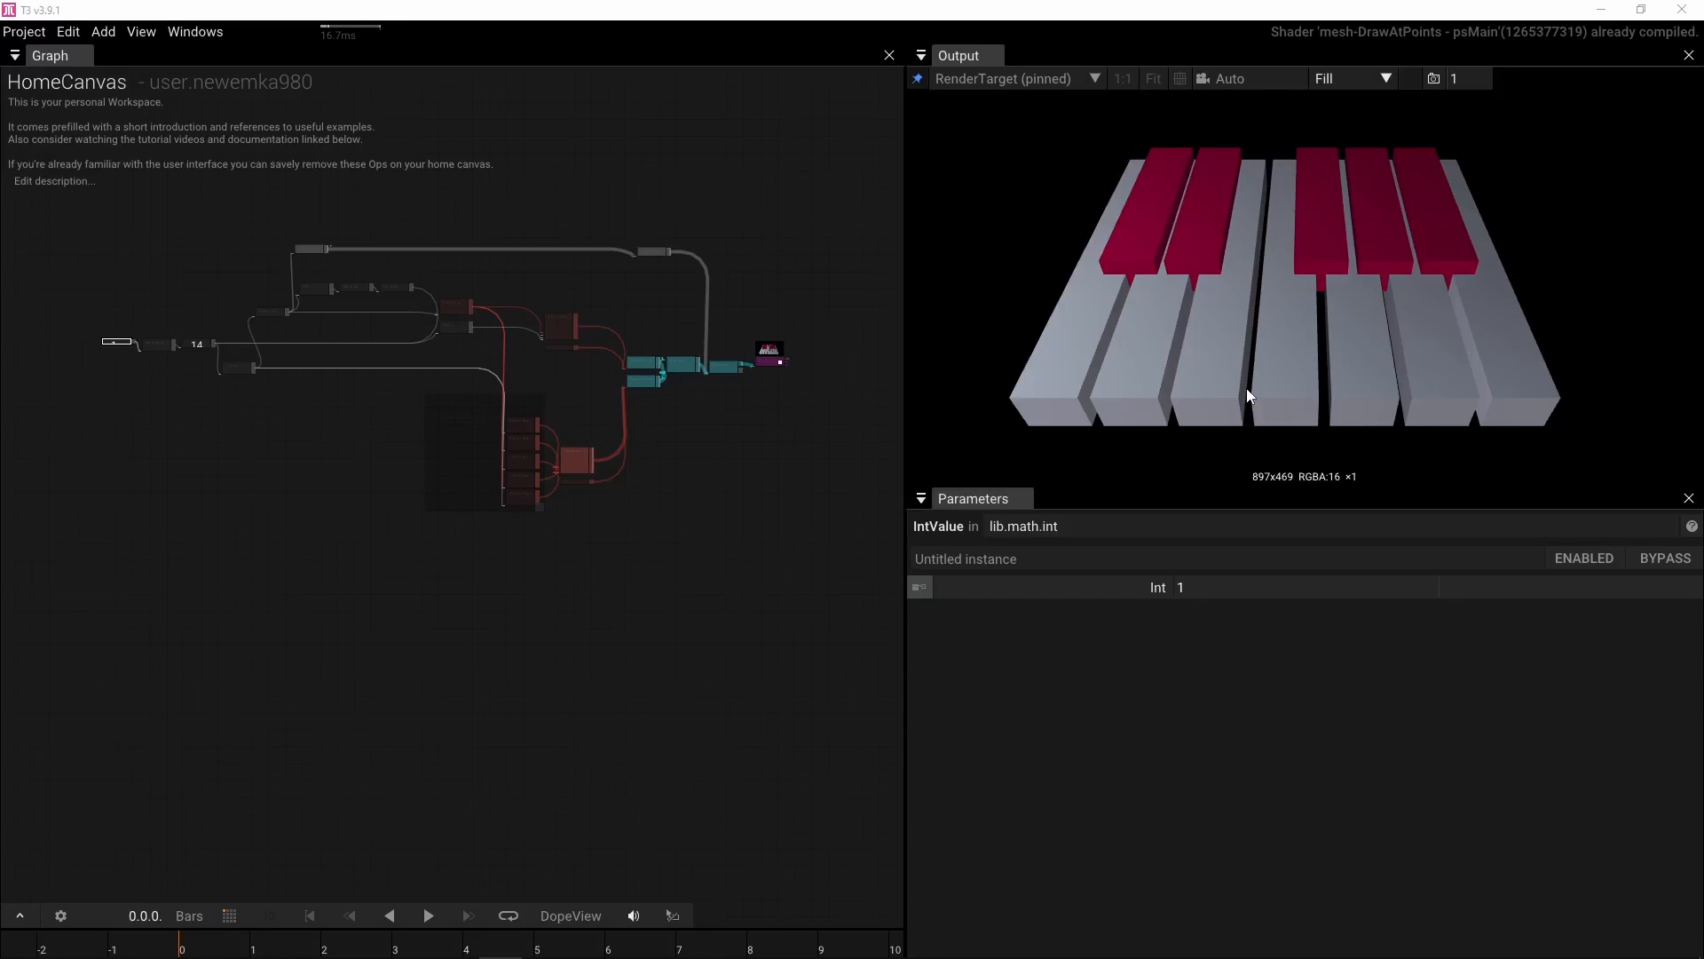
# Add a LinePoints operator to the home canvas graph
pyautogui.moveTo(493, 597); pyautogui.dragTo(540, 518)
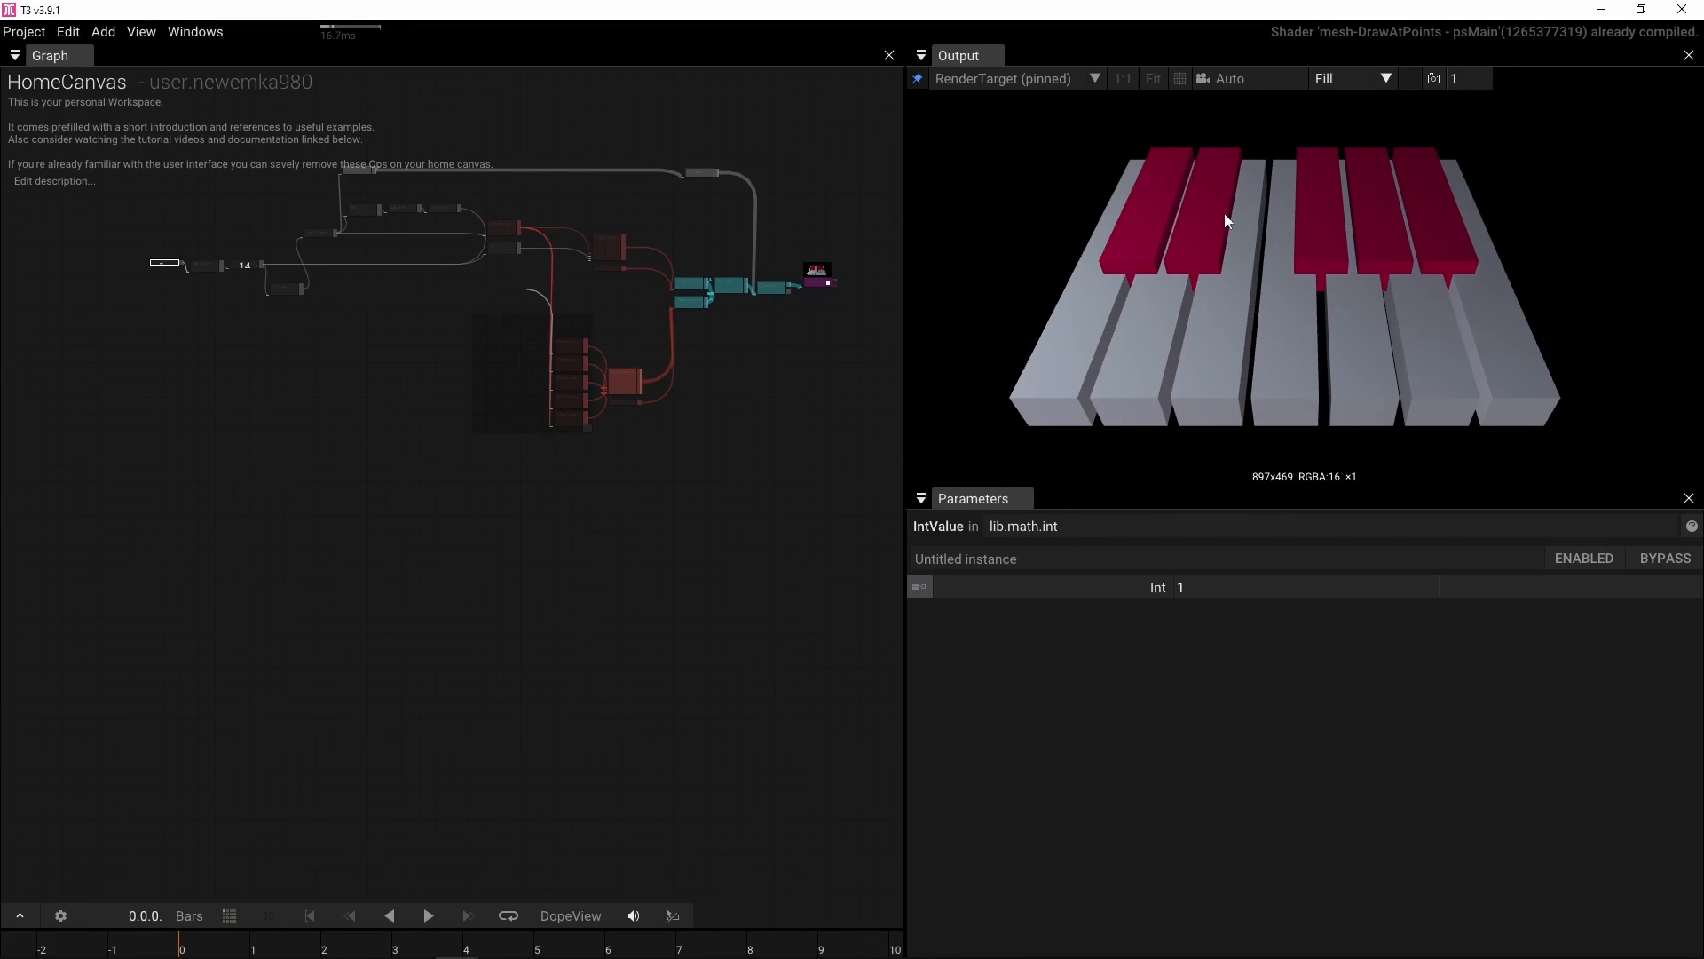
pyautogui.moveTo(445, 586)
pyautogui.mouseDown()
pyautogui.moveTo(454, 548)
pyautogui.moveTo(438, 555)
pyautogui.mouseUp()
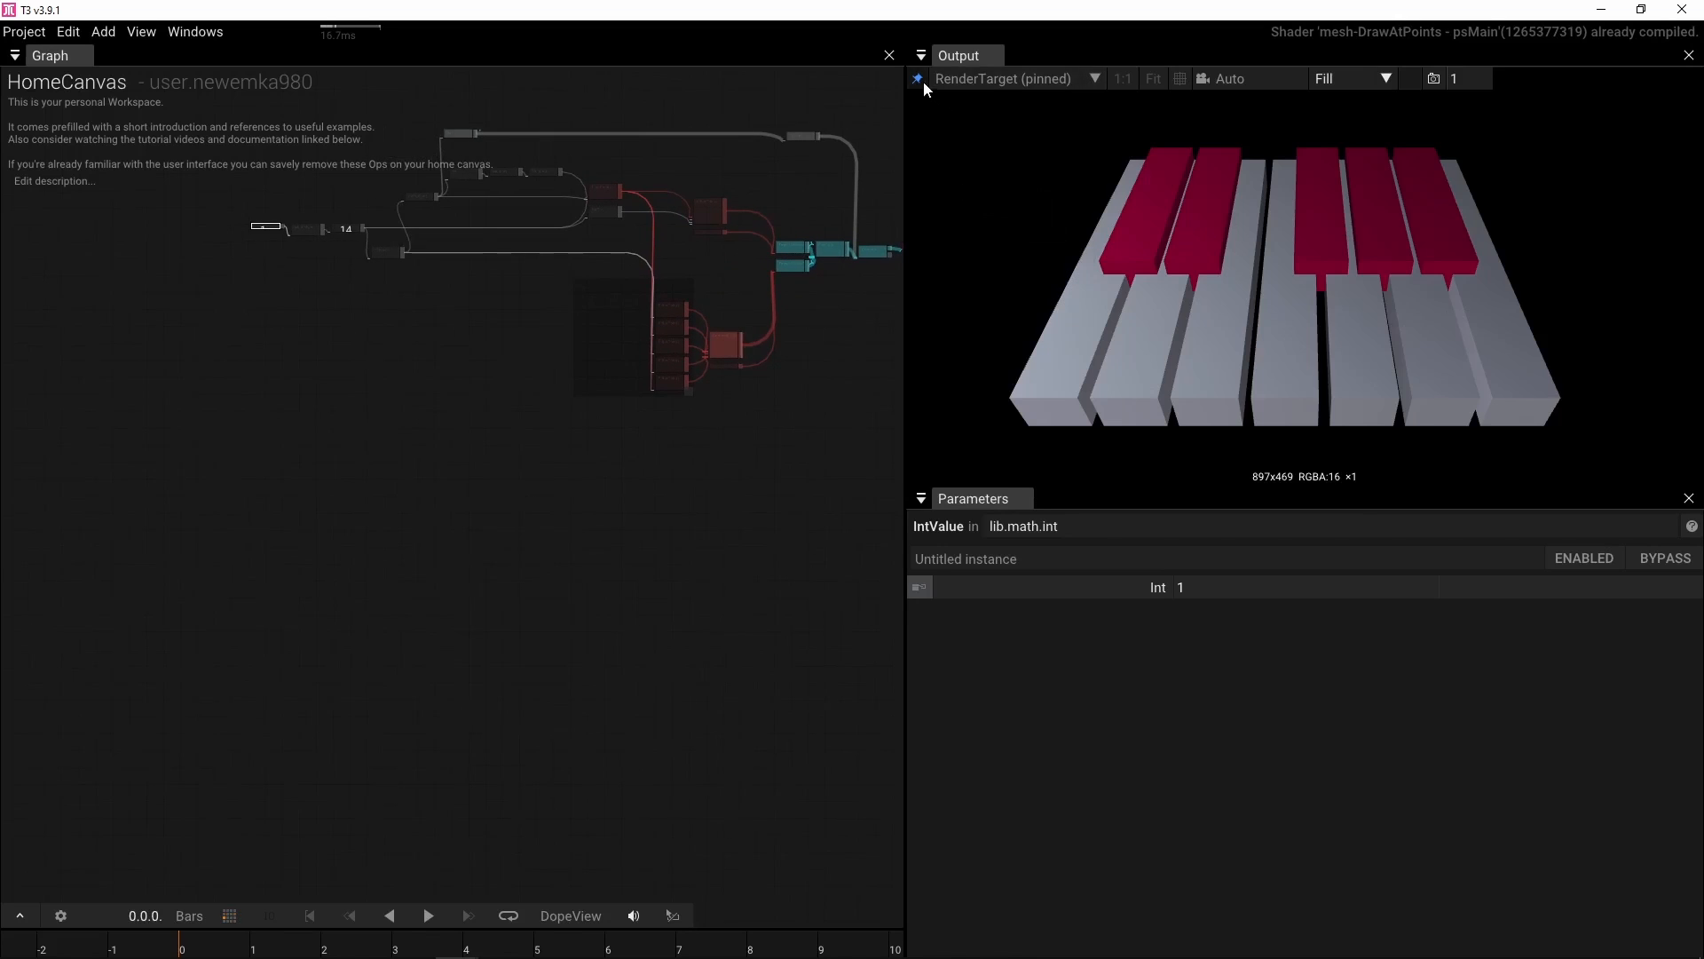
pyautogui.click(923, 82)
pyautogui.click(450, 514)
pyautogui.press('Tab')
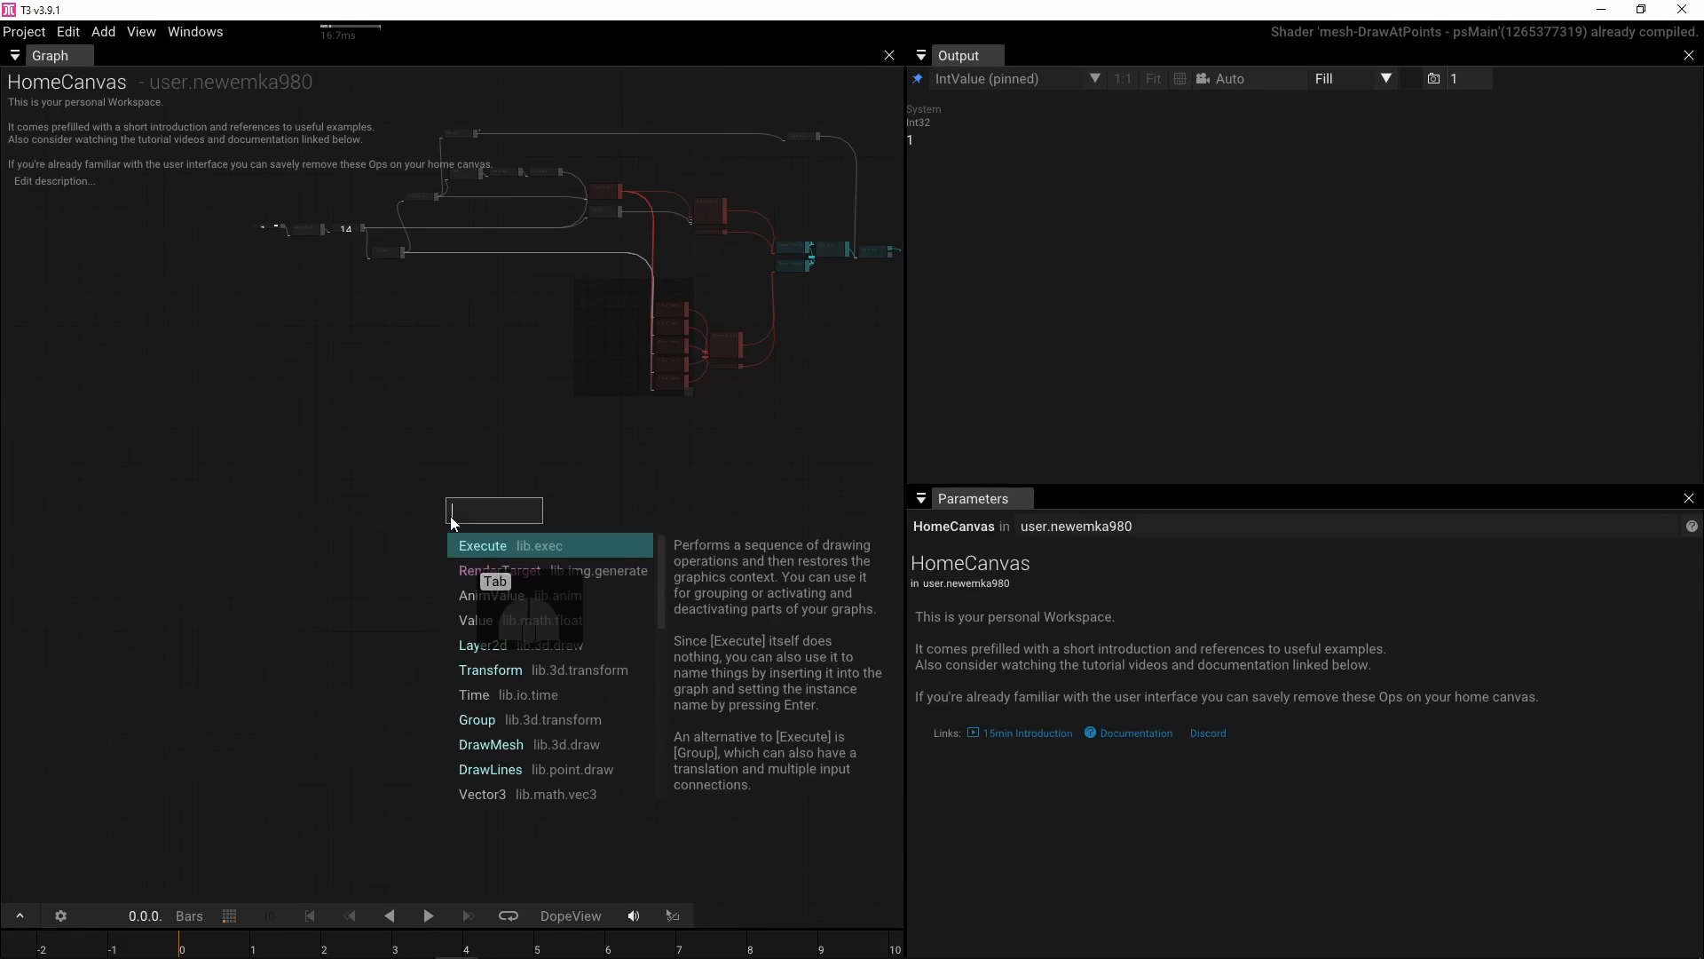
pyautogui.write('line')
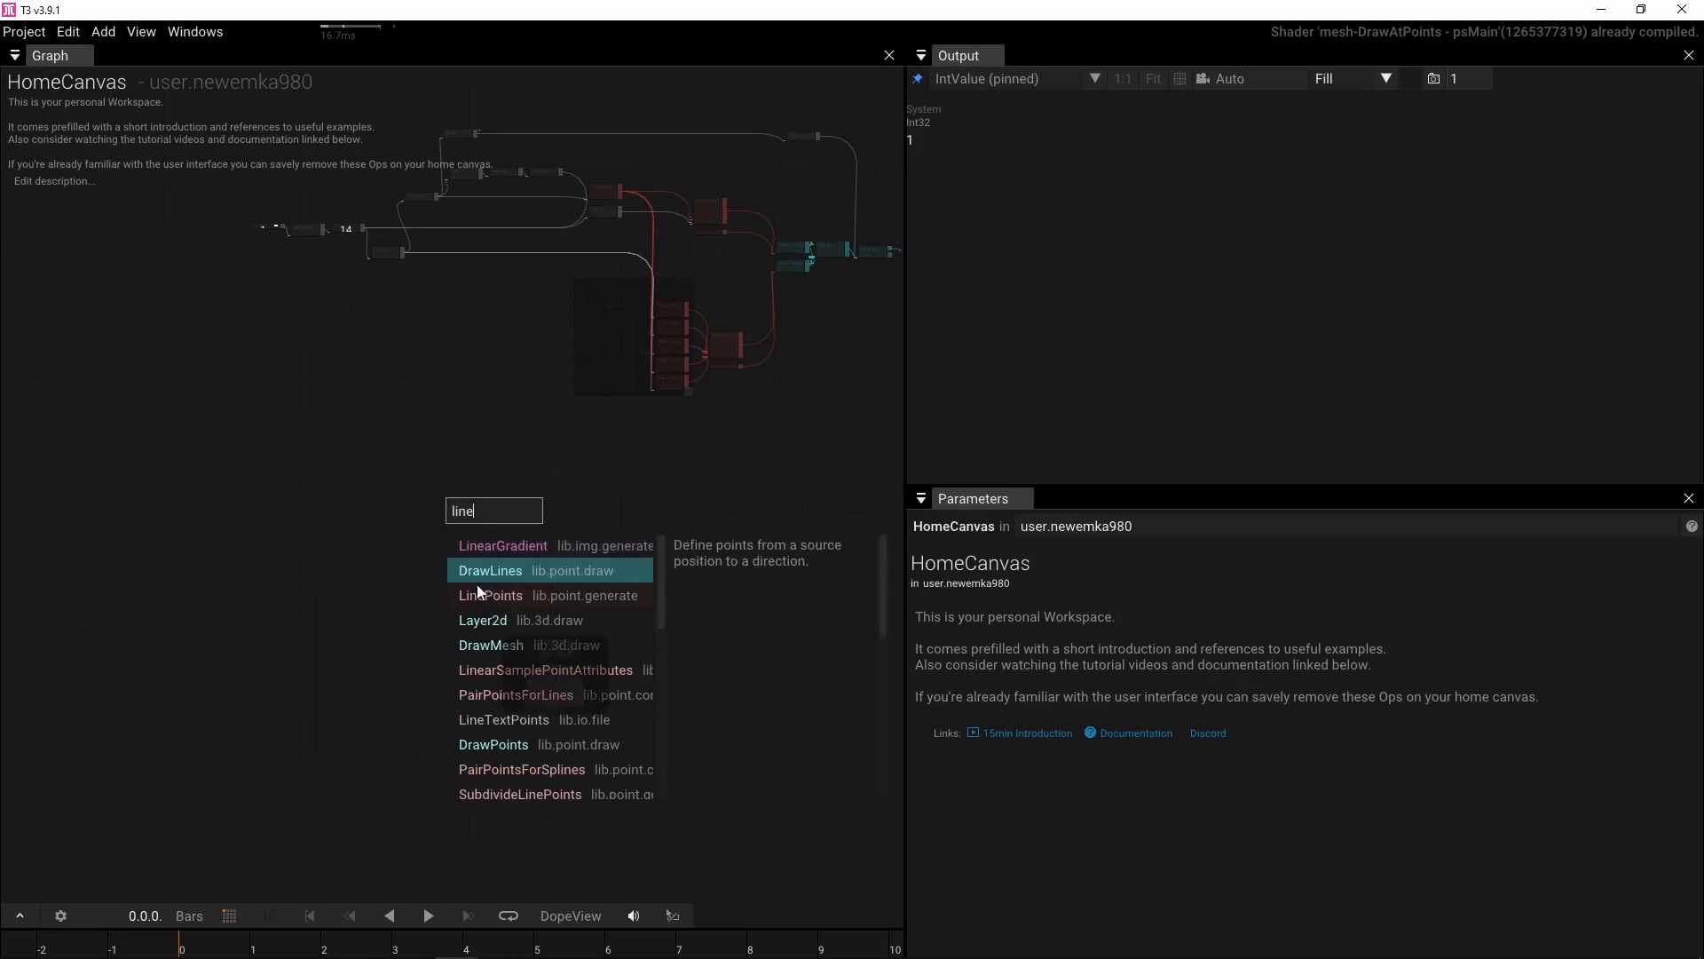
pyautogui.click(481, 594)
pyautogui.scroll(5, 488, 545)
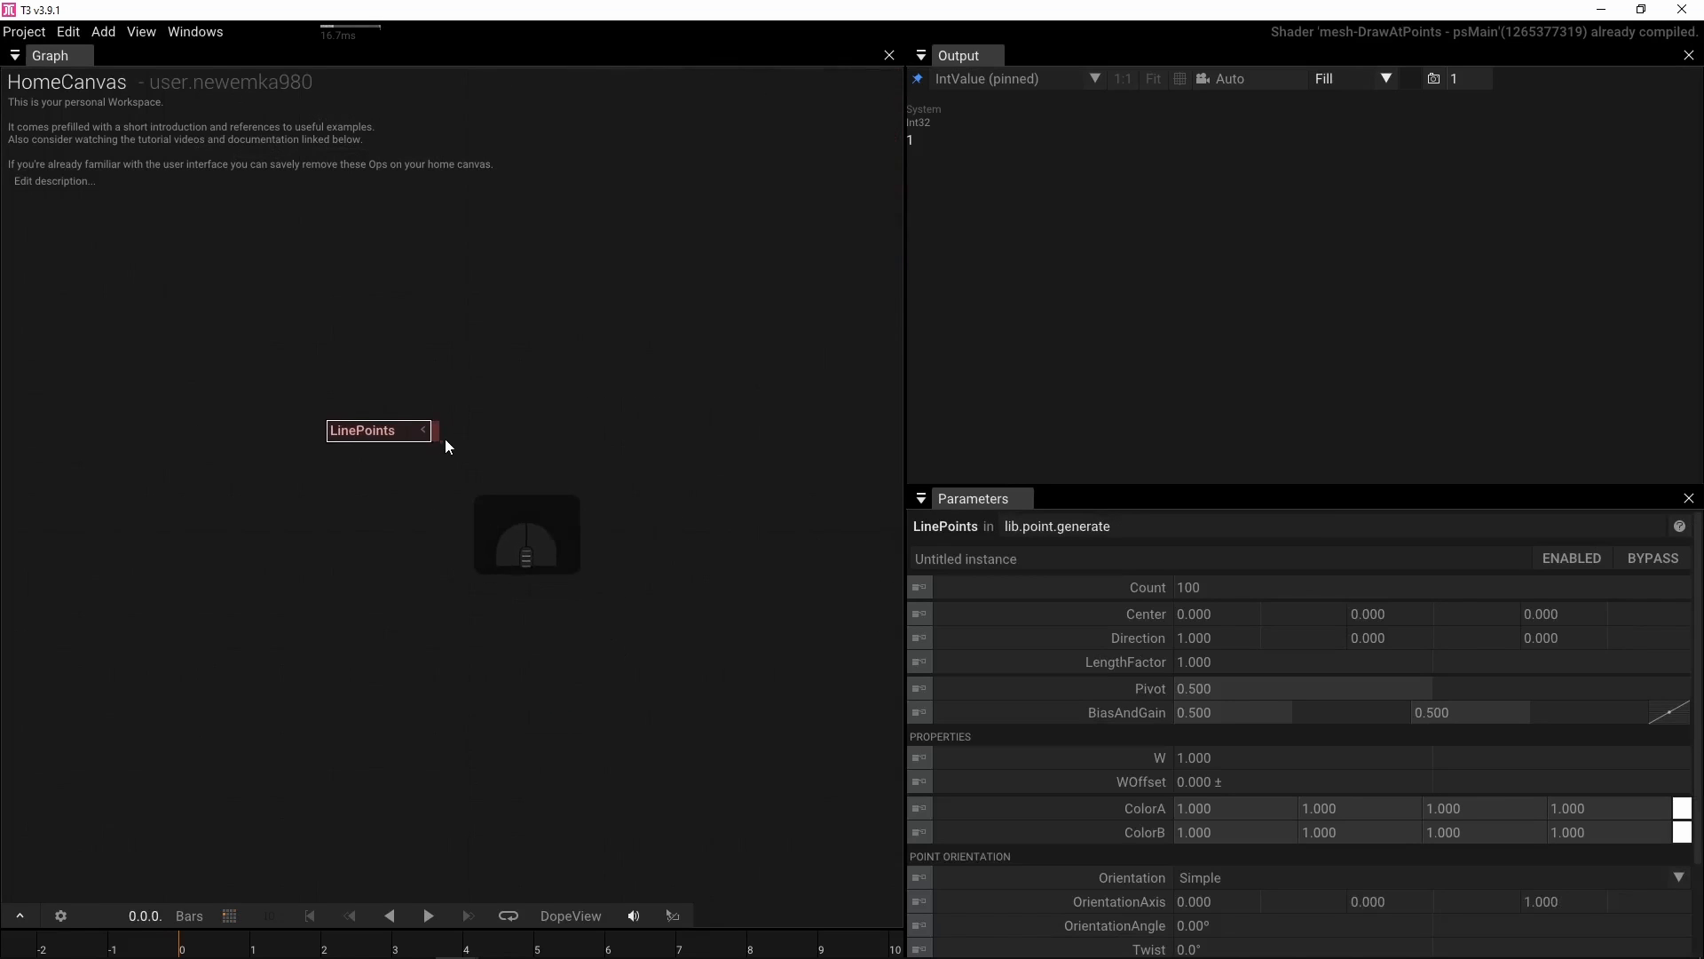
# Create a DrawMeshAtPoints operator fed by the LinePoints output
pyautogui.moveTo(454, 433); pyautogui.dragTo(601, 444)
pyautogui.write('dra')
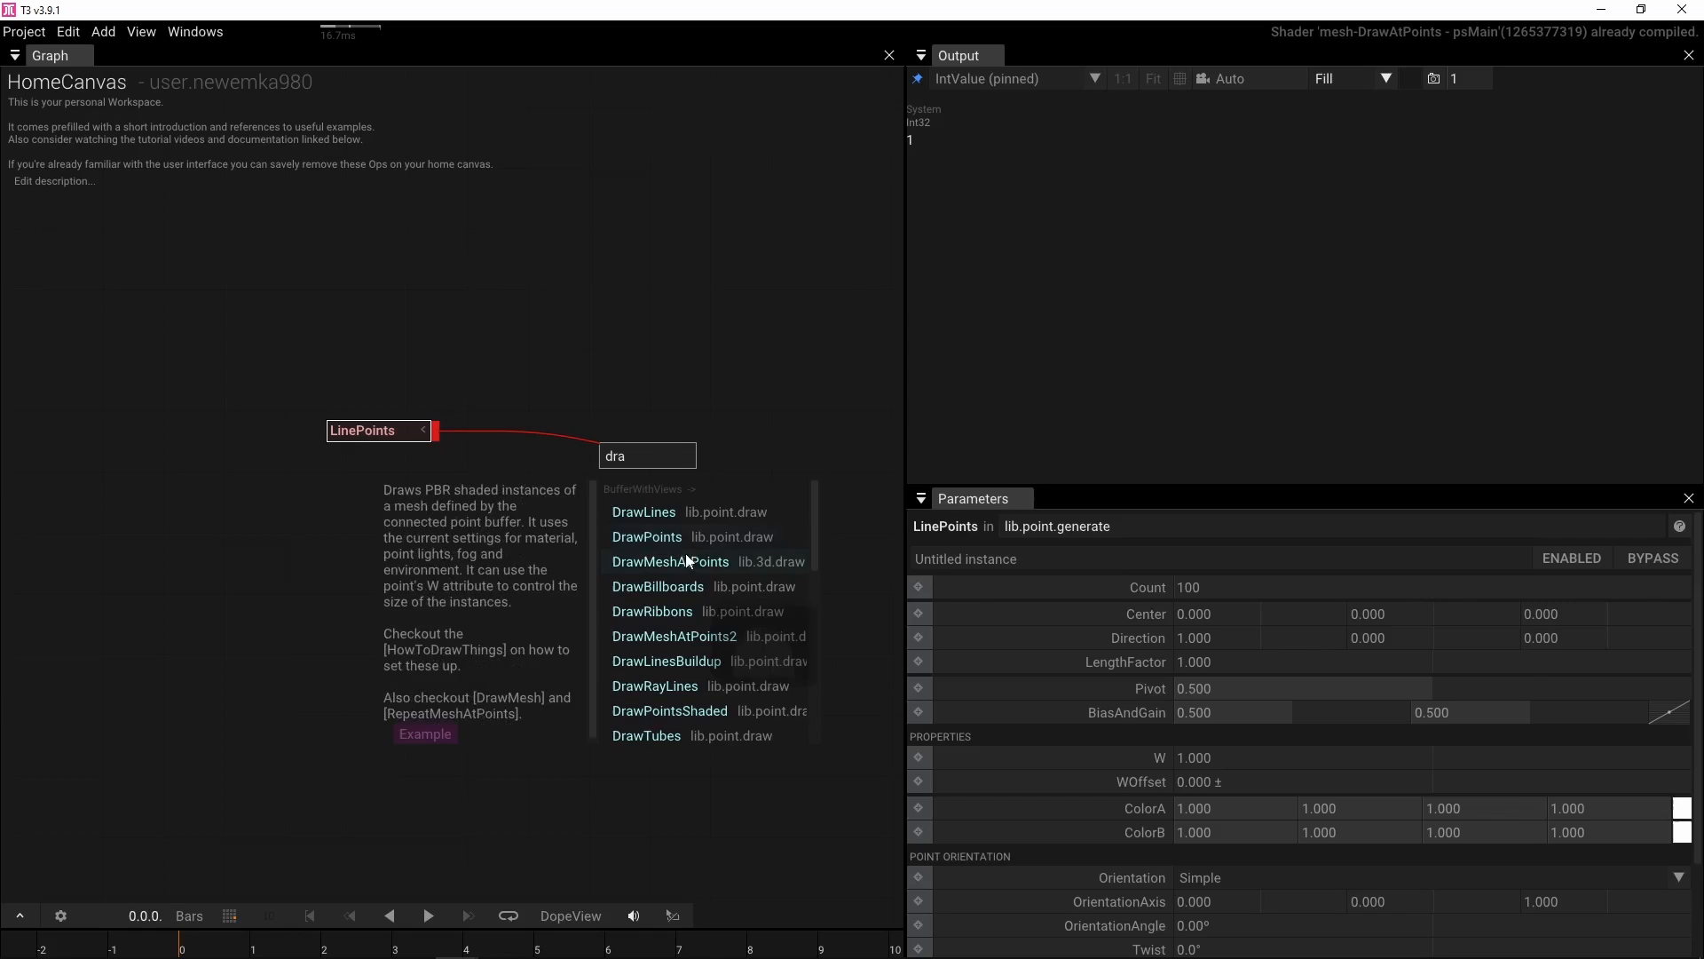
pyautogui.click(685, 560)
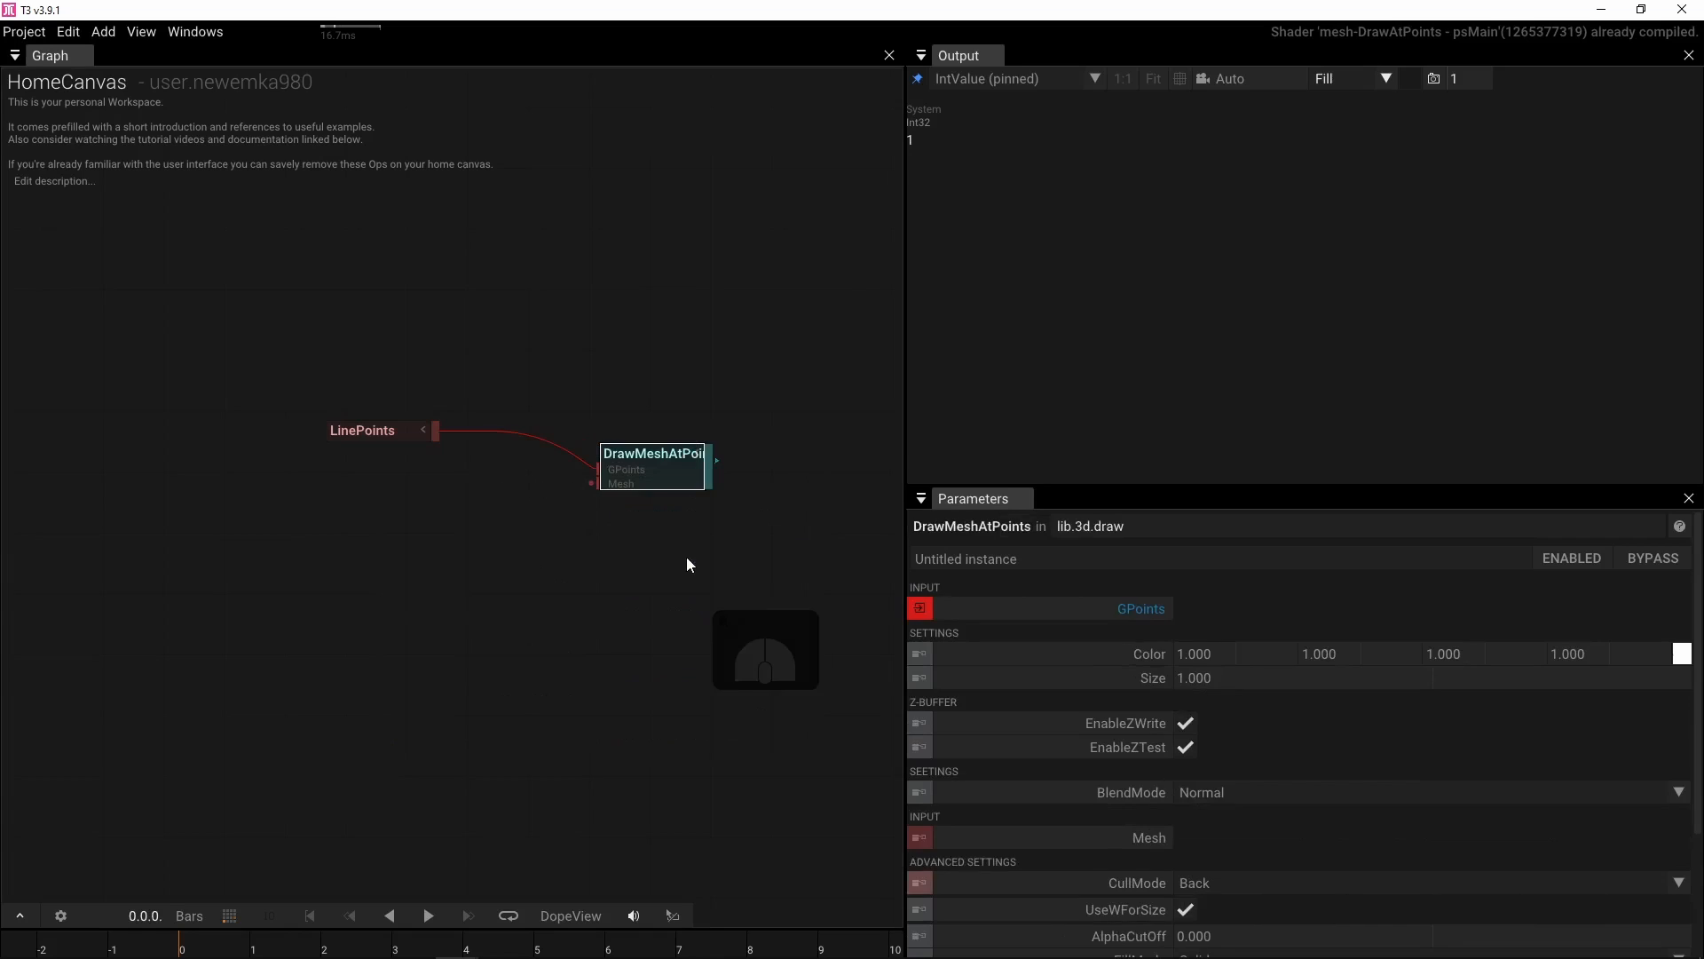
# Add a CubeMesh operator as the mesh input of DrawMeshAtPoints and pin DrawMeshAtPoints to the output view
pyautogui.press('Tab')
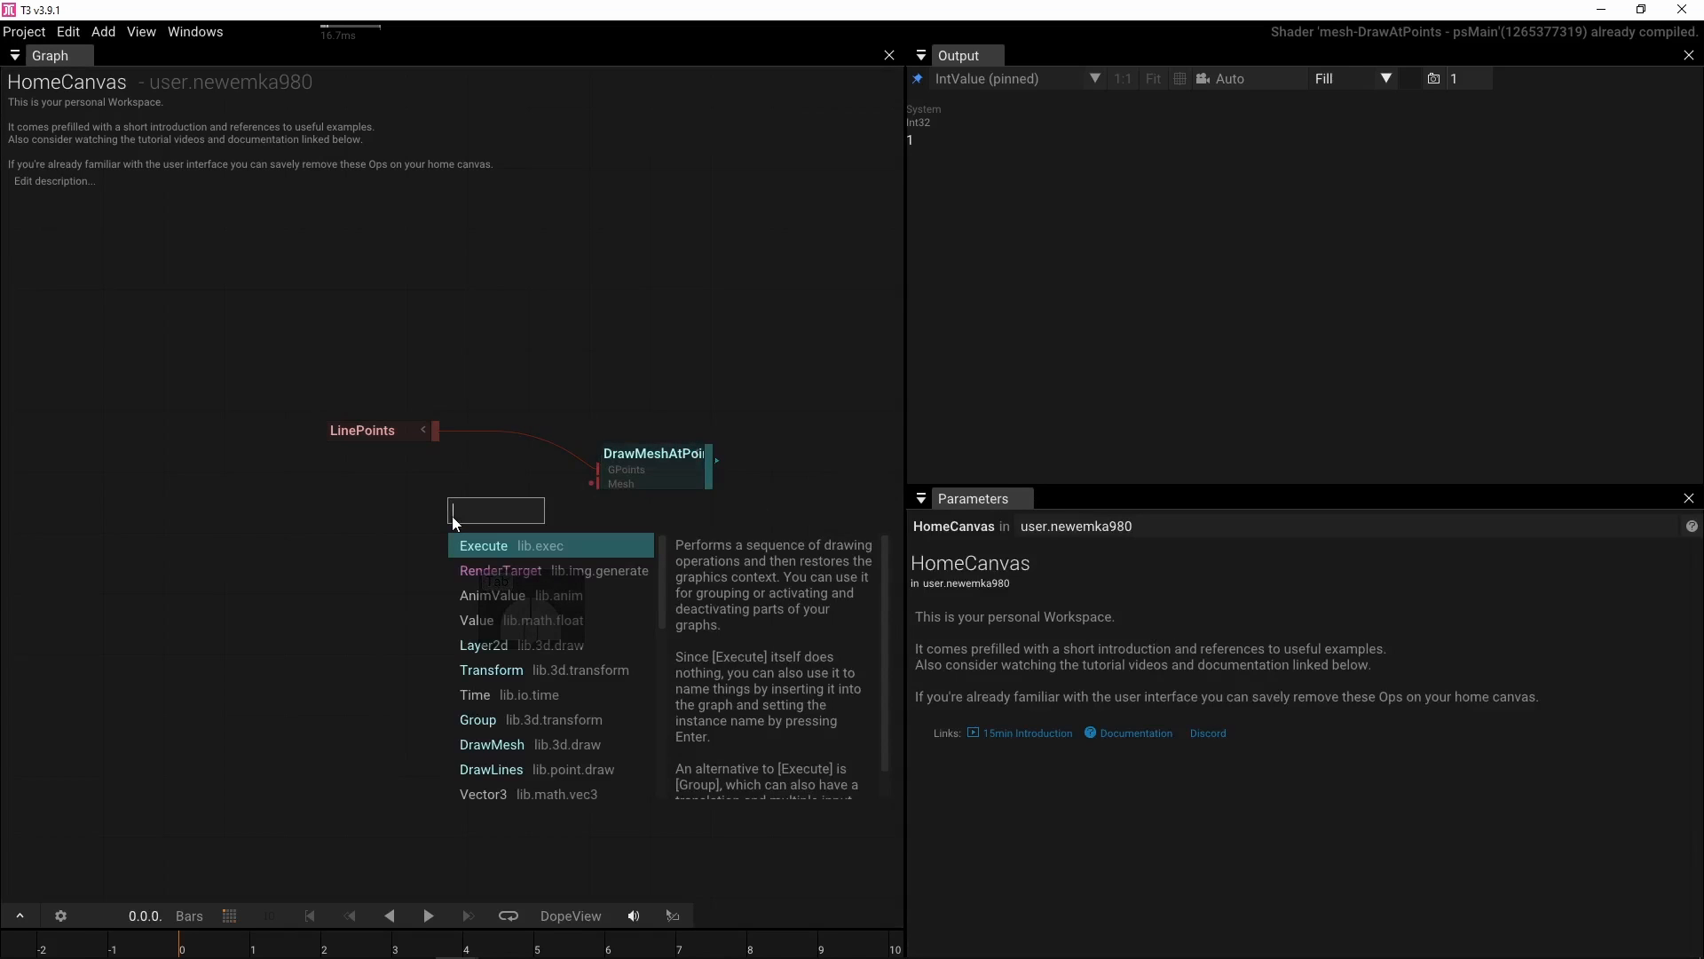
pyautogui.write('cub')
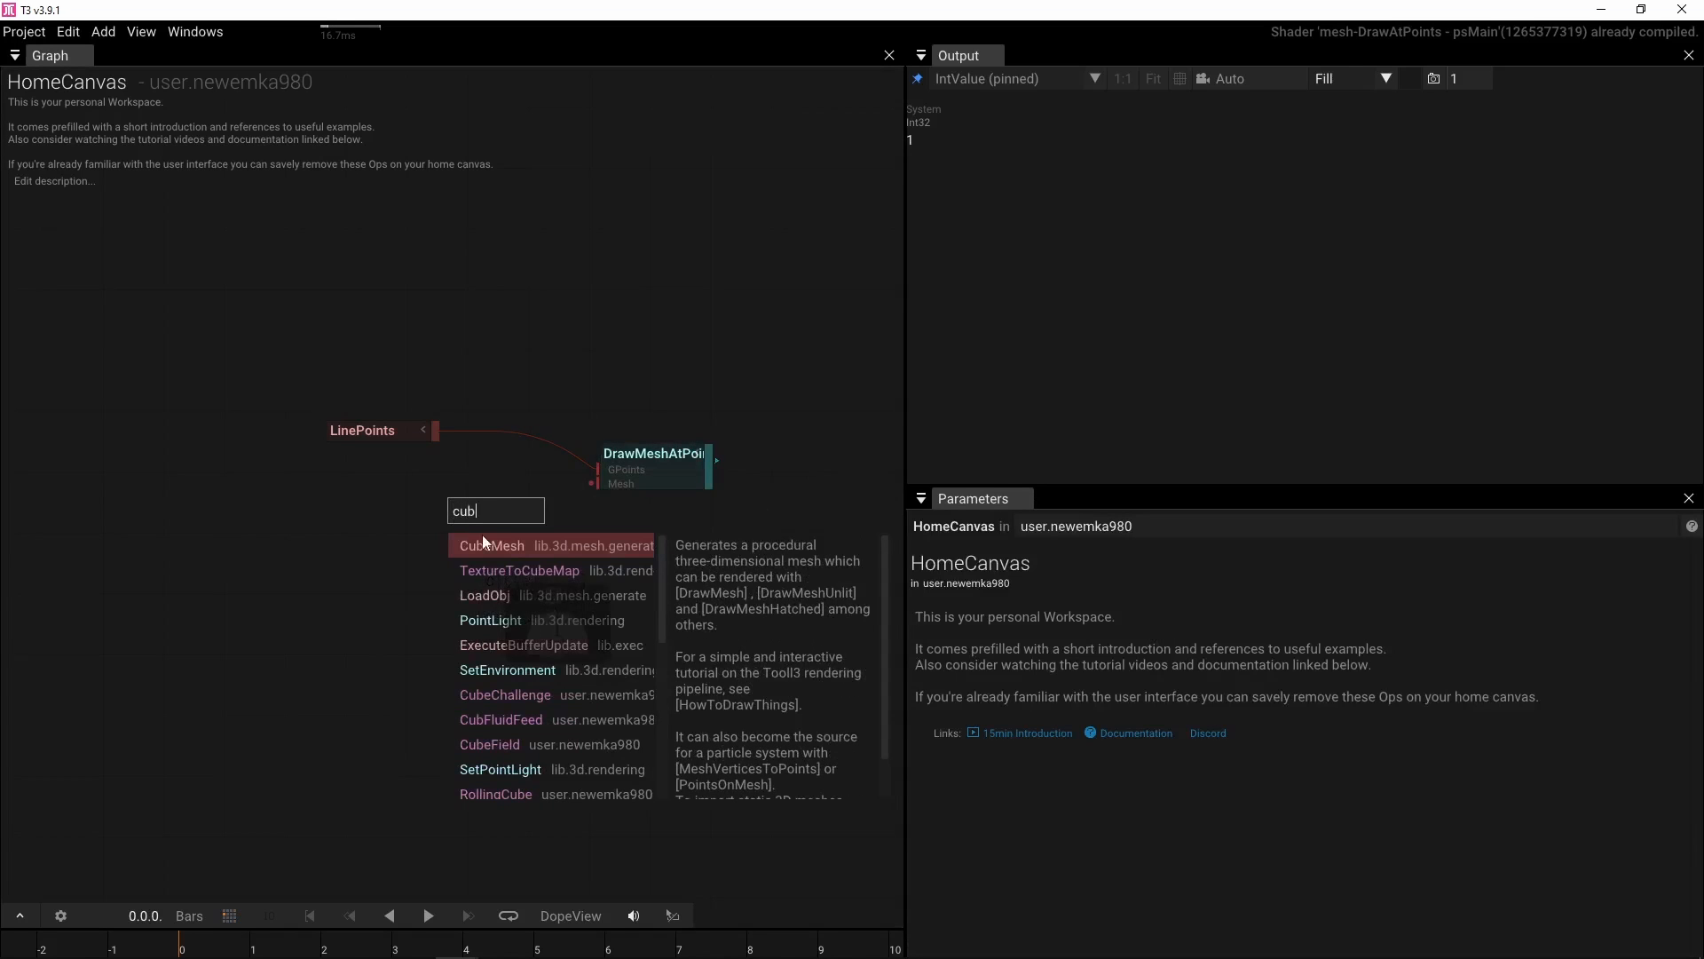
pyautogui.click(488, 541)
pyautogui.moveTo(556, 505); pyautogui.dragTo(577, 493)
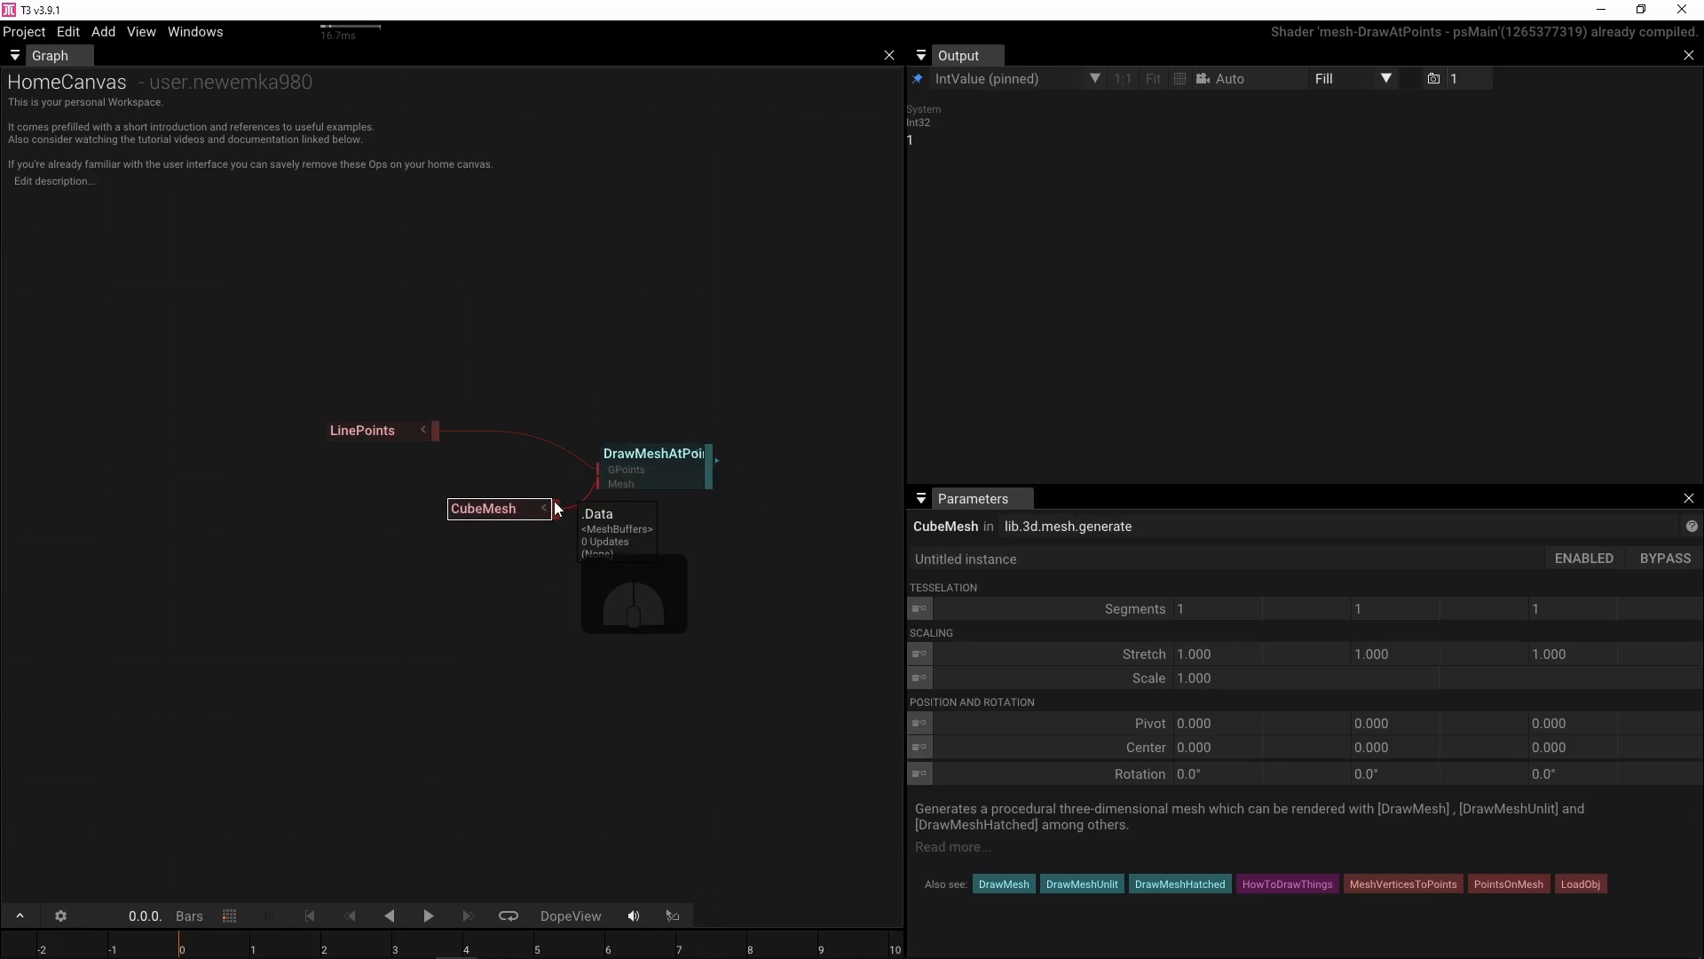
pyautogui.click(654, 458)
pyautogui.press('p')
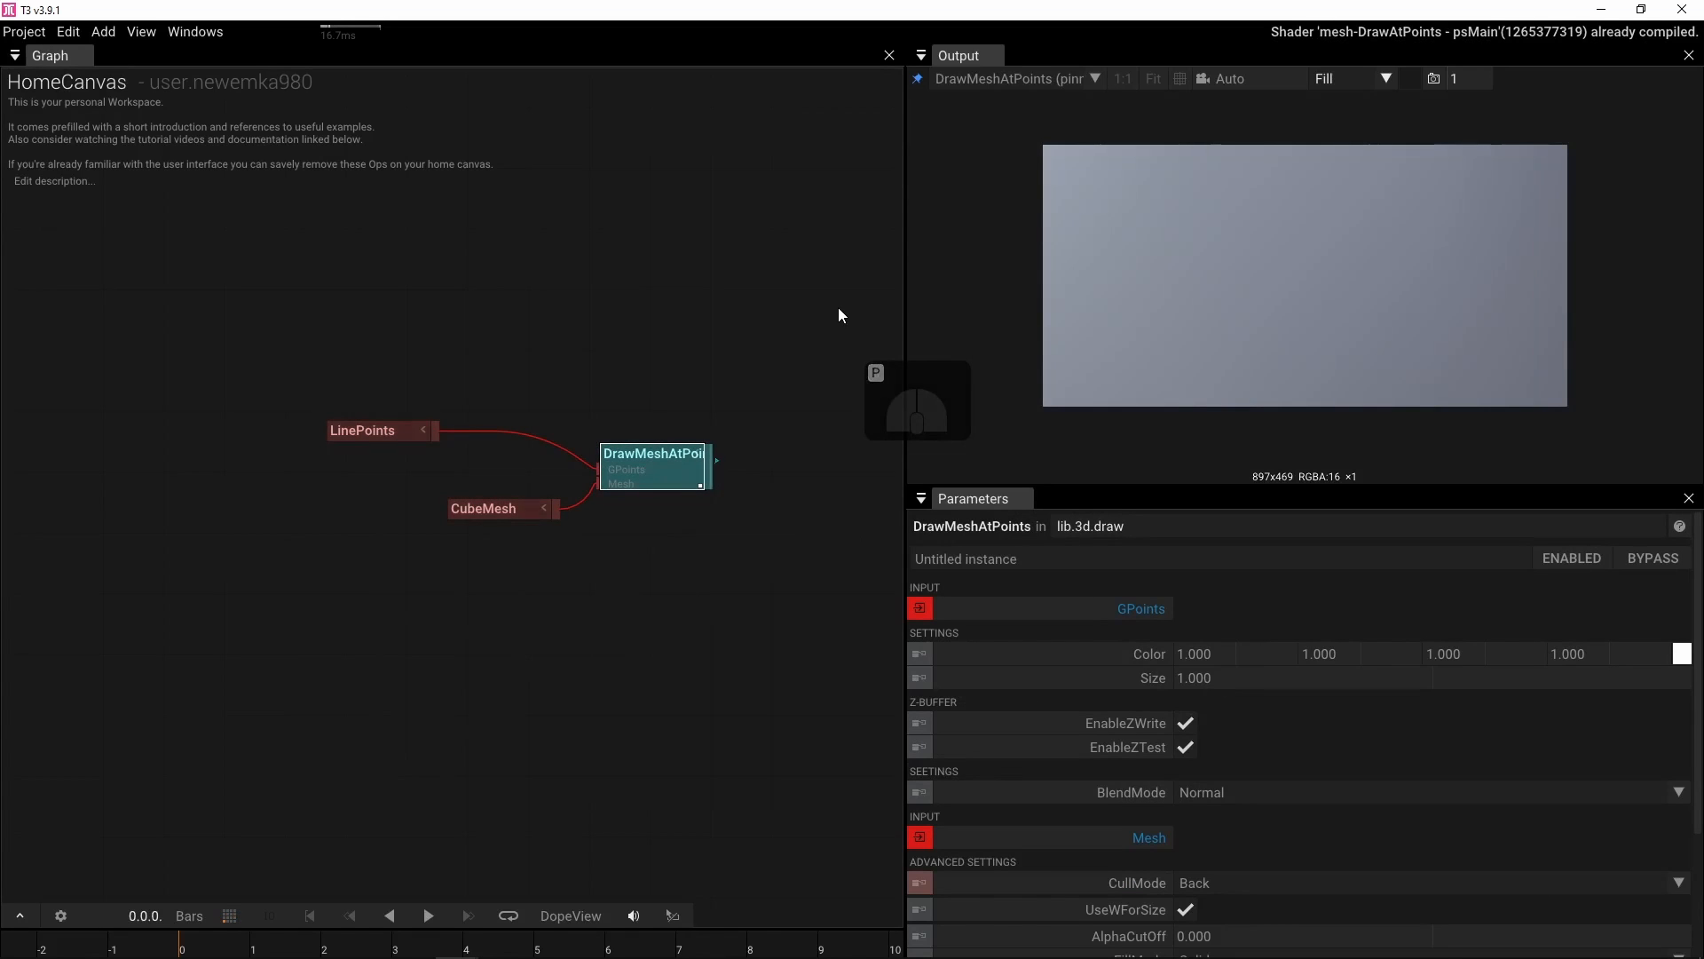
# Set the LinePoints count to 7
pyautogui.click(371, 429)
pyautogui.click(1212, 584)
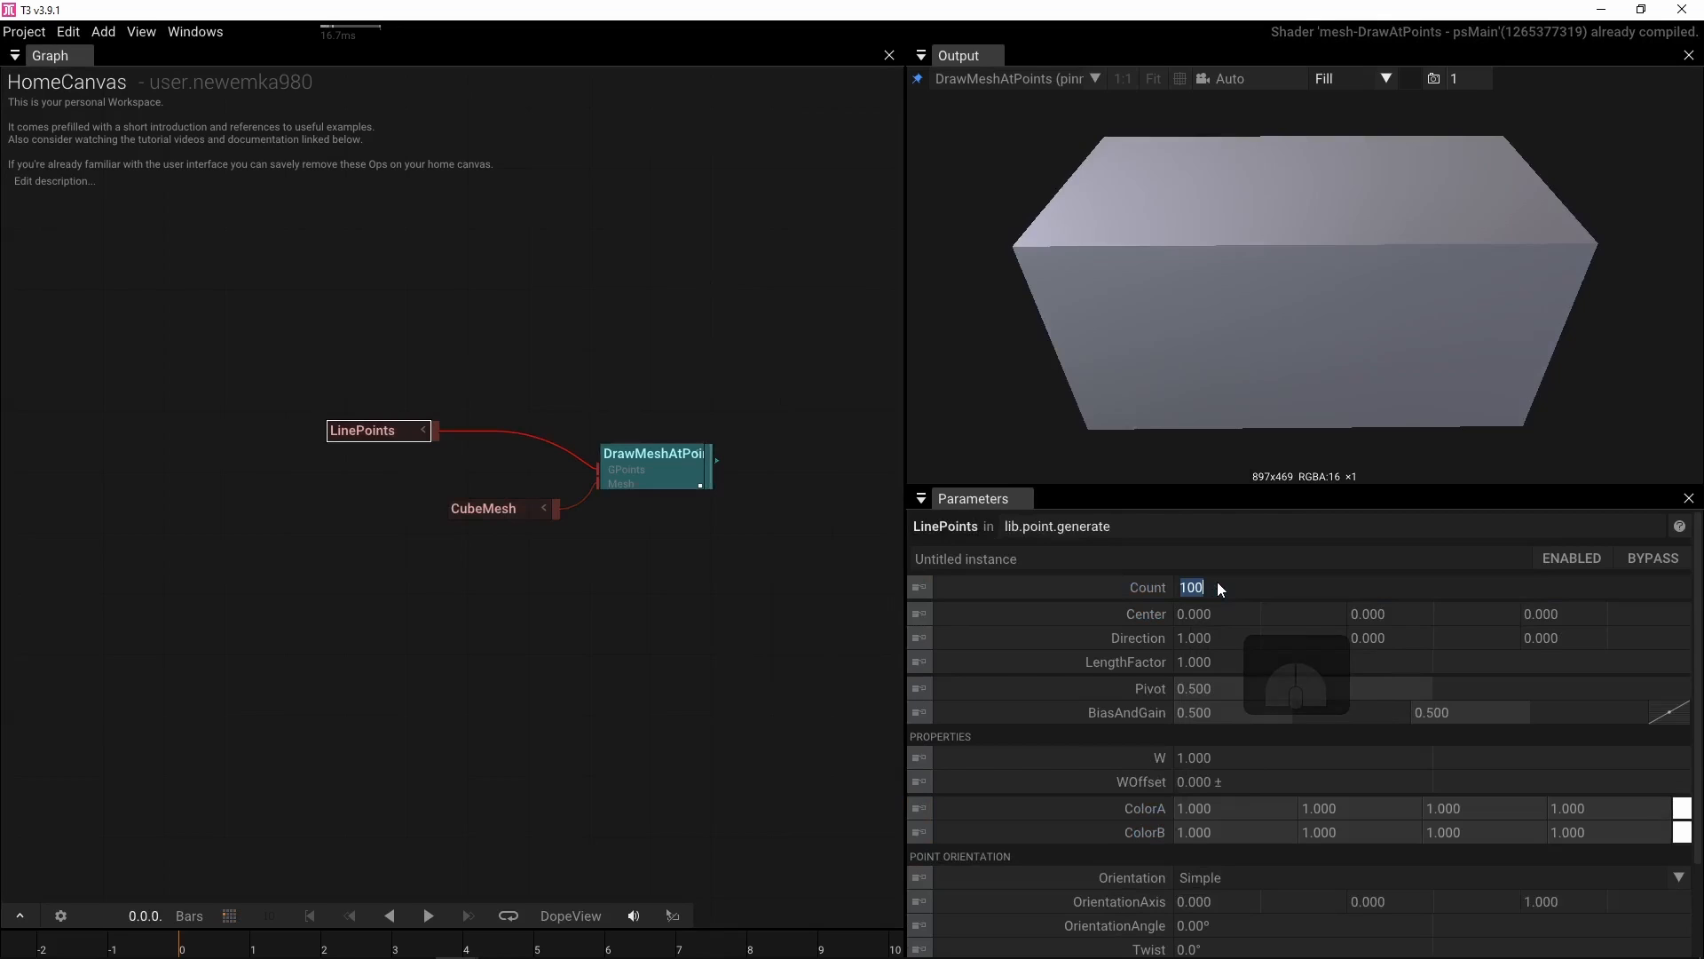
pyautogui.write('7')
pyautogui.press('Return')
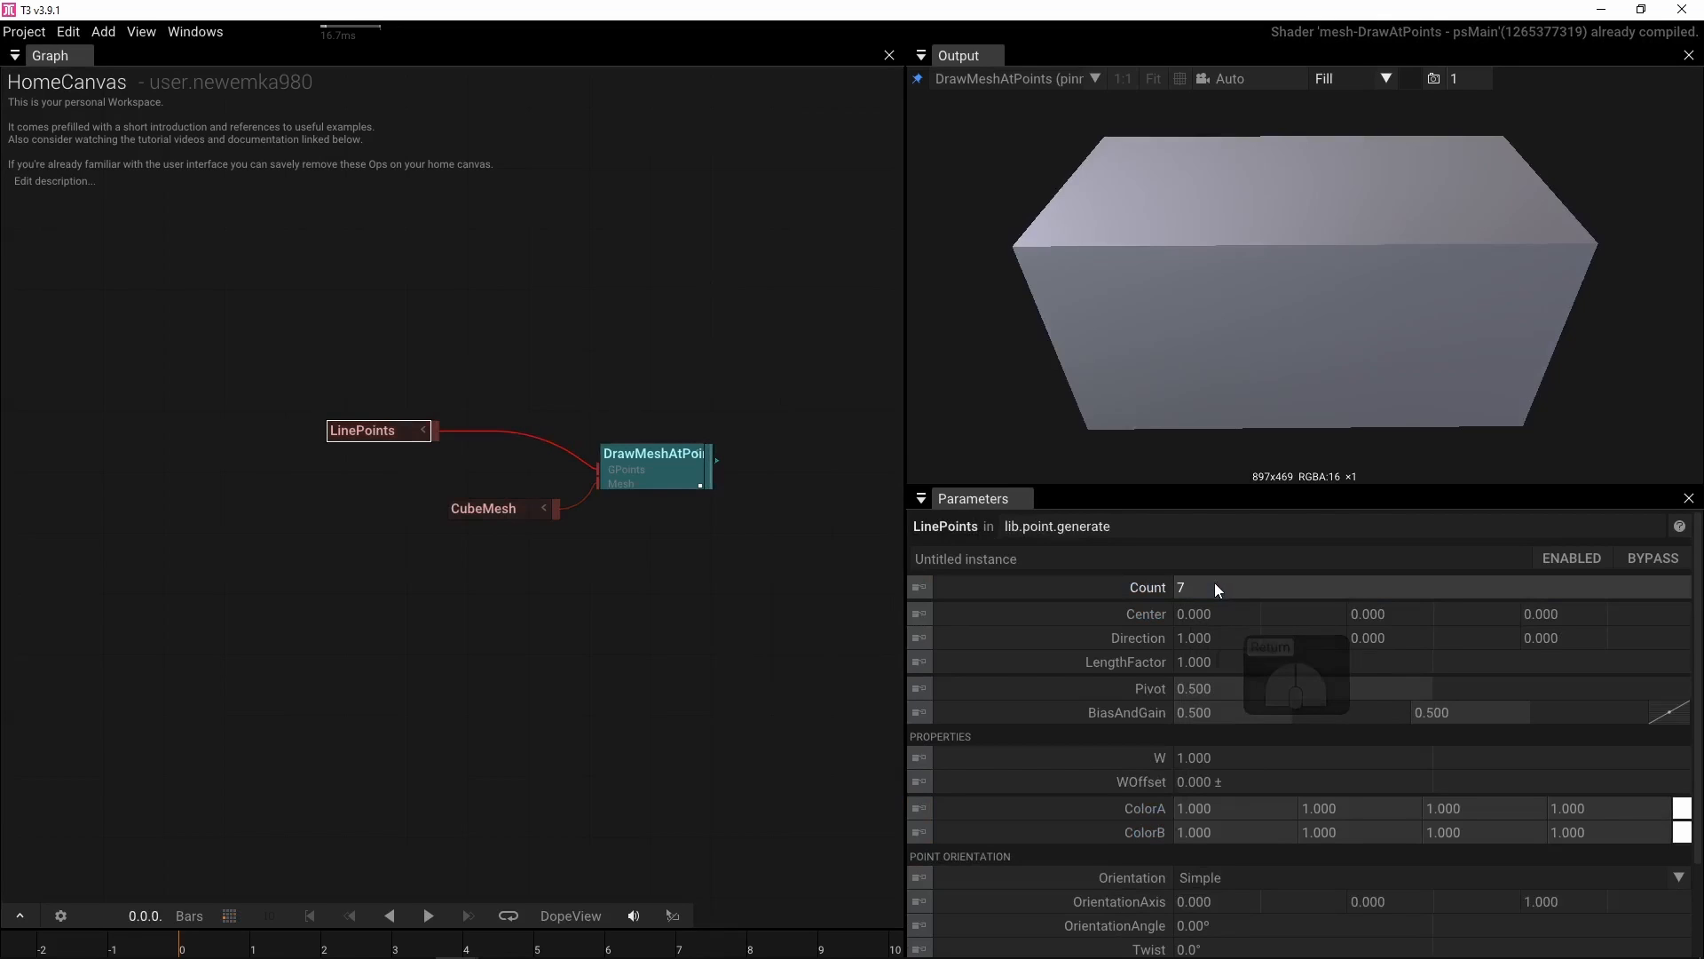
# Set the CubeMesh stretch to about 0.130, 0.100 and 0.590
pyautogui.click(489, 510)
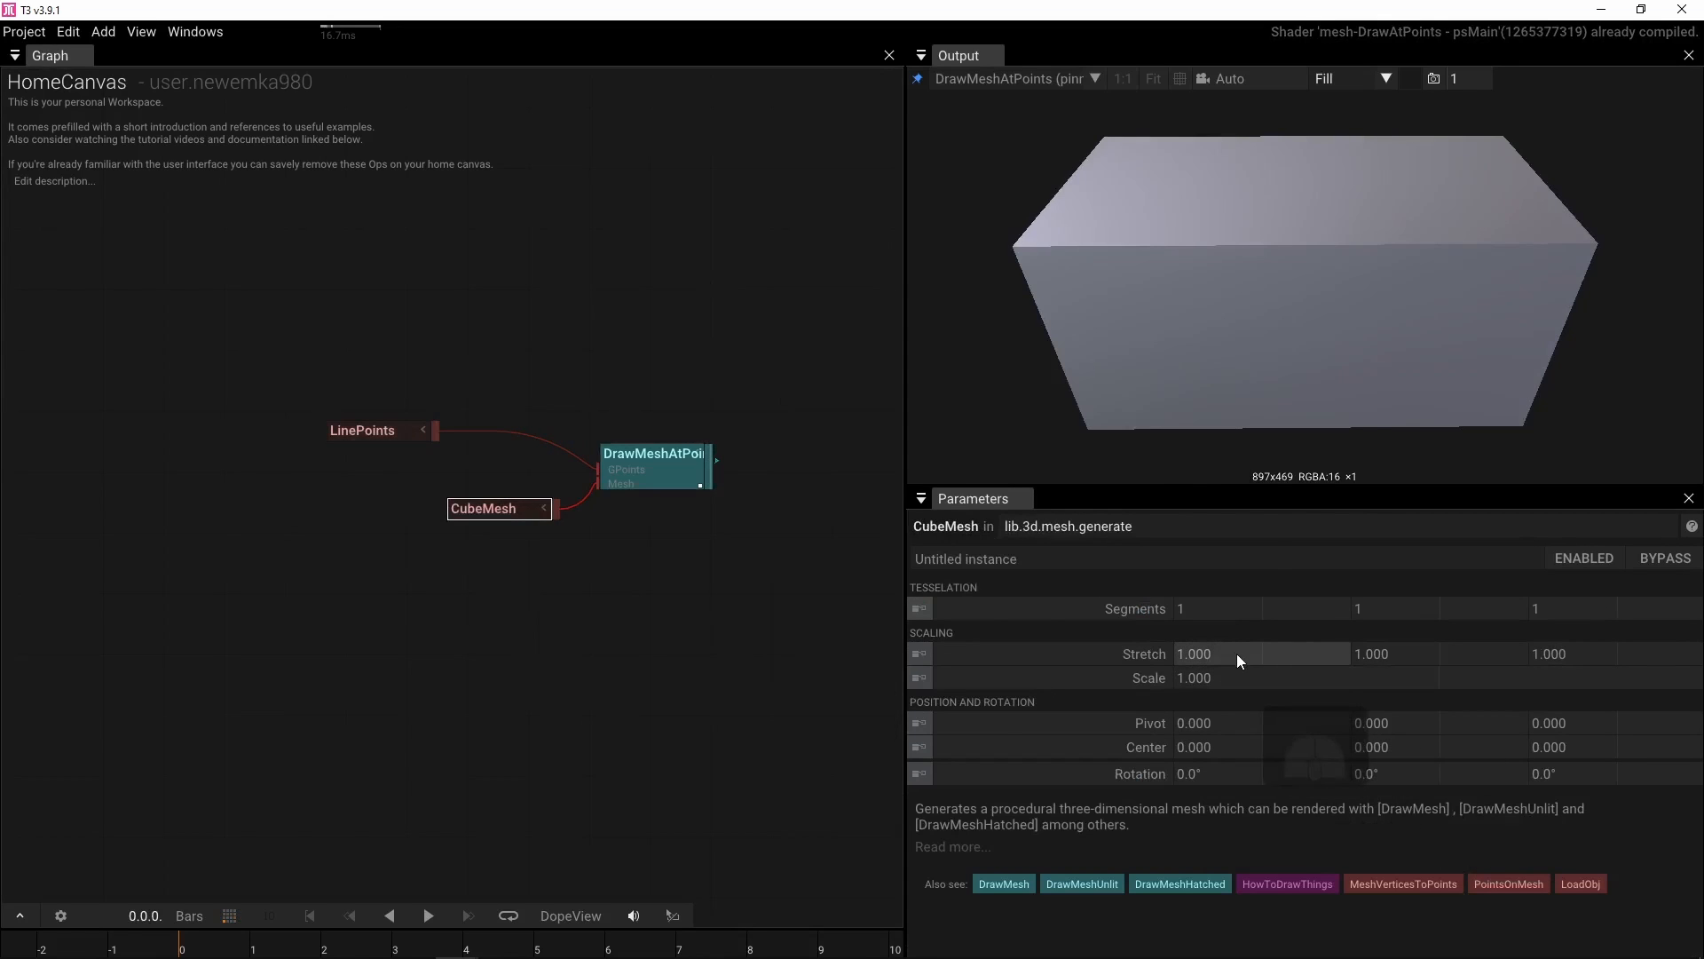
pyautogui.moveTo(1237, 653); pyautogui.dragTo(855, 689)
pyautogui.moveTo(1415, 654); pyautogui.dragTo(983, 673)
pyautogui.moveTo(1622, 653); pyautogui.dragTo(1412, 667)
pyautogui.moveTo(1225, 399); pyautogui.dragTo(1047, 341)
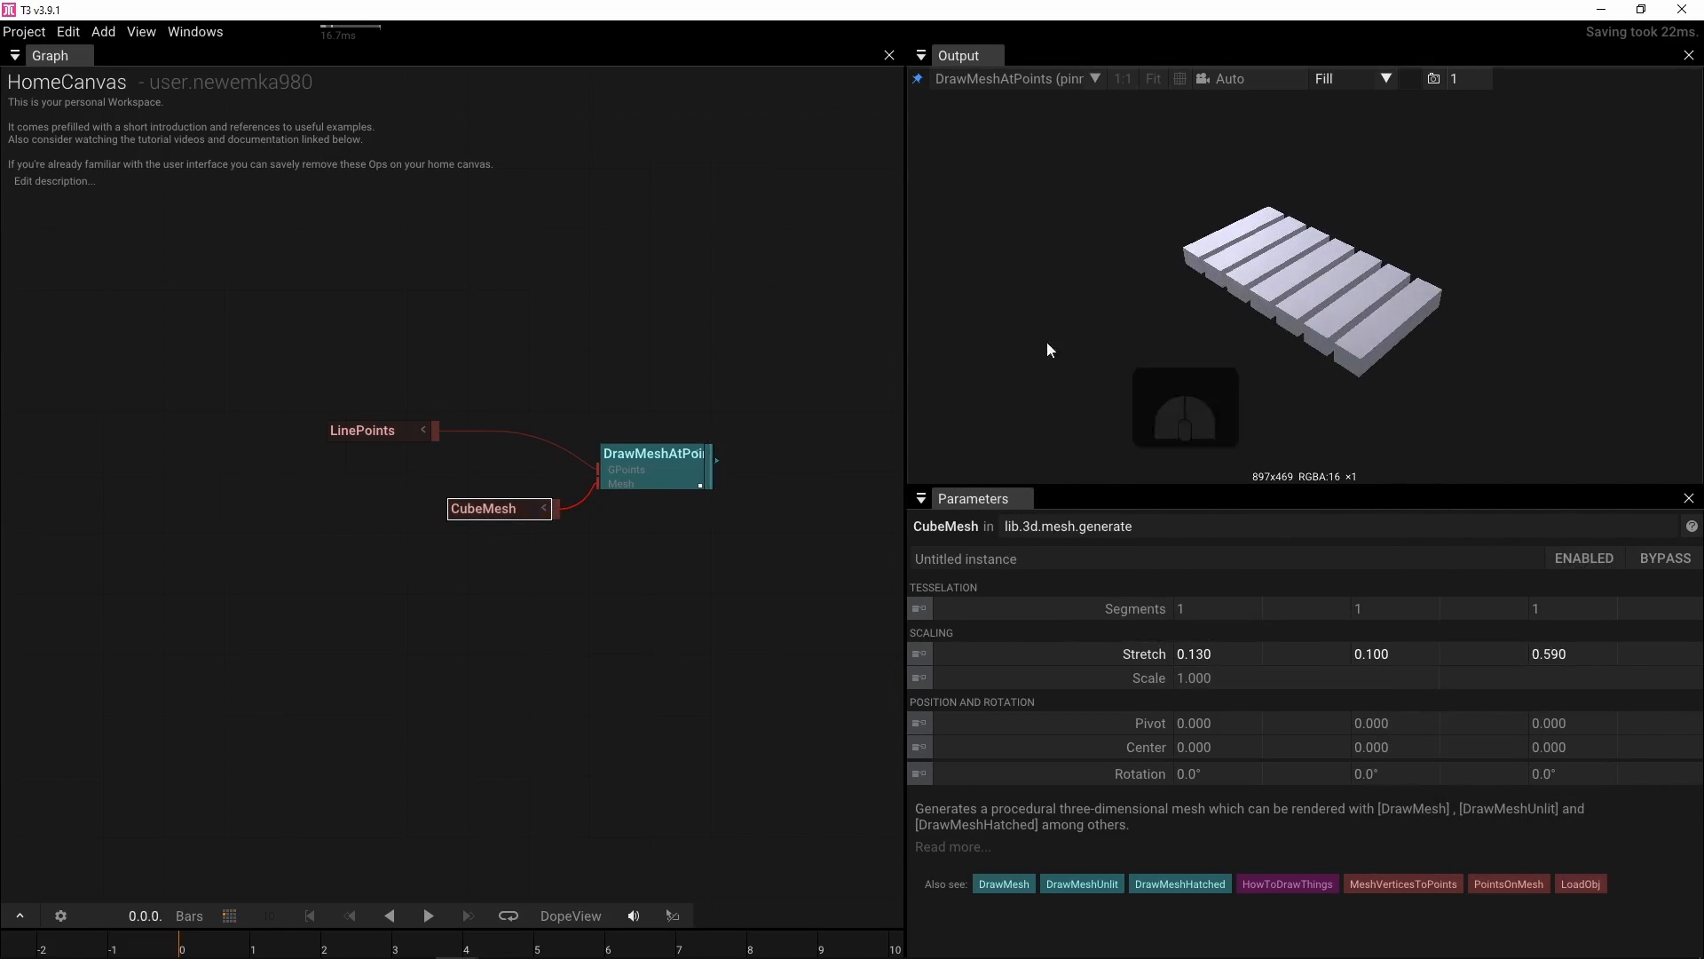
# Duplicate the CubeMesh and DrawMeshAtPoints operators
pyautogui.scroll(2, 410, 596)
pyautogui.moveTo(499, 582); pyautogui.dragTo(726, 423)
pyautogui.press('ctrl')
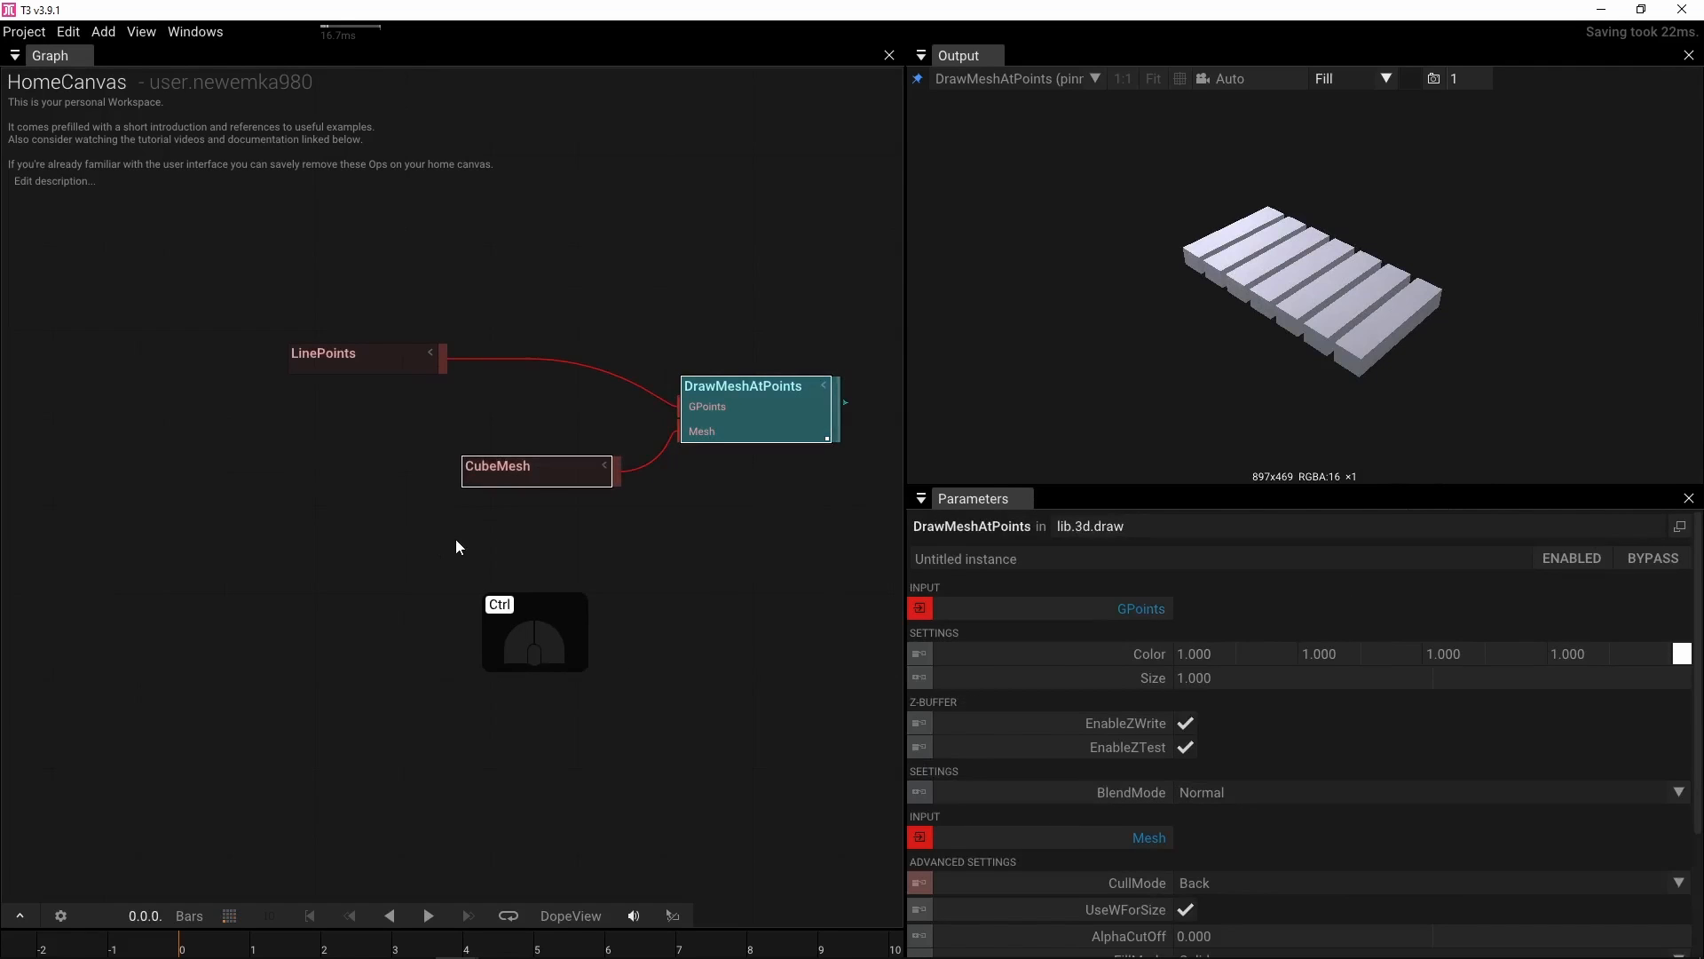
pyautogui.hotkey('ctrl', 'c')
pyautogui.hotkey('ctrl', 'v')
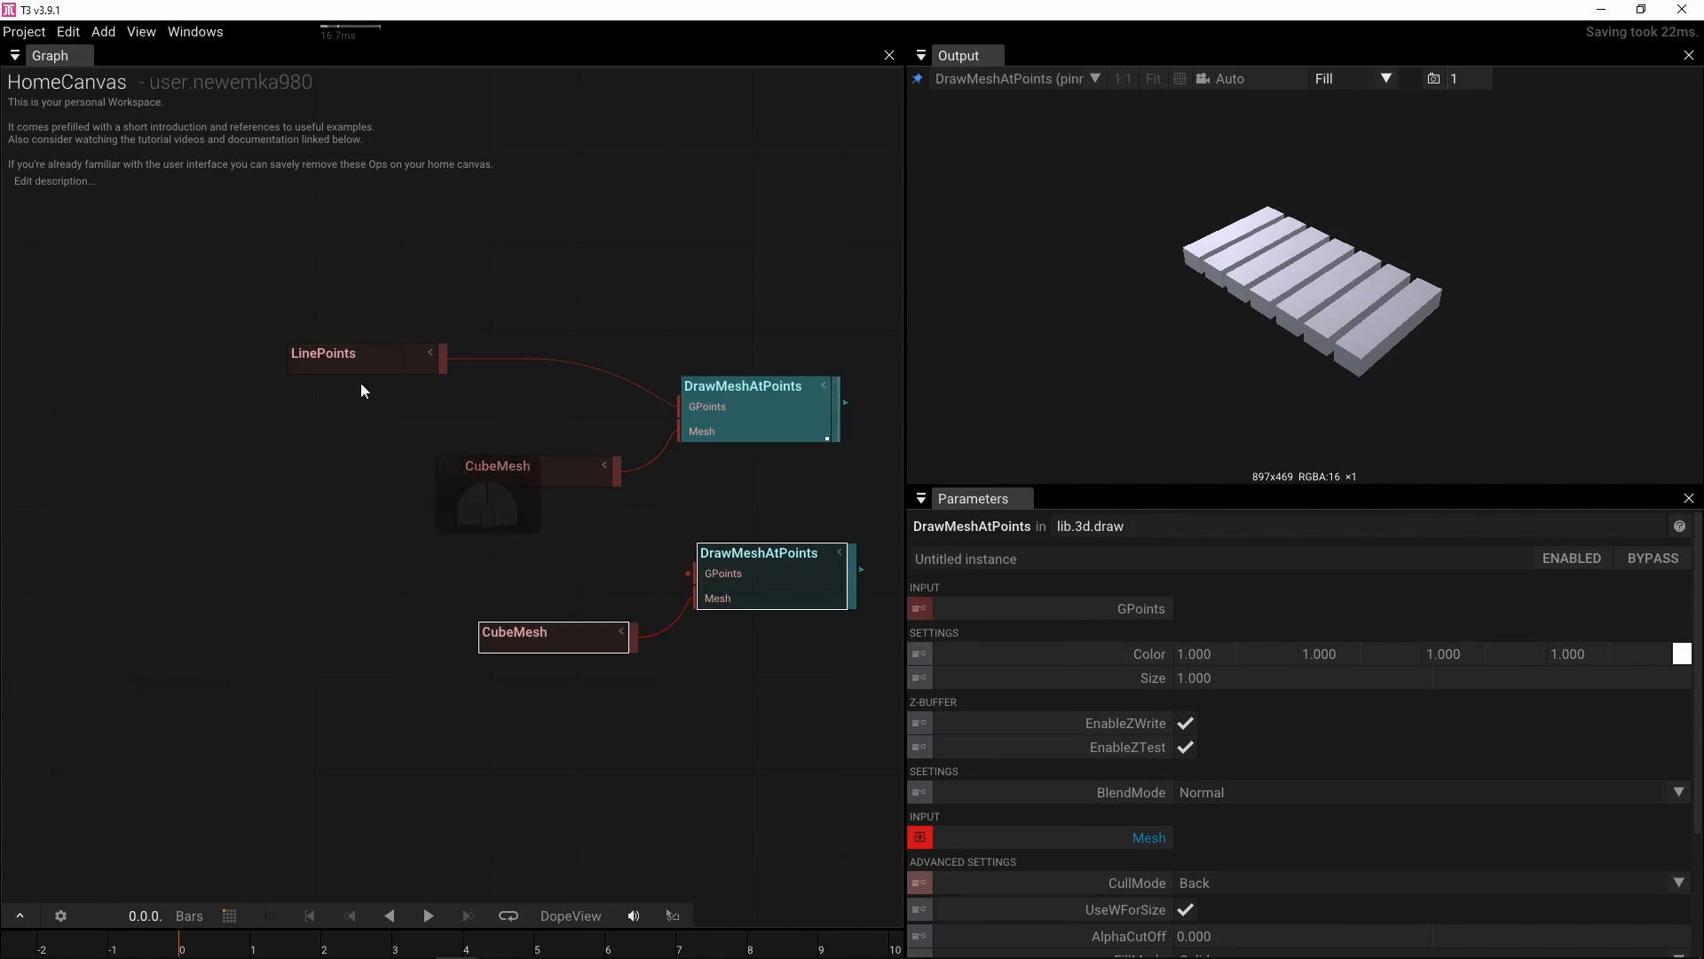
# Connect LinePoints to the points input of the duplicated DrawMeshAtPoints
pyautogui.moveTo(330, 352); pyautogui.dragTo(66, 337)
pyautogui.moveTo(180, 344); pyautogui.dragTo(695, 573)
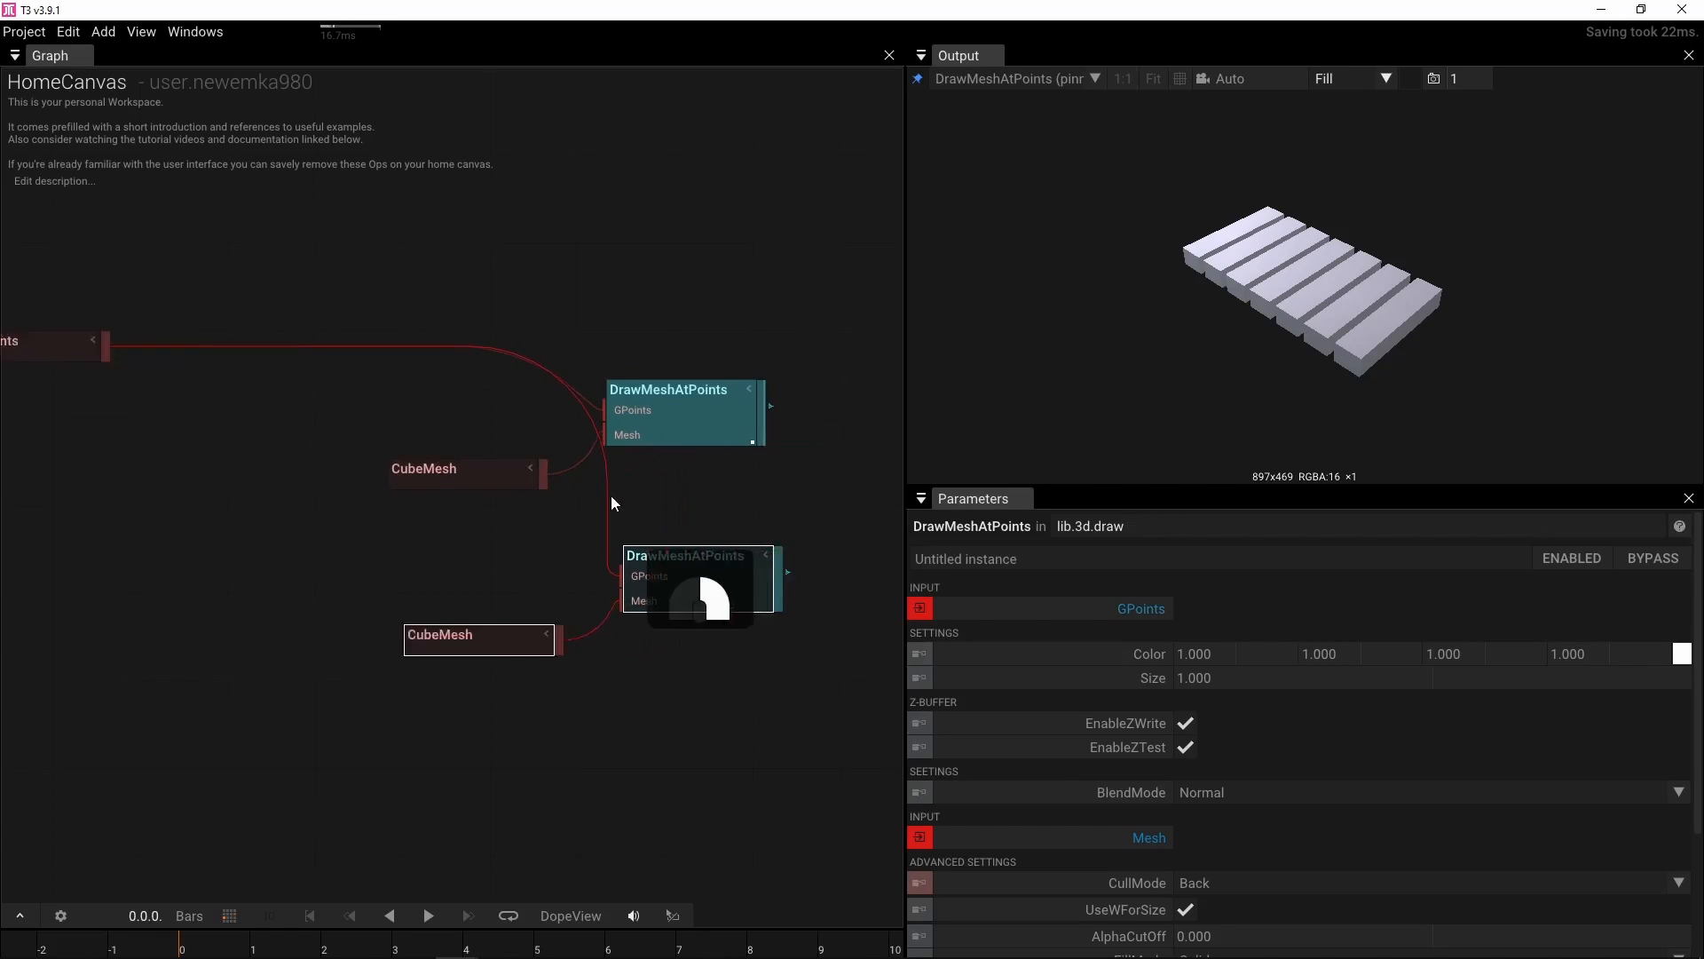
# Combine both DrawMeshAtPoints outputs into a new Group operator
pyautogui.moveTo(646, 424); pyautogui.dragTo(722, 429)
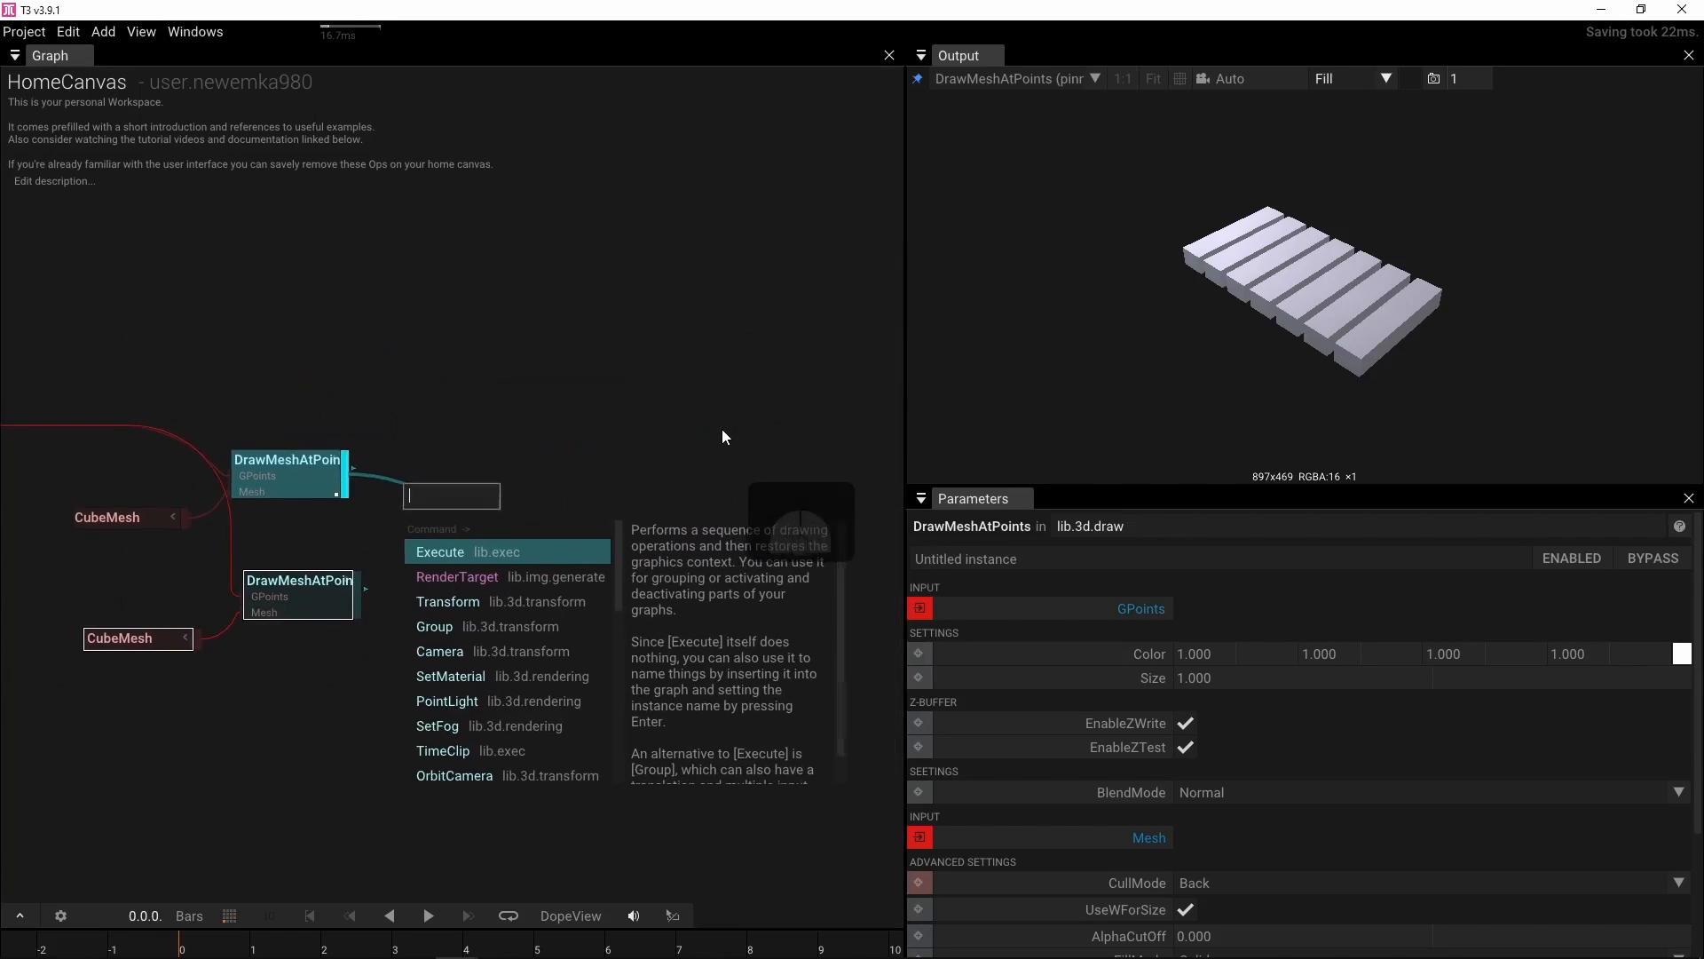
pyautogui.write('gr')
pyautogui.click(451, 551)
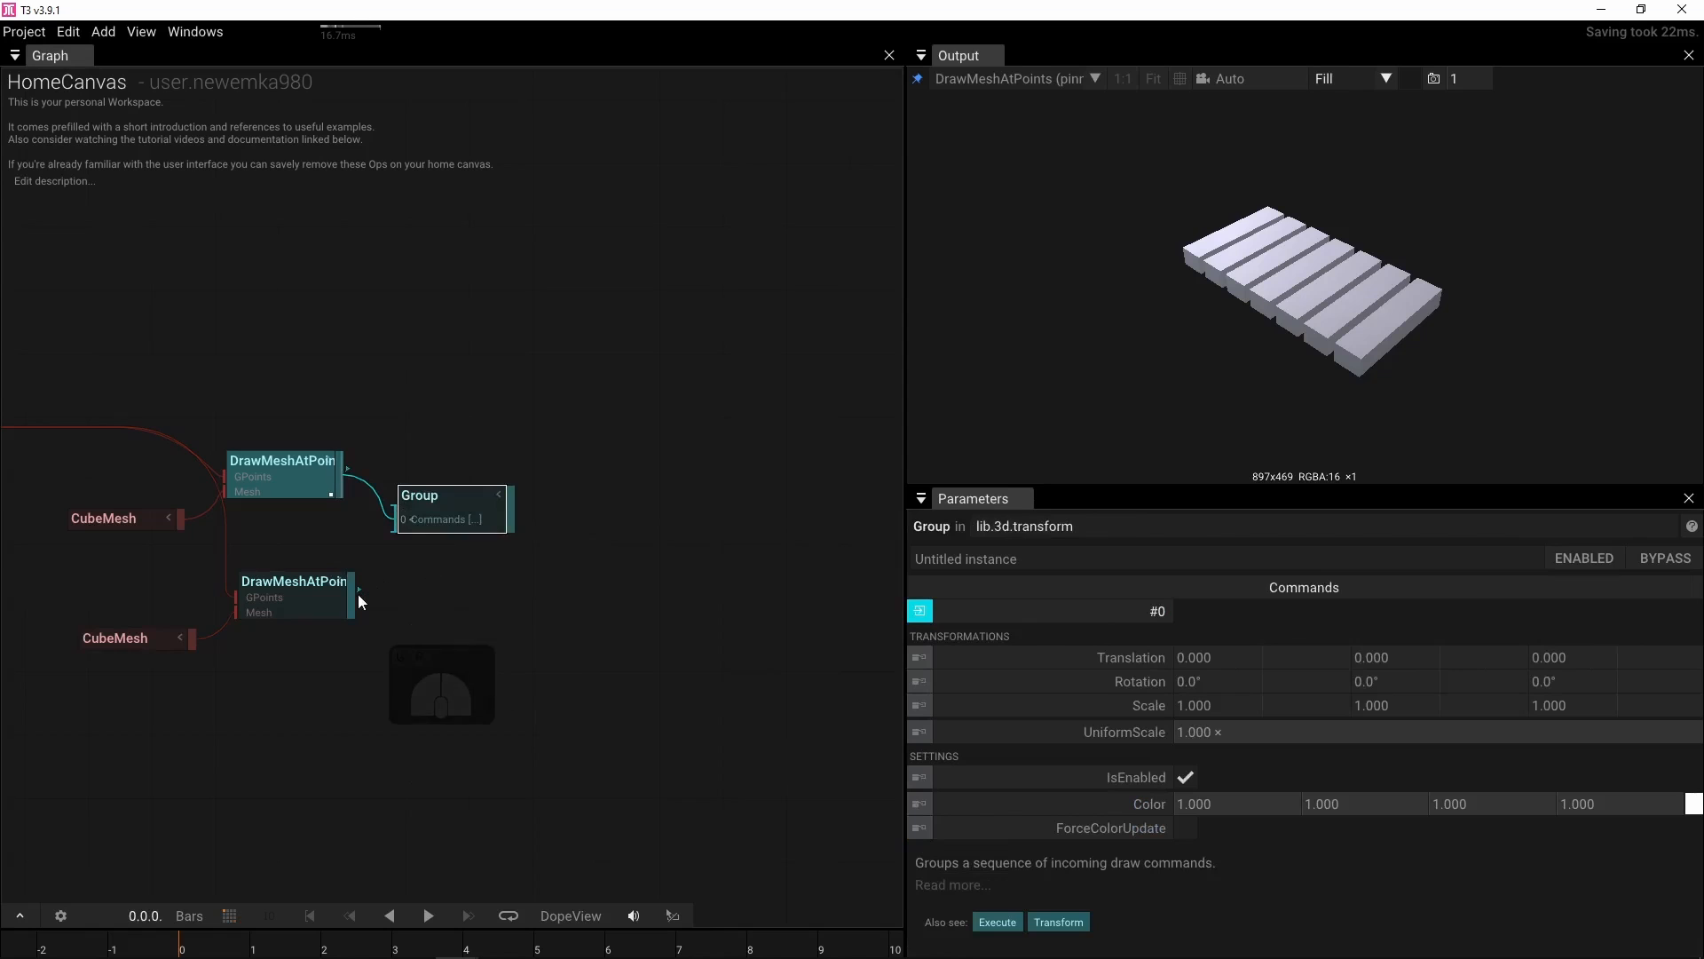
pyautogui.moveTo(361, 588); pyautogui.dragTo(397, 540)
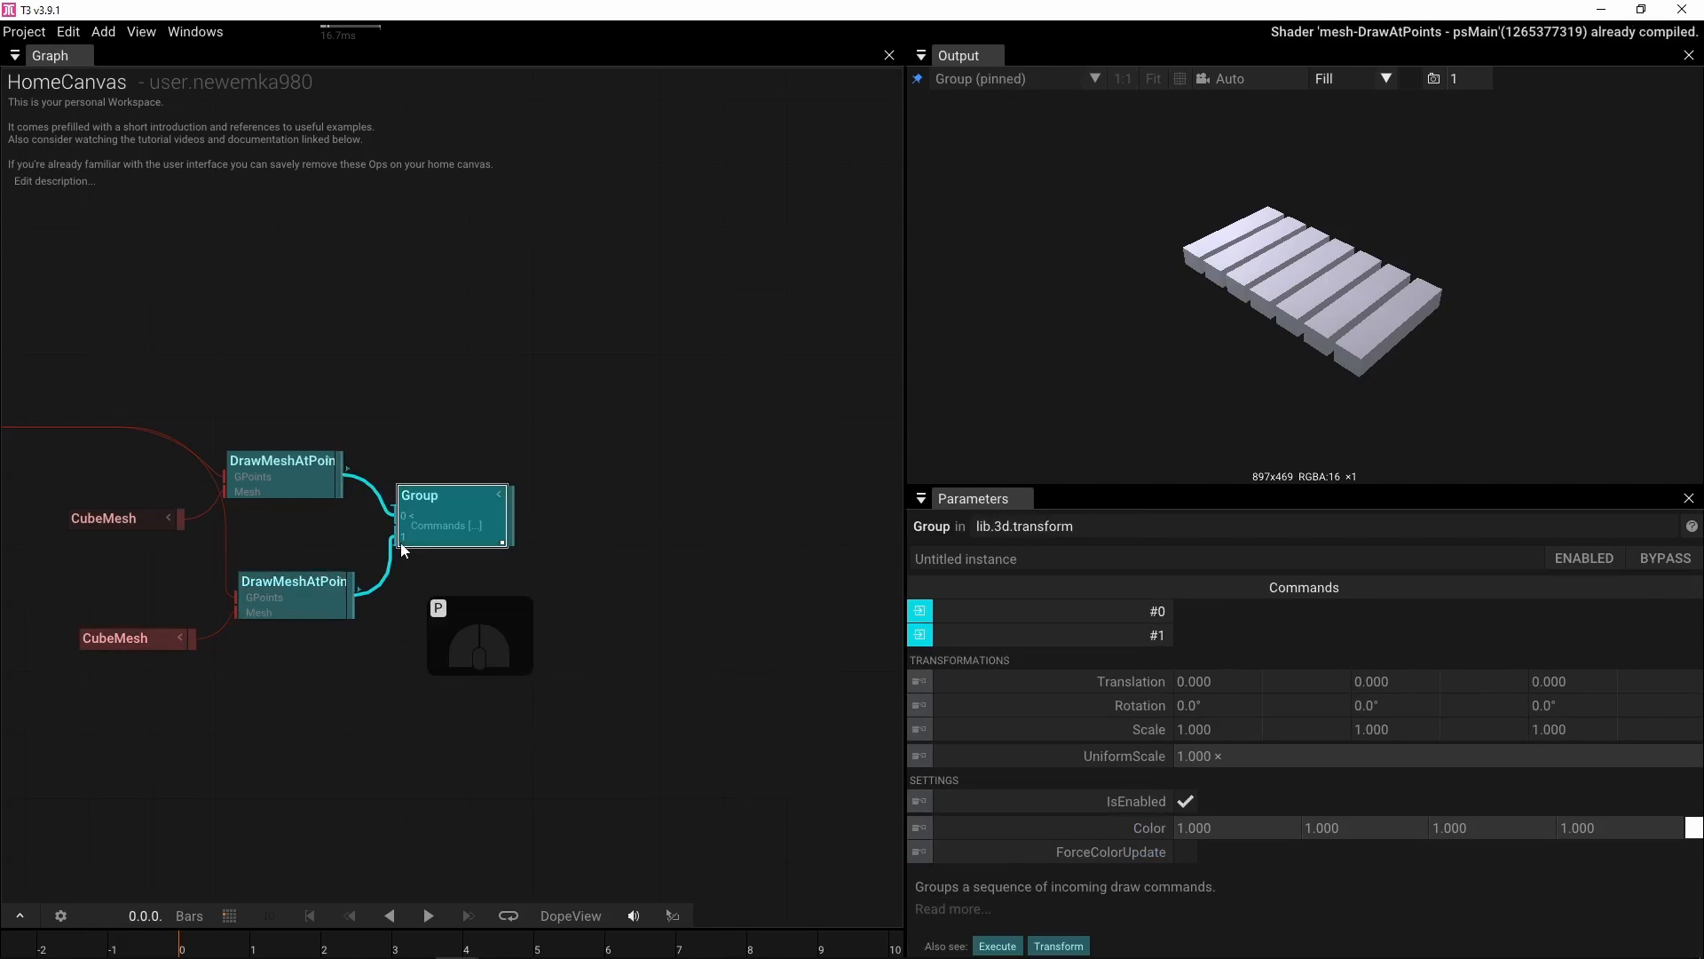
# Set the second DrawMeshAtPoints color to red
pyautogui.moveTo(449, 411); pyautogui.dragTo(691, 386)
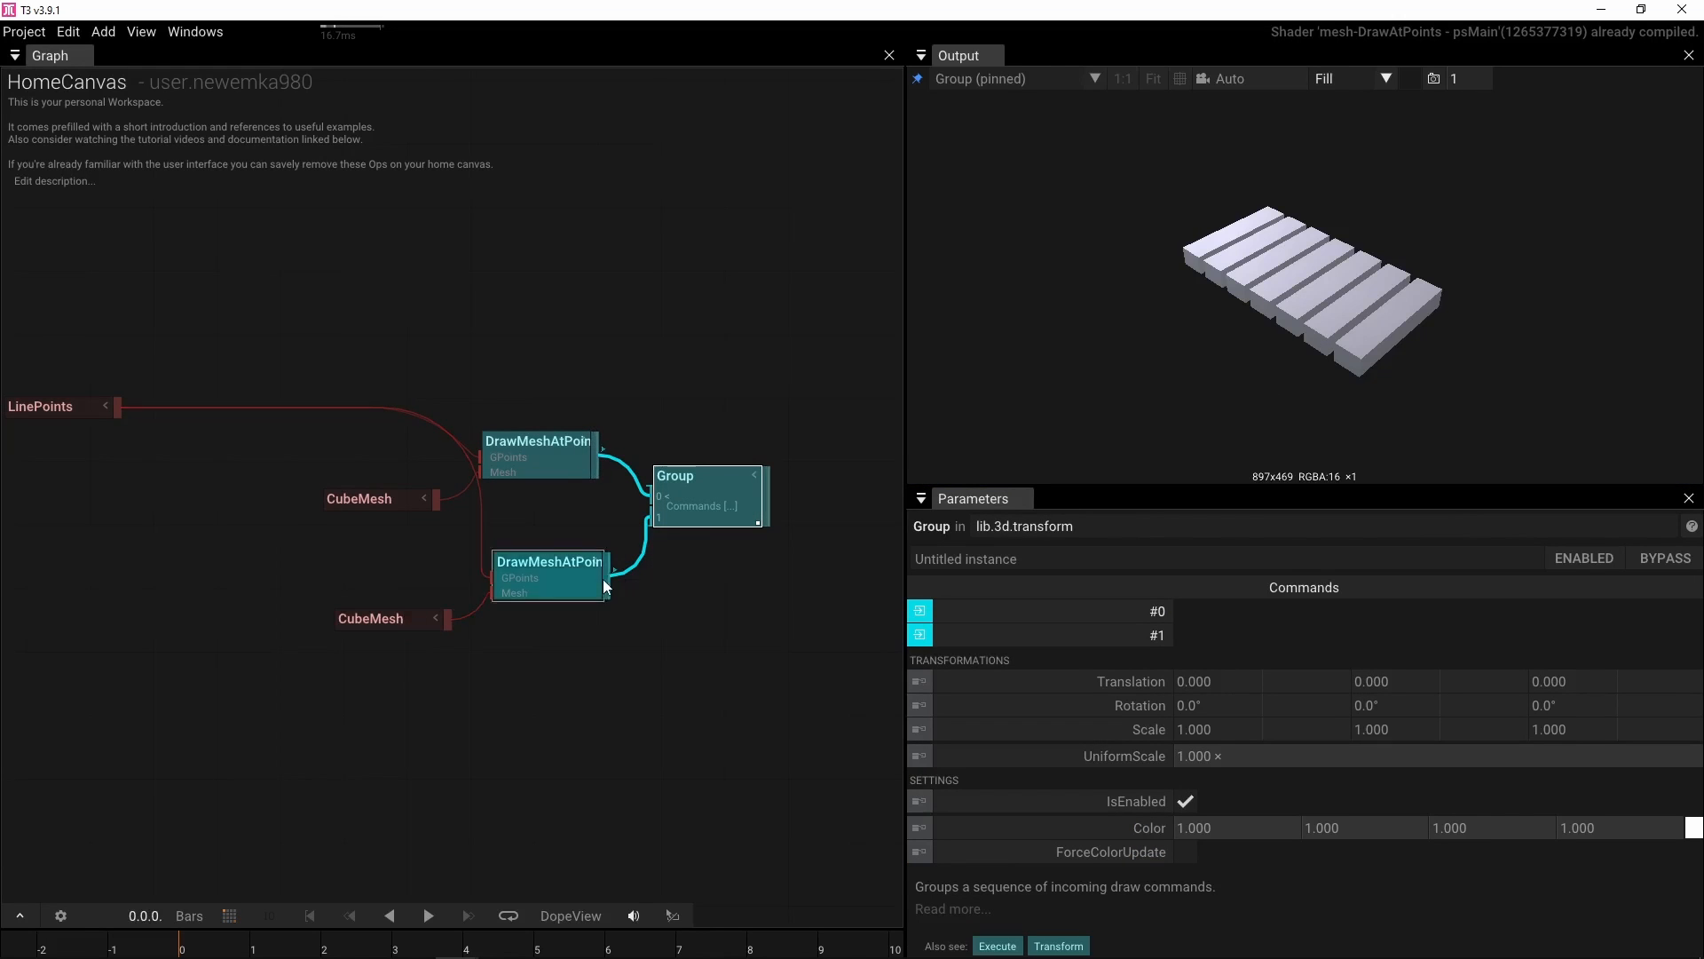
pyautogui.click(572, 583)
pyautogui.click(1683, 654)
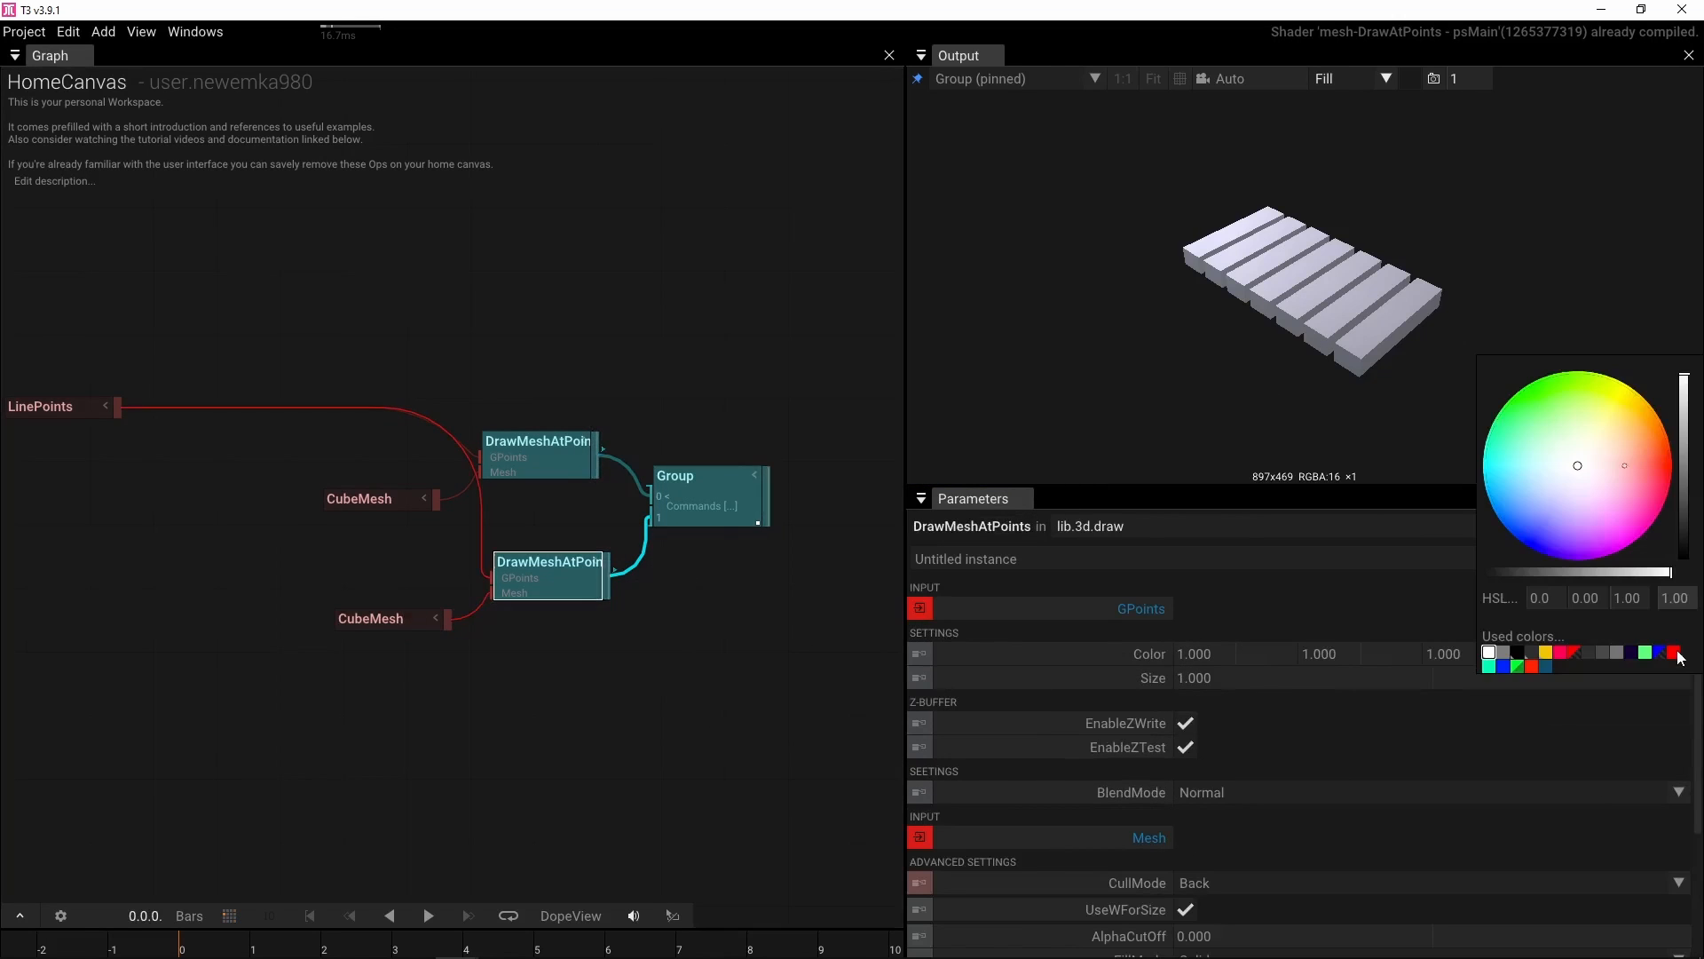
pyautogui.click(1676, 653)
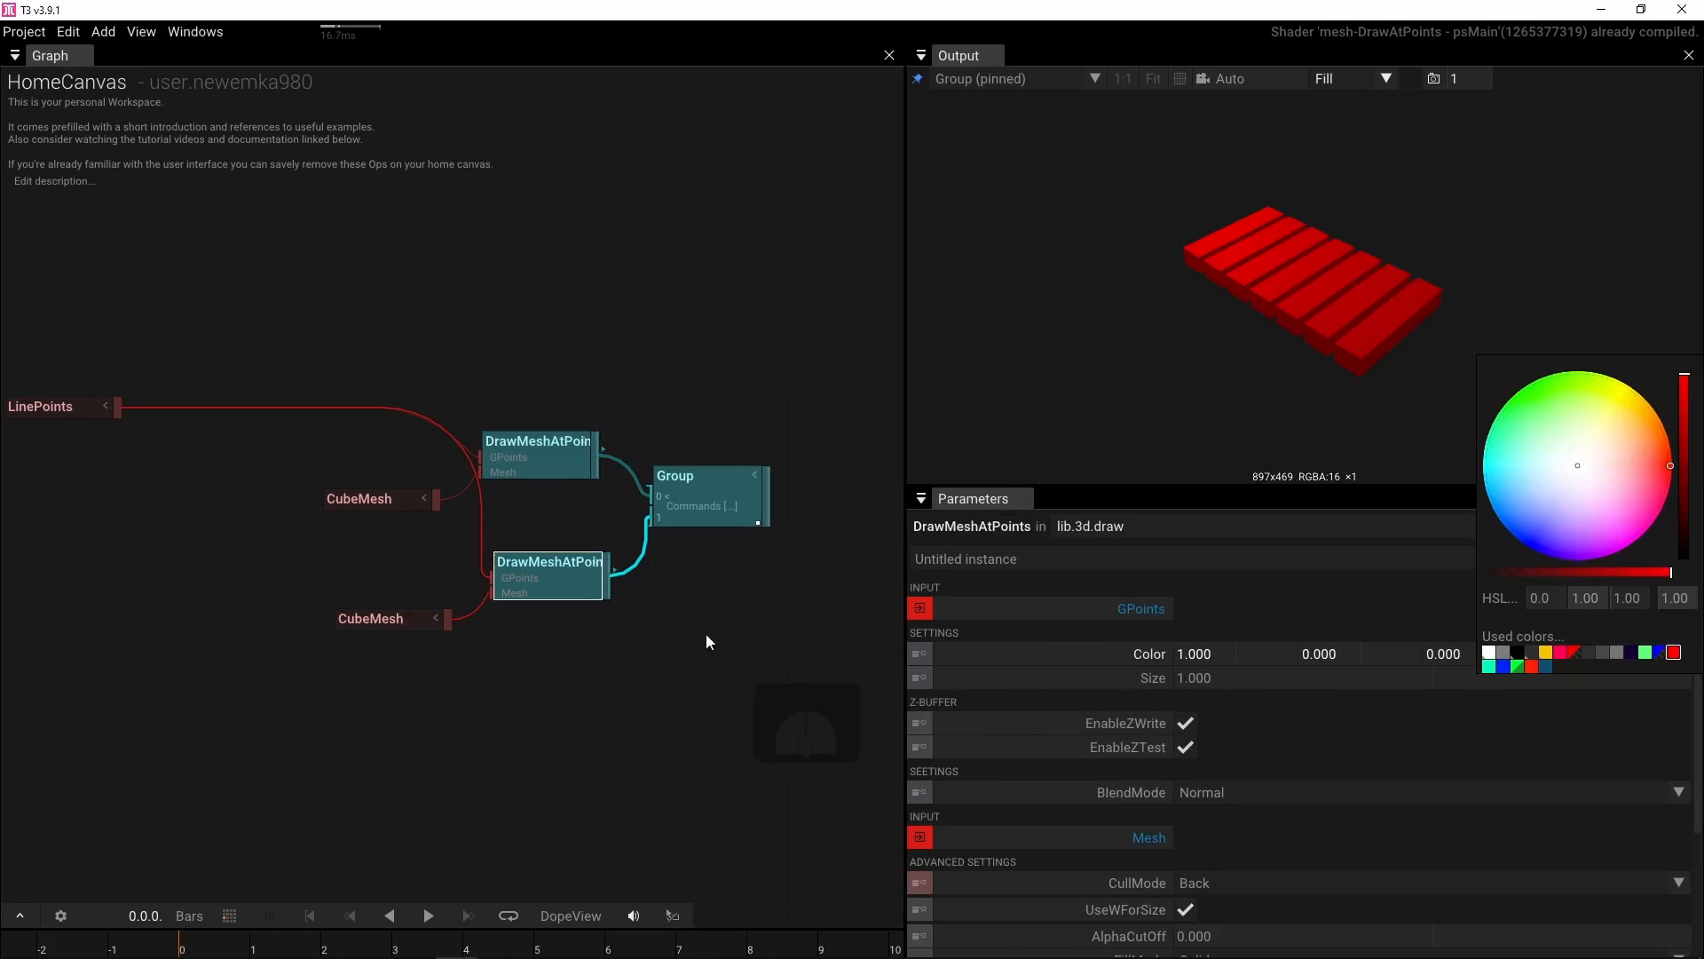
# Set the second CubeMesh center to about 0, 0.050, -0.120 and its Z stretch to 0.400
pyautogui.scroll(3, 644, 609)
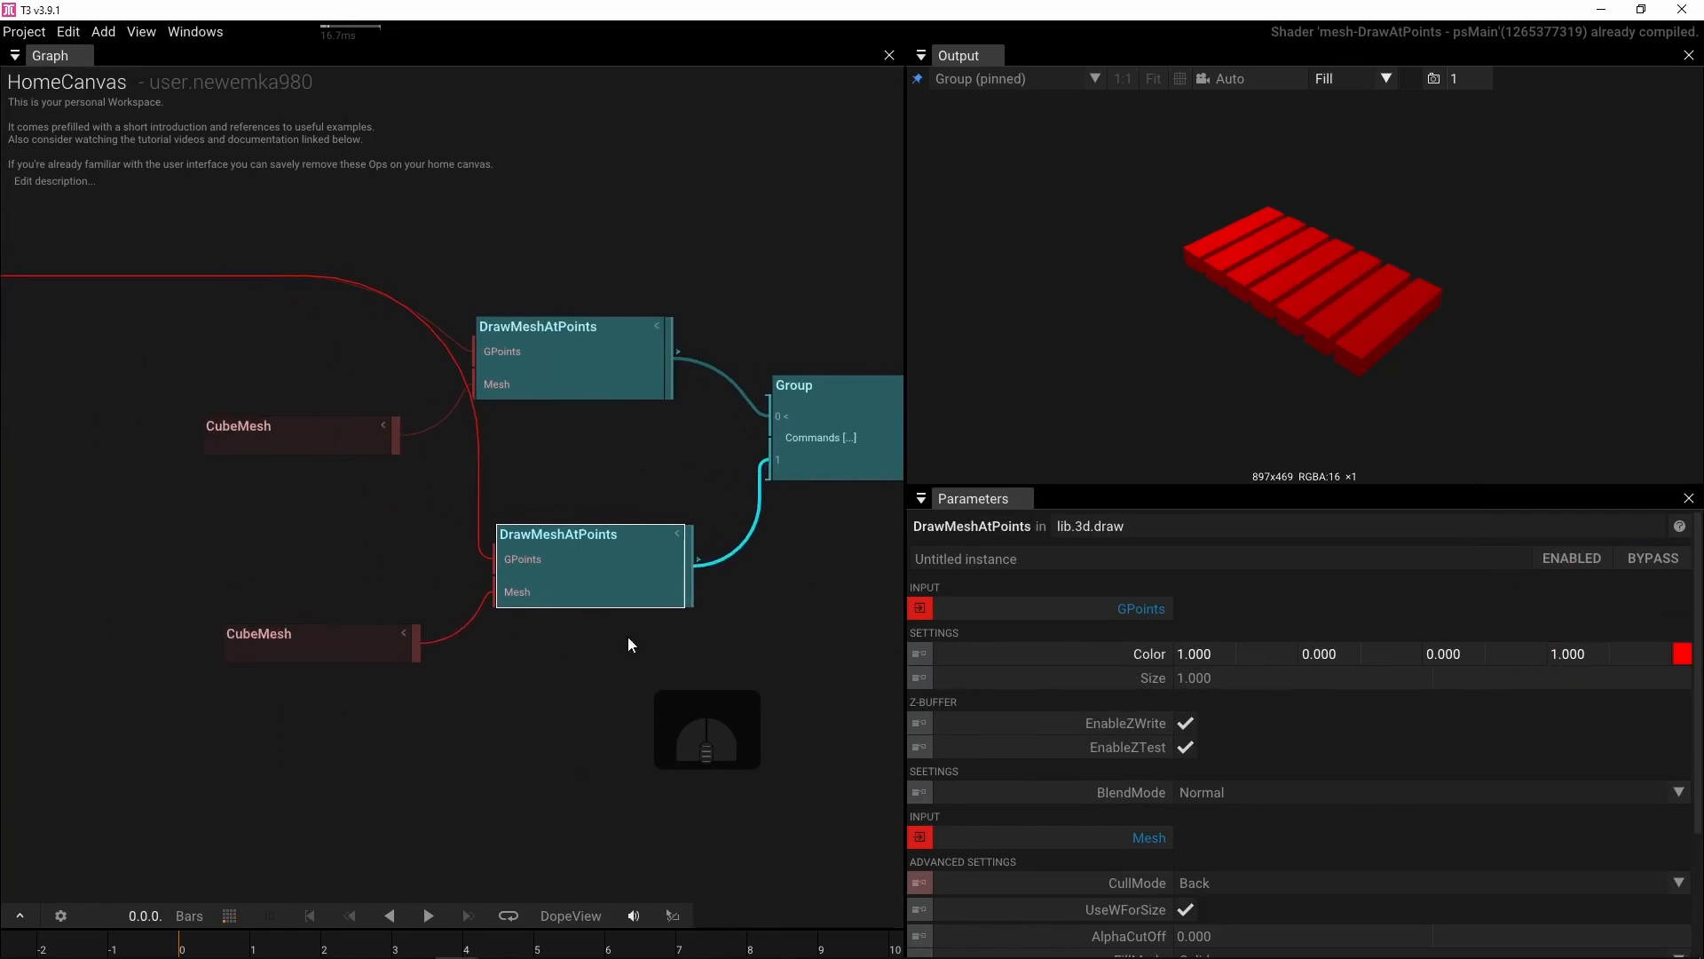
pyautogui.click(313, 654)
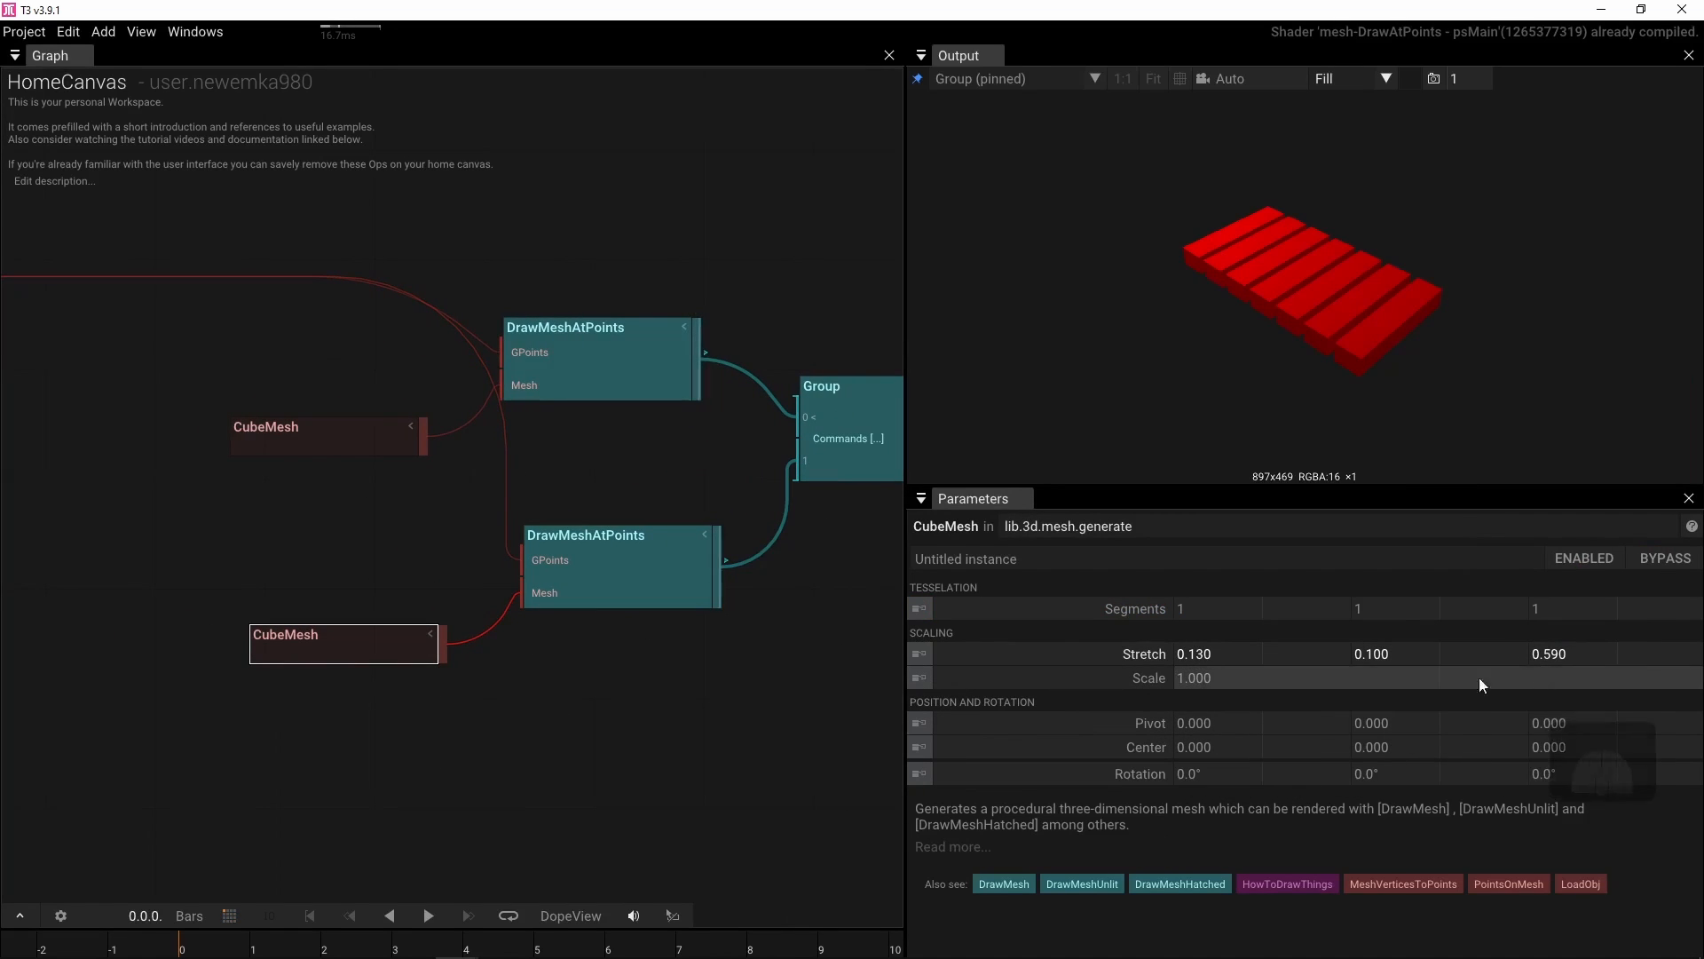
pyautogui.moveTo(1379, 748); pyautogui.dragTo(1400, 747)
pyautogui.moveTo(1543, 748); pyautogui.dragTo(1459, 748)
pyautogui.moveTo(1572, 653); pyautogui.dragTo(1608, 742)
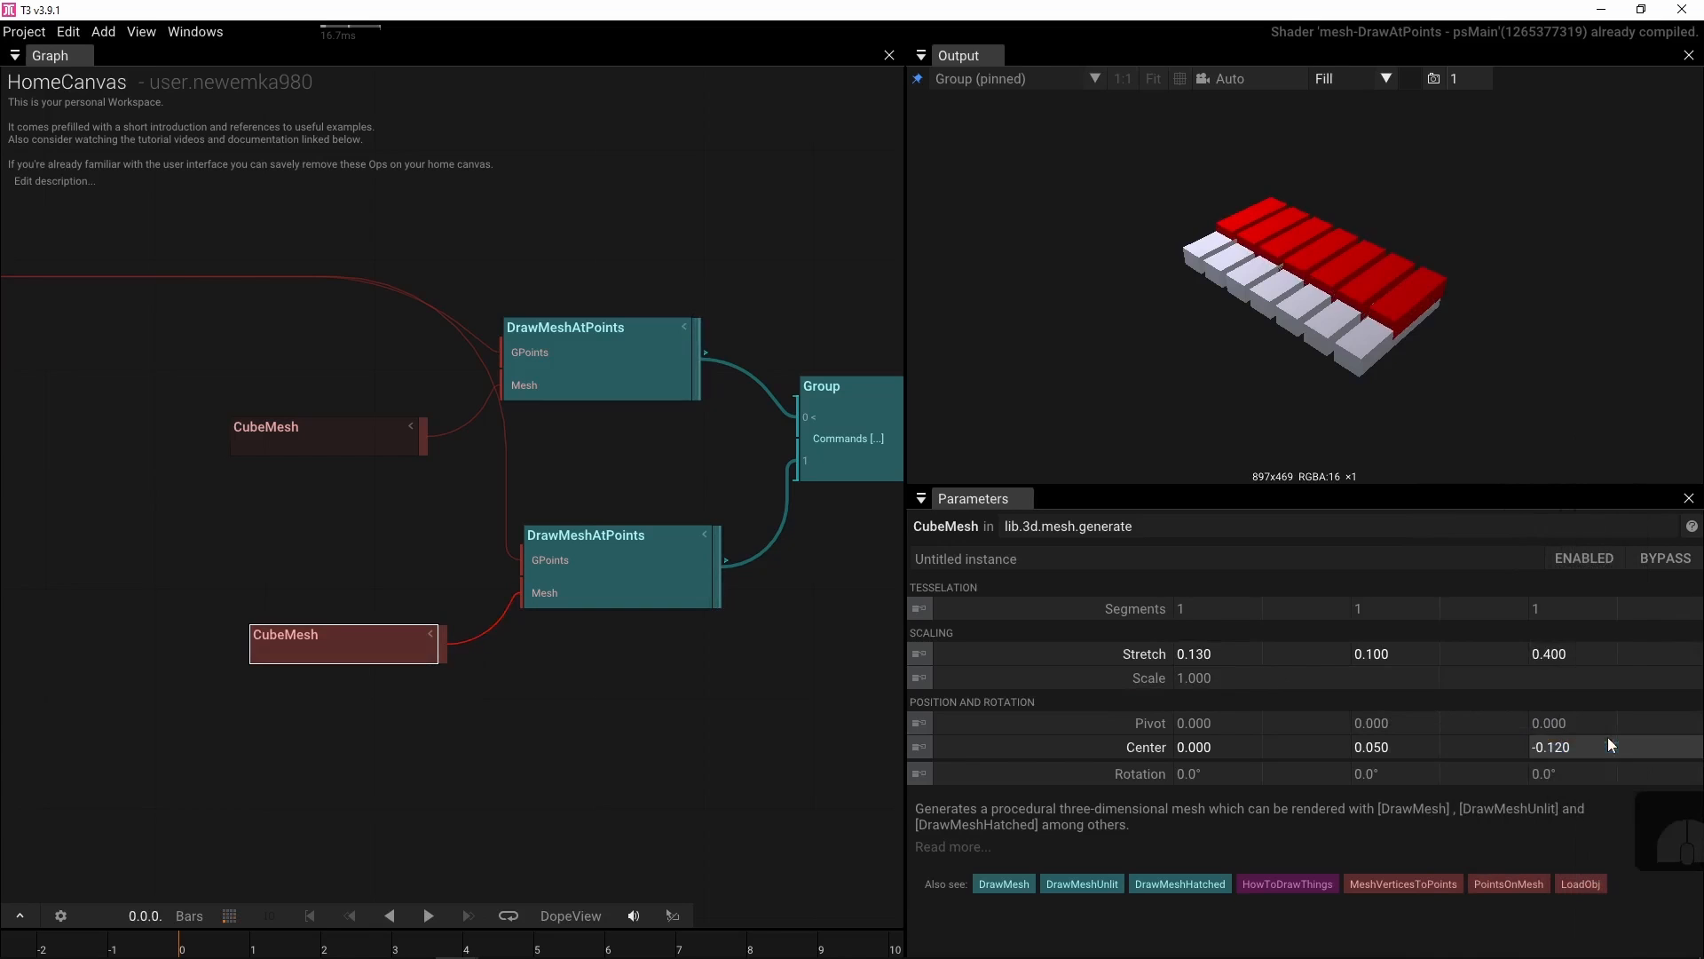
# Add a FilterPoints operator to the graph
pyautogui.moveTo(1231, 283); pyautogui.dragTo(1163, 320)
pyautogui.scroll(4, 1318, 295)
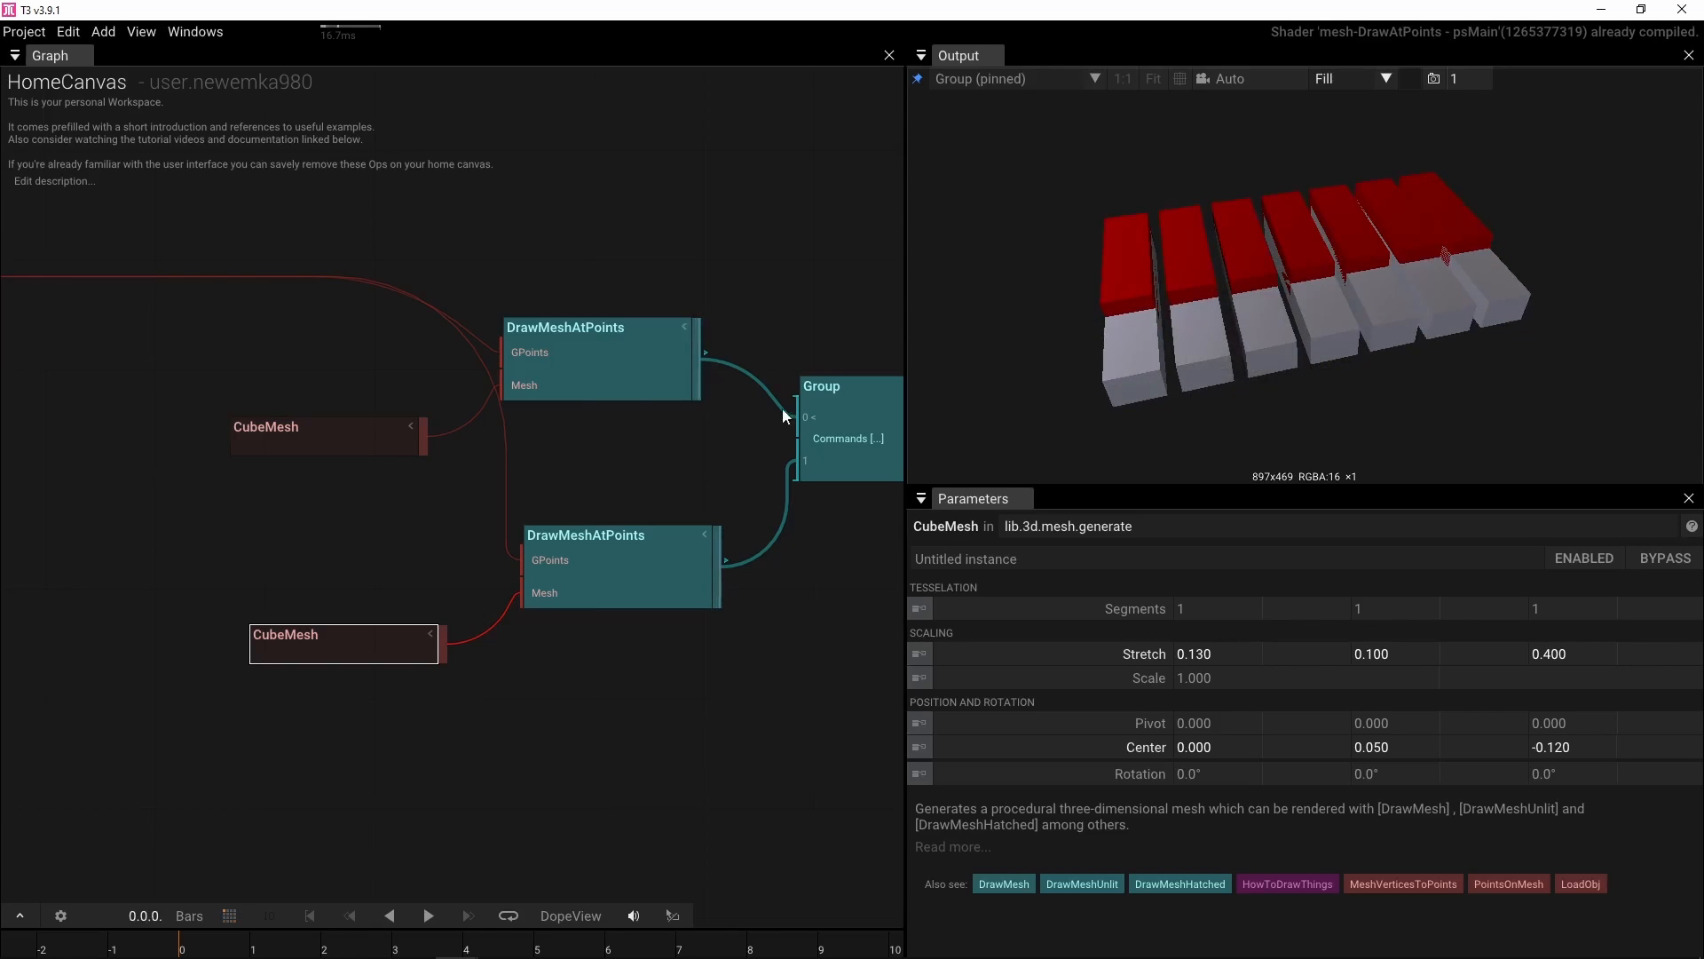
pyautogui.moveTo(577, 384); pyautogui.dragTo(880, 394)
pyautogui.click(391, 348)
pyautogui.press('Tab')
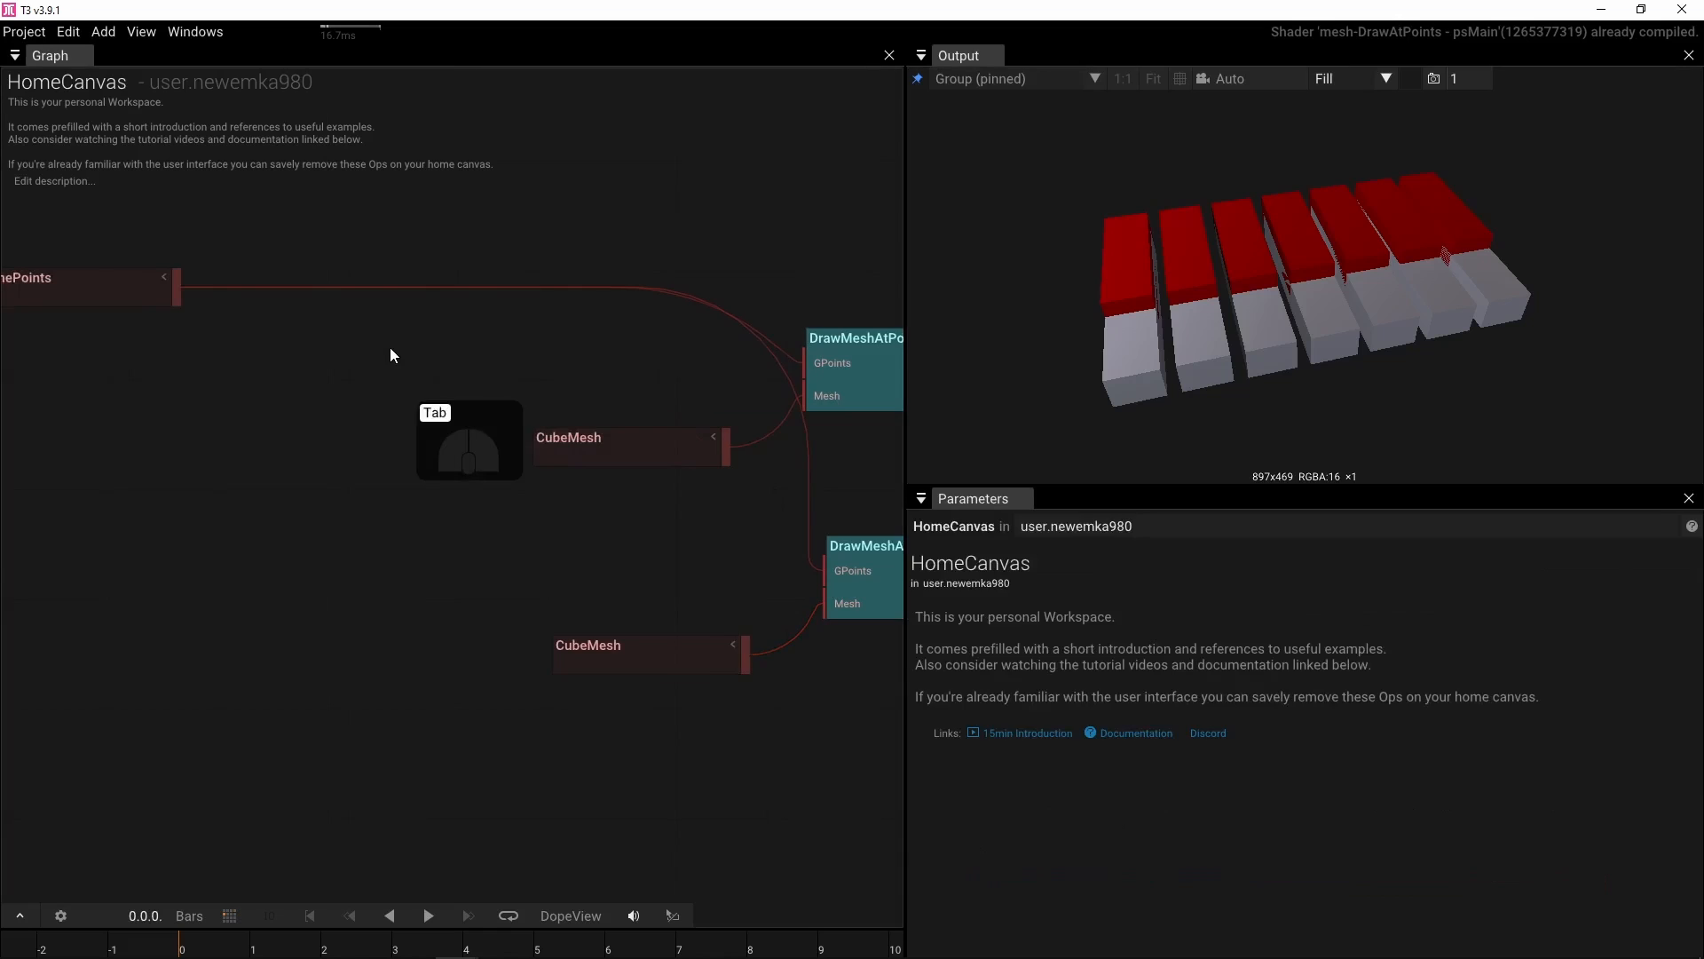
pyautogui.write('fil')
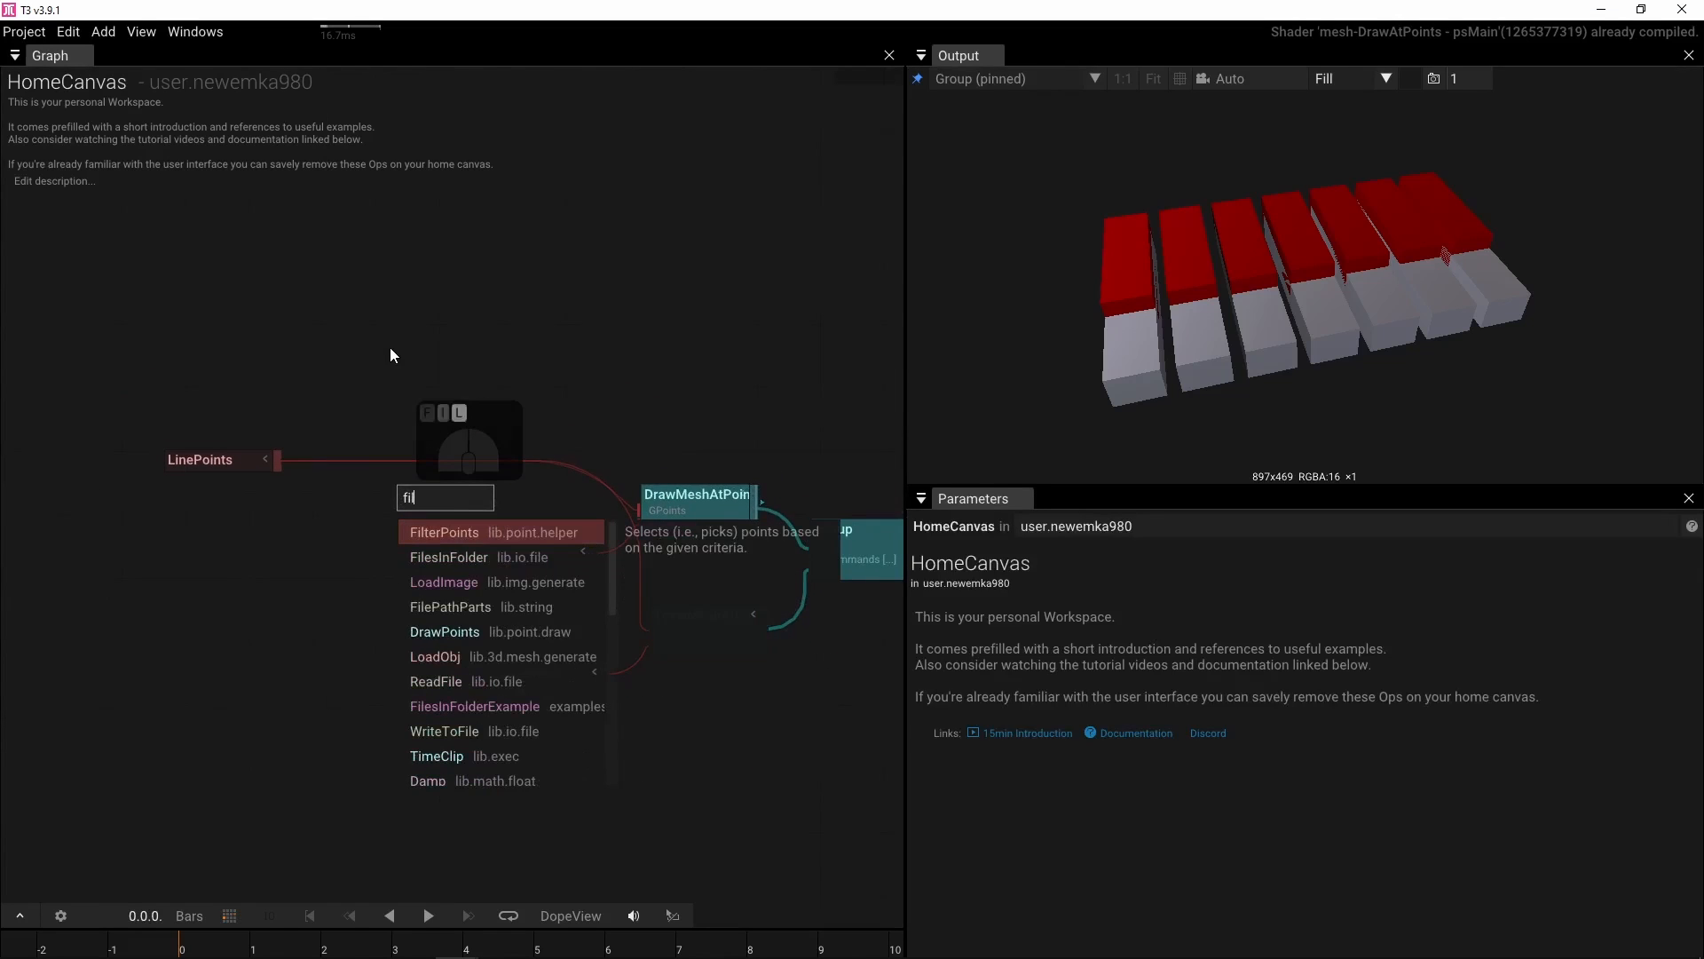
pyautogui.click(428, 530)
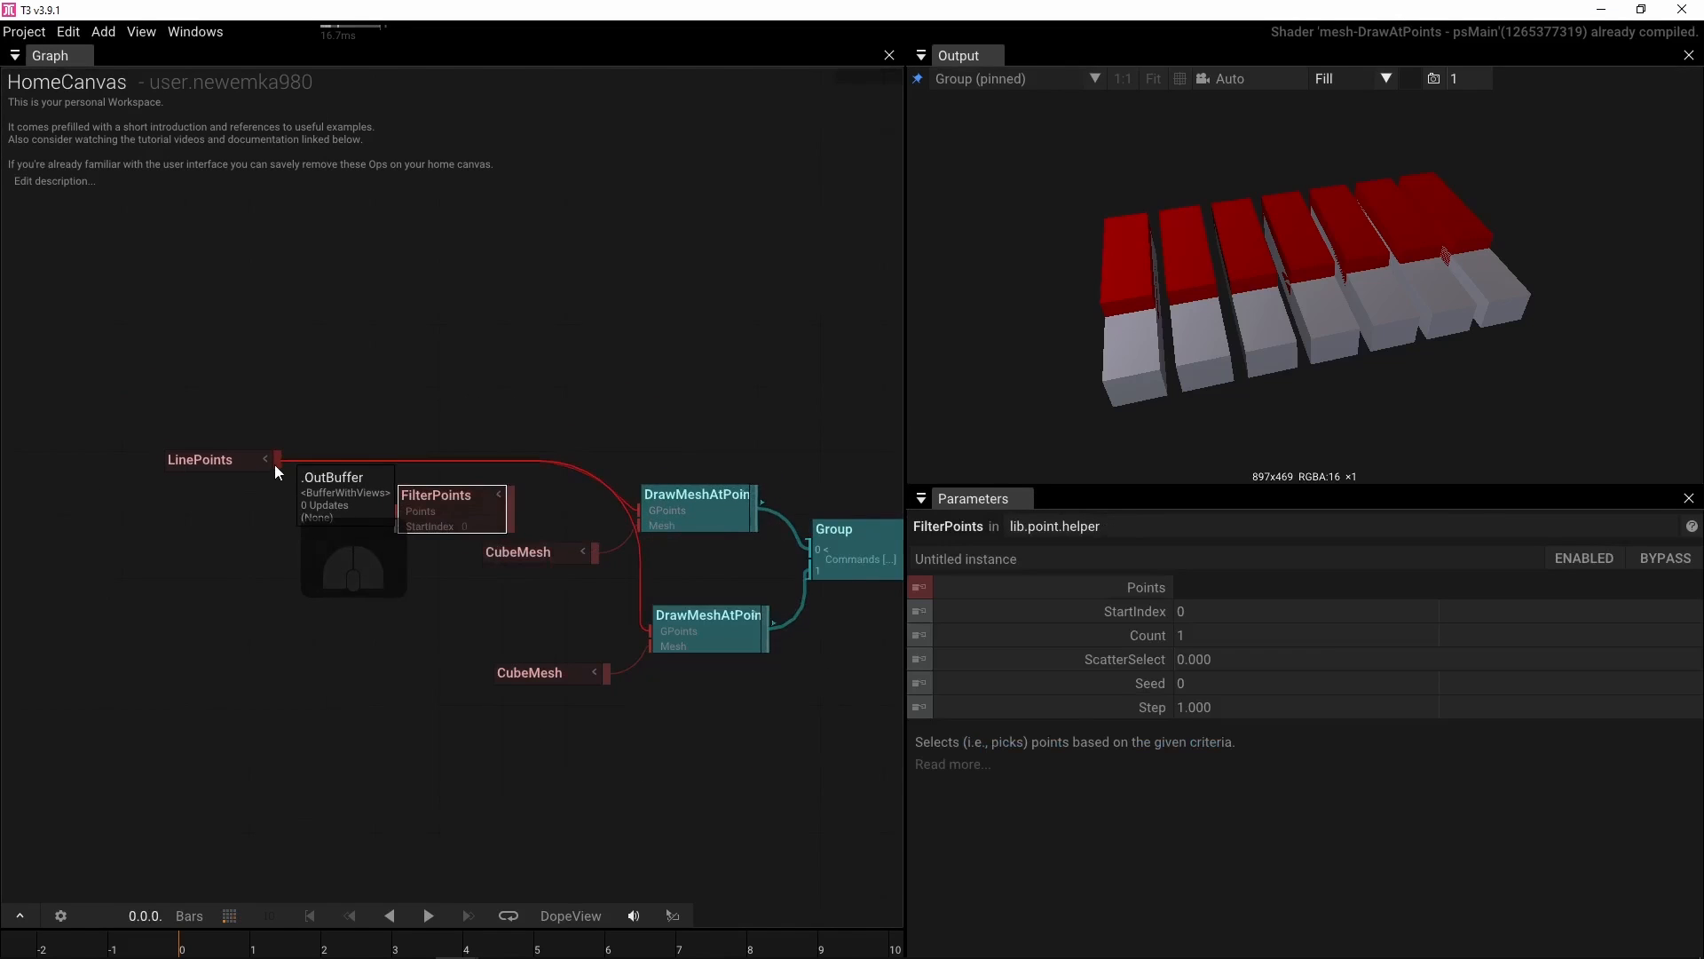
# Route LinePoints through FilterPoints into the points inputs of both DrawMeshAtPoints operators
pyautogui.moveTo(274, 465); pyautogui.dragTo(396, 512)
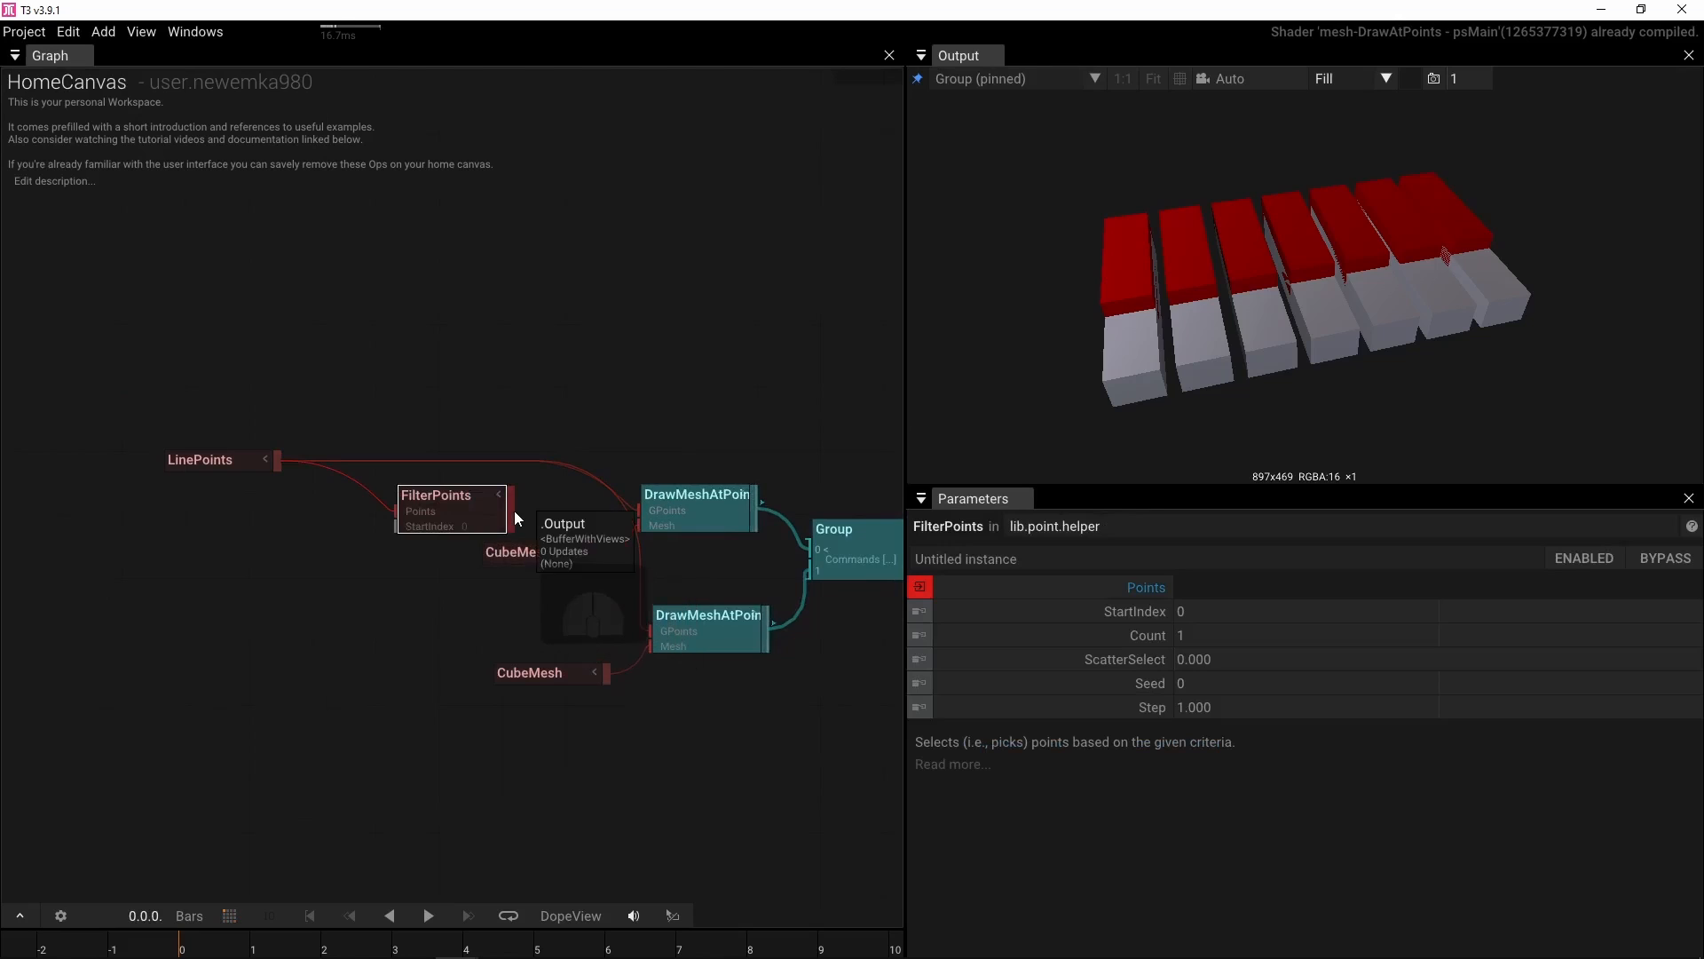
pyautogui.moveTo(519, 510); pyautogui.dragTo(639, 510)
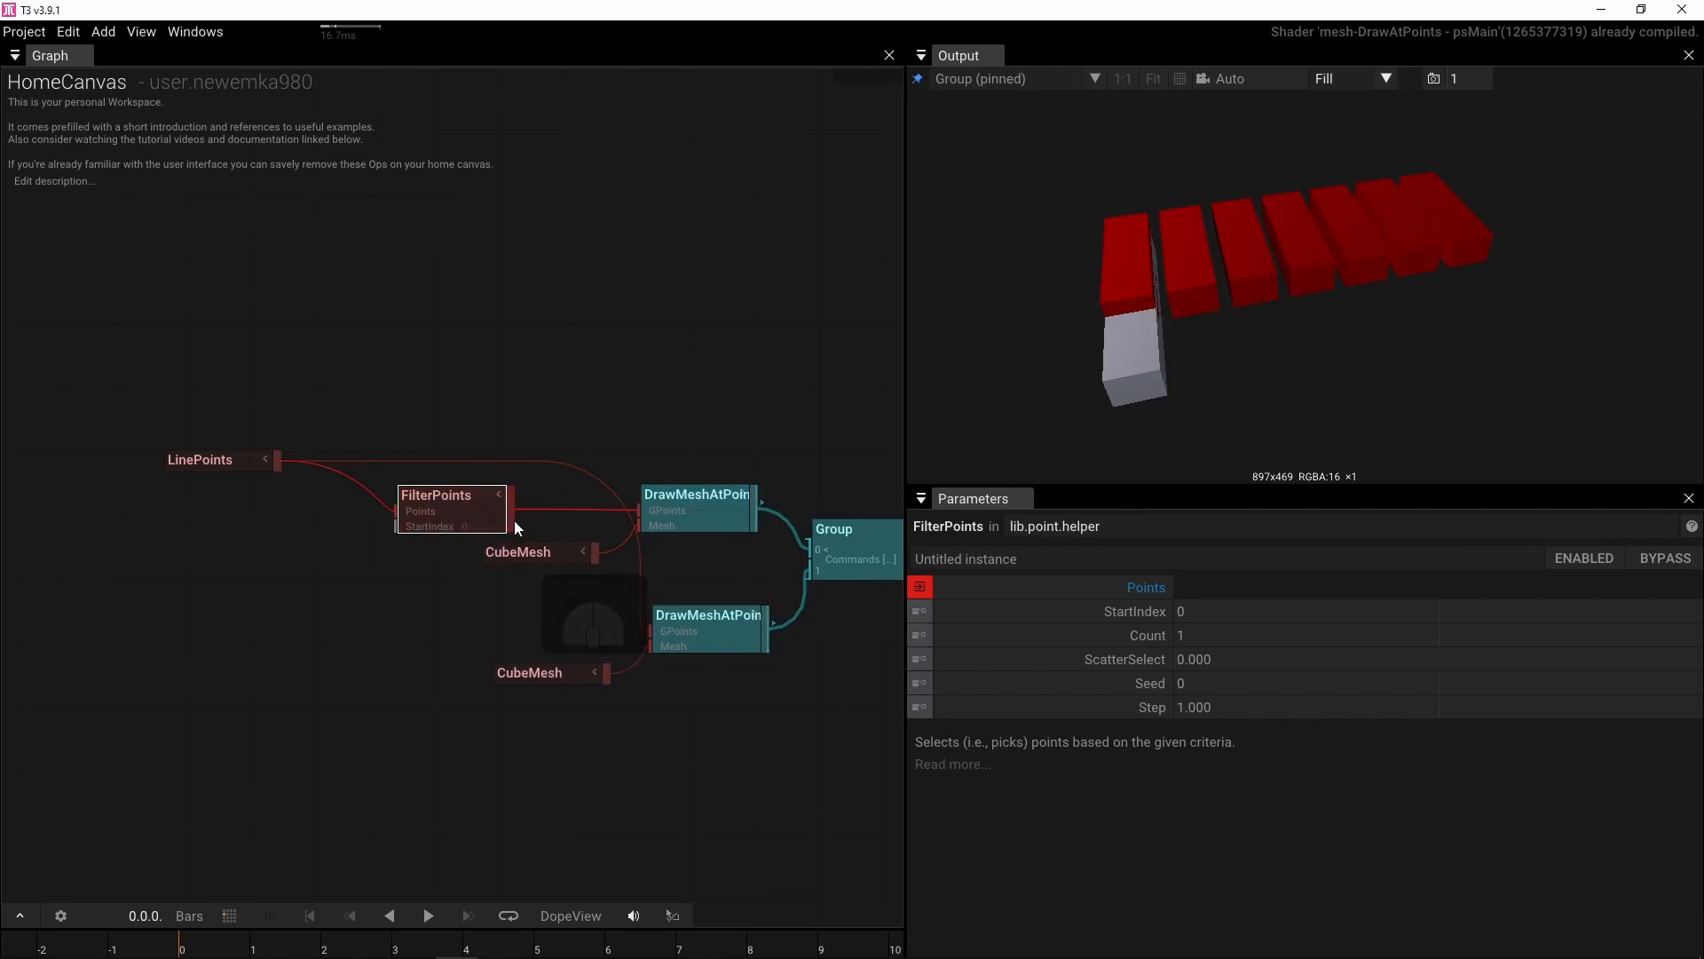
pyautogui.moveTo(516, 526); pyautogui.dragTo(651, 630)
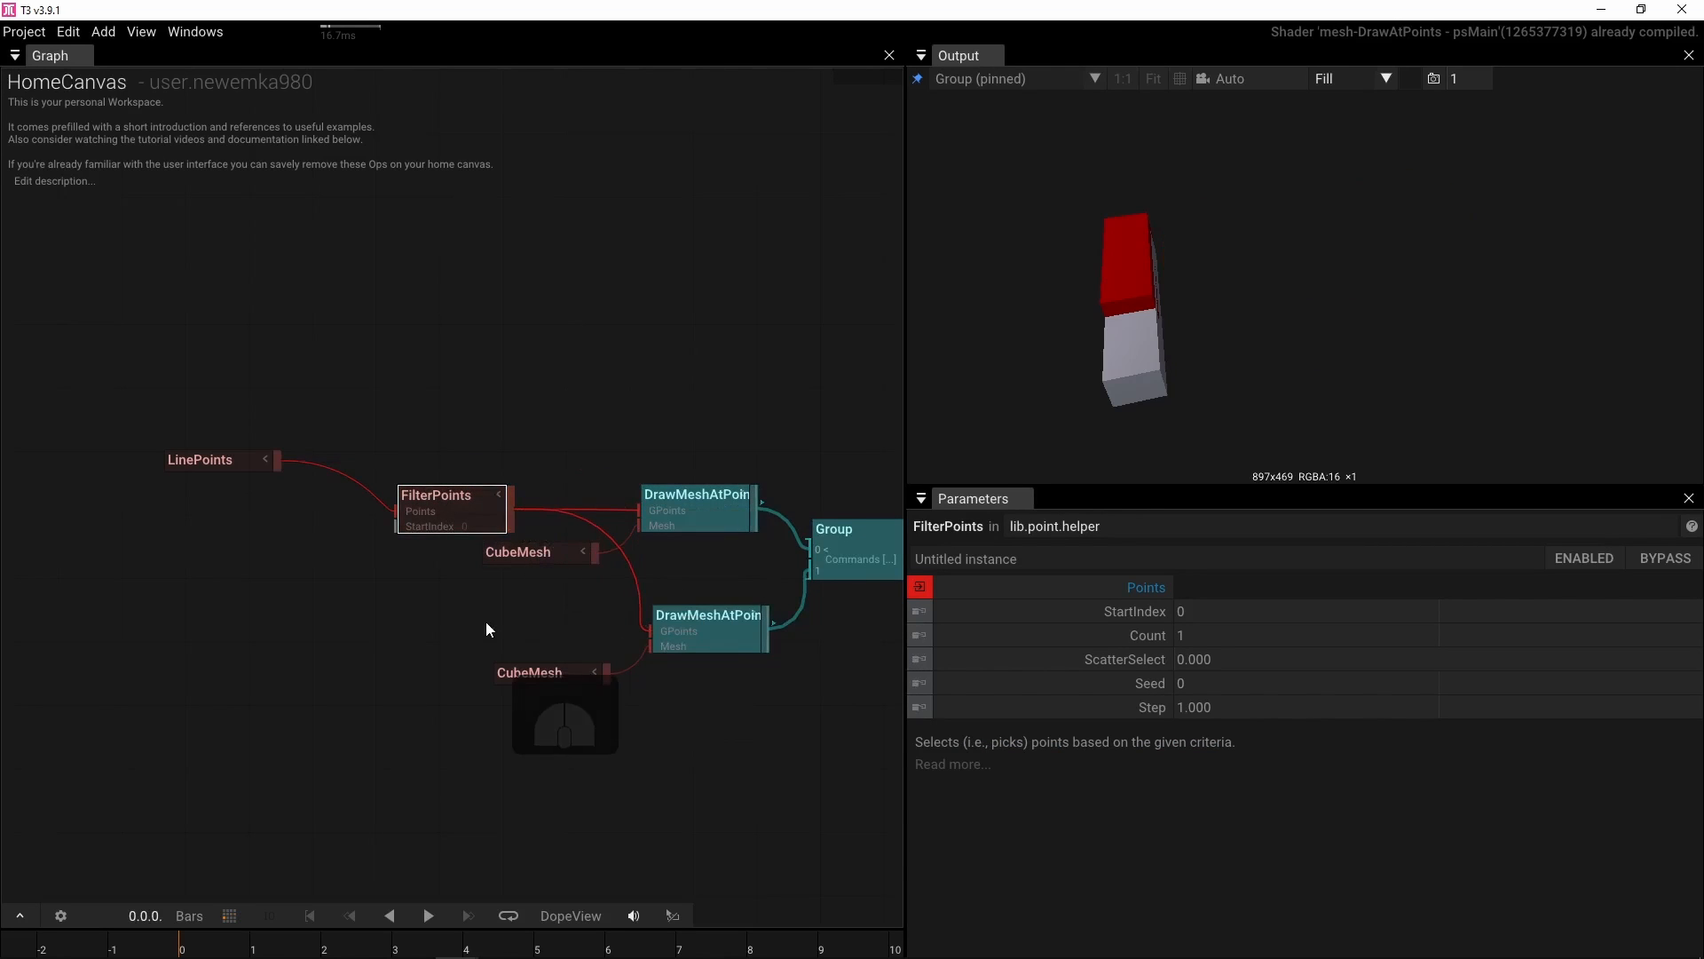
pyautogui.moveTo(428, 509); pyautogui.dragTo(427, 463)
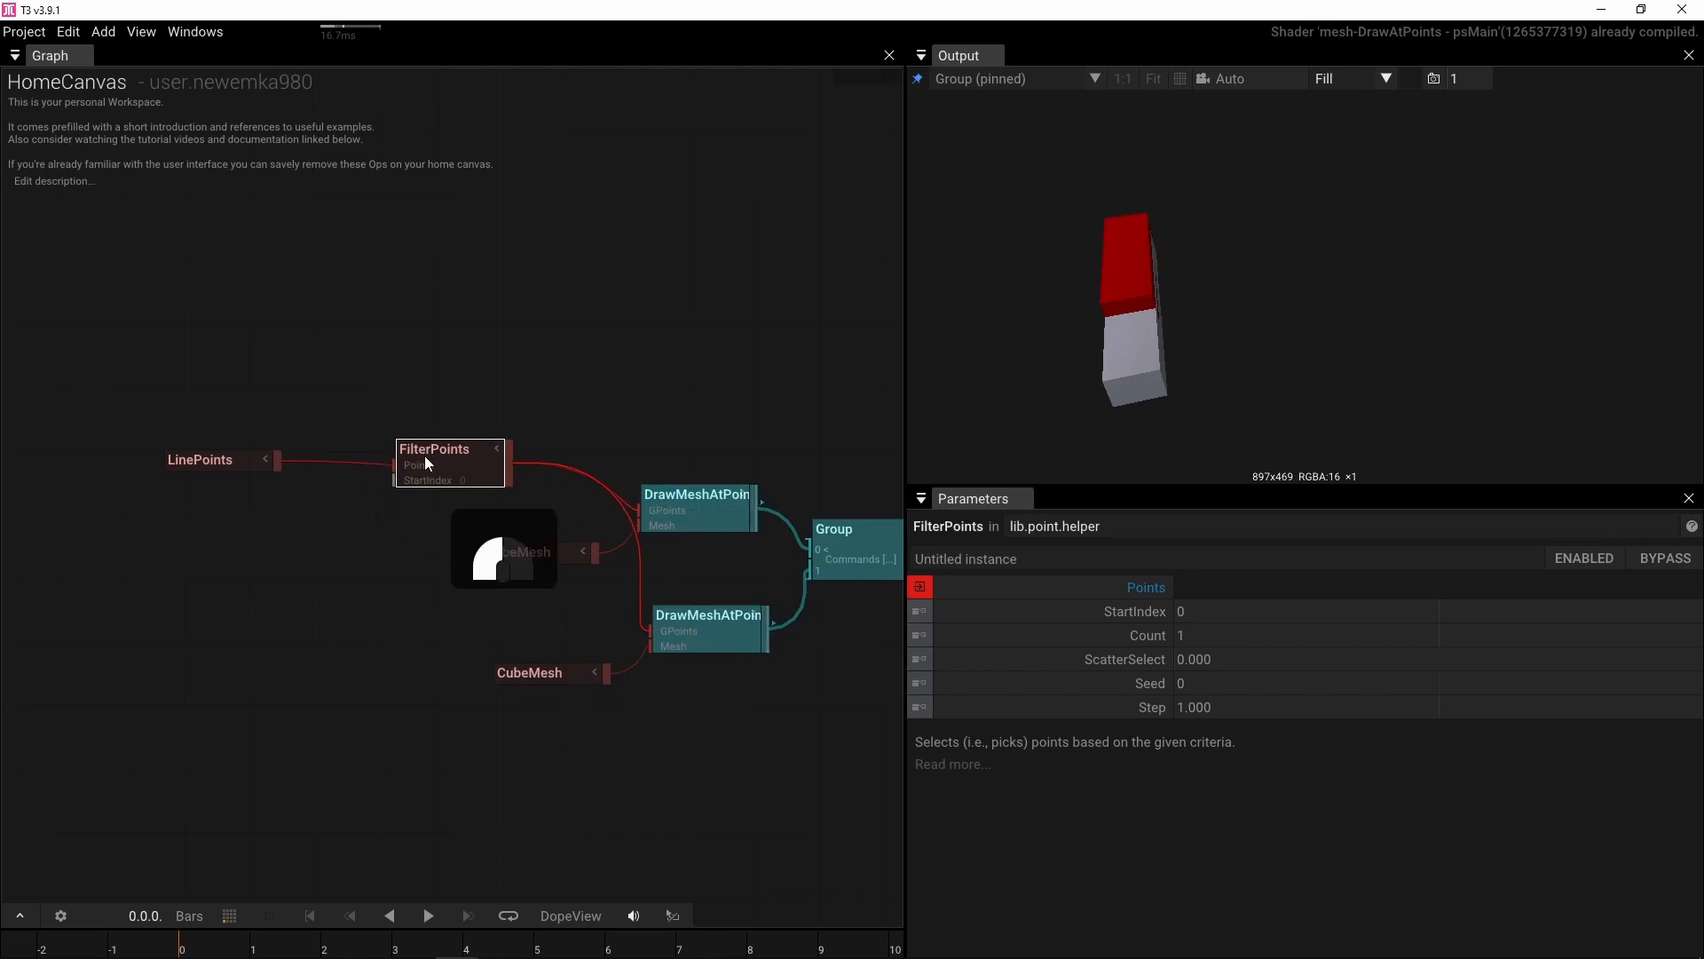
# Double the LinePoints count to 14 by multiplying it by 2
pyautogui.moveTo(1159, 332); pyautogui.dragTo(1262, 320)
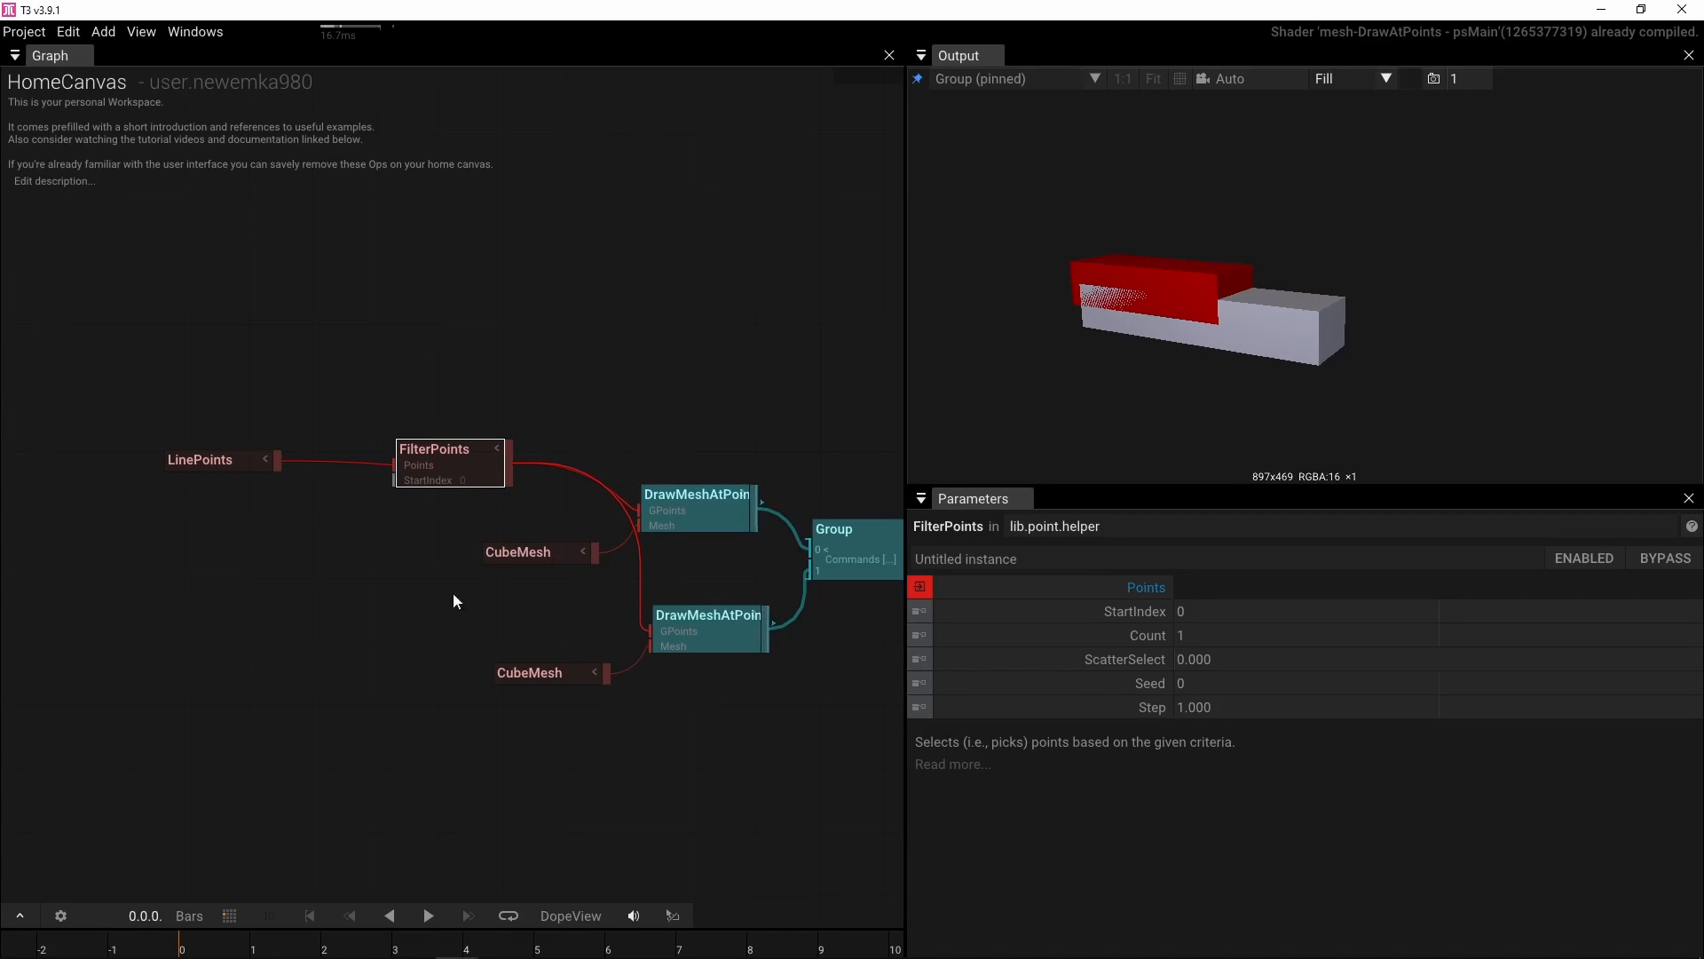
pyautogui.click(206, 460)
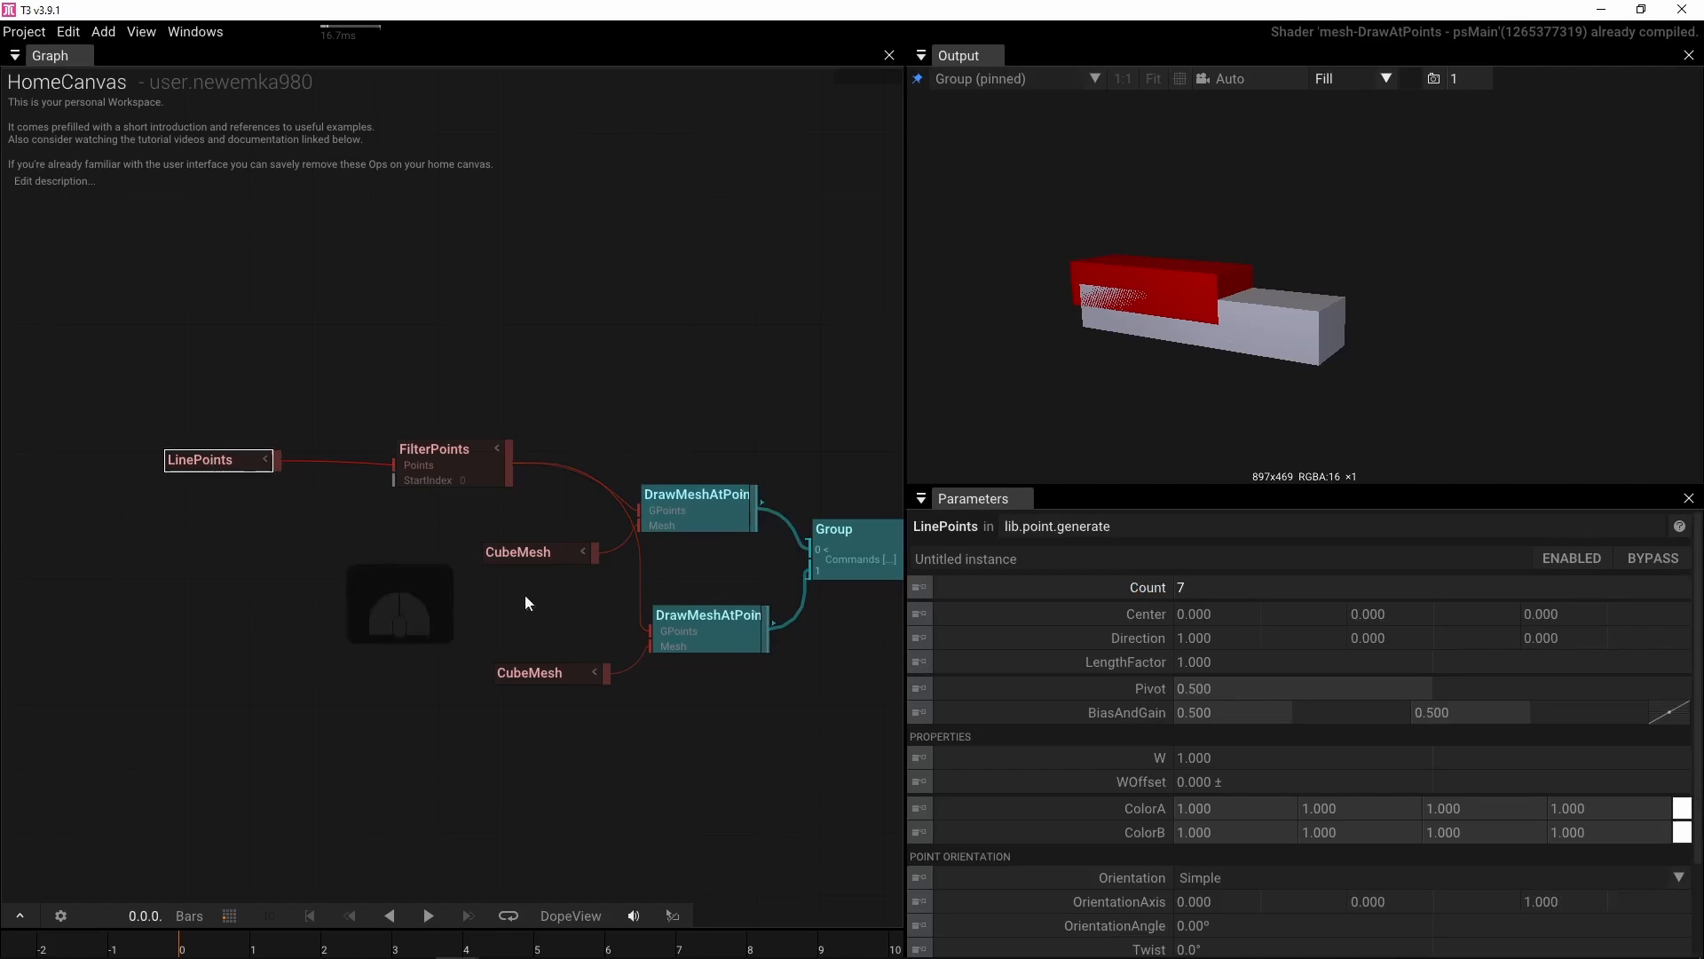
pyautogui.click(1226, 587)
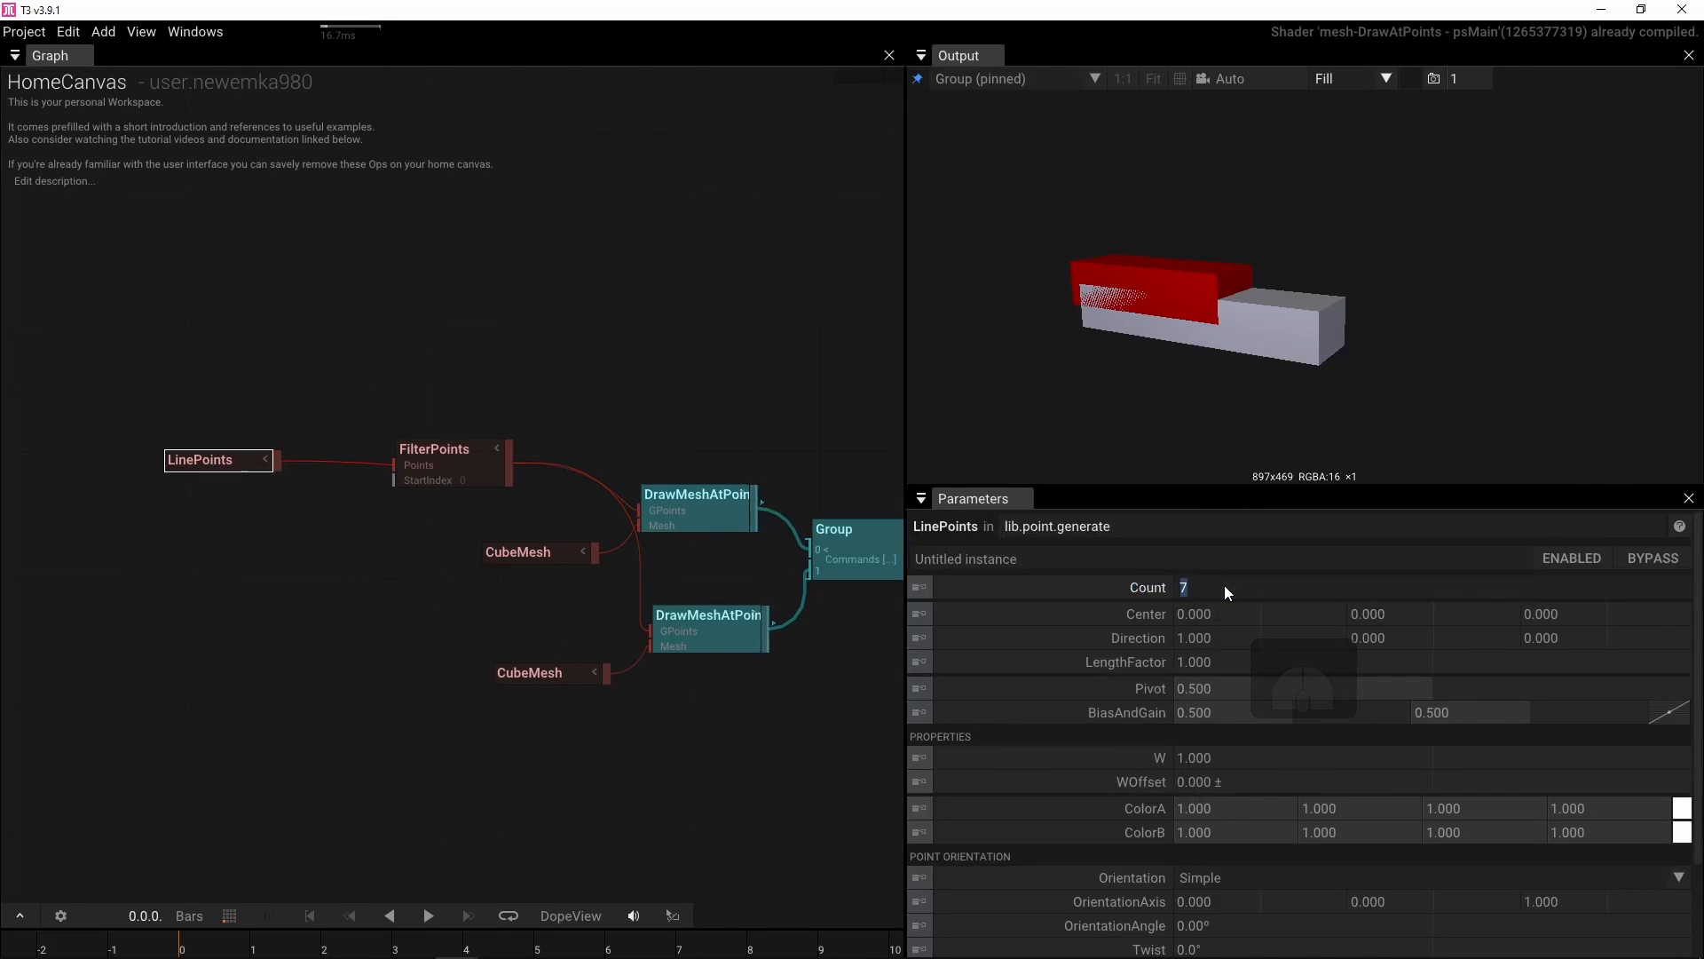
pyautogui.click(1226, 589)
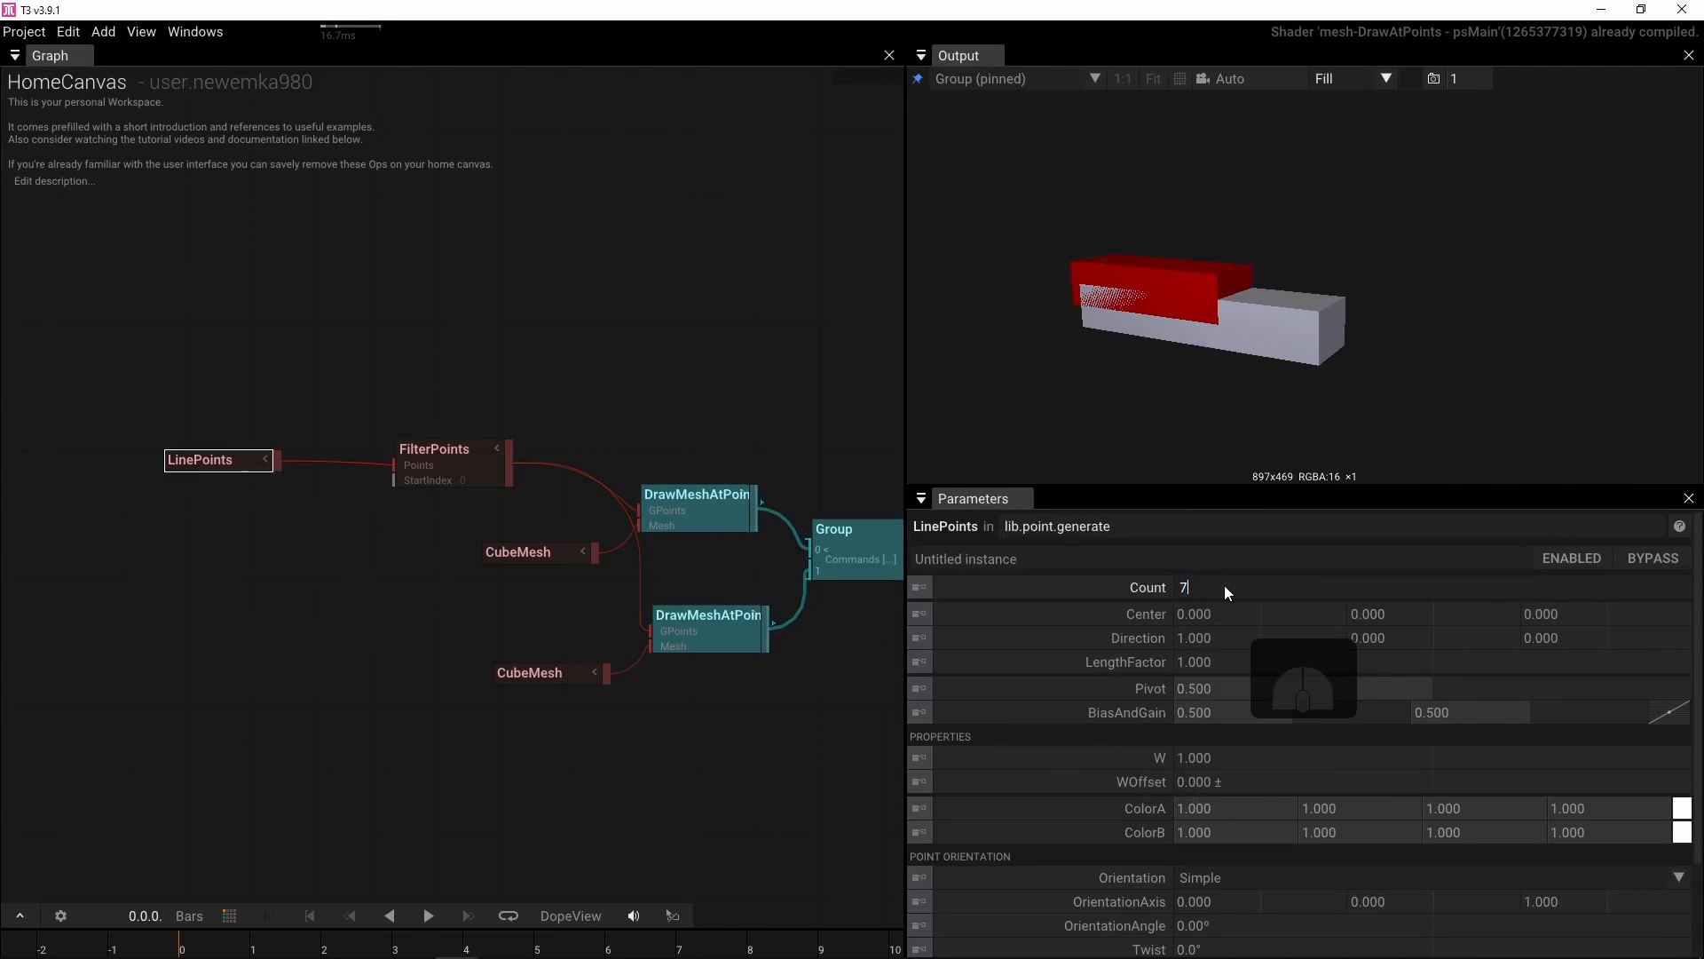
pyautogui.write('*')
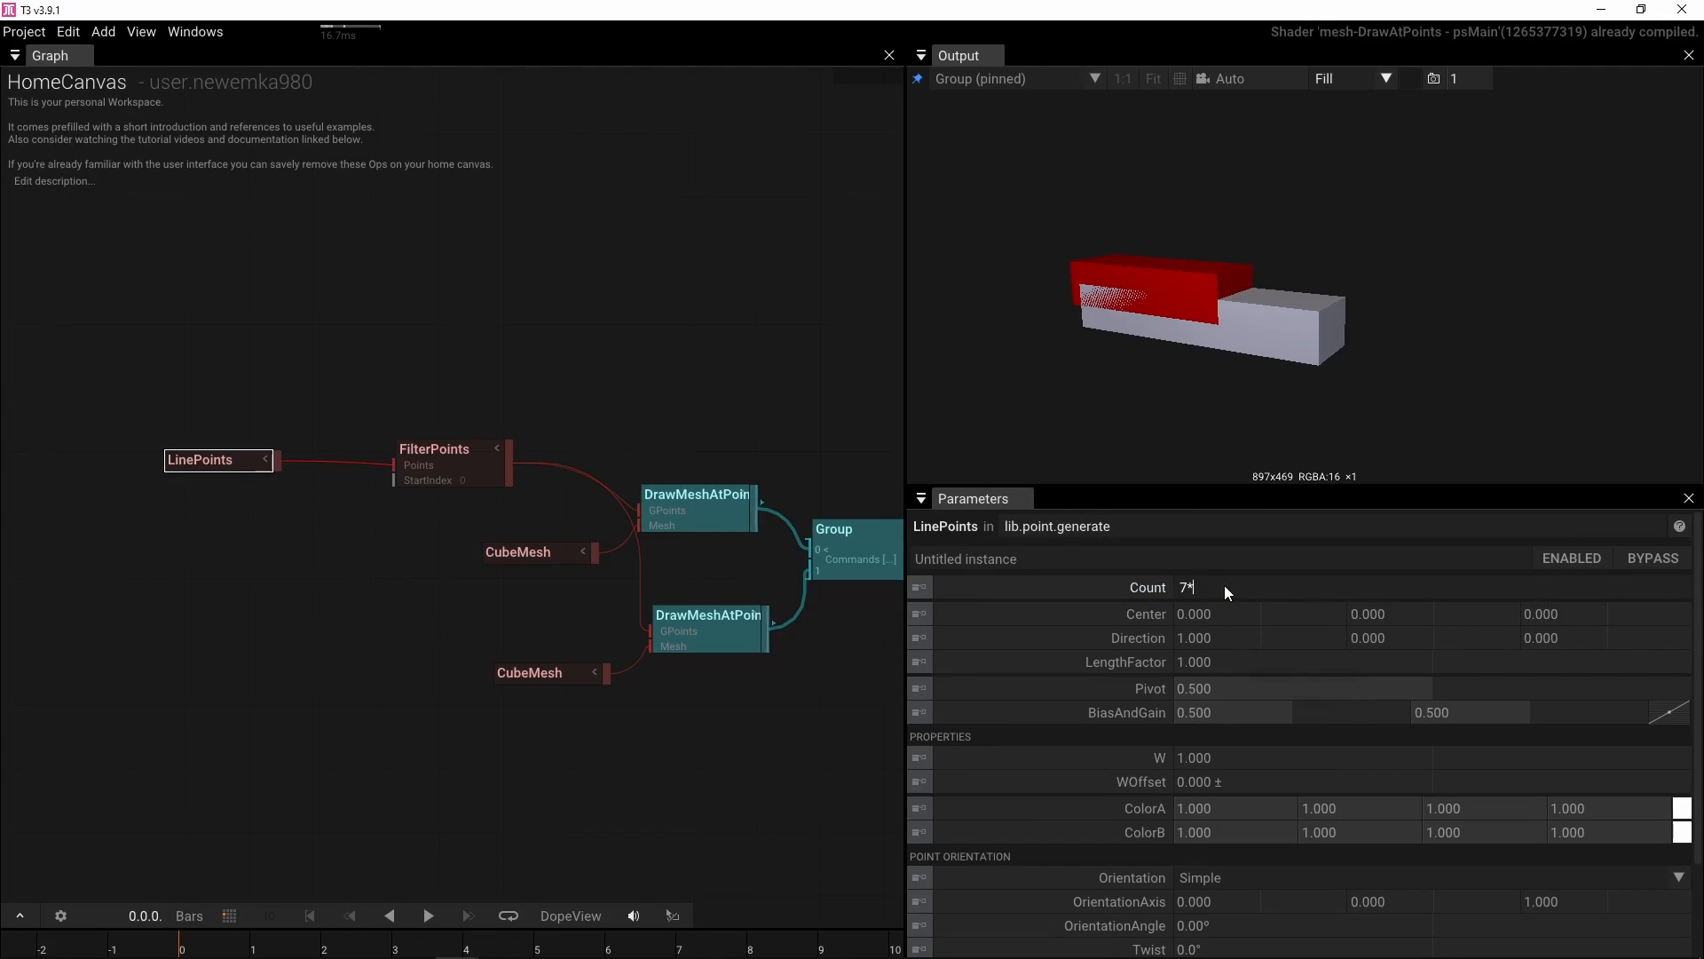
pyautogui.write('2')
pyautogui.press('Return')
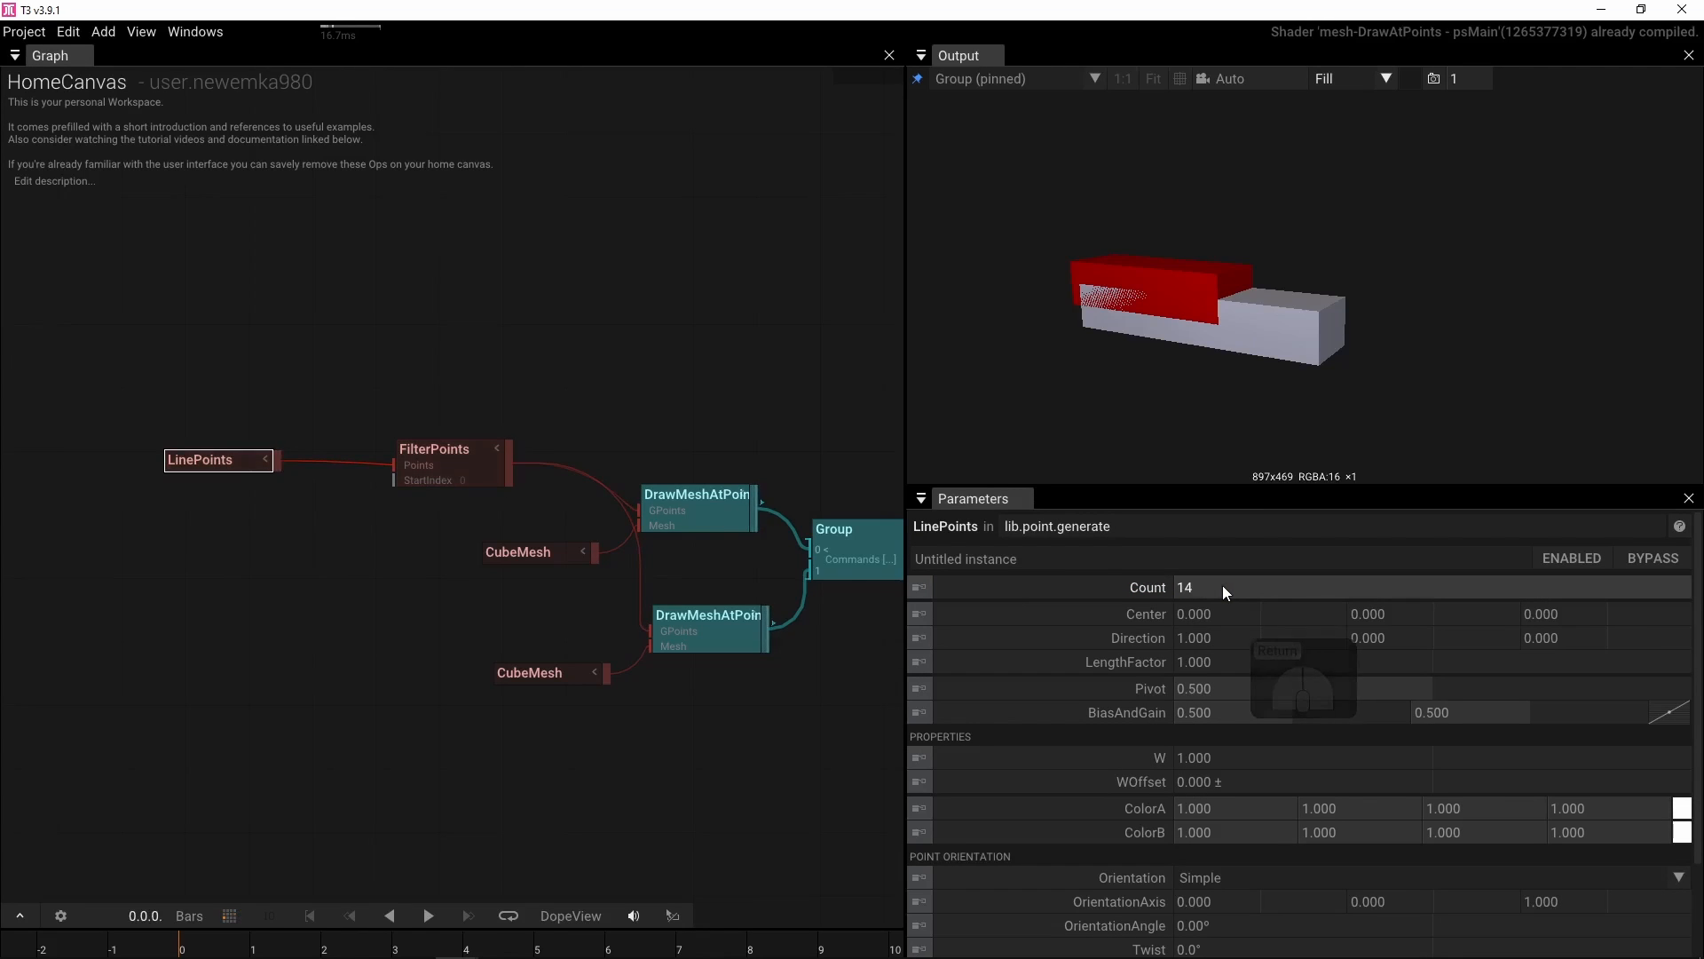
# Set the FilterPoints step to 2 and its count to 7
pyautogui.moveTo(423, 586); pyautogui.dragTo(142, 594)
pyautogui.moveTo(248, 480); pyautogui.dragTo(355, 472)
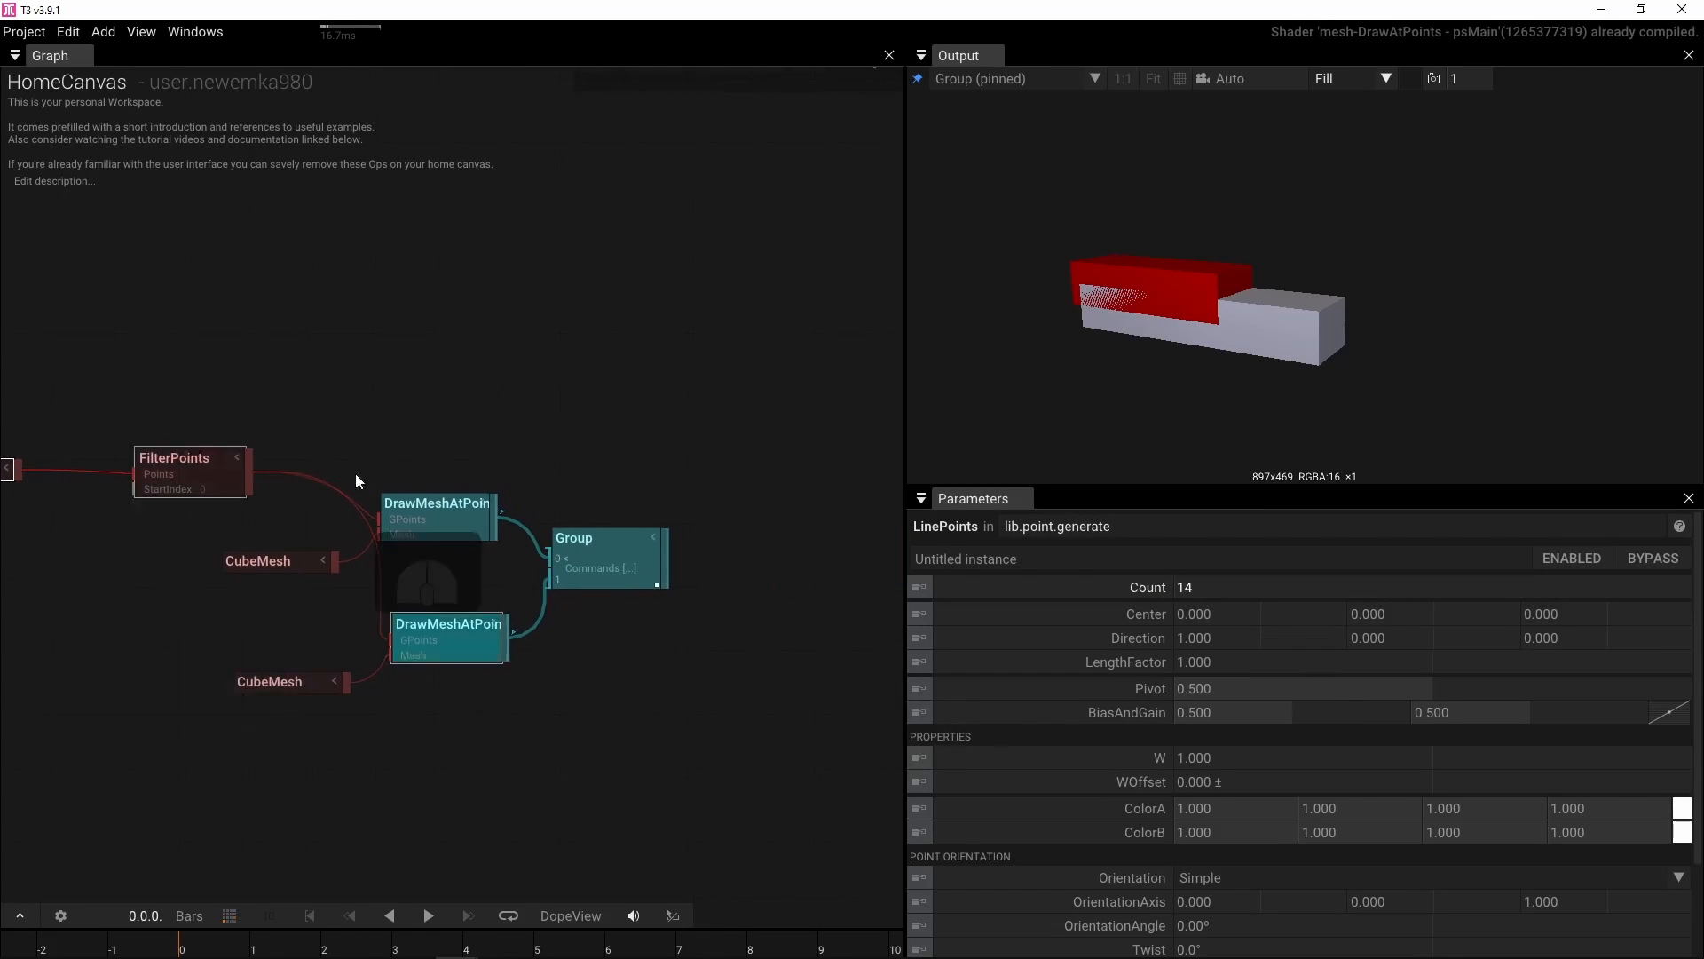
pyautogui.click(295, 466)
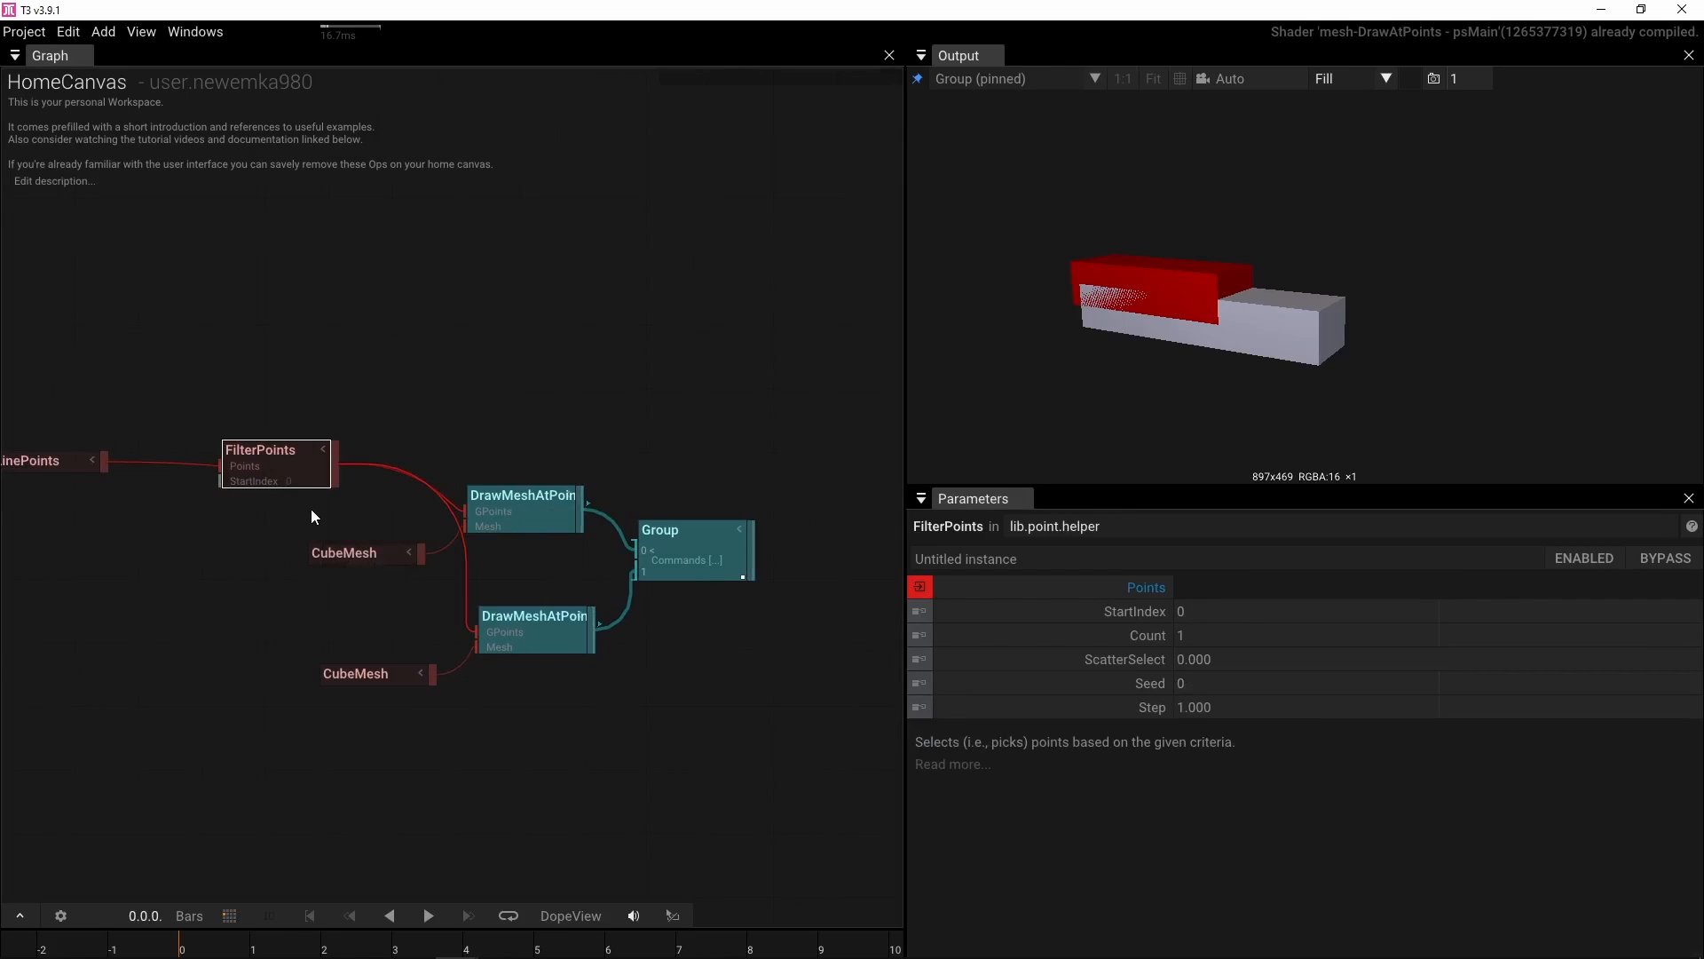
pyautogui.click(1220, 712)
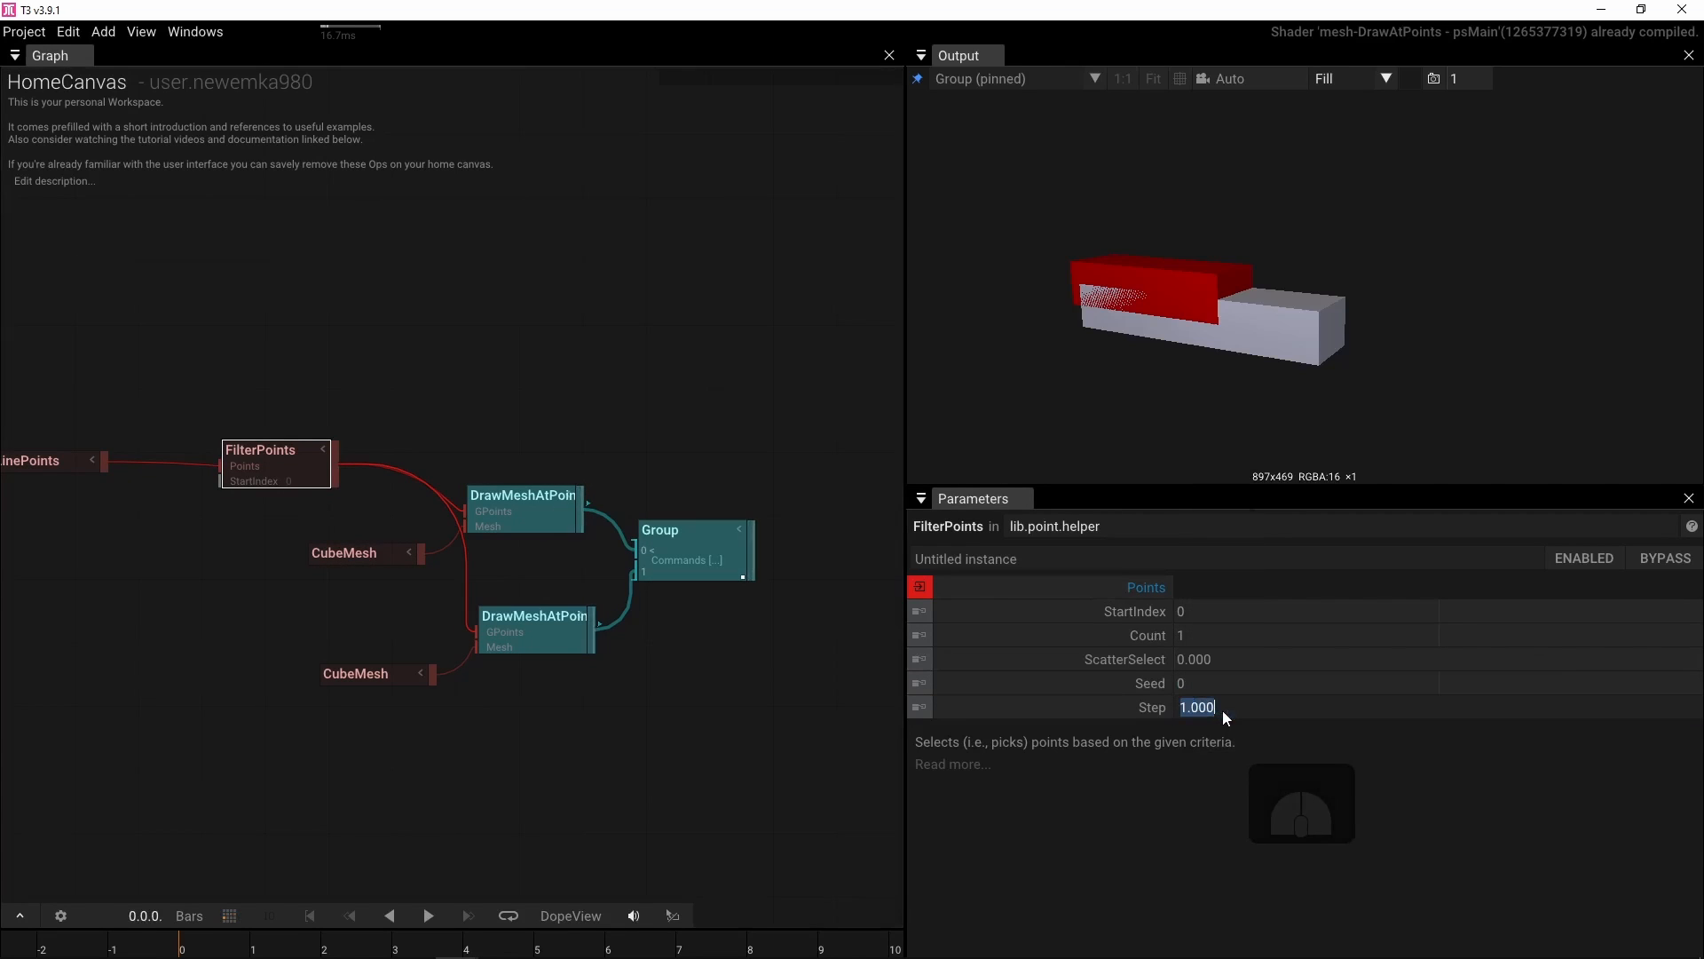
pyautogui.write('2')
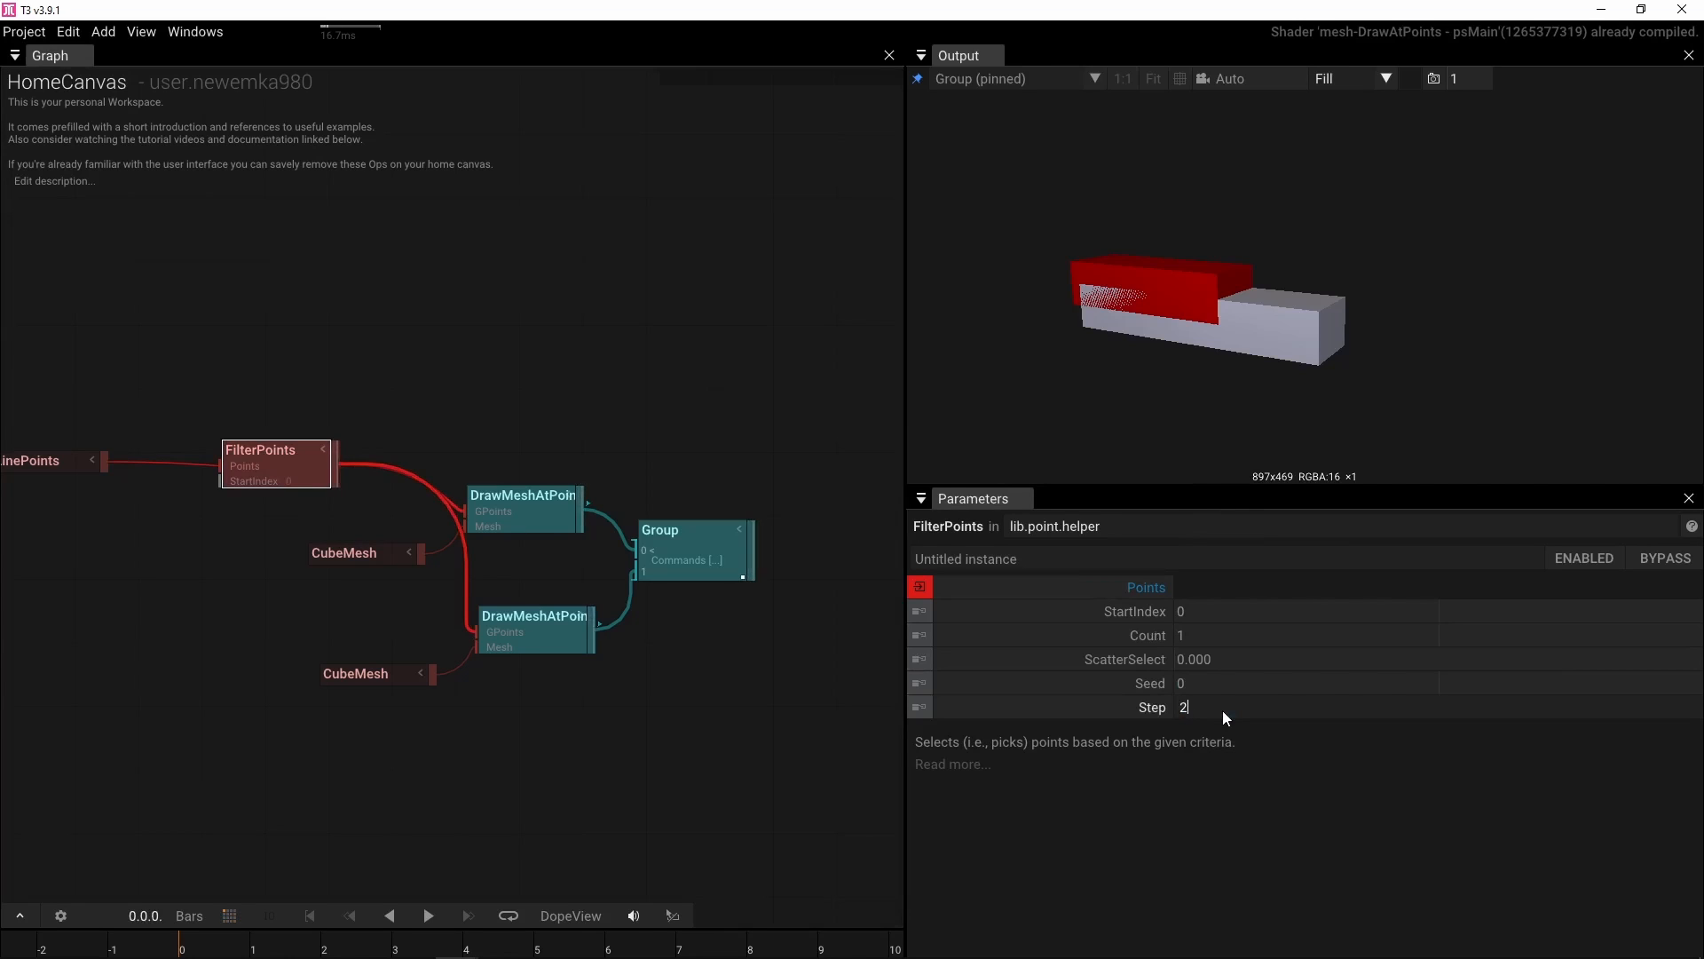
pyautogui.click(1223, 710)
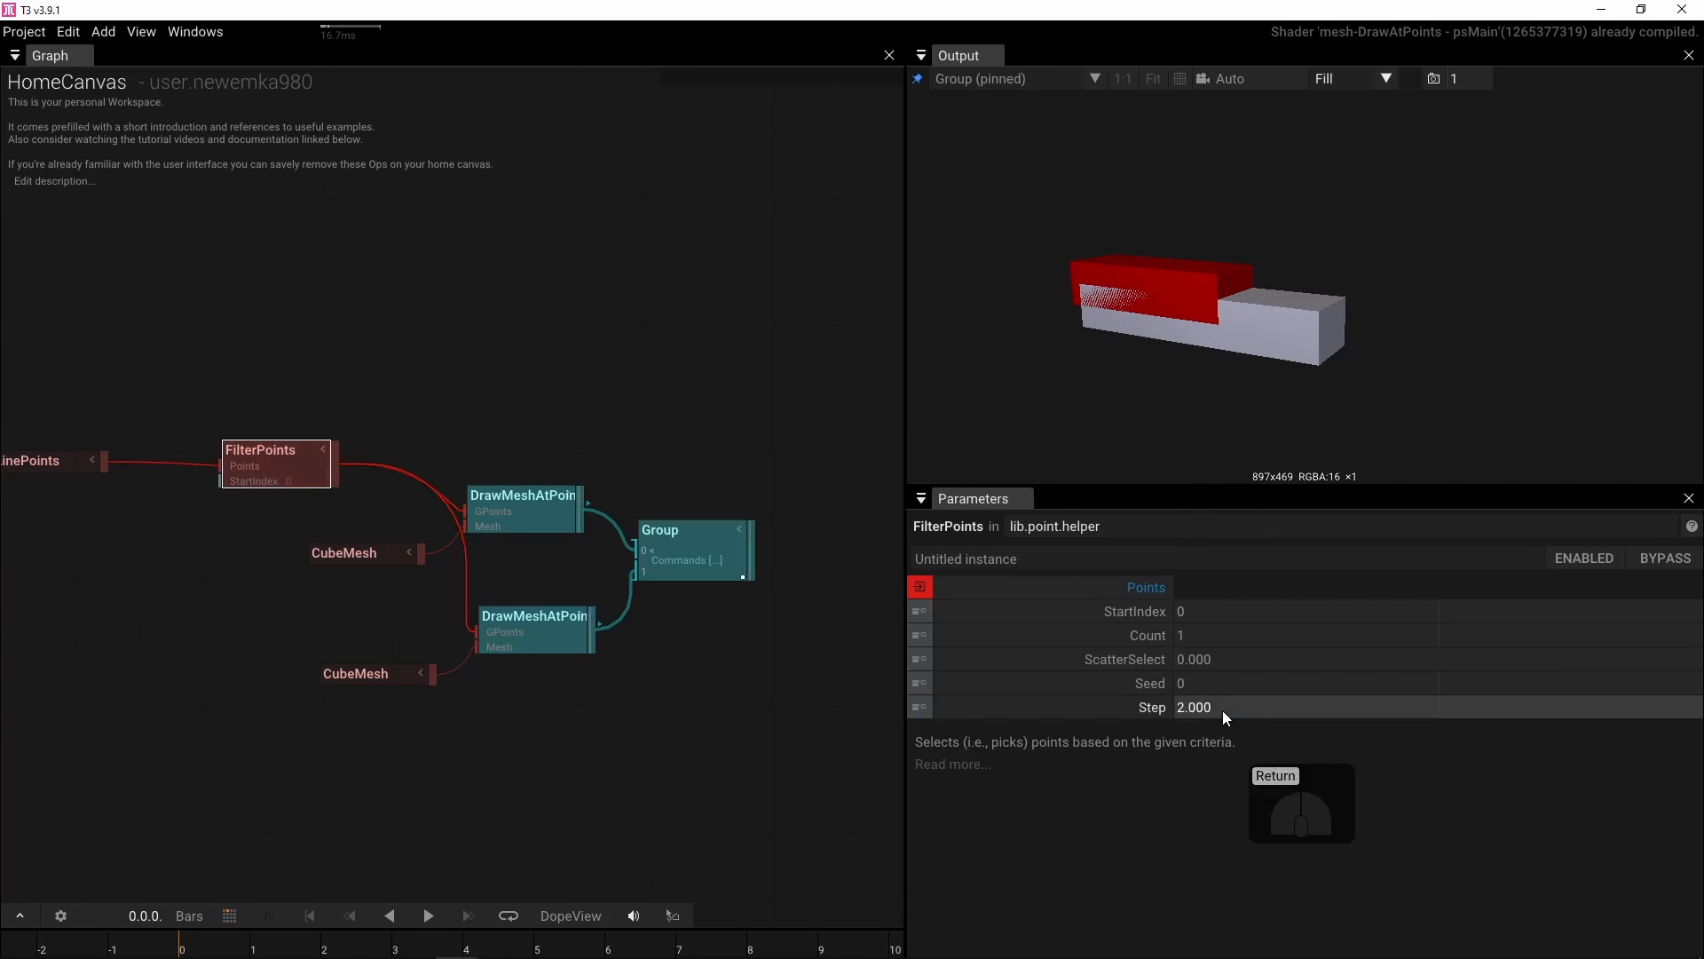
pyautogui.click(1236, 645)
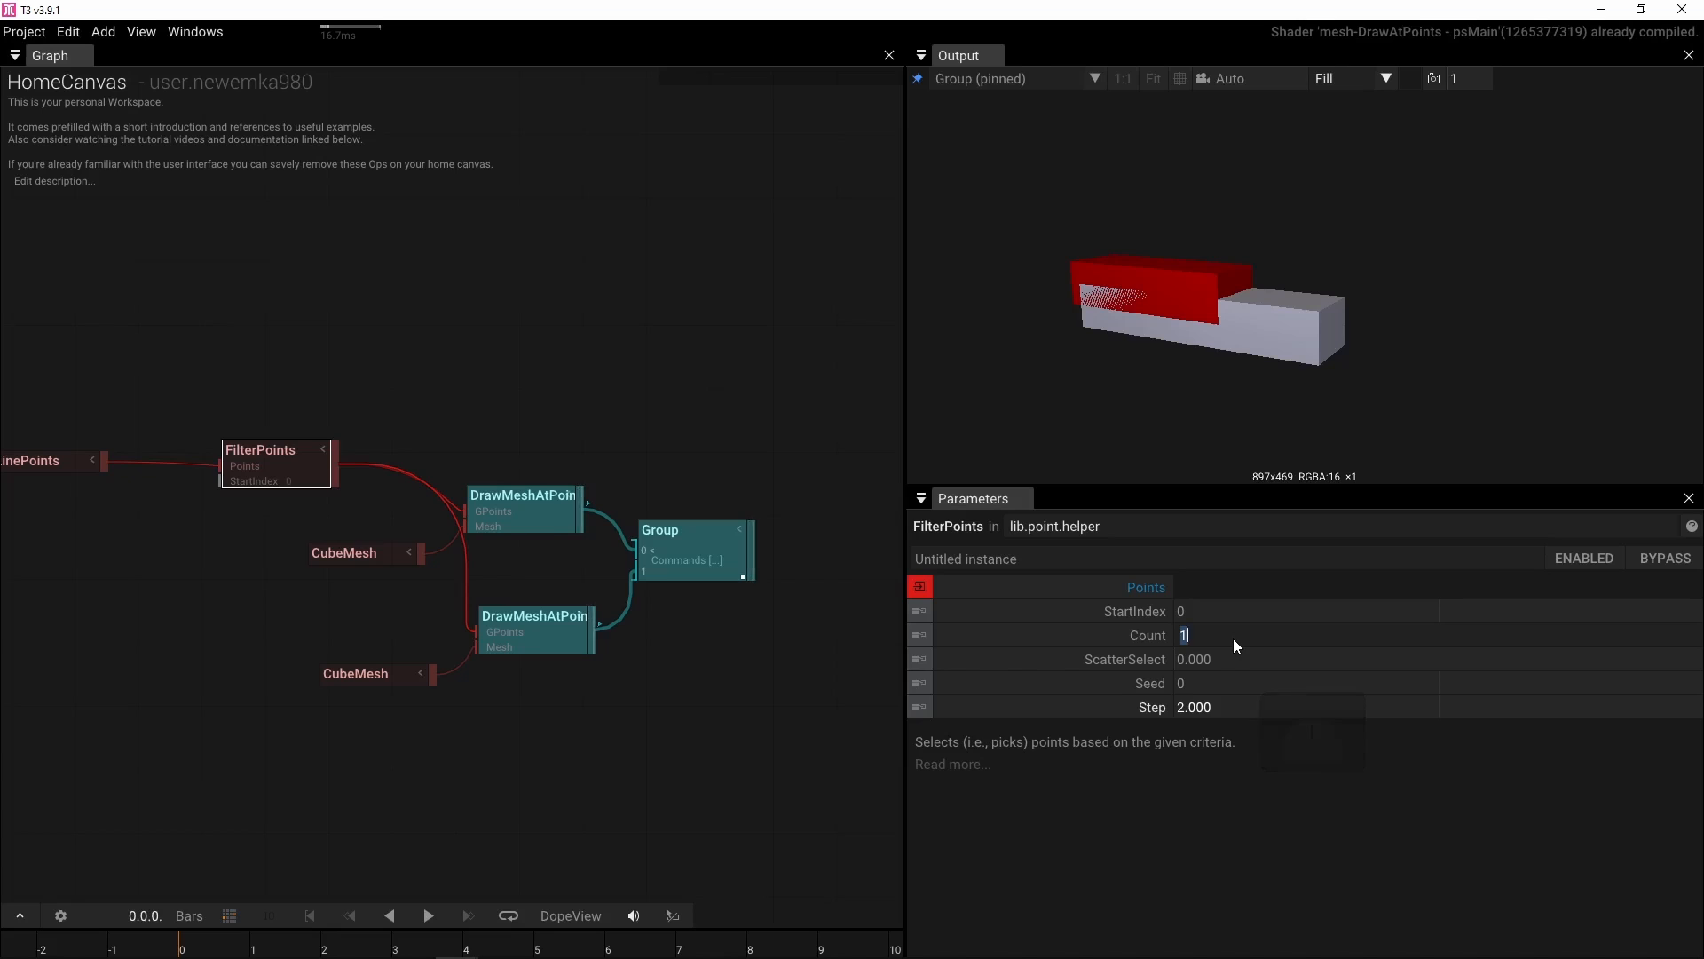
pyautogui.write('7')
pyautogui.press('Return')
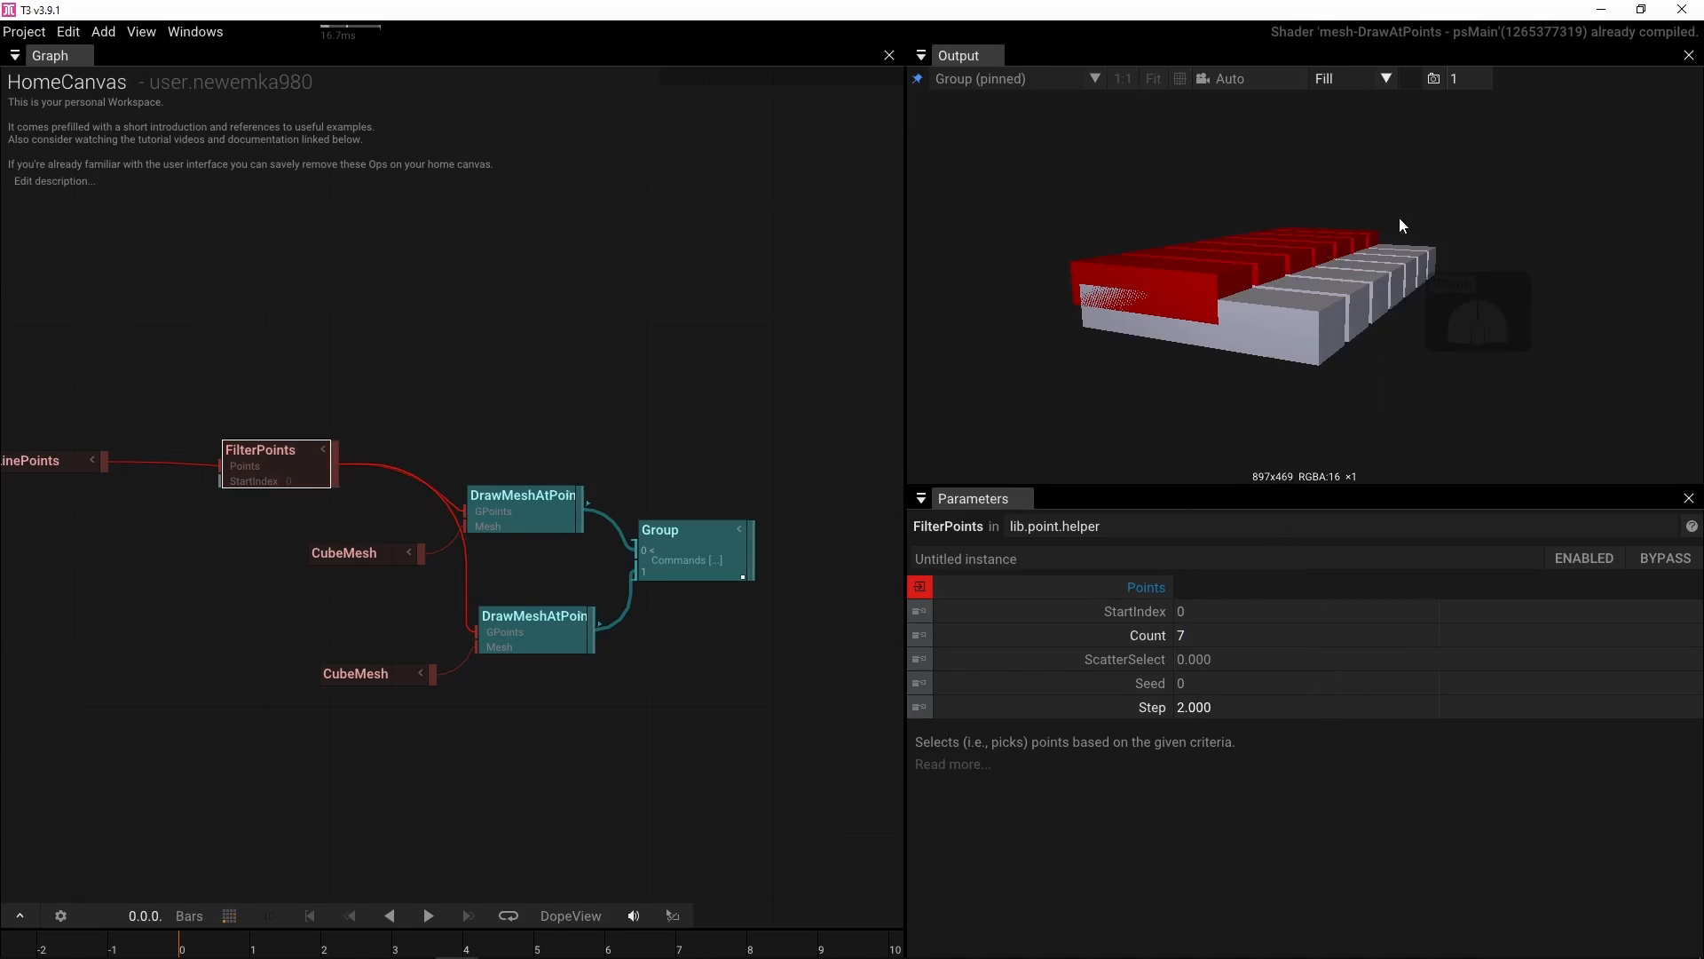
pyautogui.moveTo(1399, 217); pyautogui.dragTo(1309, 314)
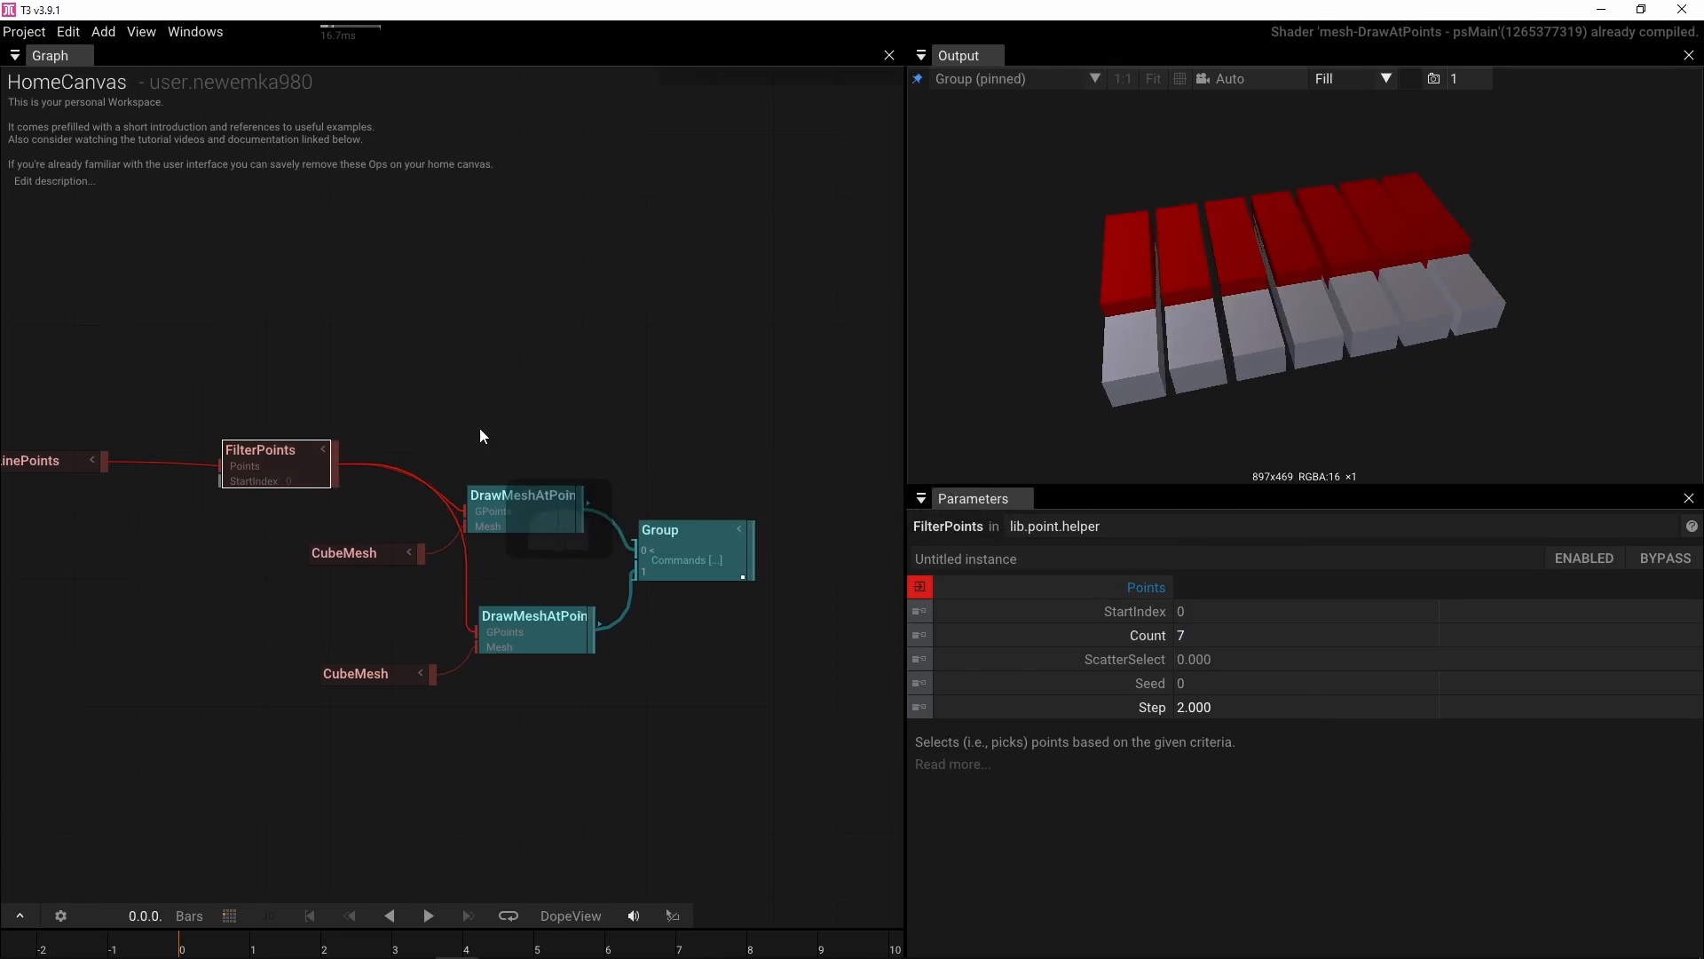
# Move the lower CubeMesh and the second DrawMeshAtPoints further down the graph
pyautogui.moveTo(346, 679); pyautogui.dragTo(326, 762)
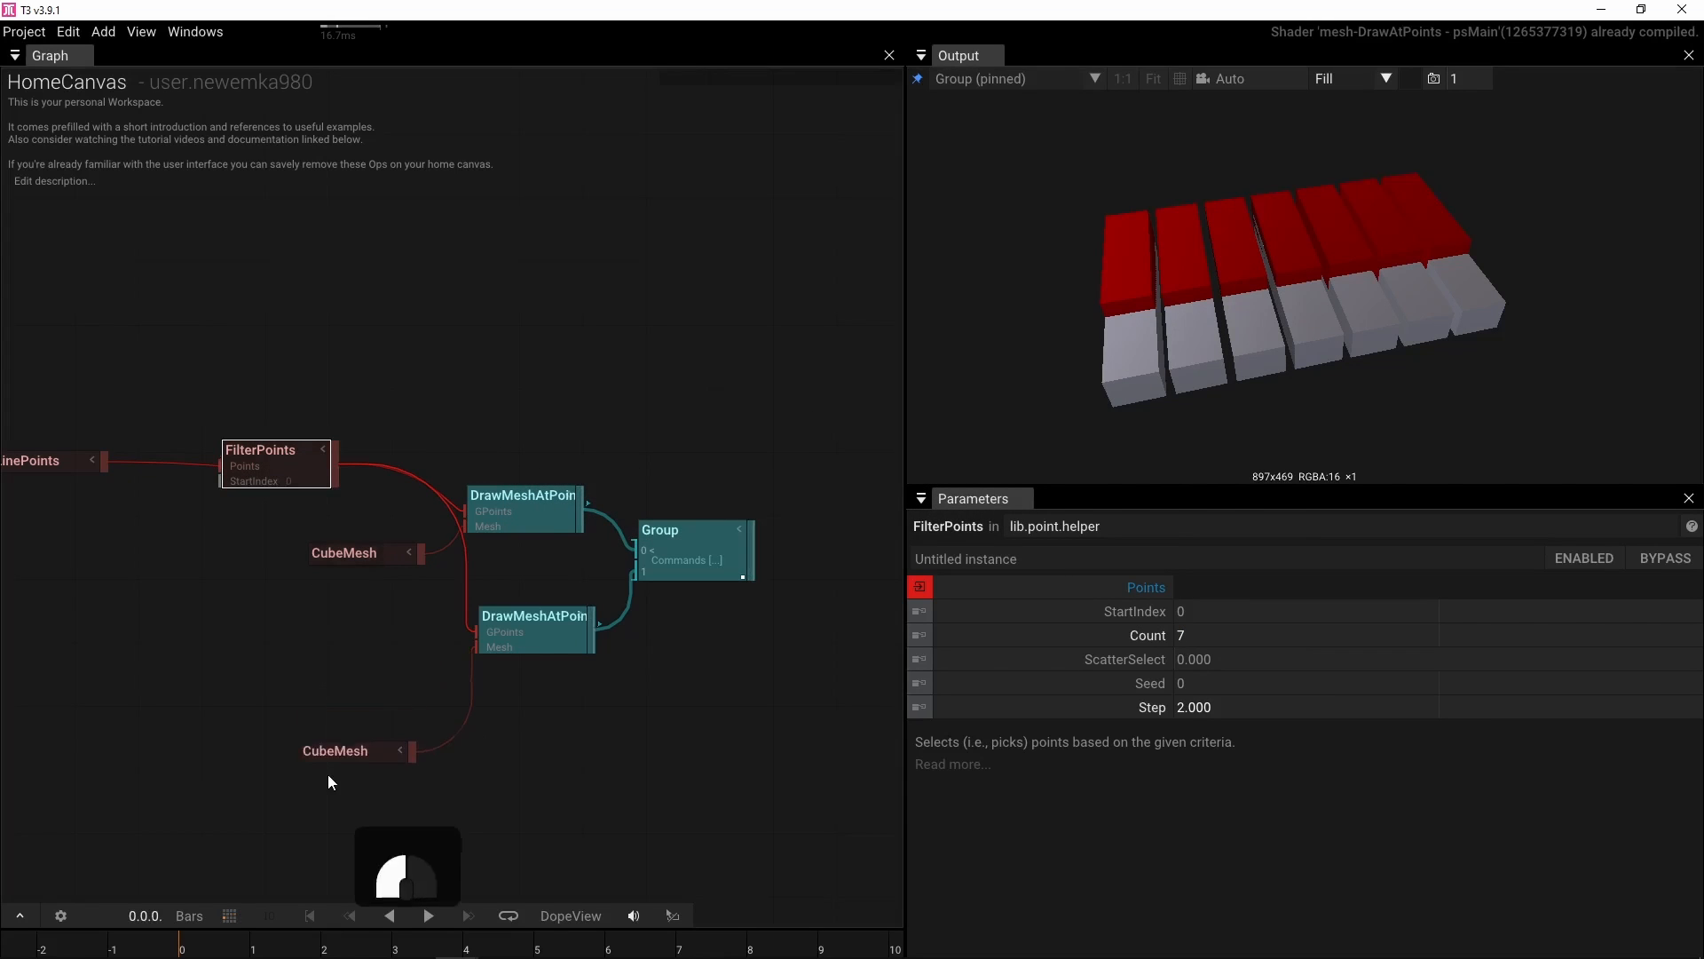
pyautogui.click(557, 617)
pyautogui.moveTo(558, 616); pyautogui.dragTo(538, 756)
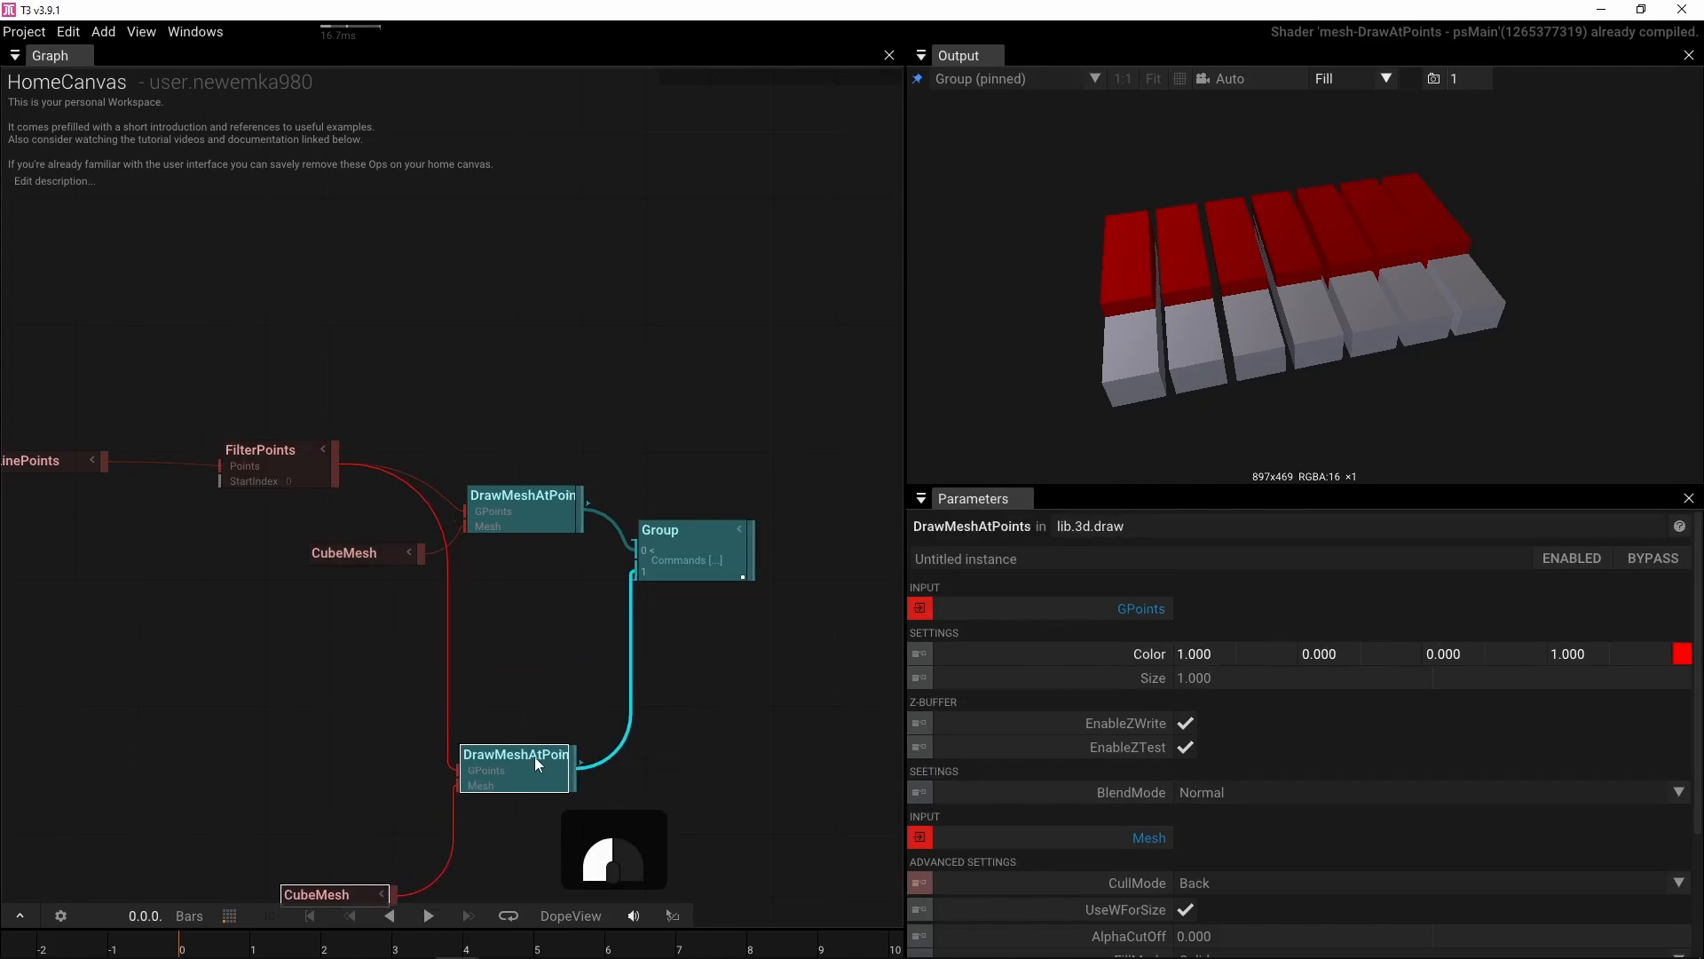
# Paste a copy of FilterPoints, feed it from LinePoints, and connect it to the second DrawMeshAtPoints points input
pyautogui.click(268, 472)
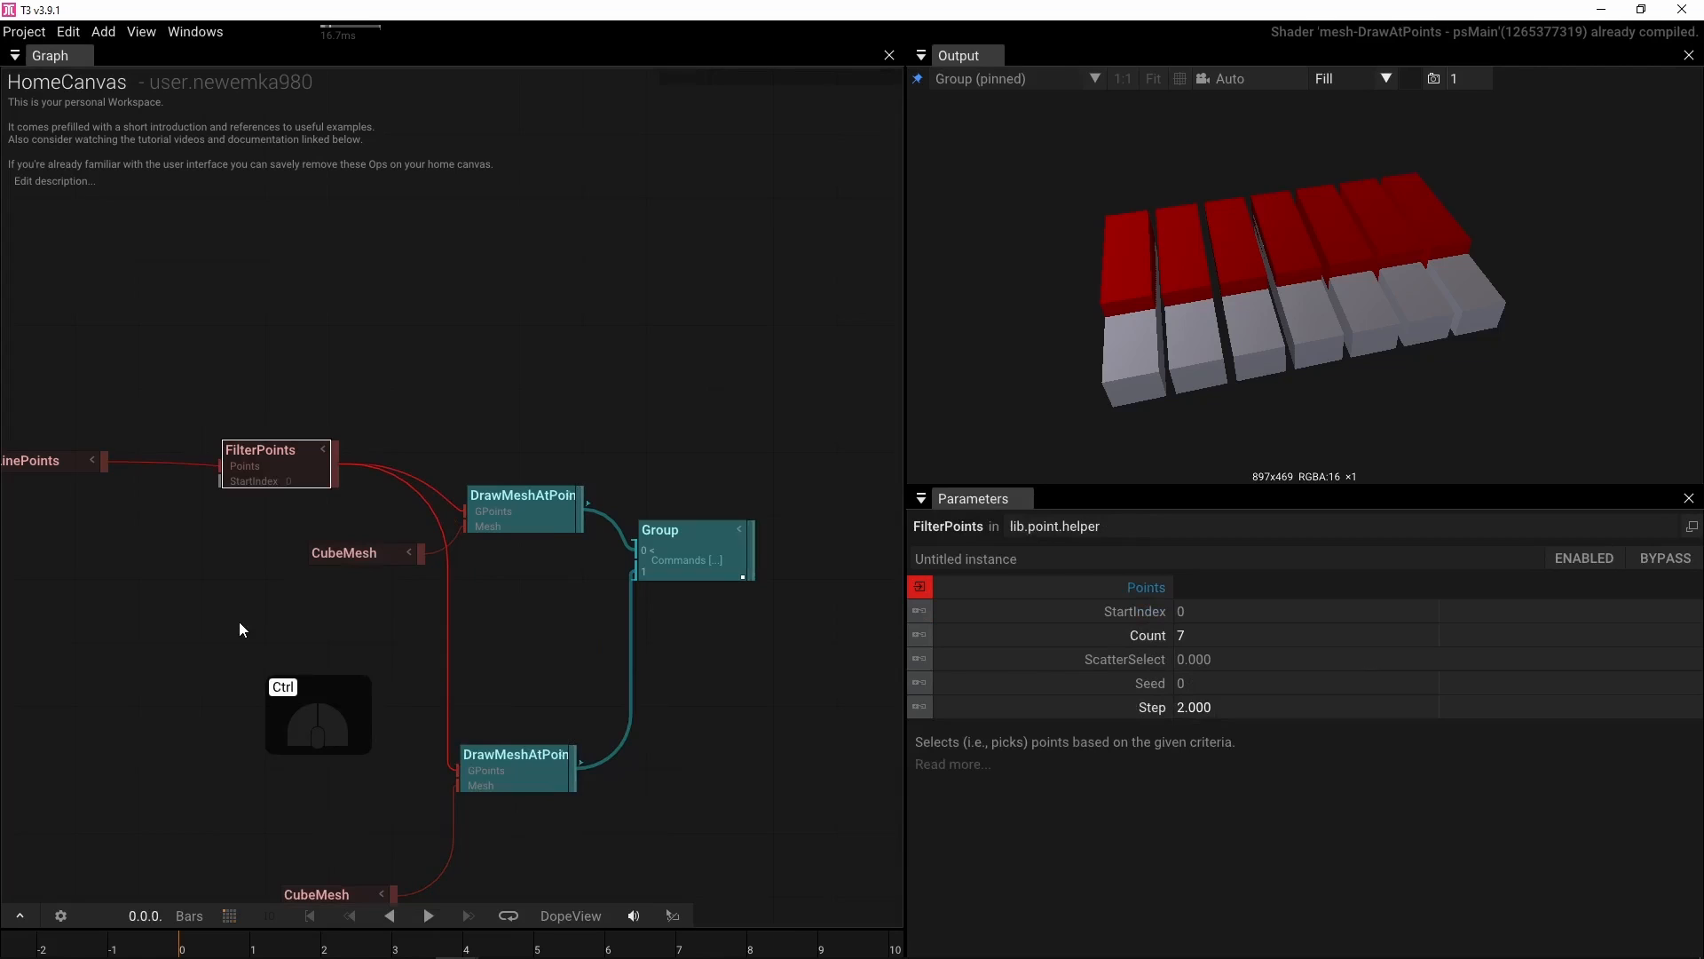
pyautogui.hotkey('ctrl', 'v')
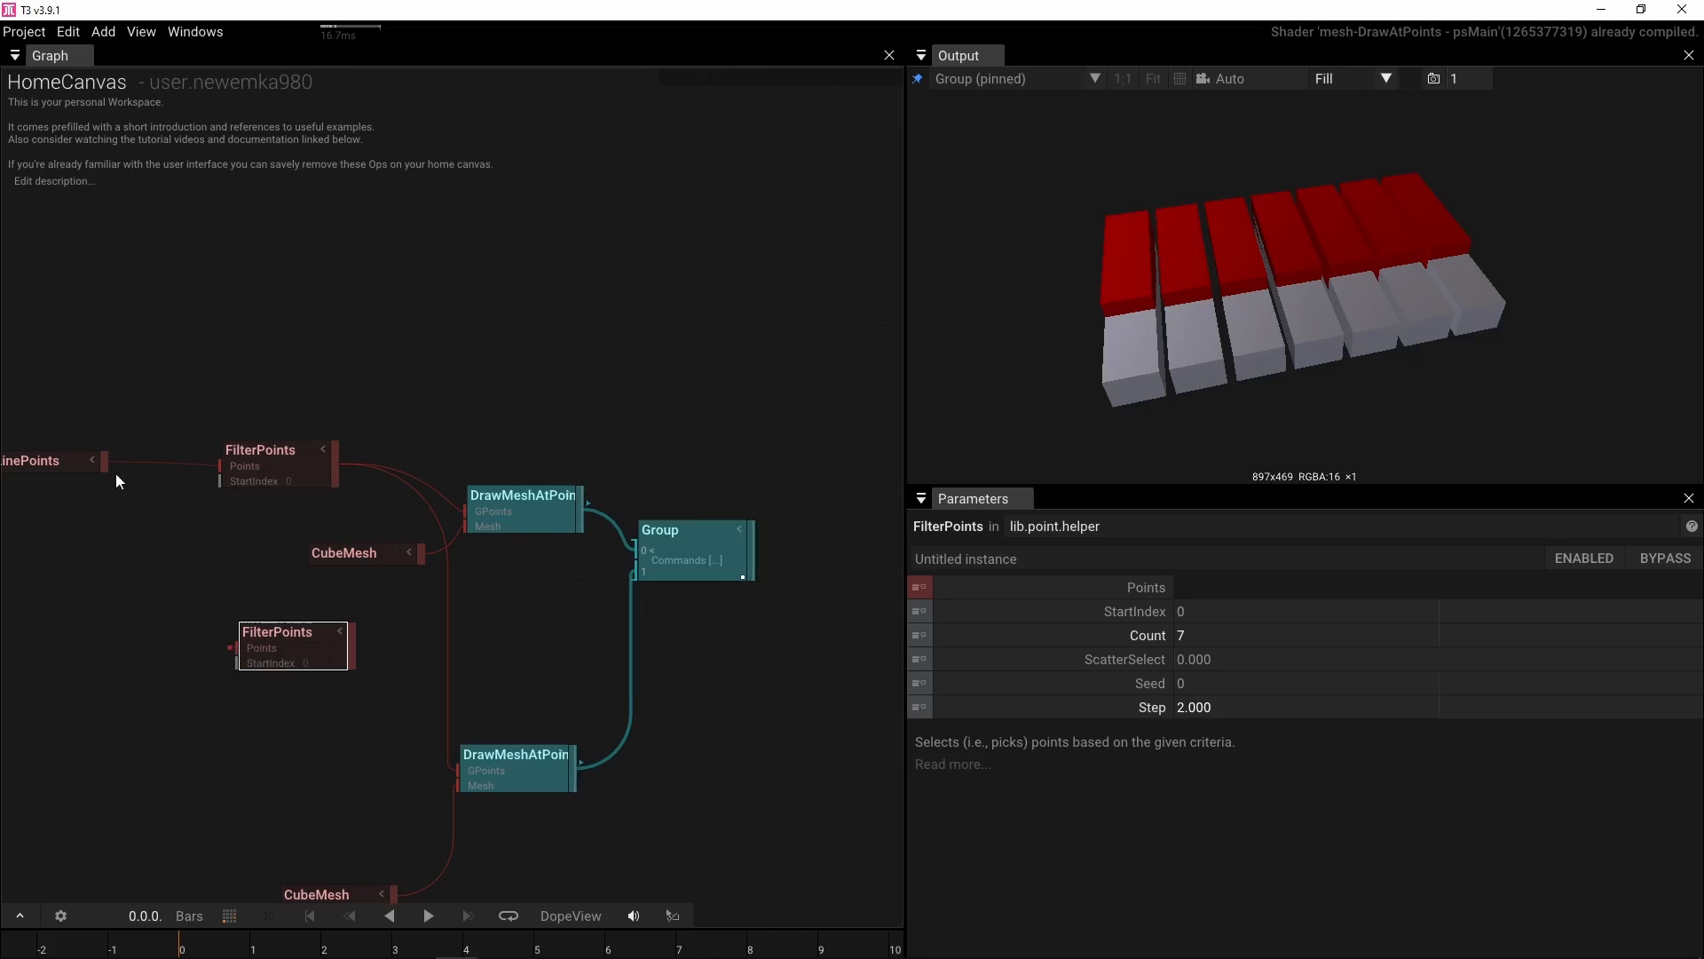
pyautogui.moveTo(104, 466); pyautogui.dragTo(238, 648)
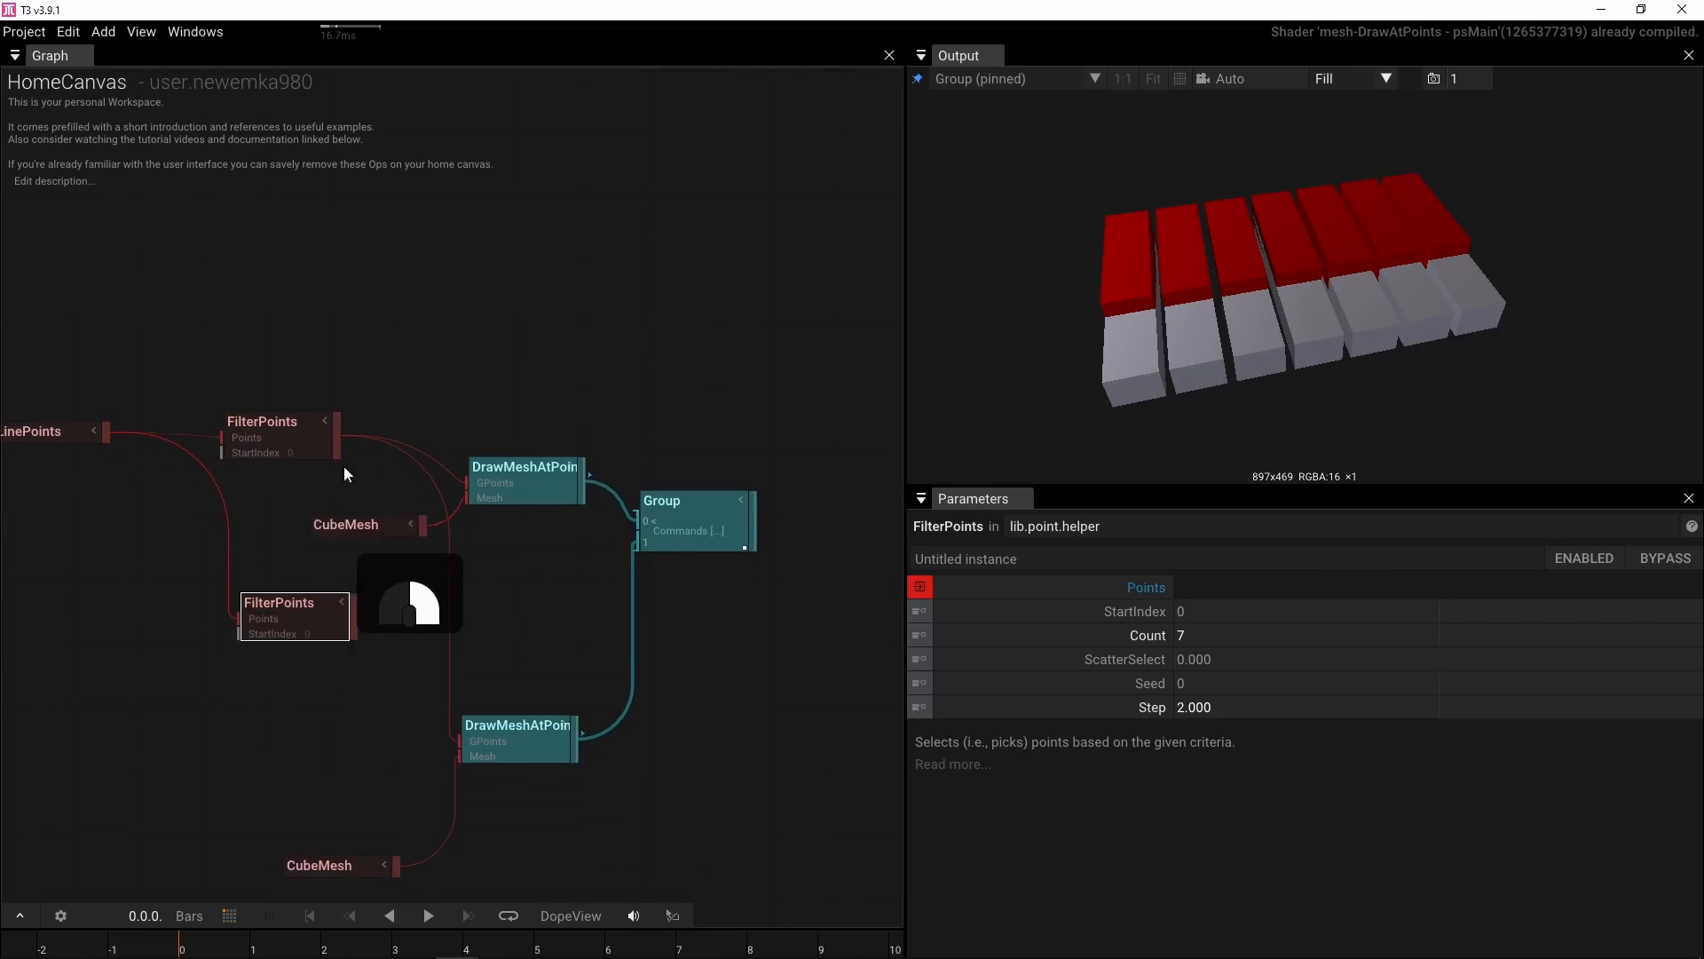
pyautogui.moveTo(397, 488); pyautogui.dragTo(472, 588)
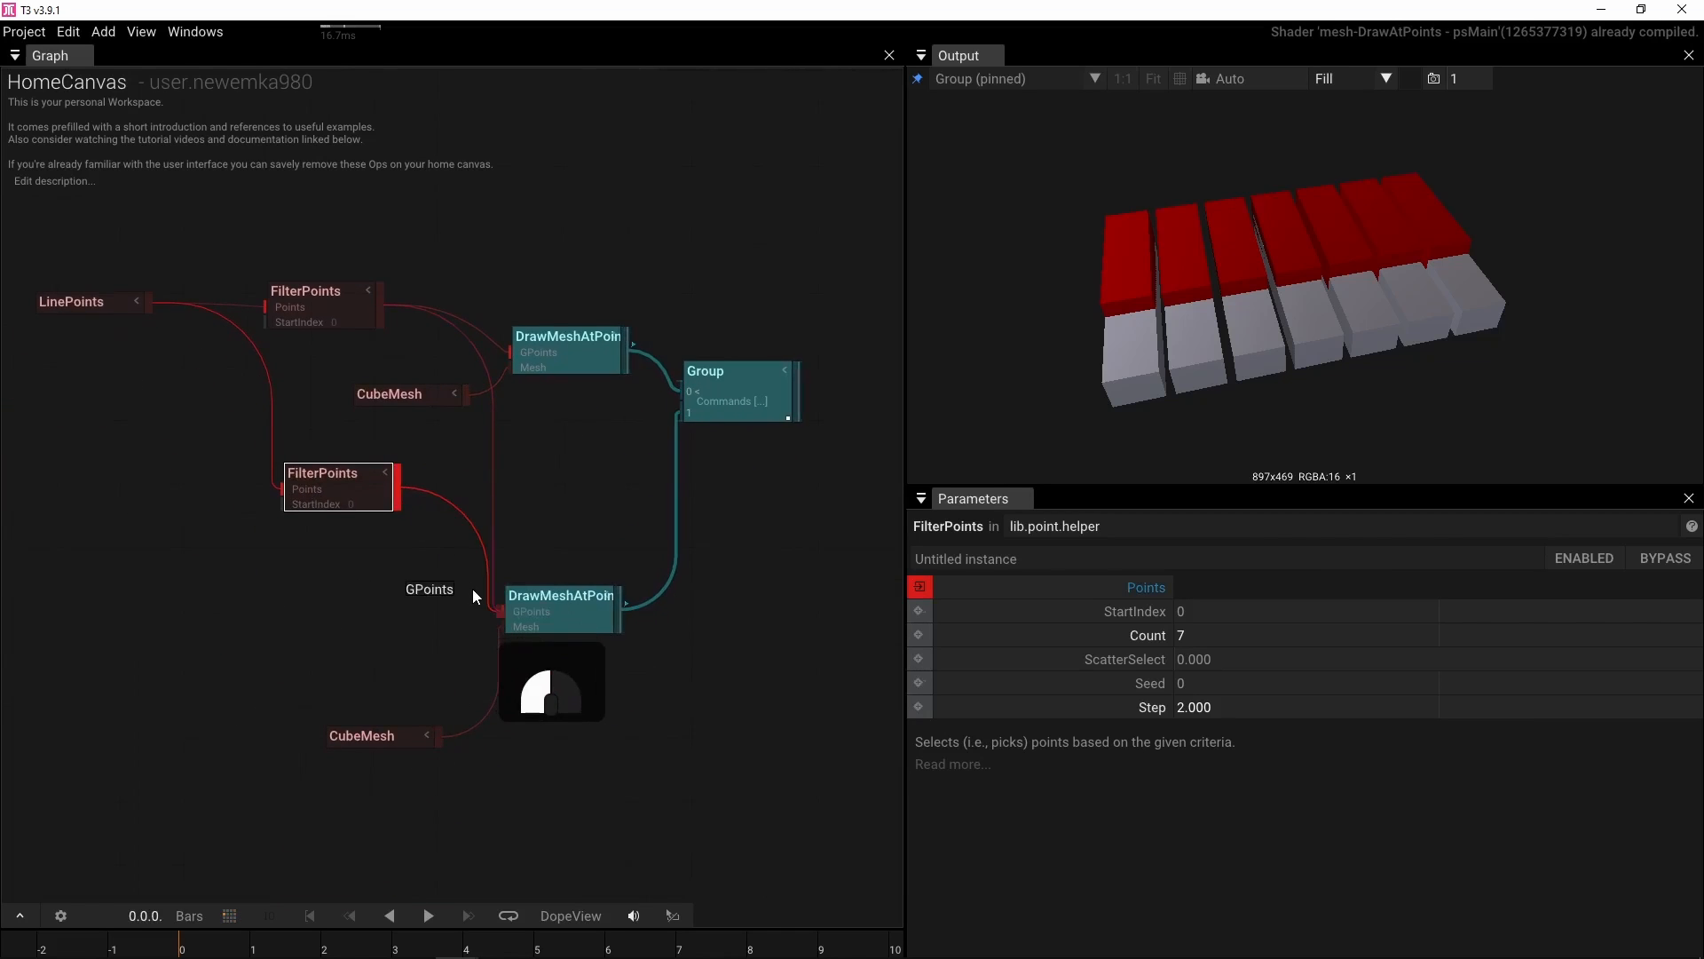
# Set the copied FilterPoints start index to 1
pyautogui.moveTo(359, 733); pyautogui.dragTo(334, 681)
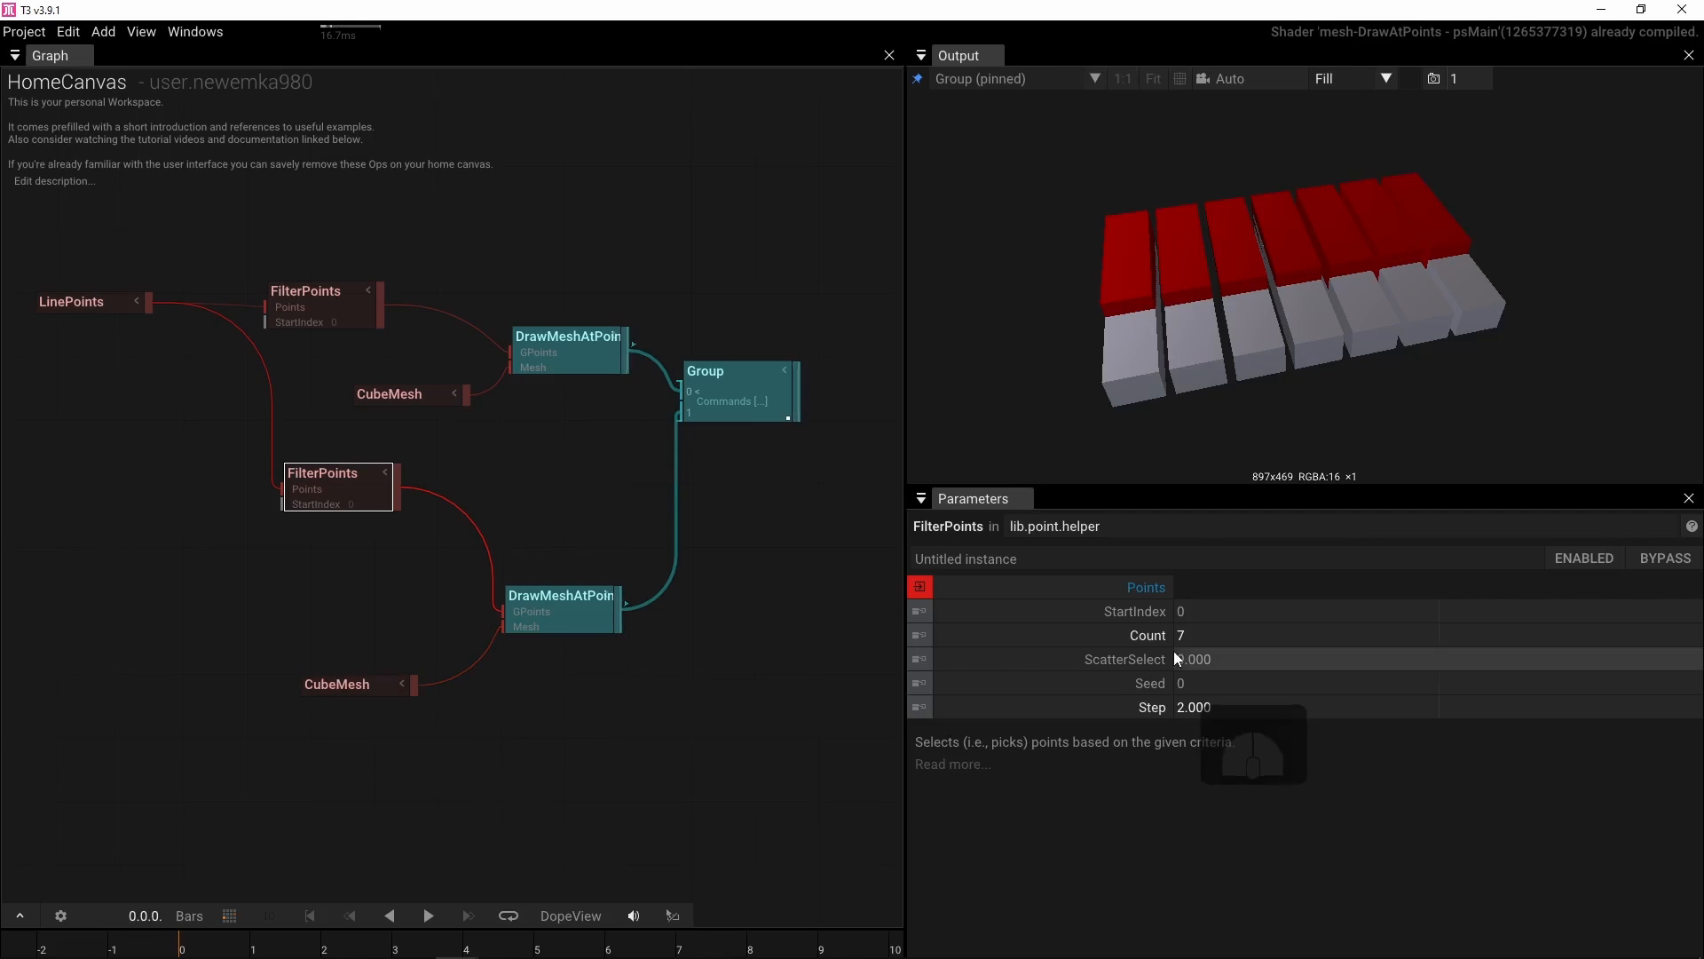
pyautogui.click(1208, 612)
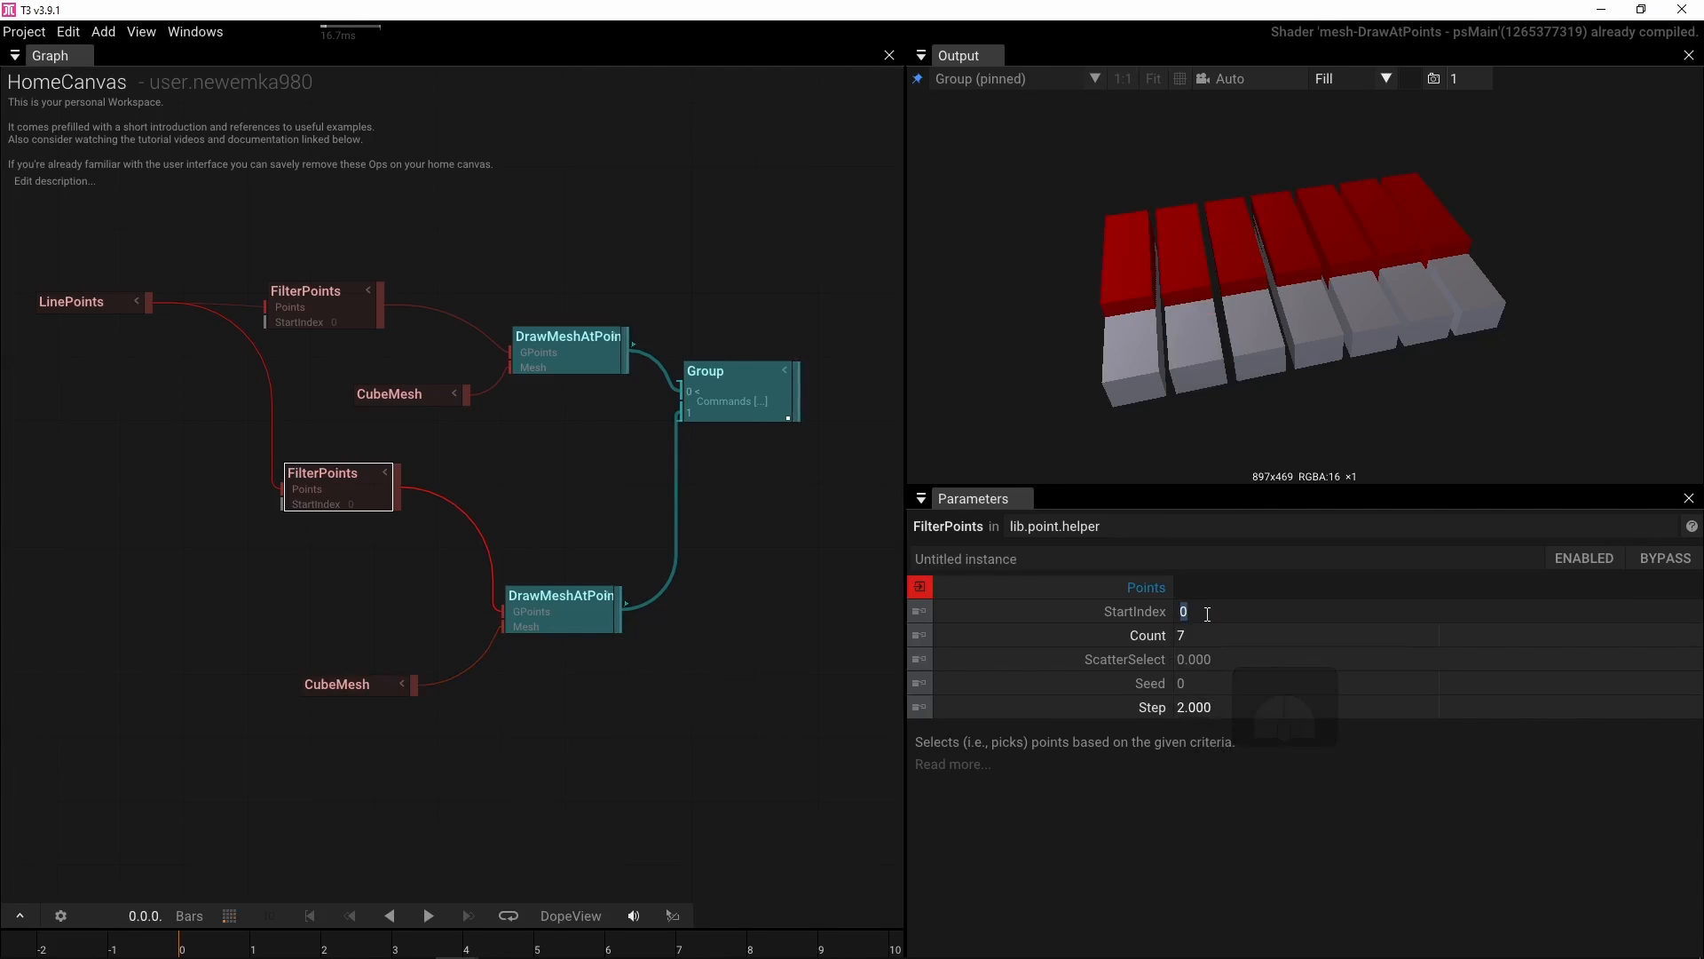
pyautogui.write('1')
pyautogui.press('Return')
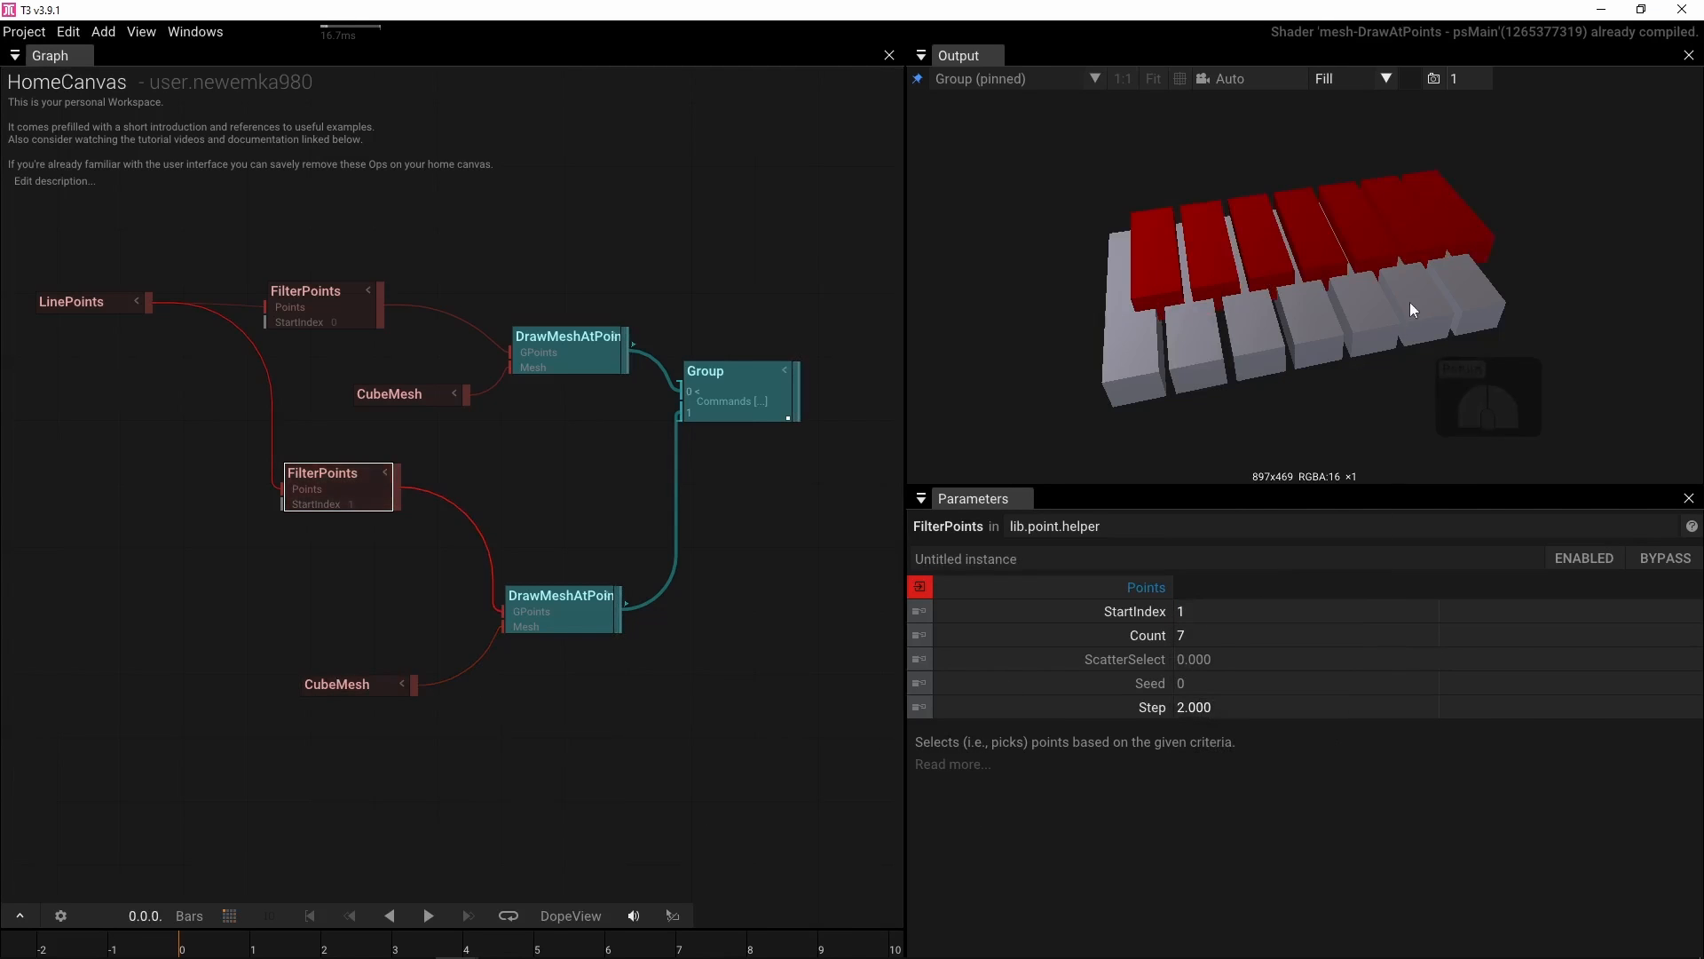
# Set the copied FilterPoints count to 1
pyautogui.moveTo(1410, 302); pyautogui.dragTo(1212, 371)
pyautogui.moveTo(1383, 257); pyautogui.dragTo(1251, 242)
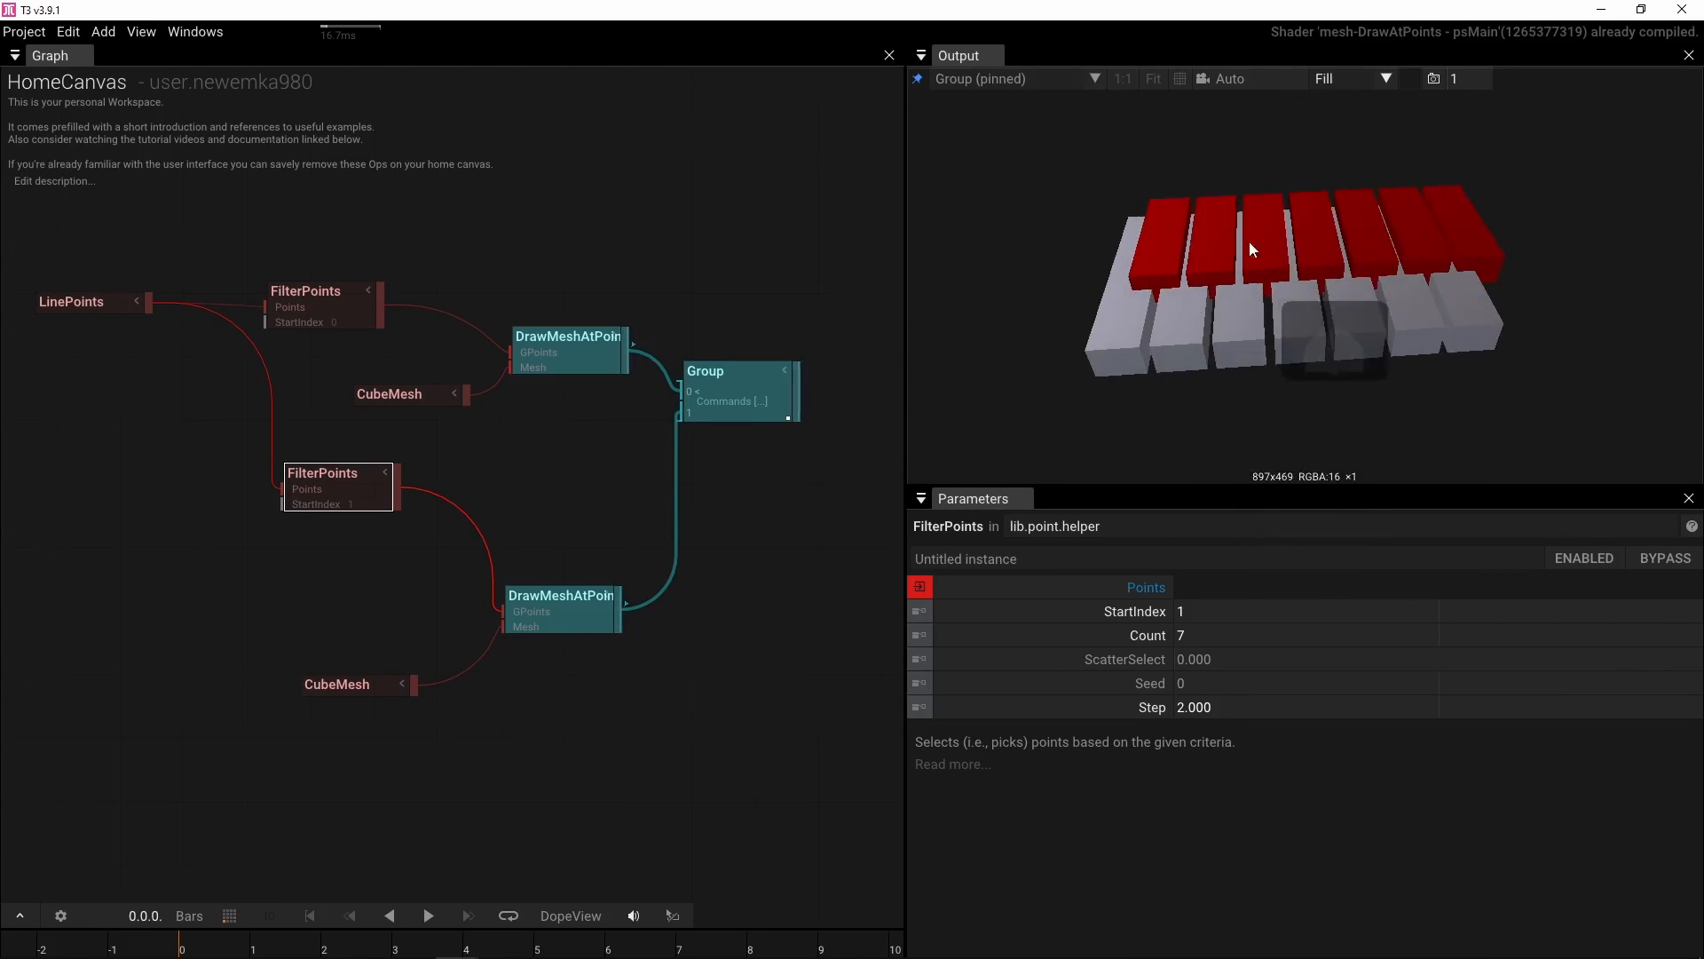
pyautogui.click(1211, 632)
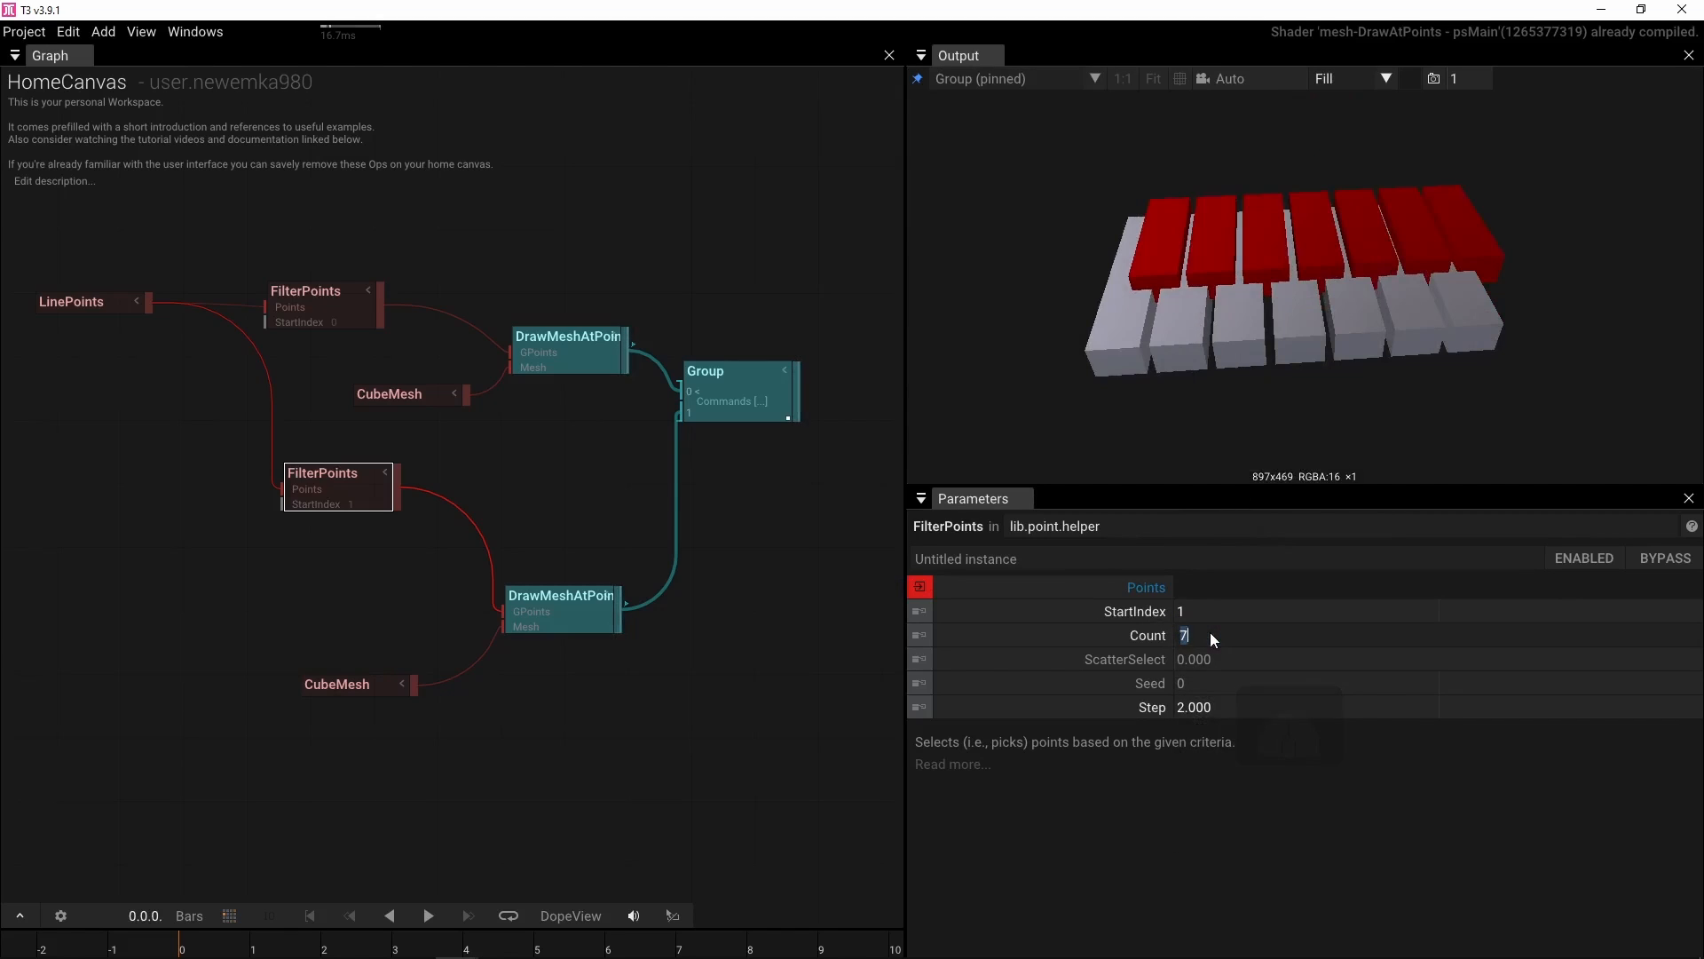
pyautogui.write('1')
pyautogui.press('Return')
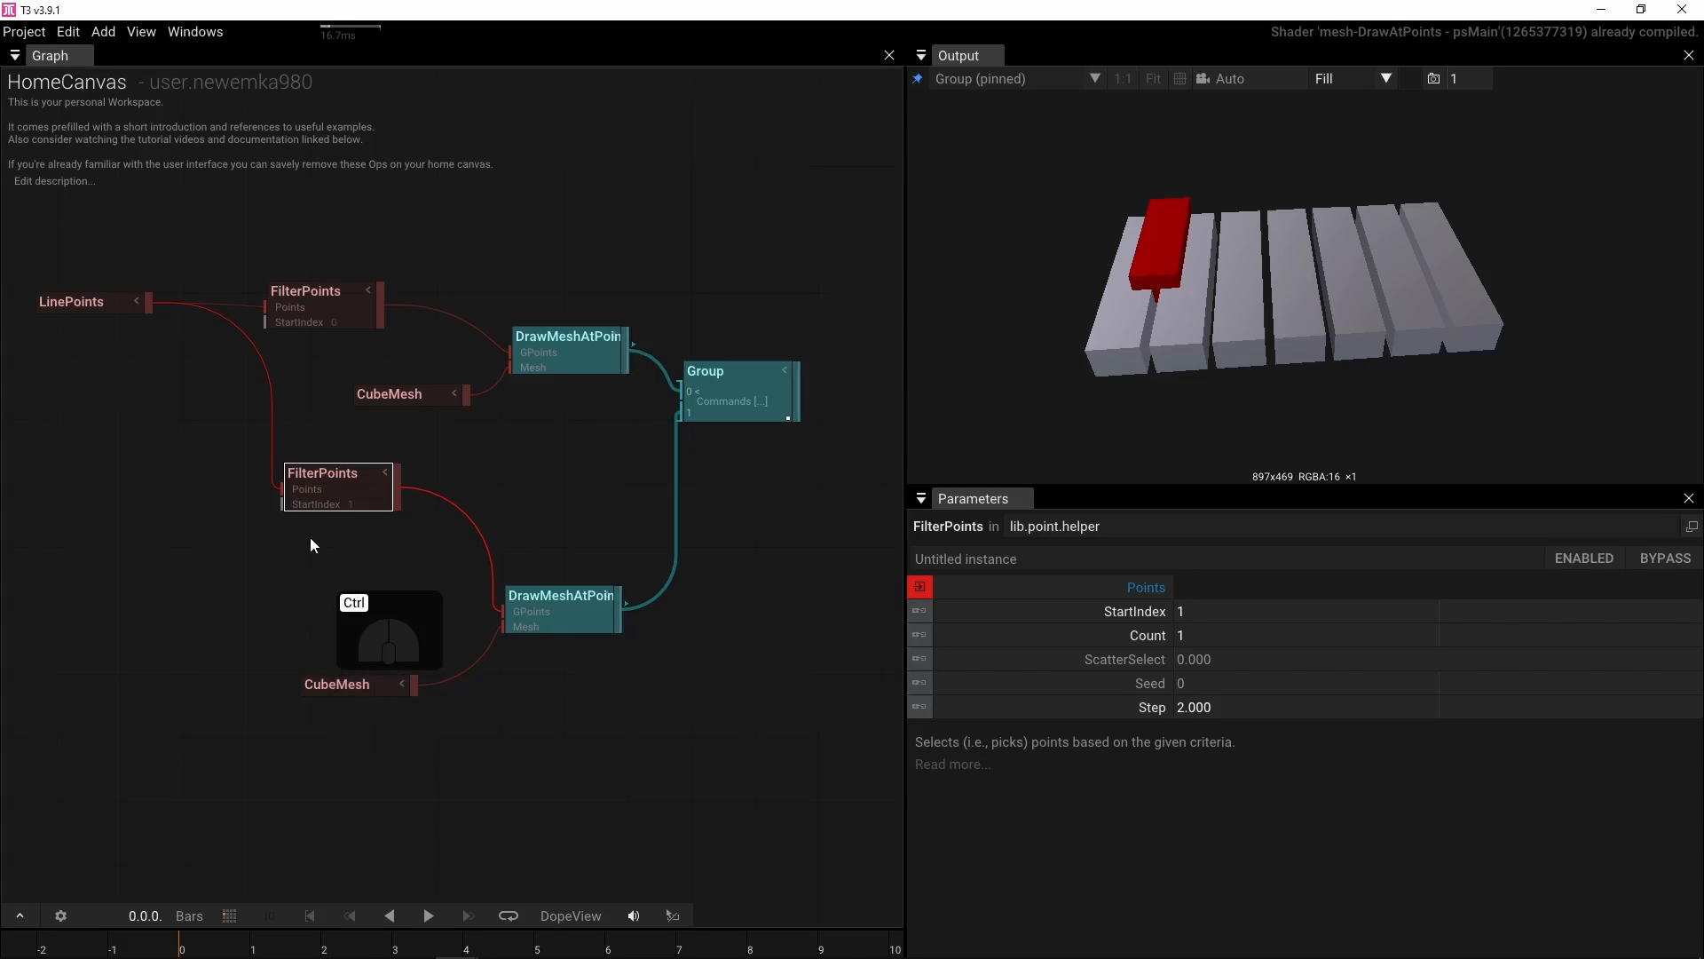
# Duplicate the copied FilterPoints several times, stacking the copies down the graph
pyautogui.hotkey('ctrl', 'd')
pyautogui.moveTo(355, 687); pyautogui.dragTo(354, 792)
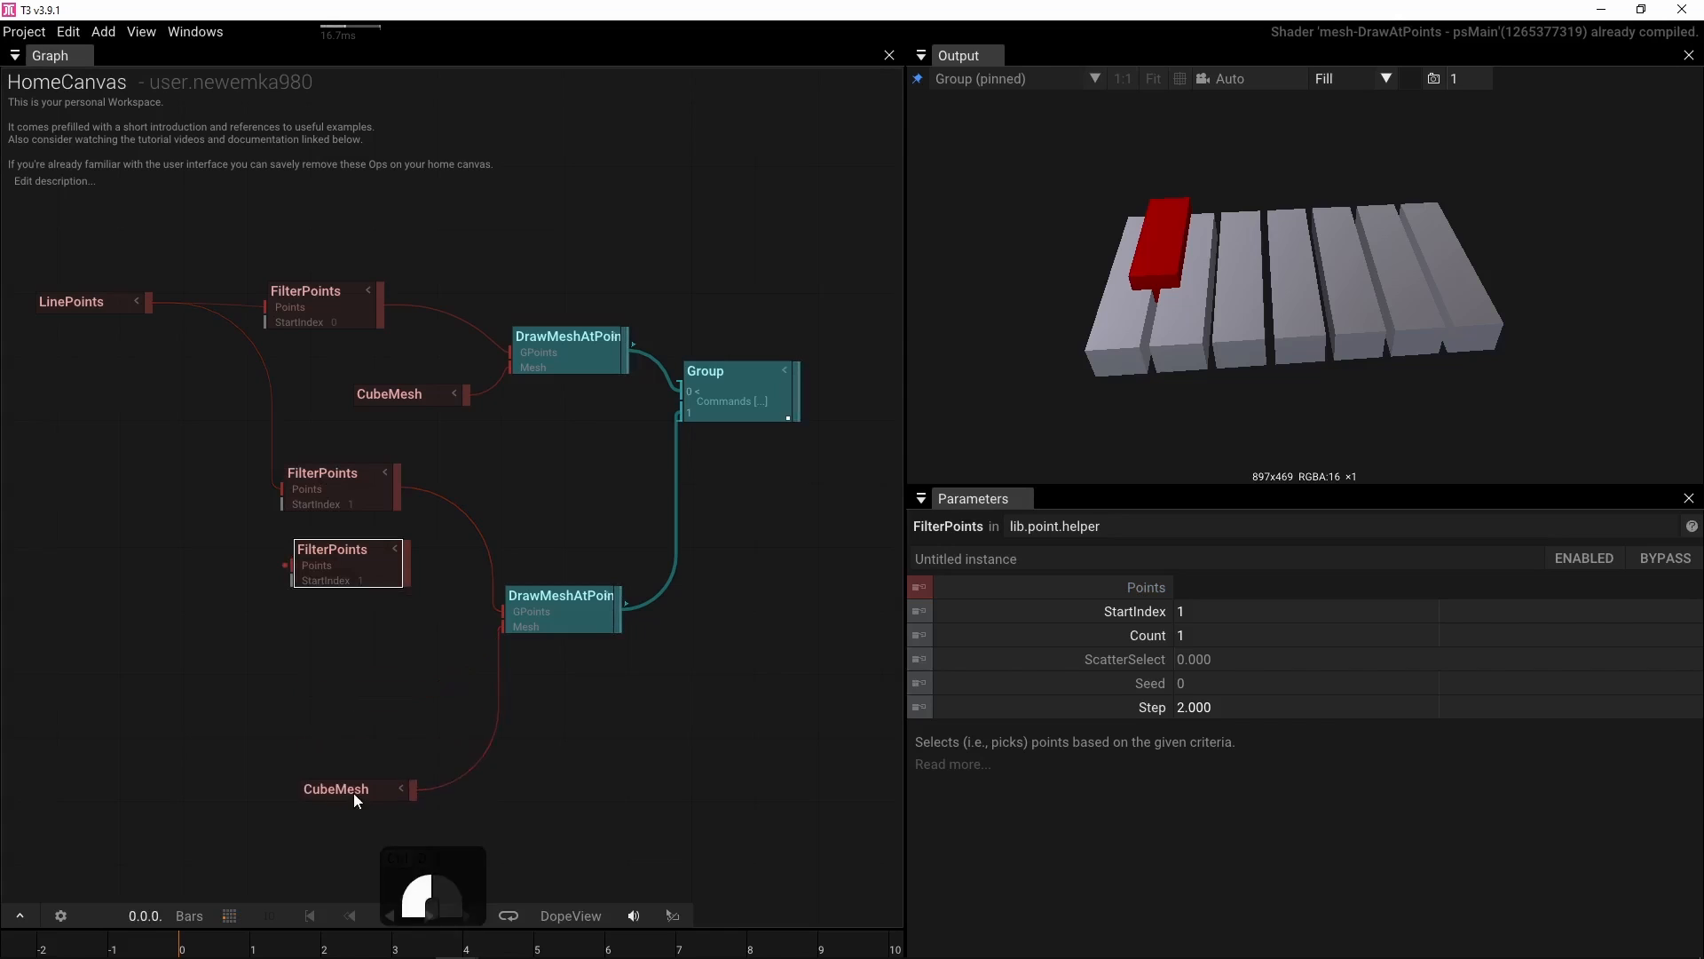
pyautogui.hotkey('ctrl', 'd')
pyautogui.moveTo(295, 637); pyautogui.dragTo(303, 710)
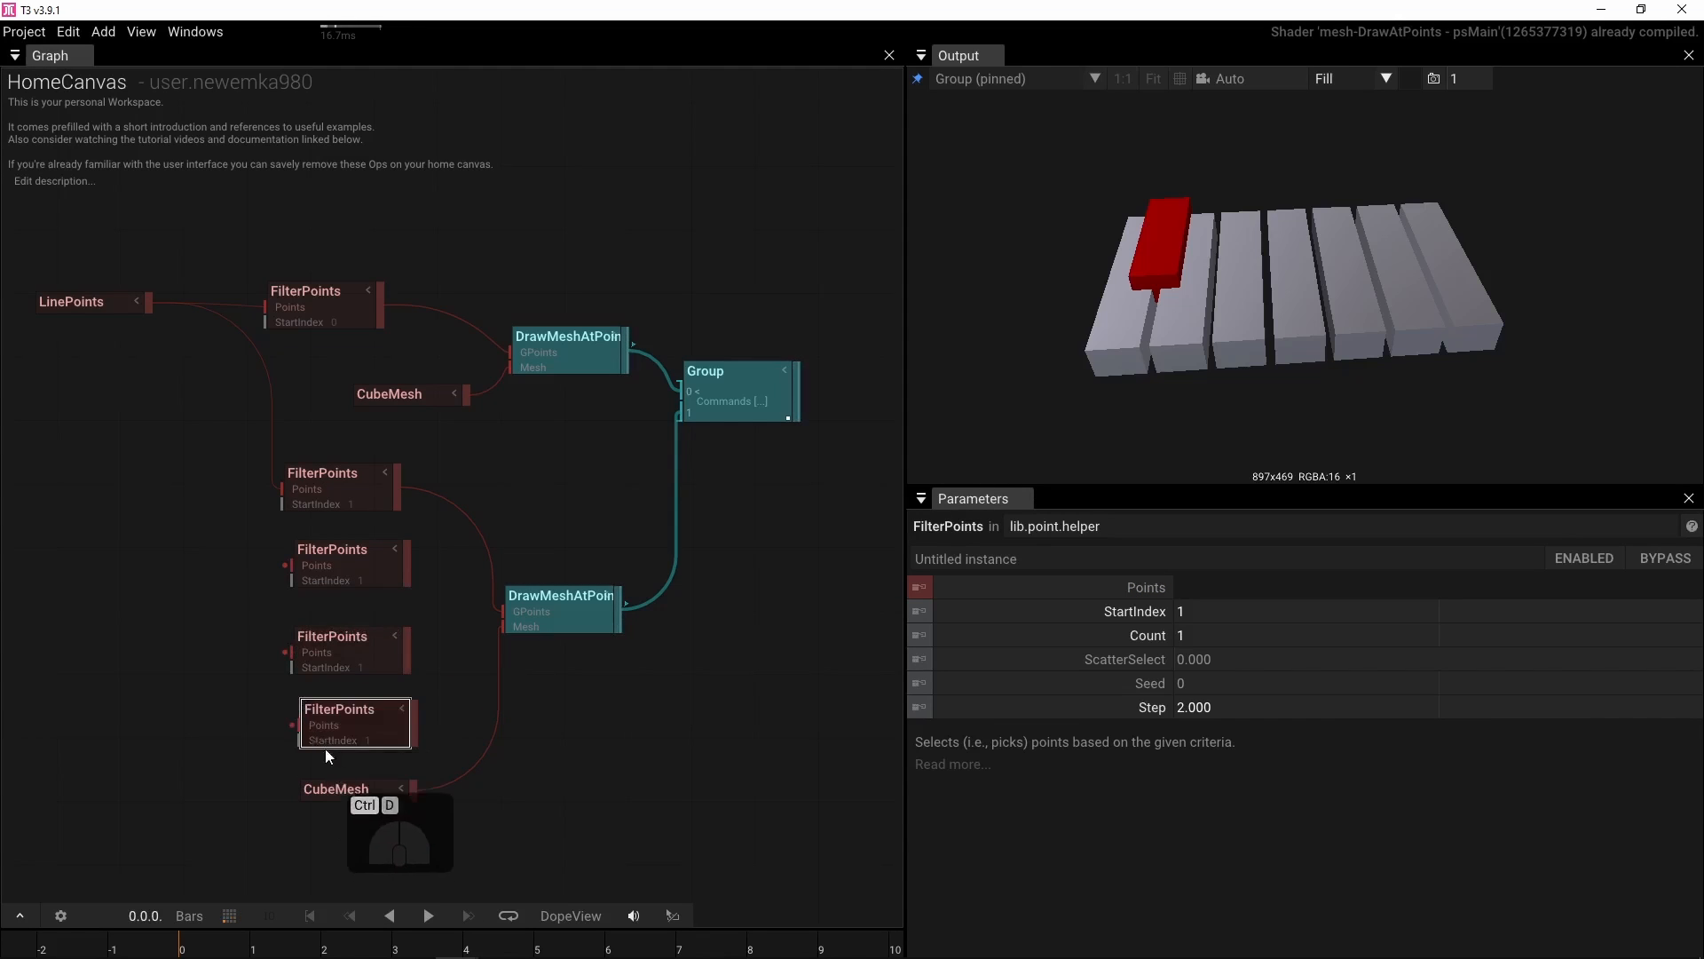
pyautogui.moveTo(345, 788); pyautogui.dragTo(346, 839)
pyautogui.hotkey('ctrl', 'd')
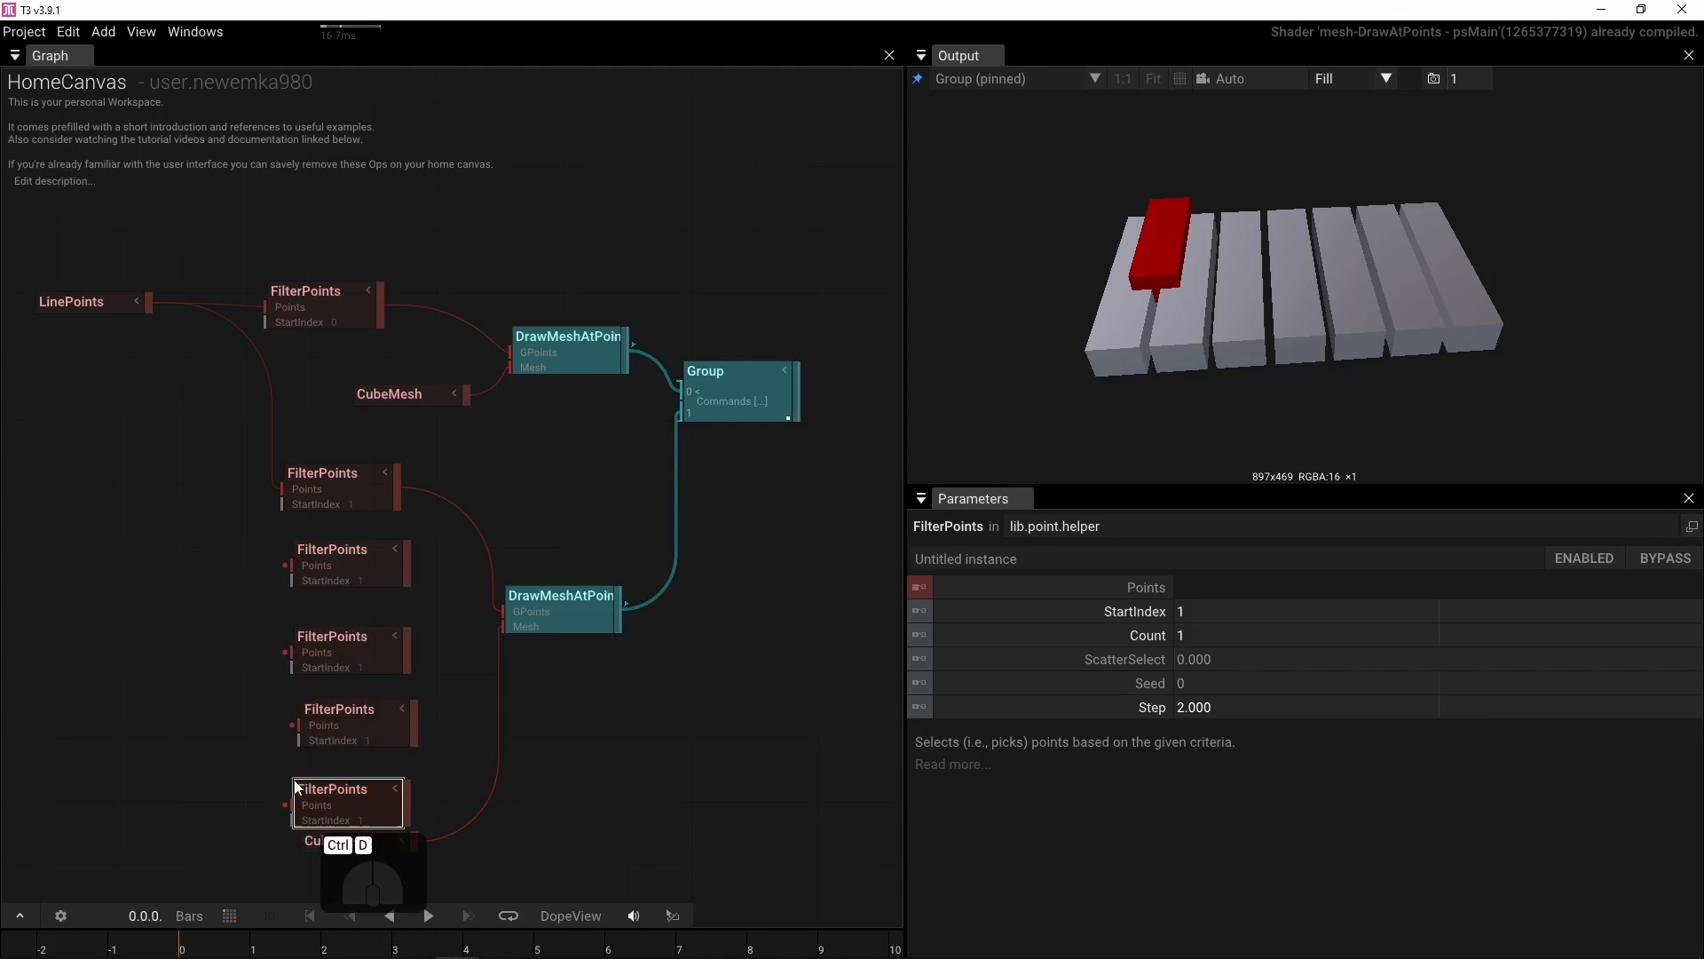
# Connect LinePoints to the Points input of each new FilterPoints copy
pyautogui.moveTo(148, 305); pyautogui.dragTo(286, 565)
pyautogui.moveTo(149, 309); pyautogui.dragTo(266, 615)
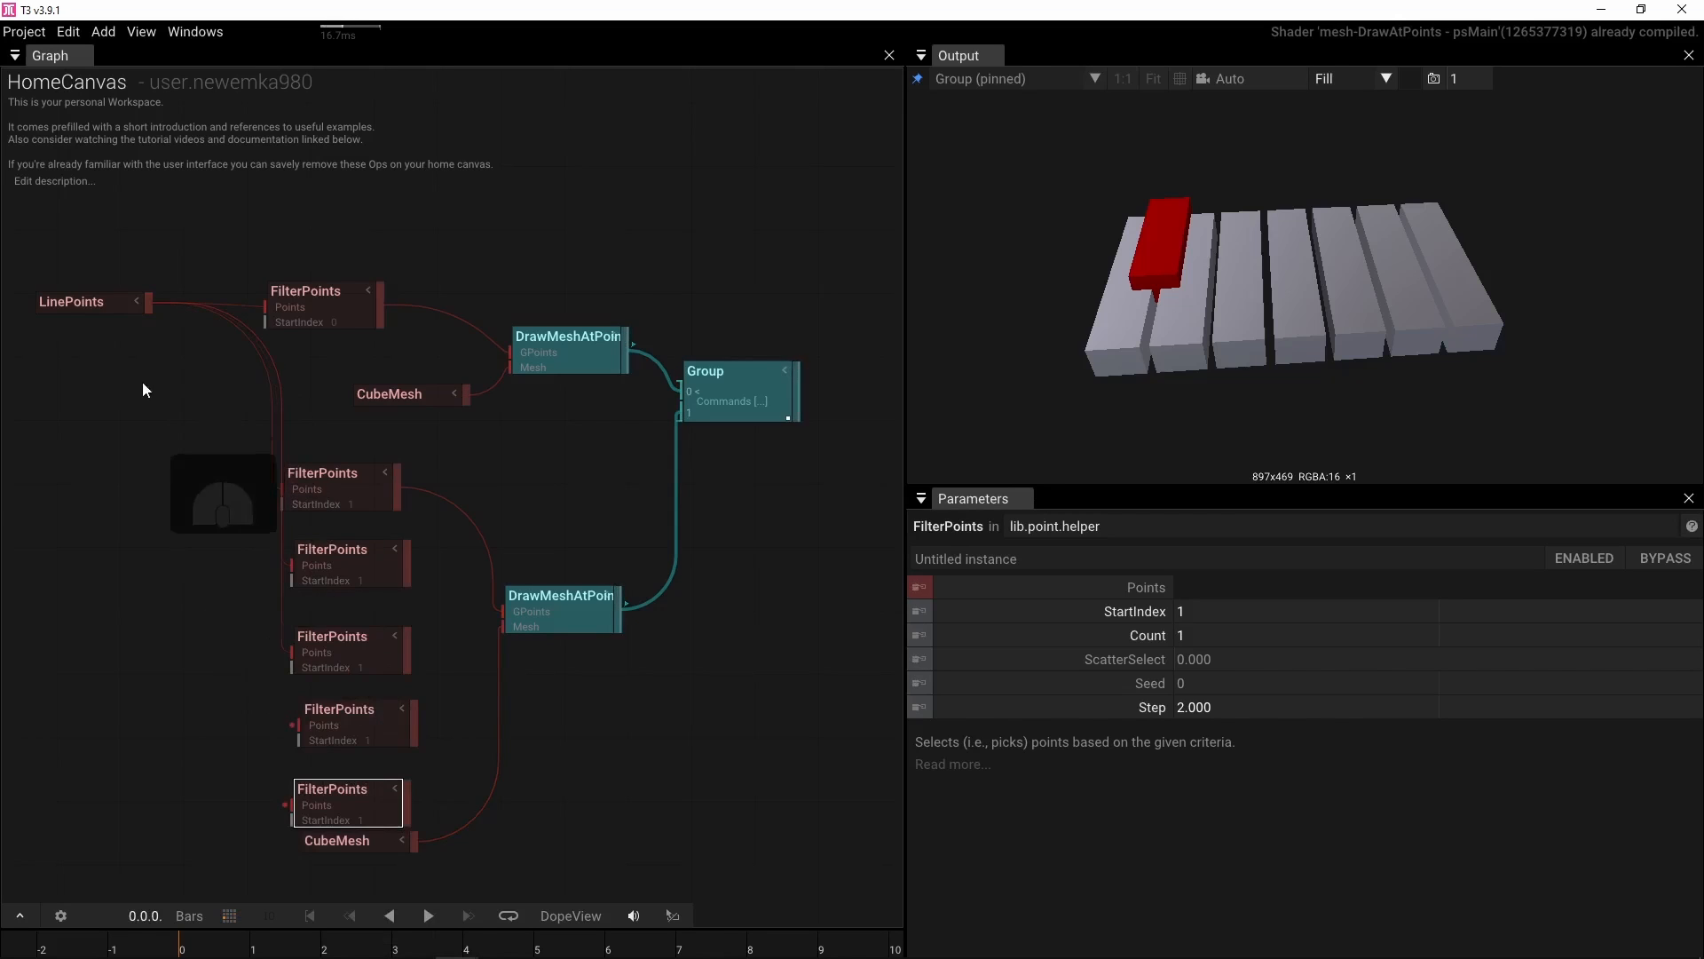
pyautogui.moveTo(145, 311); pyautogui.dragTo(248, 712)
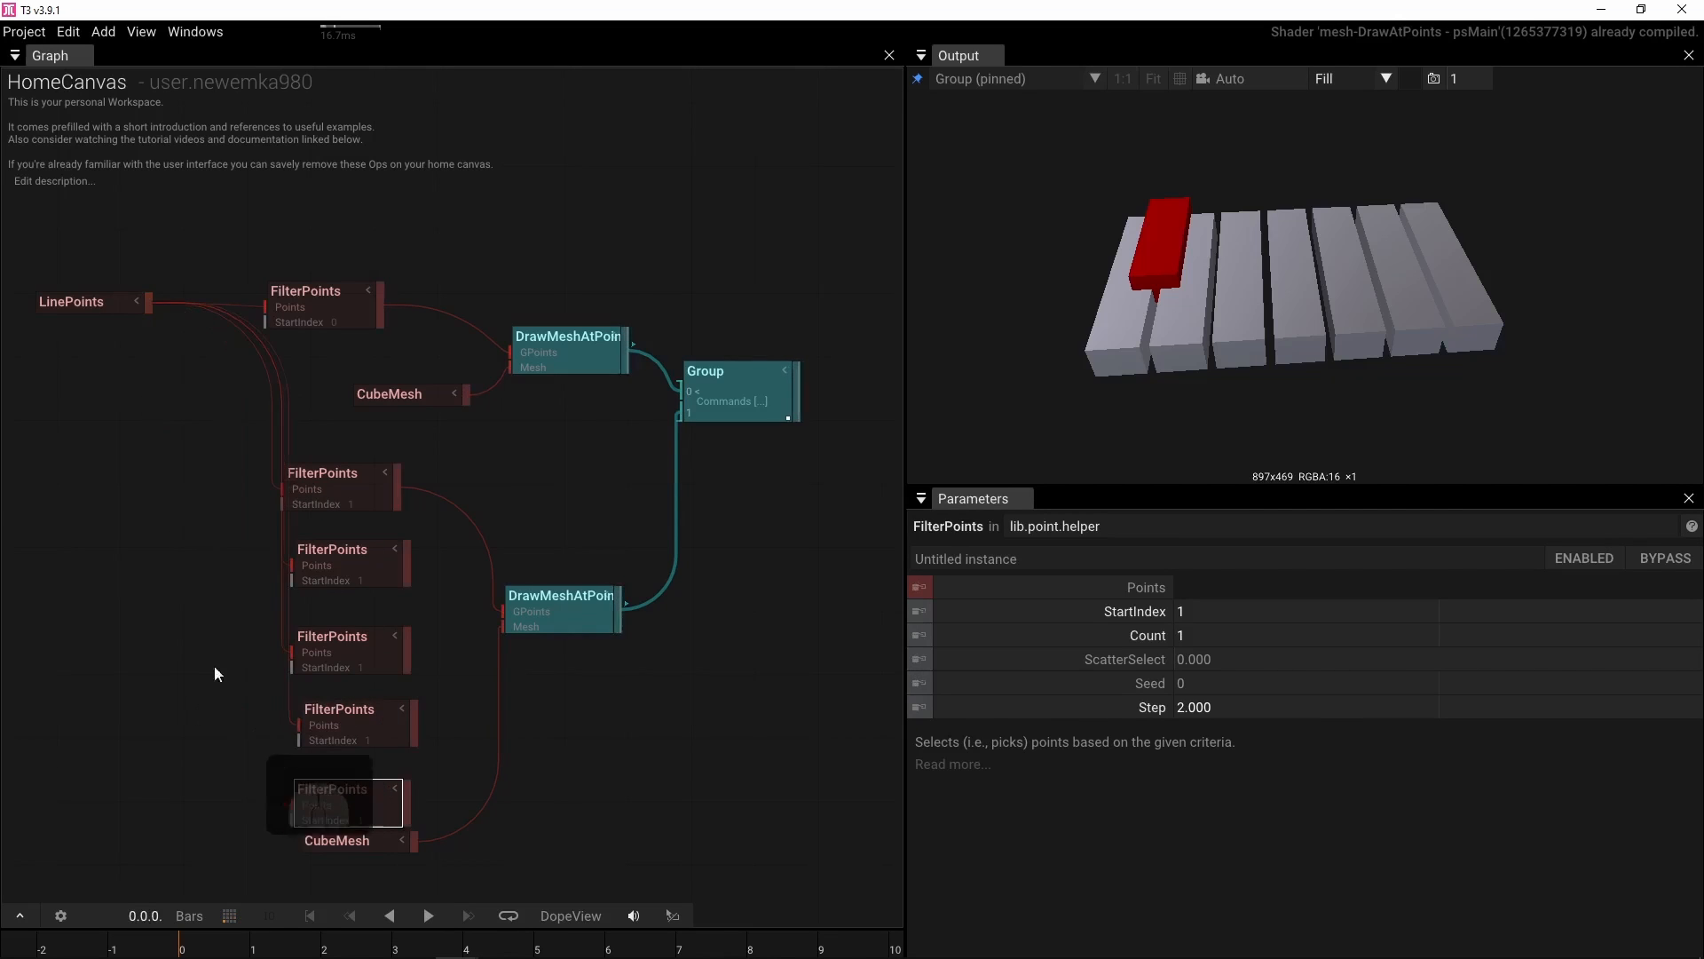
pyautogui.moveTo(146, 306); pyautogui.dragTo(289, 803)
# Add a CombineBuffers operator before the second DrawMeshAtPoints and connect the first copied FilterPoints into its input
pyautogui.moveTo(559, 618); pyautogui.dragTo(622, 616)
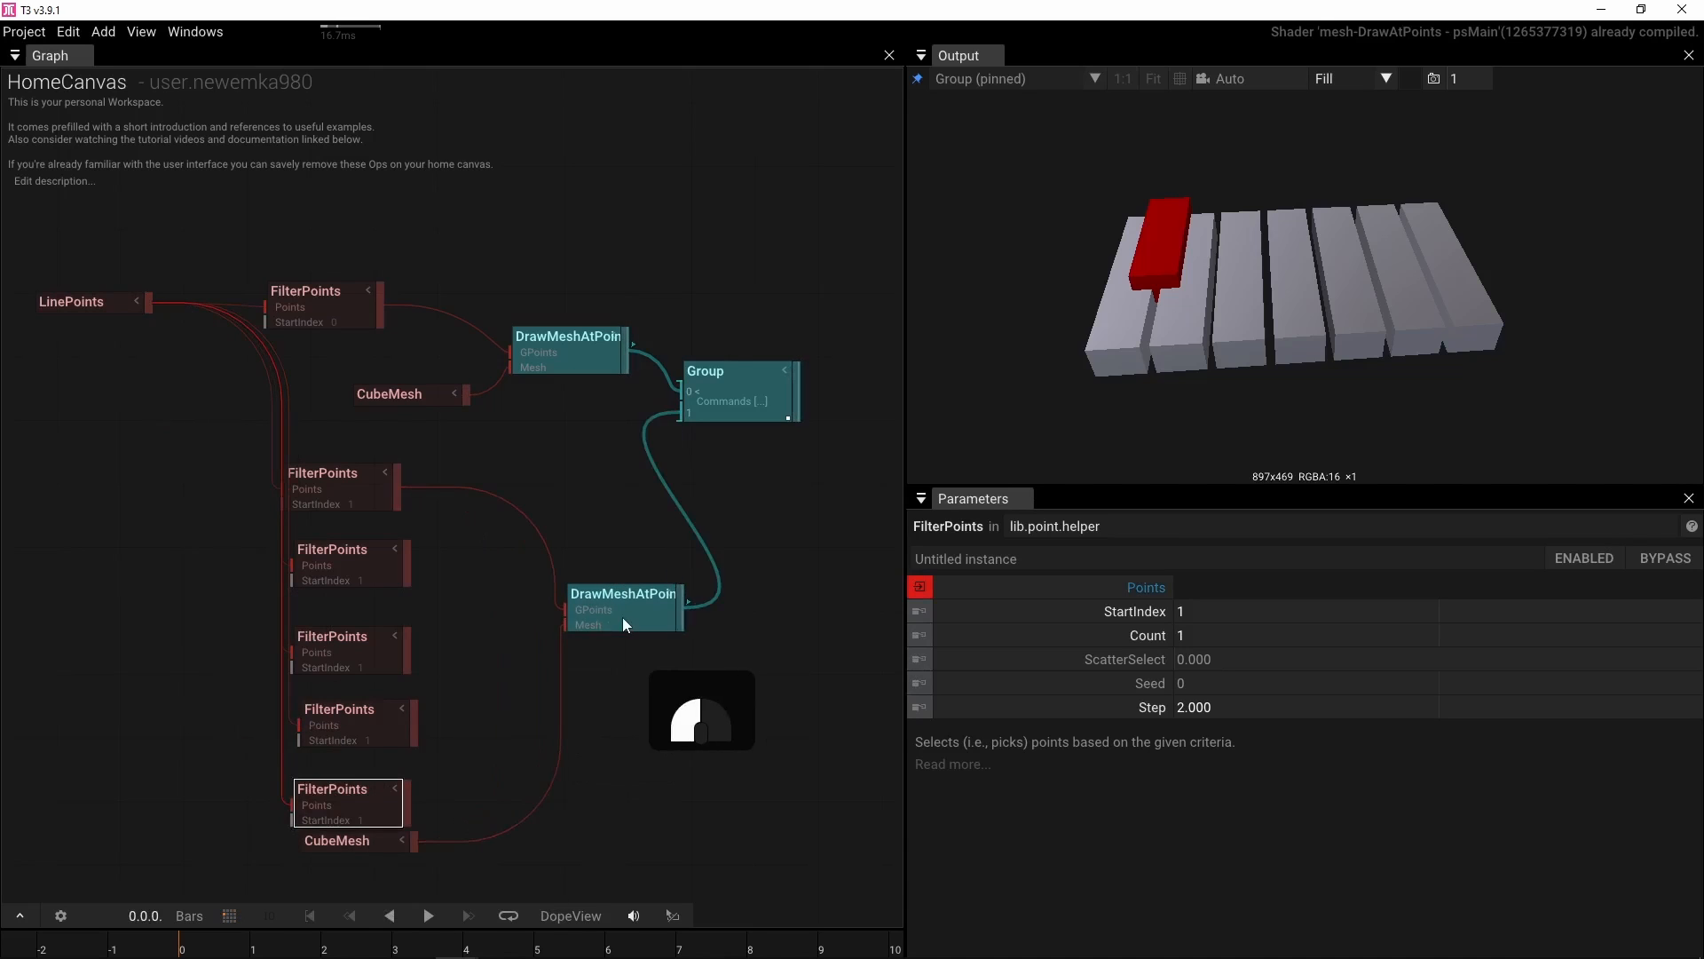
pyautogui.click(474, 594)
pyautogui.press('Tab')
pyautogui.write('combi')
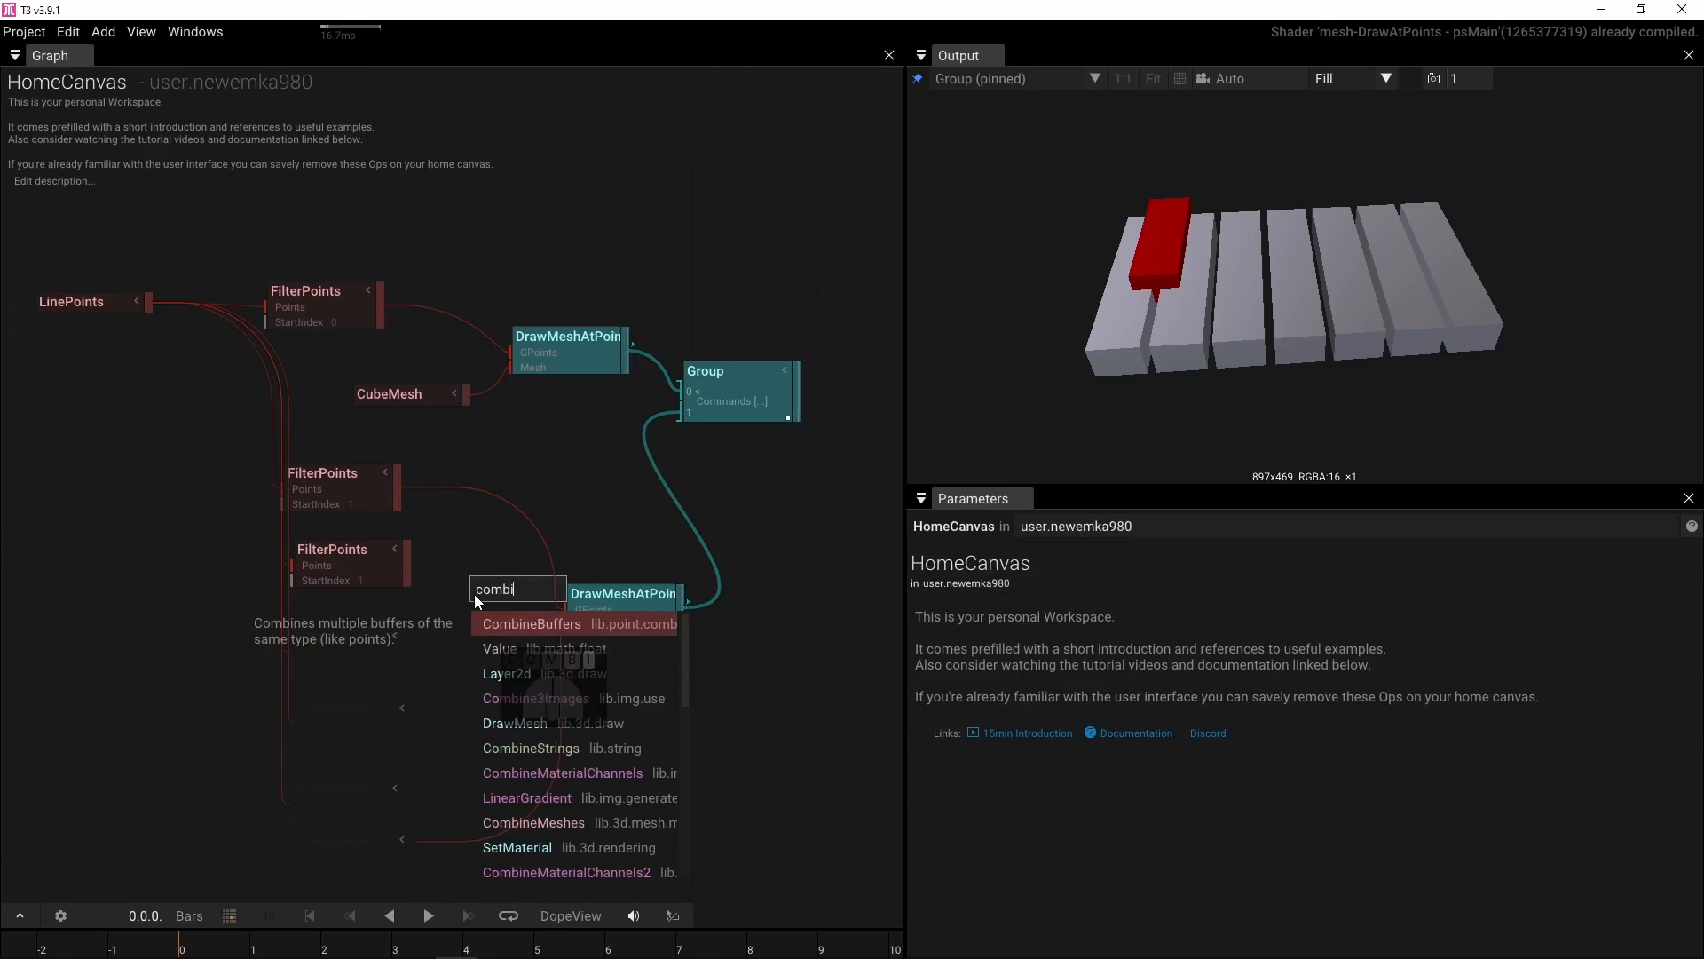
pyautogui.click(513, 624)
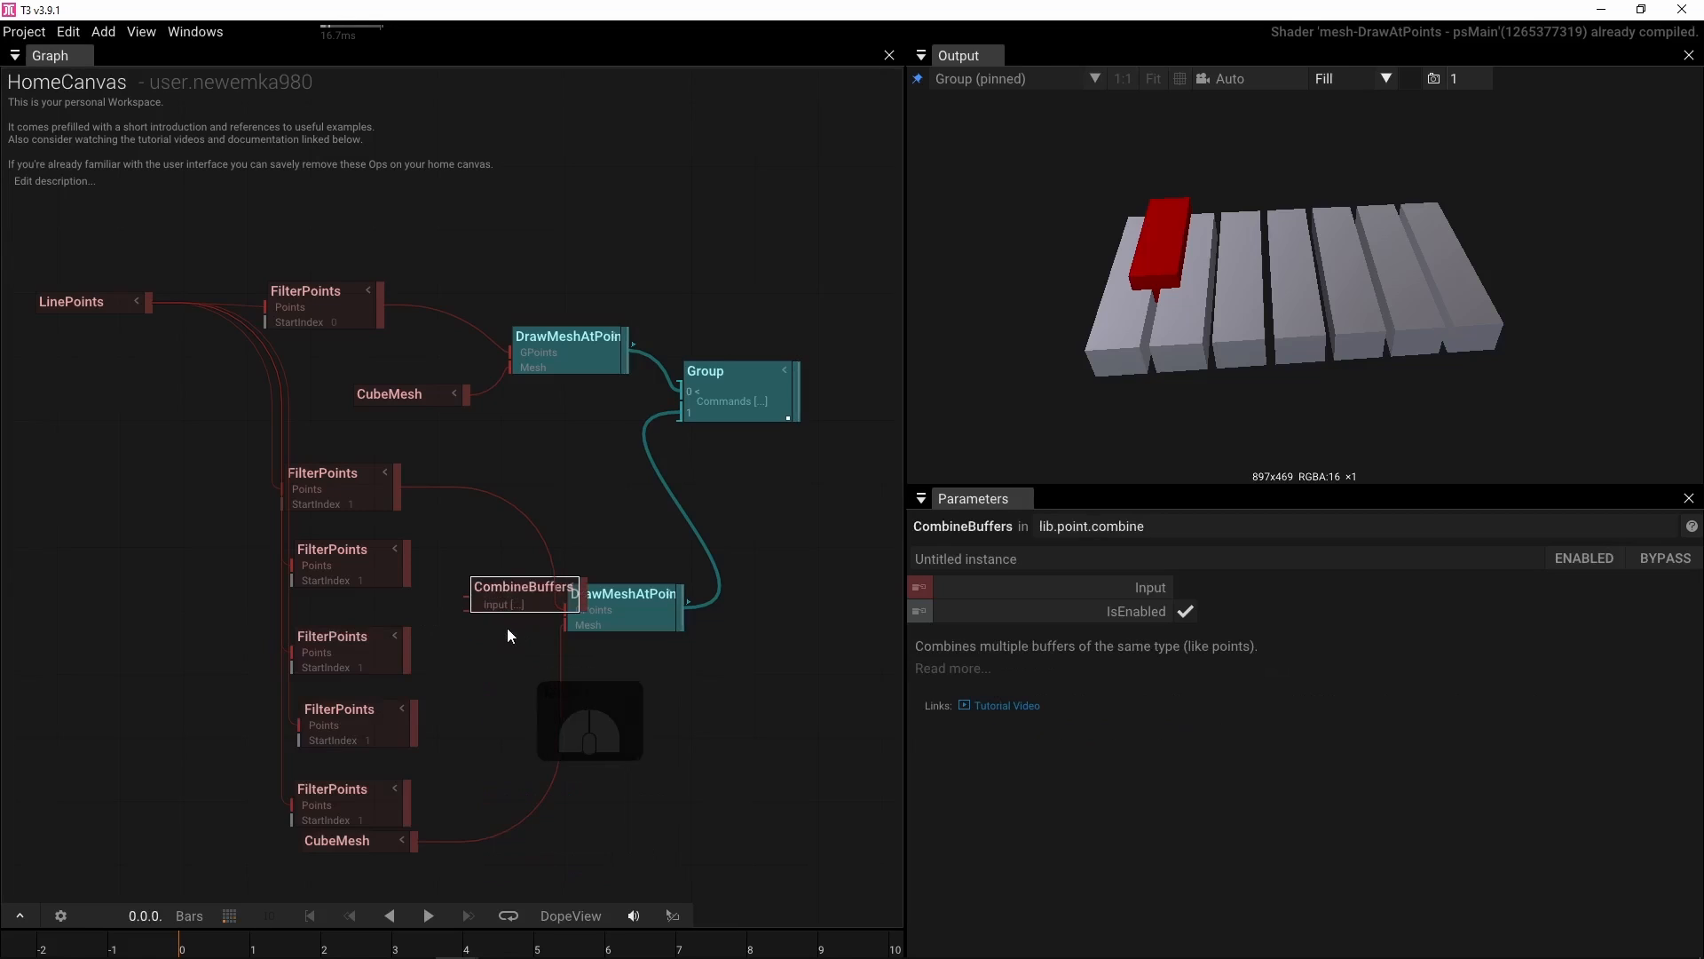
pyautogui.moveTo(397, 494); pyautogui.dragTo(481, 604)
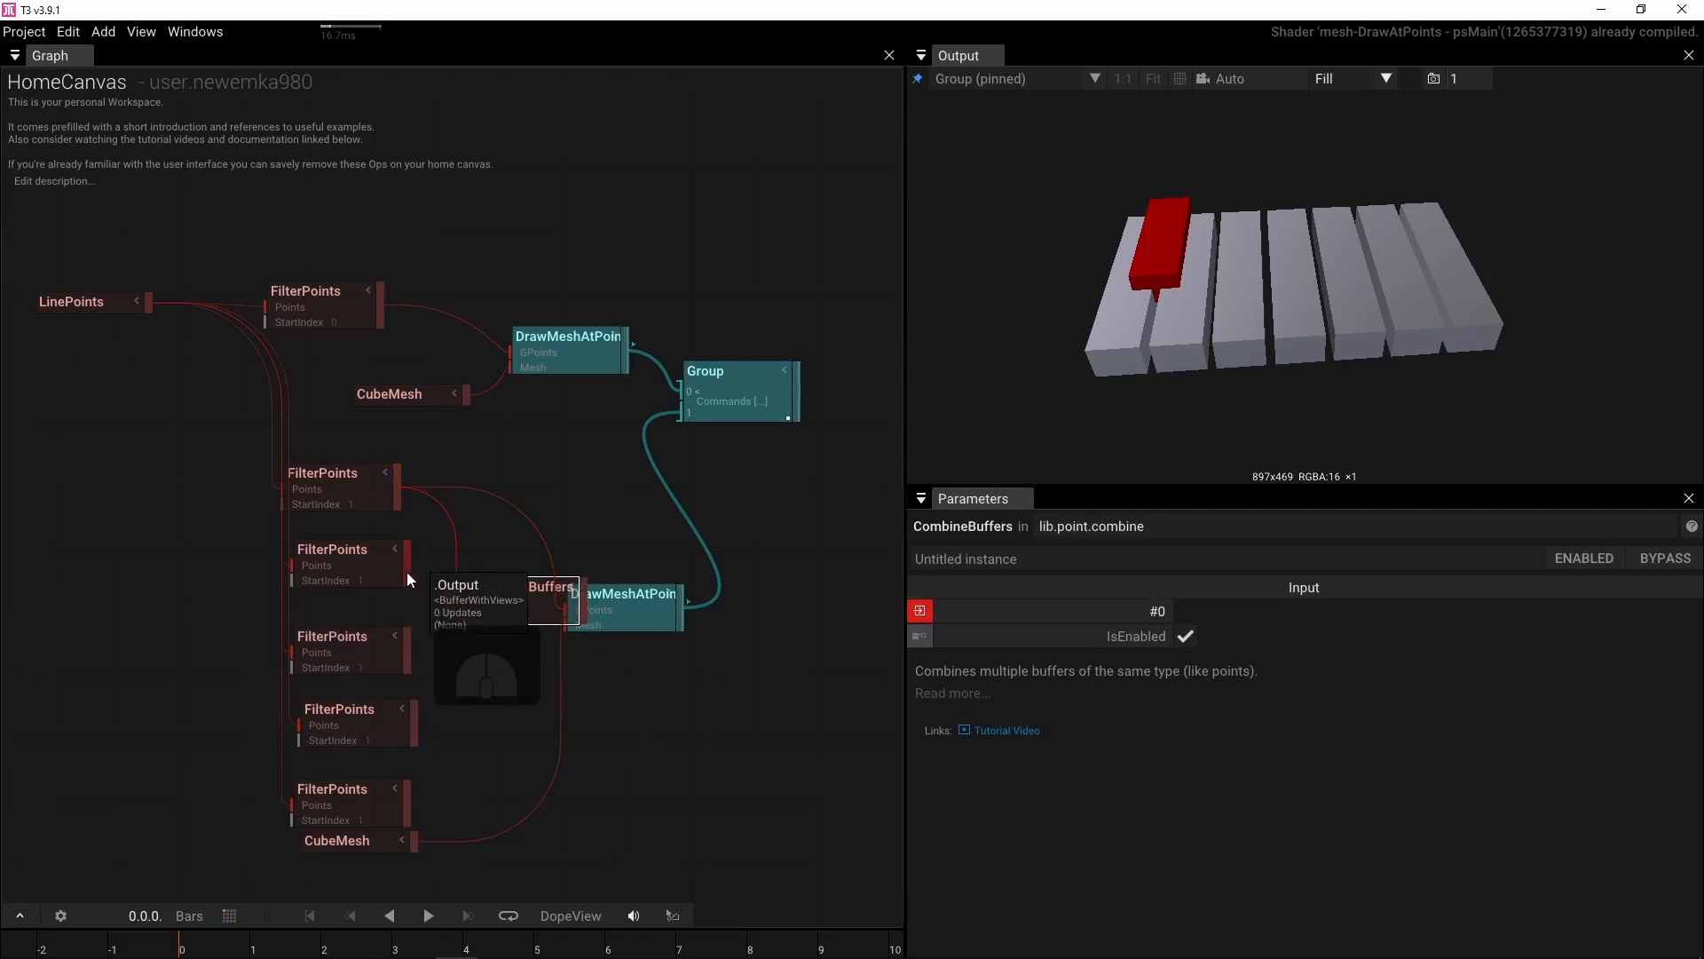
# Connect the remaining FilterPoints copies into CombineBuffers and feed CombineBuffers into the second DrawMeshAtPoints' points input
pyautogui.moveTo(395, 552); pyautogui.dragTo(467, 632)
pyautogui.moveTo(412, 737); pyautogui.dragTo(460, 673)
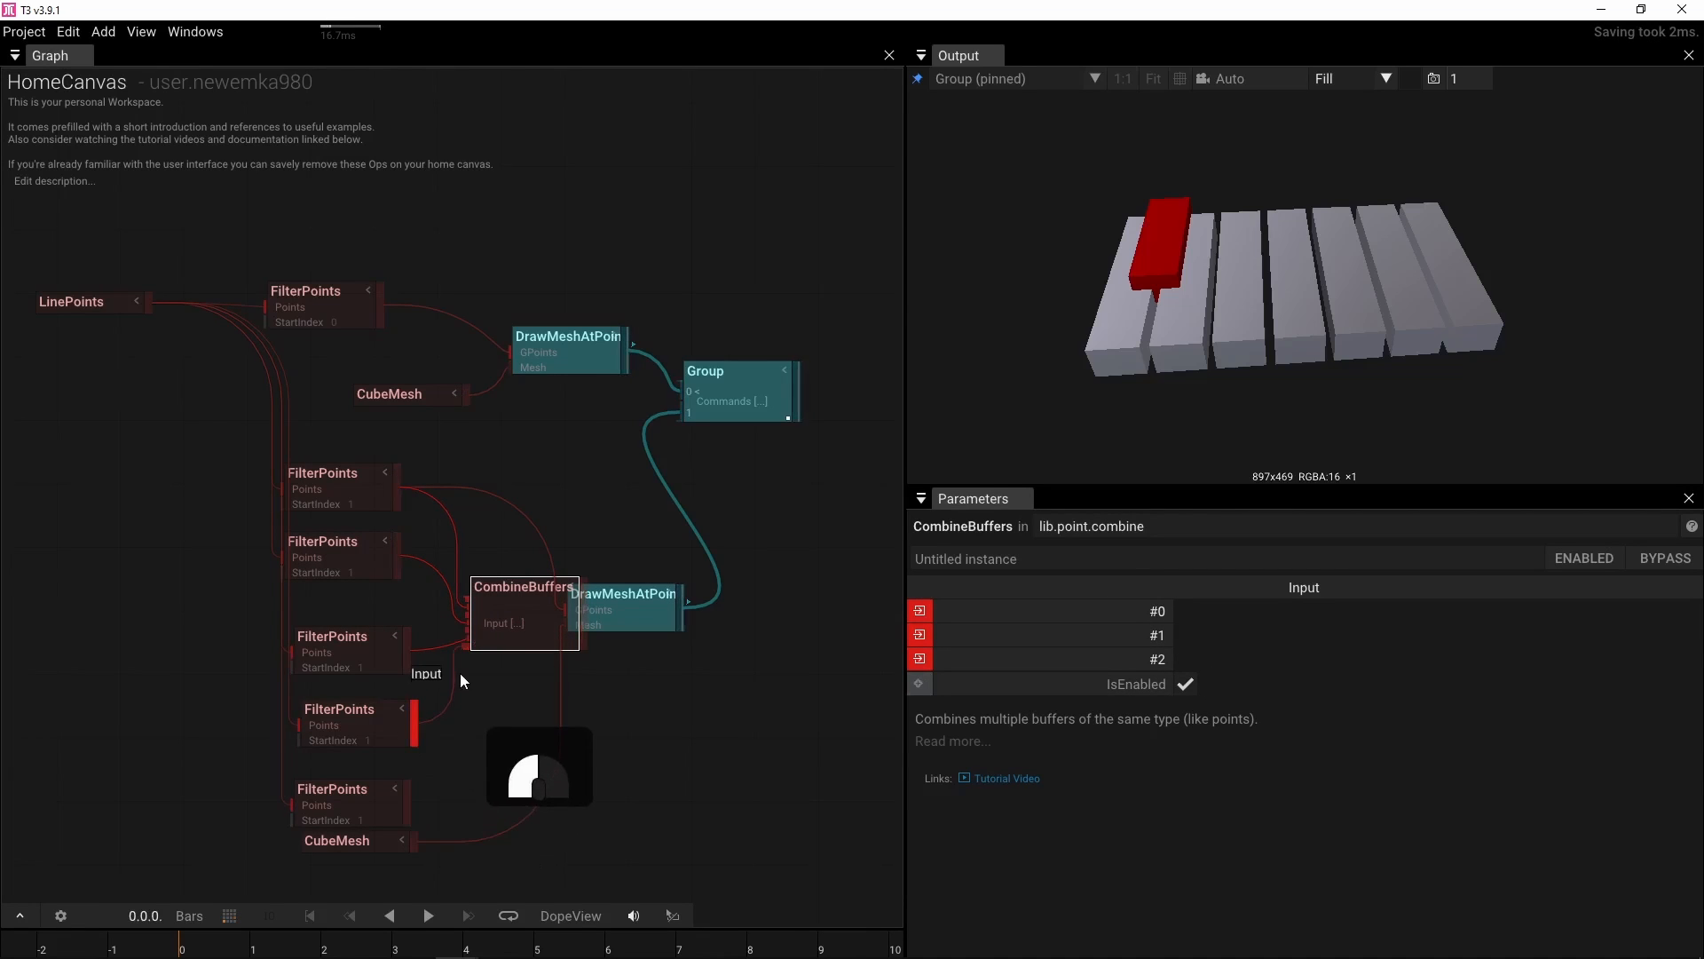
pyautogui.moveTo(405, 792); pyautogui.dragTo(461, 680)
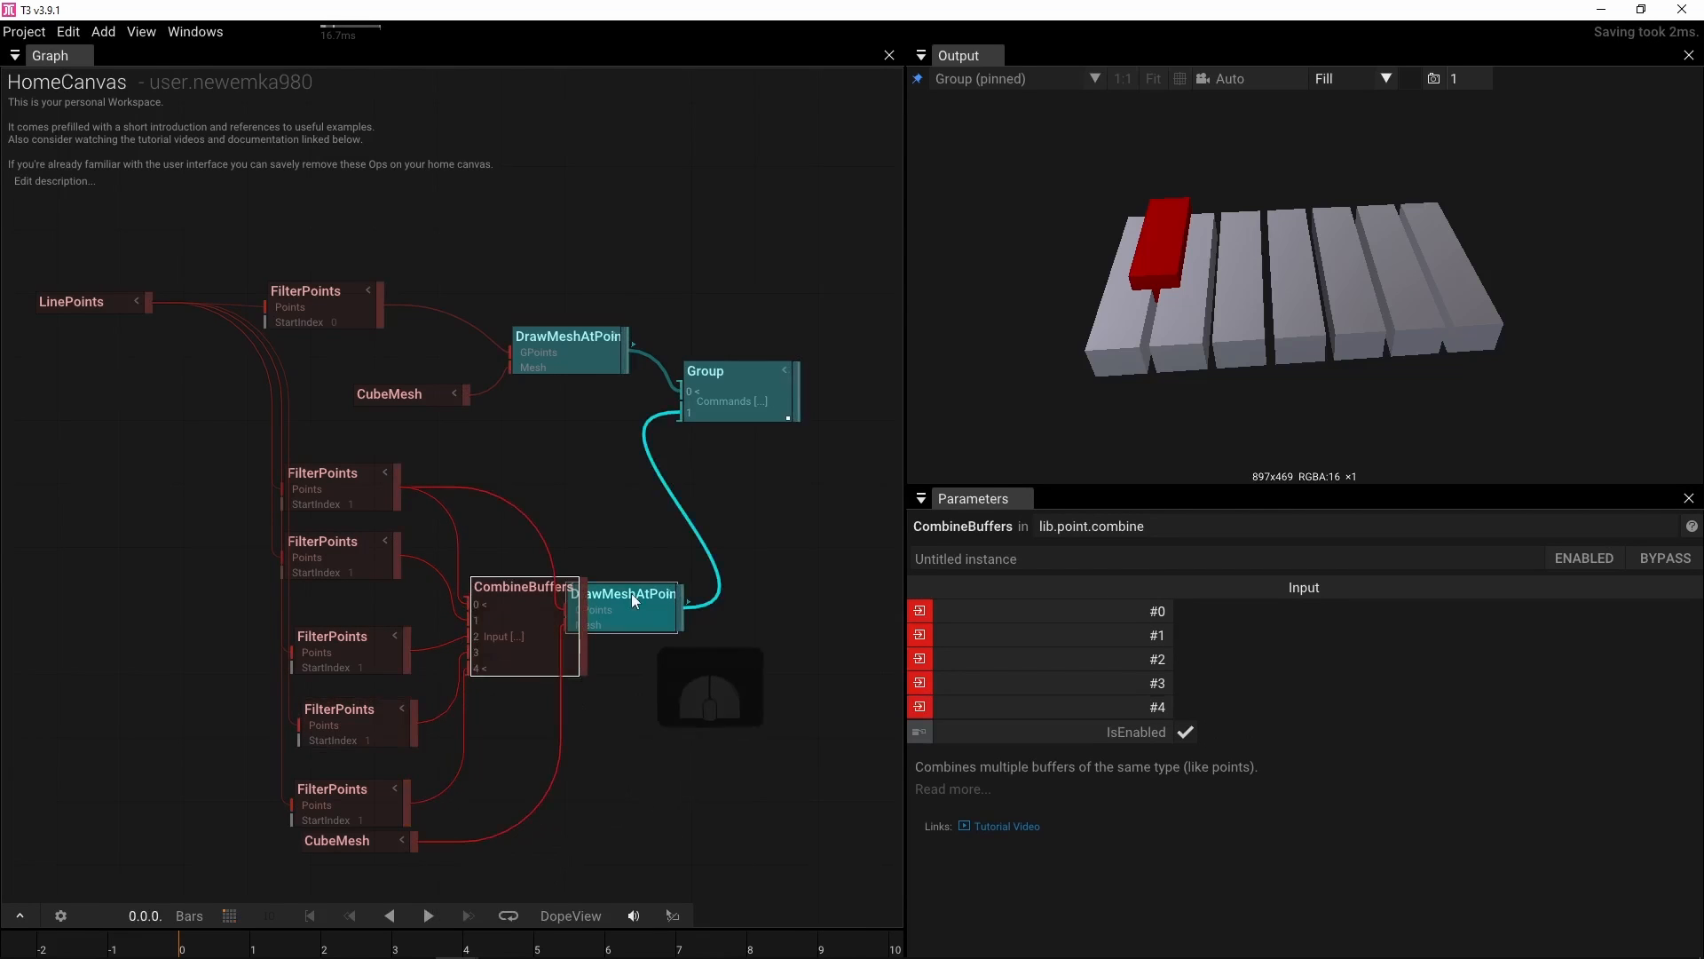
pyautogui.moveTo(631, 593); pyautogui.dragTo(737, 574)
pyautogui.moveTo(580, 611); pyautogui.dragTo(664, 592)
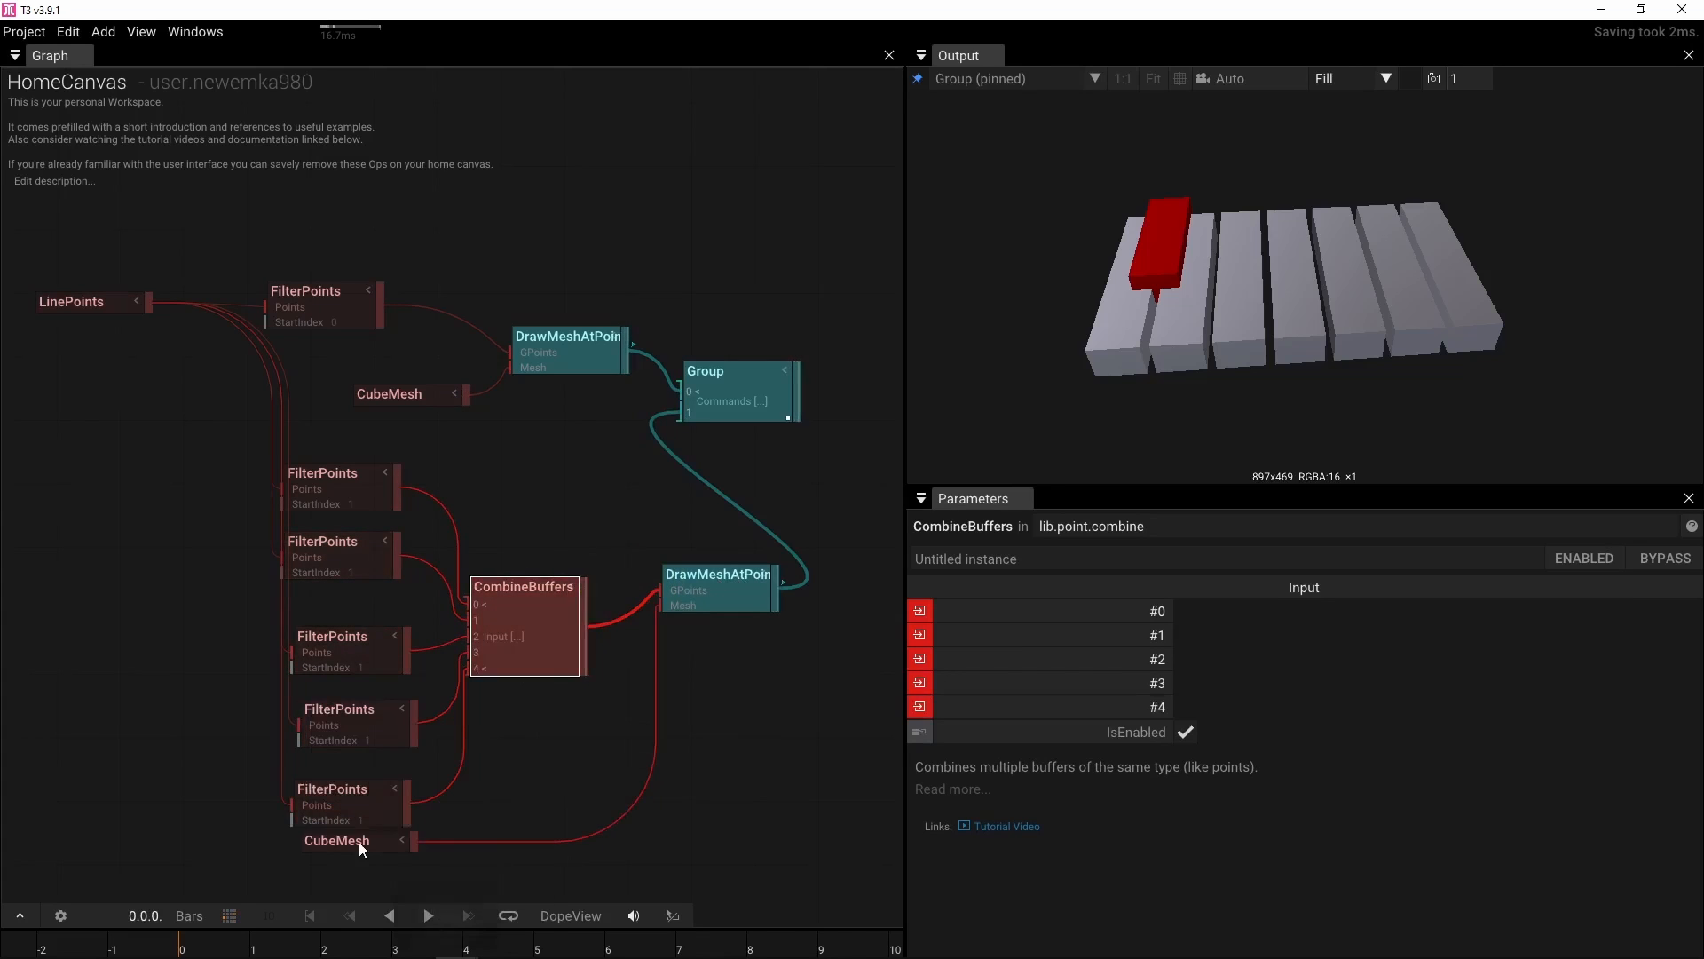
pyautogui.moveTo(359, 841); pyautogui.dragTo(352, 859)
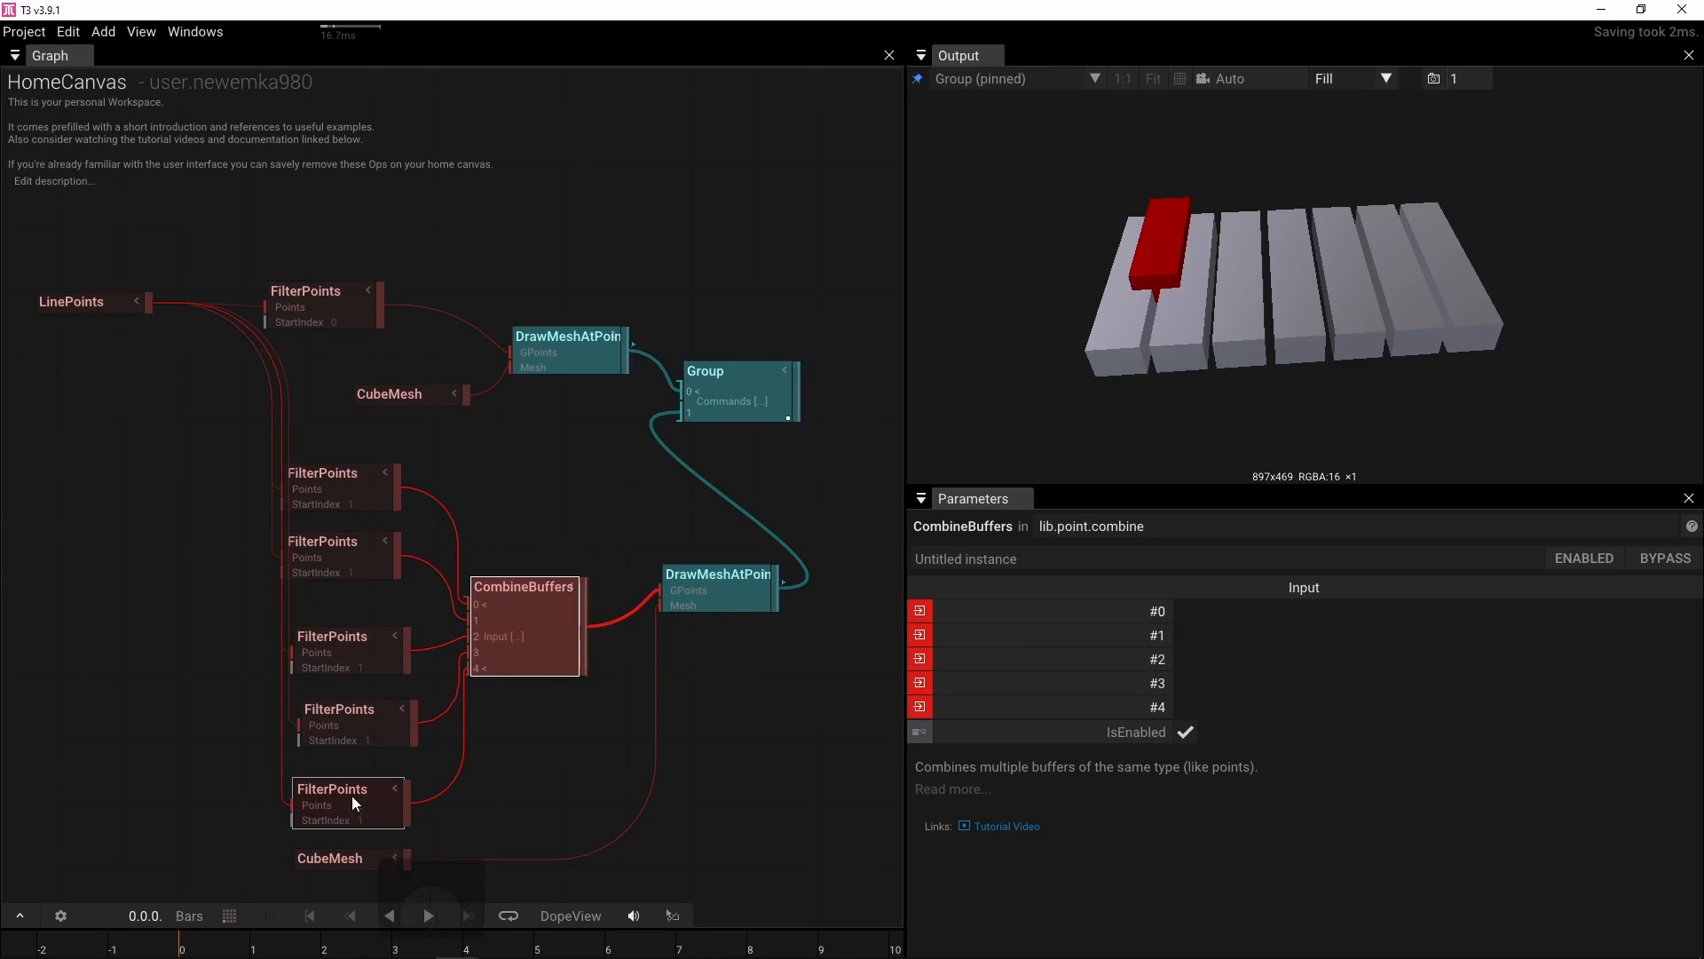
# Set the second FilterPoints copy's StartIndex to 3
pyautogui.click(327, 552)
pyautogui.click(1216, 611)
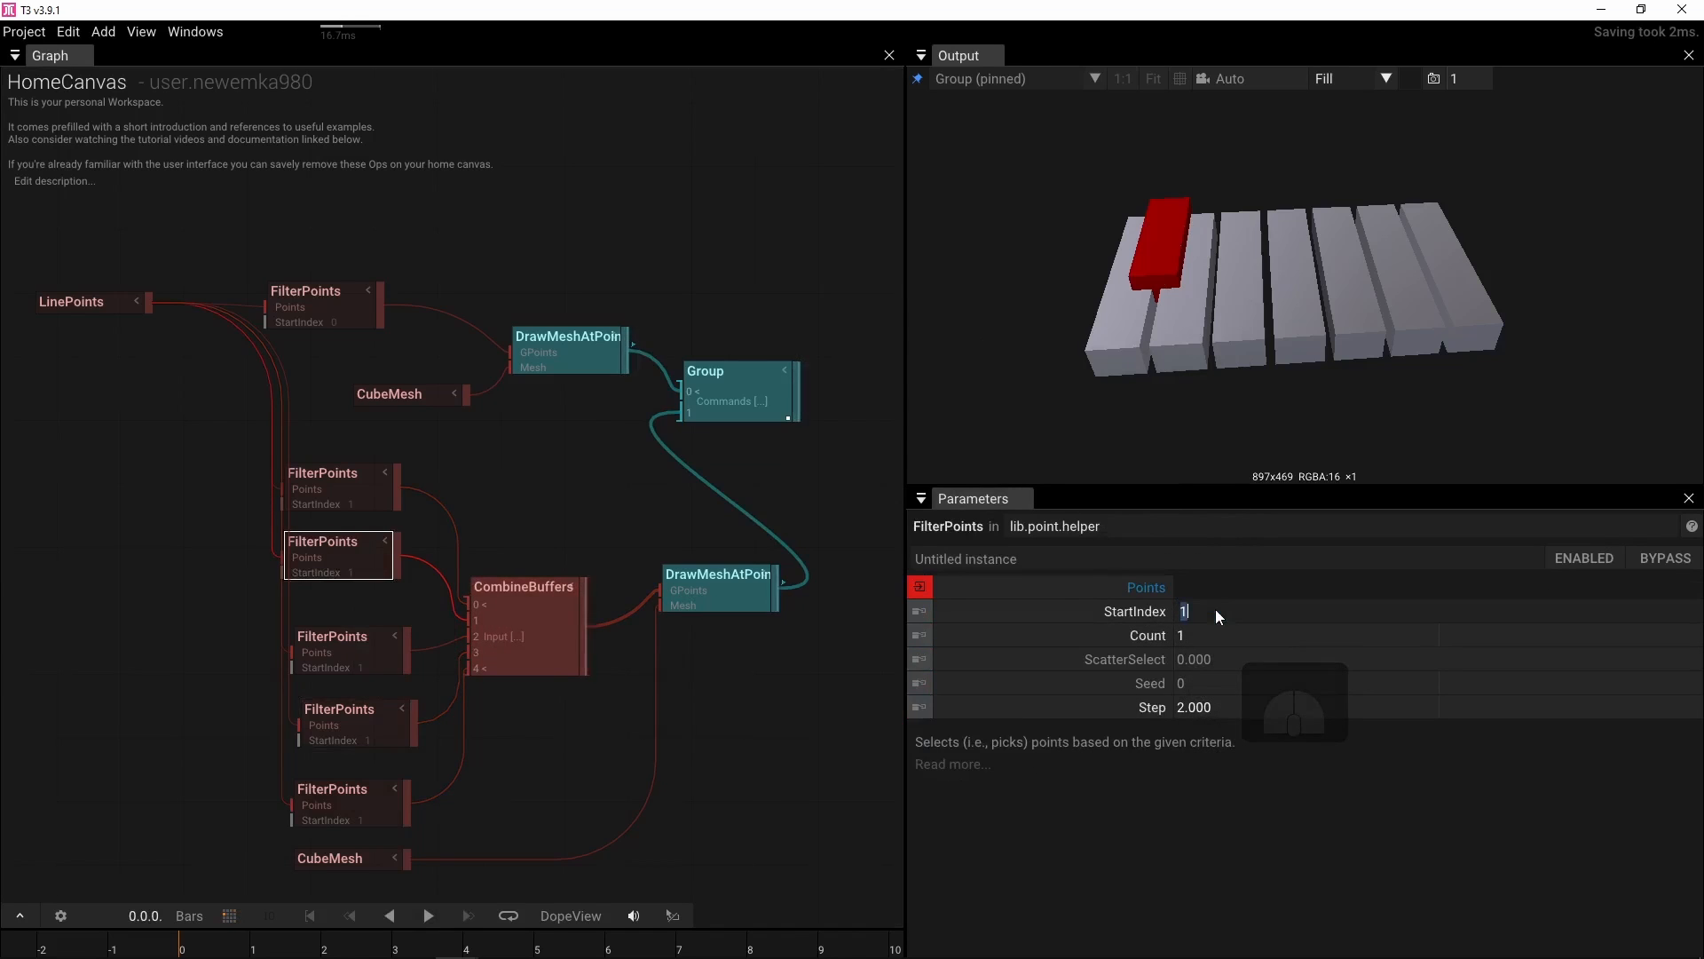
pyautogui.write('2')
pyautogui.press('Return')
pyautogui.click(1216, 611)
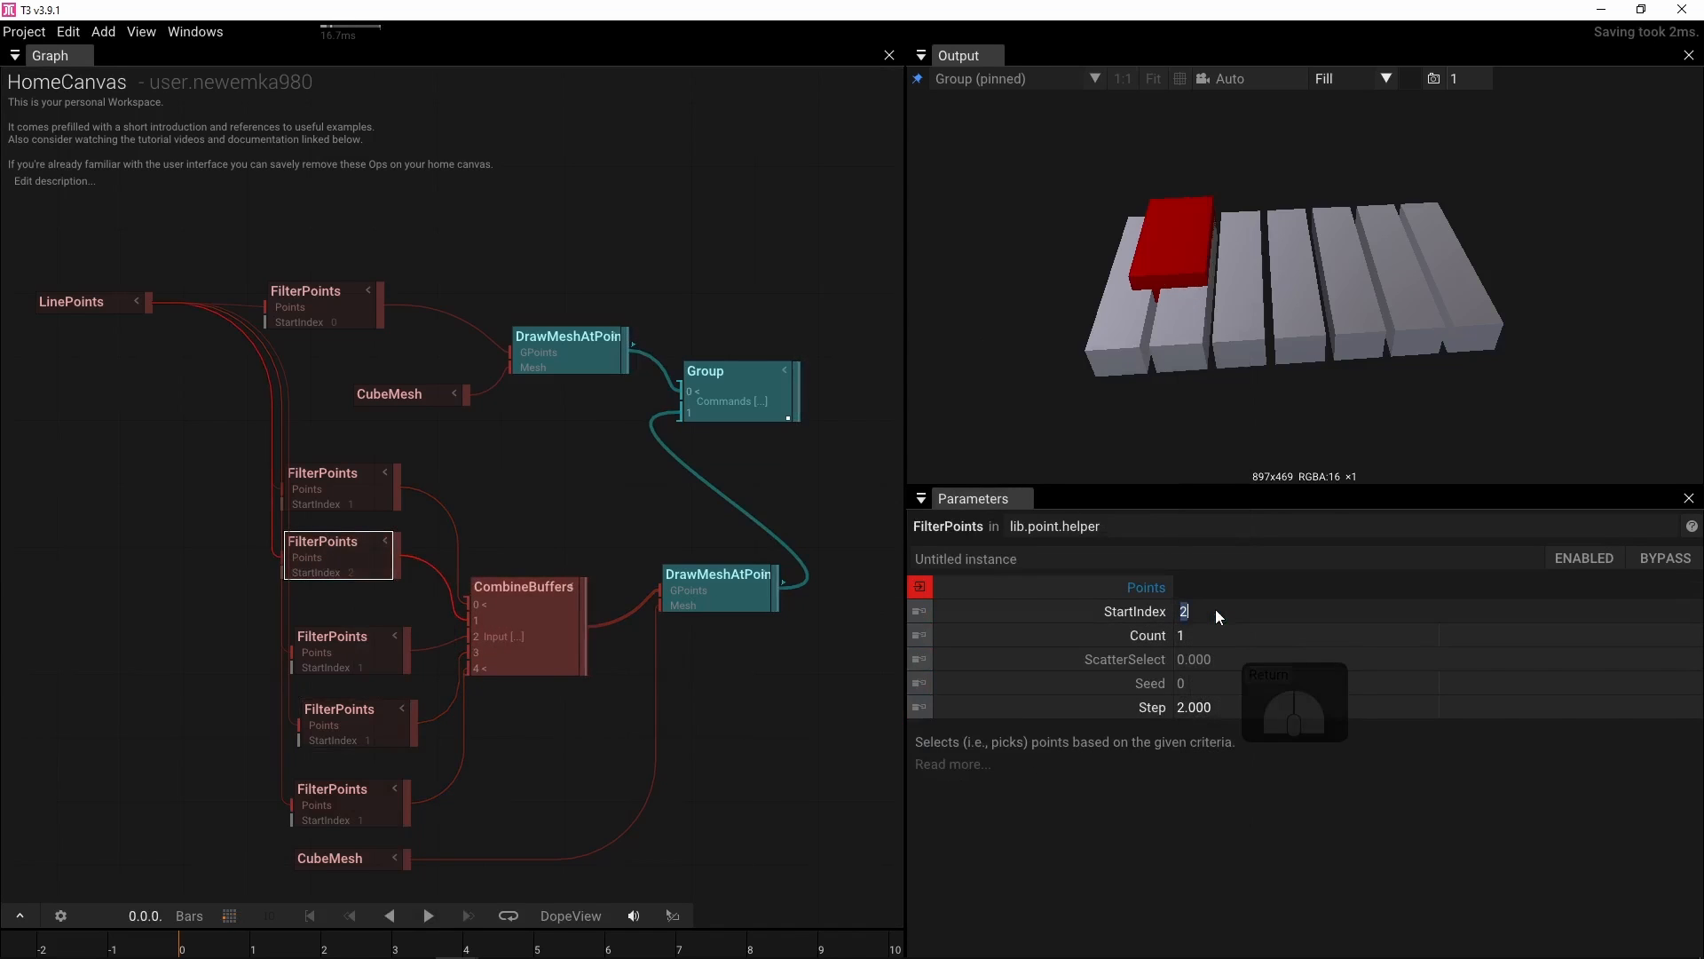
pyautogui.write('3')
pyautogui.press('Return')
# Set the StartIndex of the remaining FilterPoints copies to 7, 9 and 11
pyautogui.click(344, 640)
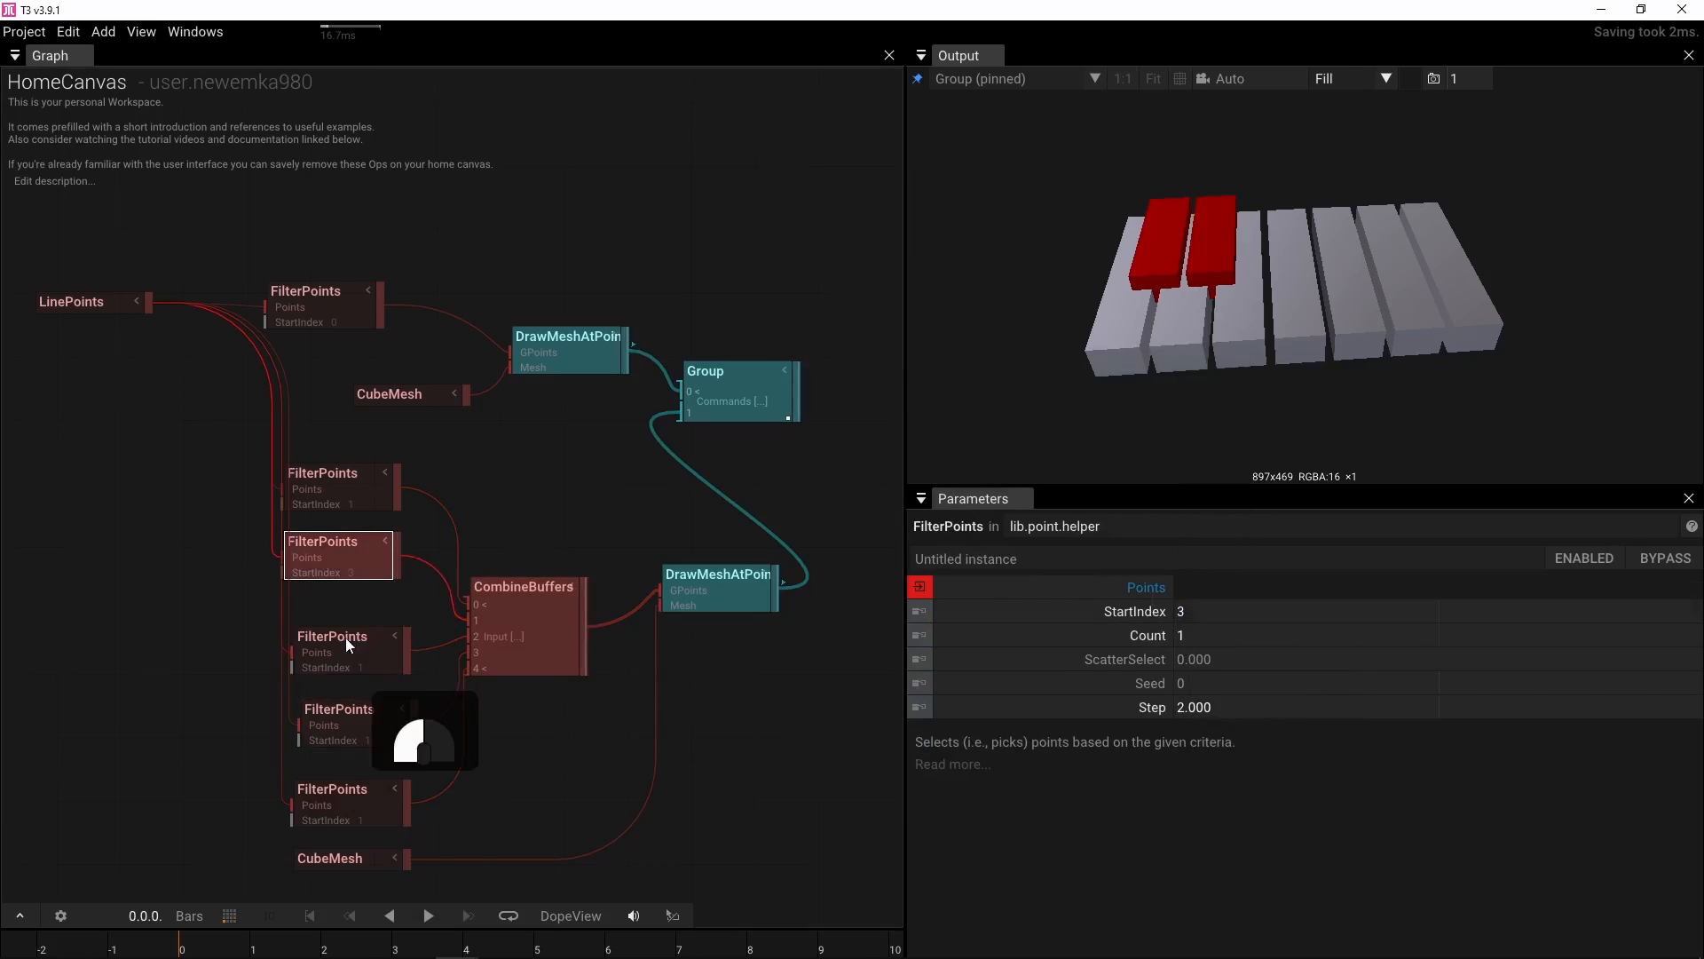
pyautogui.moveTo(1180, 611); pyautogui.dragTo(1241, 616)
pyautogui.click(353, 717)
pyautogui.click(353, 808)
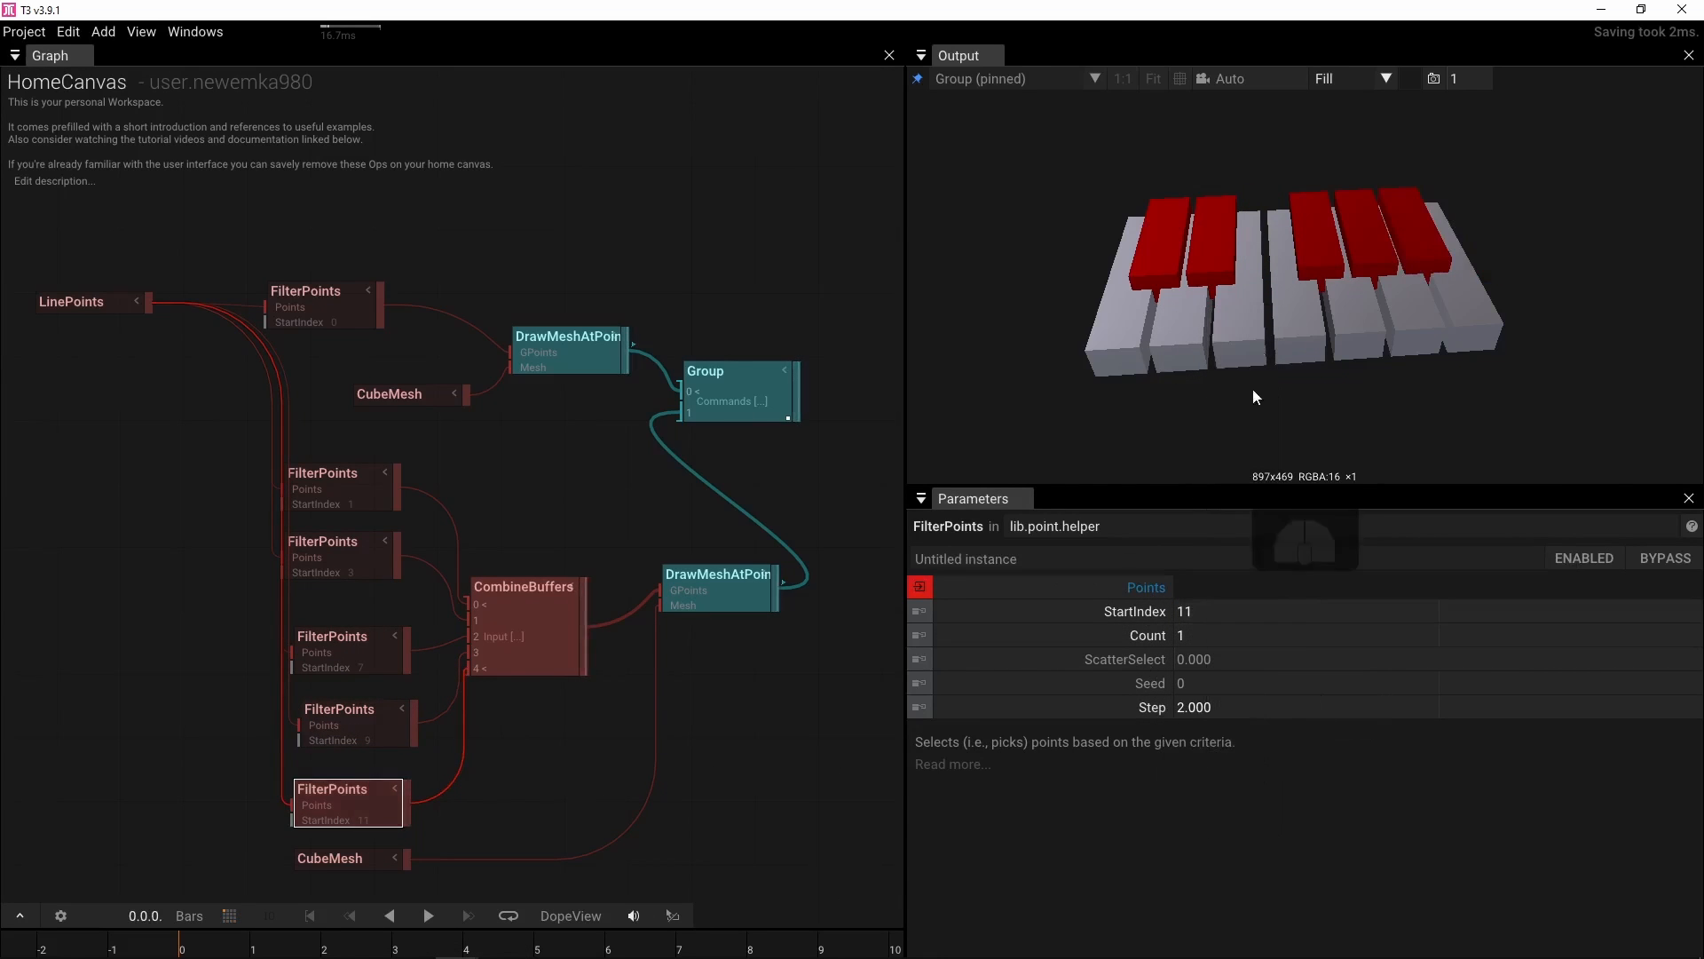
# Rearrange the Group, DrawMeshAtPoints and LinePoints nodes to tidy the graph layout
pyautogui.moveTo(1285, 338)
pyautogui.mouseDown()
pyautogui.moveTo(1252, 309)
pyautogui.moveTo(1291, 315)
pyautogui.mouseUp()
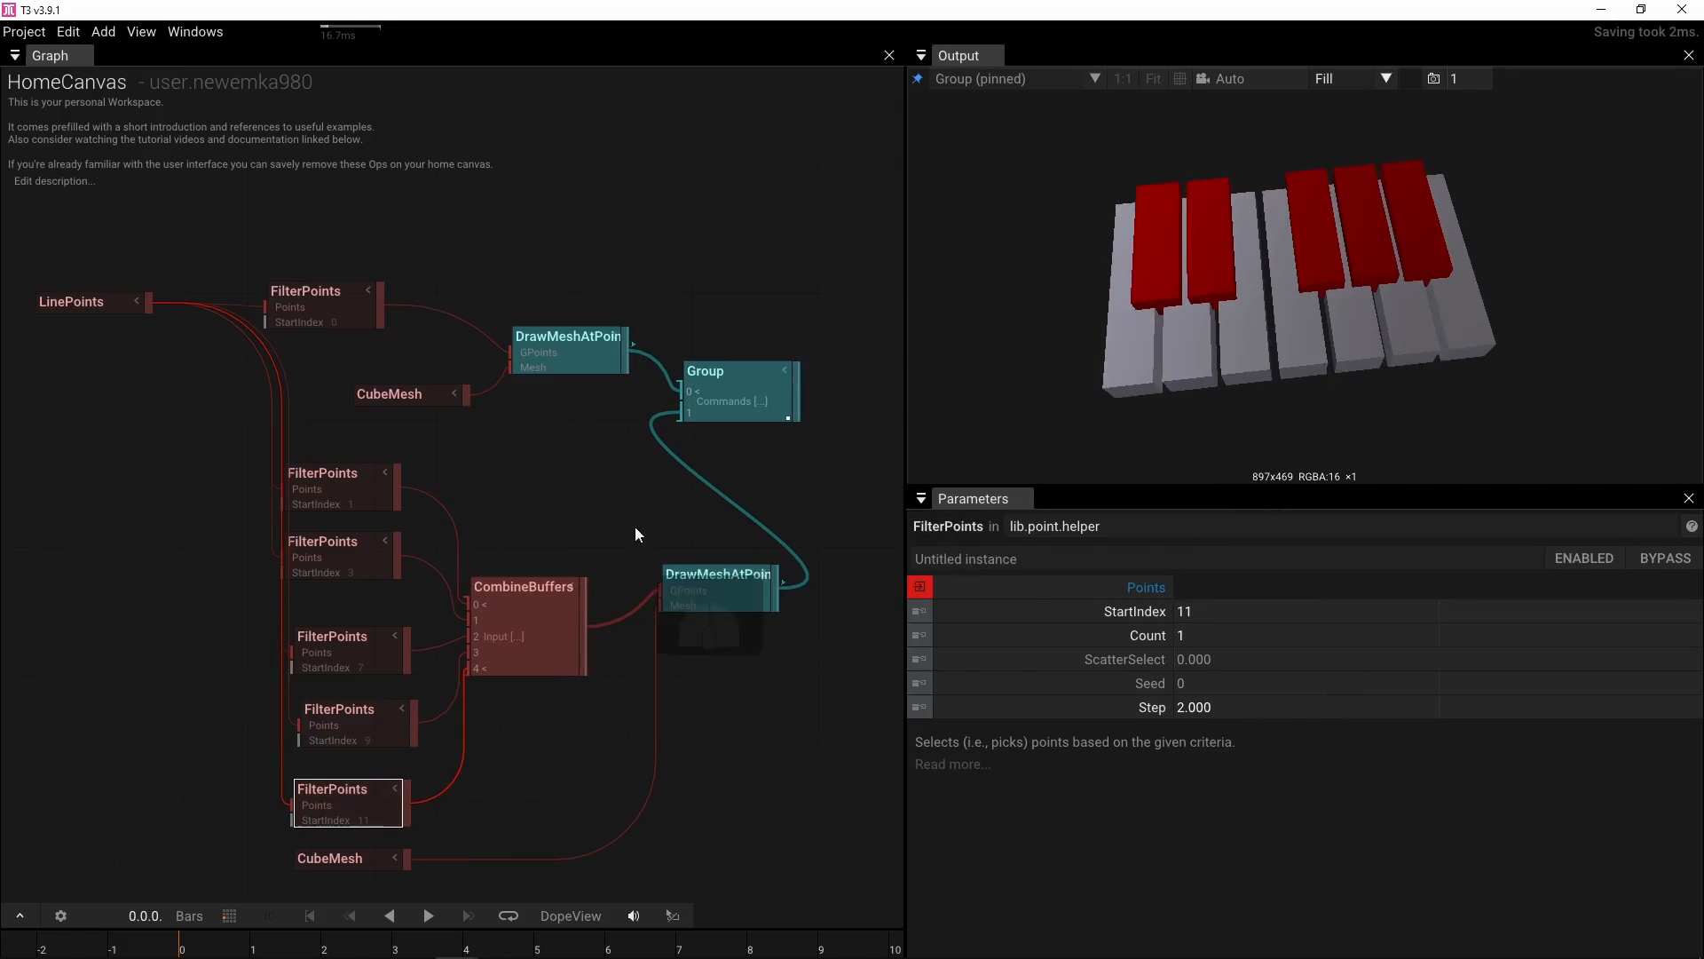
pyautogui.moveTo(681, 487); pyautogui.dragTo(414, 481)
pyautogui.moveTo(620, 385); pyautogui.dragTo(809, 386)
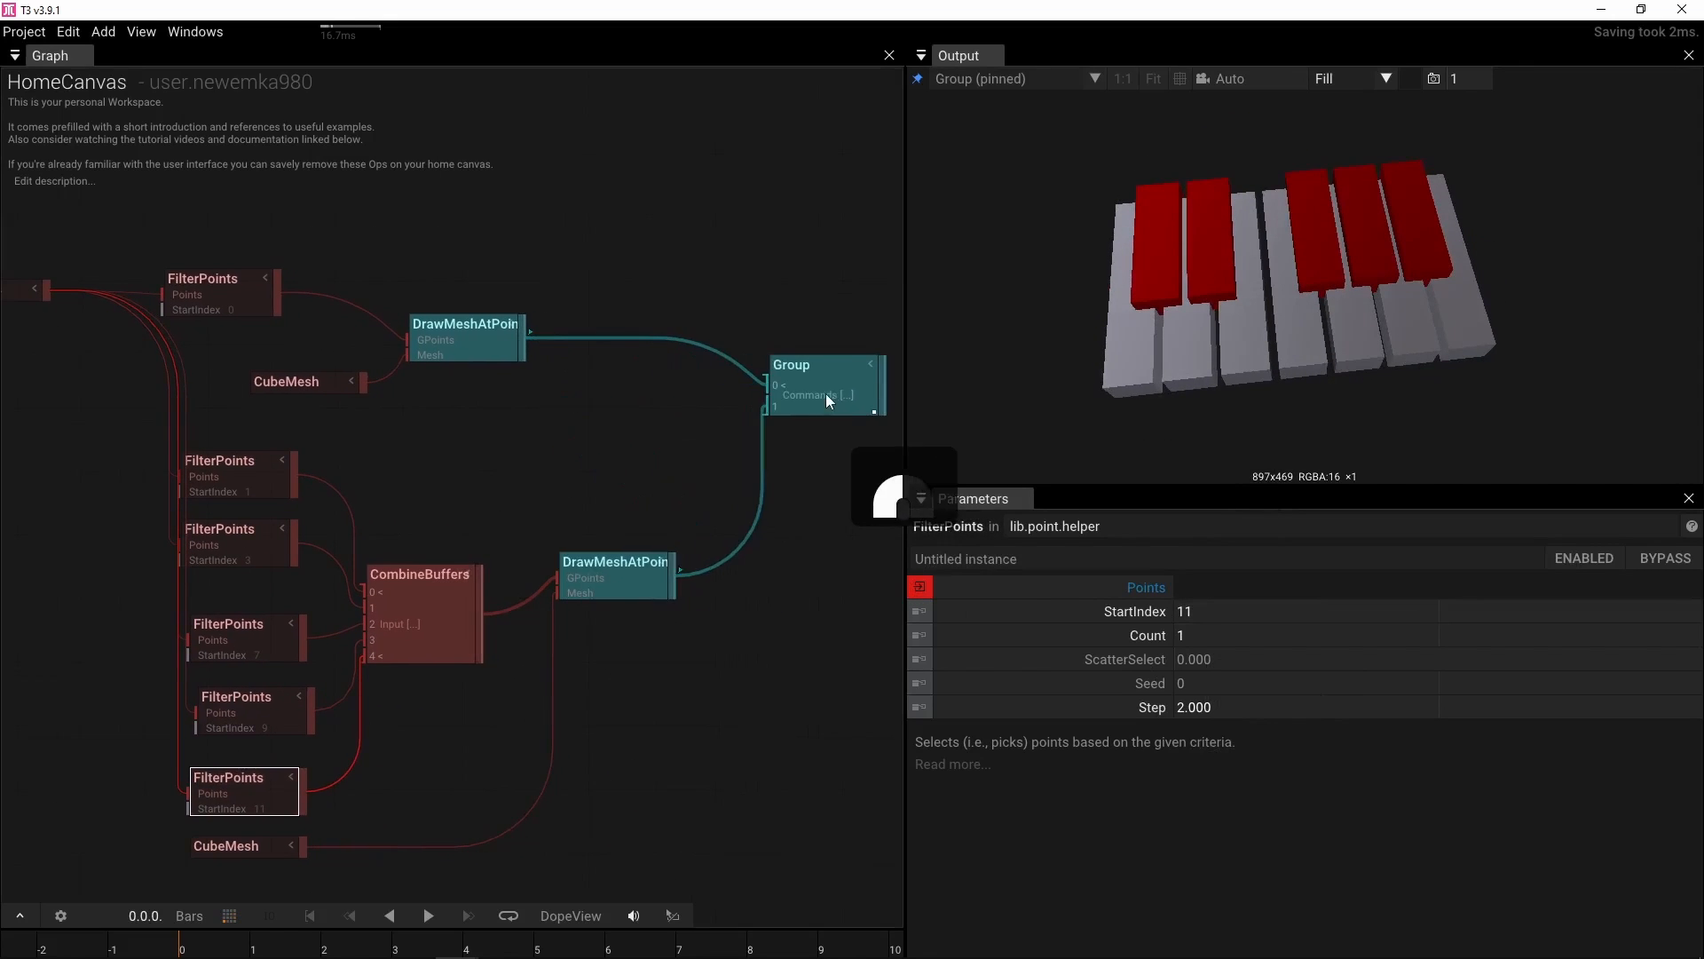
pyautogui.moveTo(620, 578); pyautogui.dragTo(631, 519)
pyautogui.moveTo(479, 471); pyautogui.dragTo(786, 393)
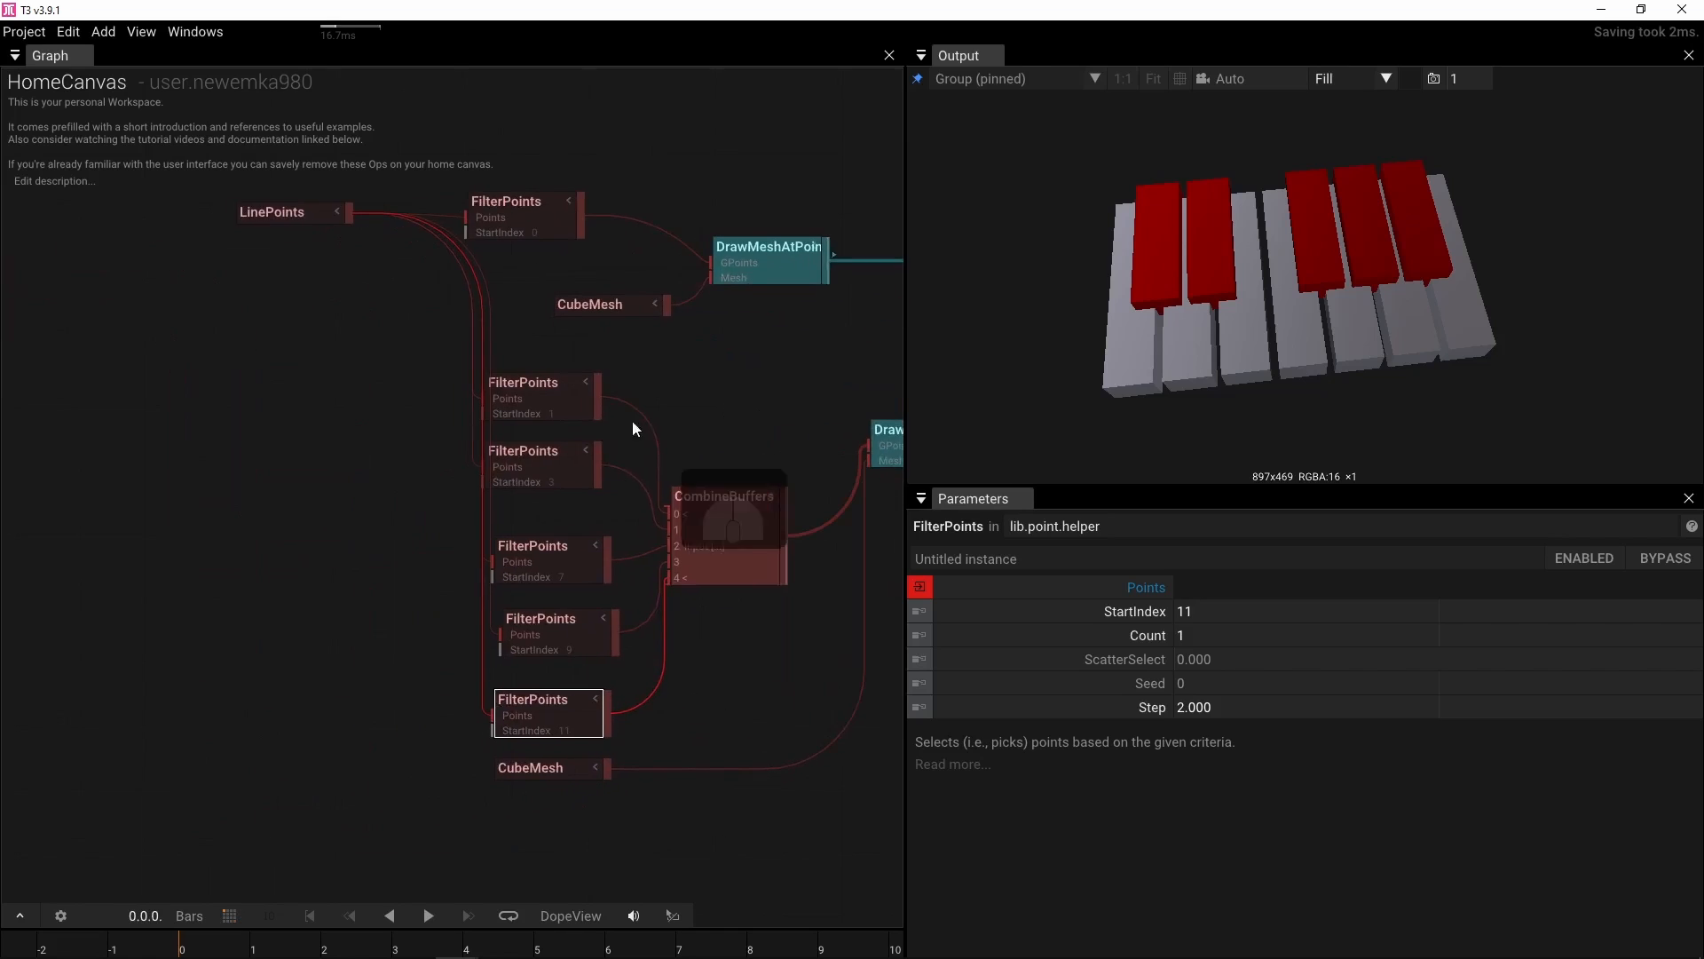
pyautogui.moveTo(285, 212); pyautogui.dragTo(197, 306)
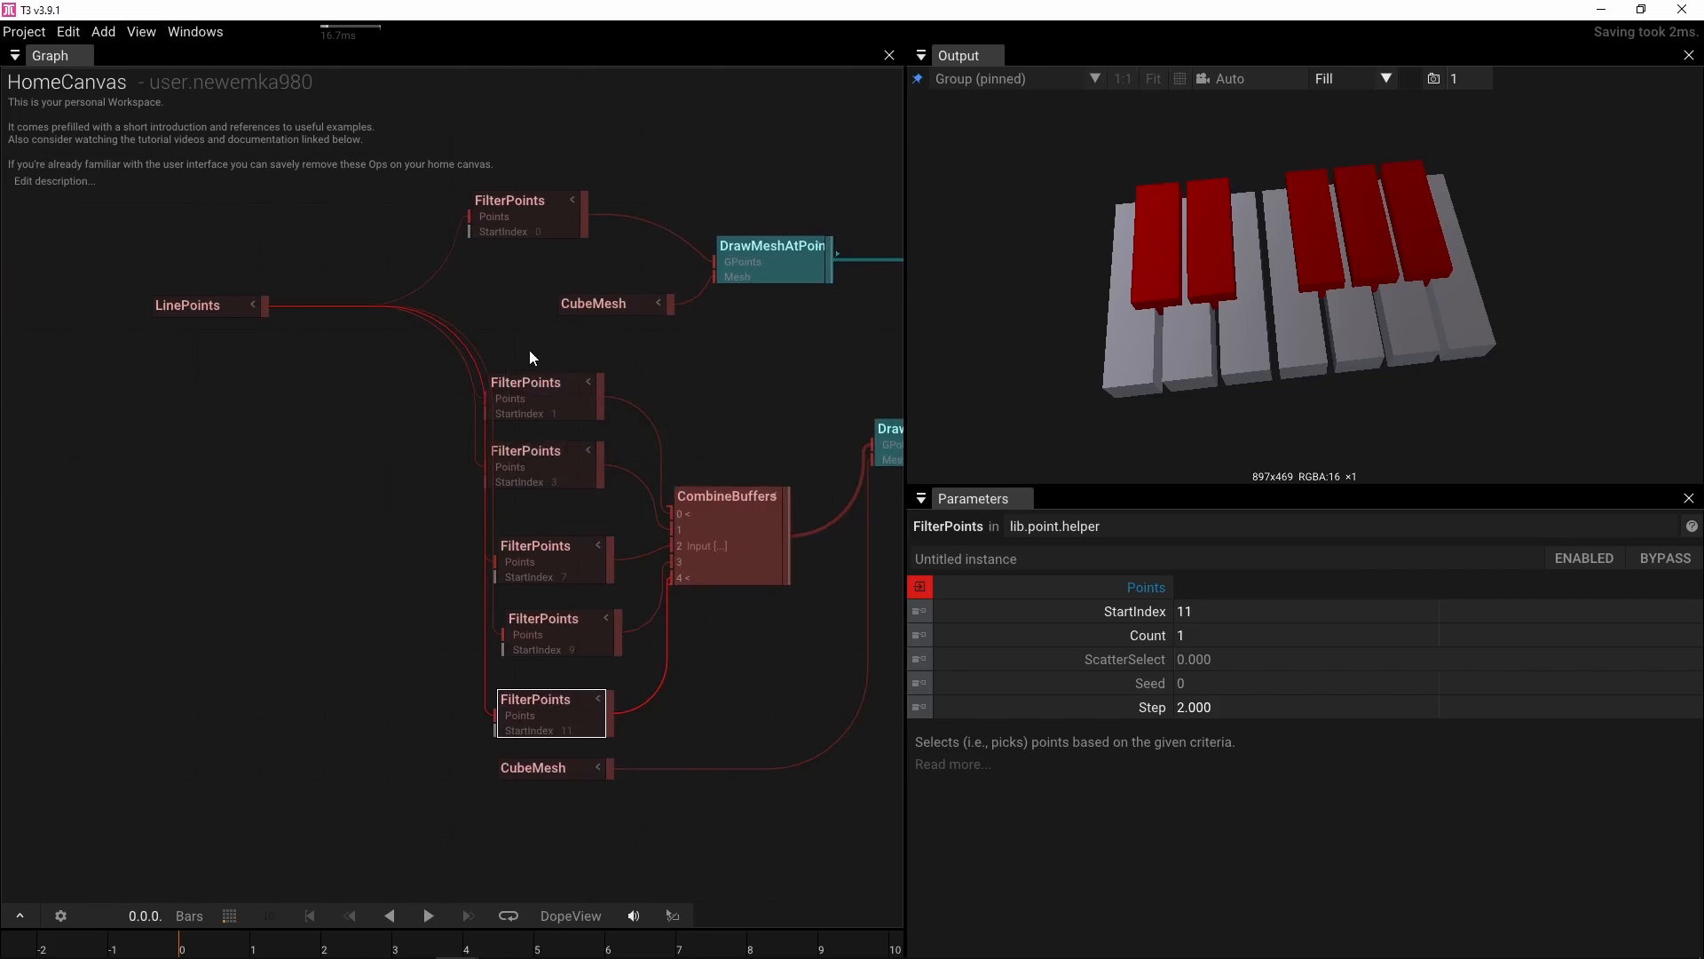
pyautogui.moveTo(222, 389); pyautogui.dragTo(435, 369)
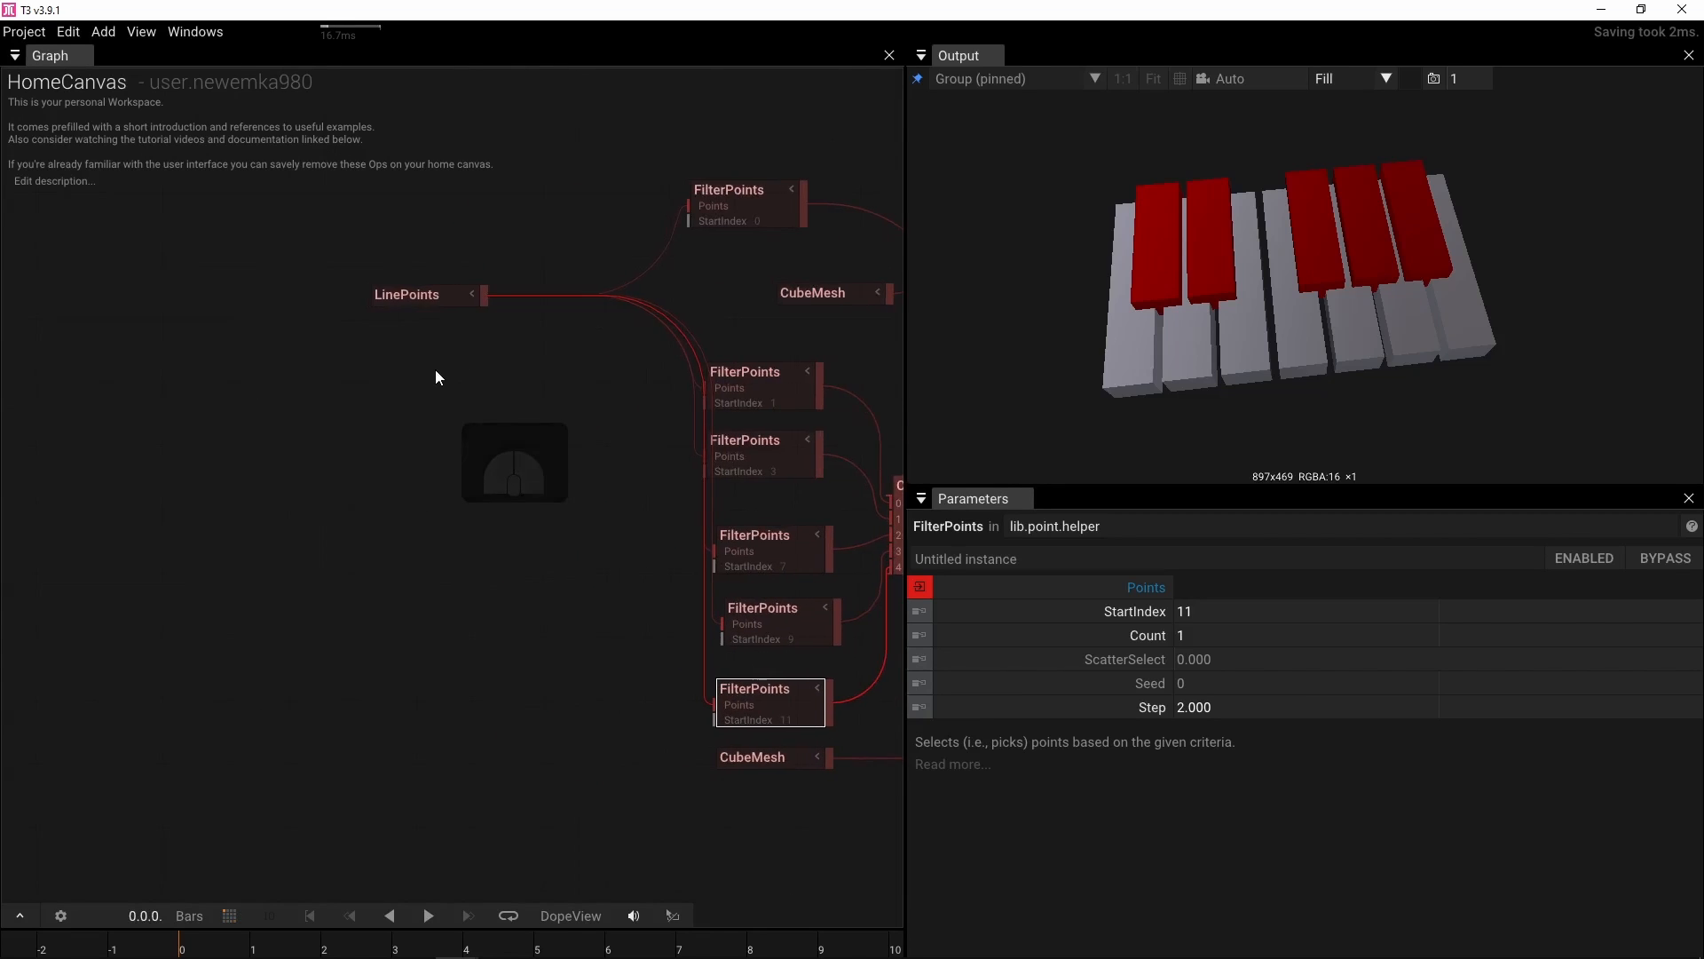
# Extract the LinePoints Count parameter into its own connected value node
pyautogui.click(393, 302)
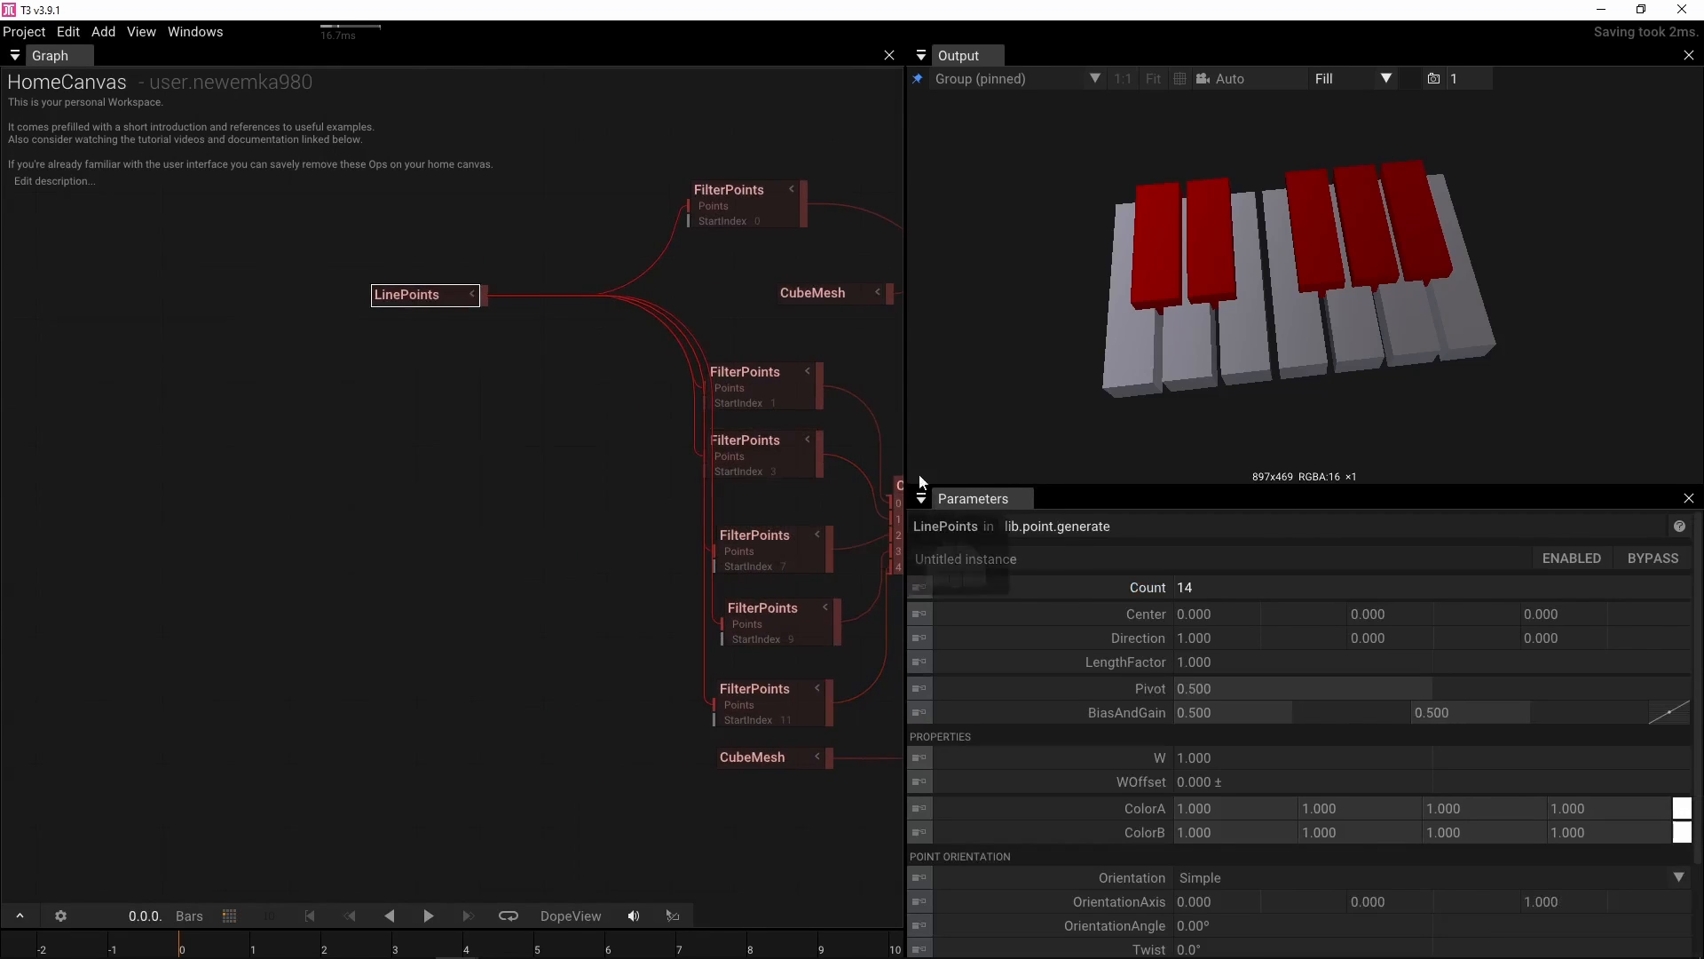
pyautogui.press('ctrl')
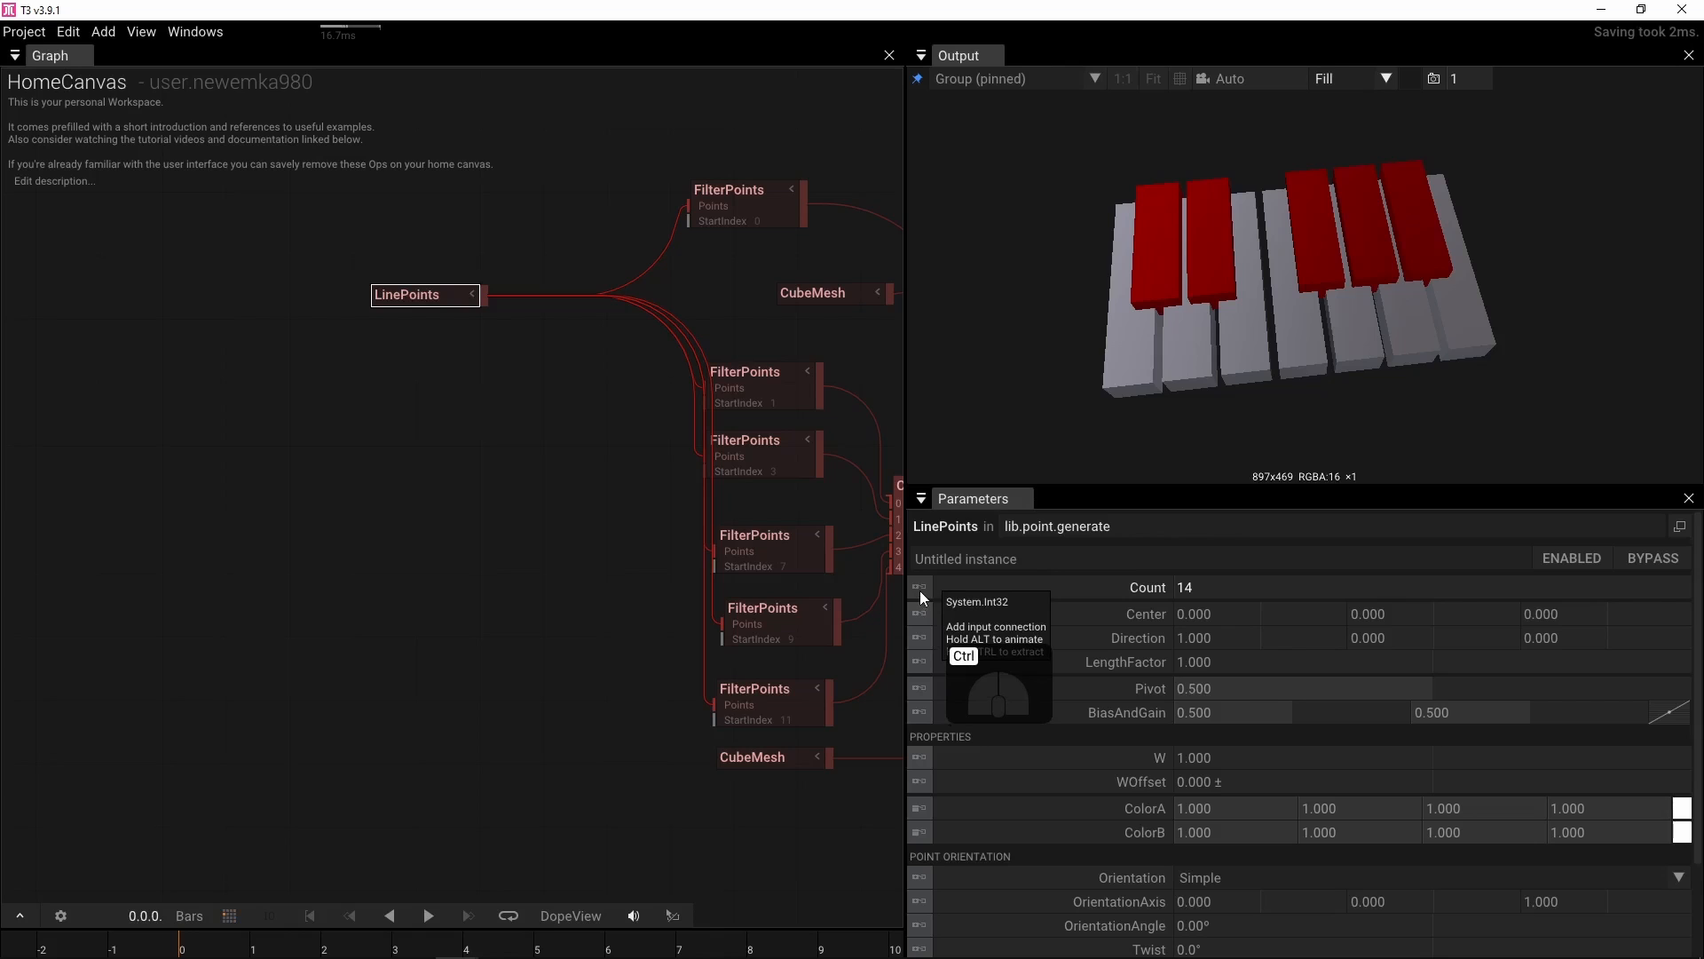
pyautogui.keyDown('ctrl'); pyautogui.click(919, 589); pyautogui.keyUp('ctrl')
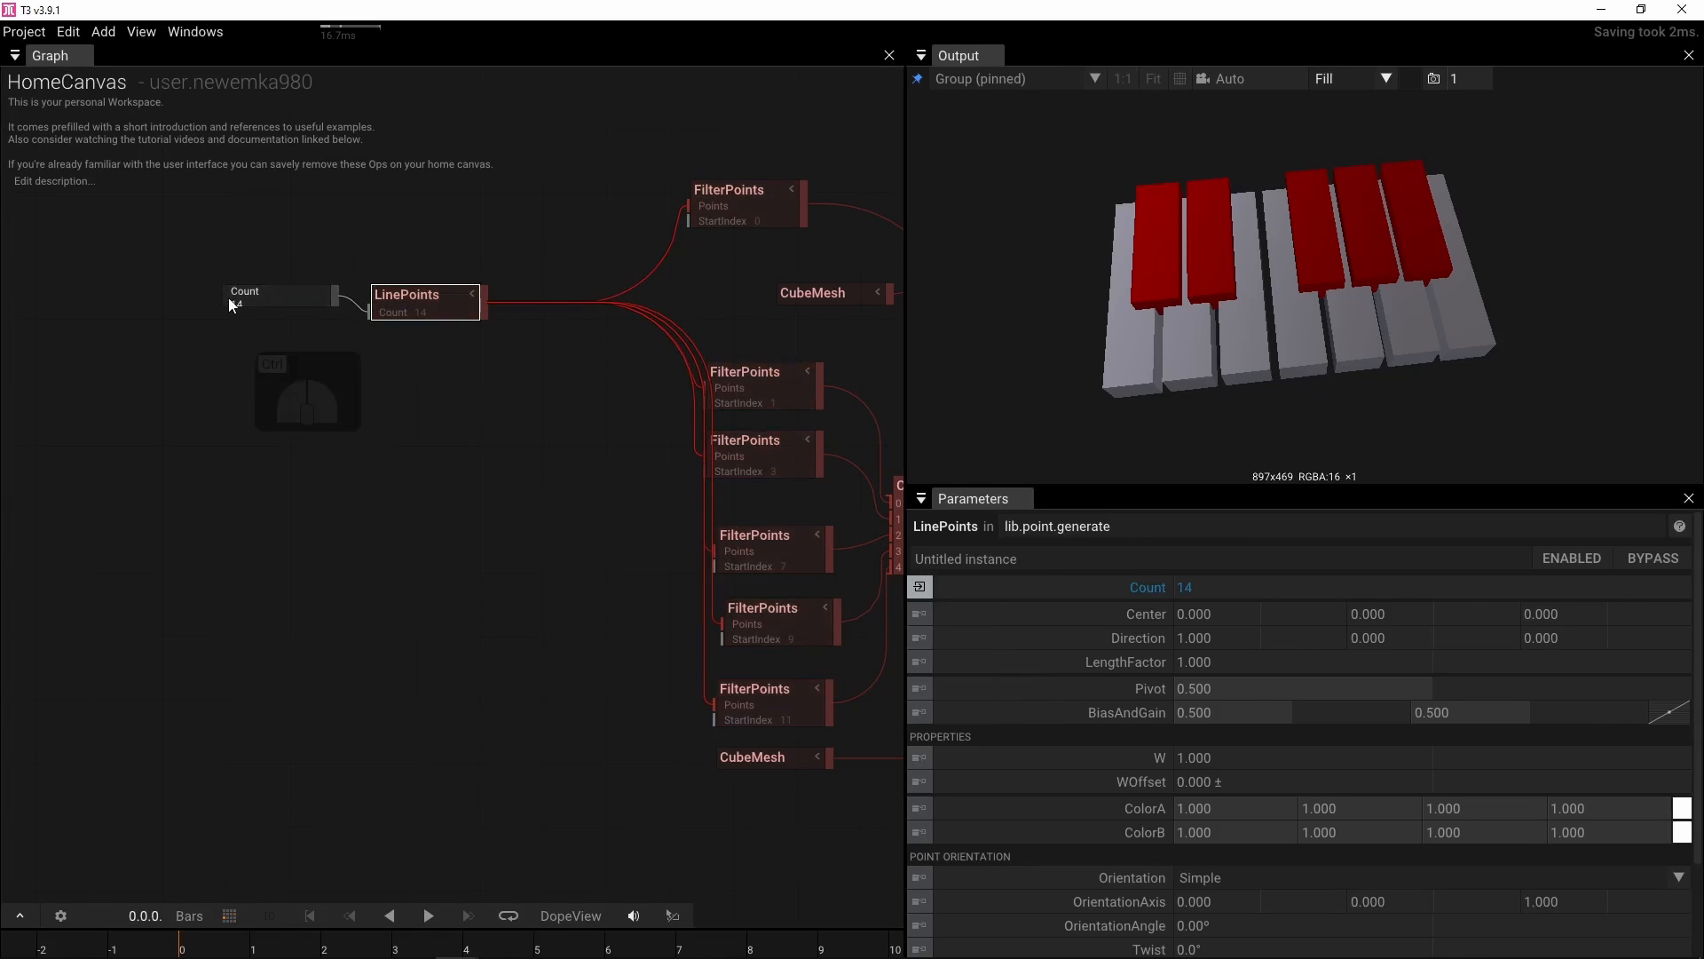
pyautogui.scroll(1, 229, 300)
pyautogui.moveTo(306, 299); pyautogui.dragTo(281, 350)
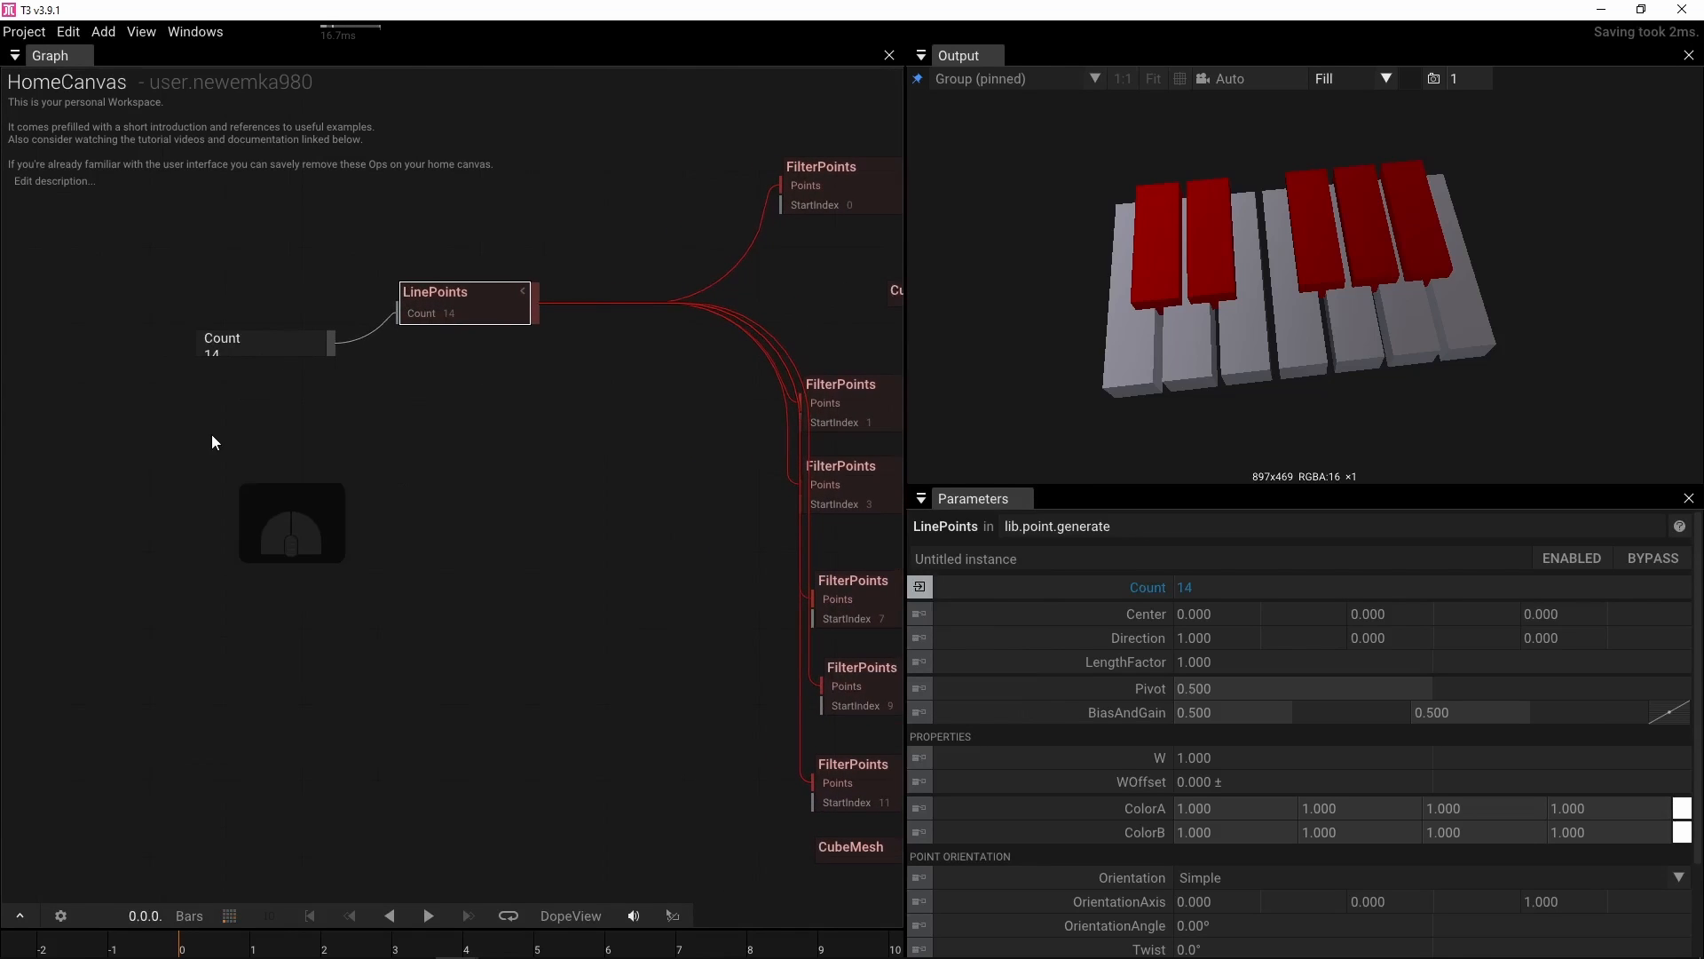
pyautogui.moveTo(522, 435); pyautogui.dragTo(338, 437)
pyautogui.scroll(-2, 282, 427)
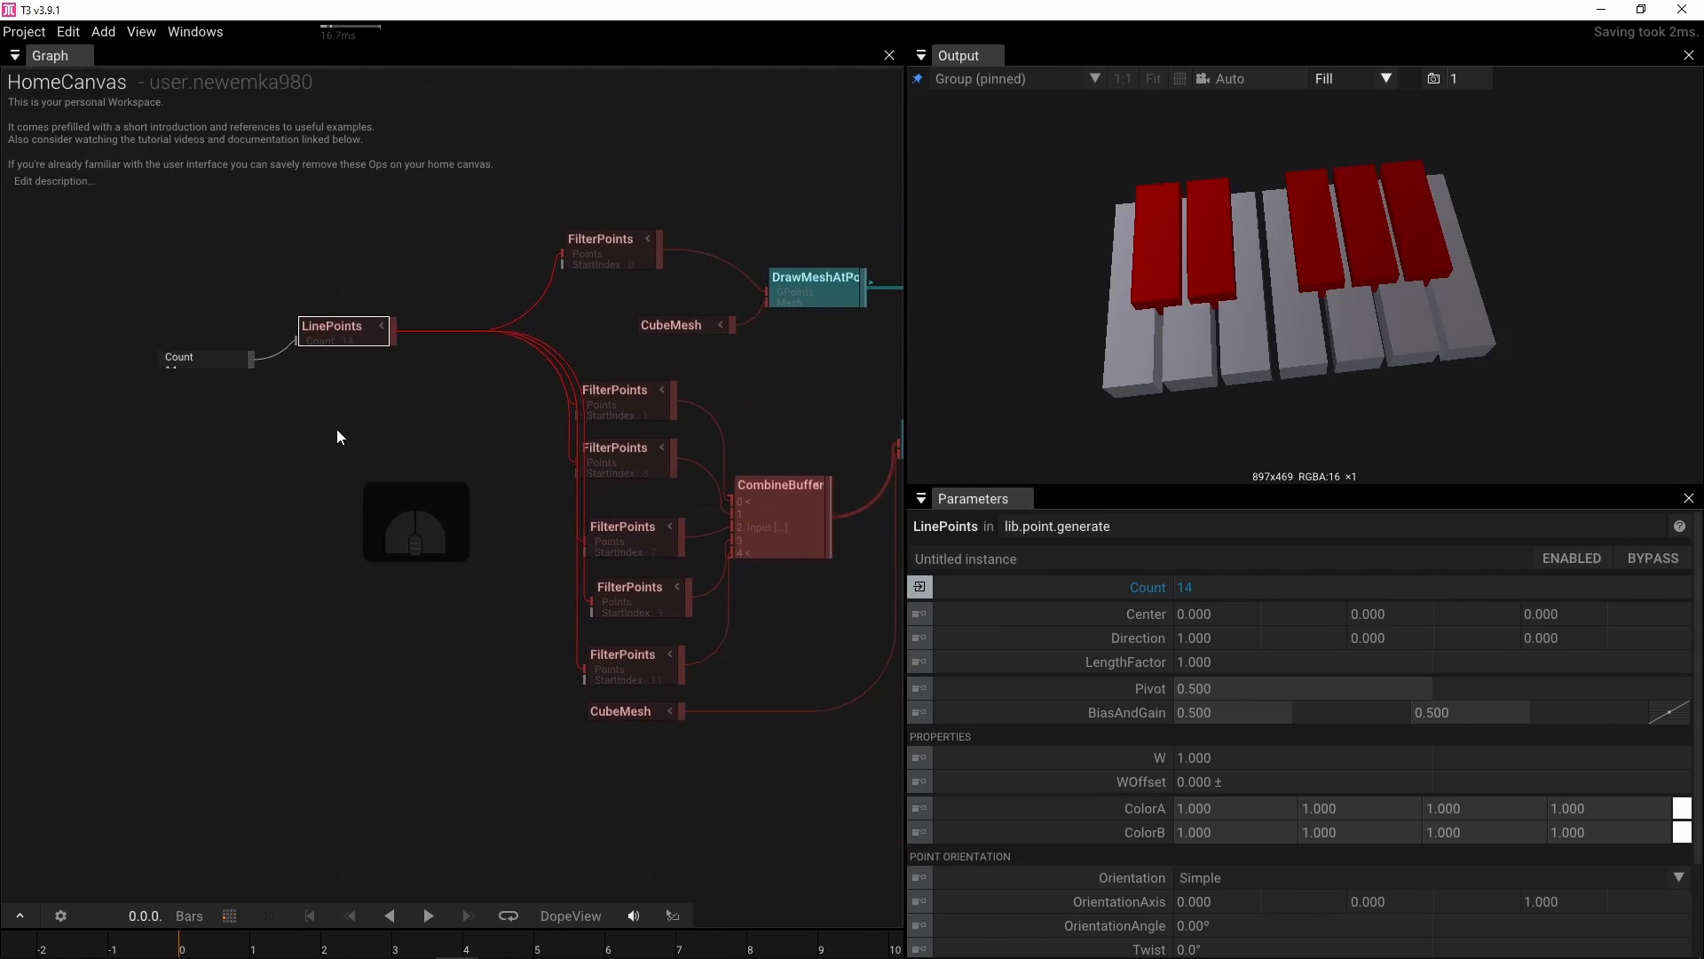
# Inspect the parameters of the first FilterPoints and the LinePoints operator
pyautogui.click(603, 246)
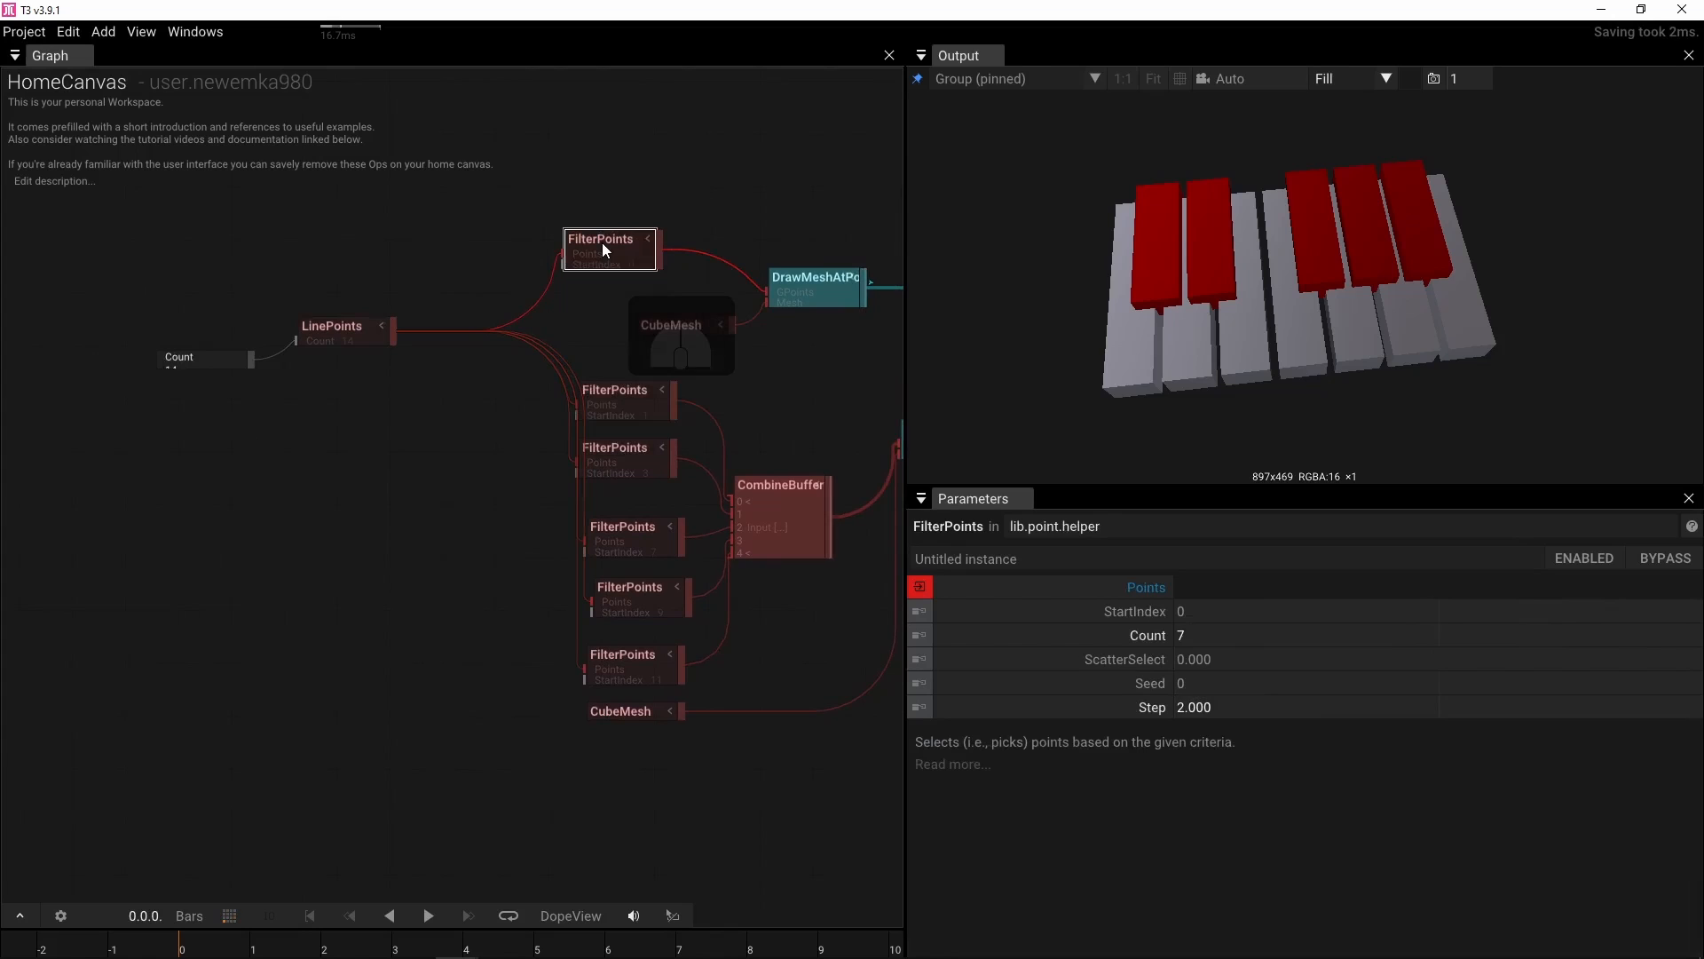
pyautogui.click(313, 331)
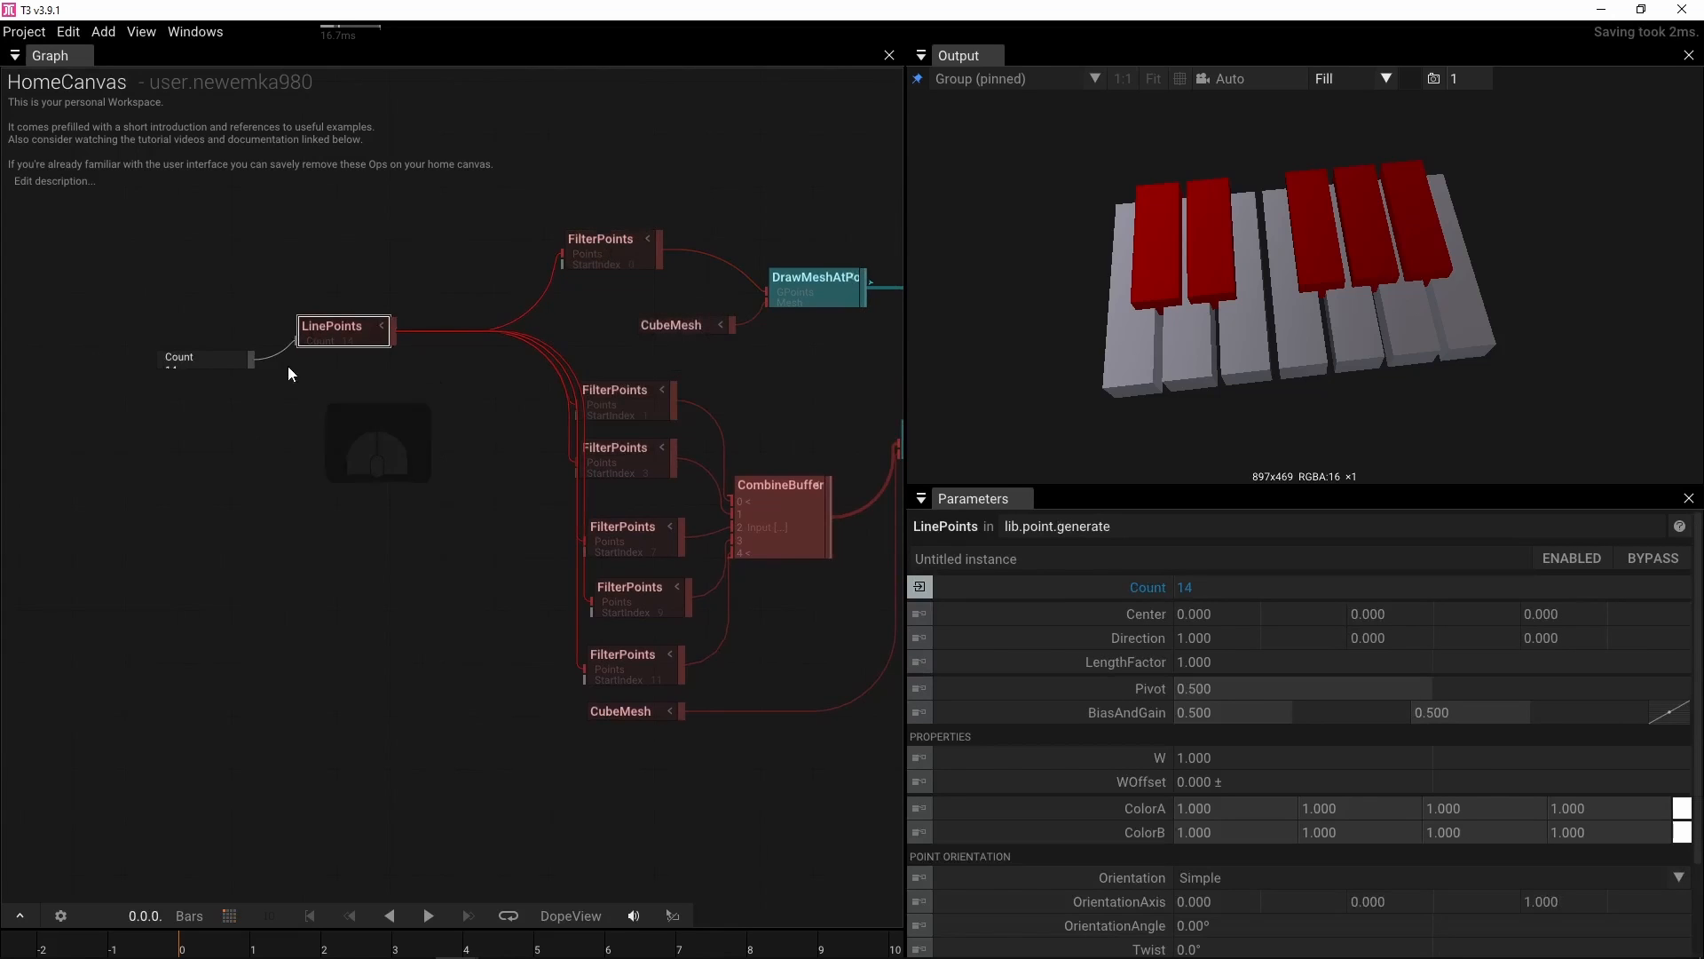
pyautogui.moveTo(266, 407); pyautogui.dragTo(445, 414)
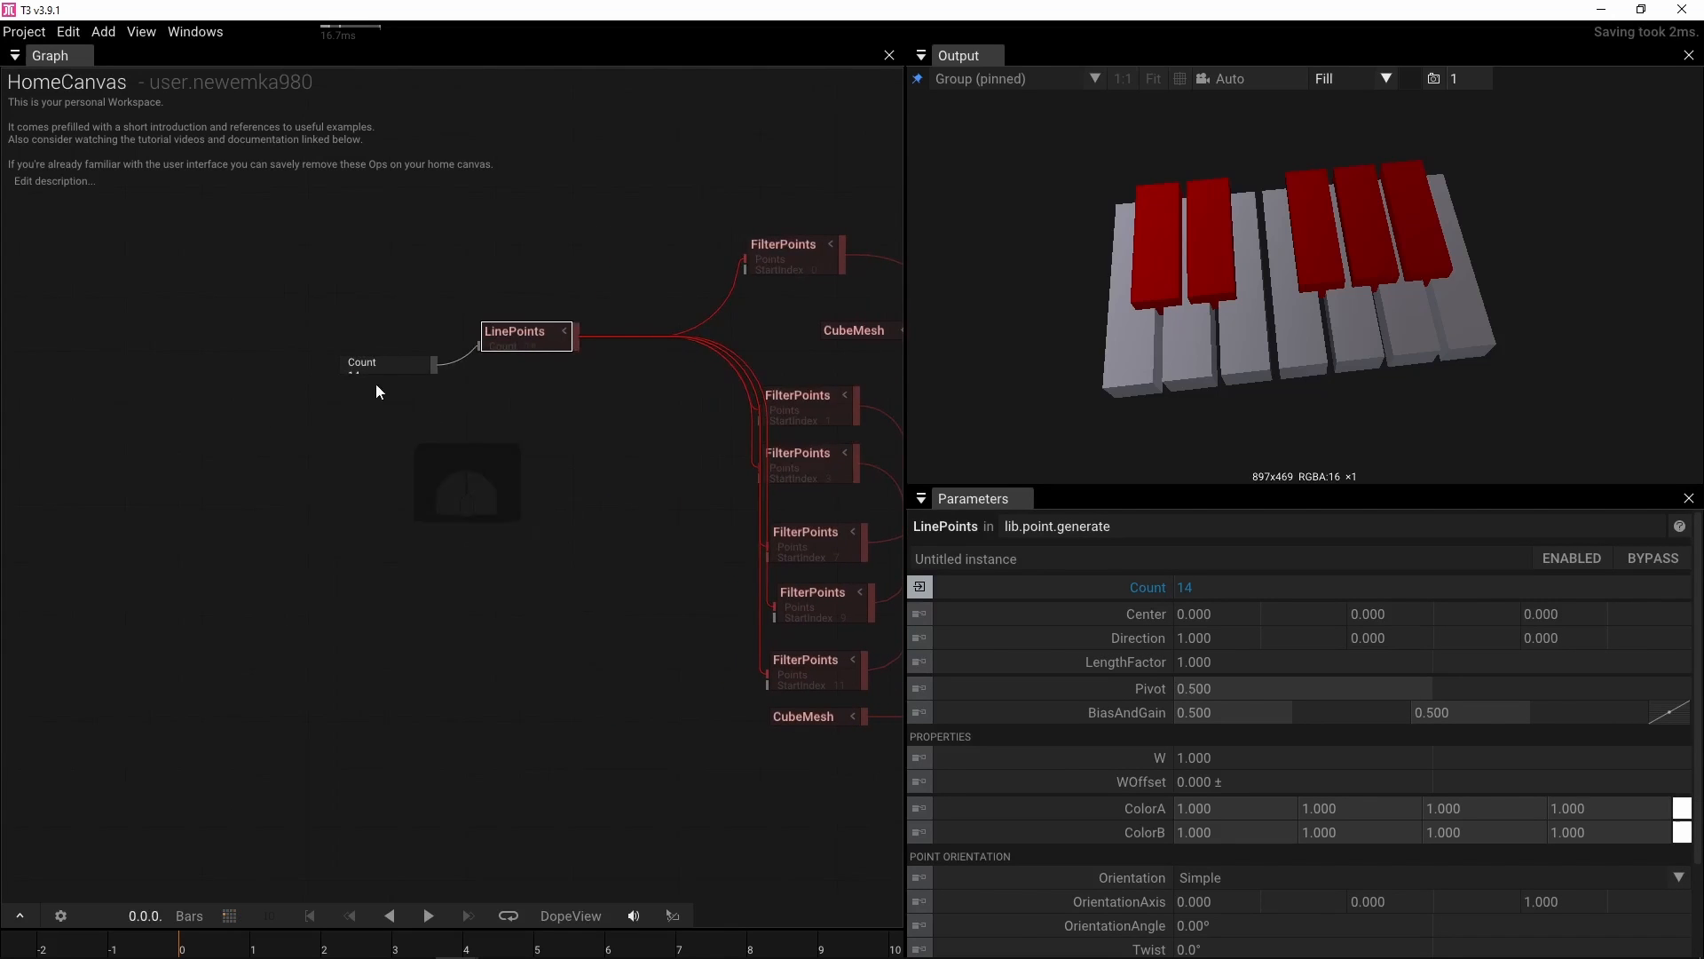
pyautogui.moveTo(376, 366); pyautogui.dragTo(325, 365)
# Add an IntValue operator to the graph and set its Int to 1
pyautogui.click(332, 371)
pyautogui.click(196, 415)
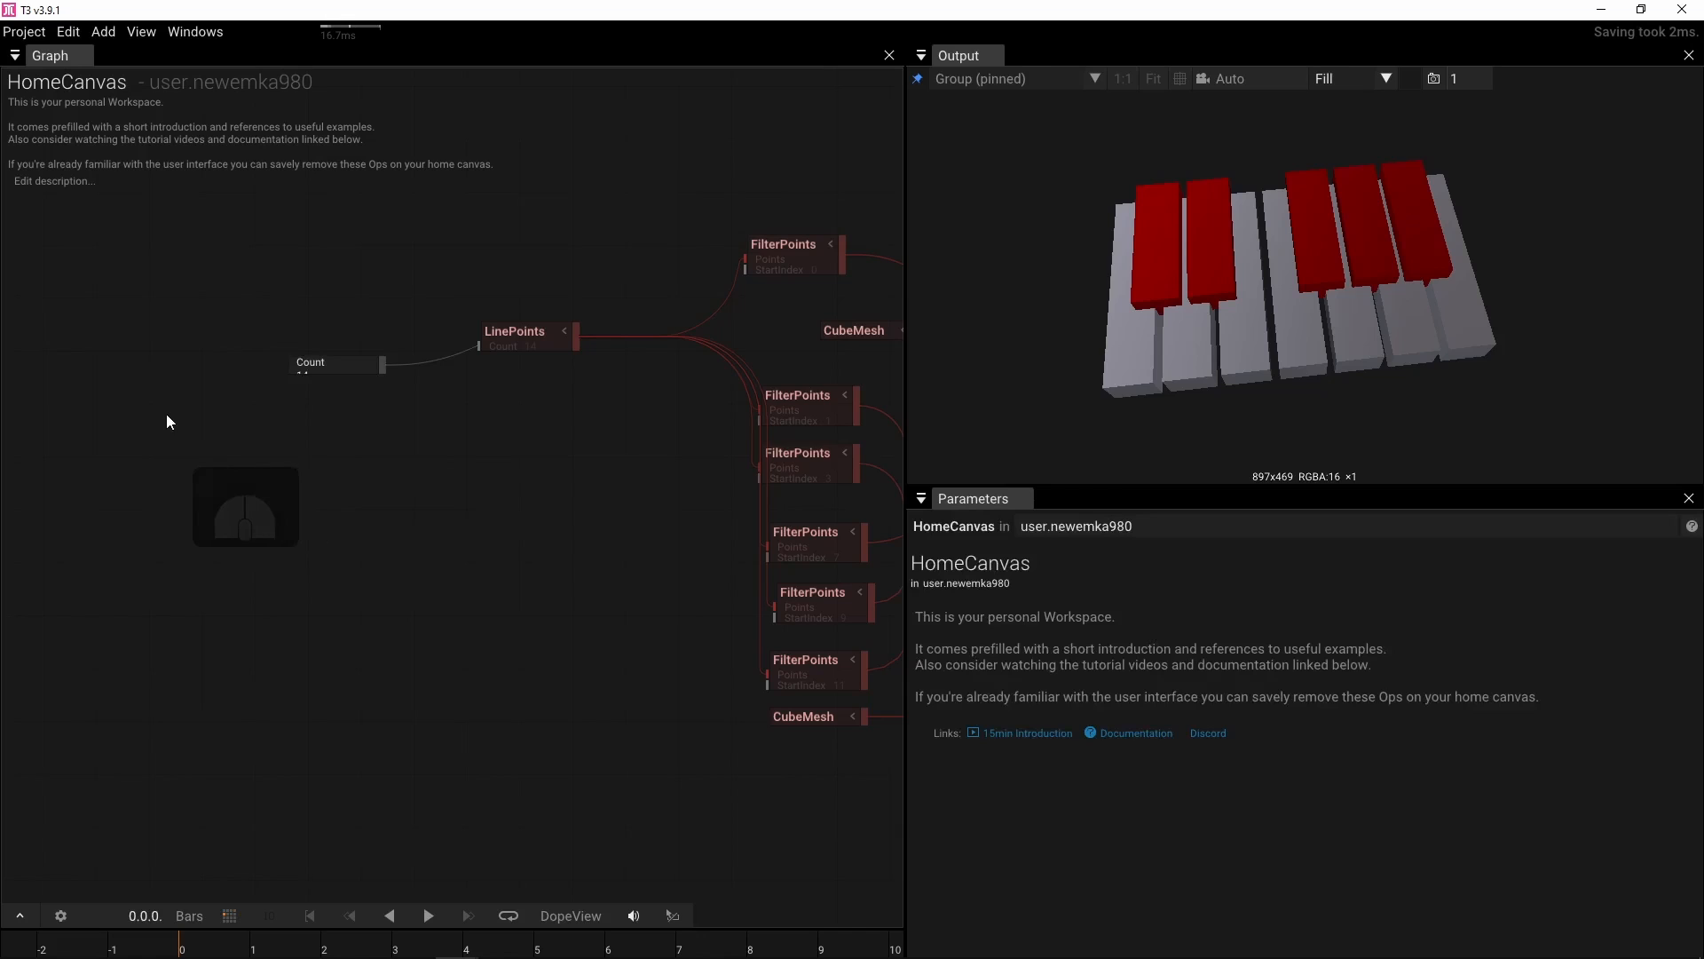
pyautogui.press('Tab')
pyautogui.write('int')
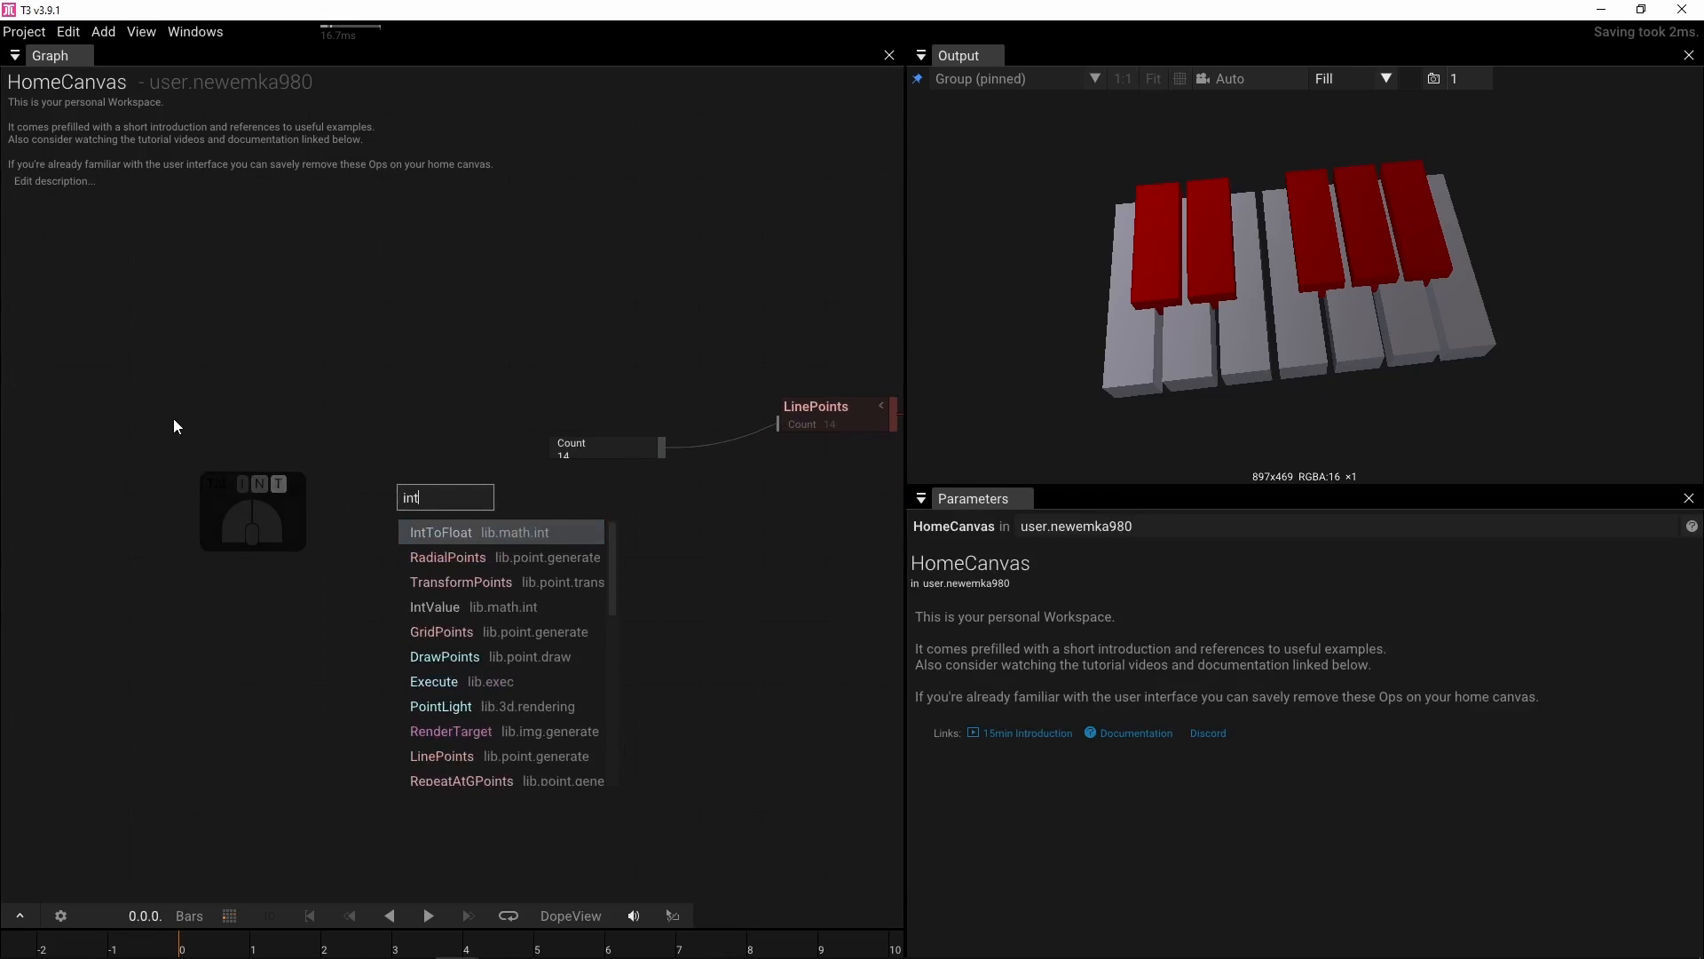
pyautogui.click(429, 609)
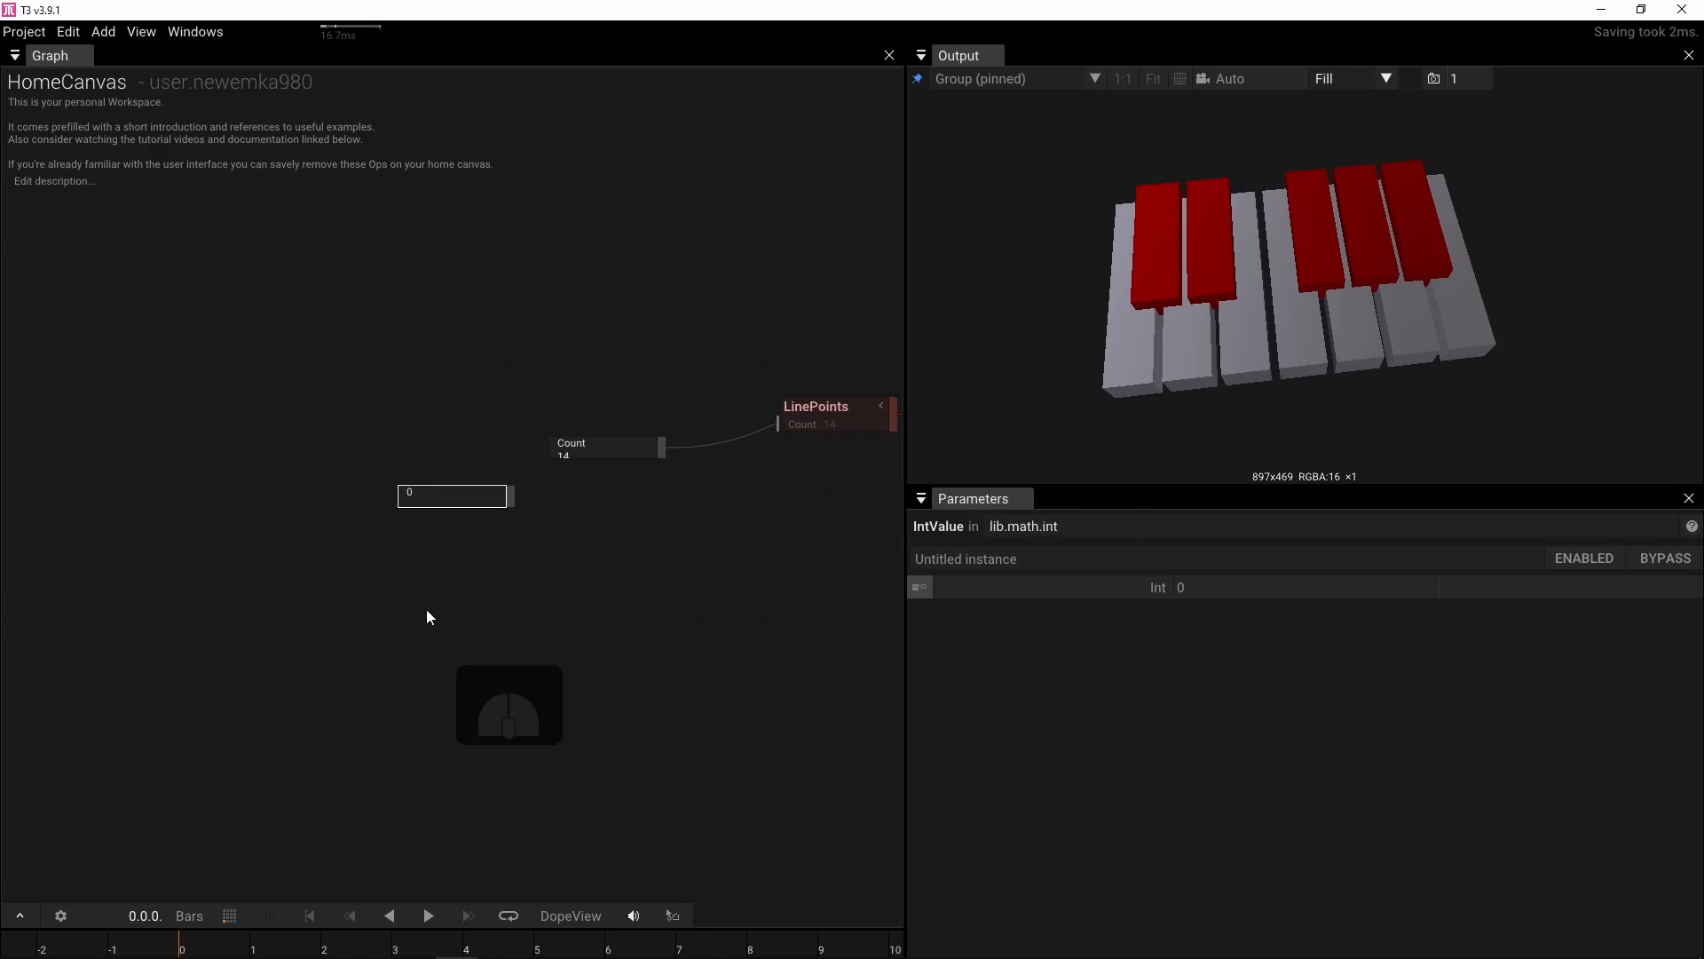
pyautogui.click(1184, 591)
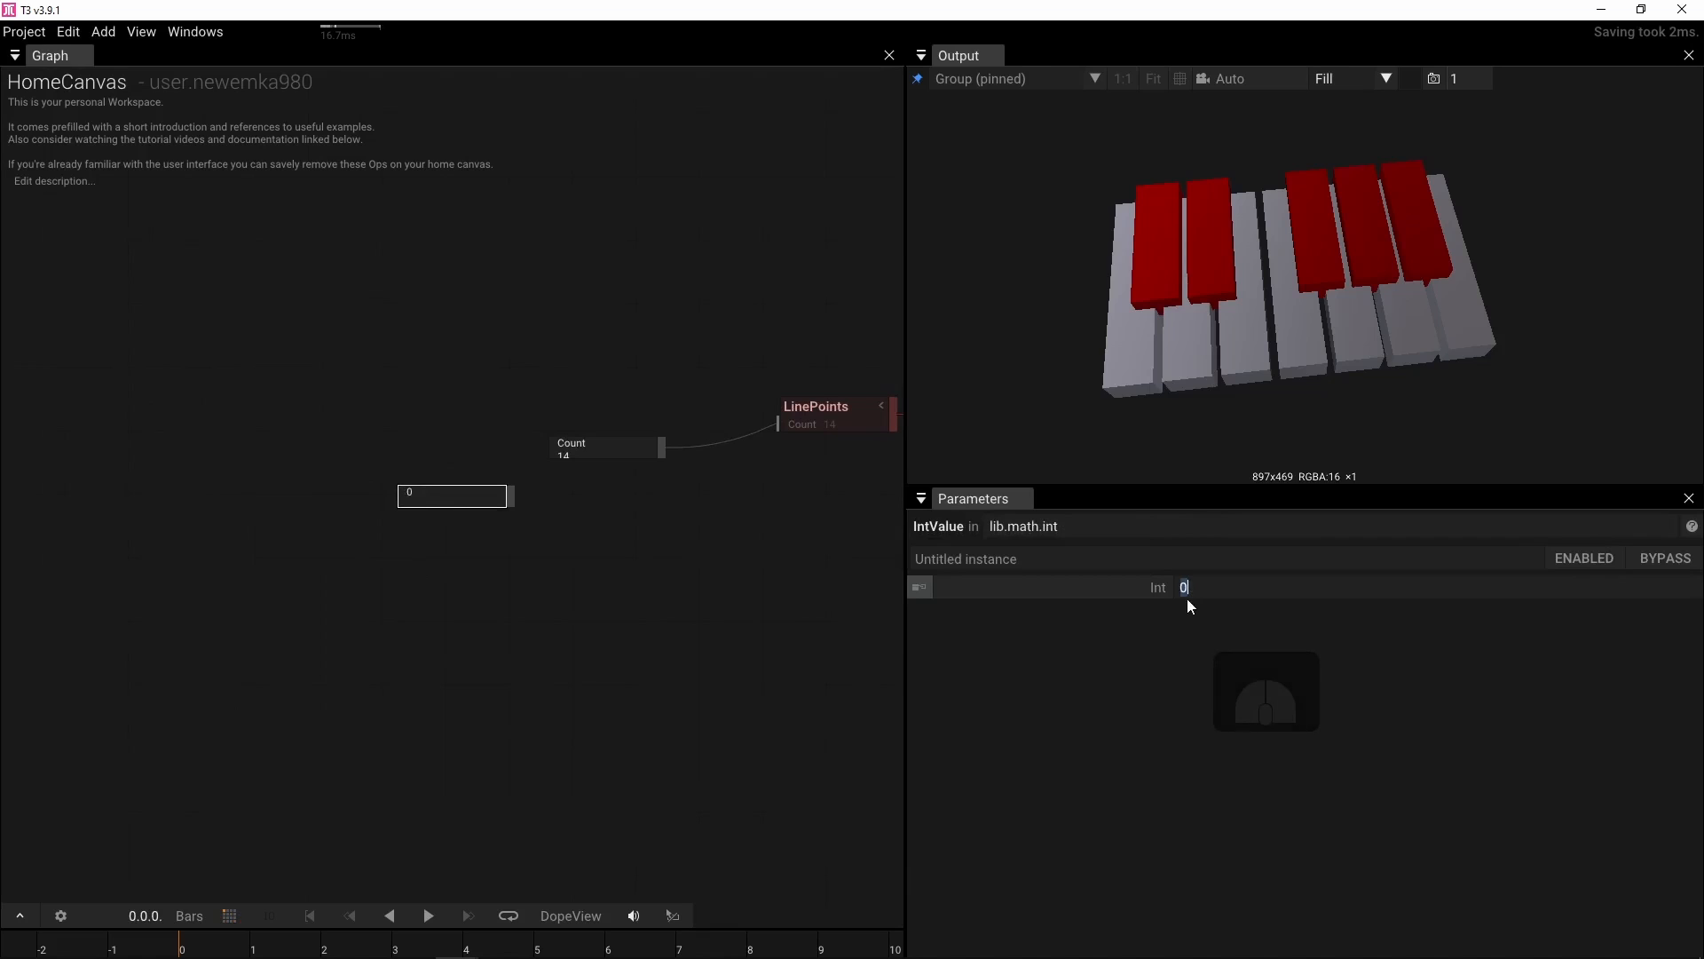
pyautogui.write('1')
pyautogui.press('Return')
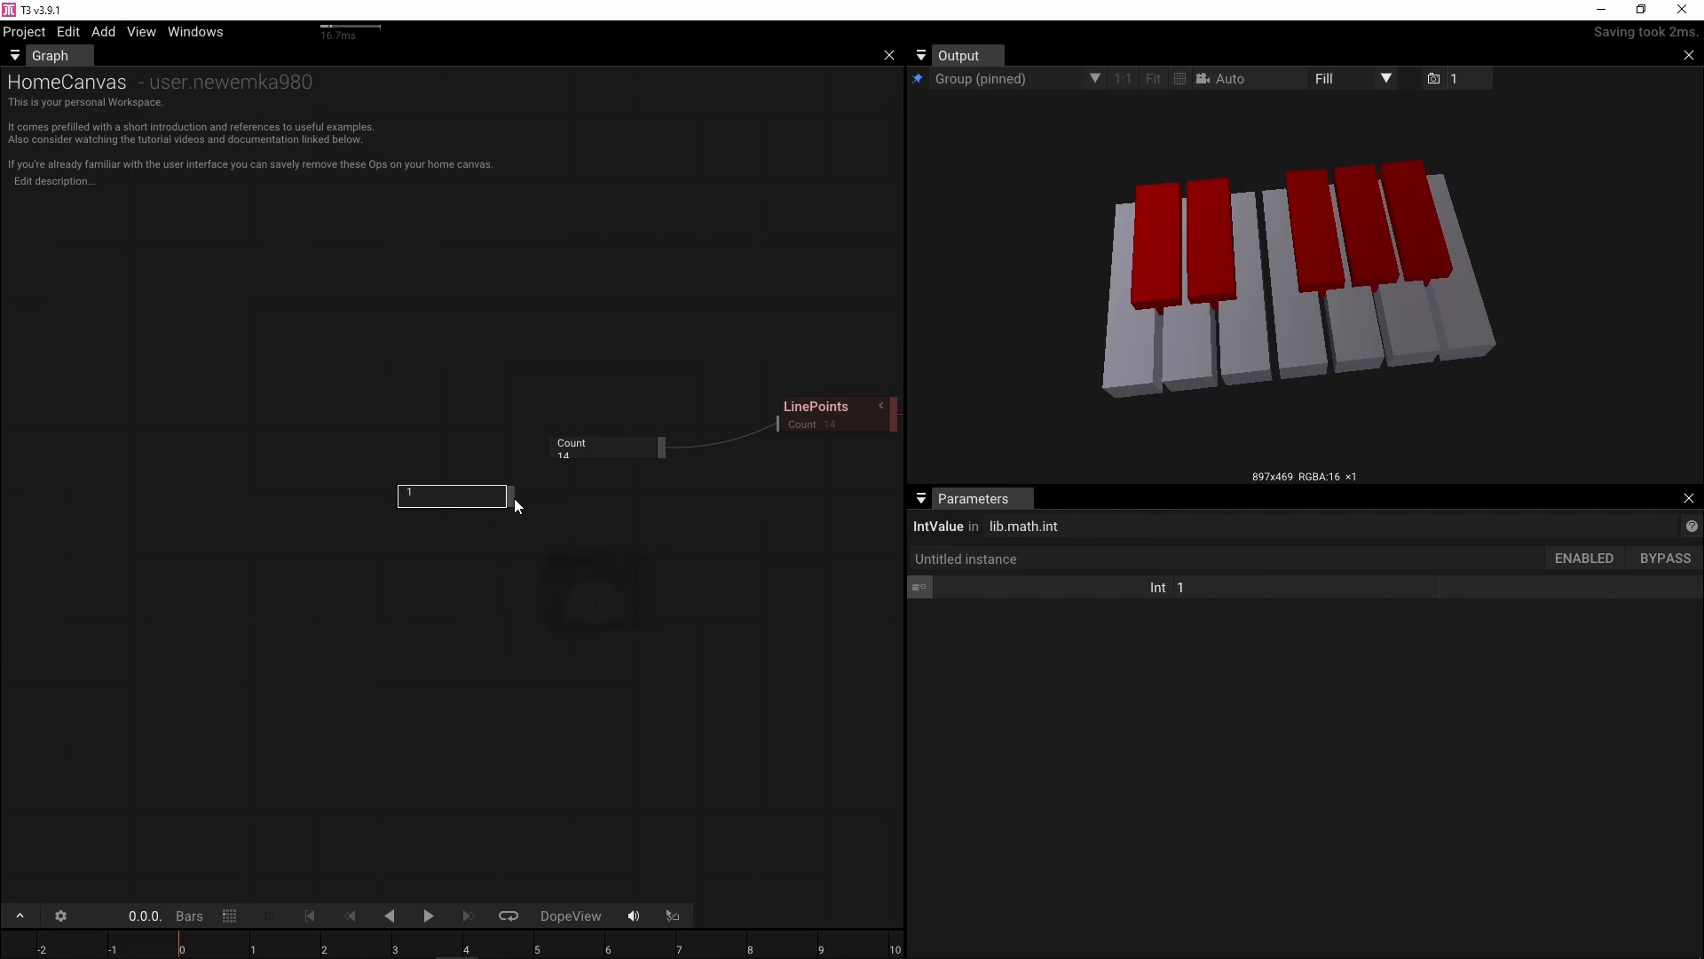
# Add a MultiplyInt operator fed by the IntValue output and set its B to 14
pyautogui.moveTo(513, 498); pyautogui.dragTo(541, 522)
pyautogui.write('mul')
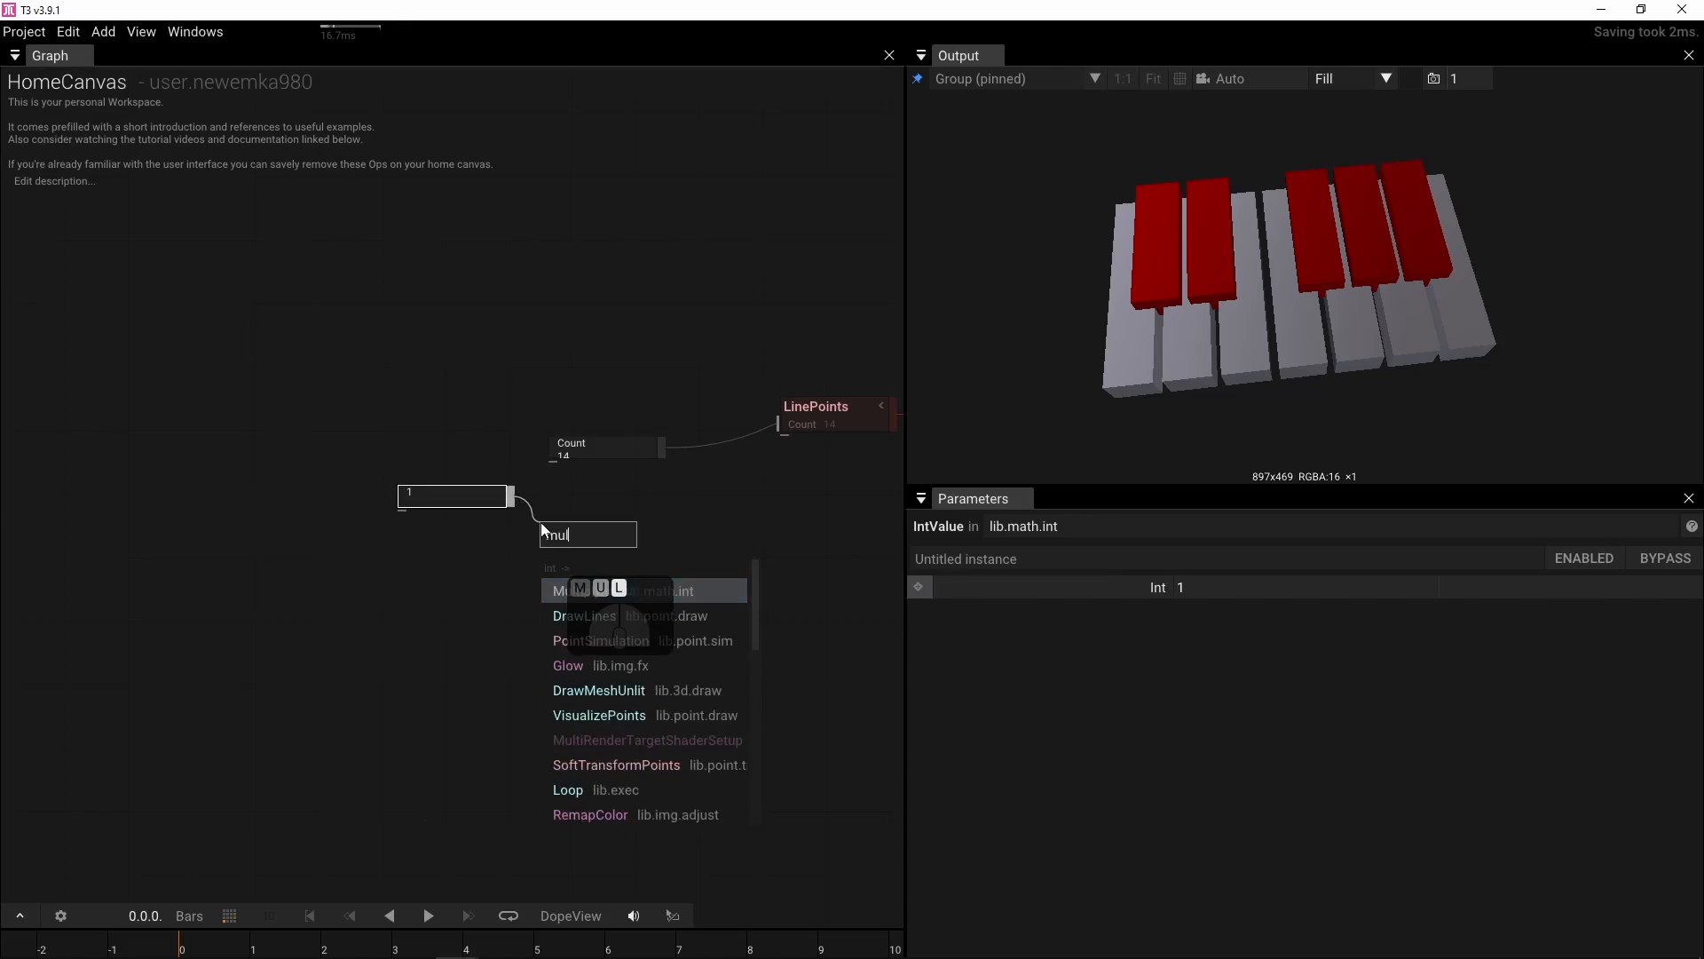
pyautogui.click(579, 588)
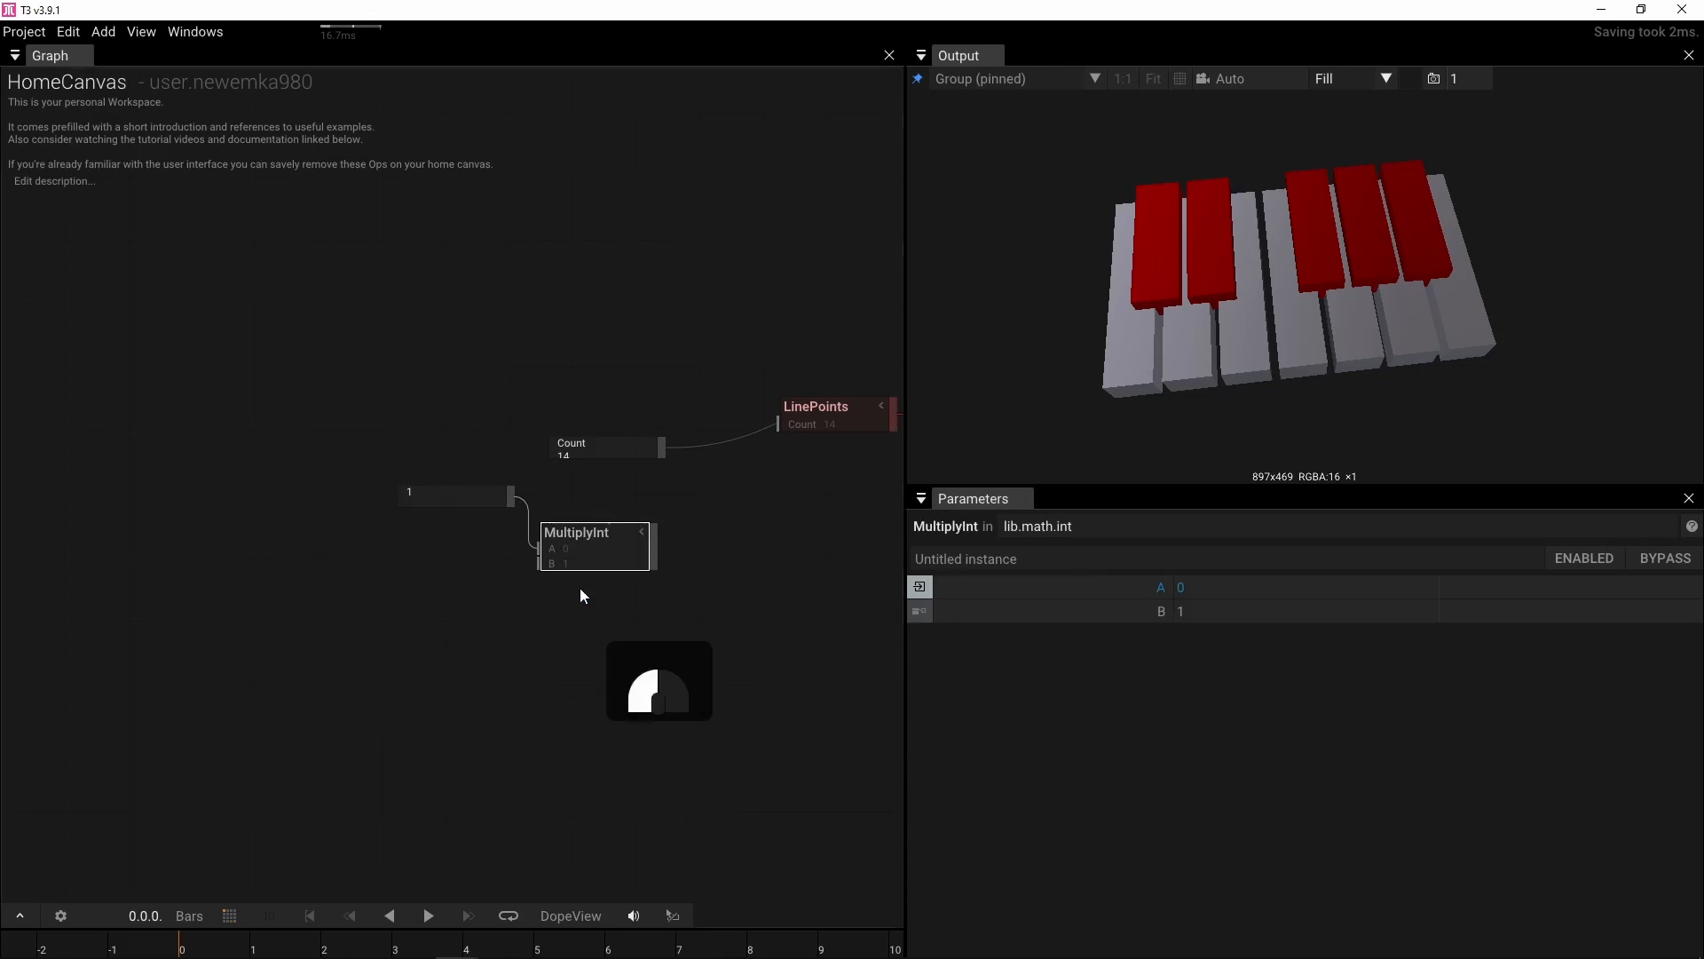
pyautogui.click(1186, 613)
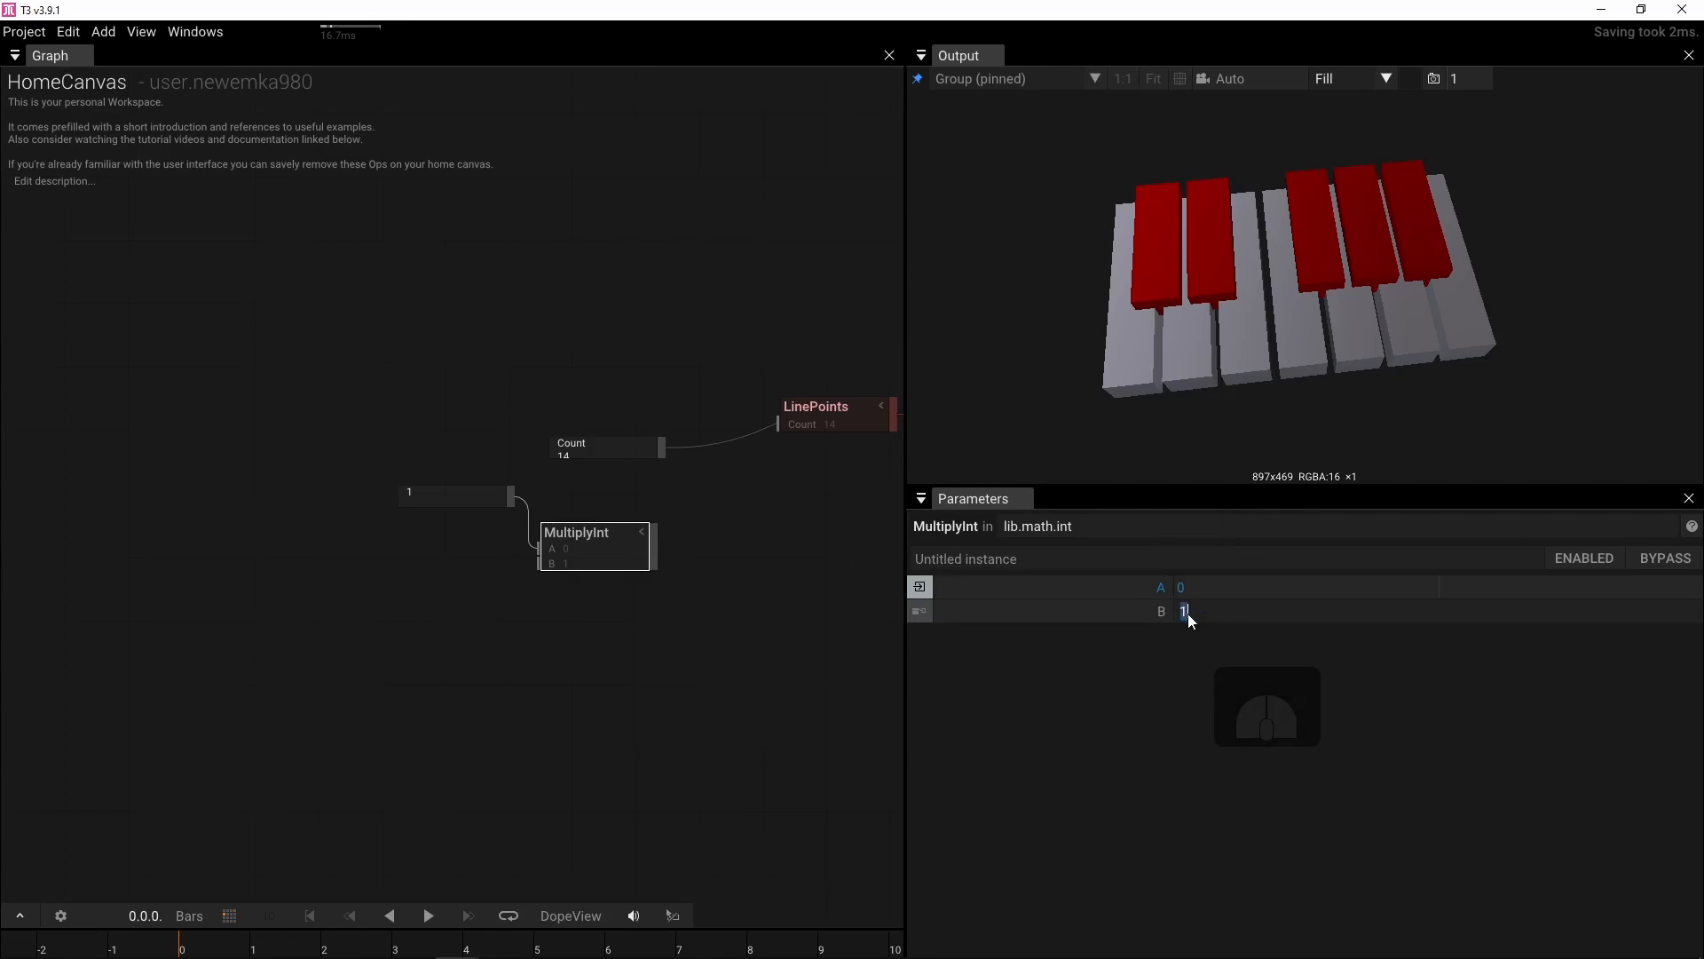
pyautogui.write('14')
pyautogui.press('Return')
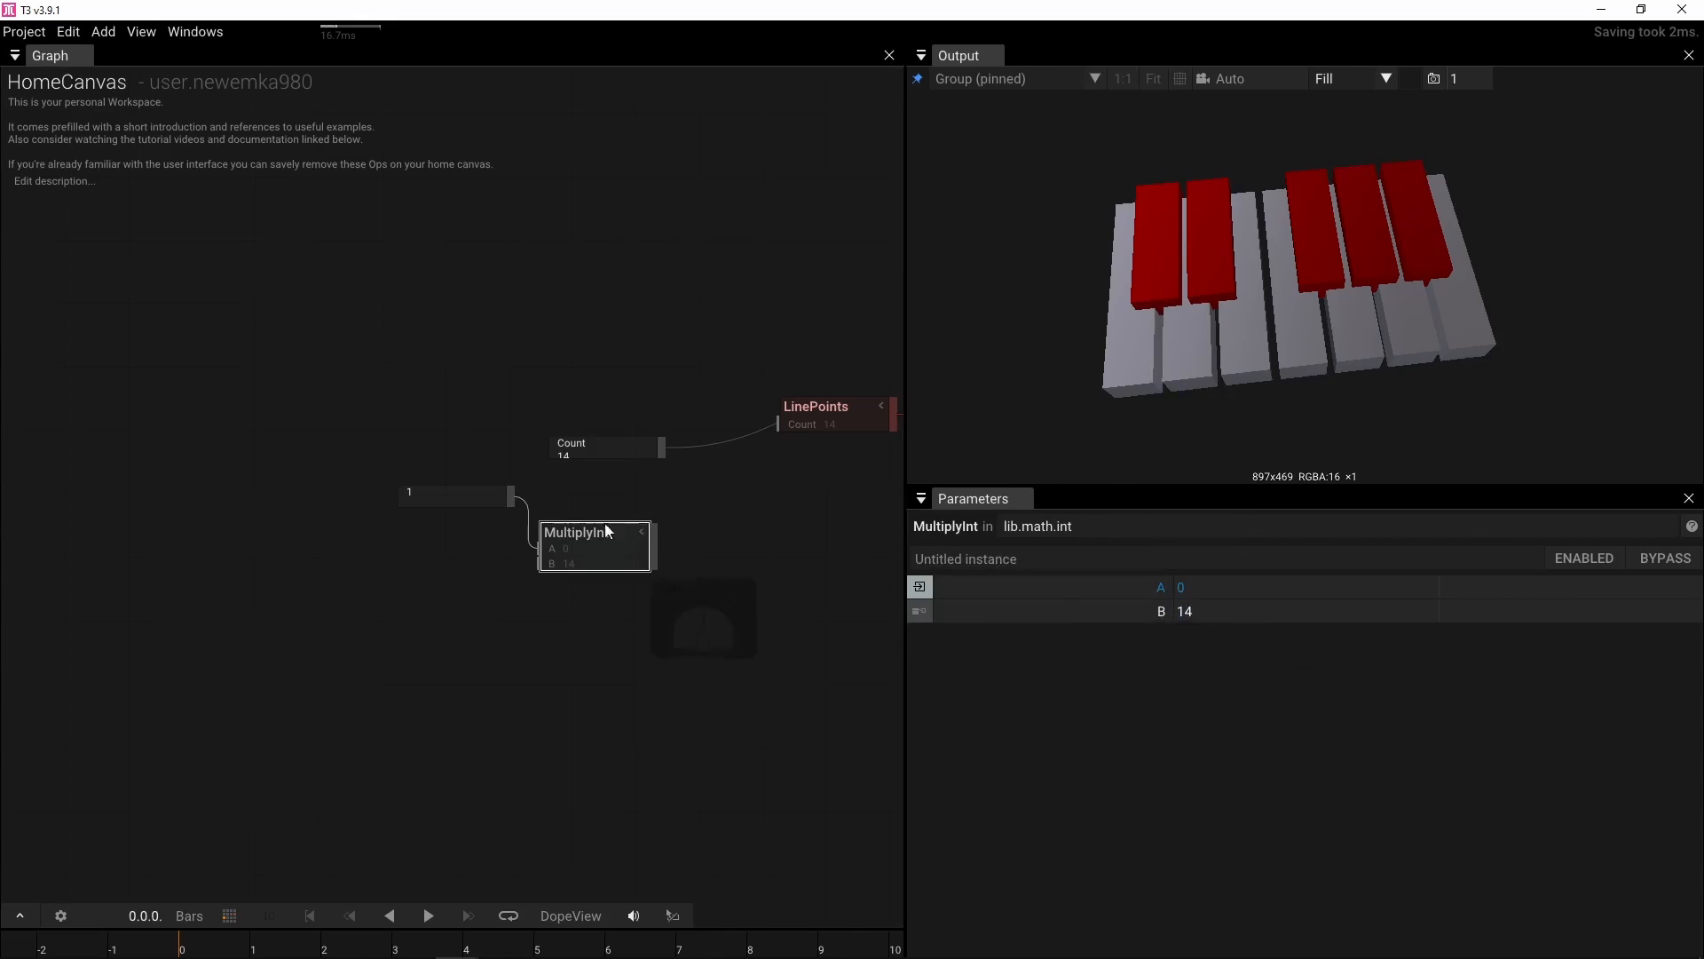
# Connect the MultiplyInt result into the Count value node
pyautogui.moveTo(457, 494); pyautogui.dragTo(353, 493)
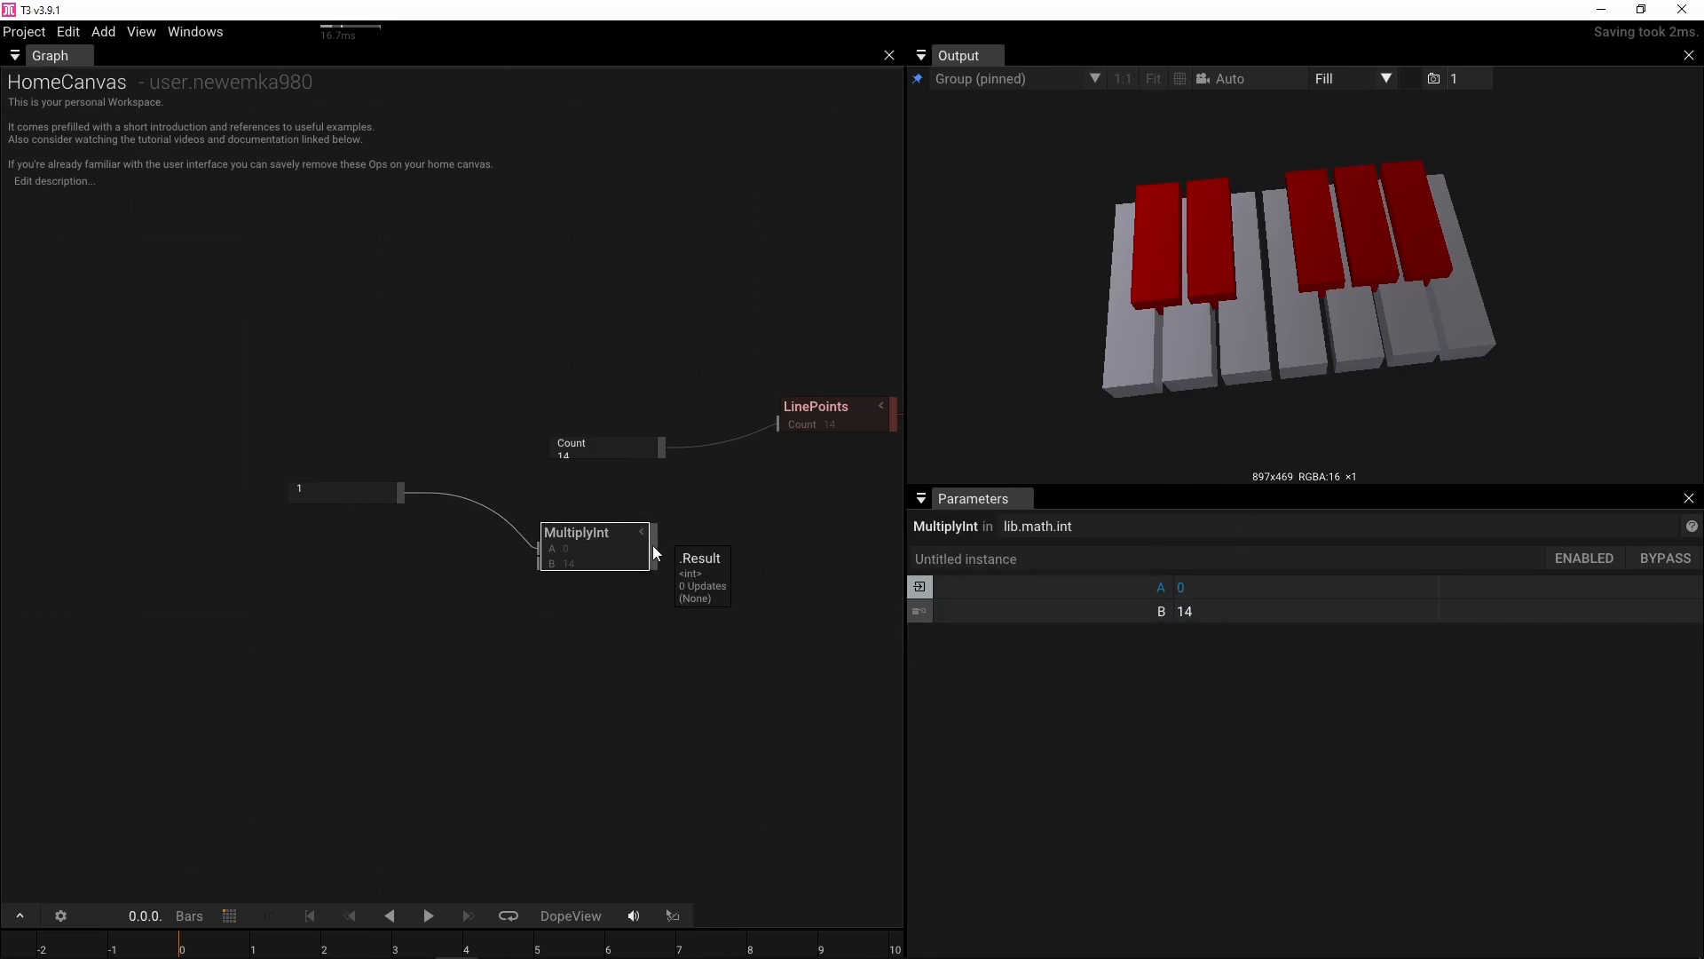
pyautogui.moveTo(652, 545); pyautogui.dragTo(550, 462)
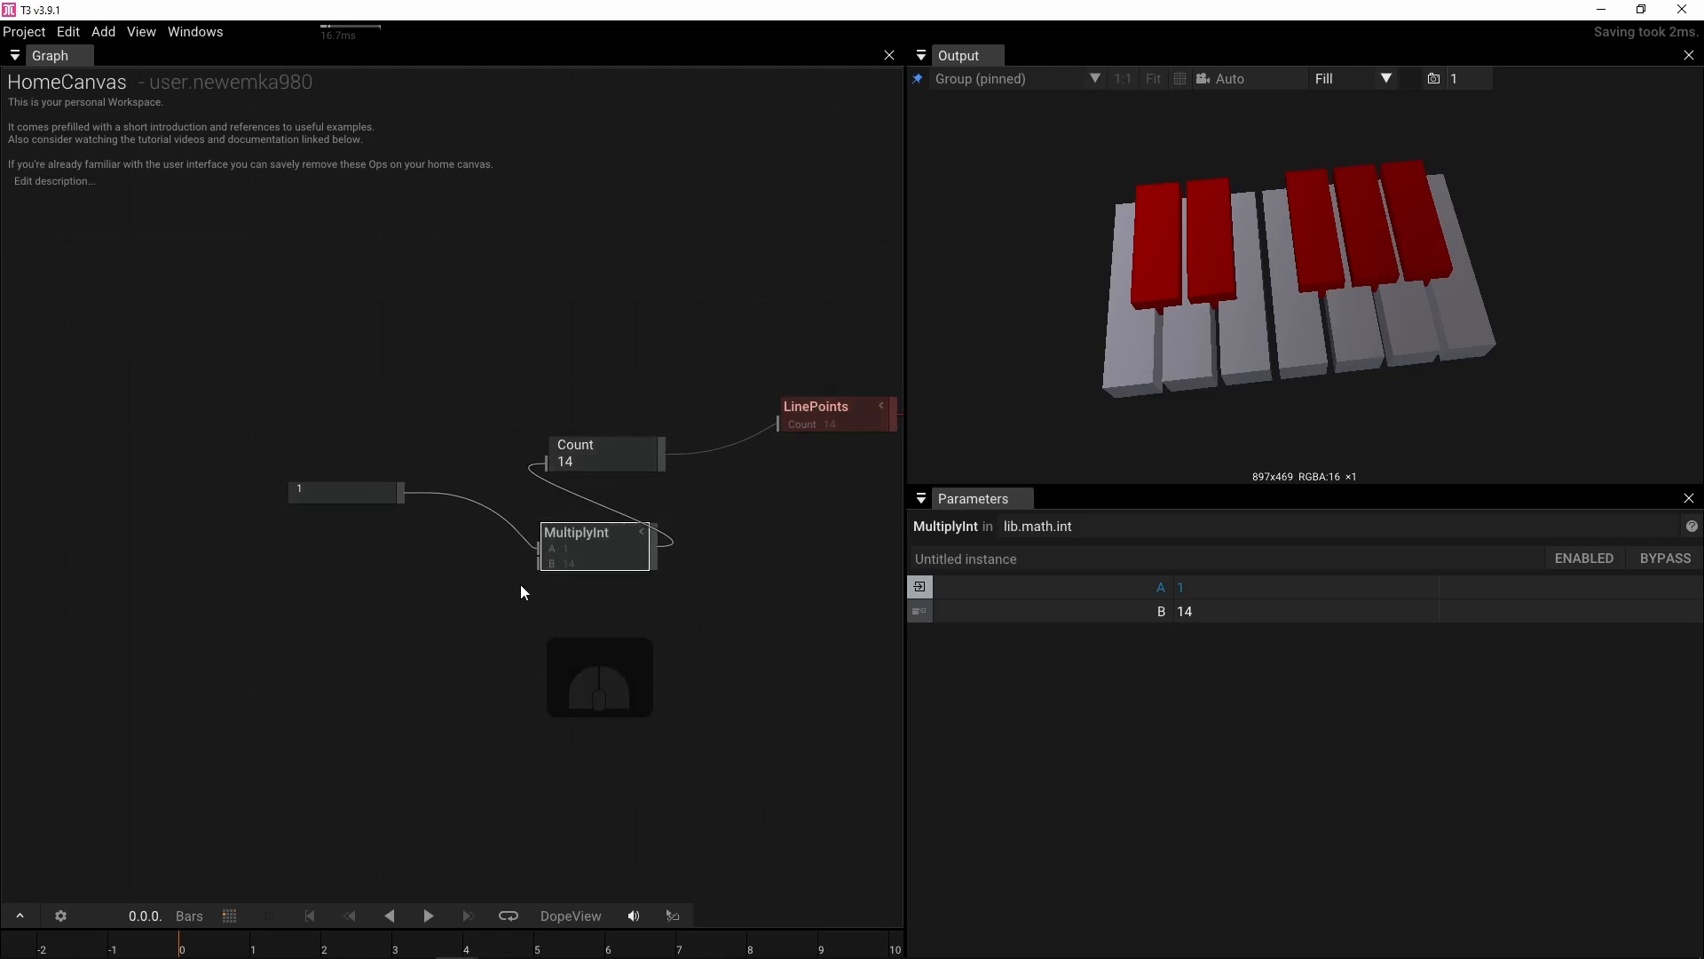
pyautogui.doubleClick(587, 551)
pyautogui.doubleClick(546, 339)
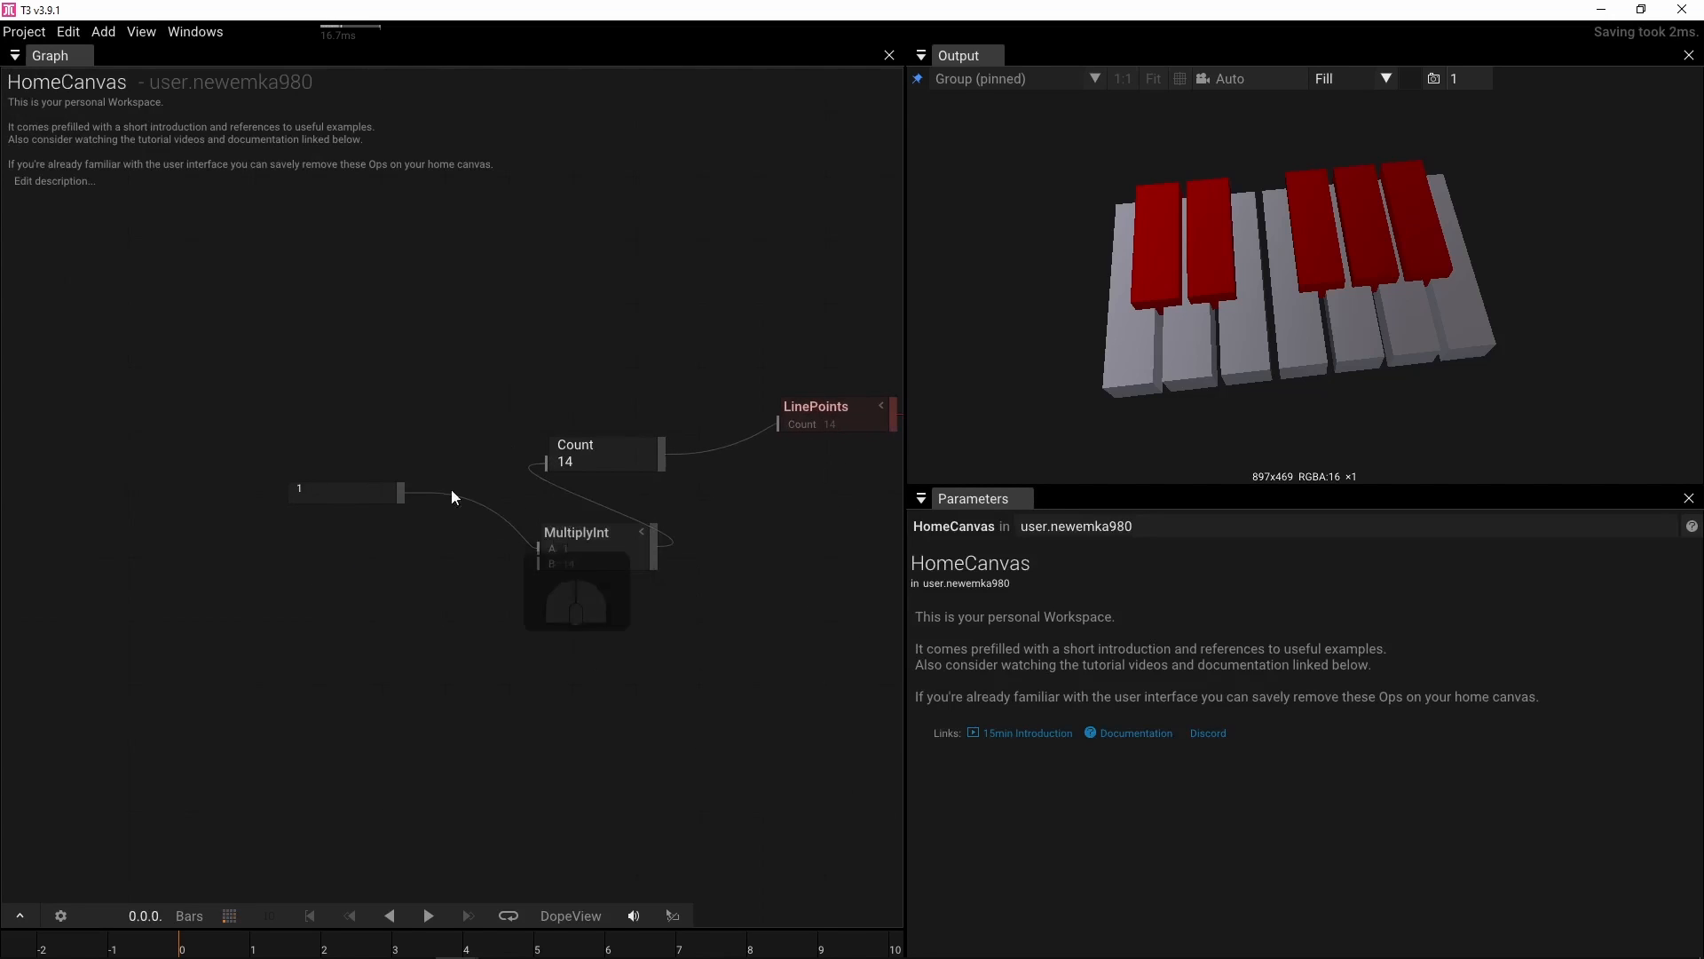
# Add an IntToFloat operator fed by the IntValue output and connect it to the LinePoints LengthFactor input
pyautogui.moveTo(391, 503); pyautogui.dragTo(291, 458)
pyautogui.moveTo(565, 551); pyautogui.dragTo(407, 444)
pyautogui.moveTo(557, 355); pyautogui.dragTo(407, 350)
pyautogui.moveTo(151, 447); pyautogui.dragTo(428, 332)
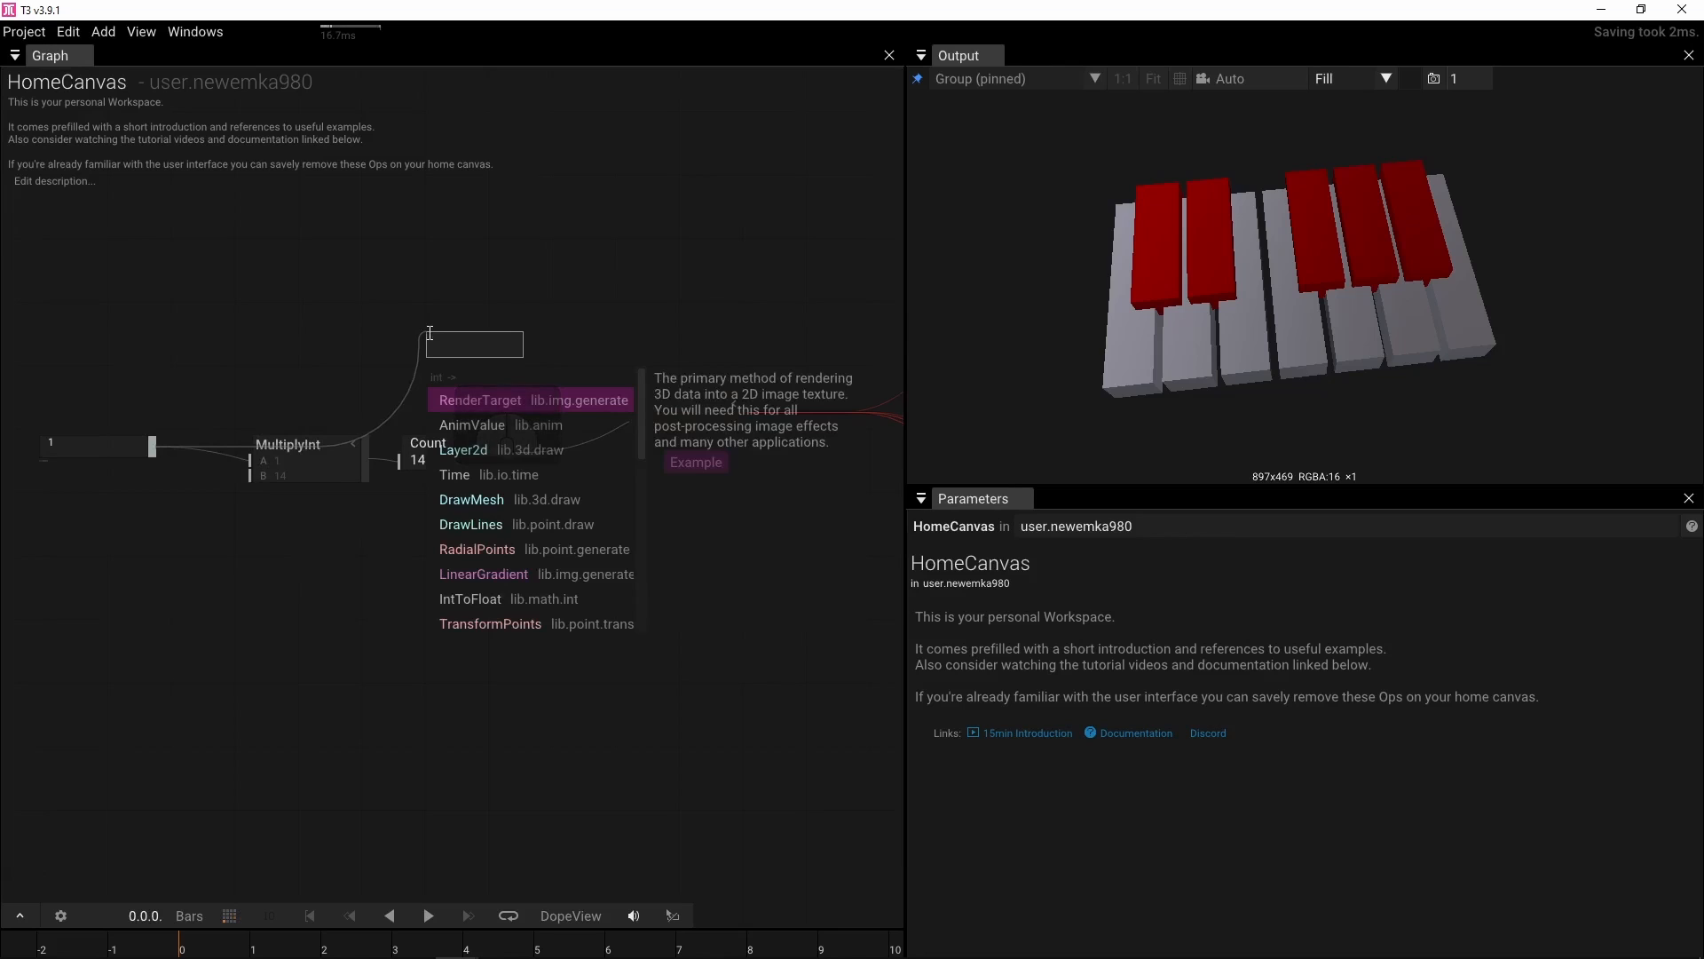
pyautogui.write('In')
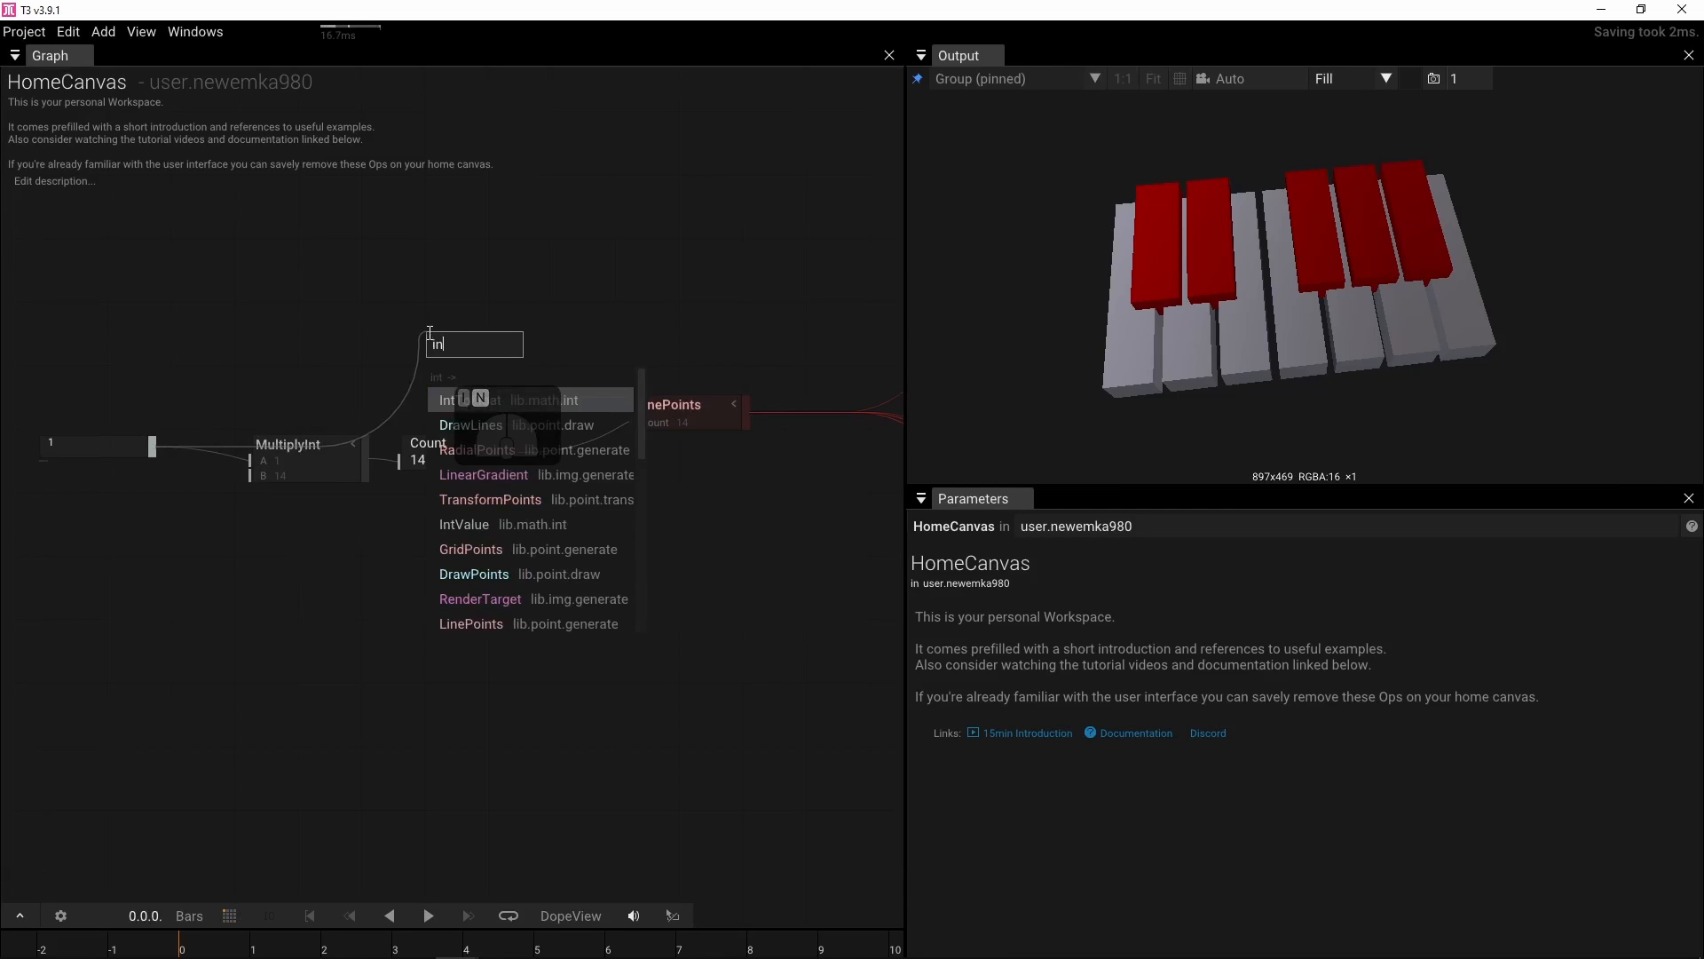
pyautogui.click(454, 401)
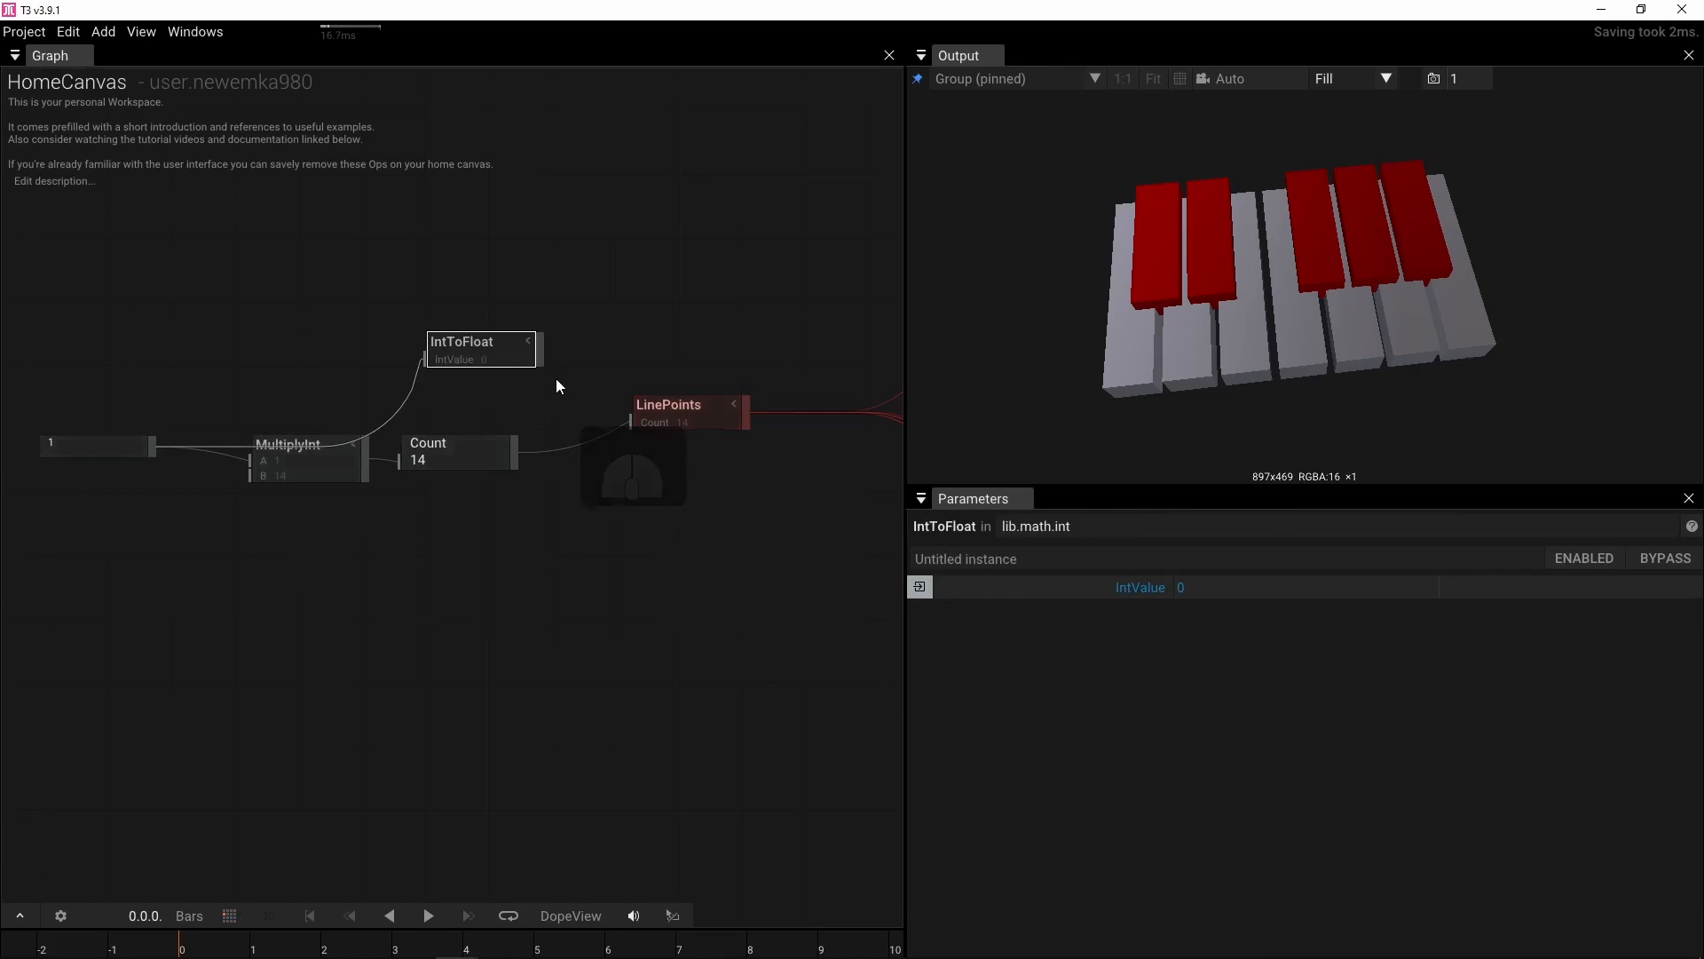
pyautogui.moveTo(539, 349); pyautogui.dragTo(616, 366)
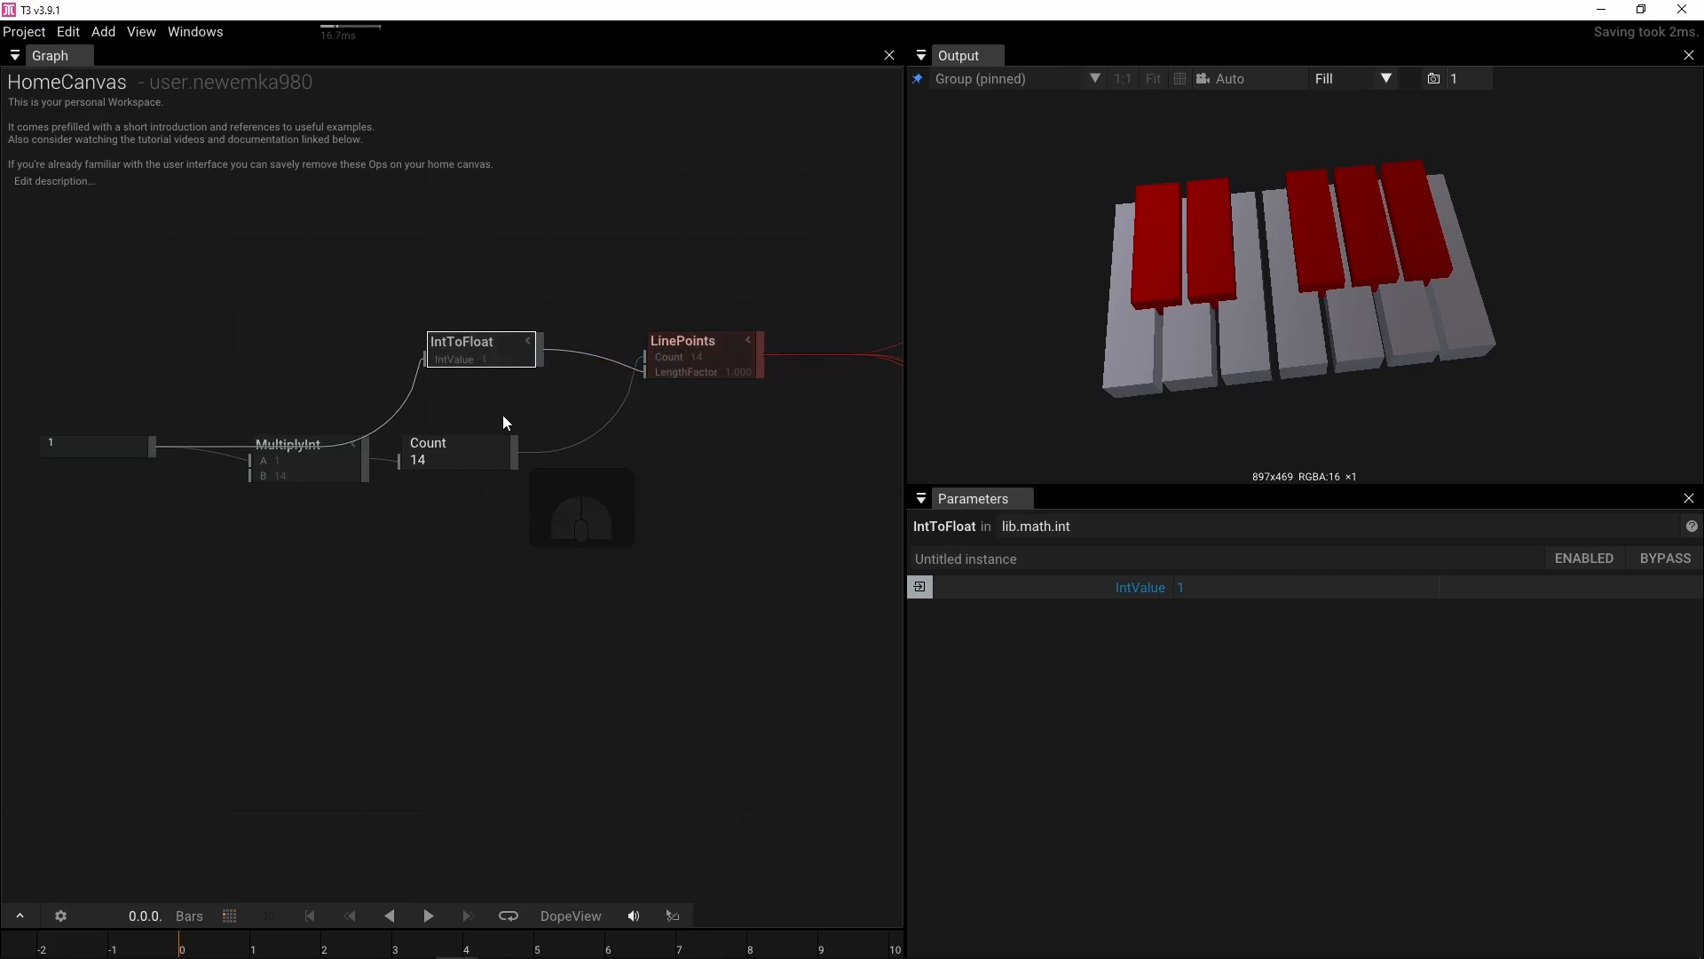
# Set the IntValue's Int to 2
pyautogui.click(84, 449)
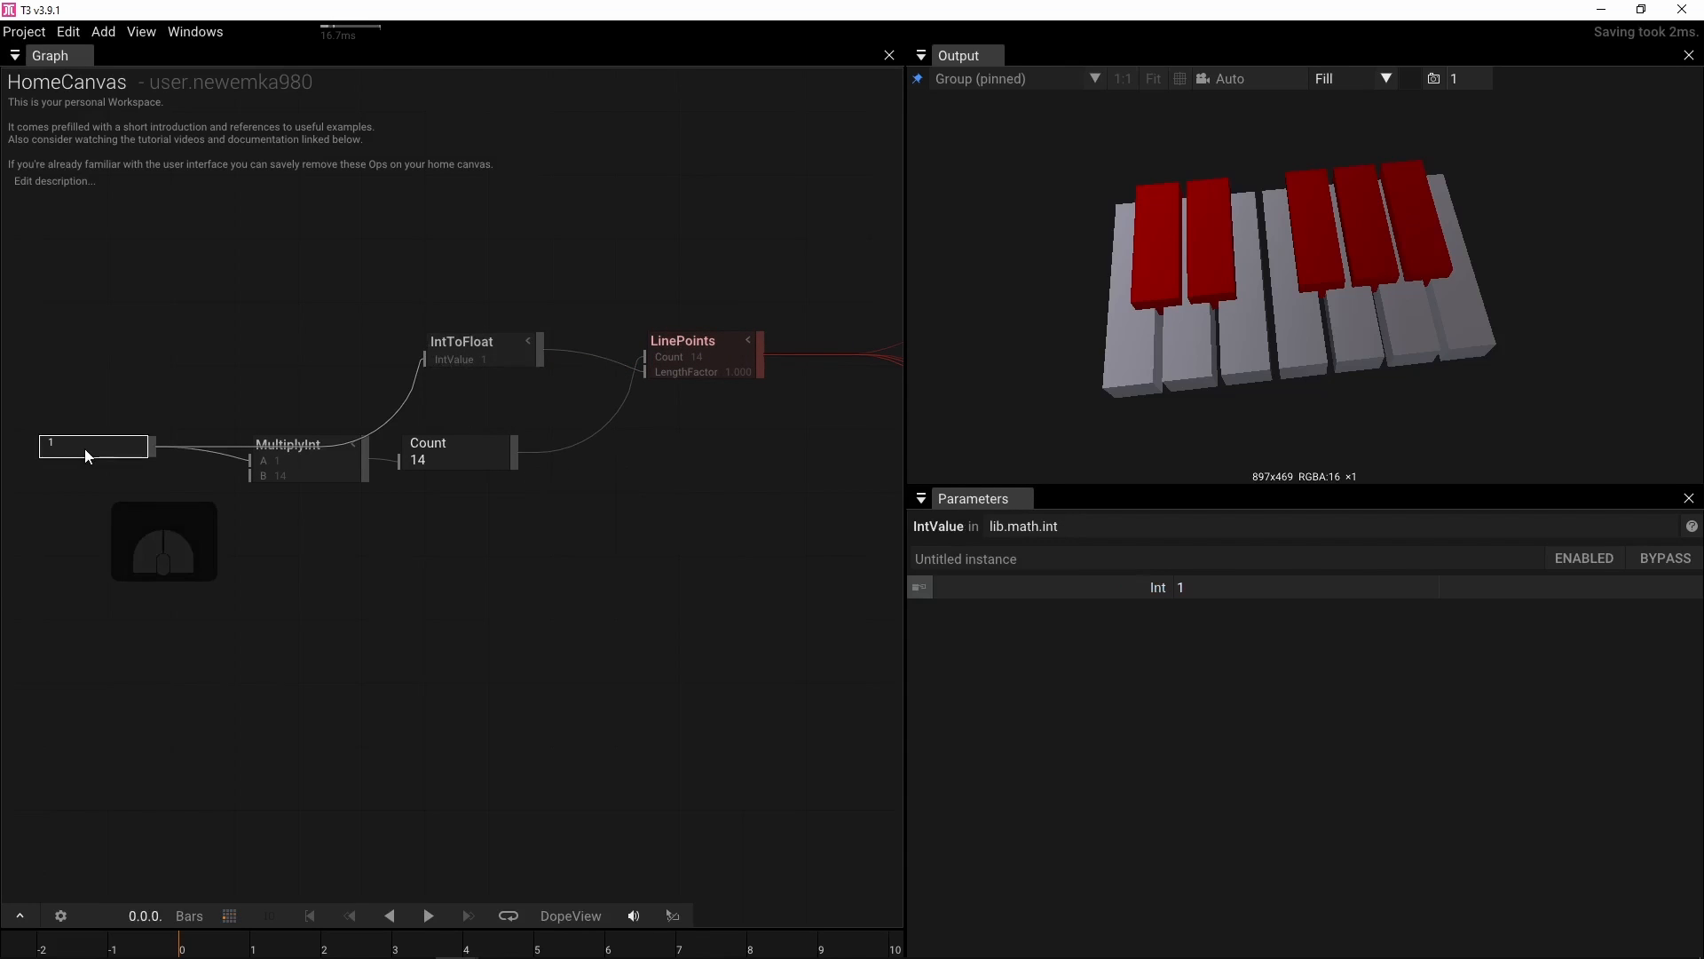
pyautogui.click(1186, 589)
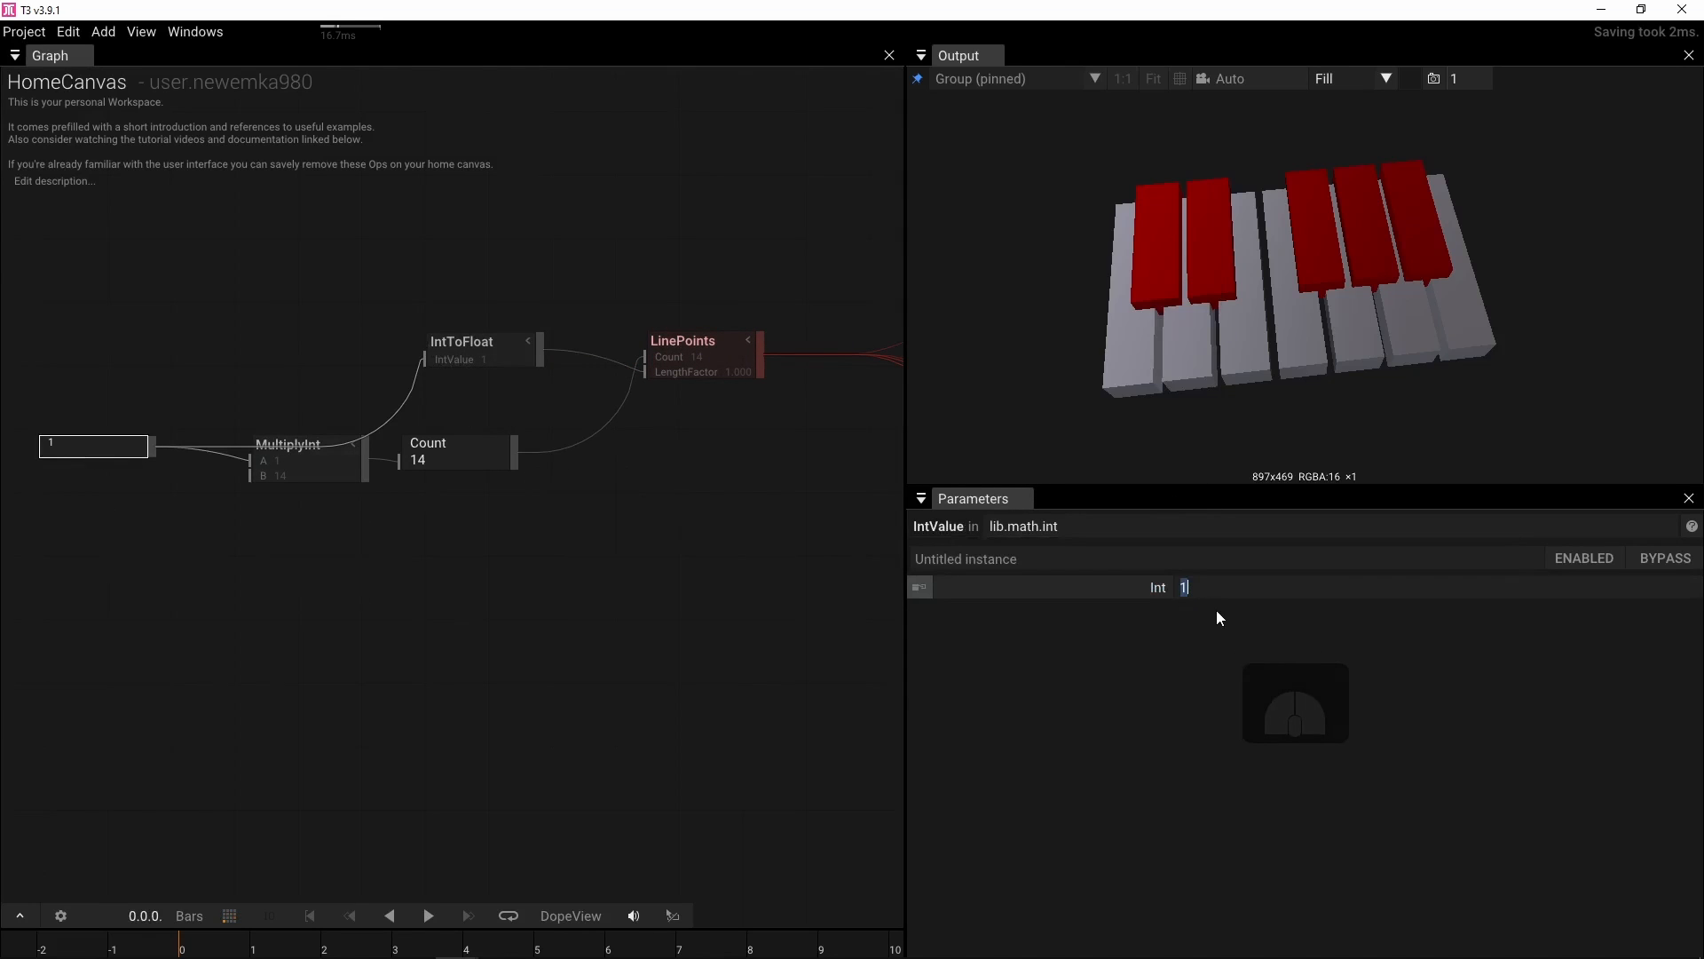
pyautogui.write('2')
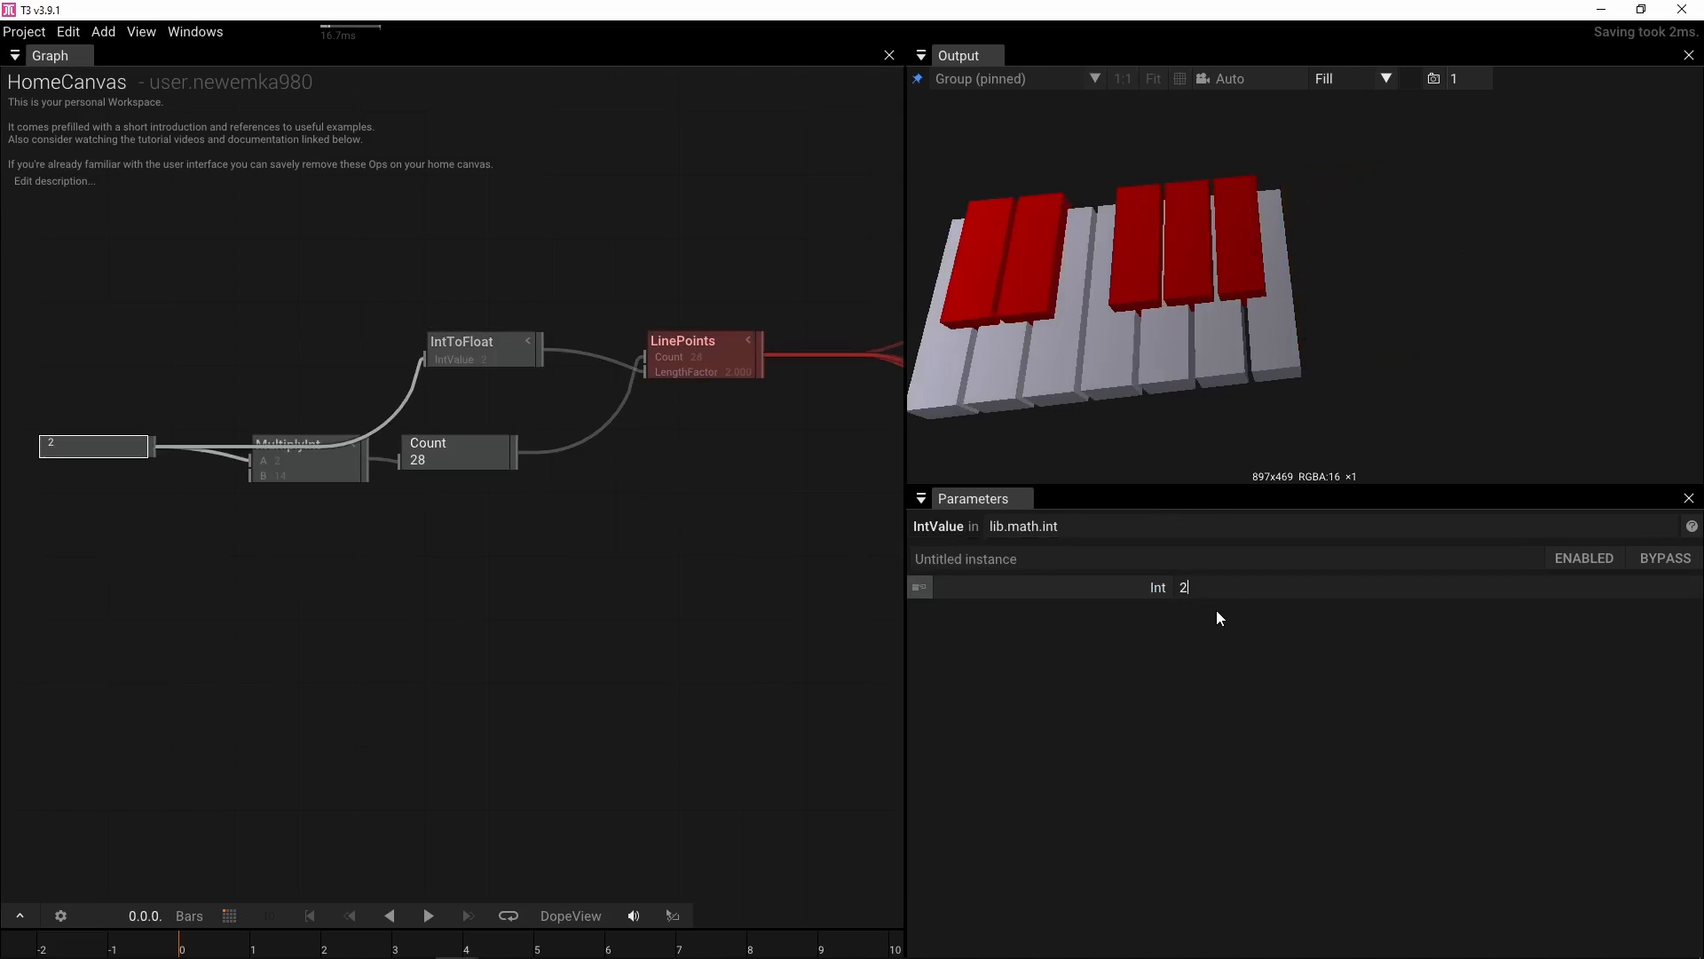
pyautogui.press('Return')
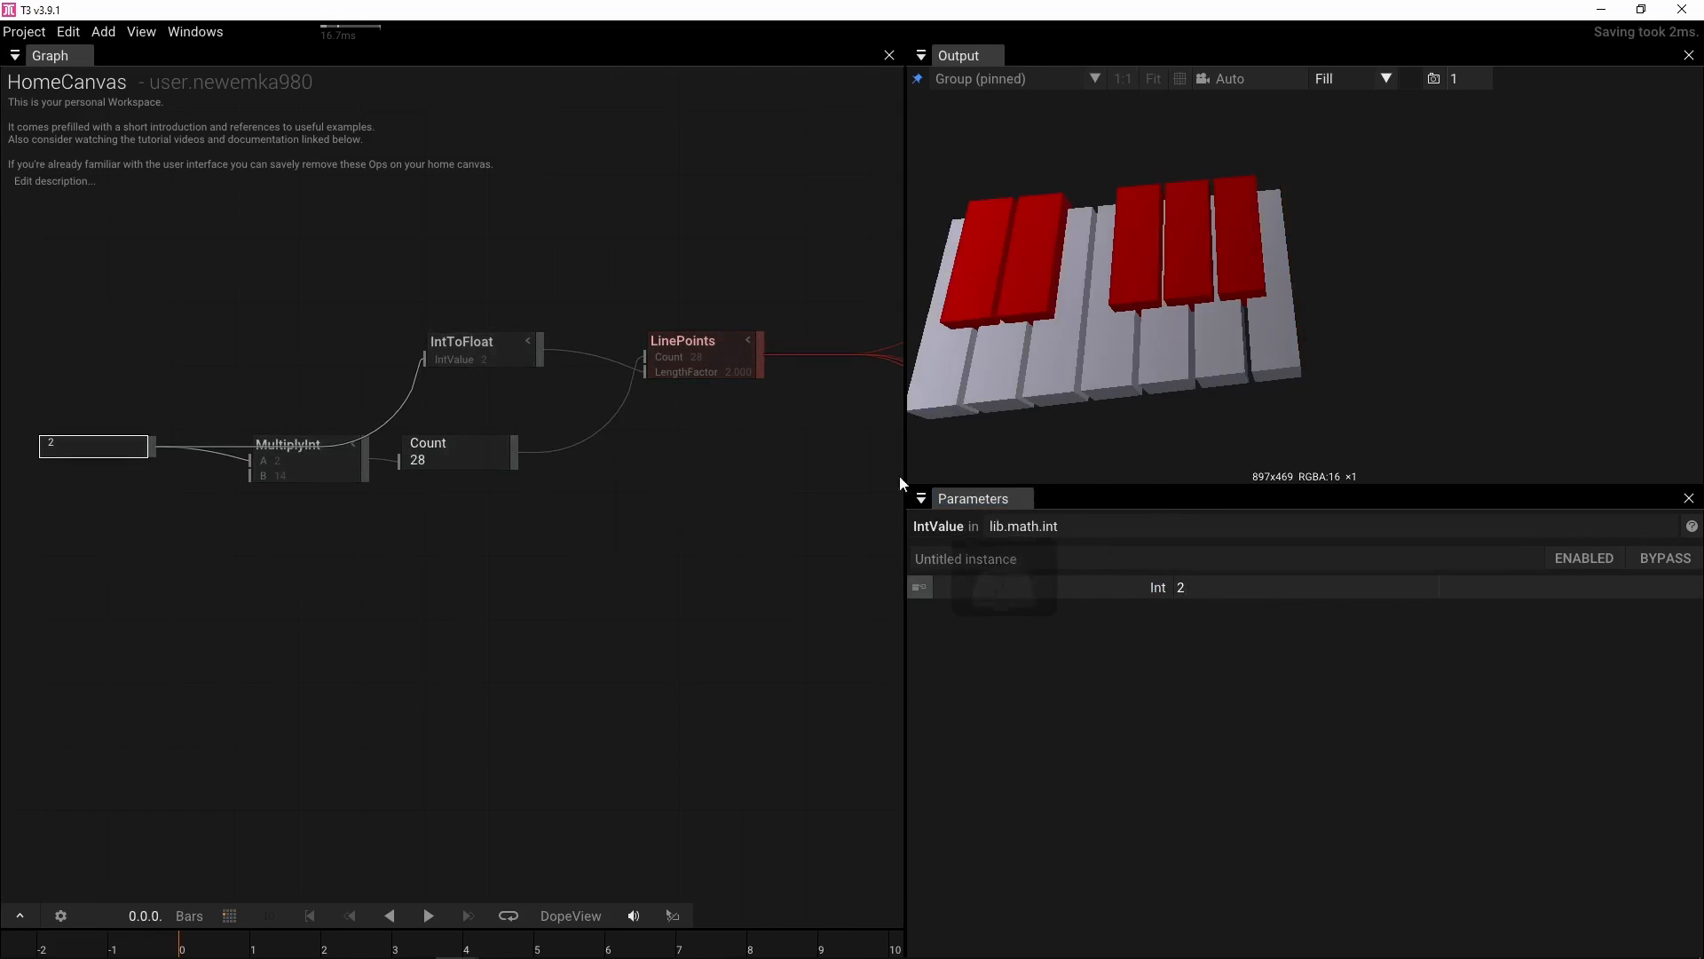
# Connect the Count node's output to the Count input of the first FilterPoints operator
pyautogui.scroll(-2, 747, 439)
pyautogui.moveTo(743, 443); pyautogui.dragTo(412, 487)
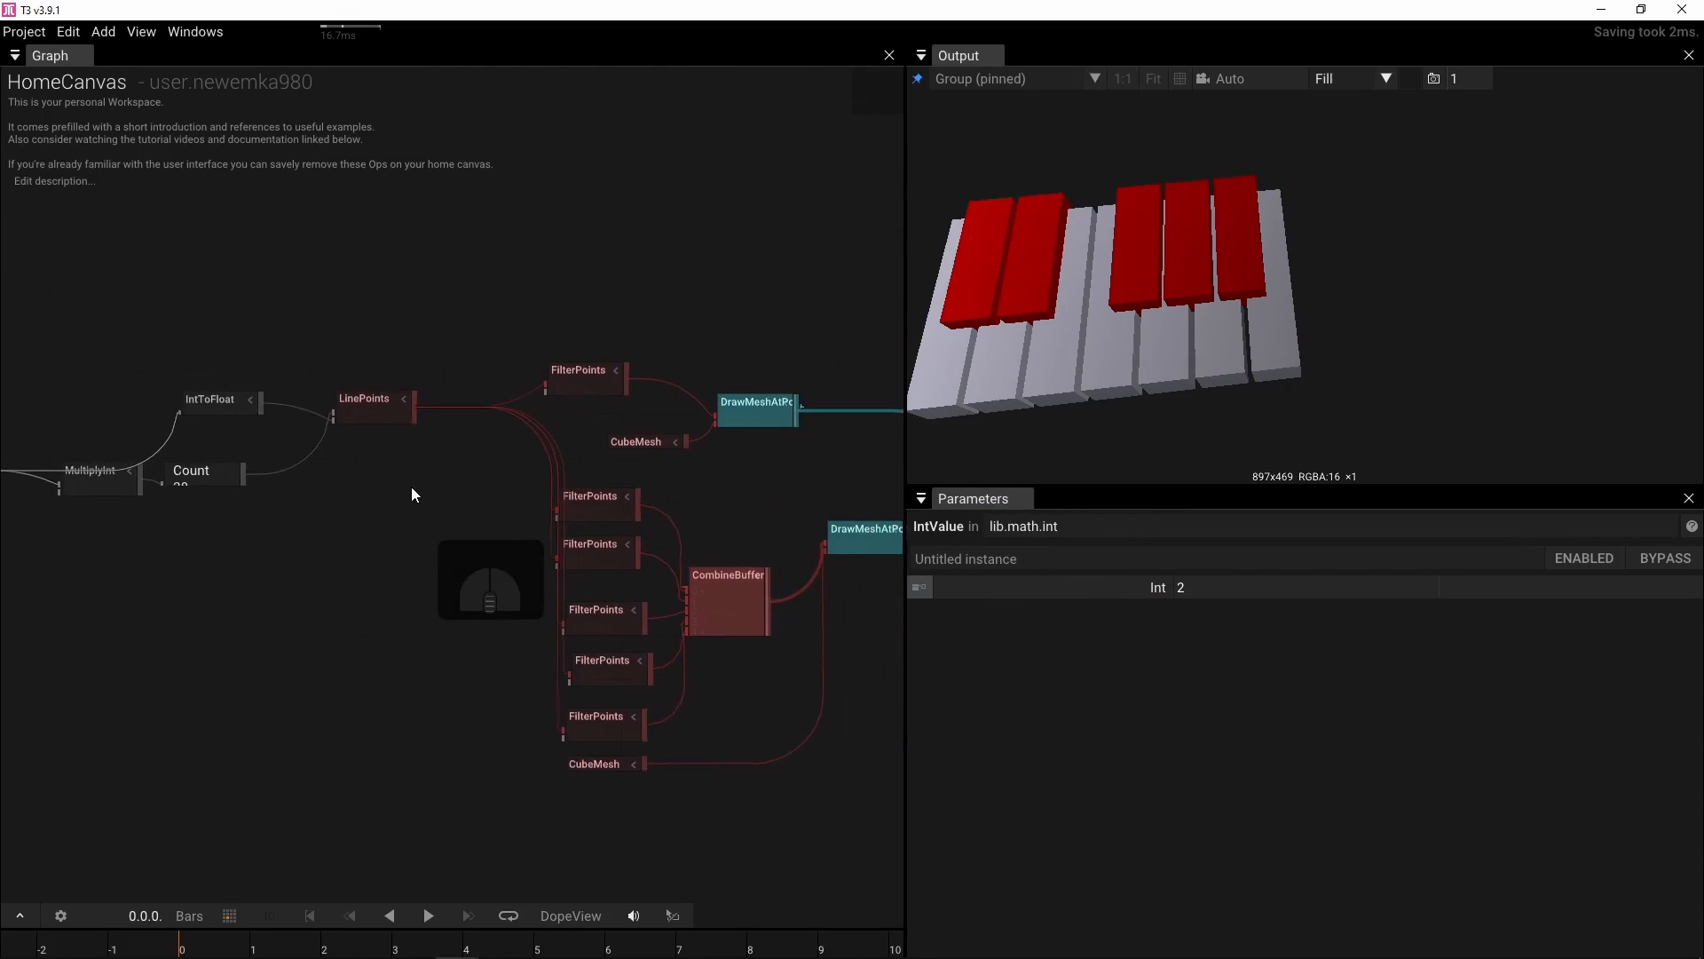
pyautogui.click(562, 390)
pyautogui.scroll(-1, 569, 413)
pyautogui.scroll(2, 584, 407)
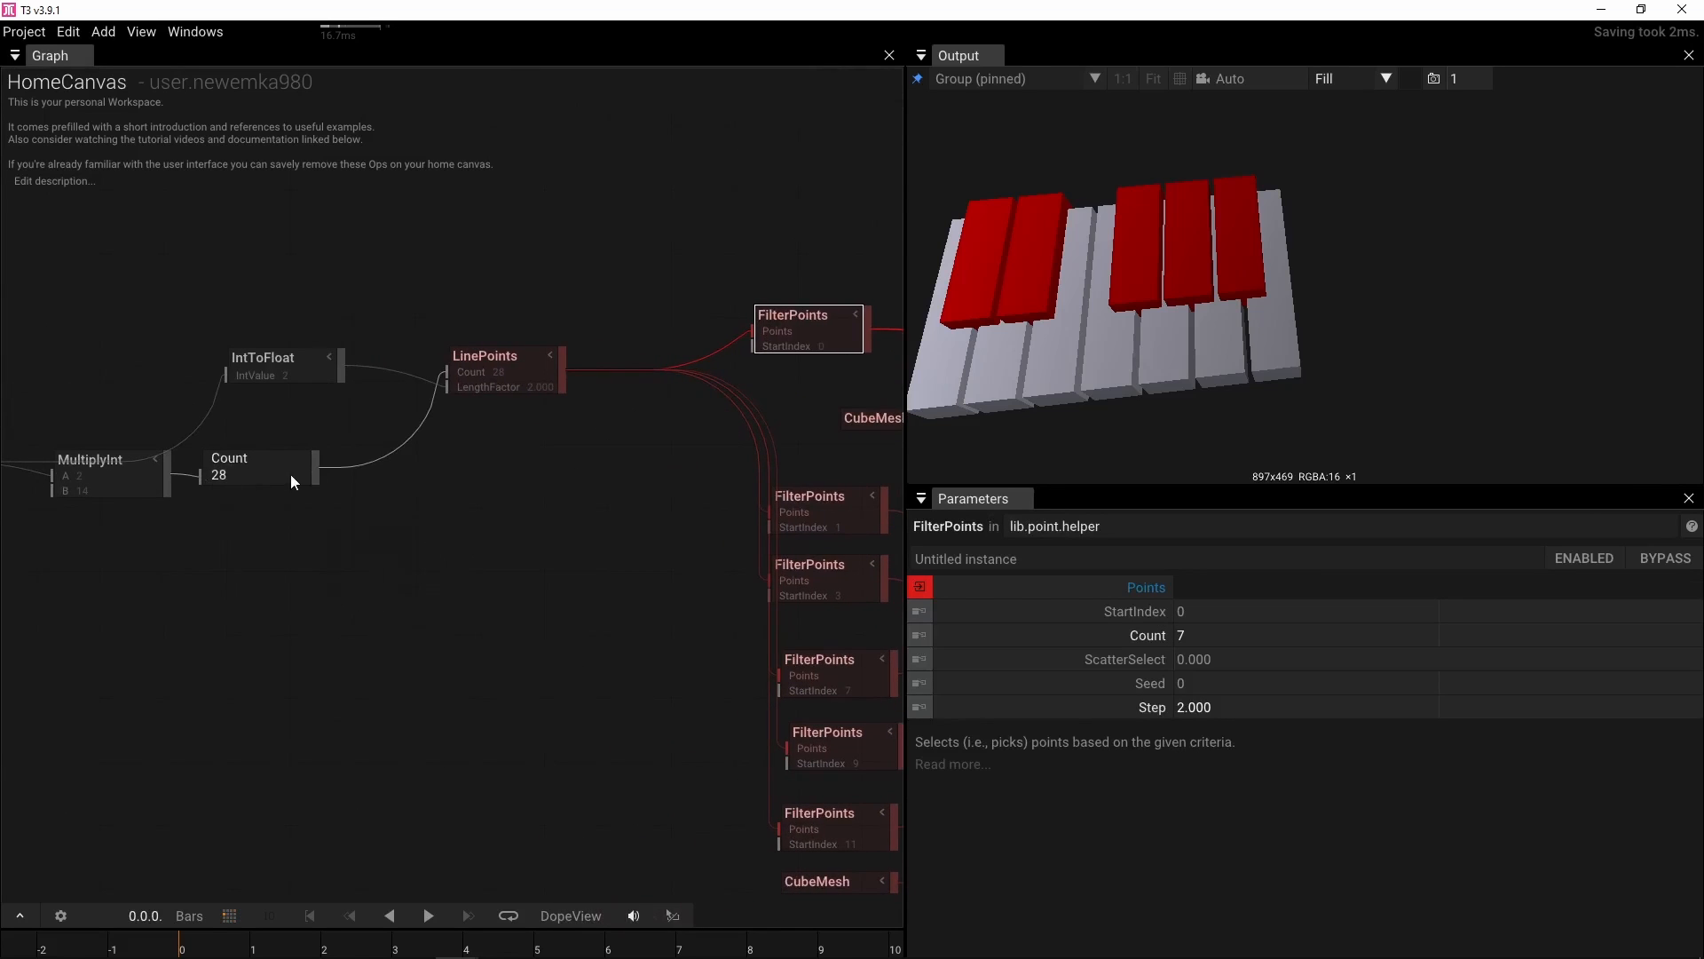
pyautogui.moveTo(313, 475); pyautogui.dragTo(744, 364)
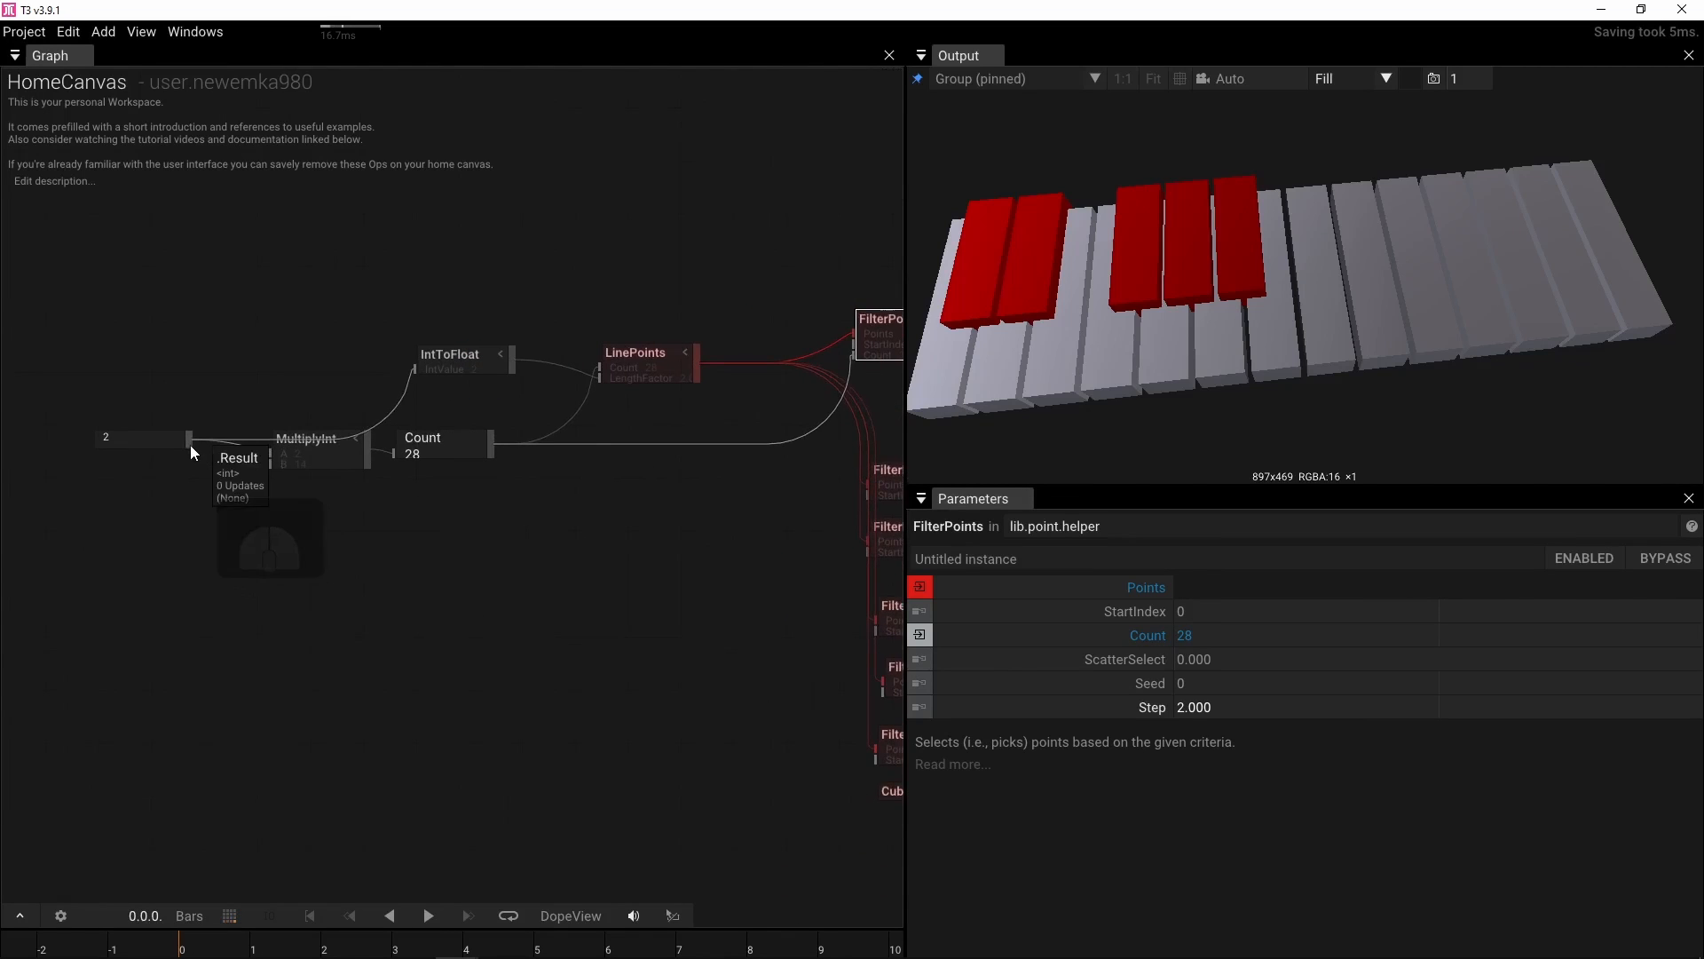
# Connect the IntValue output to the Count inputs of the red-key FilterPoints operators feeding CombineBuffer
pyautogui.moveTo(190, 444); pyautogui.dragTo(868, 506)
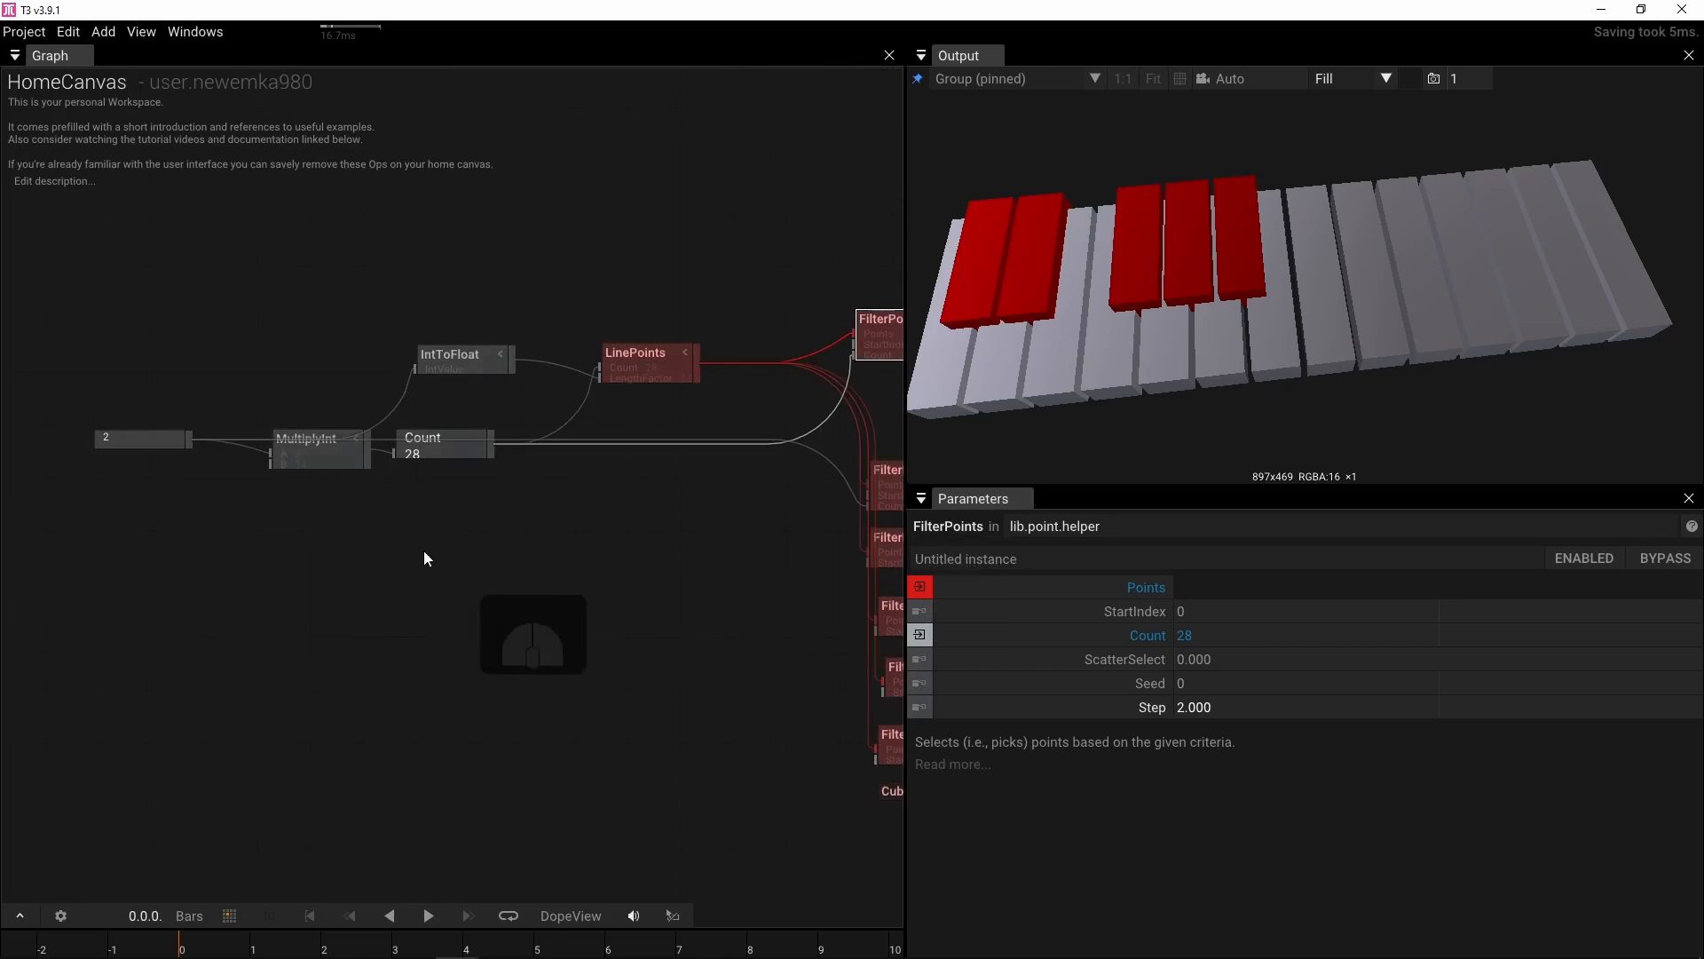
pyautogui.moveTo(346, 537); pyautogui.dragTo(233, 462)
pyautogui.scroll(-1, 250, 482)
pyautogui.moveTo(72, 378); pyautogui.dragTo(94, 504)
pyautogui.scroll(2, 153, 516)
pyautogui.moveTo(282, 535); pyautogui.dragTo(227, 530)
pyautogui.scroll(-1, 227, 531)
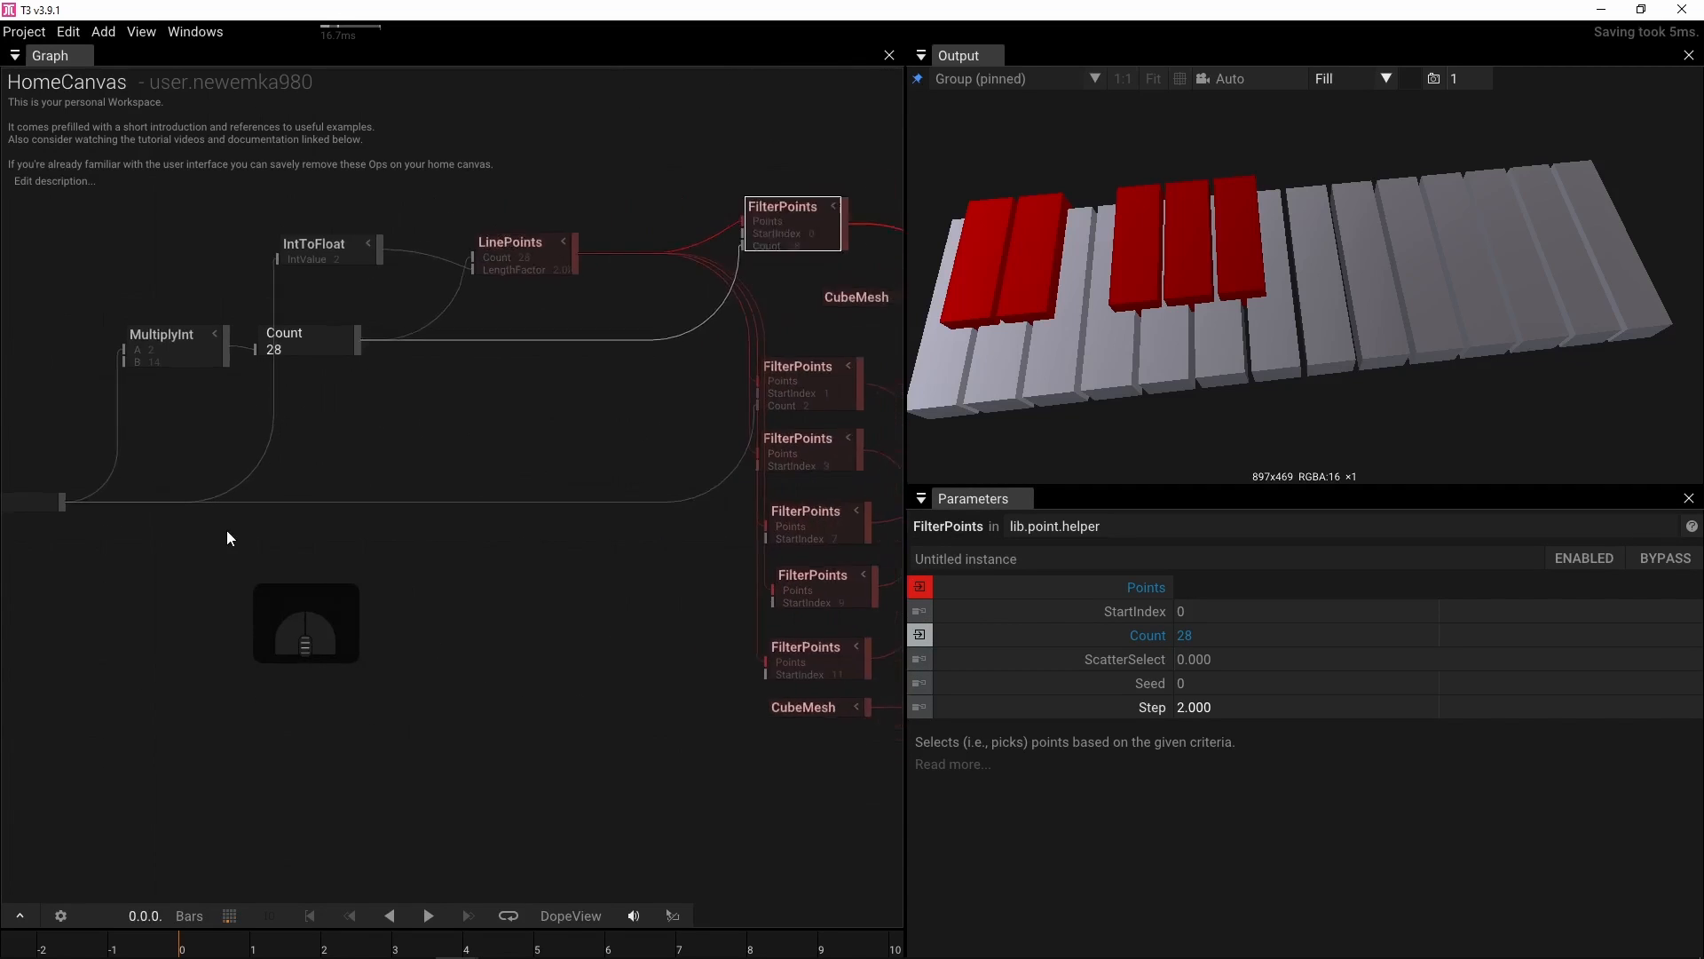
pyautogui.moveTo(71, 507); pyautogui.dragTo(728, 481)
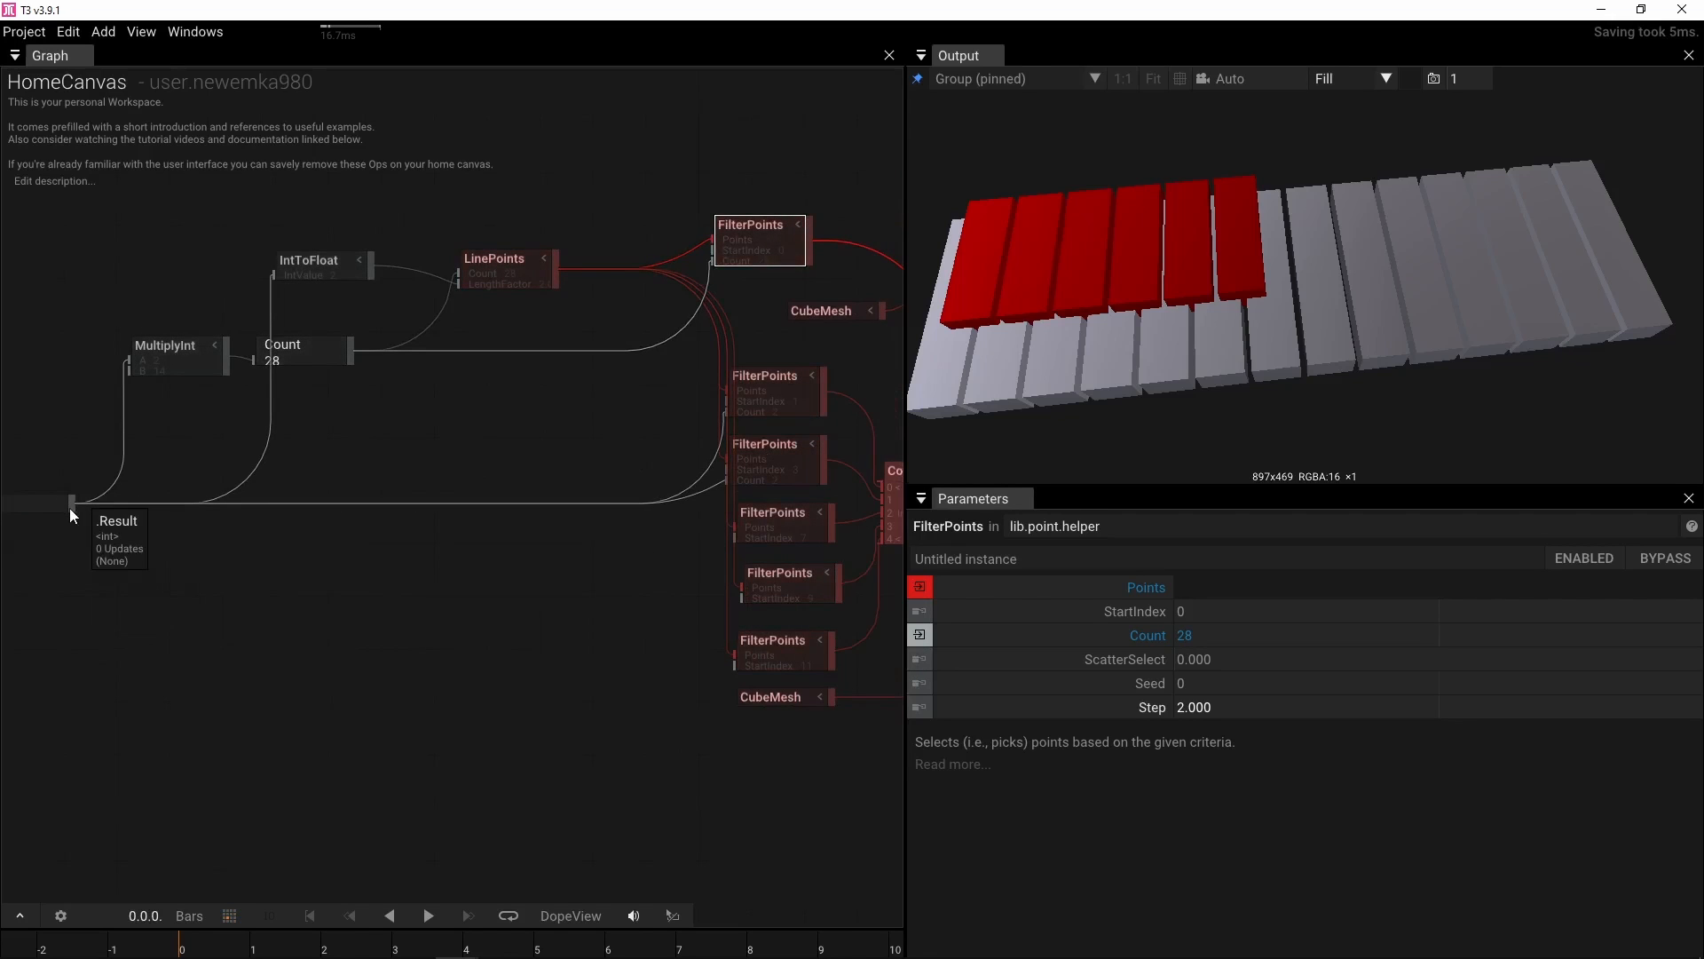
pyautogui.moveTo(71, 507); pyautogui.dragTo(753, 539)
pyautogui.moveTo(70, 505); pyautogui.dragTo(744, 609)
pyautogui.moveTo(743, 607); pyautogui.dragTo(747, 671)
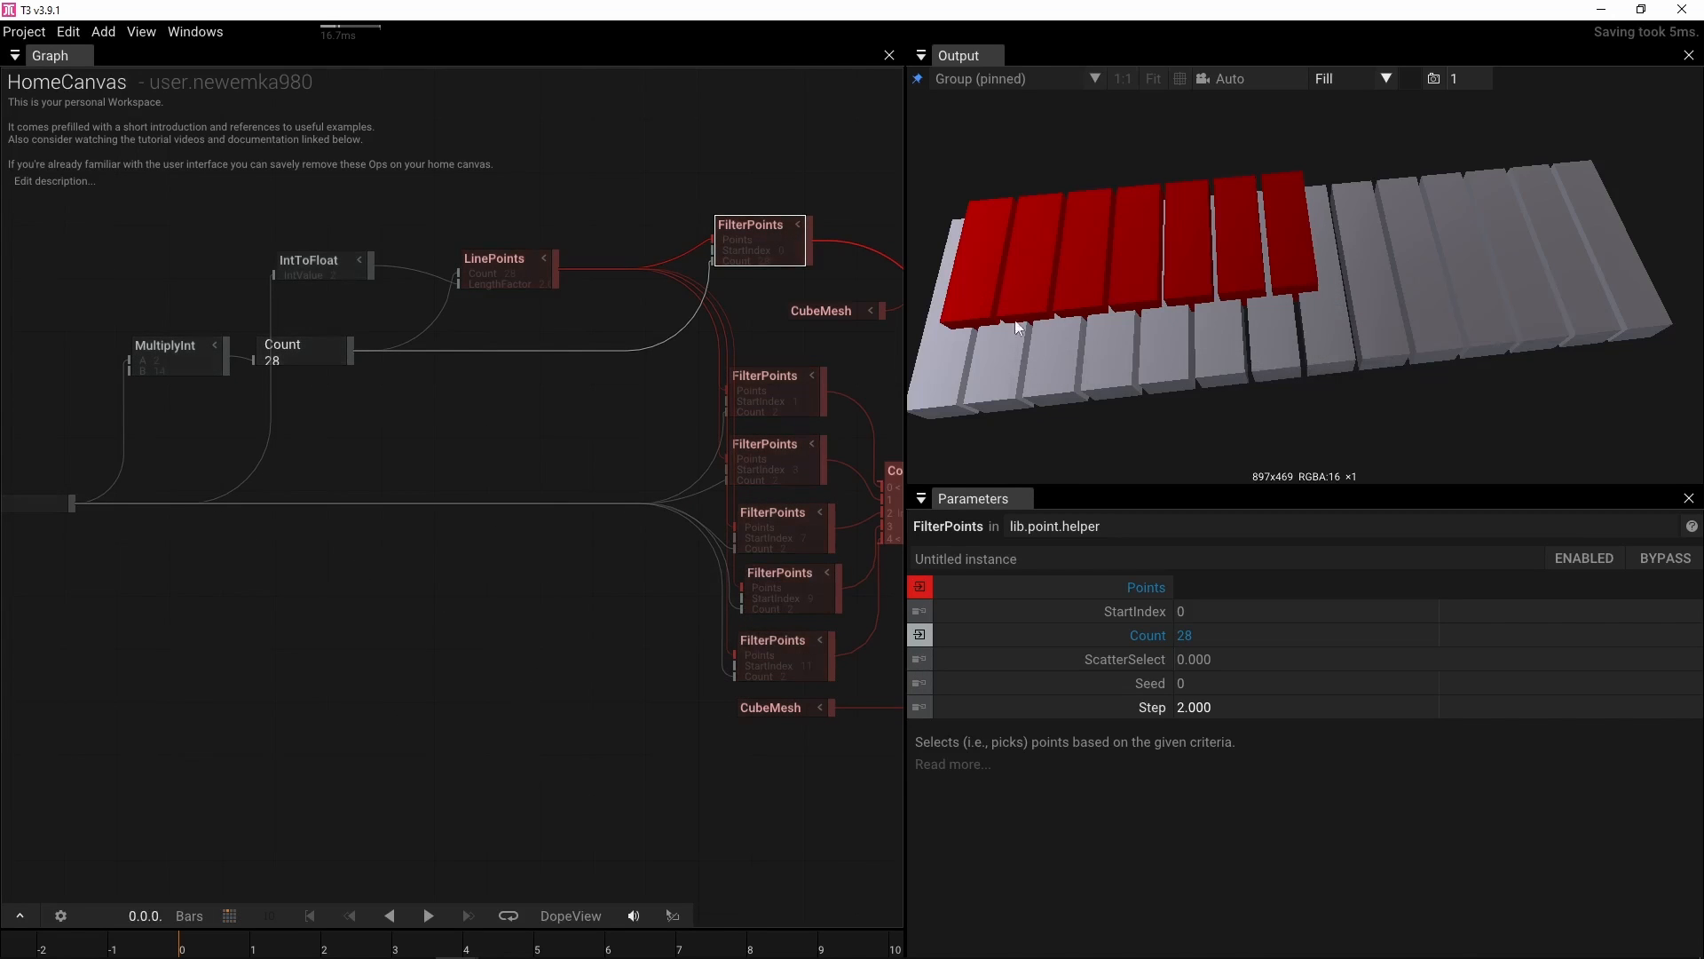
# Set Step to 14 on the red-key FilterPoints operators with StartIndex 1 and 3
pyautogui.moveTo(598, 405); pyautogui.dragTo(414, 425)
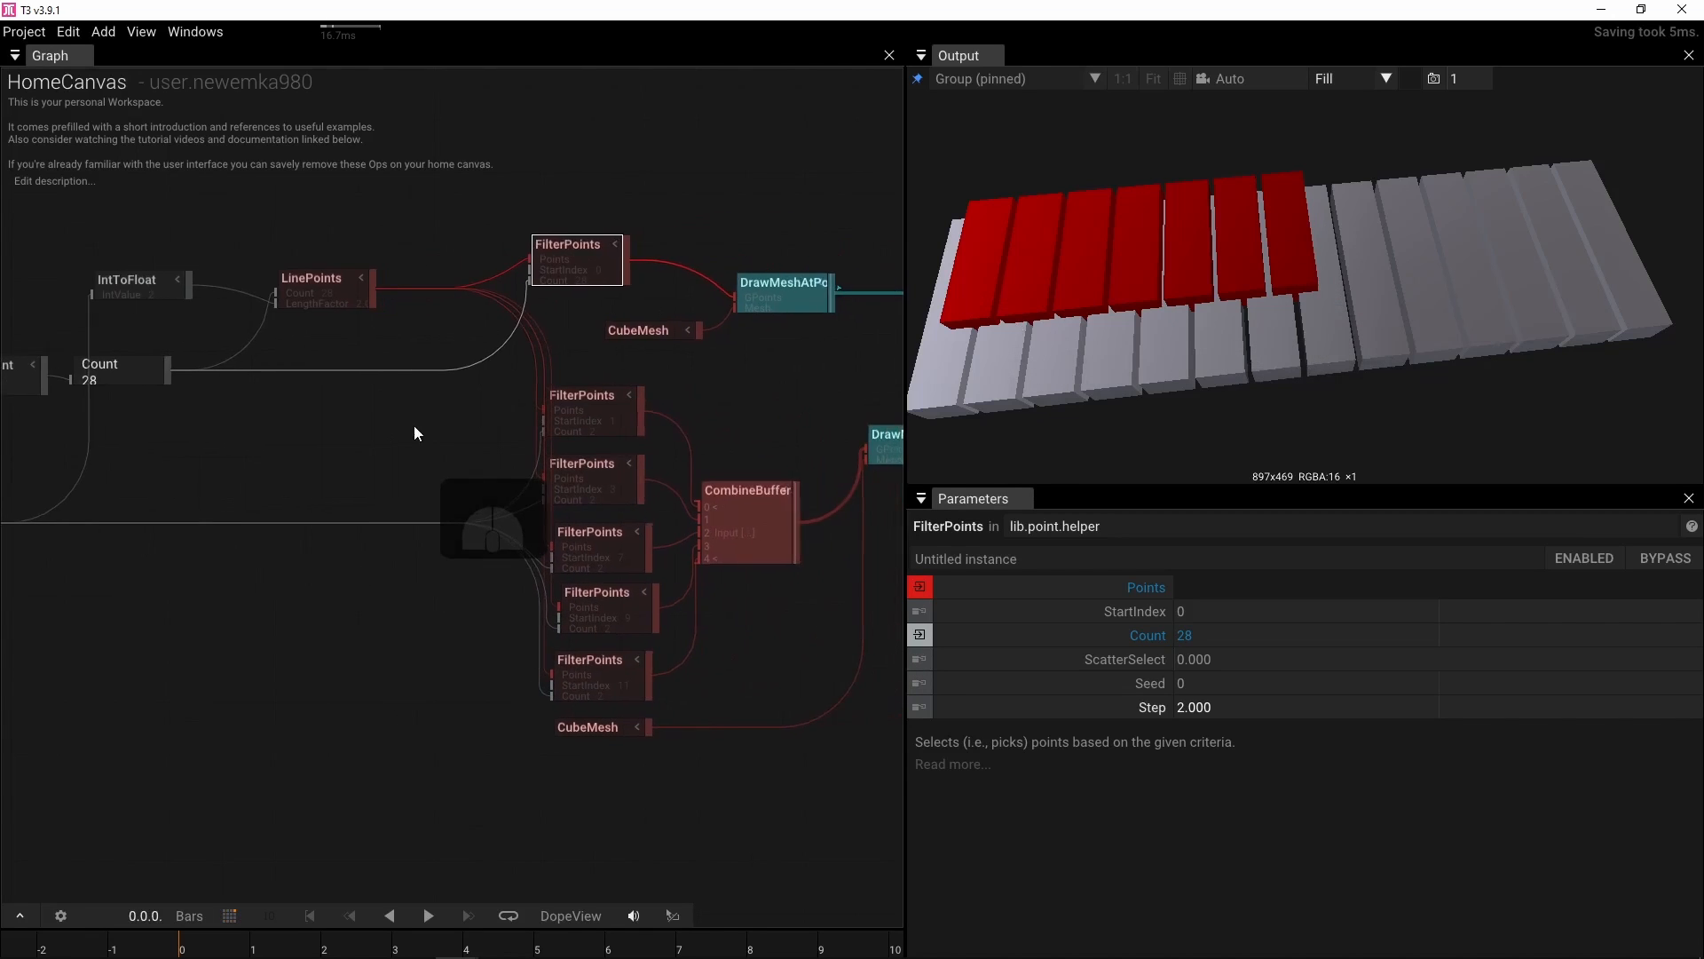
pyautogui.click(586, 412)
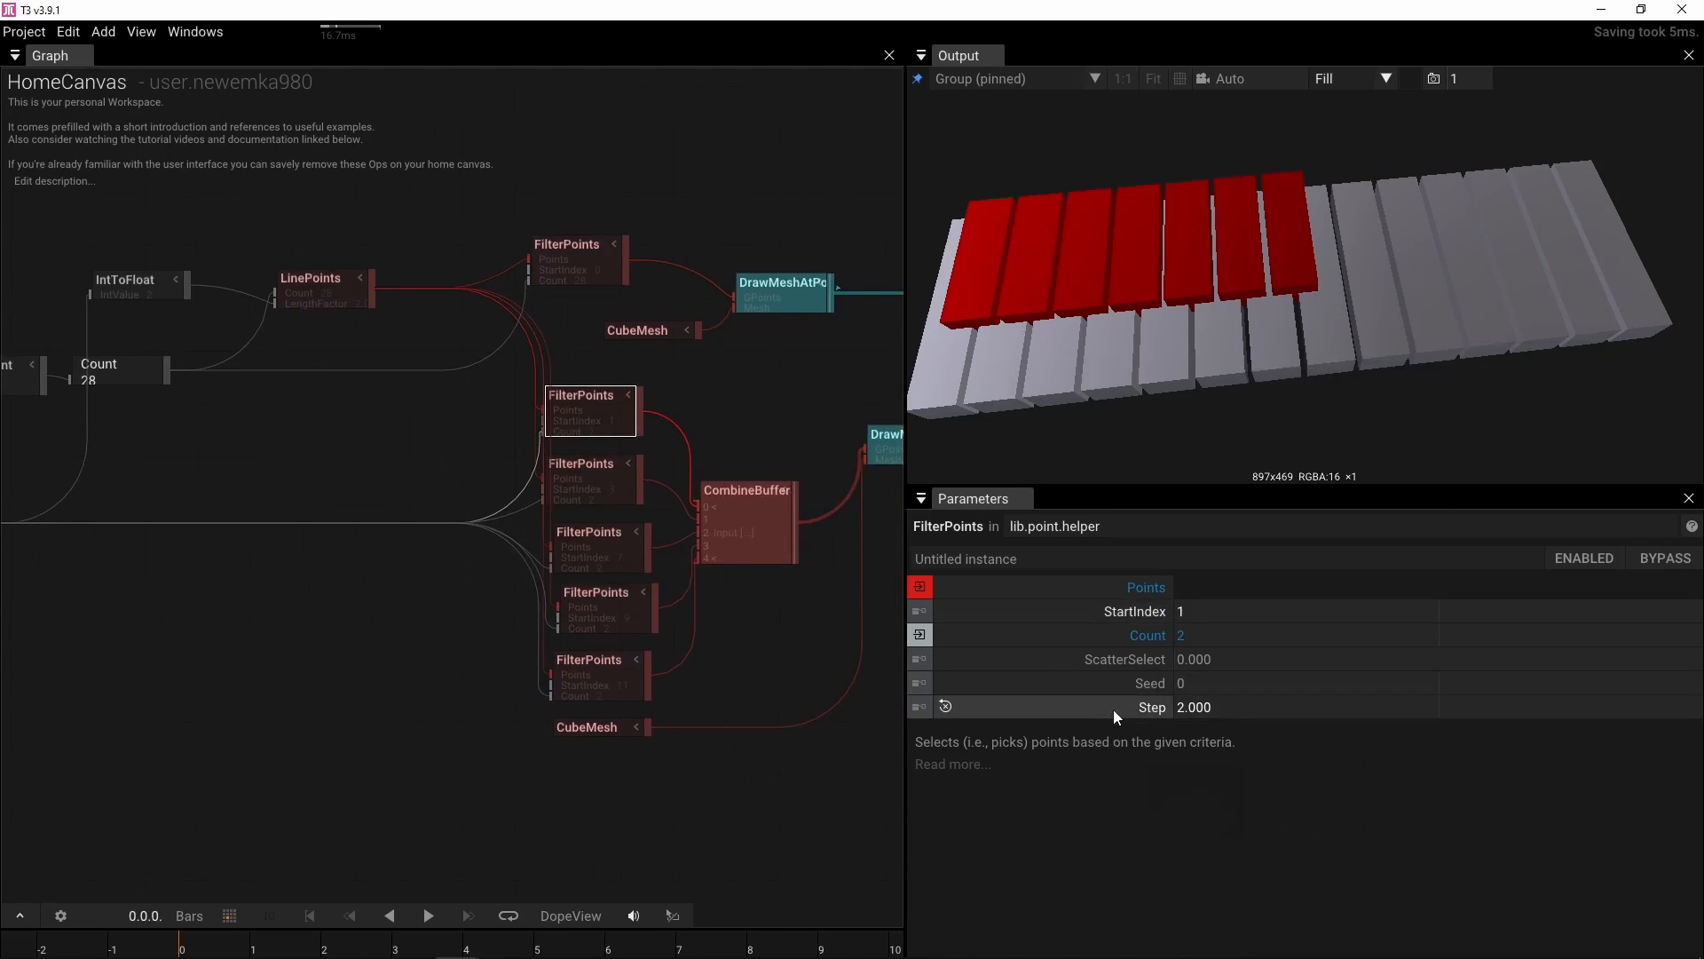
pyautogui.click(1243, 706)
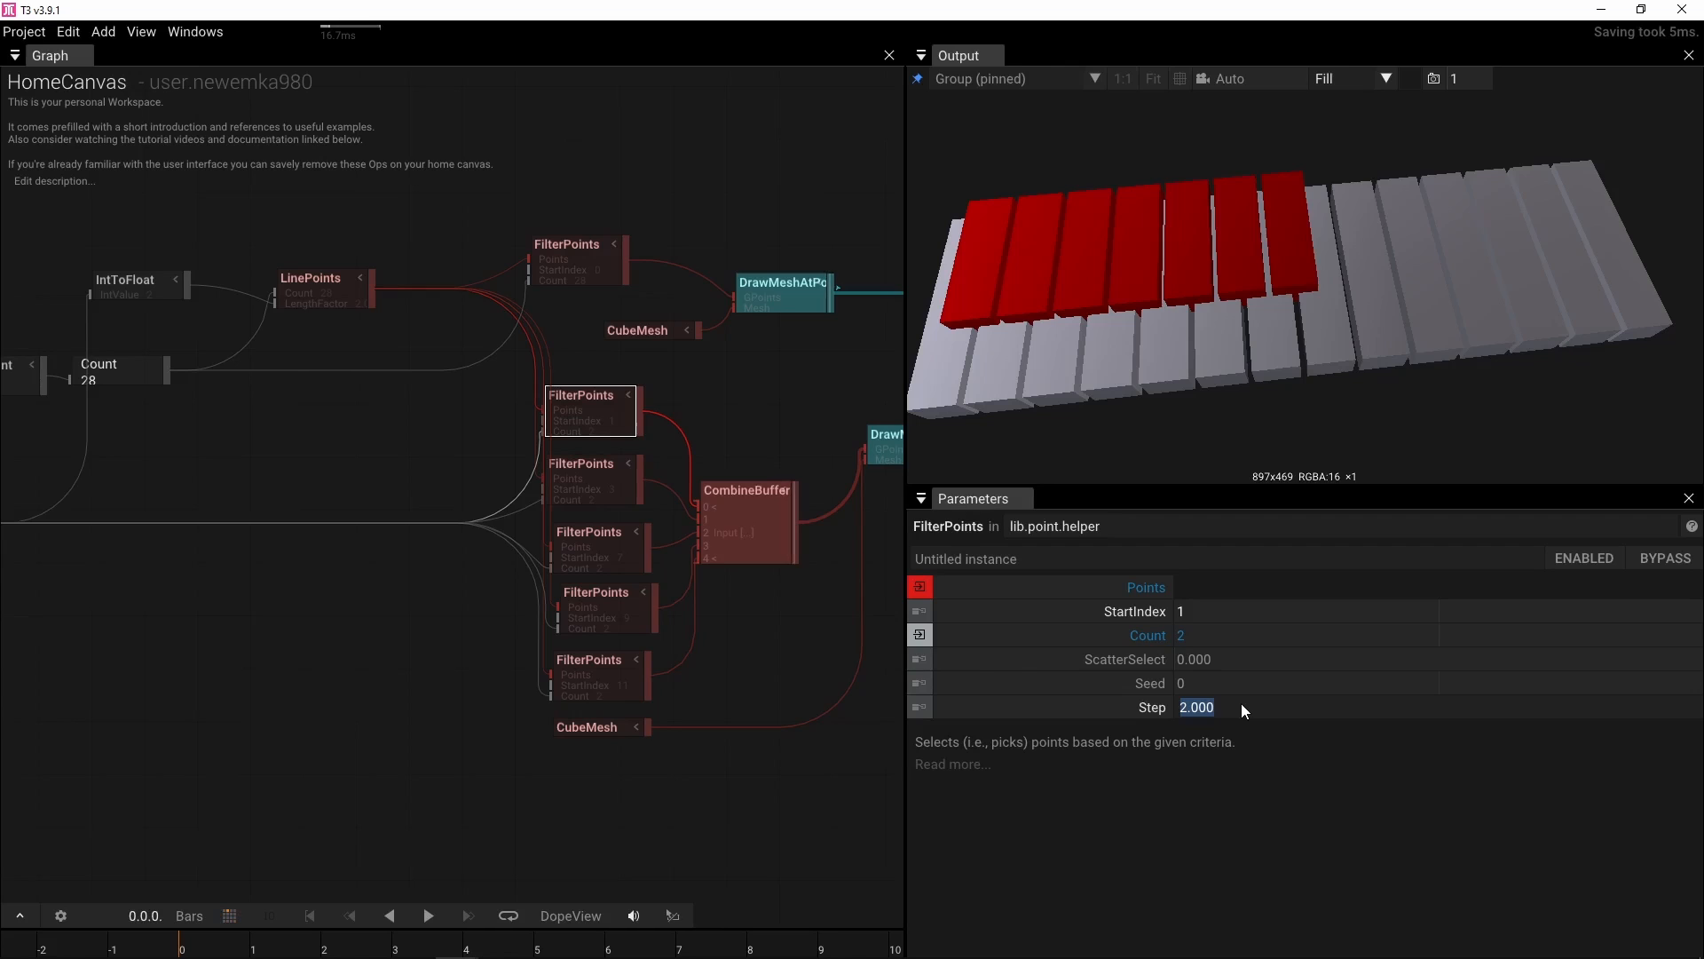
pyautogui.write('14')
pyautogui.press('Return')
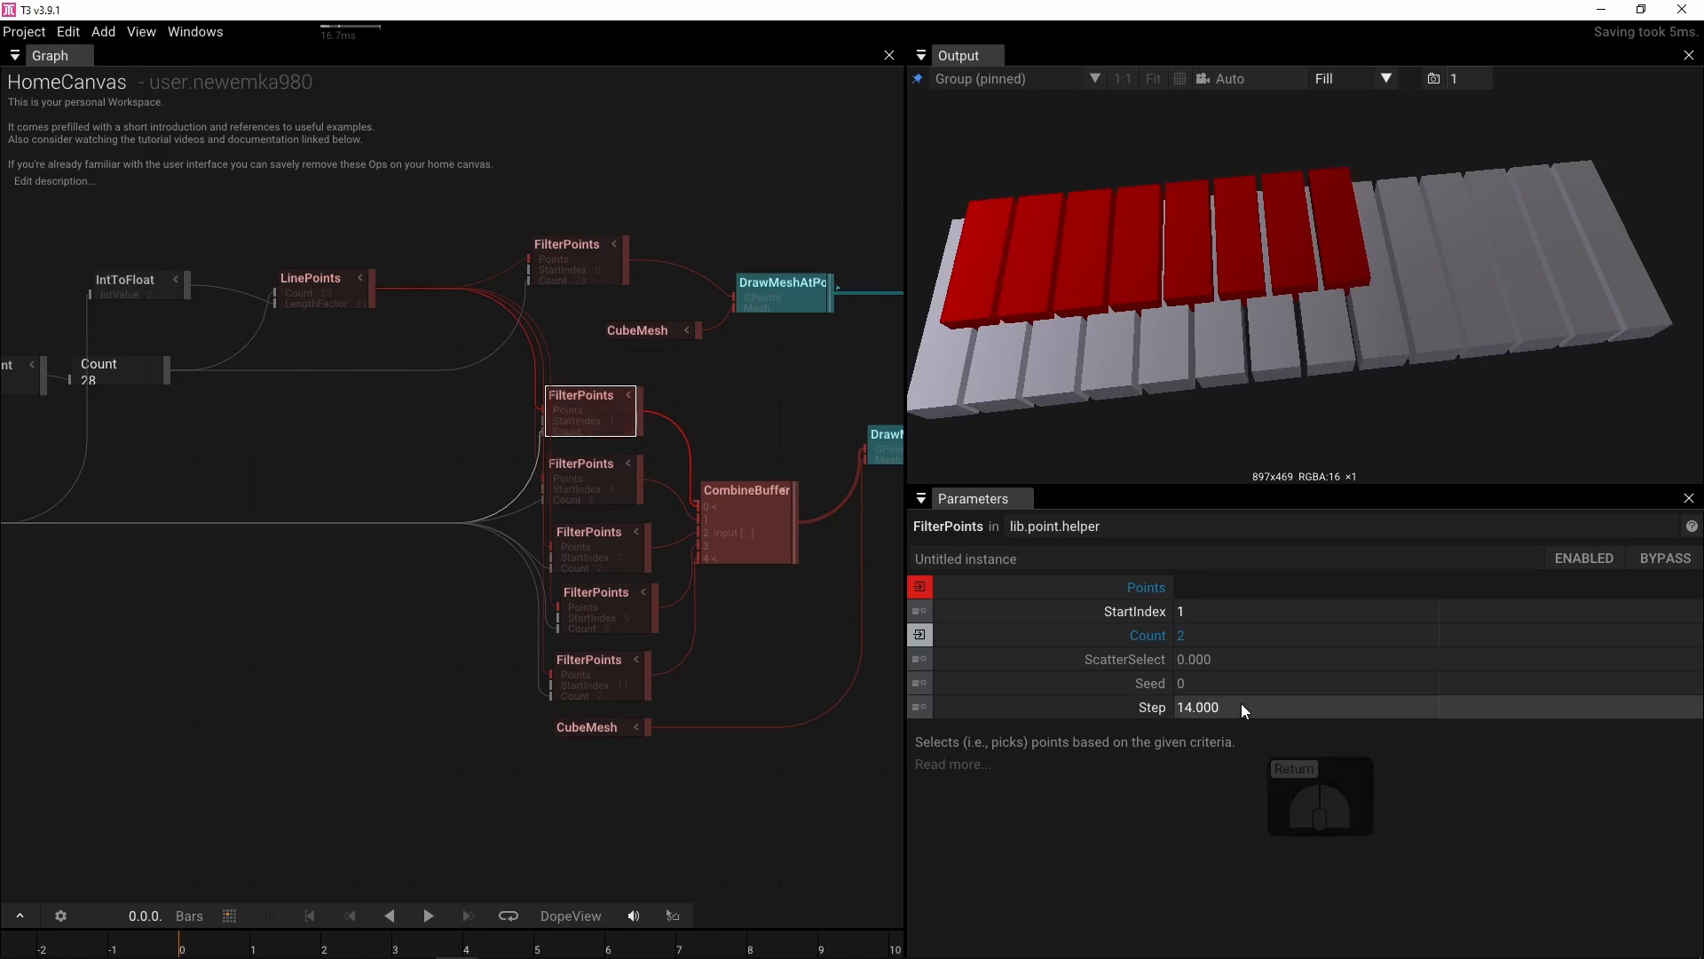
pyautogui.click(588, 485)
pyautogui.click(1234, 706)
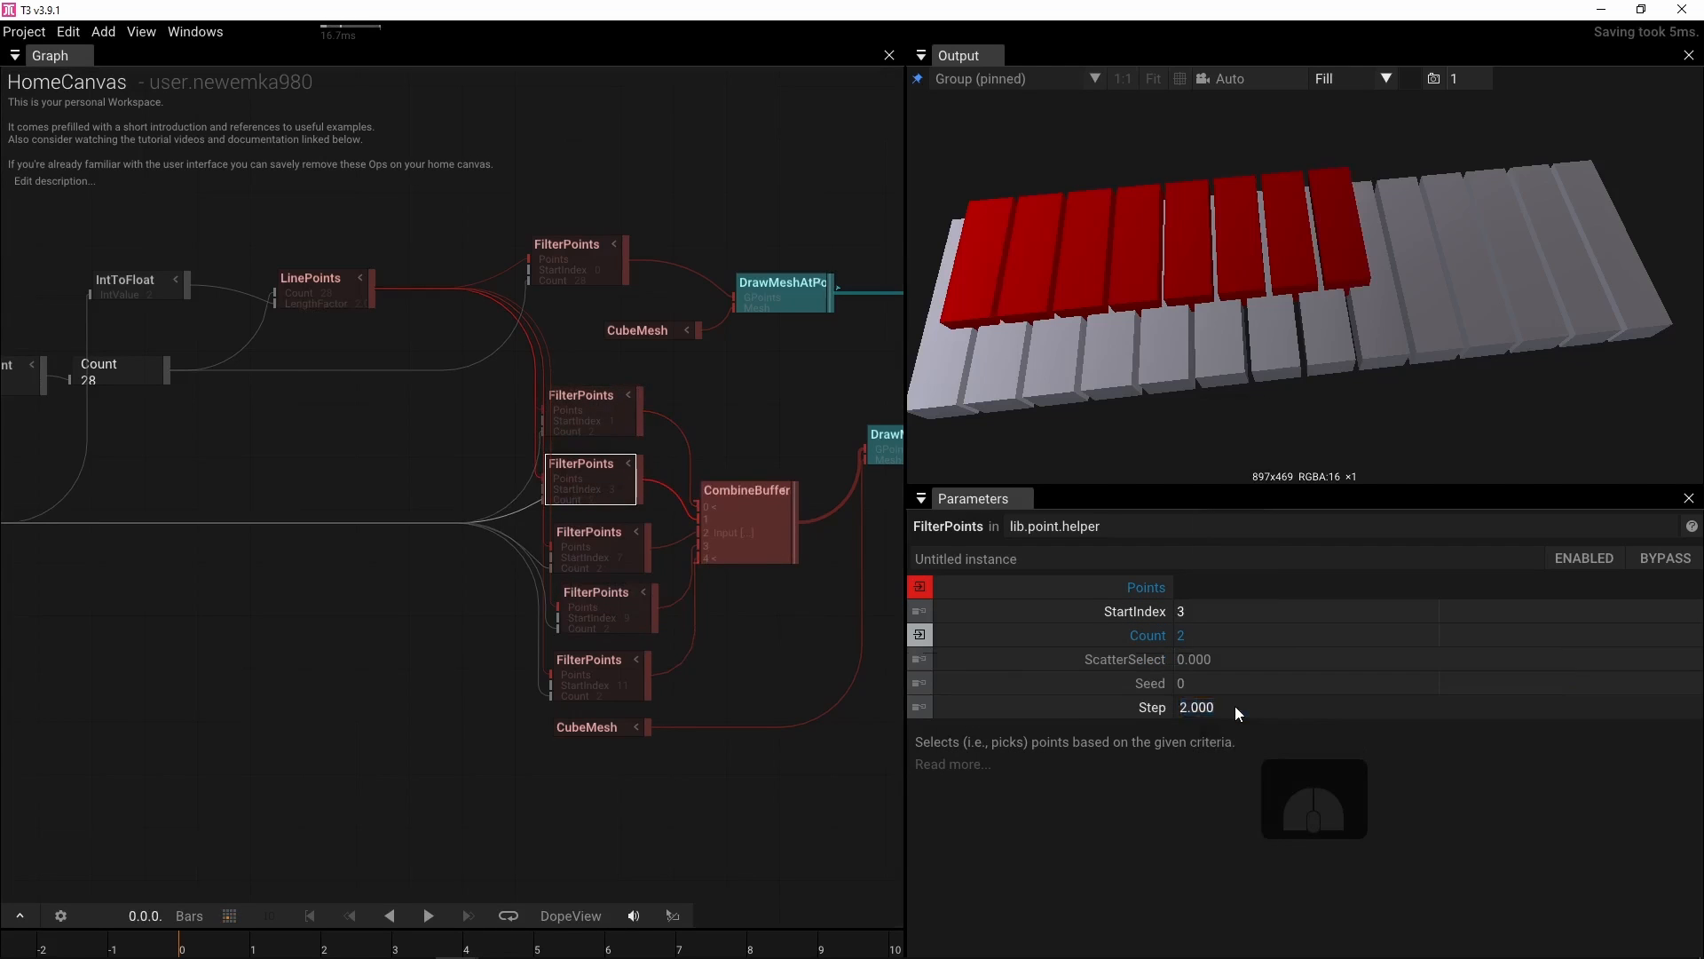
pyautogui.write('14')
pyautogui.press('Return')
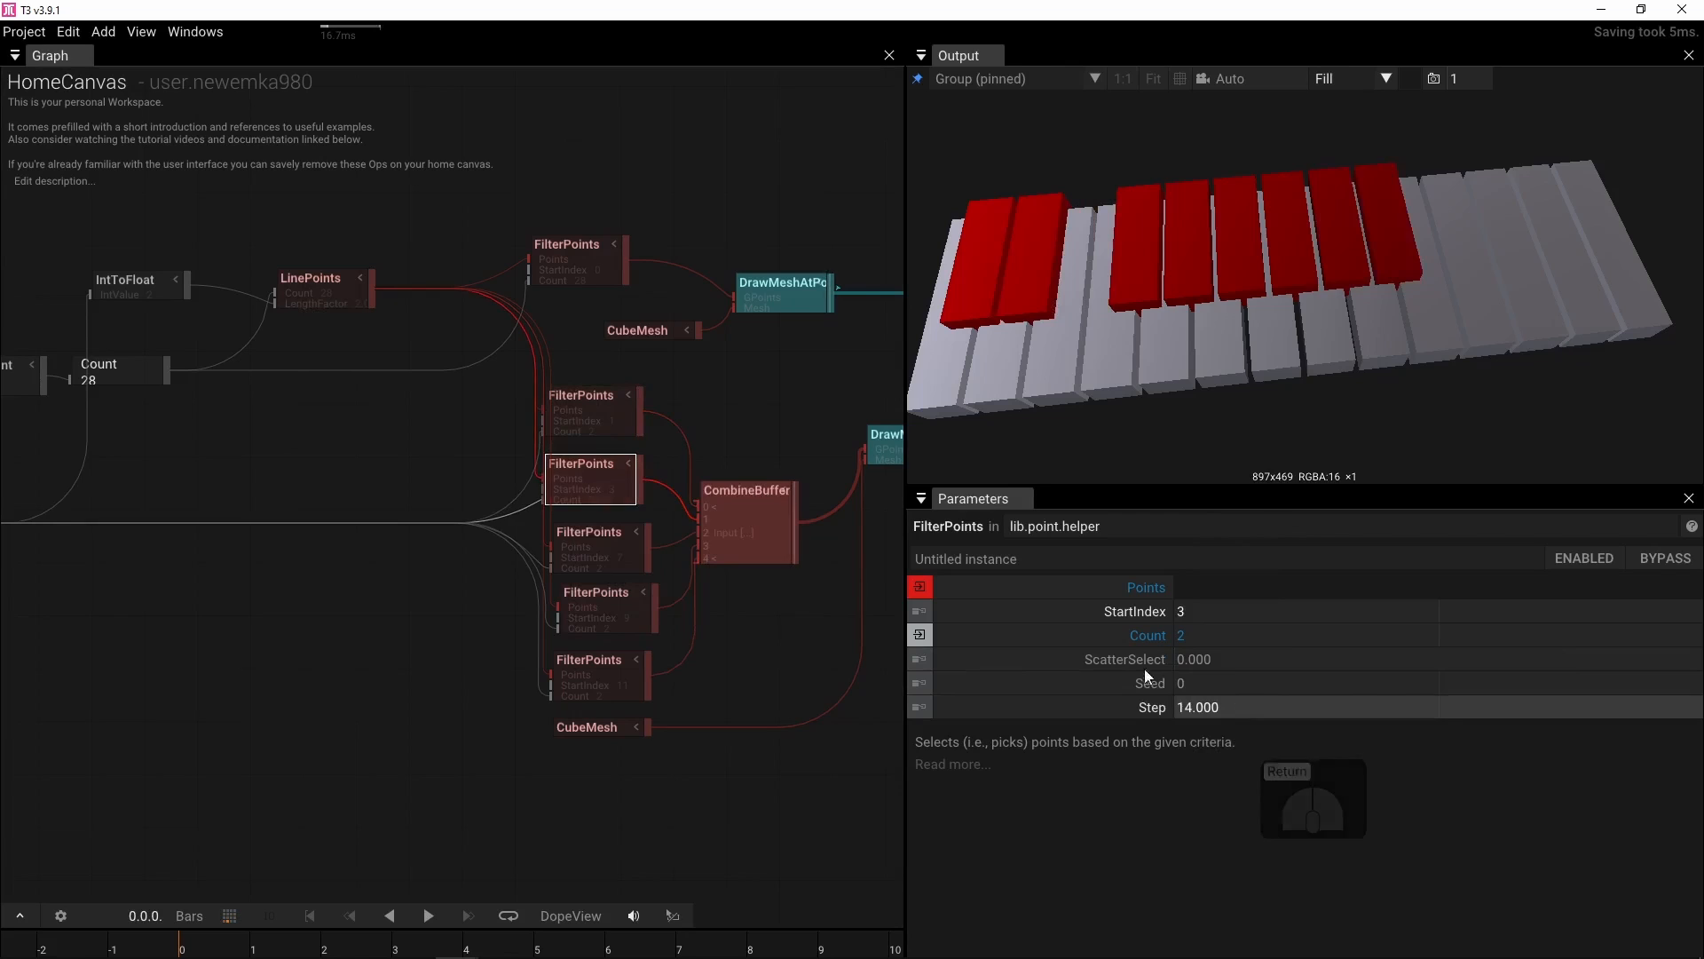
# Set Step to 14 on the red-key FilterPoints operators with StartIndex 7, 9 and 11
pyautogui.click(593, 561)
pyautogui.click(1258, 708)
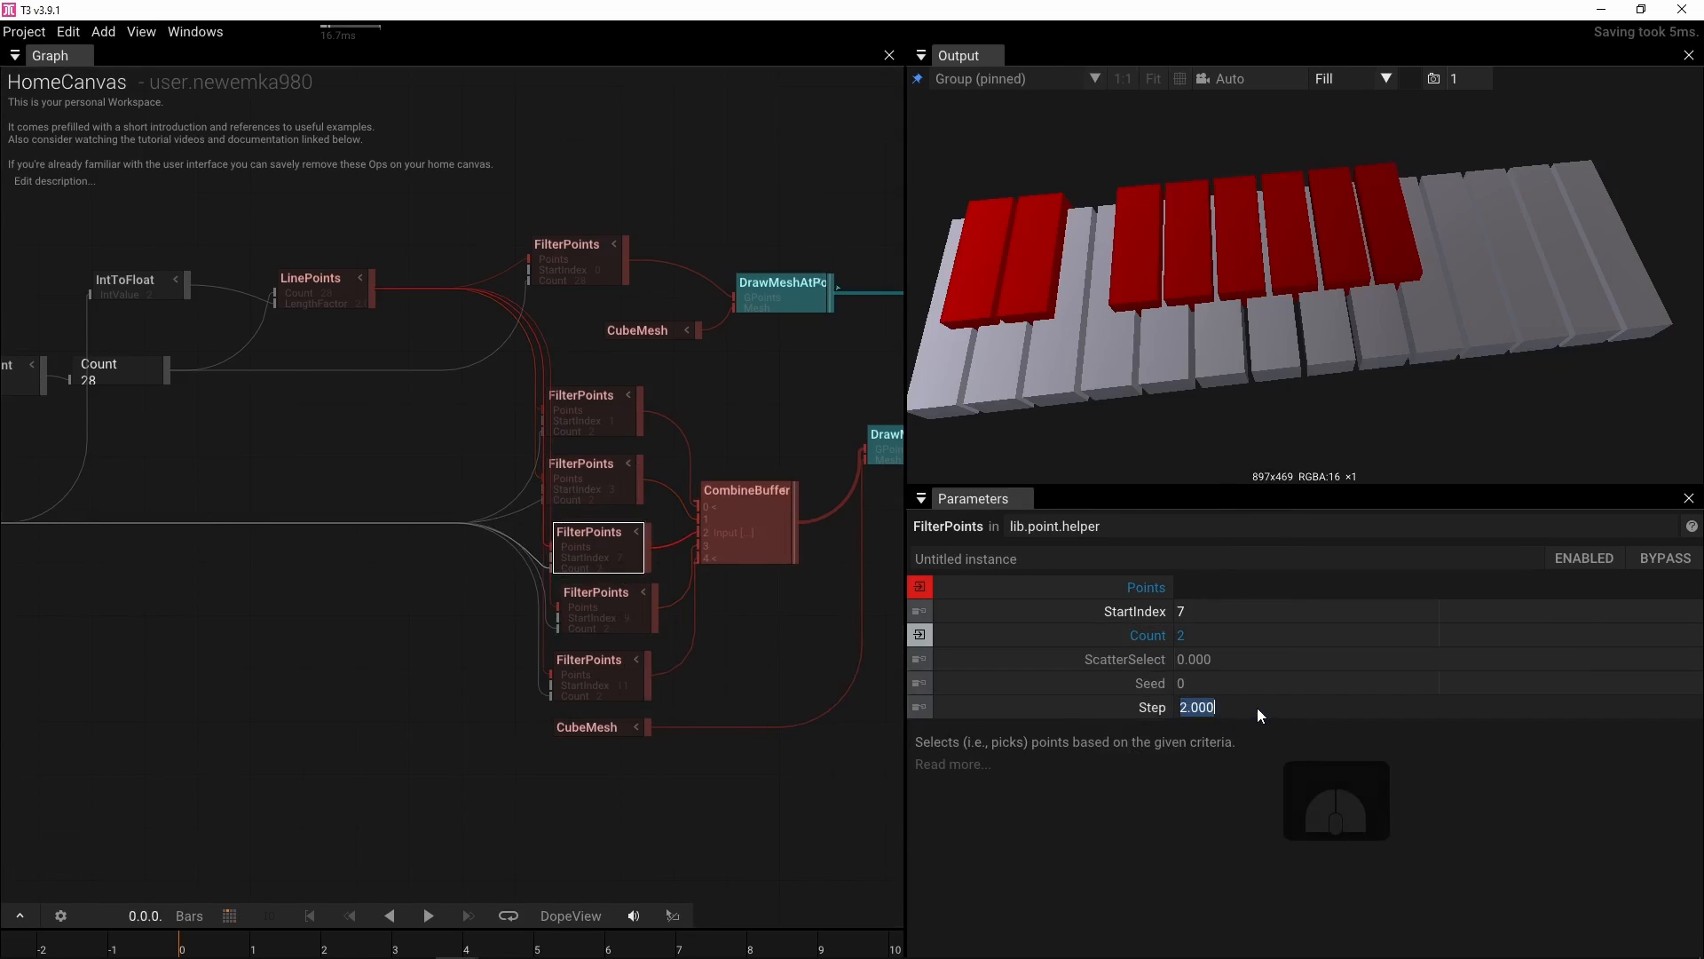
pyautogui.write('14')
pyautogui.press('Return')
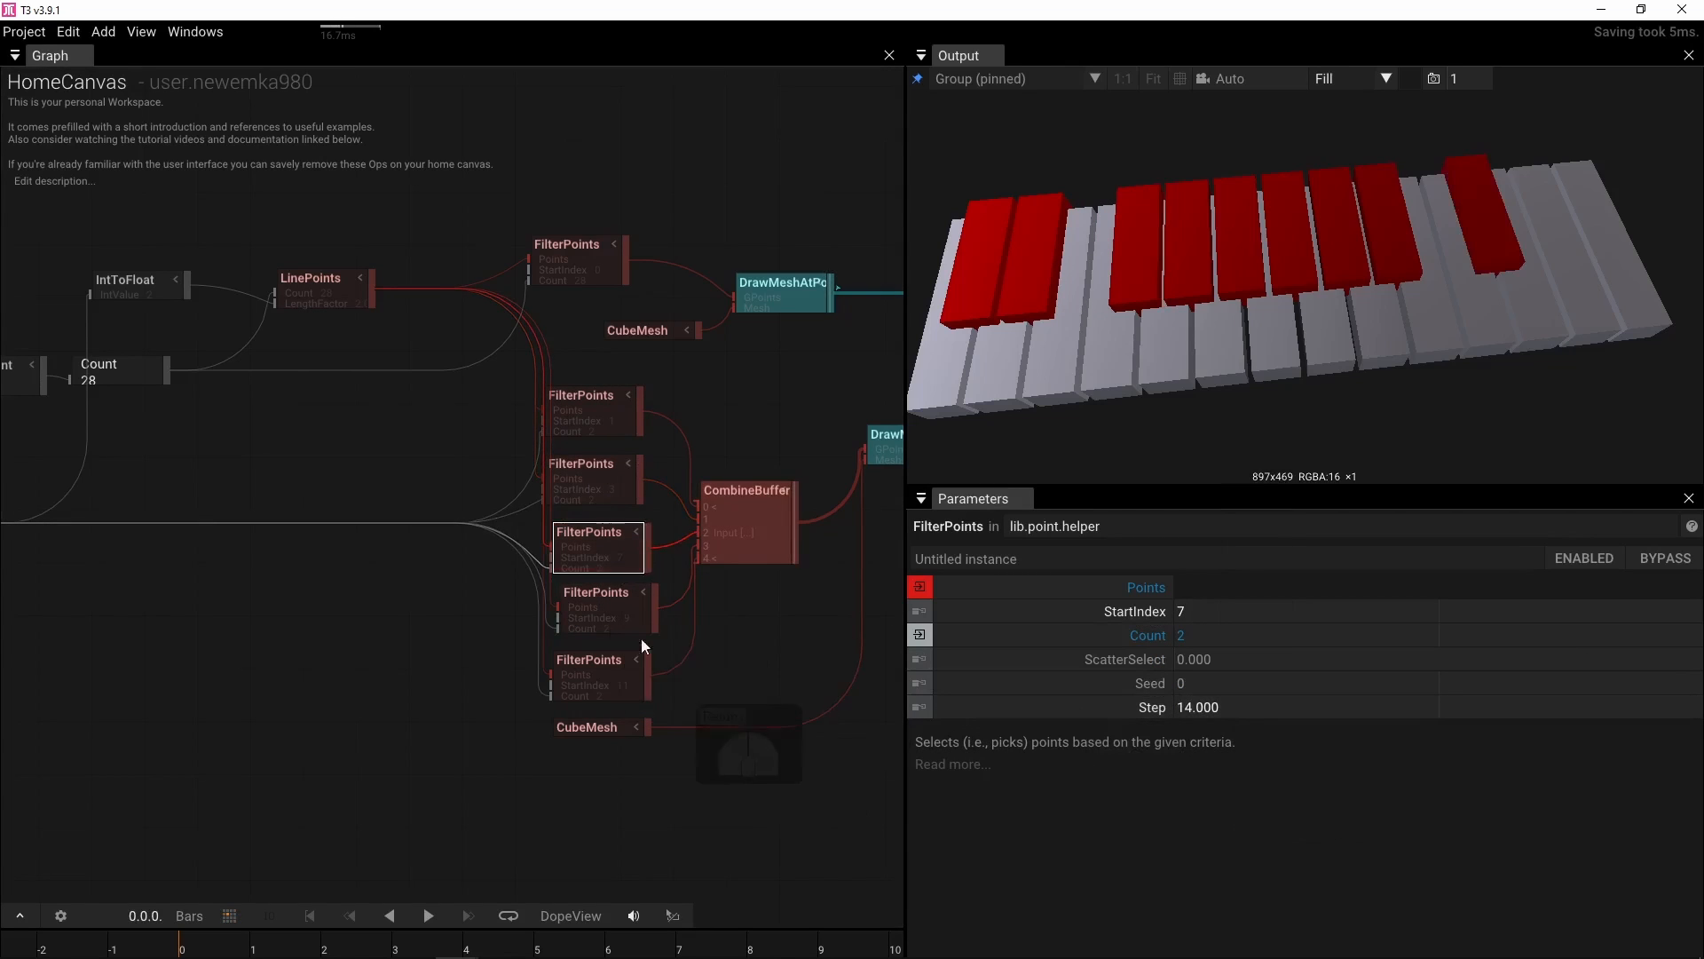
pyautogui.click(600, 619)
pyautogui.click(1218, 707)
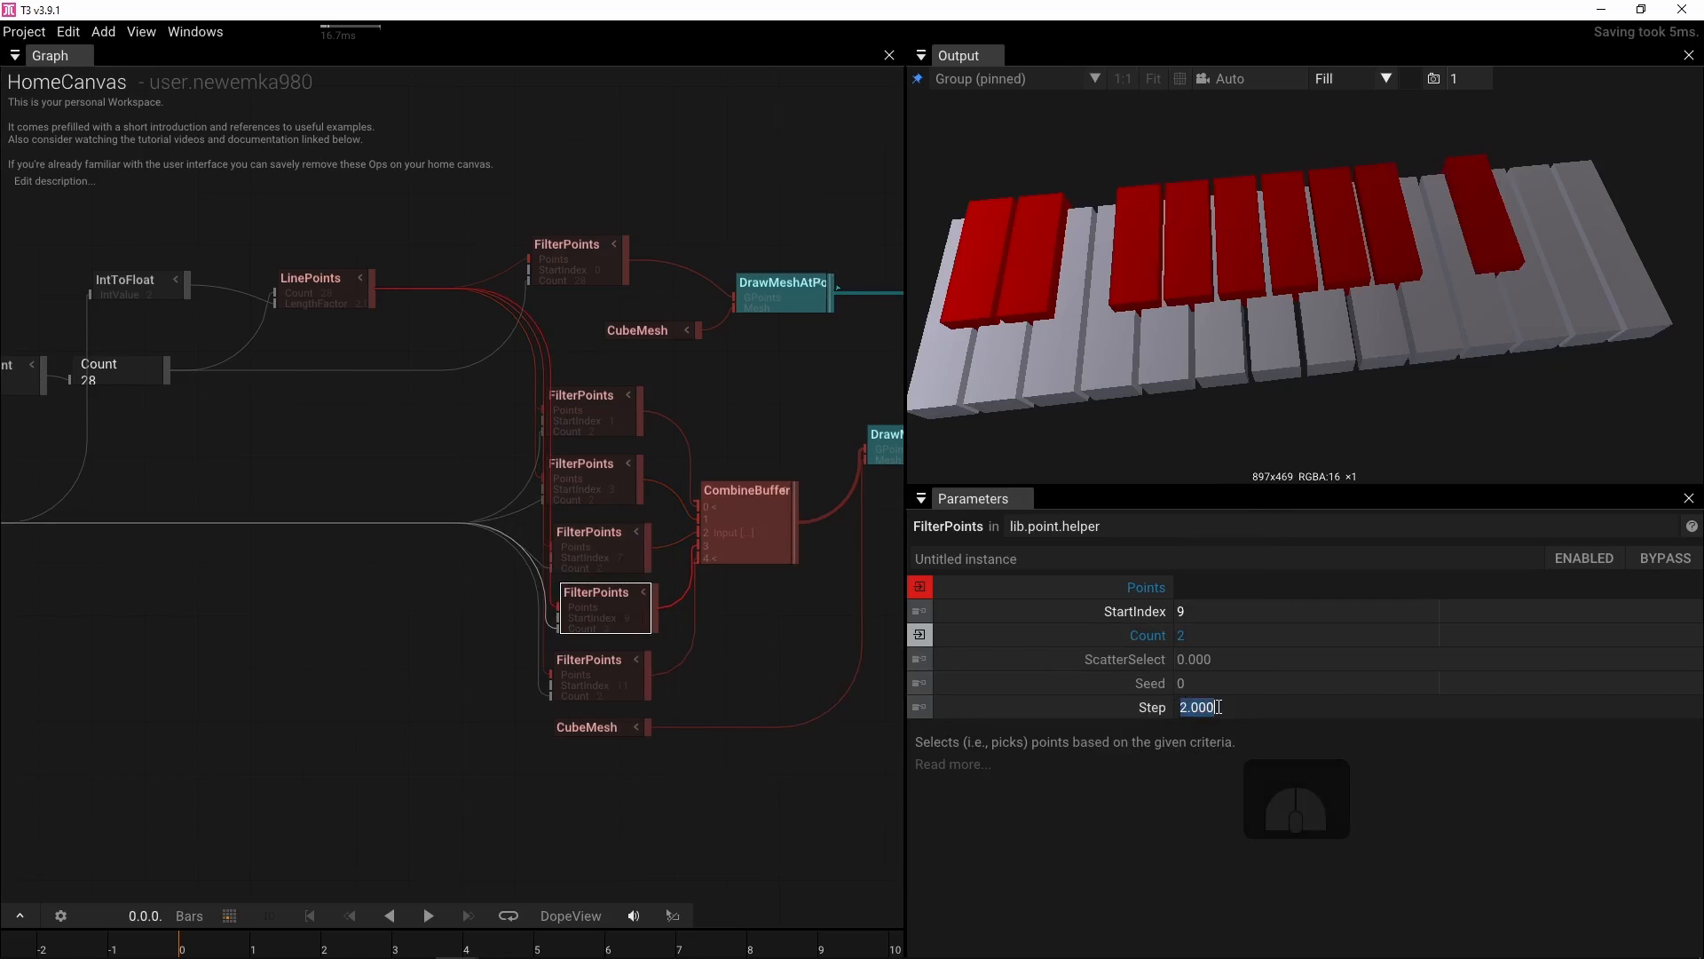
pyautogui.write('14')
pyautogui.press('Return')
pyautogui.click(600, 680)
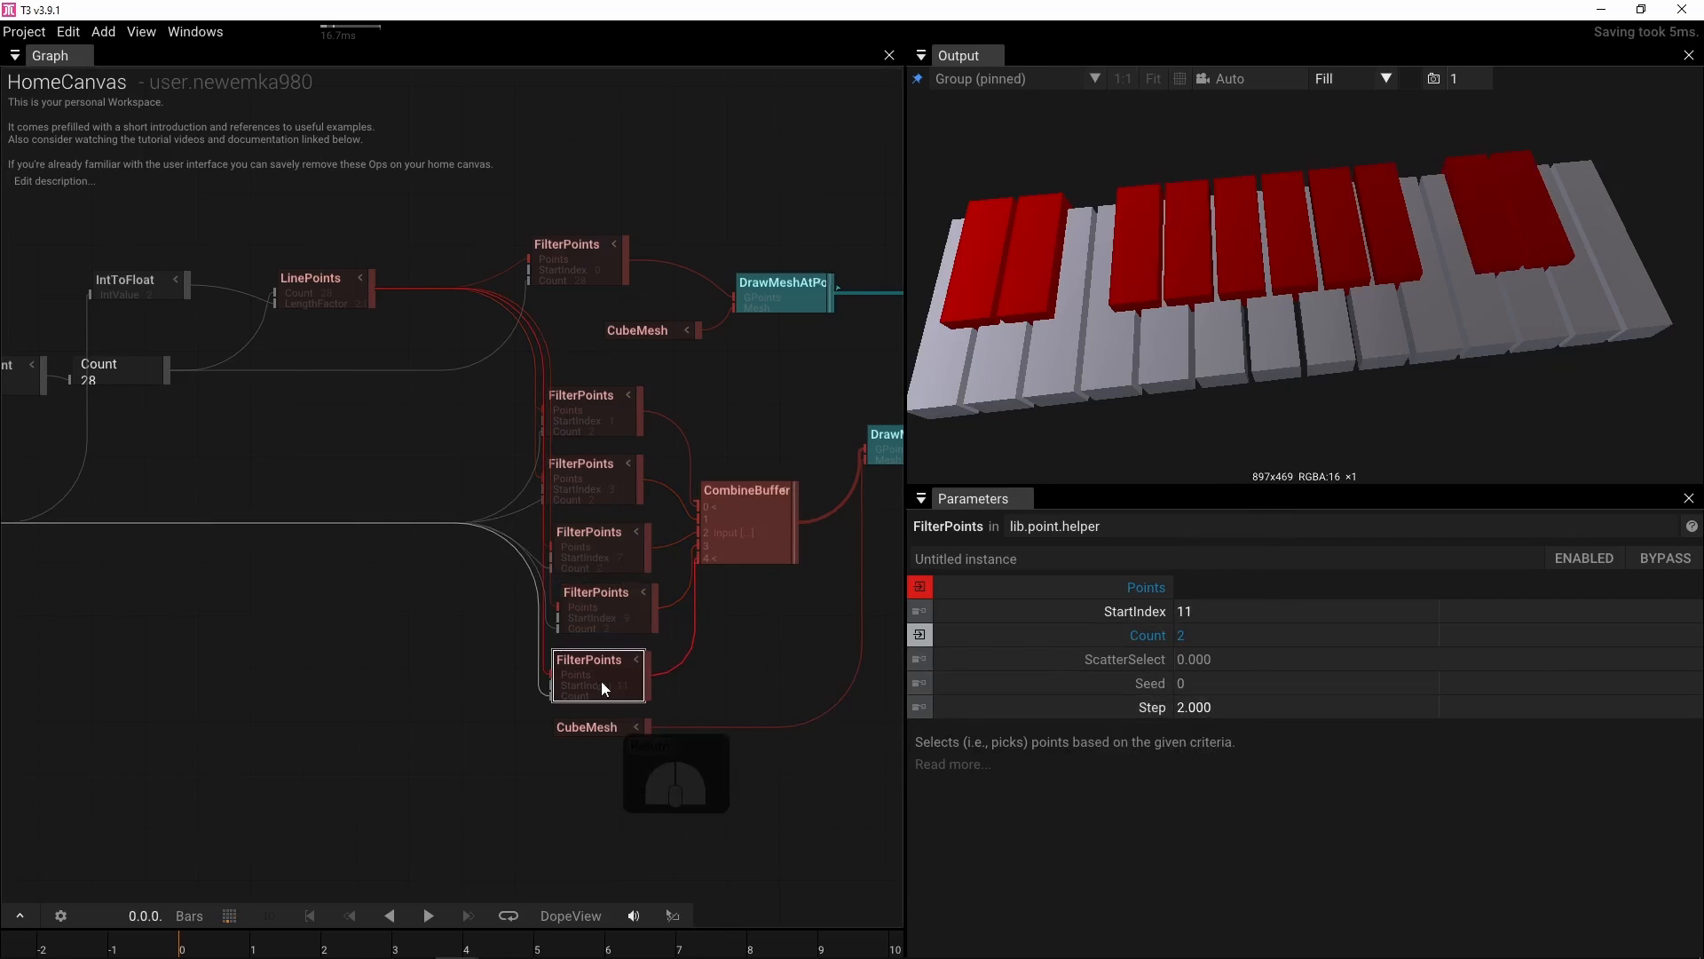
pyautogui.click(1300, 705)
pyautogui.write('14')
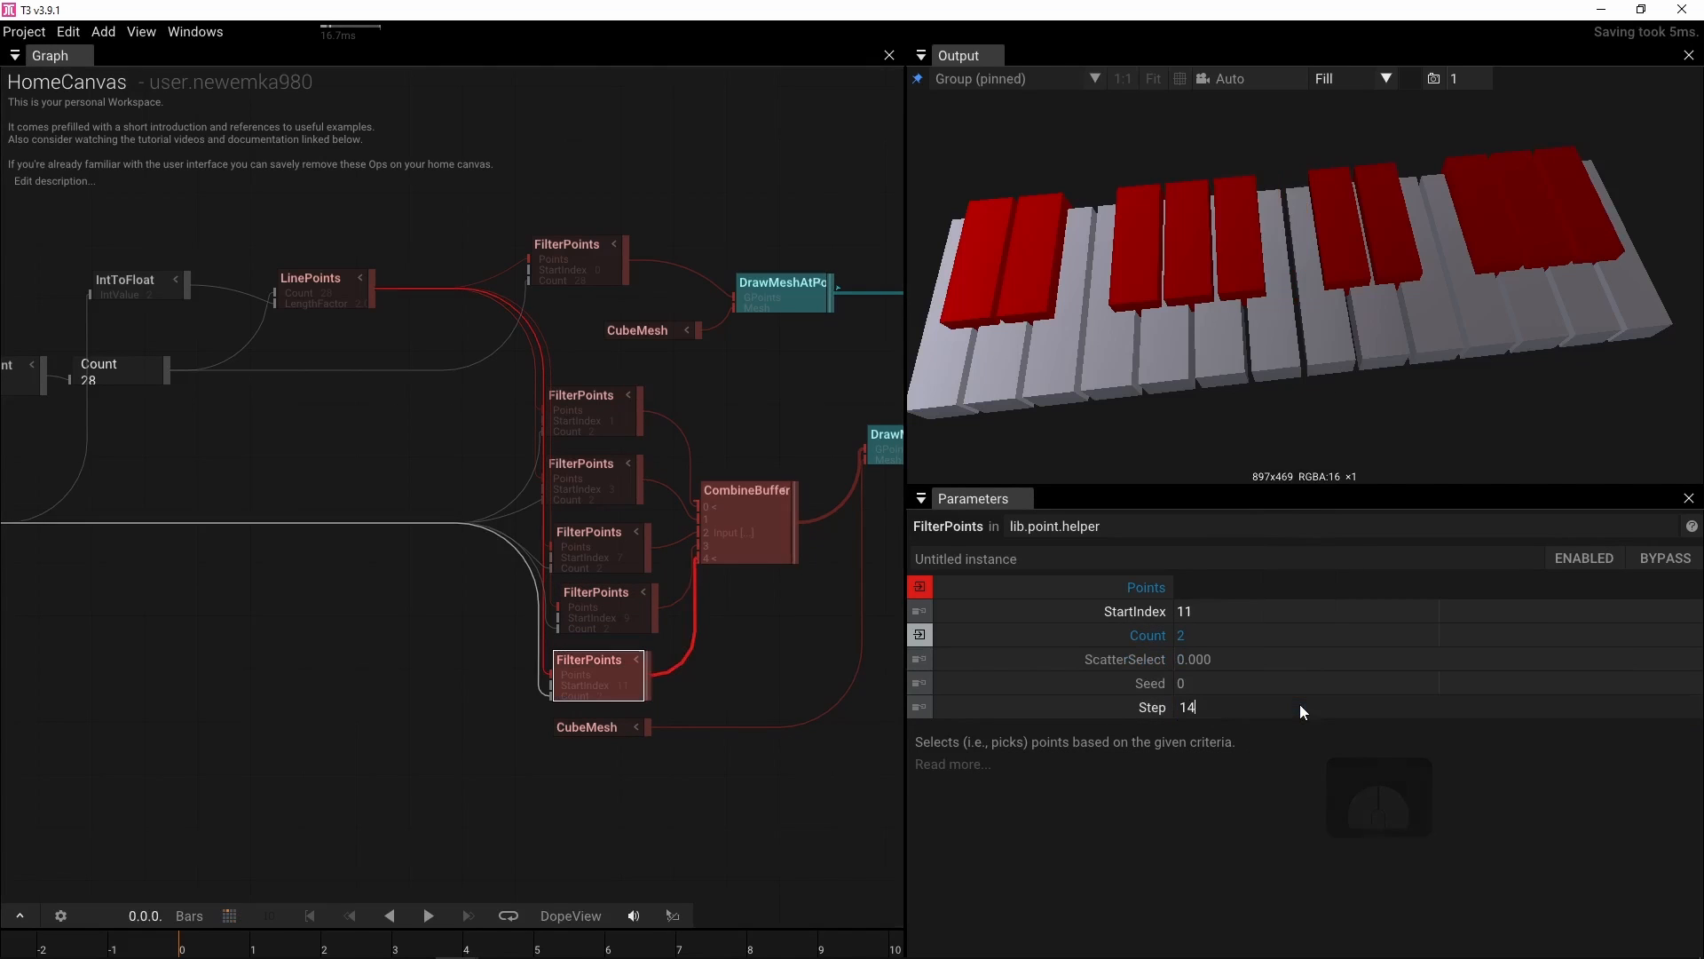
pyautogui.press('Return')
# Try Int values of 3 and 4 on the IntValue operator to repeat the octave
pyautogui.moveTo(1333, 391); pyautogui.dragTo(1273, 366)
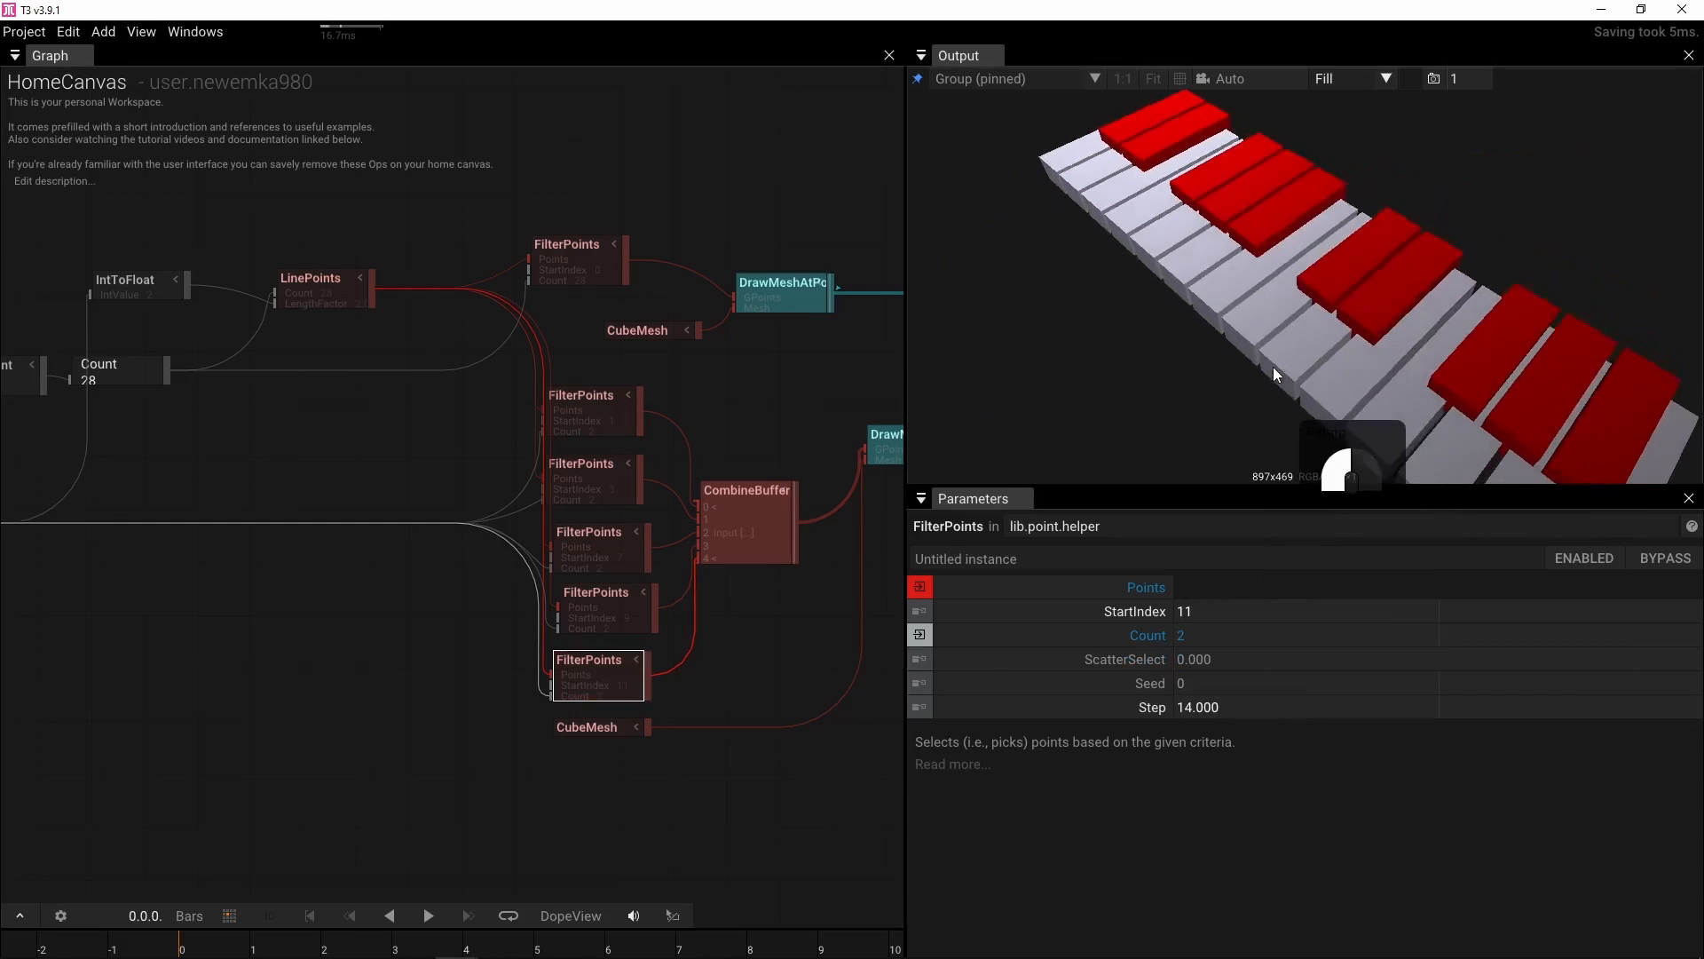
pyautogui.moveTo(417, 460); pyautogui.dragTo(609, 424)
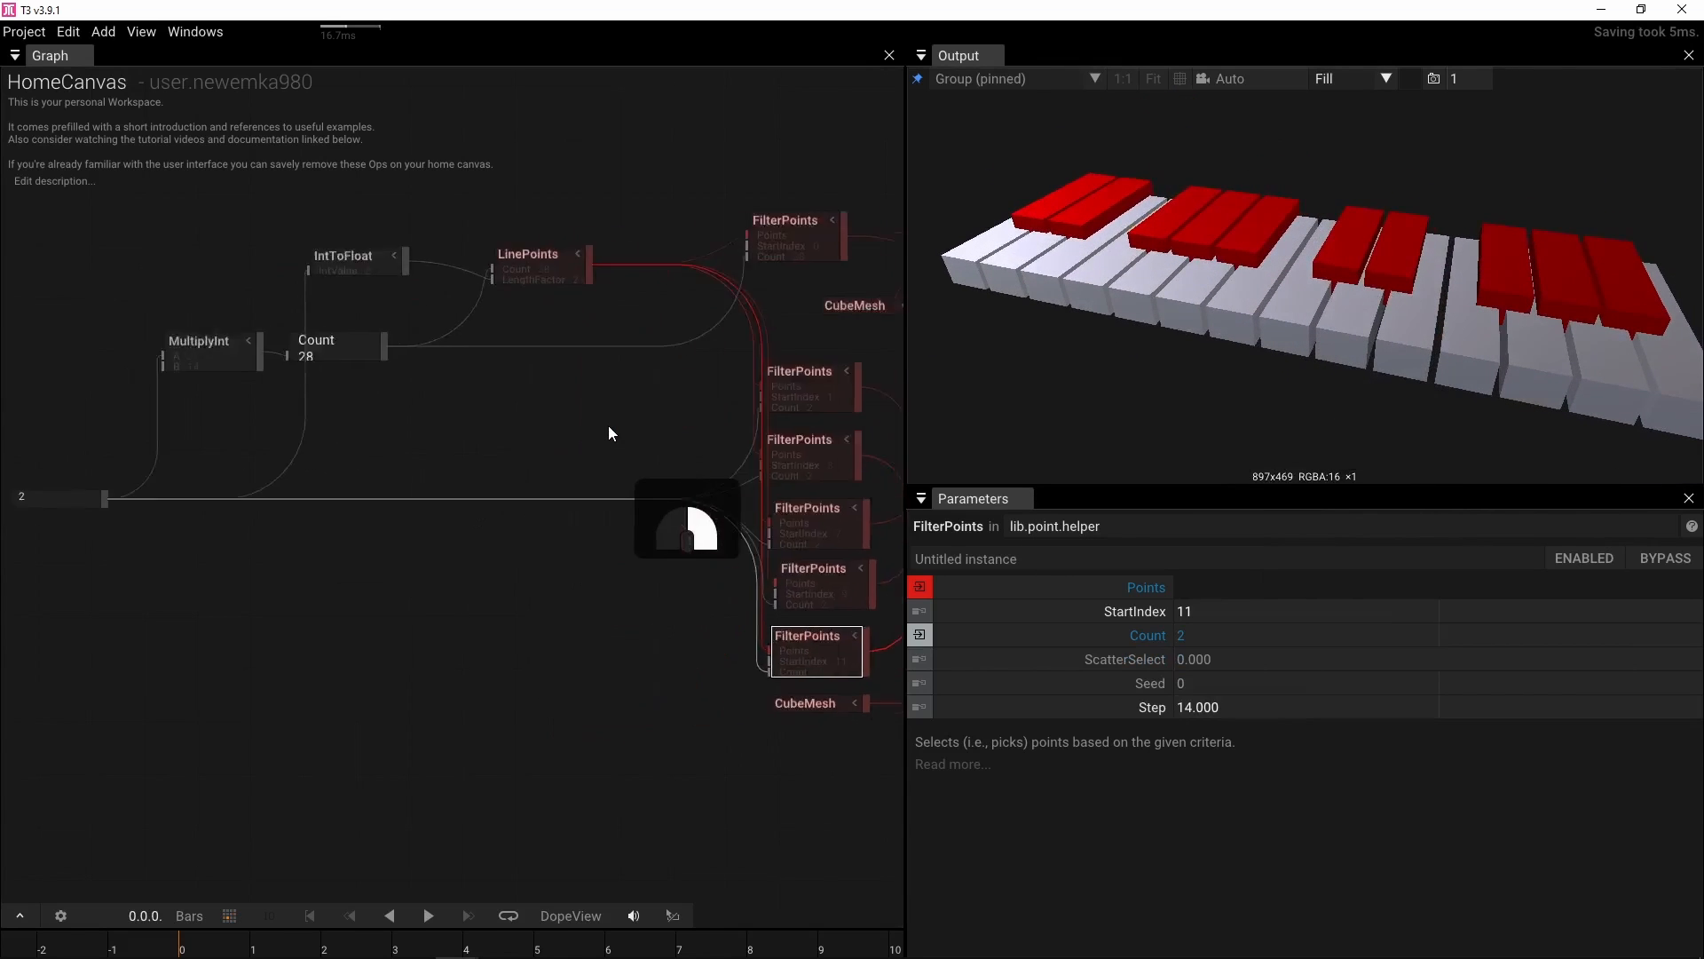
pyautogui.click(157, 488)
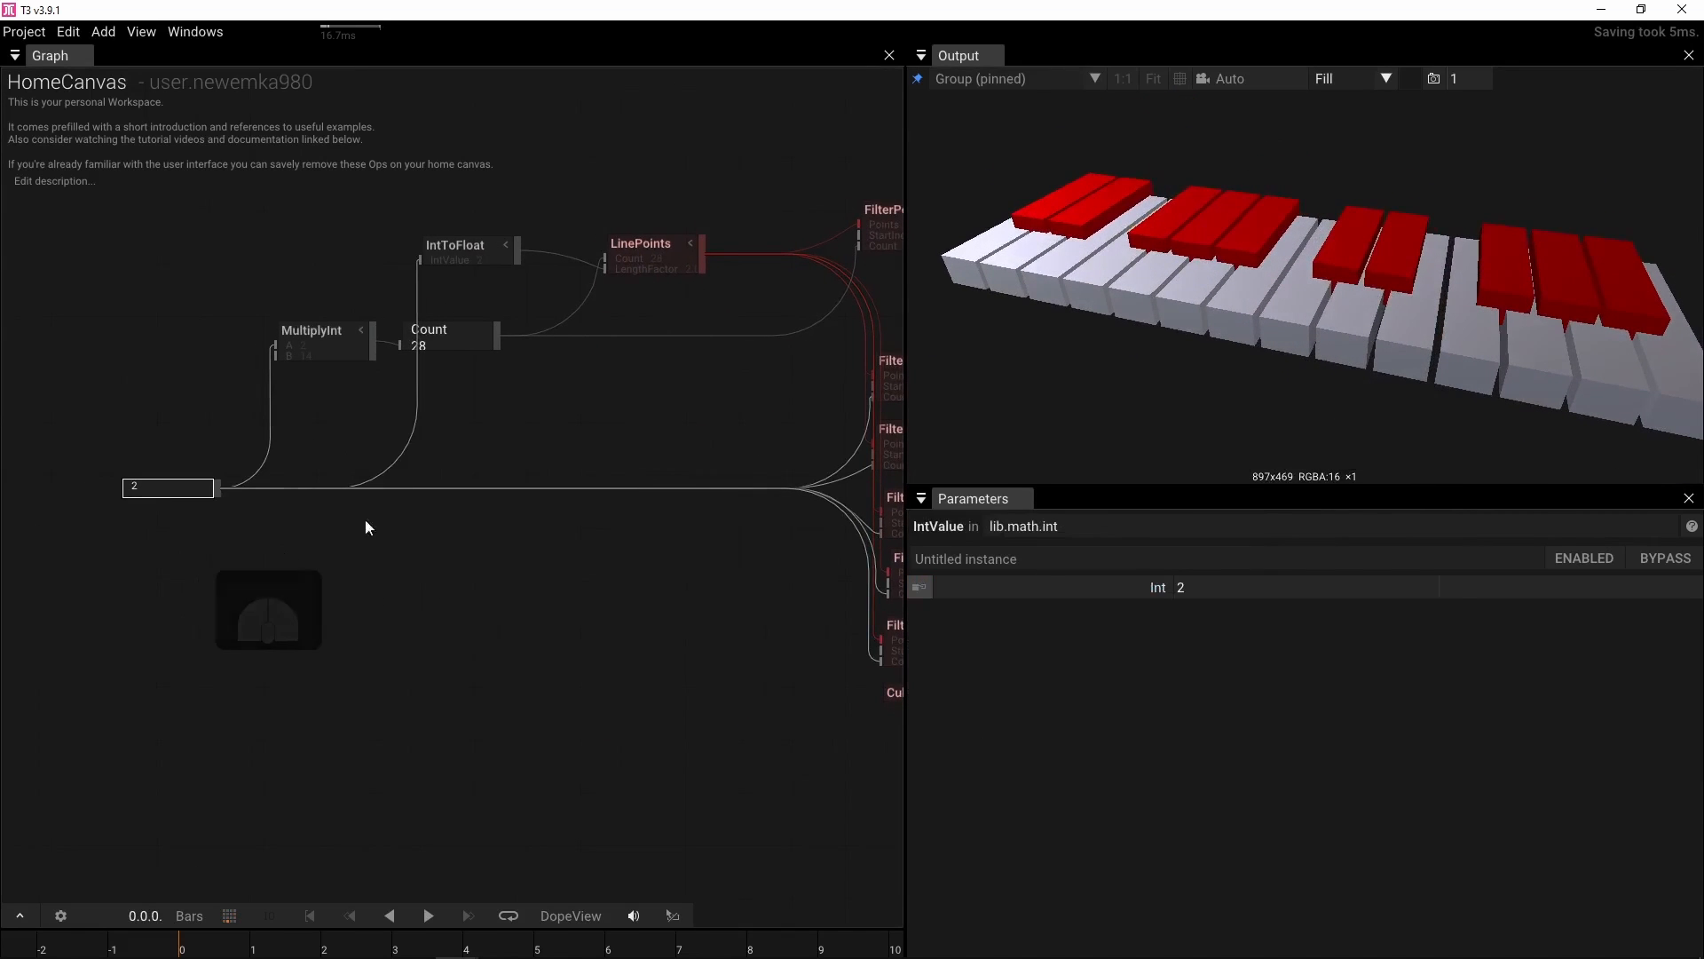
pyautogui.click(1211, 586)
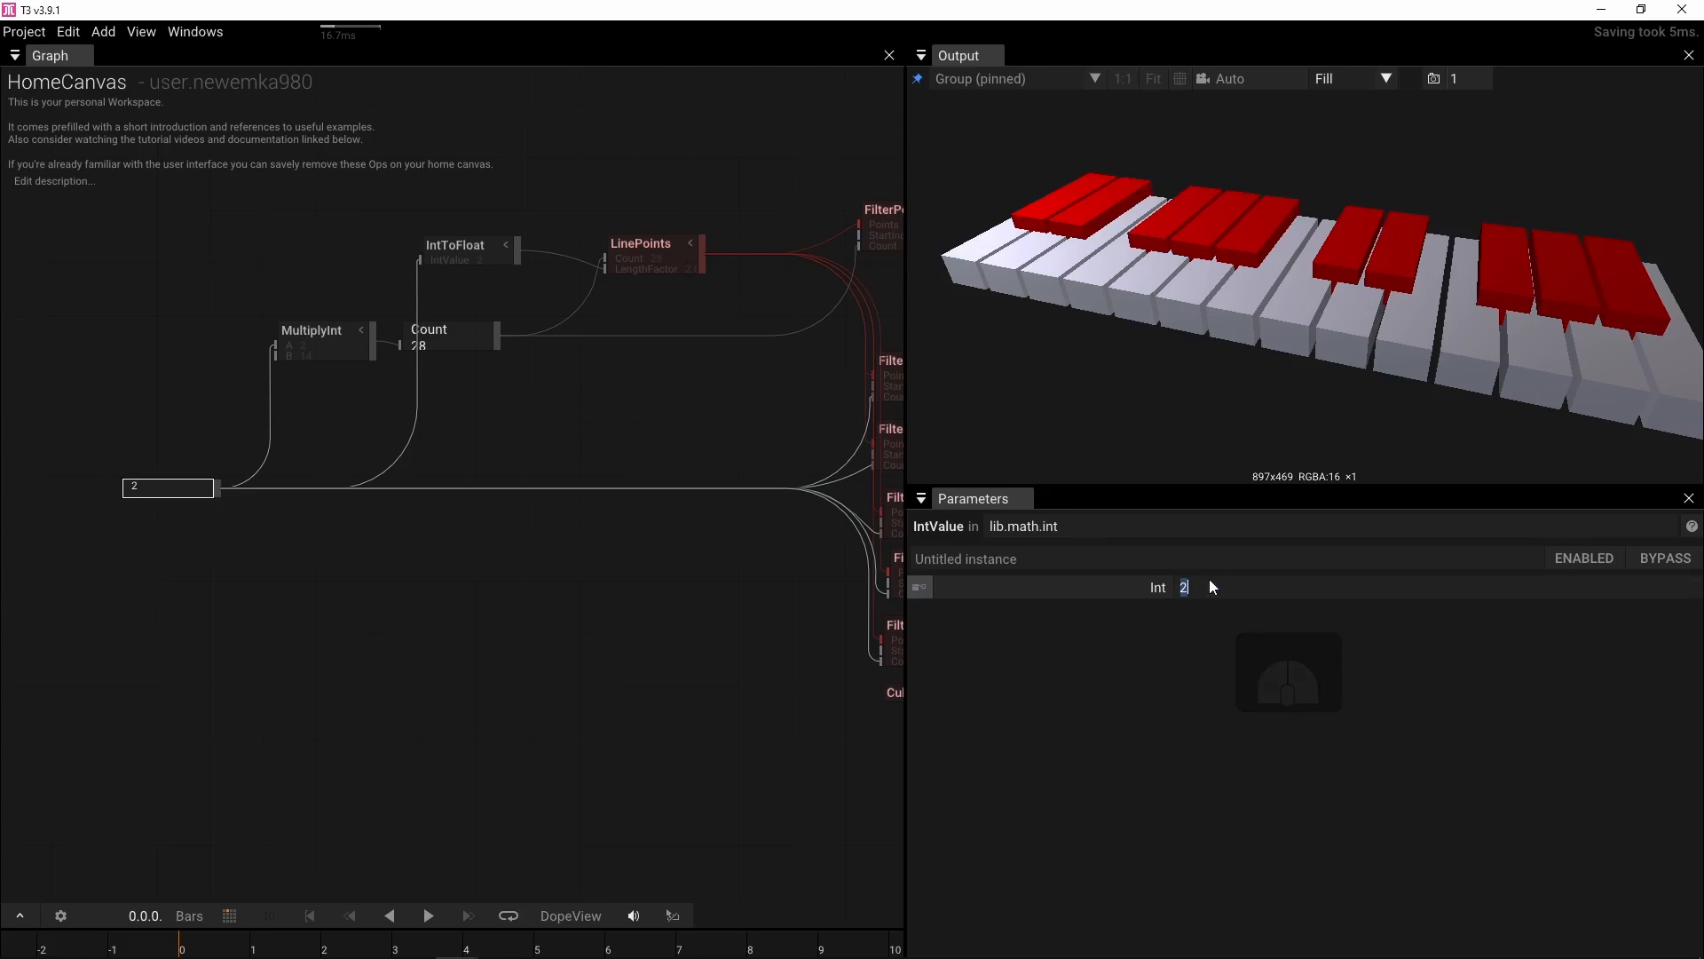
pyautogui.write('3')
pyautogui.press('Return')
pyautogui.scroll(-4, 1253, 282)
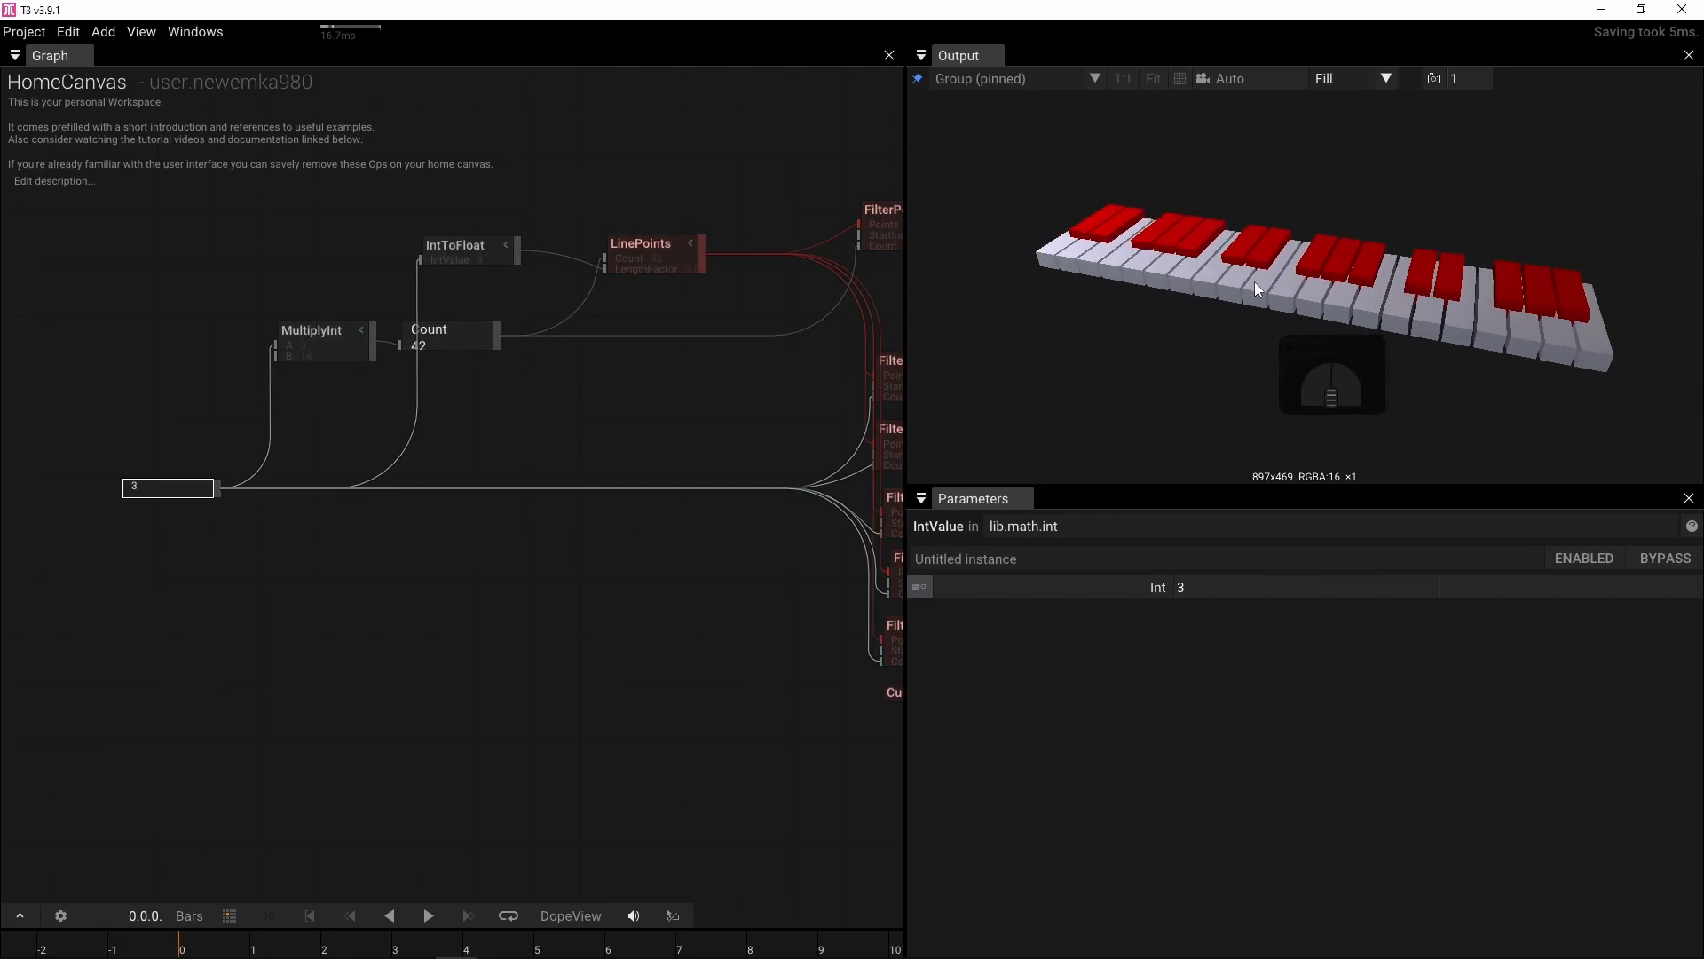
pyautogui.moveTo(1258, 283); pyautogui.dragTo(1276, 361)
pyautogui.click(1202, 577)
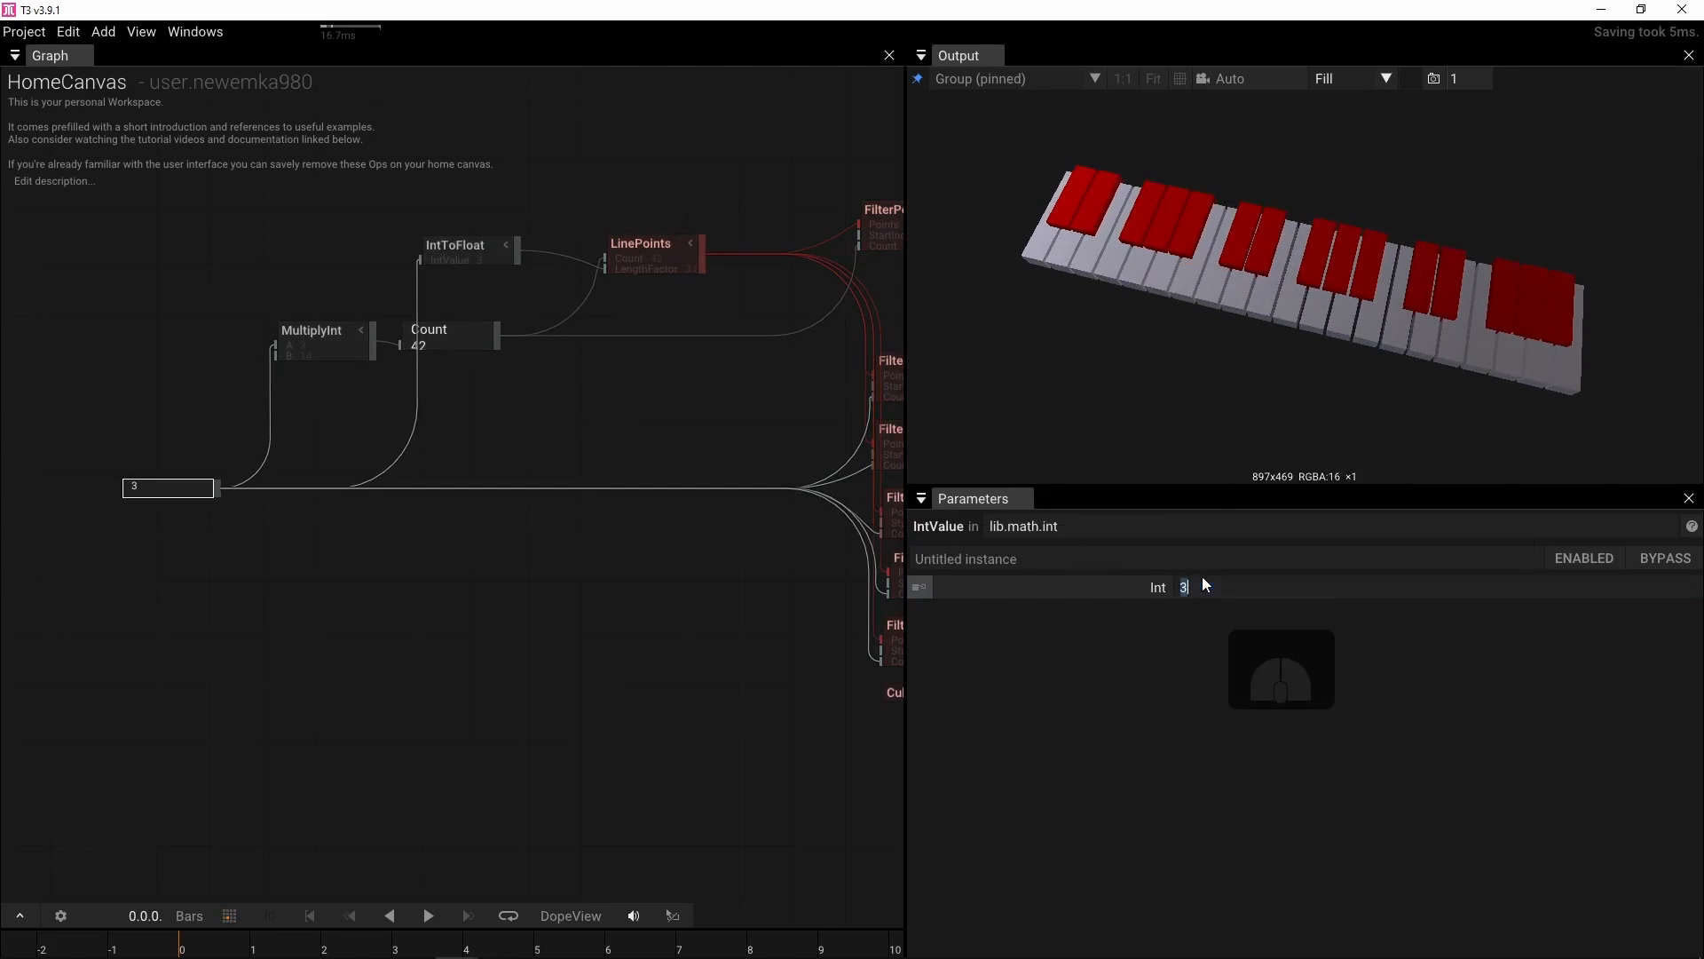
pyautogui.write('4')
pyautogui.press('Return')
# Set the IntValue's Int to 5
pyautogui.click(1204, 579)
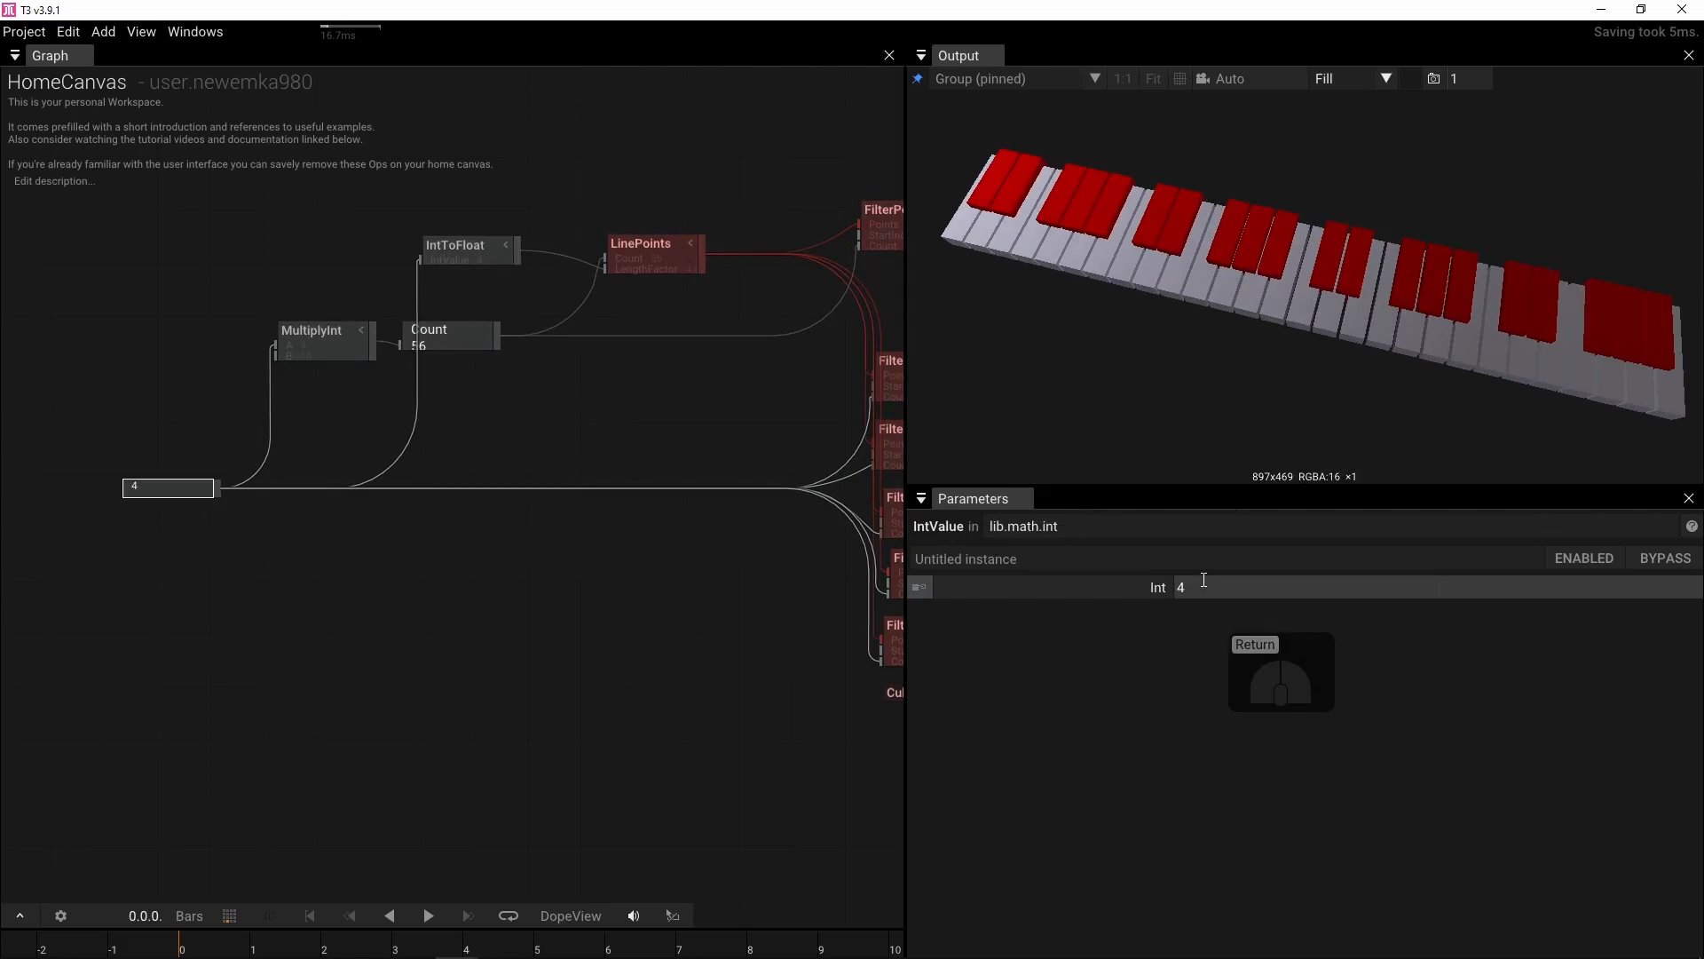
pyautogui.write('5')
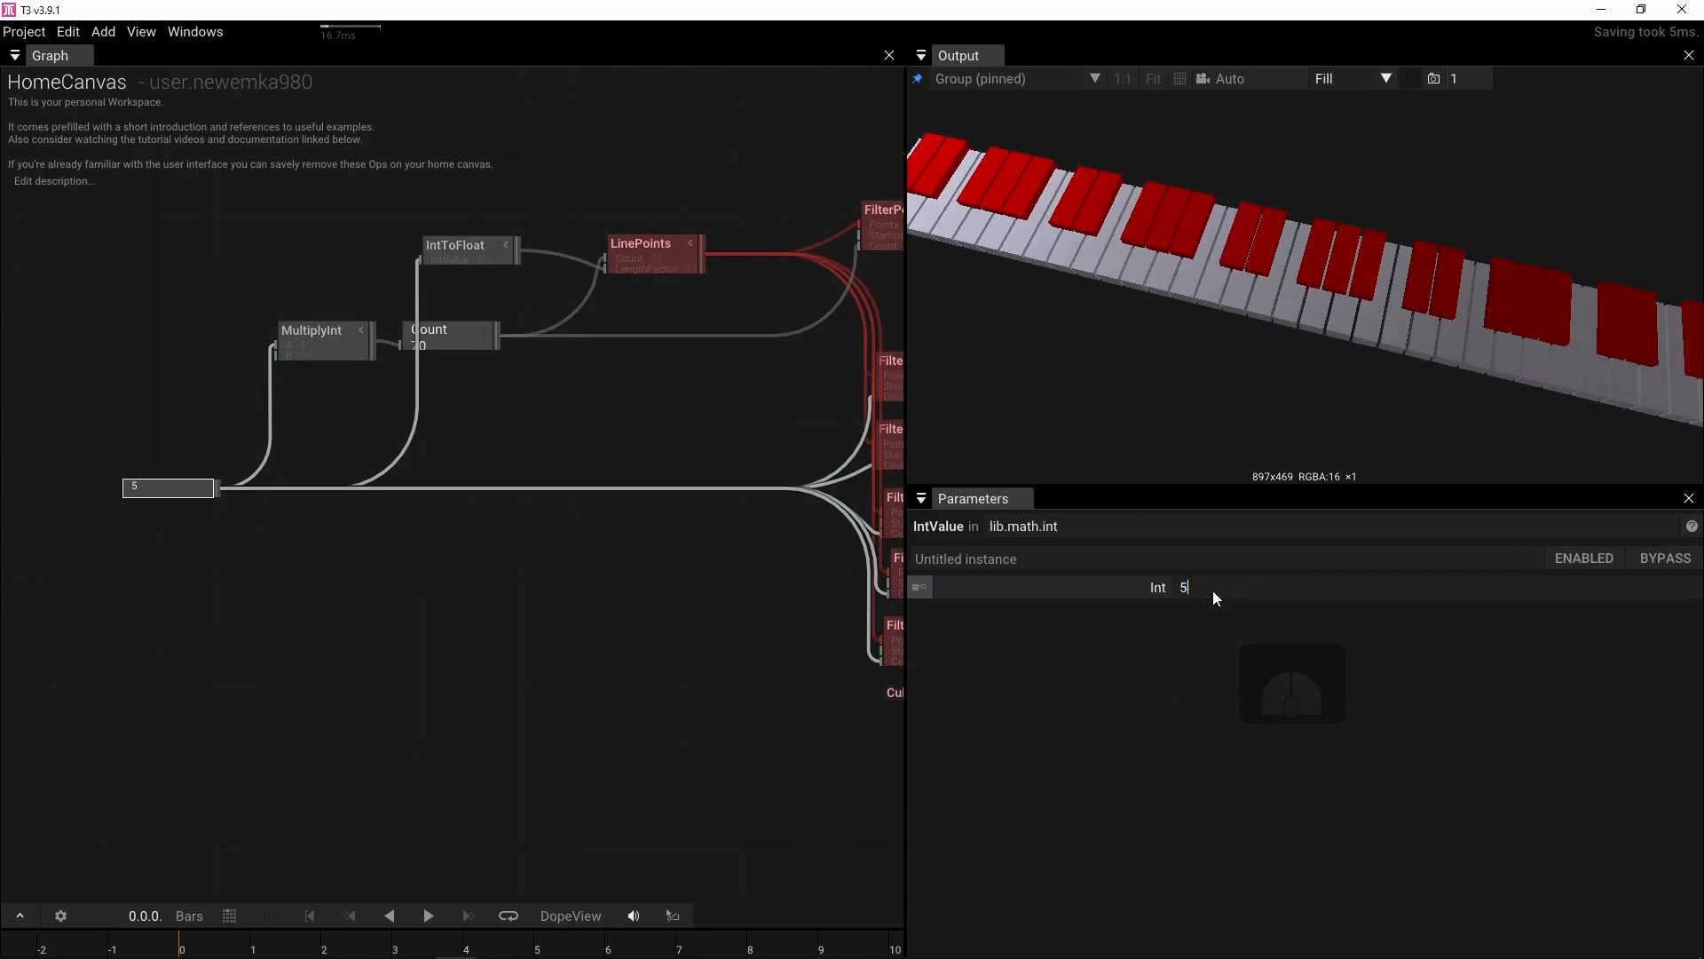
pyautogui.press('Return')
pyautogui.click(1214, 593)
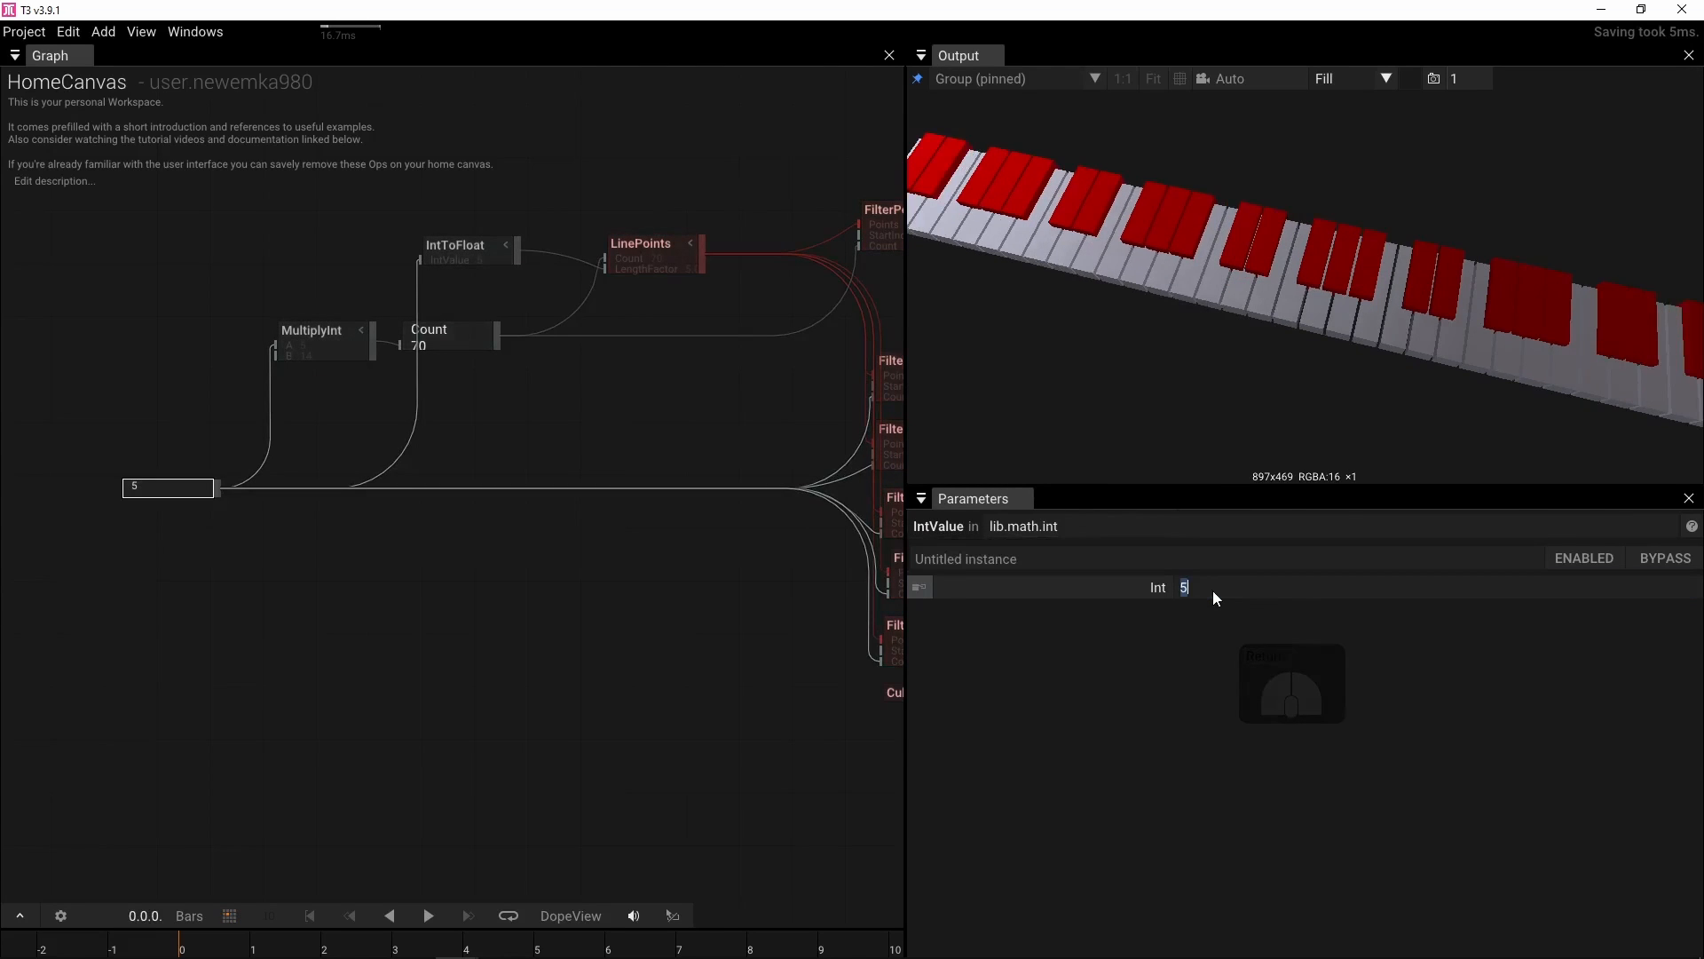
# Set the IntValue's Int to 1 and rearrange the Count, Group and both DrawMeshAtPoints nodes in the graph
pyautogui.write('1')
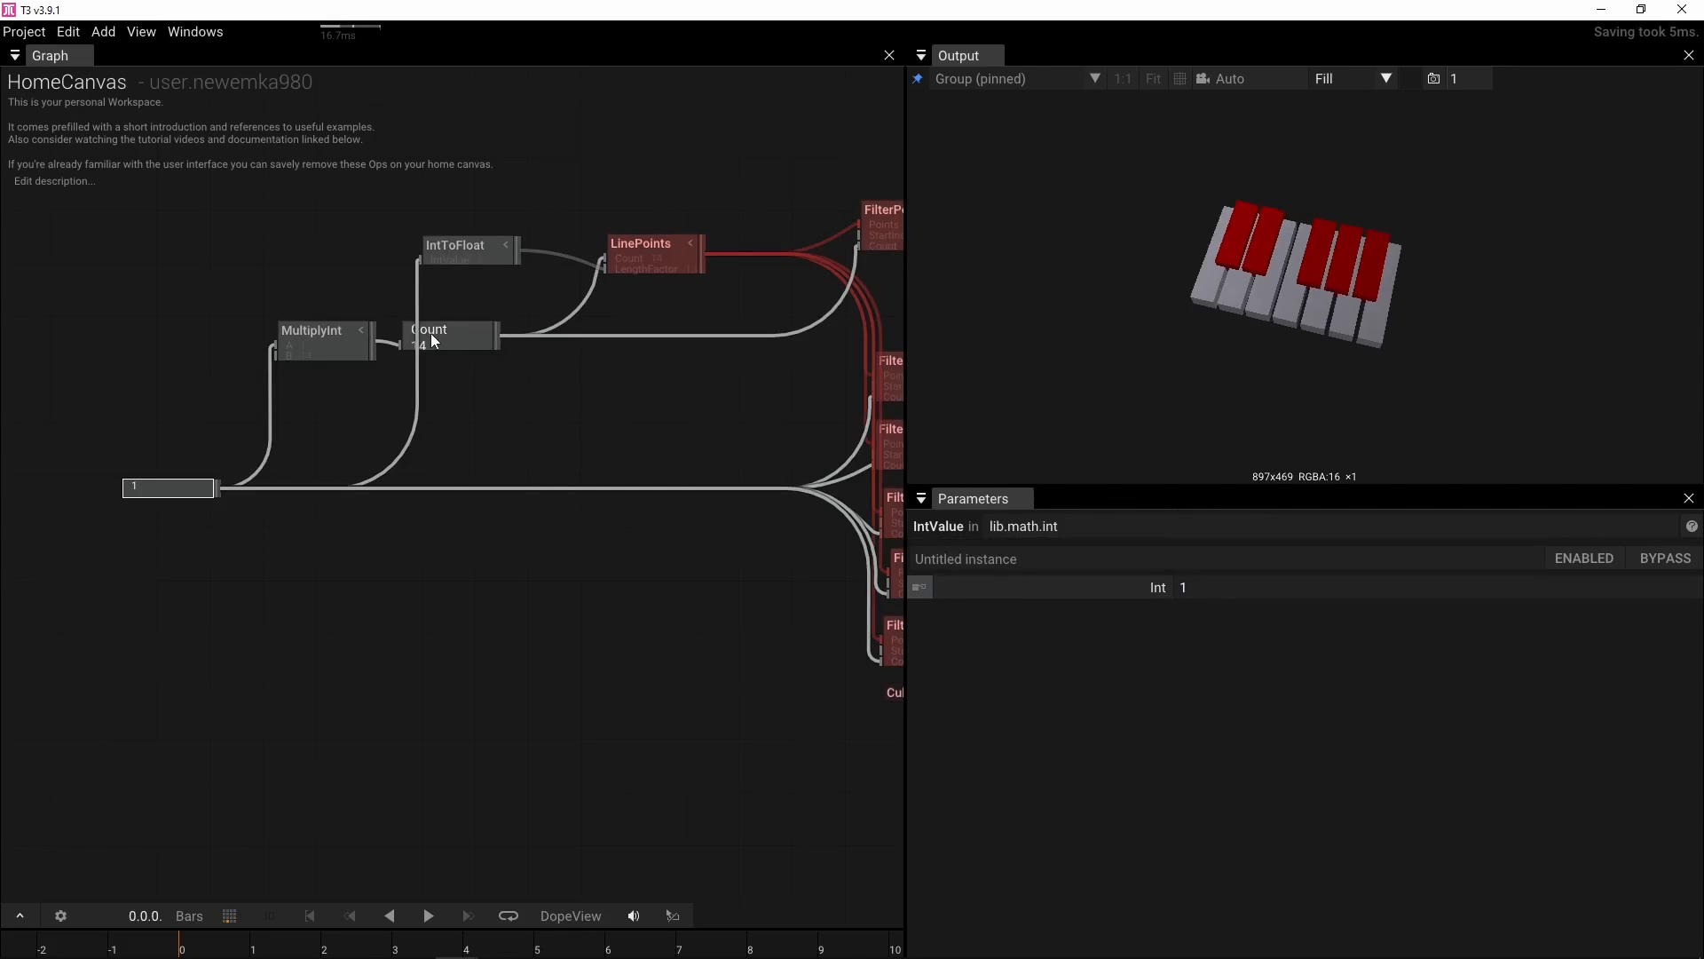
pyautogui.moveTo(435, 336); pyautogui.dragTo(497, 329)
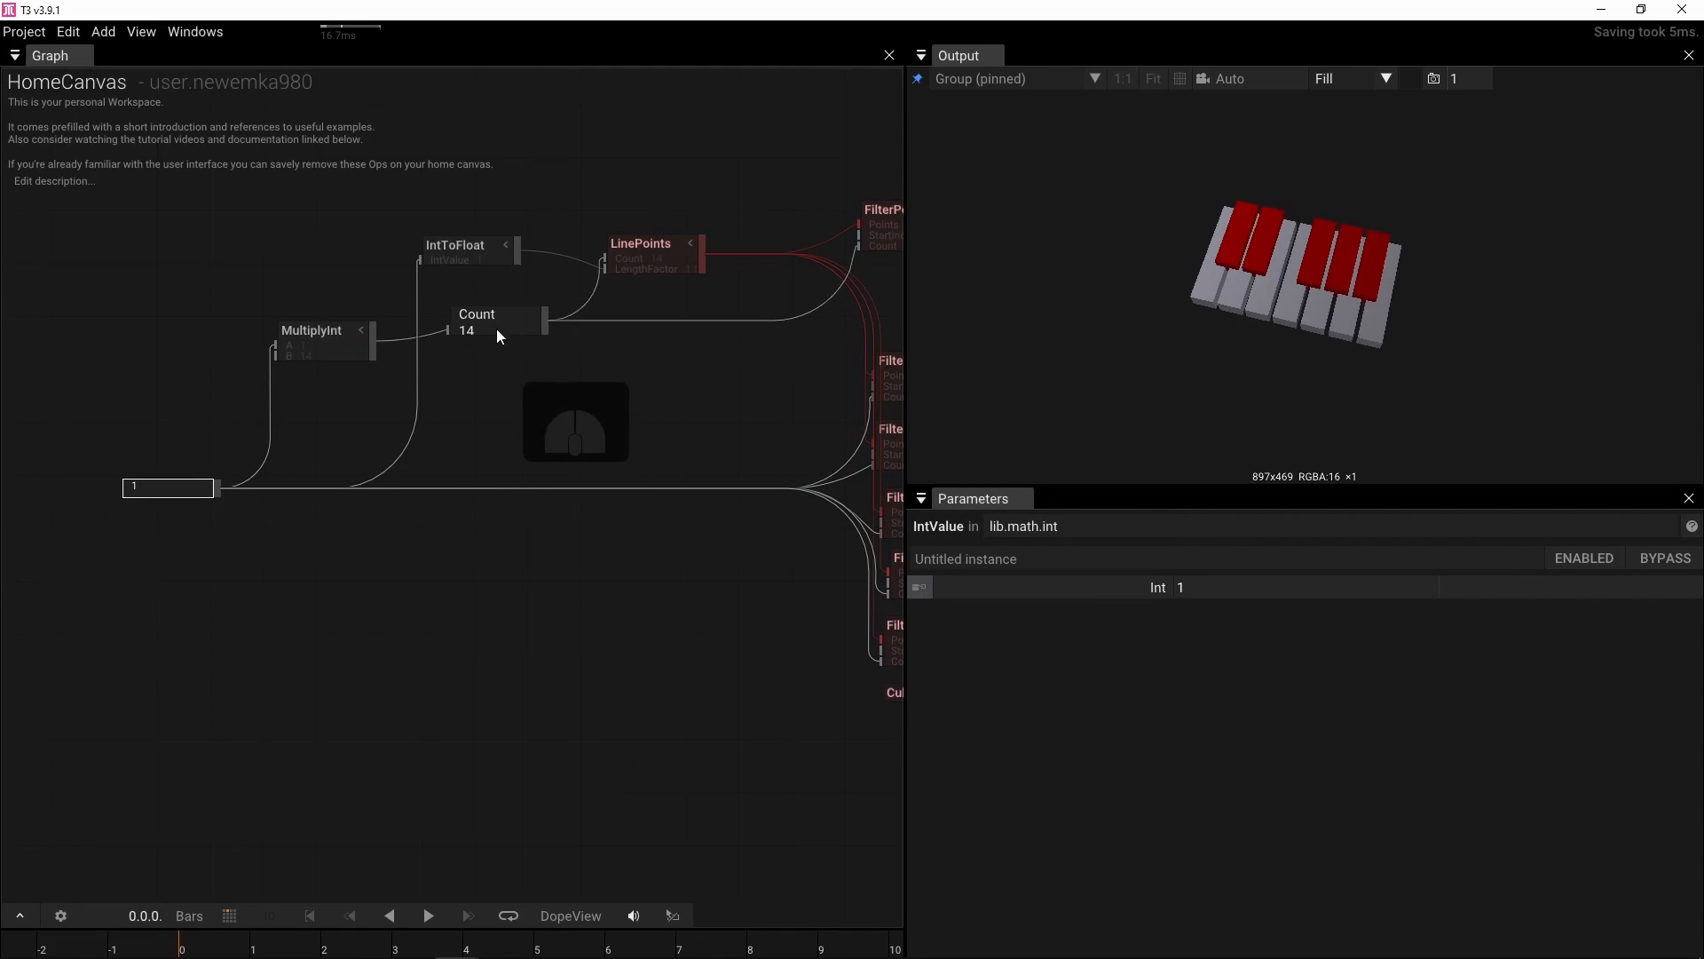
pyautogui.moveTo(454, 432); pyautogui.dragTo(215, 419)
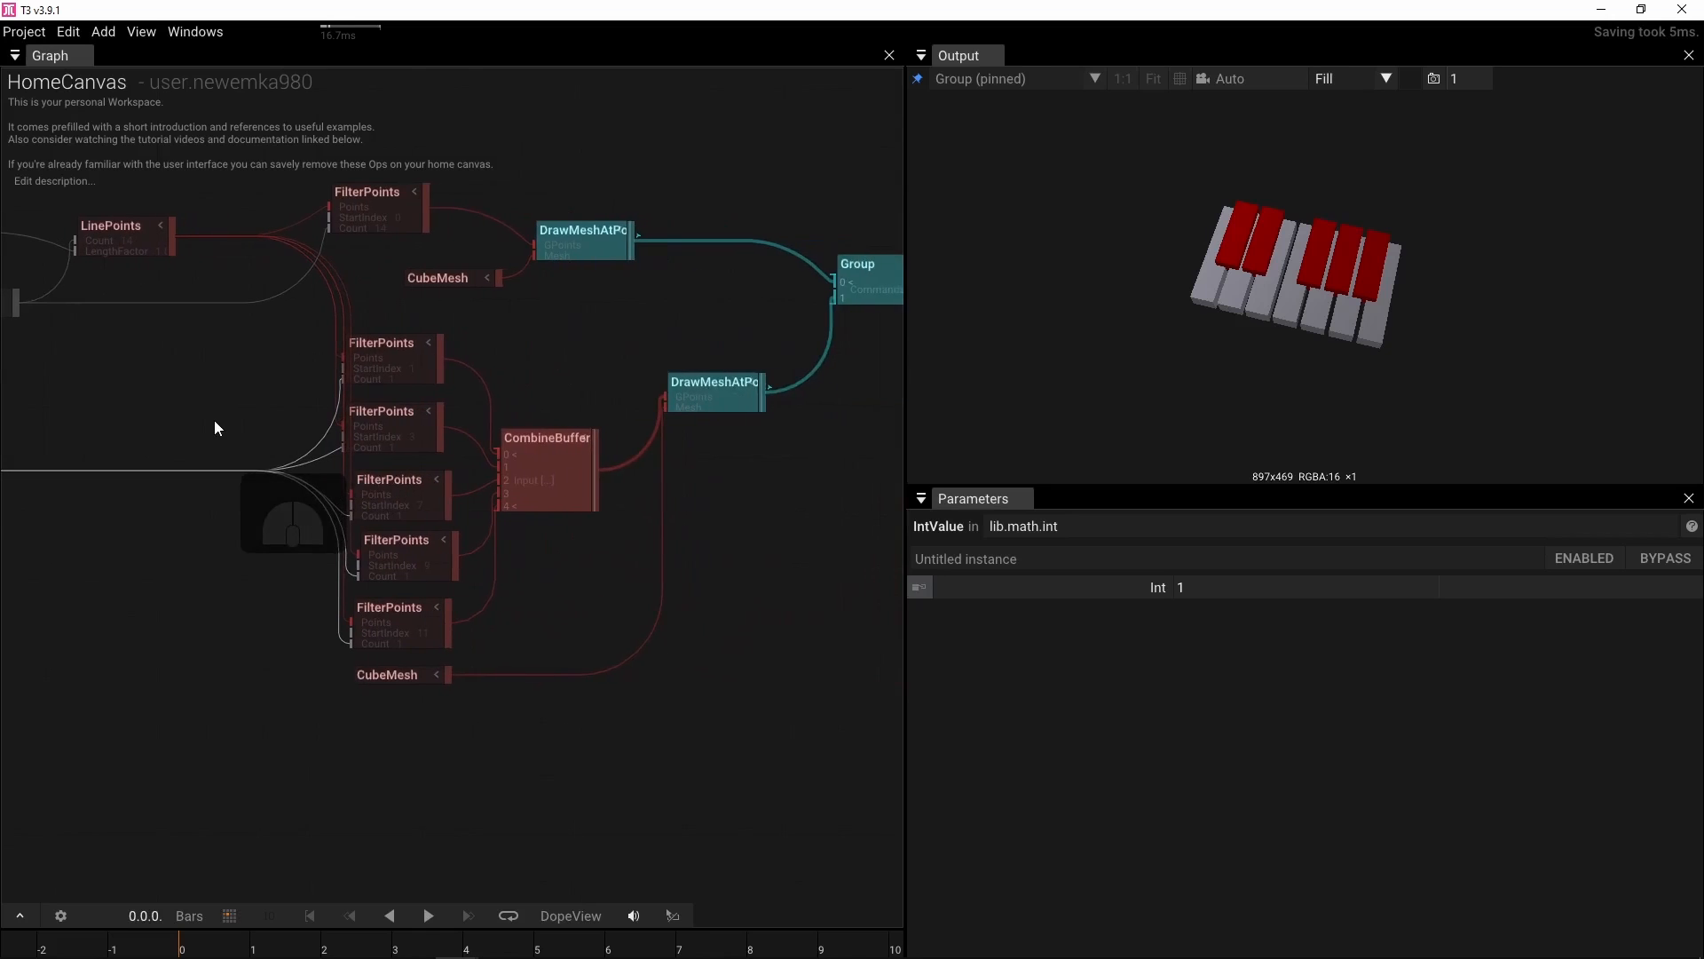
pyautogui.moveTo(521, 352); pyautogui.dragTo(387, 352)
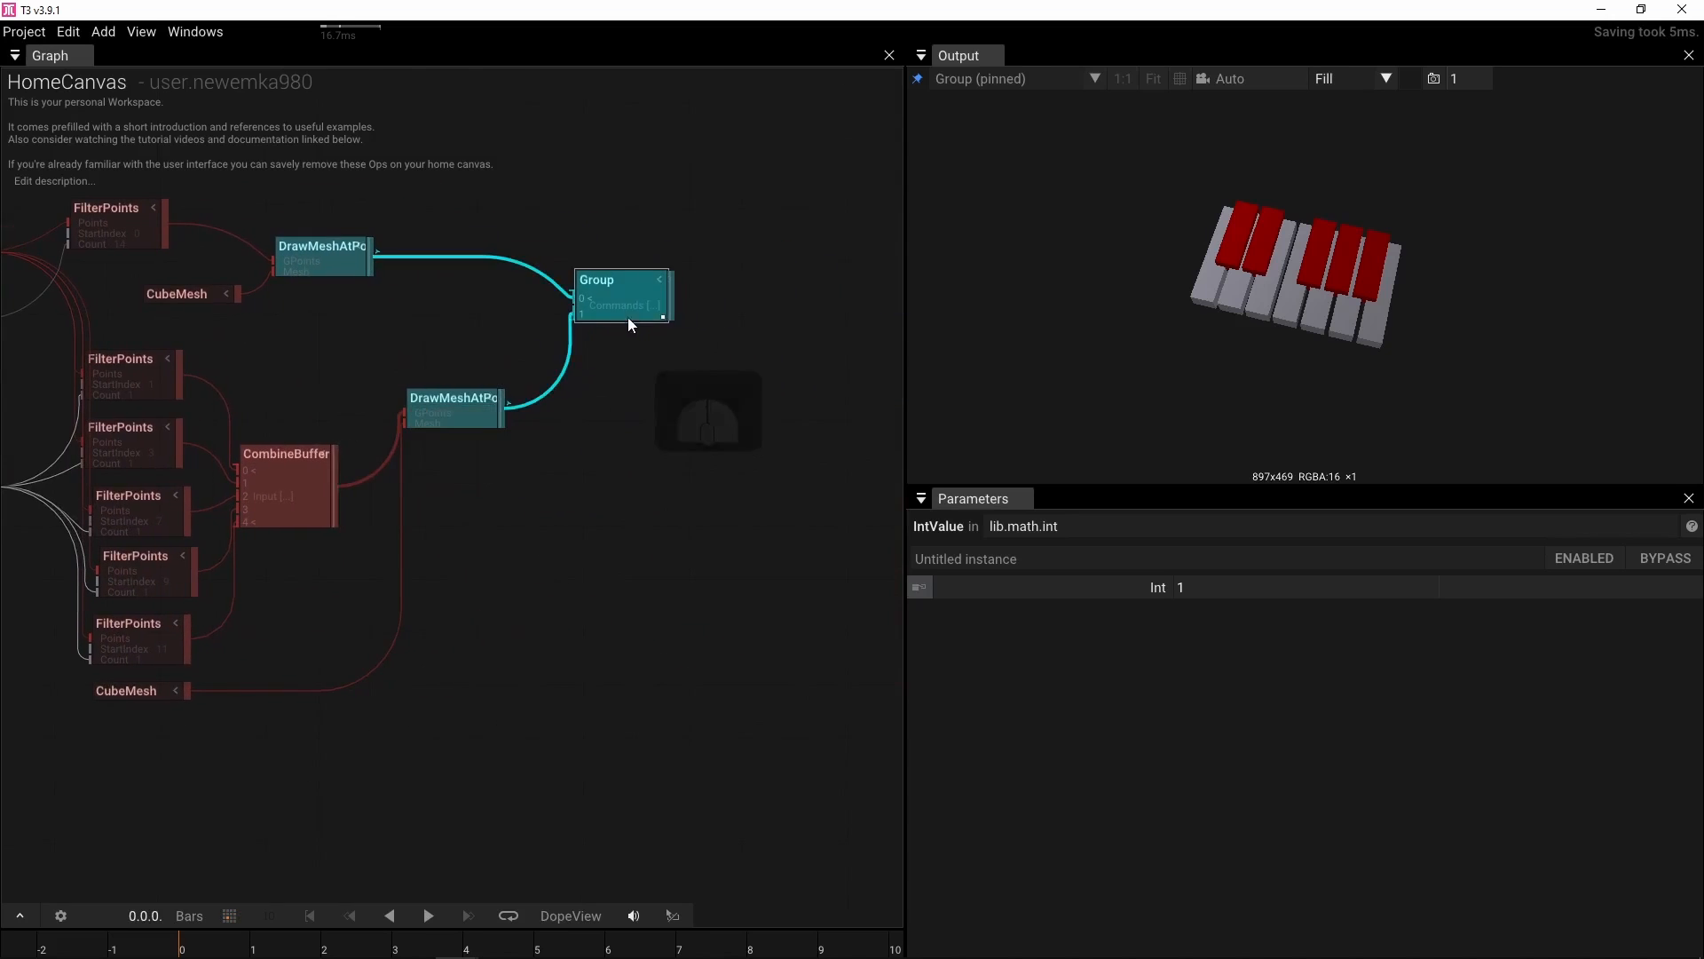
pyautogui.moveTo(627, 317); pyautogui.dragTo(824, 319)
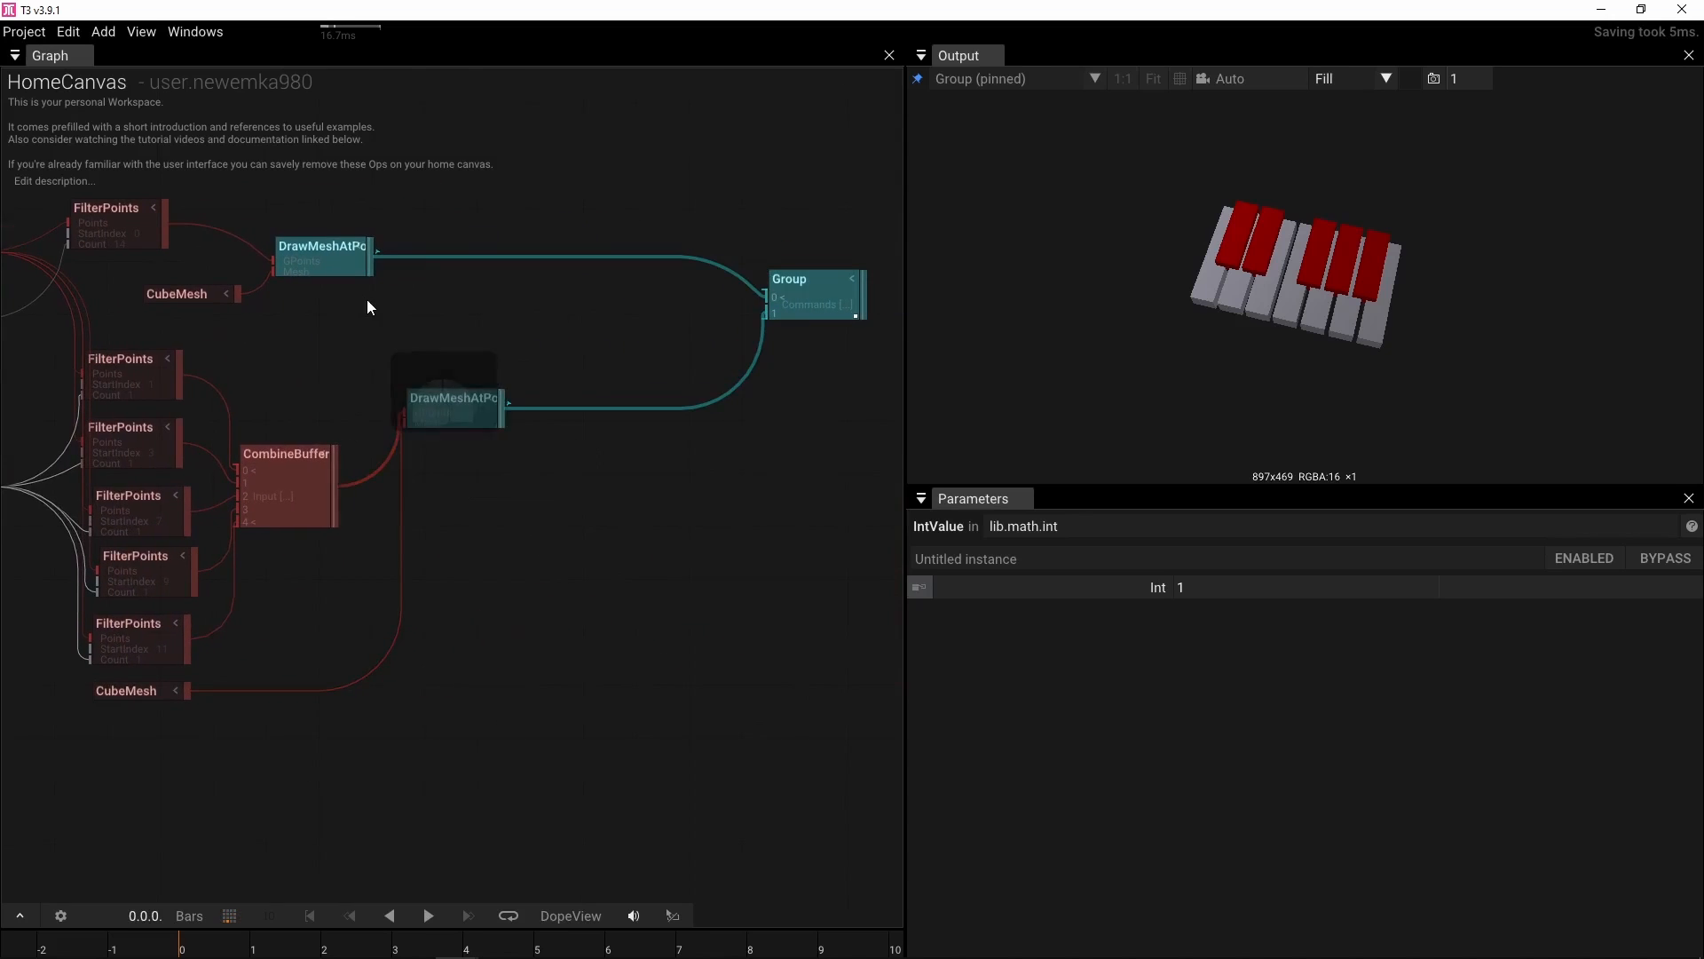
pyautogui.click(451, 416)
pyautogui.moveTo(450, 412); pyautogui.dragTo(681, 427)
pyautogui.moveTo(302, 249); pyautogui.dragTo(668, 244)
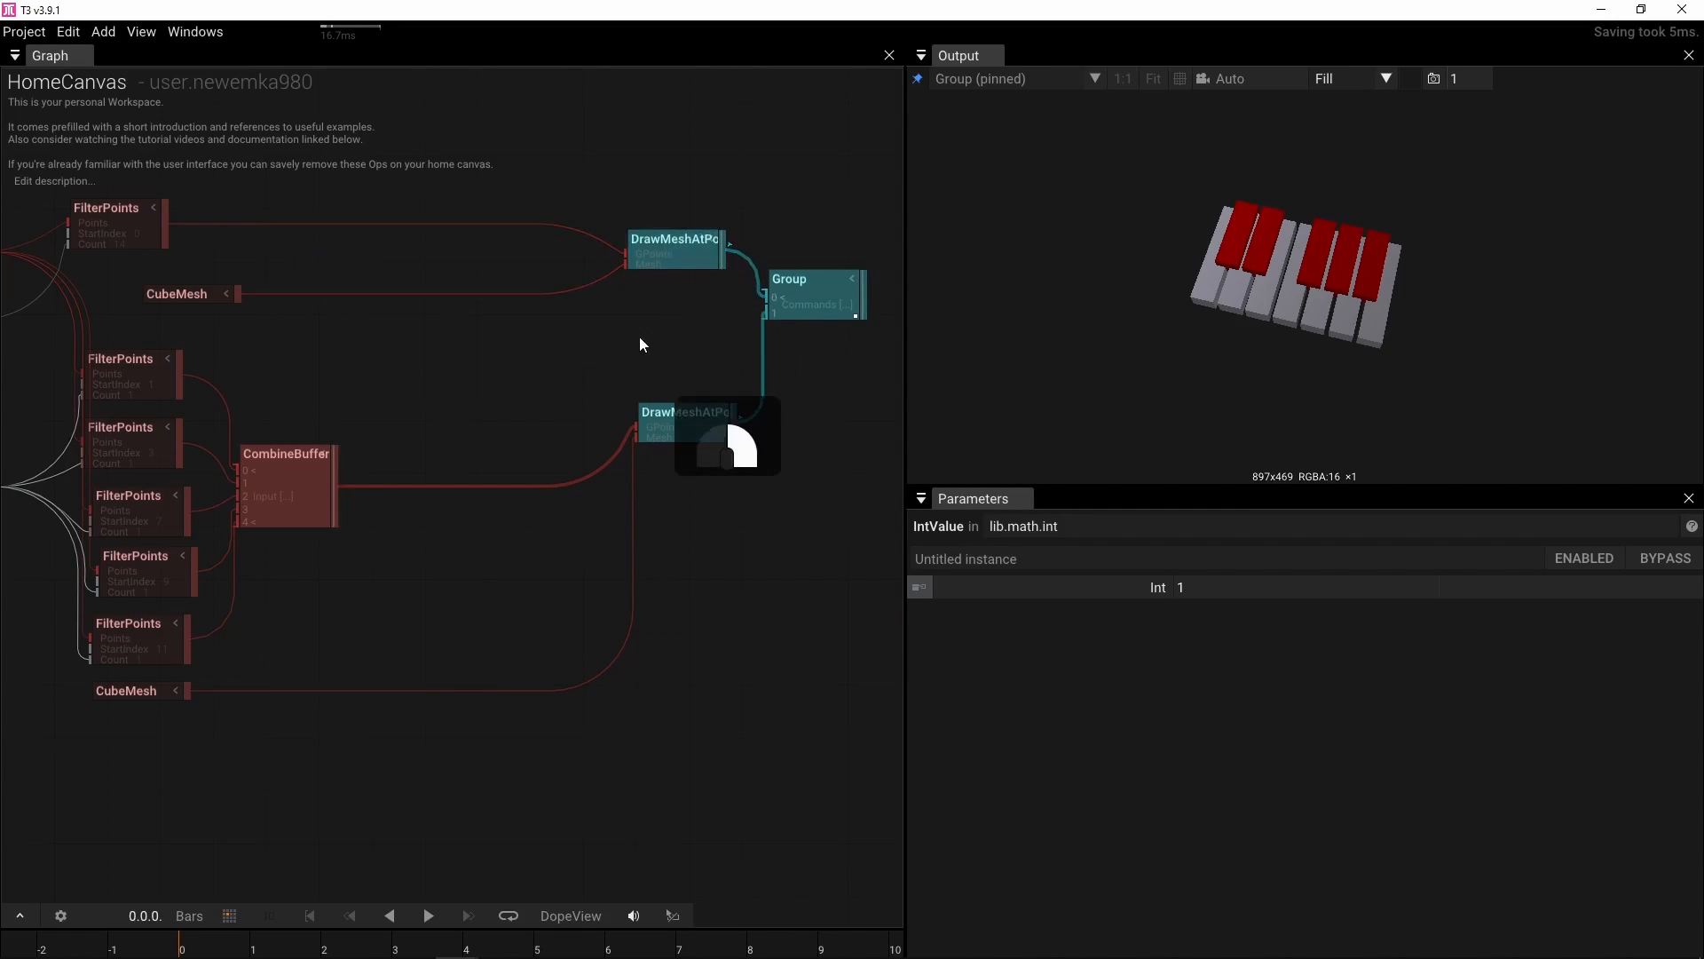
# Rename the red-key DrawMeshAtPoints operator Black and the white-key one White
pyautogui.click(652, 383)
pyautogui.click(1035, 561)
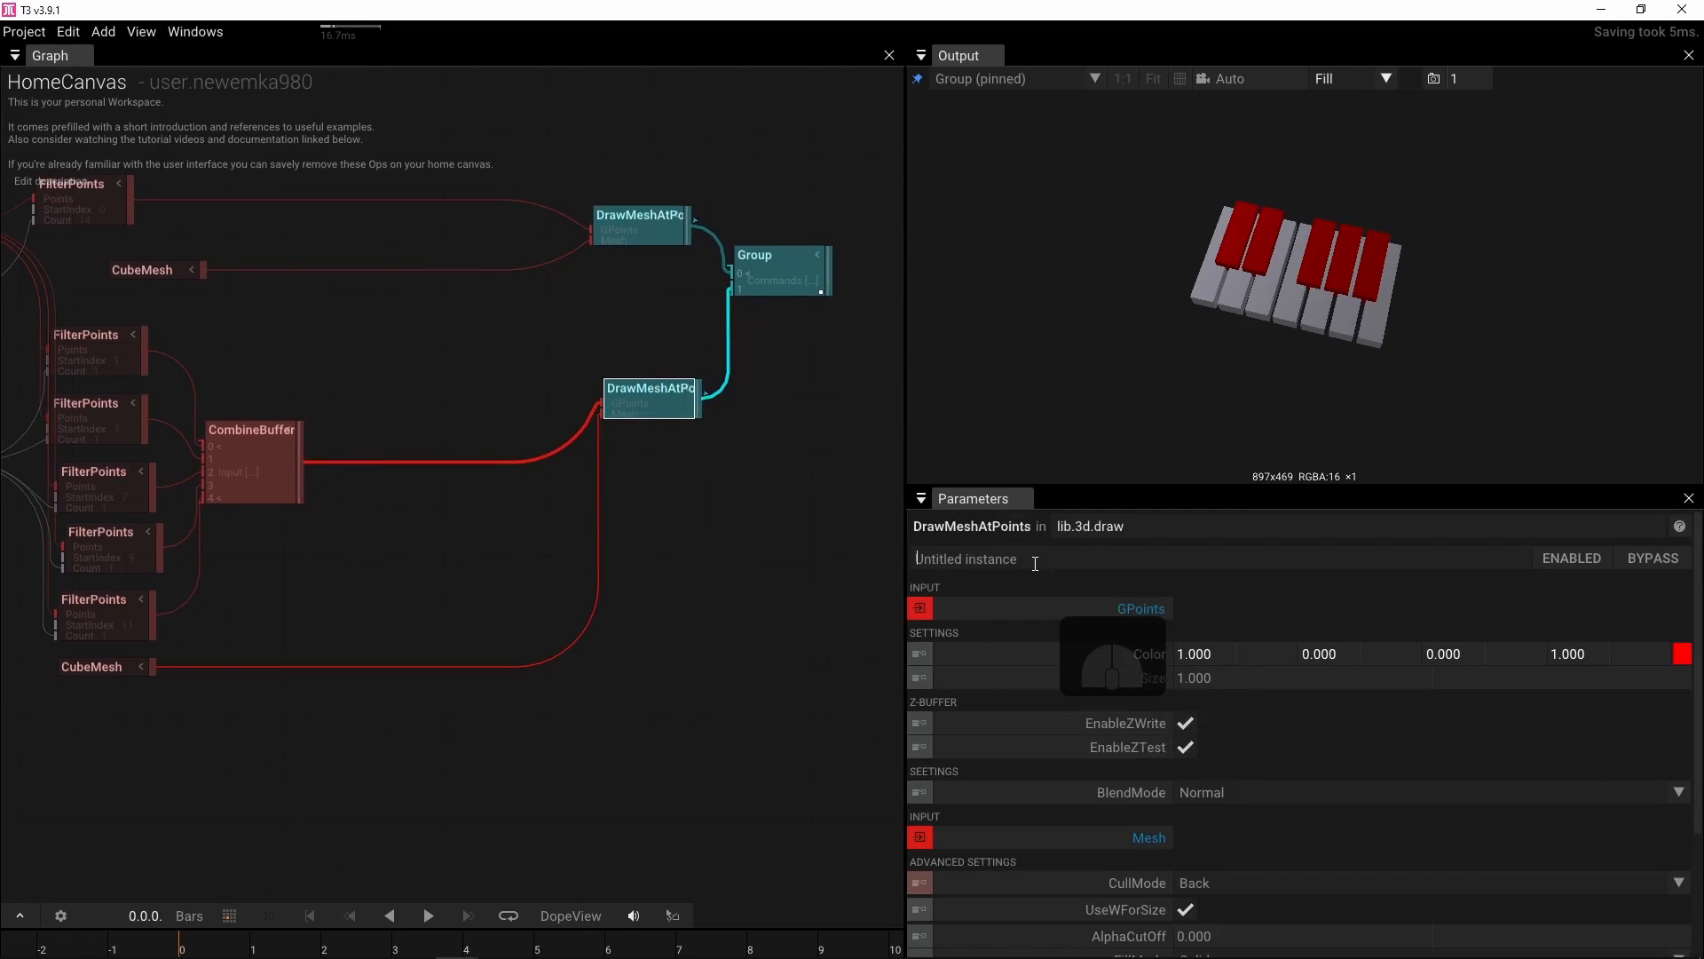
pyautogui.write('Black')
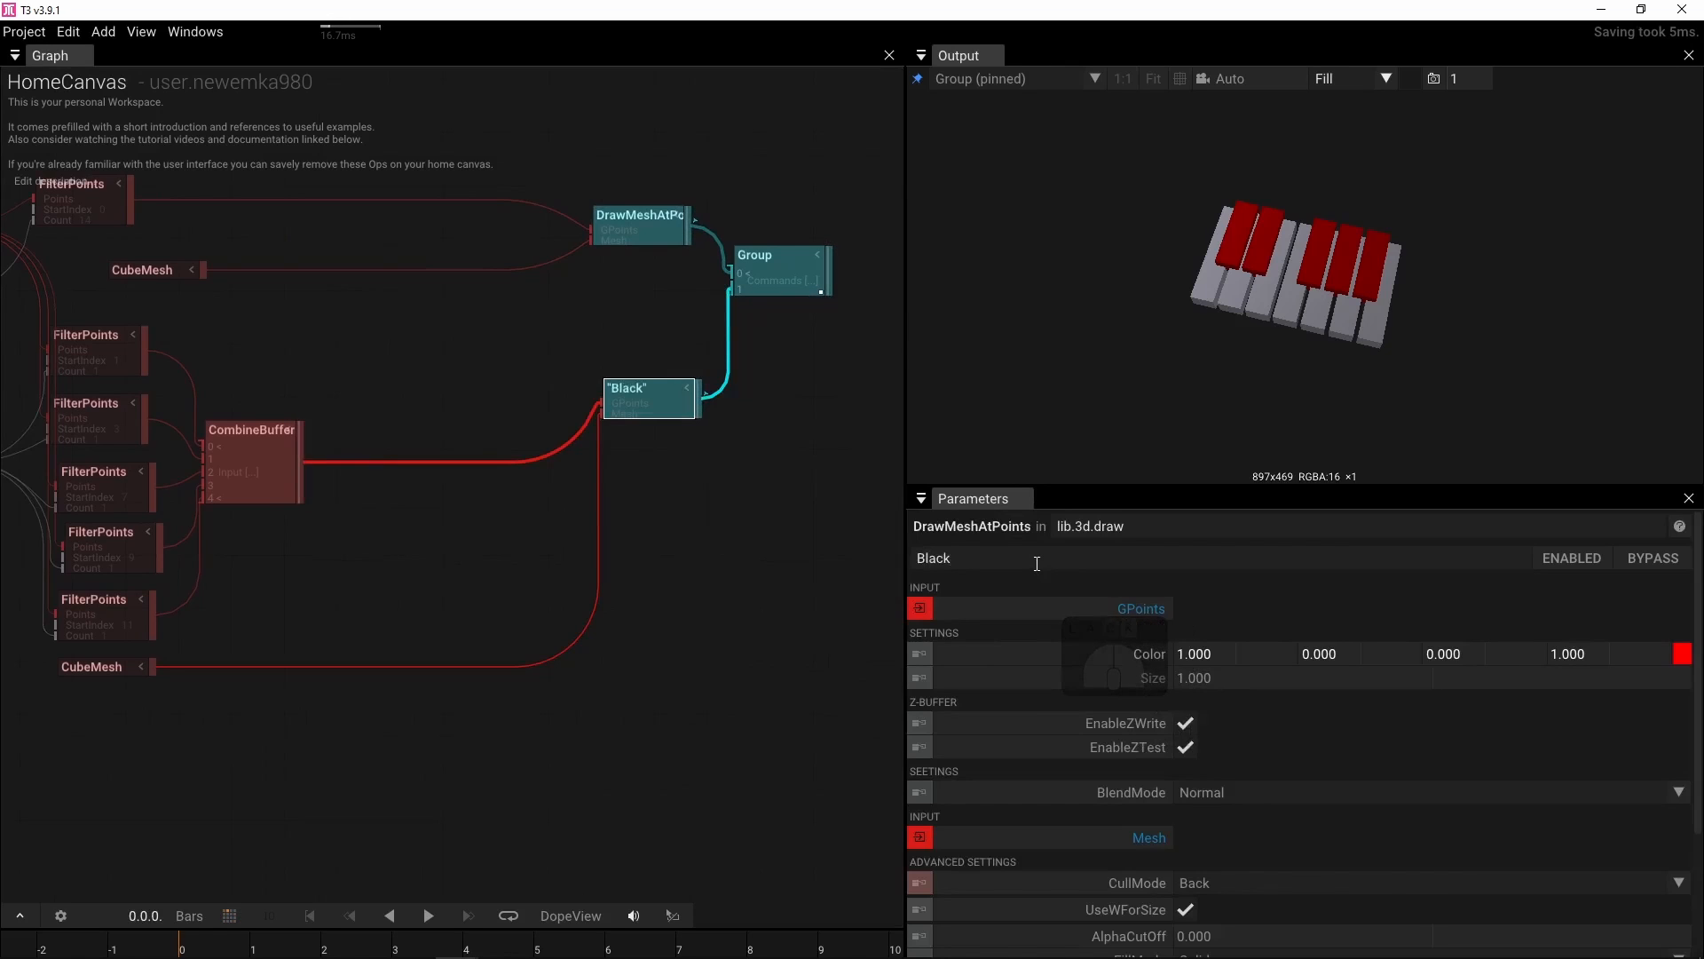
pyautogui.click(635, 218)
pyautogui.click(995, 559)
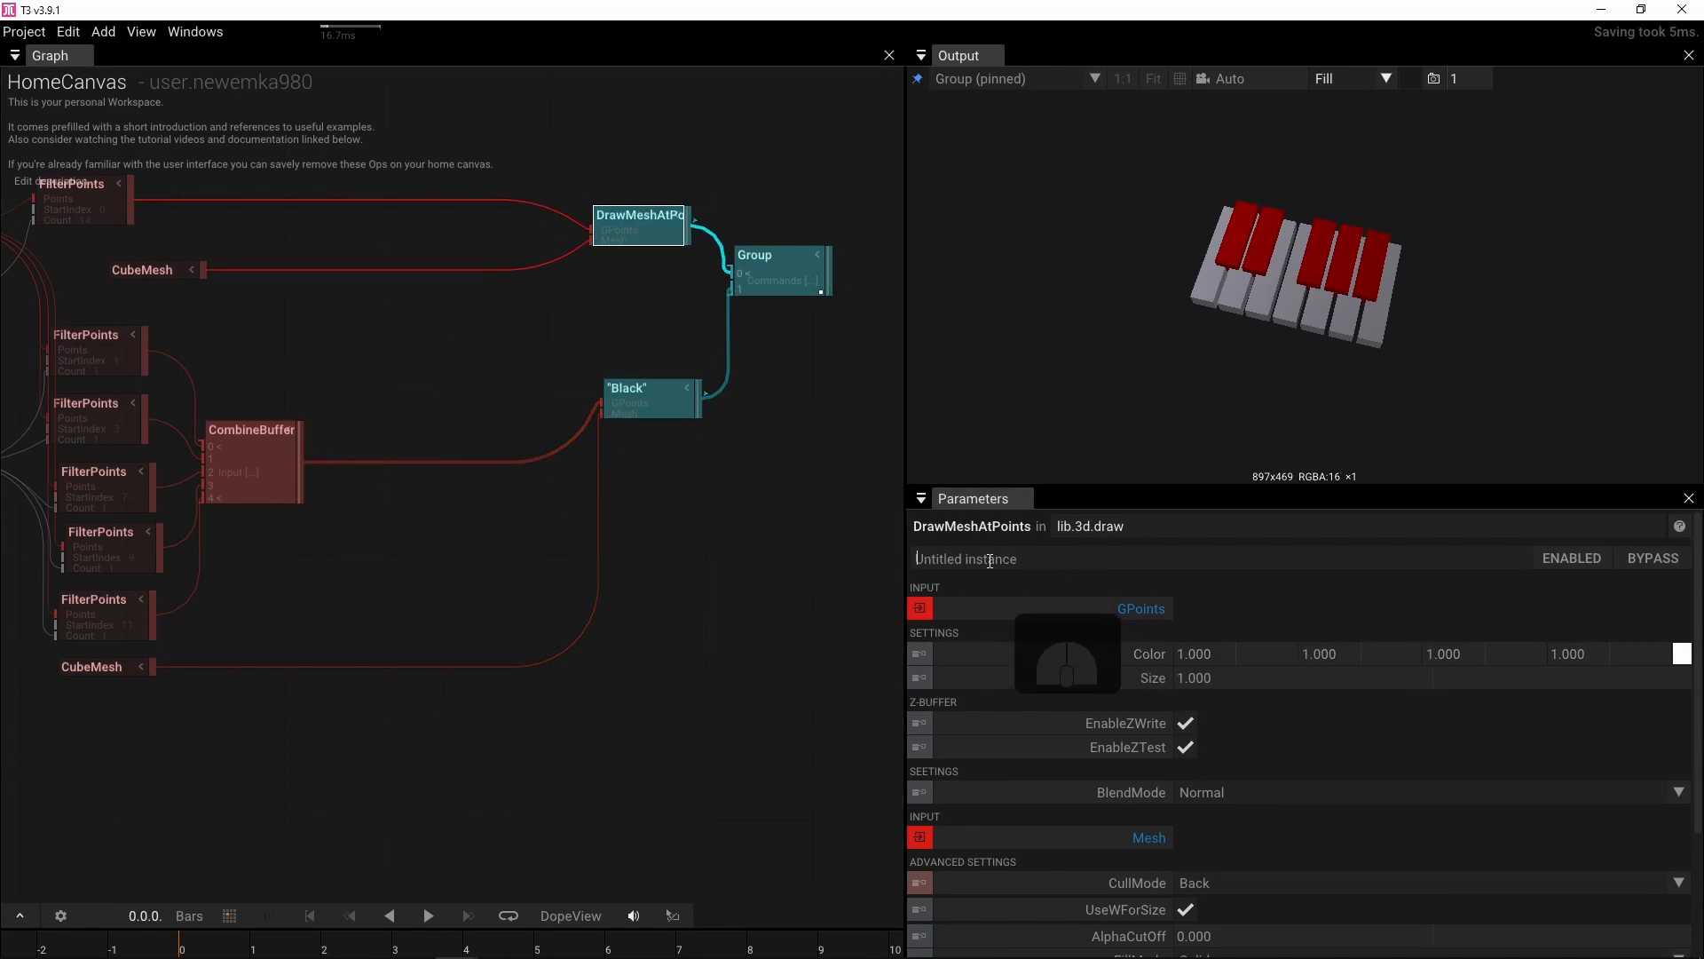
pyautogui.write('White')
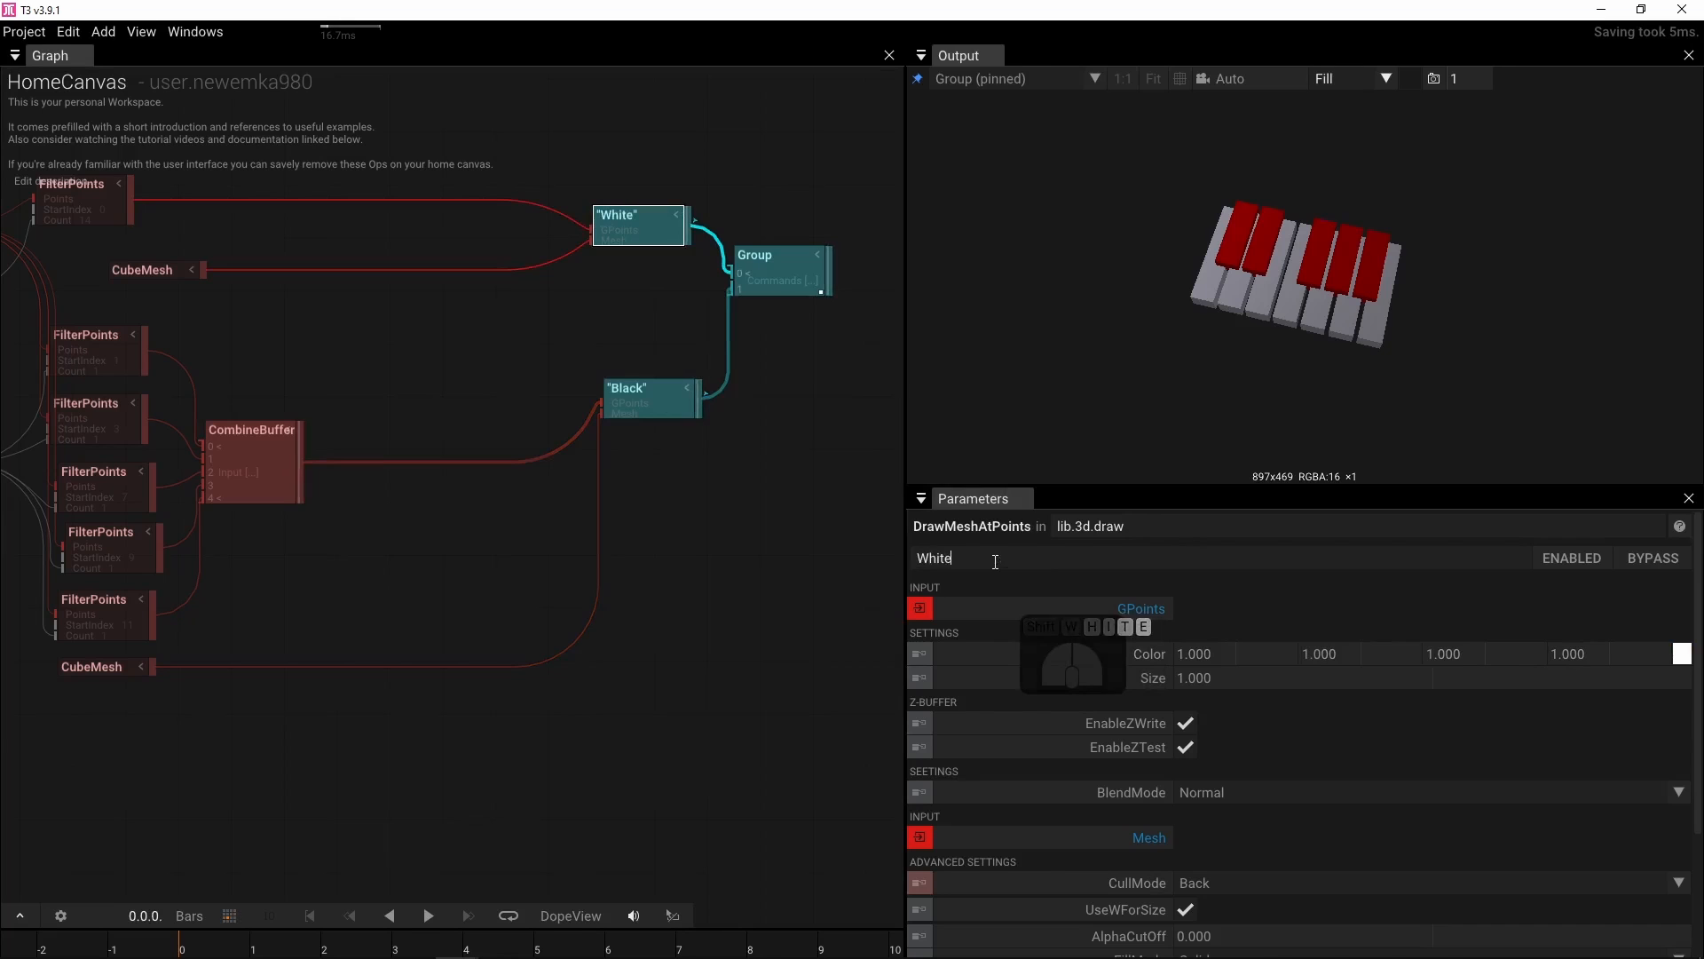
pyautogui.click(743, 488)
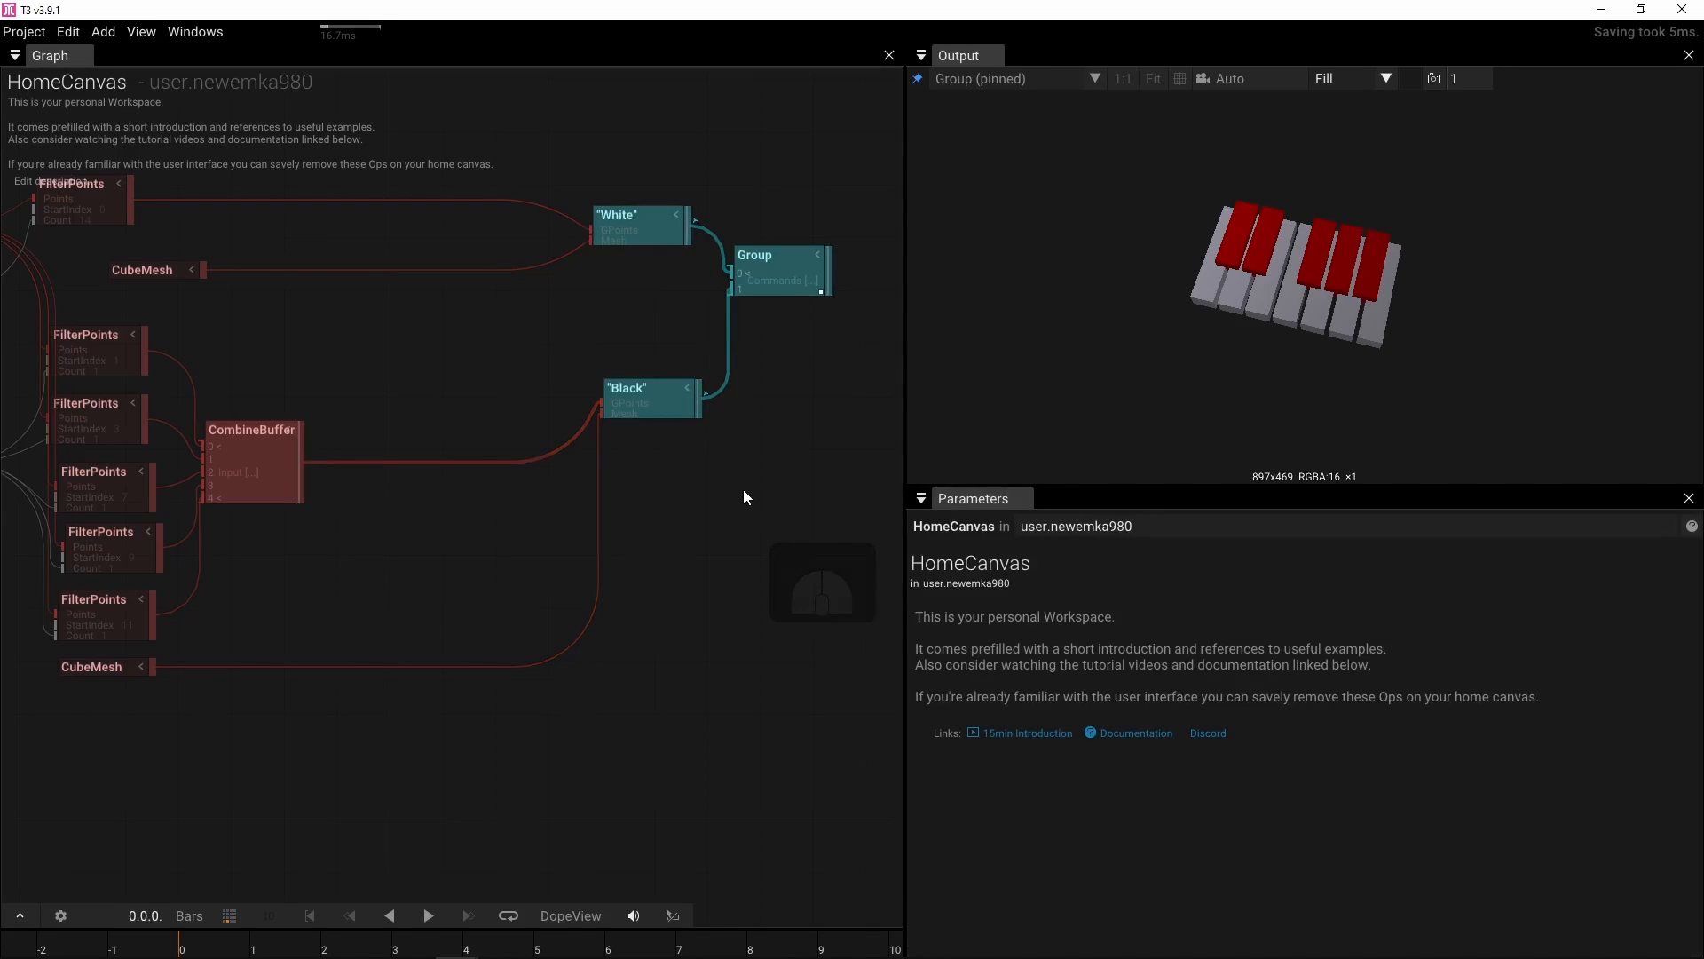
# Set the IntValue's Int to 6, trying 4 first
pyautogui.moveTo(310, 348); pyautogui.dragTo(653, 335)
pyautogui.moveTo(169, 373); pyautogui.dragTo(426, 363)
pyautogui.moveTo(115, 385); pyautogui.dragTo(445, 375)
pyautogui.click(284, 424)
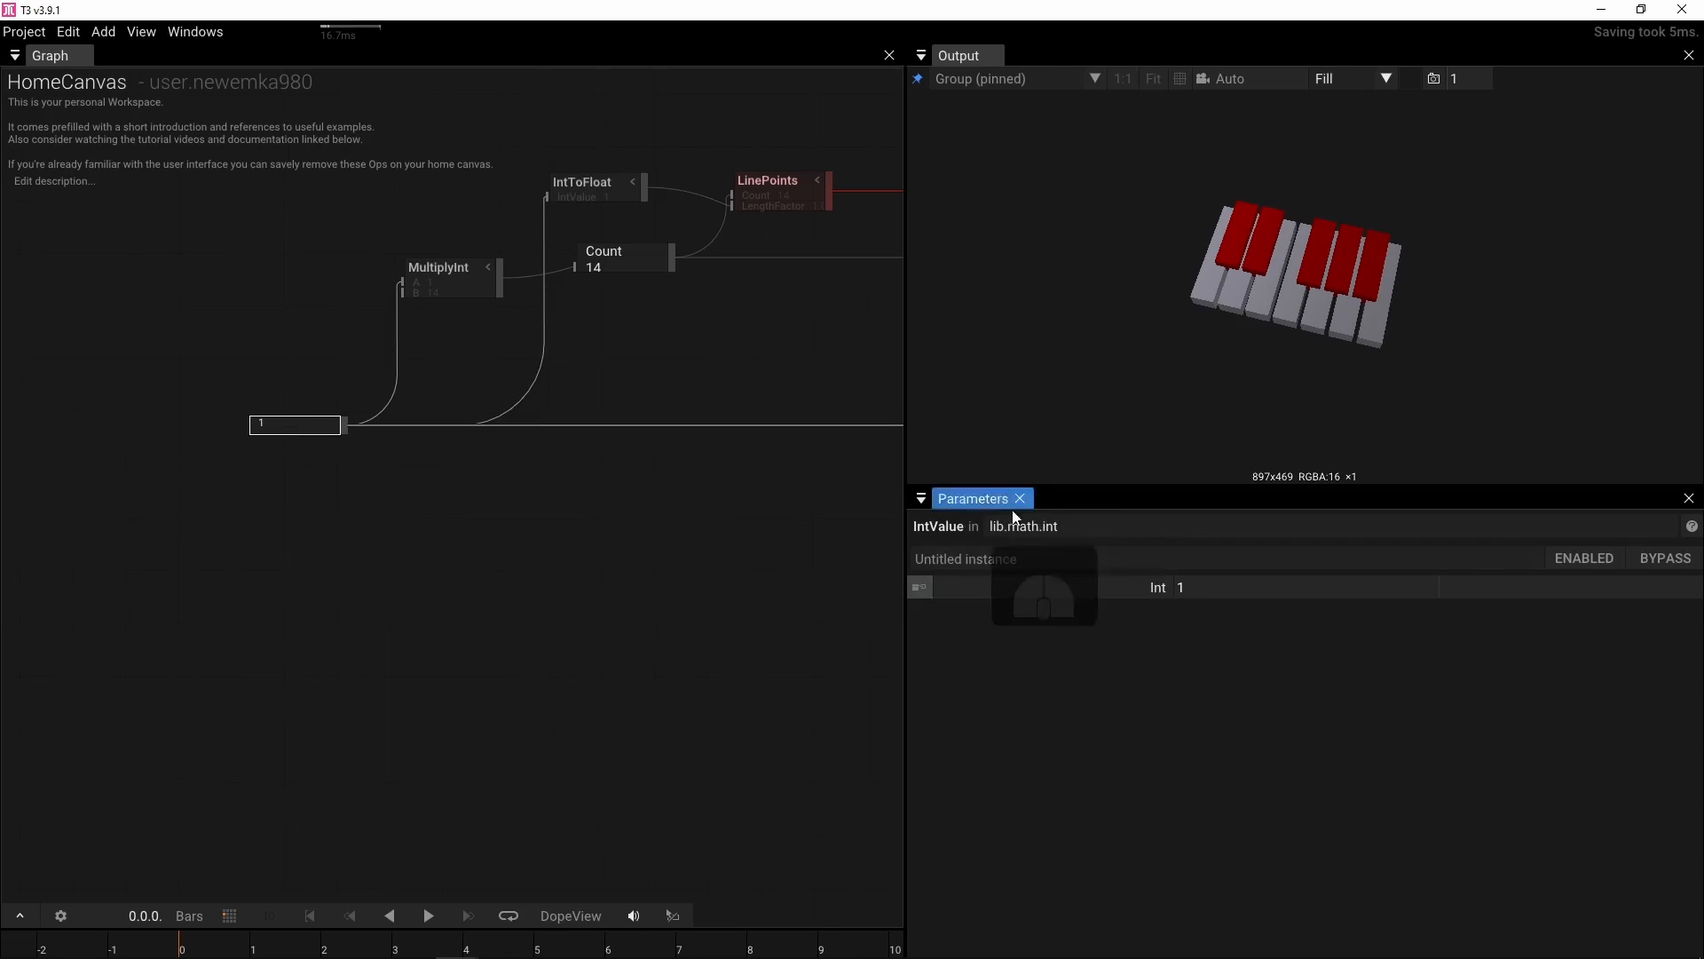
pyautogui.click(1198, 594)
pyautogui.write('4')
pyautogui.press('Return')
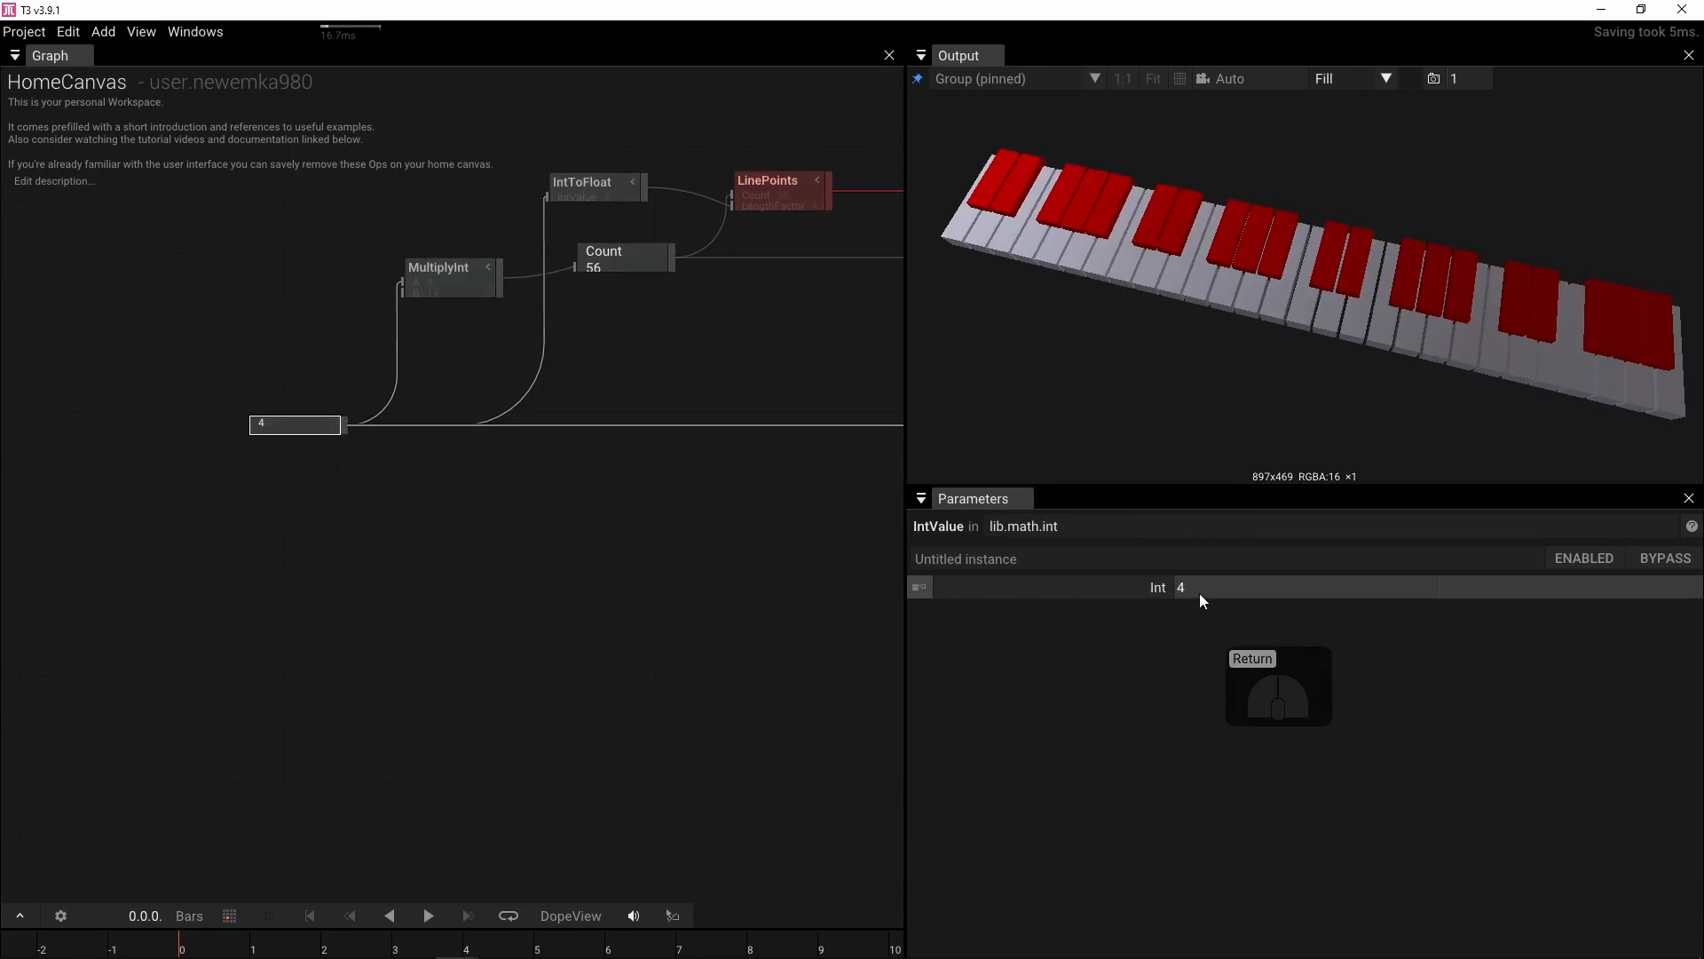
pyautogui.moveTo(1315, 302)
pyautogui.mouseDown()
pyautogui.moveTo(1331, 258)
pyautogui.moveTo(1297, 274)
pyautogui.mouseUp()
pyautogui.click(1212, 585)
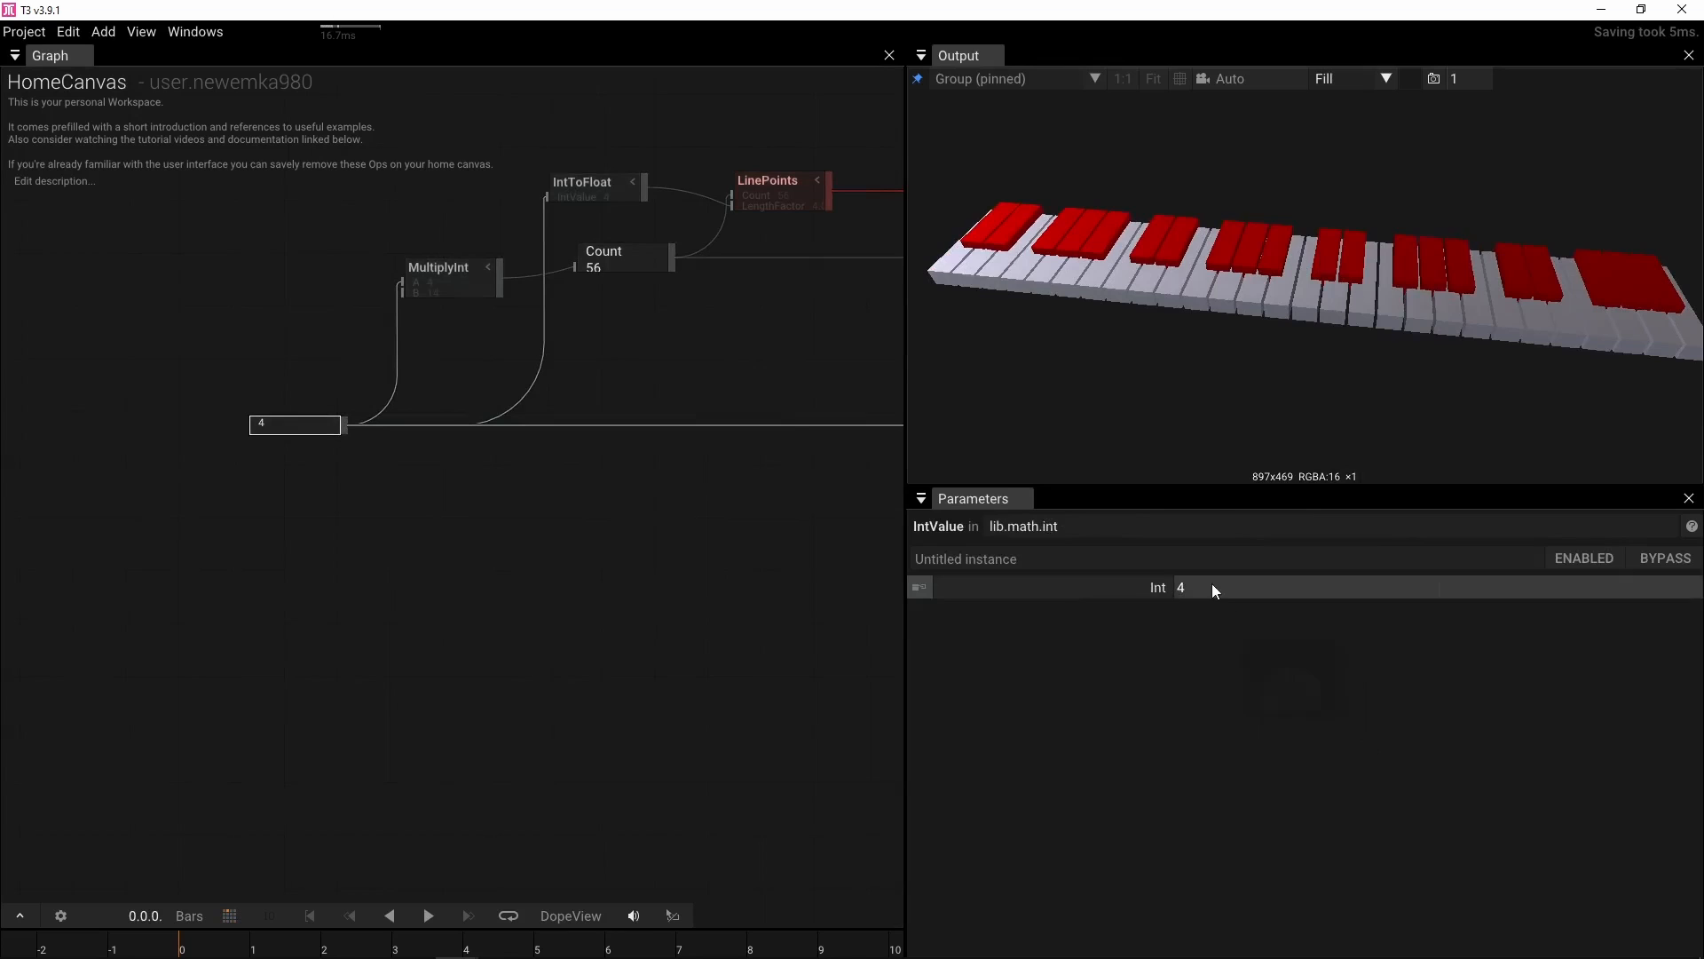
pyautogui.write('6')
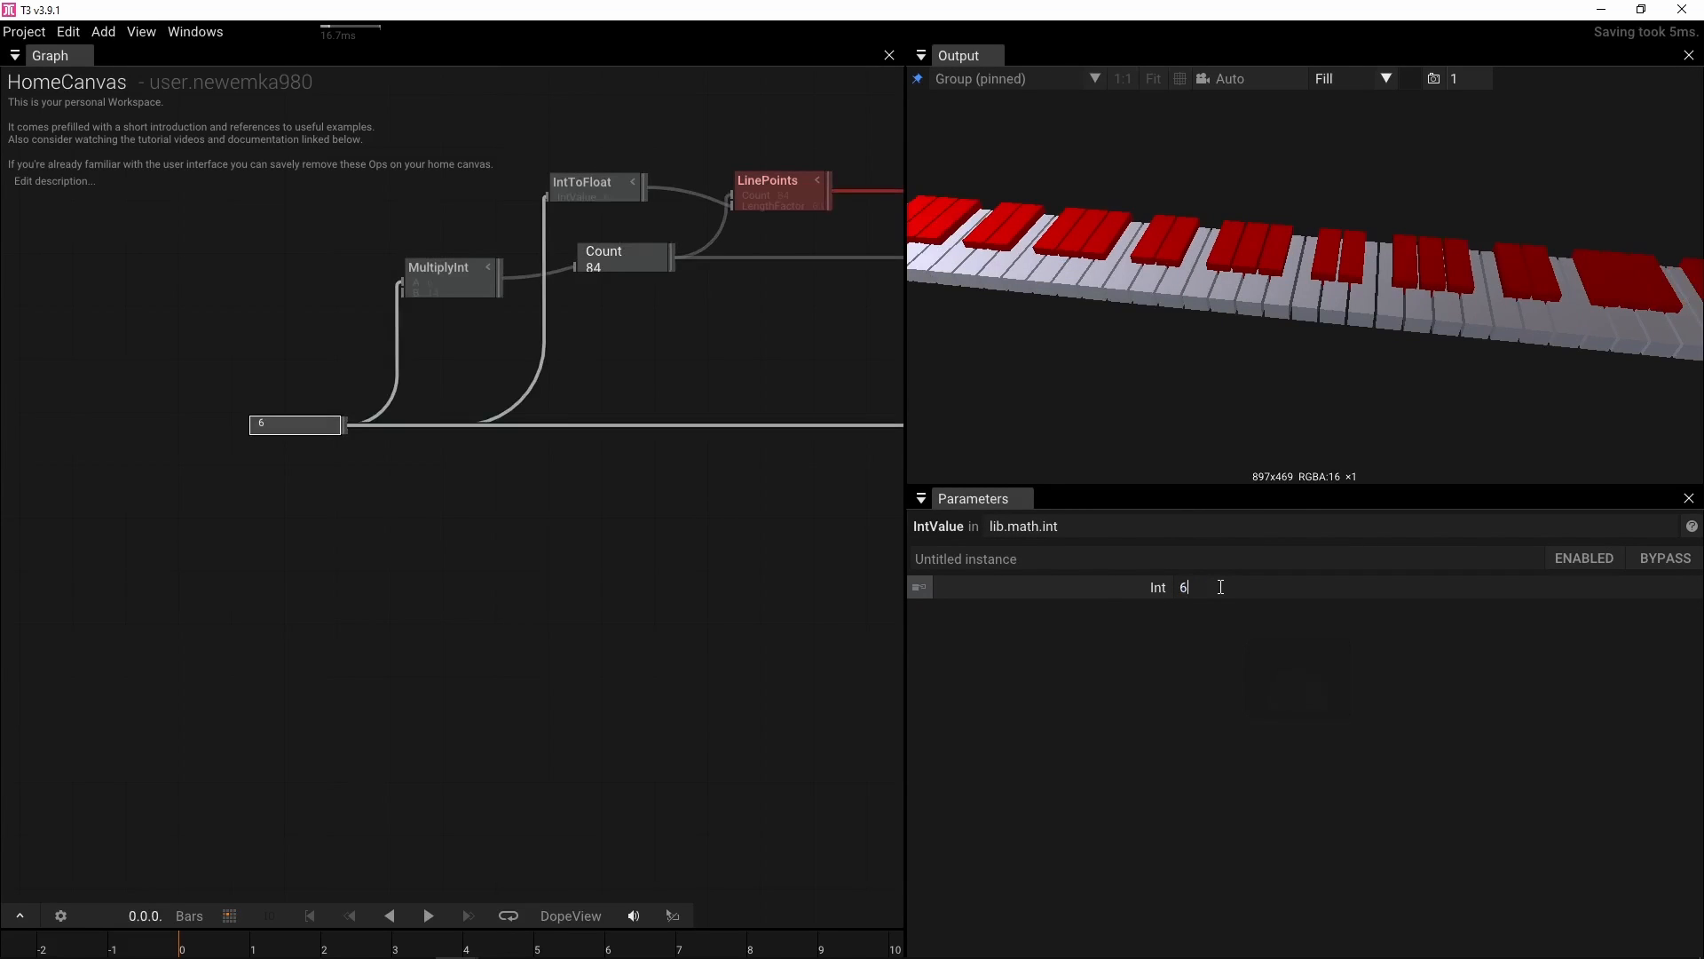
pyautogui.press('Return')
# Orbit, zoom and frame the output view to inspect the whole keyboard
pyautogui.scroll(-3, 1424, 323)
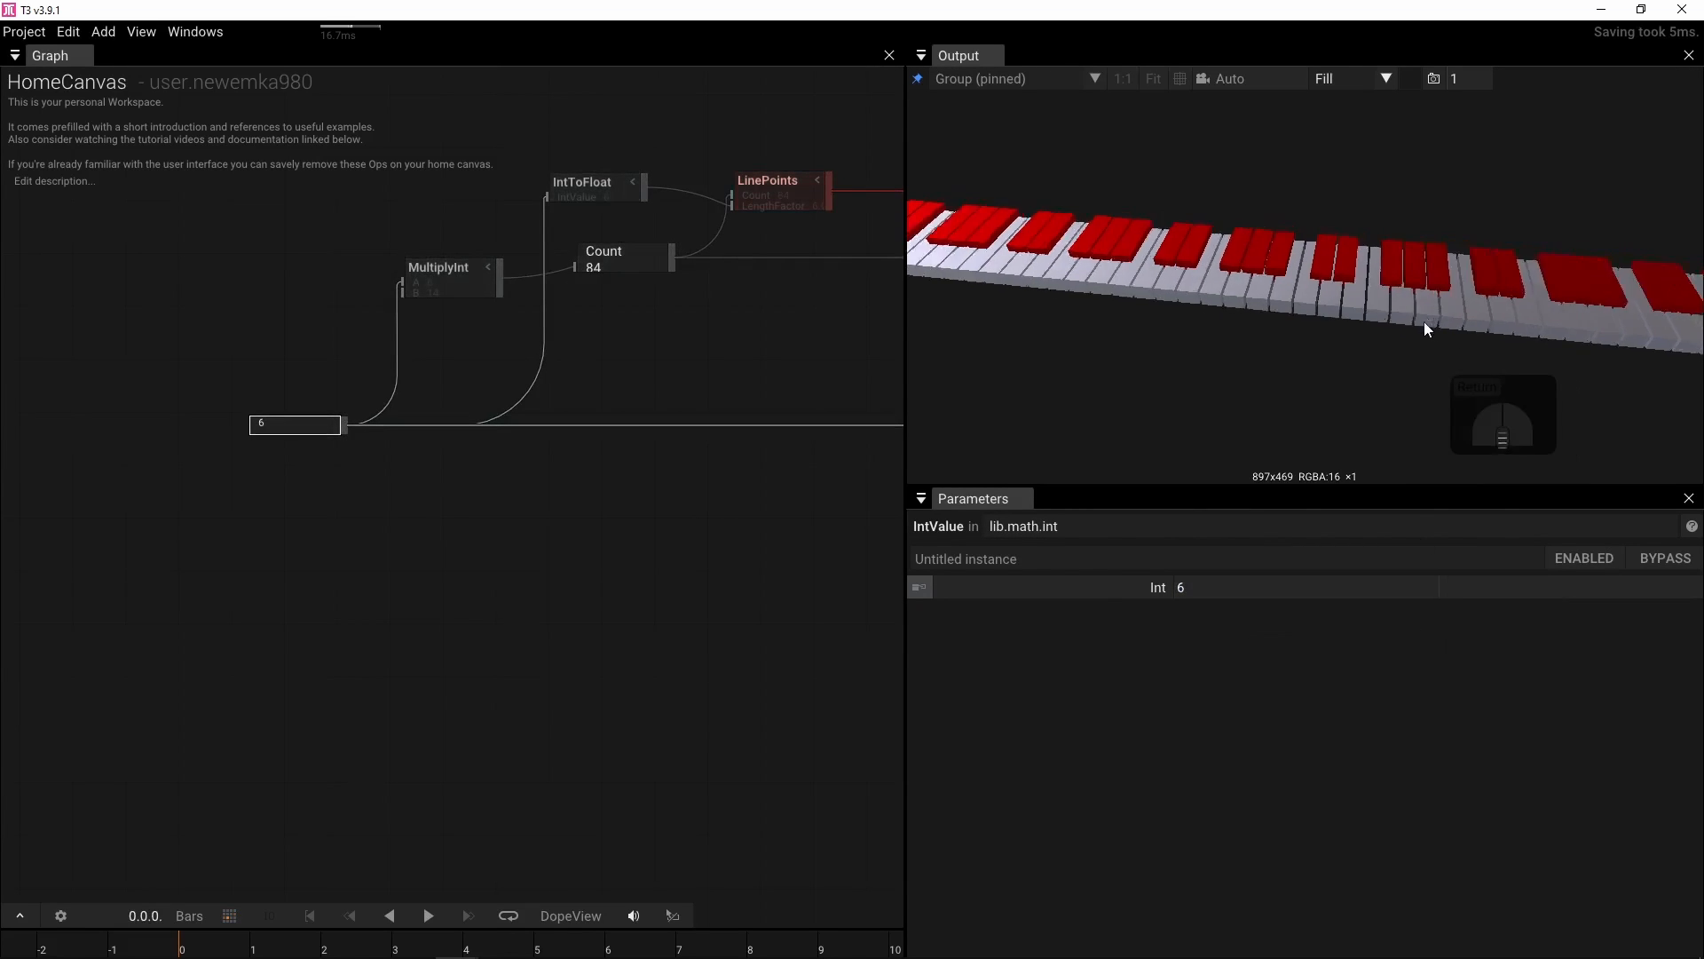
pyautogui.scroll(2, 1424, 323)
pyautogui.scroll(-4, 1424, 321)
pyautogui.moveTo(1423, 321); pyautogui.dragTo(1372, 316)
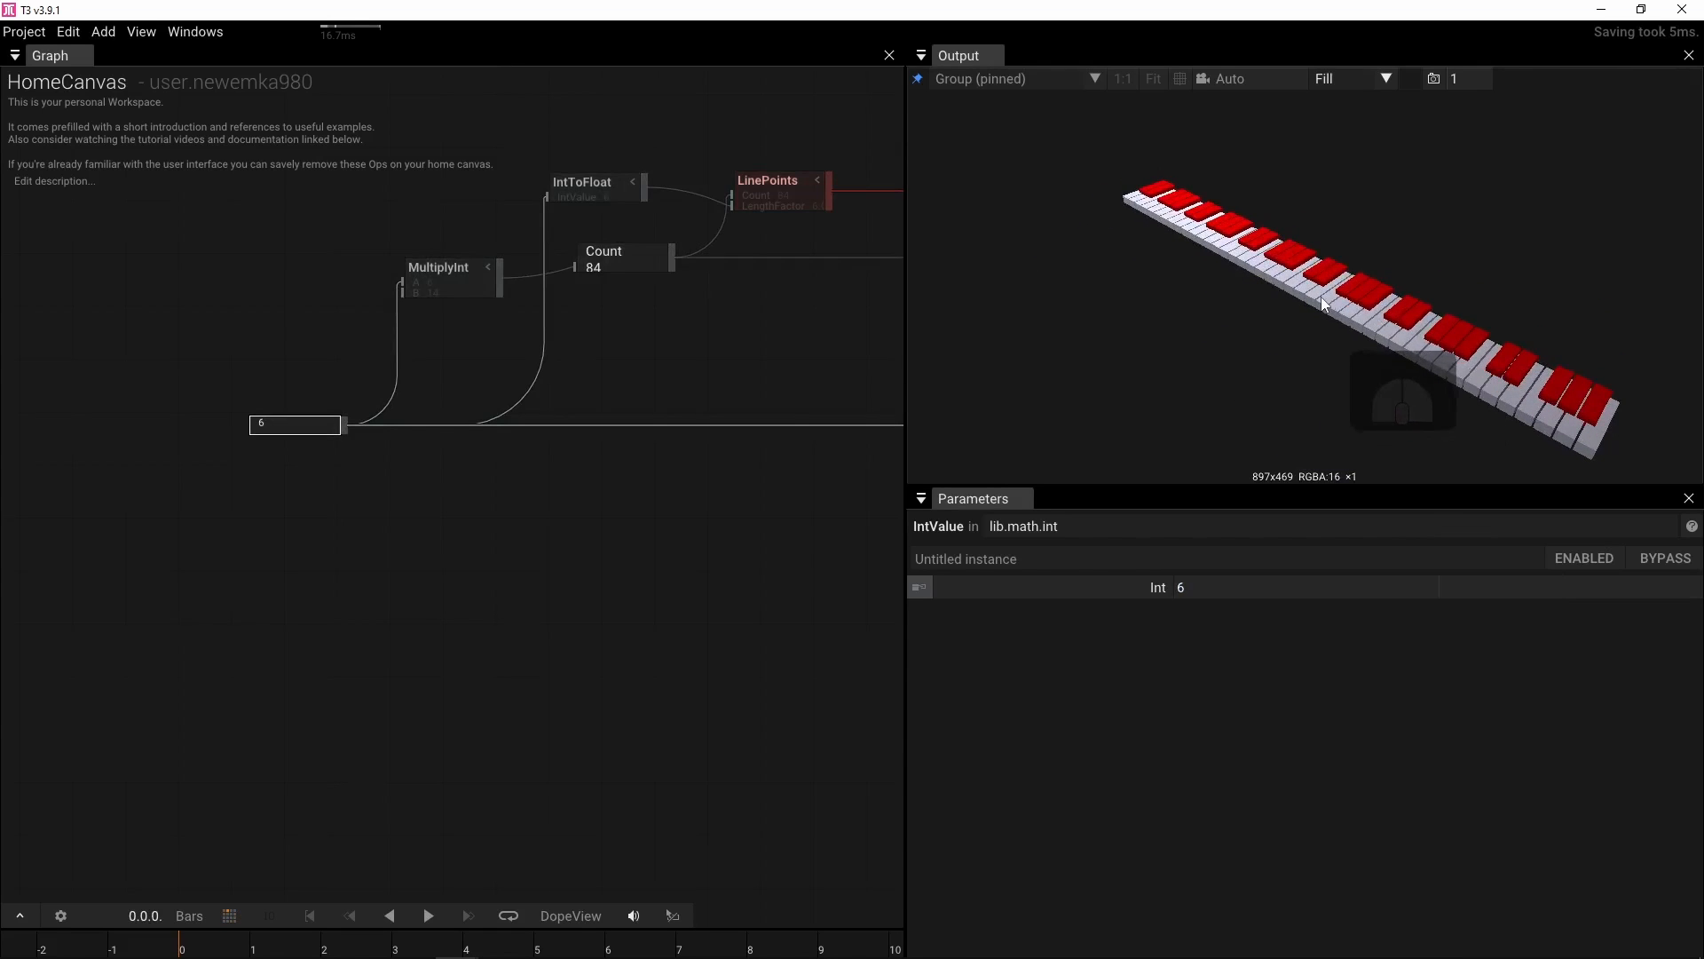
pyautogui.scroll(-2, 1218, 235)
pyautogui.scroll(2, 1342, 329)
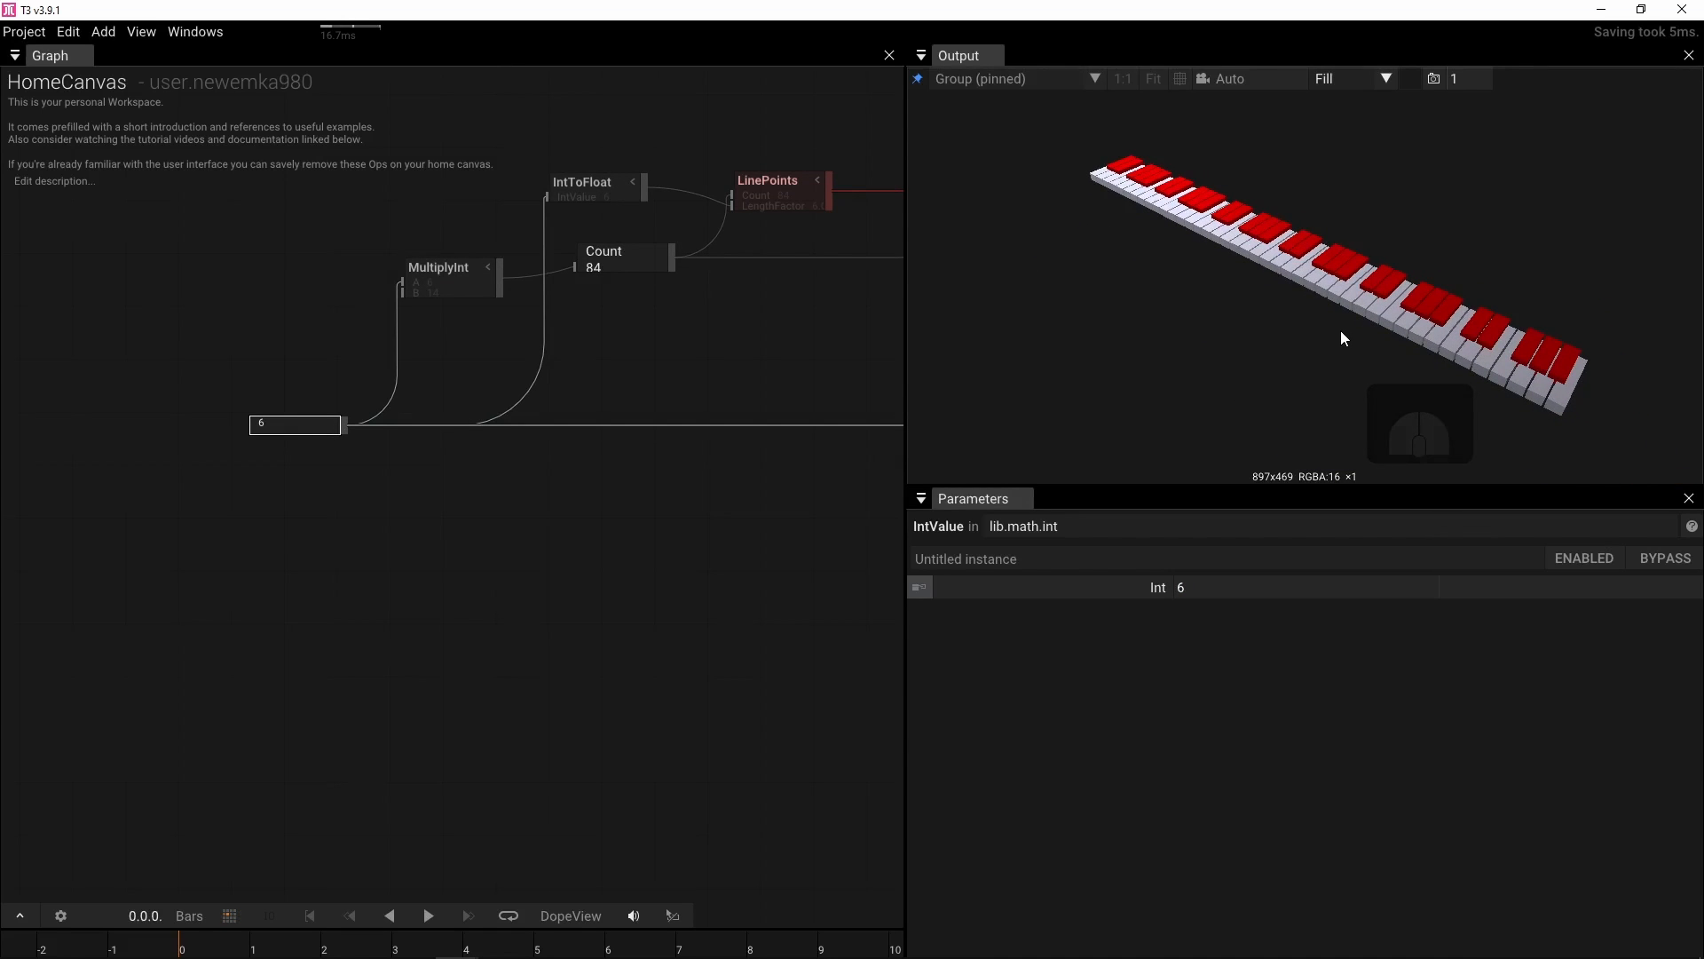
pyautogui.press('f')
pyautogui.moveTo(1266, 265); pyautogui.dragTo(1273, 339)
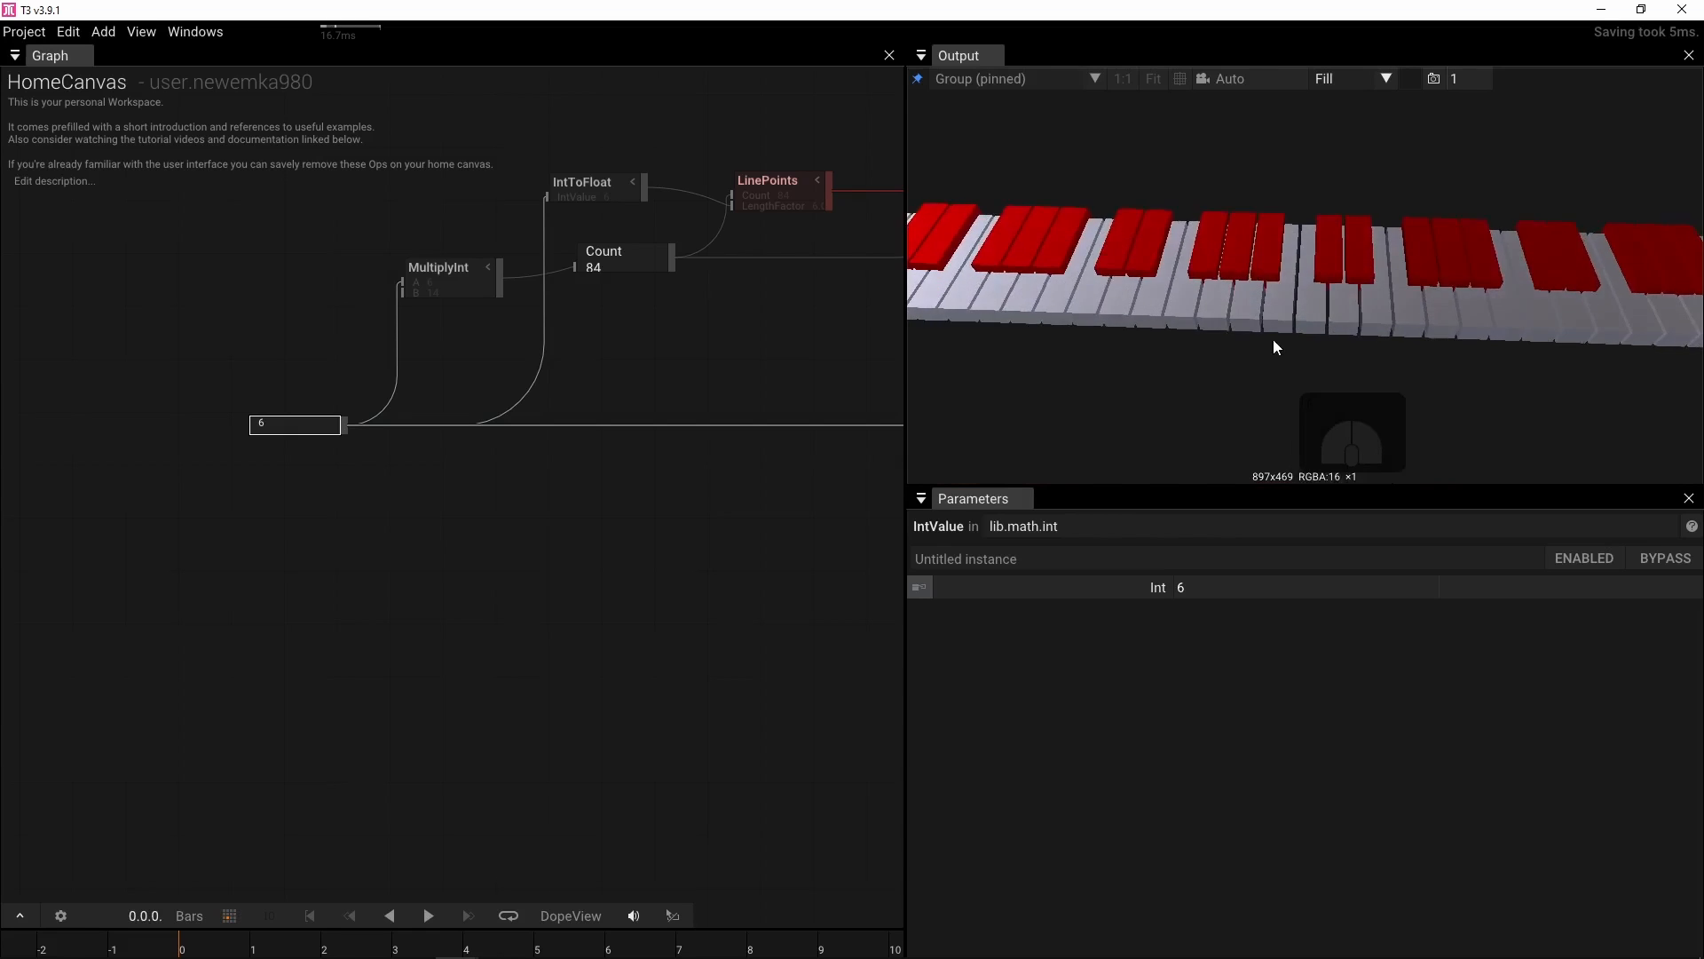
pyautogui.scroll(1, 1273, 340)
pyautogui.scroll(-3, 1273, 339)
# Insert a SamplePointAttributes operator between the white-key FilterPoints and the White draw operator
pyautogui.moveTo(839, 344); pyautogui.dragTo(27, 310)
pyautogui.moveTo(480, 338); pyautogui.dragTo(134, 344)
pyautogui.moveTo(306, 373); pyautogui.dragTo(363, 546)
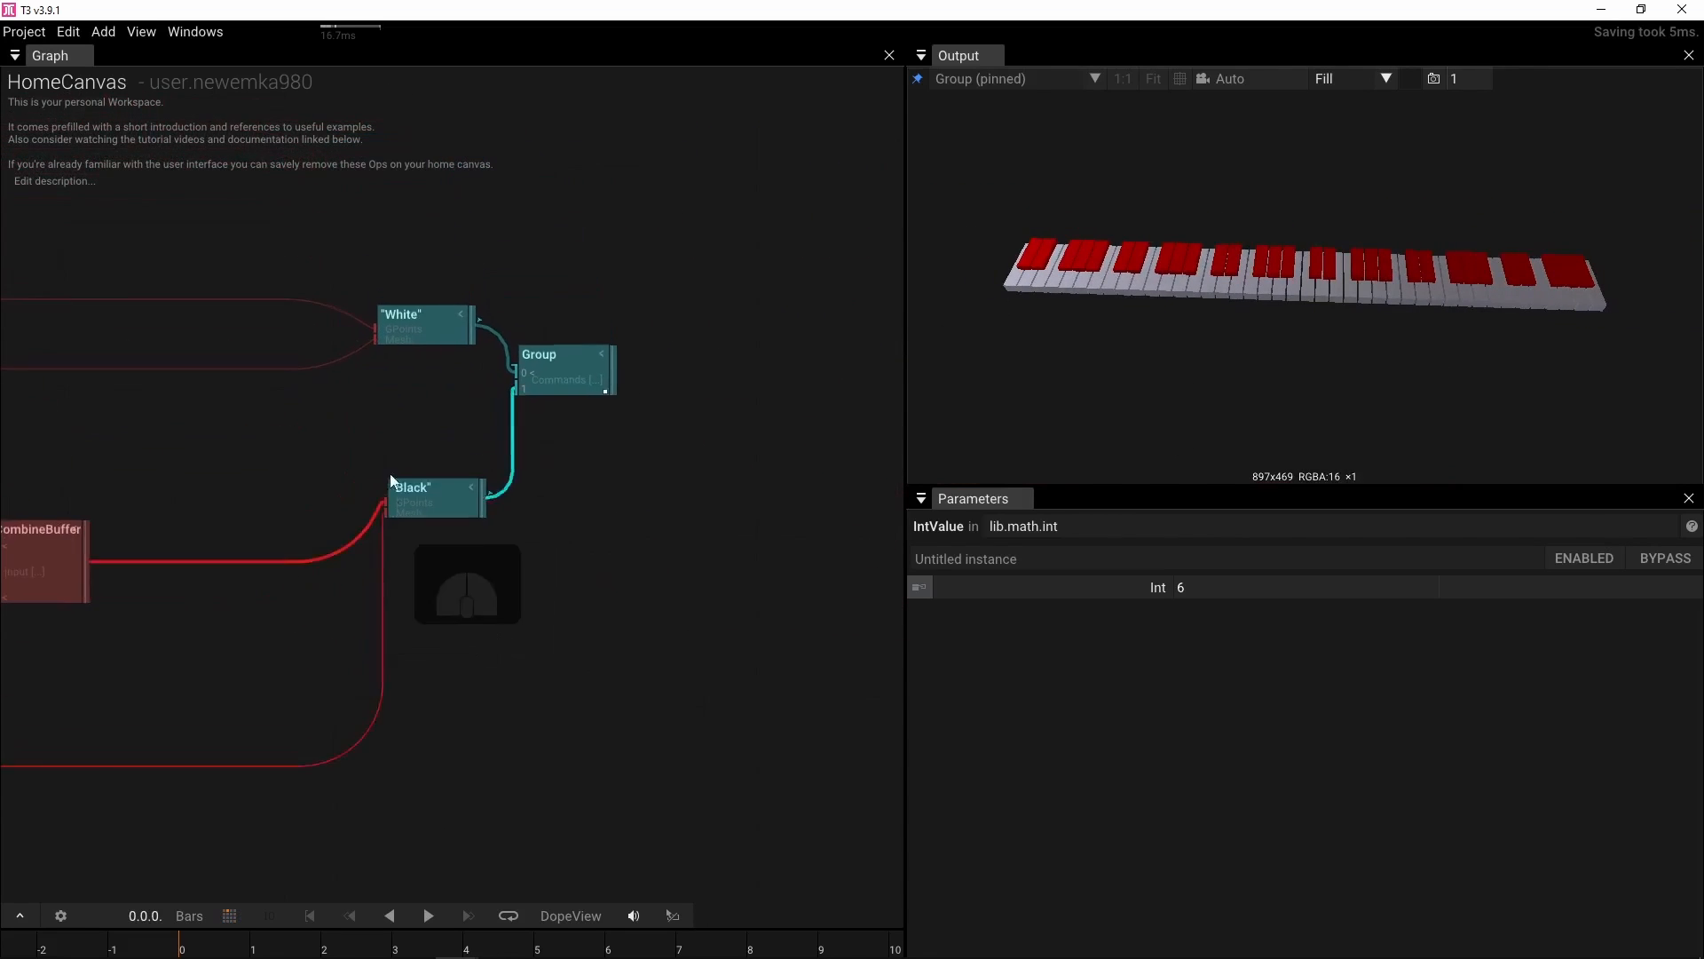
pyautogui.moveTo(429, 437); pyautogui.dragTo(626, 451)
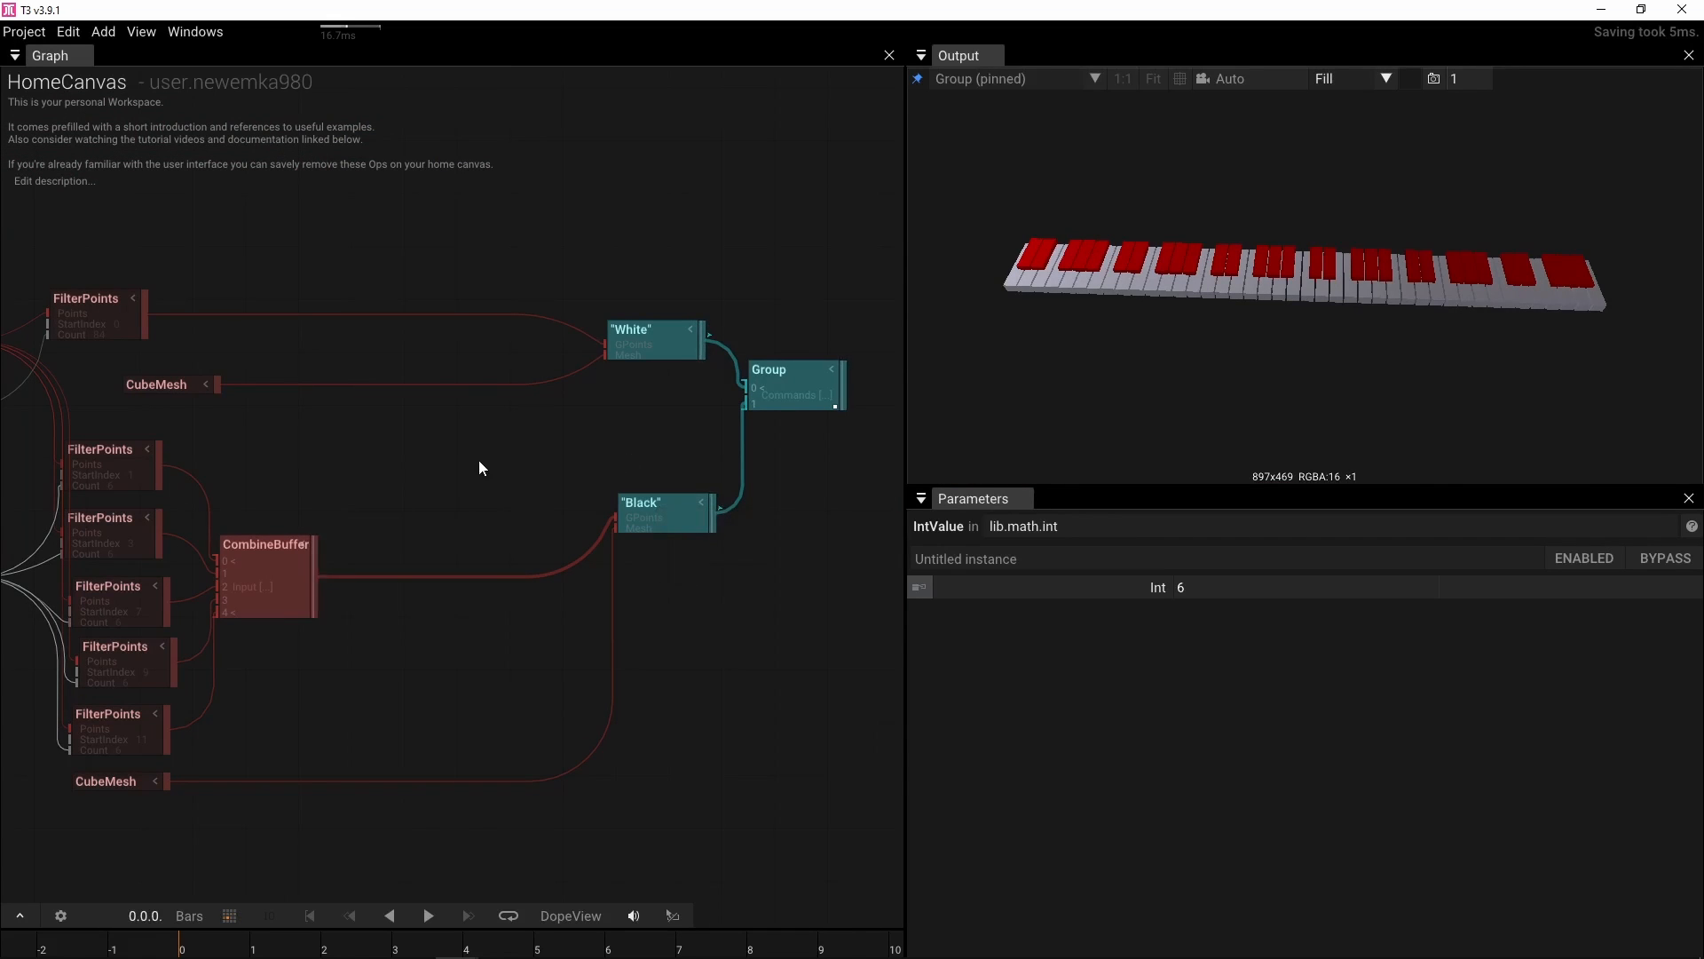
pyautogui.click(406, 460)
pyautogui.doubleClick(407, 460)
pyautogui.write('sa')
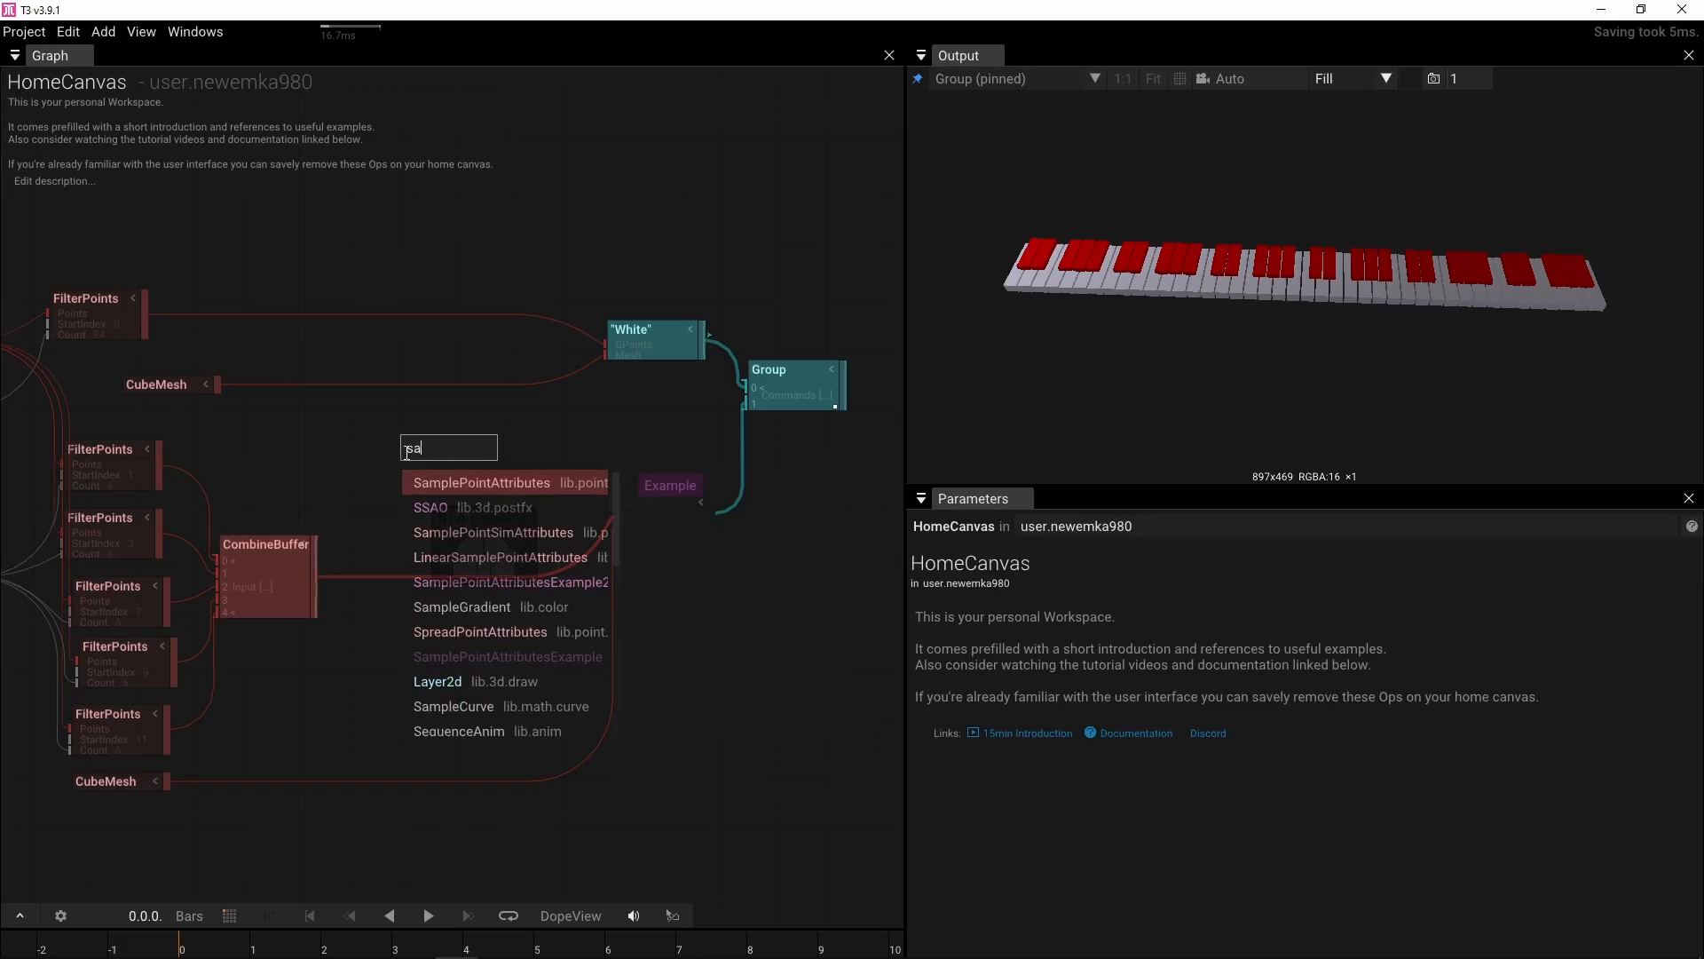
pyautogui.click(440, 483)
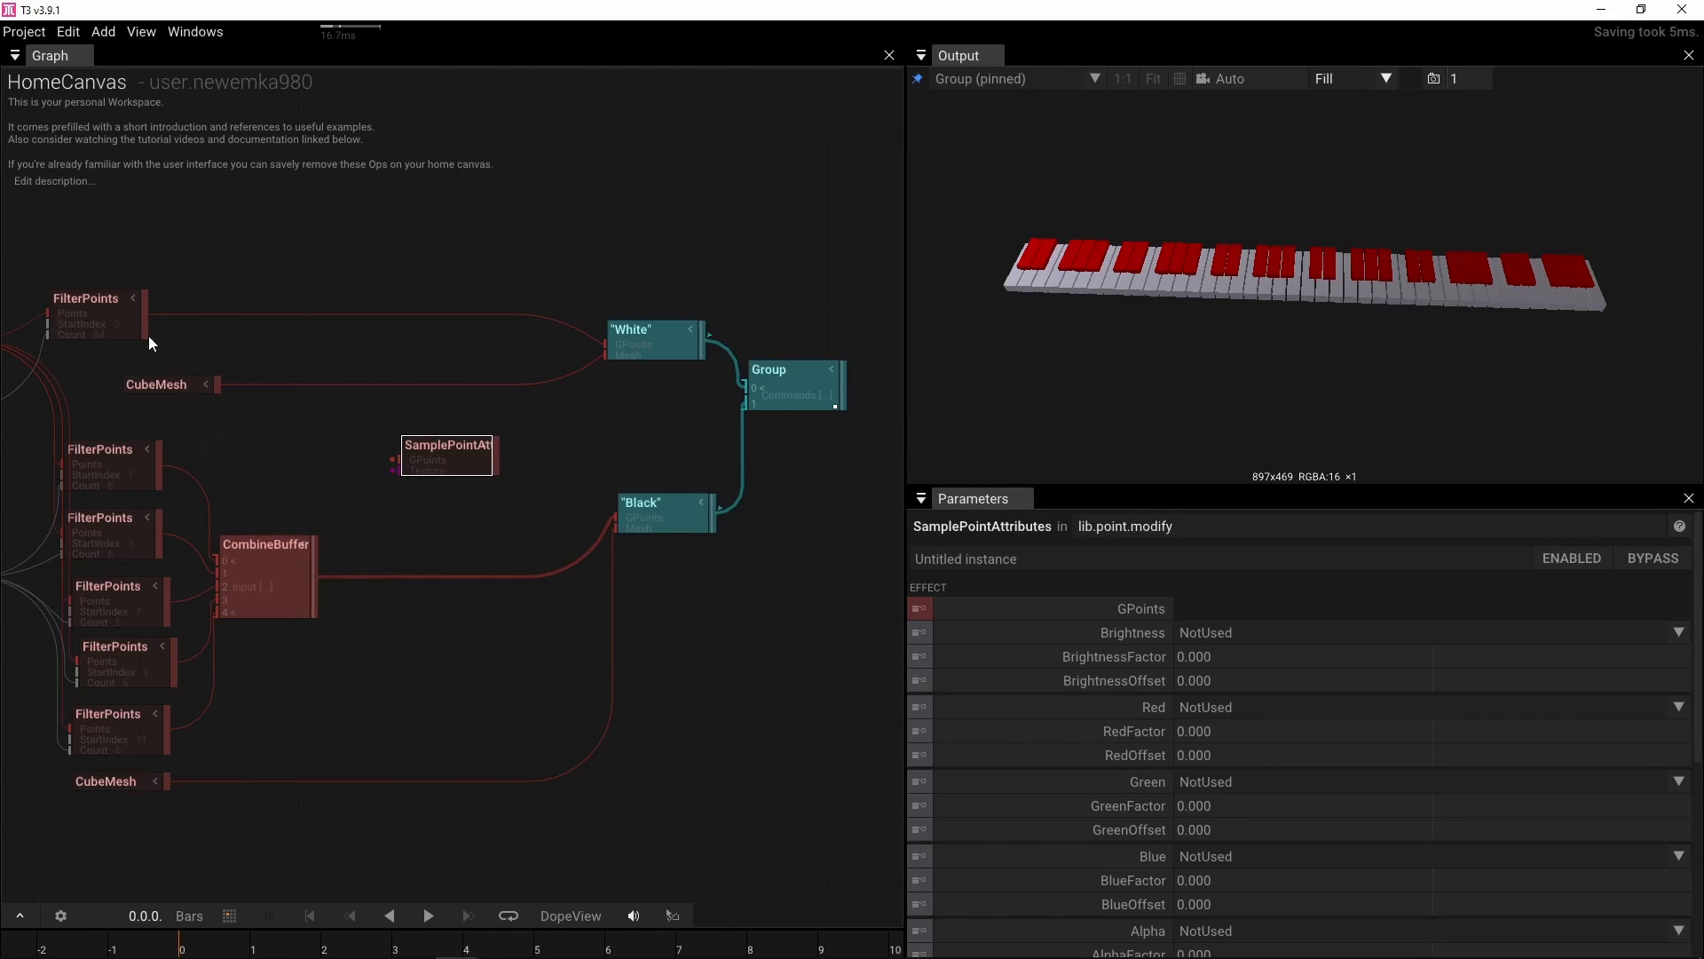
pyautogui.moveTo(409, 461); pyautogui.dragTo(362, 335)
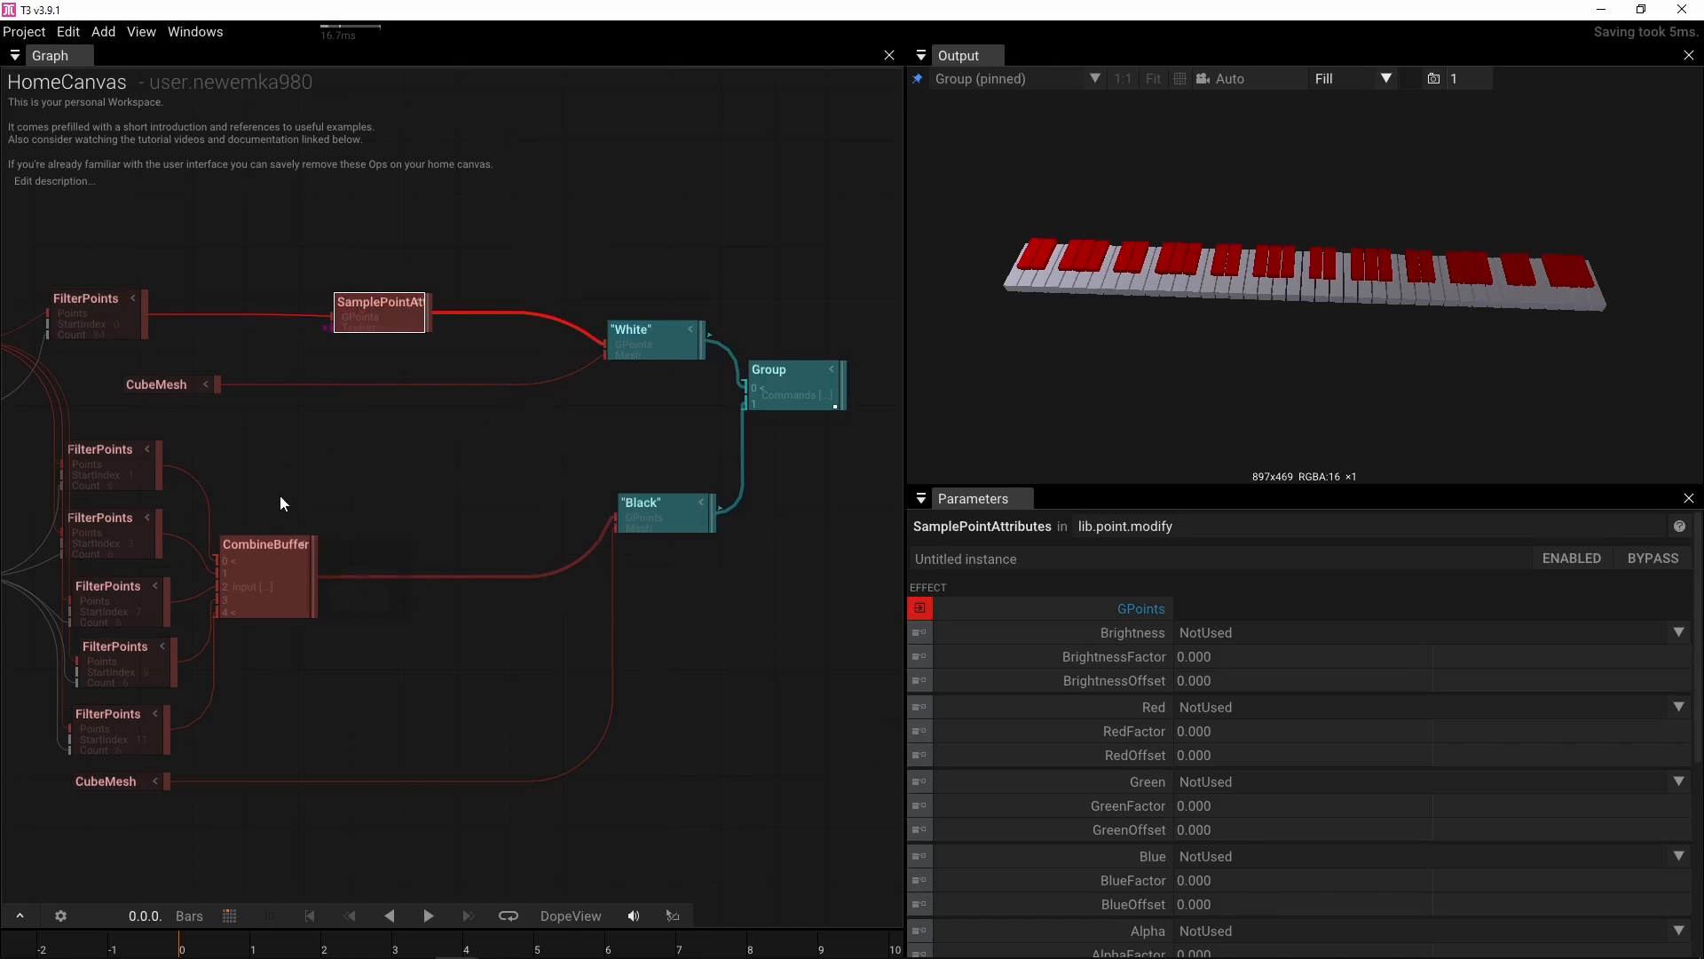
# Duplicate the SamplePointAttributes operator and insert it between the CombineBuffer and the Black draw operator
pyautogui.click(386, 312)
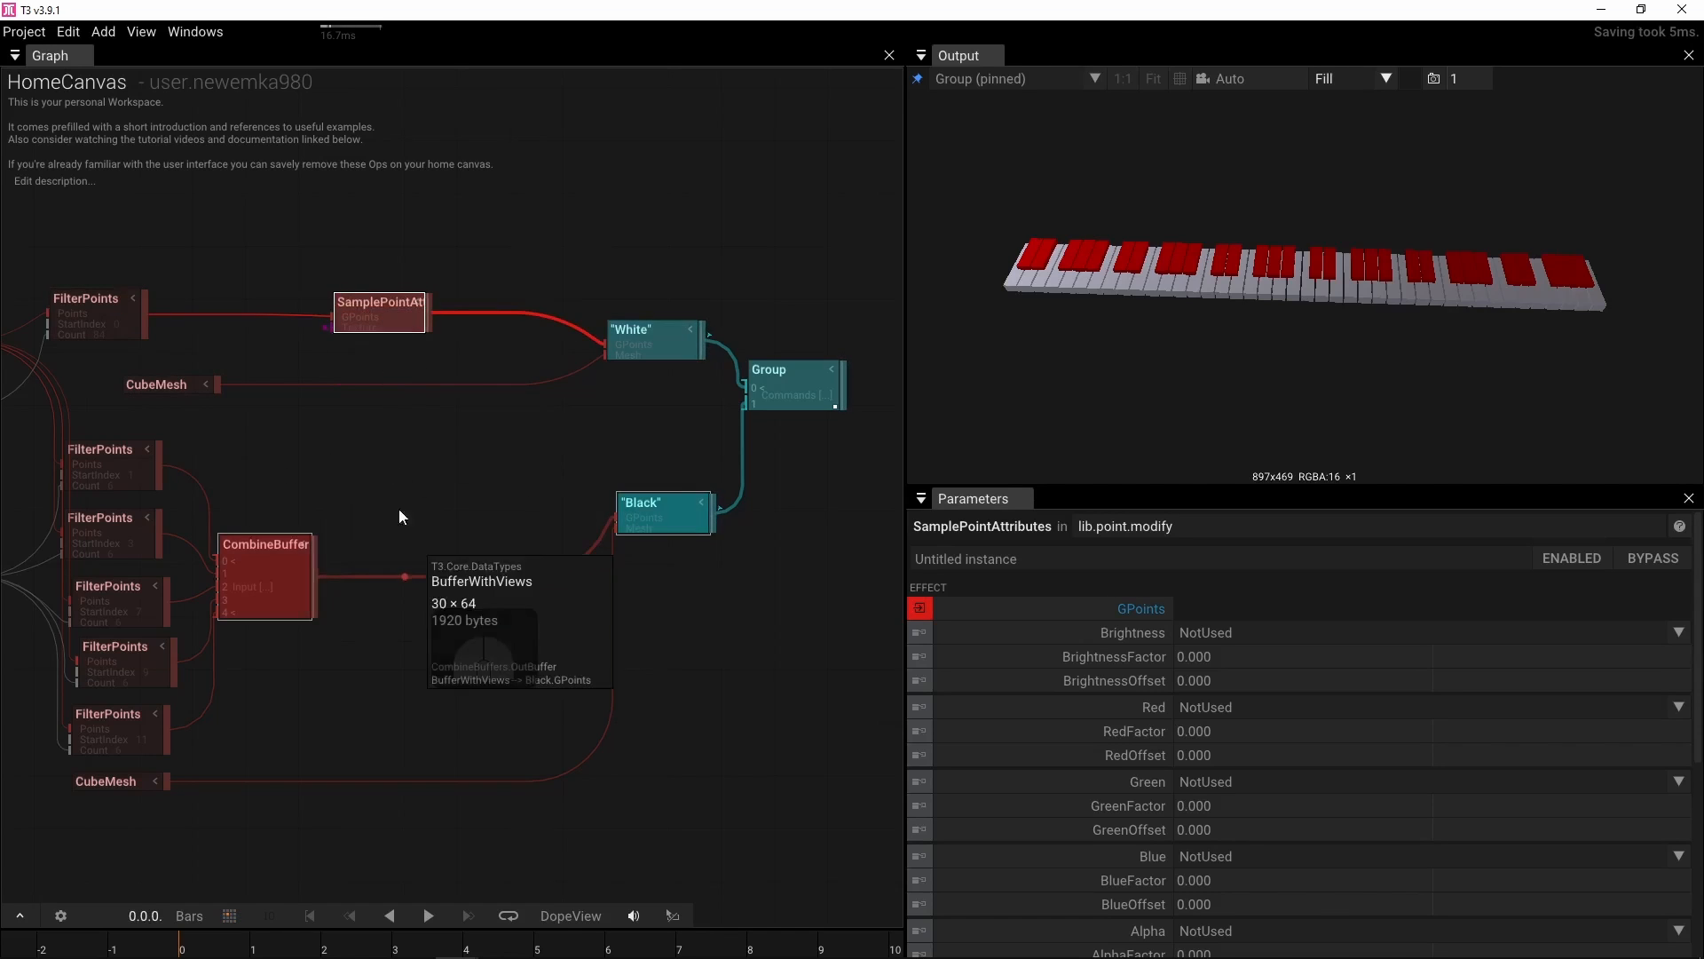
pyautogui.hotkey('ctrl', 'd')
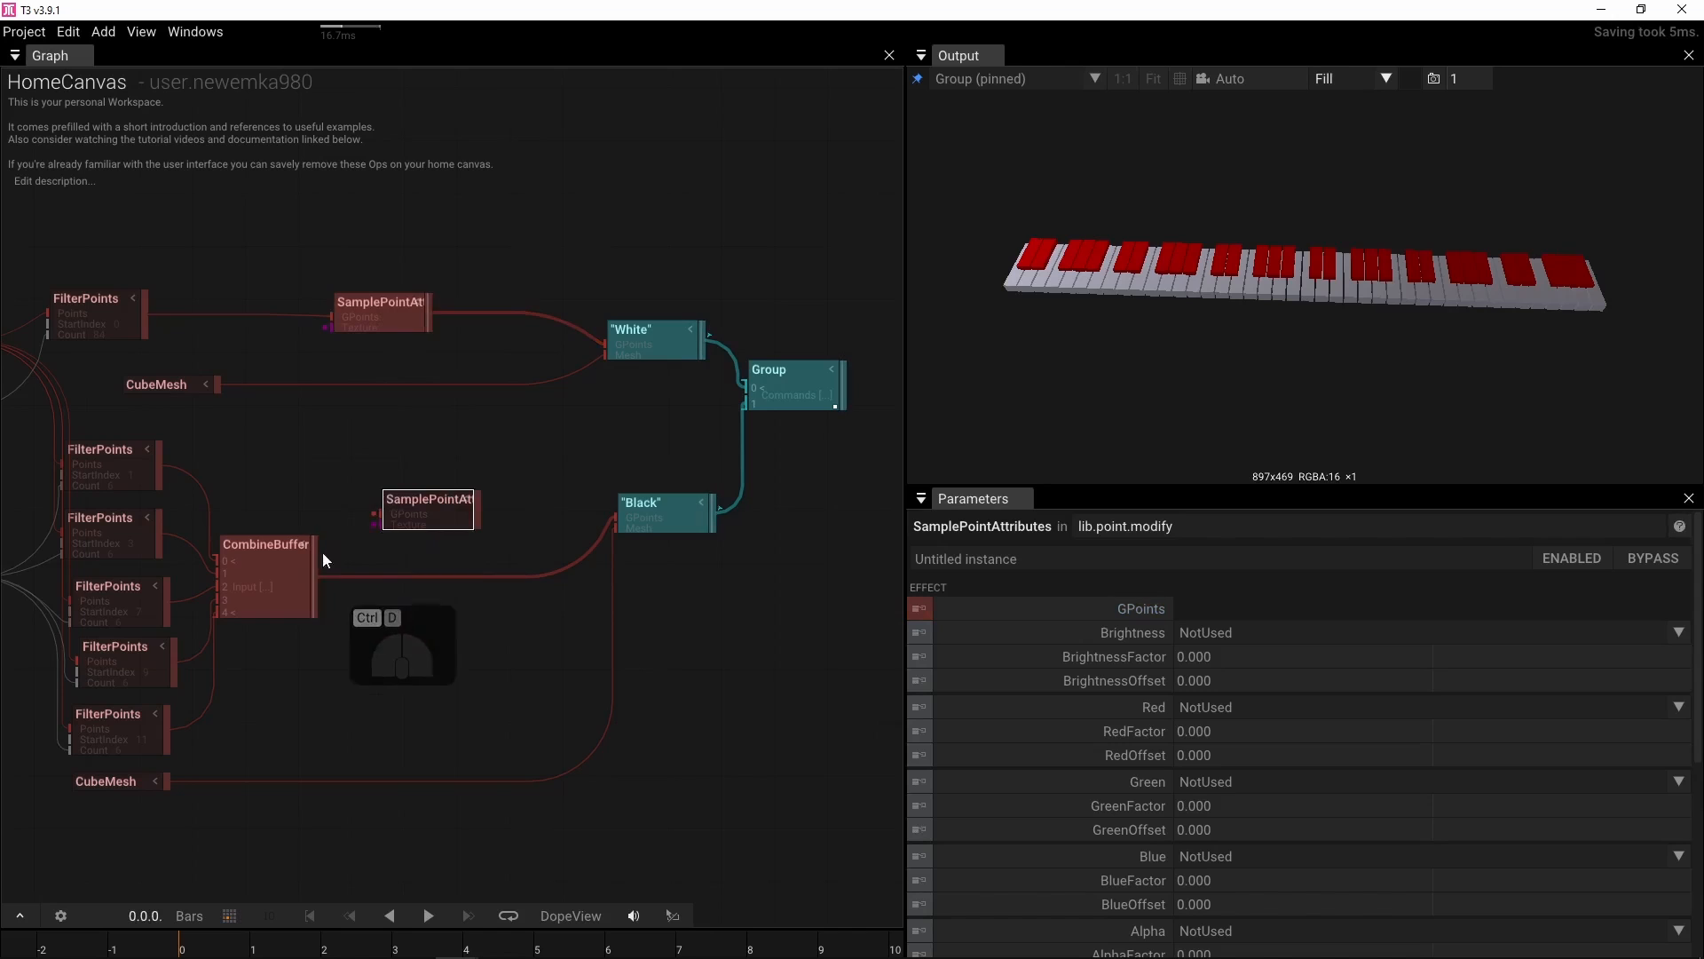
pyautogui.moveTo(323, 556); pyautogui.dragTo(373, 515)
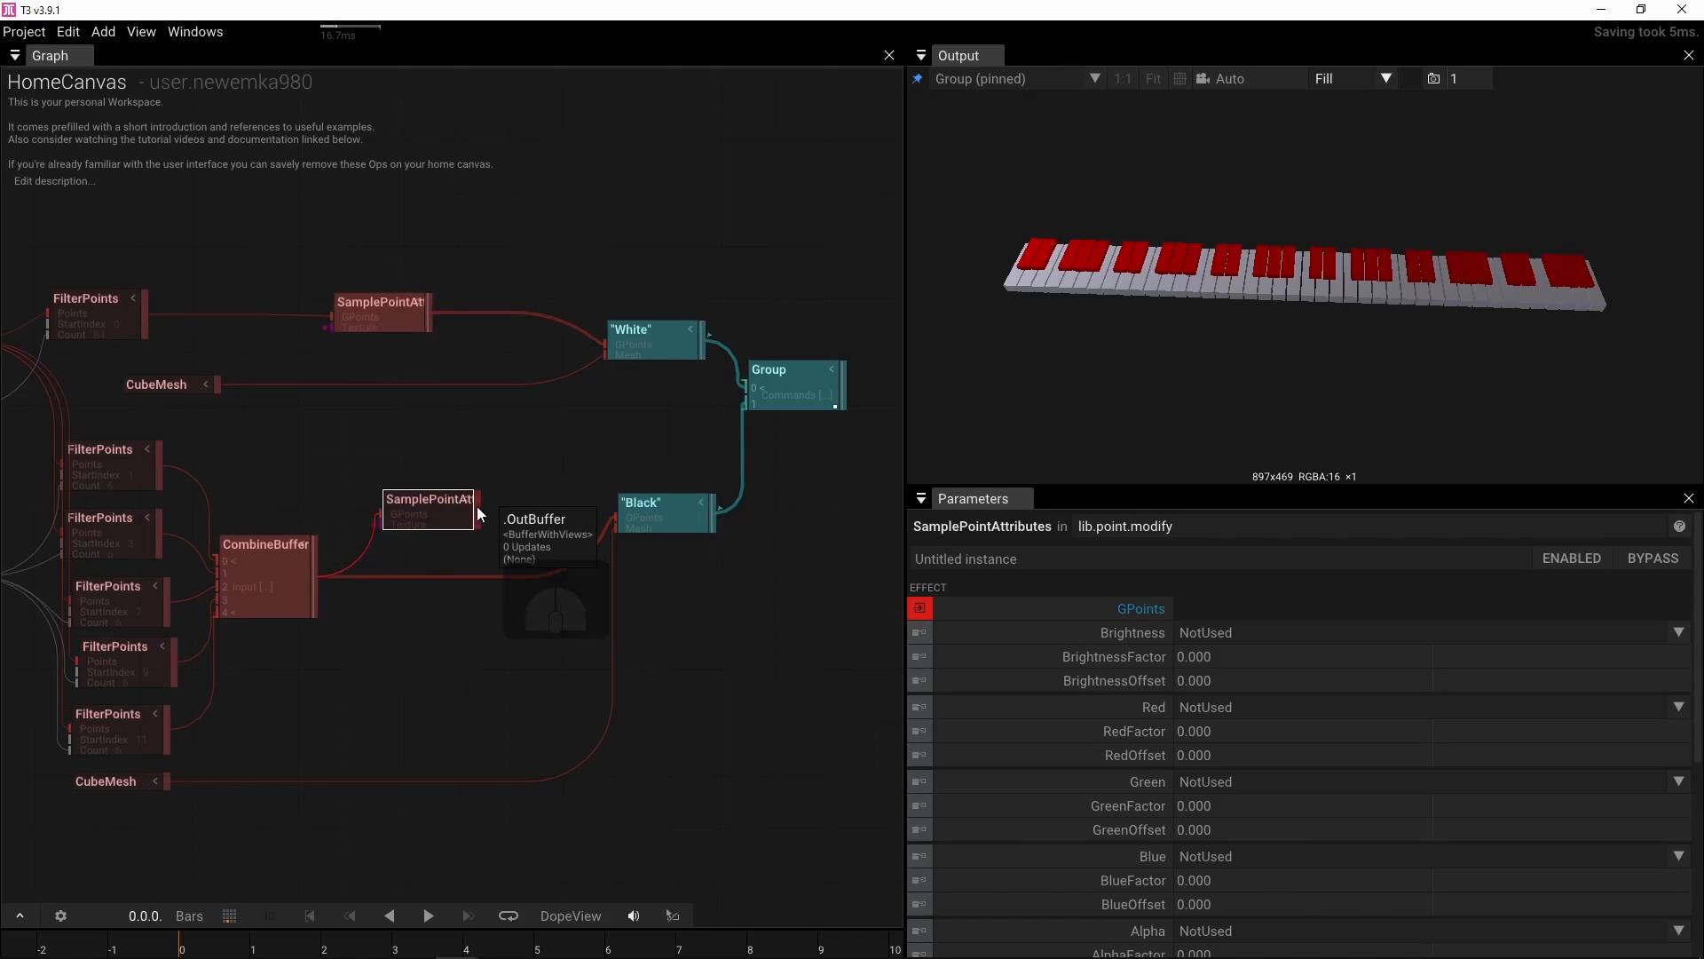
pyautogui.moveTo(477, 506); pyautogui.dragTo(616, 518)
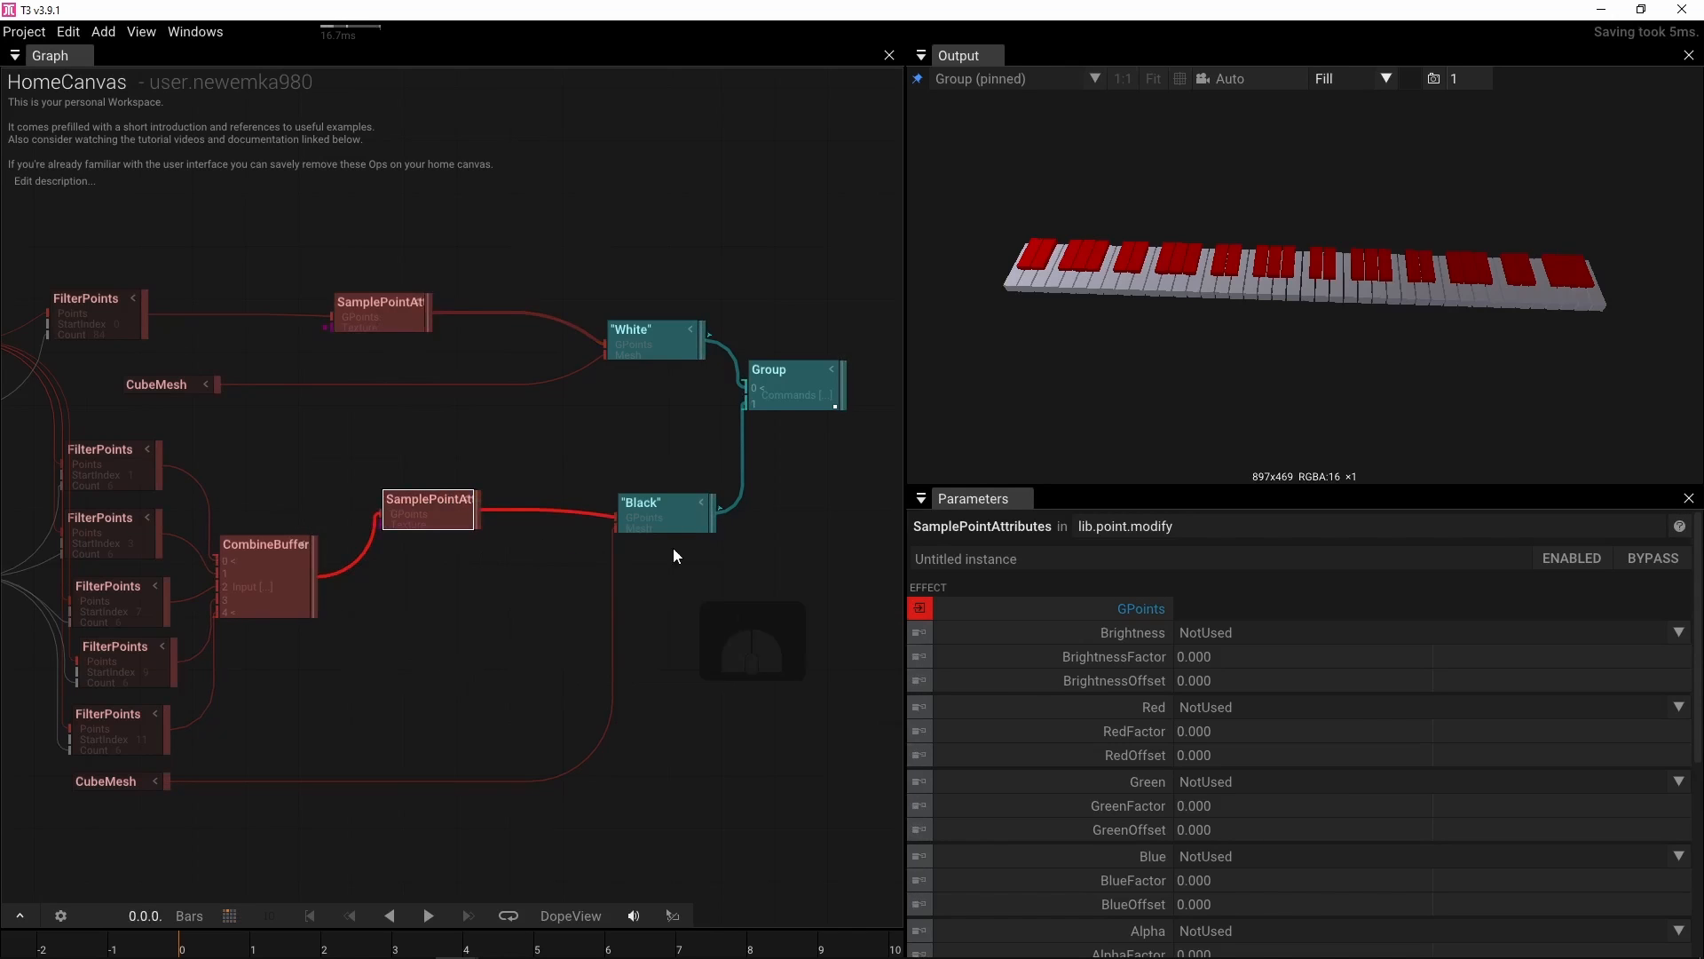
# Add a LinearGradient operator and connect it to the white-key SamplePointAttributes
pyautogui.moveTo(209, 255); pyautogui.dragTo(460, 279)
pyautogui.doubleClick(460, 279)
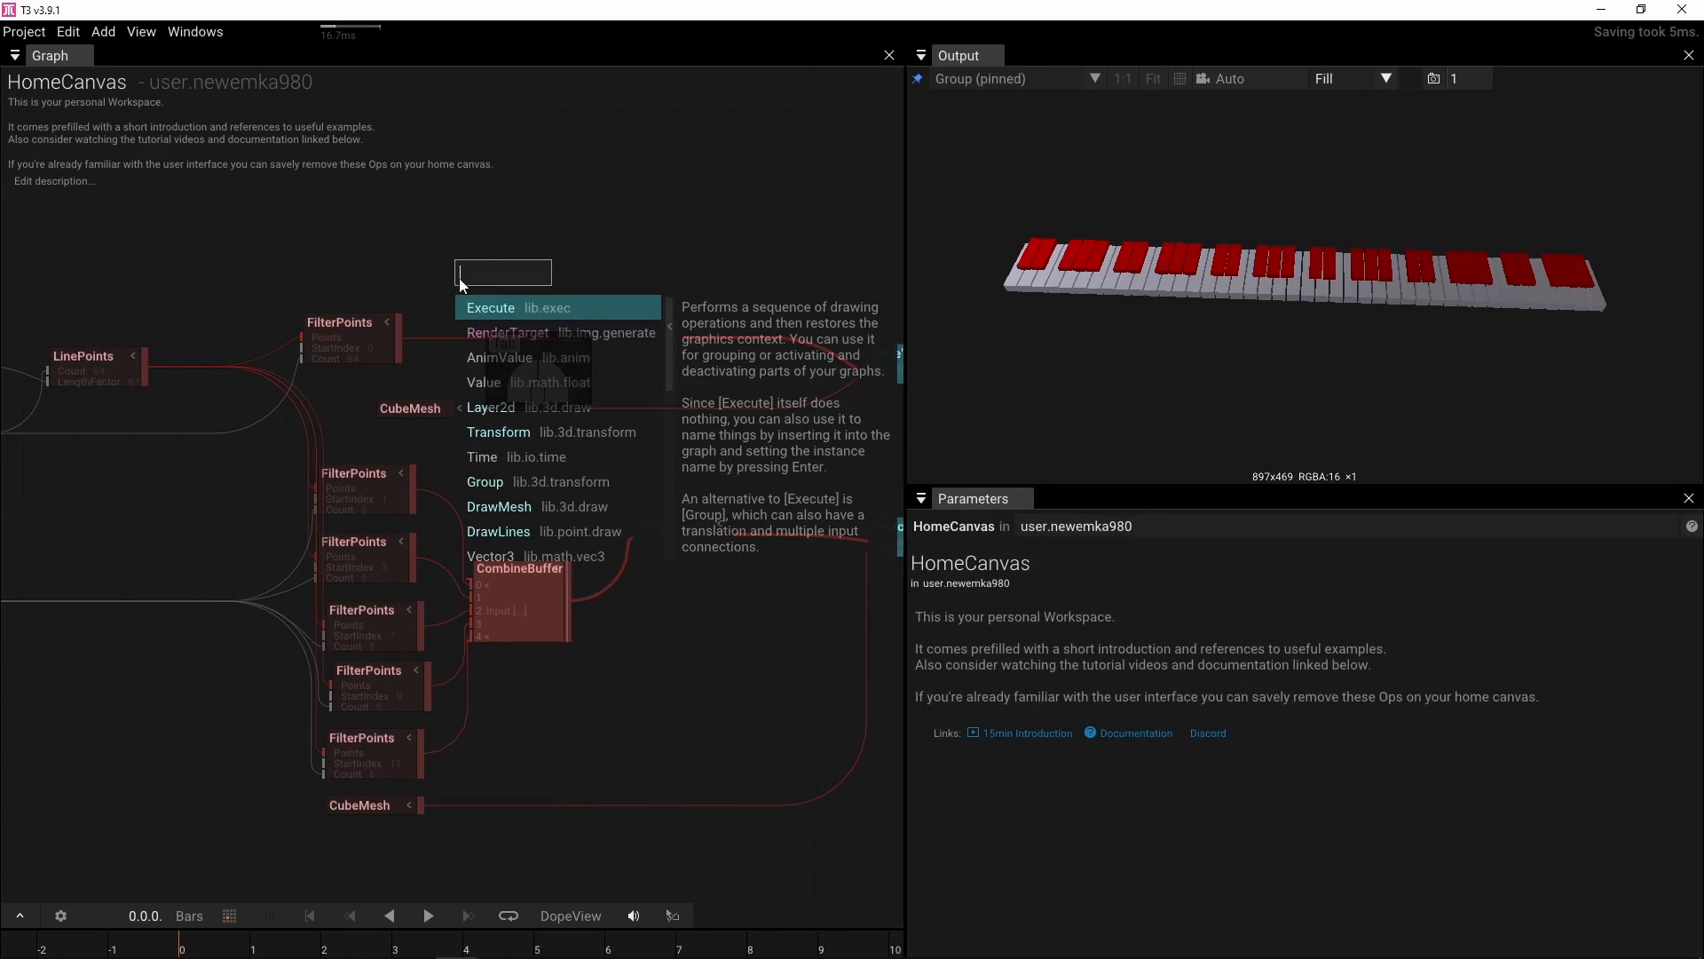
pyautogui.write('lin')
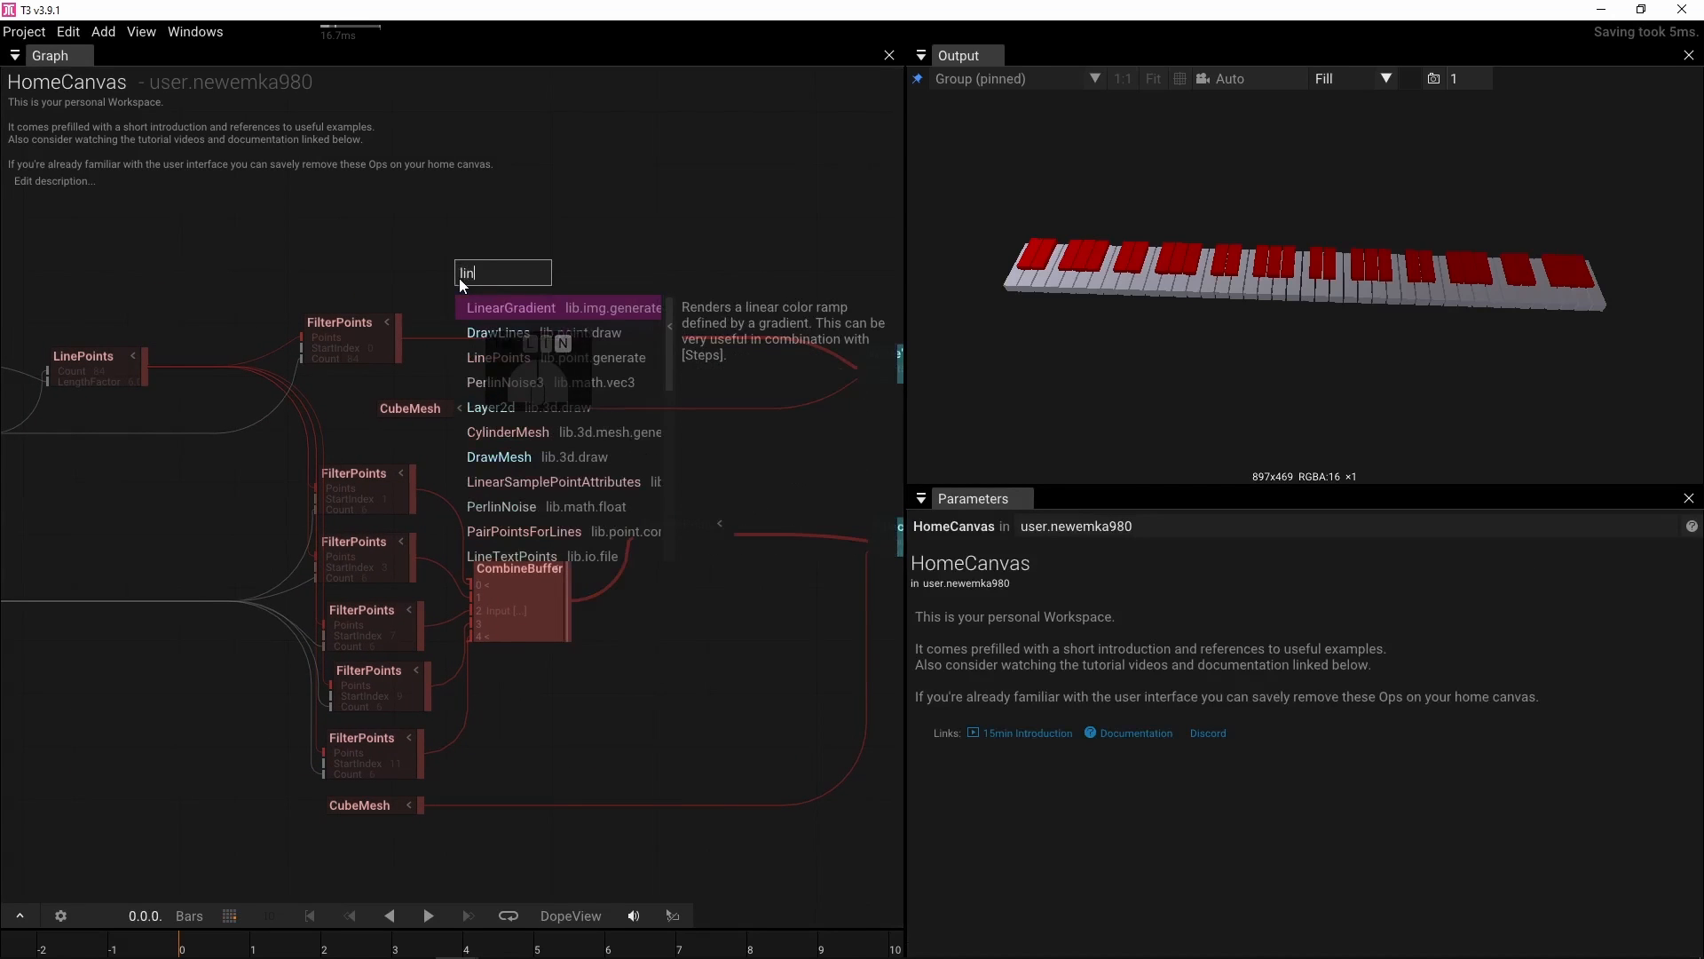
pyautogui.click(500, 304)
pyautogui.moveTo(550, 271); pyautogui.dragTo(568, 334)
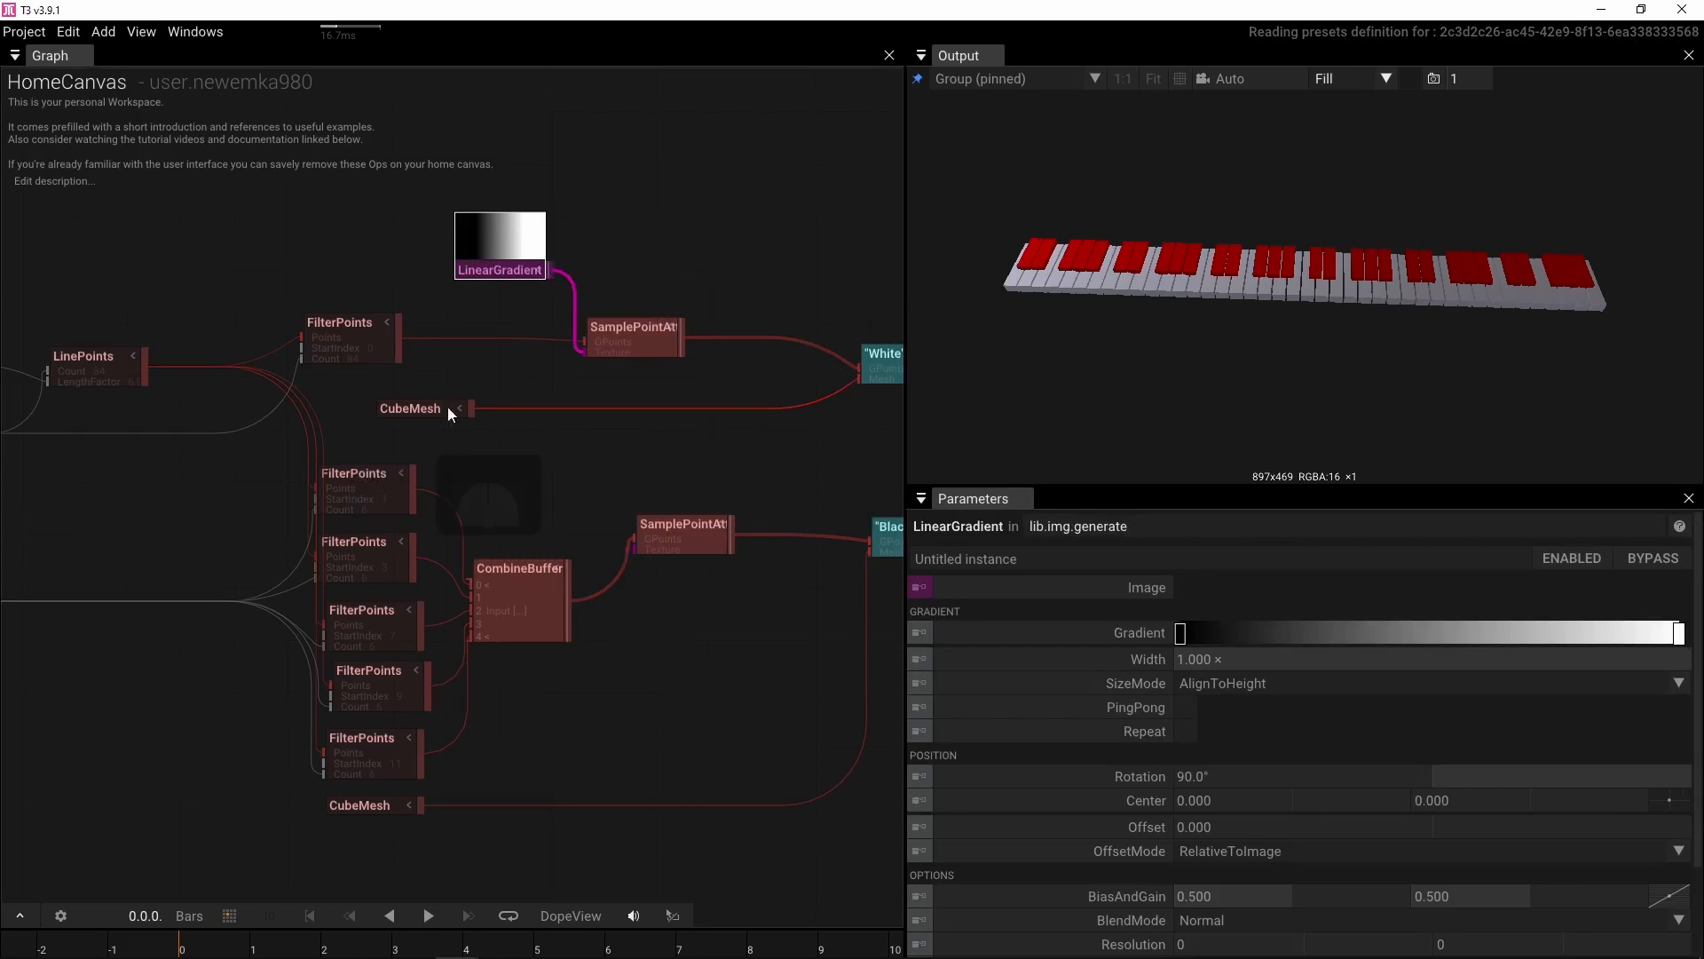
# Duplicate the LinearGradient and connect the copy to the red-key SamplePointAttributes
pyautogui.moveTo(558, 430); pyautogui.dragTo(522, 429)
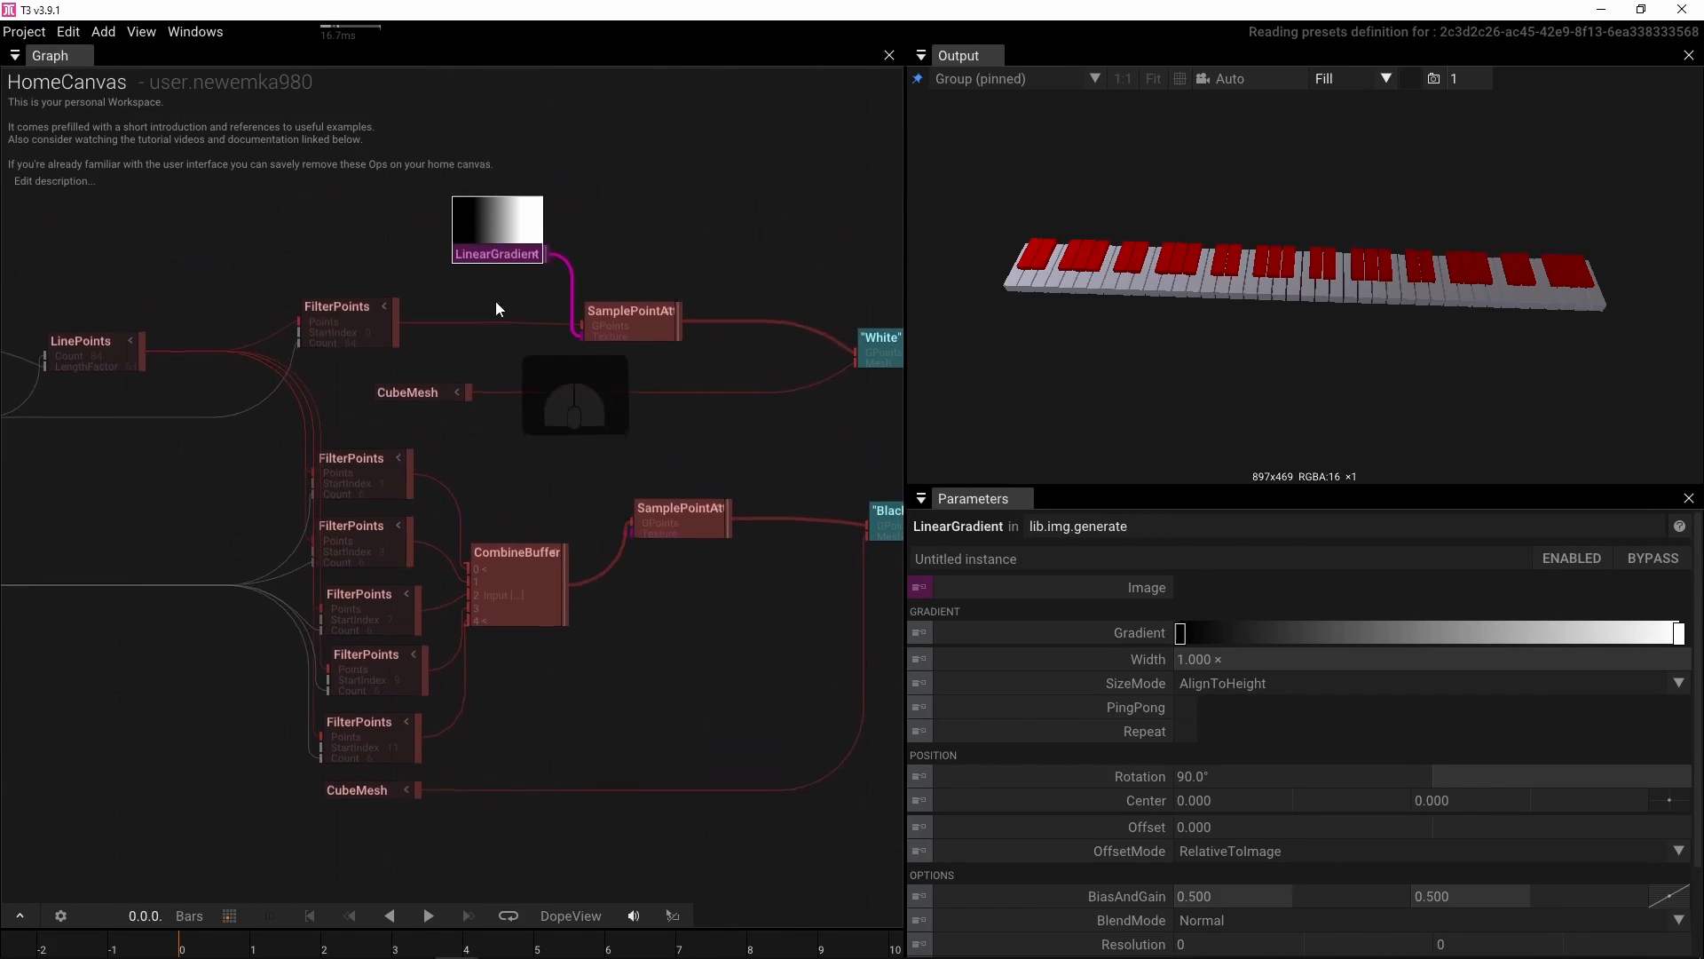
pyautogui.hotkey('ctrl', 'd')
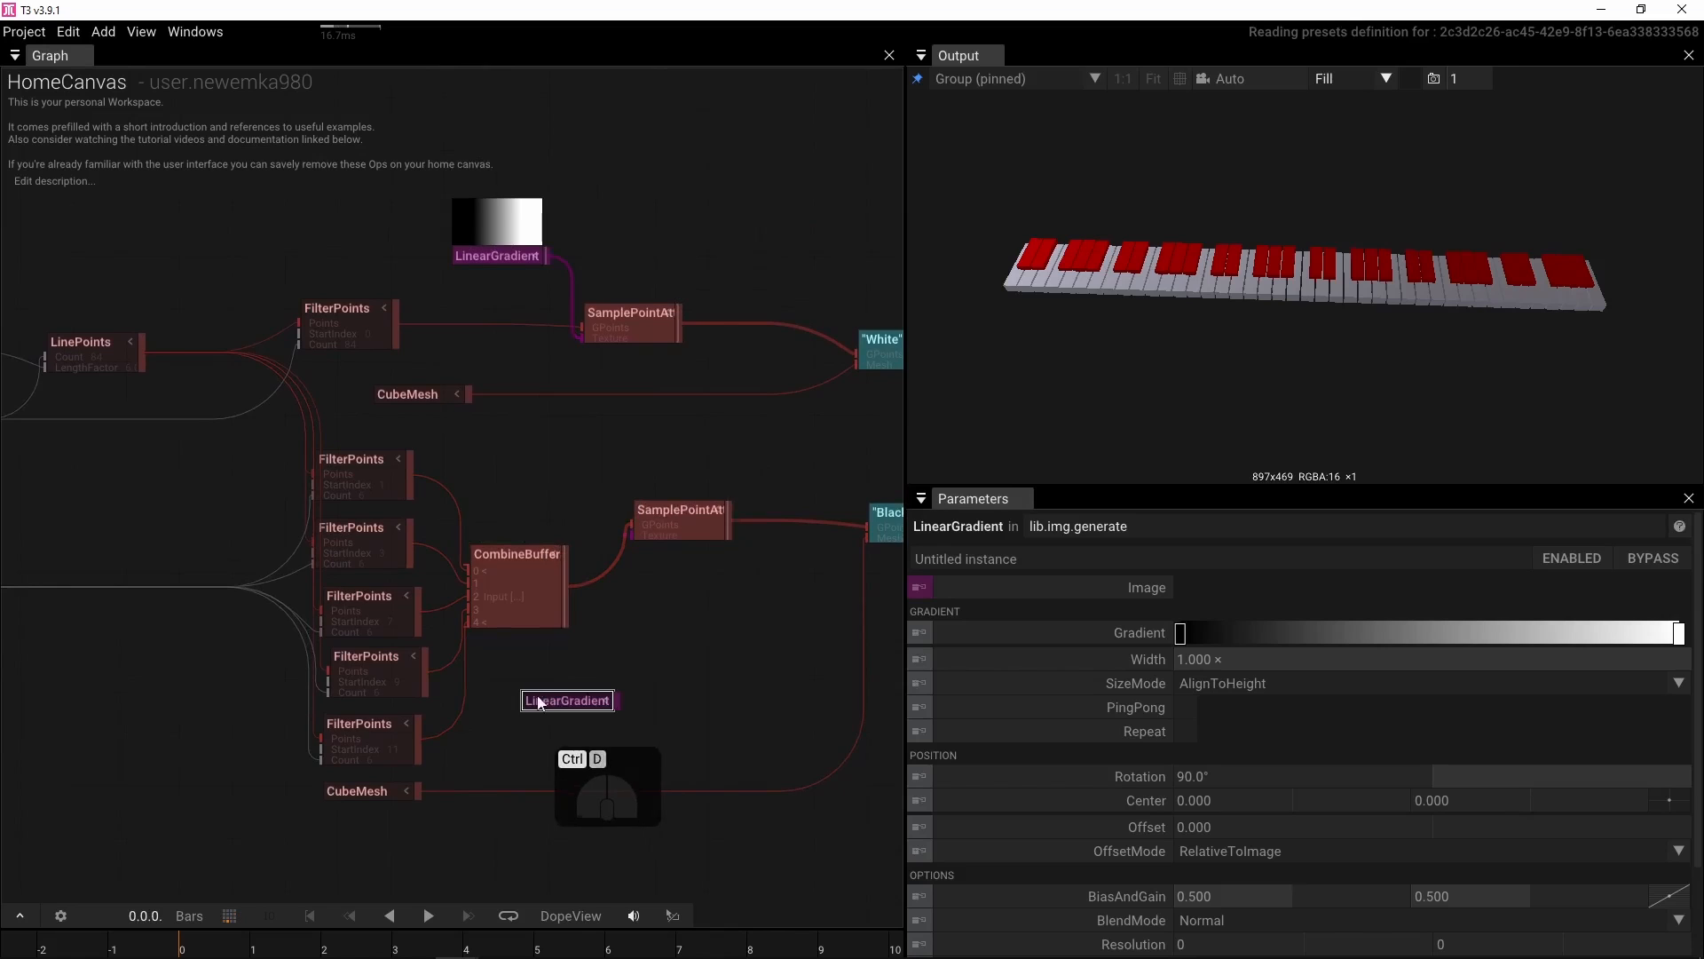
pyautogui.moveTo(614, 704); pyautogui.dragTo(632, 532)
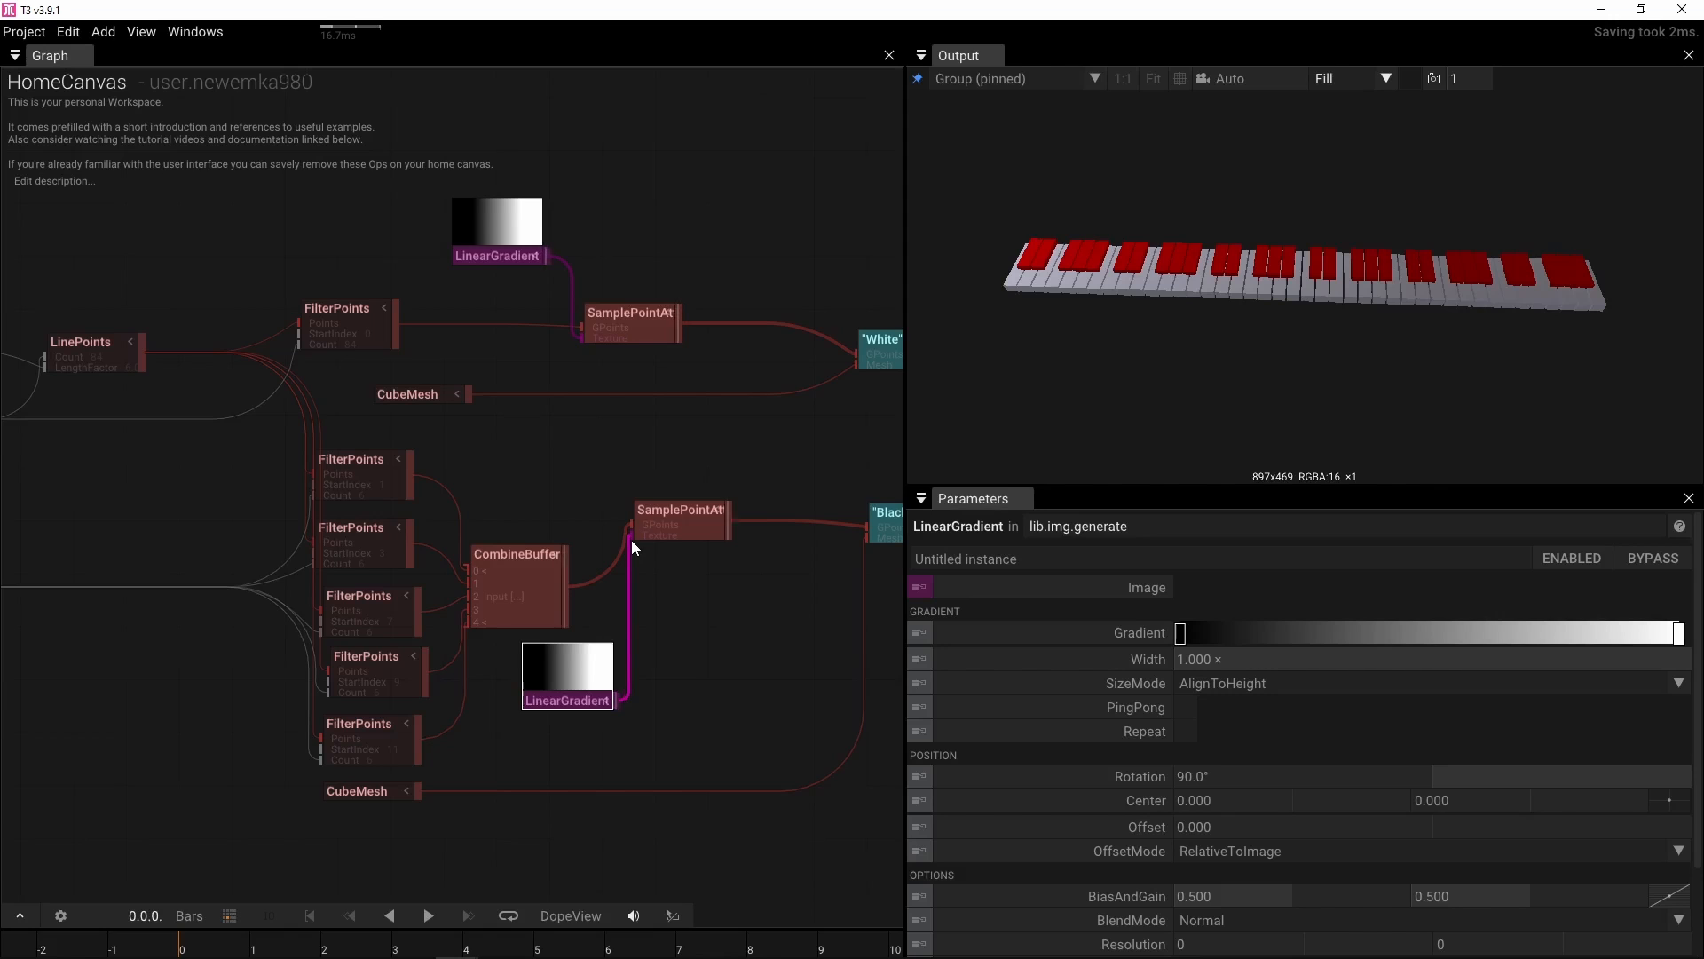
pyautogui.click(595, 621)
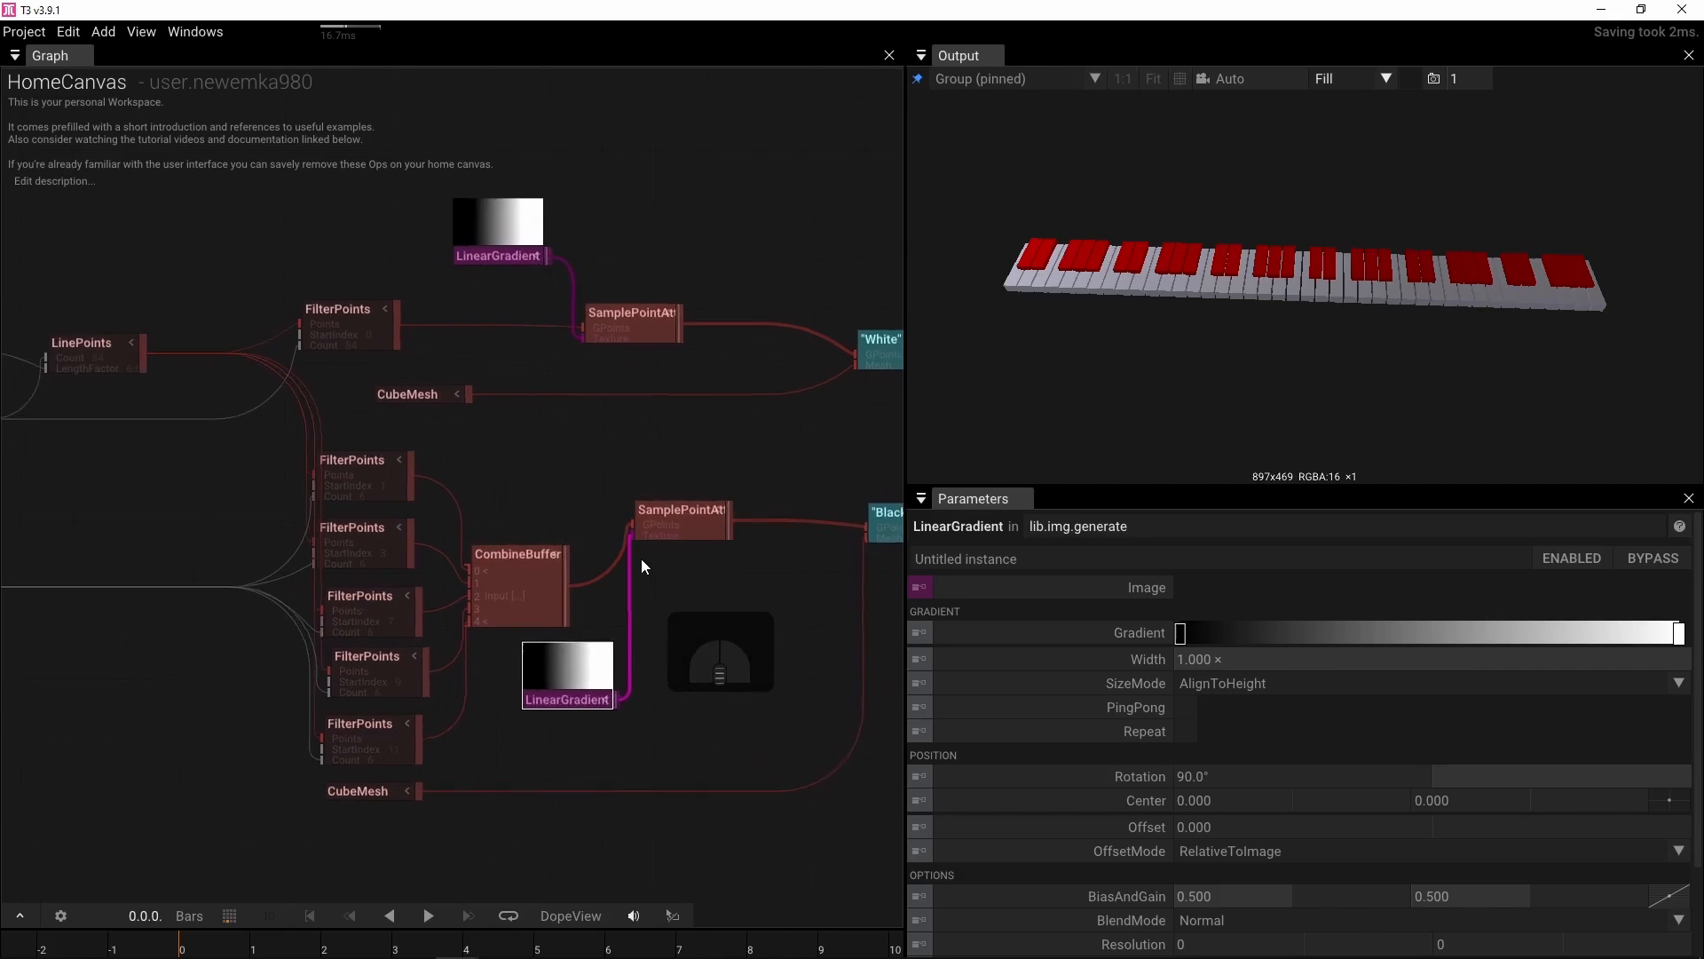
# Delete the duplicate LinearGradient and connect the remaining gradient to the red-key SamplePointAttributes as well
pyautogui.scroll(3, 634, 546)
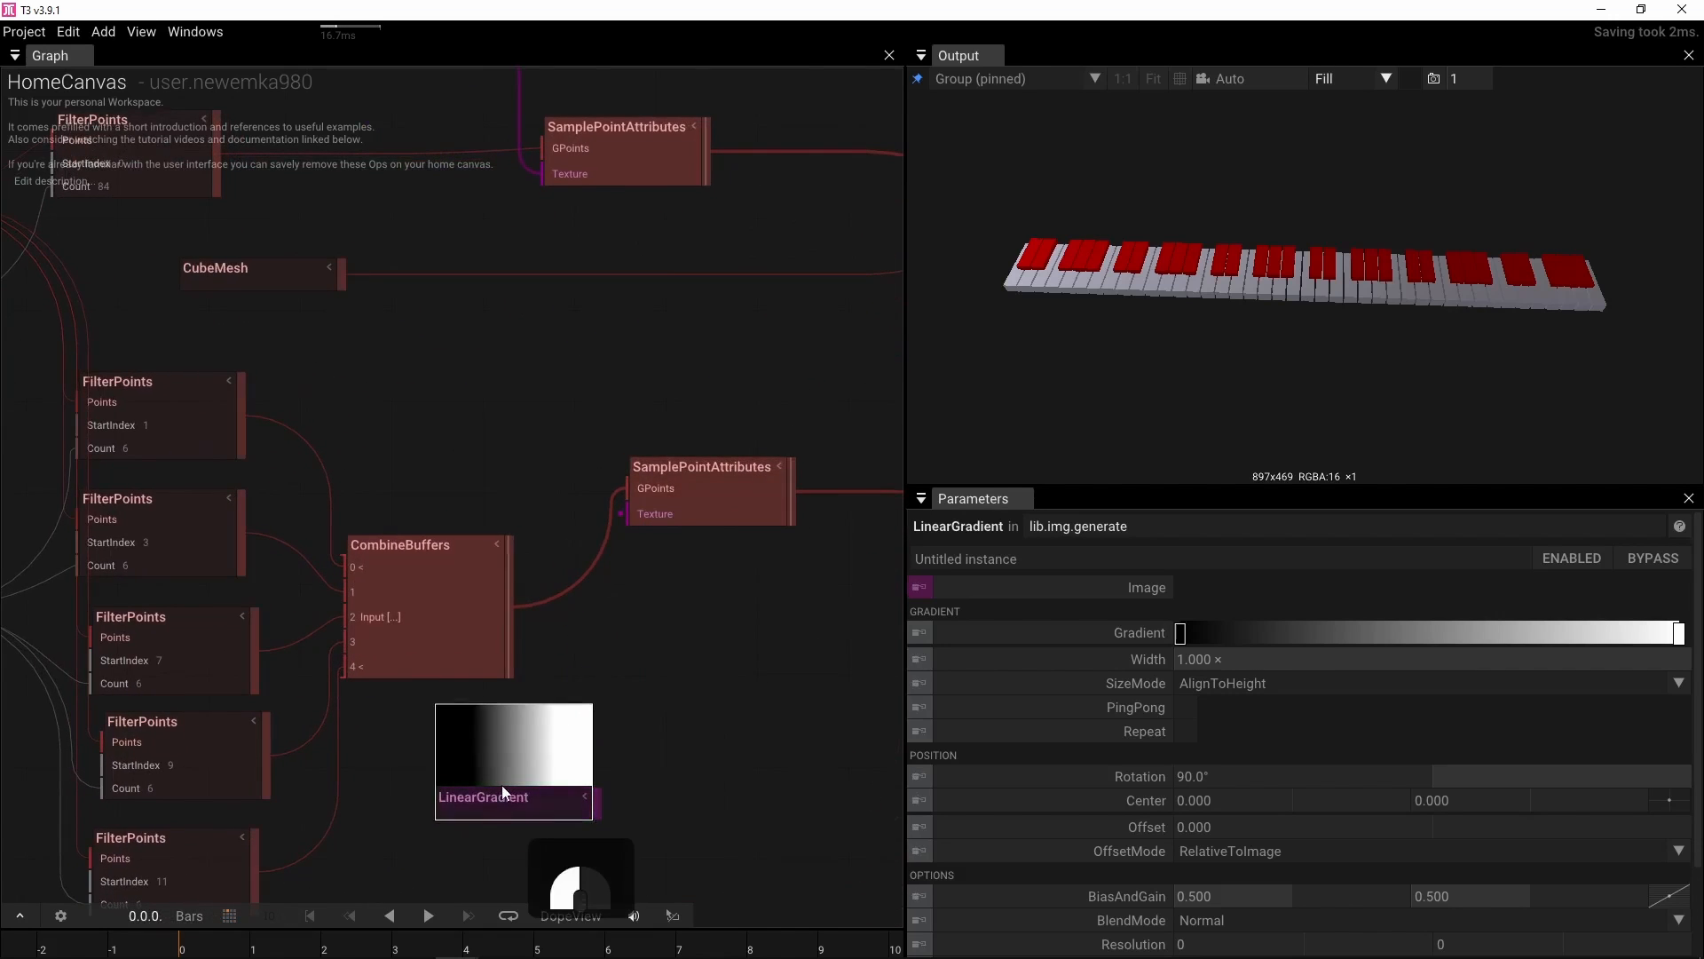
pyautogui.press('Delete')
pyautogui.scroll(-3, 382, 355)
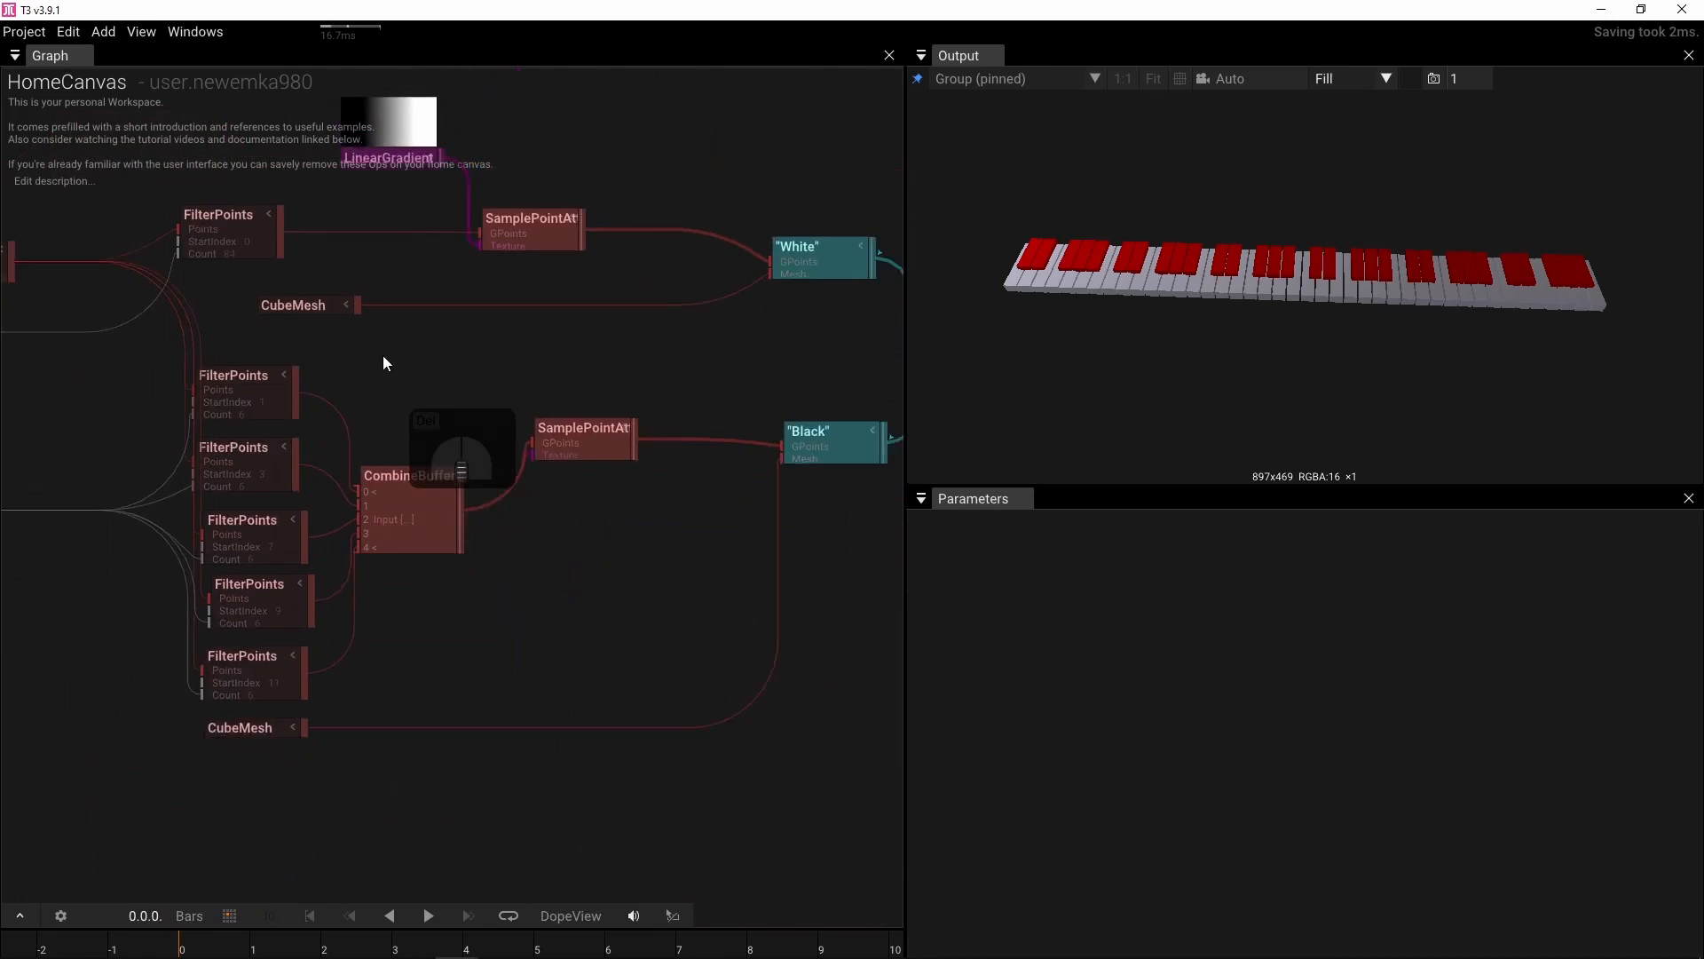
pyautogui.moveTo(454, 197); pyautogui.dragTo(487, 523)
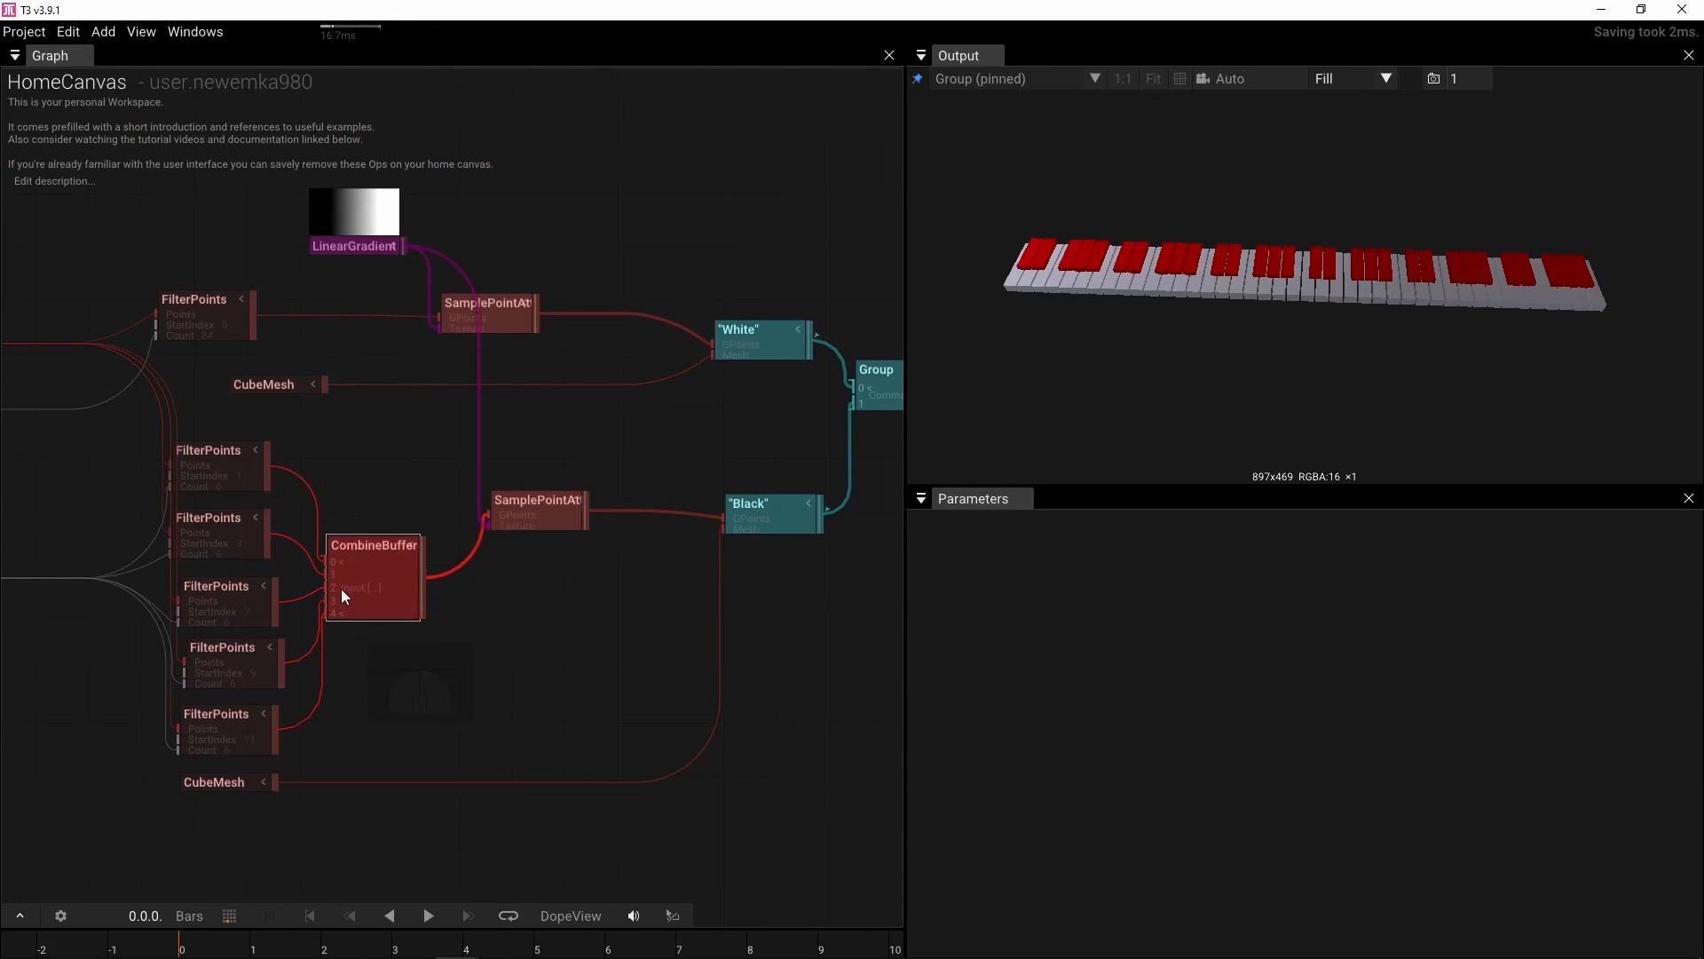
# Set the white-key SamplePointAttributes Brightness mode to For_Y with a BrightnessFactor of -6
pyautogui.click(495, 319)
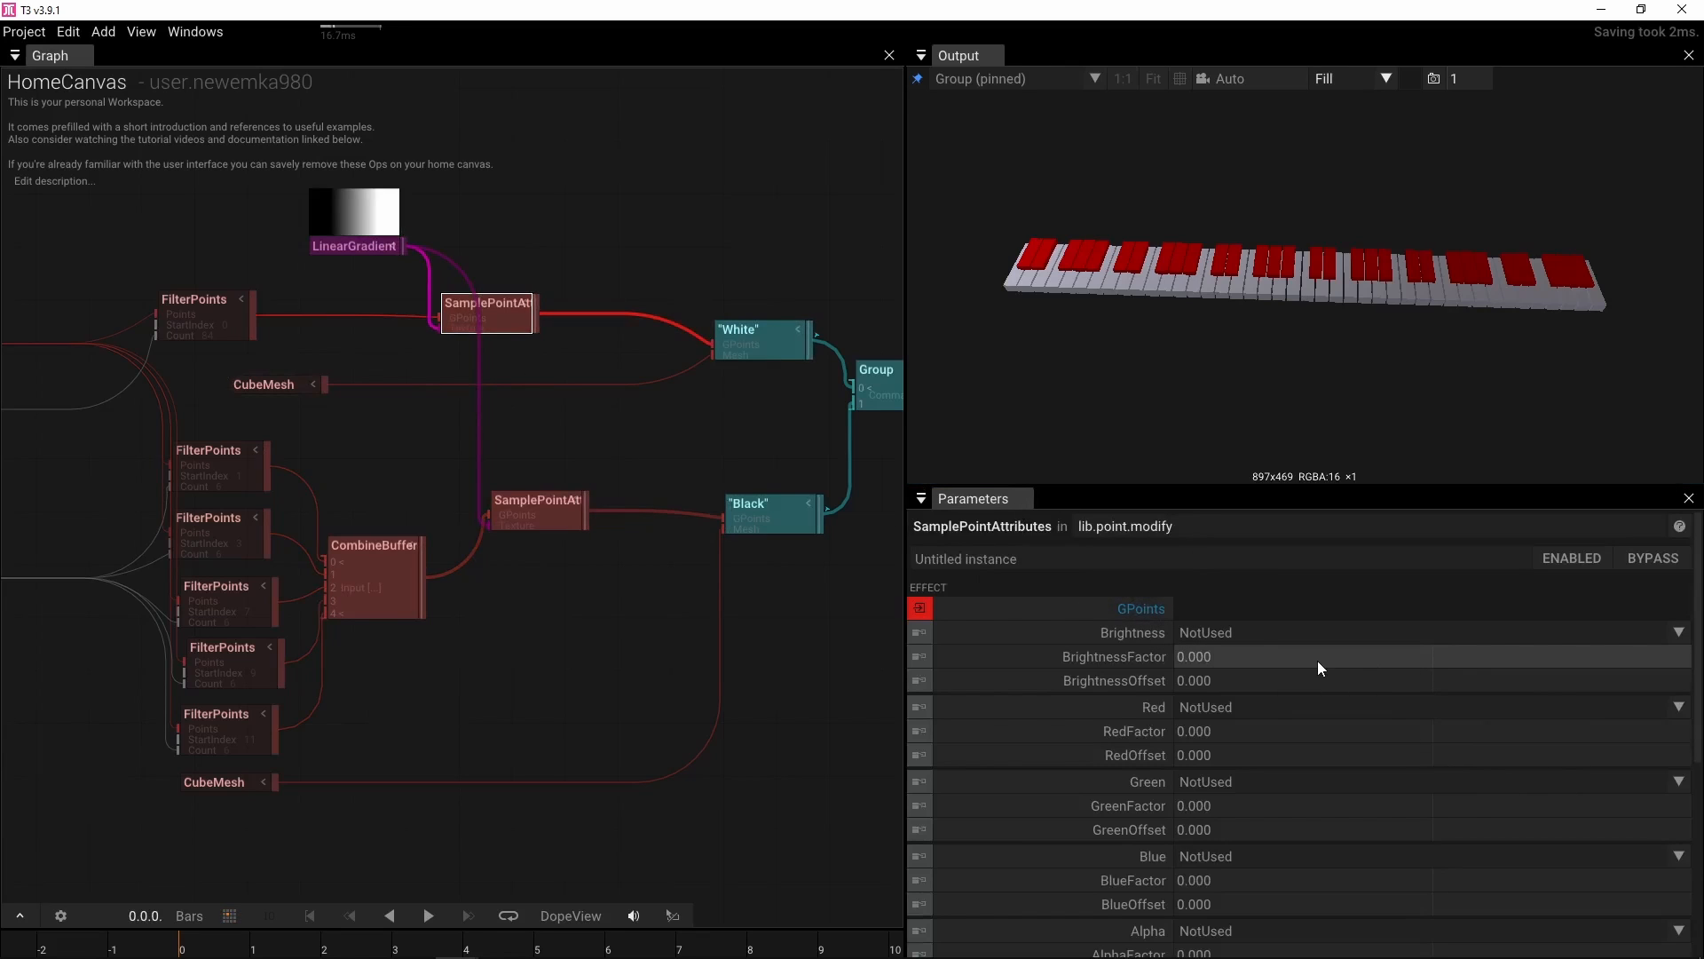
pyautogui.click(1678, 633)
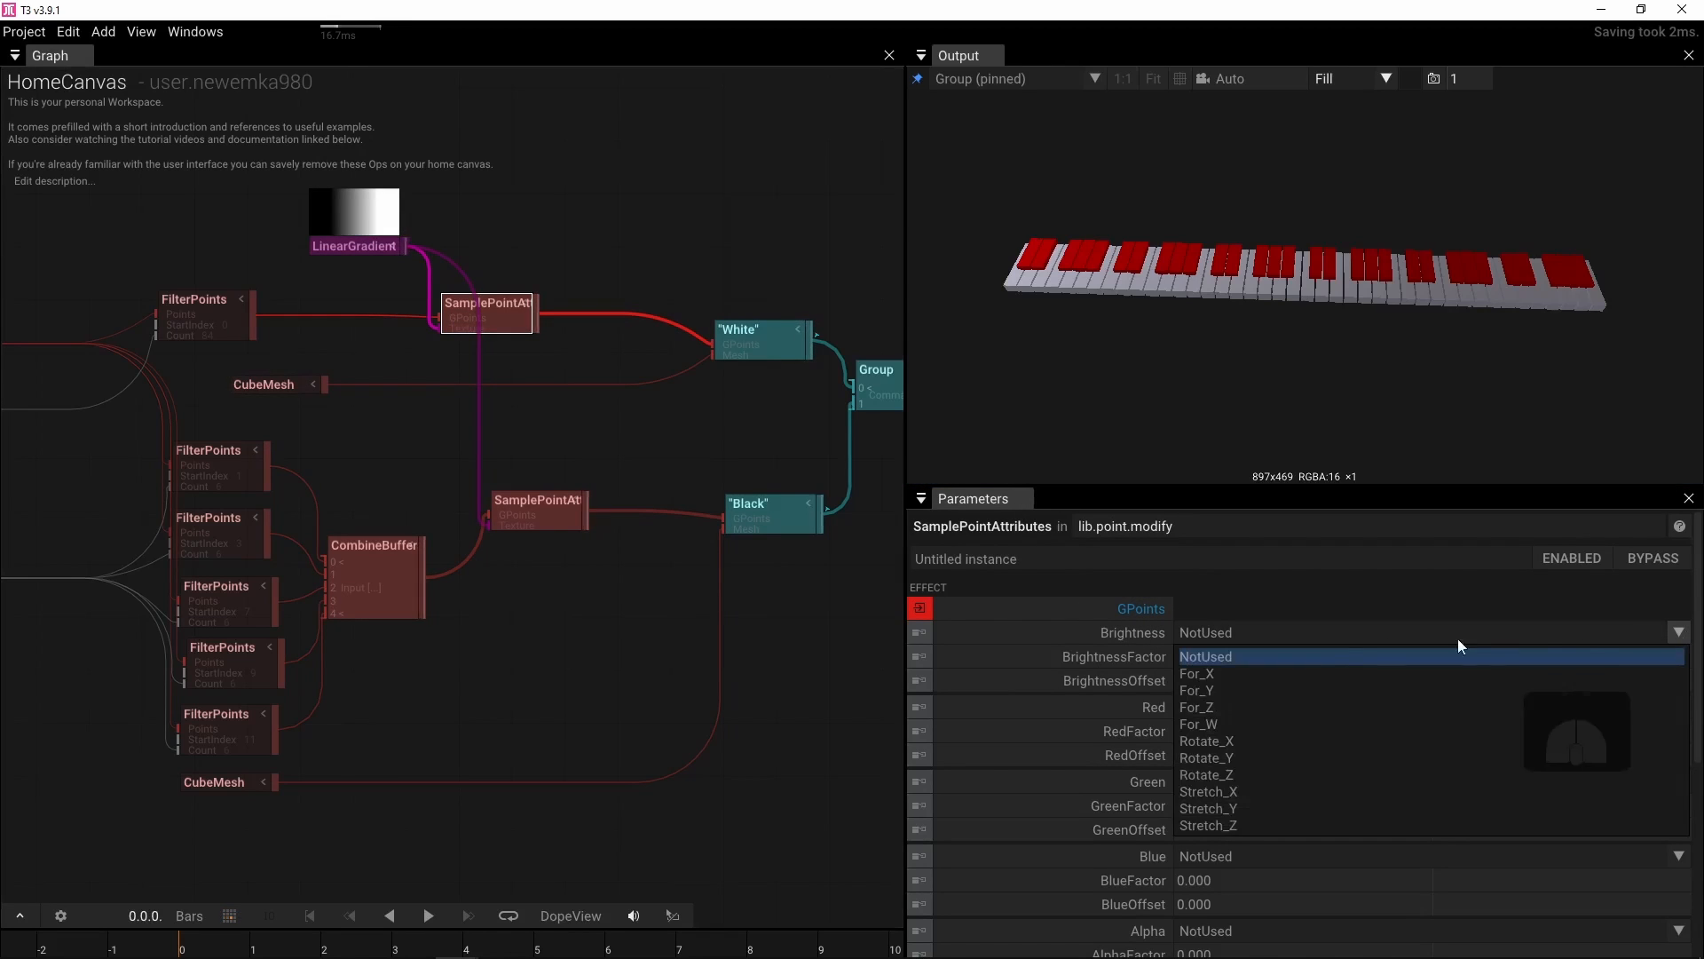
pyautogui.click(1229, 691)
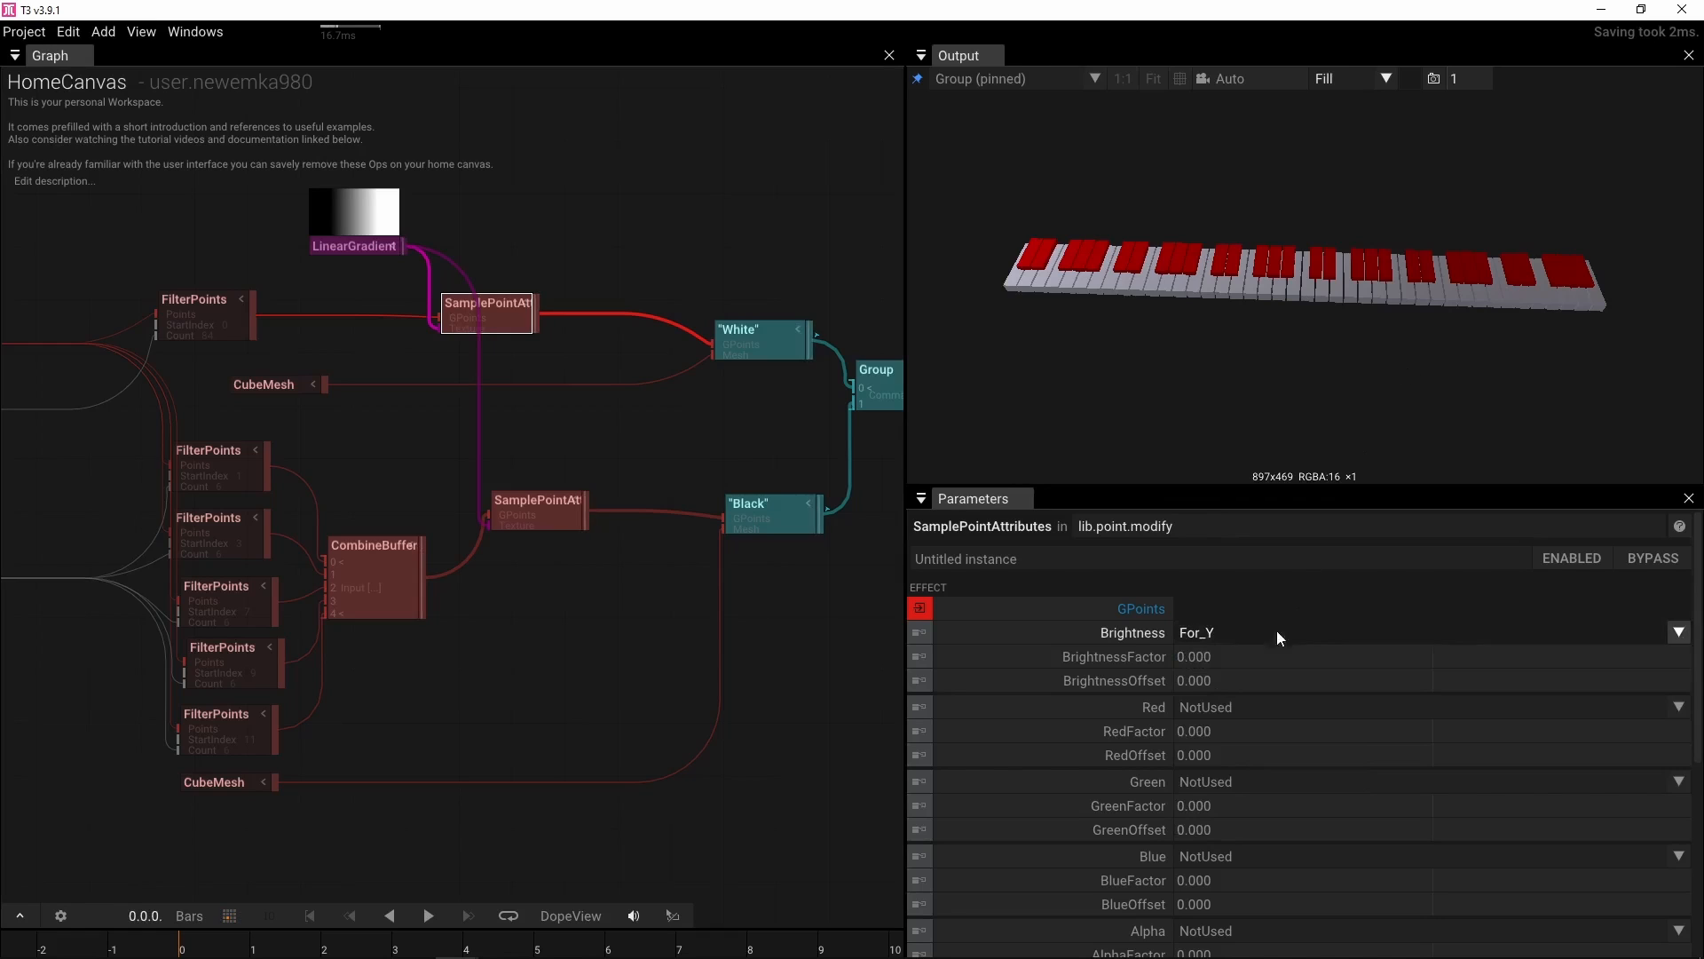
pyautogui.click(1241, 659)
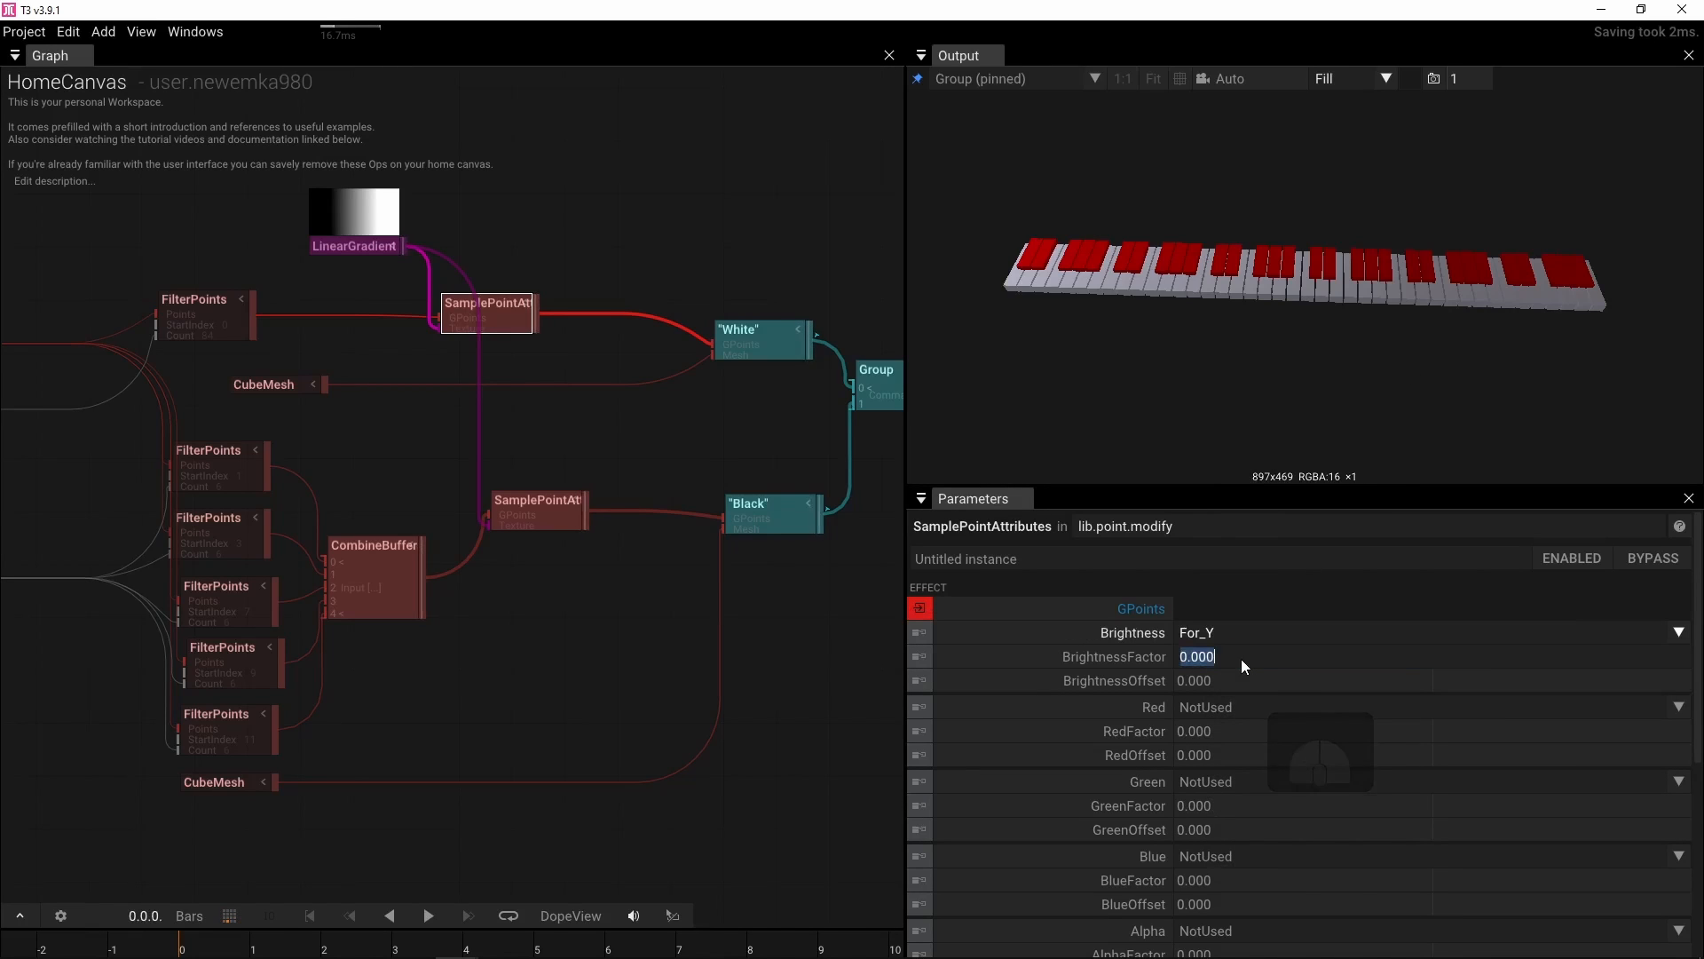
pyautogui.write('-')
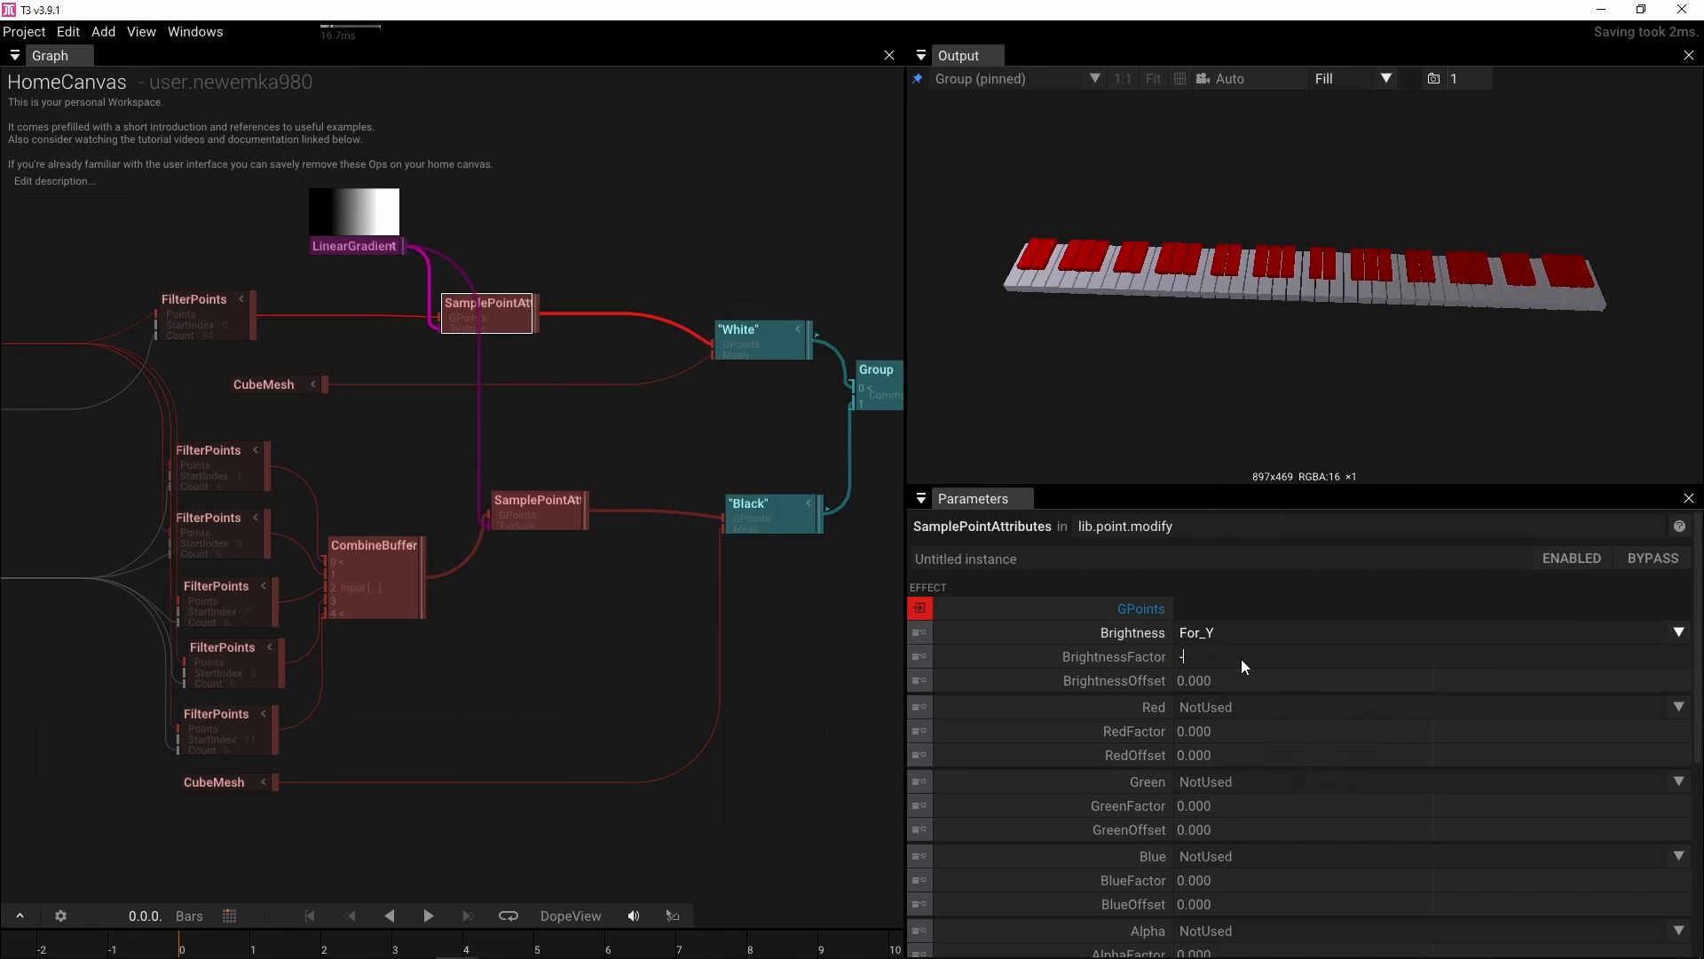
pyautogui.write('6')
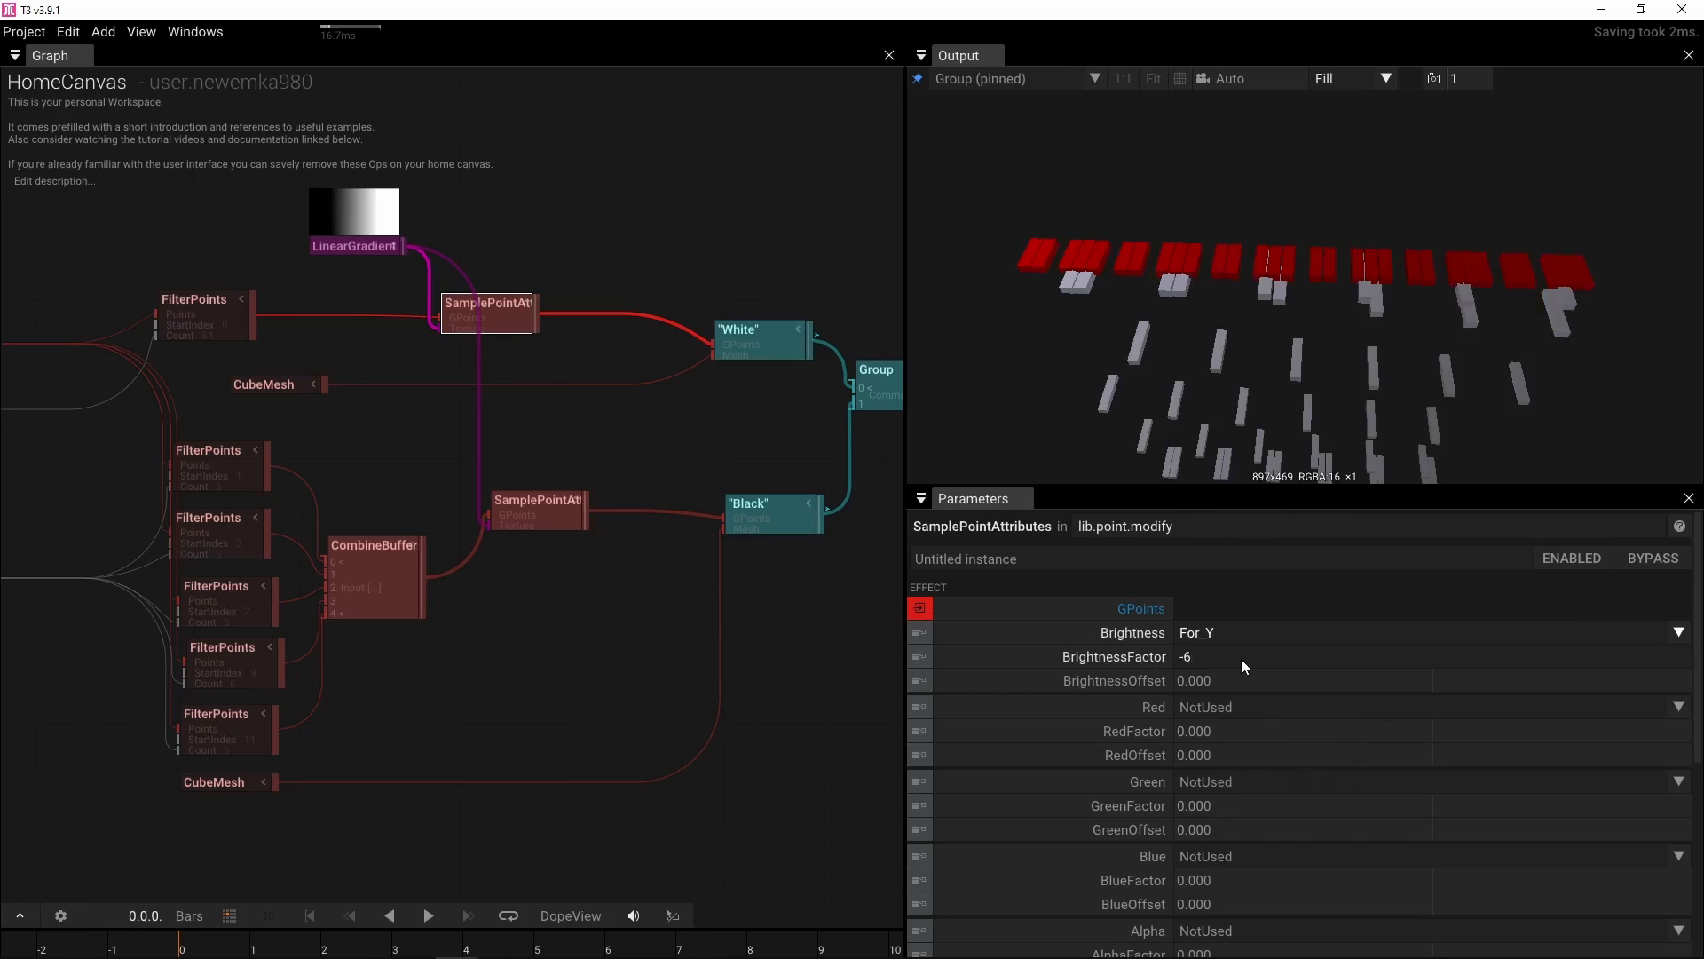
pyautogui.press('Return')
pyautogui.scroll(-5, 1255, 351)
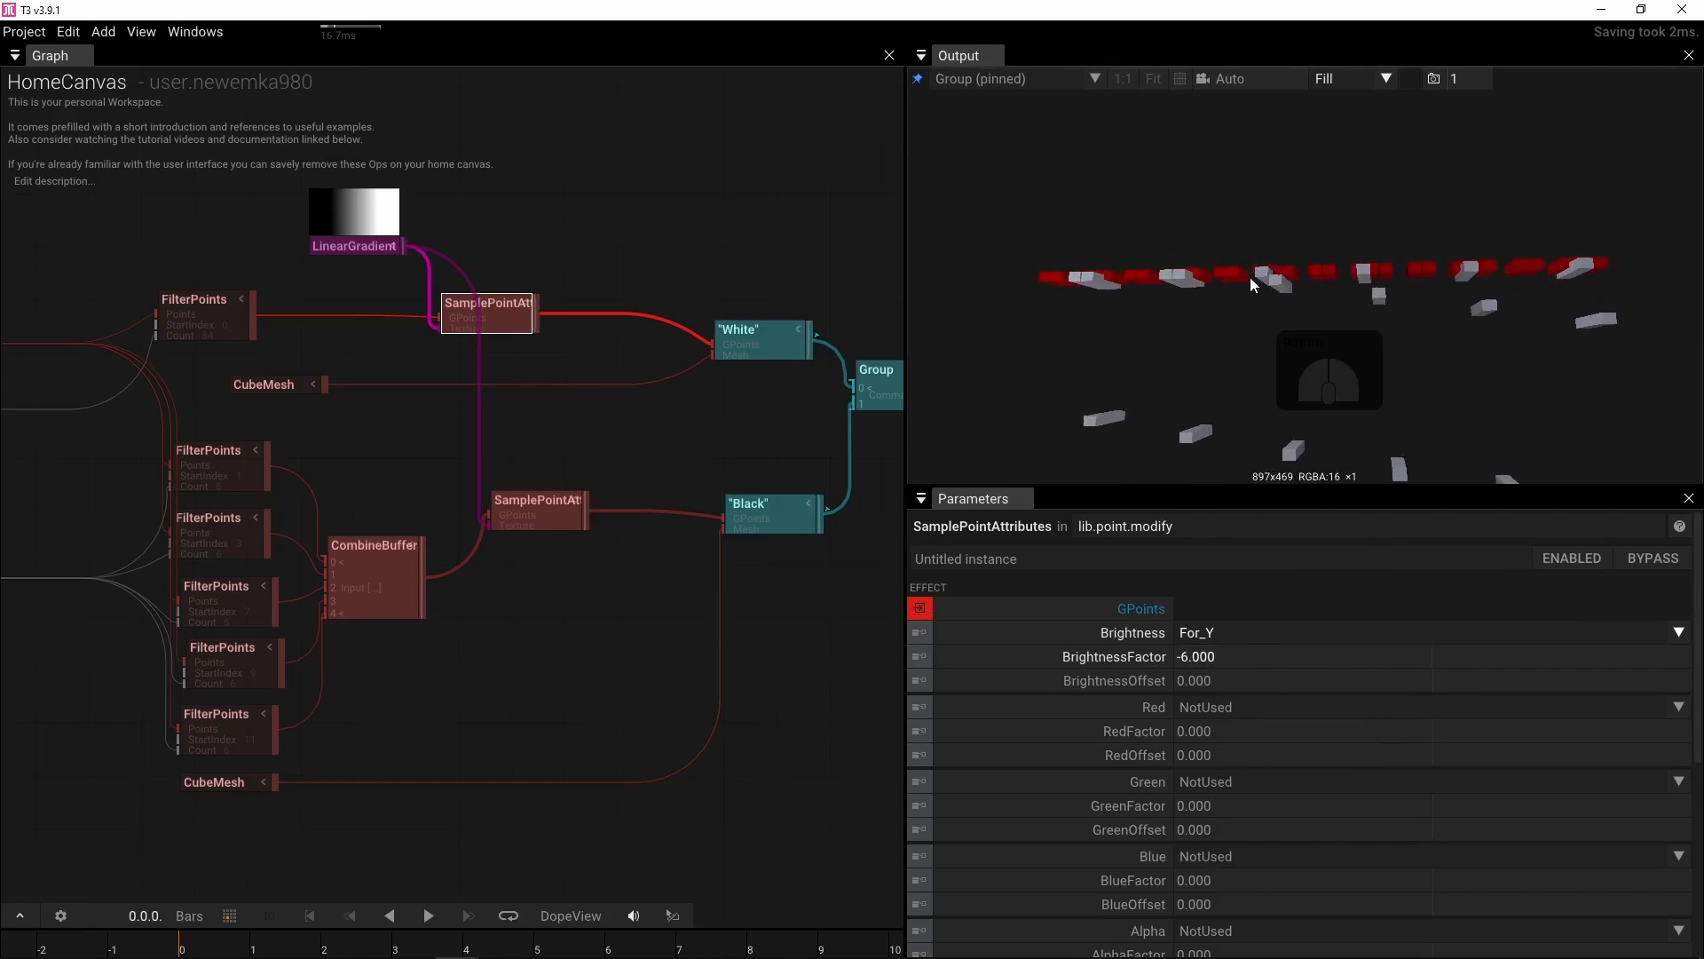
pyautogui.moveTo(1293, 407); pyautogui.dragTo(1284, 421)
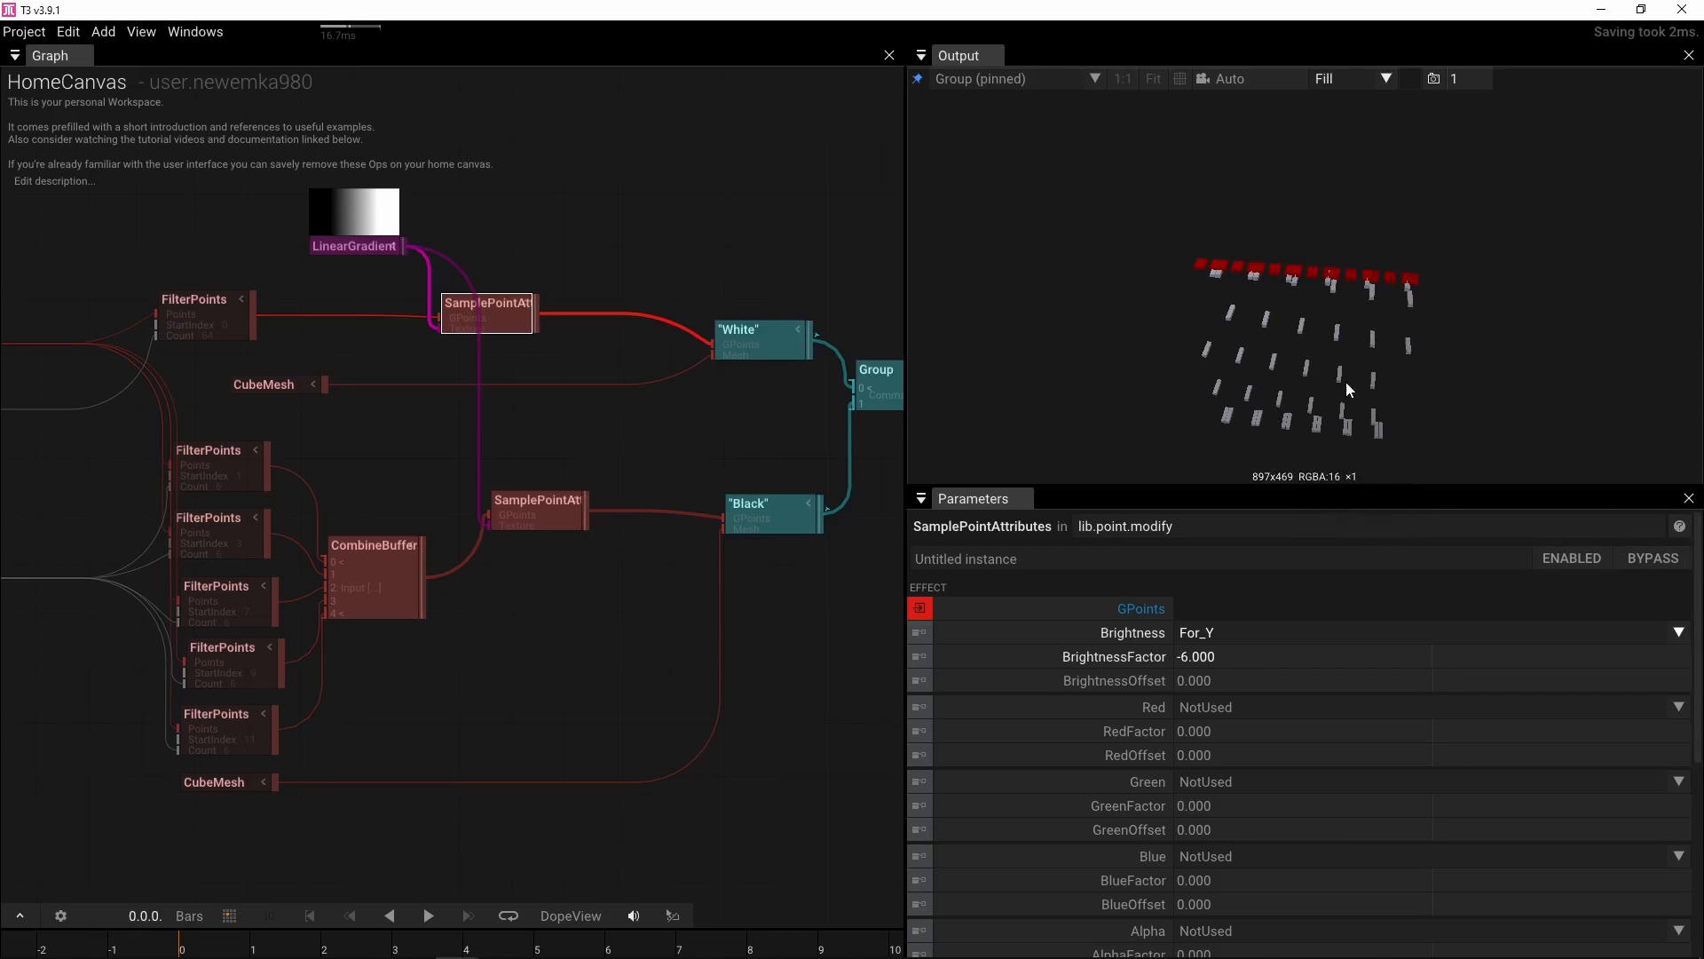
pyautogui.scroll(5, 1339, 355)
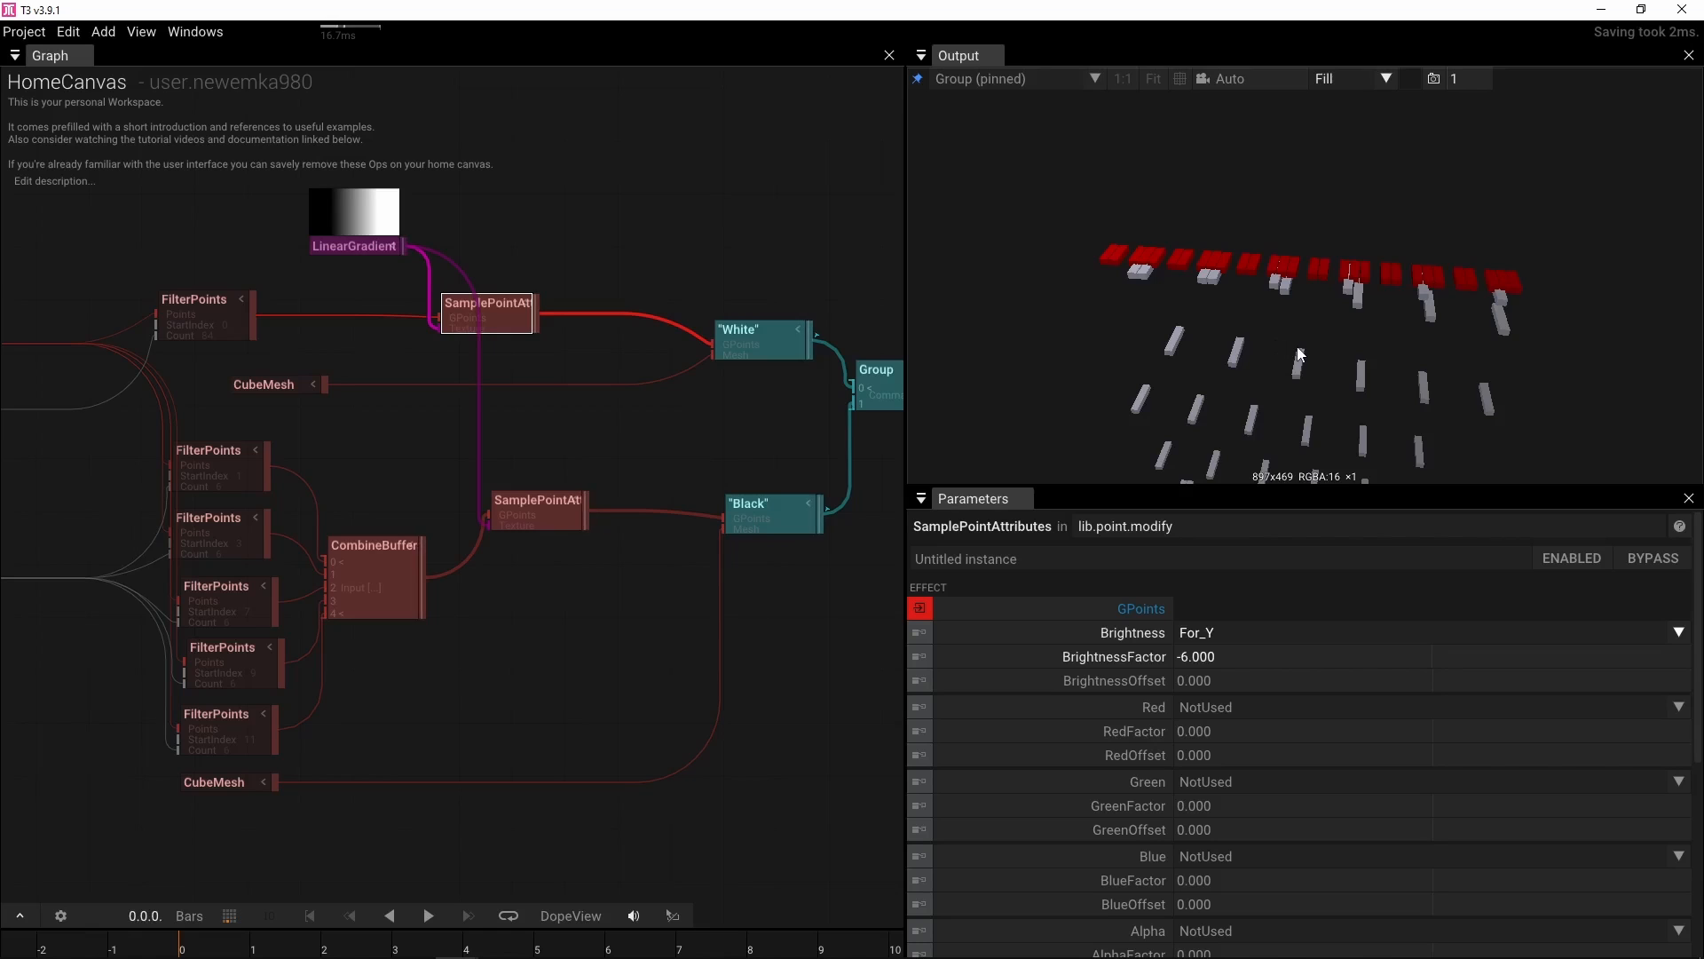
pyautogui.scroll(-5, 1216, 602)
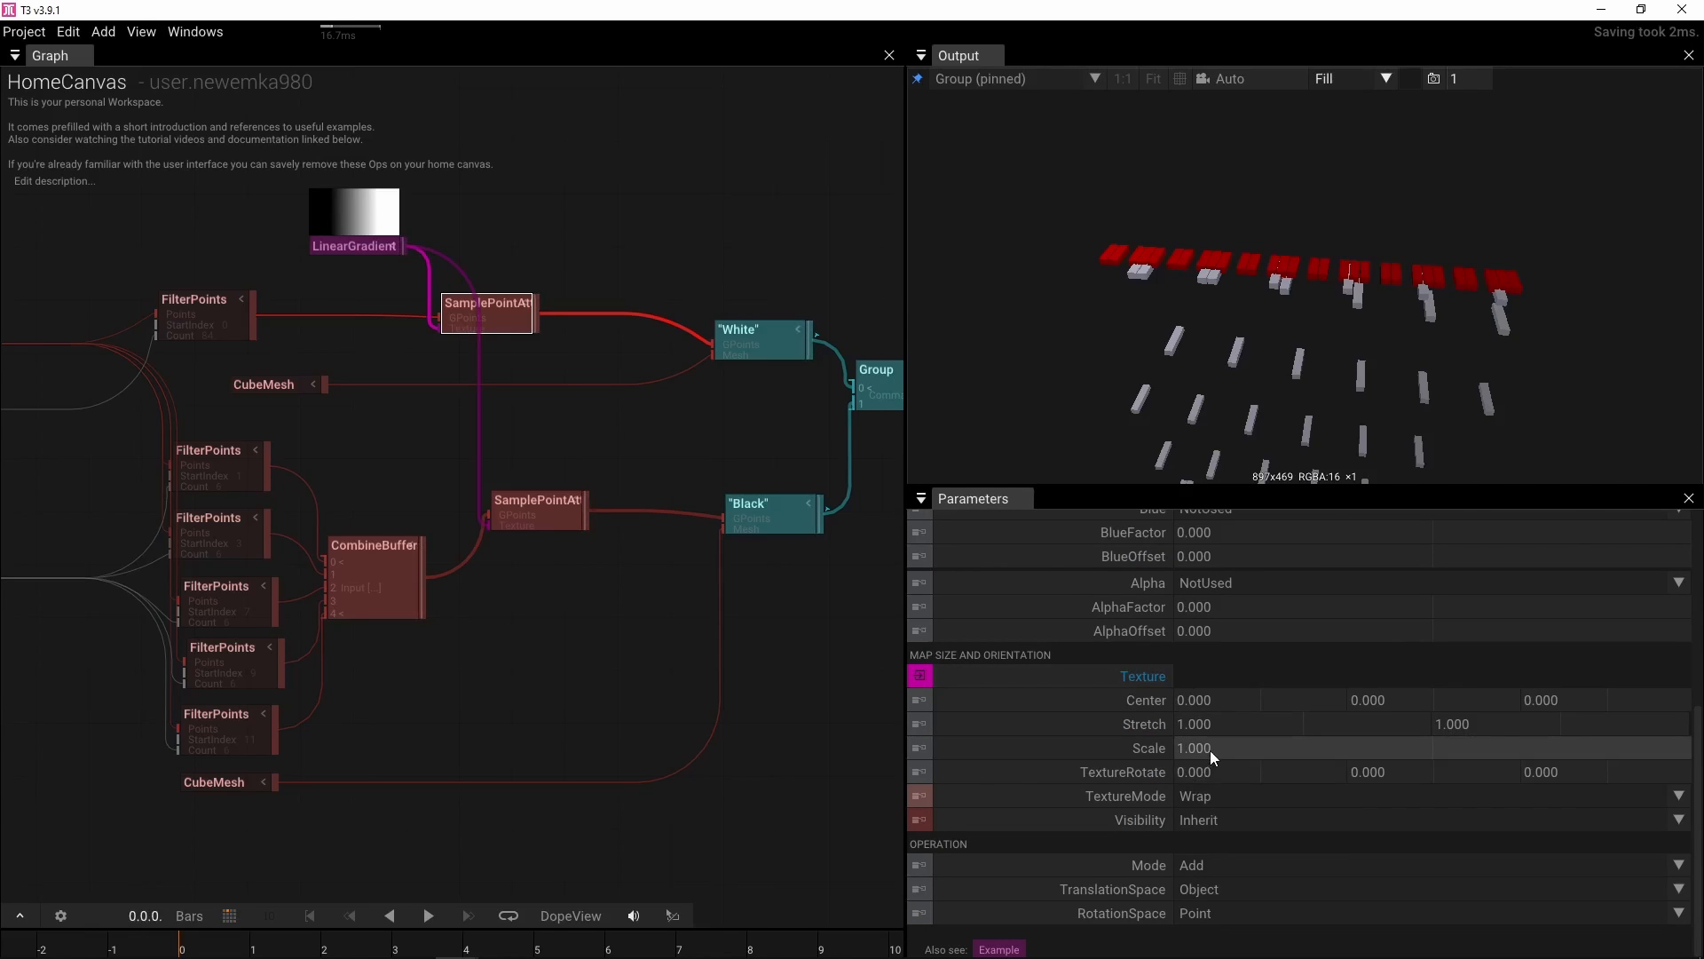
# Connect the IntToFloat octave value to the Scale input of the white-key SamplePointAttributes
pyautogui.moveTo(246, 710); pyautogui.dragTo(561, 703)
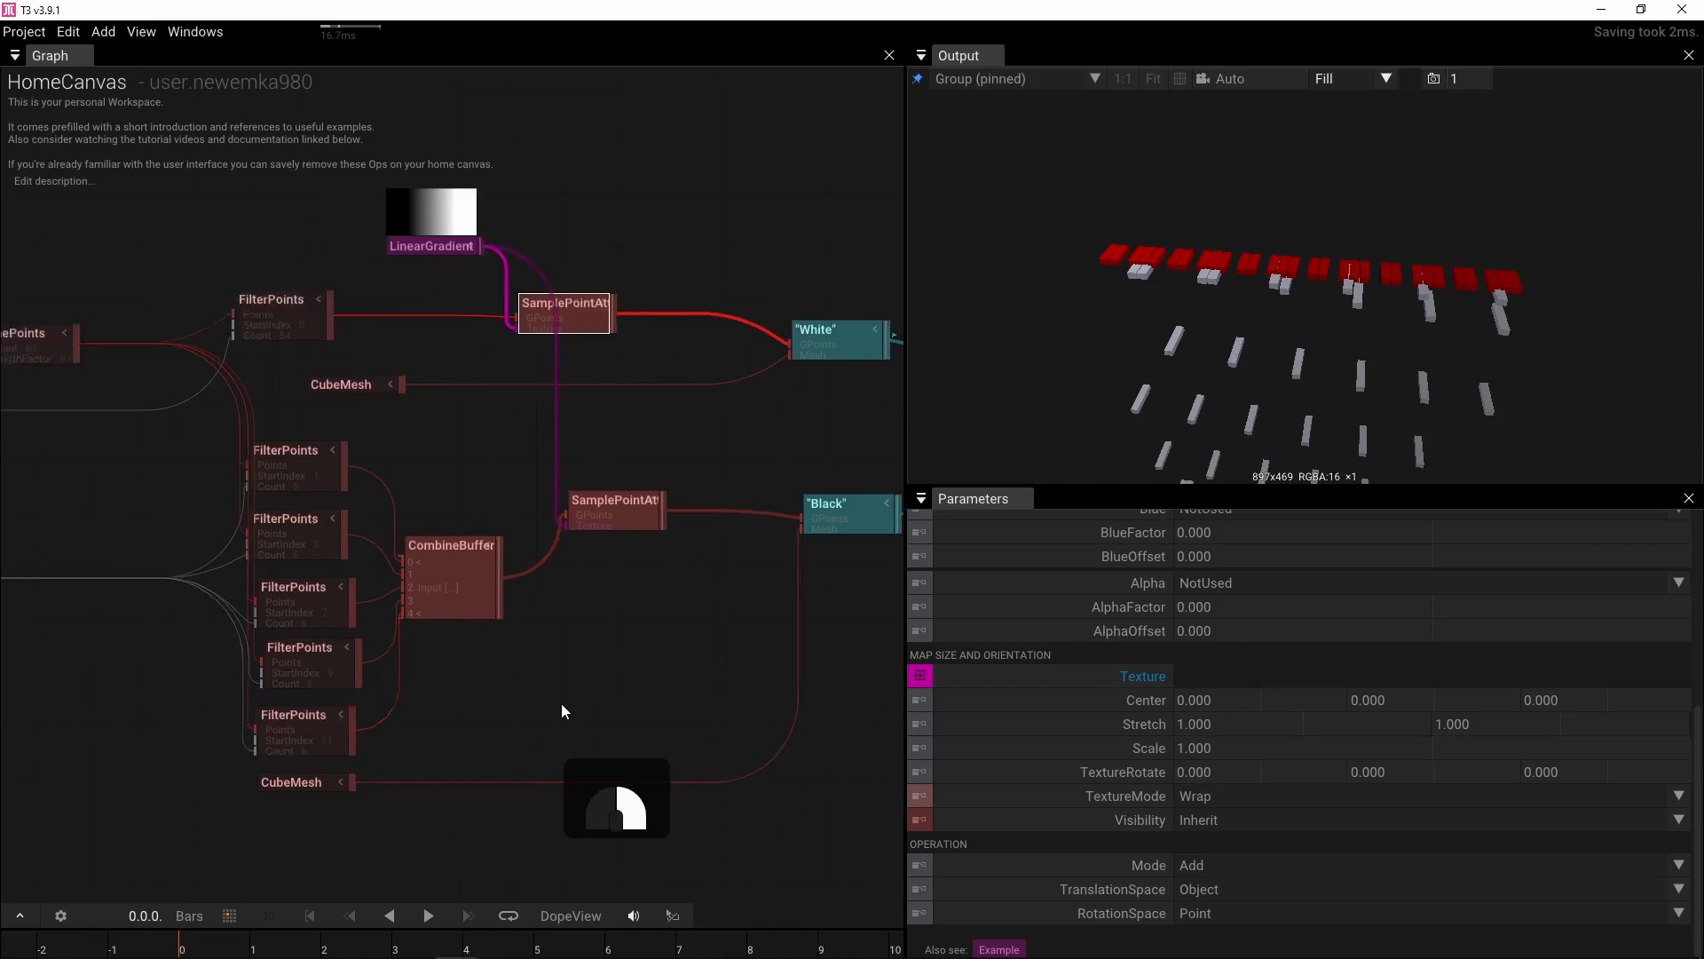
pyautogui.moveTo(36, 466); pyautogui.dragTo(359, 481)
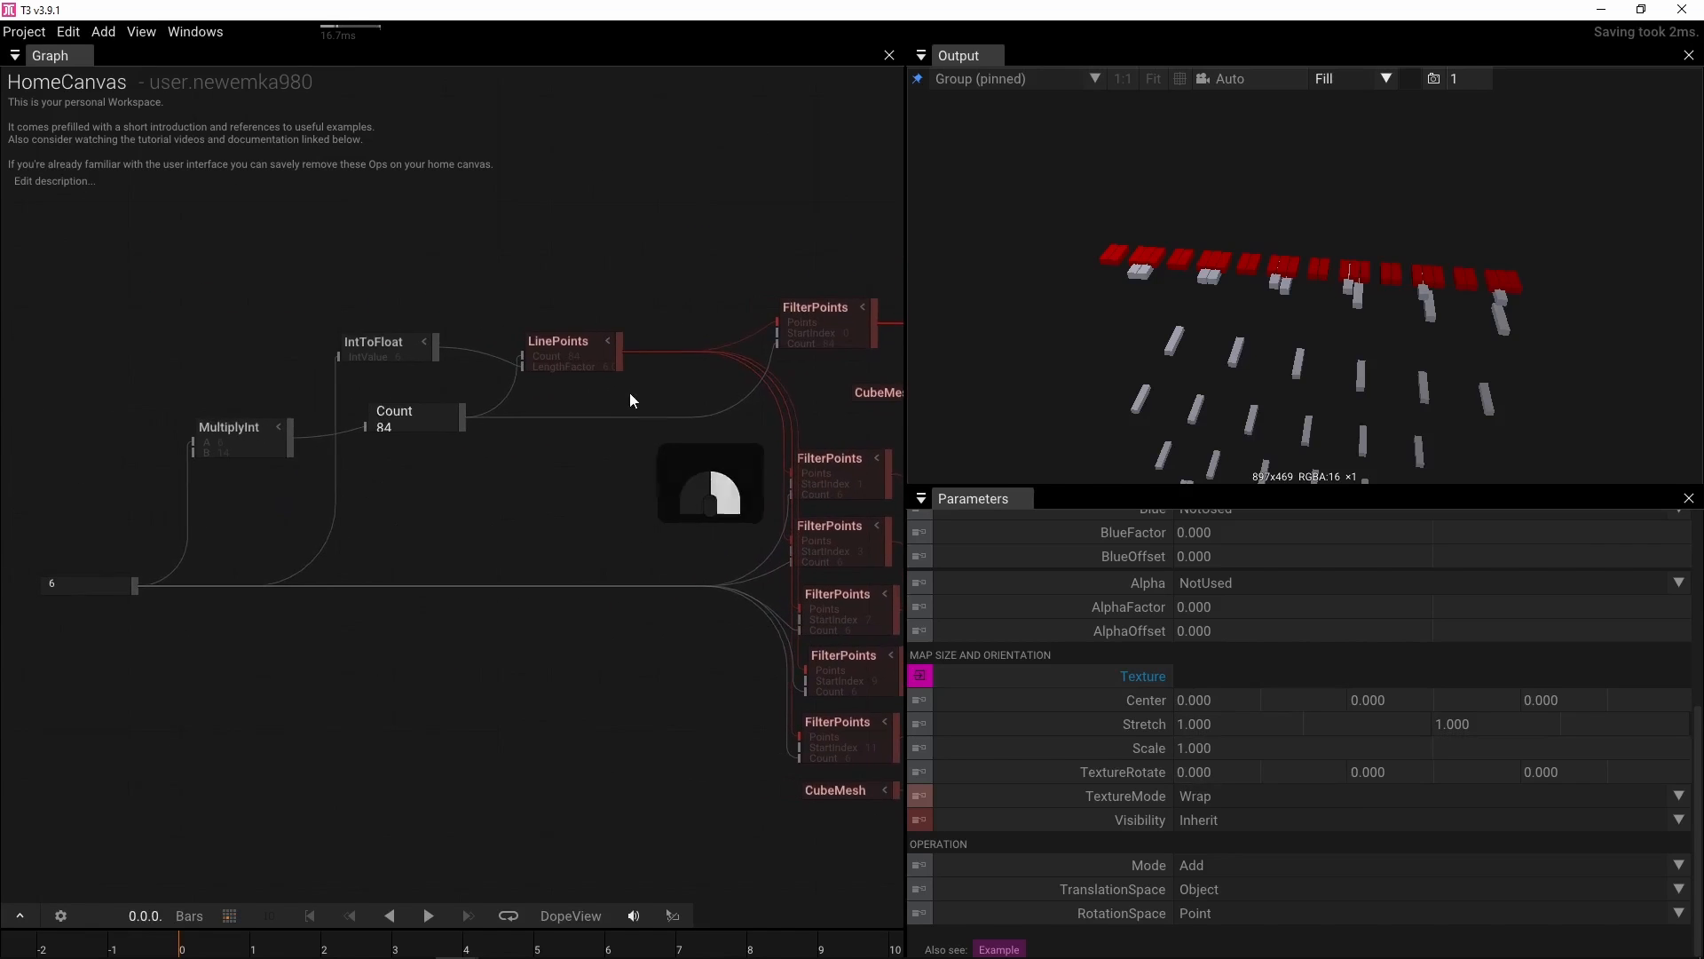
pyautogui.scroll(5, 468, 430)
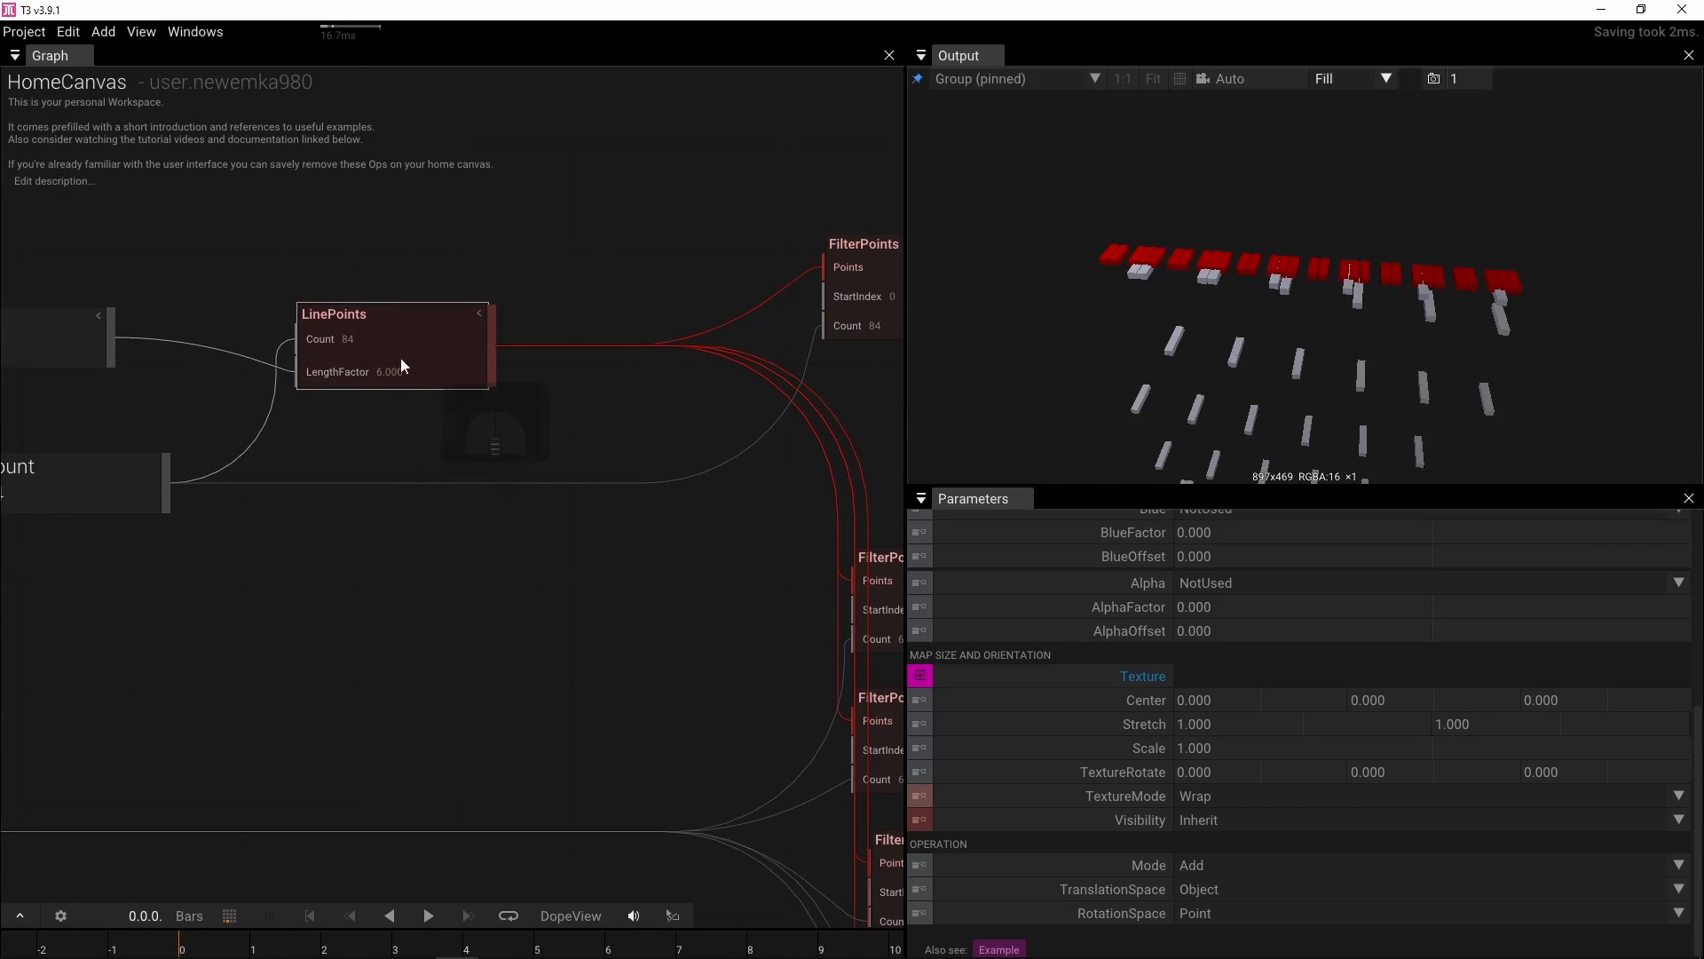
pyautogui.scroll(3, 377, 430)
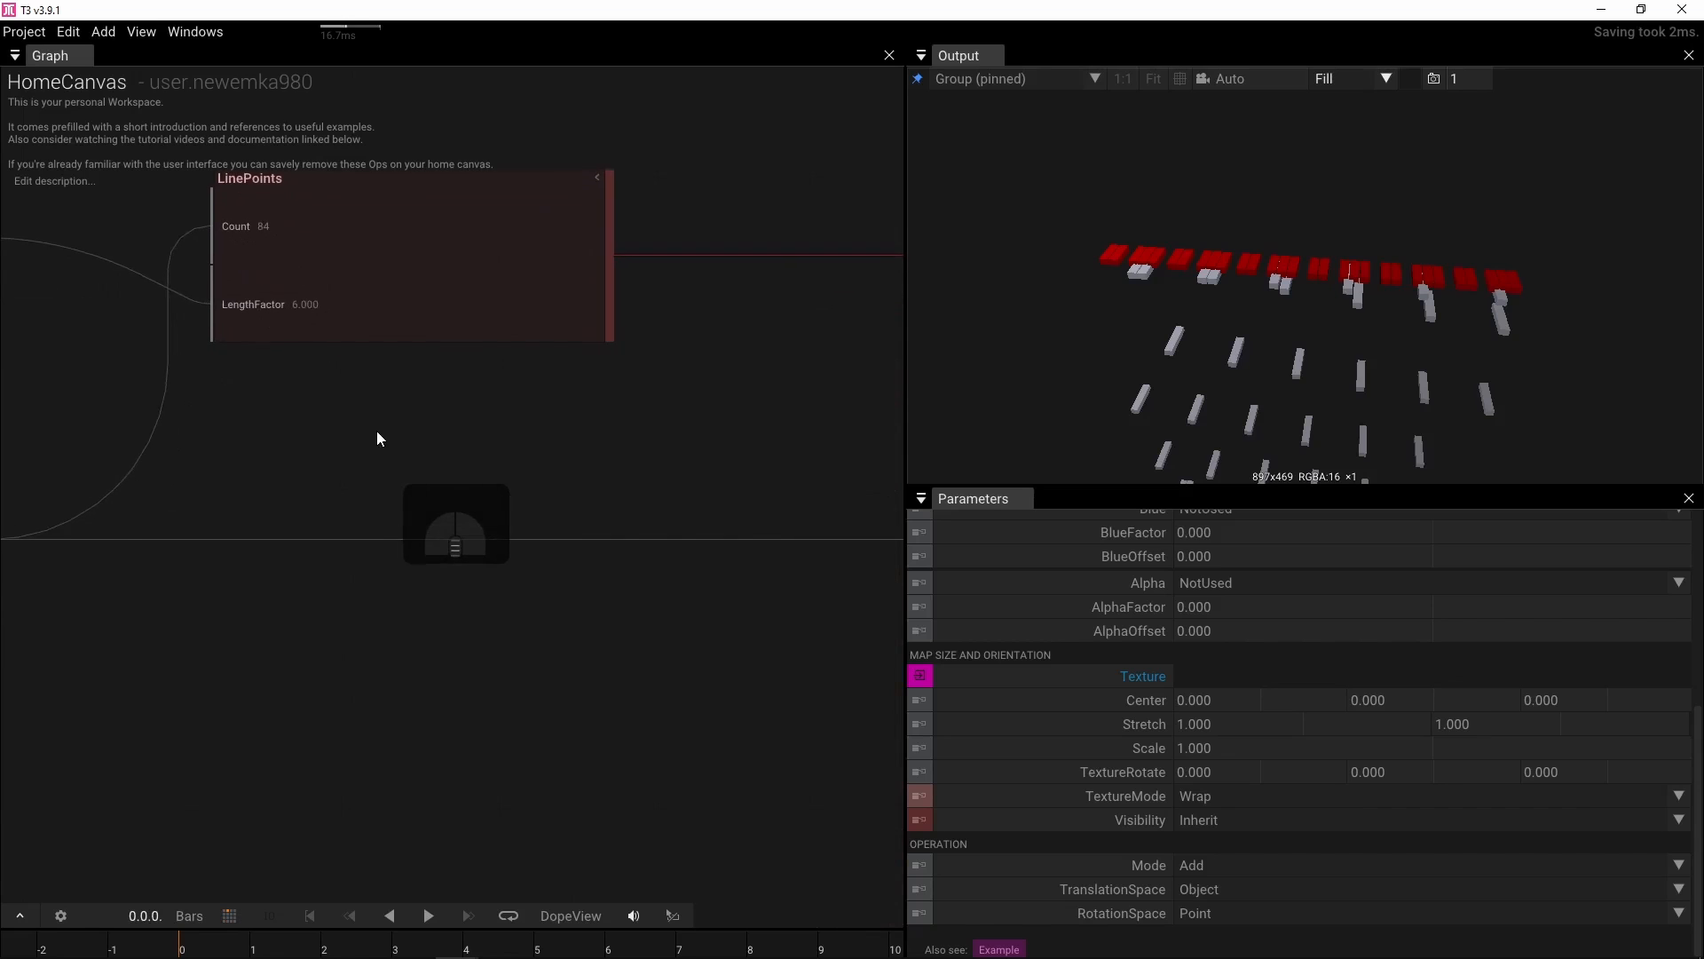
pyautogui.scroll(-3, 378, 440)
pyautogui.scroll(-6, 403, 476)
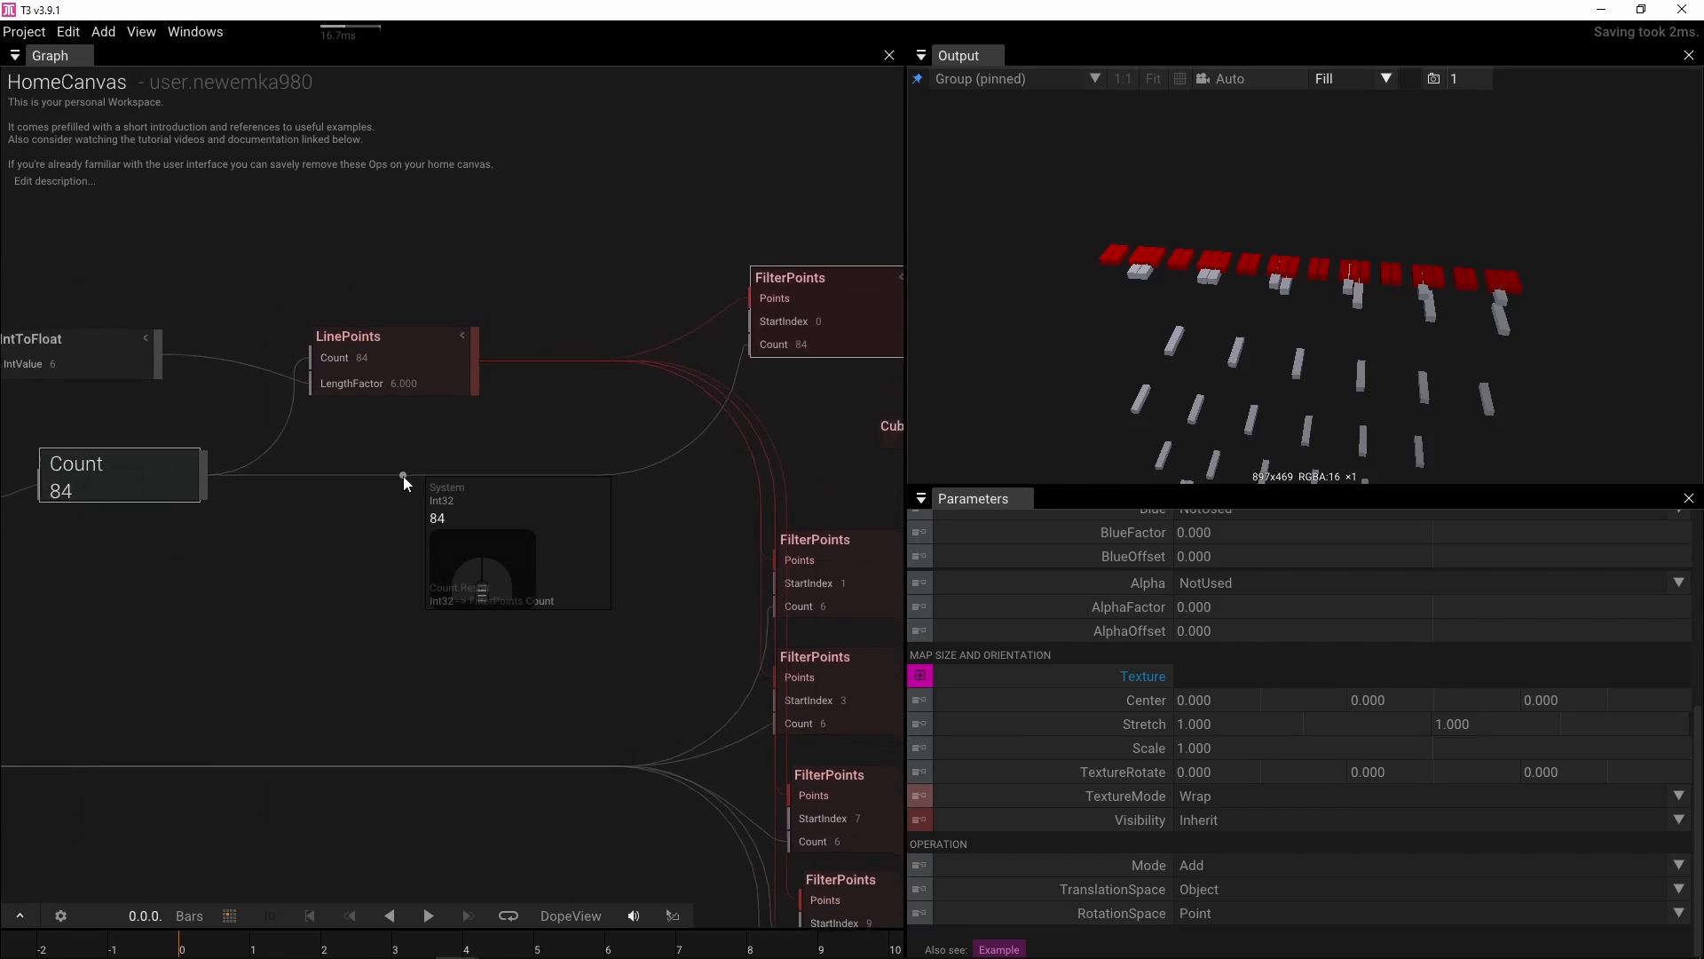
pyautogui.scroll(2, 657, 437)
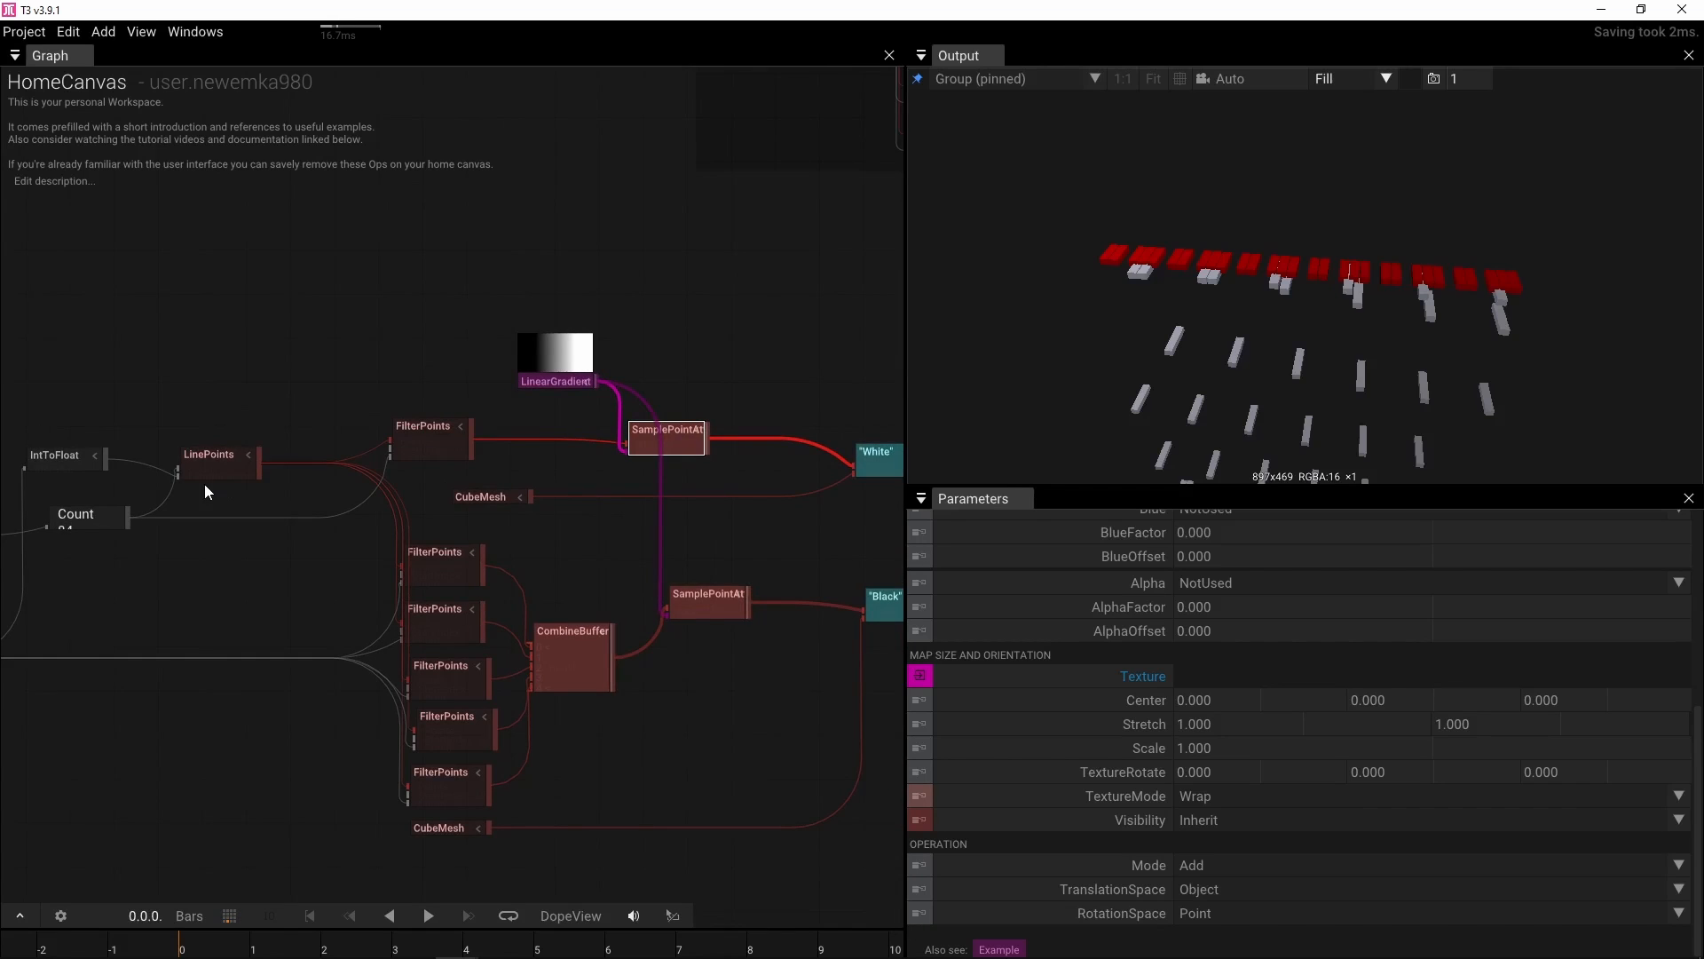
pyautogui.moveTo(152, 460); pyautogui.dragTo(359, 412)
pyautogui.scroll(1, 275, 471)
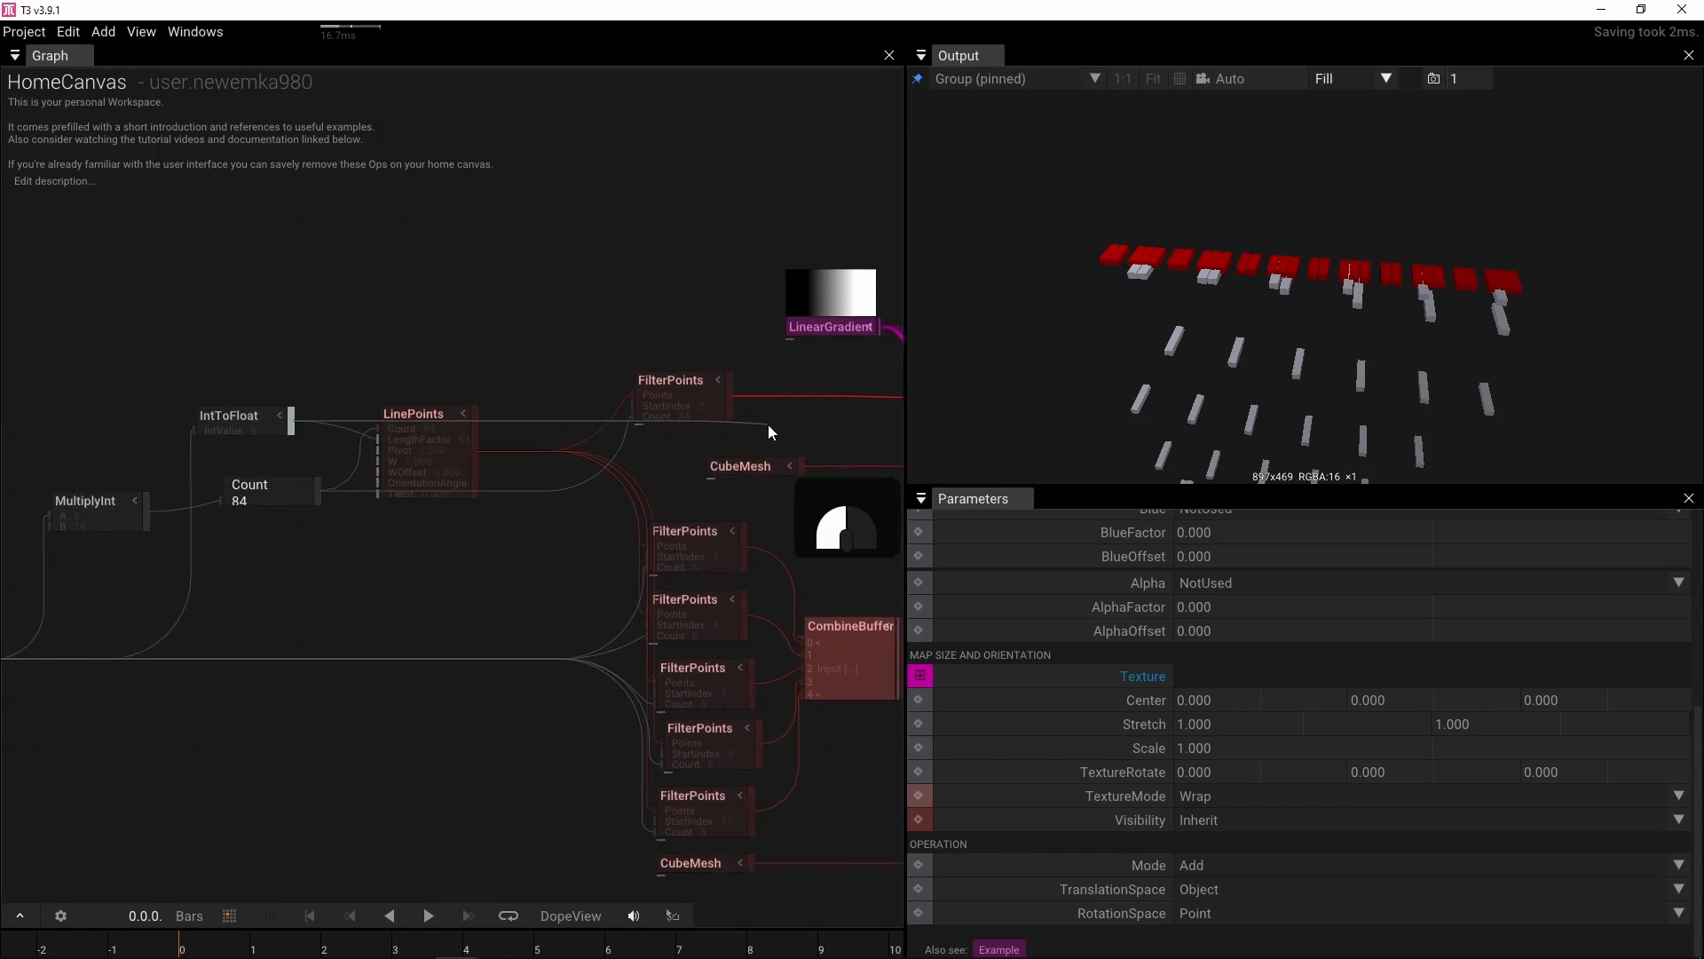
pyautogui.moveTo(769, 424); pyautogui.dragTo(359, 432)
pyautogui.click(540, 402)
pyautogui.moveTo(539, 402); pyautogui.dragTo(481, 531)
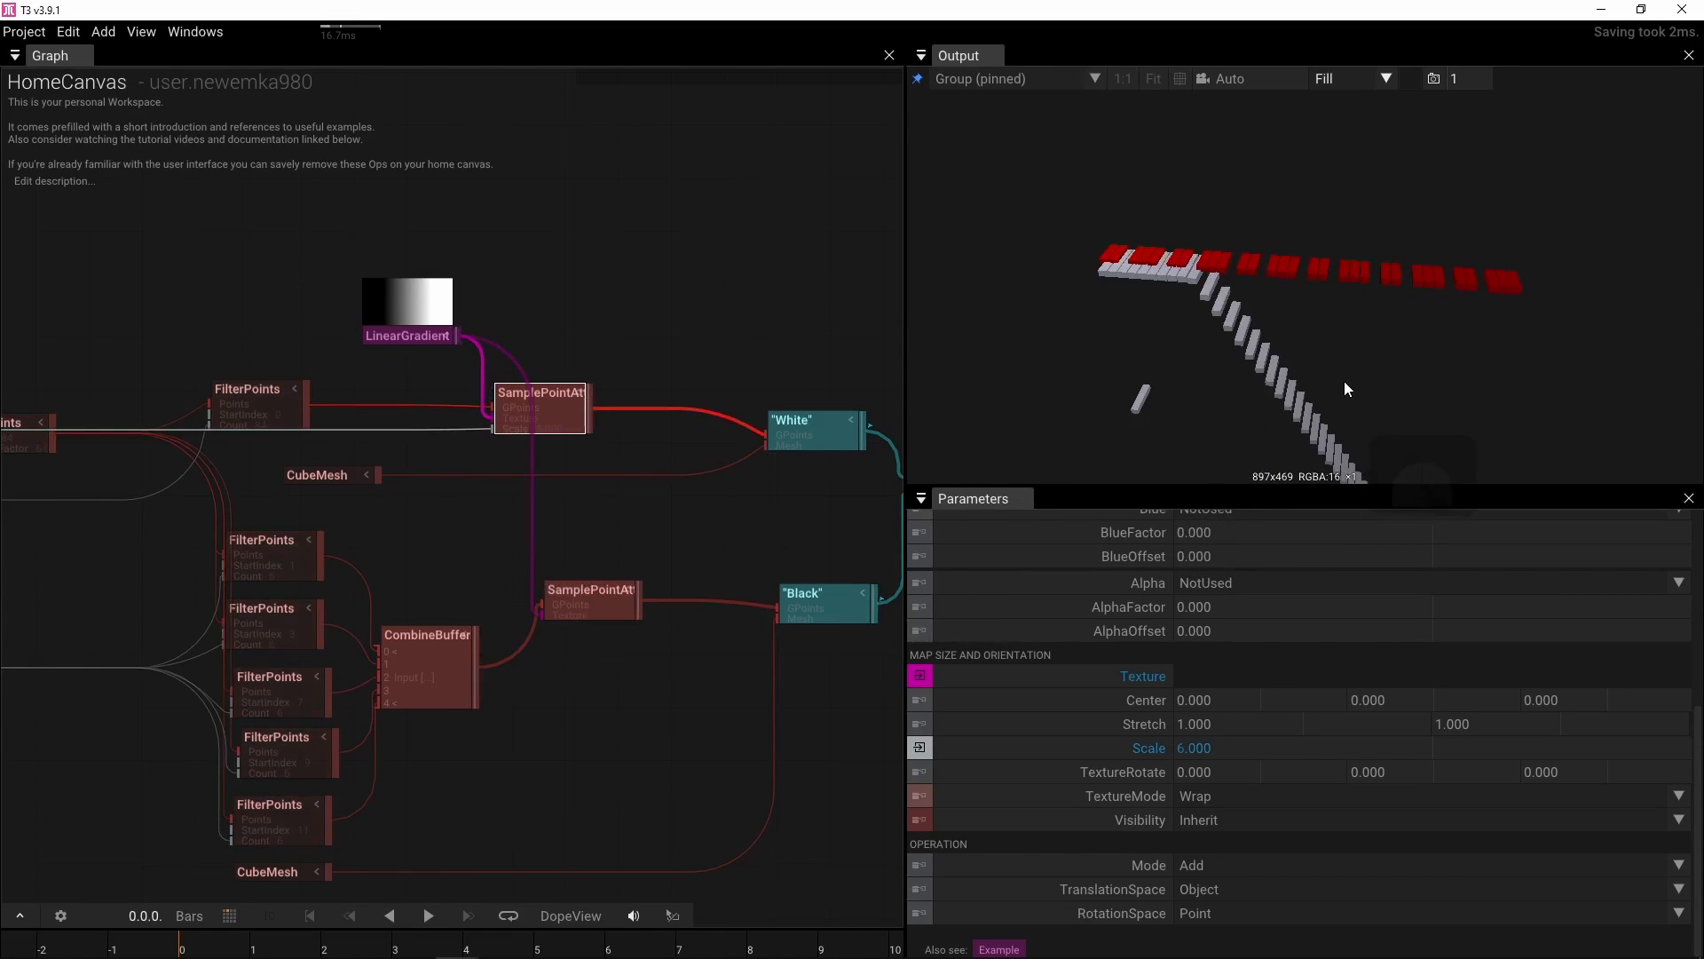
# Turn on the output viewport's grid and gizmo overlay
pyautogui.scroll(-1, 1344, 381)
pyautogui.moveTo(1344, 381)
pyautogui.mouseDown()
pyautogui.moveTo(1357, 318)
pyautogui.moveTo(1377, 381)
pyautogui.moveTo(1326, 401)
pyautogui.moveTo(1308, 360)
pyautogui.moveTo(1319, 377)
pyautogui.mouseUp()
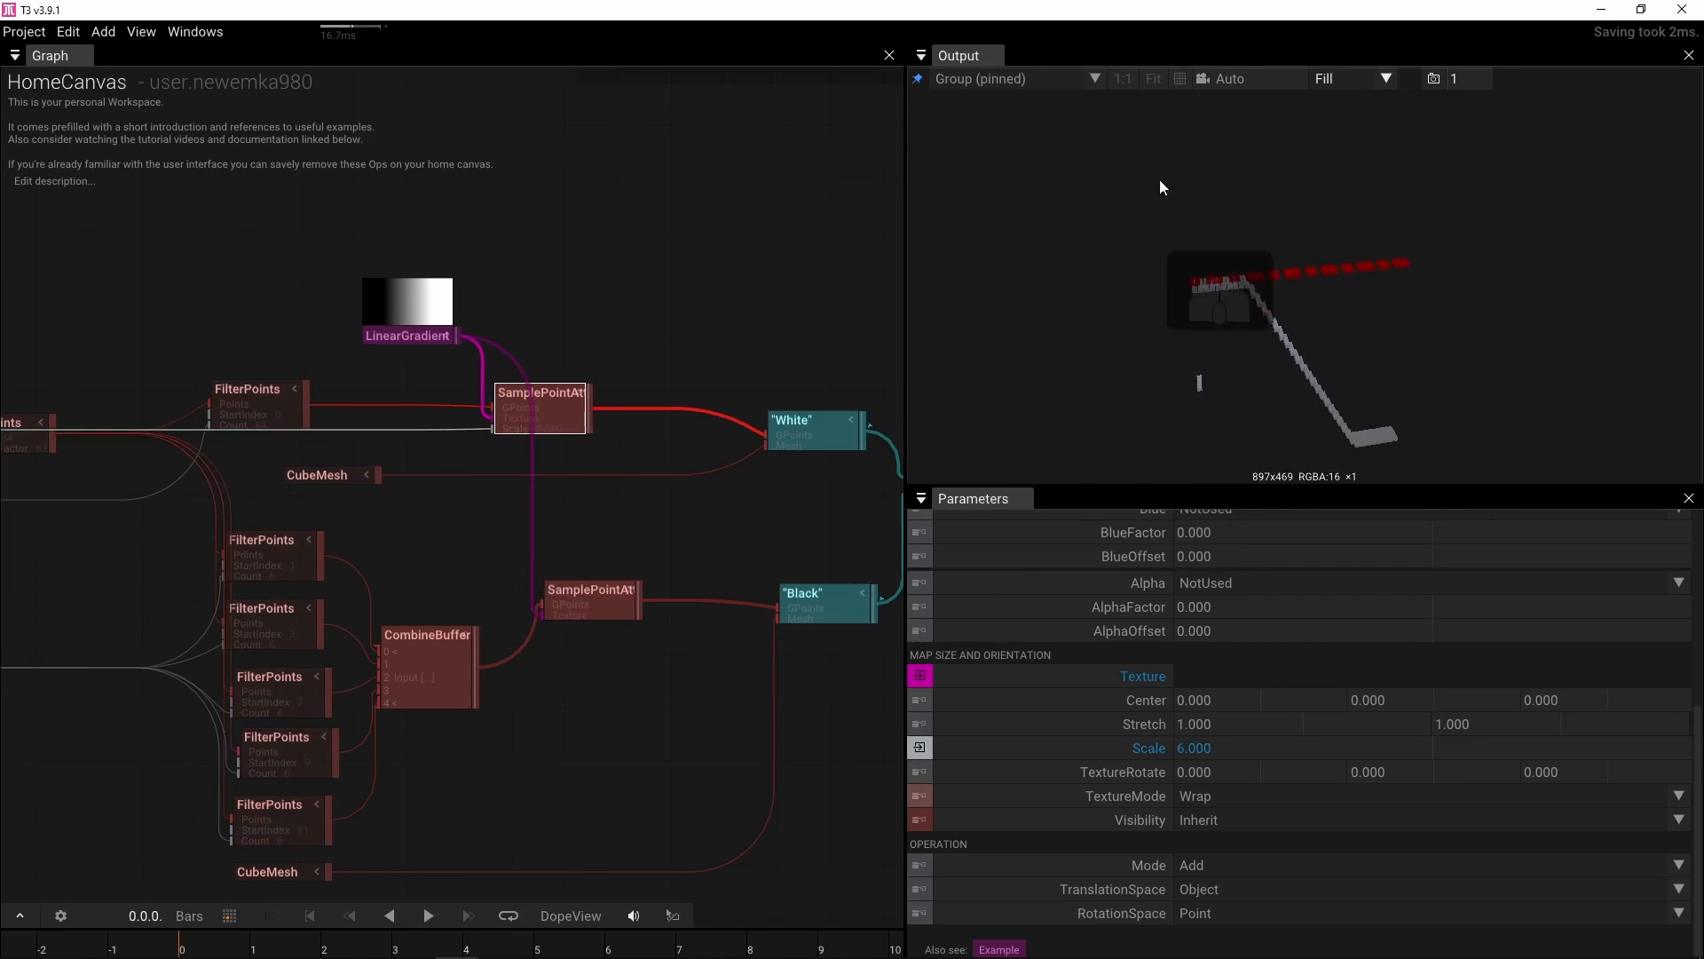
pyautogui.click(1180, 78)
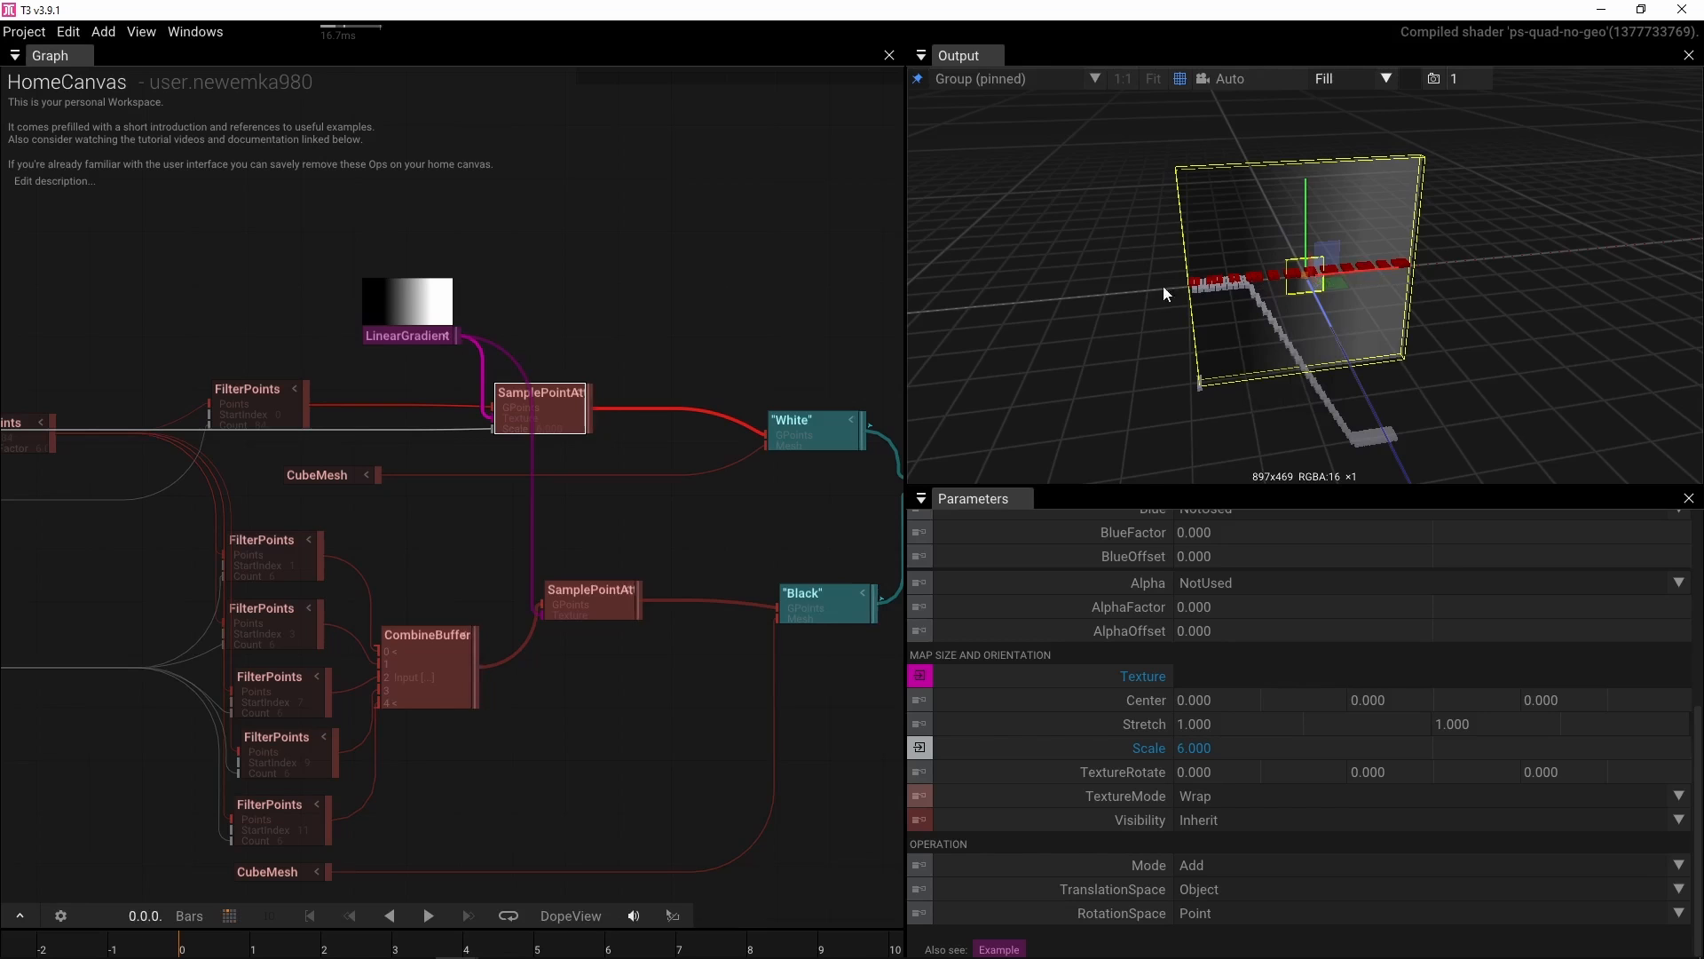
# Set the LinearGradient's interpolation to Smooth
pyautogui.click(408, 340)
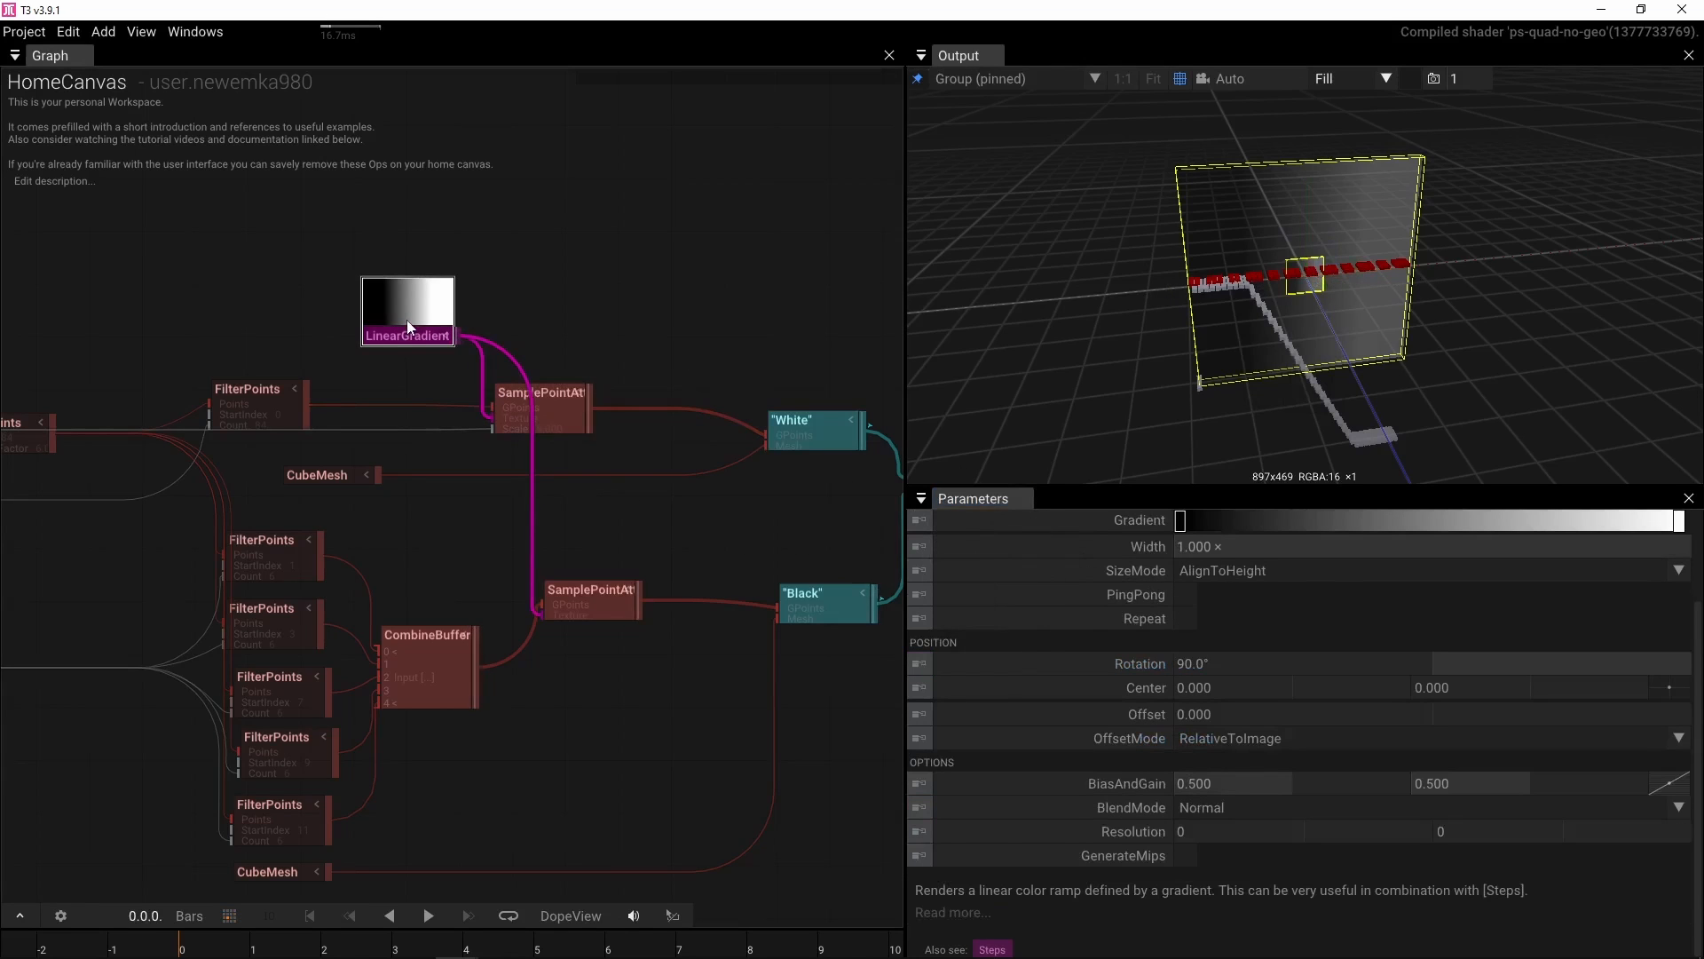
pyautogui.scroll(2, 761, 462)
pyautogui.rightClick(1008, 519)
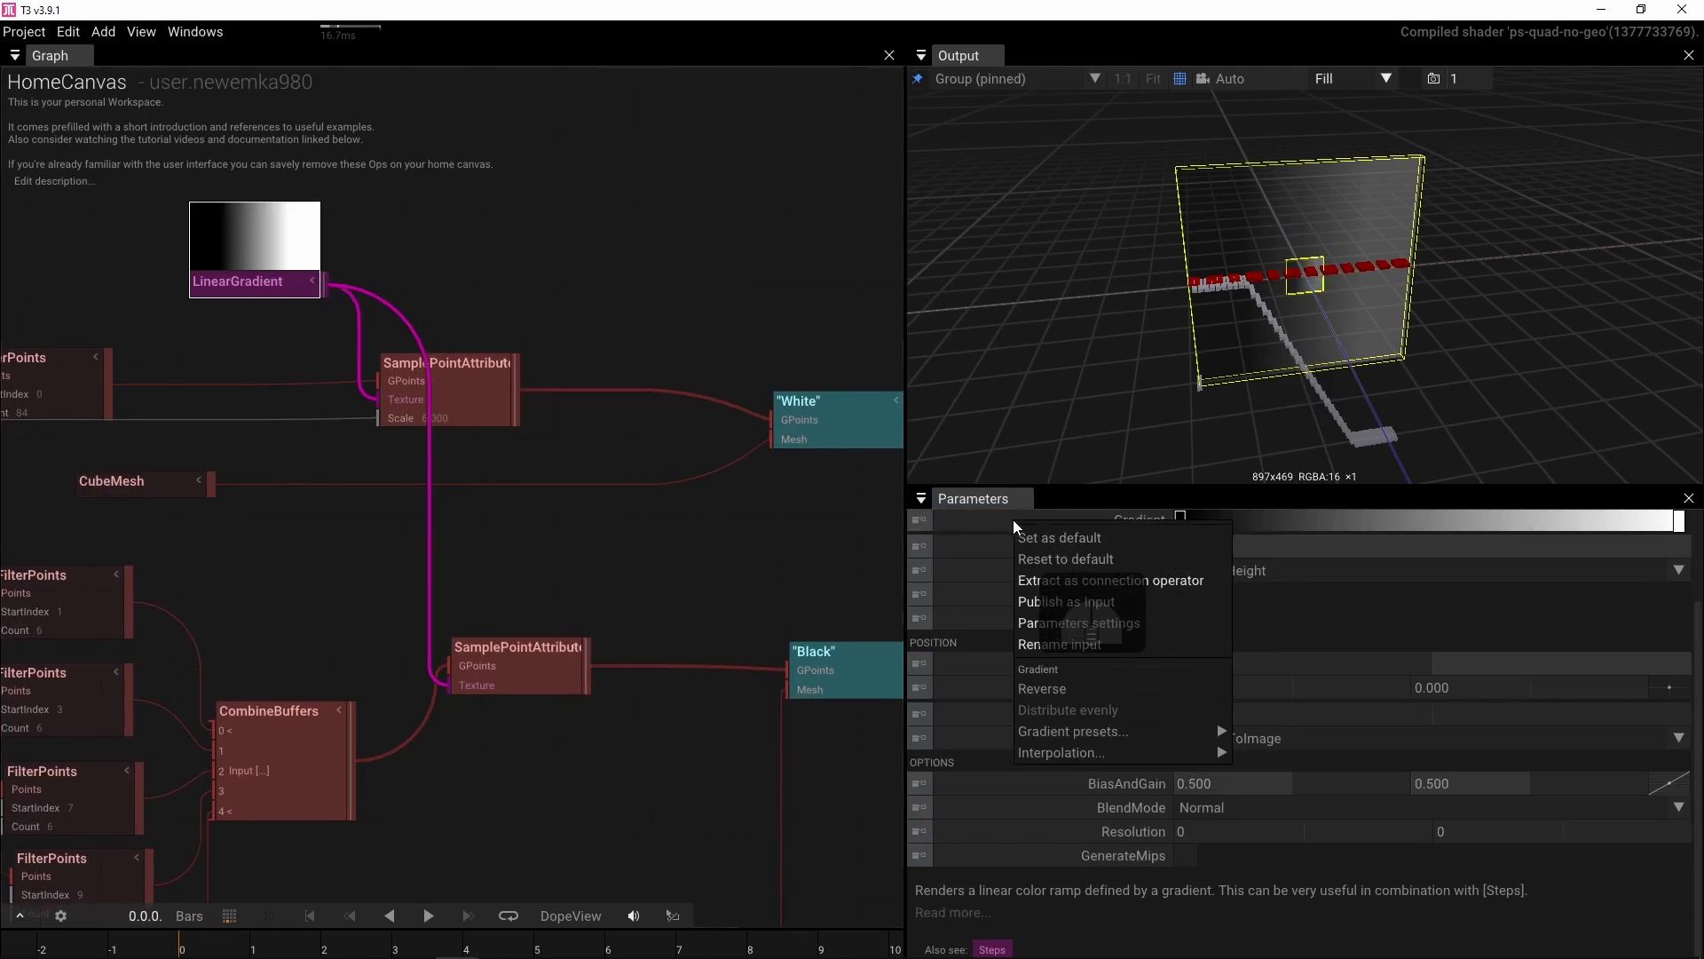
pyautogui.moveTo(1068, 751)
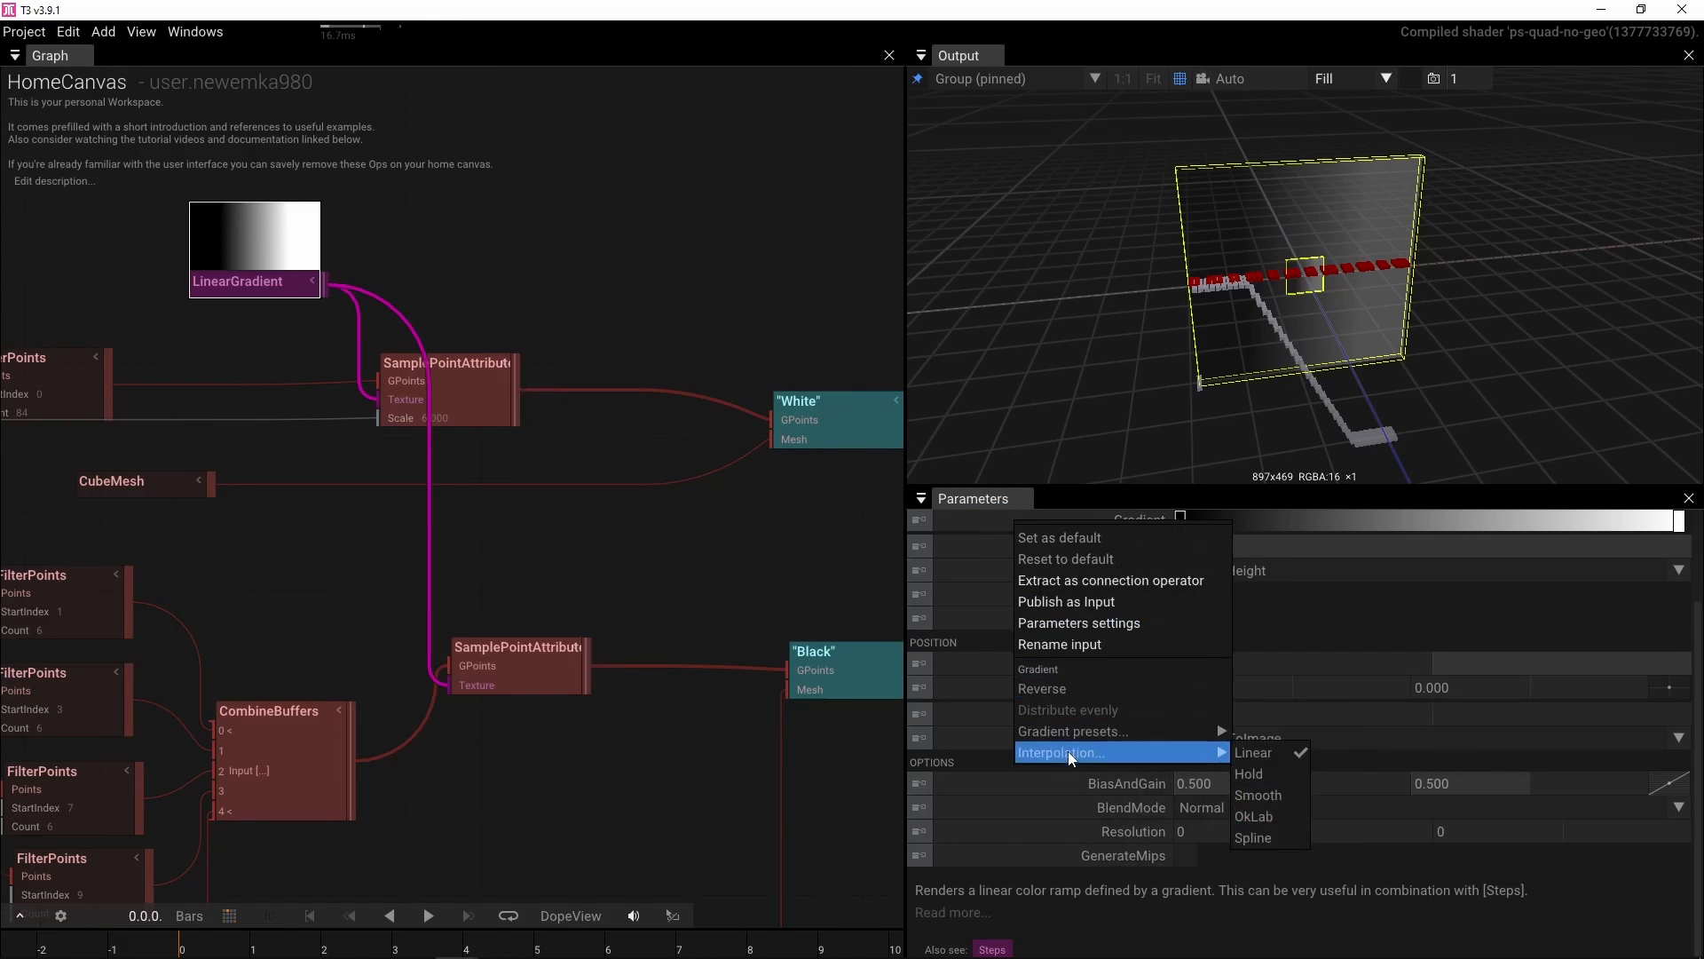
pyautogui.click(1265, 790)
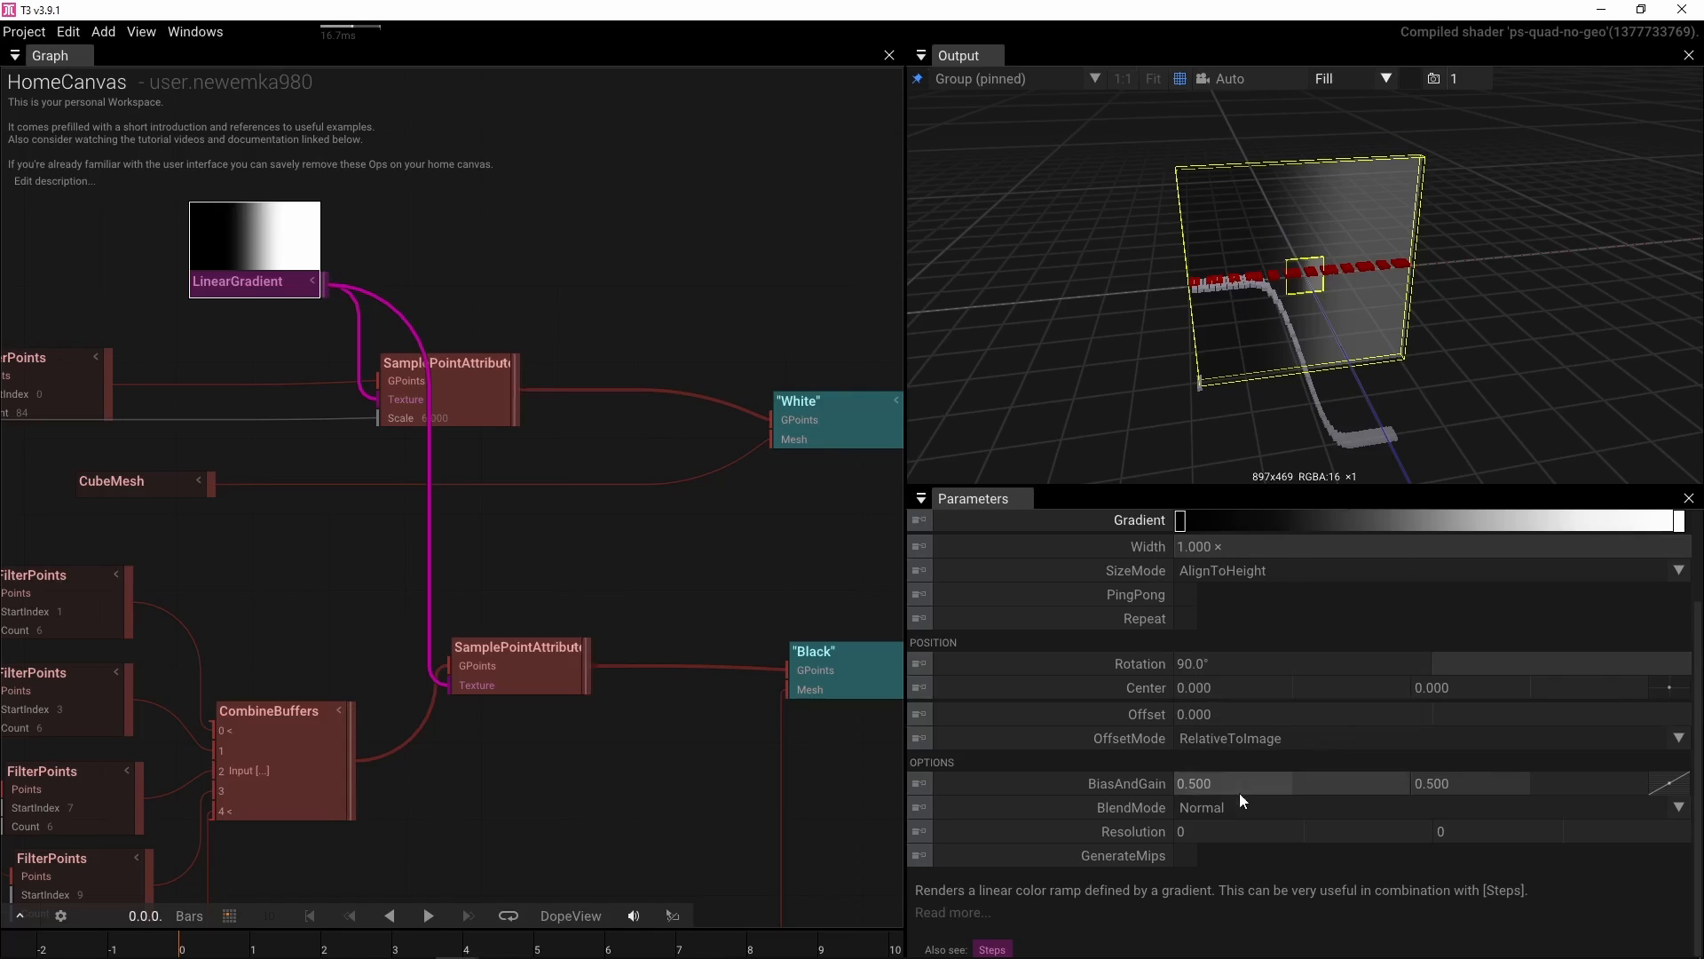
# Set the LinearGradient's resolution to 512 by 512
pyautogui.click(1251, 829)
pyautogui.write('512')
pyautogui.press('Return')
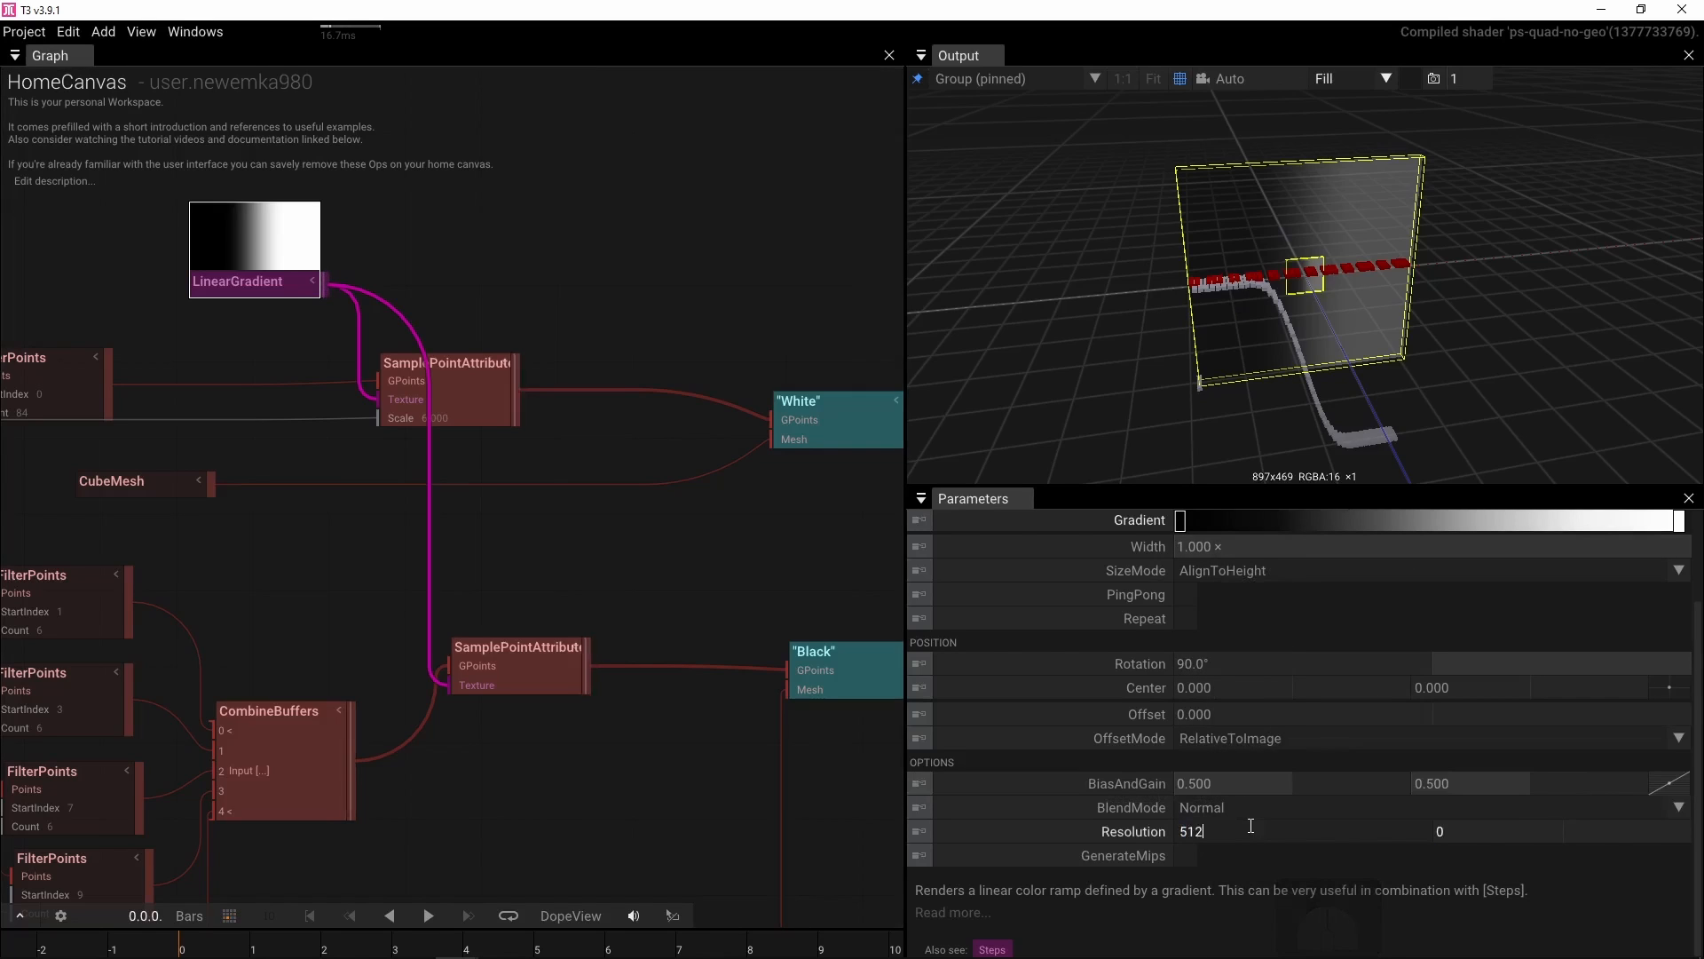
pyautogui.click(1522, 831)
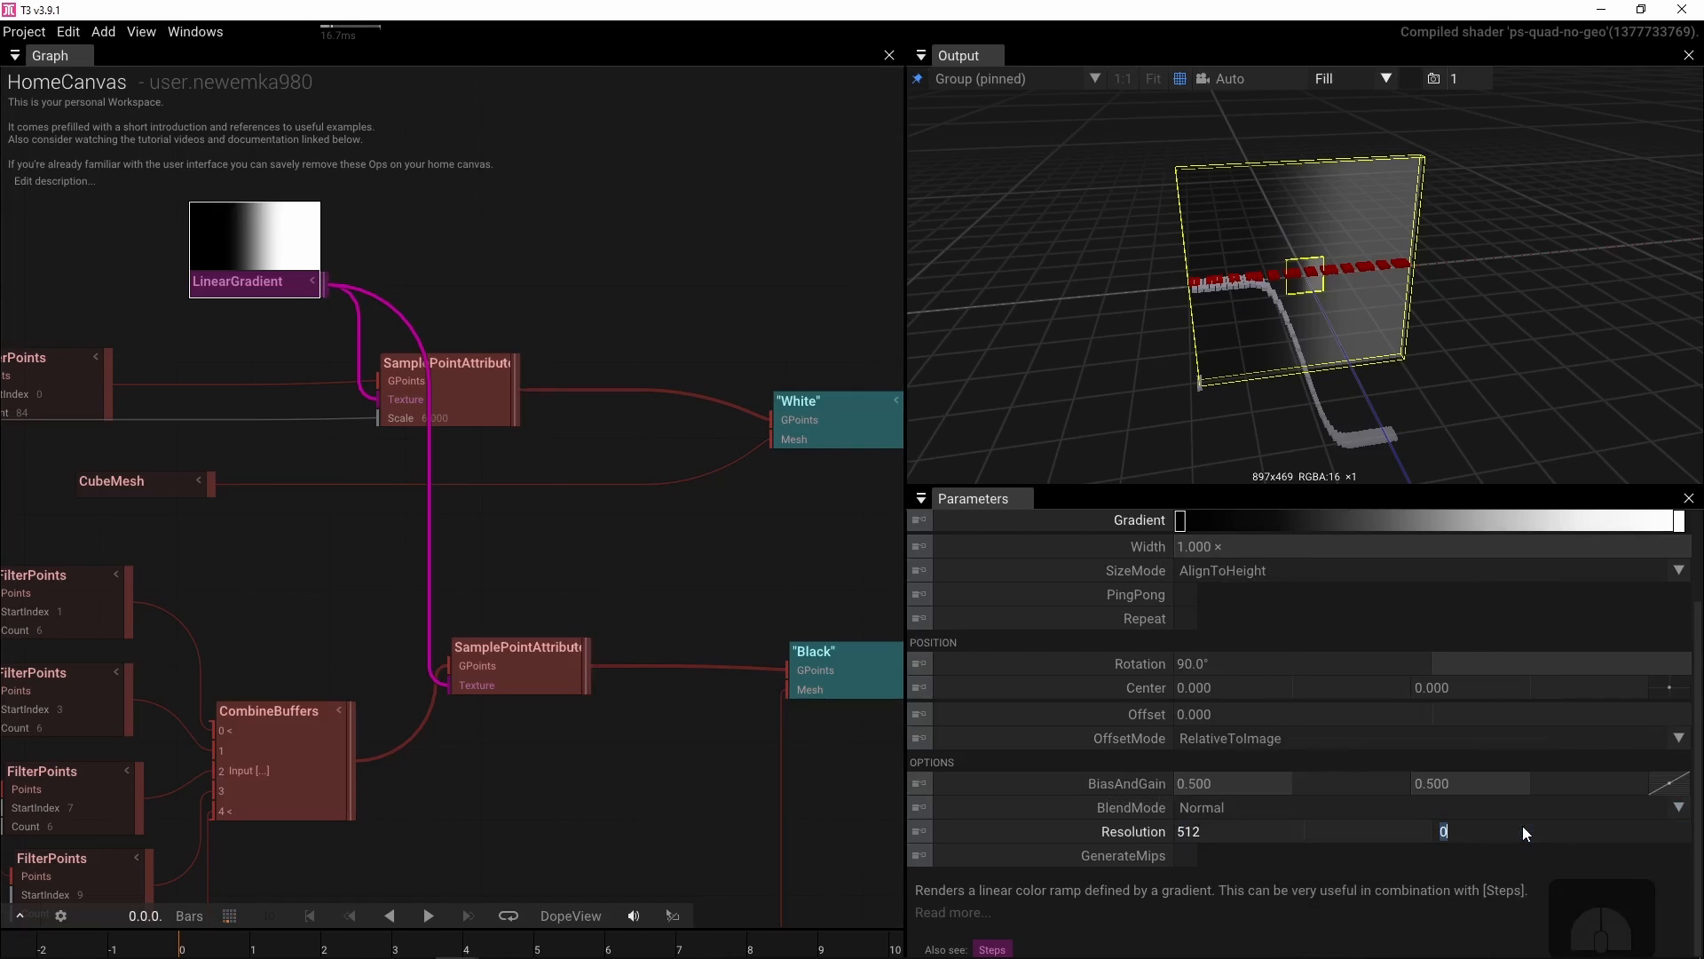
pyautogui.write('512')
pyautogui.press('Return')
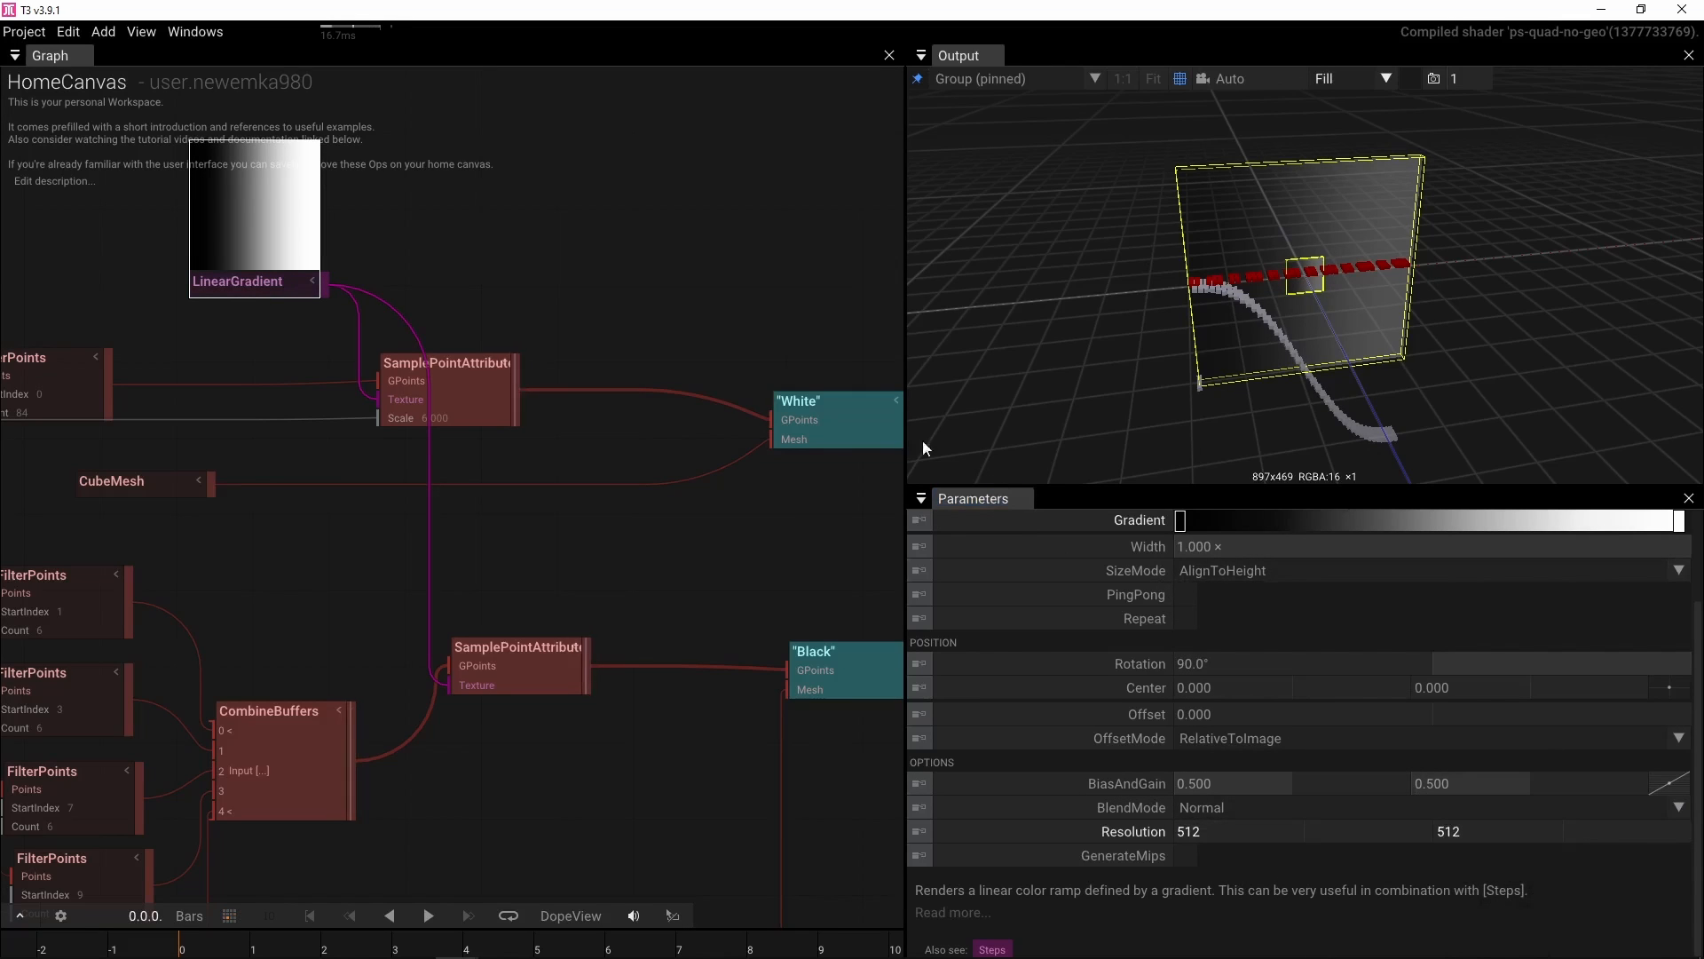
# Connect the IntToFloat octave value to the Scale input of the red-key SamplePointAttributes
pyautogui.moveTo(654, 324); pyautogui.dragTo(641, 226)
pyautogui.scroll(-2, 636, 242)
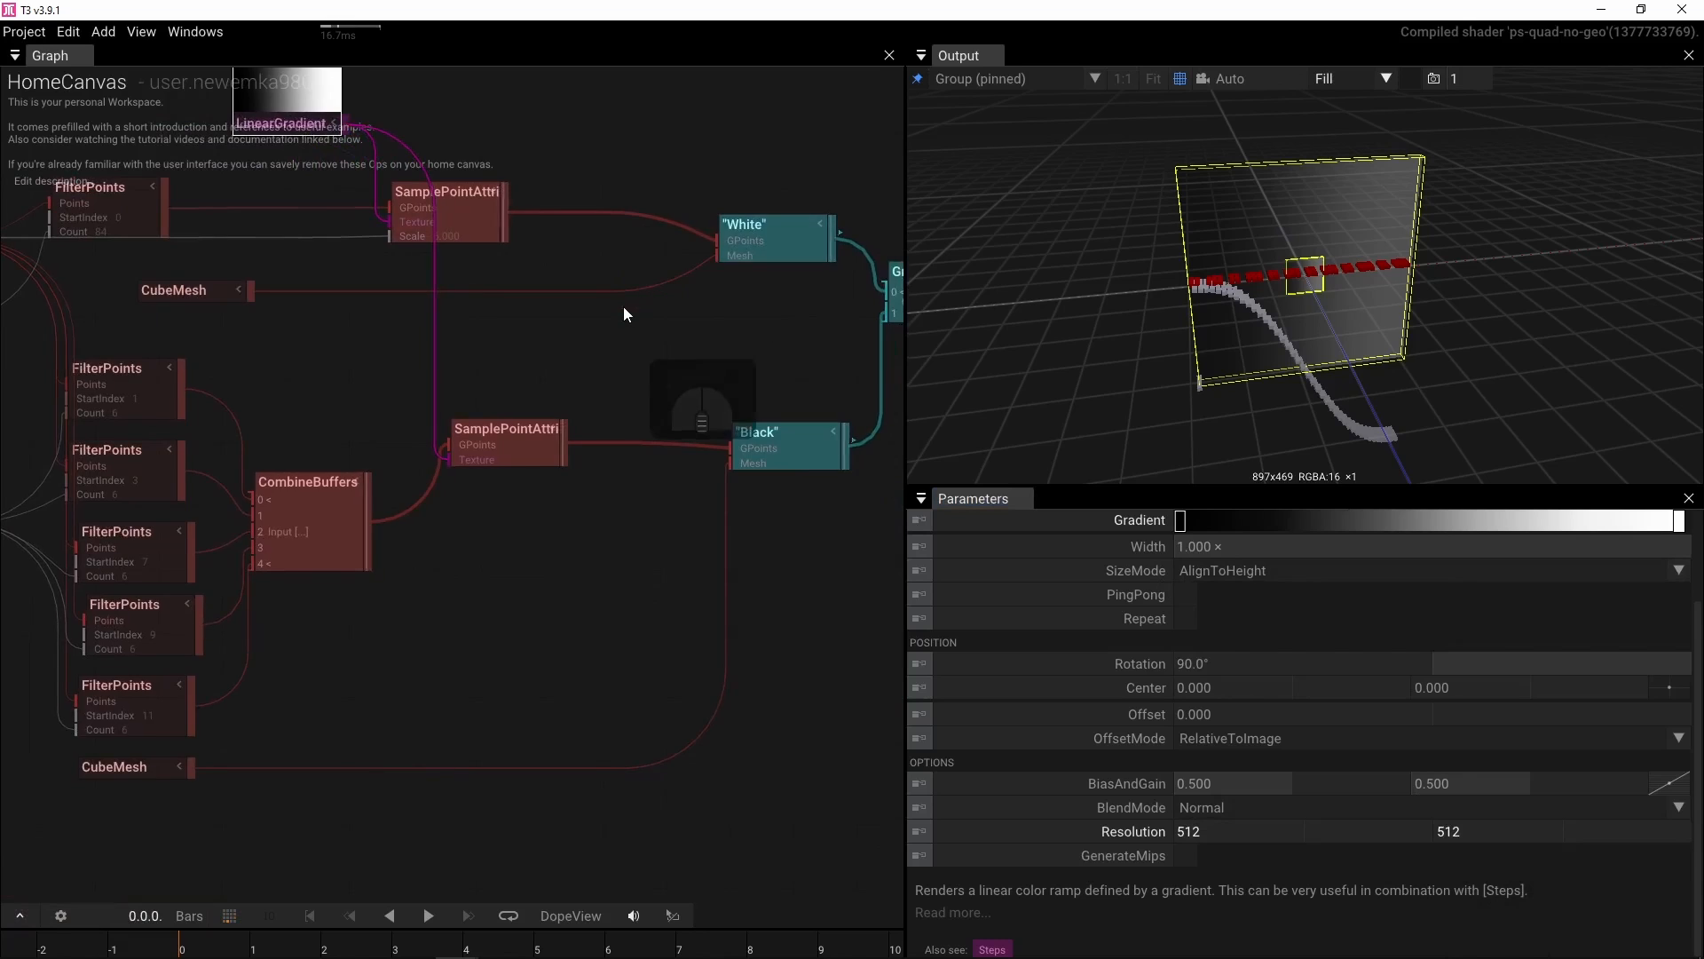
pyautogui.scroll(-2, 623, 307)
pyautogui.moveTo(623, 307); pyautogui.dragTo(703, 416)
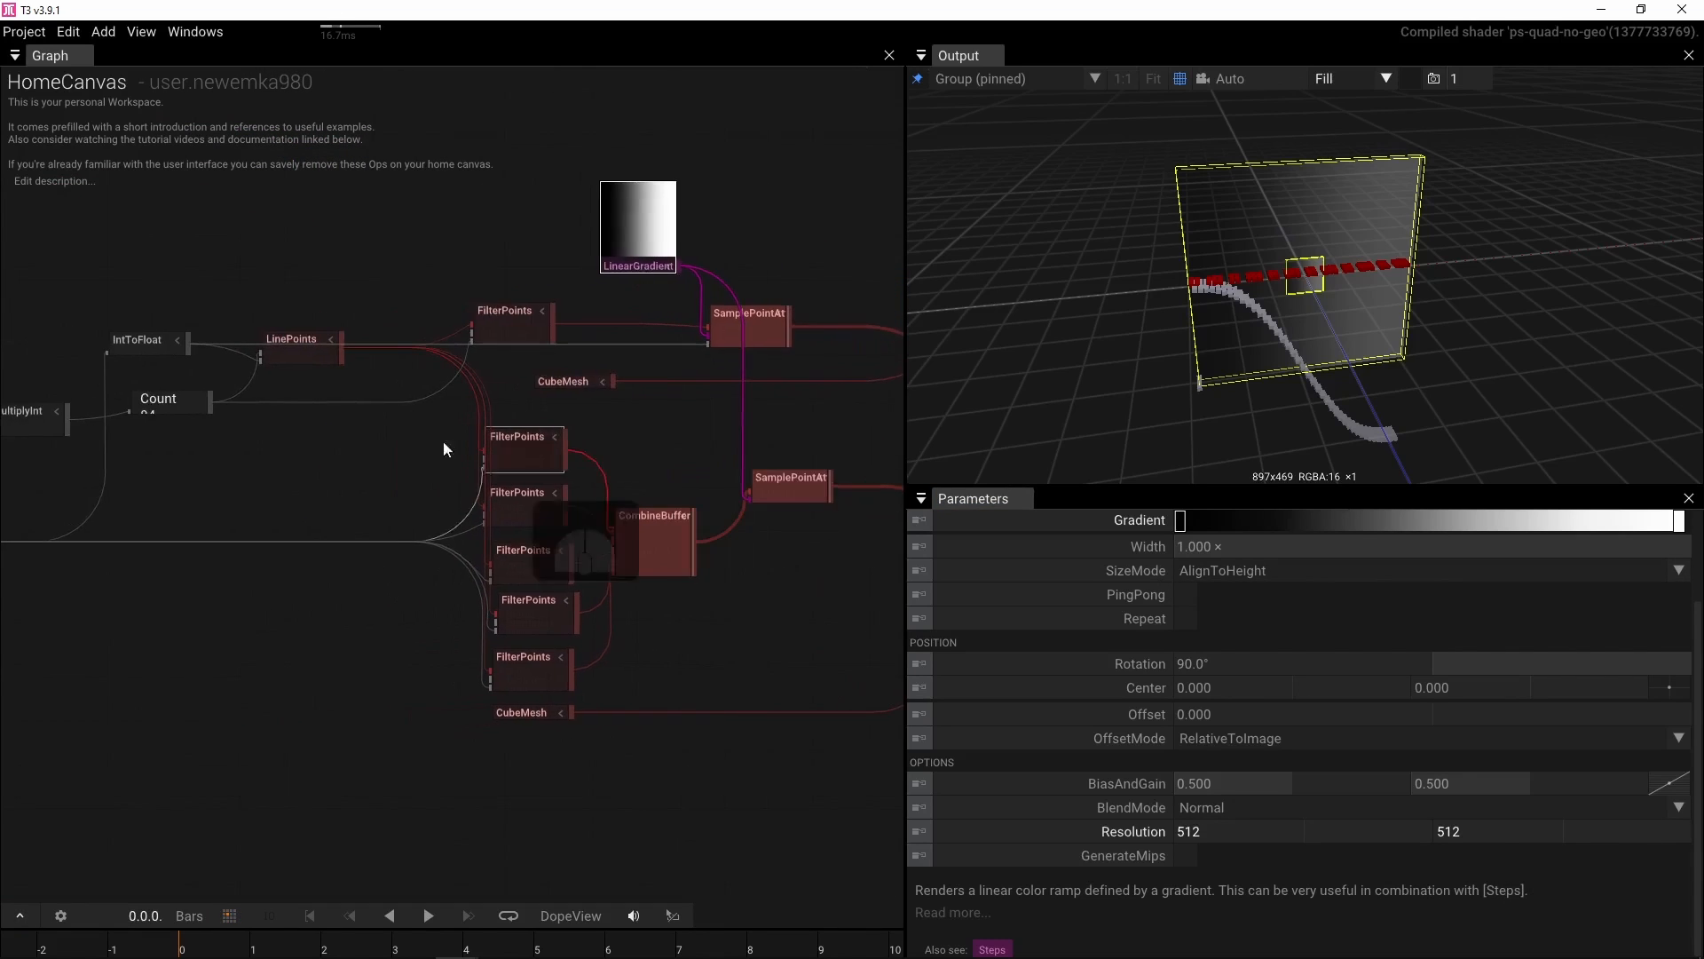
pyautogui.moveTo(189, 351); pyautogui.dragTo(749, 600)
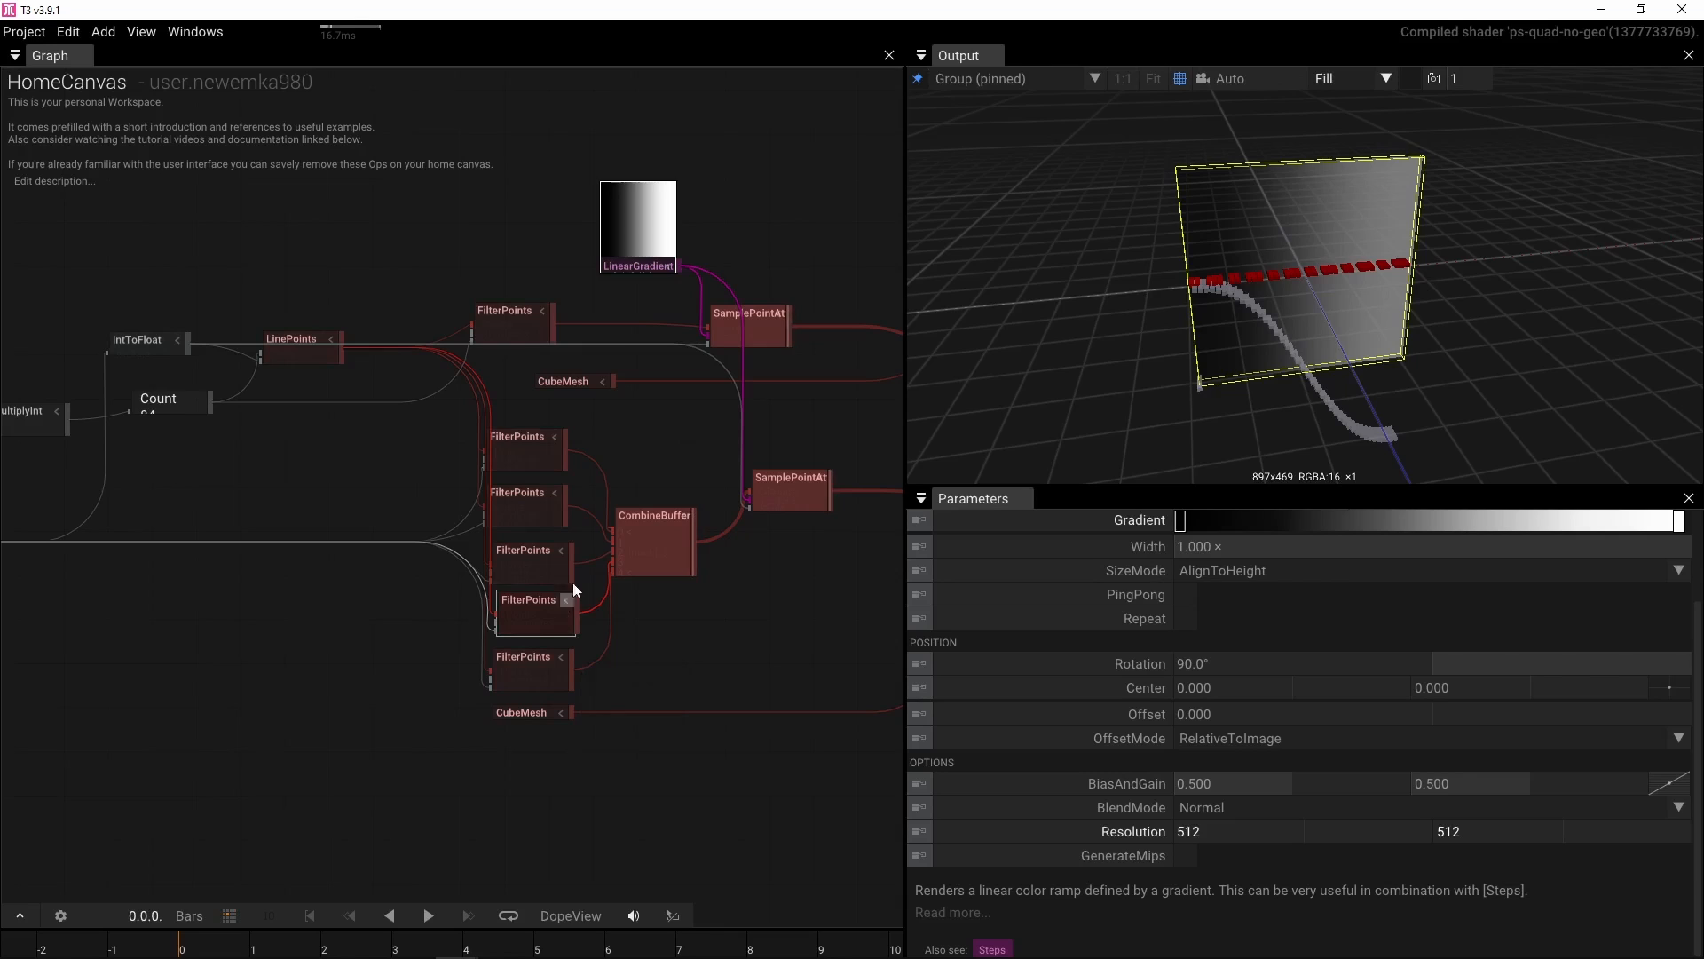
# Set the red-key SamplePointAttributes Brightness mode to For_Y with a BrightnessFactor of 6
pyautogui.click(787, 488)
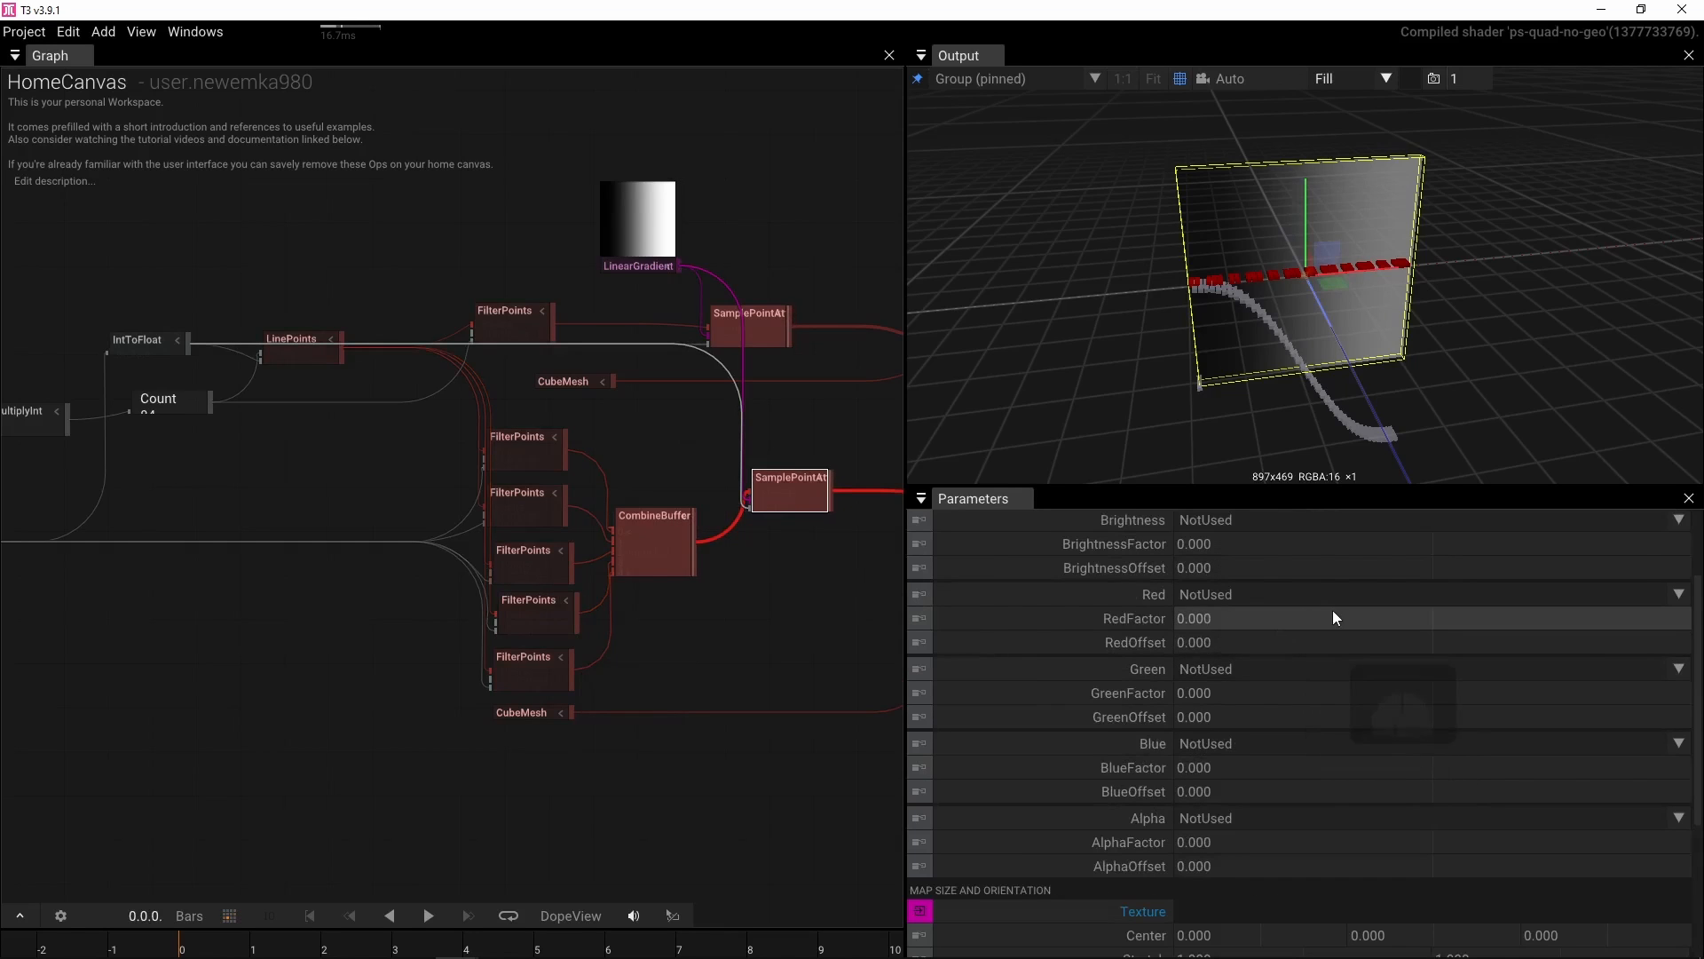
pyautogui.scroll(3, 1334, 610)
pyautogui.click(1678, 633)
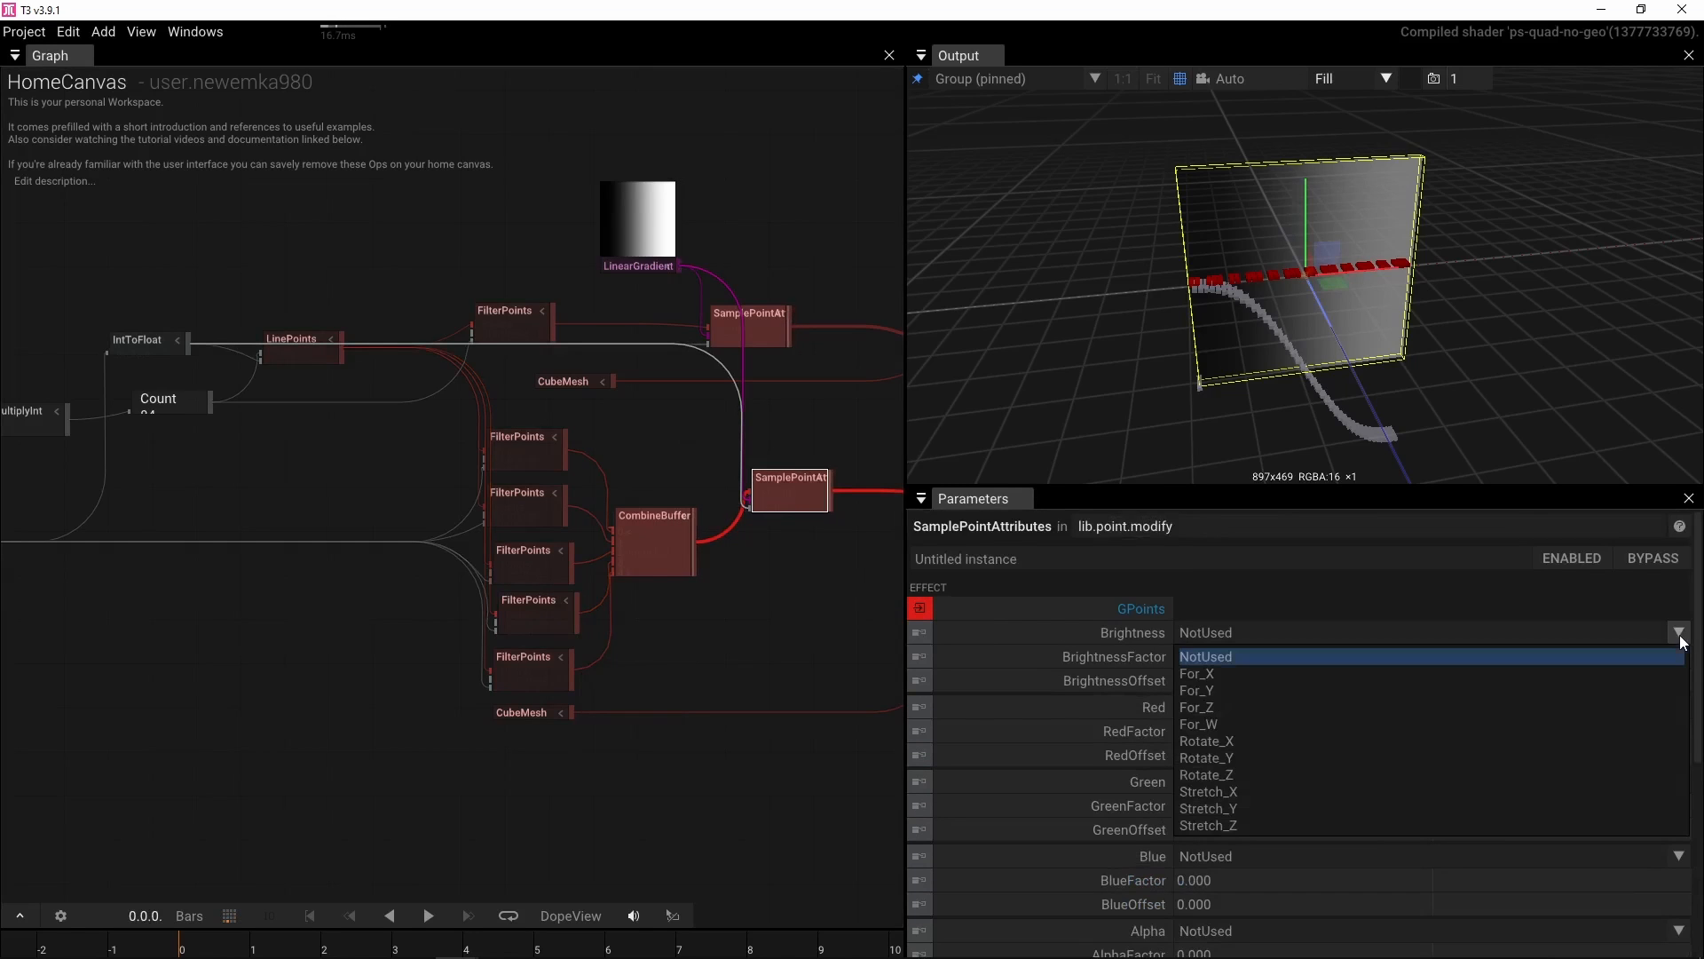
pyautogui.click(1413, 689)
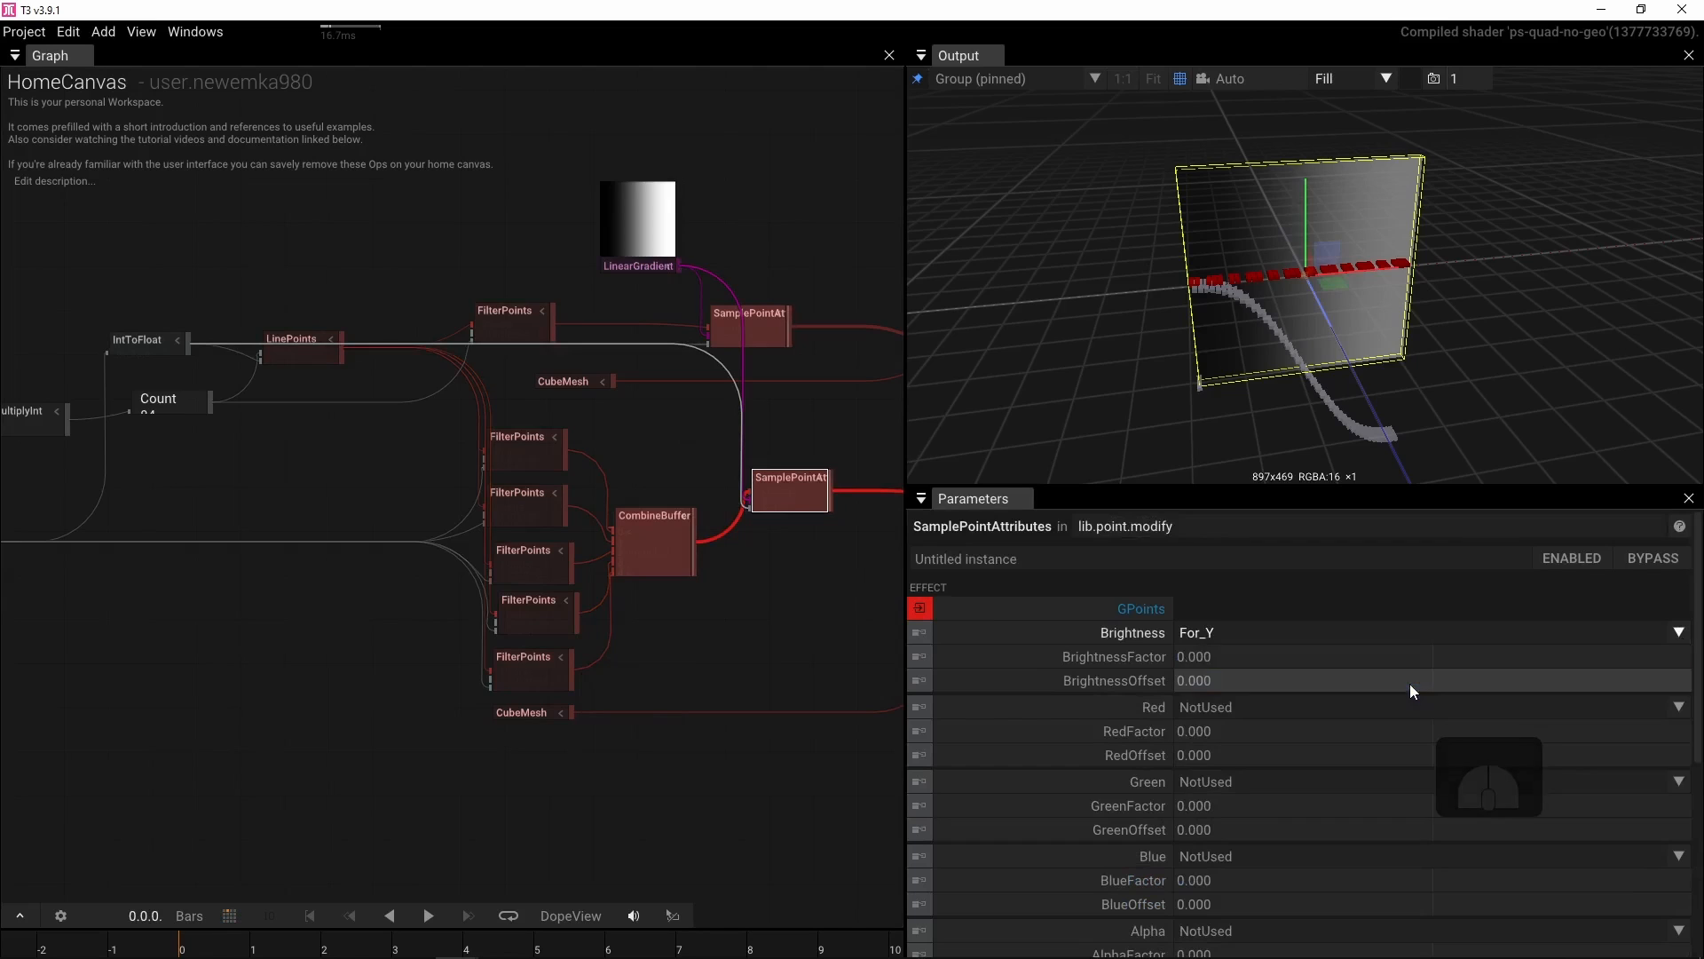
pyautogui.click(1281, 666)
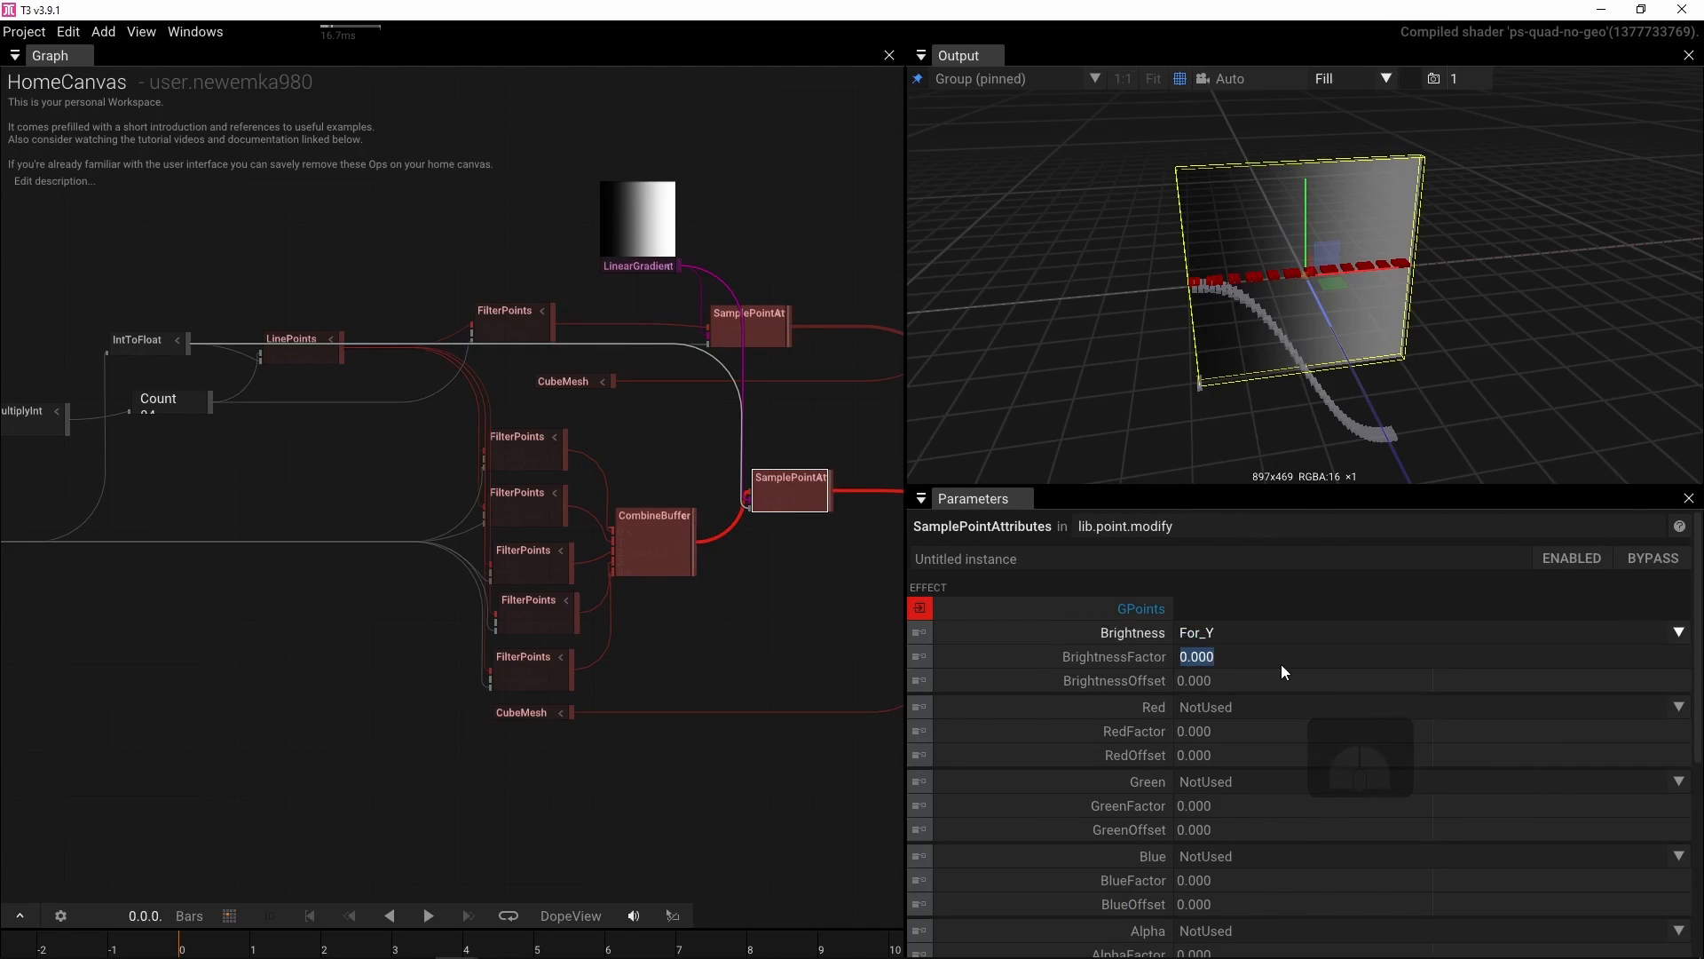
pyautogui.write('6')
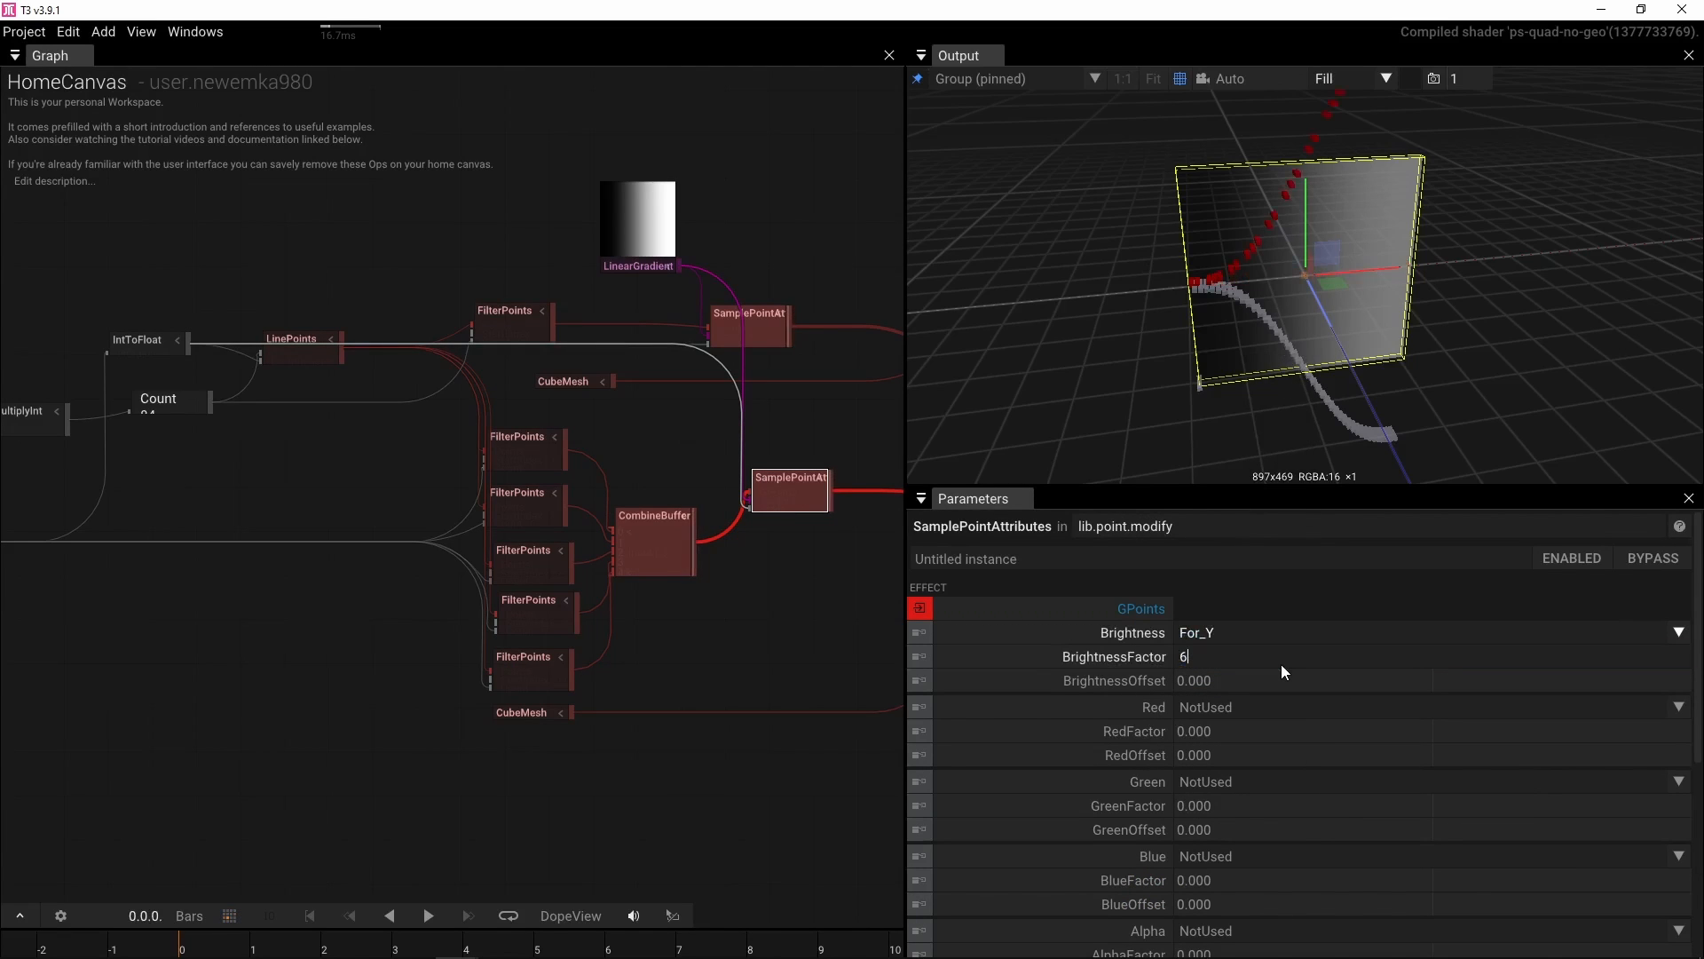
pyautogui.press('Return')
# On the white-key SamplePointAttributes, set TextureMode to Clamp and the texture Center X to about 6.1
pyautogui.moveTo(1367, 344); pyautogui.dragTo(1258, 644)
pyautogui.moveTo(1211, 311); pyautogui.dragTo(1282, 343)
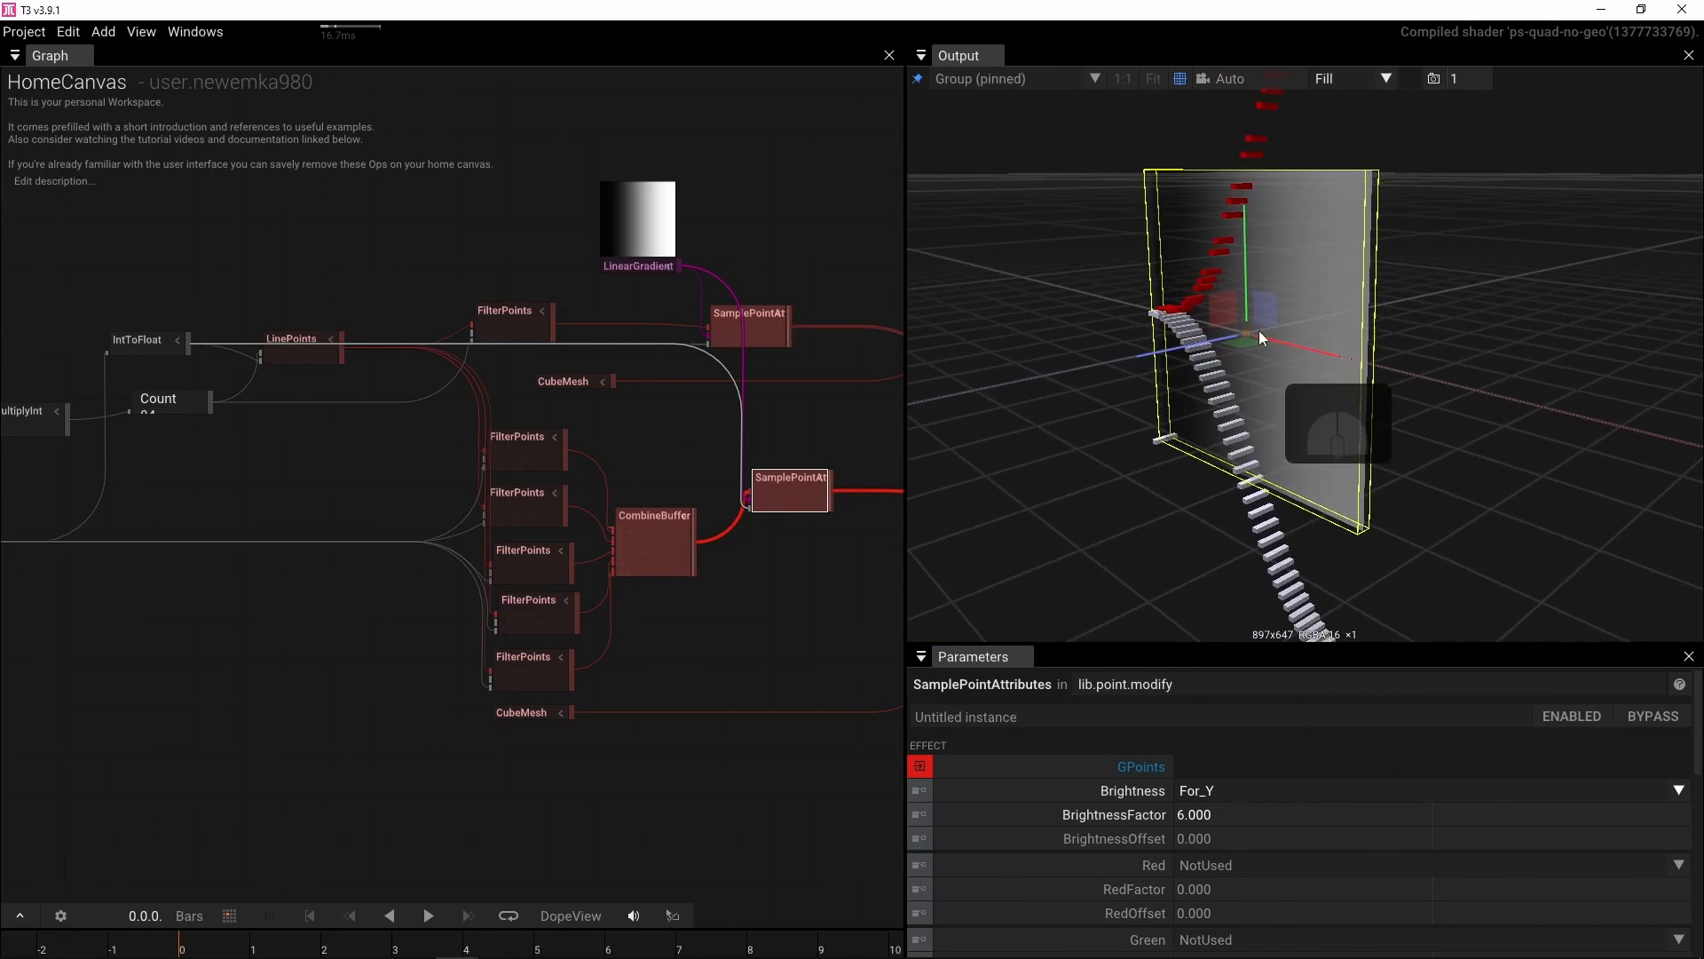
pyautogui.press('f')
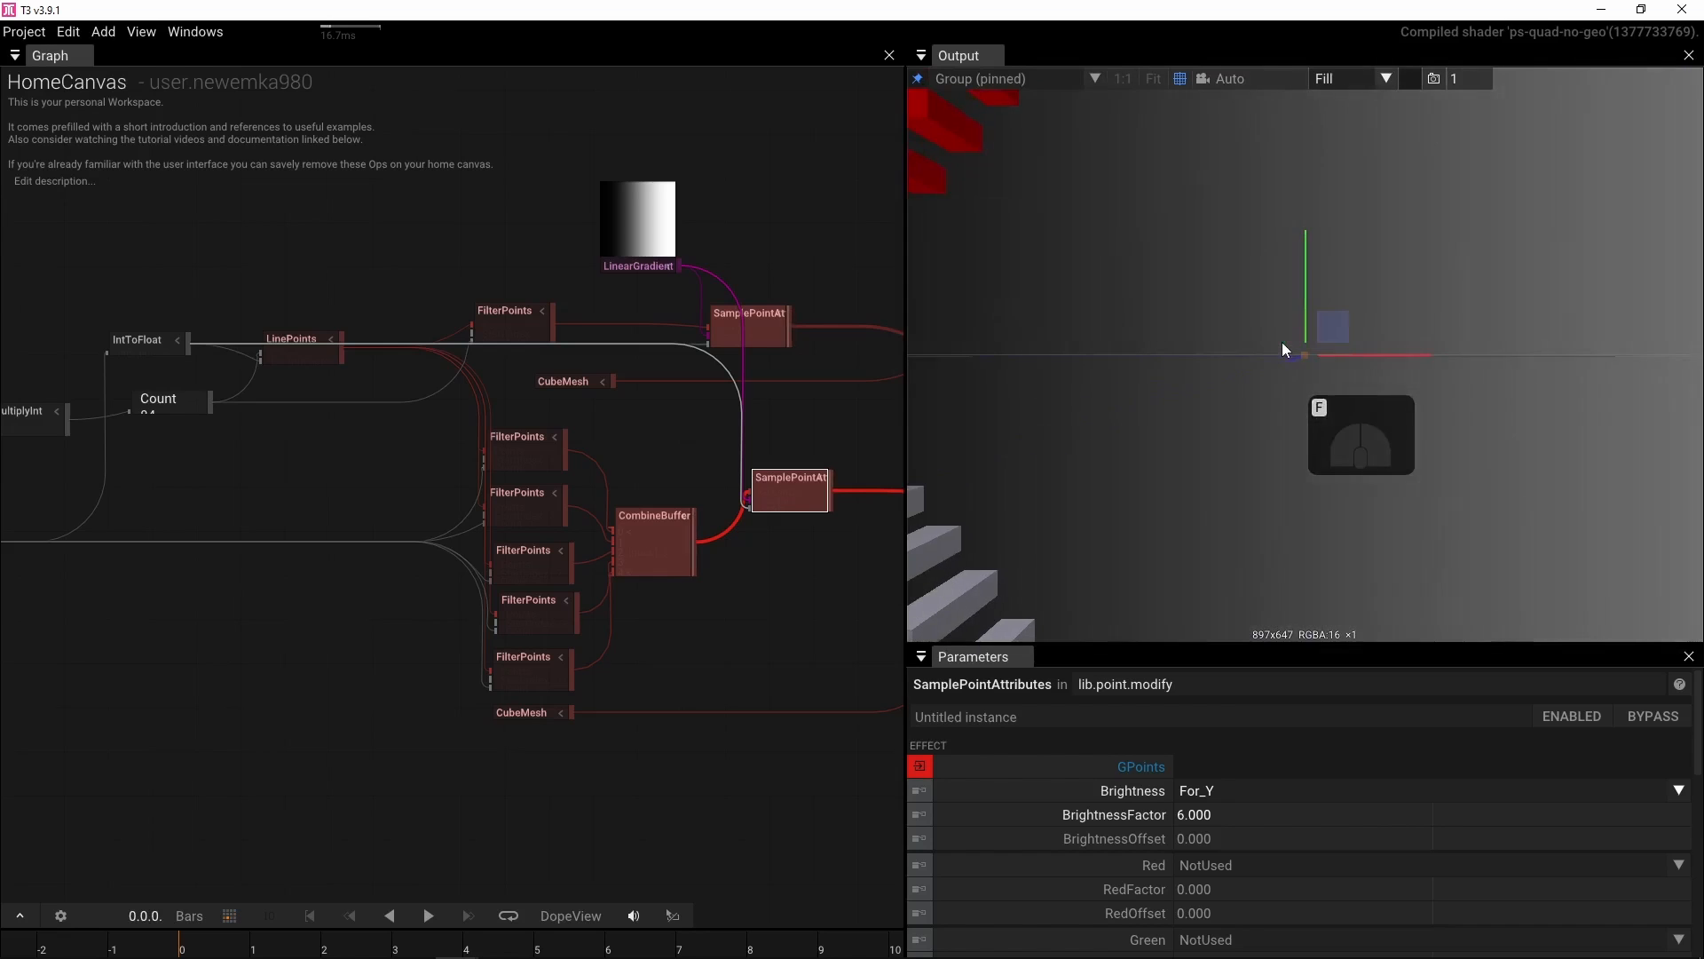
pyautogui.scroll(-5, 1246, 338)
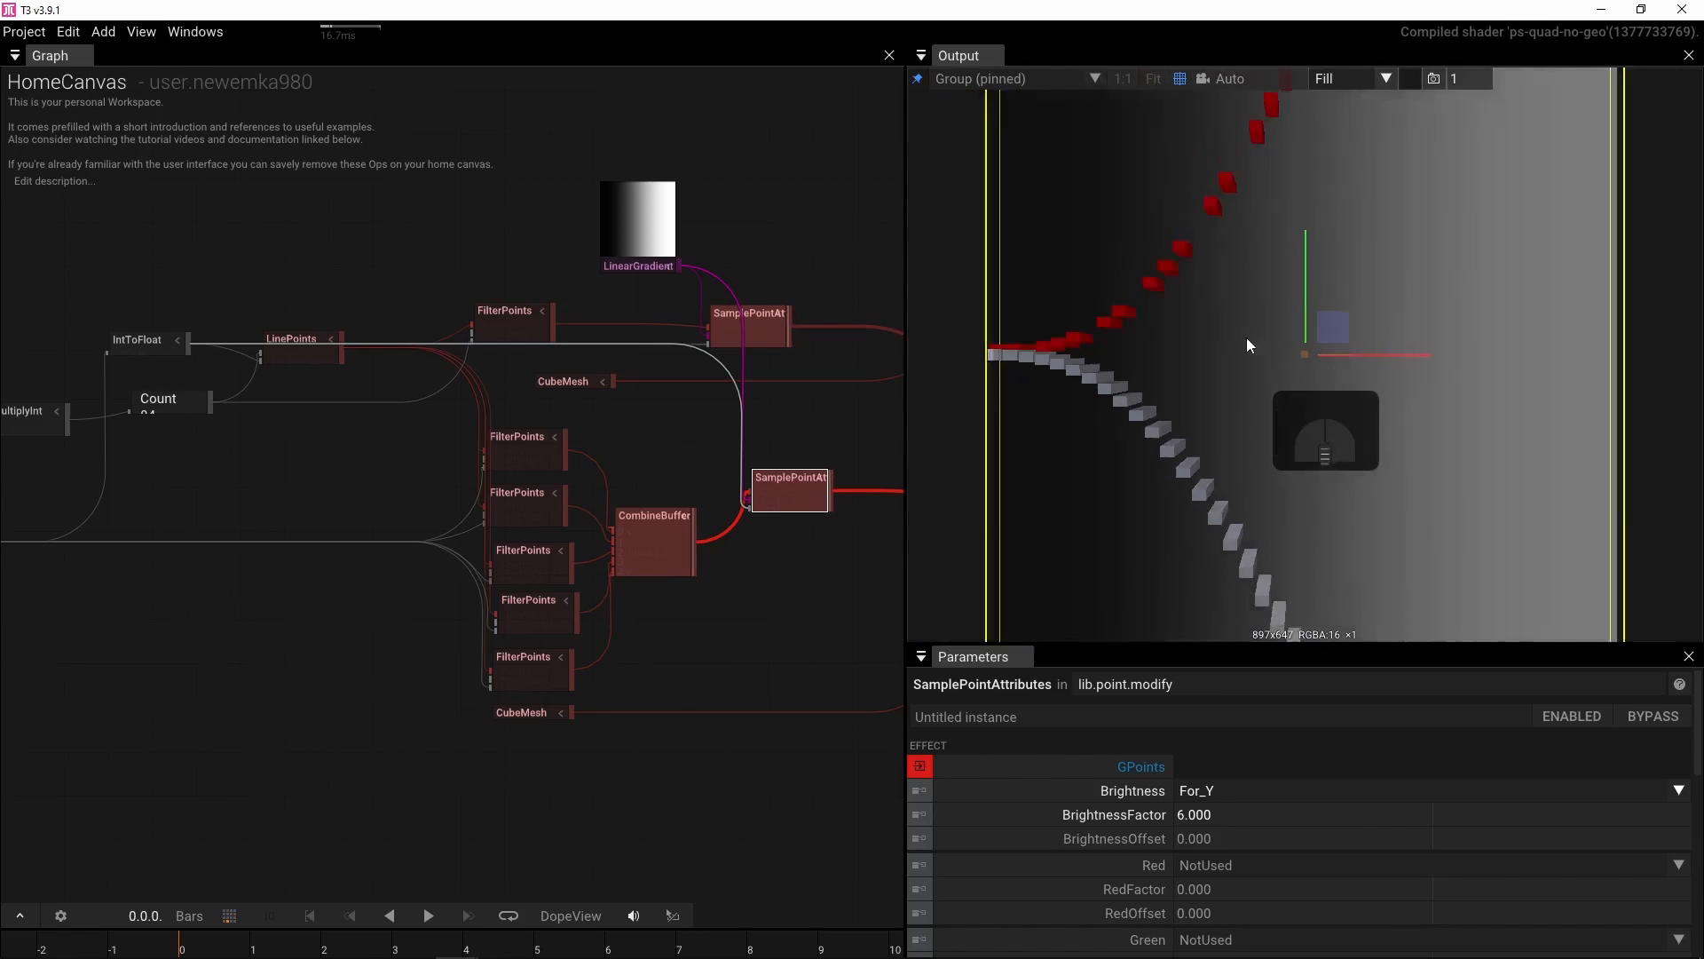
pyautogui.moveTo(1246, 337); pyautogui.dragTo(1270, 398)
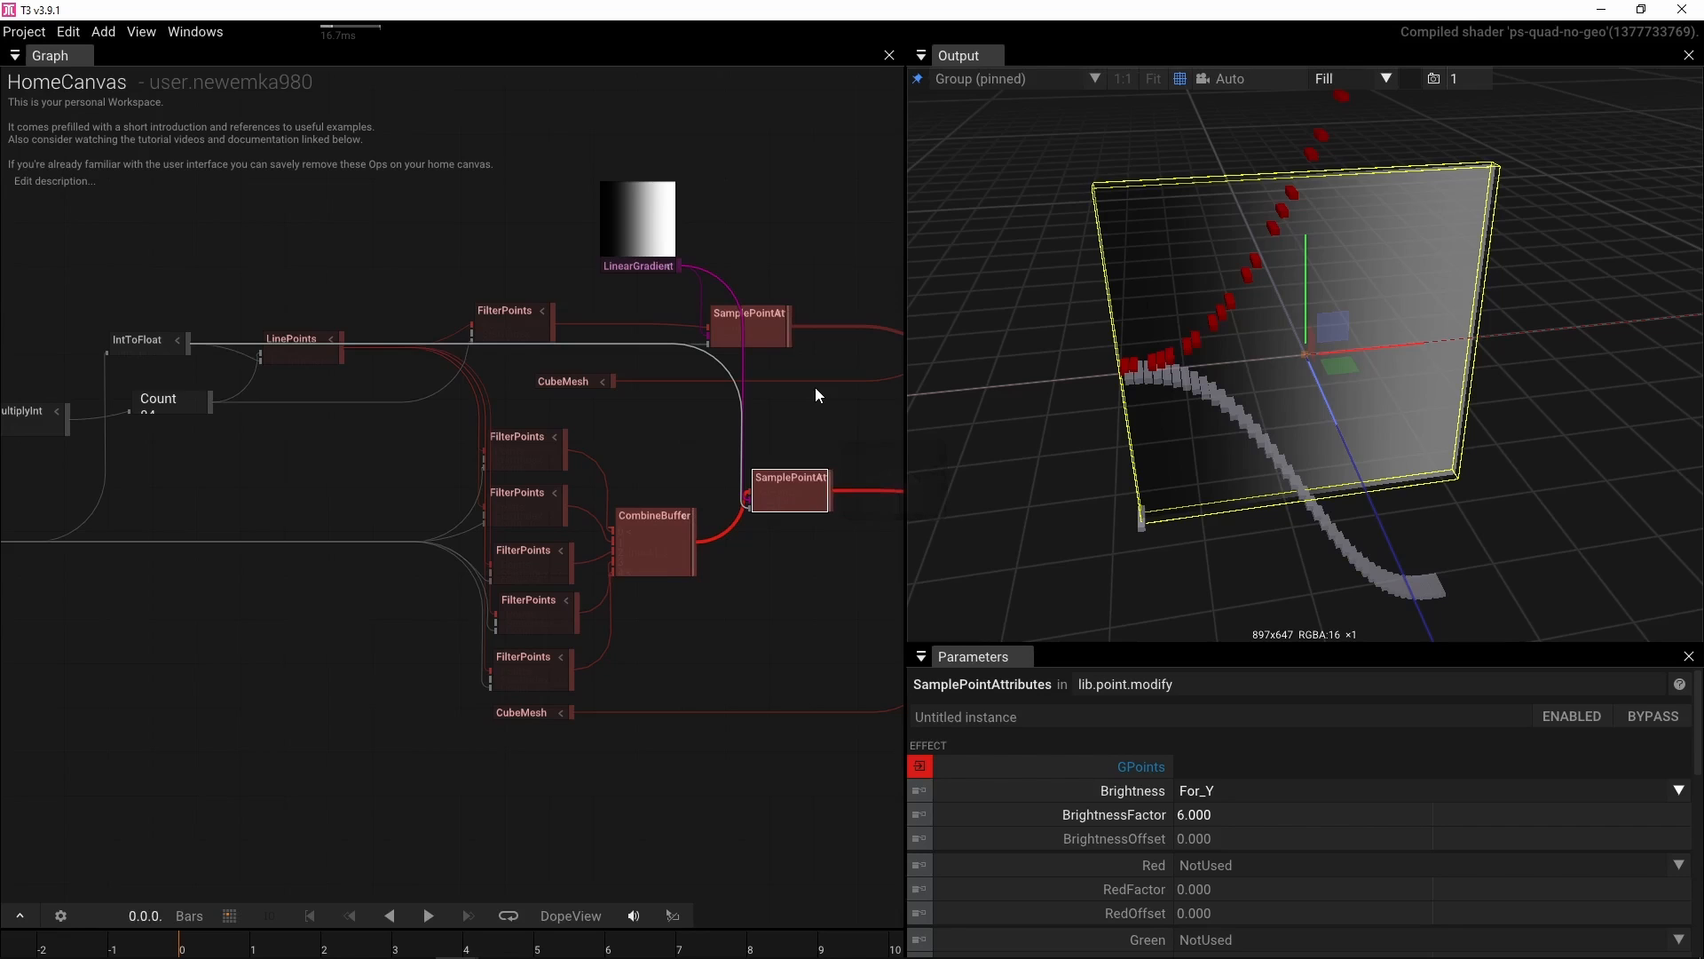
pyautogui.click(759, 334)
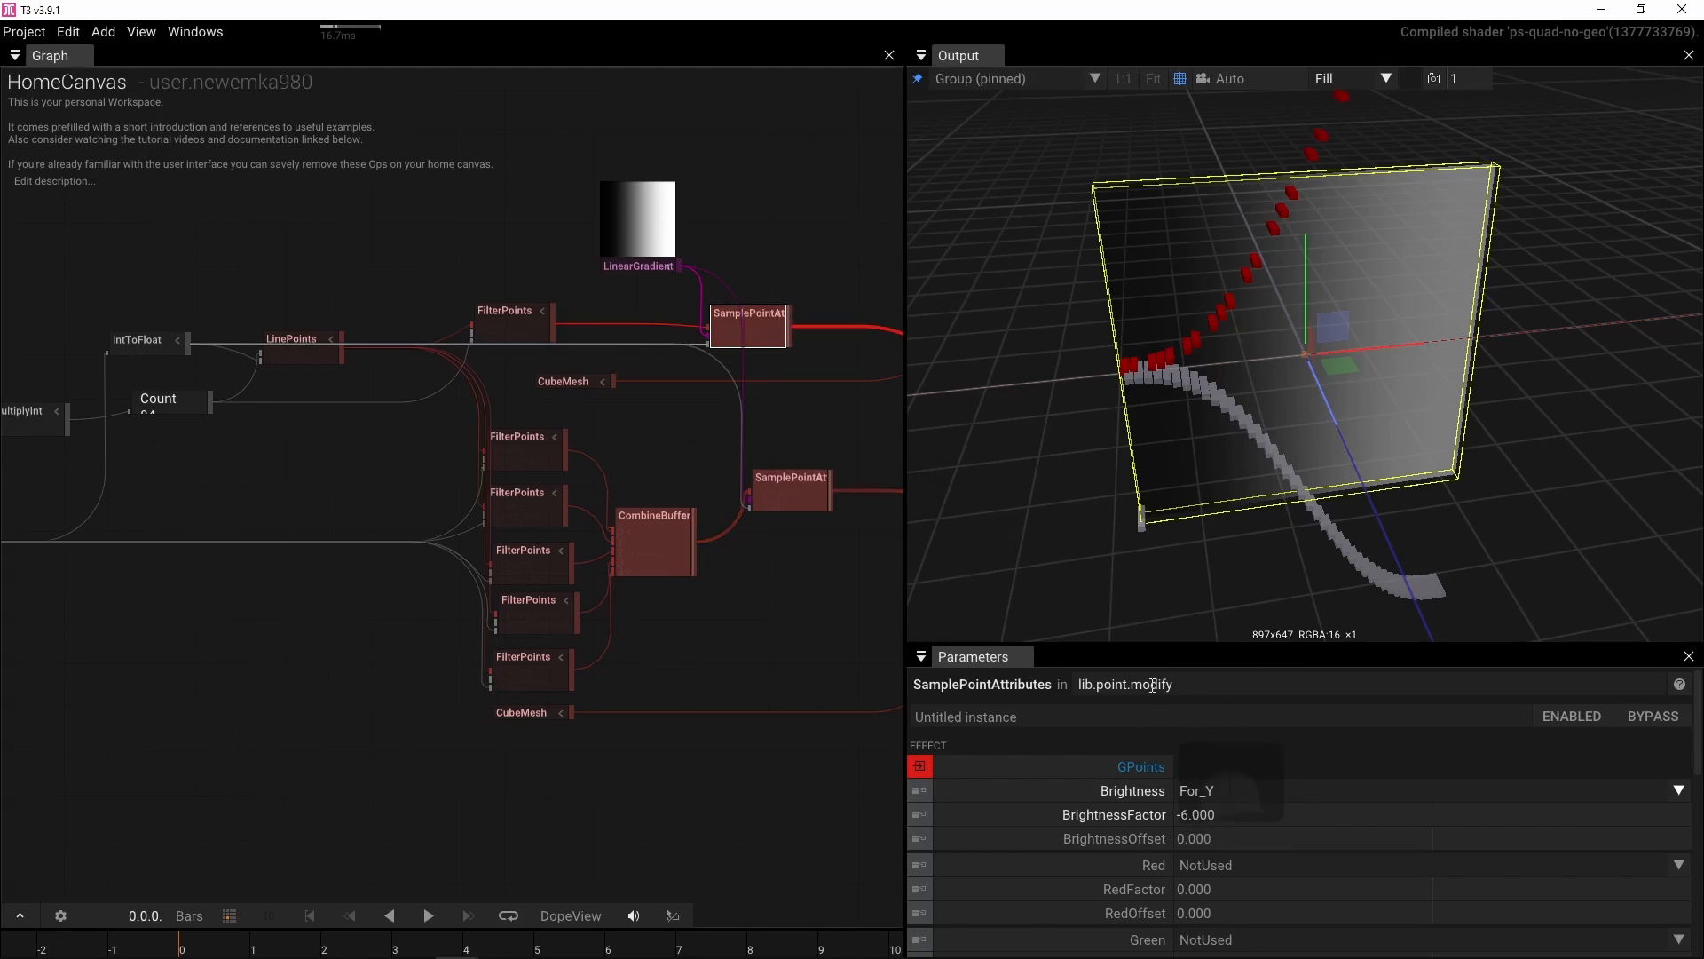
pyautogui.moveTo(1154, 643); pyautogui.dragTo(1161, 438)
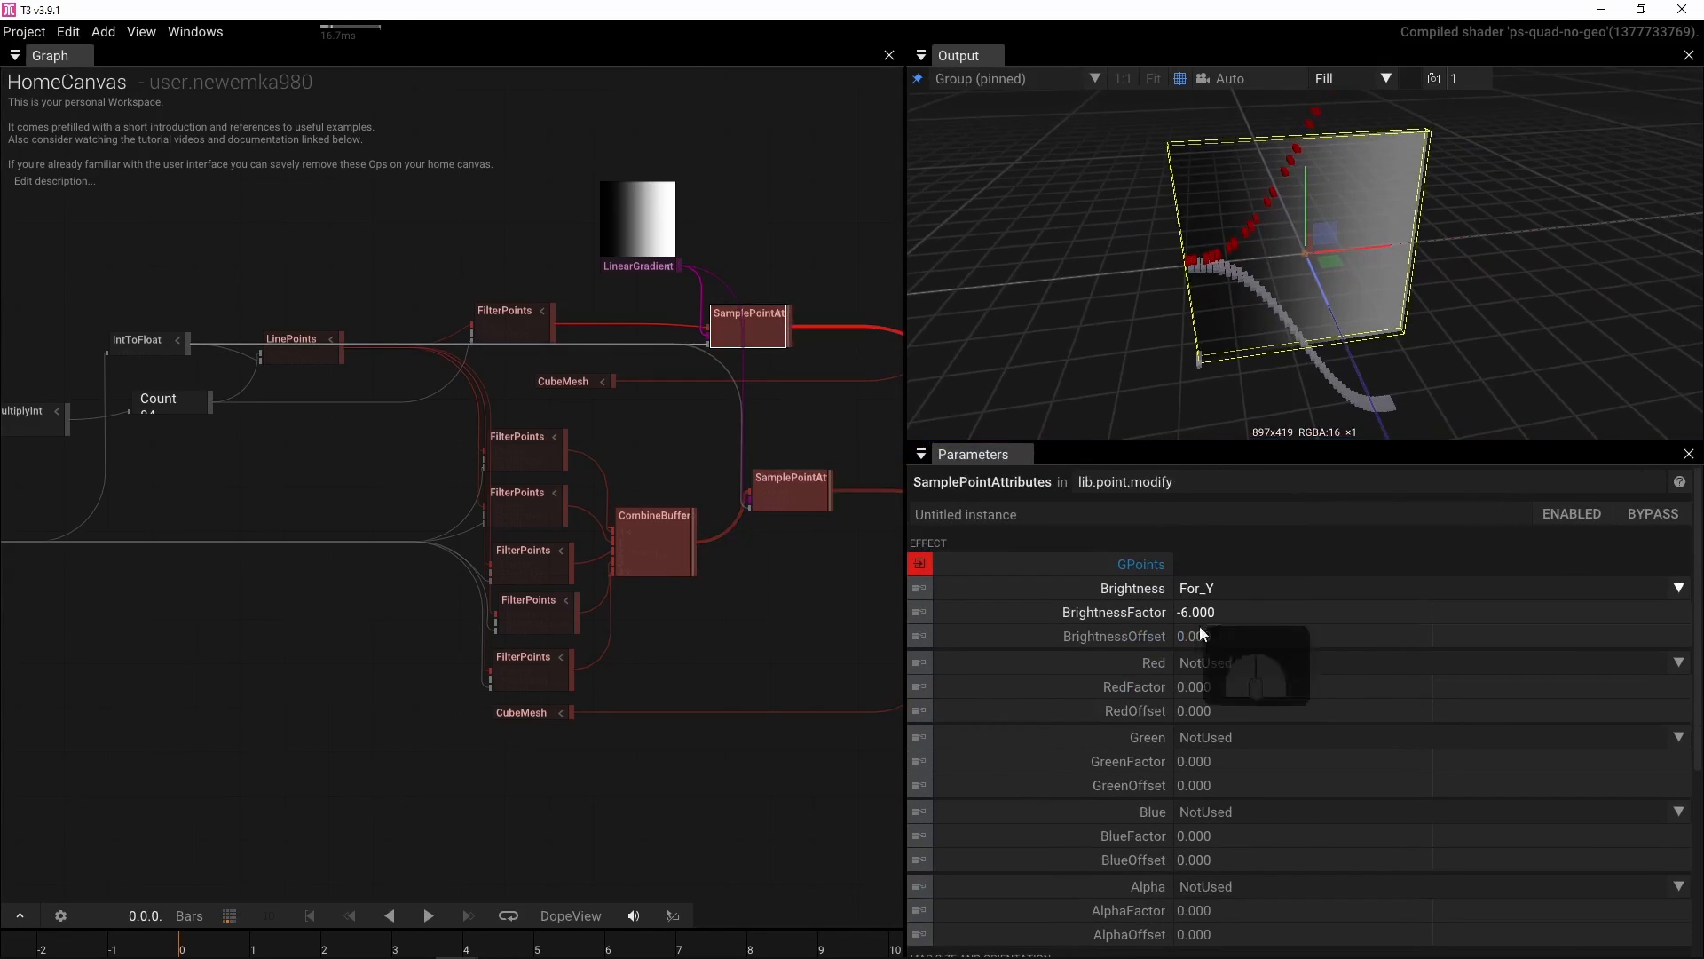
pyautogui.scroll(-5, 1208, 648)
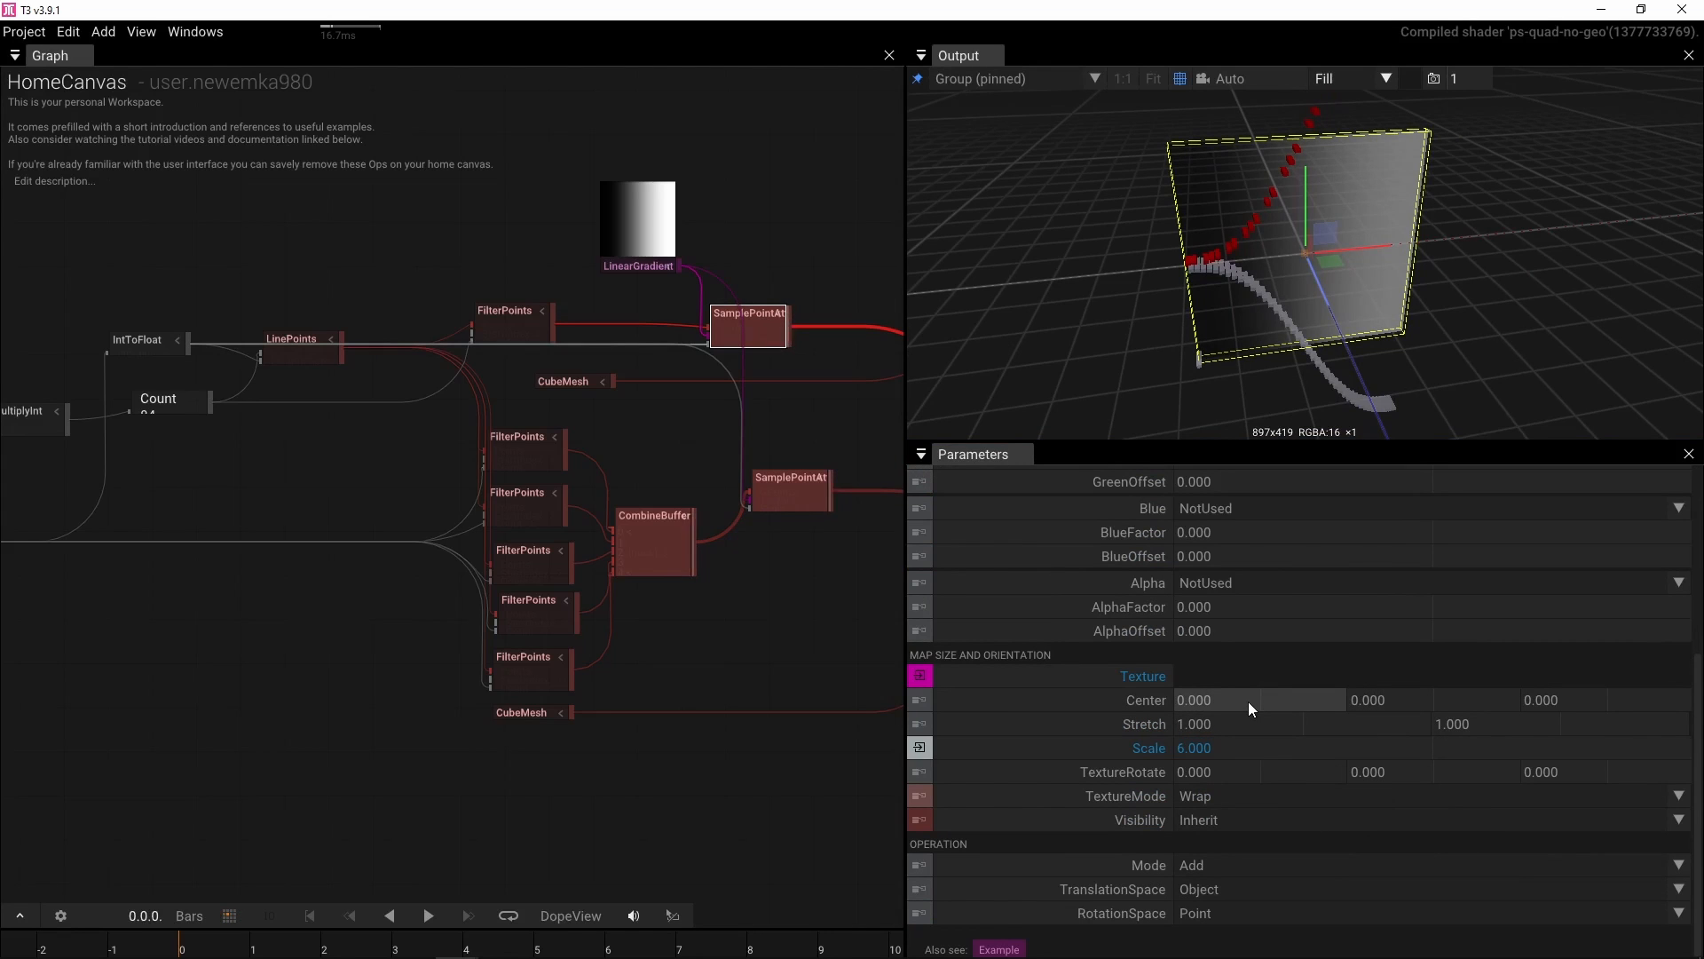
pyautogui.moveTo(1248, 701); pyautogui.dragTo(932, 576)
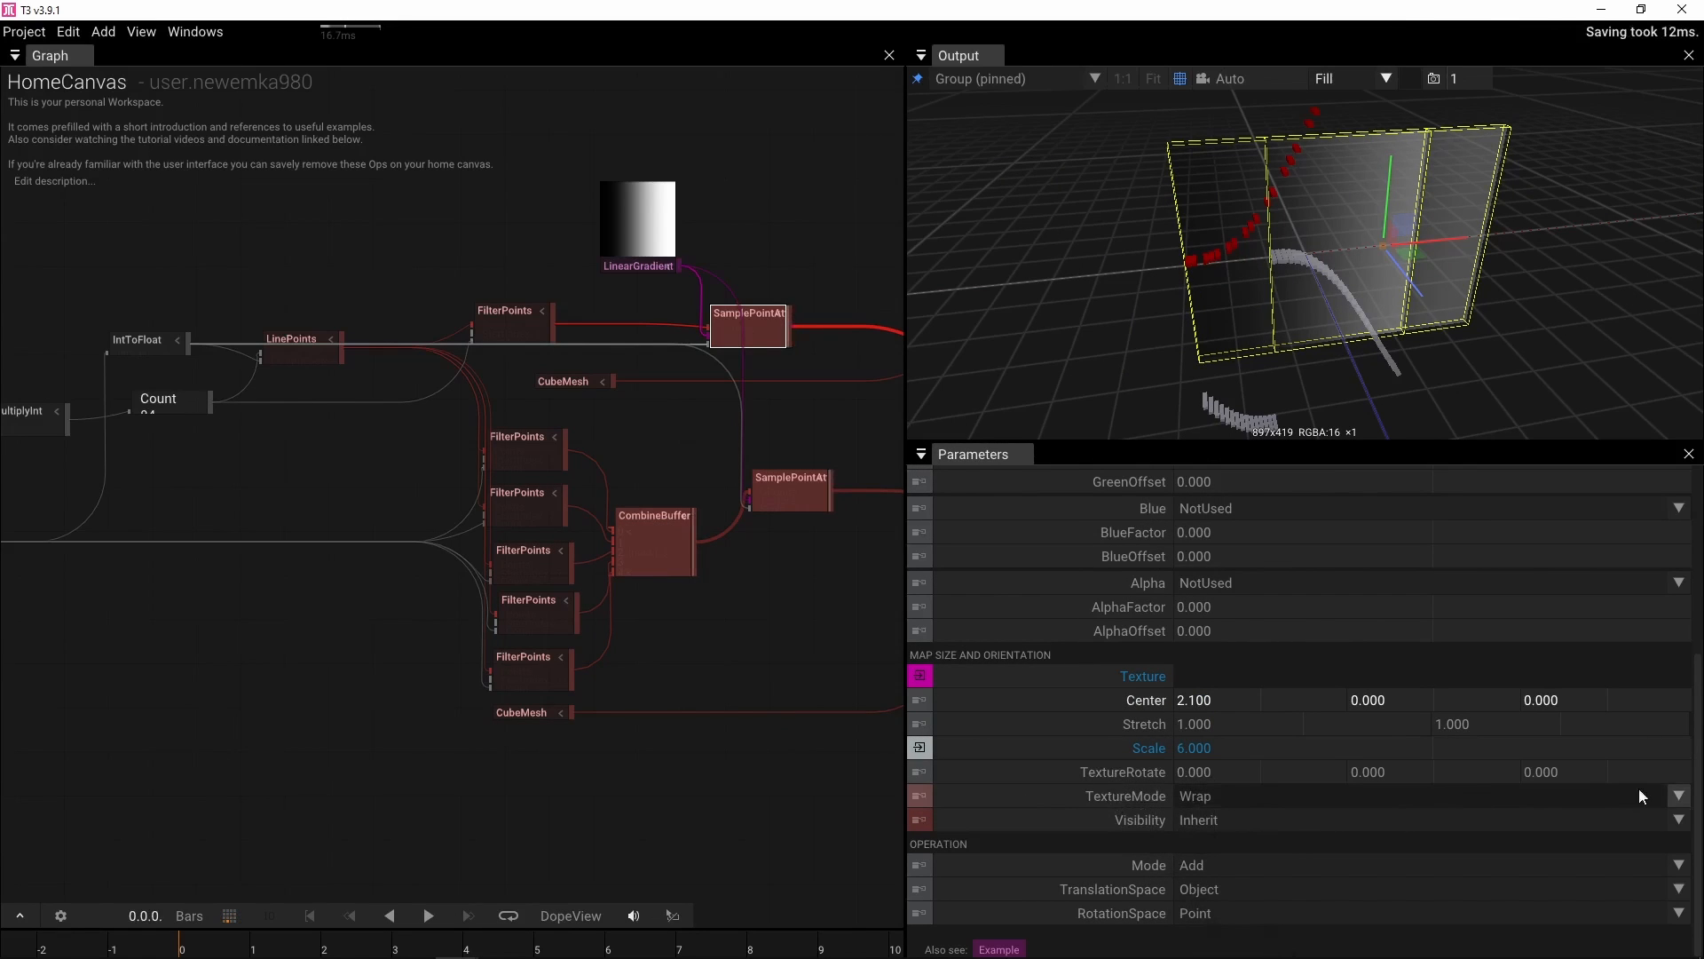
pyautogui.click(1677, 795)
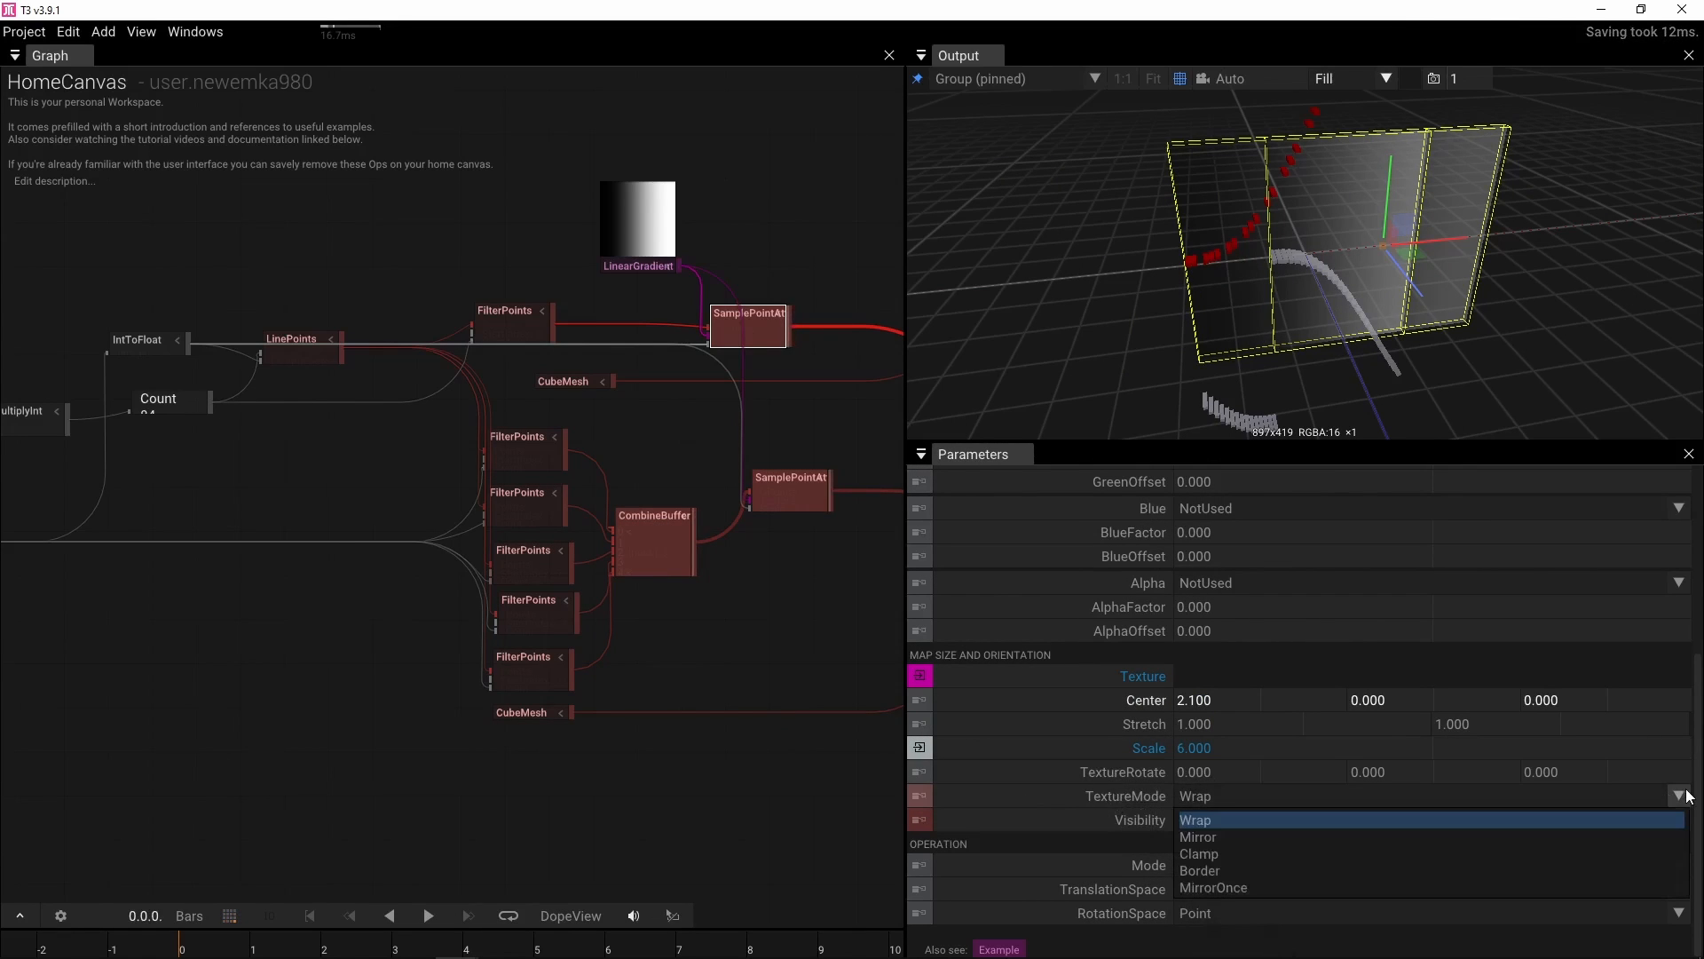
pyautogui.click(1296, 857)
pyautogui.moveTo(1200, 702); pyautogui.dragTo(430, 546)
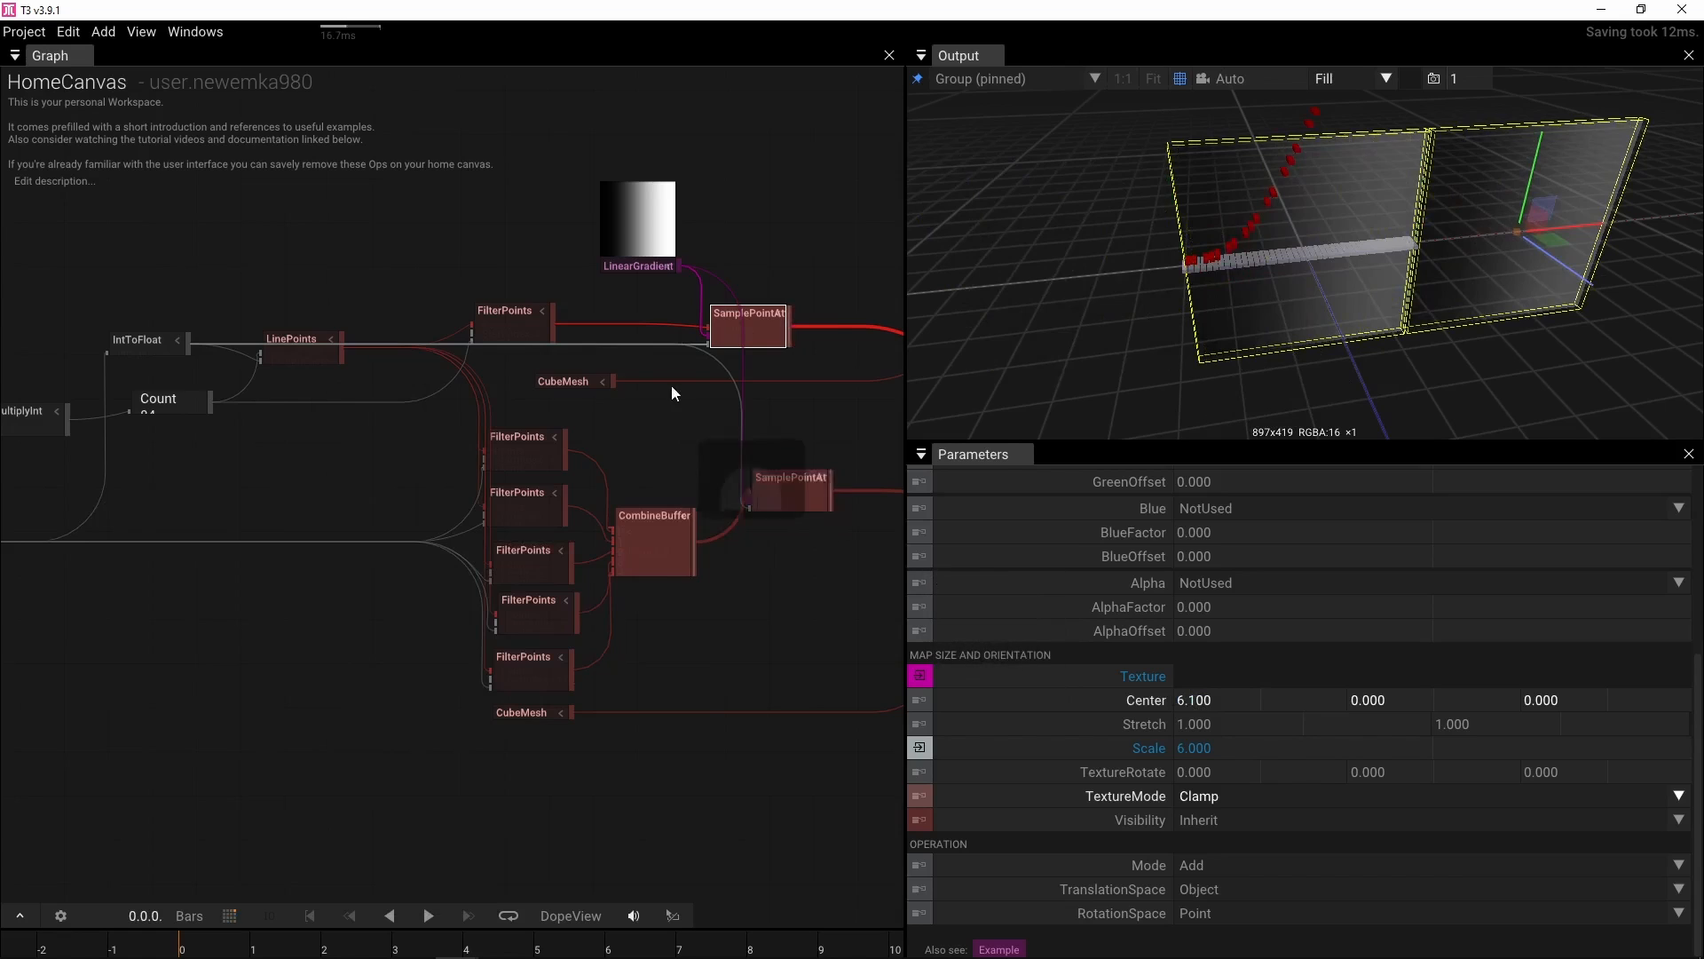
# On the red-key SamplePointAttributes, set TextureMode to Clamp and the texture Center X to about 3.37
pyautogui.click(781, 479)
pyautogui.click(1260, 708)
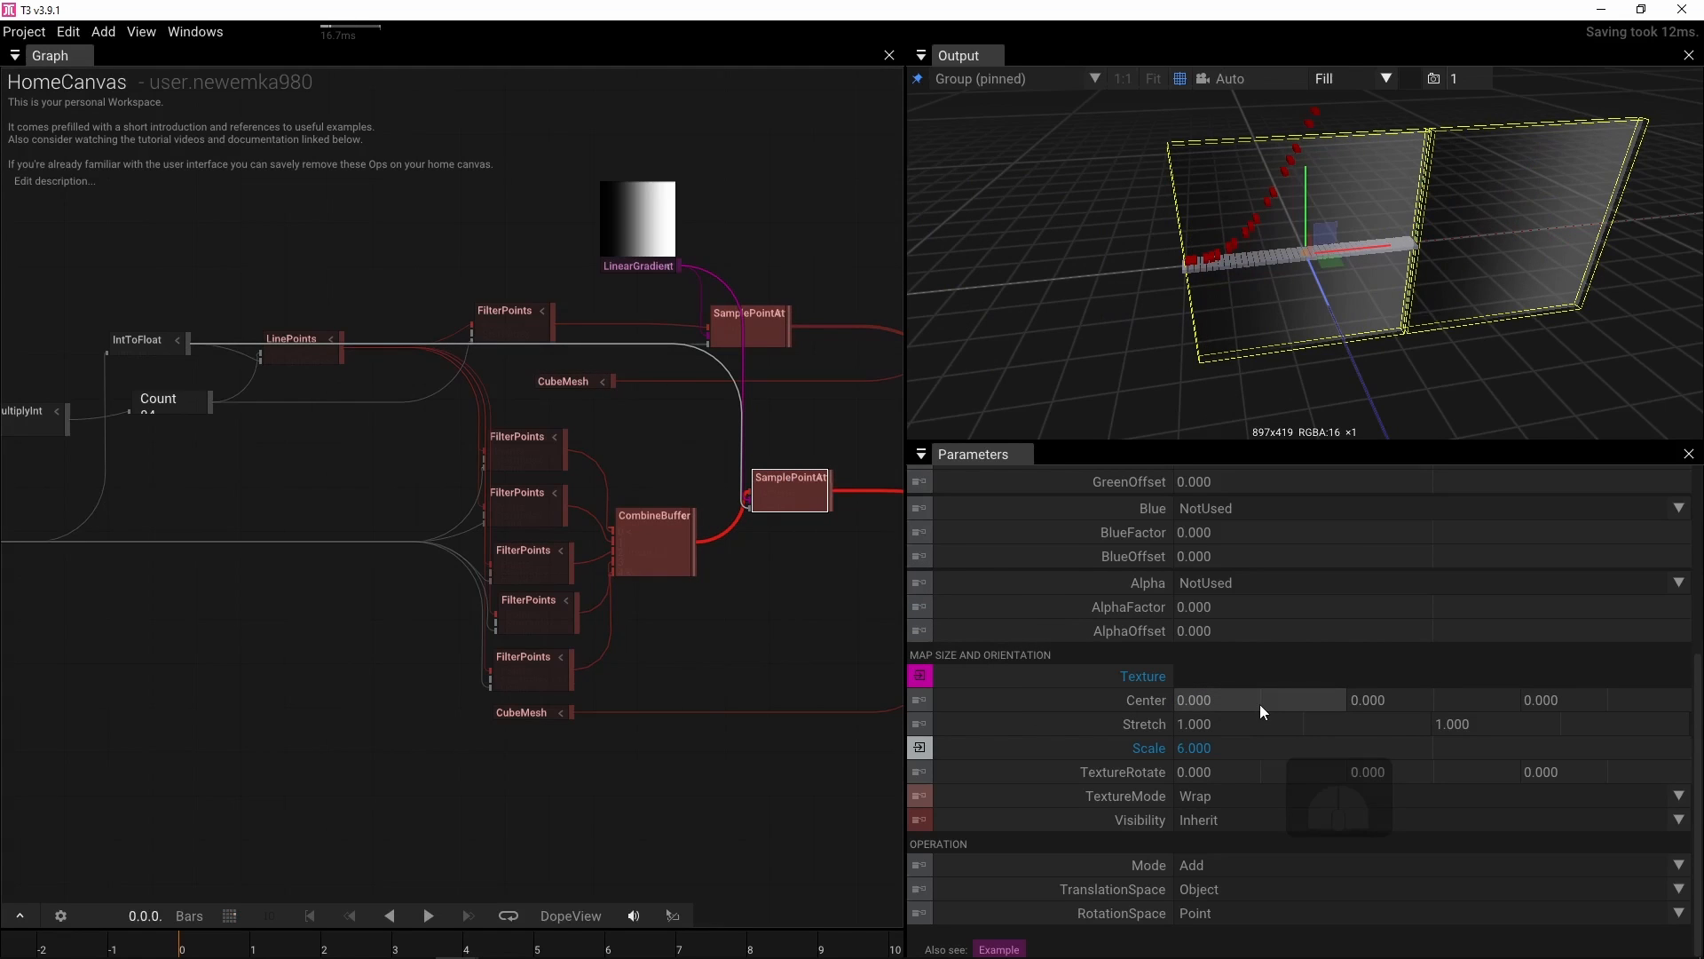
pyautogui.click(1677, 796)
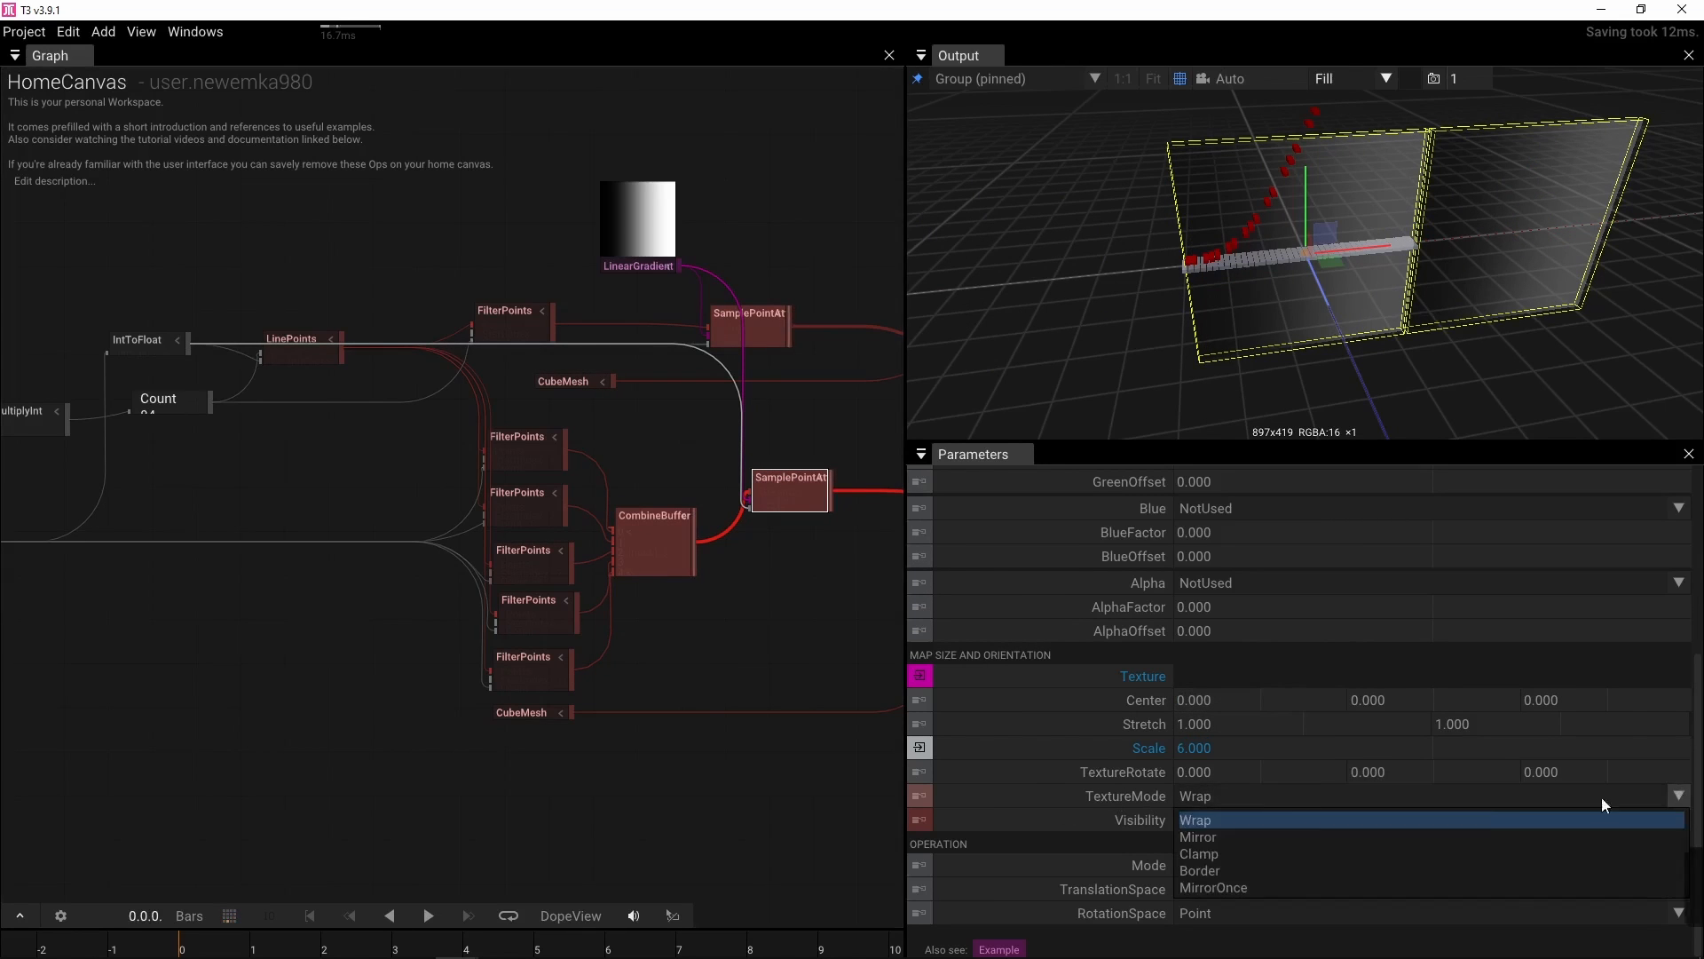
pyautogui.click(1319, 854)
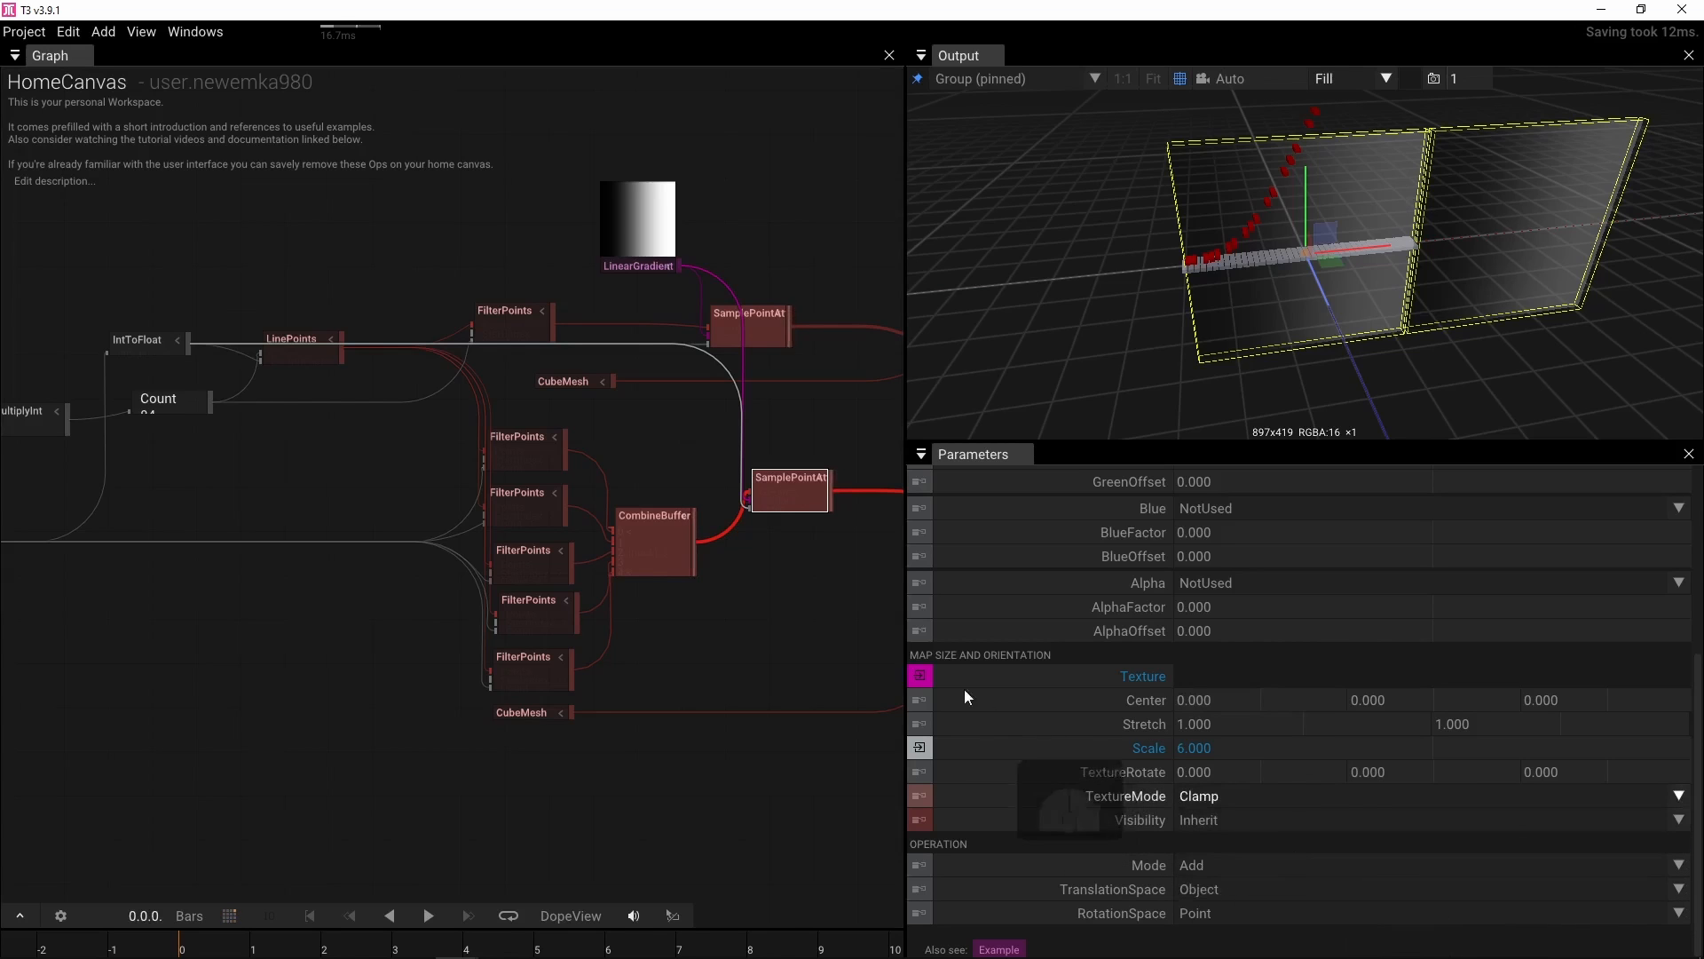
pyautogui.moveTo(1208, 700); pyautogui.dragTo(1589, 675)
pyautogui.moveTo(1700, 657)
pyautogui.mouseDown()
pyautogui.moveTo(928, 655)
pyautogui.moveTo(1700, 657)
pyautogui.mouseUp()
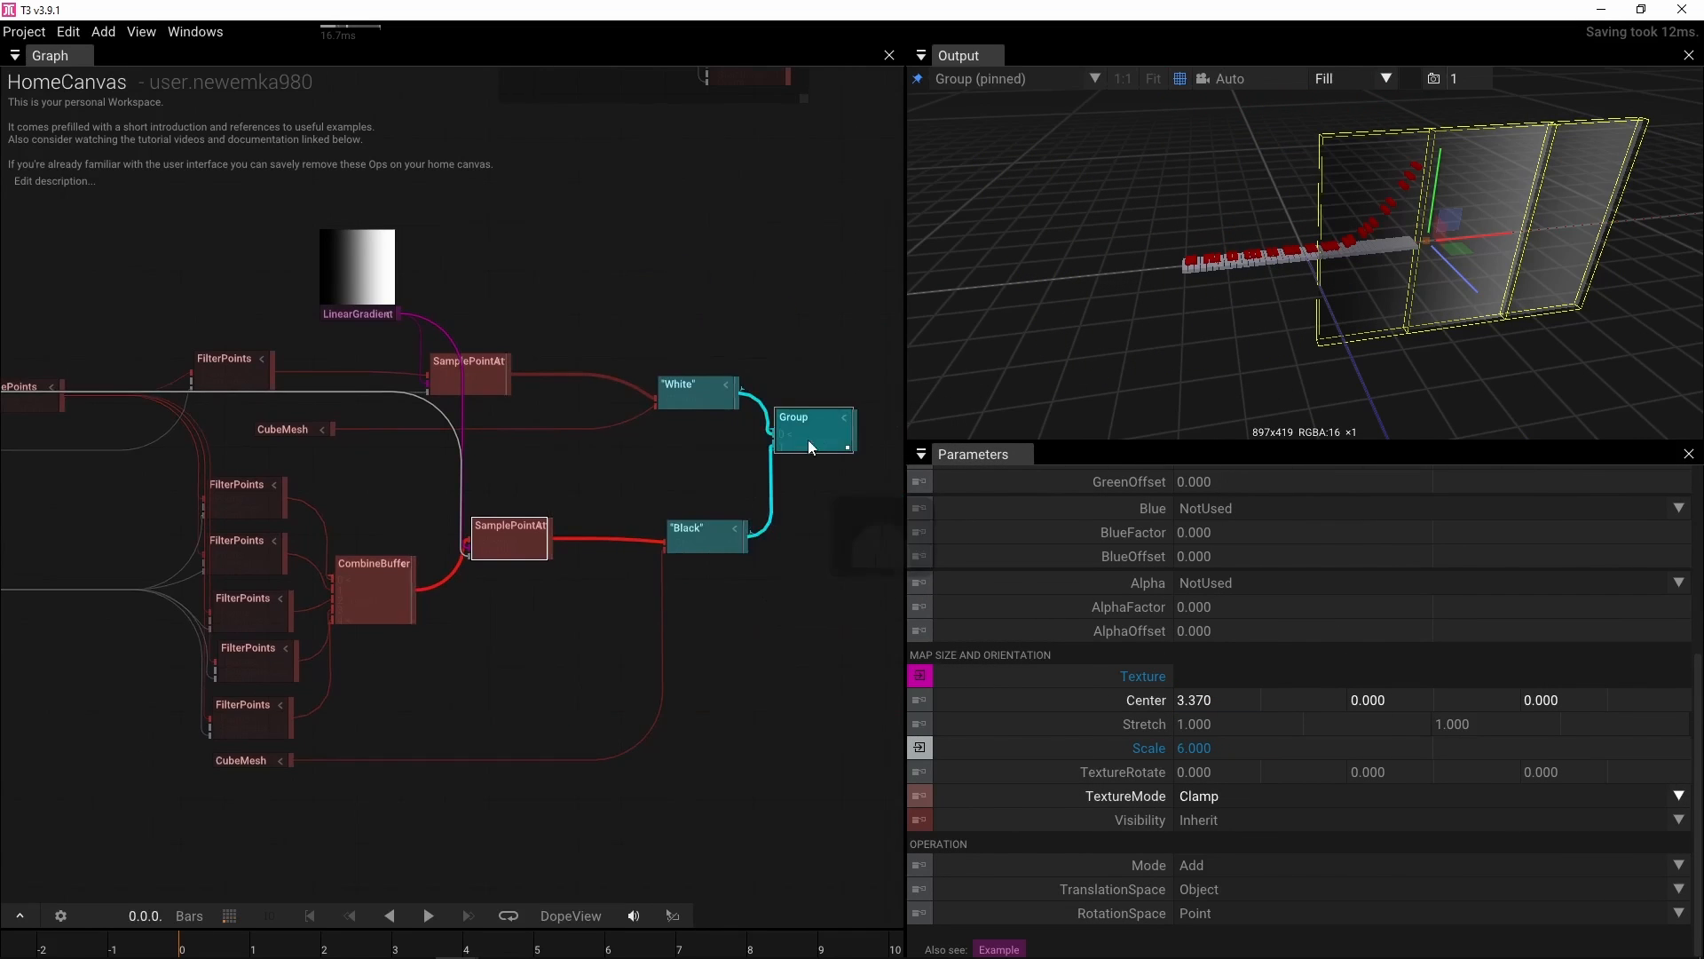
# Add a Camera operator connected to the output of the Group
pyautogui.moveTo(818, 436); pyautogui.dragTo(569, 449)
pyautogui.moveTo(699, 427); pyautogui.dragTo(761, 487)
pyautogui.scroll(-1, 684, 466)
pyautogui.scroll(3, 657, 483)
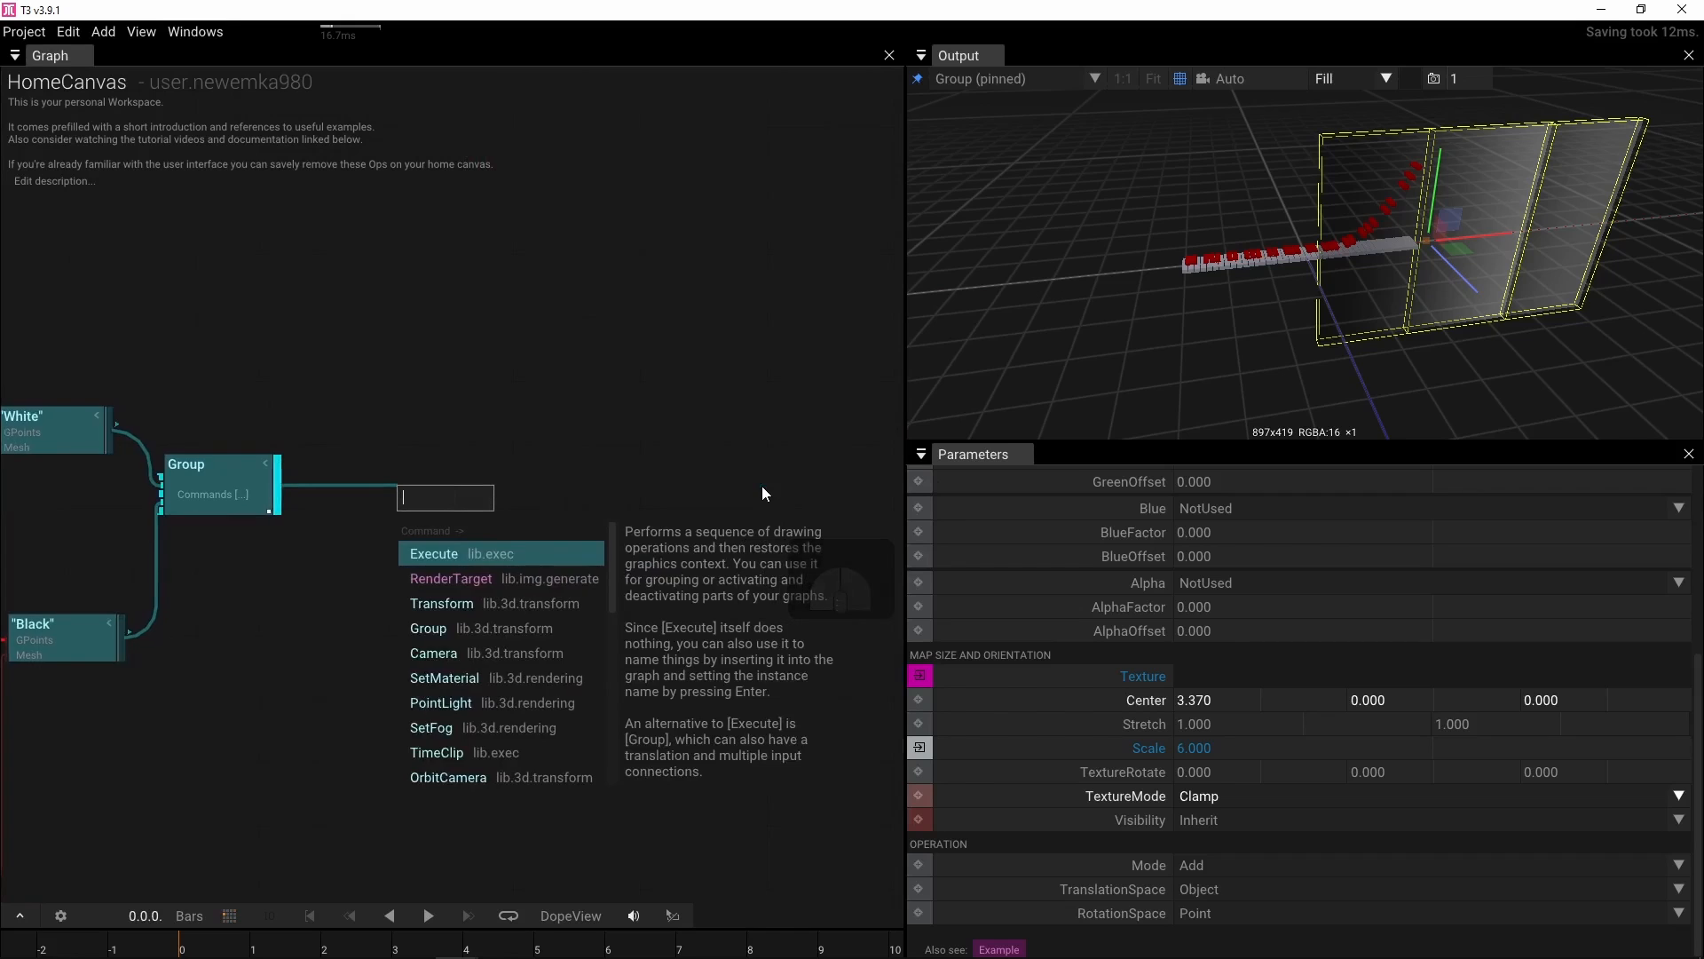
pyautogui.write('camera')
pyautogui.click(488, 553)
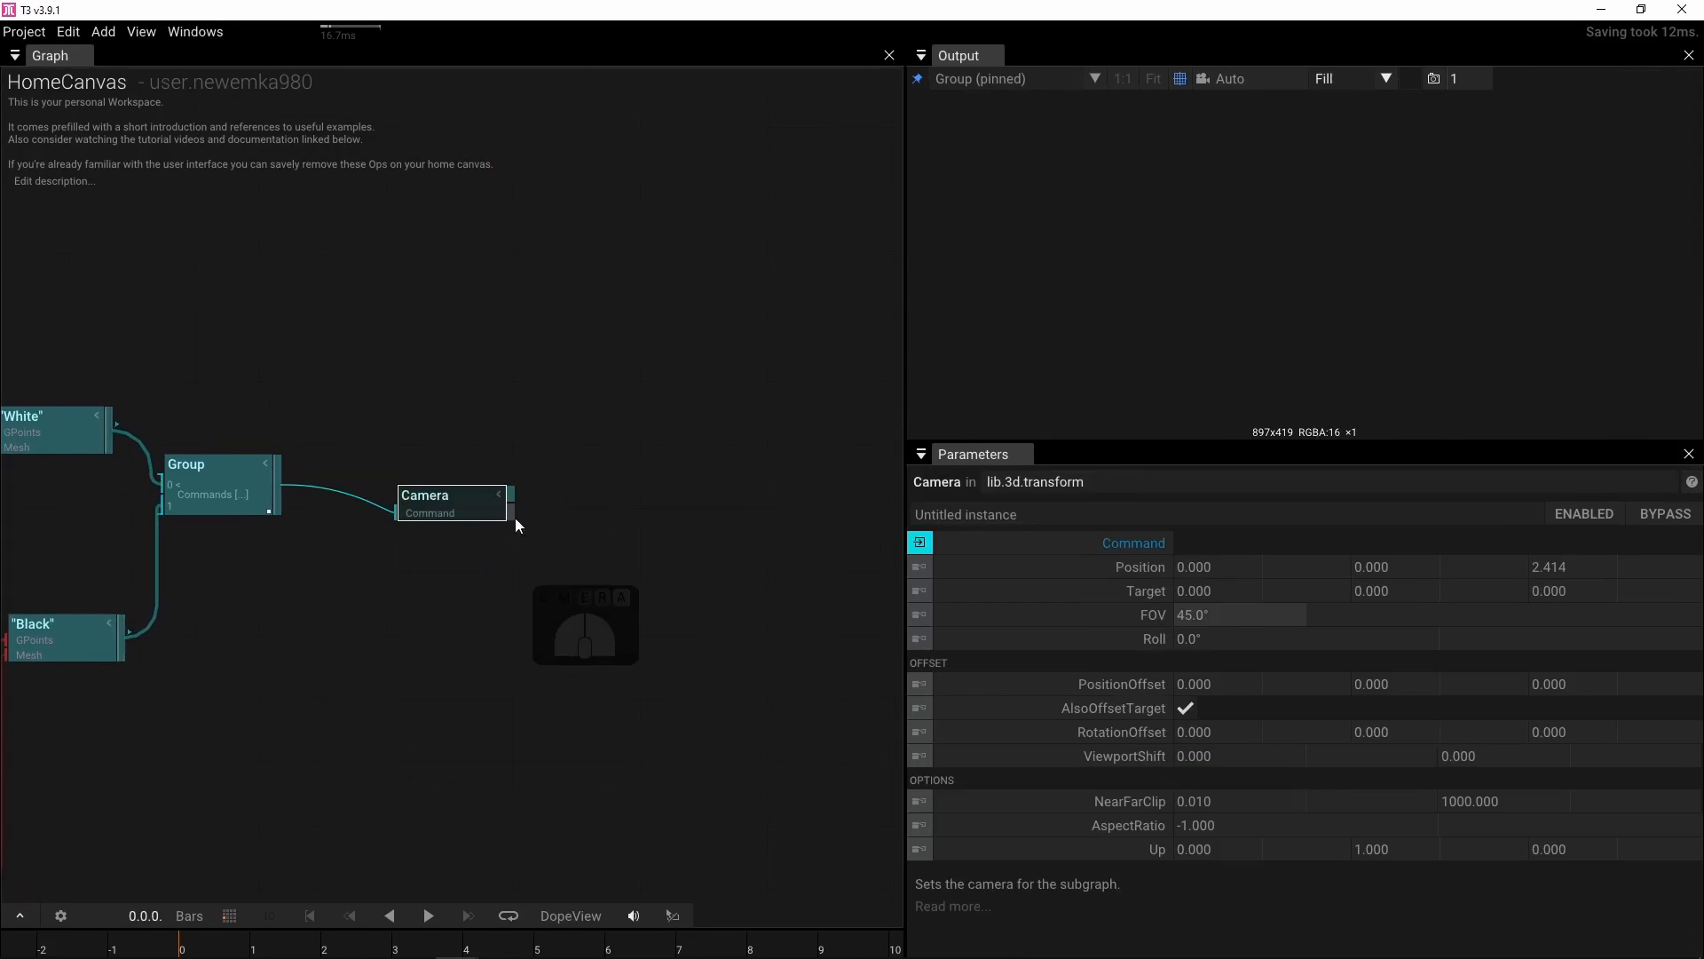
# Add a RenderTarget fed by the Camera and pin it to the output view
pyautogui.moveTo(510, 493); pyautogui.dragTo(588, 493)
pyautogui.write('r')
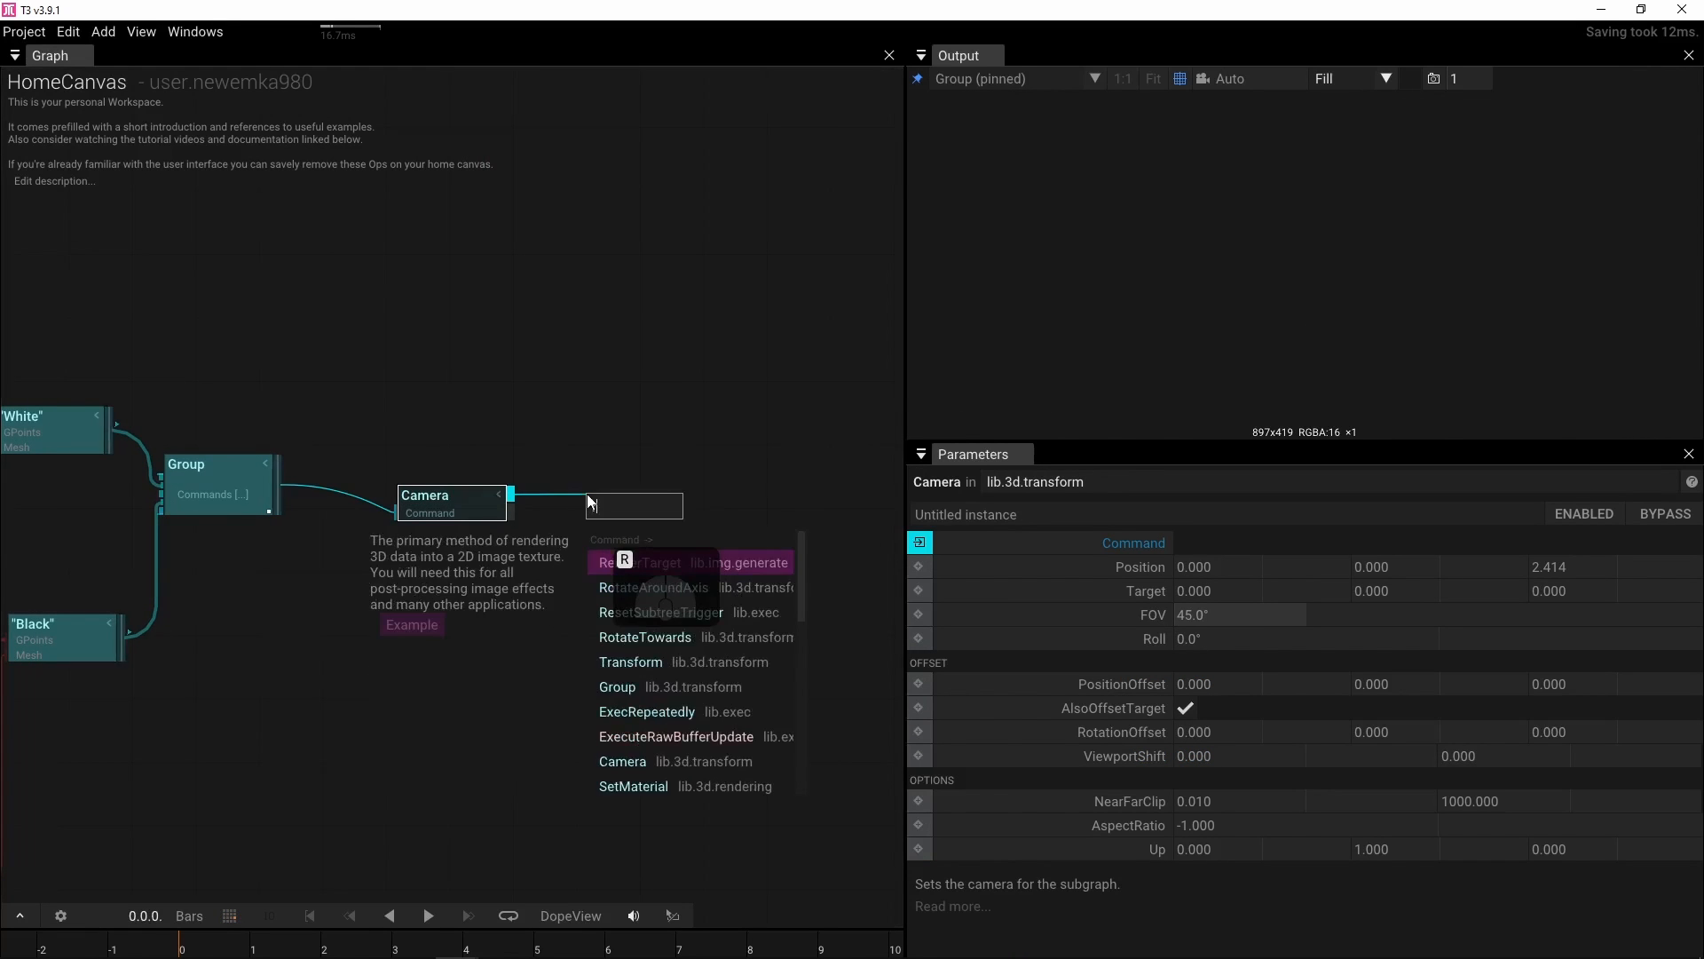
pyautogui.click(652, 565)
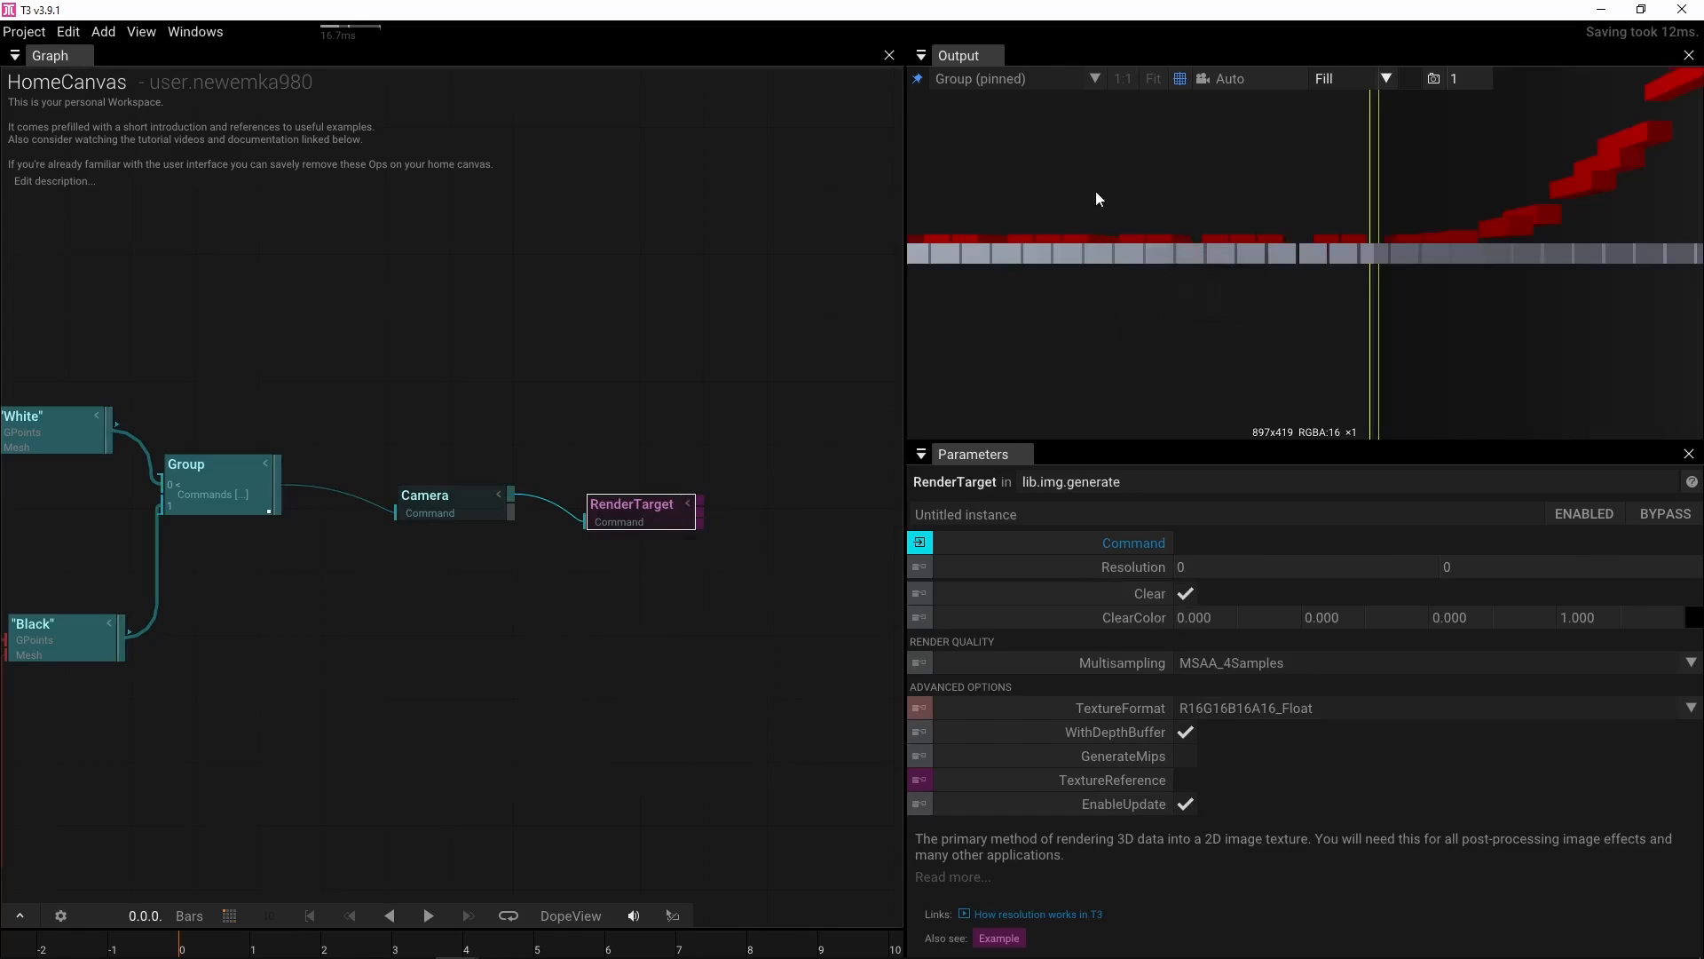
pyautogui.click(655, 520)
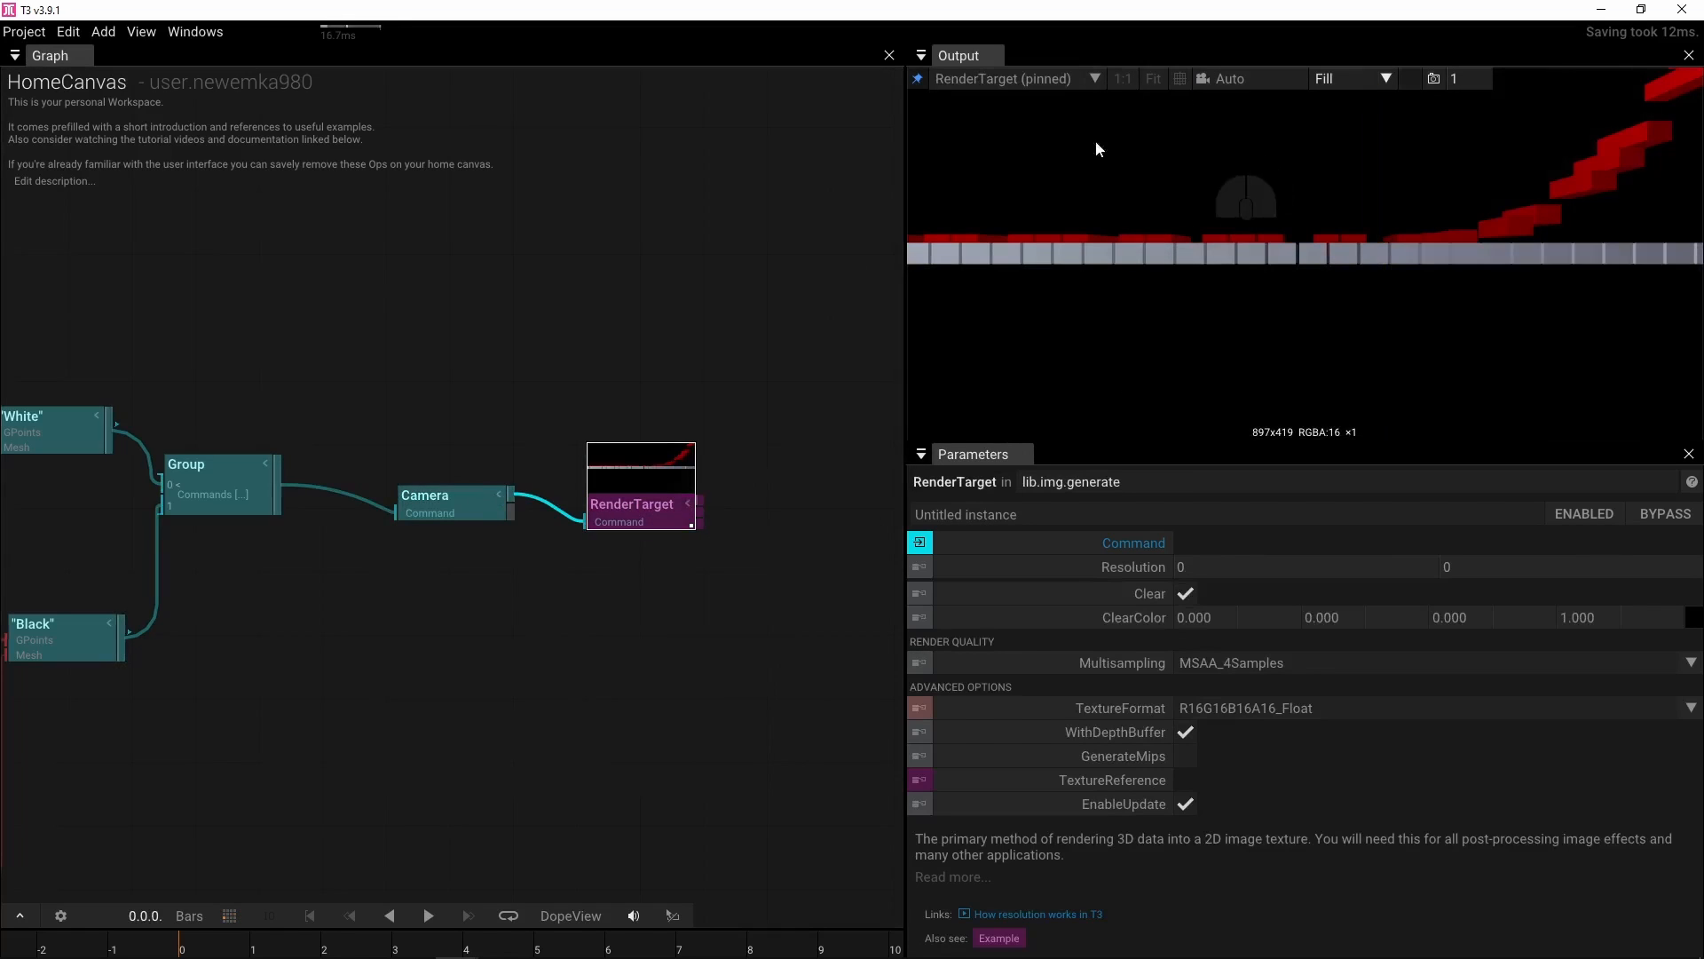
# Reposition the Camera by orbiting the output view to an angled view of the keyboard
pyautogui.click(444, 502)
pyautogui.moveTo(1365, 291); pyautogui.dragTo(1295, 323)
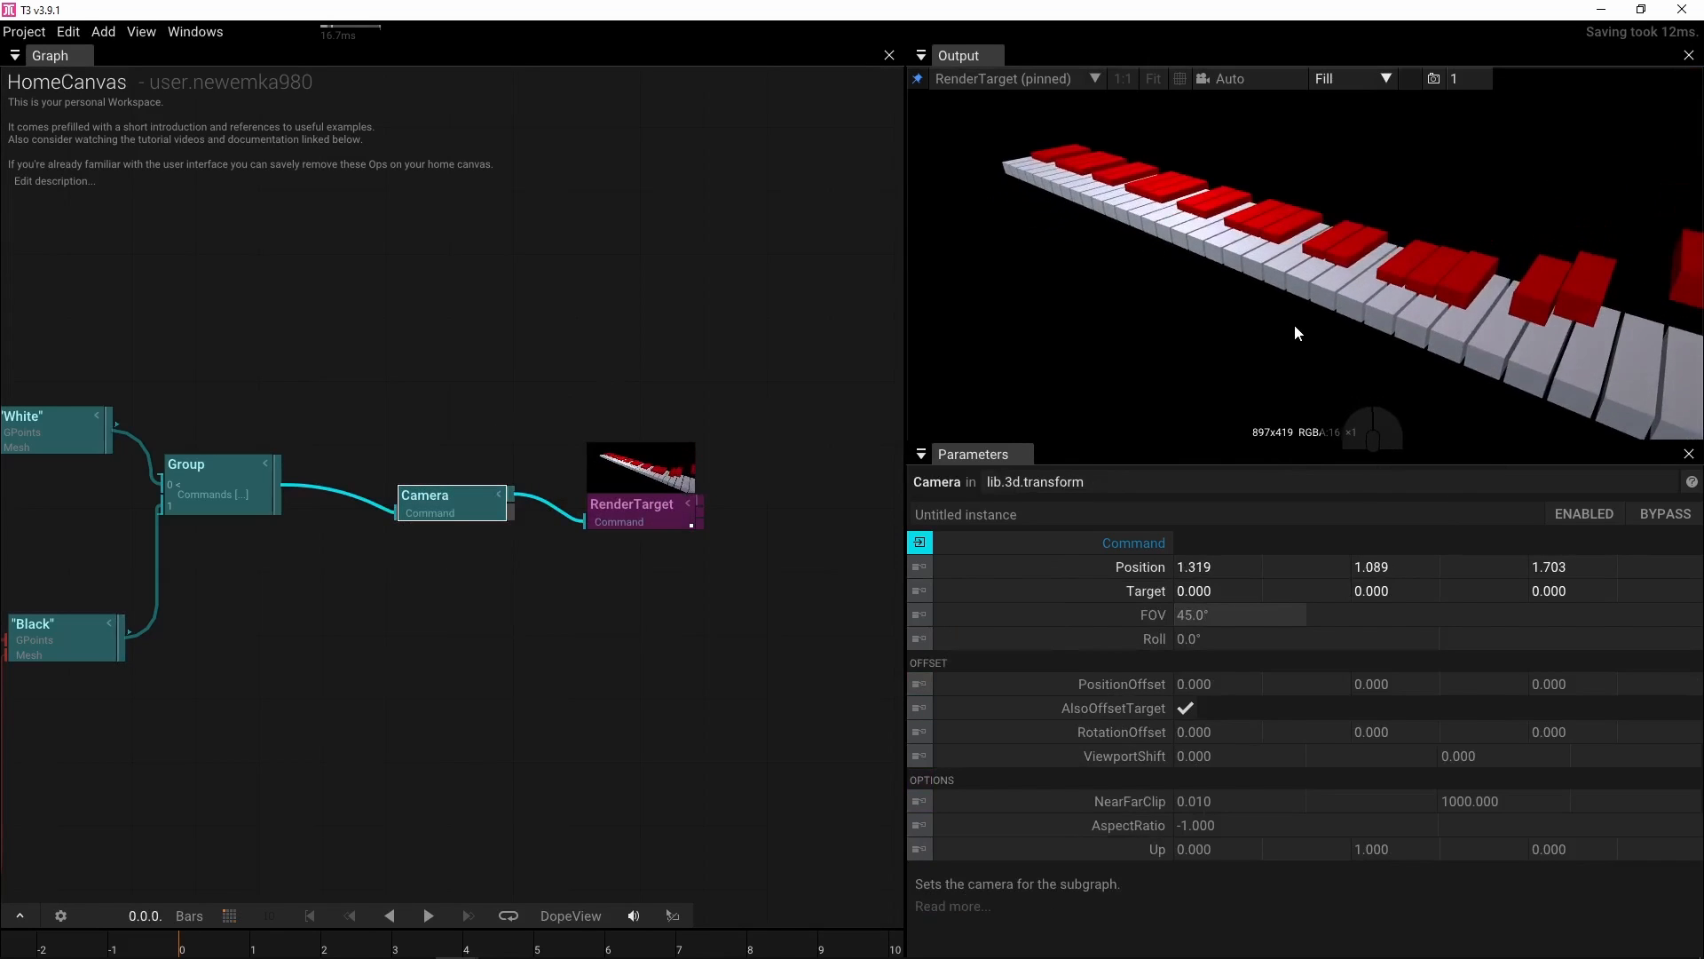
# Move both SamplePointAttributes nodes further right in the graph
pyautogui.scroll(-6, 1294, 323)
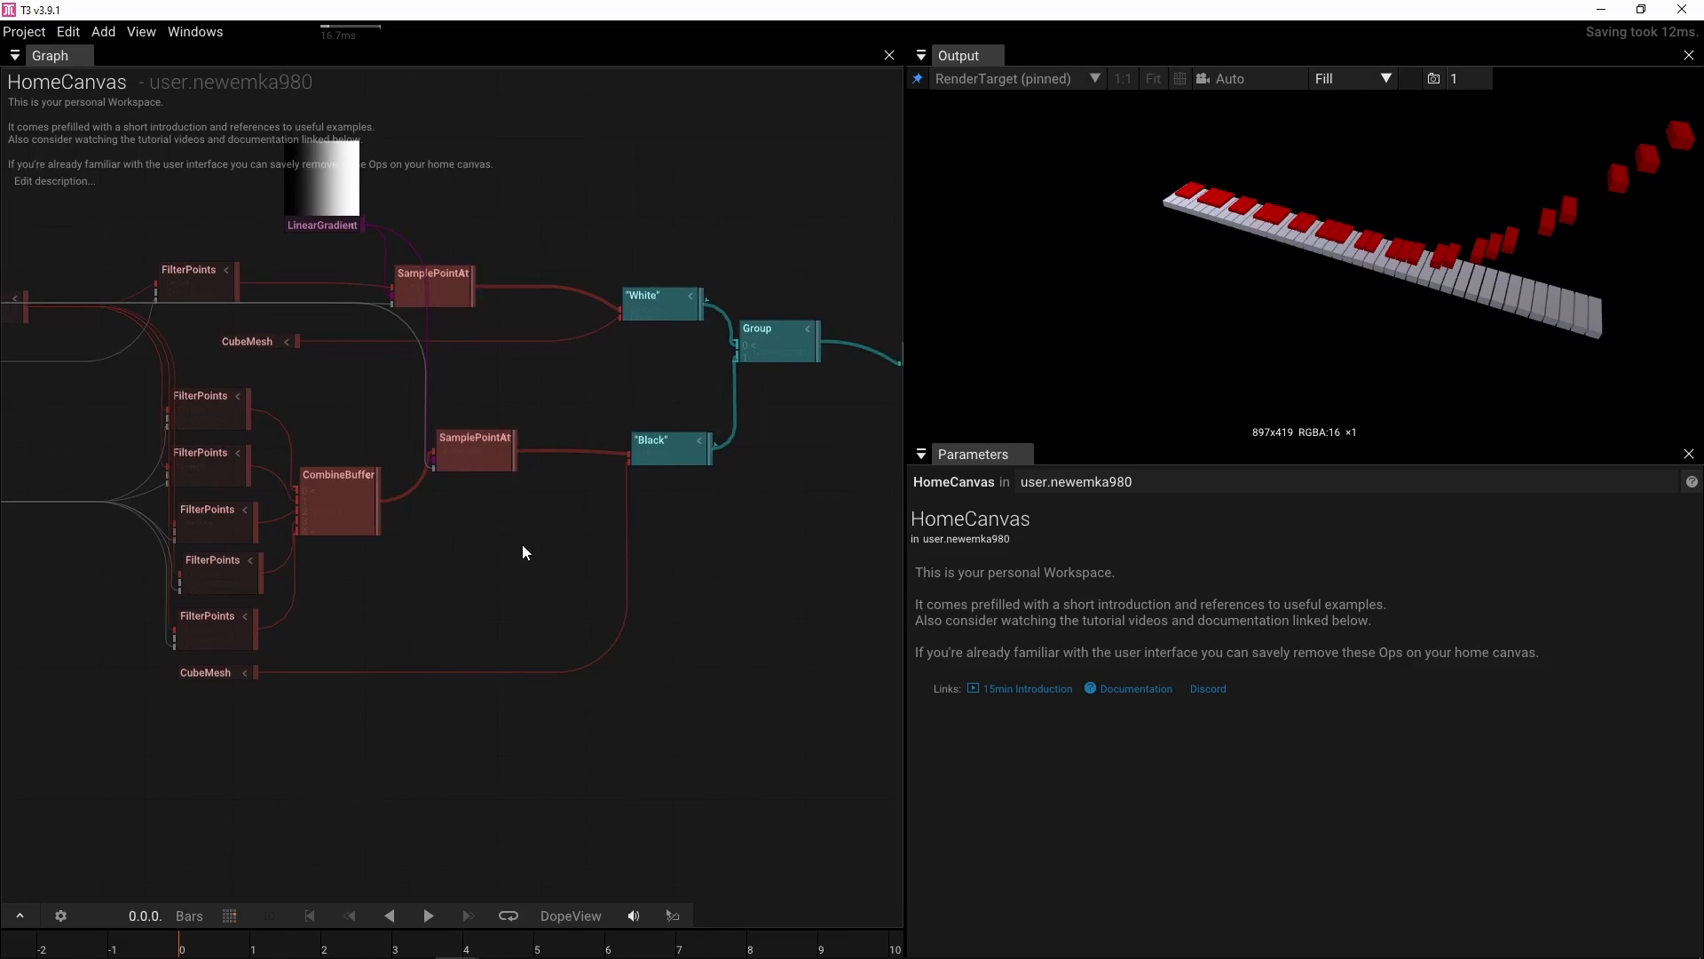
pyautogui.moveTo(443, 282); pyautogui.dragTo(527, 270)
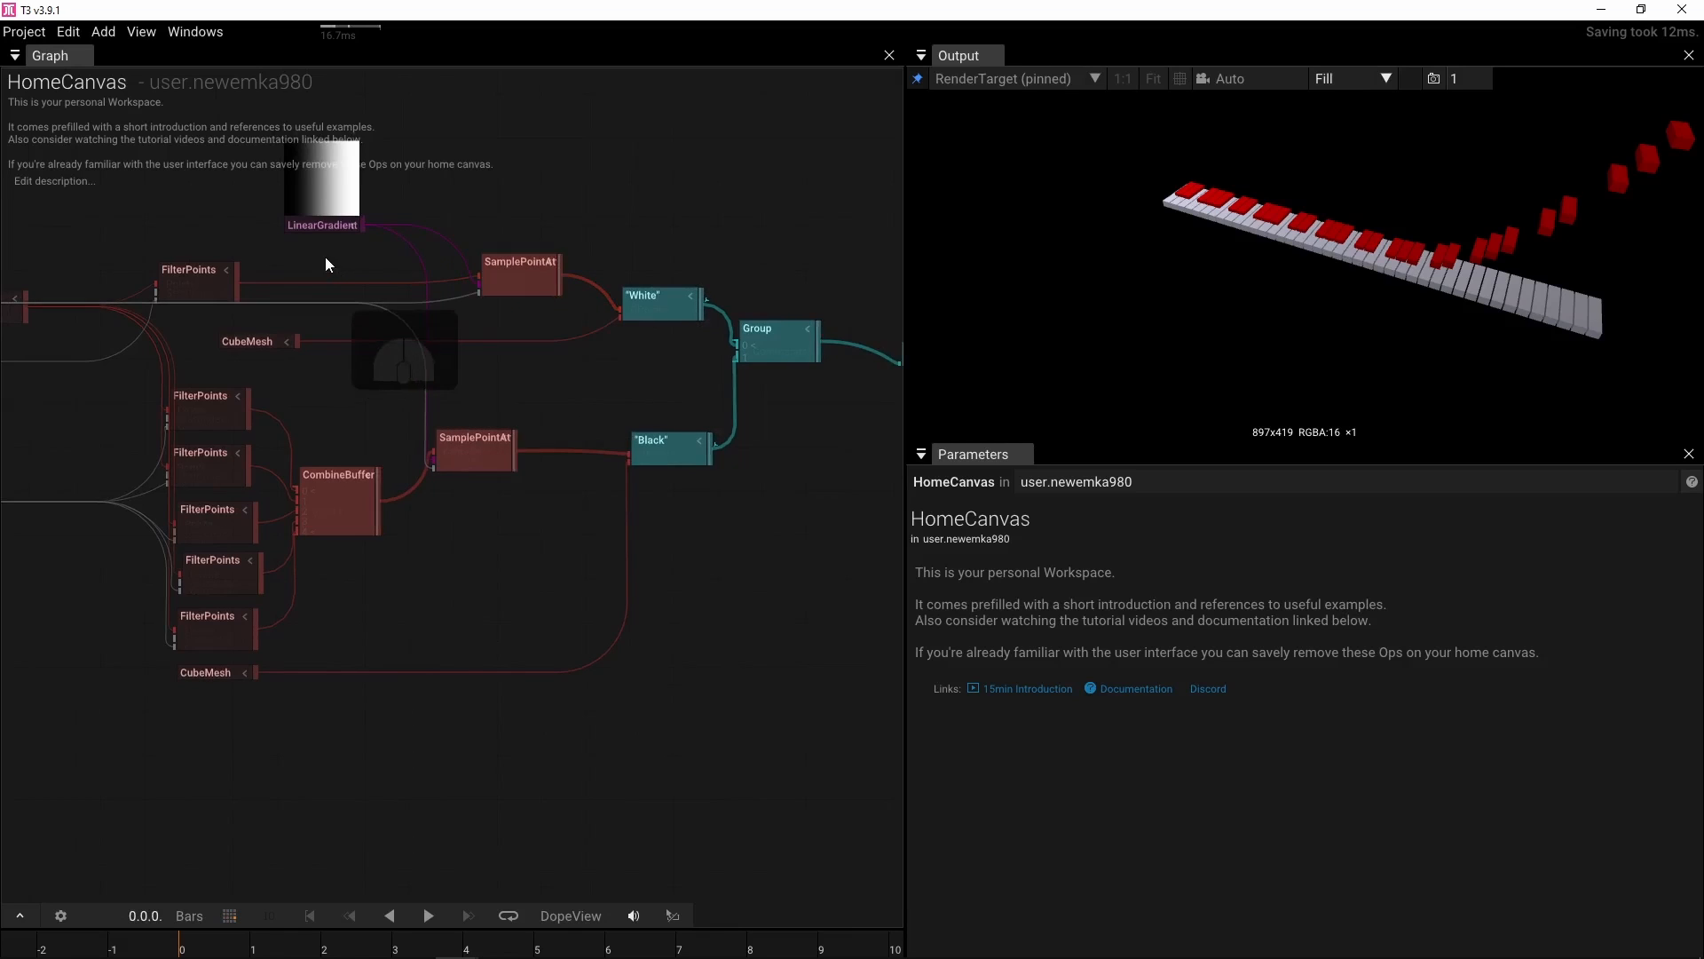
pyautogui.moveTo(460, 434); pyautogui.dragTo(520, 440)
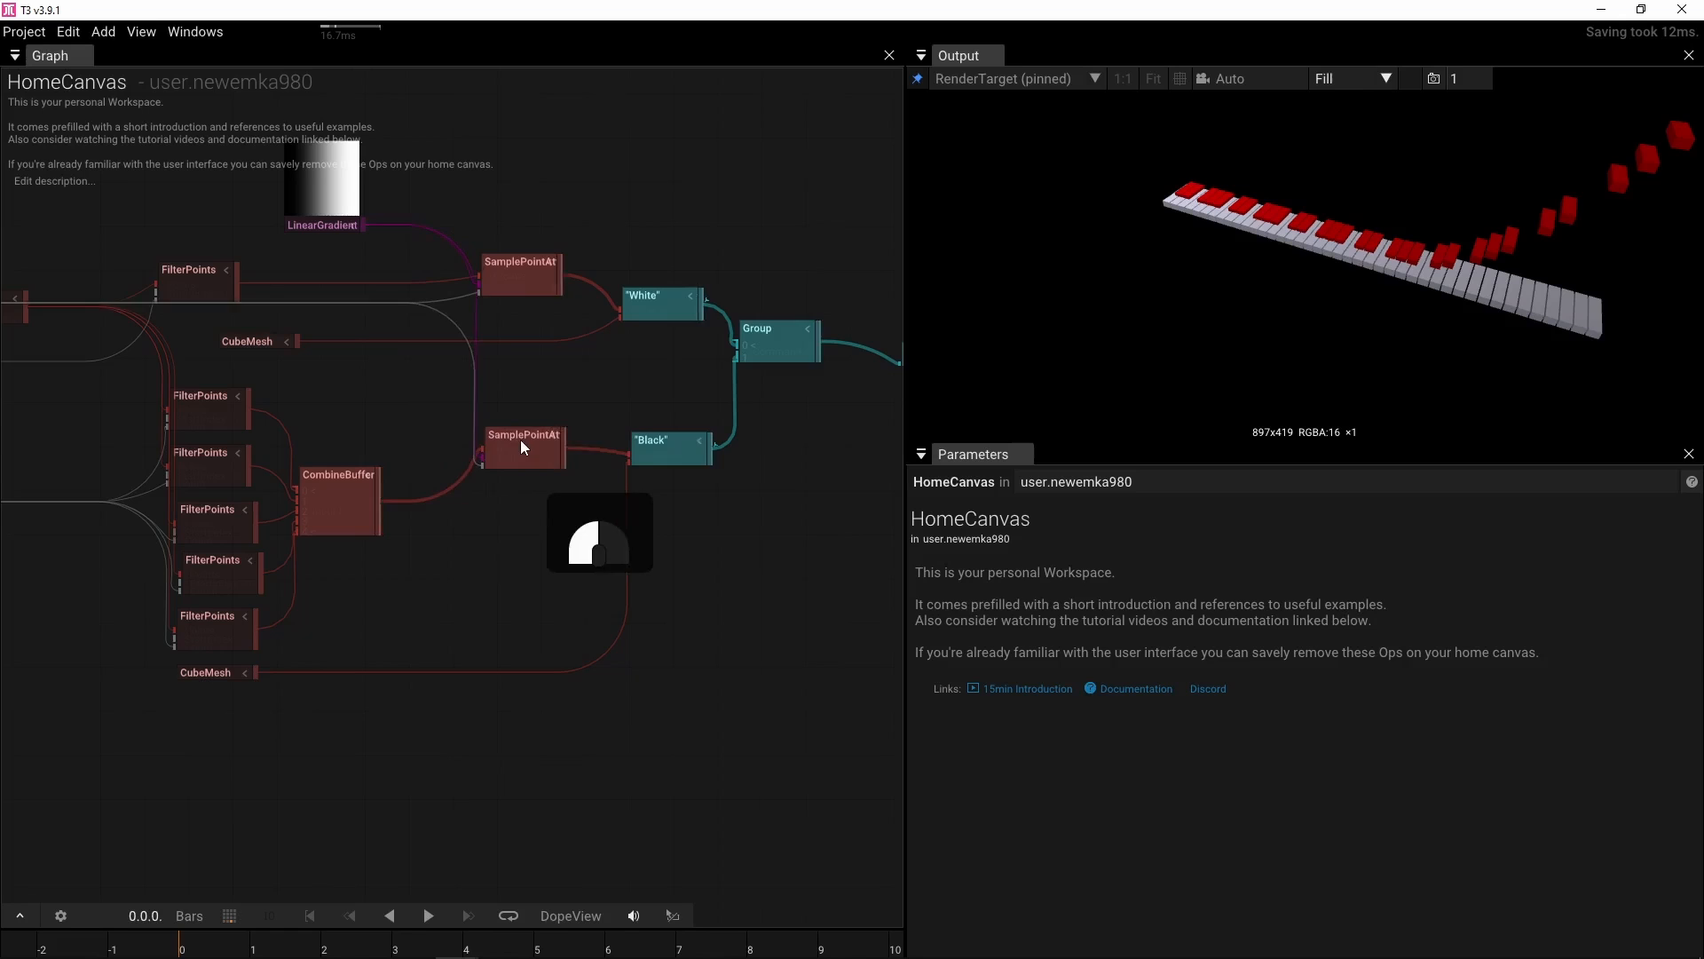
# Set the white-key SamplePointAttributes texture Center X to about 1.73
pyautogui.click(515, 259)
pyautogui.scroll(-5, 1286, 737)
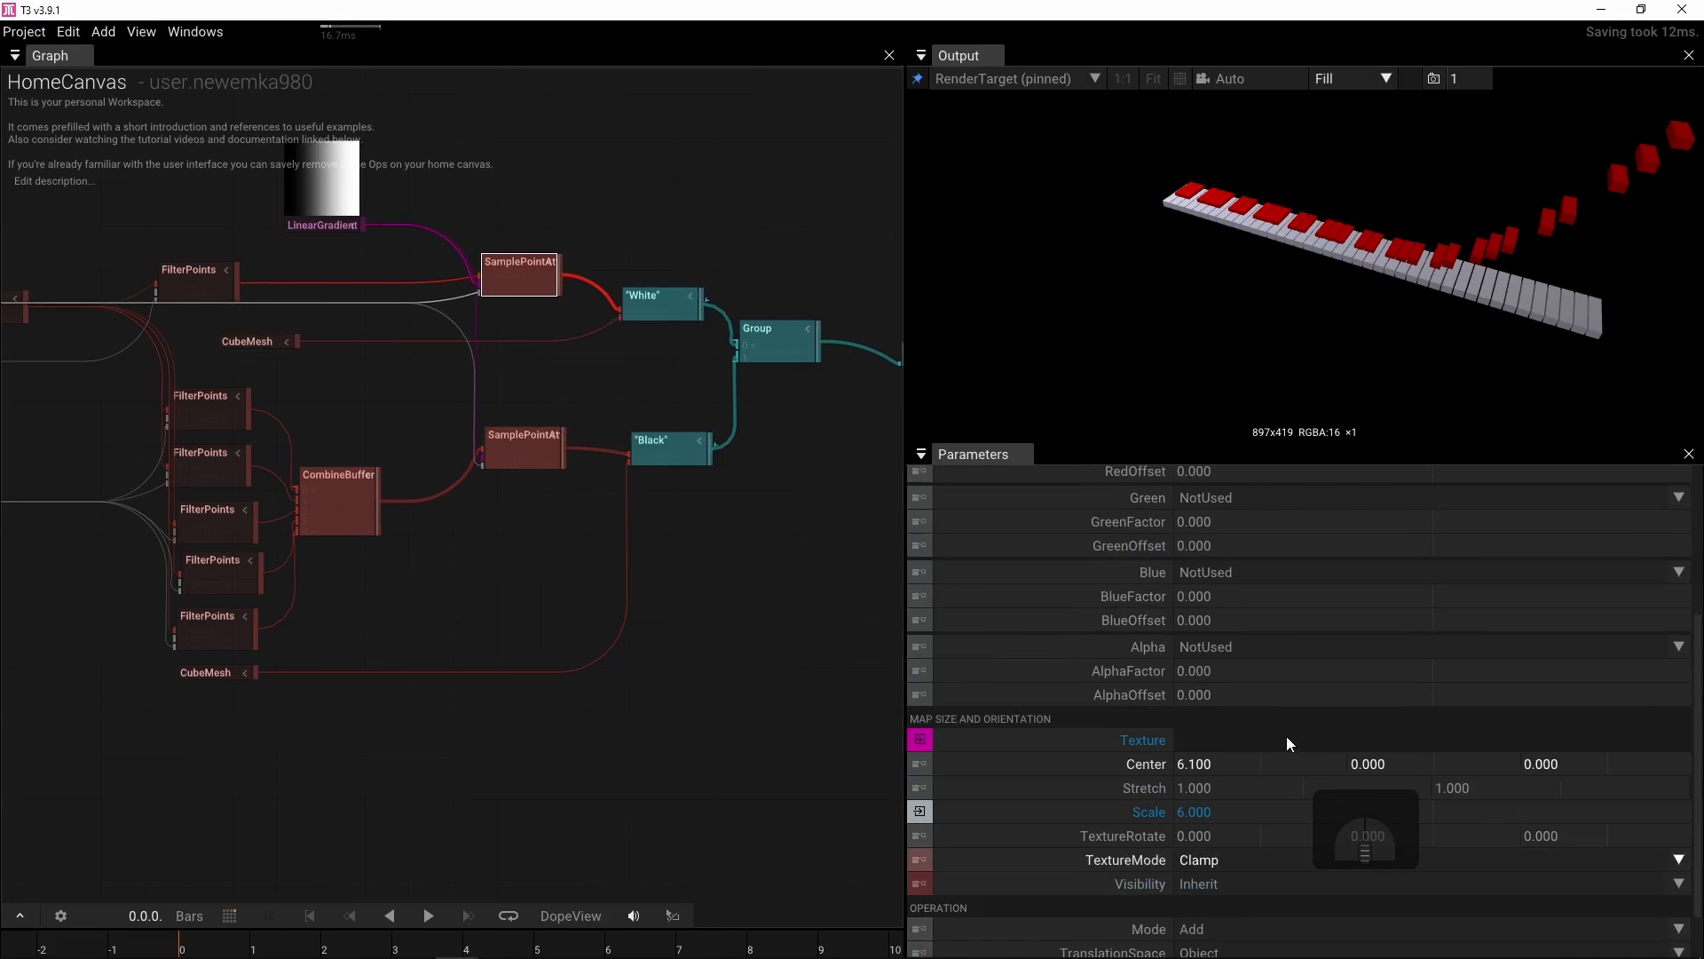
pyautogui.scroll(-2, 1286, 737)
pyautogui.moveTo(1228, 700); pyautogui.dragTo(457, 695)
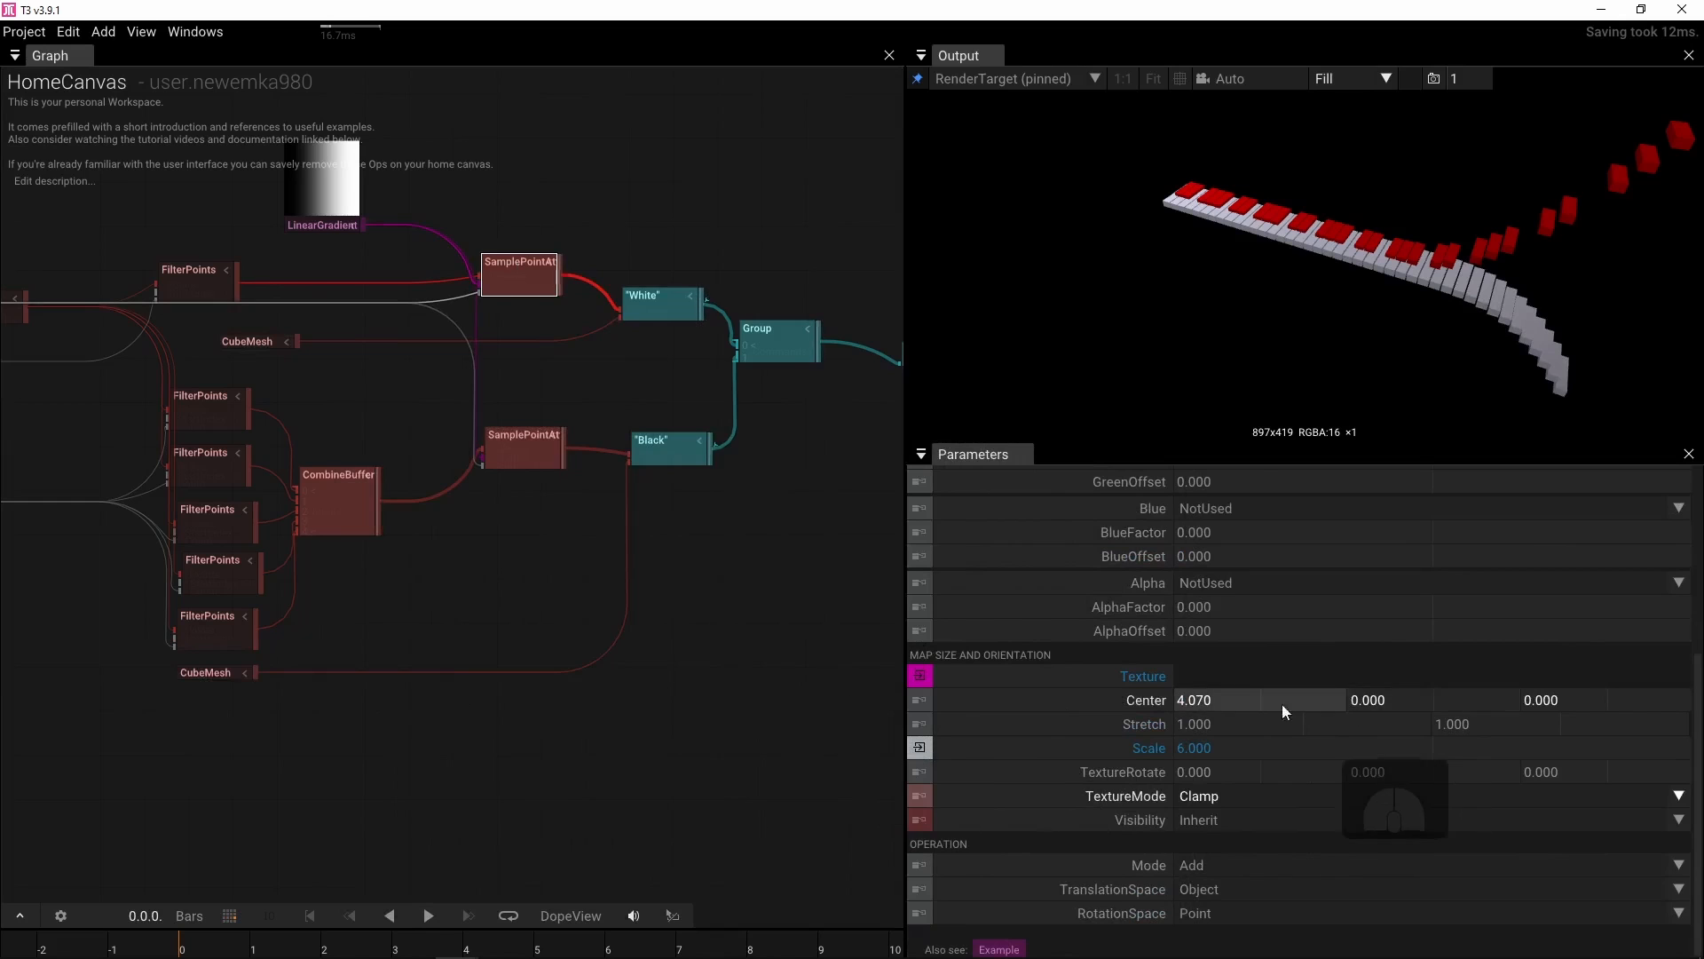
pyautogui.moveTo(1282, 703); pyautogui.dragTo(1065, 664)
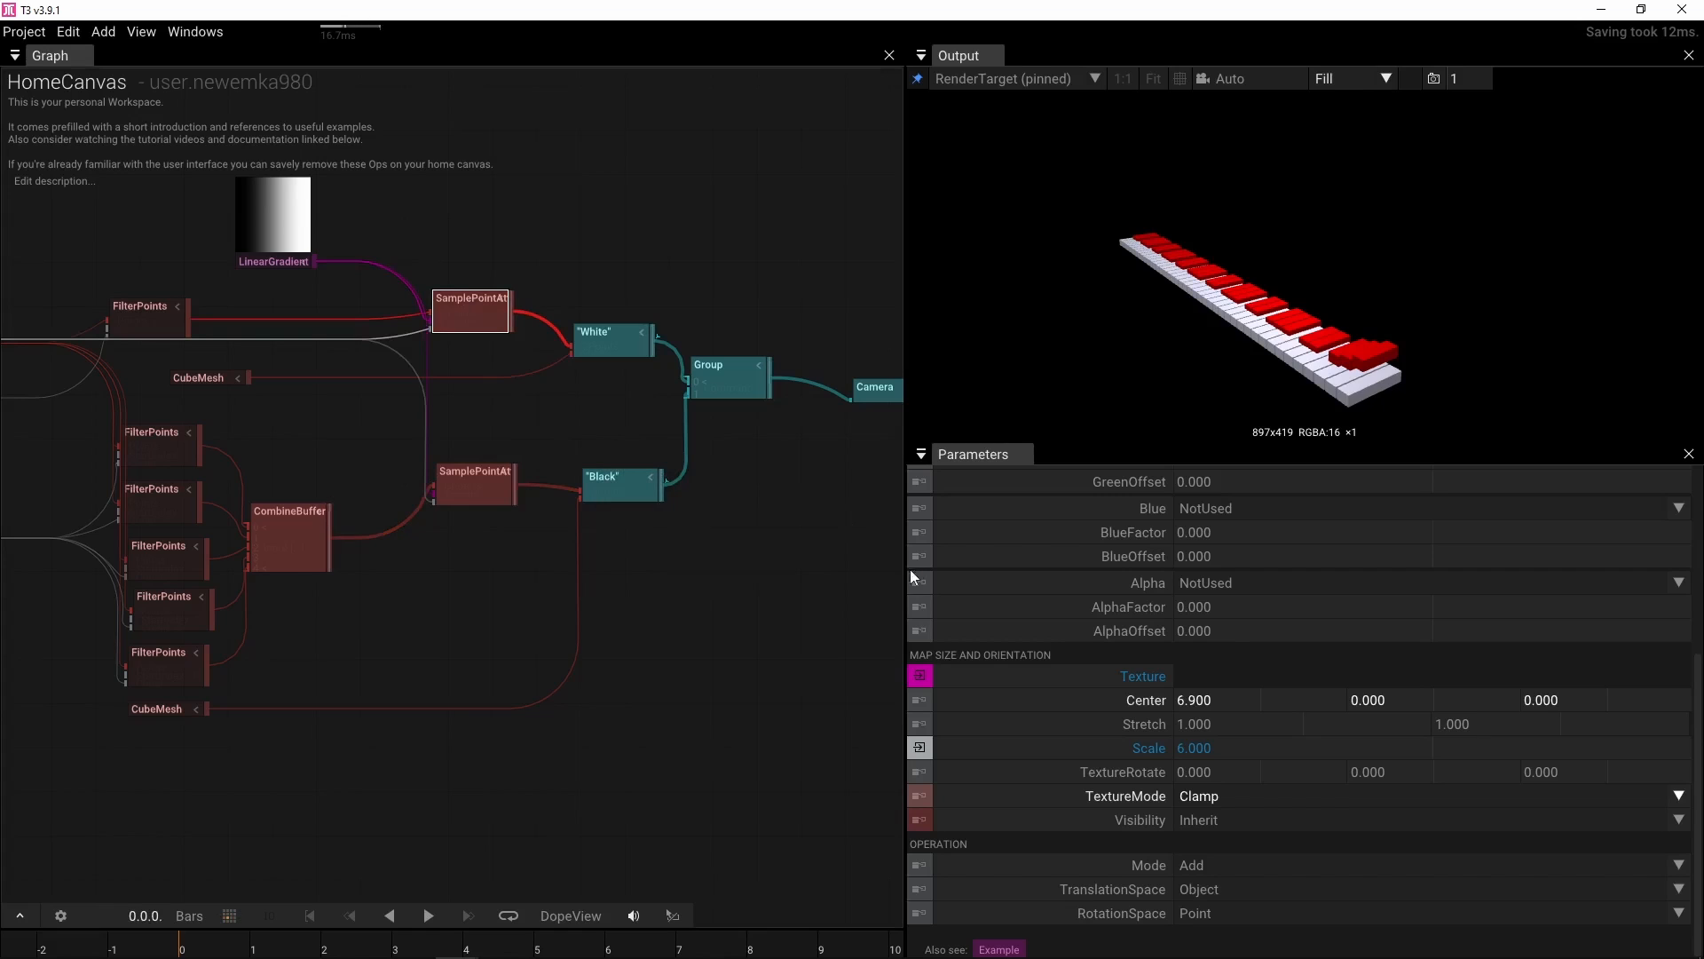
pyautogui.moveTo(1170, 701); pyautogui.dragTo(947, 626)
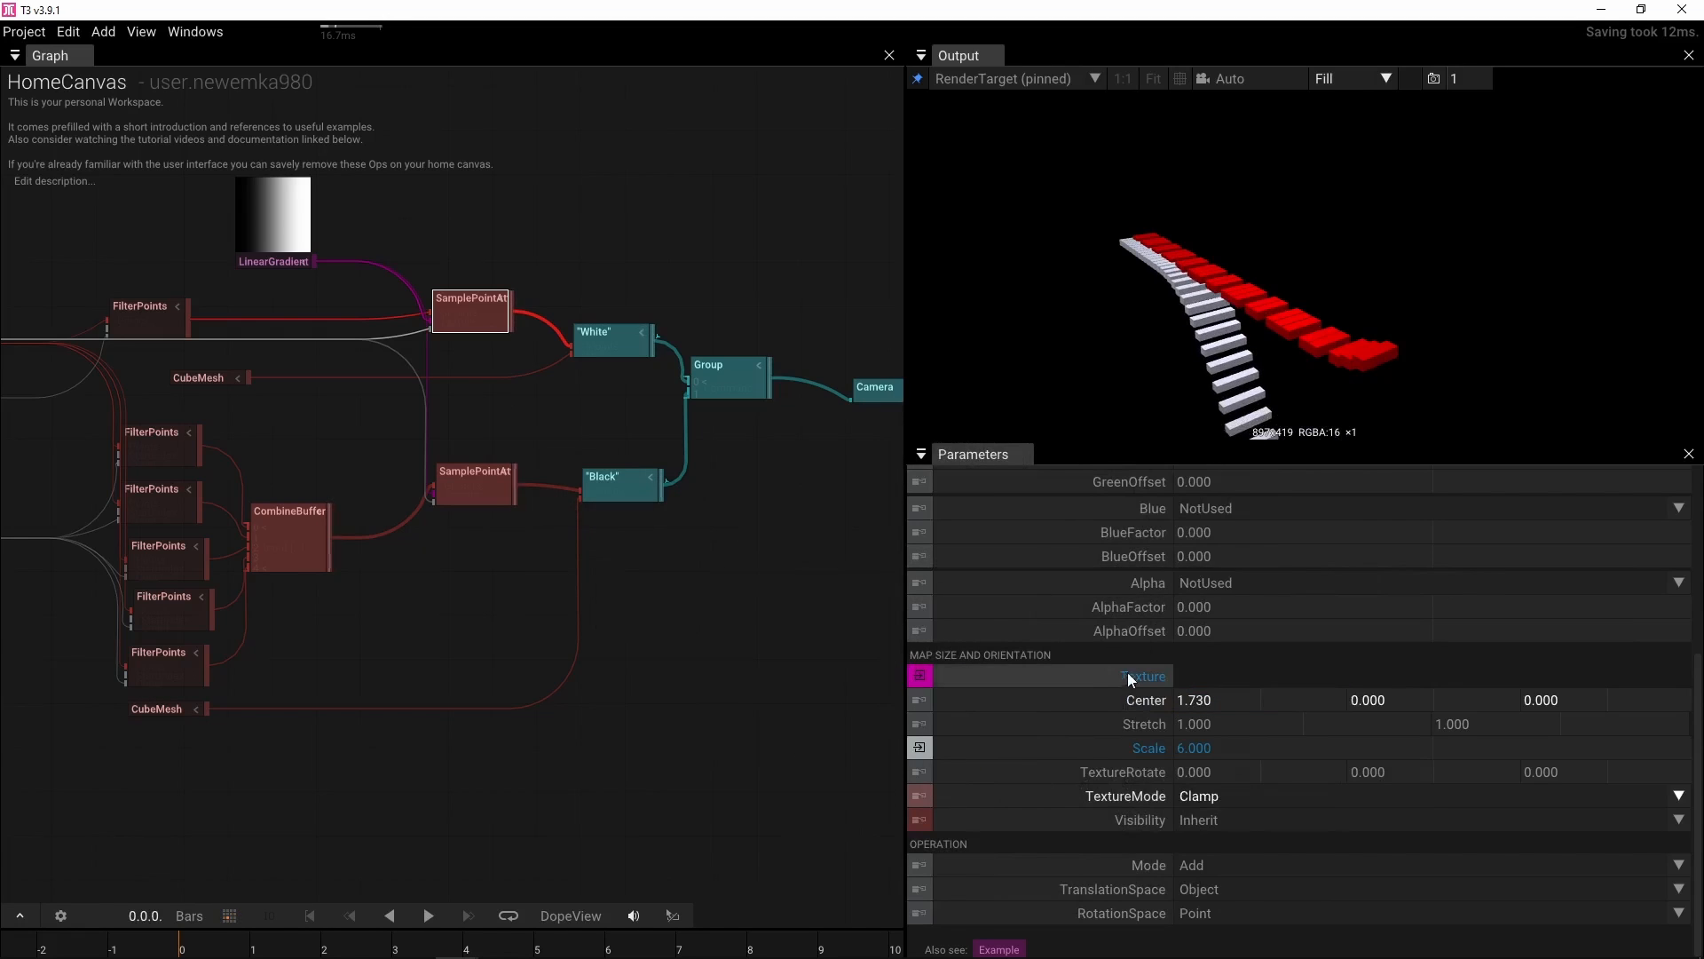
# Set the white-key SamplePointAttributes Red mode to Rotate_X with a RedFactor of 360
pyautogui.scroll(6, 1129, 674)
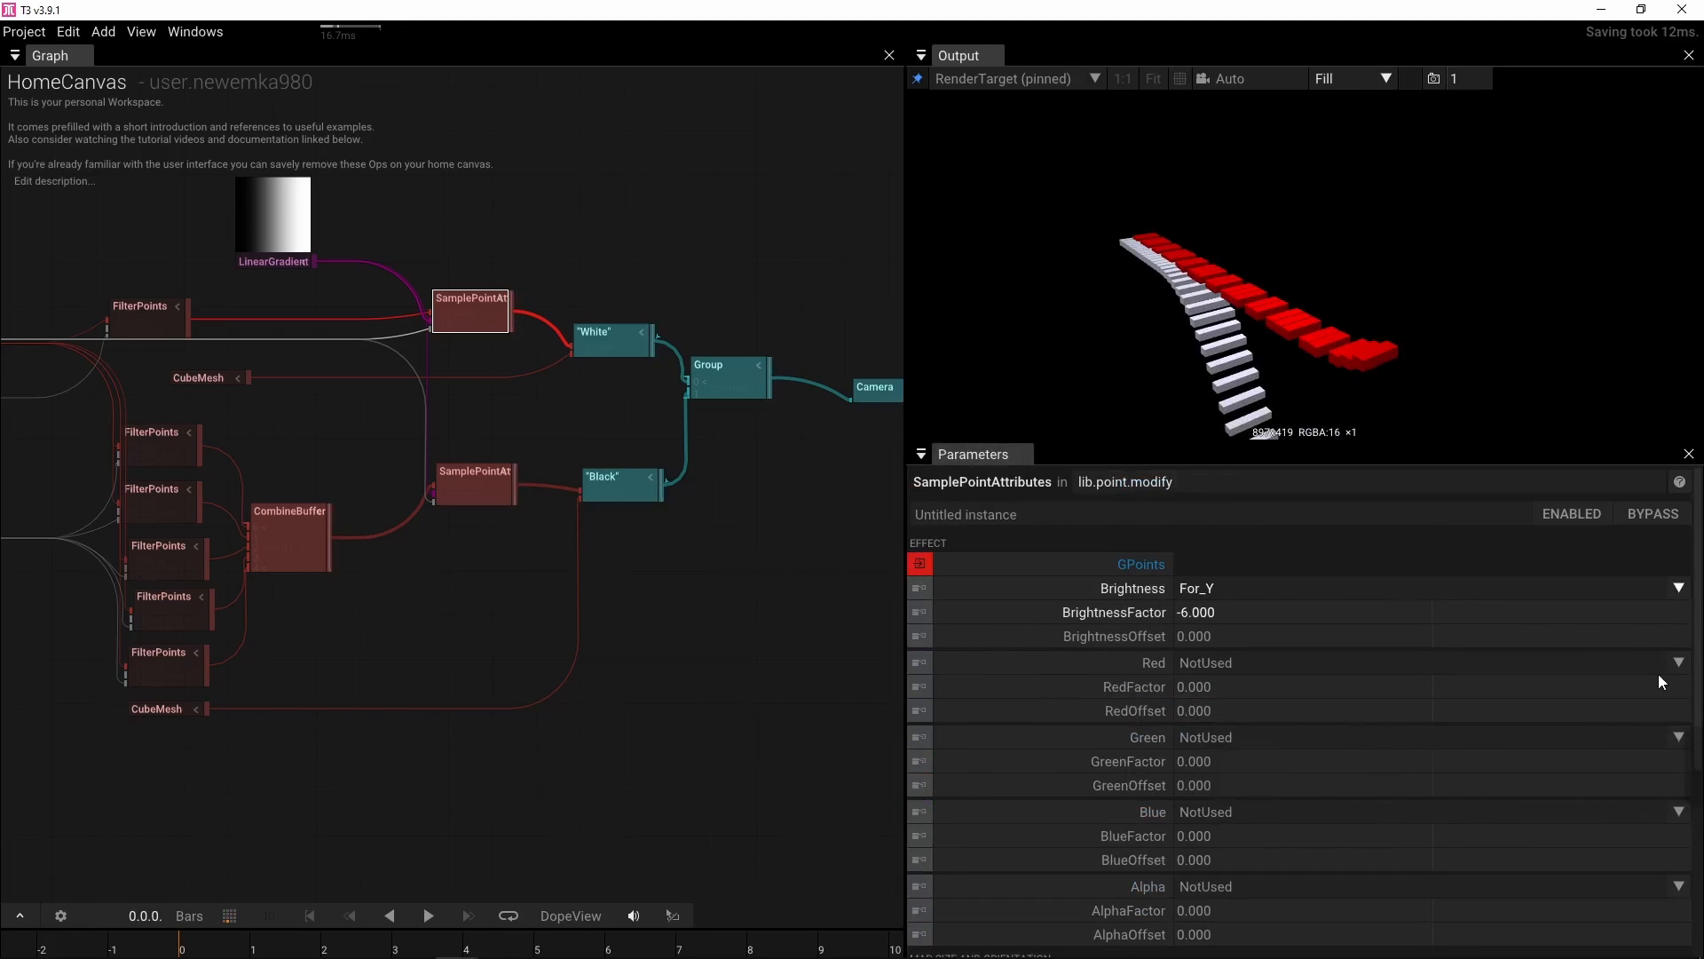
pyautogui.click(1679, 663)
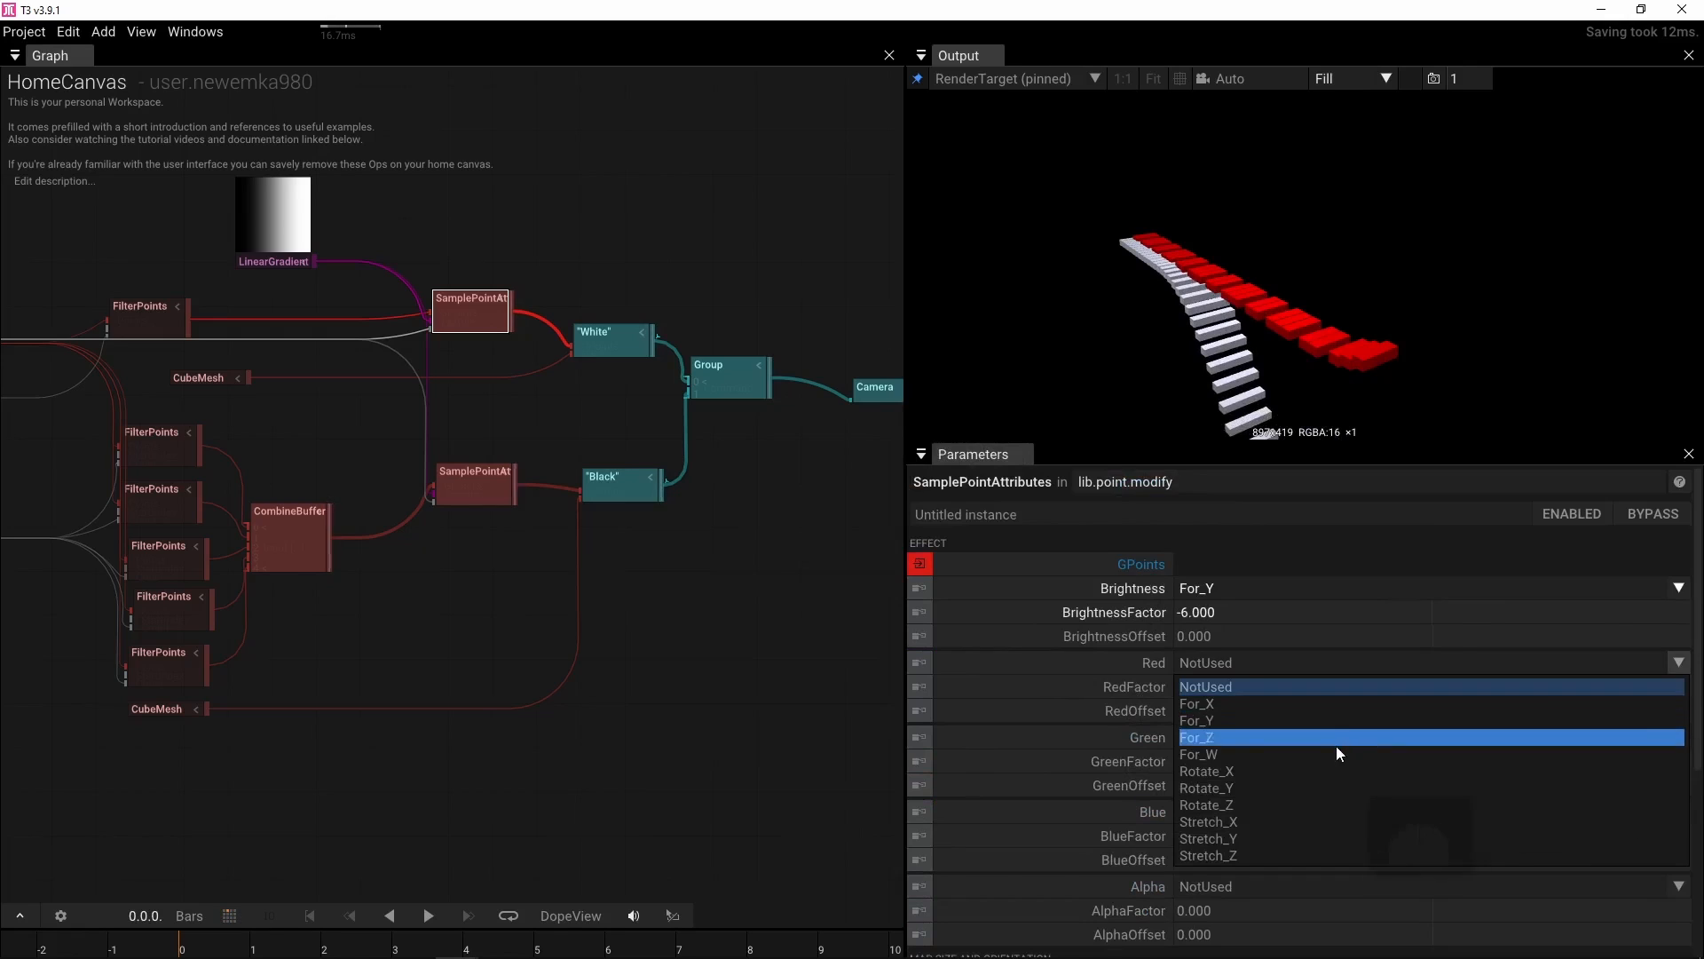
pyautogui.click(1293, 776)
pyautogui.click(1245, 690)
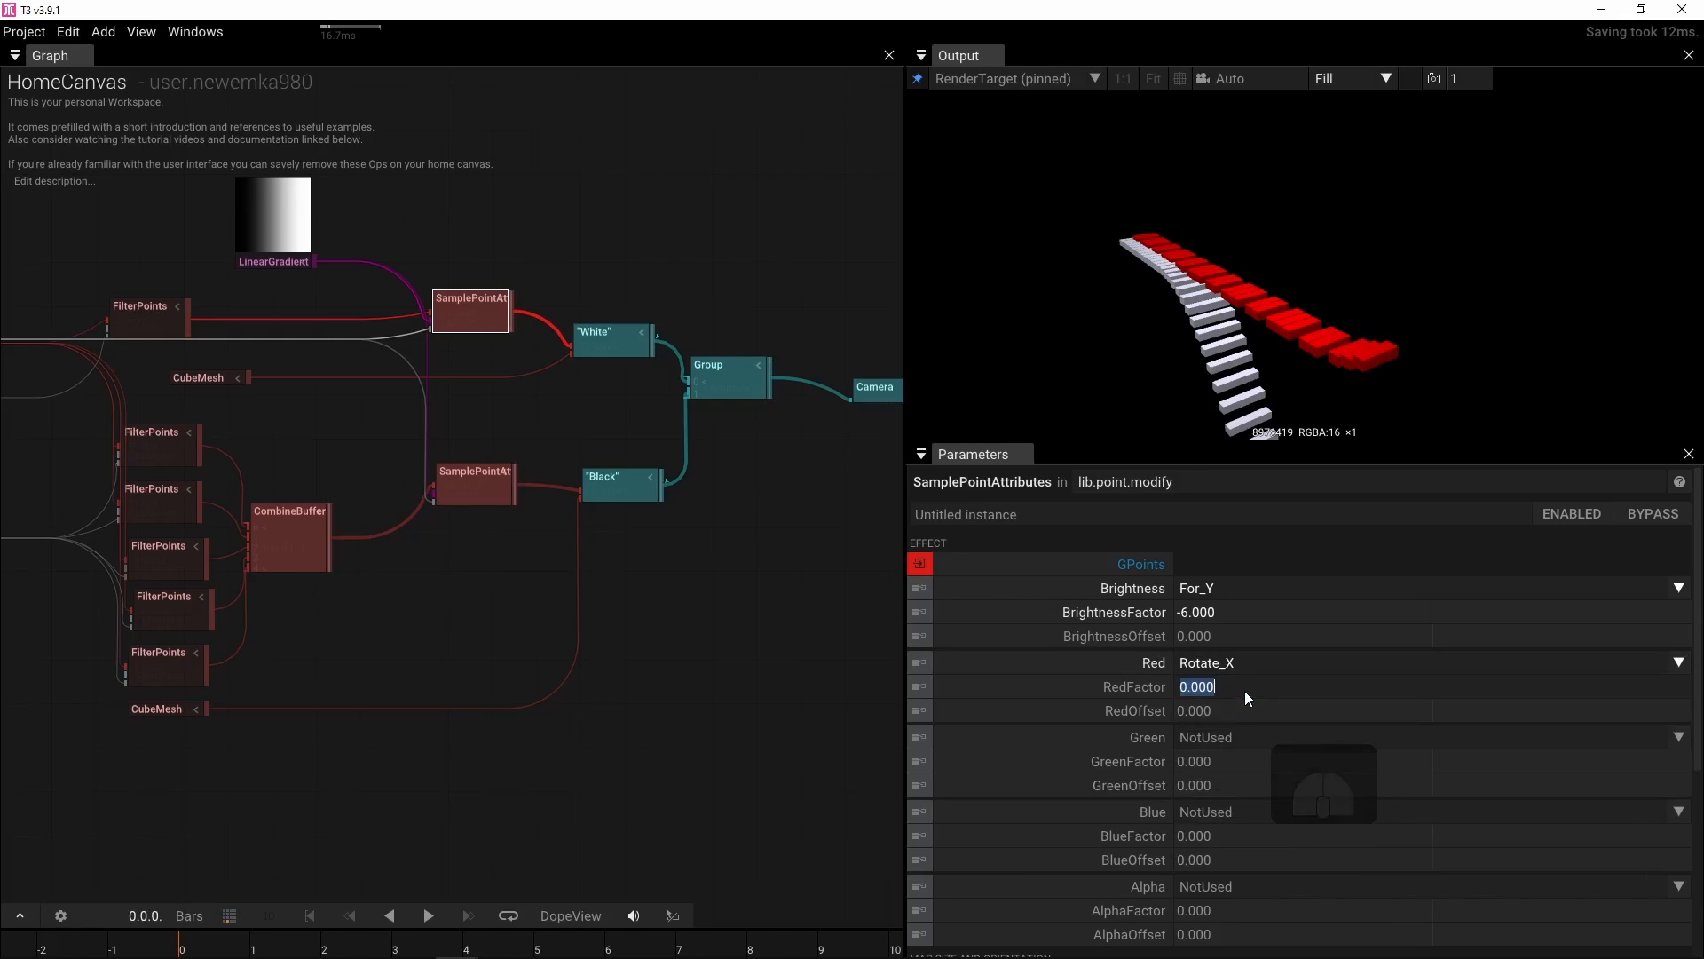
pyautogui.write('360')
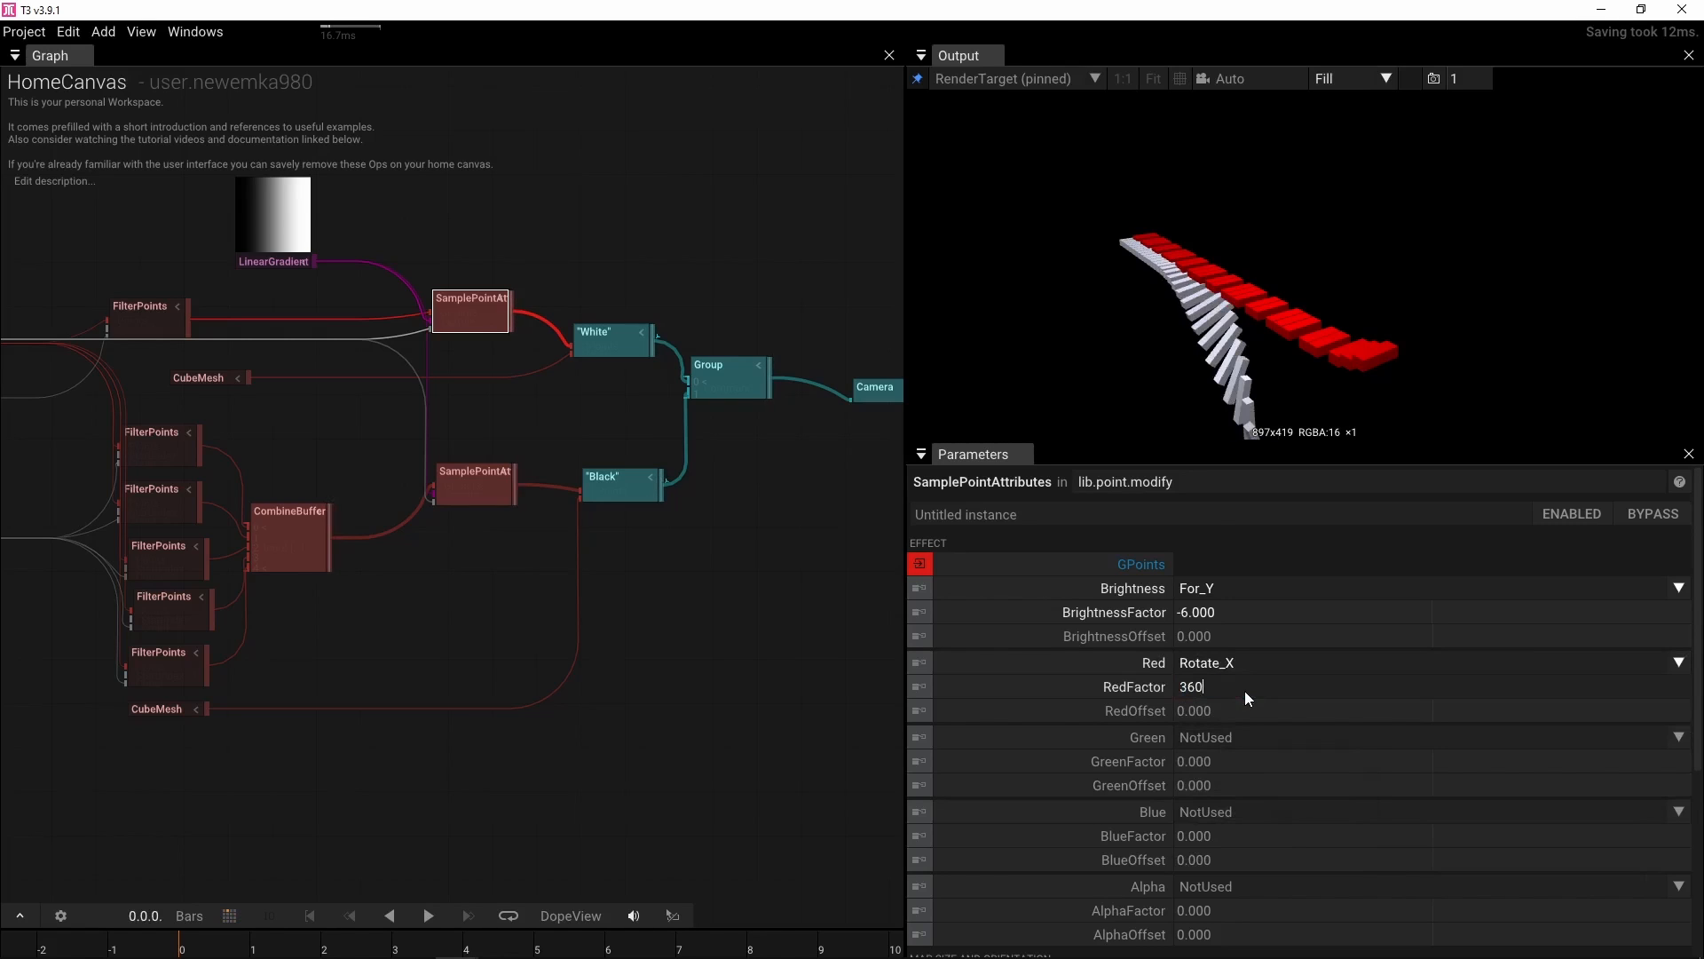
# Set the black-key SamplePointAttributes Red mode to Rotate_X with a RedFactor of -360
pyautogui.press('Return')
pyautogui.click(494, 498)
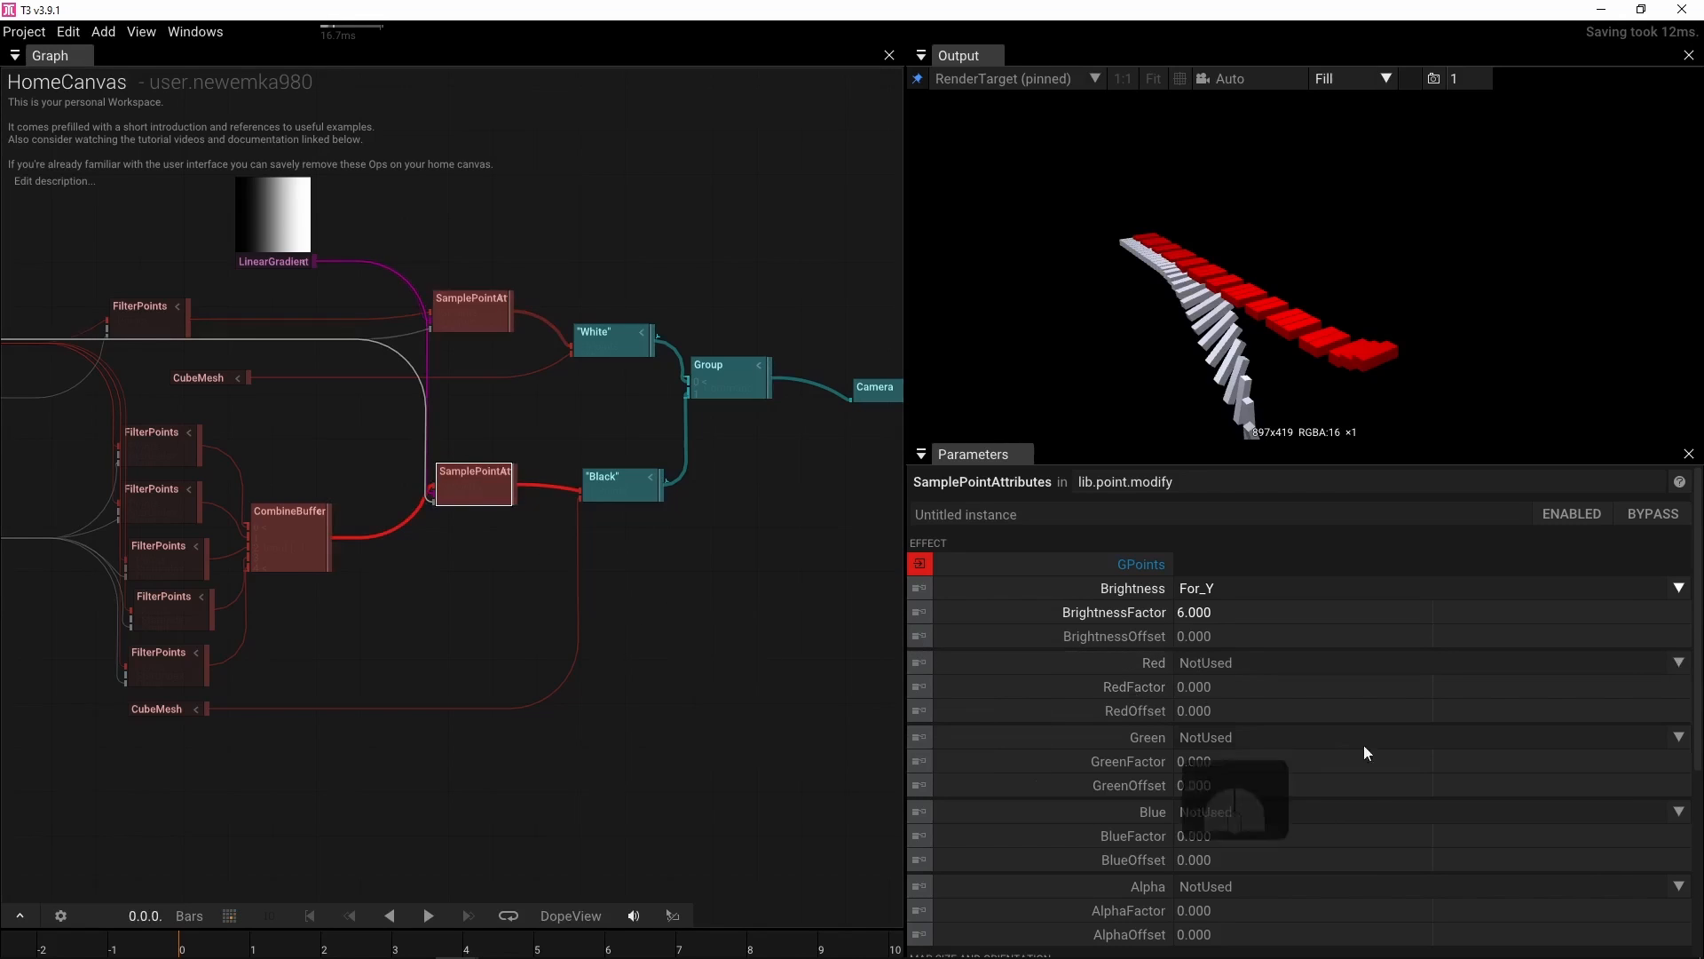
pyautogui.click(1678, 663)
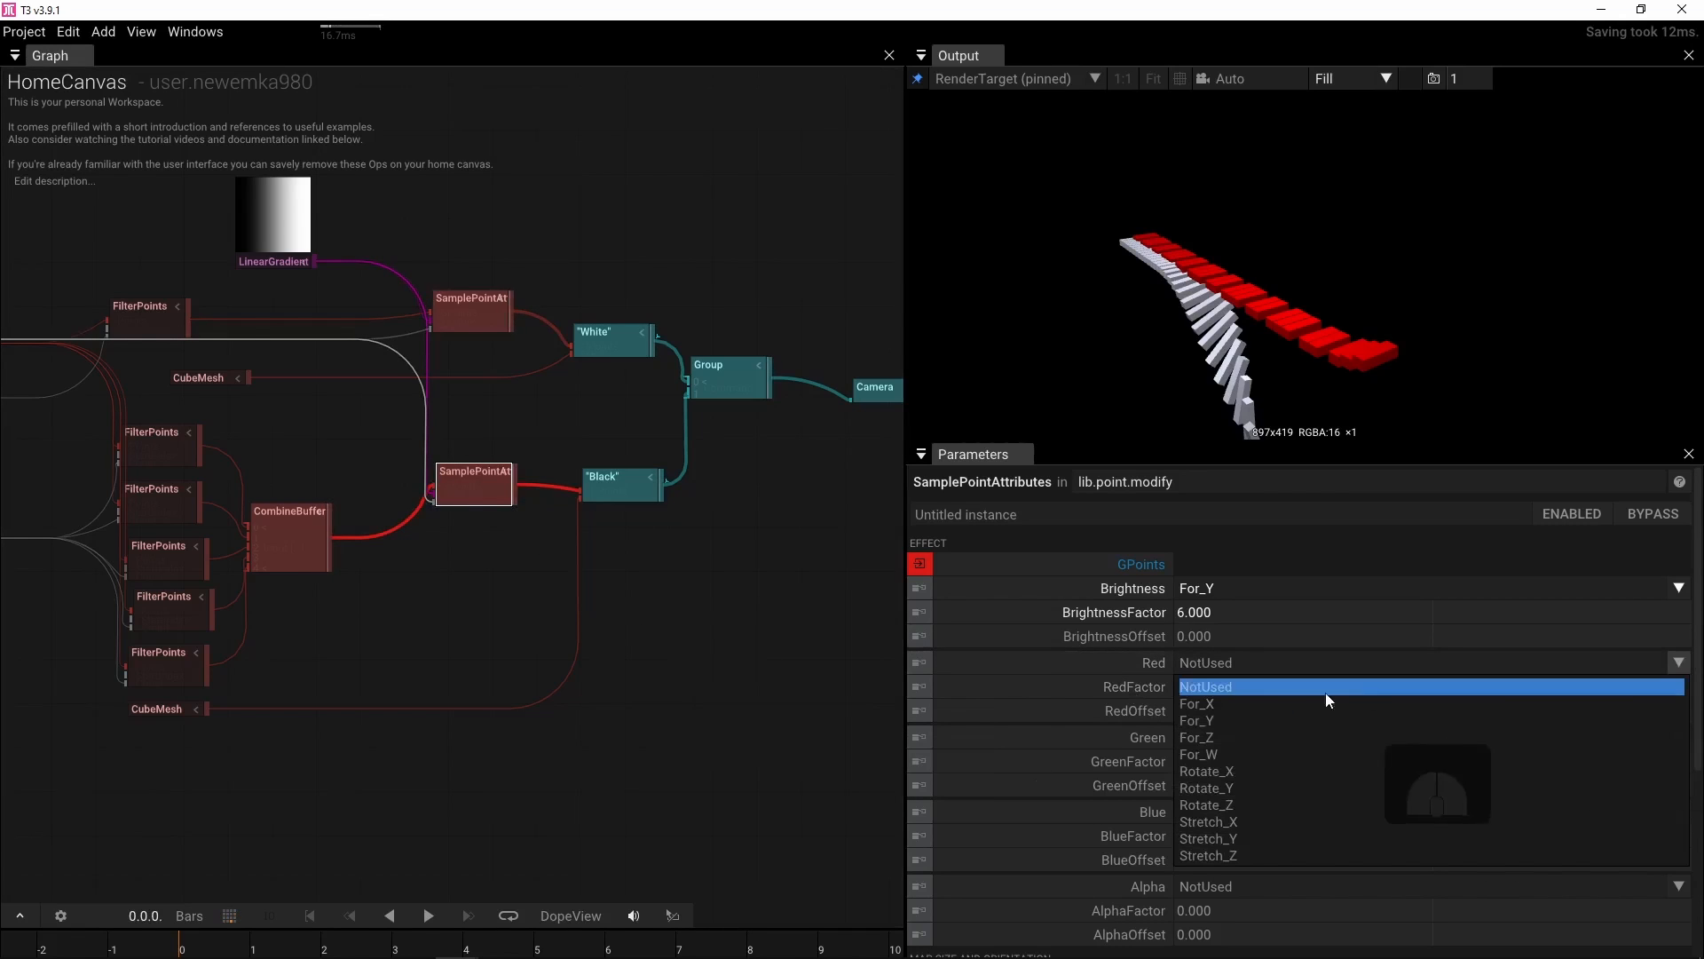
pyautogui.click(1212, 772)
pyautogui.click(1248, 688)
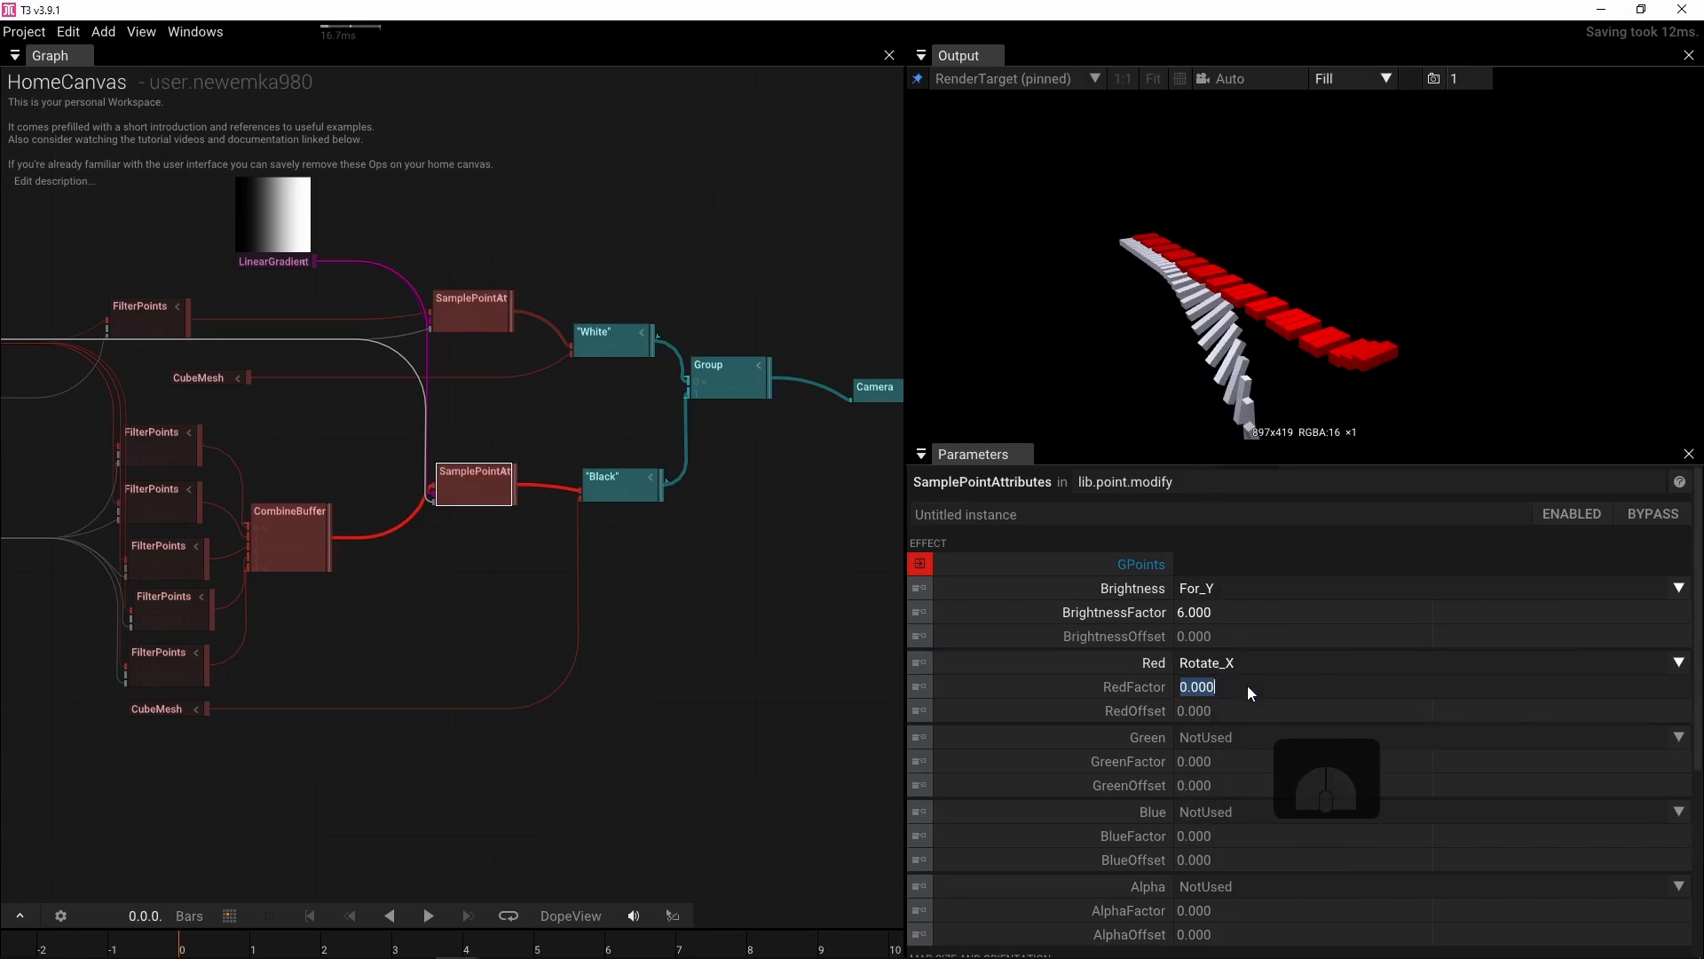
pyautogui.write('-360')
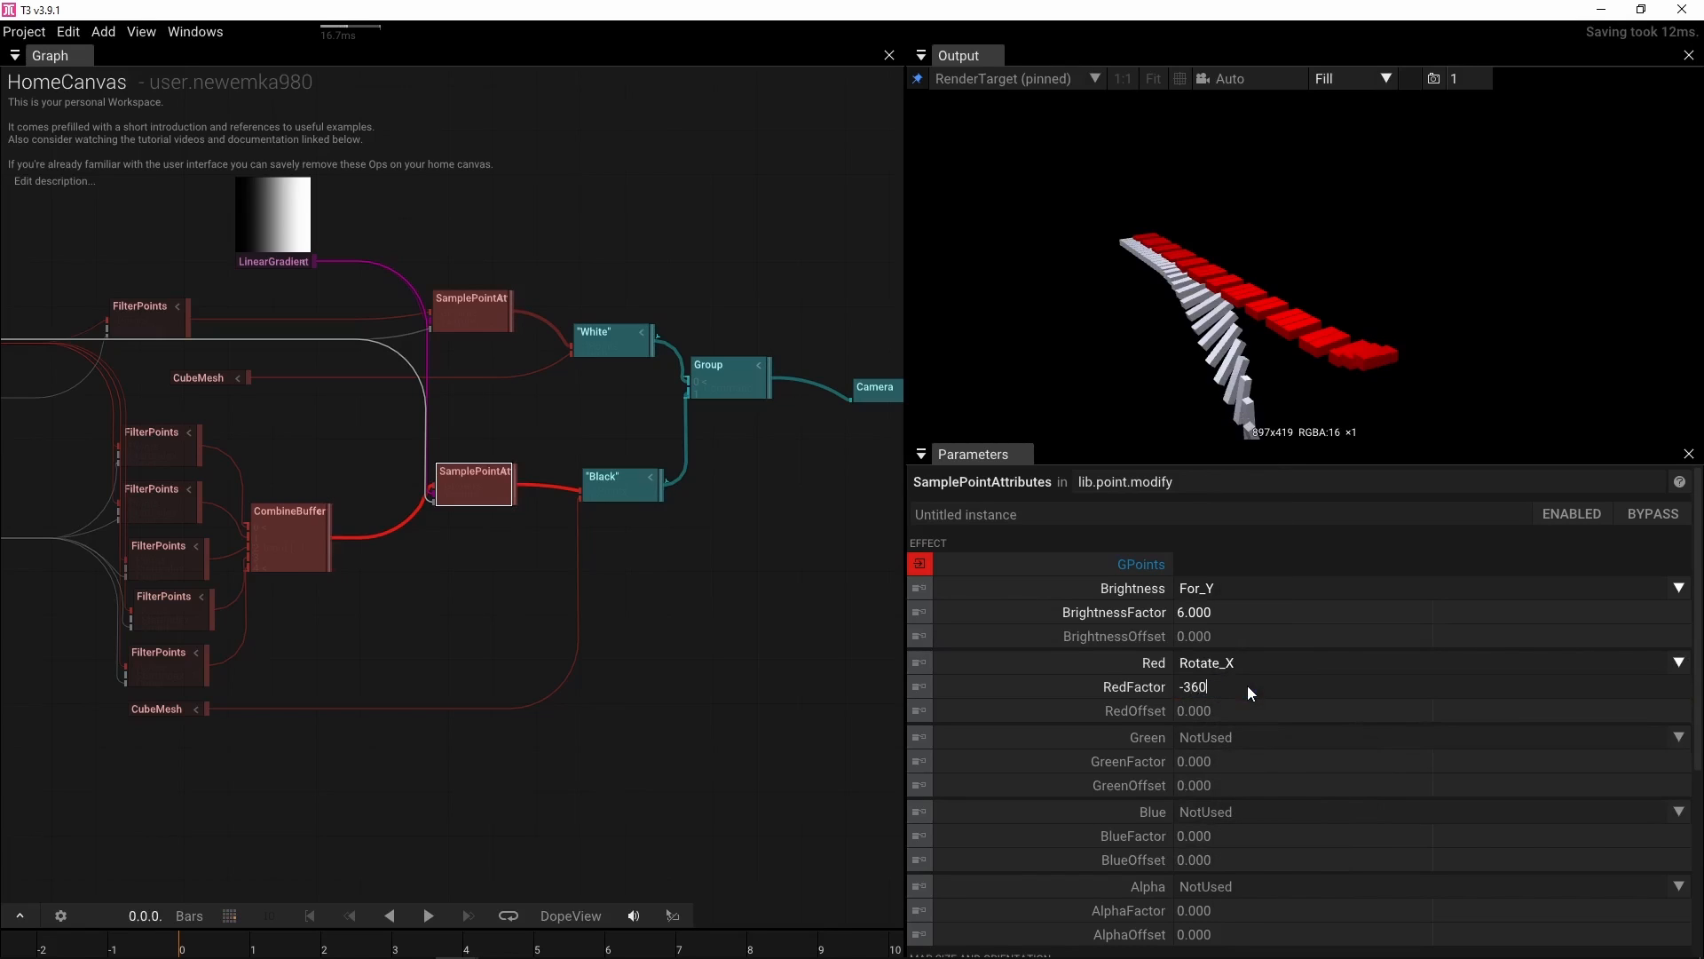
pyautogui.press('Return')
pyautogui.moveTo(437, 606); pyautogui.dragTo(535, 612)
pyautogui.doubleClick(536, 614)
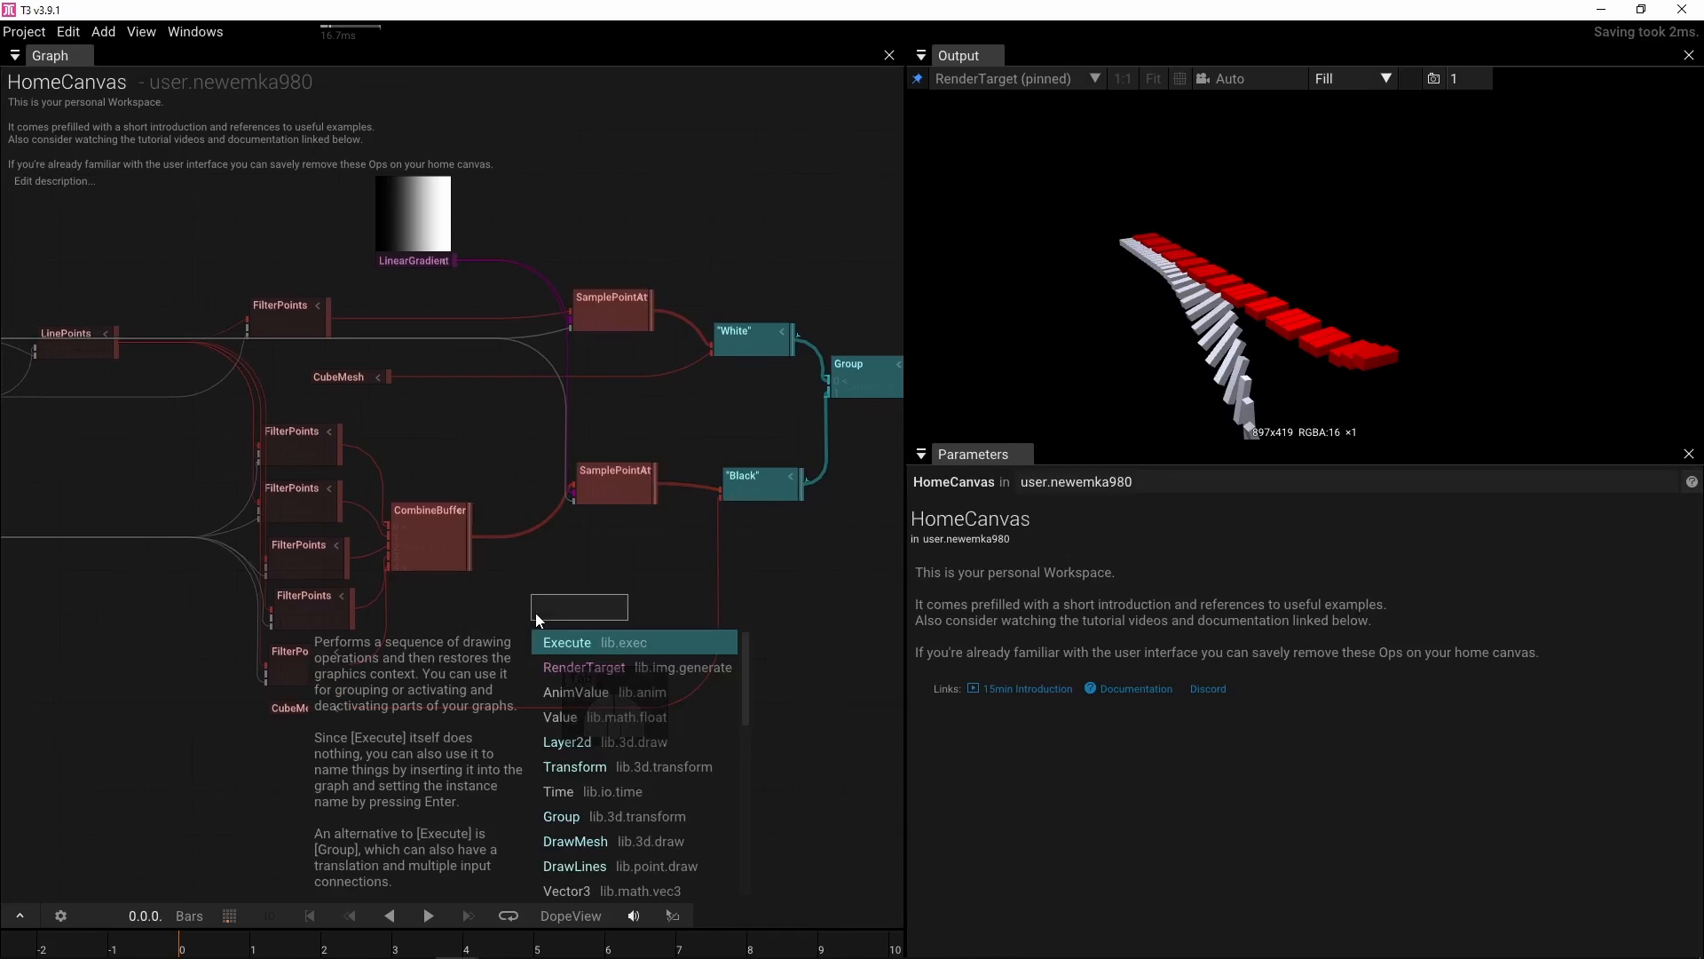
pyautogui.click(613, 444)
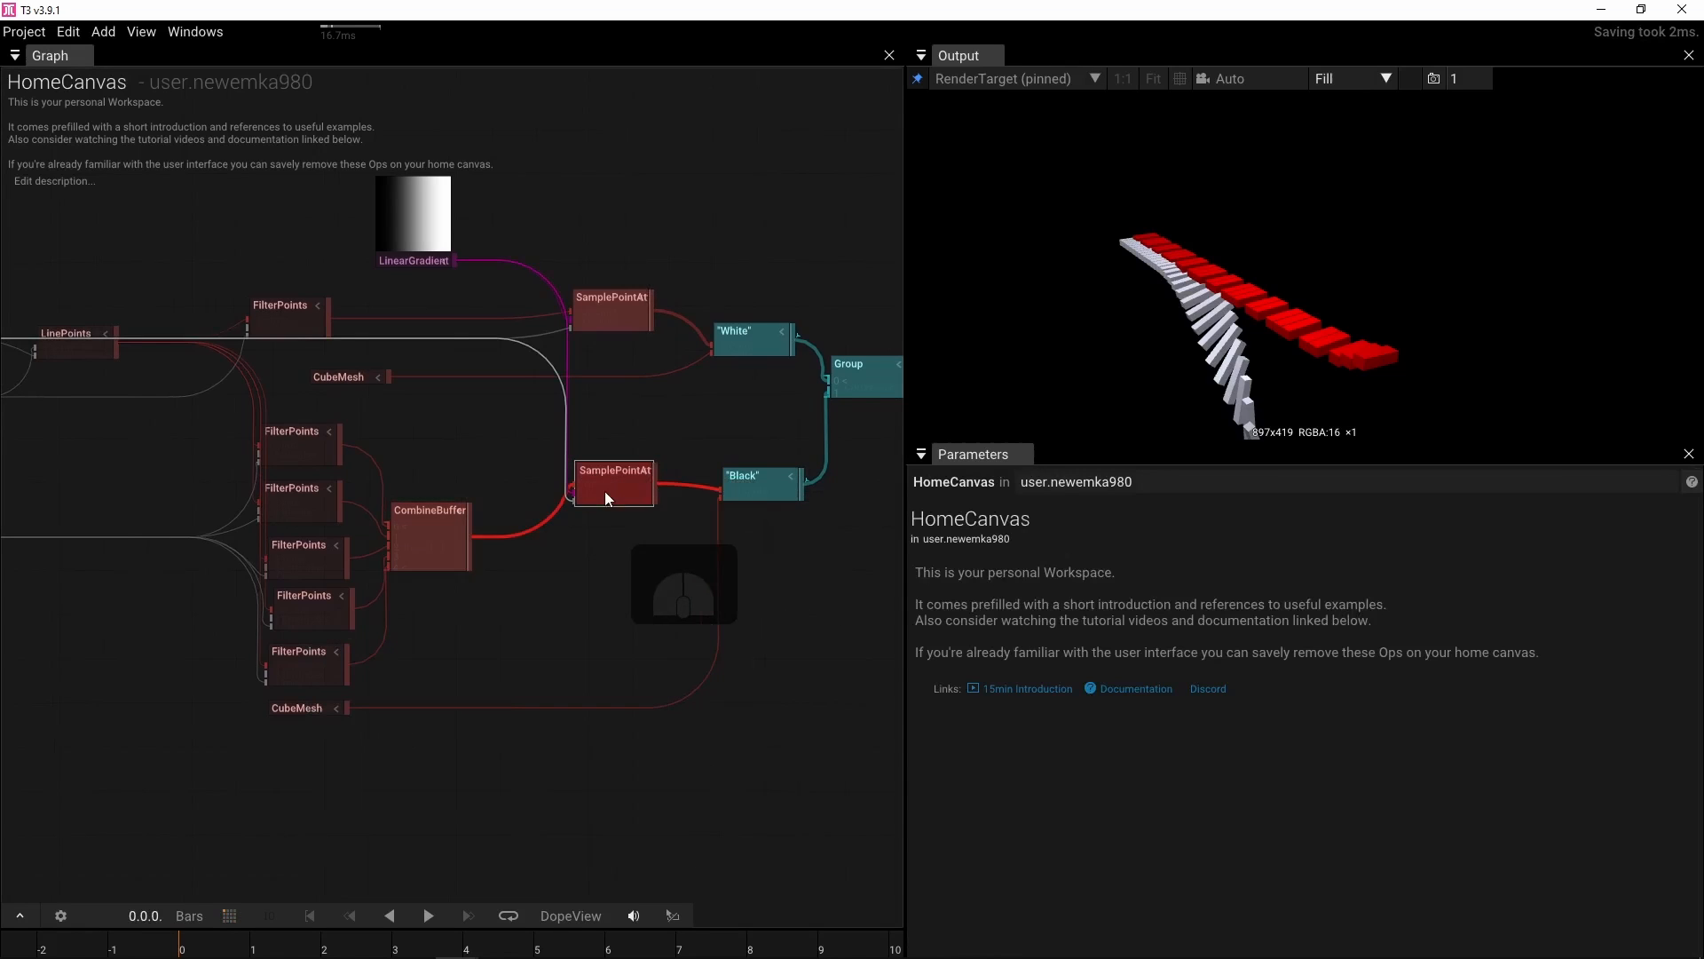
# Extract the white-key SamplePointAttributes texture Center into its own Center Vector3 node
pyautogui.click(614, 318)
pyautogui.scroll(-5, 1194, 809)
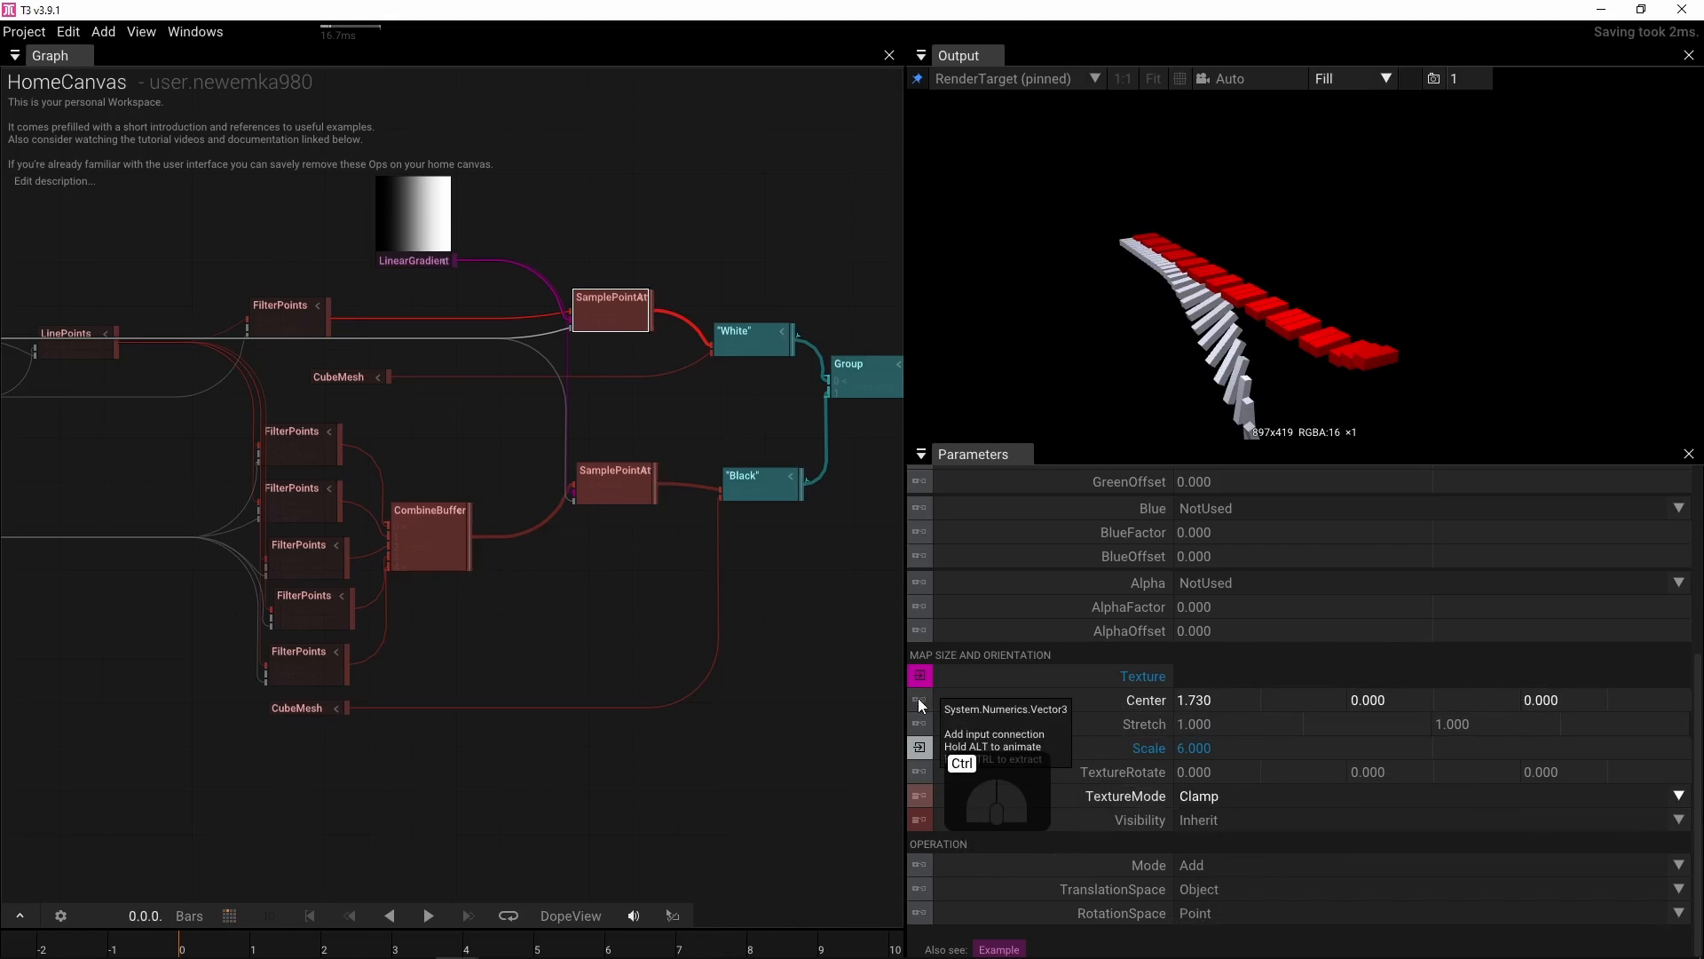
pyautogui.keyDown('ctrl'); pyautogui.click(920, 706); pyautogui.keyUp('ctrl')
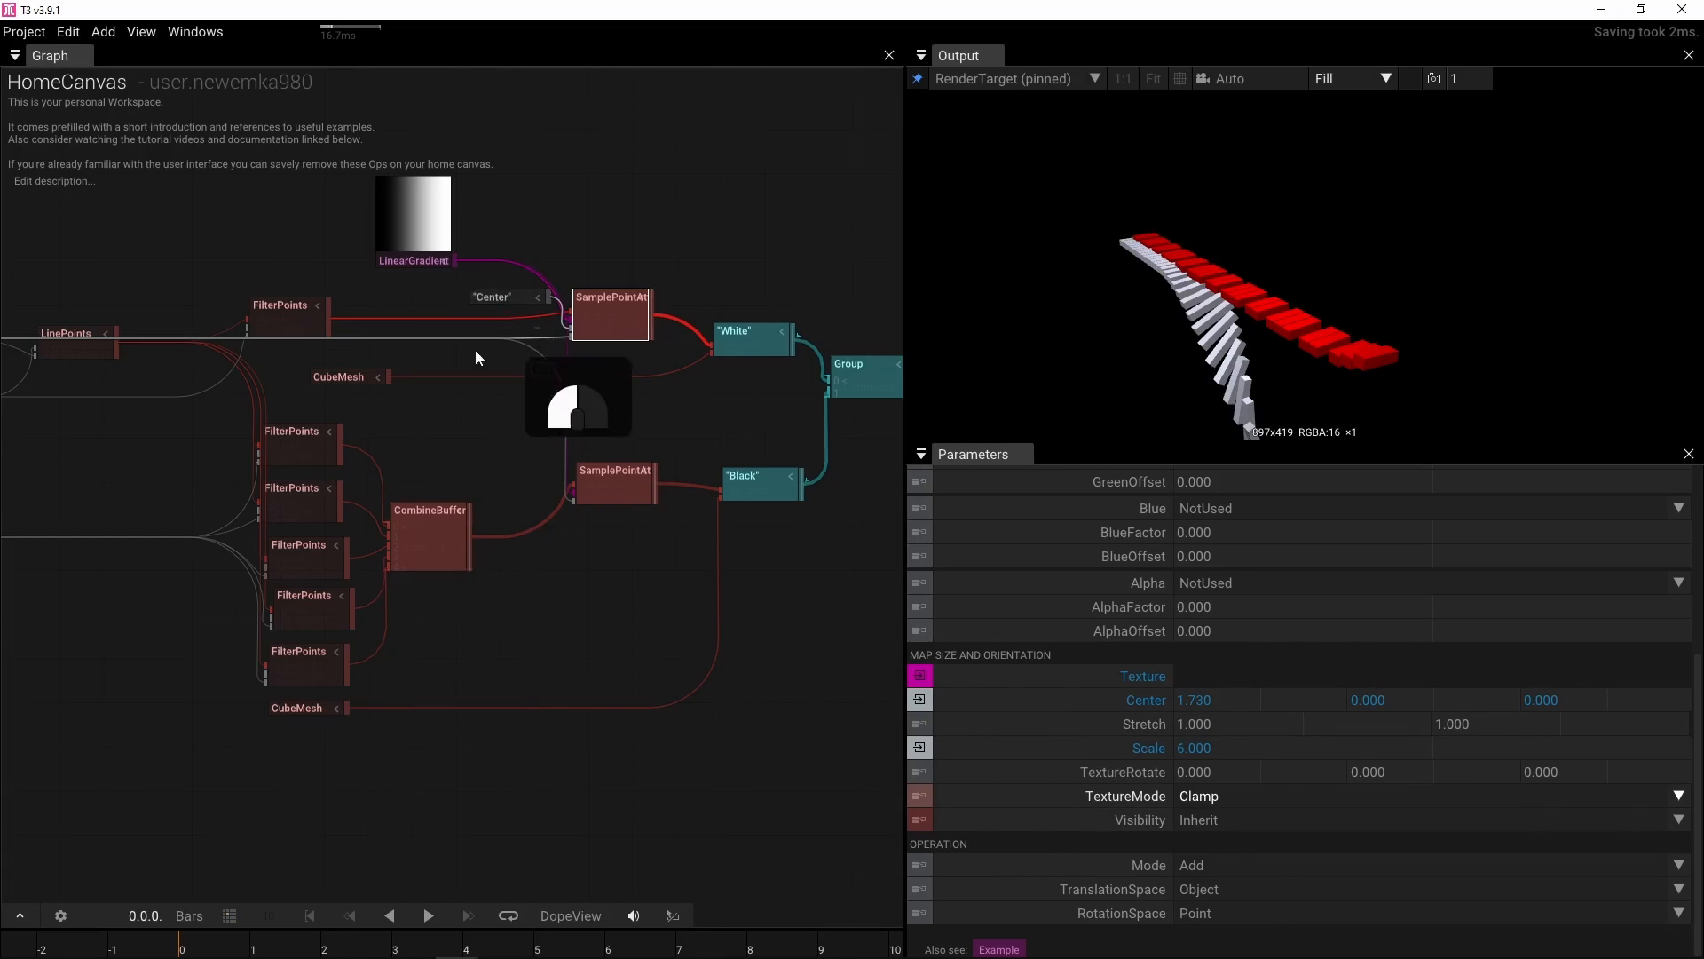
# Move the Center node and the LinearGradient node to clear space above the SamplePointAttributes nodes
pyautogui.moveTo(476, 357); pyautogui.dragTo(401, 300)
pyautogui.scroll(5, 547, 539)
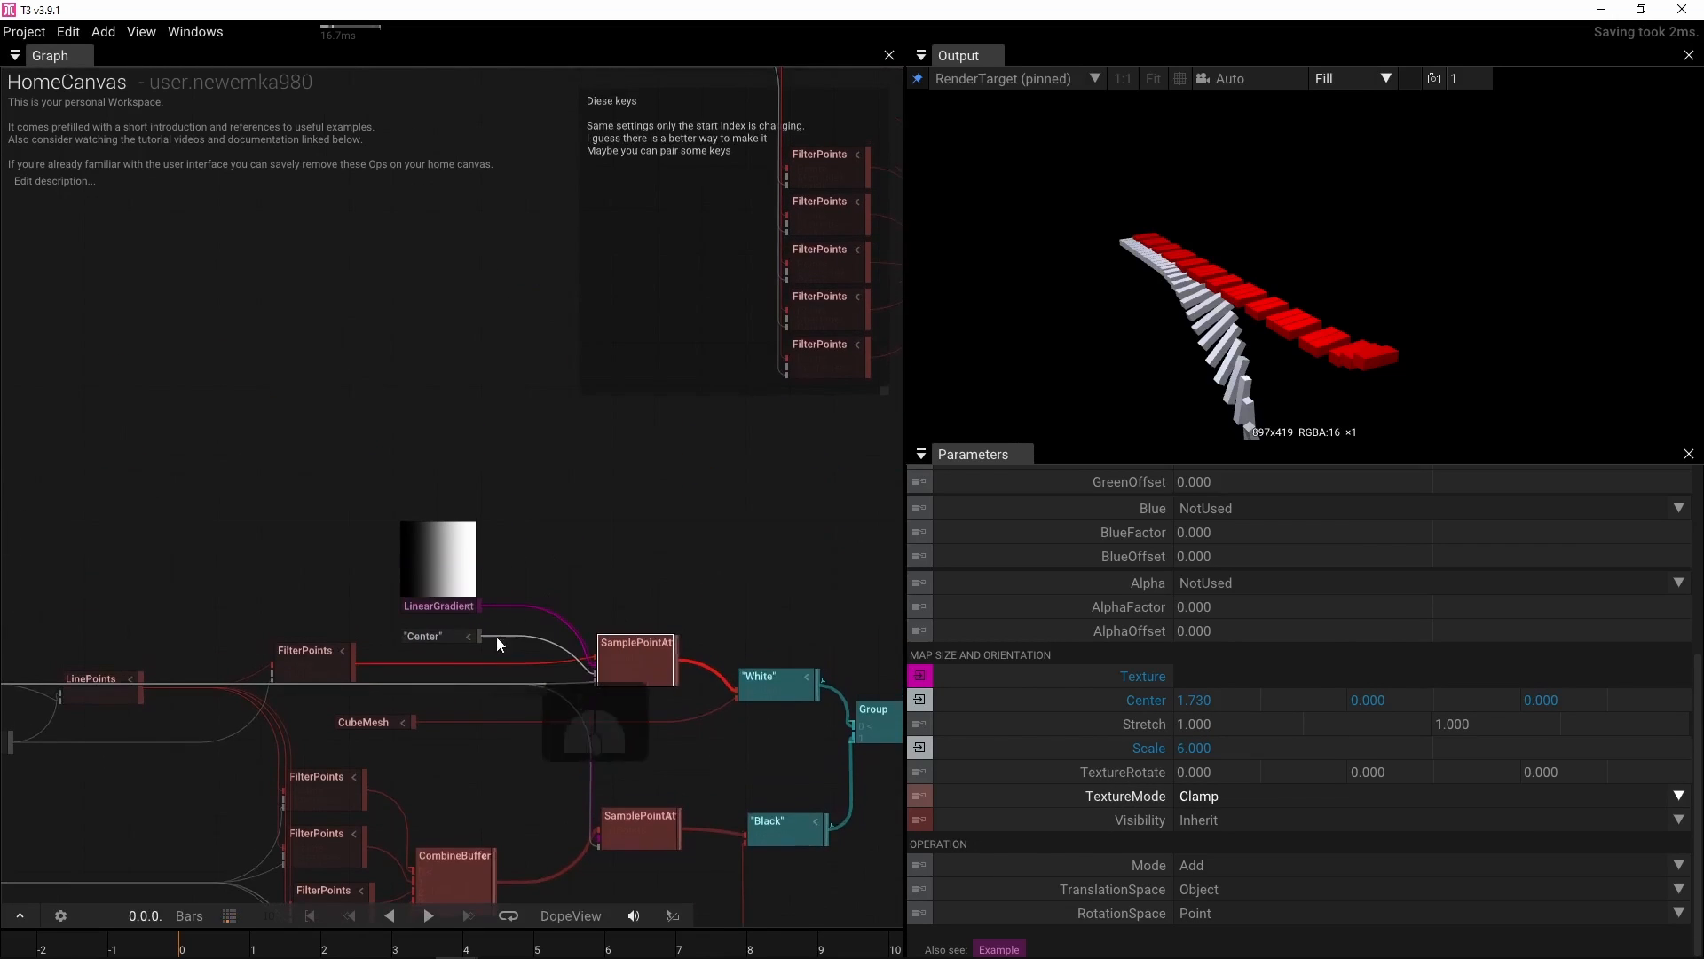
pyautogui.moveTo(444, 636); pyautogui.dragTo(440, 493)
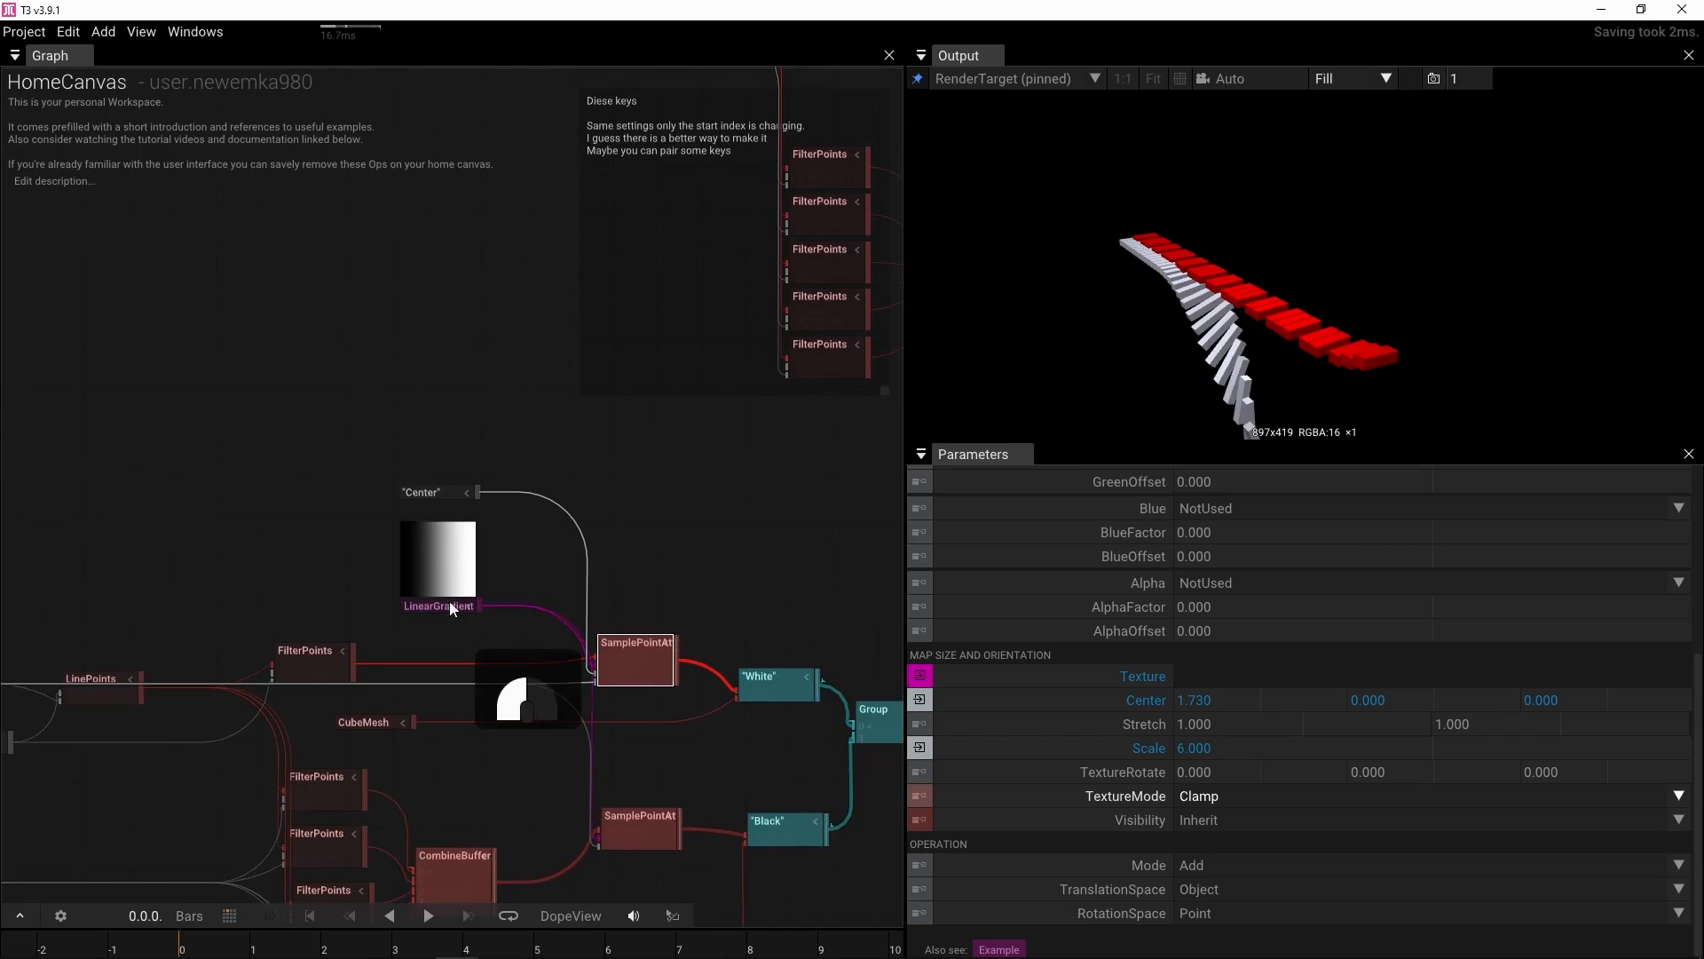
pyautogui.moveTo(451, 607); pyautogui.dragTo(280, 600)
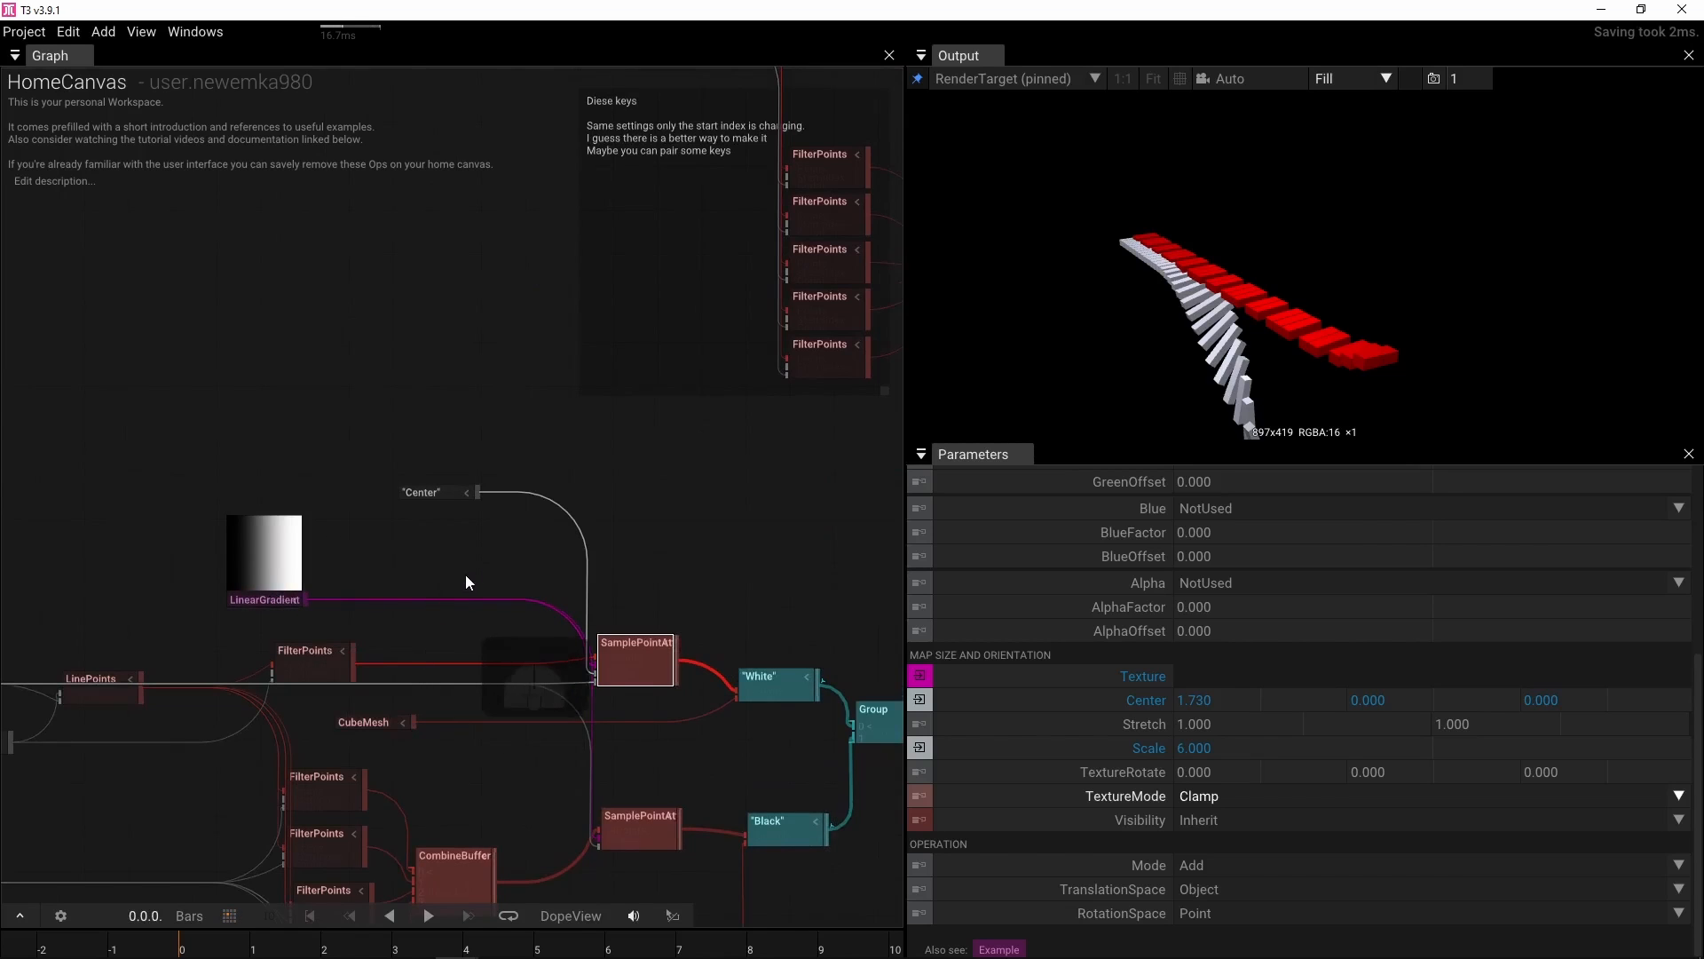
pyautogui.scroll(2, 467, 579)
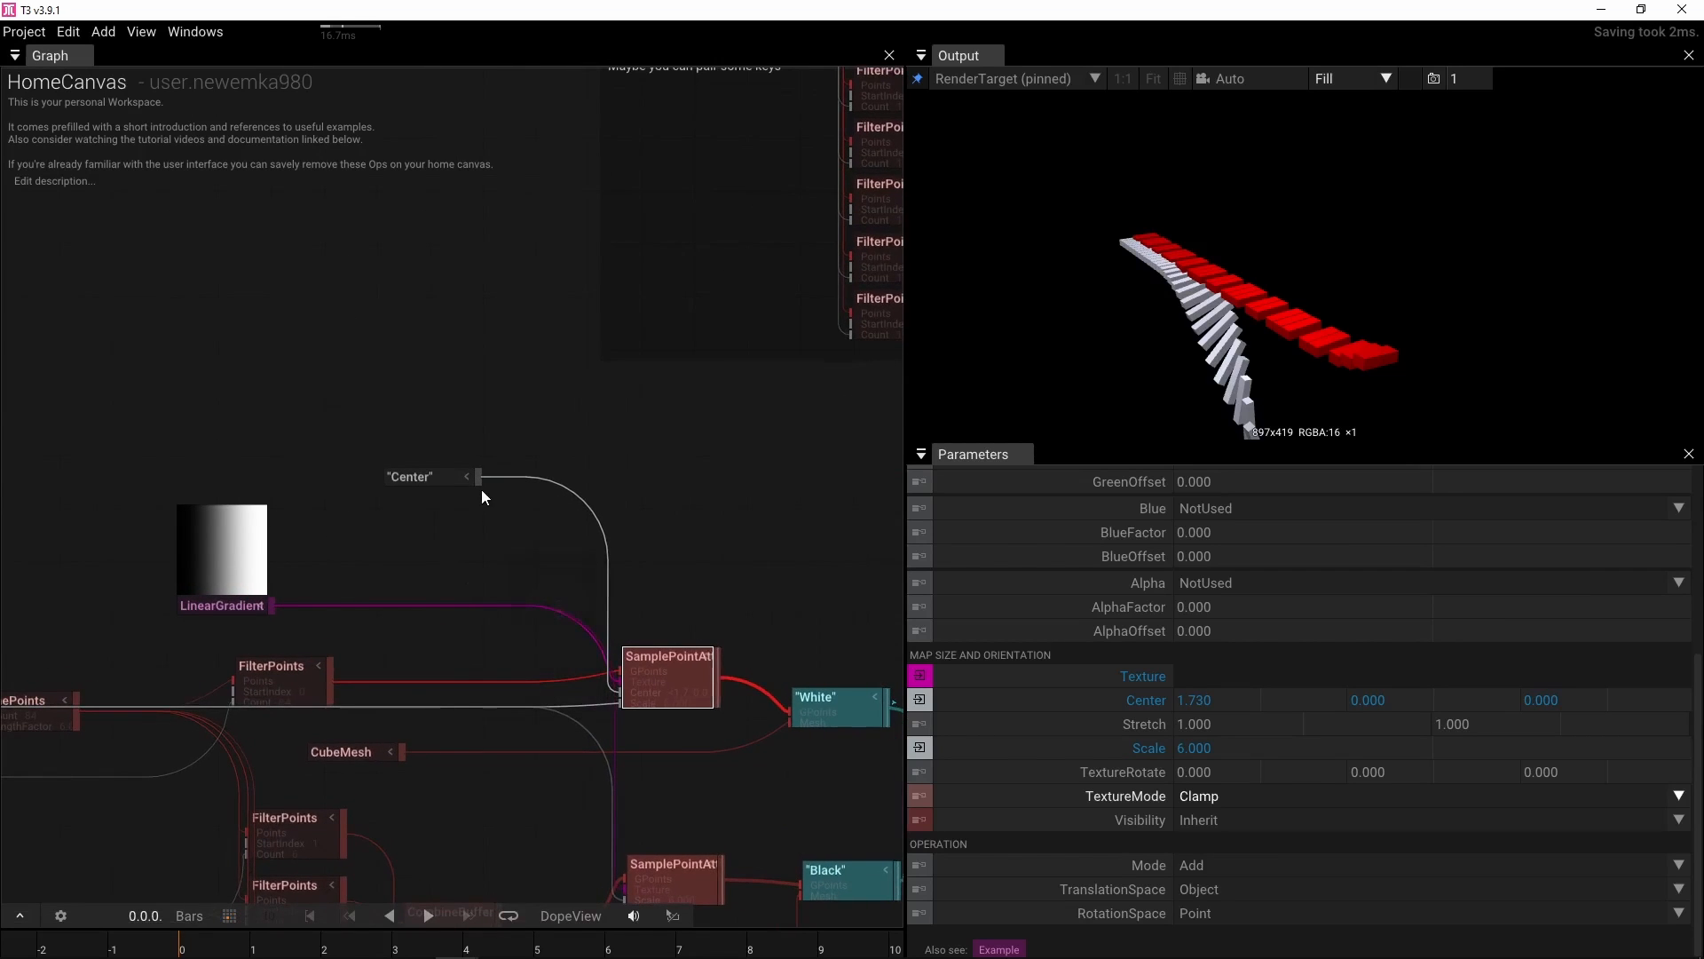
# Insert an AddVec3 after the Center node and connect it to the black-key SamplePointAttributes Center input
pyautogui.moveTo(479, 479); pyautogui.dragTo(494, 540)
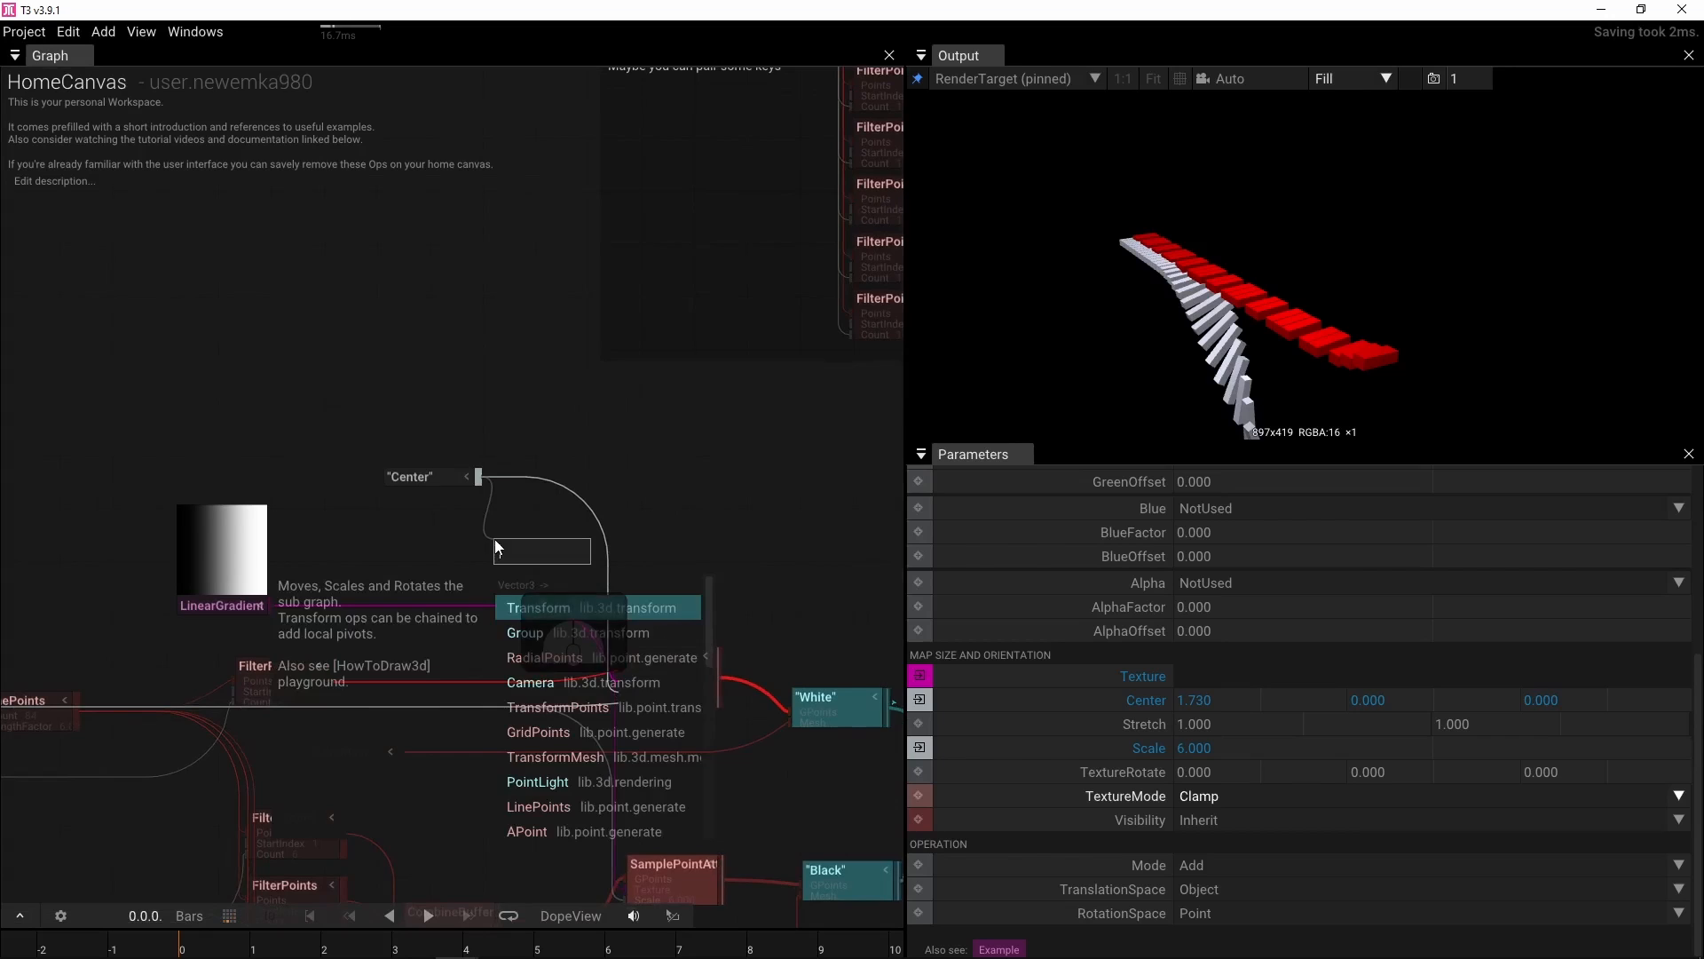
pyautogui.write('add')
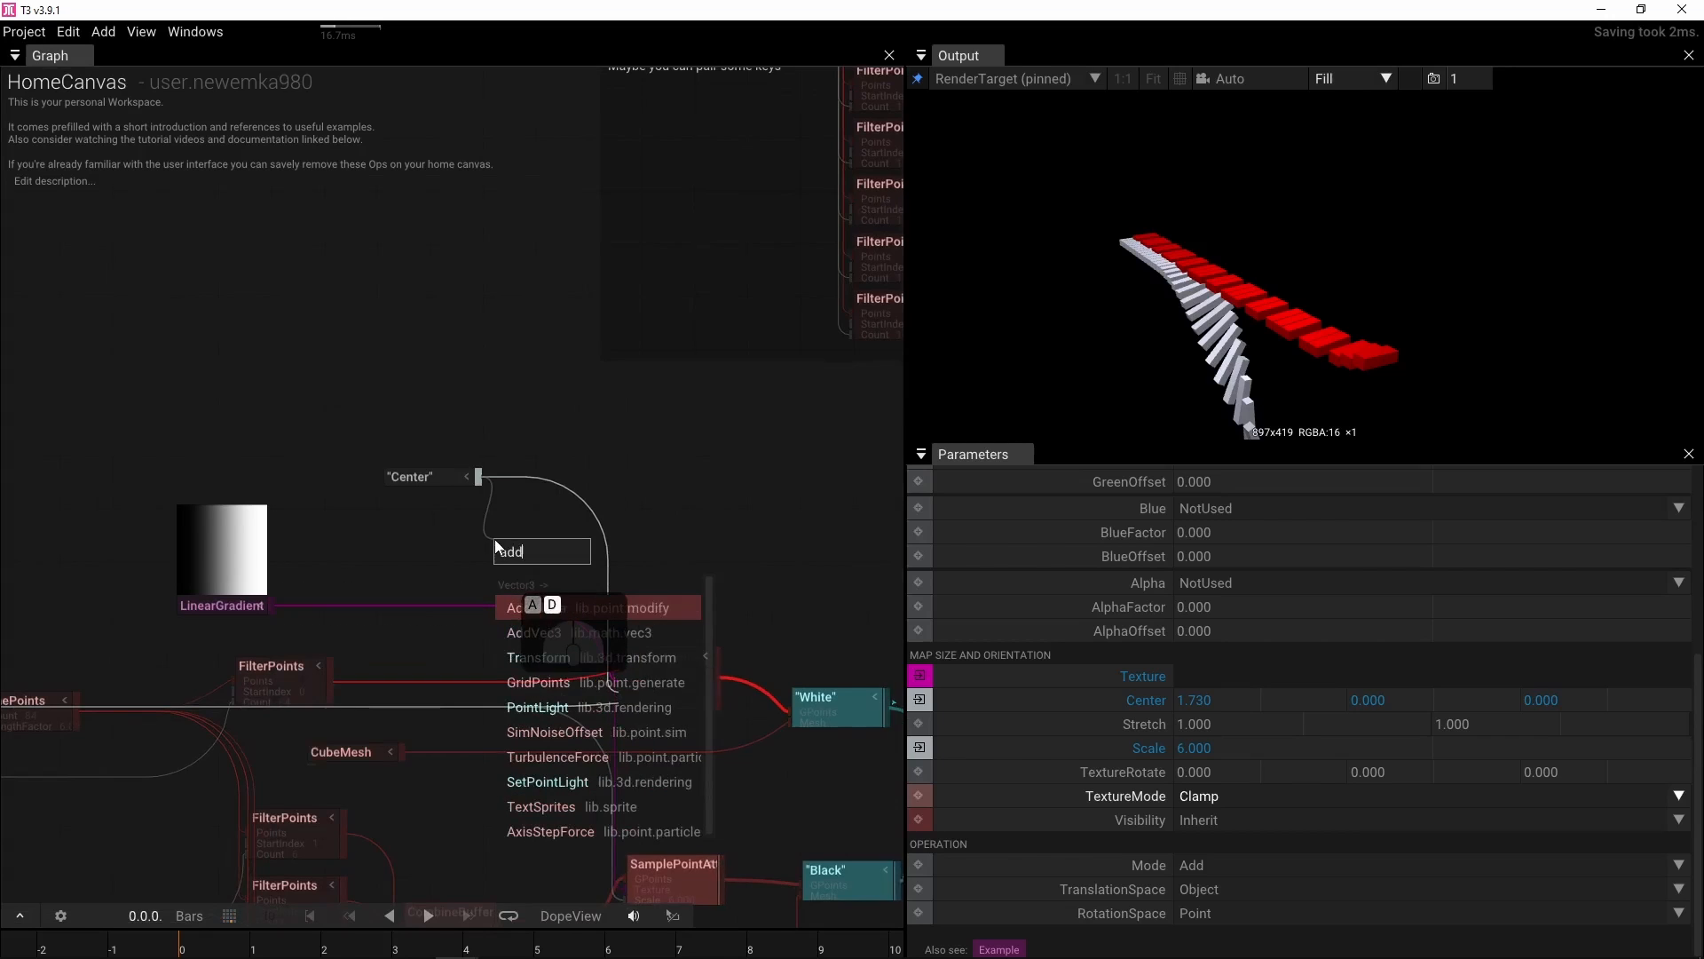
pyautogui.click(535, 634)
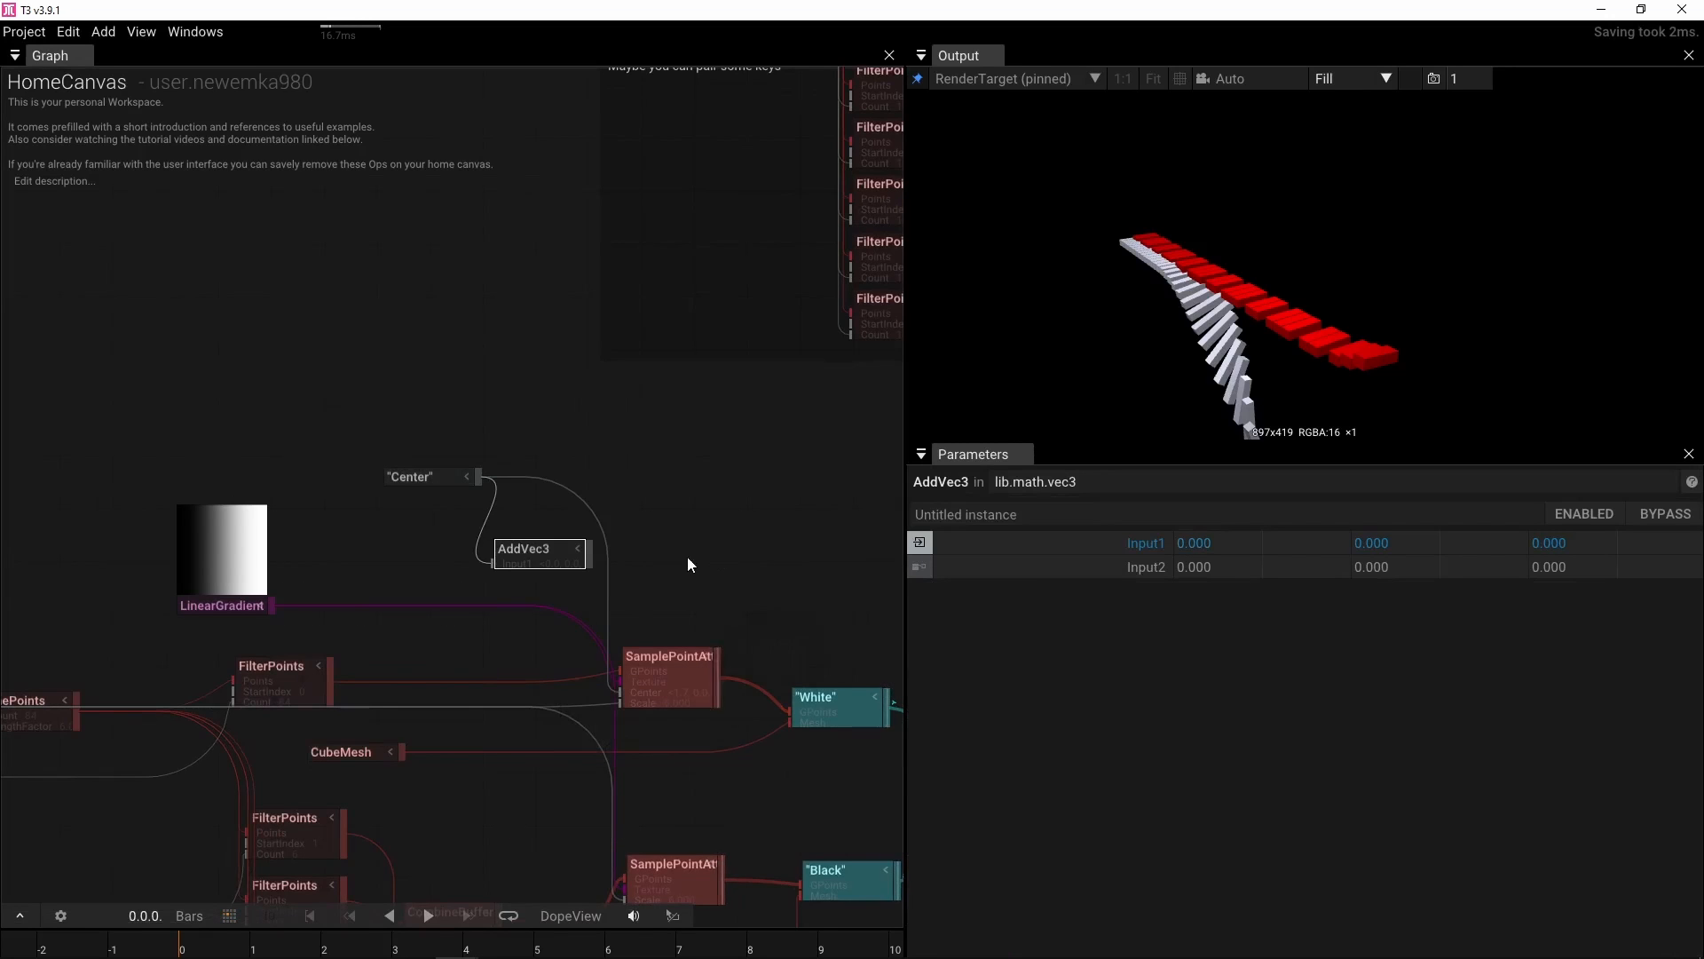
pyautogui.moveTo(688, 558); pyautogui.dragTo(648, 748)
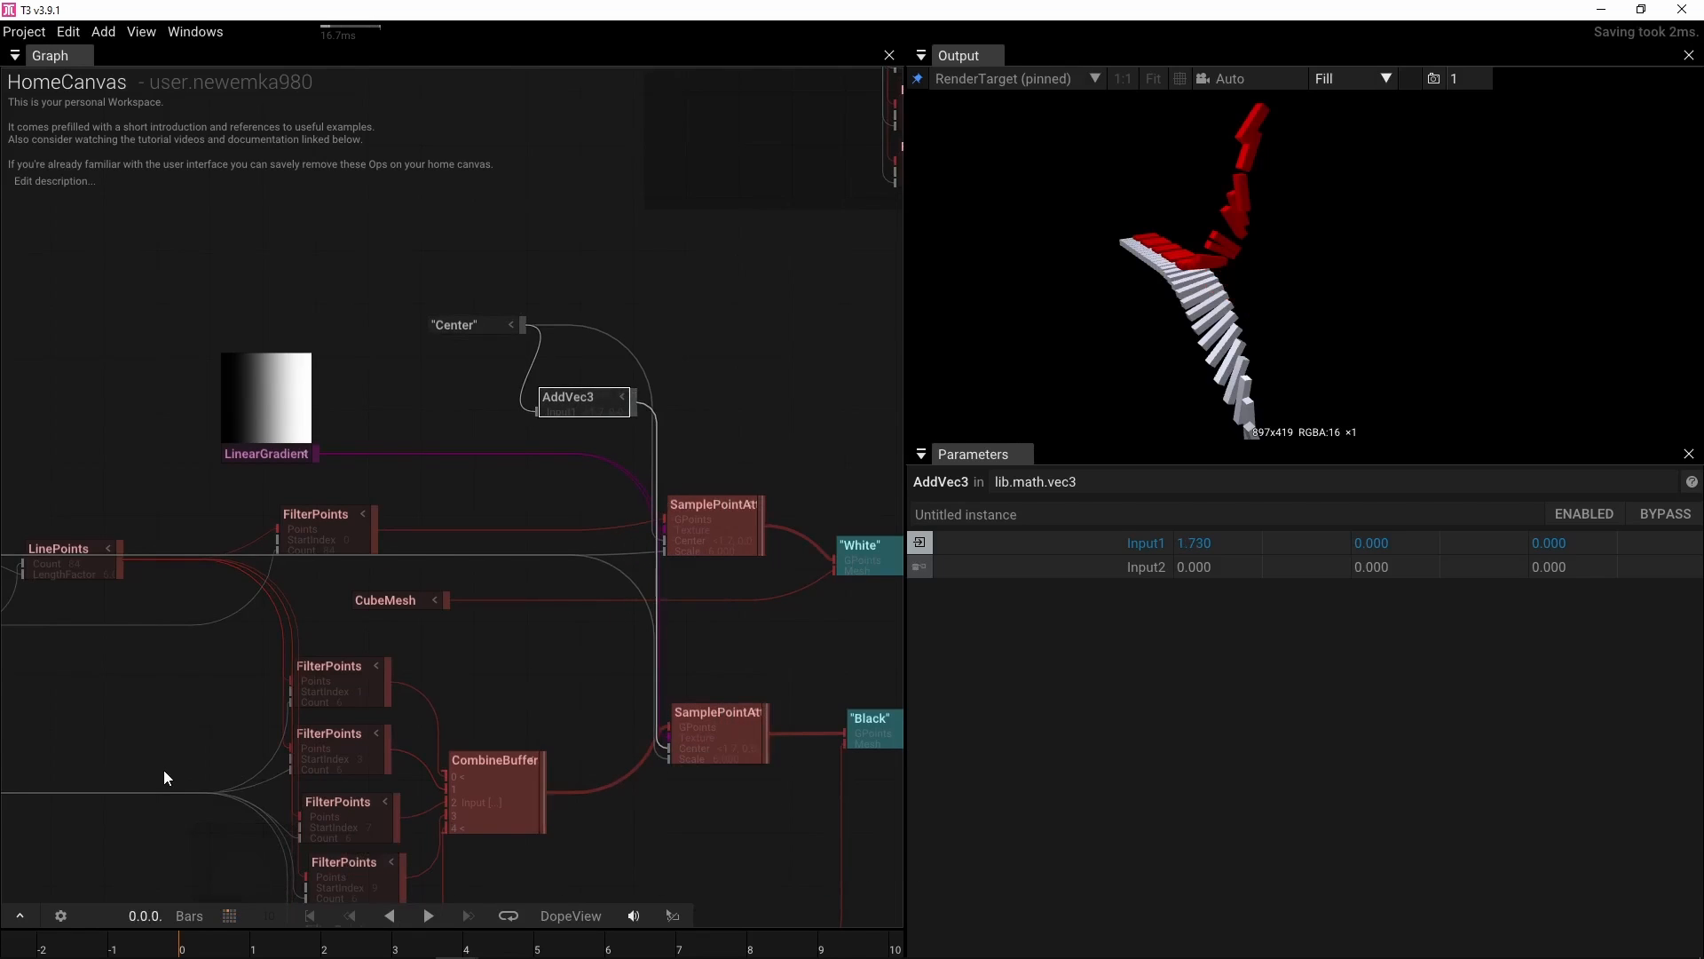
# Set the Center node's X to about 5.62
pyautogui.click(471, 329)
pyautogui.moveTo(1310, 536); pyautogui.dragTo(1578, 546)
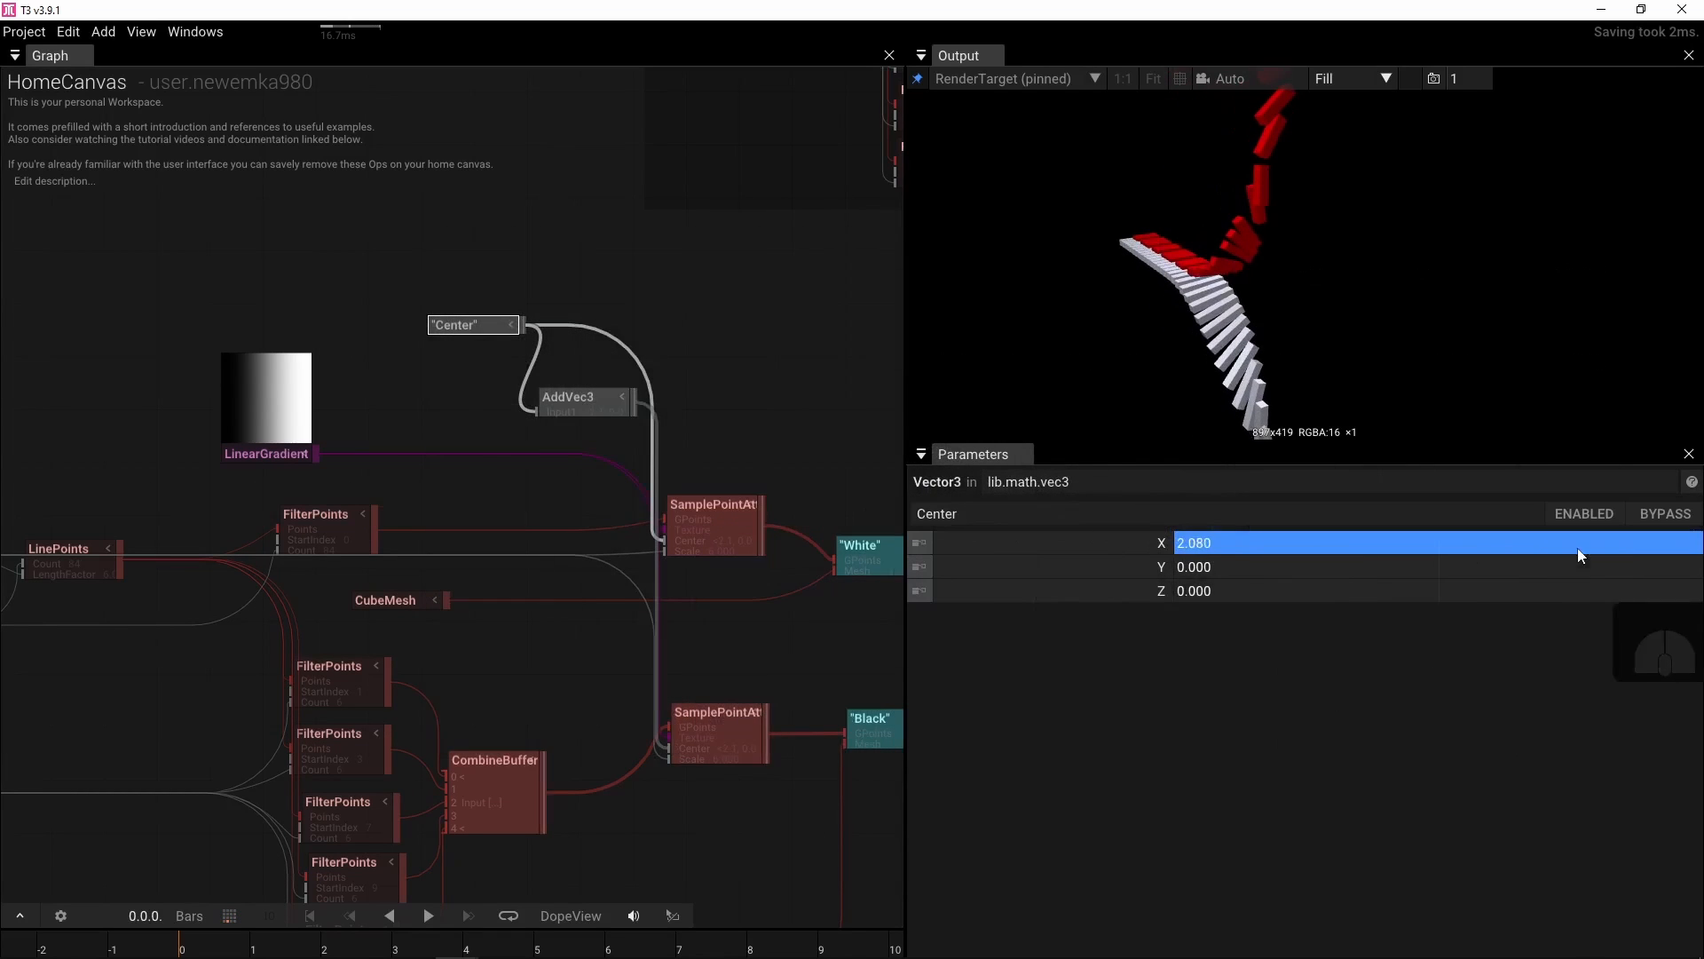
pyautogui.moveTo(1191, 545); pyautogui.dragTo(1435, 484)
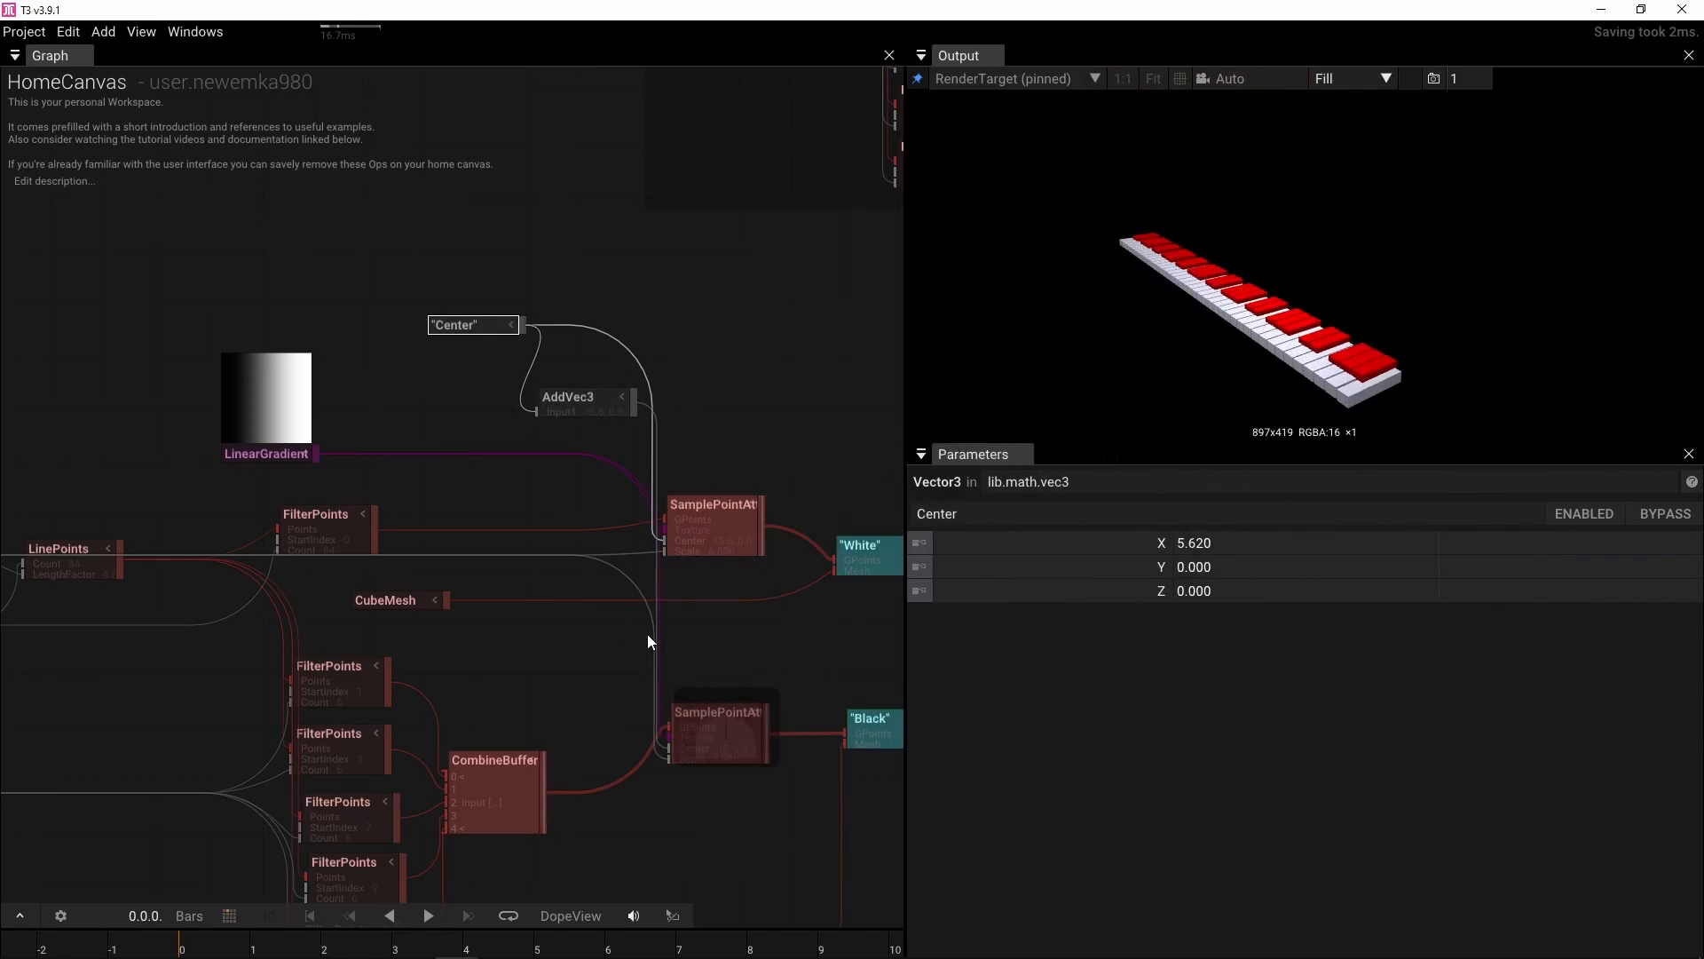
# Set the AddVec3 Input2 X offset to -1
pyautogui.click(583, 414)
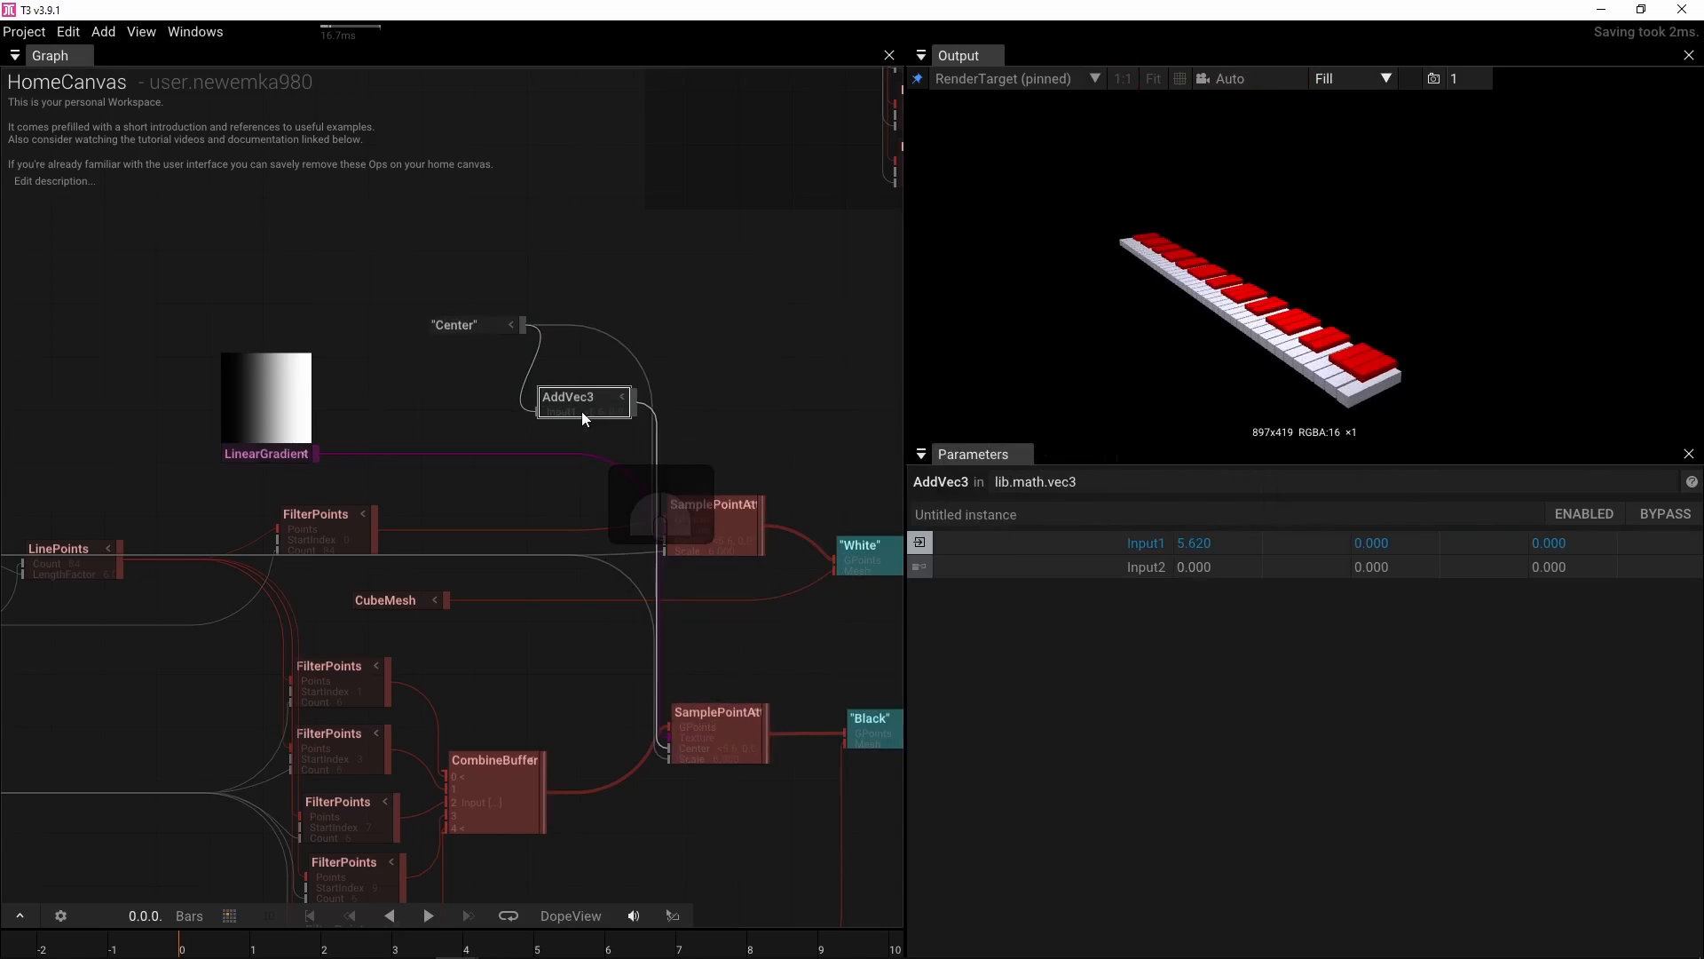
pyautogui.click(1223, 569)
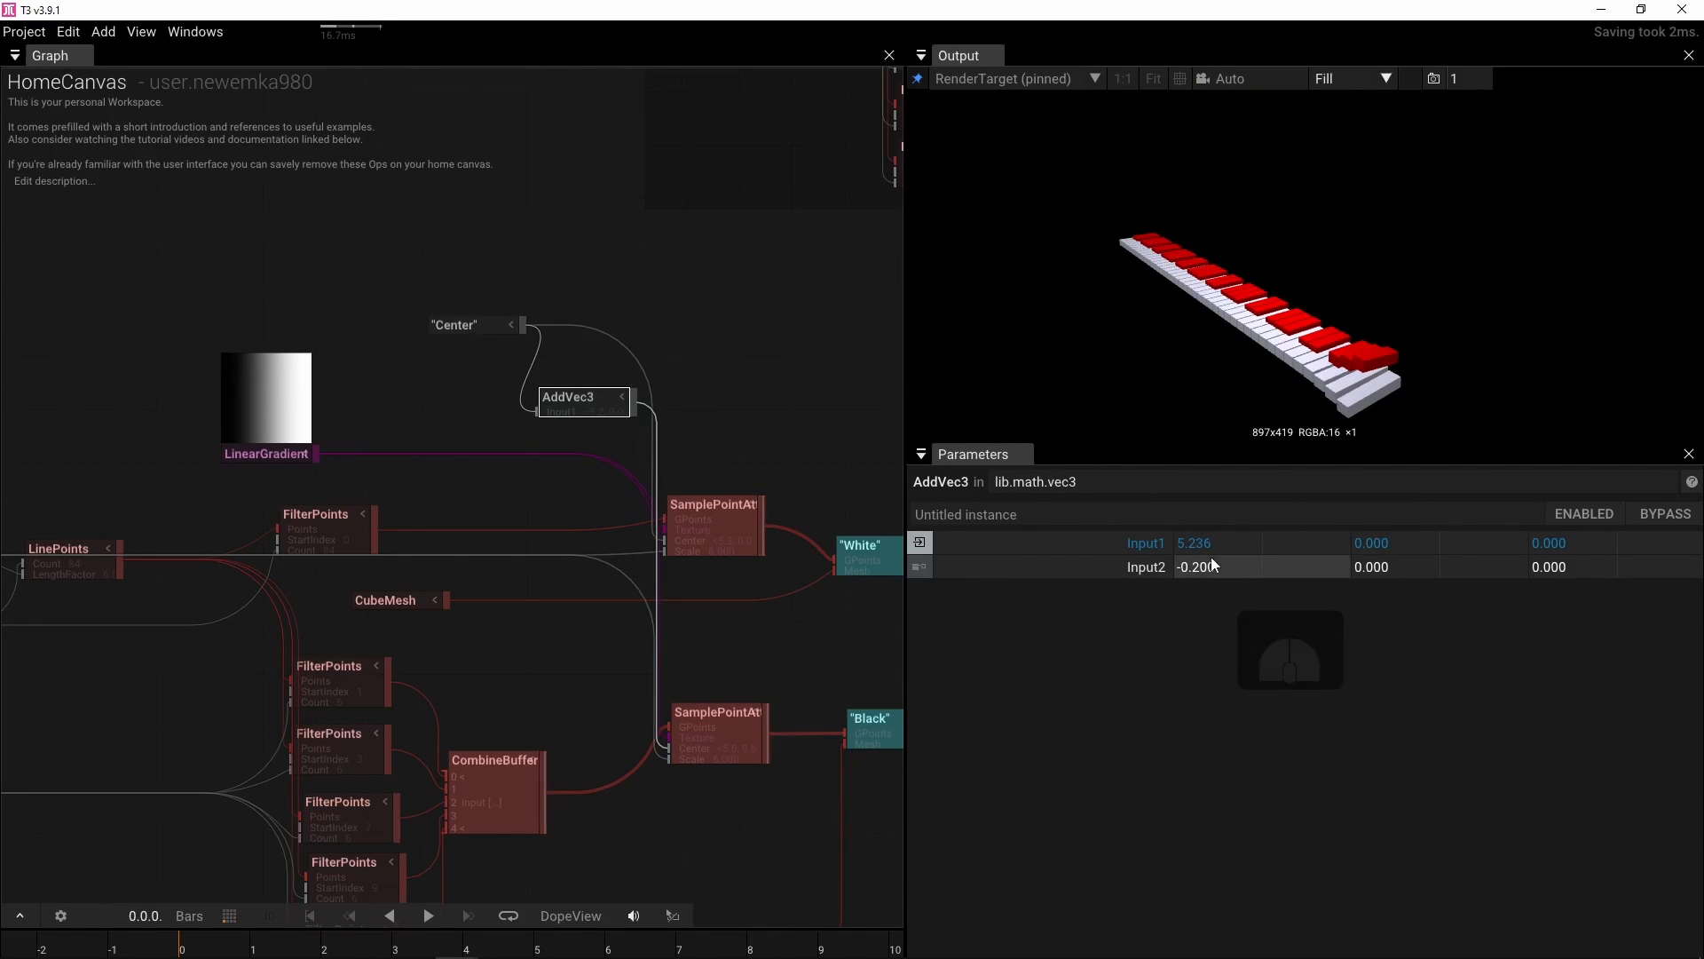
pyautogui.write('-1')
pyautogui.press('Return')
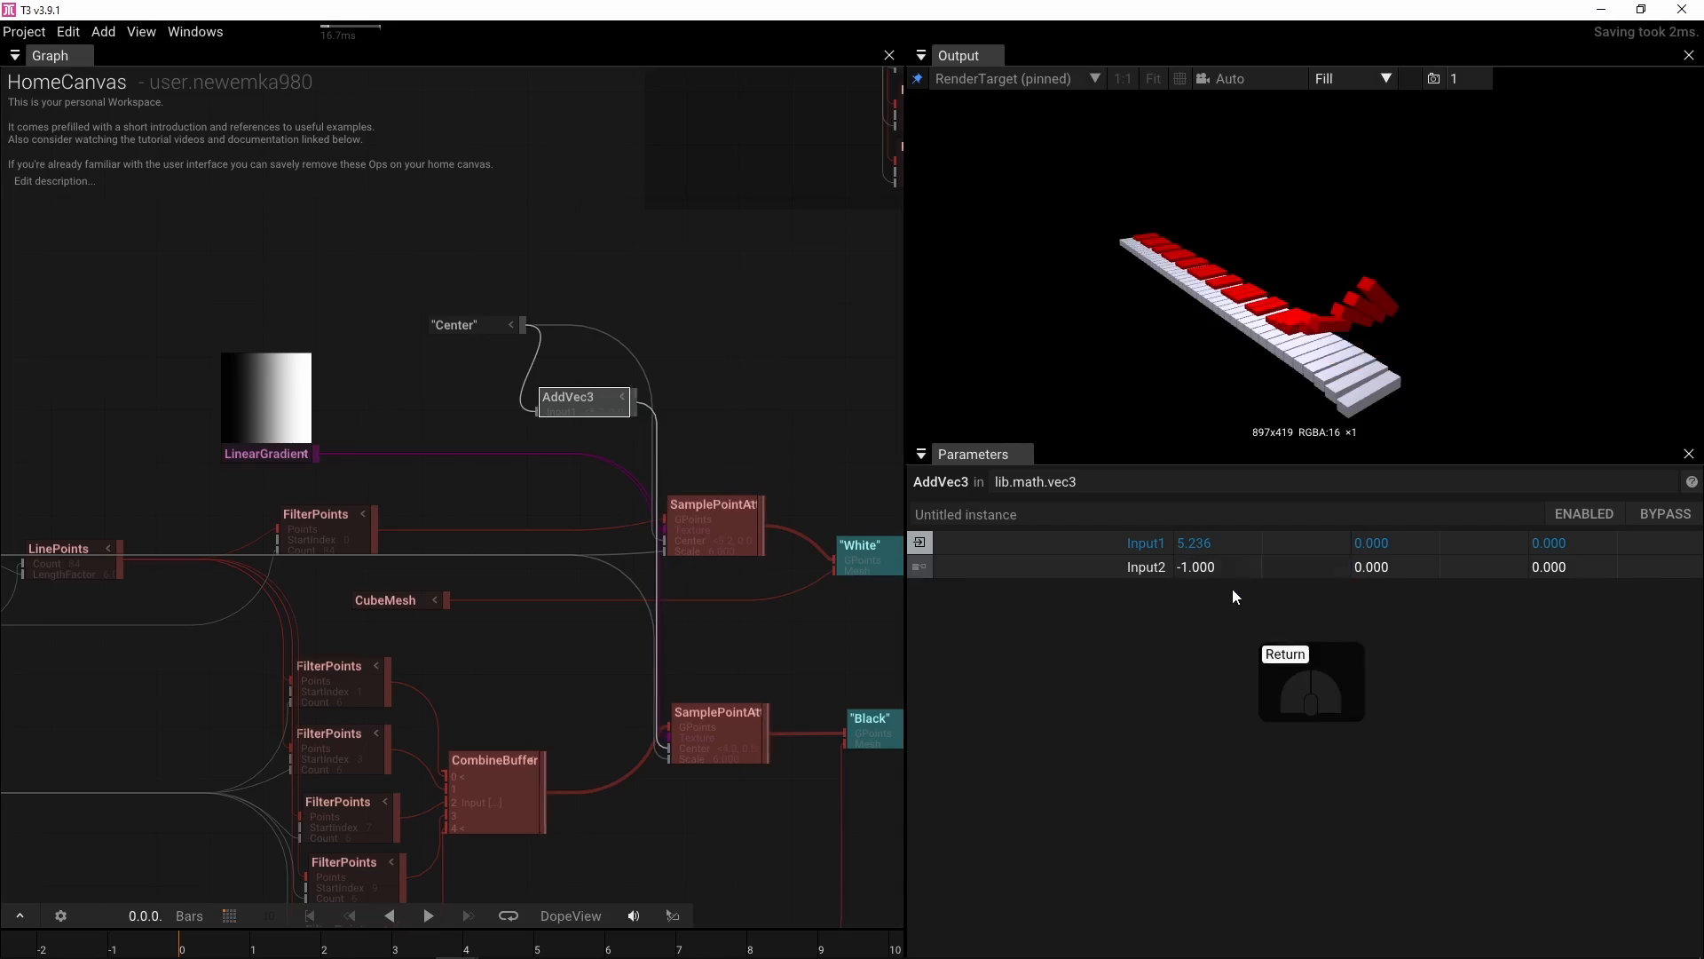
# Adjust the Center node's X to about 5.85
pyautogui.click(466, 326)
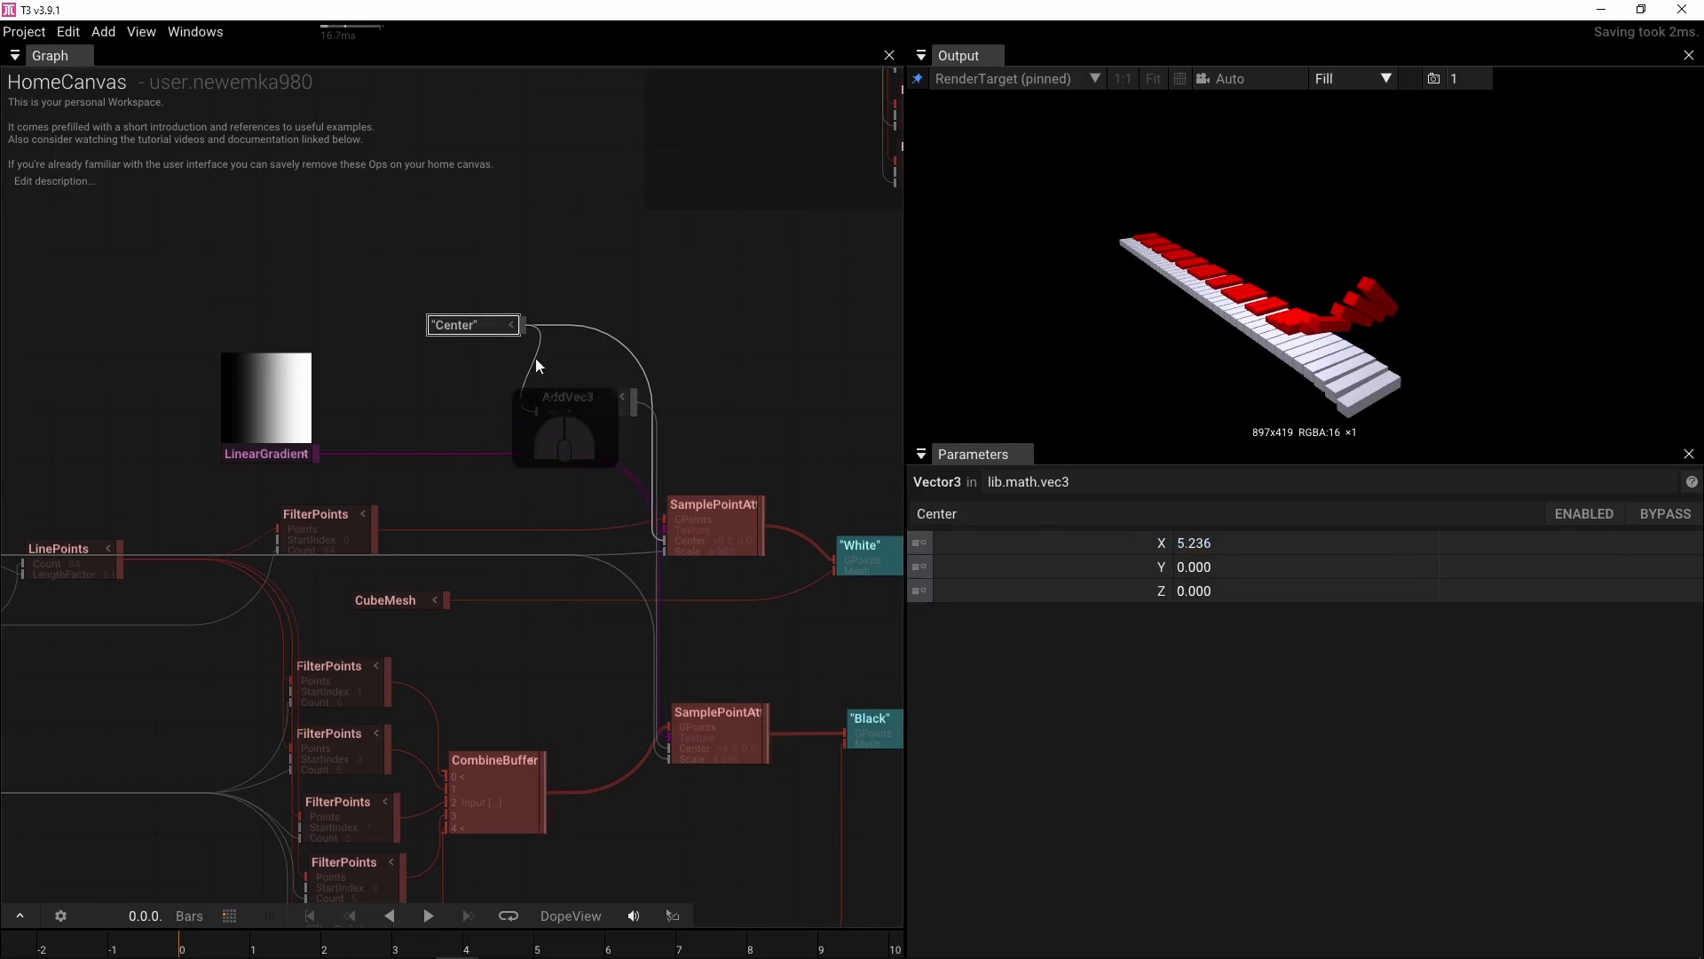
pyautogui.moveTo(1229, 542); pyautogui.dragTo(1234, 479)
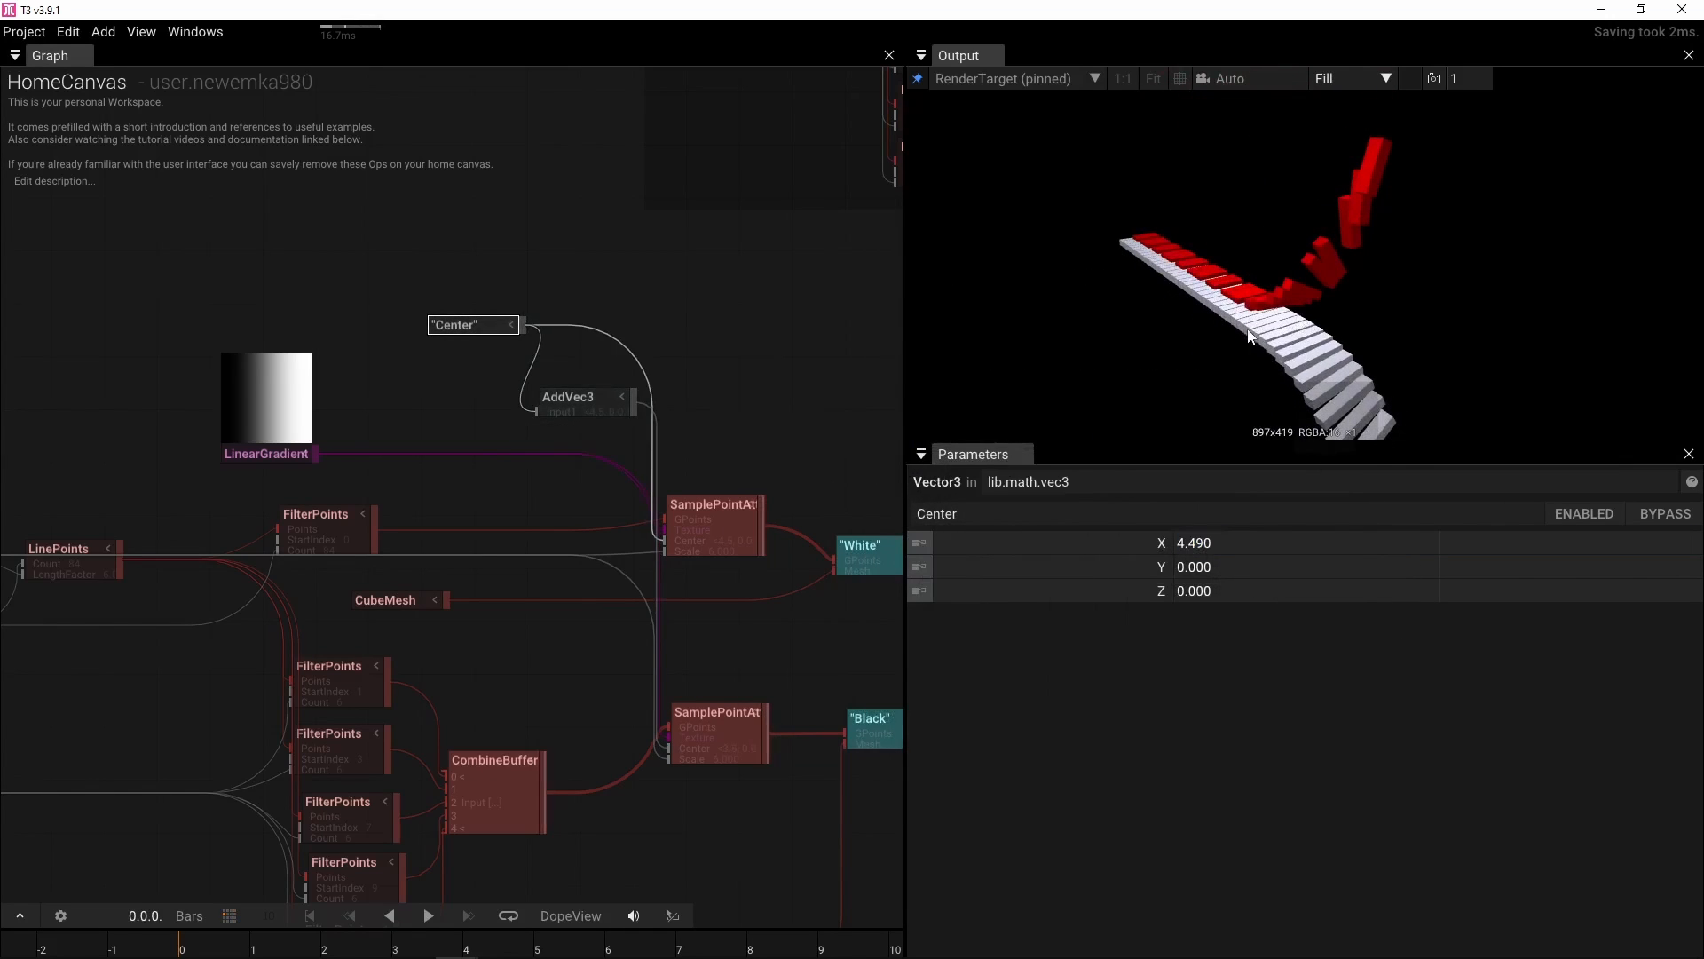
pyautogui.moveTo(1190, 544); pyautogui.dragTo(1669, 513)
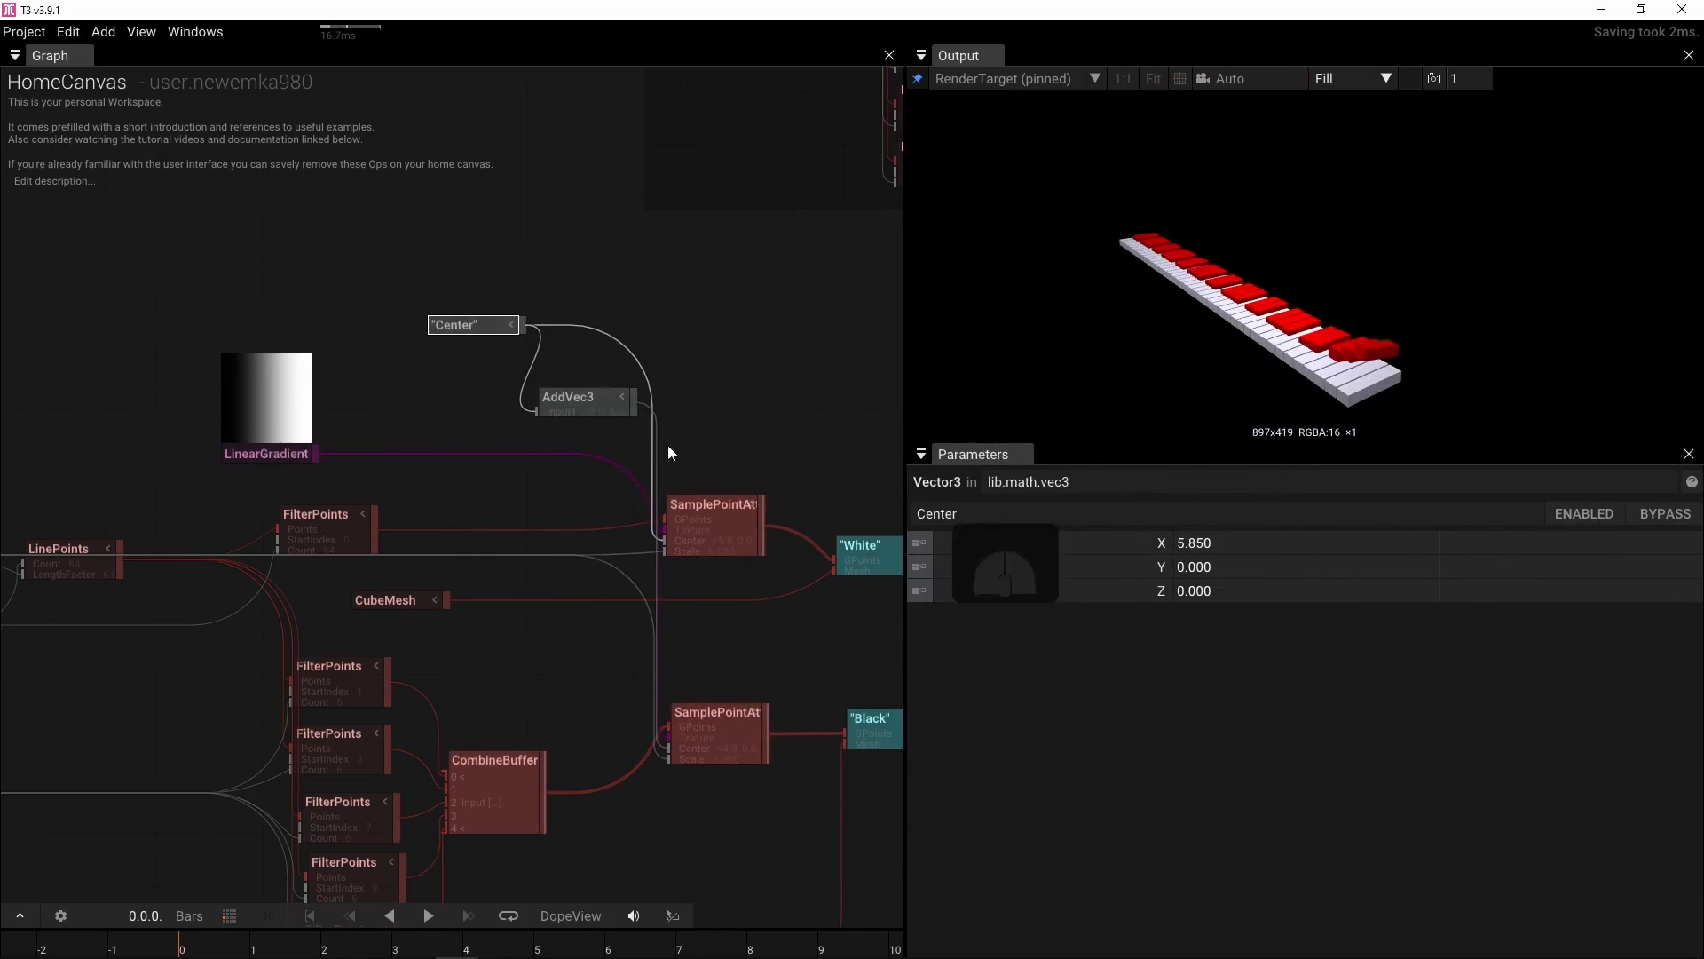
# Set the AddVec3 Input2 X offset to -1.8
pyautogui.click(584, 397)
pyautogui.click(1200, 566)
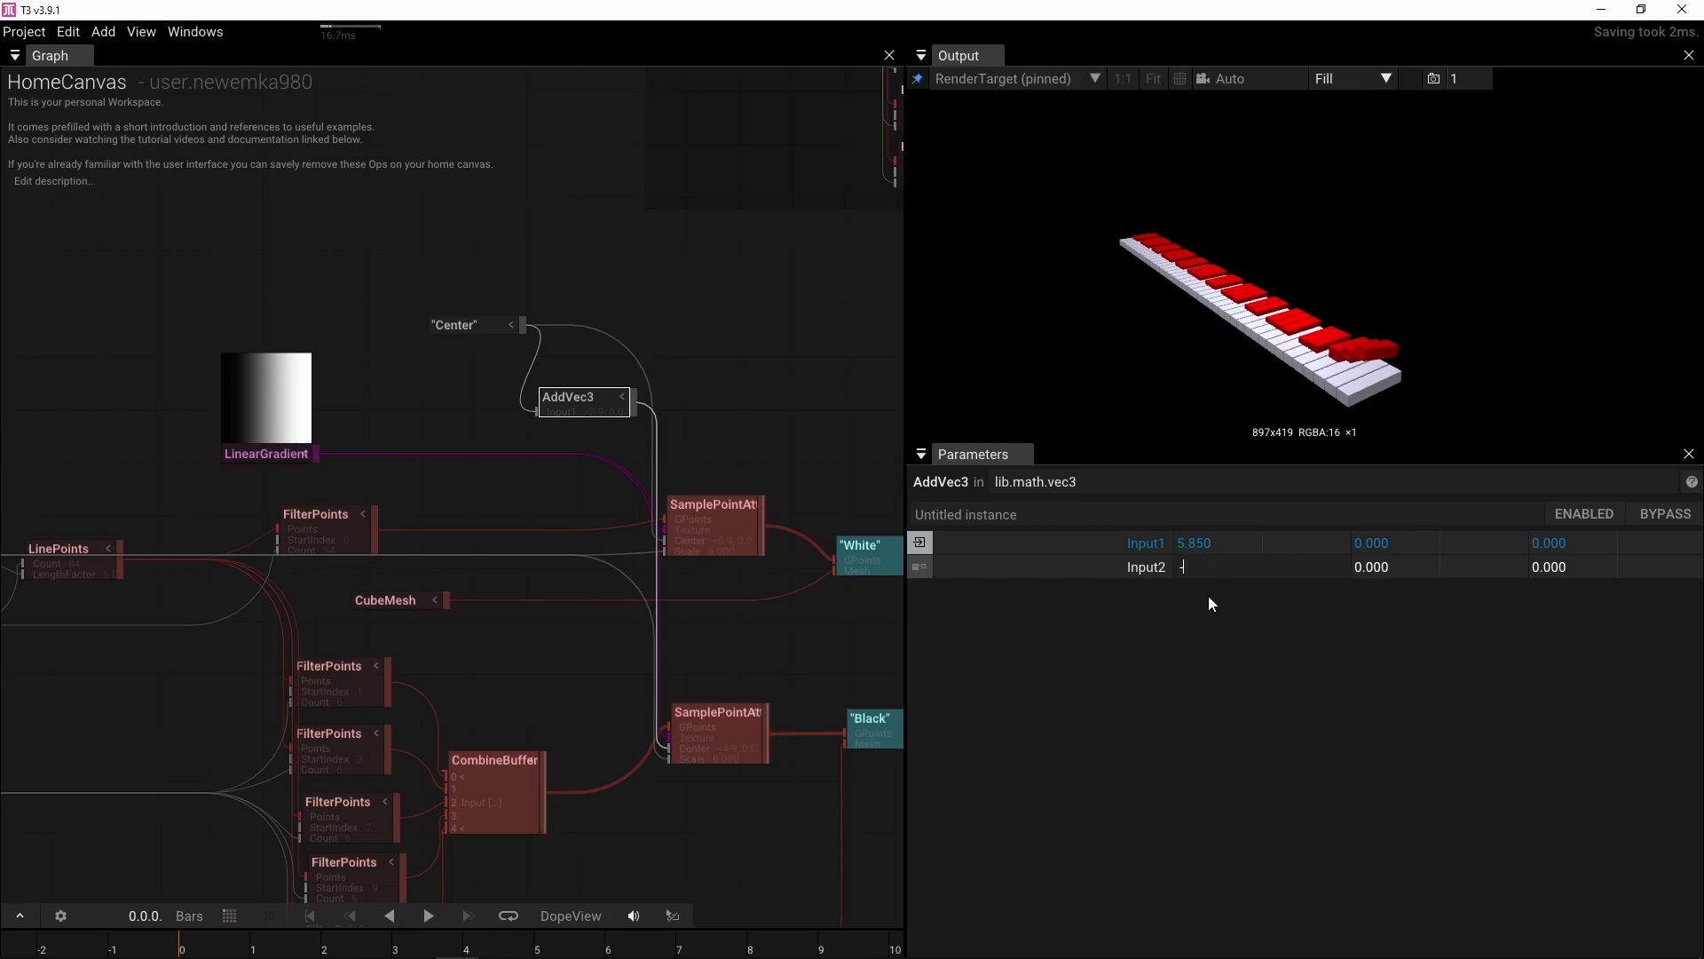
pyautogui.write('-1.8')
pyautogui.click(1209, 599)
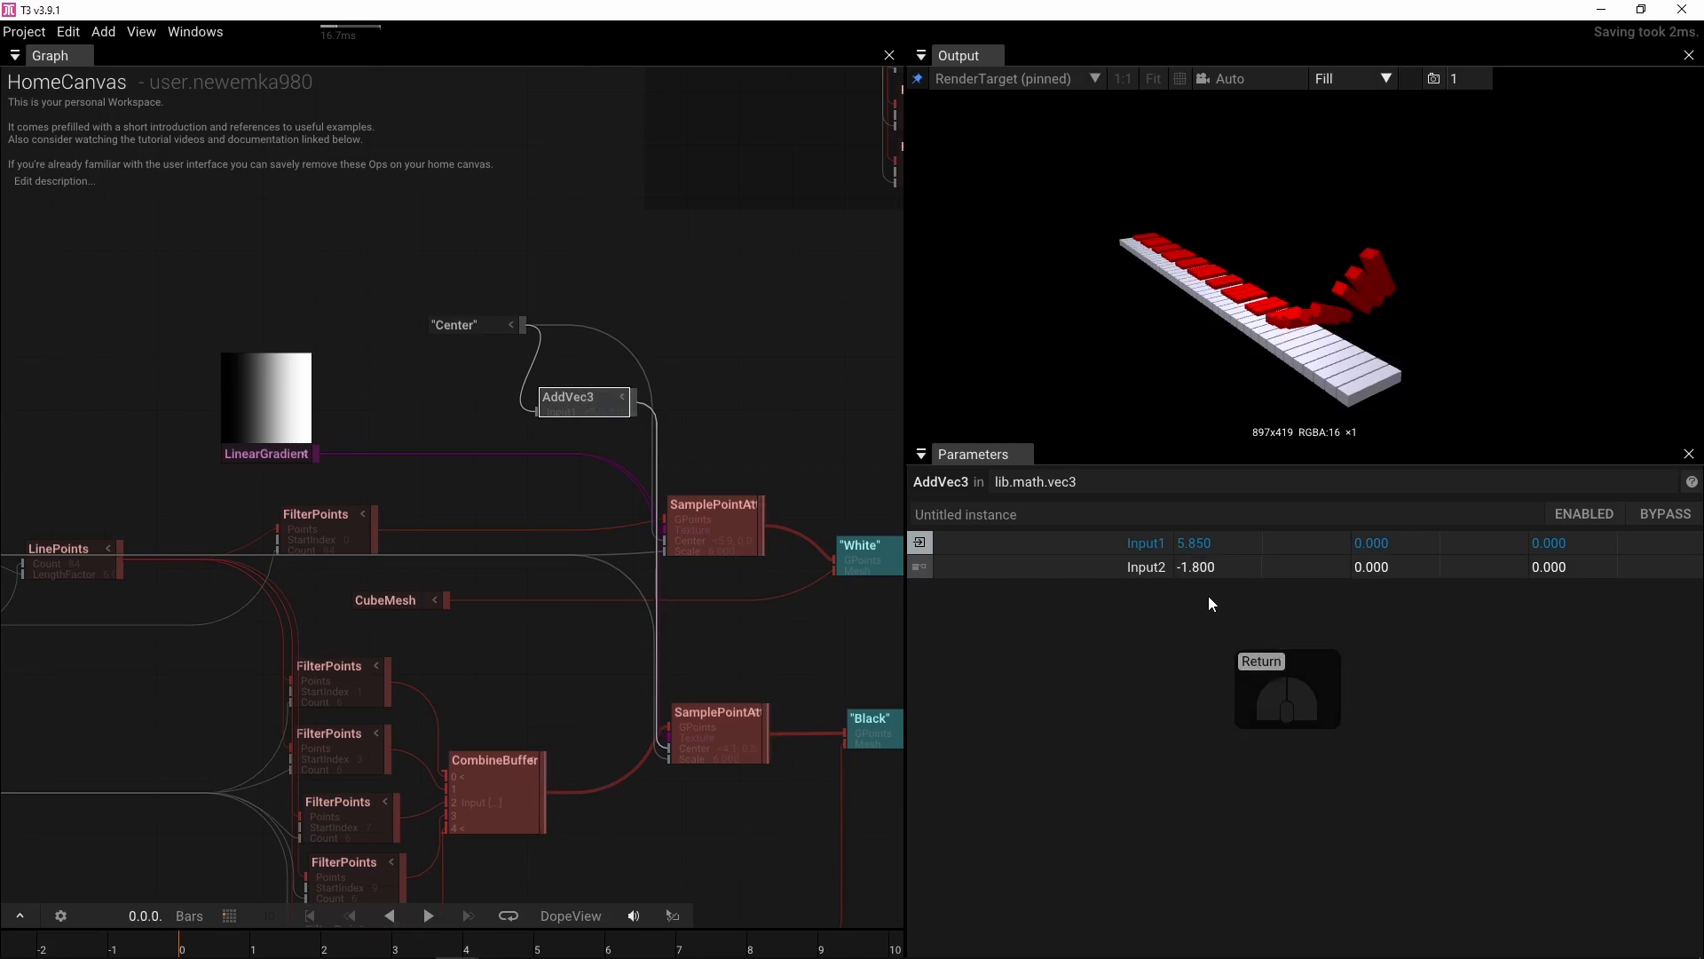
# Set the Center node's X to about 7.4
pyautogui.click(920, 542)
pyautogui.moveTo(1207, 783); pyautogui.dragTo(1004, 726)
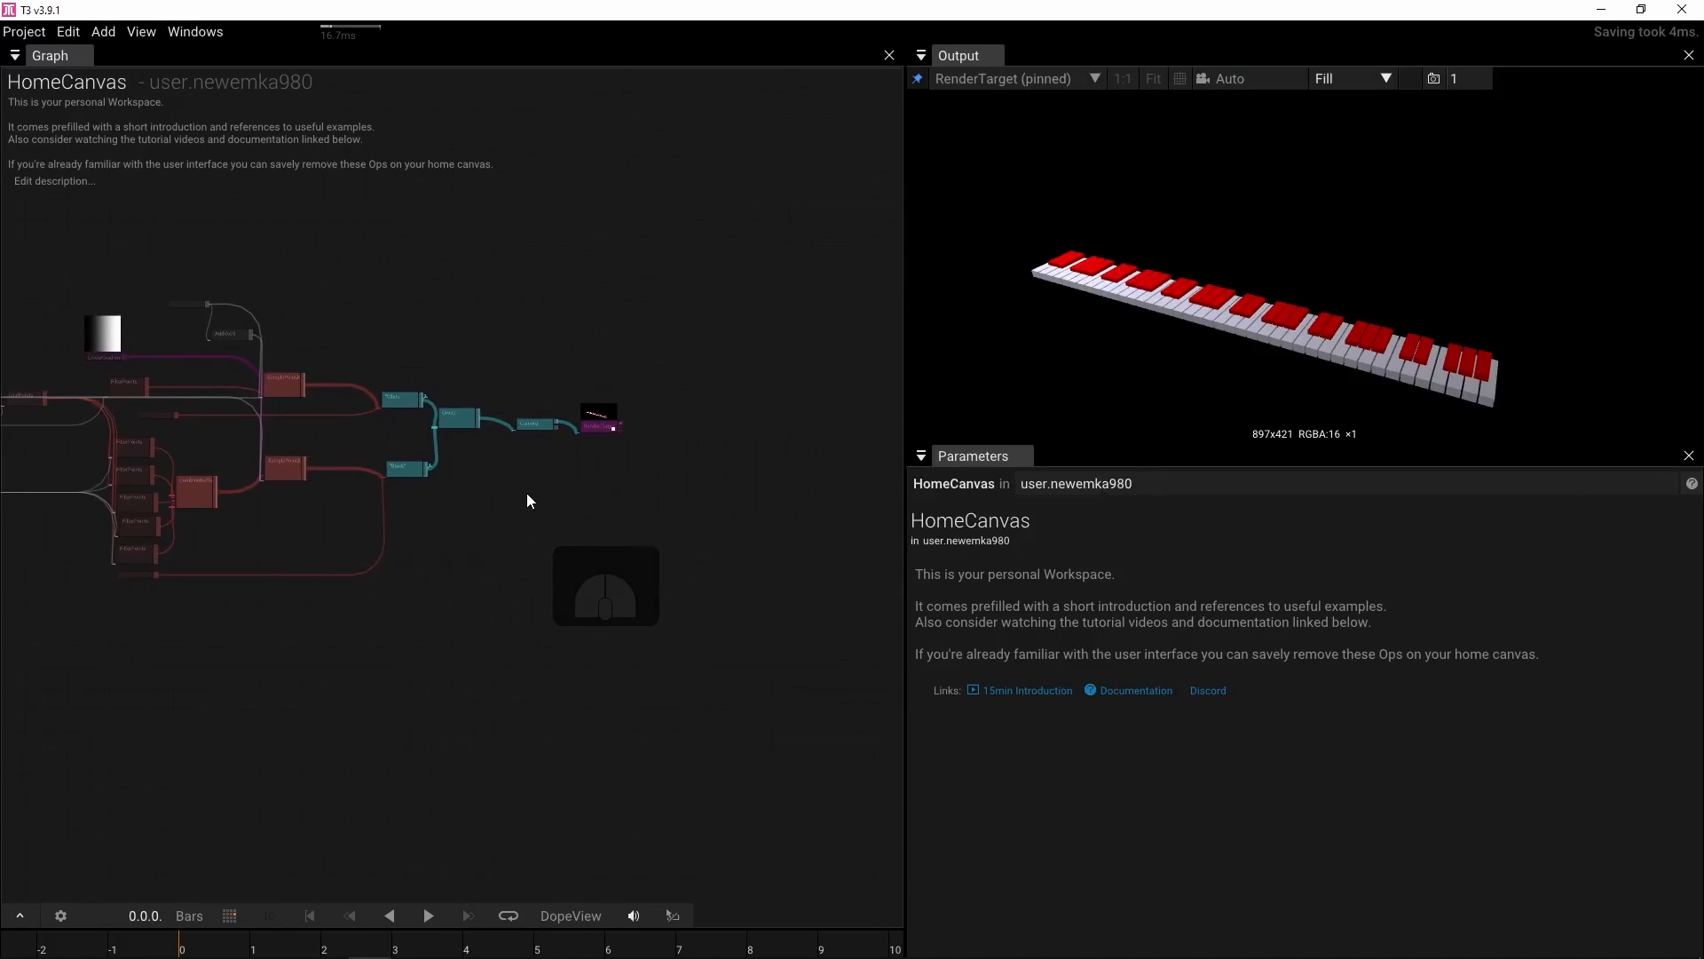
# Add a Layer2d op connected to the RenderTarget output
pyautogui.scroll(3, 526, 493)
pyautogui.scroll(2, 525, 493)
pyautogui.moveTo(588, 454); pyautogui.dragTo(190, 563)
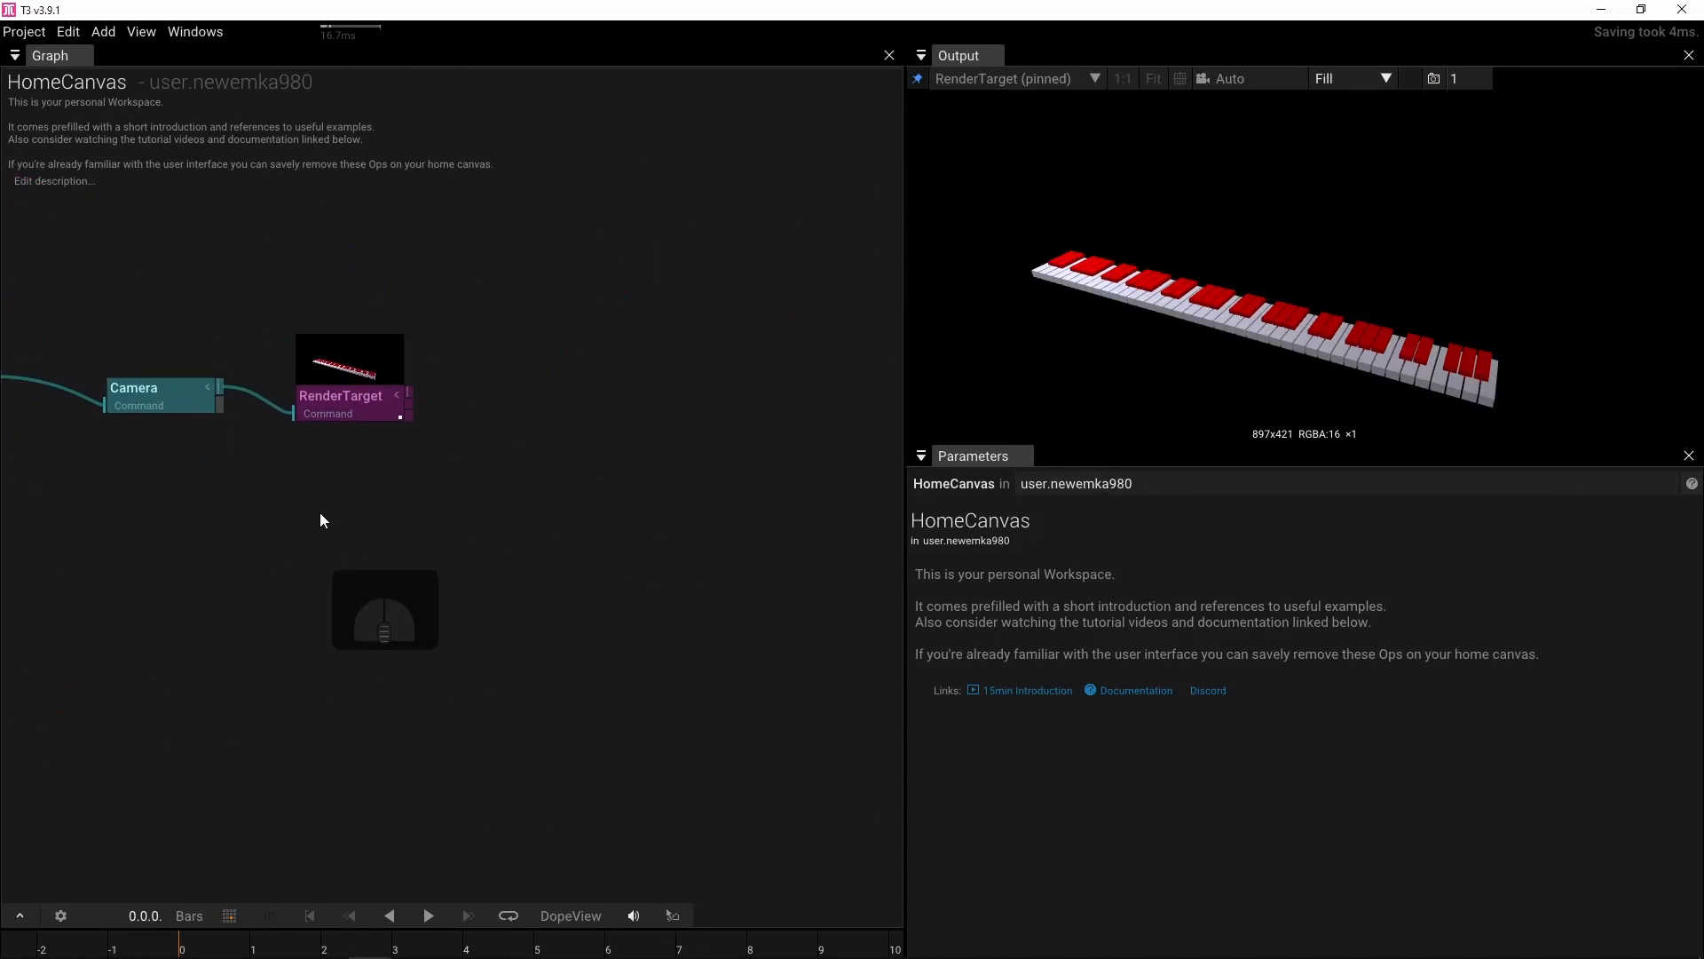
pyautogui.scroll(2, 371, 488)
pyautogui.scroll(1, 371, 487)
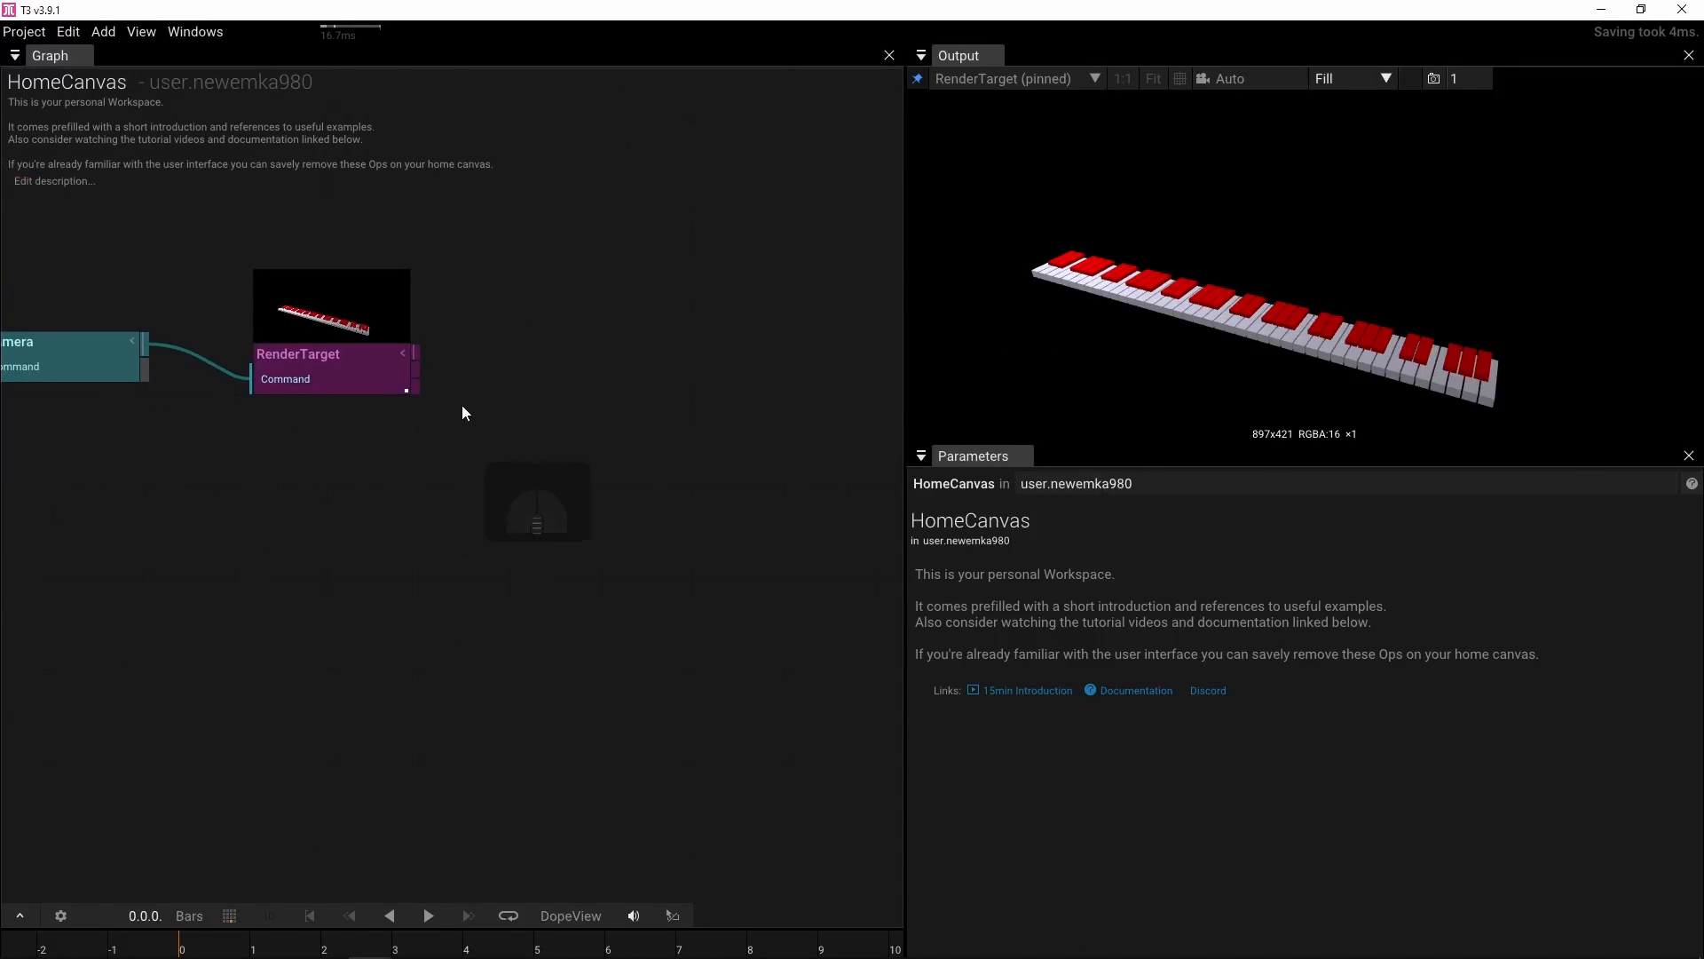
pyautogui.moveTo(415, 354); pyautogui.dragTo(527, 355)
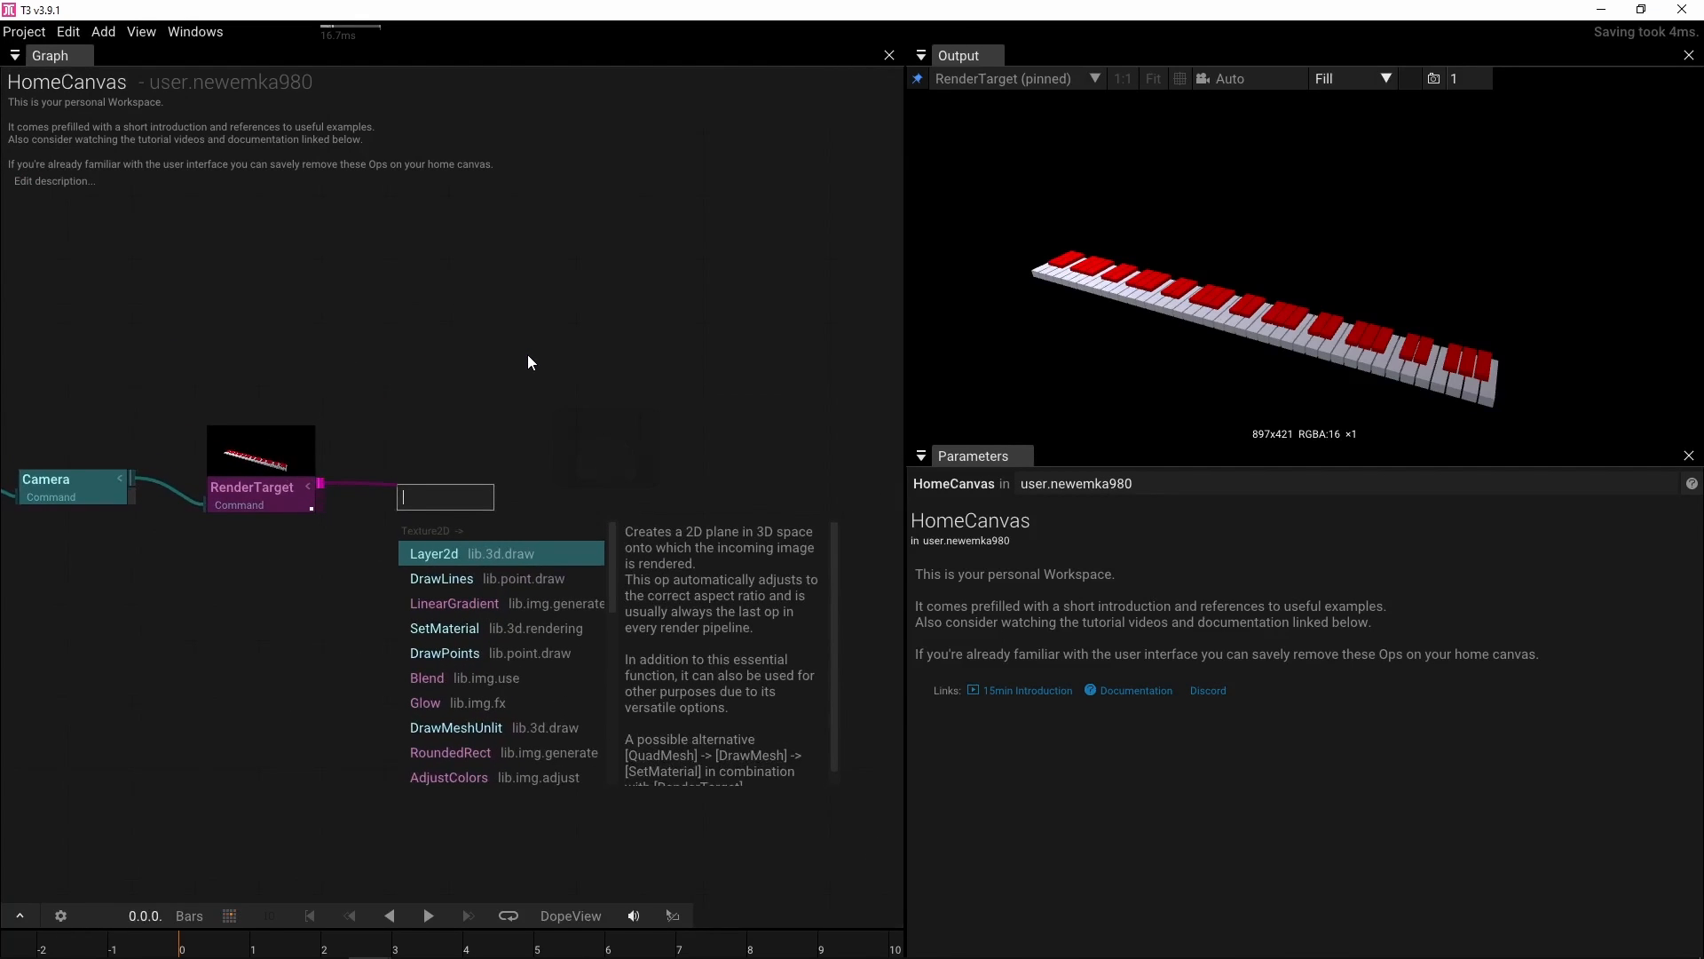
pyautogui.click(474, 551)
# Select all operators of the keyboard graph and start combining them into a new symbol type
pyautogui.scroll(-4, 446, 561)
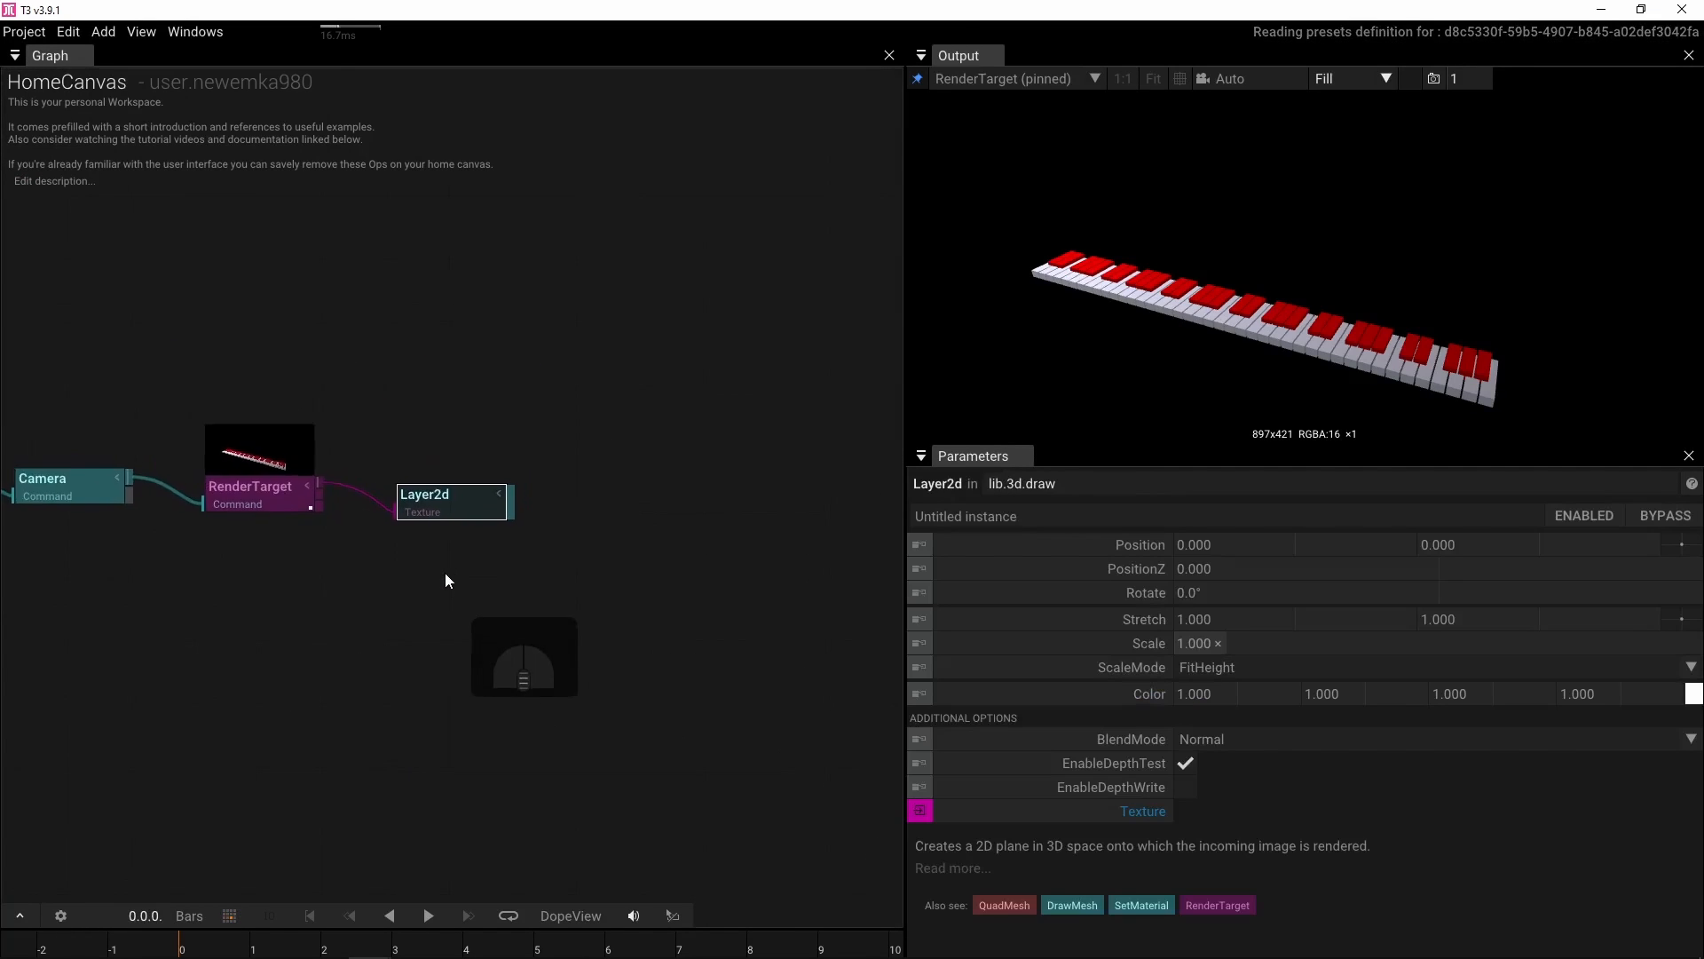
pyautogui.scroll(-4, 446, 621)
pyautogui.moveTo(487, 662); pyautogui.dragTo(639, 656)
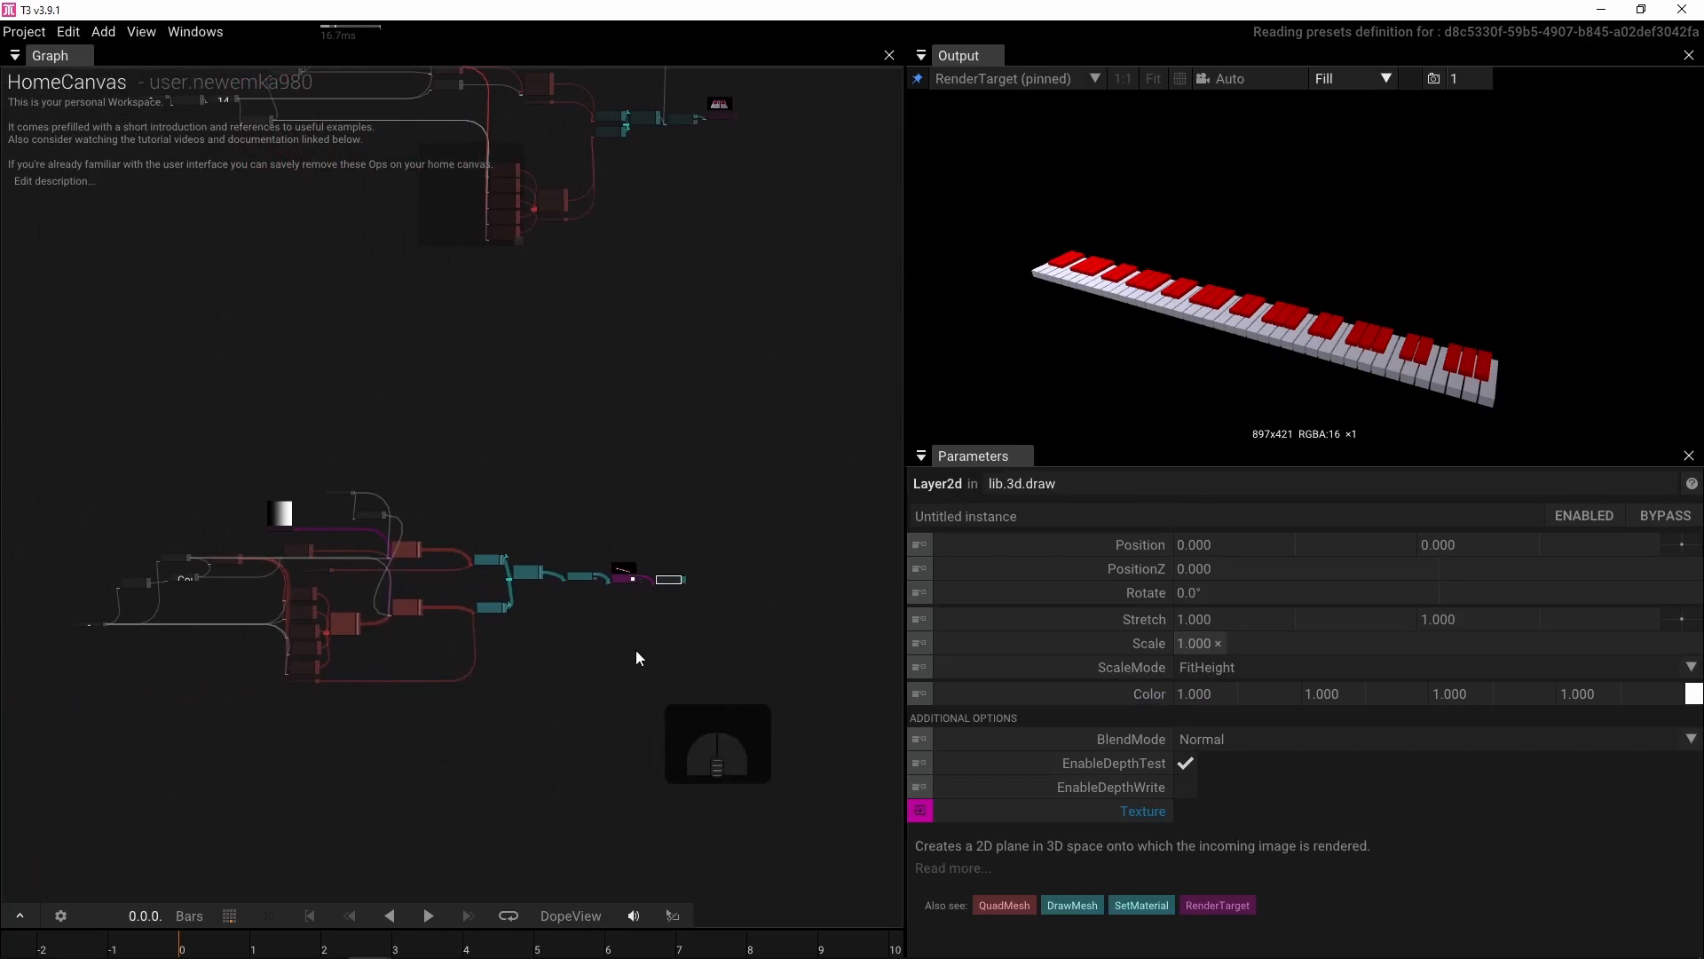
pyautogui.moveTo(22, 413); pyautogui.dragTo(649, 765)
pyautogui.scroll(6, 645, 587)
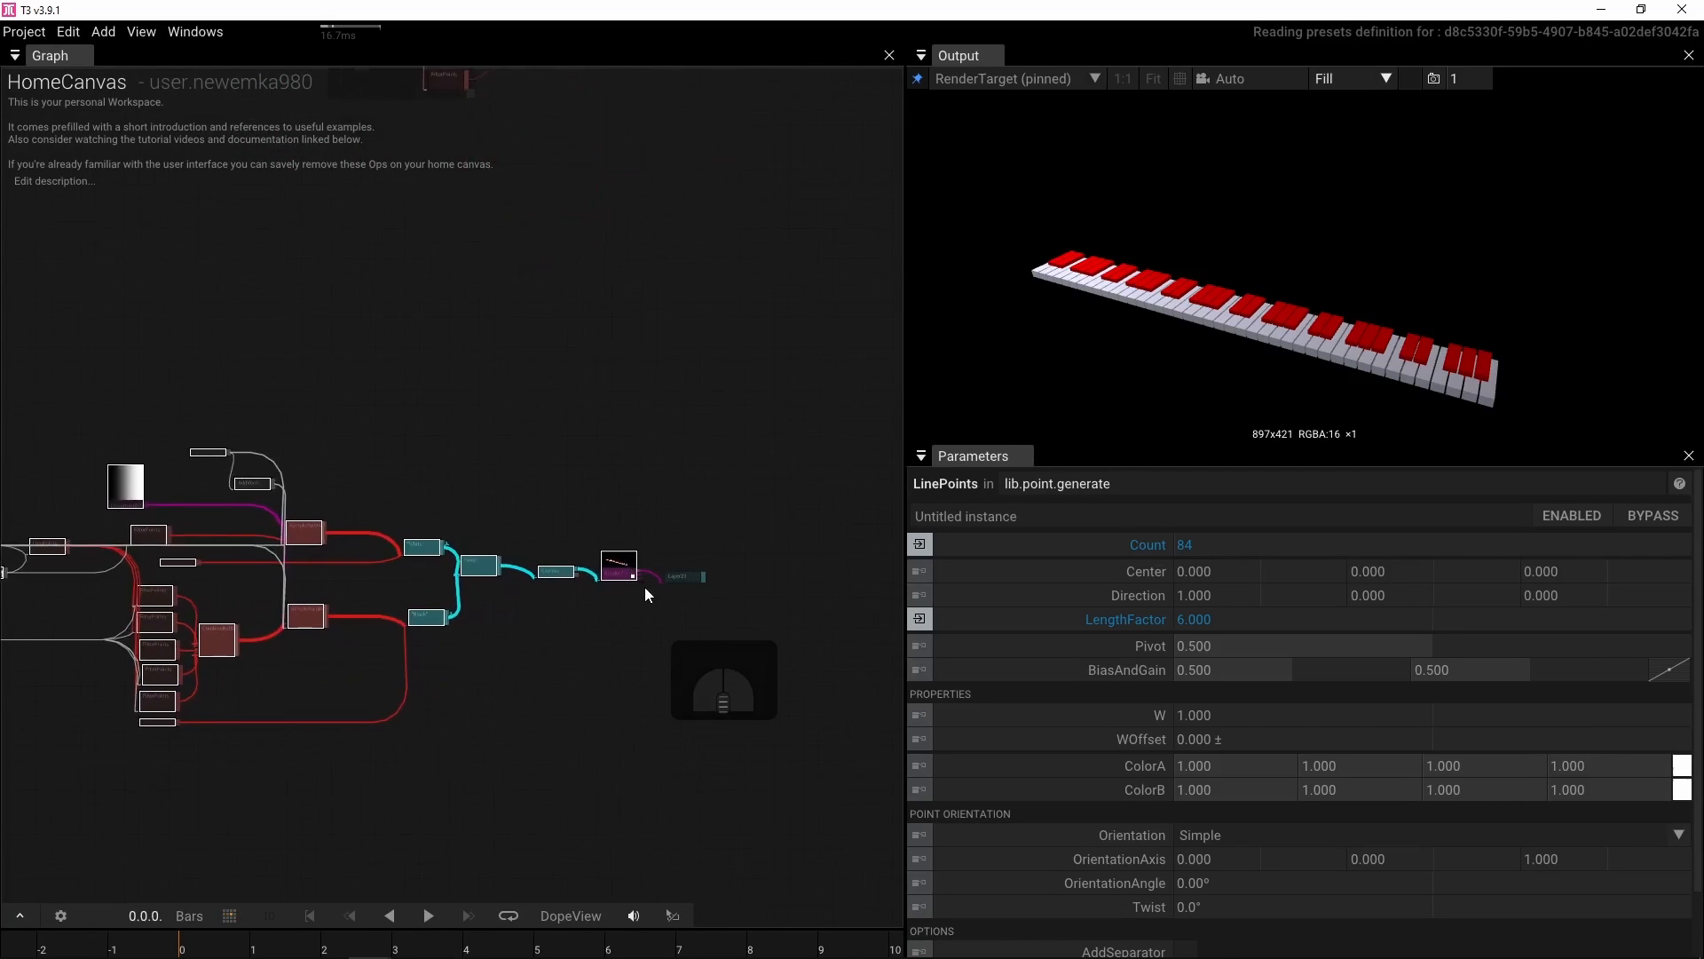
pyautogui.rightClick(560, 557)
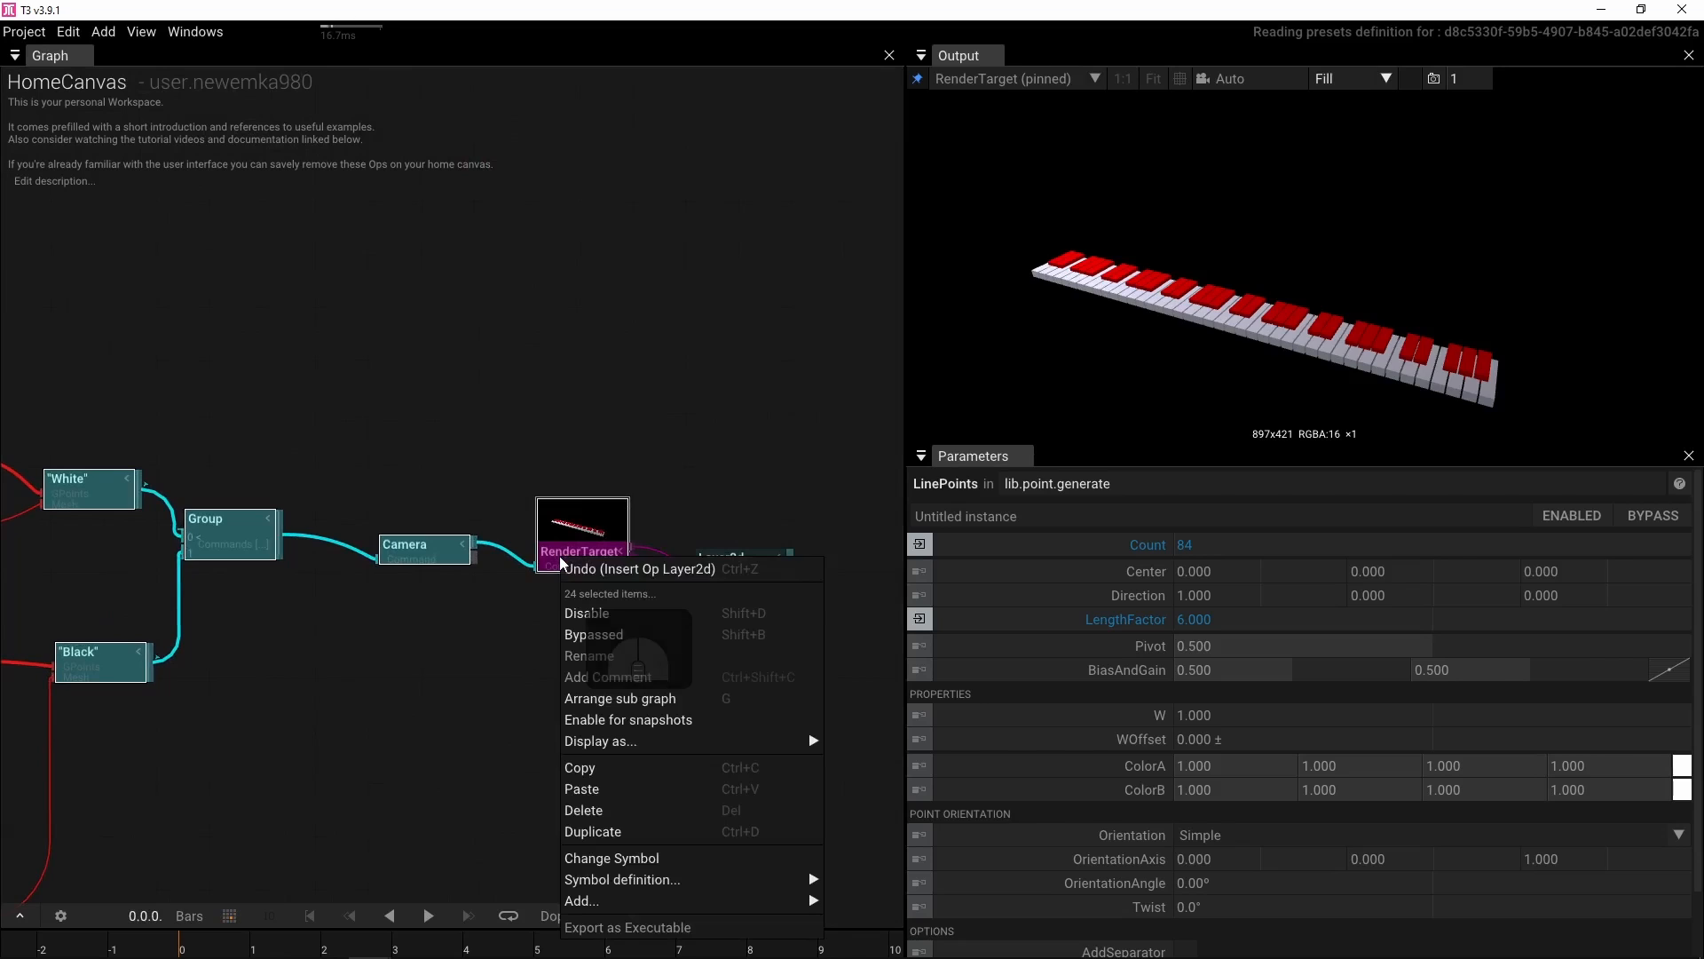
pyautogui.moveTo(595, 880)
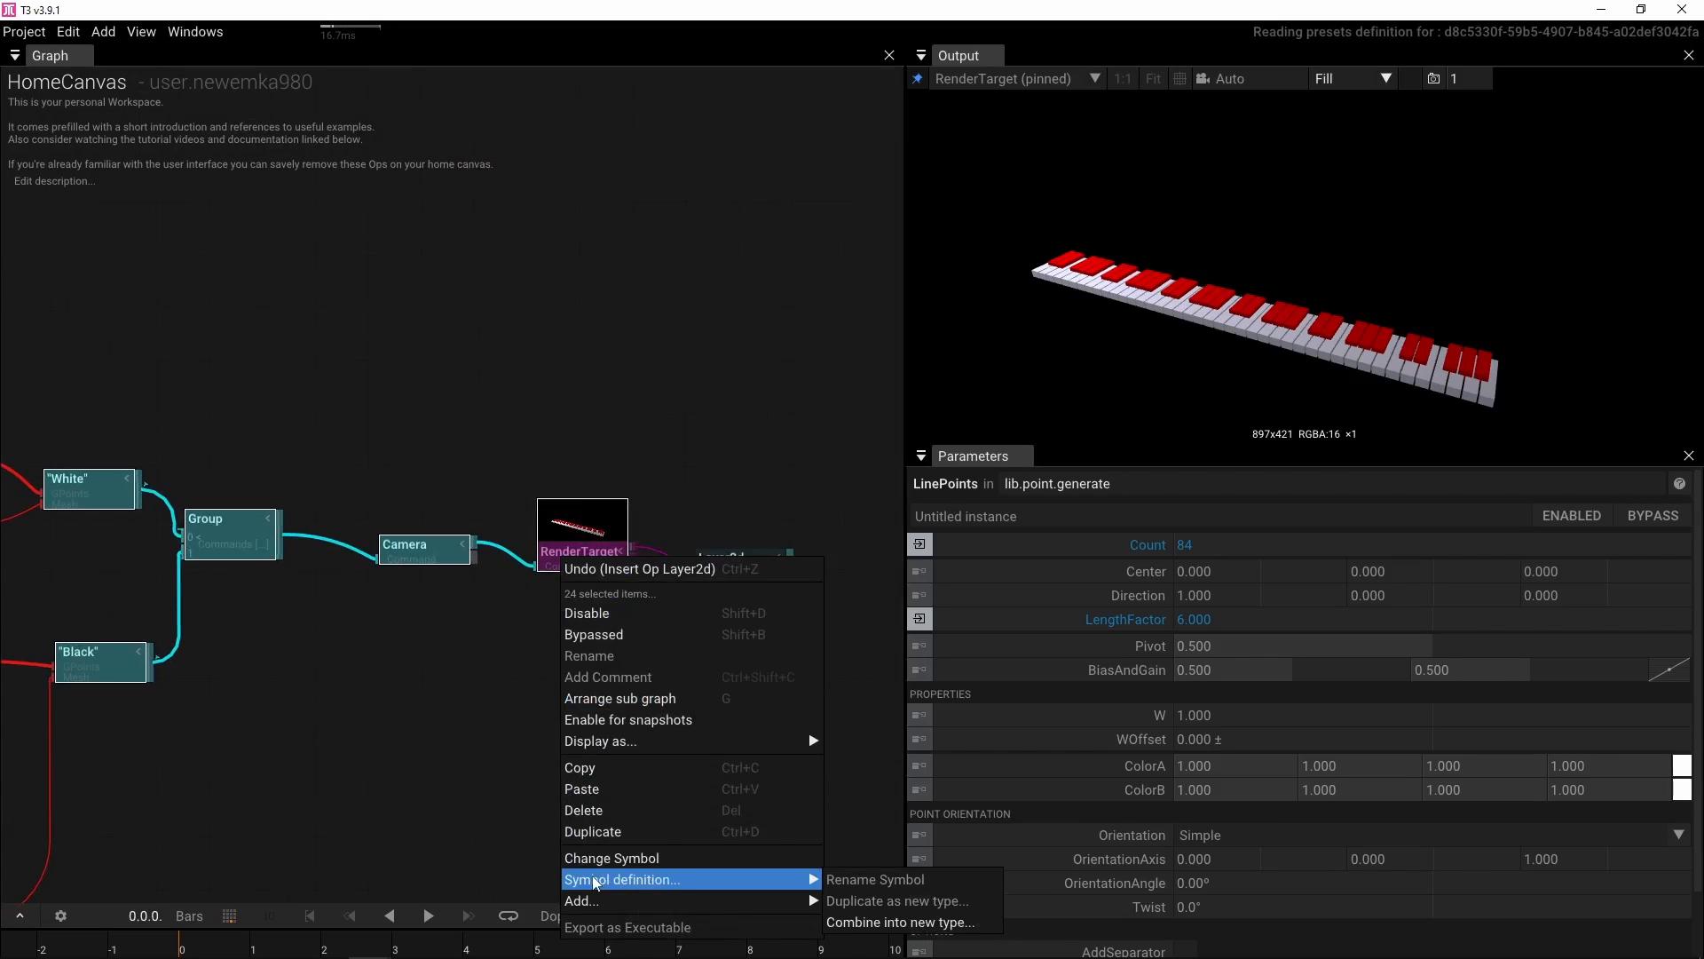
pyautogui.click(898, 920)
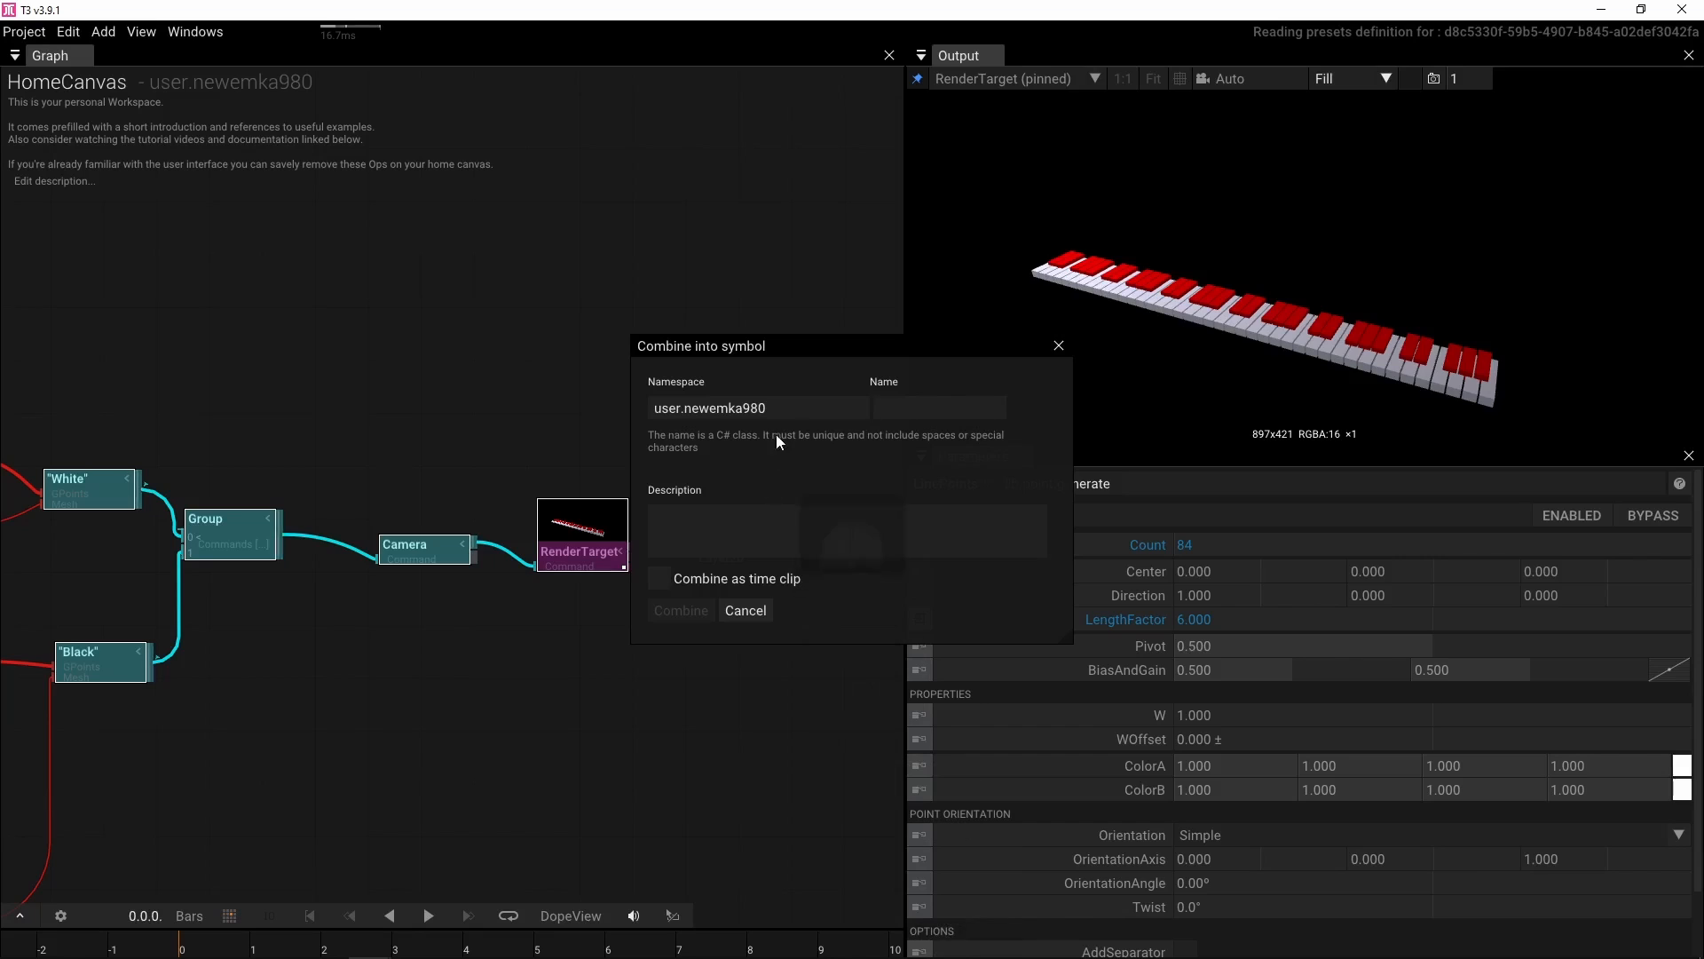
# Combine the selection into a new symbol named PianoKeyboard in the user's Examples namespace
pyautogui.click(840, 411)
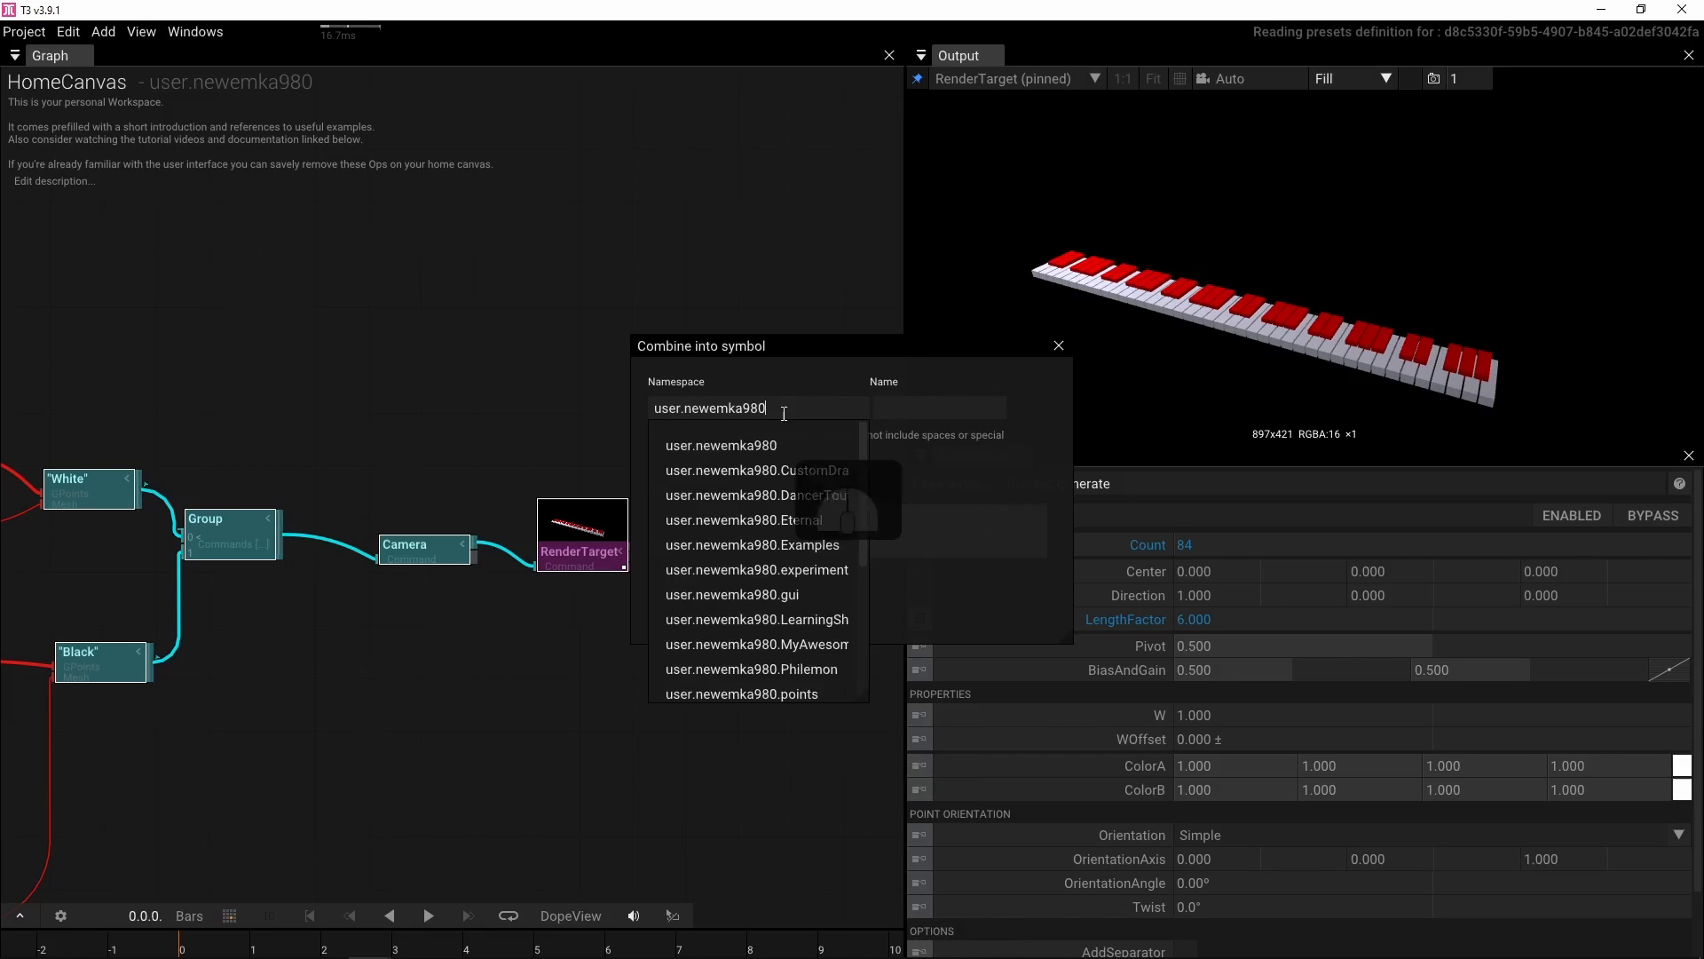
pyautogui.write('.')
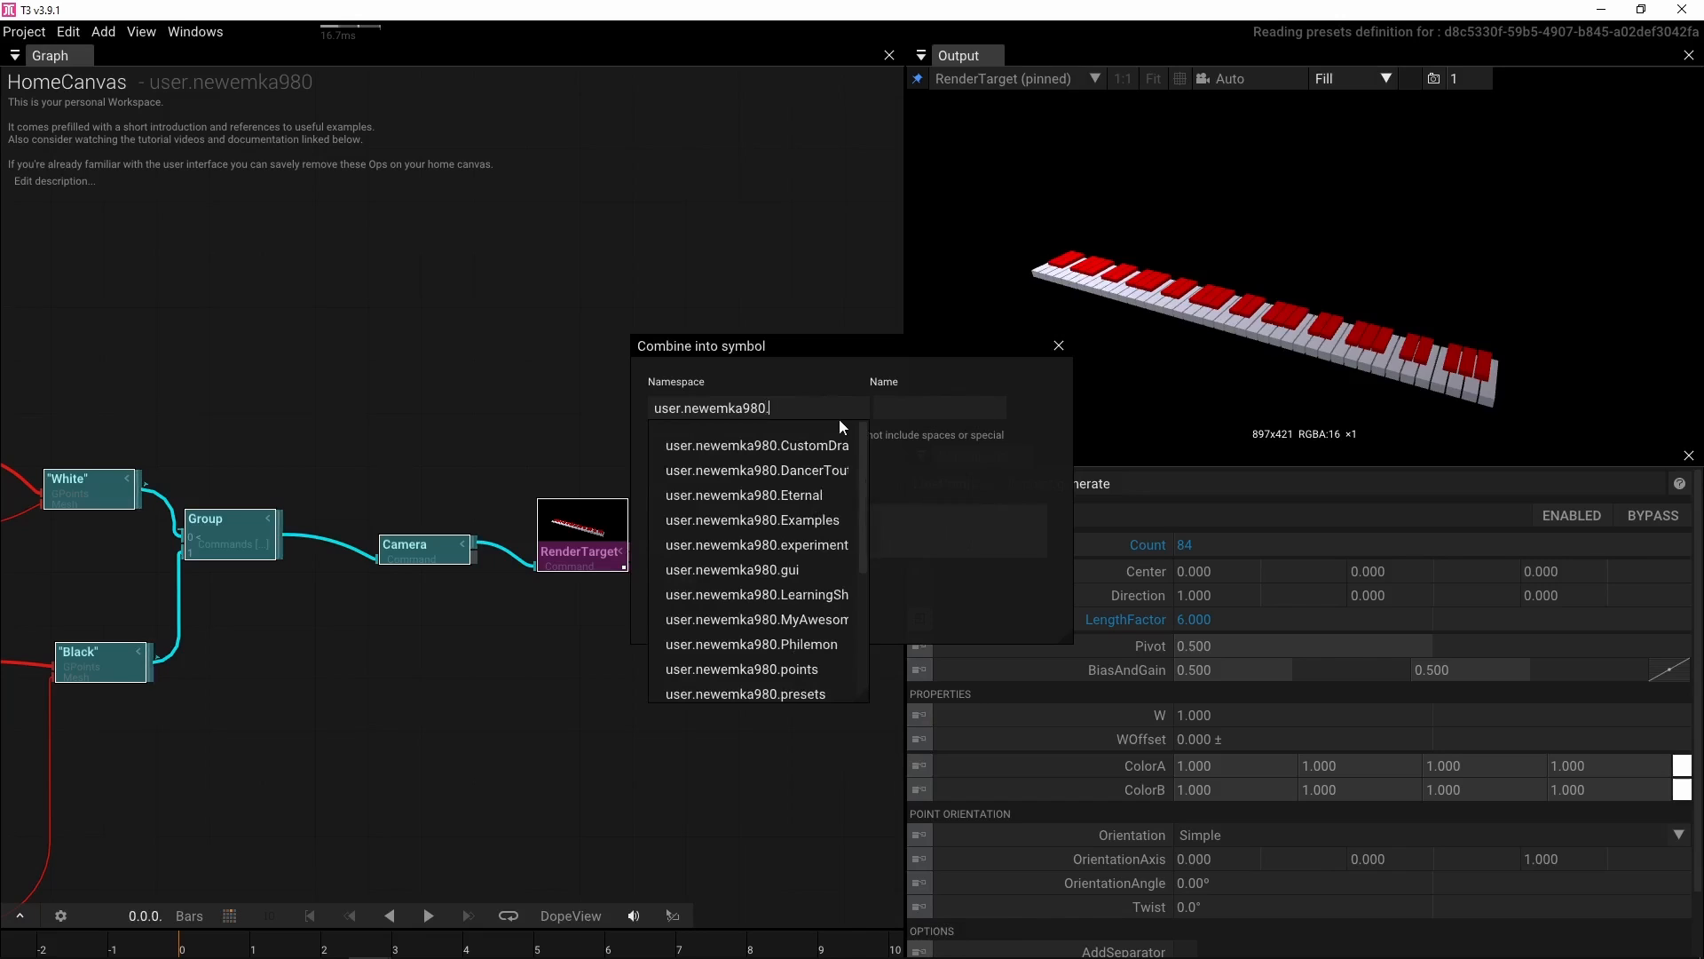
pyautogui.click(823, 520)
pyautogui.click(919, 406)
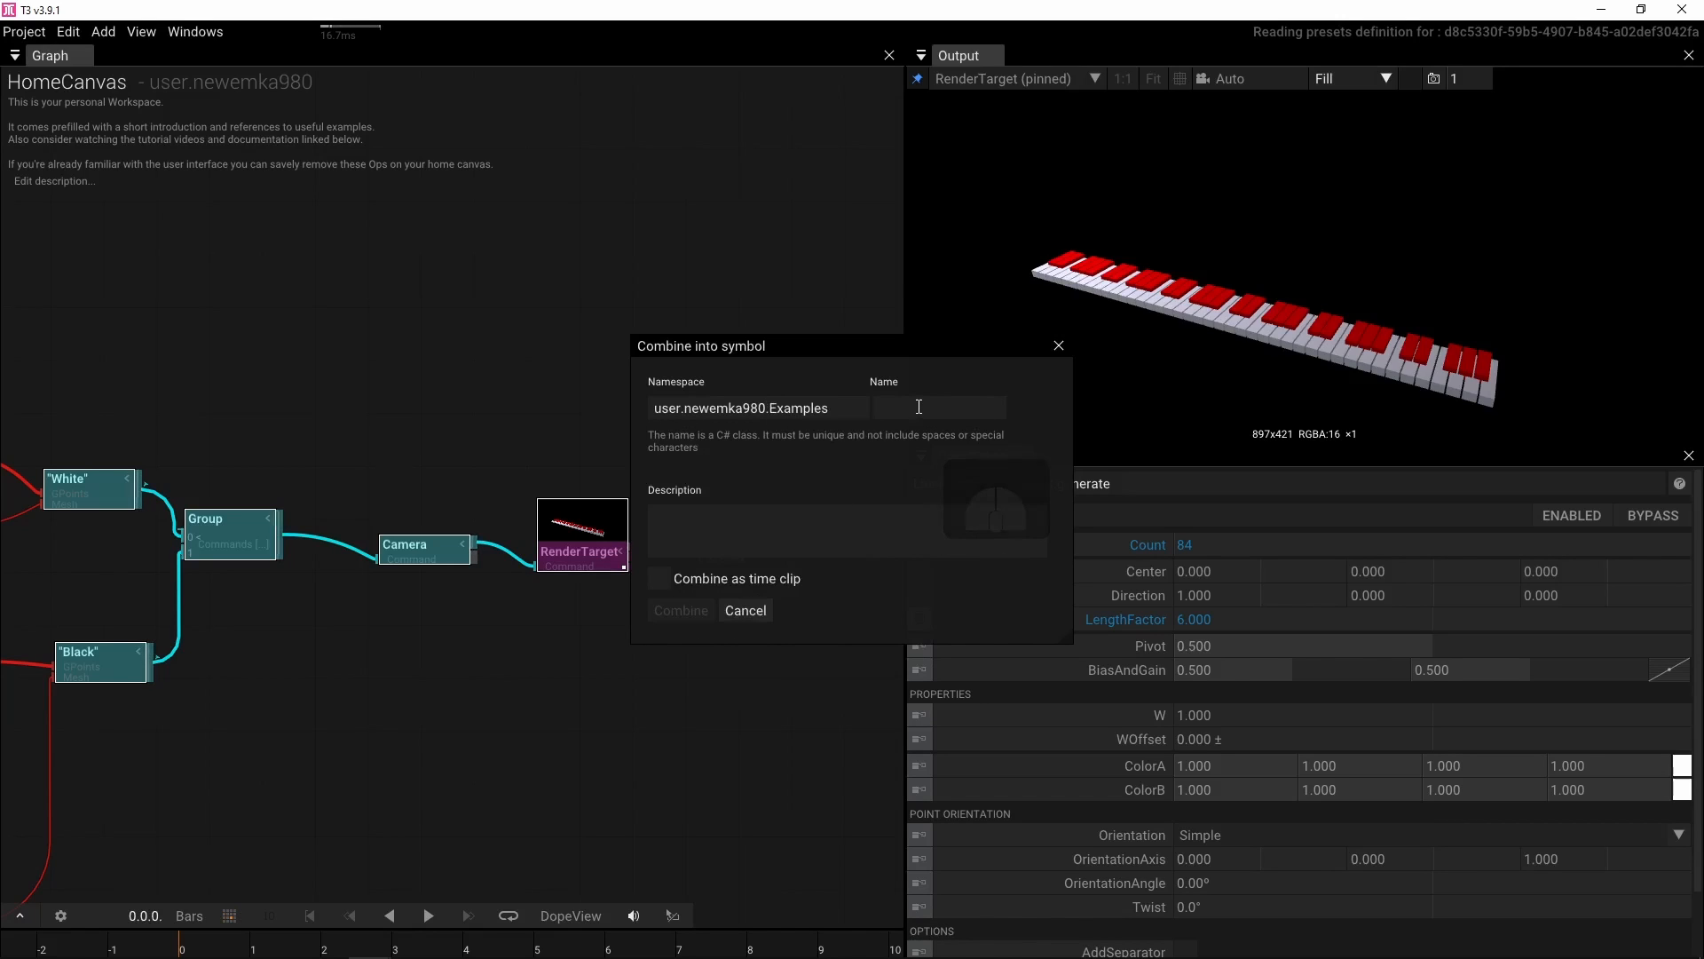
pyautogui.write('P')
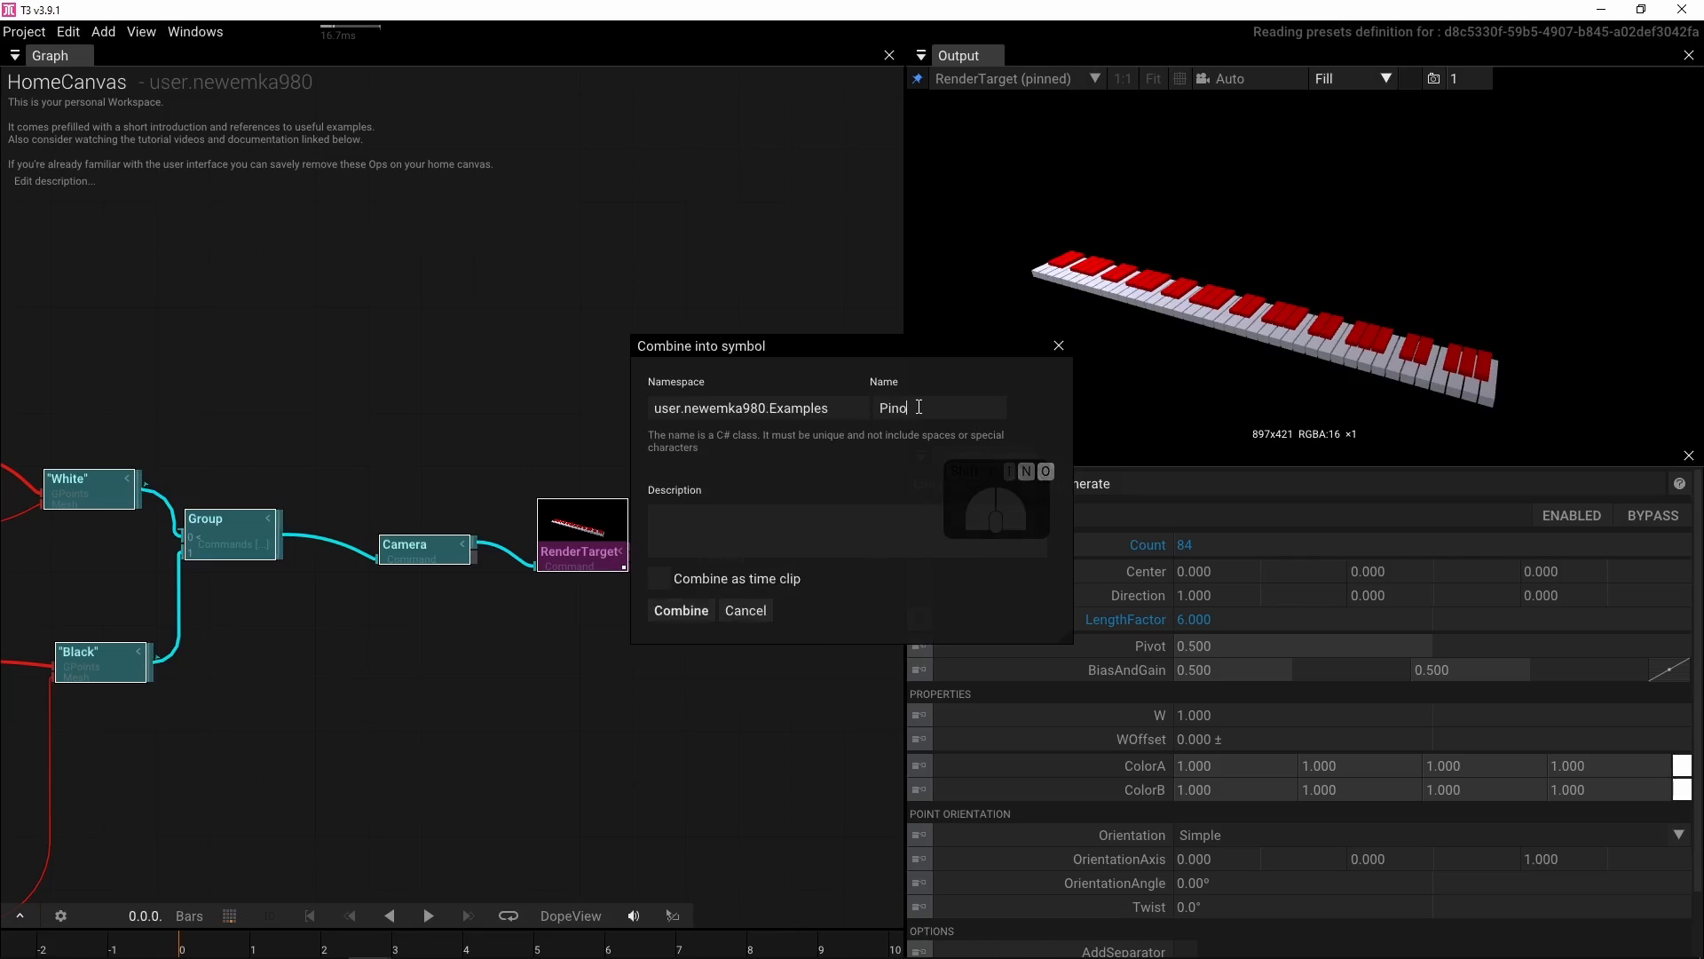
pyautogui.write('iano')
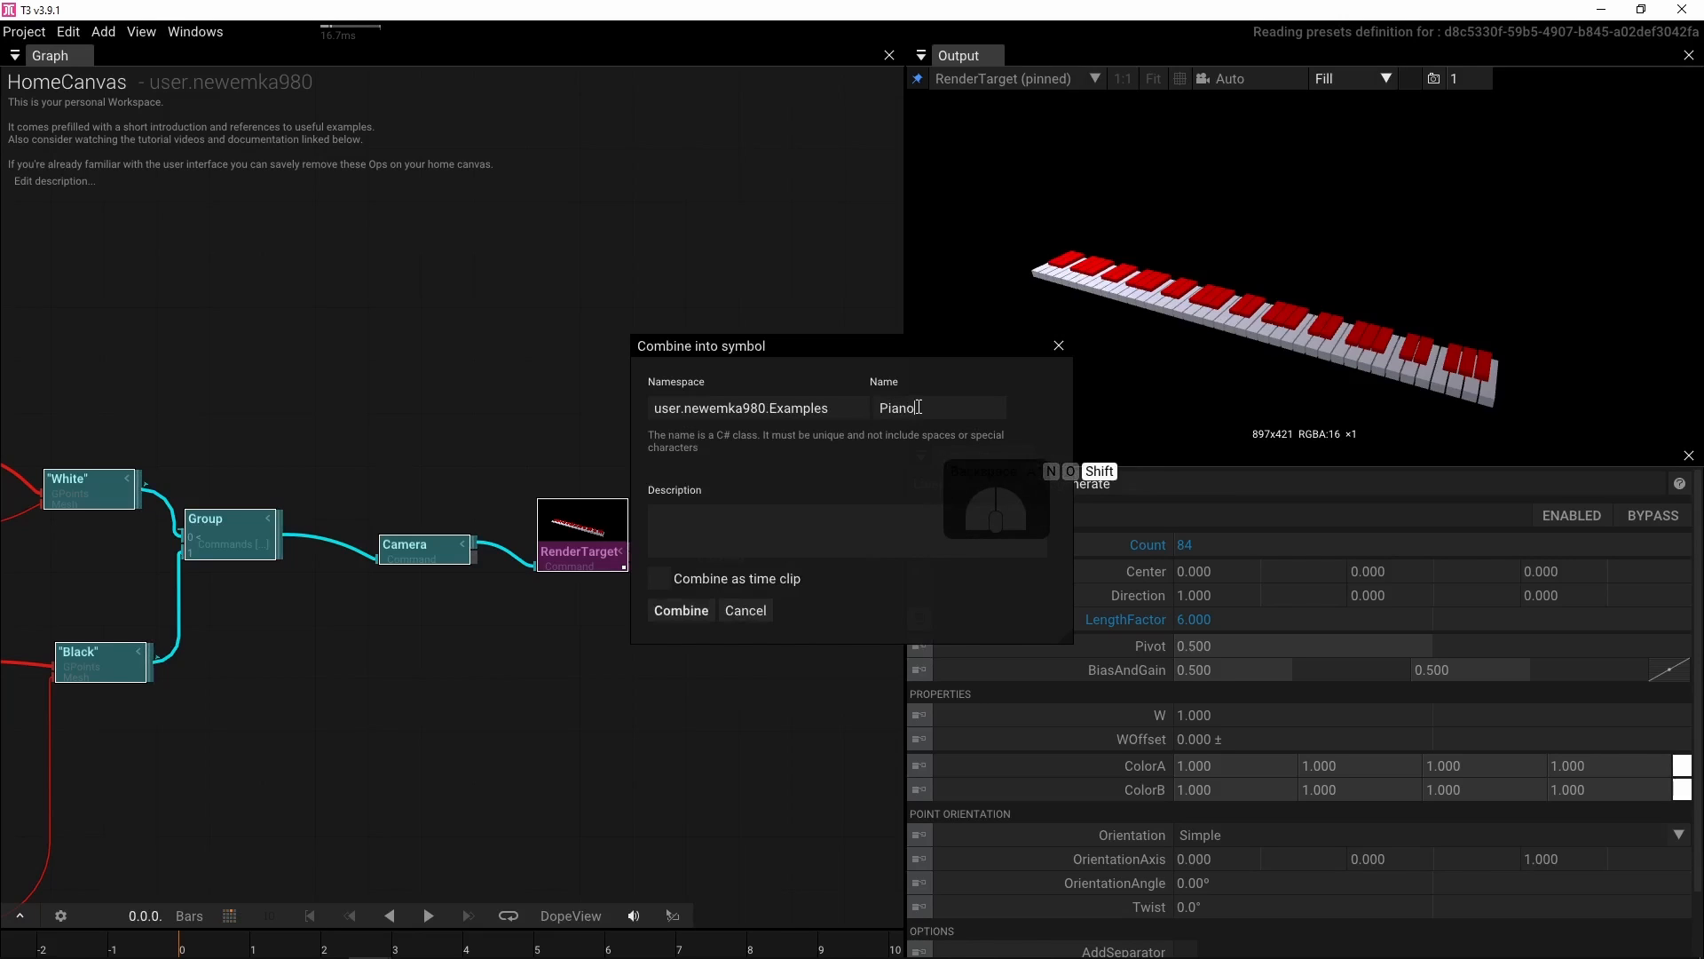
pyautogui.write('Keyboard')
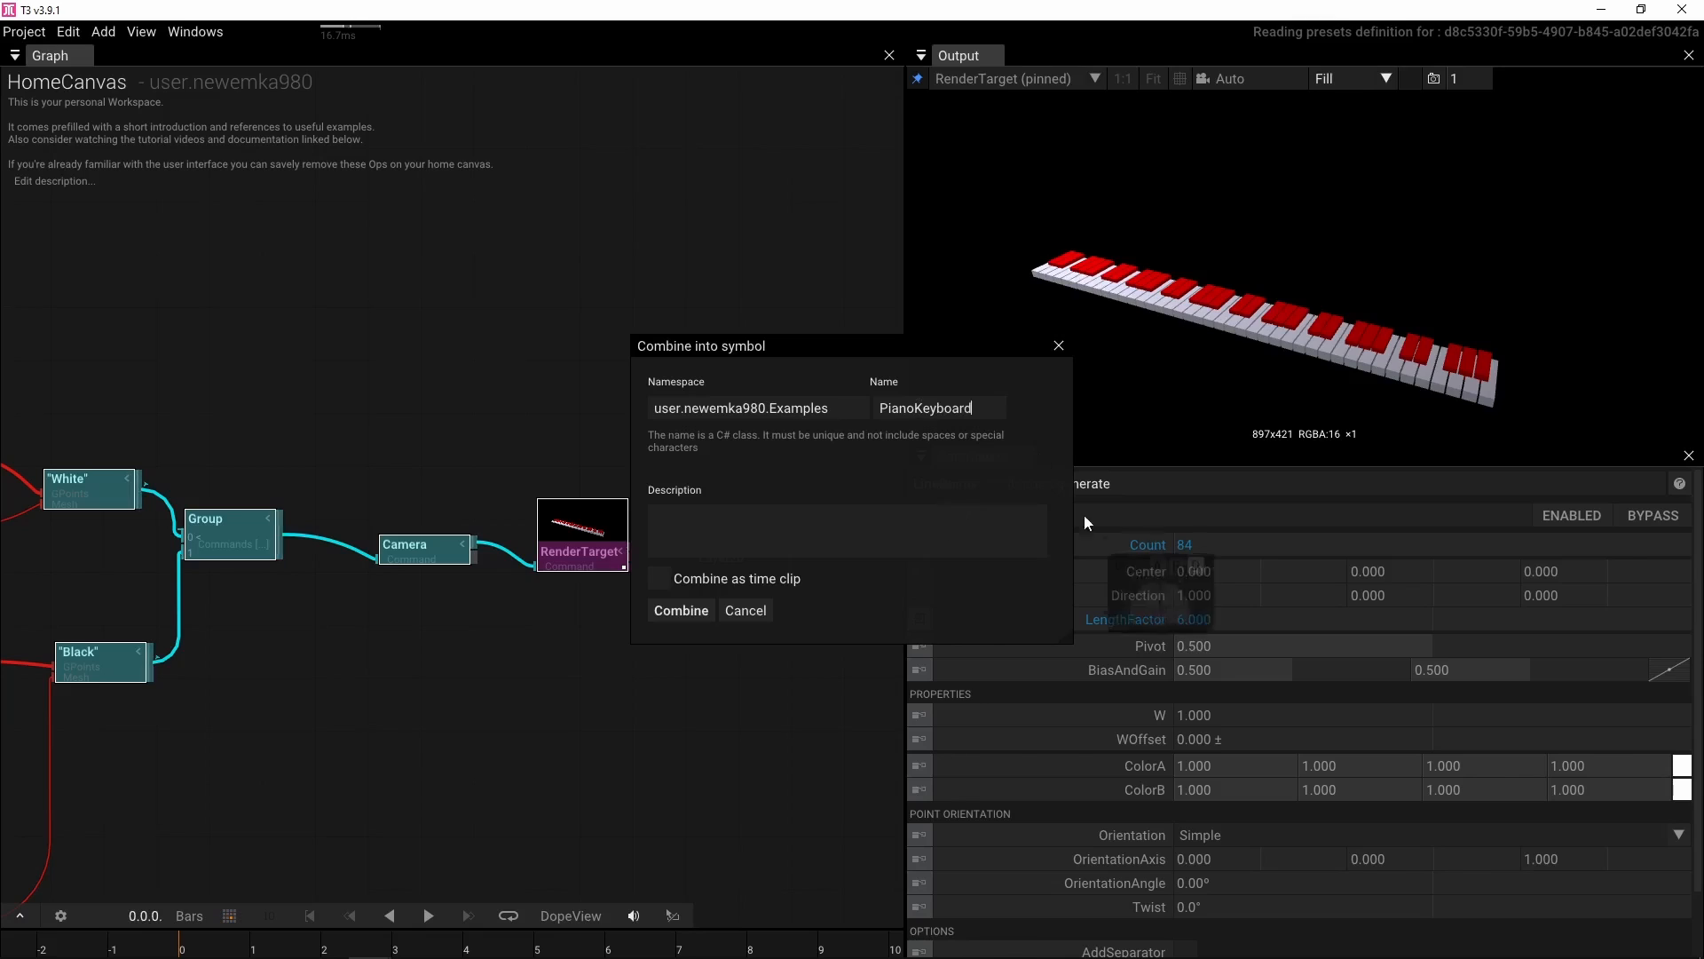
pyautogui.click(691, 611)
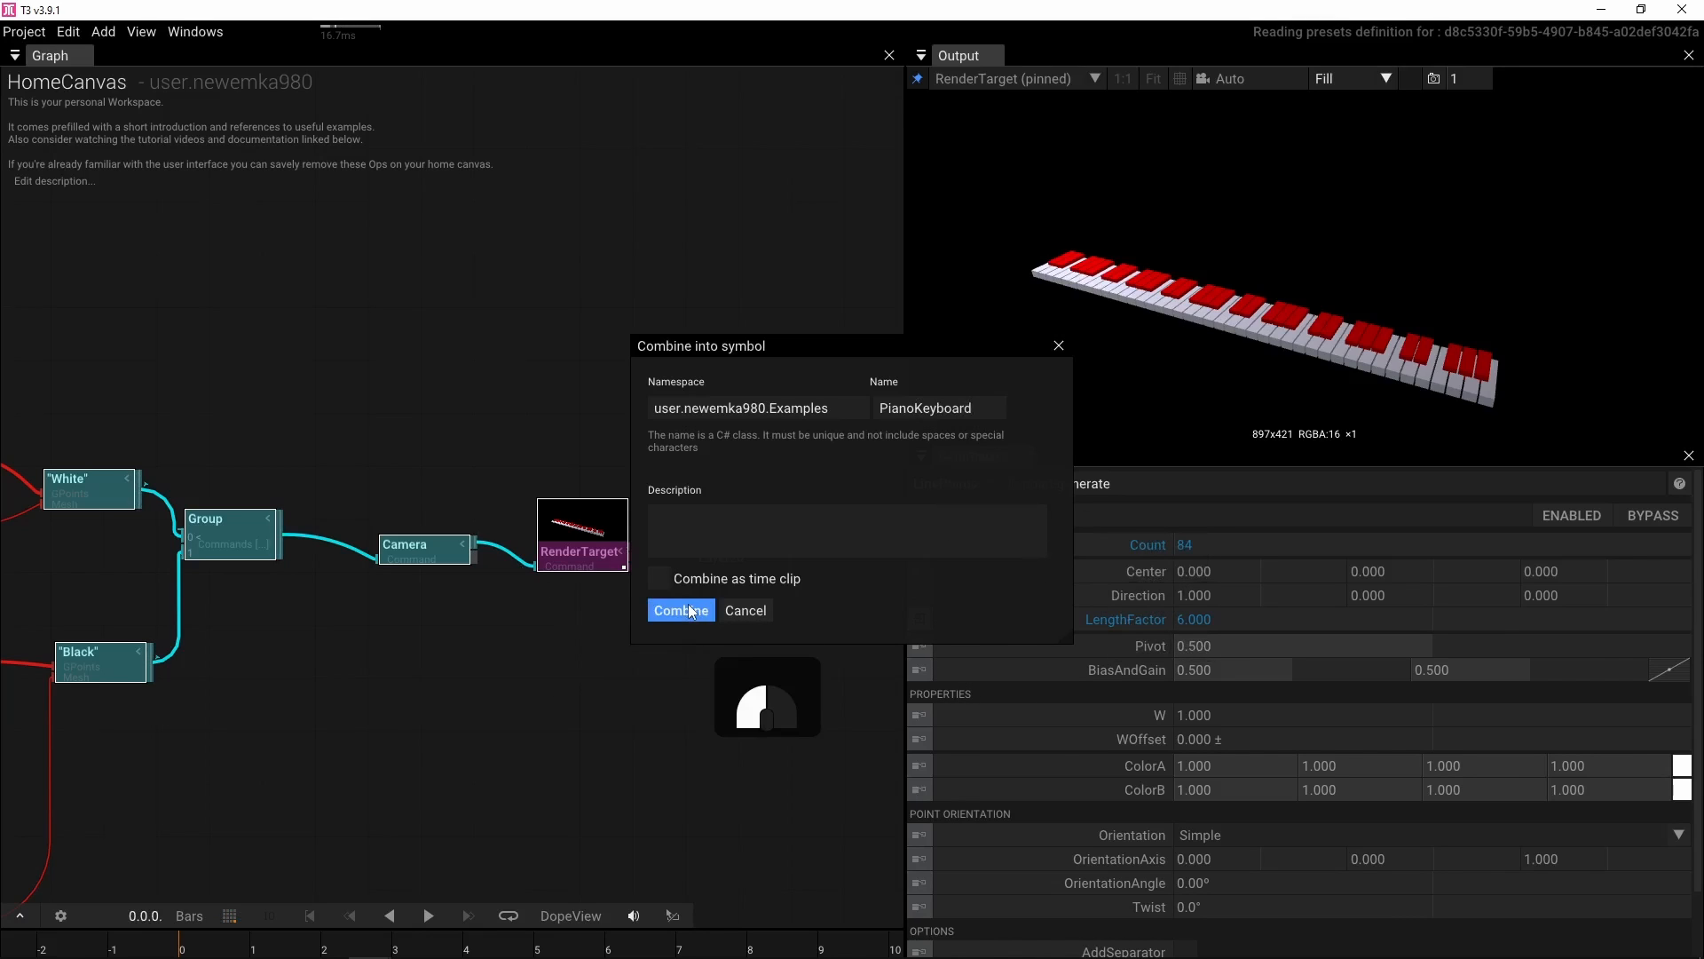
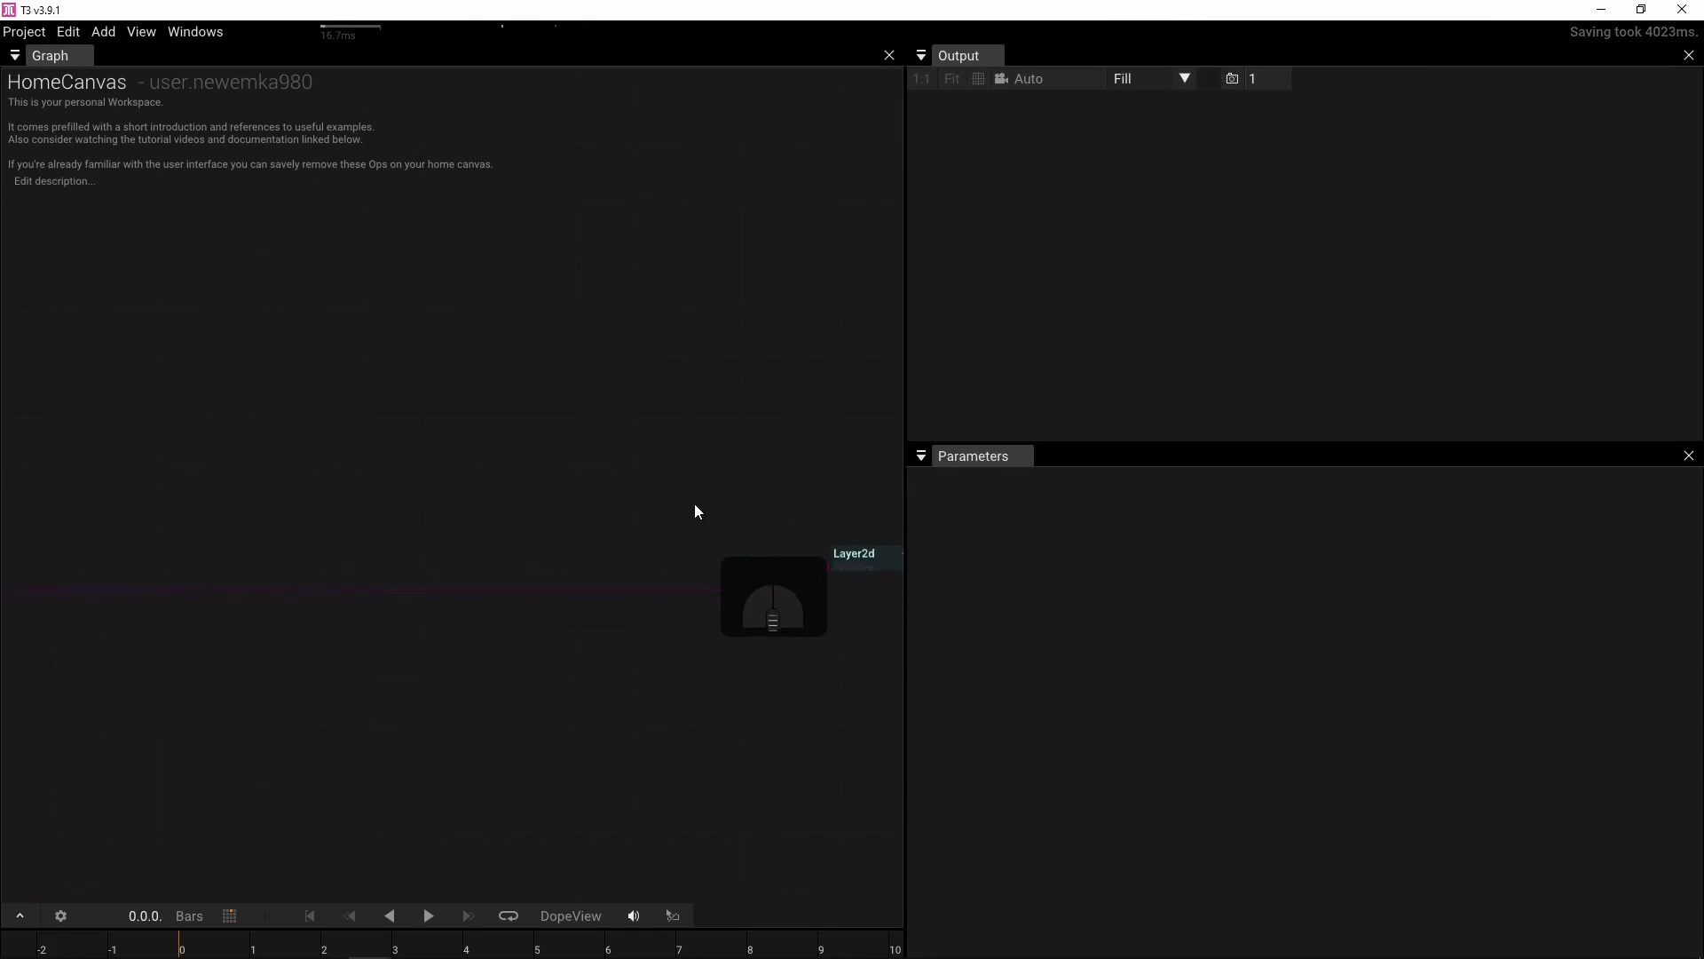
# Delete the Layer2d node from the home canvas, leaving the PianoKeyboard symbol
pyautogui.scroll(-3, 695, 505)
pyautogui.moveTo(188, 557); pyautogui.dragTo(644, 543)
pyautogui.scroll(2, 713, 516)
pyautogui.moveTo(684, 507); pyautogui.dragTo(499, 480)
pyautogui.scroll(-1, 541, 475)
pyautogui.click(659, 562)
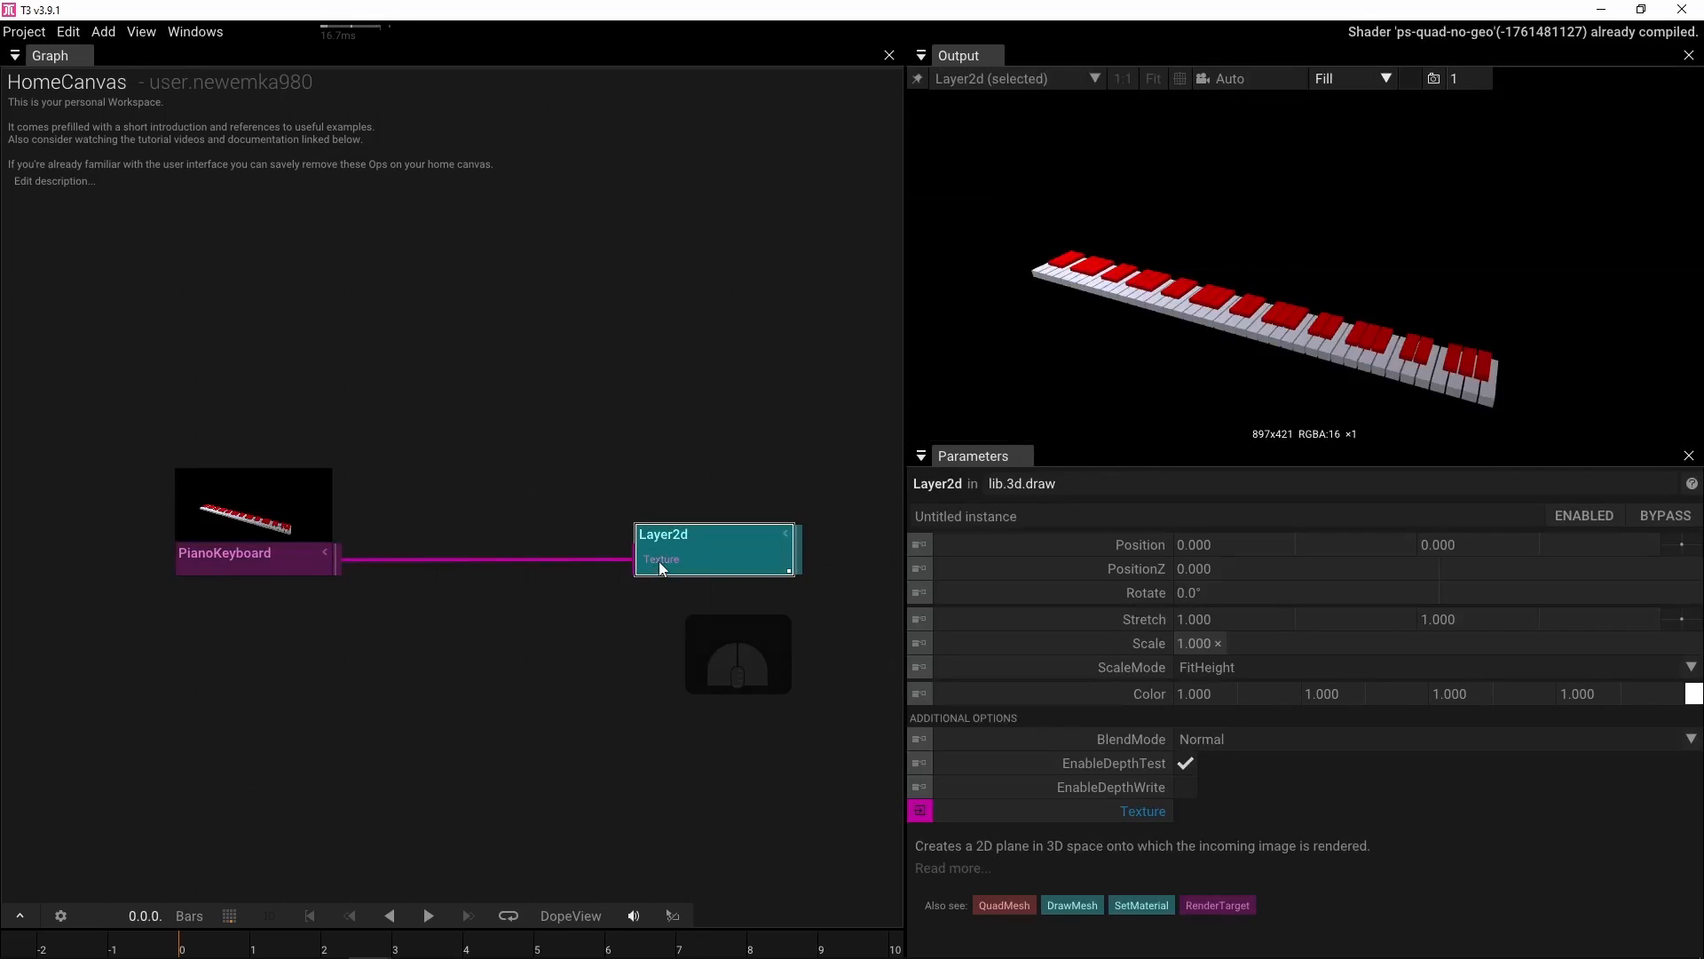
pyautogui.press('Delete')
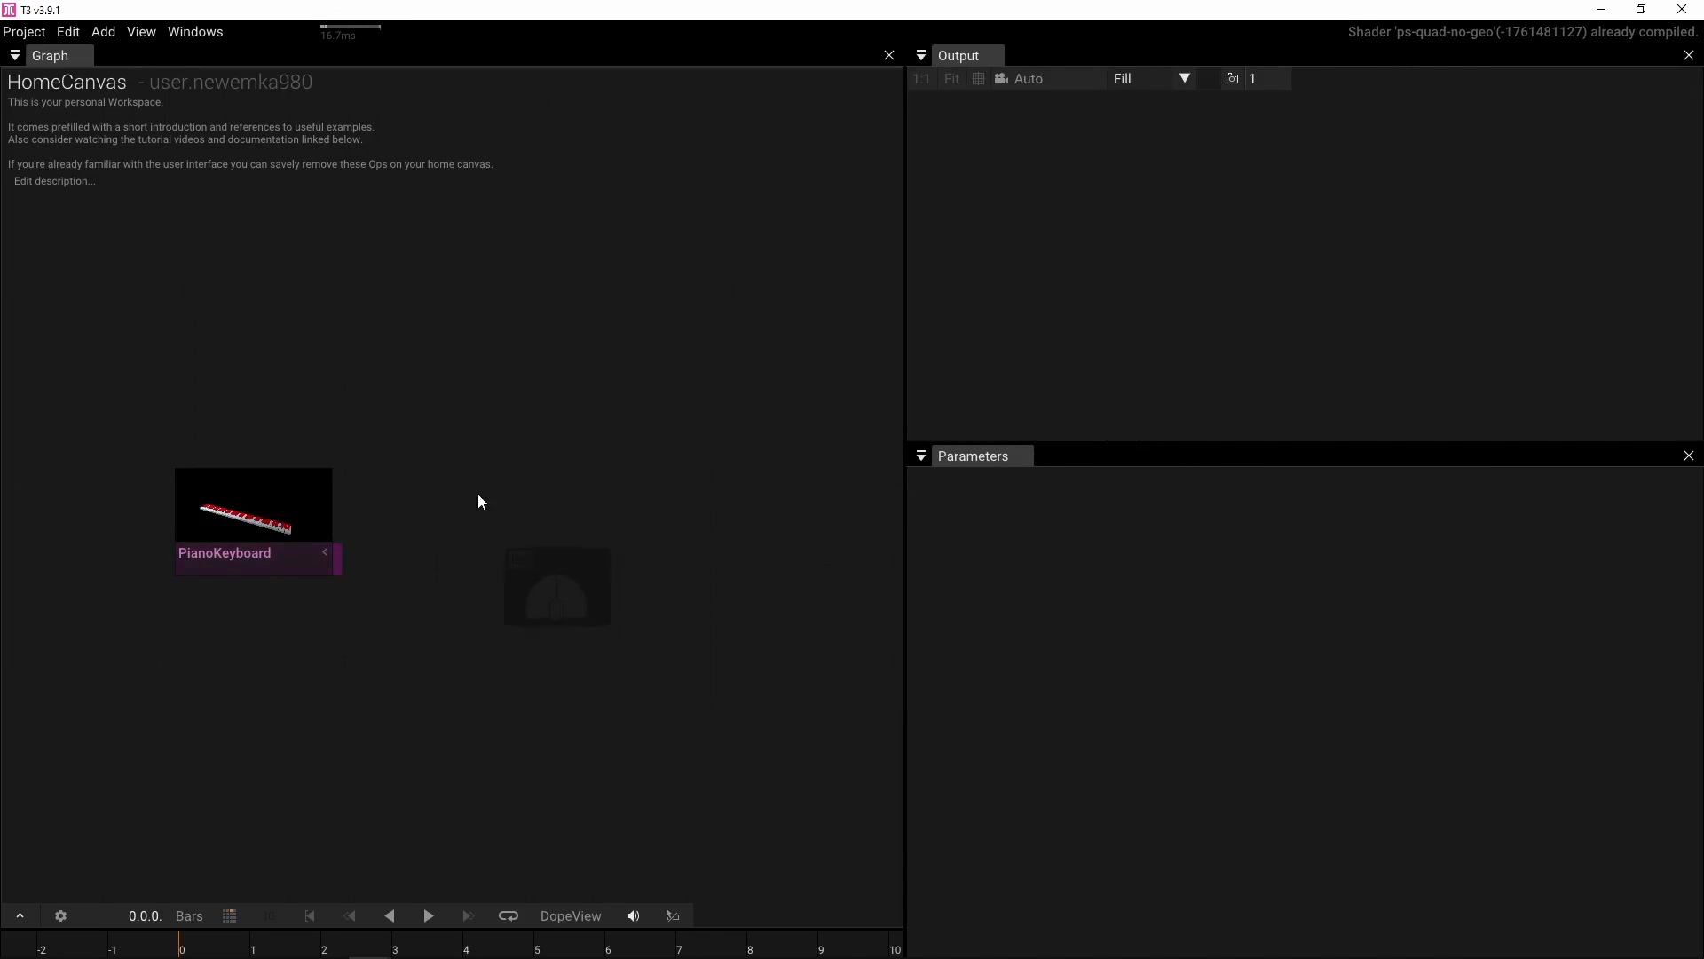
# Enter the PianoKeyboard symbol and pin its output to the Output window
pyautogui.press('f')
pyautogui.doubleClick(463, 543)
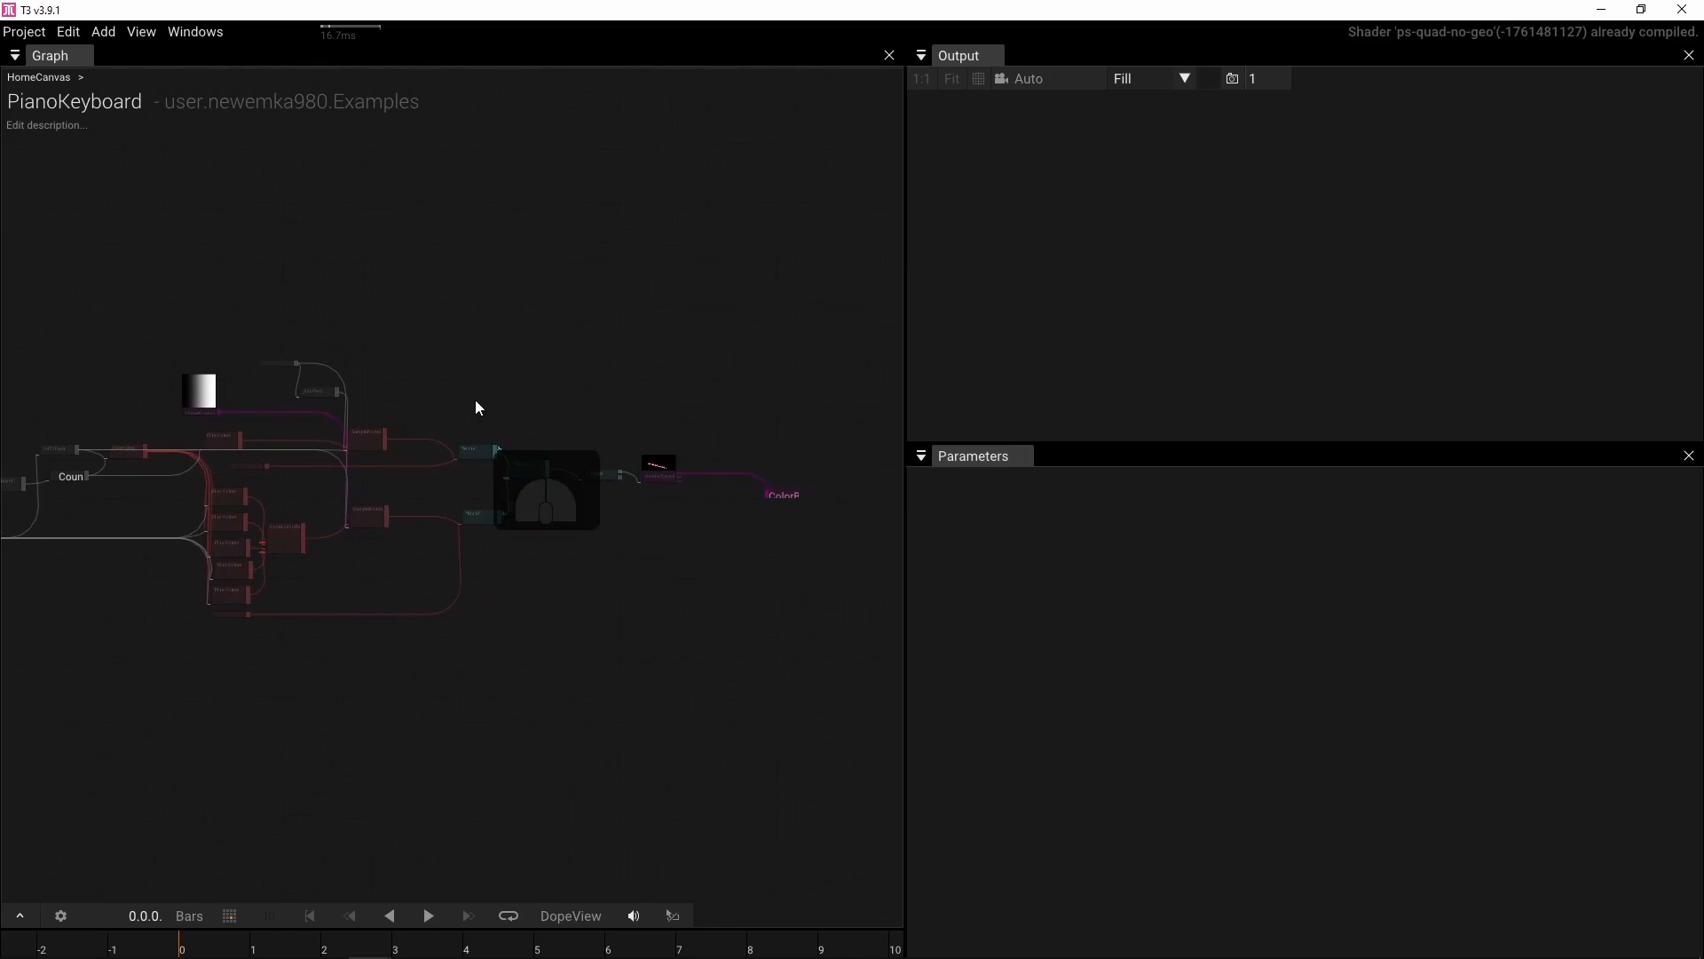
pyautogui.scroll(3, 709, 444)
pyautogui.moveTo(810, 525); pyautogui.dragTo(743, 497)
pyautogui.moveTo(462, 433); pyautogui.dragTo(728, 382)
pyautogui.scroll(-1, 708, 414)
pyautogui.click(752, 377)
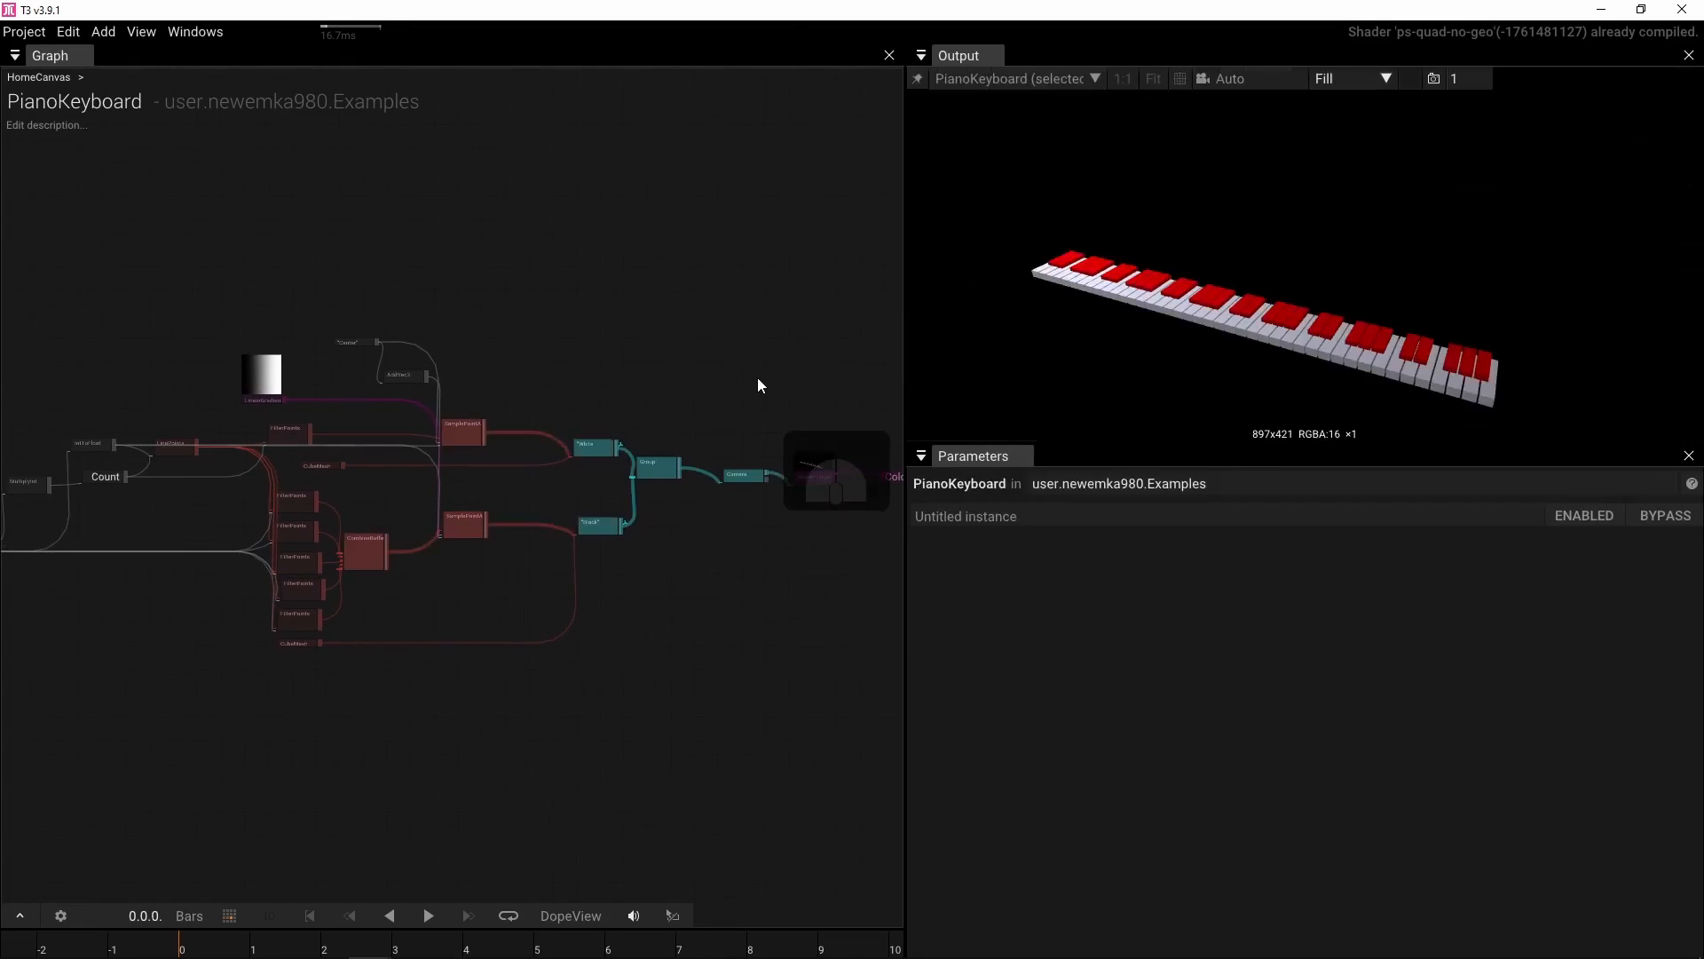
pyautogui.click(918, 79)
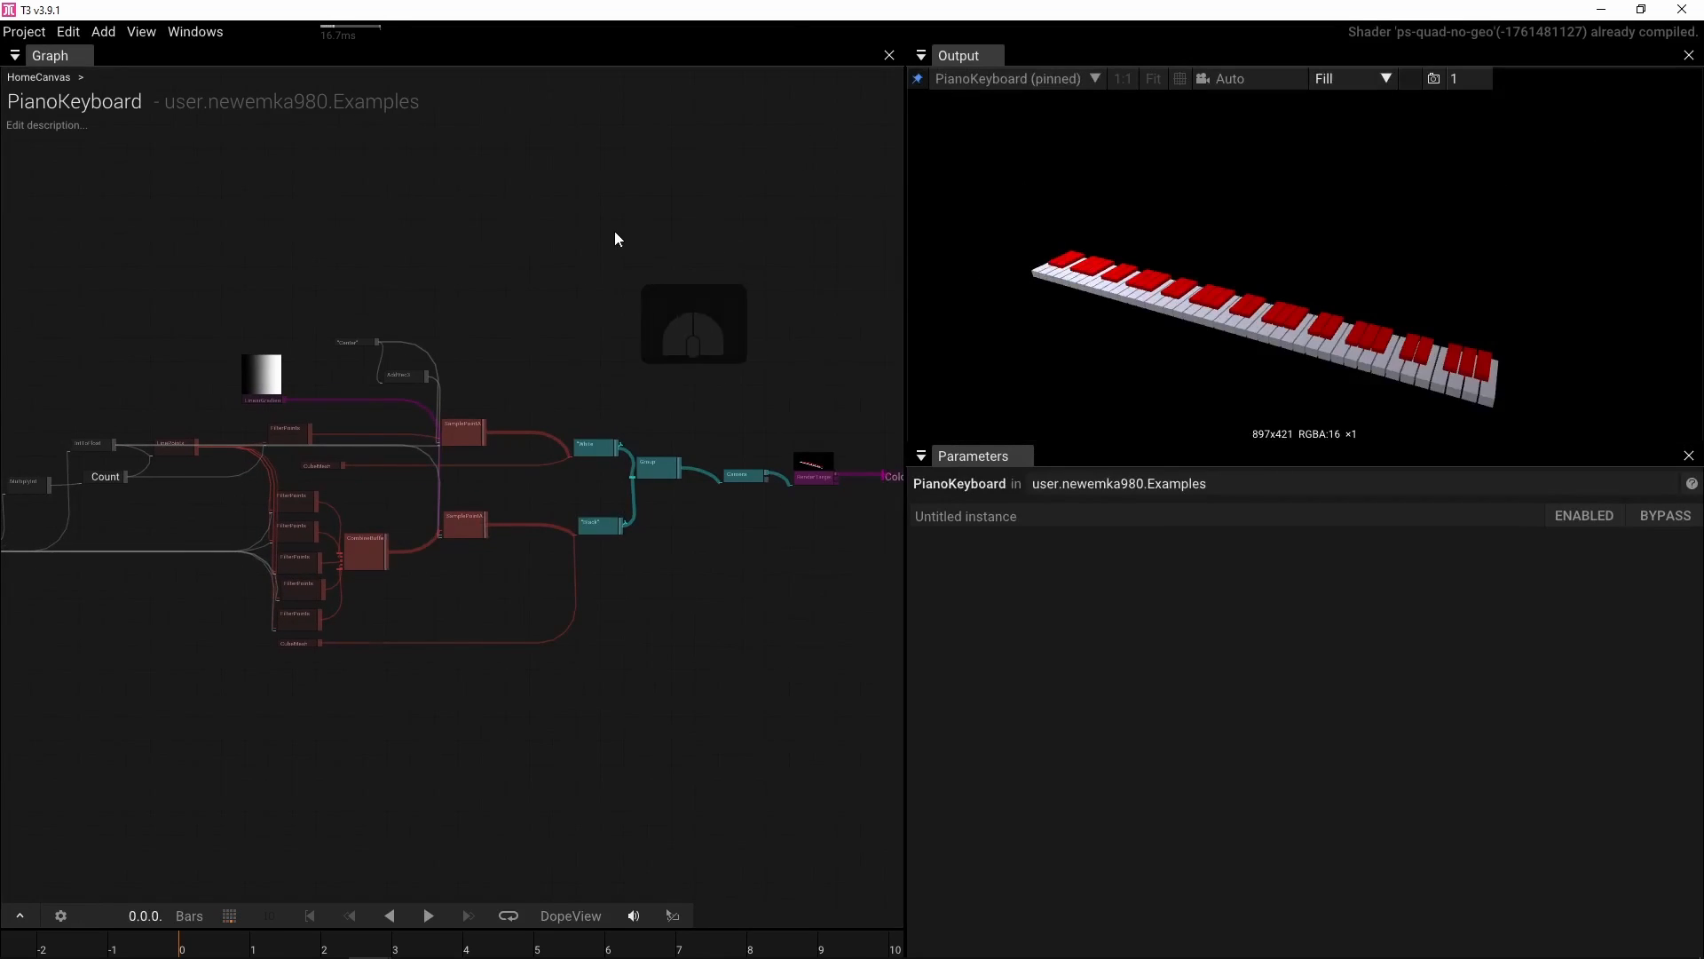
pyautogui.moveTo(615, 233); pyautogui.dragTo(707, 176)
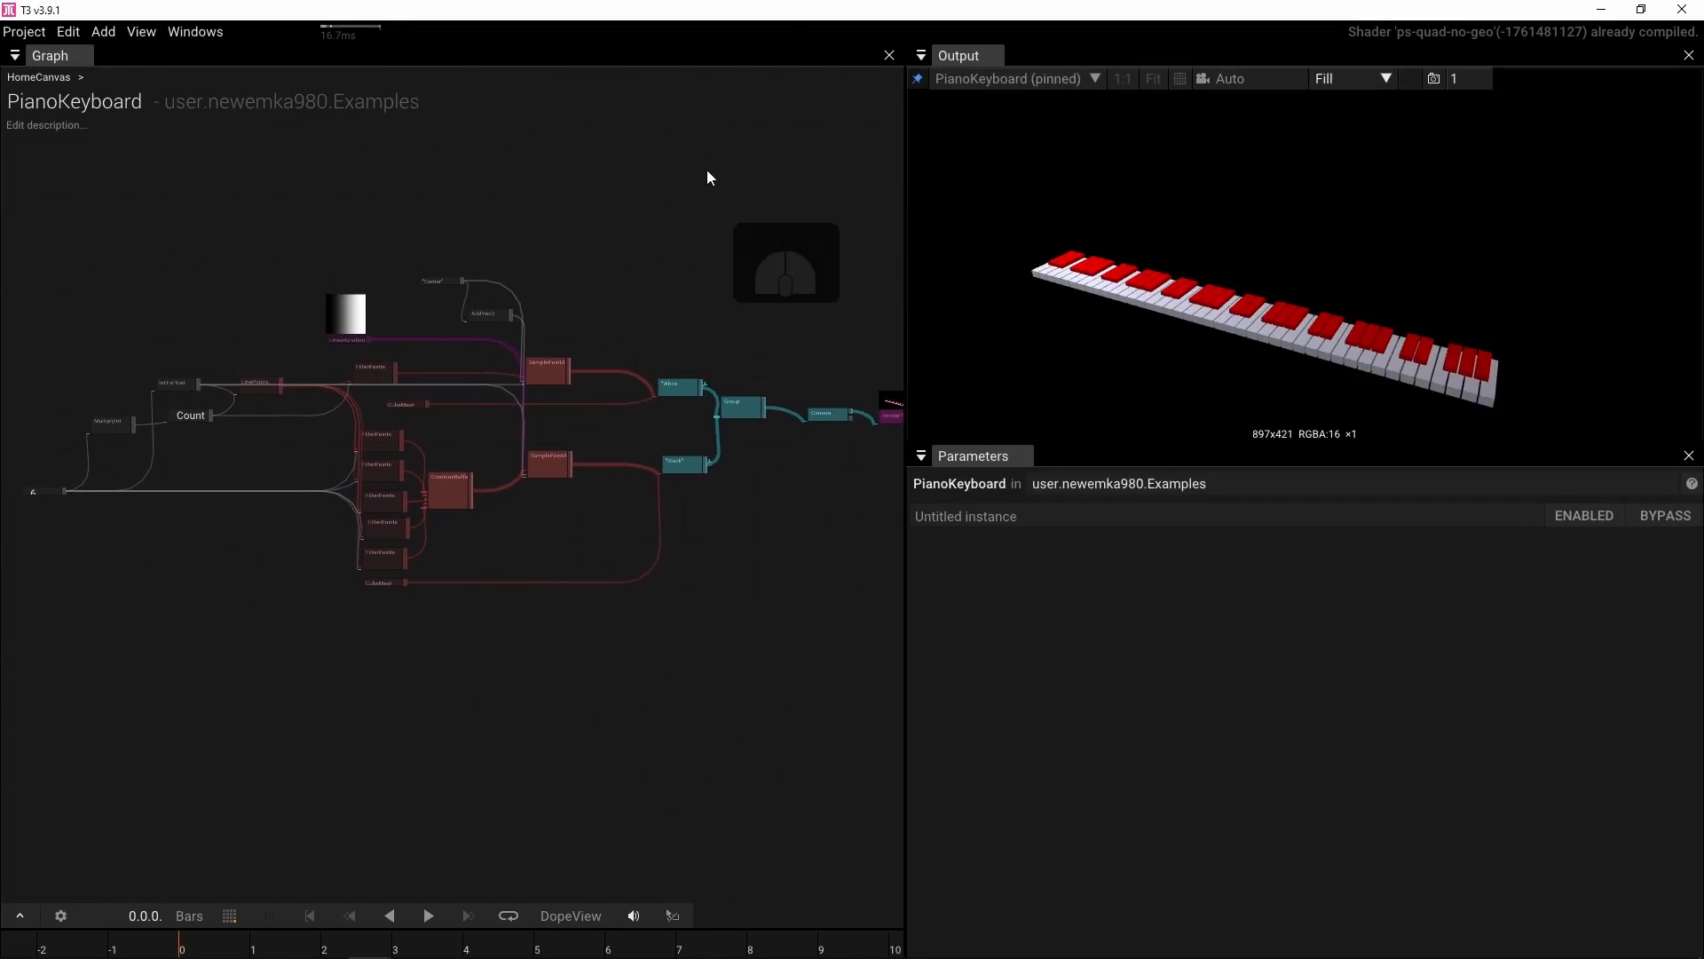
# Enable playback settings specific to PianoKeyboard and add a soundtrack to the composition
pyautogui.click(61, 916)
pyautogui.click(98, 560)
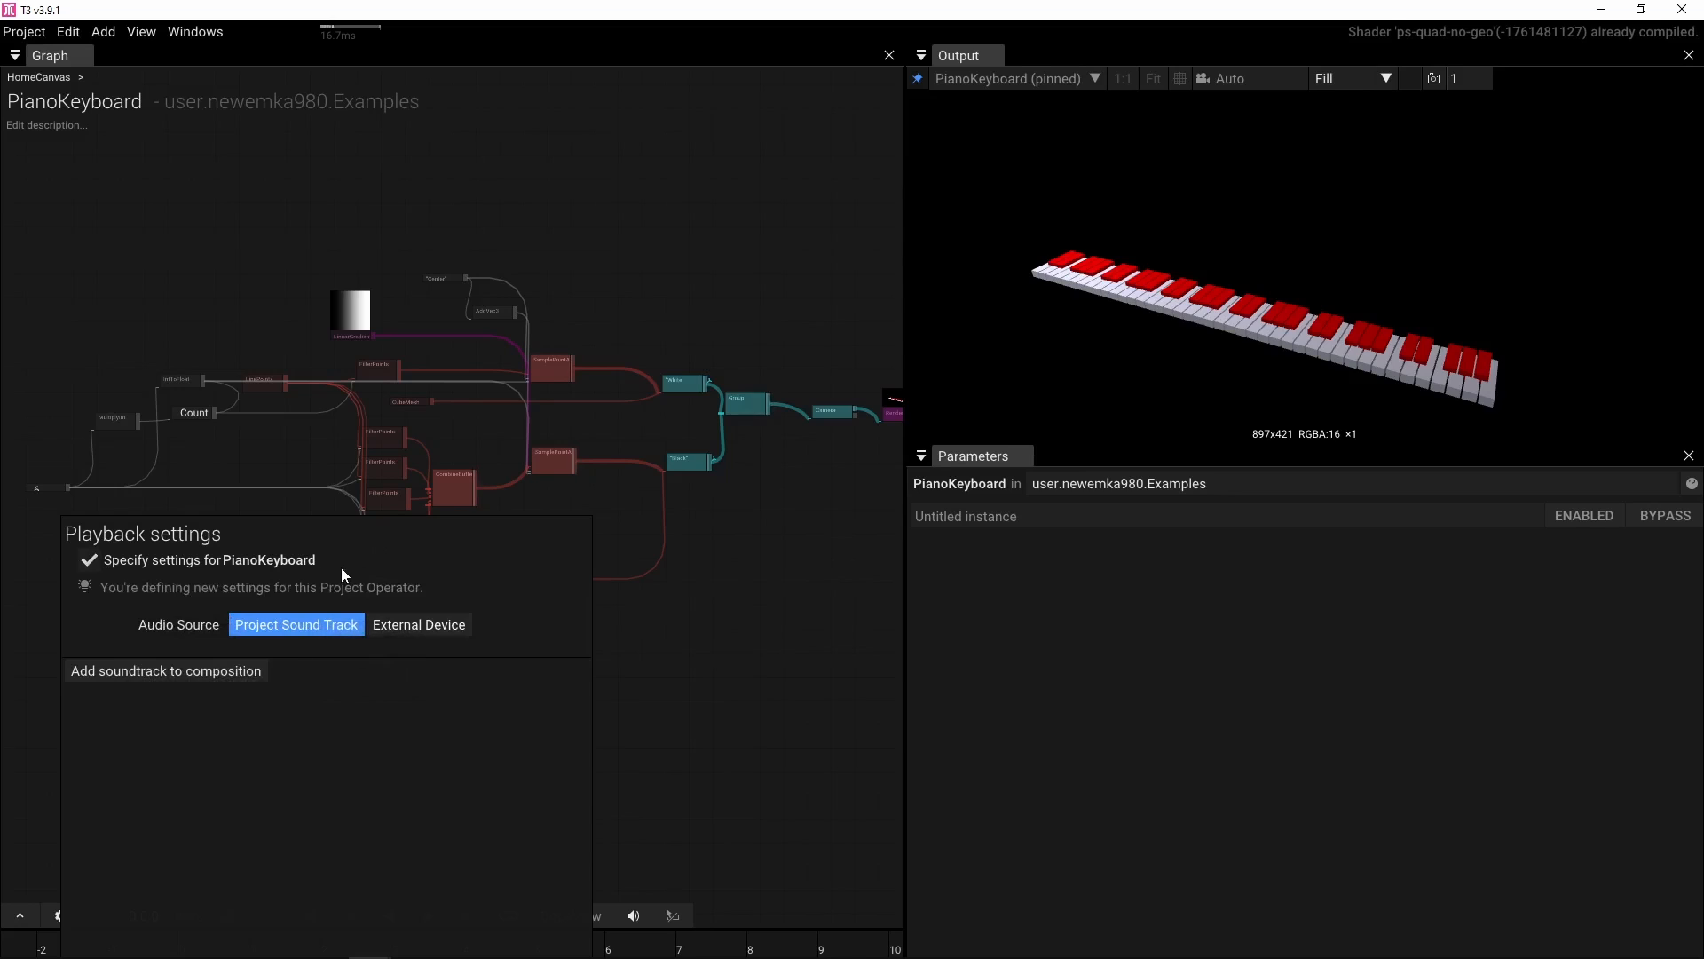
pyautogui.click(155, 668)
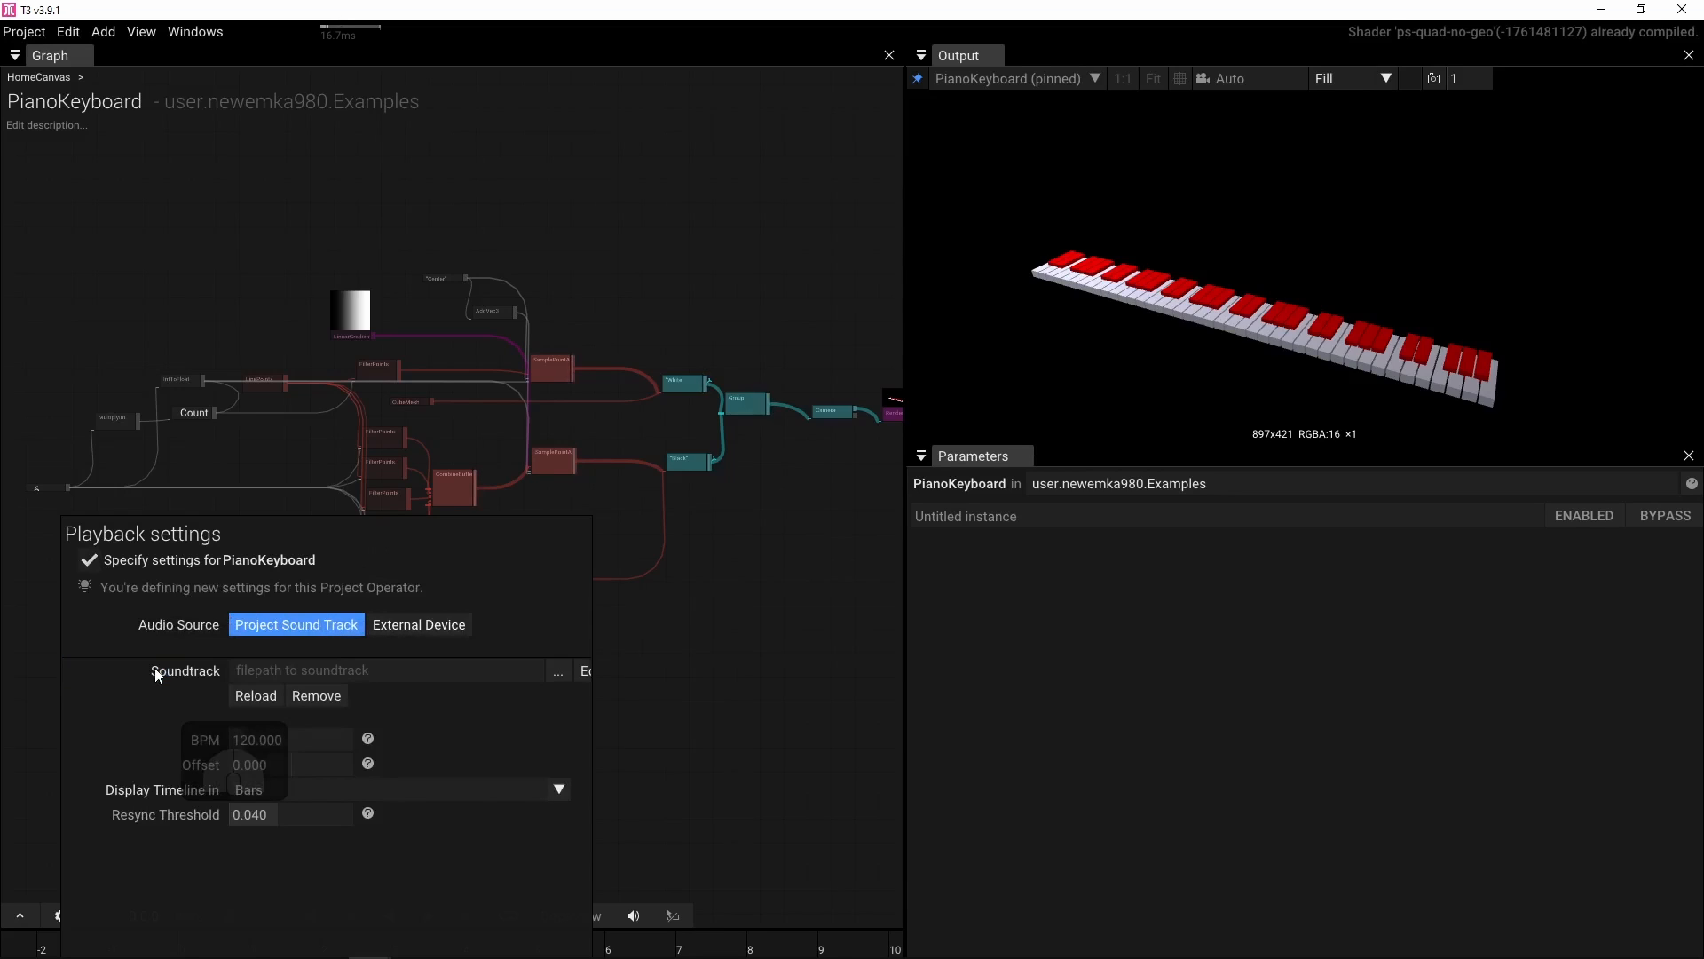
# Load PTD_FAKE_NORCE-peut fini .wav from the user's music folder as the project soundtrack
pyautogui.click(559, 673)
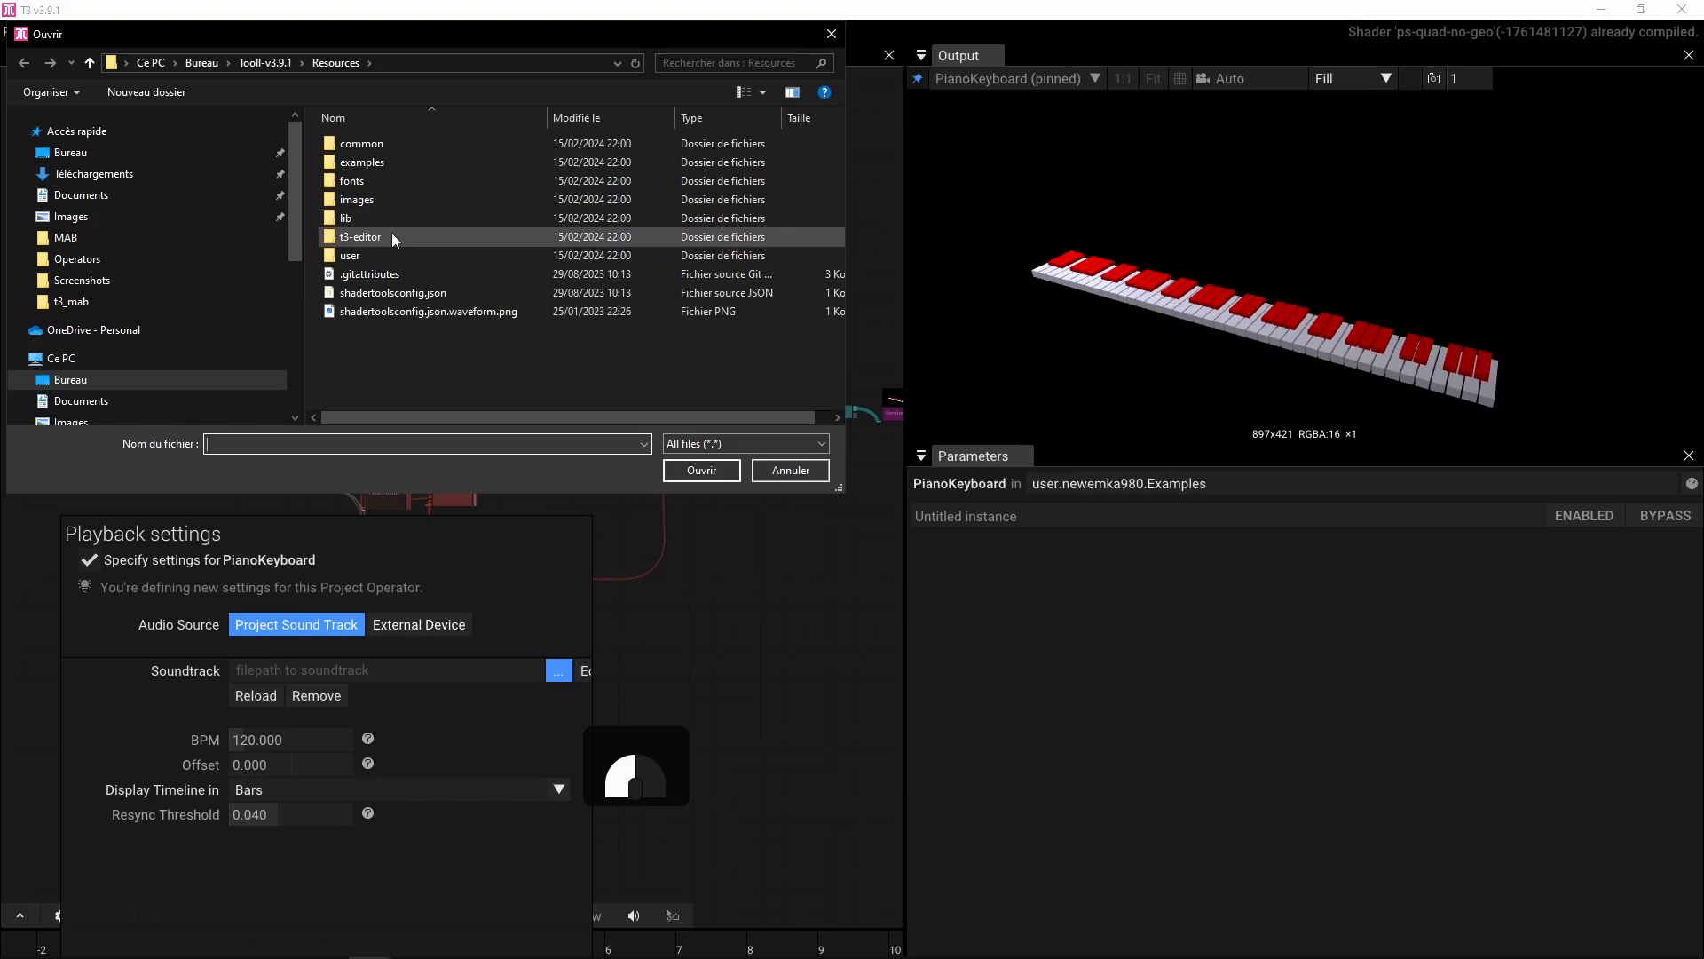
pyautogui.doubleClick(379, 257)
pyautogui.doubleClick(373, 164)
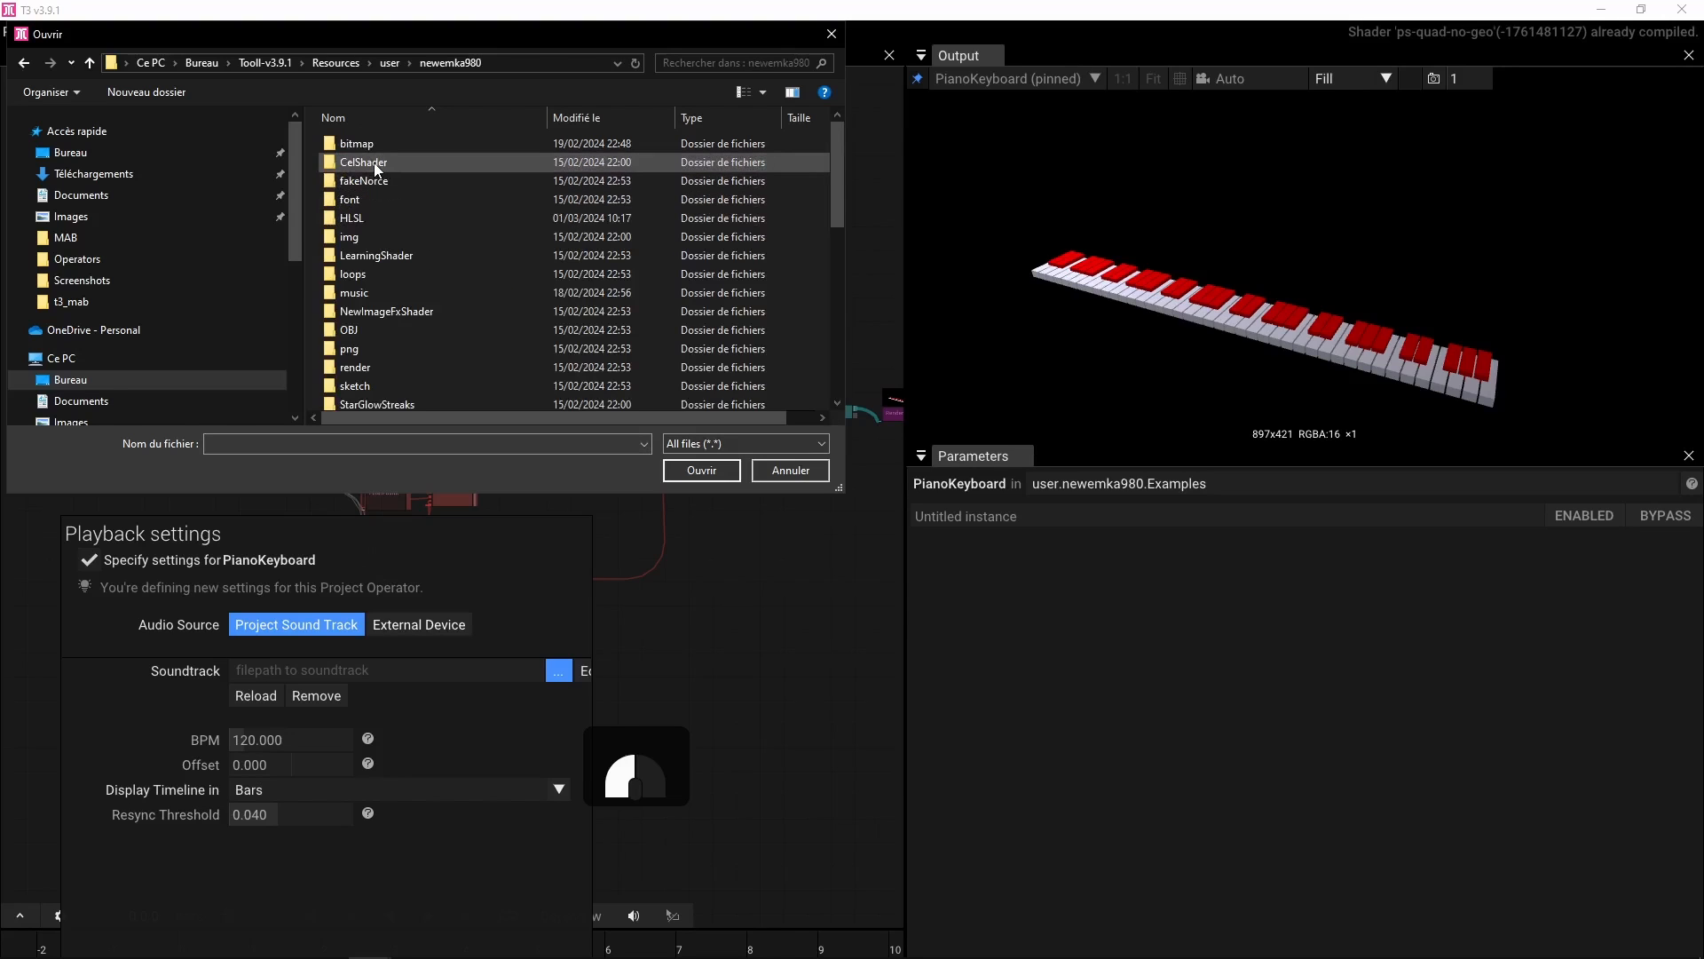
pyautogui.doubleClick(374, 293)
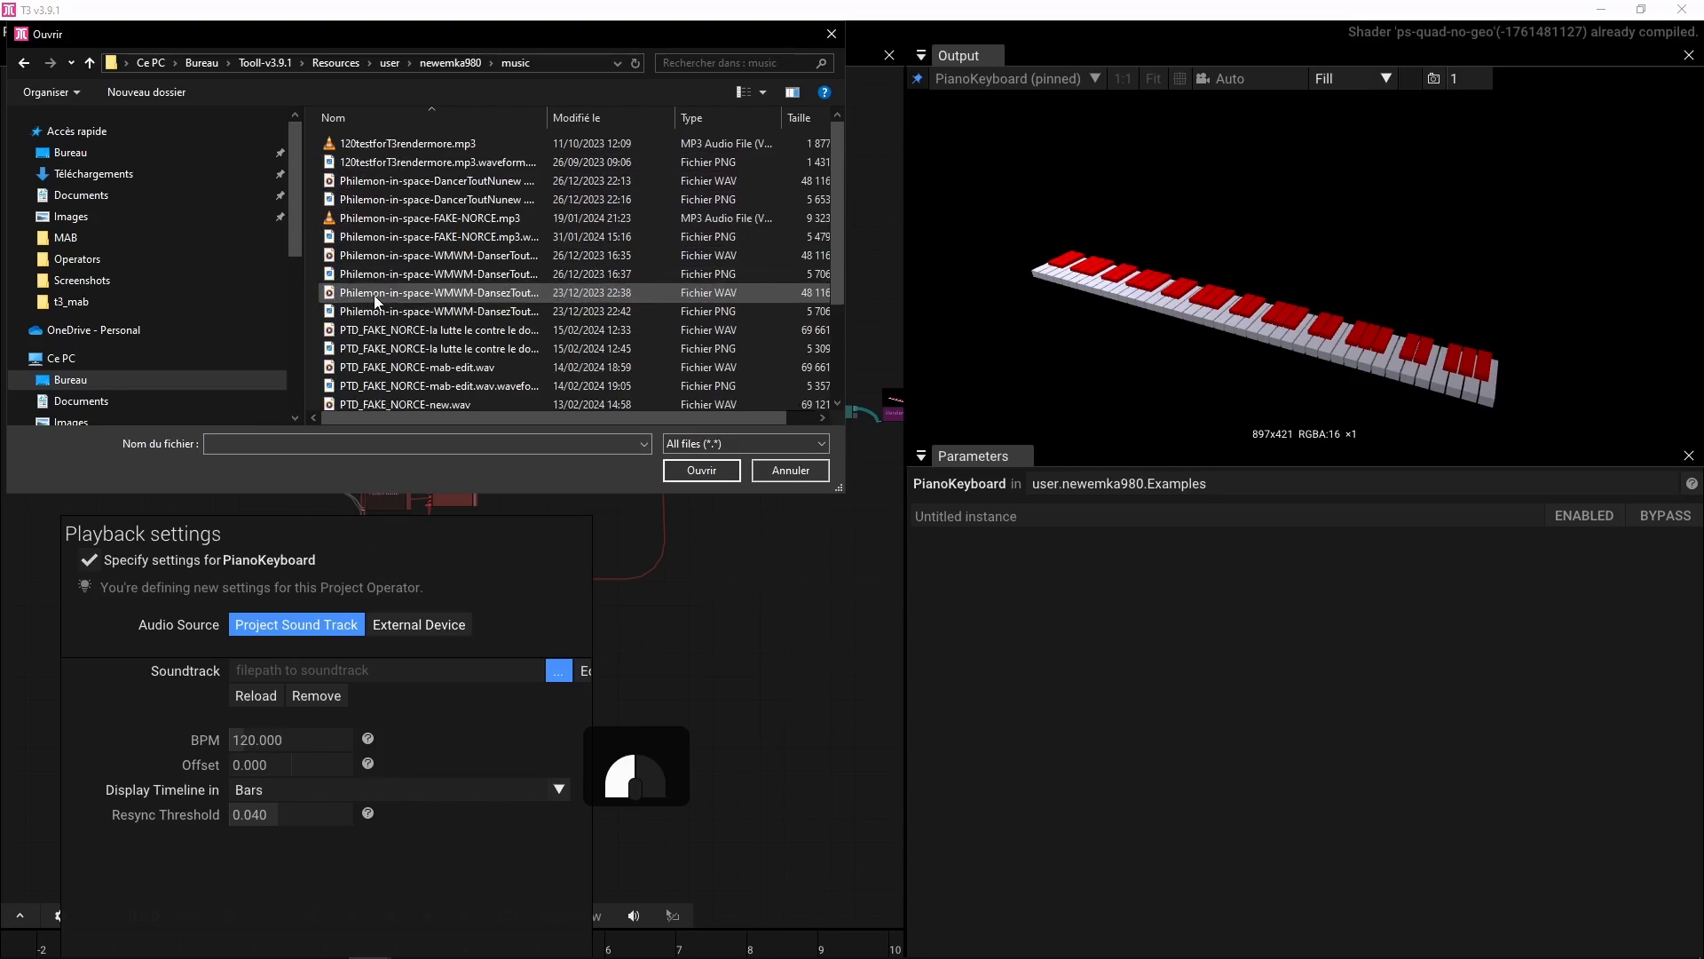
pyautogui.scroll(-1, 435, 301)
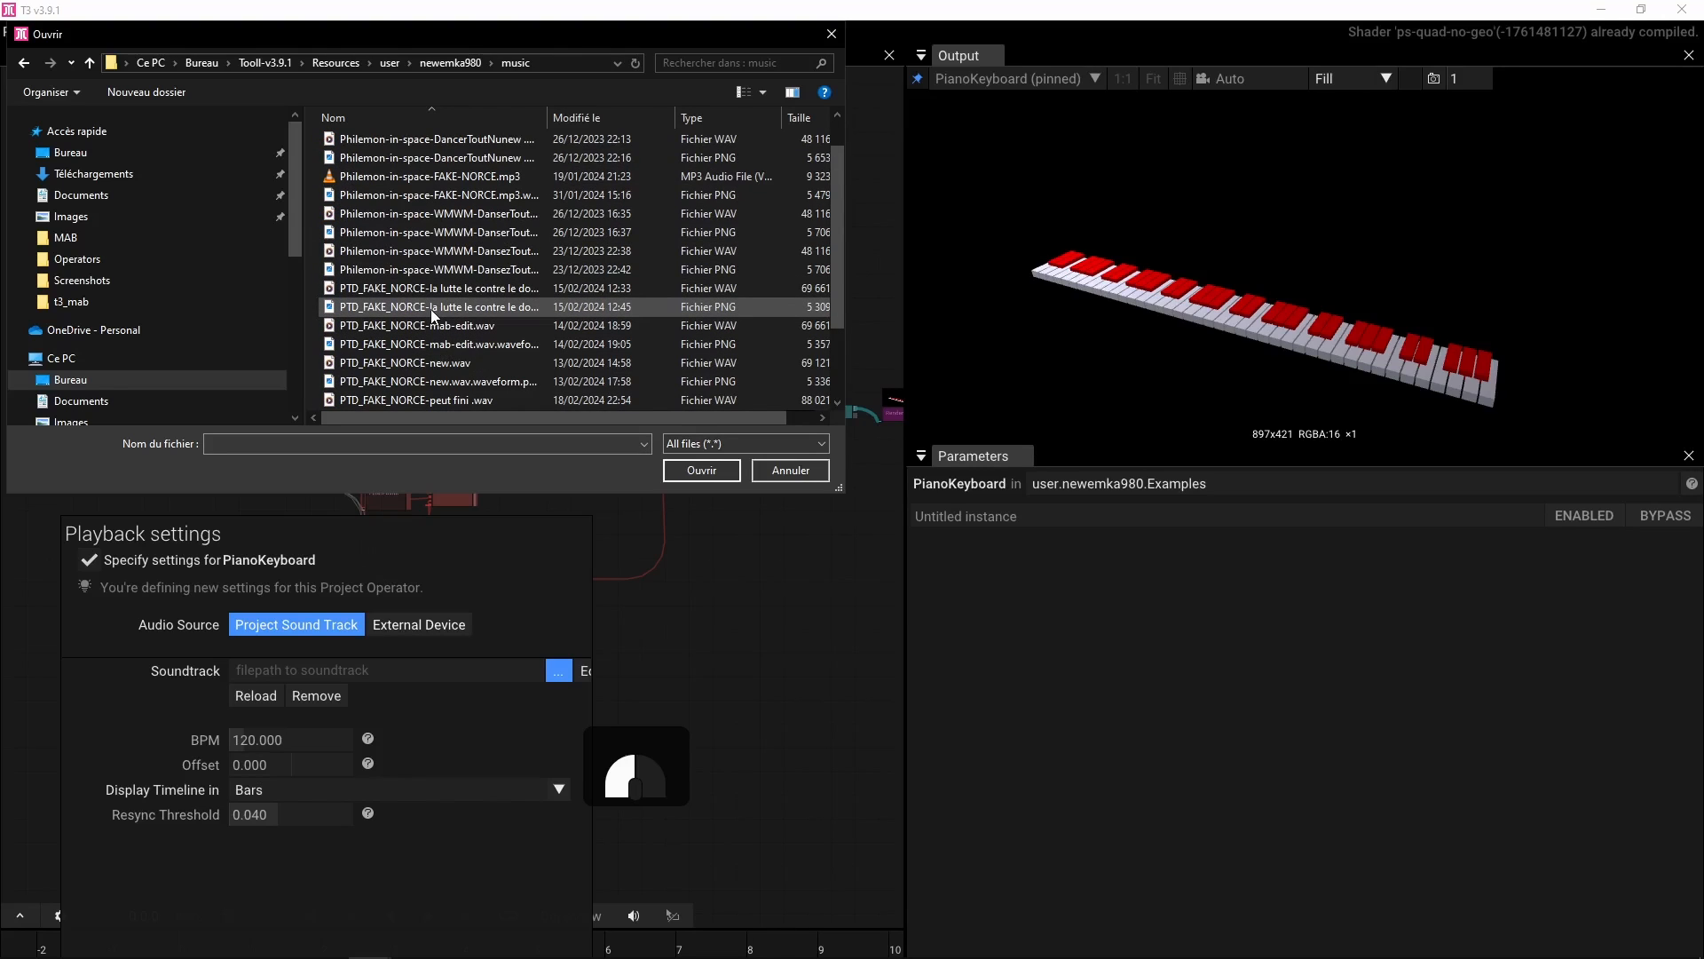
pyautogui.click(618, 119)
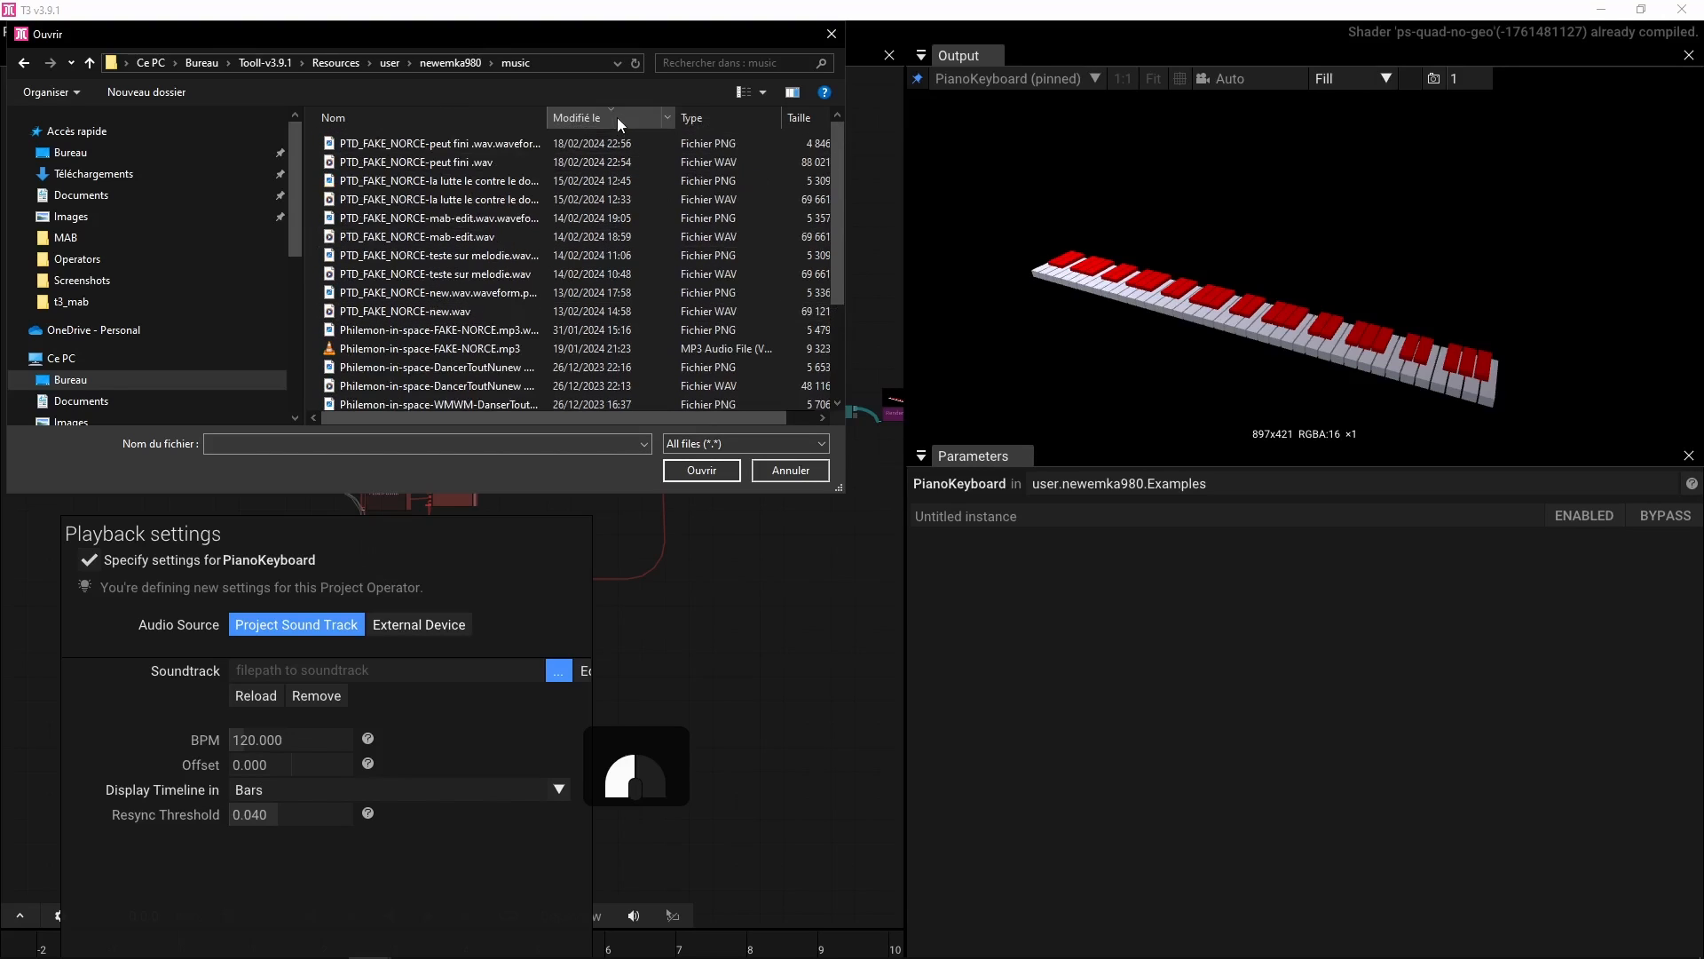
pyautogui.click(453, 142)
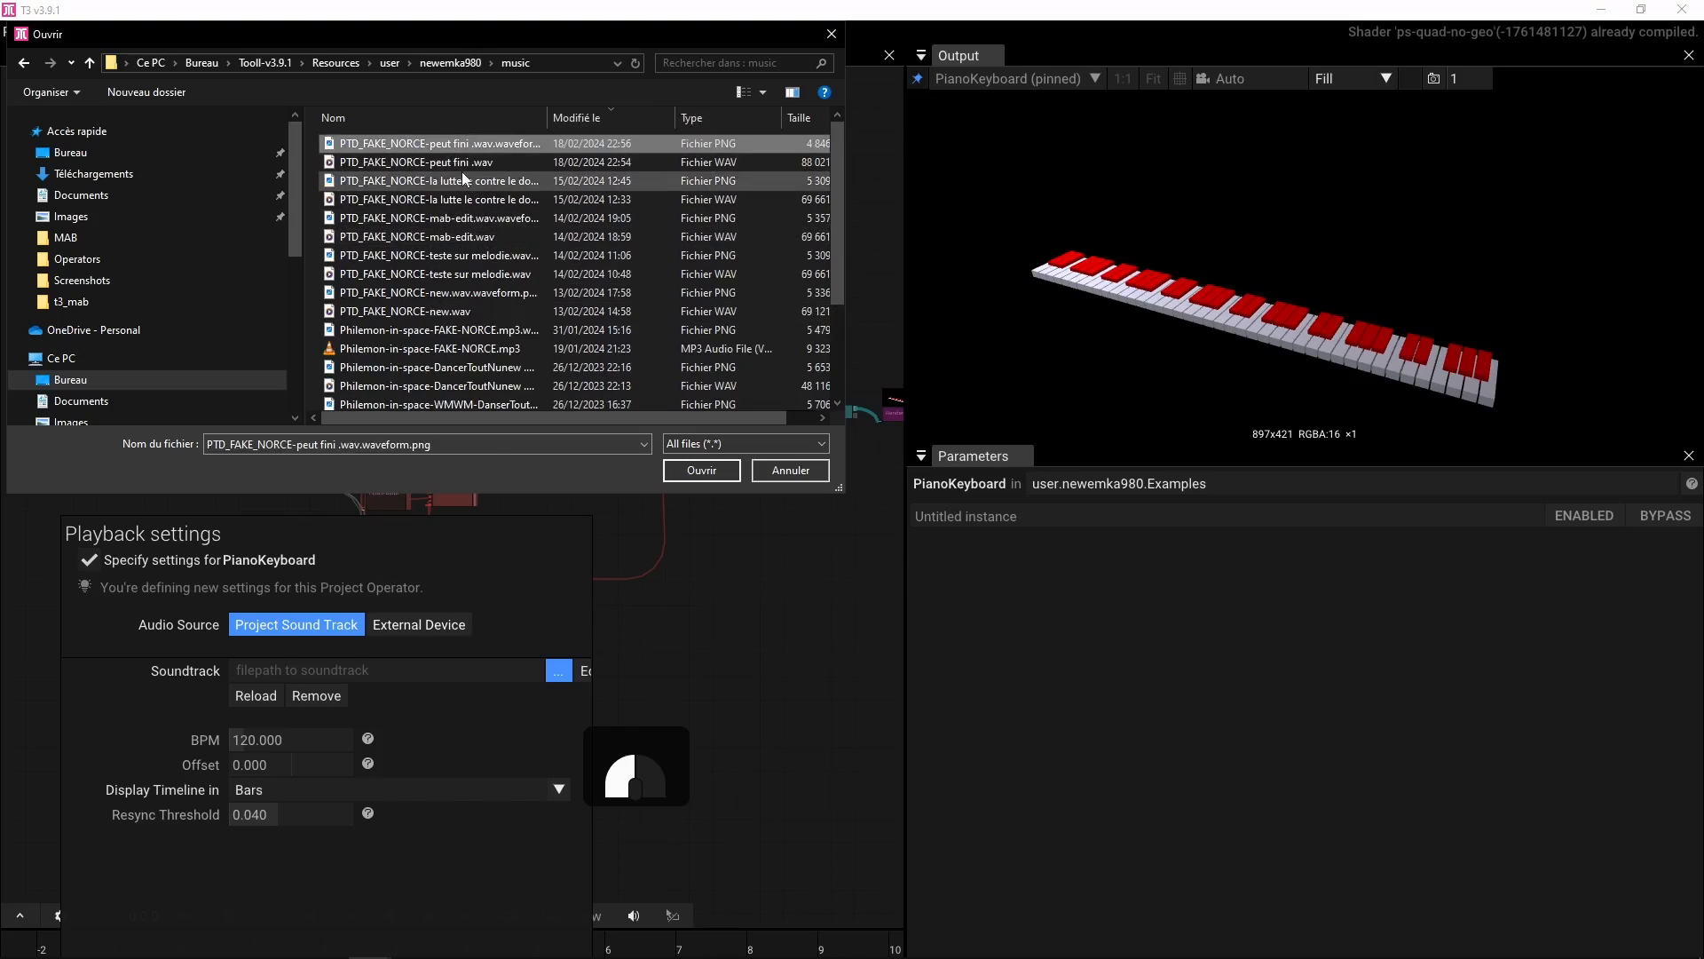
pyautogui.click(460, 164)
pyautogui.click(711, 467)
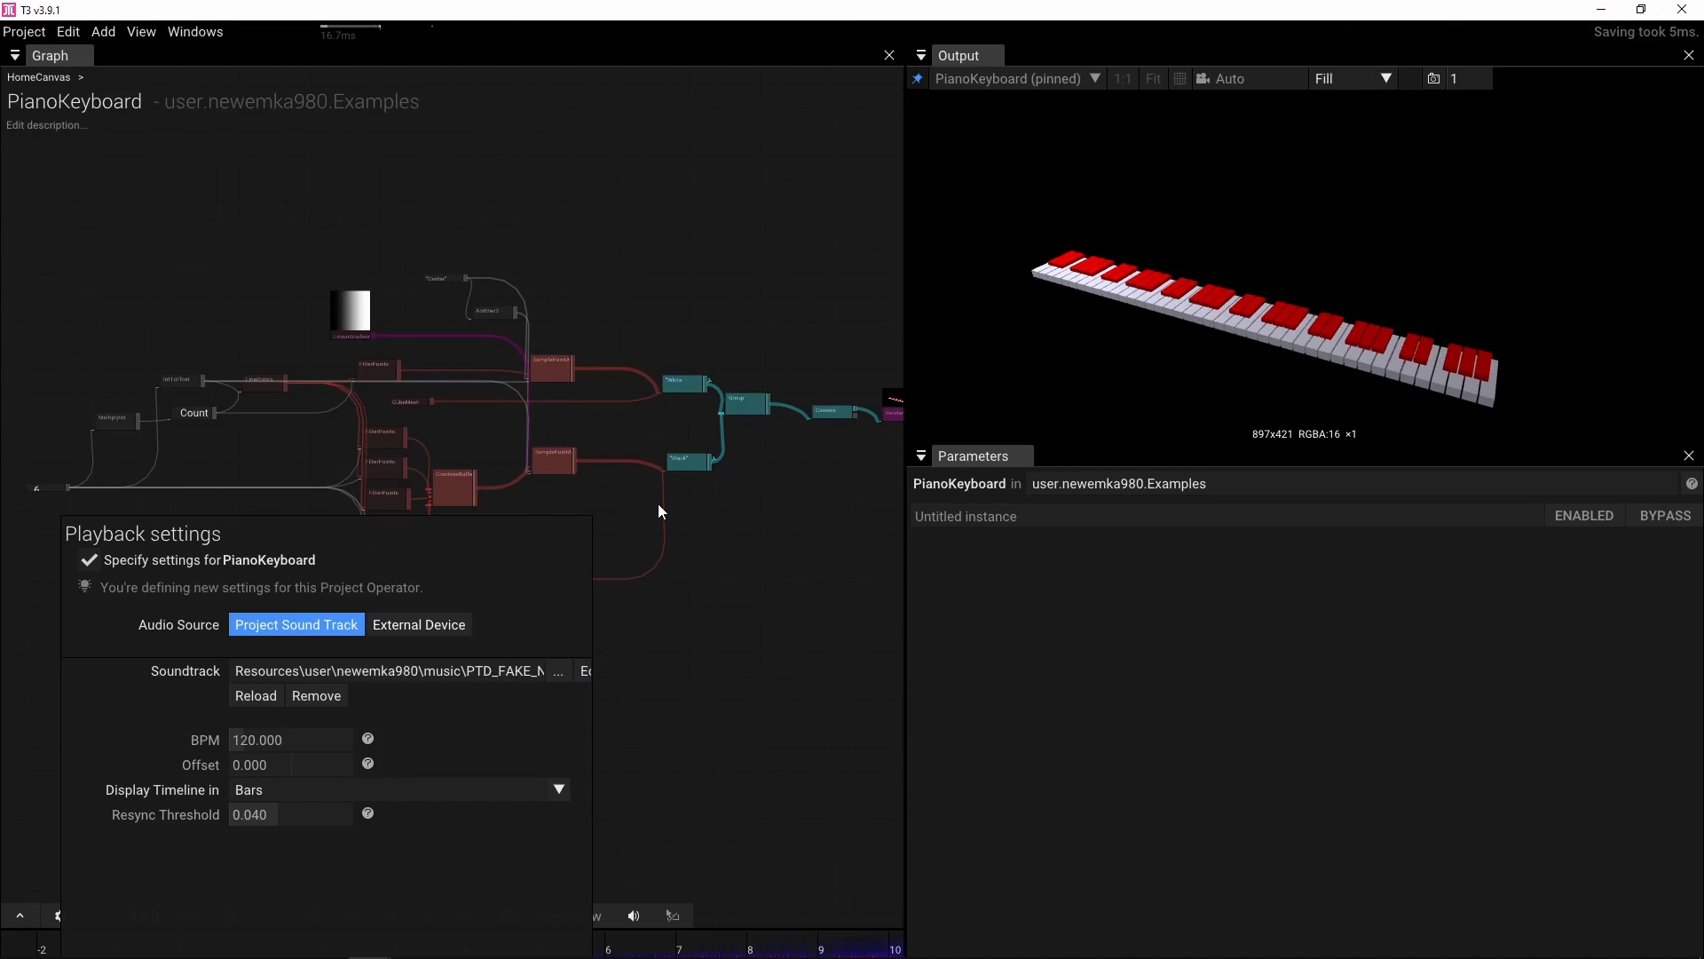
# Edit the soundtrack's BPM value and close the playback settings
pyautogui.click(292, 742)
pyautogui.write('125')
pyautogui.press('Return')
pyautogui.click(650, 710)
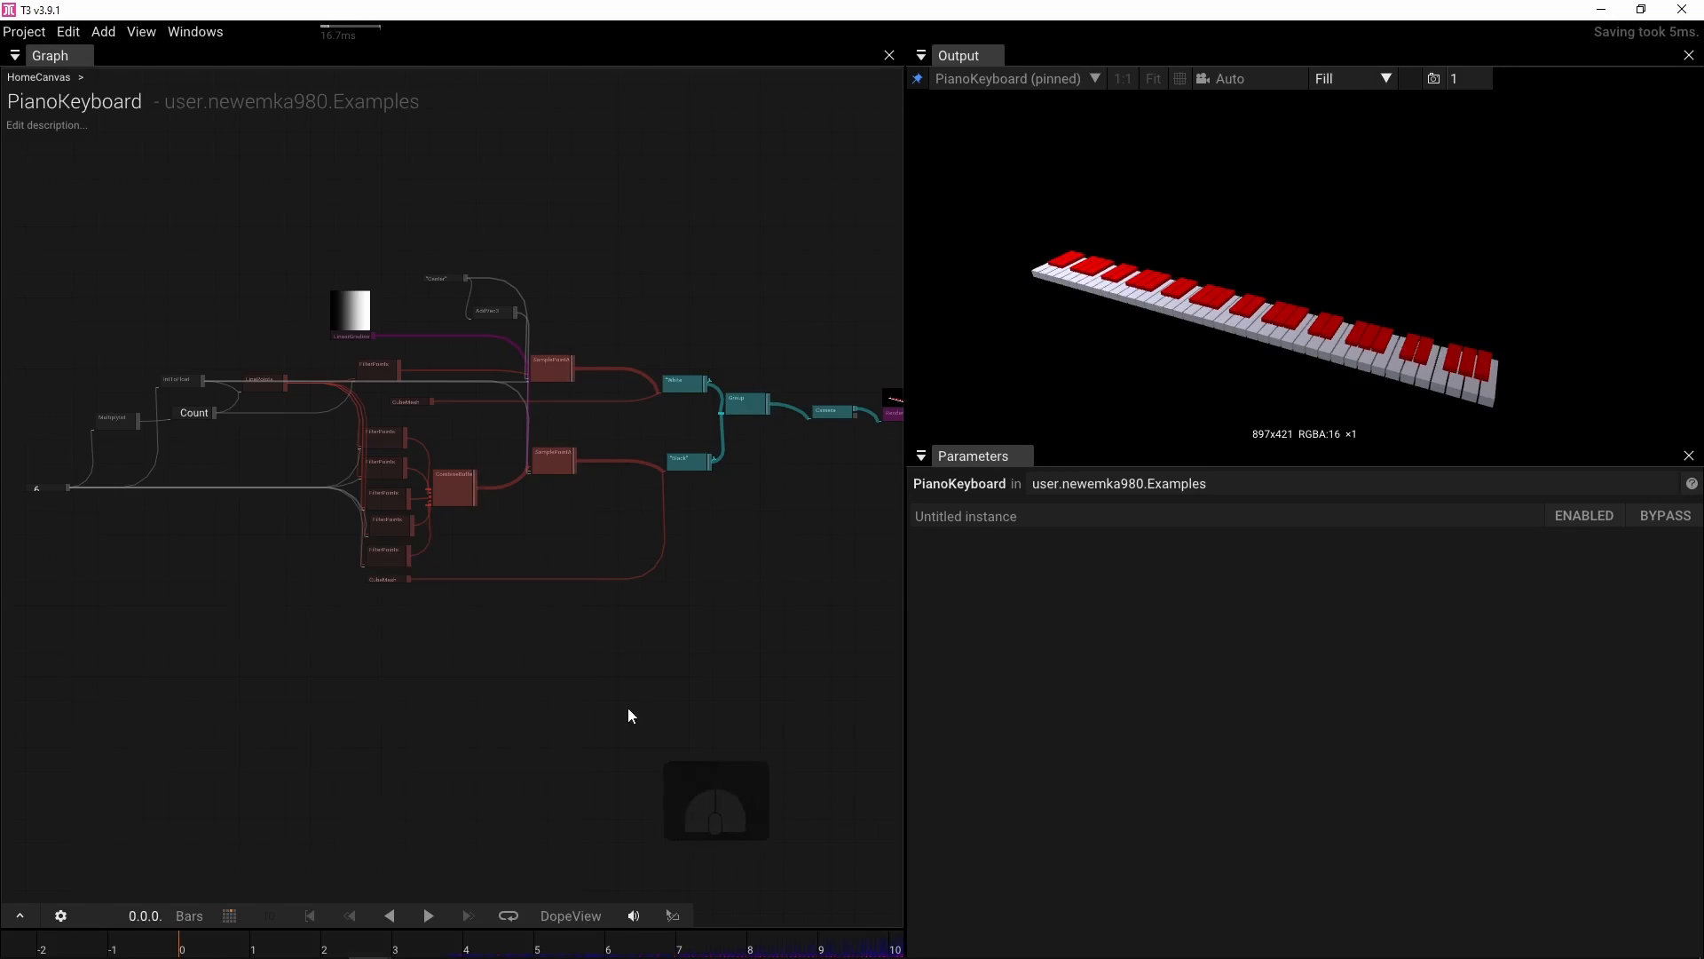
# Expand the timeline and briefly play the soundtrack from around bar 3
pyautogui.click(9, 917)
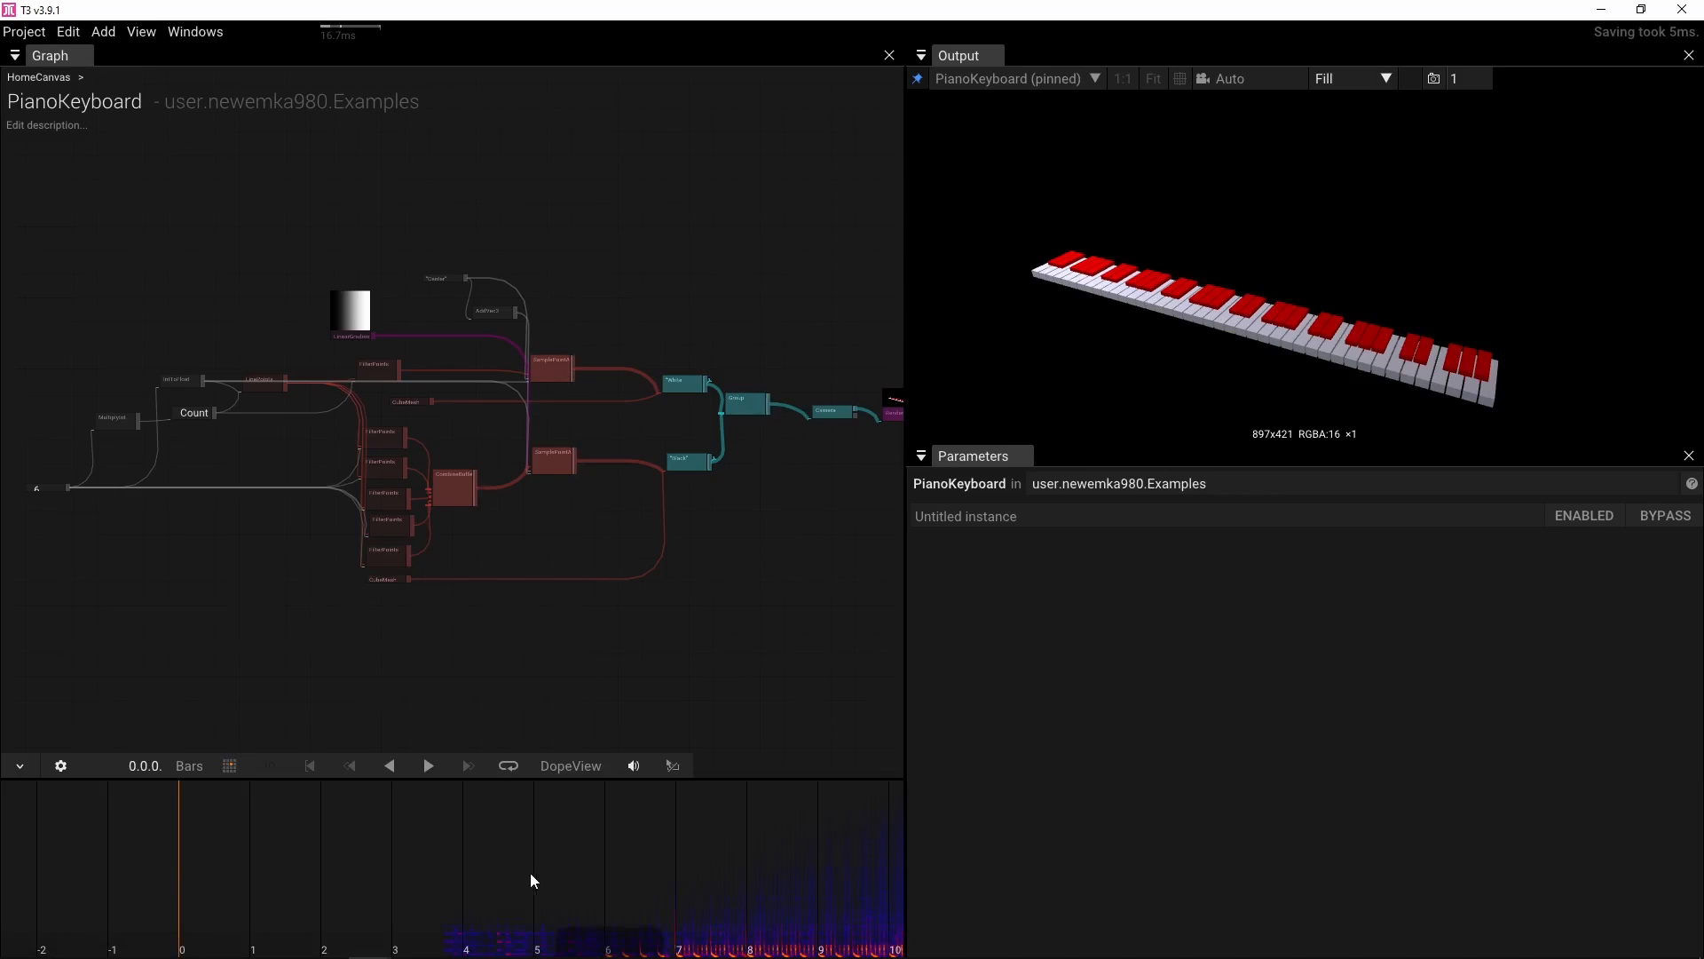
pyautogui.click(422, 871)
pyautogui.click(431, 767)
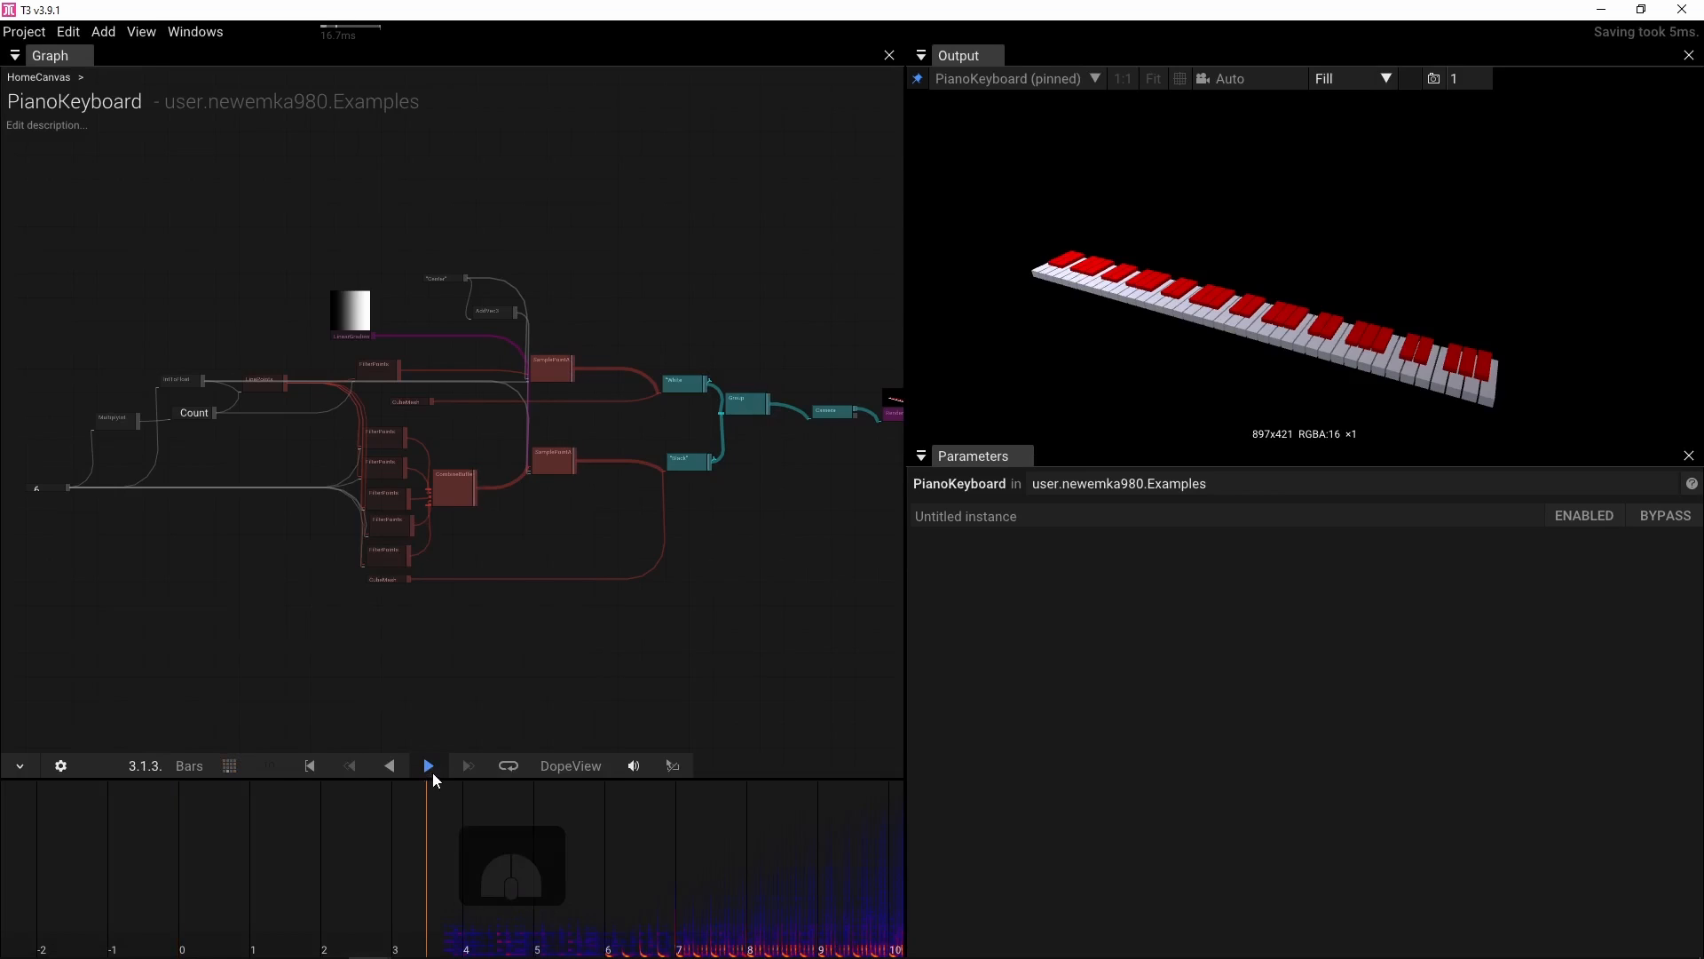
pyautogui.click(429, 767)
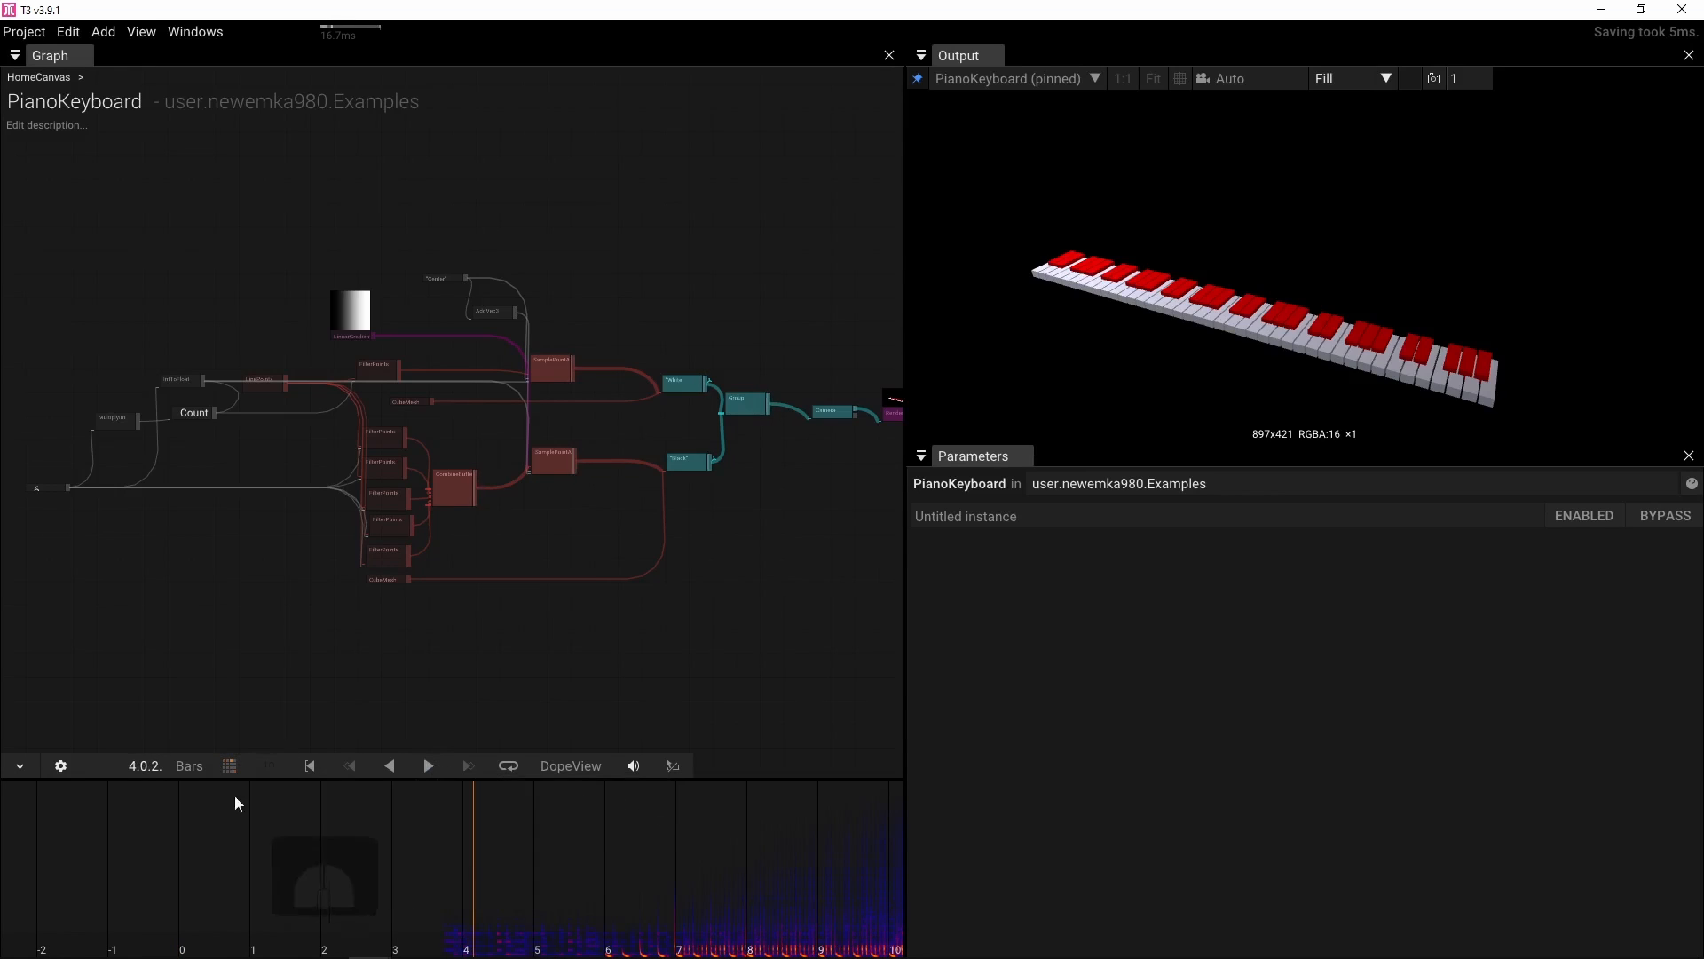
# Zoom the timeline and set a loop range from about bar 44 to bar 60
pyautogui.scroll(-3, 375, 854)
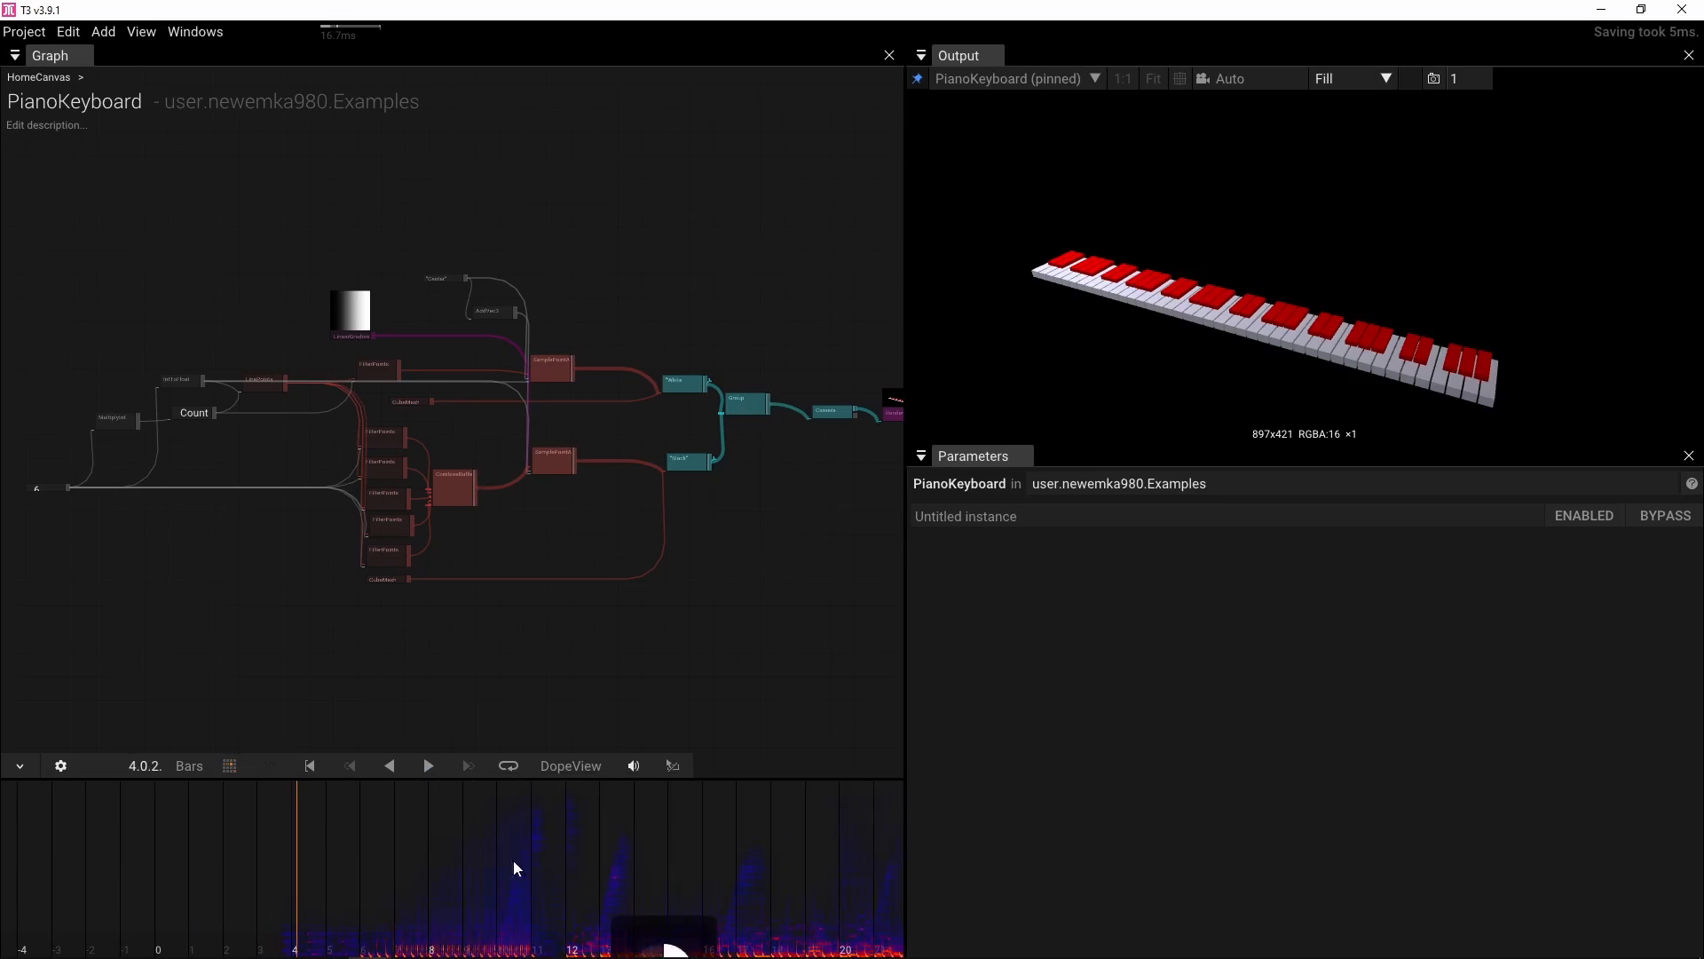
pyautogui.scroll(-5, 623, 856)
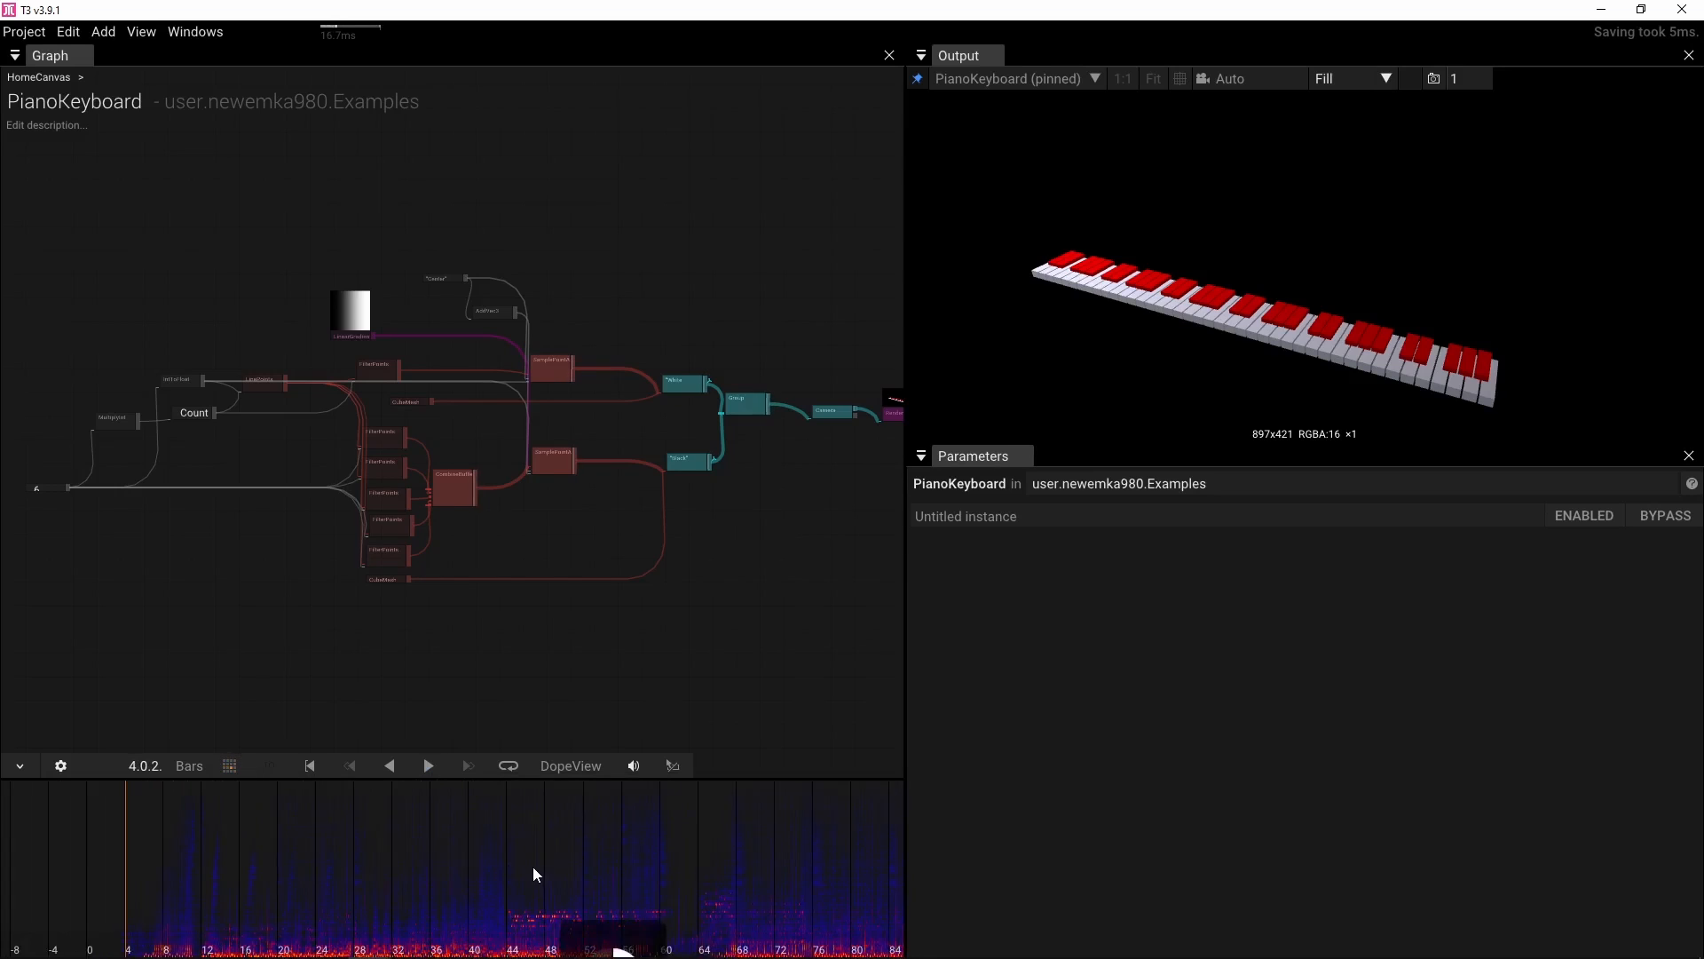
pyautogui.scroll(3, 417, 859)
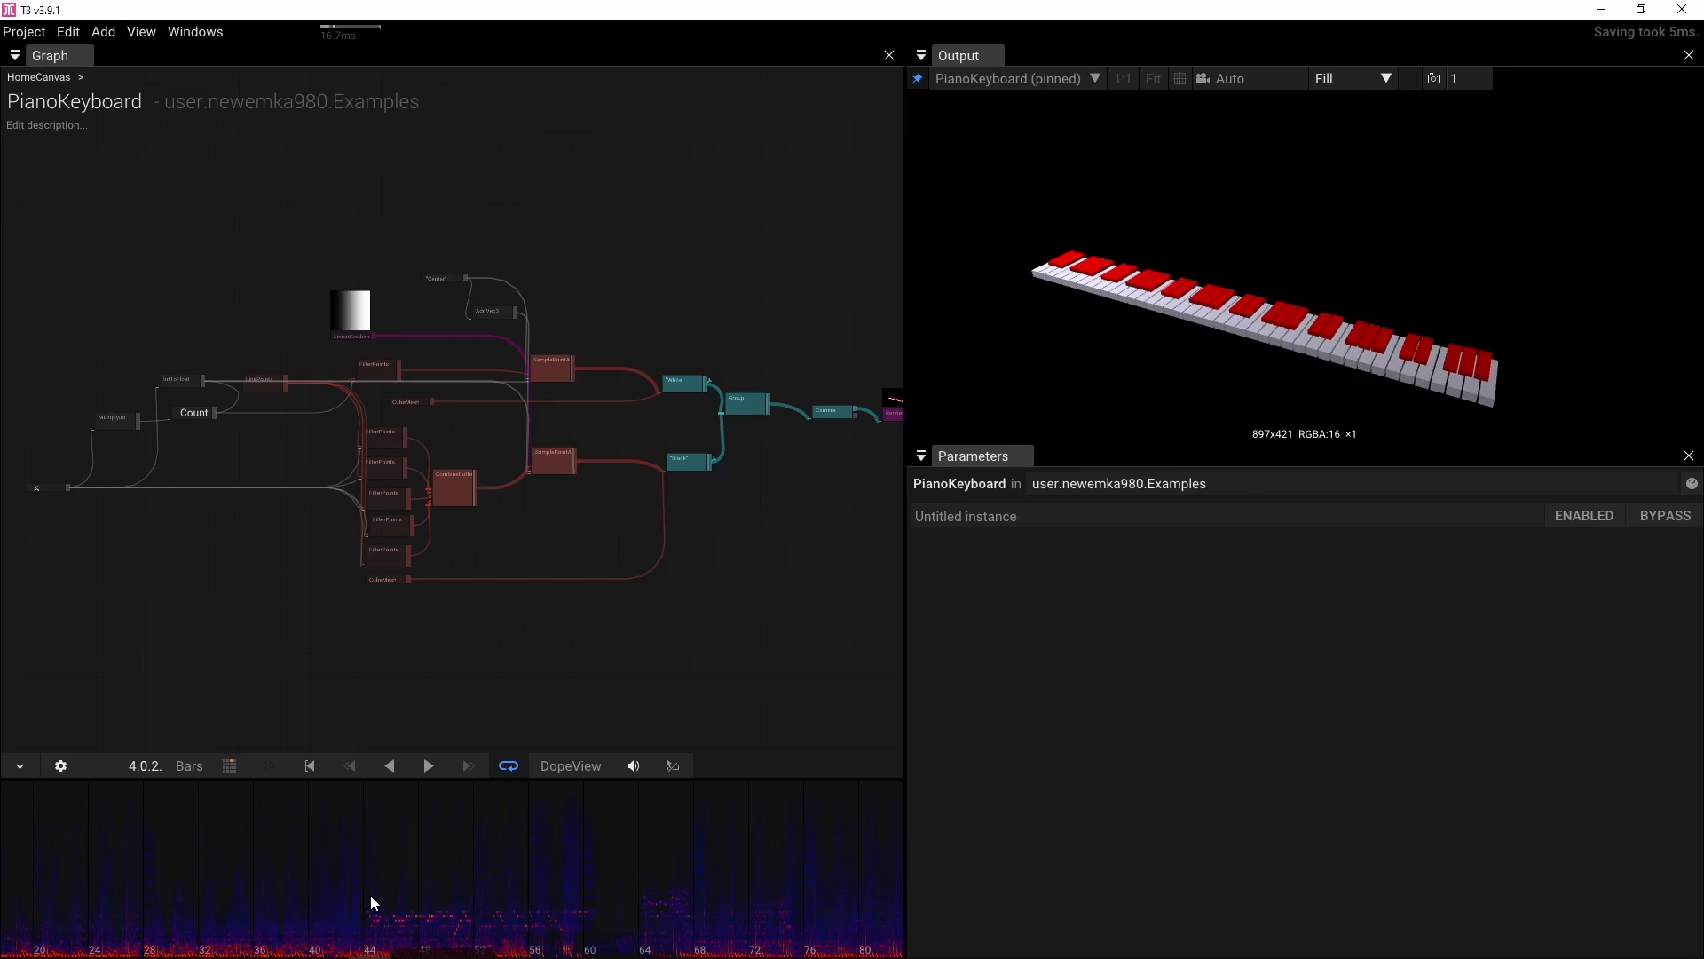
pyautogui.scroll(-4, 262, 887)
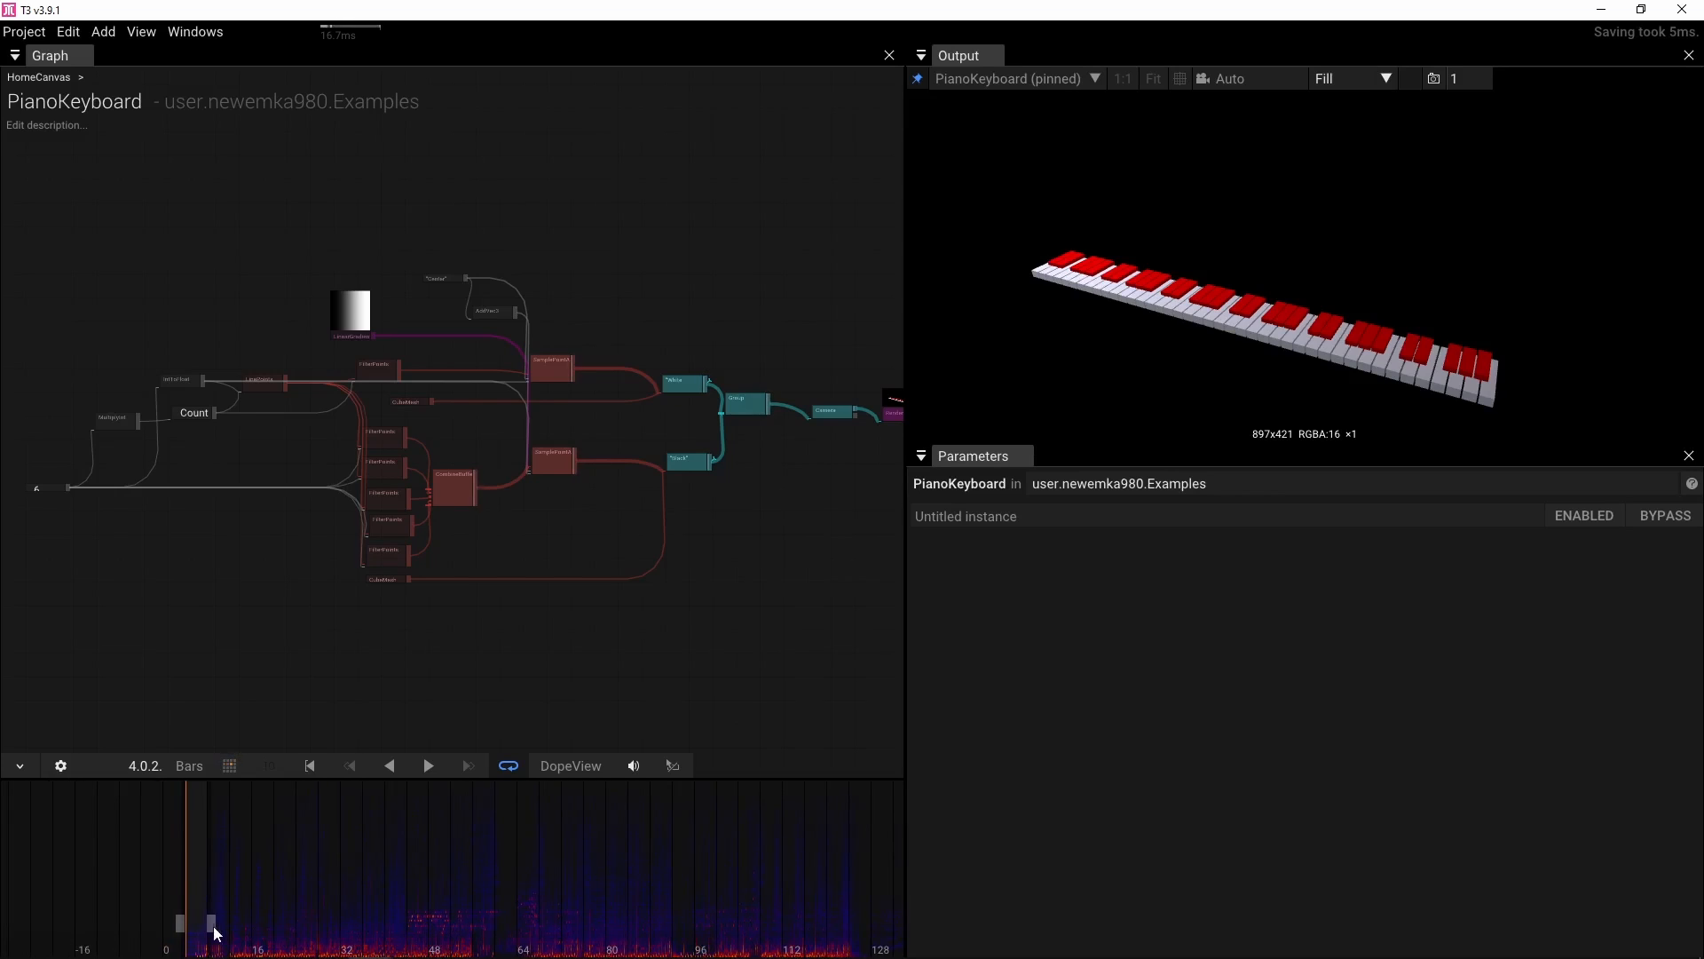
pyautogui.moveTo(222, 924); pyautogui.dragTo(512, 925)
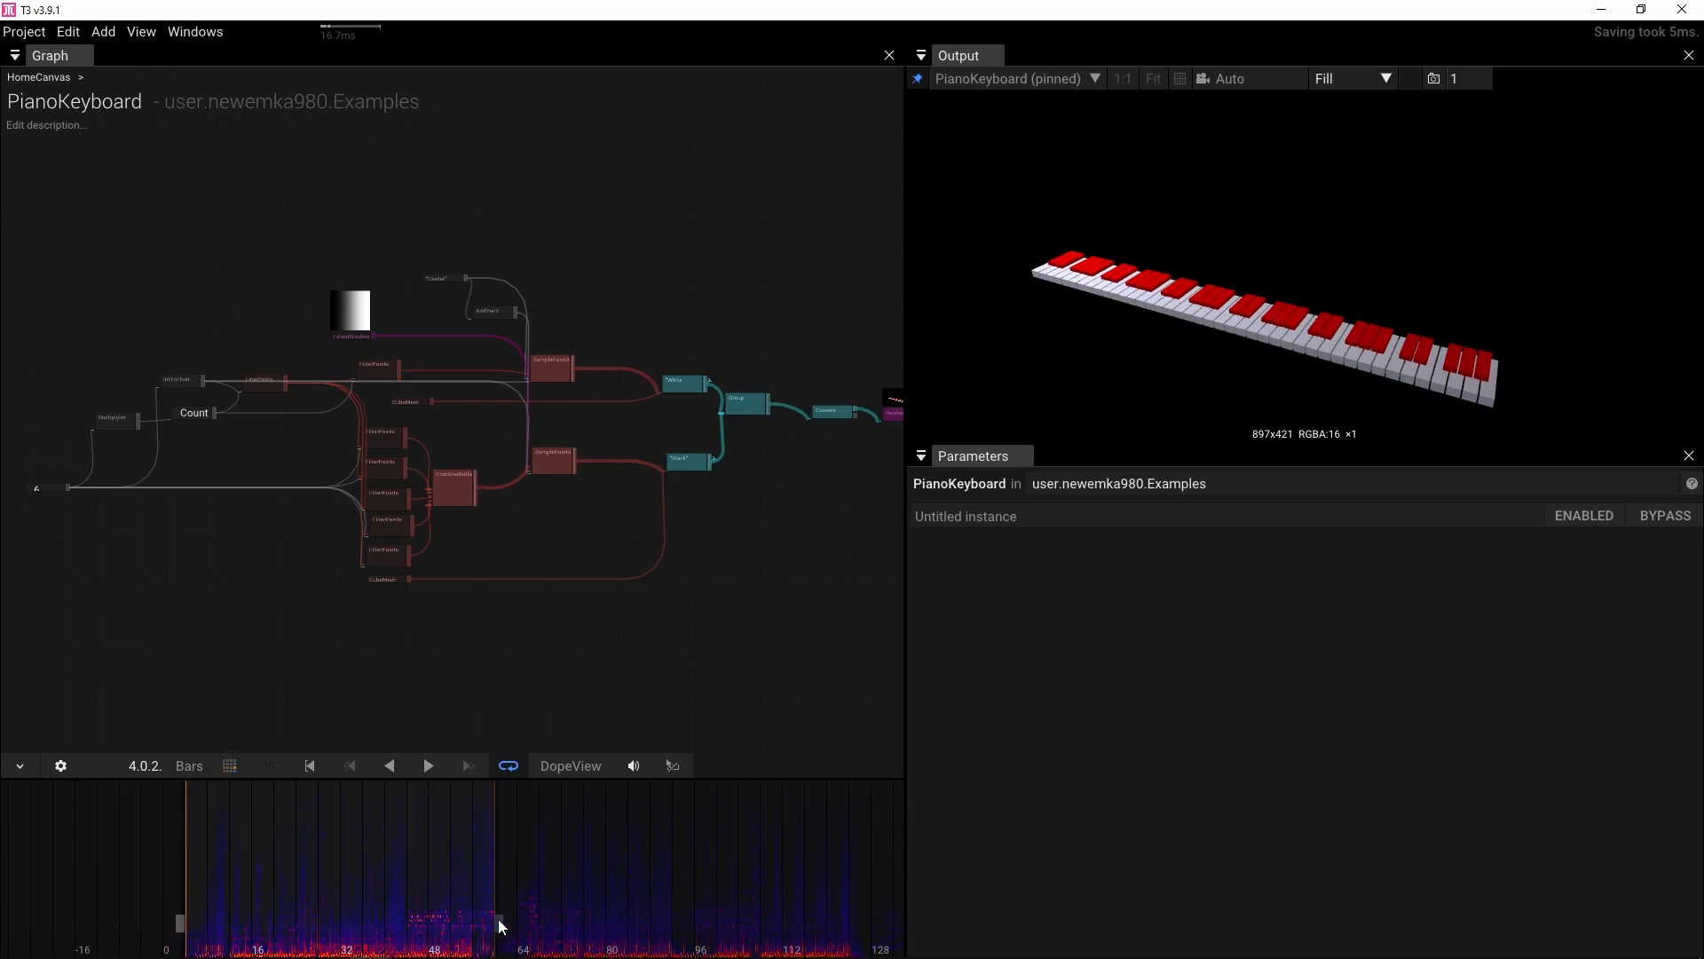
pyautogui.moveTo(182, 928); pyautogui.dragTo(406, 921)
pyautogui.scroll(6, 407, 922)
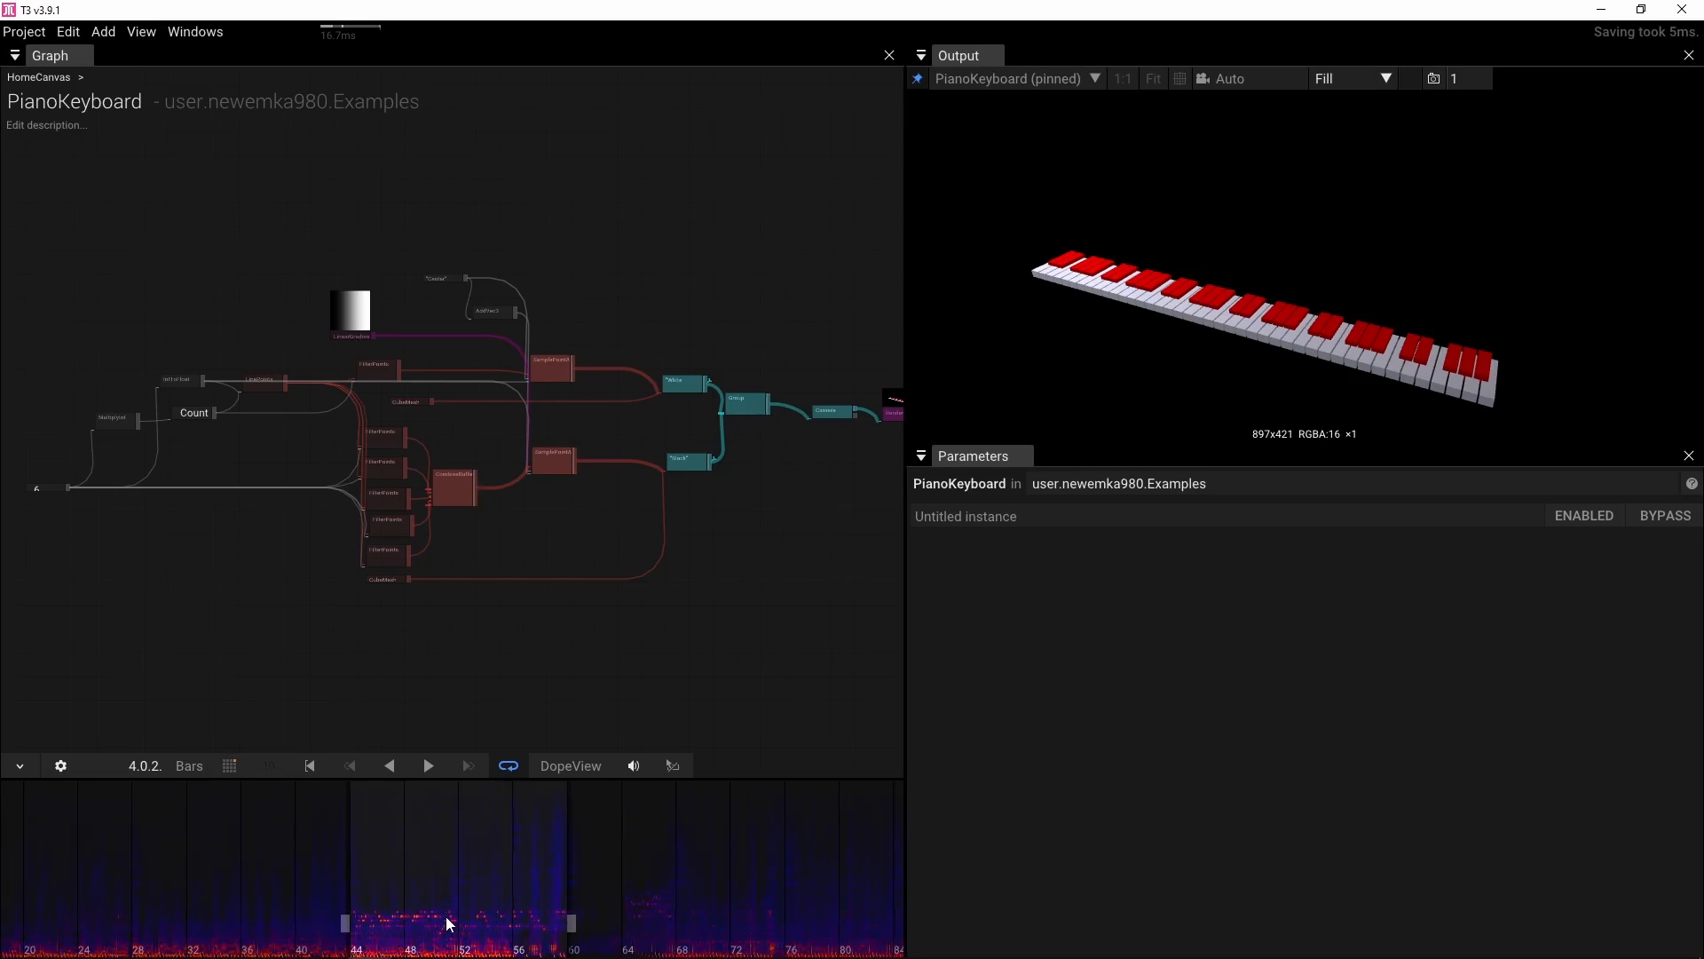
pyautogui.moveTo(289, 876); pyautogui.dragTo(395, 879)
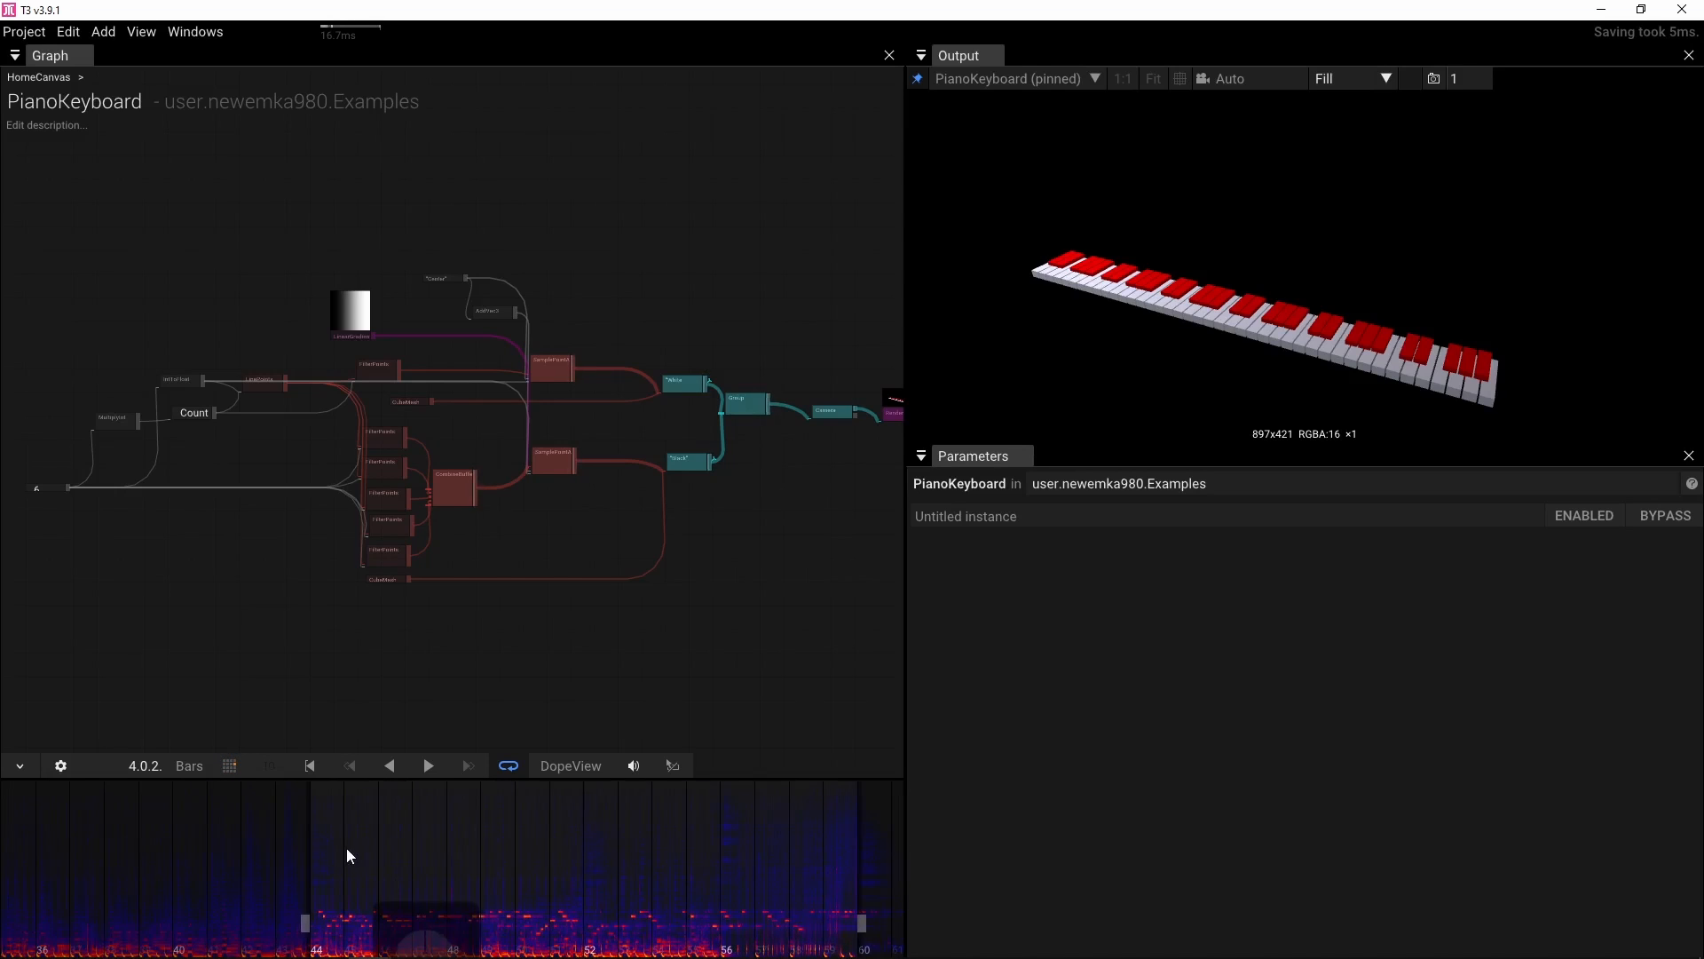
# Place the playhead near bar 44 and play the looped section, checking the system volume mixer
pyautogui.click(333, 838)
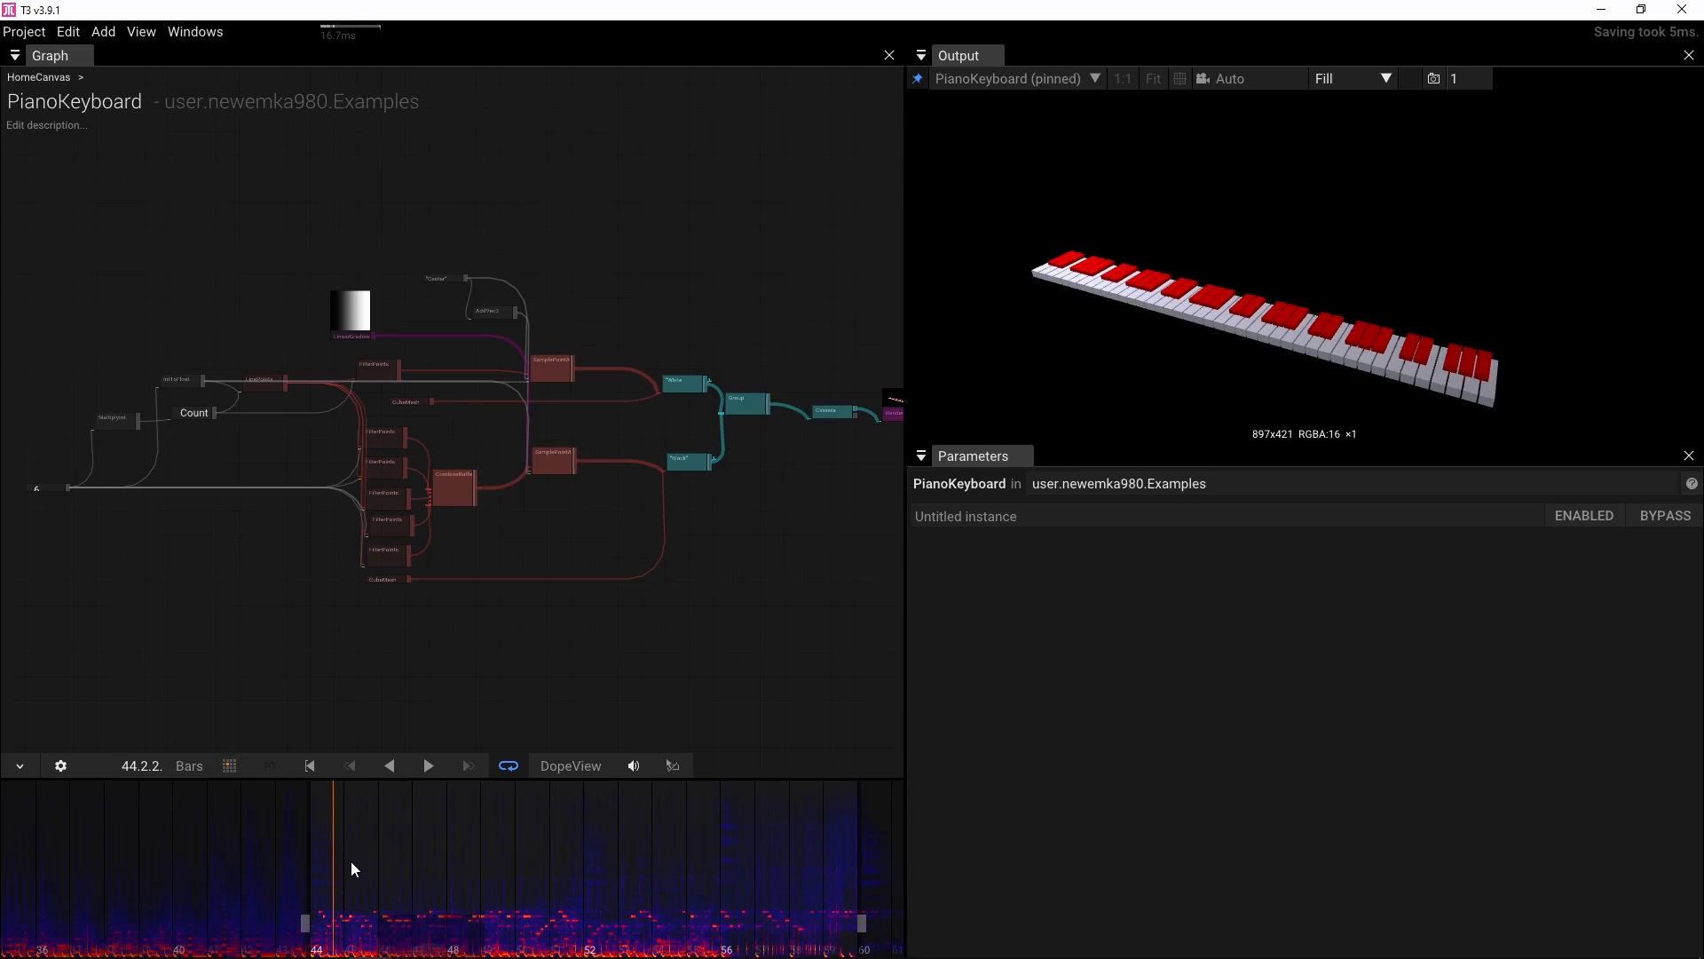
pyautogui.press('space')
pyautogui.press('space')
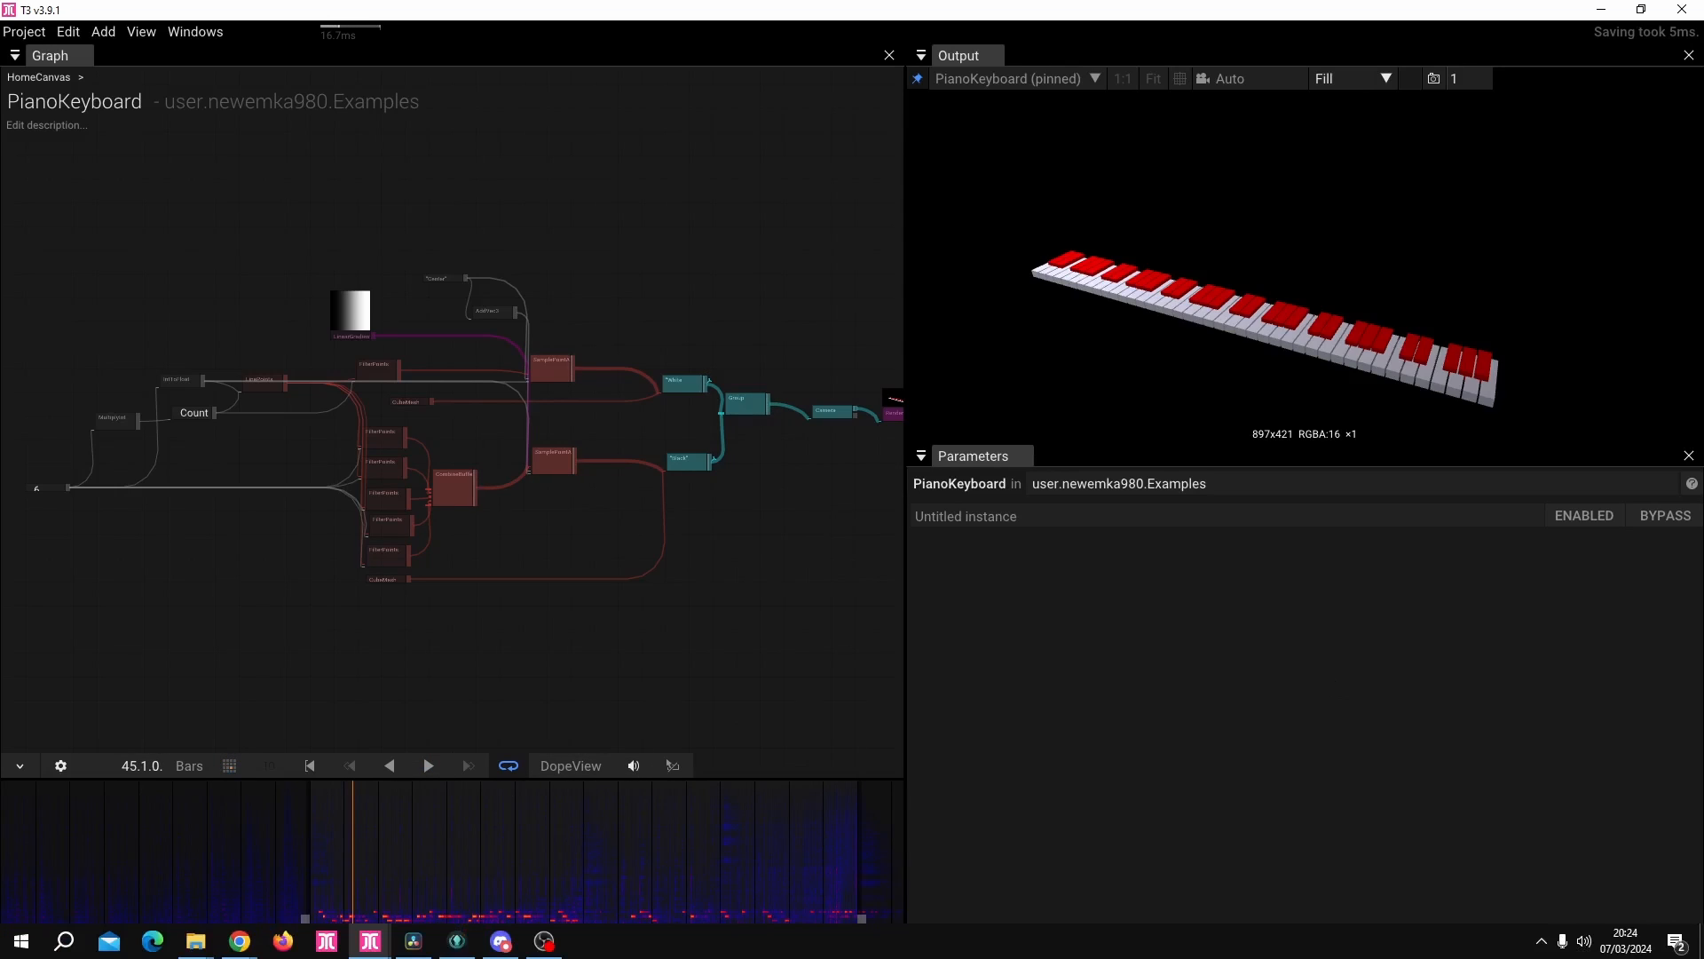
pyautogui.click(1585, 941)
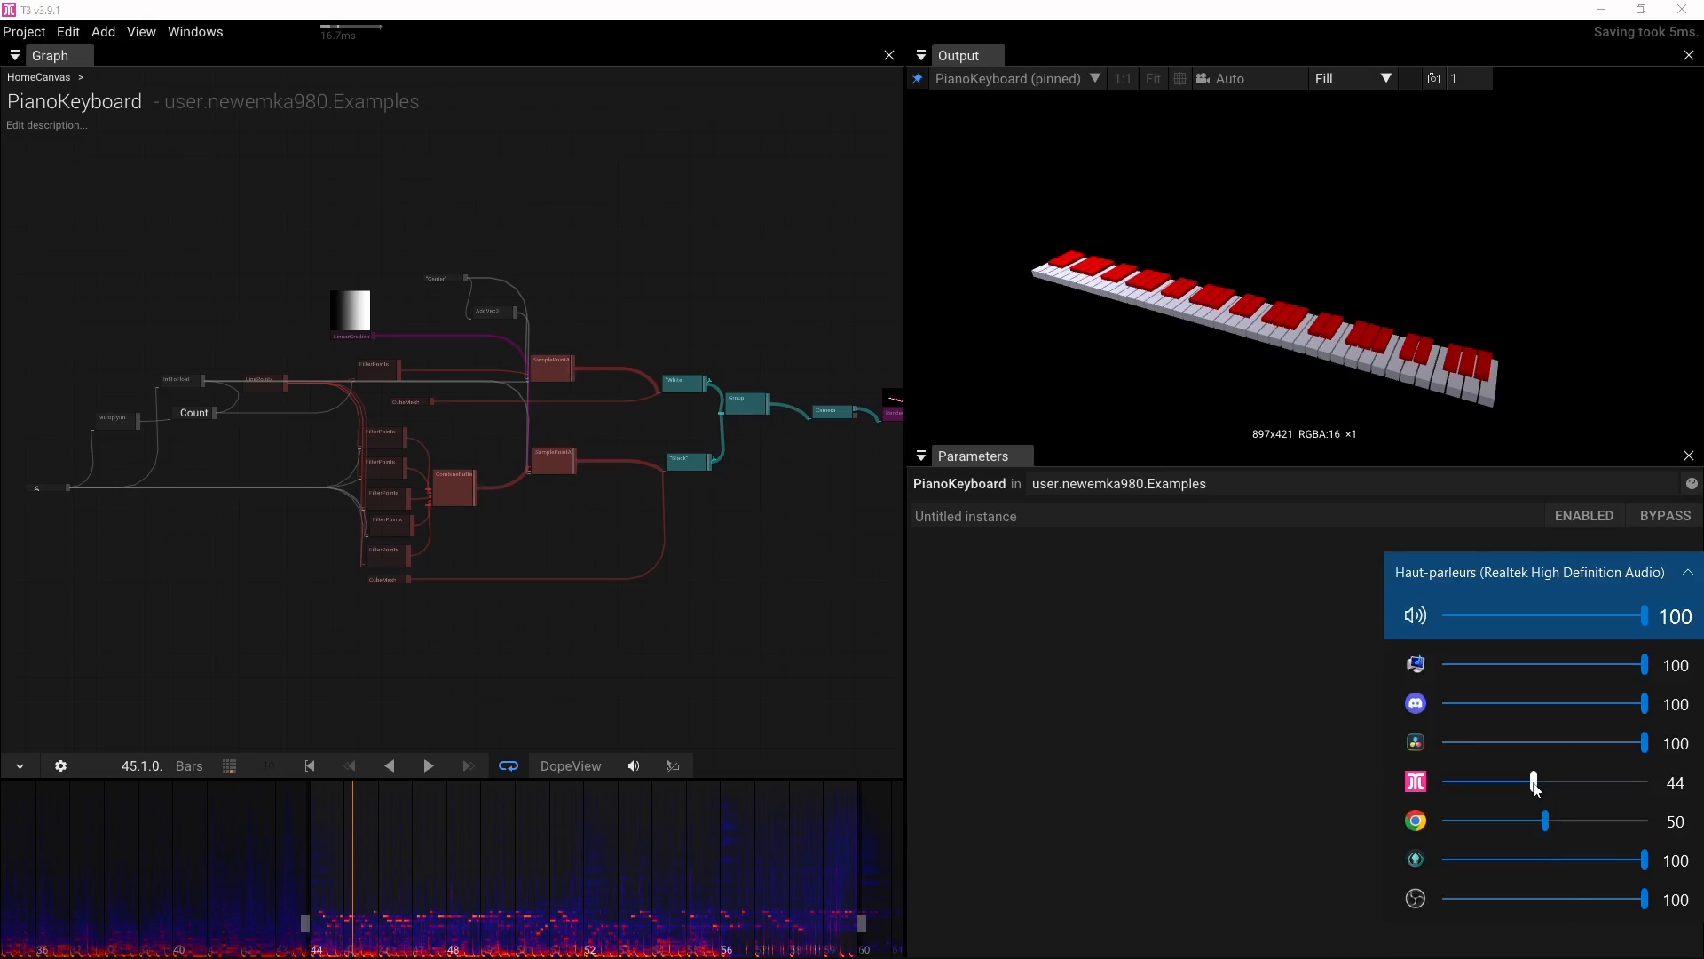
pyautogui.click(814, 677)
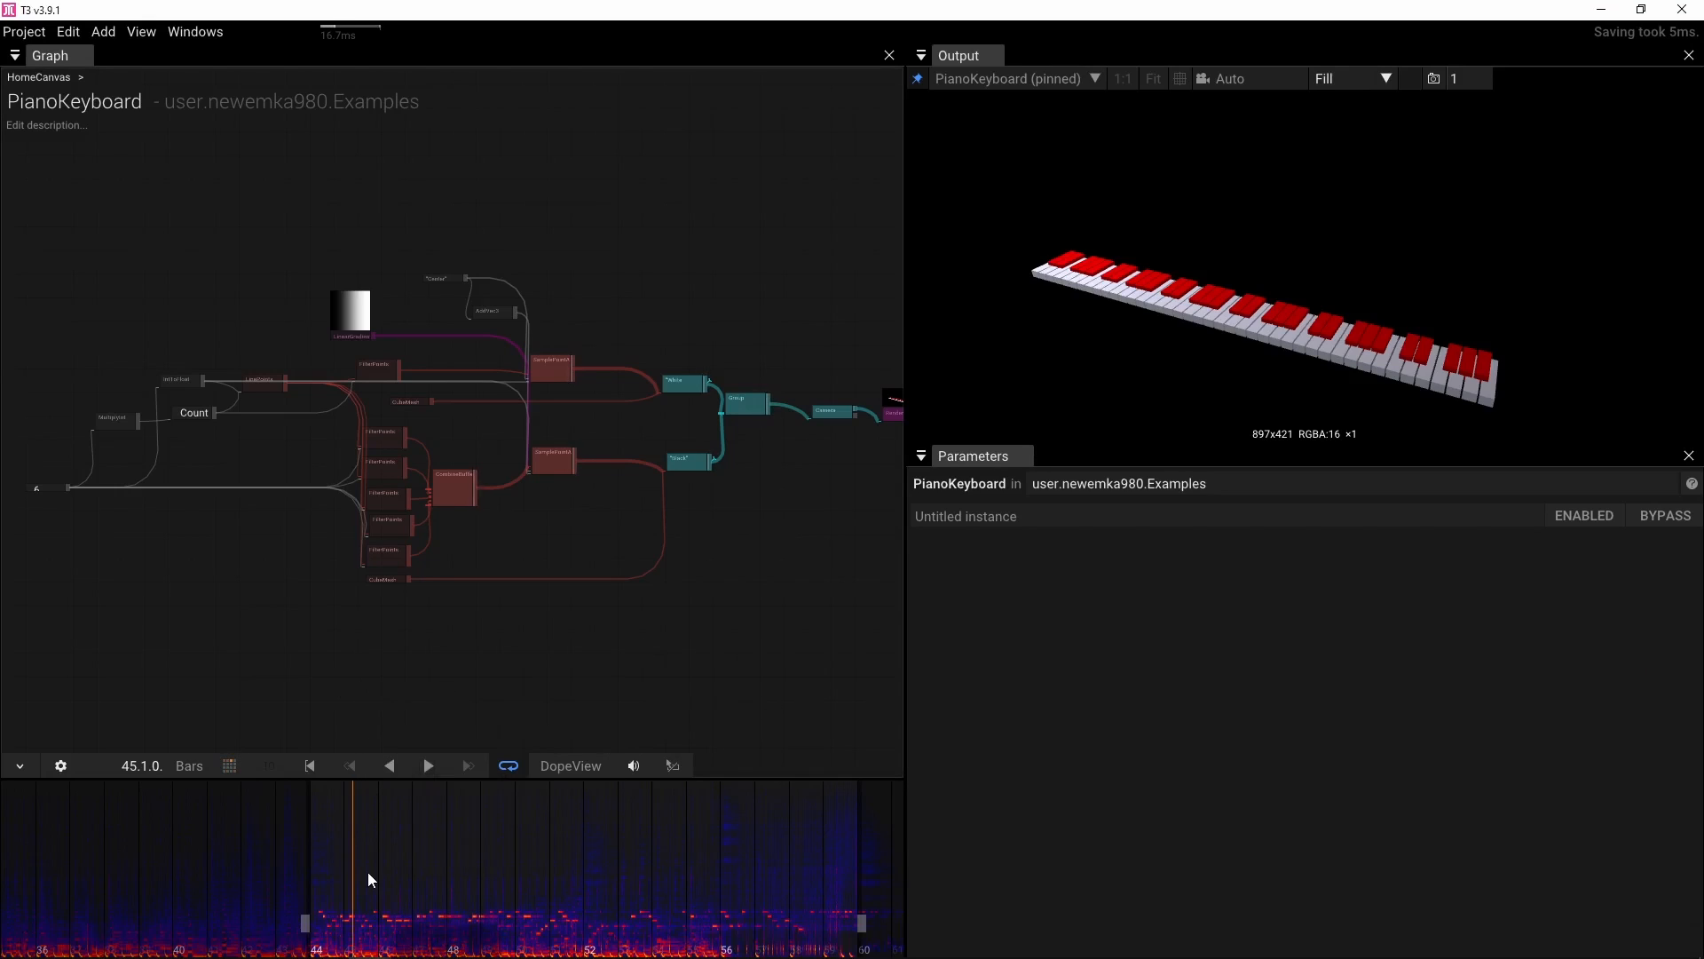
pyautogui.press('space')
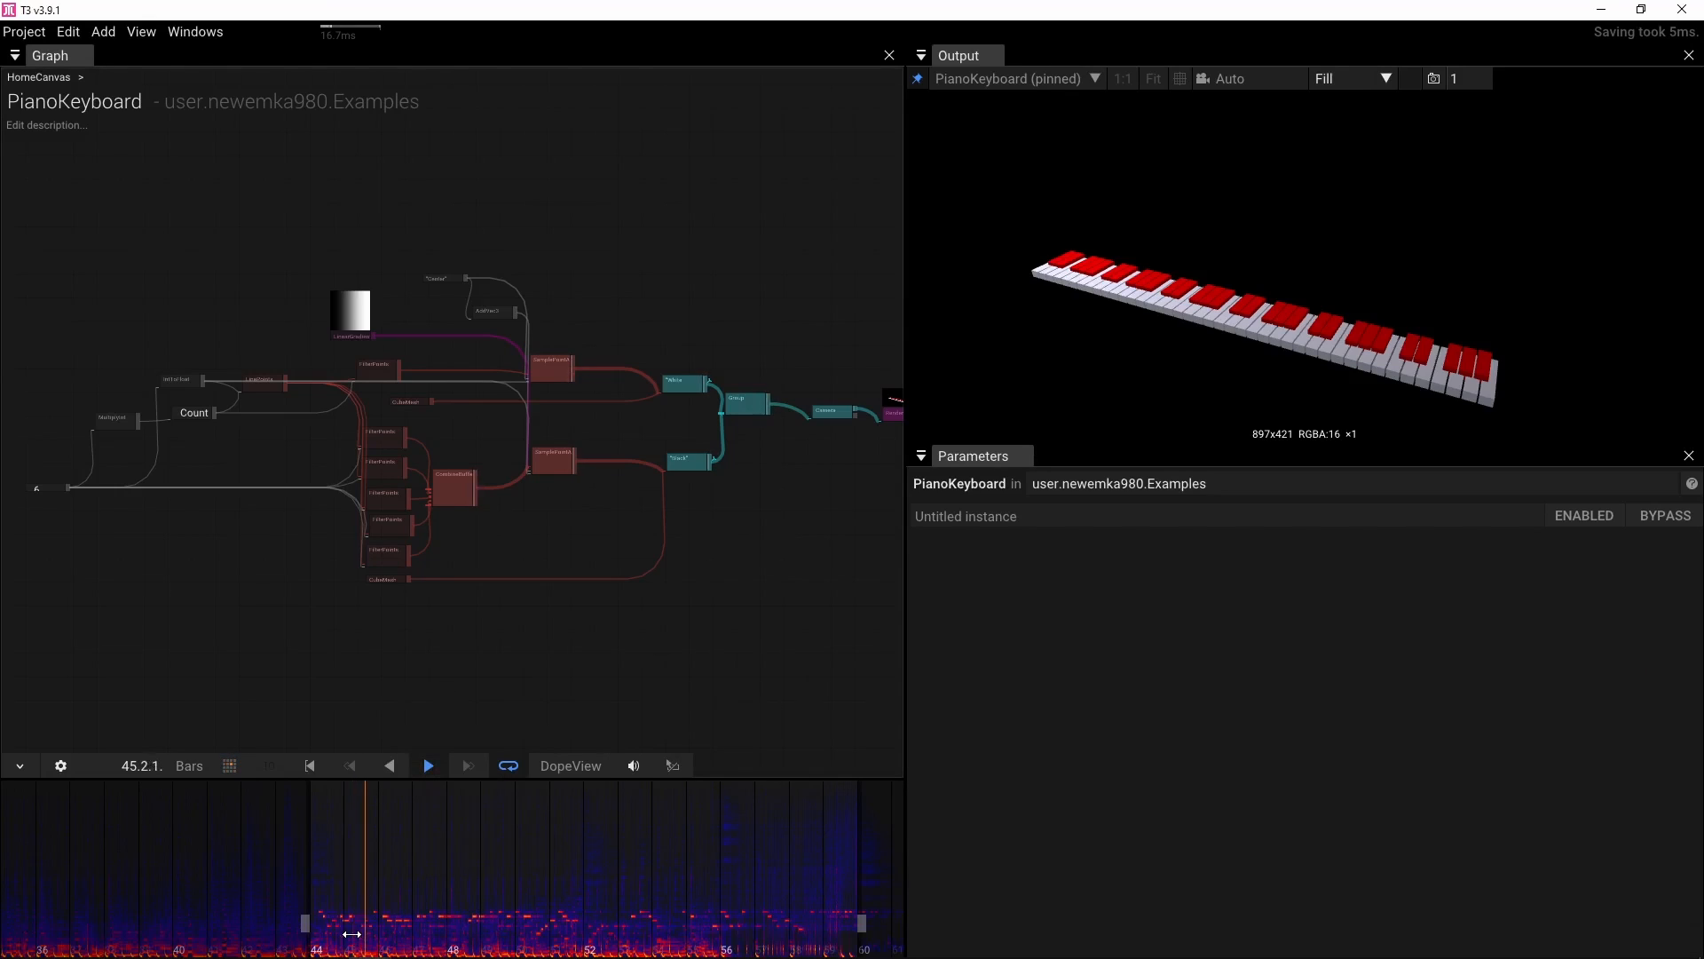
pyautogui.press('space')
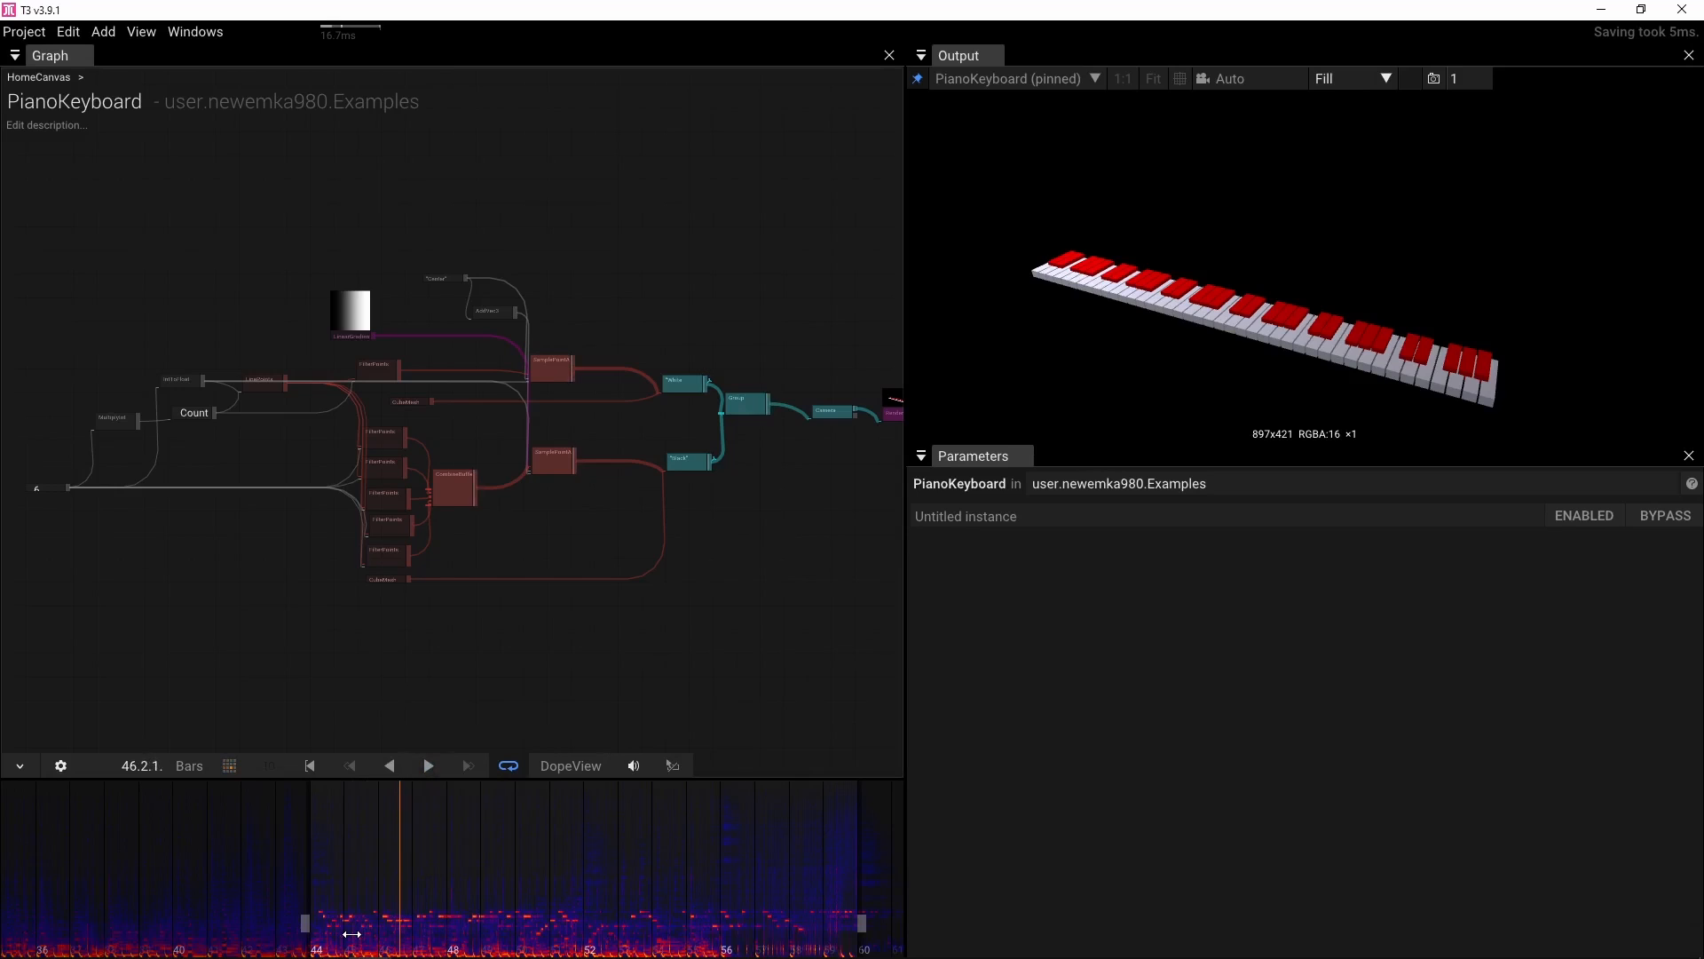
# Add a PlaybackFFT operator to the graph below the keyboard's drawing nodes
pyautogui.moveTo(627, 614); pyautogui.dragTo(586, 664)
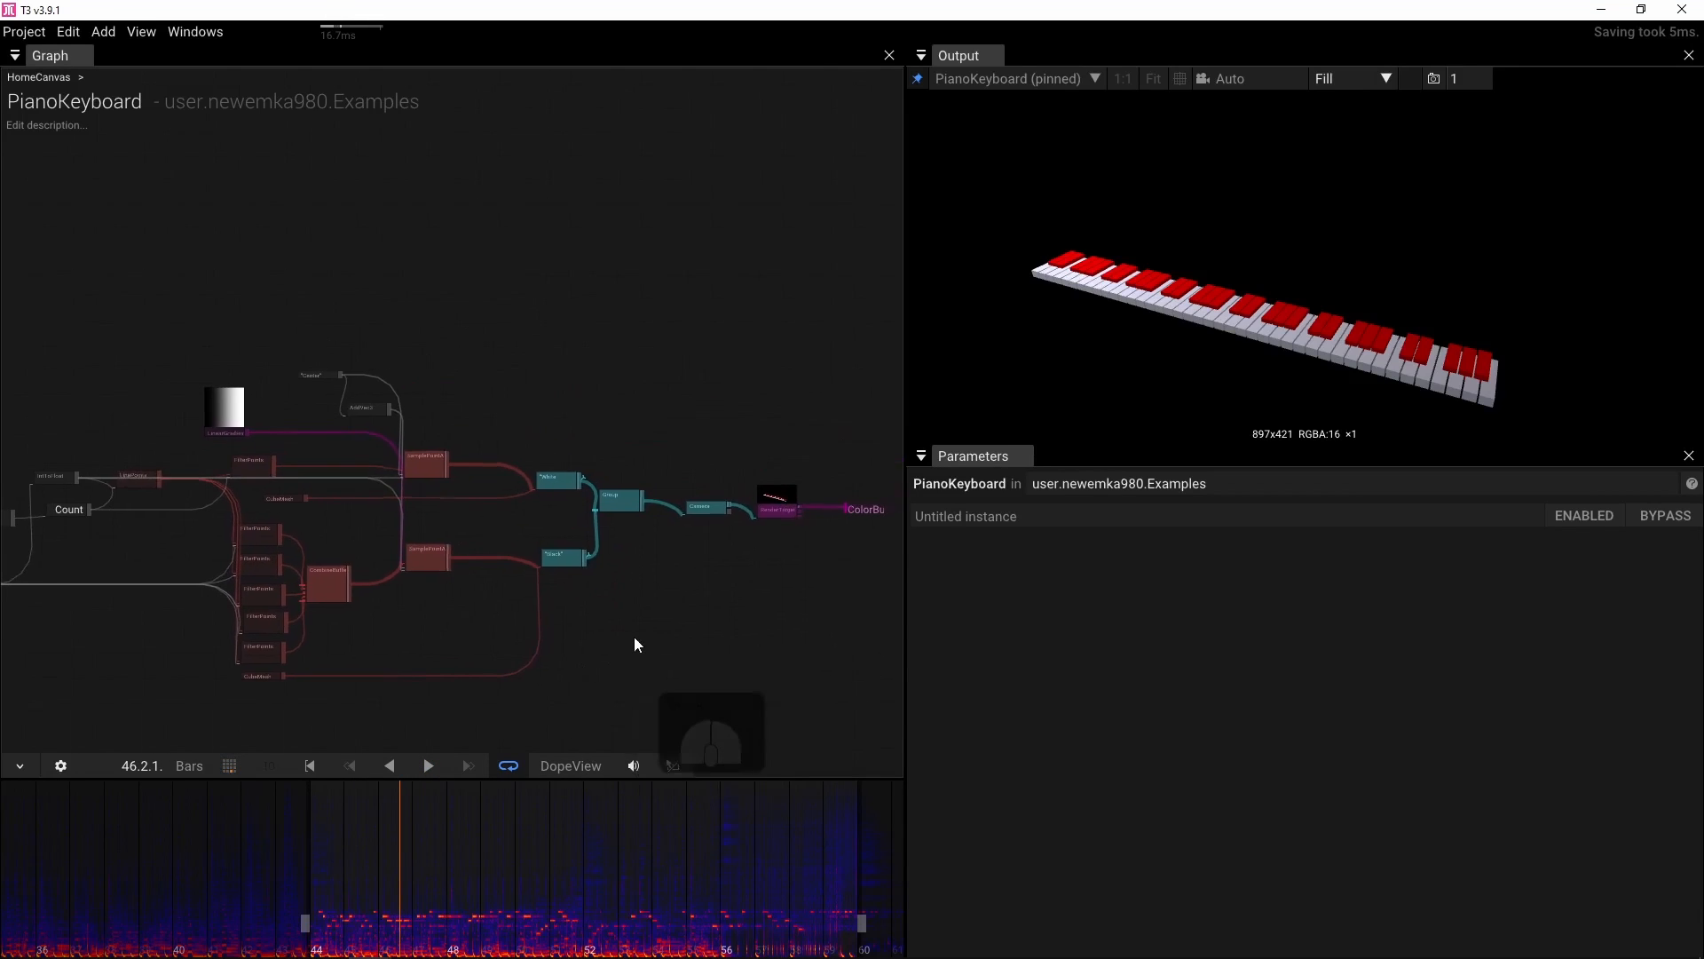
pyautogui.scroll(3, 634, 636)
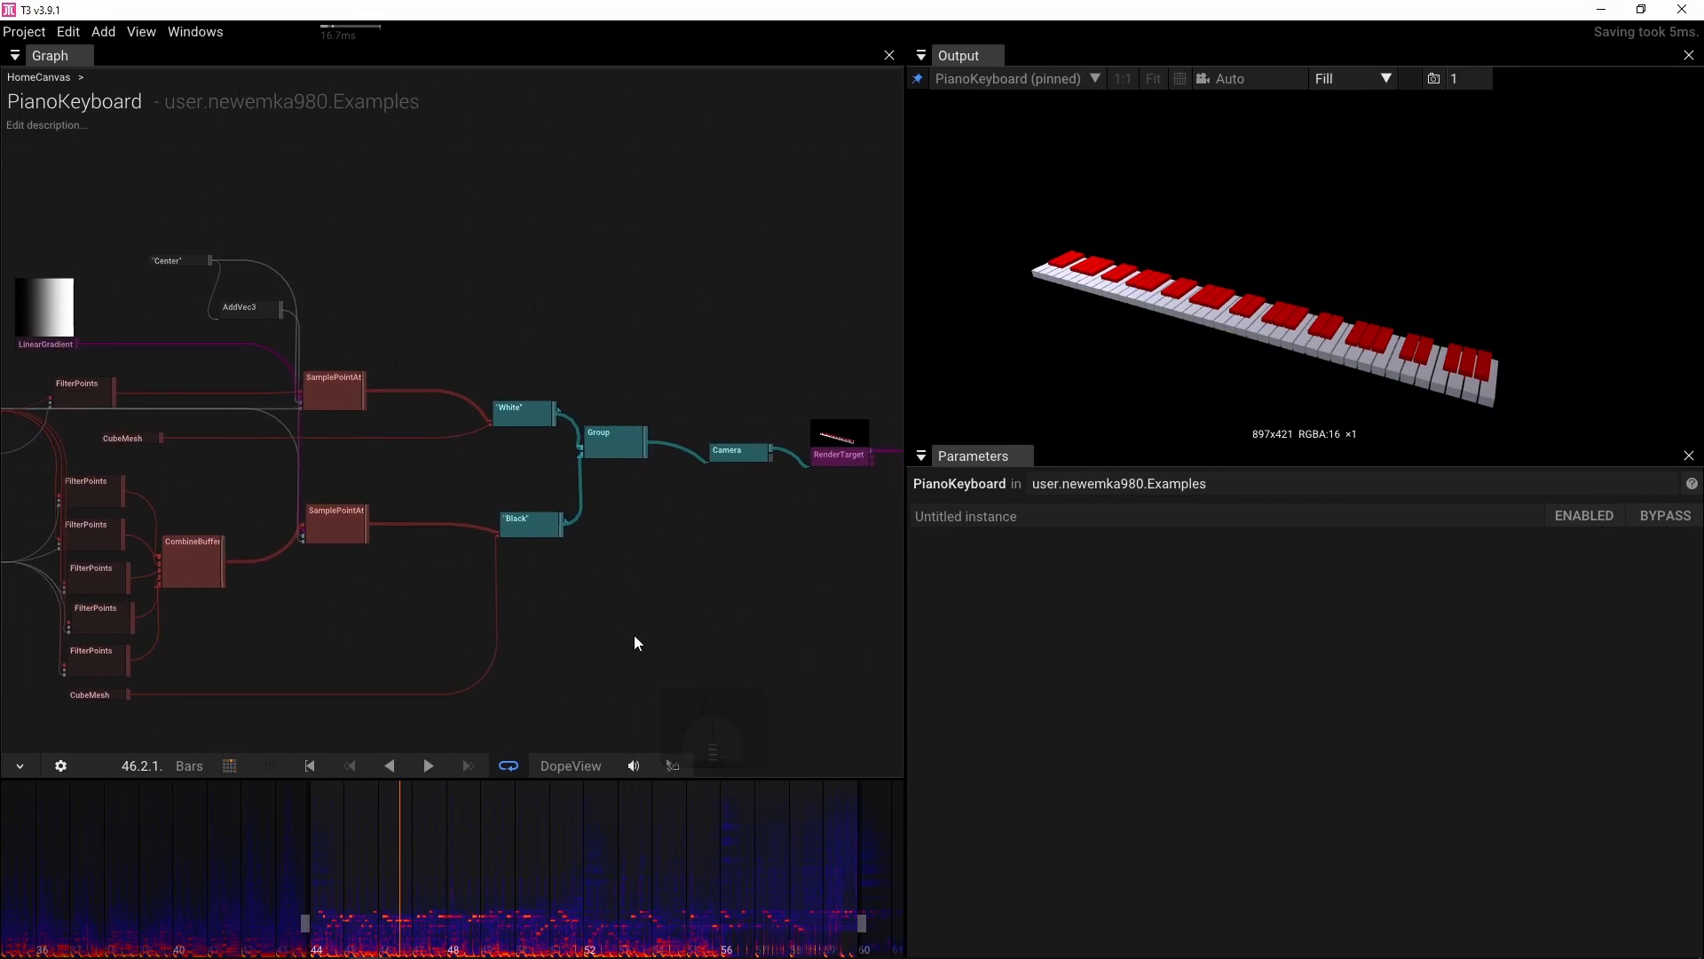
pyautogui.moveTo(634, 636); pyautogui.dragTo(533, 627)
pyautogui.rightClick(532, 628)
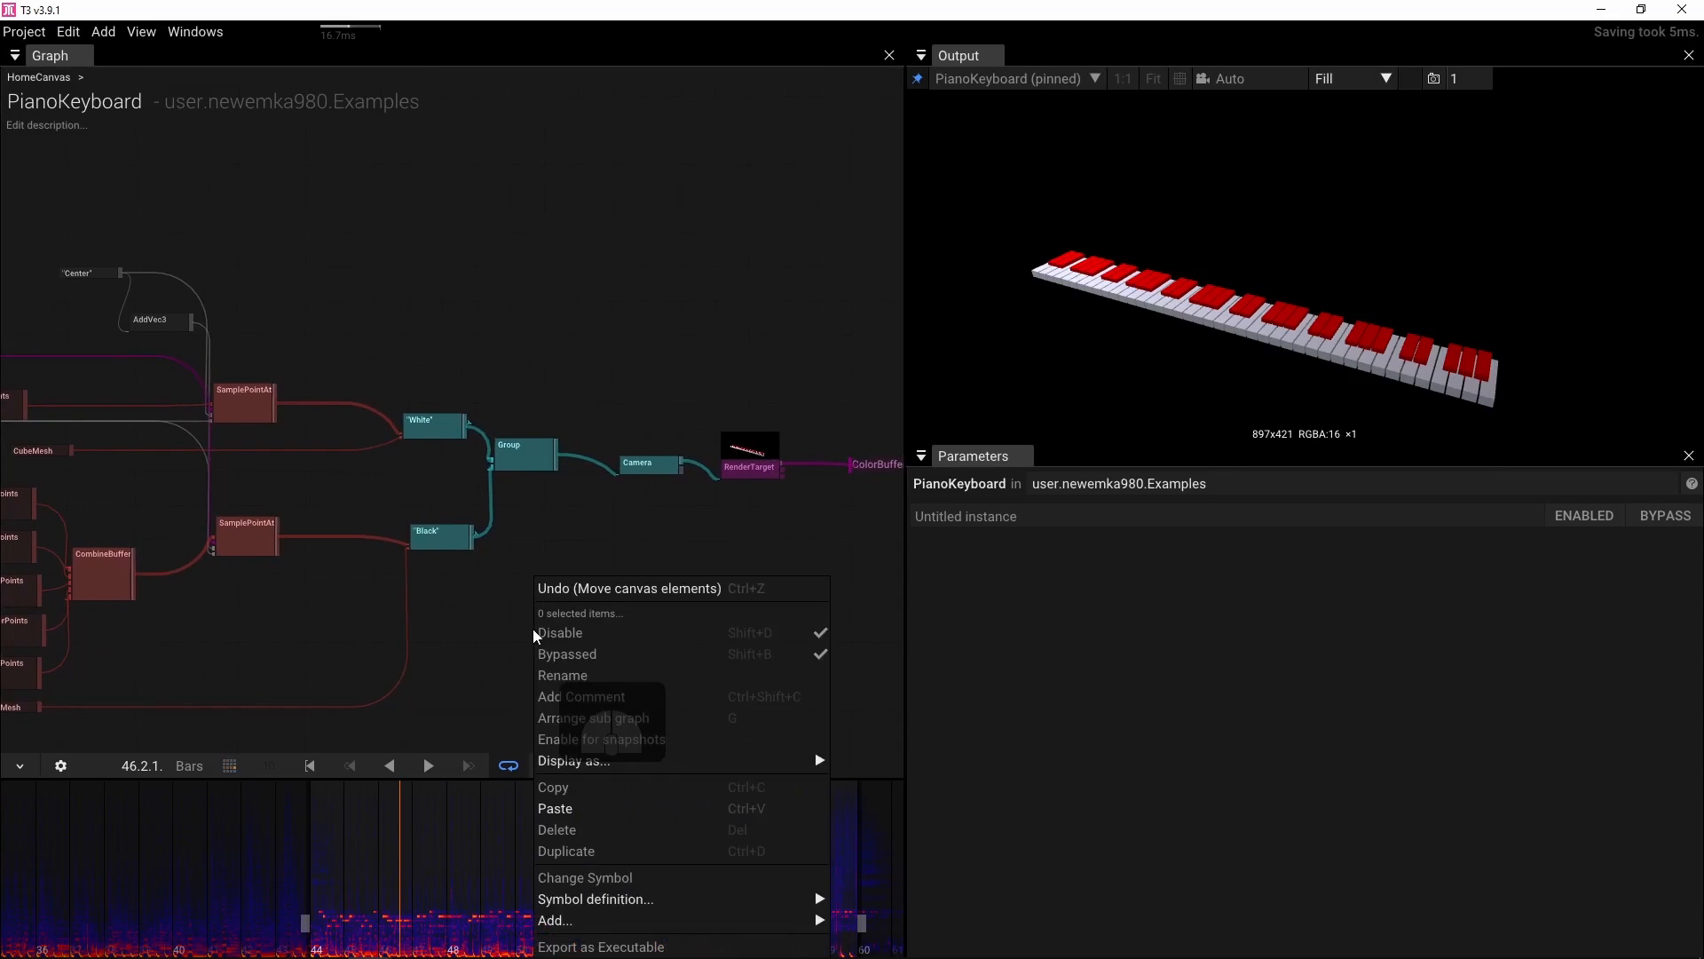
pyautogui.click(499, 616)
pyautogui.doubleClick(499, 619)
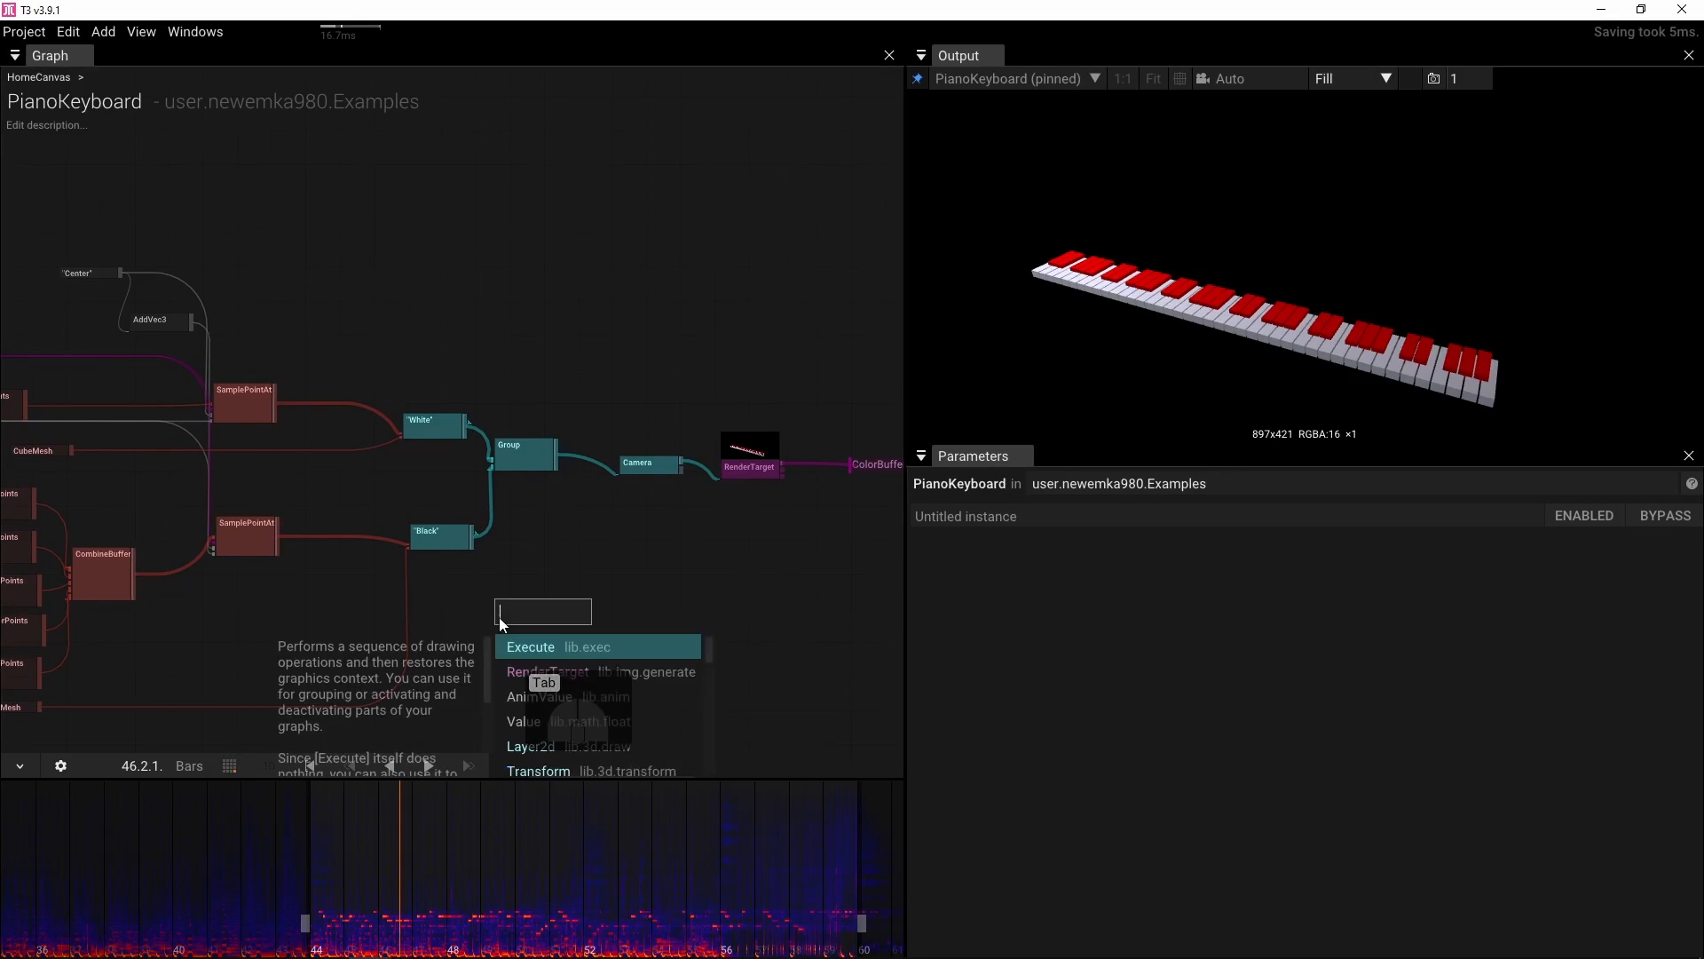
pyautogui.write('pla')
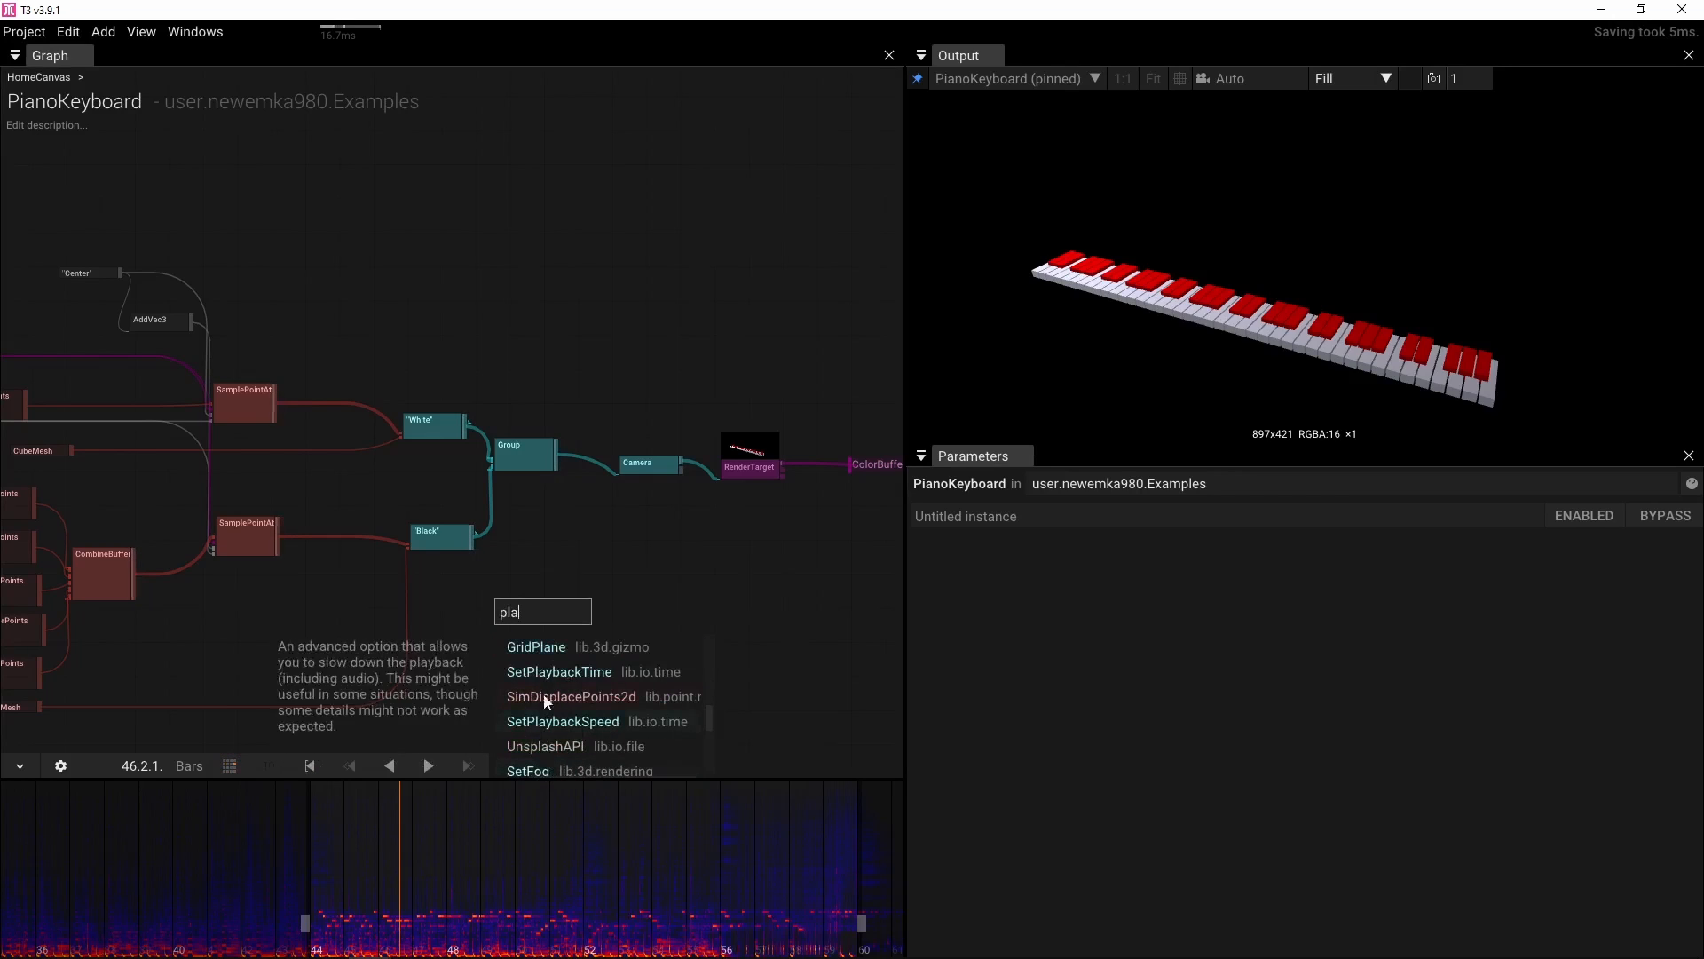
pyautogui.write('yb')
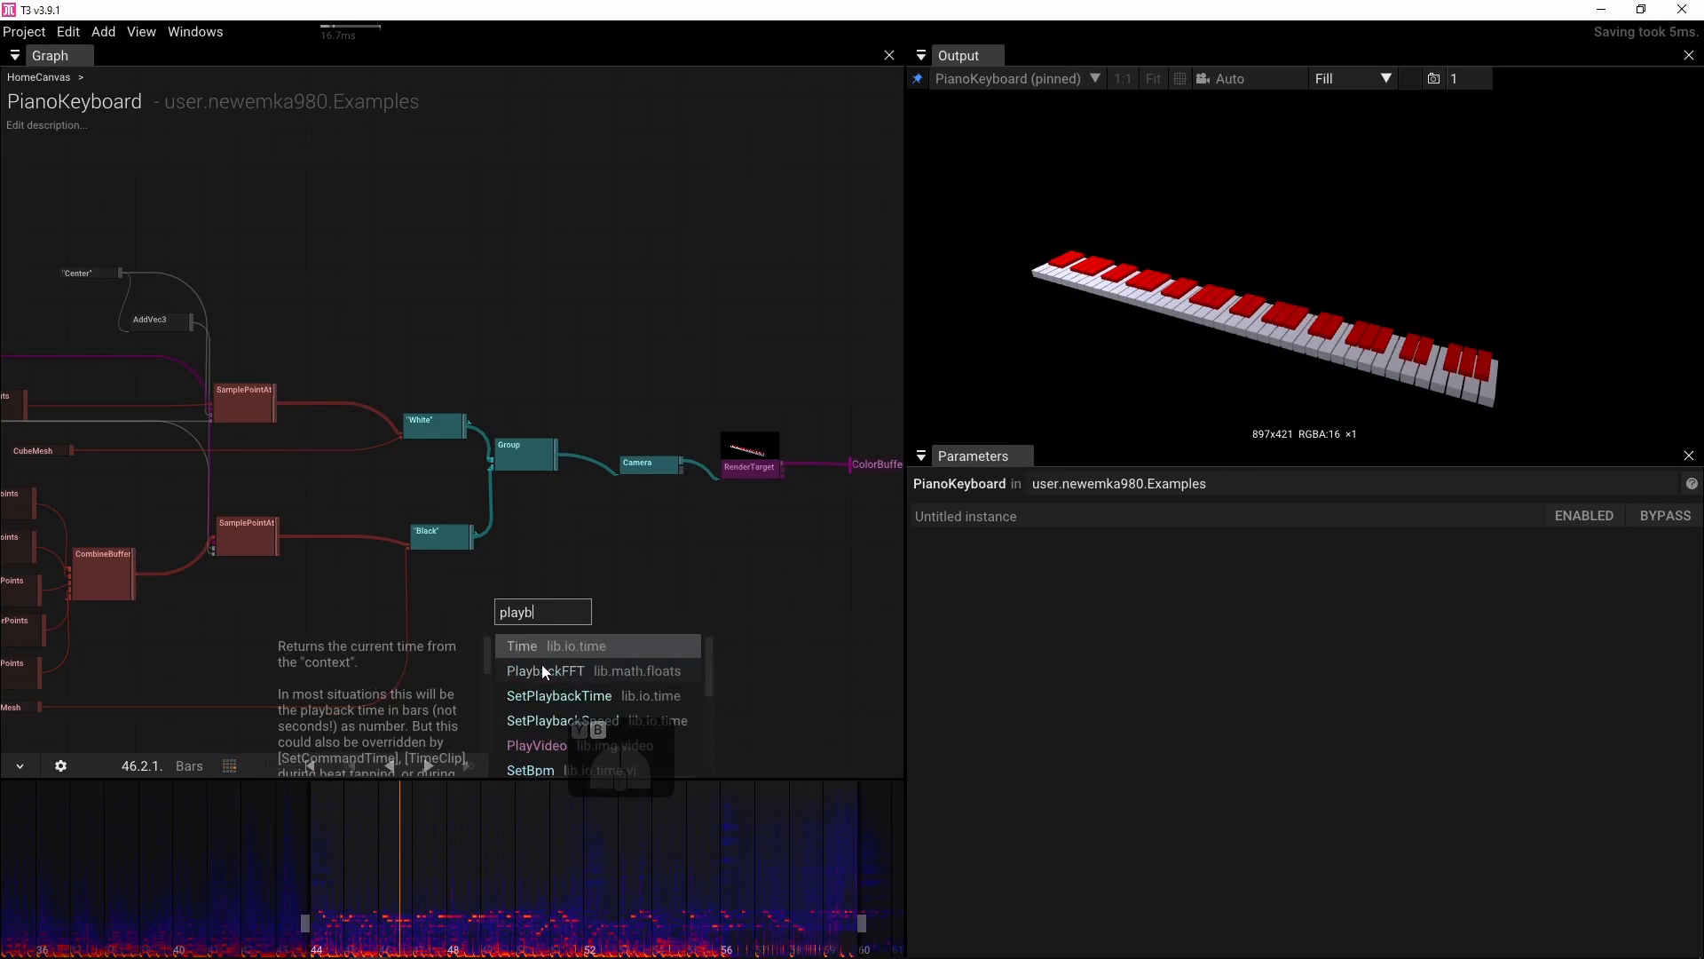
pyautogui.click(543, 670)
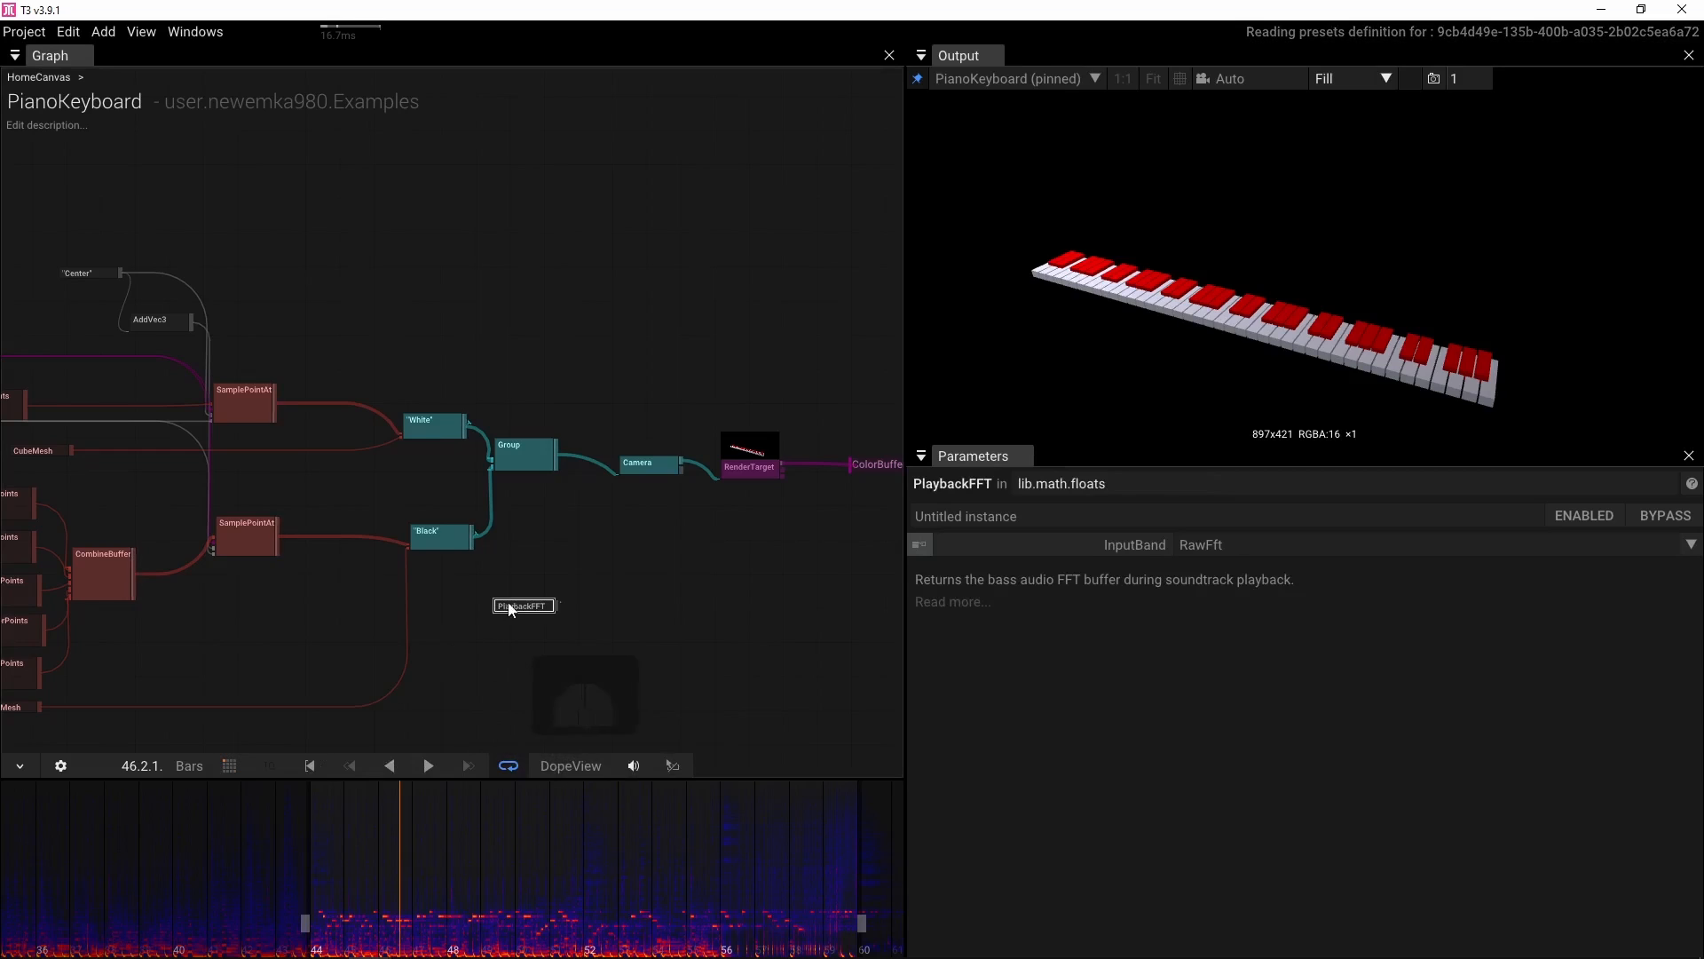
# Move the PlaybackFFT node aside and set its InputBand to FrequencyBandsPeaks
pyautogui.moveTo(509, 615); pyautogui.dragTo(238, 650)
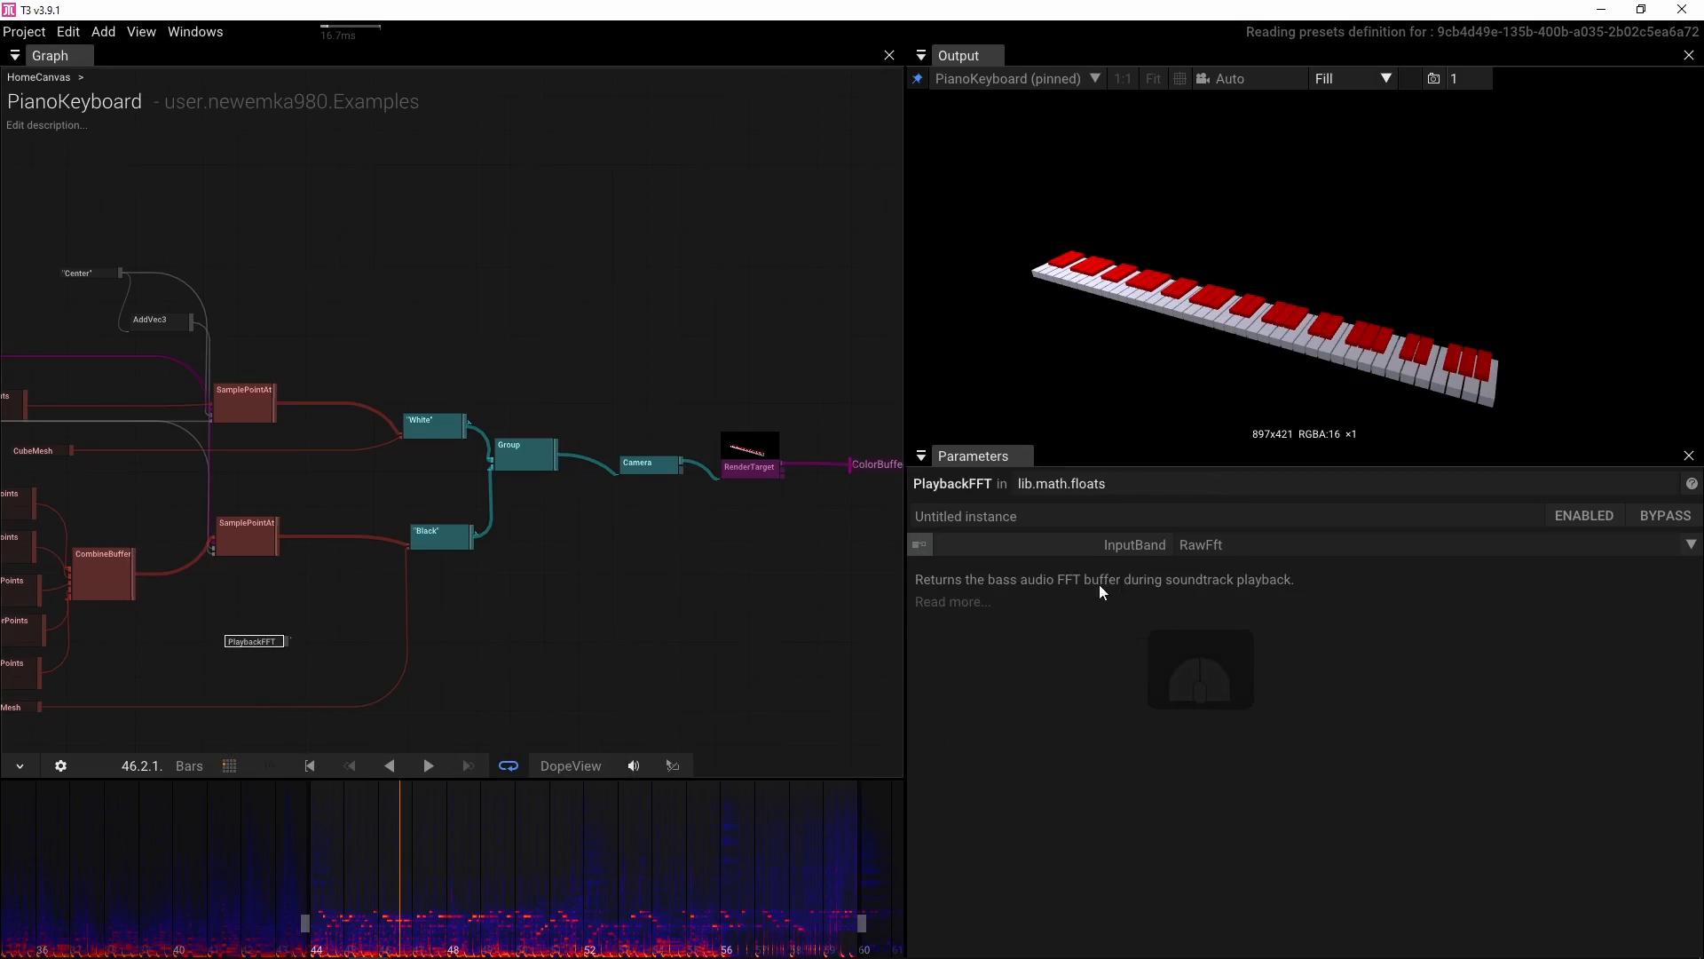
pyautogui.click(1689, 546)
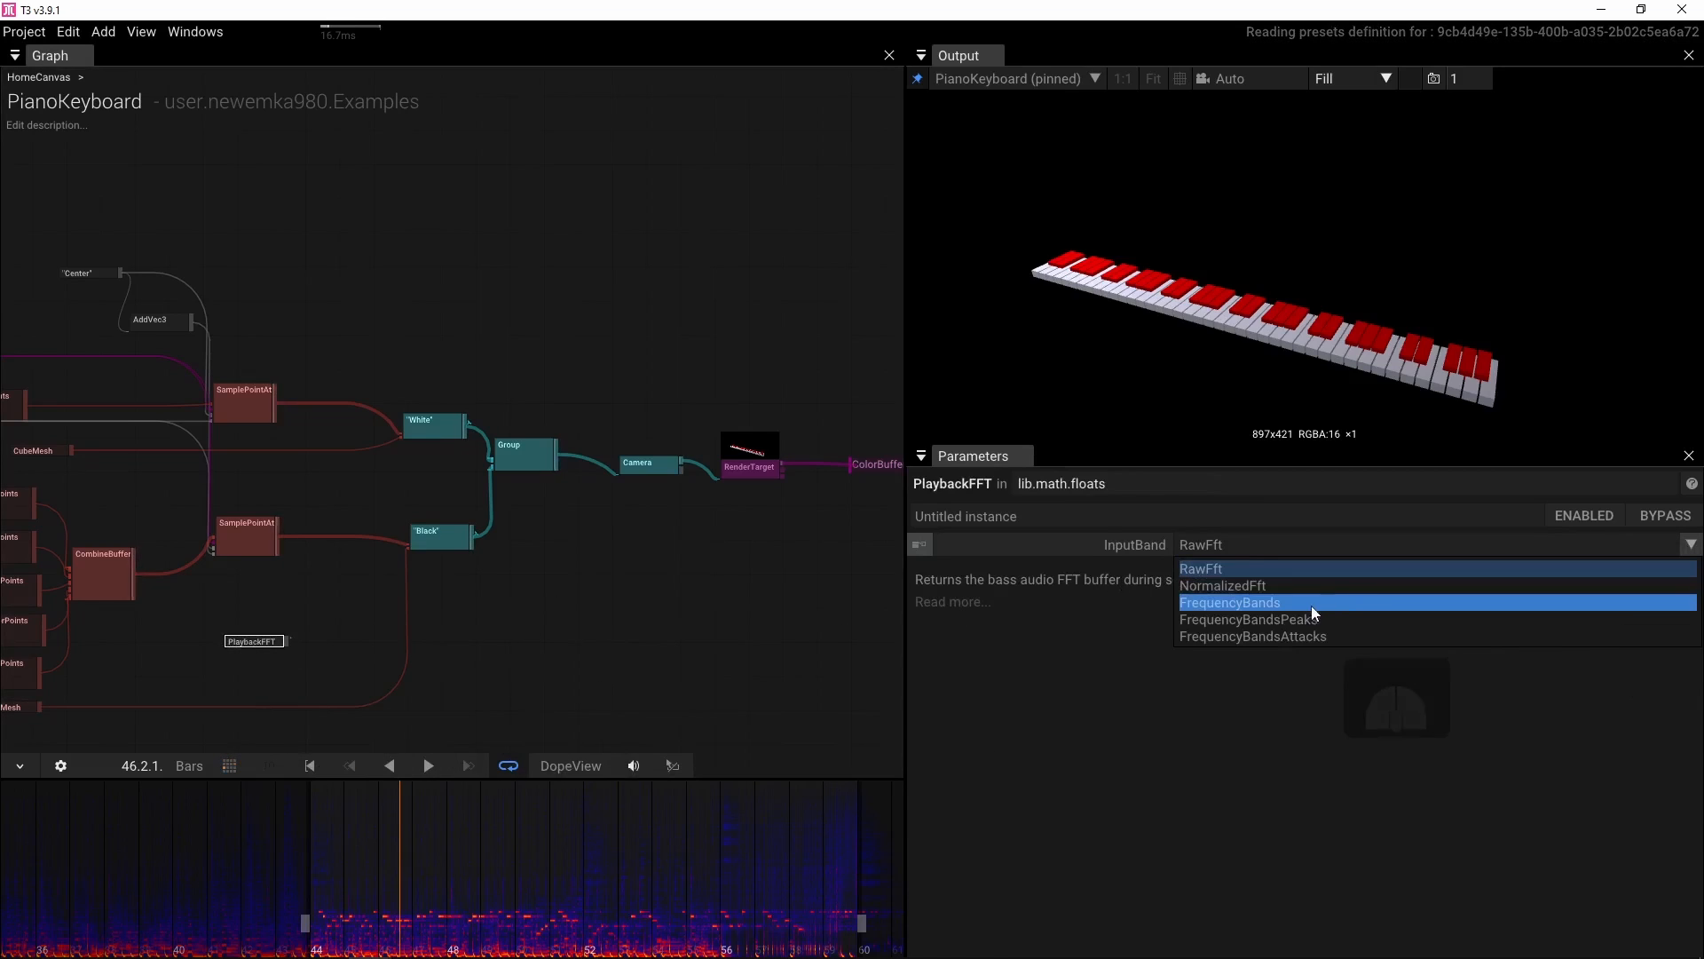
pyautogui.click(1261, 621)
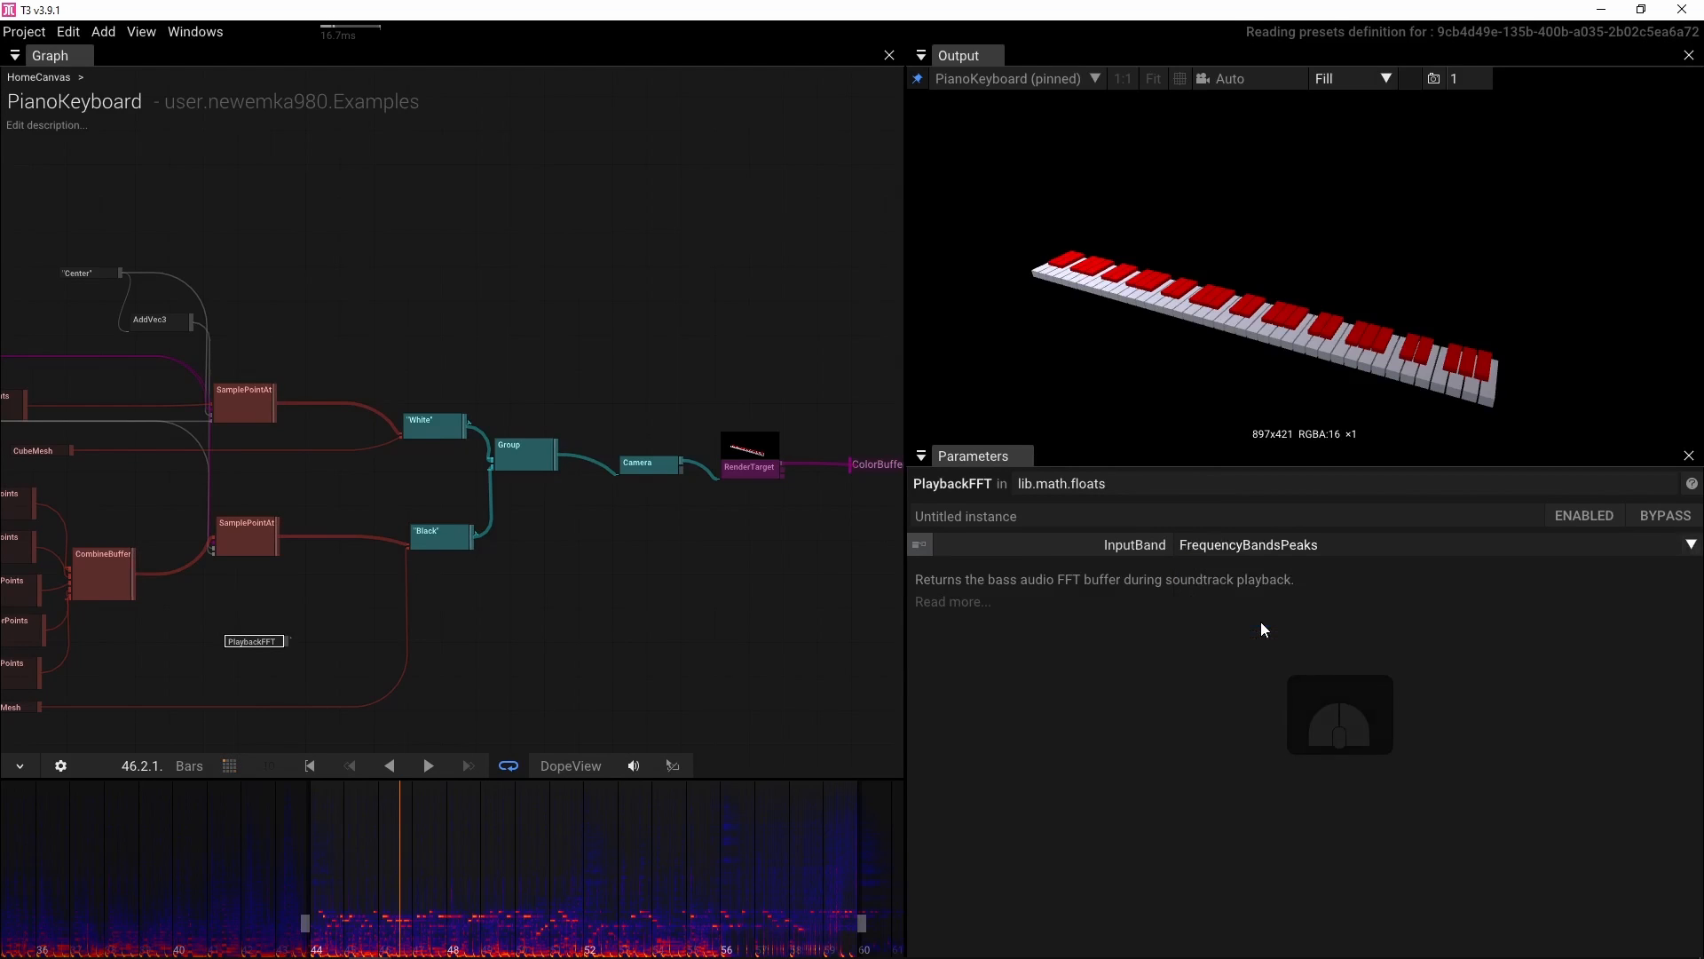
# Connect a new ValuesToTexture operator to the PlaybackFFT output
pyautogui.scroll(2, 333, 643)
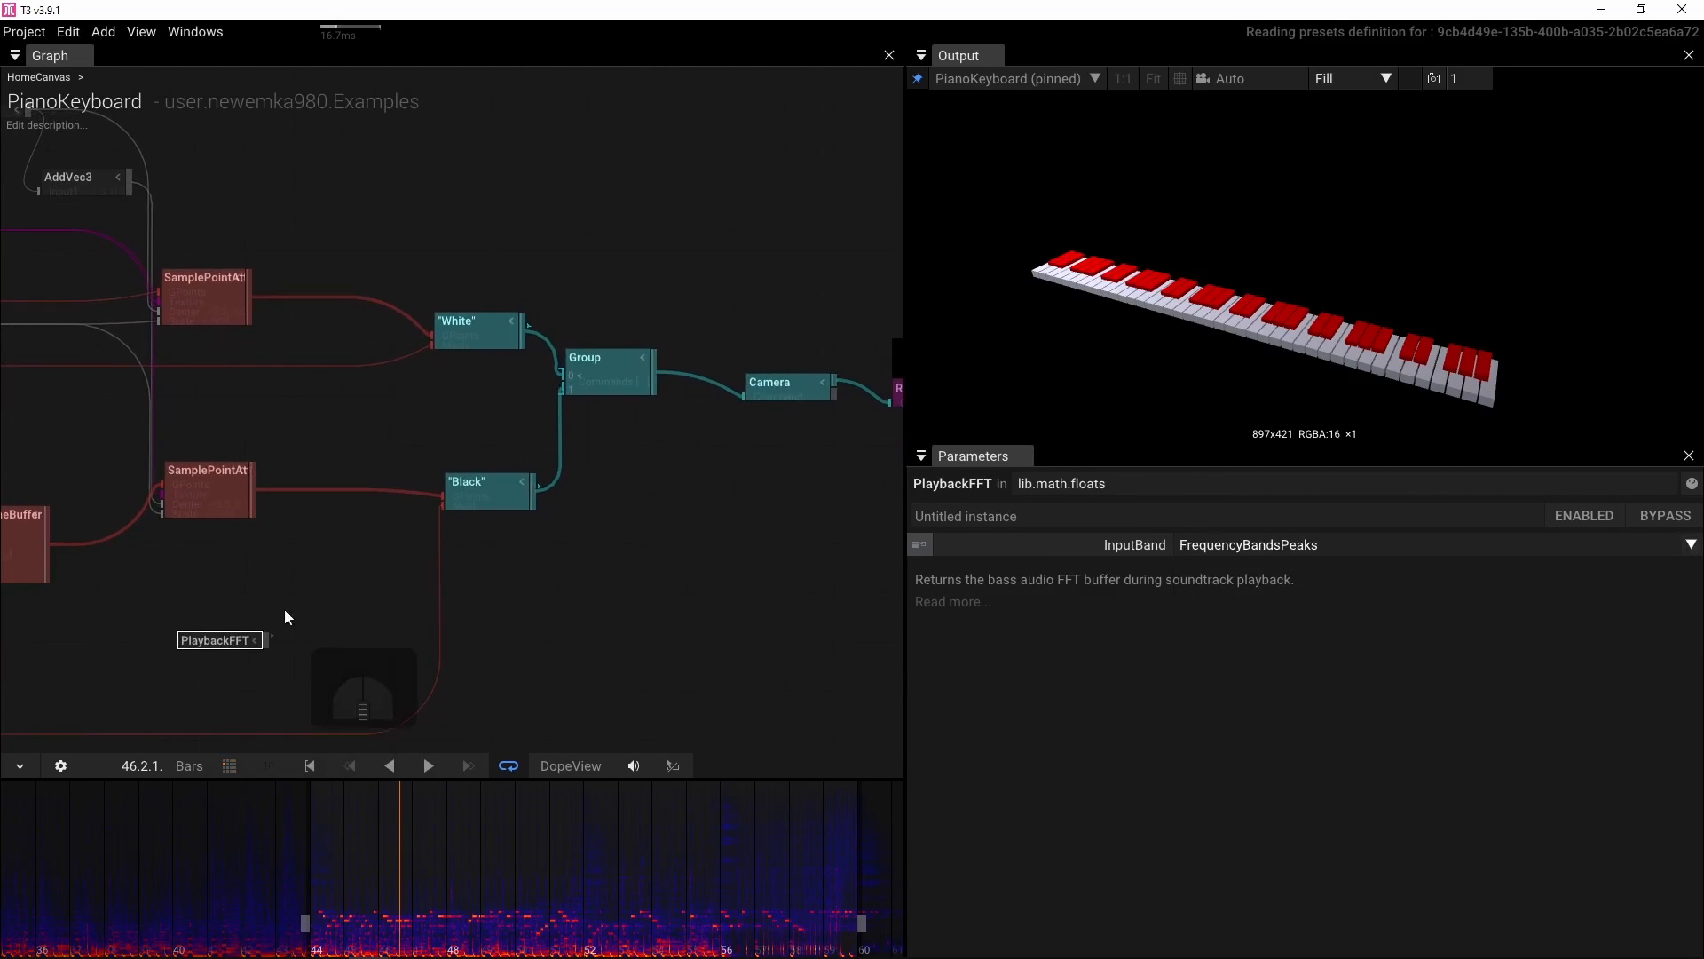
pyautogui.moveTo(266, 639); pyautogui.dragTo(298, 612)
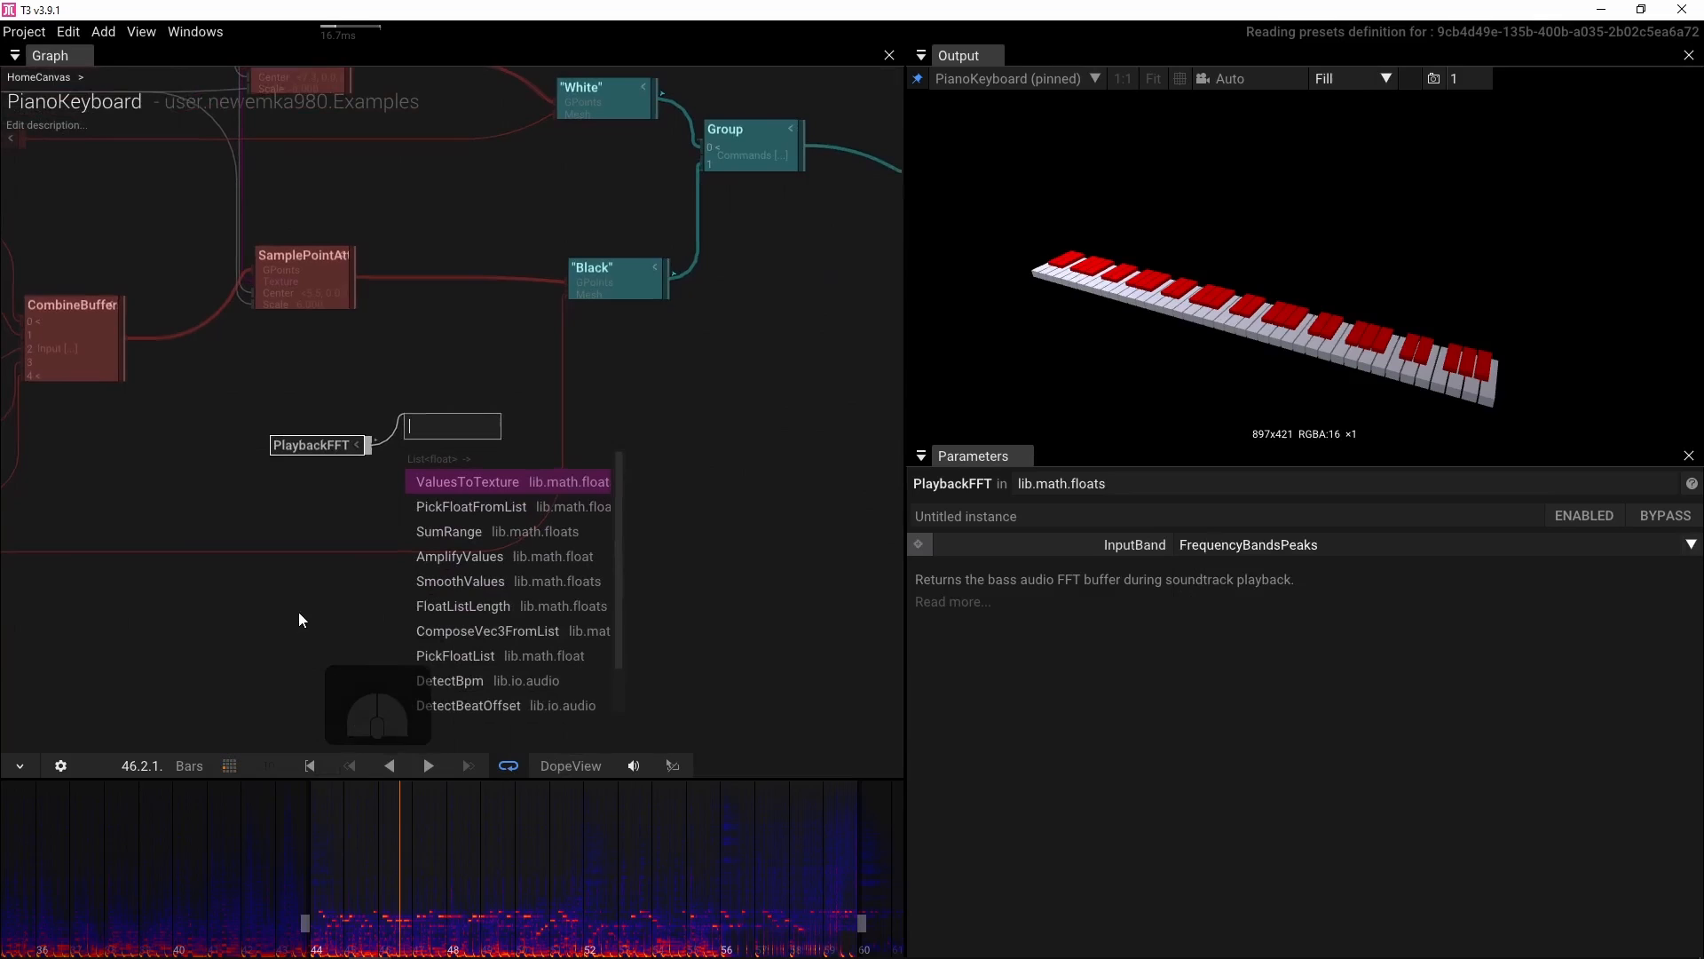
pyautogui.click(441, 484)
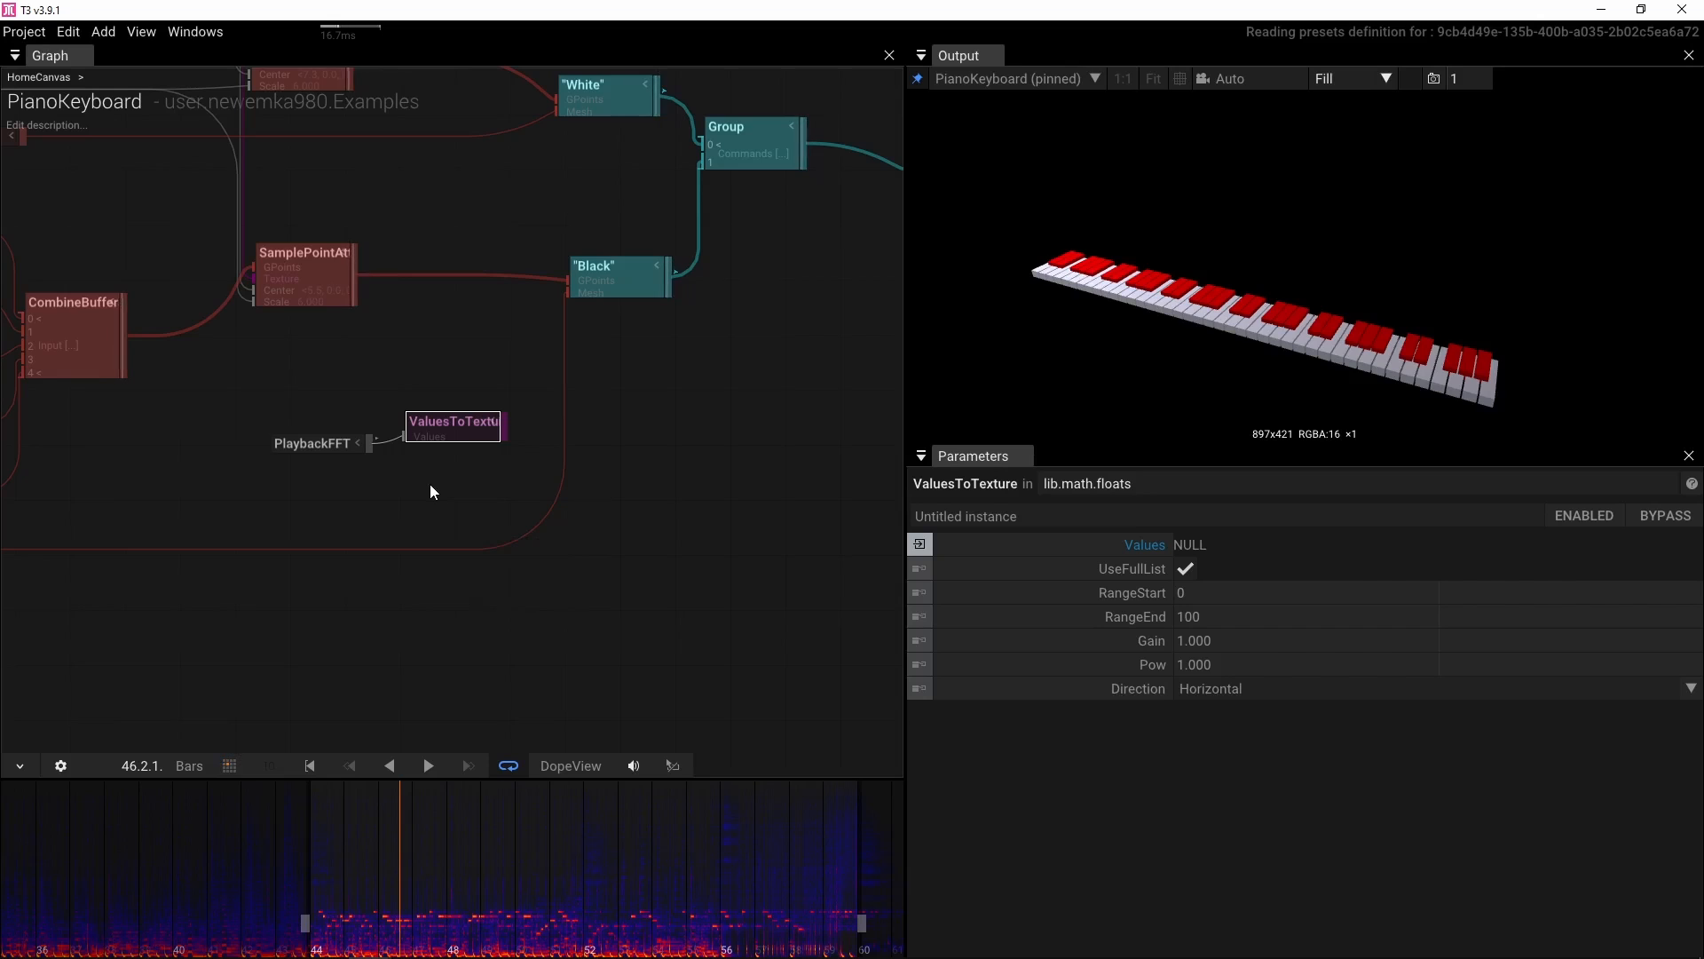
# Insert a SamplePointAttributes operator between the black keys' sampling node and the "Black" draw node
pyautogui.moveTo(271, 399); pyautogui.dragTo(320, 468)
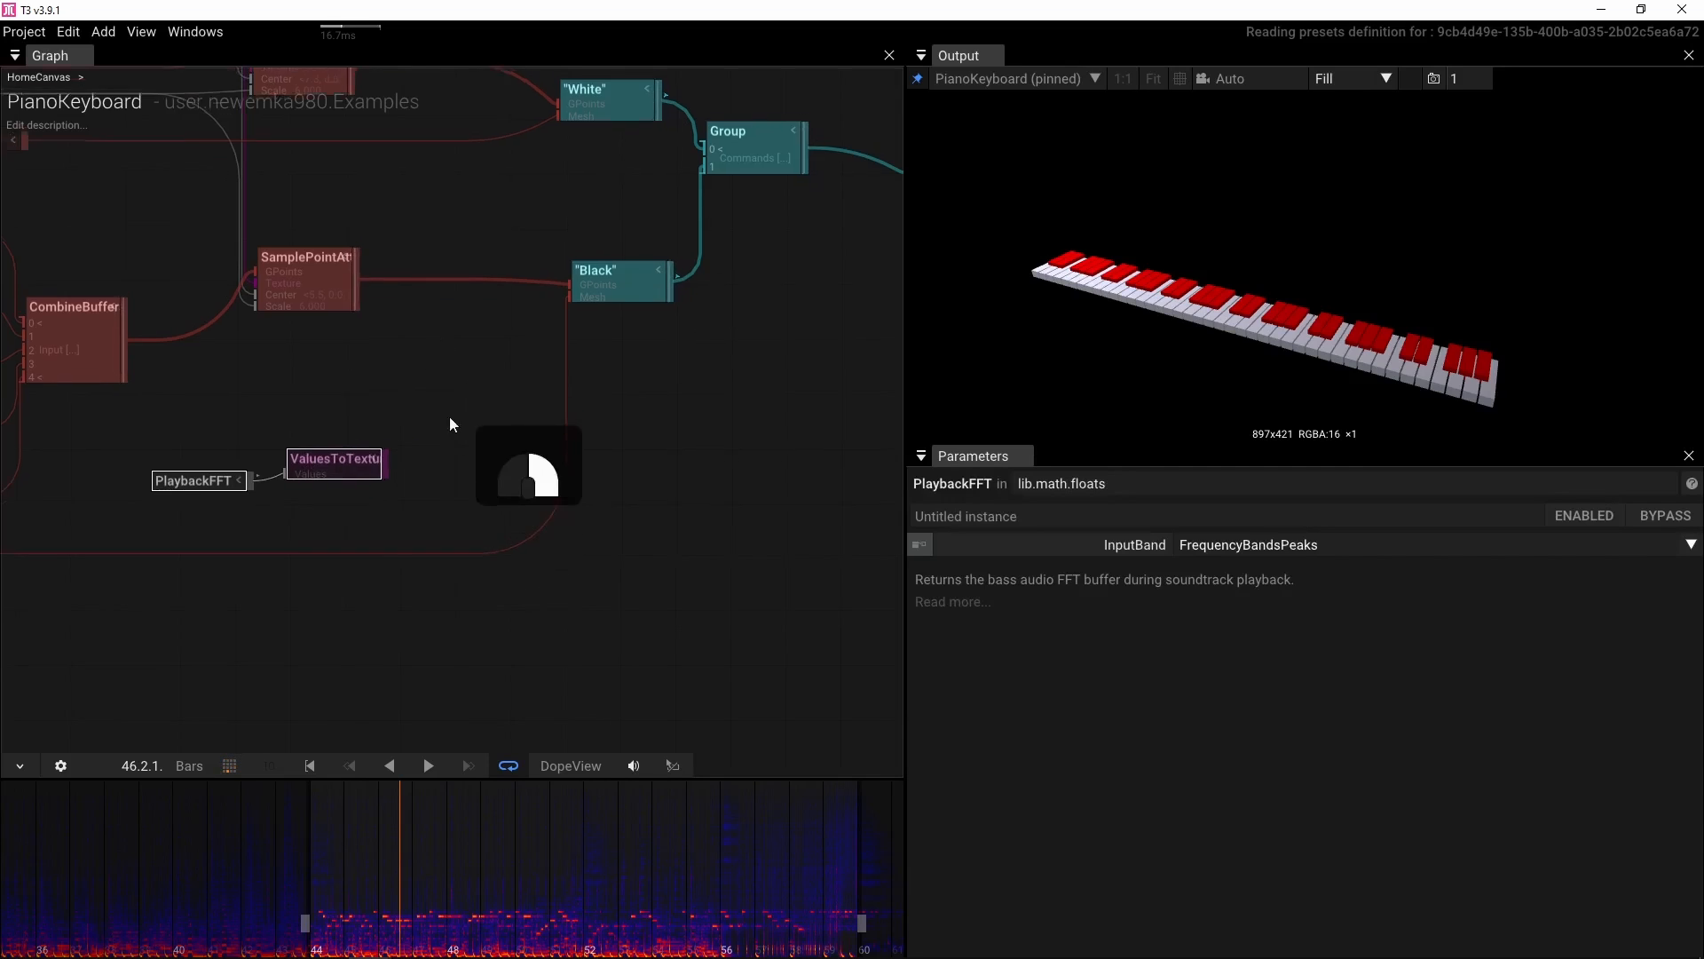
pyautogui.moveTo(449, 426); pyautogui.dragTo(451, 498)
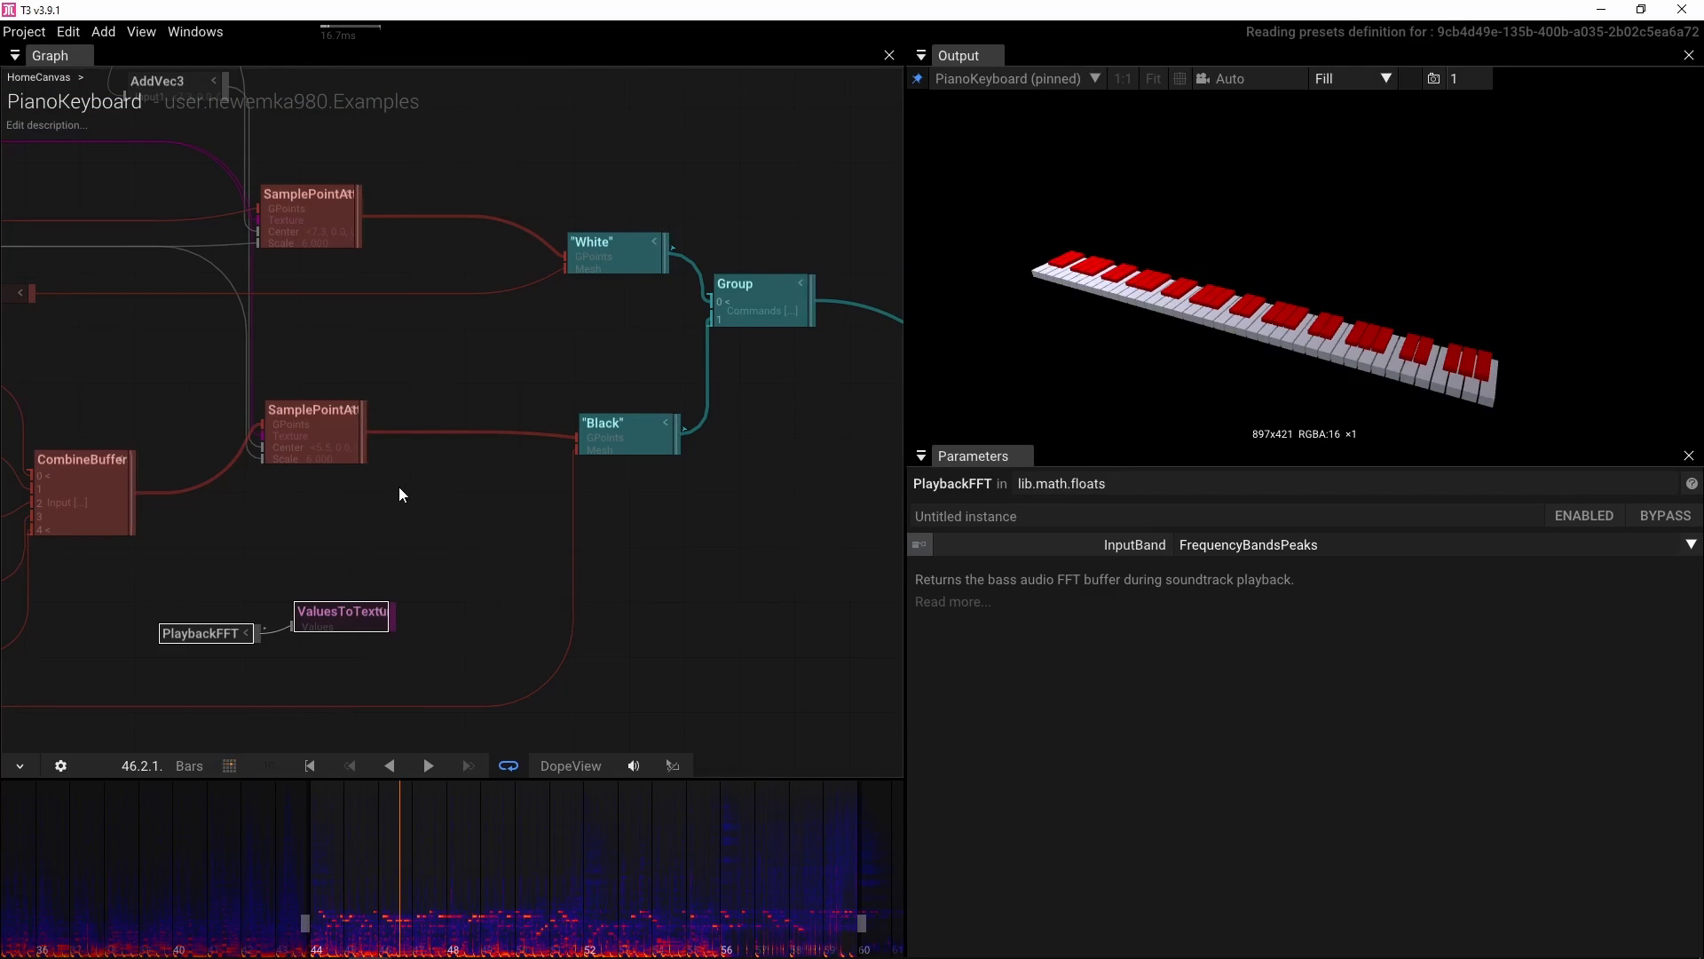
pyautogui.press('Tab')
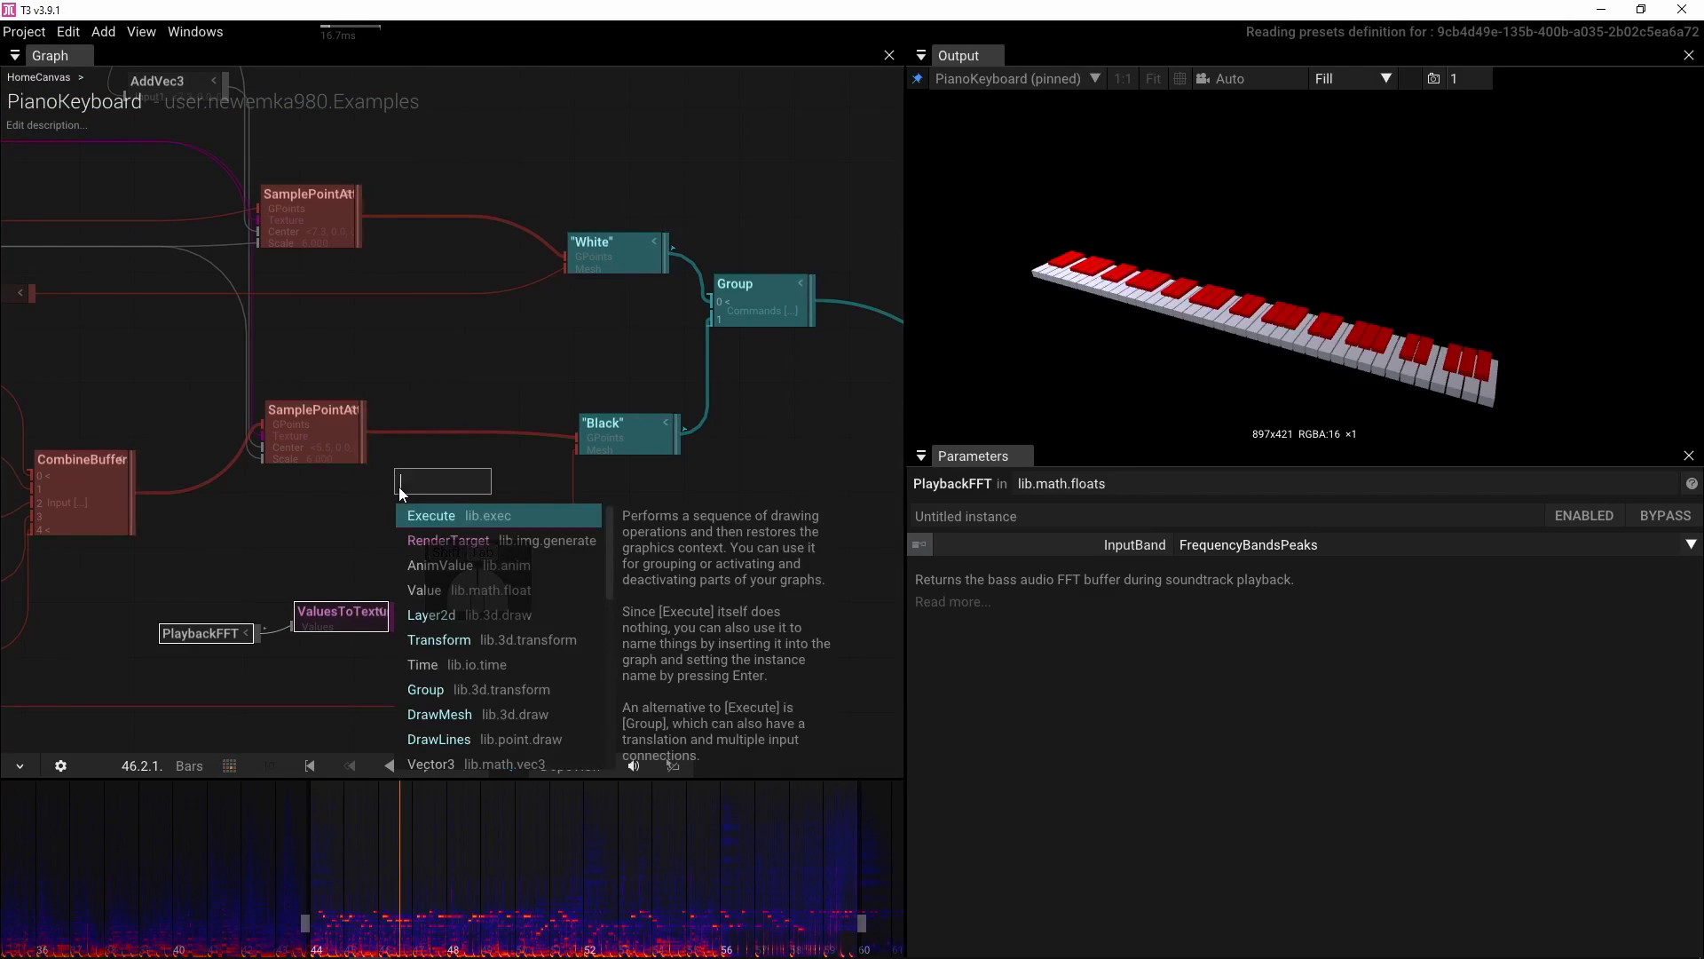
pyautogui.write('samp')
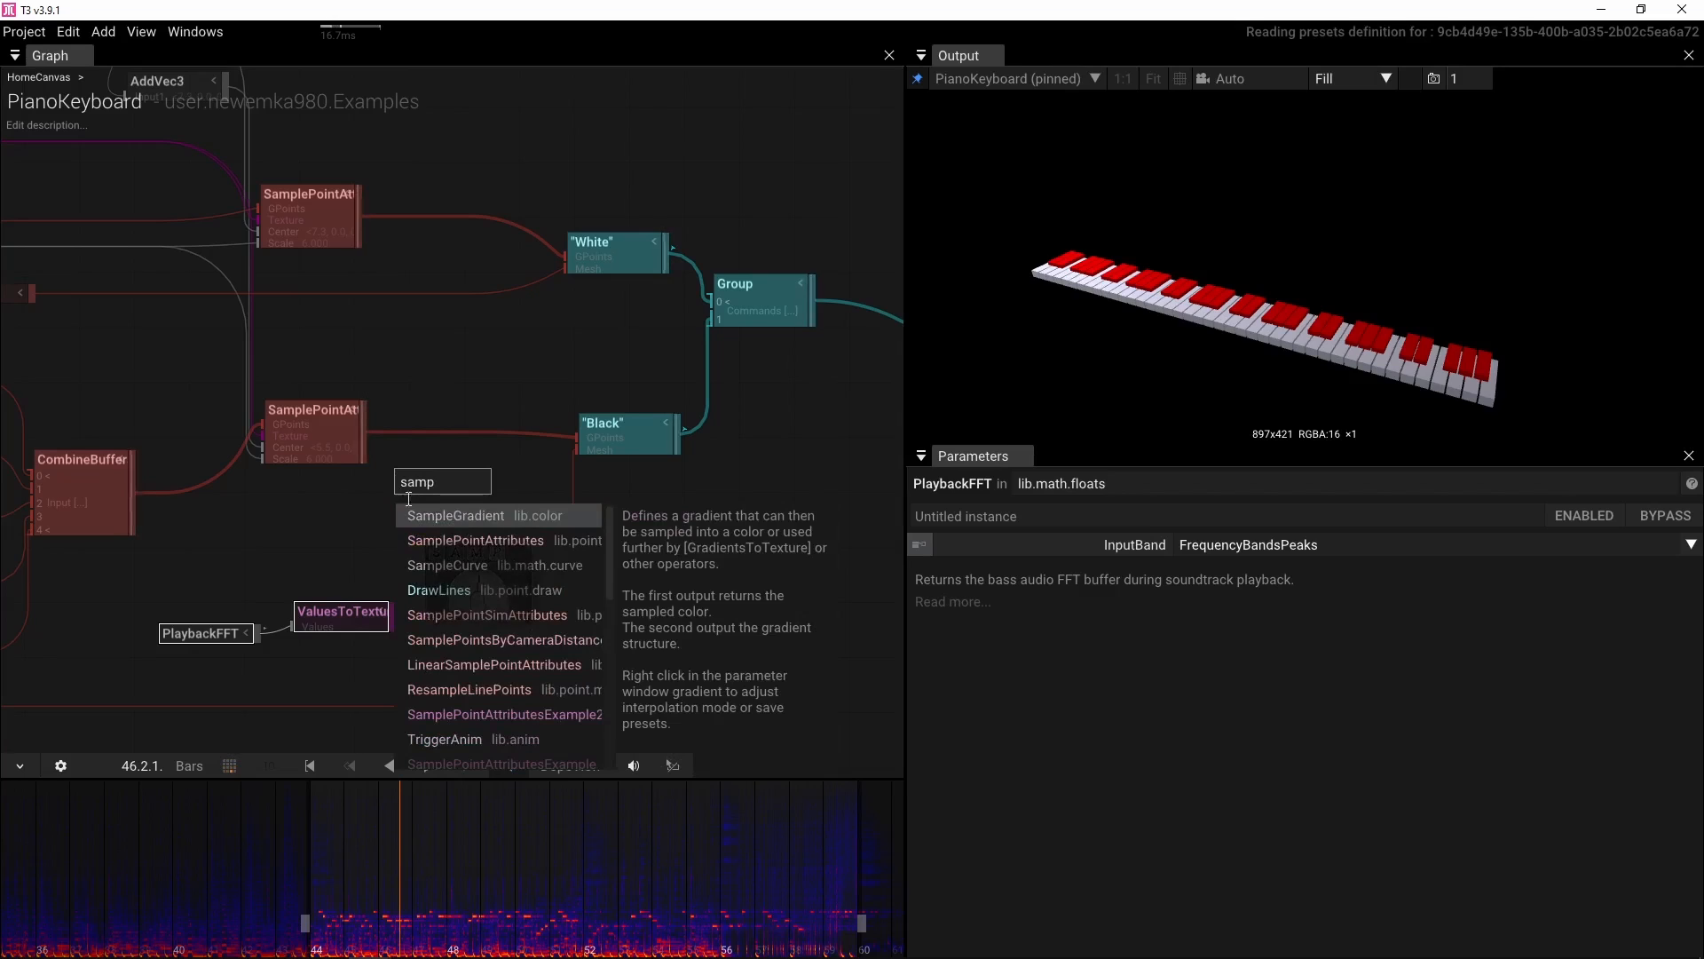
pyautogui.click(426, 539)
pyautogui.moveTo(434, 481); pyautogui.dragTo(463, 444)
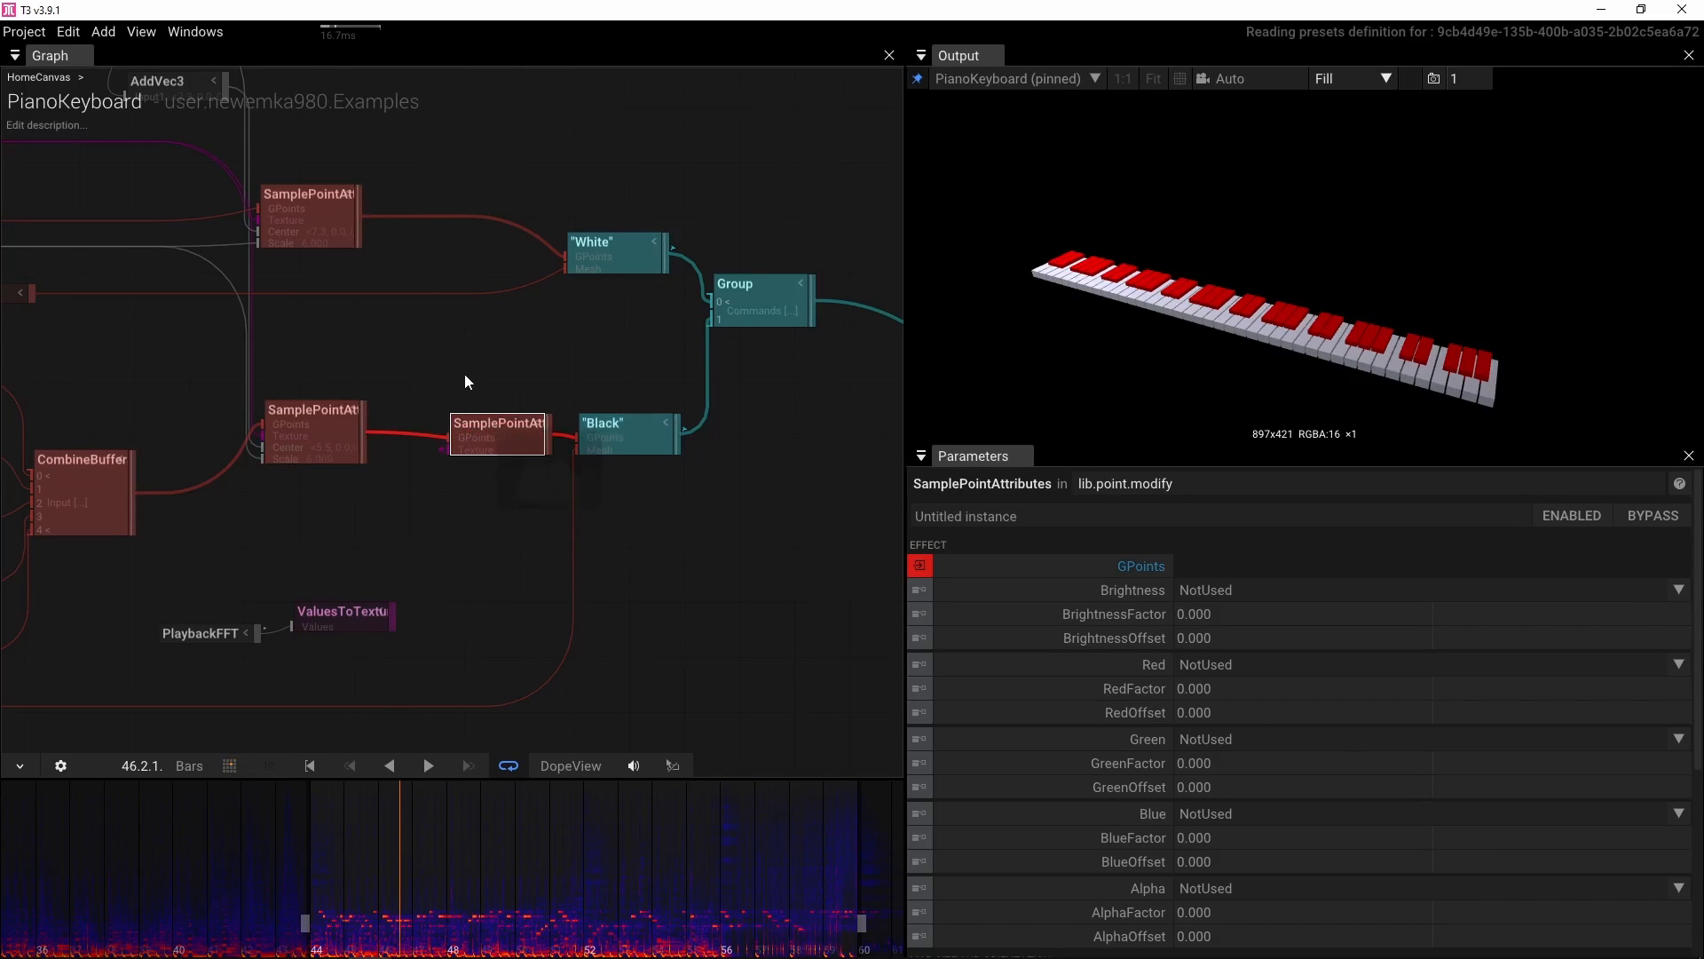
# Duplicate it into the white keys' chain and feed ValuesToTexture into both SamplePointAttributes Texture inputs
pyautogui.hotkey('ctrl', 'd')
pyautogui.moveTo(477, 370); pyautogui.dragTo(454, 223)
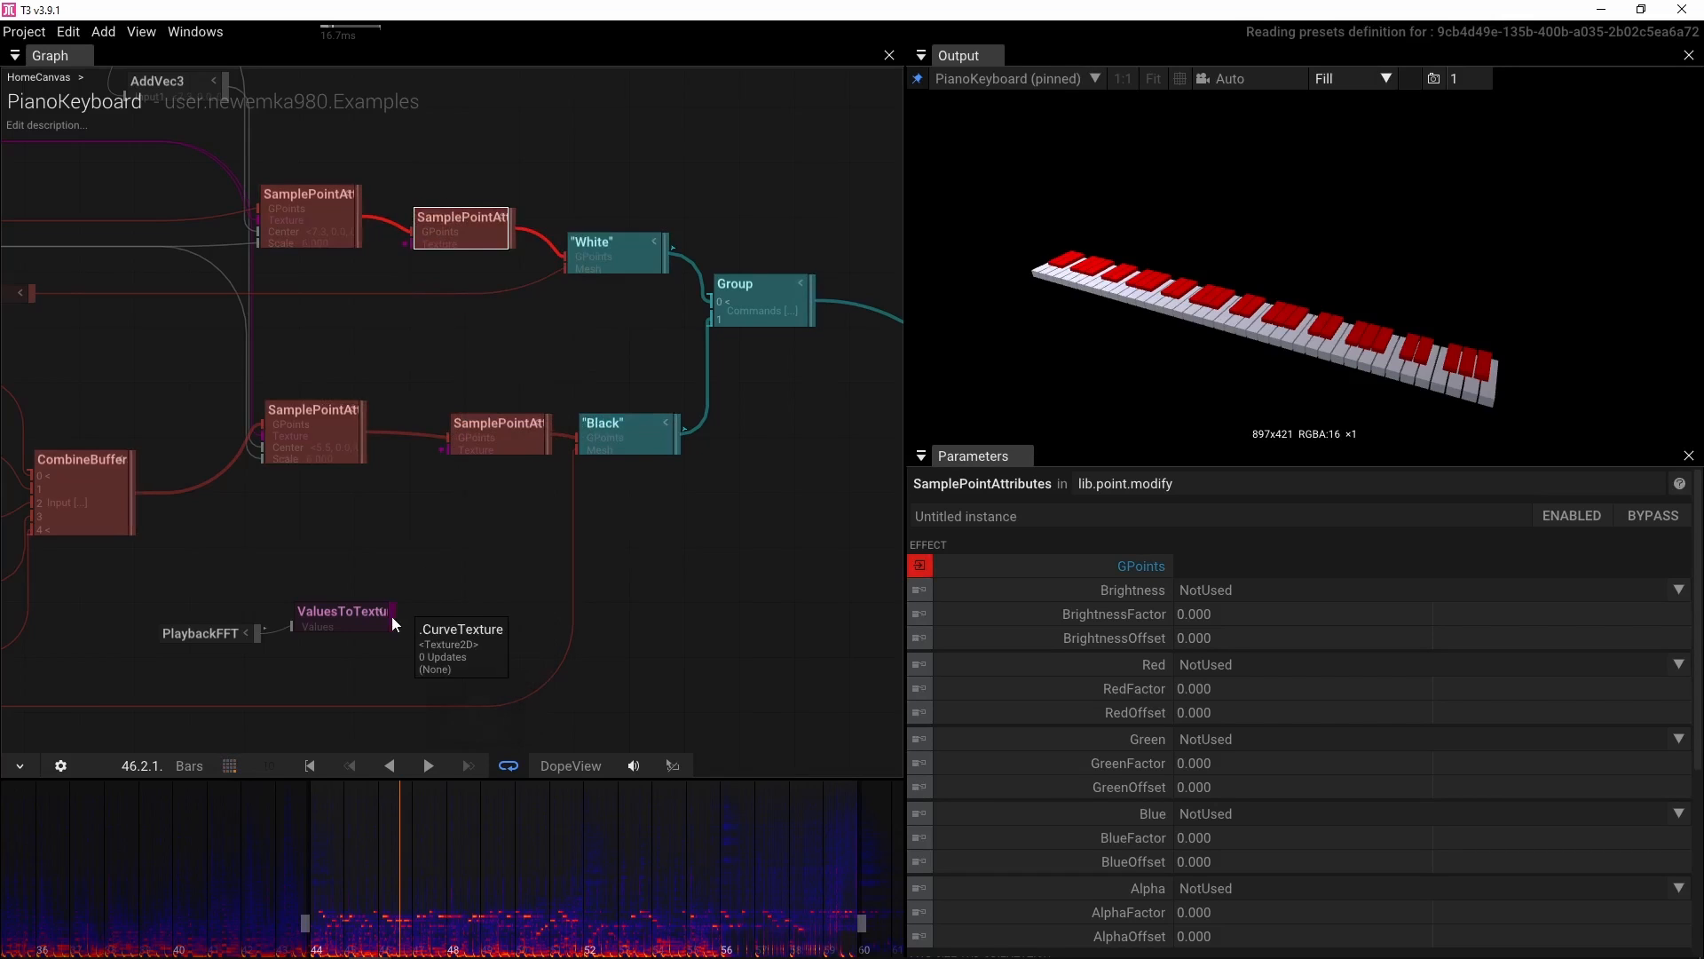
pyautogui.moveTo(392, 616); pyautogui.dragTo(446, 450)
pyautogui.moveTo(395, 615); pyautogui.dragTo(402, 264)
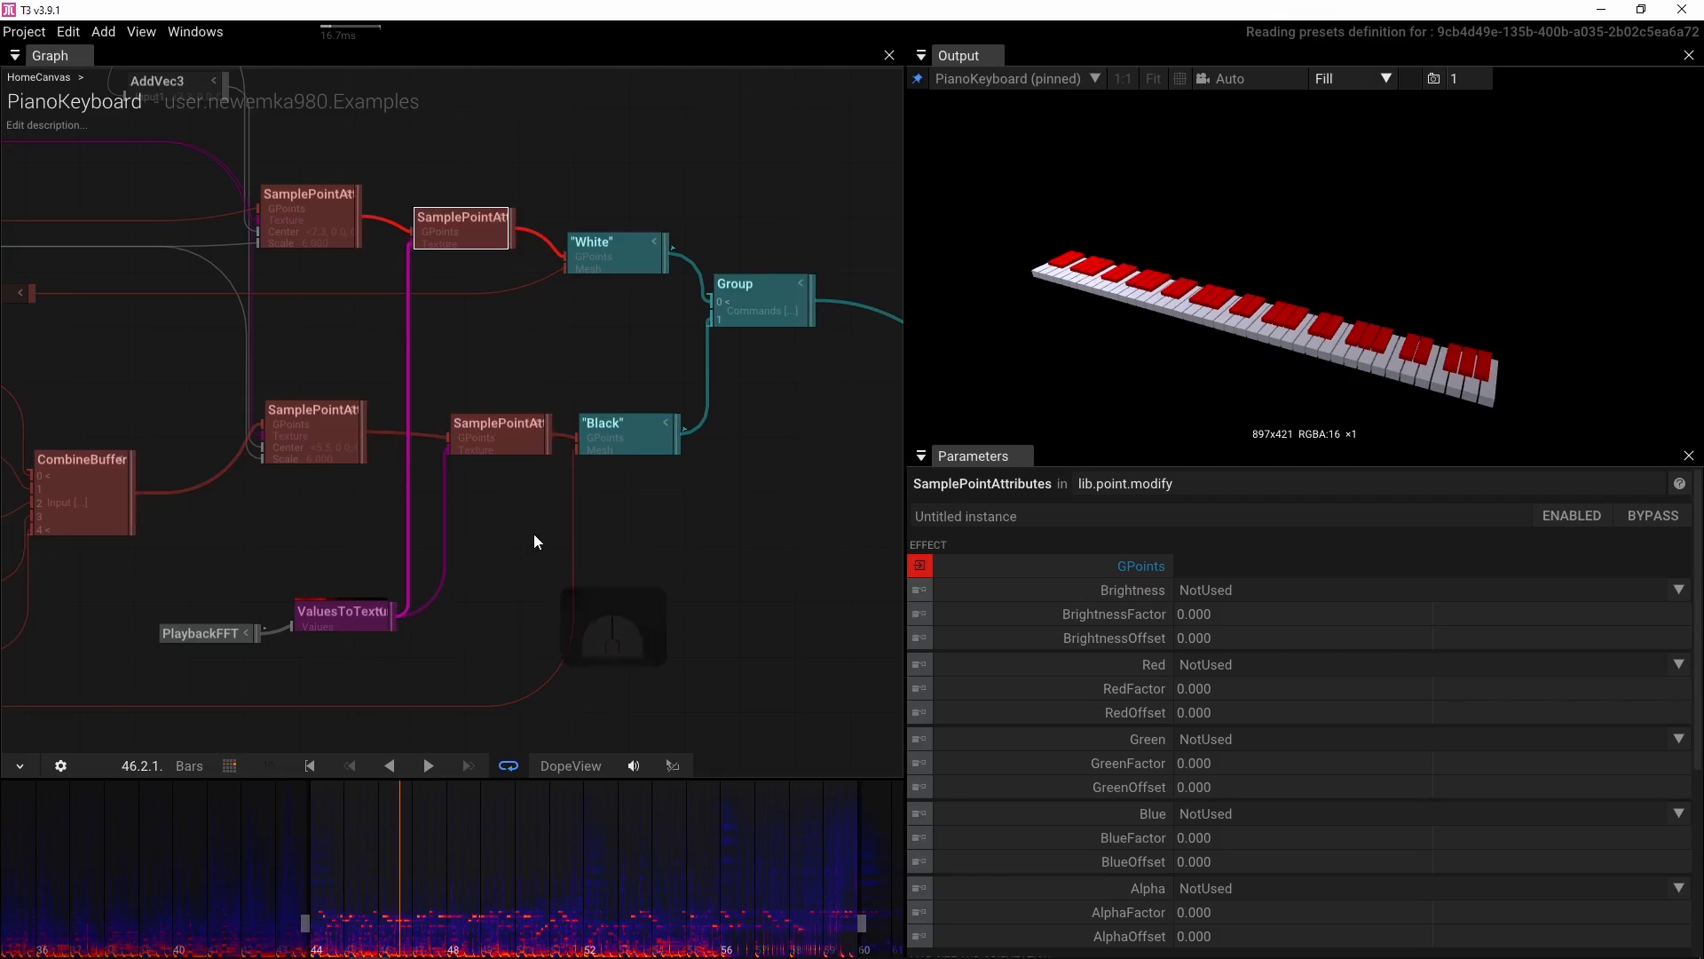
# Briefly play and stop the soundtrack to preview the keyboard
pyautogui.moveTo(535, 534); pyautogui.dragTo(652, 486)
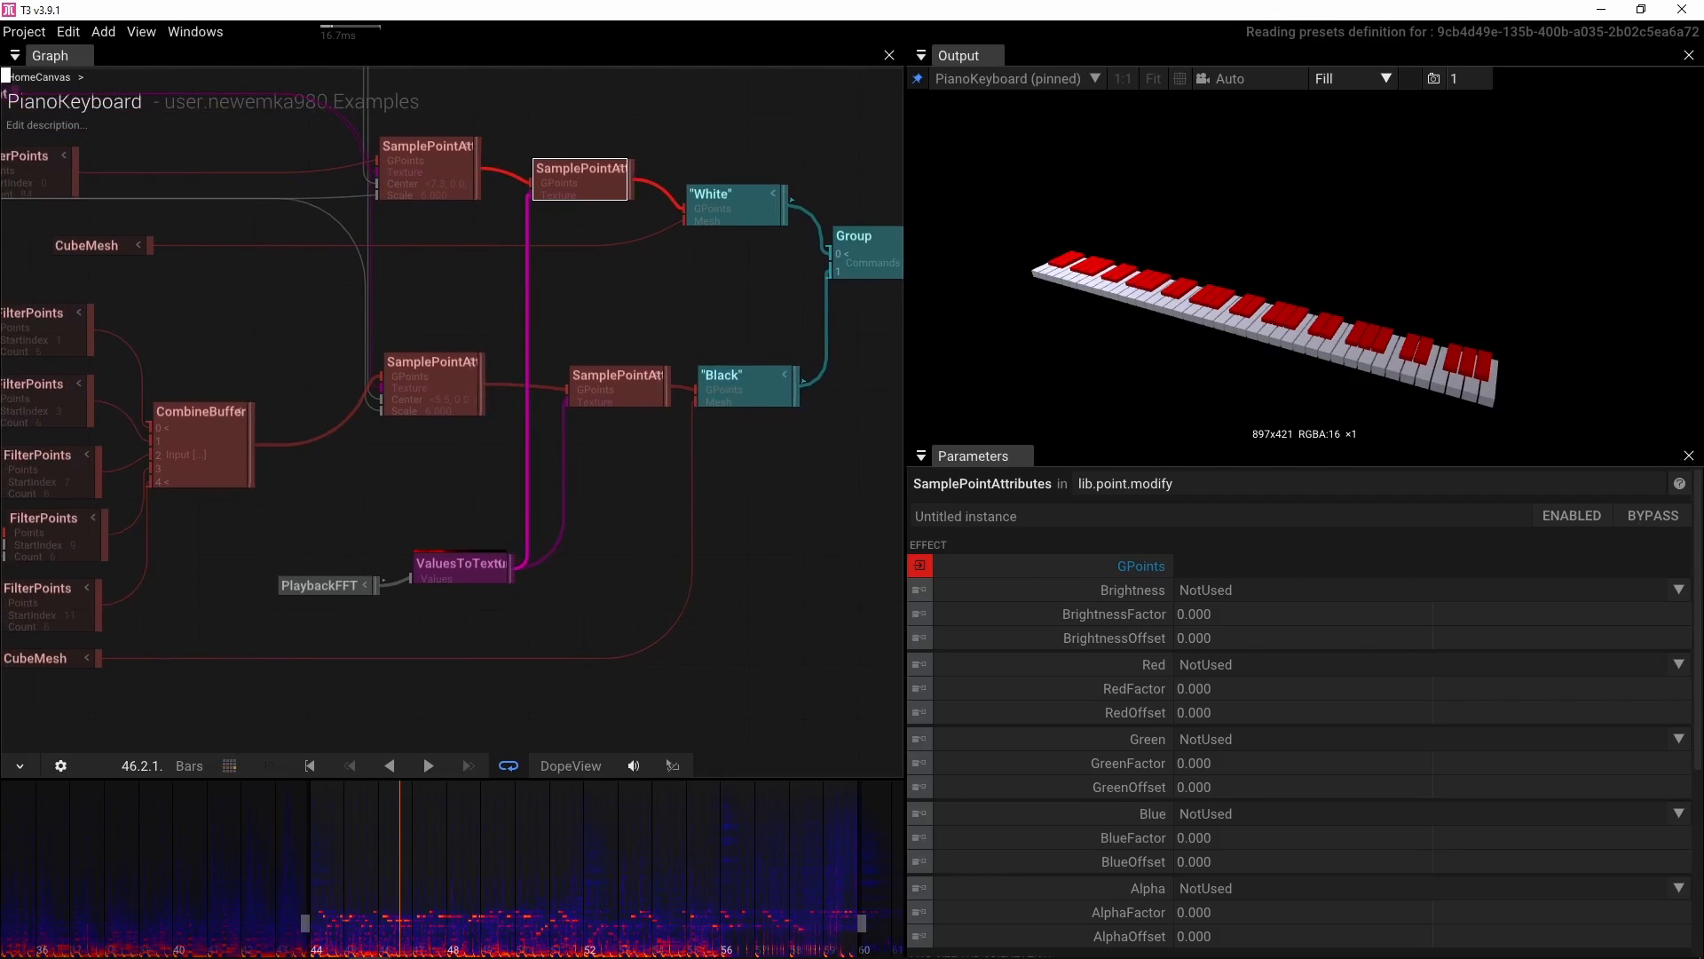
pyautogui.press('space')
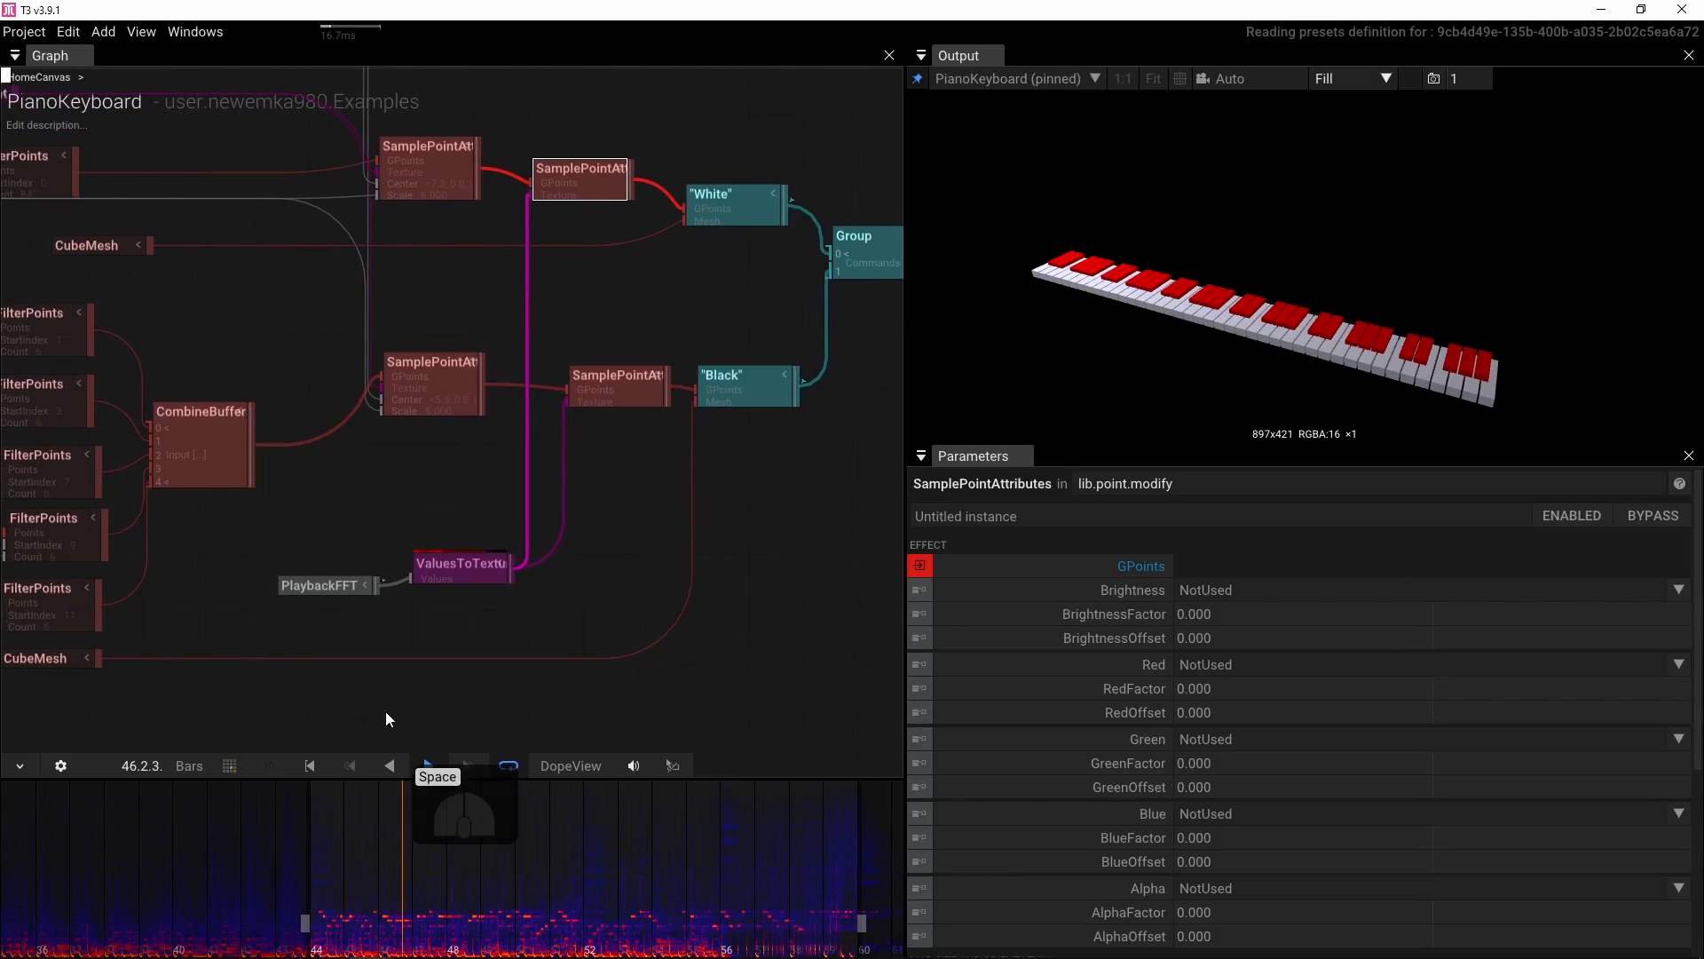
pyautogui.scroll(5, 450, 597)
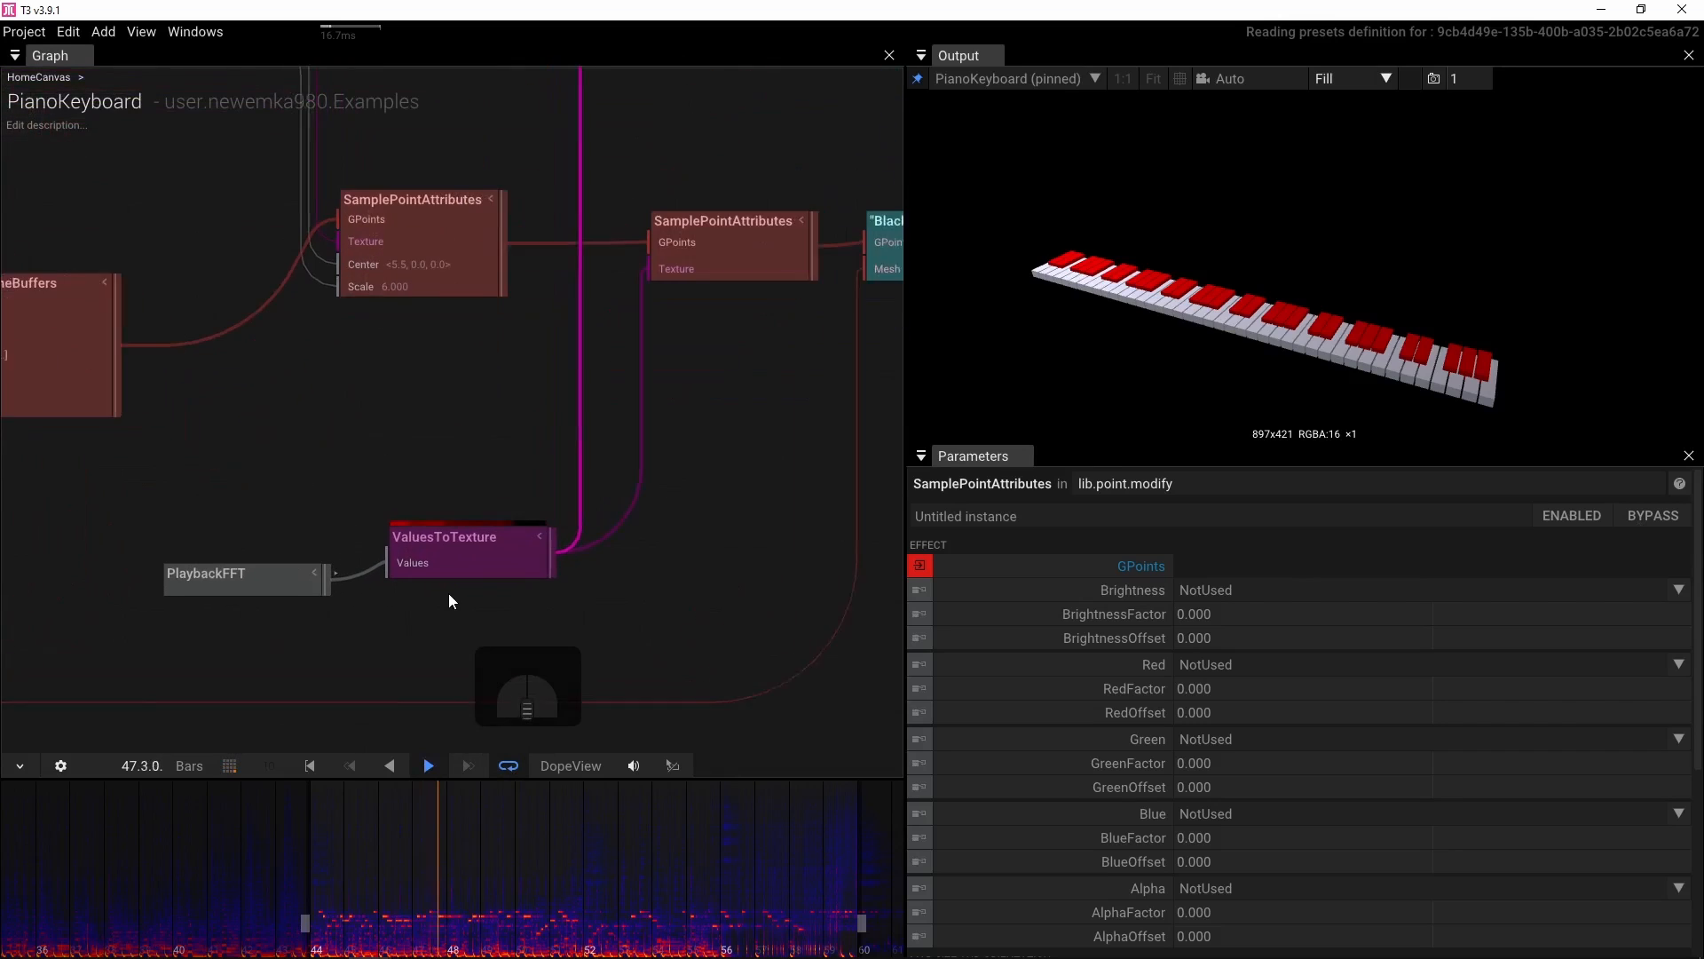
pyautogui.press('space')
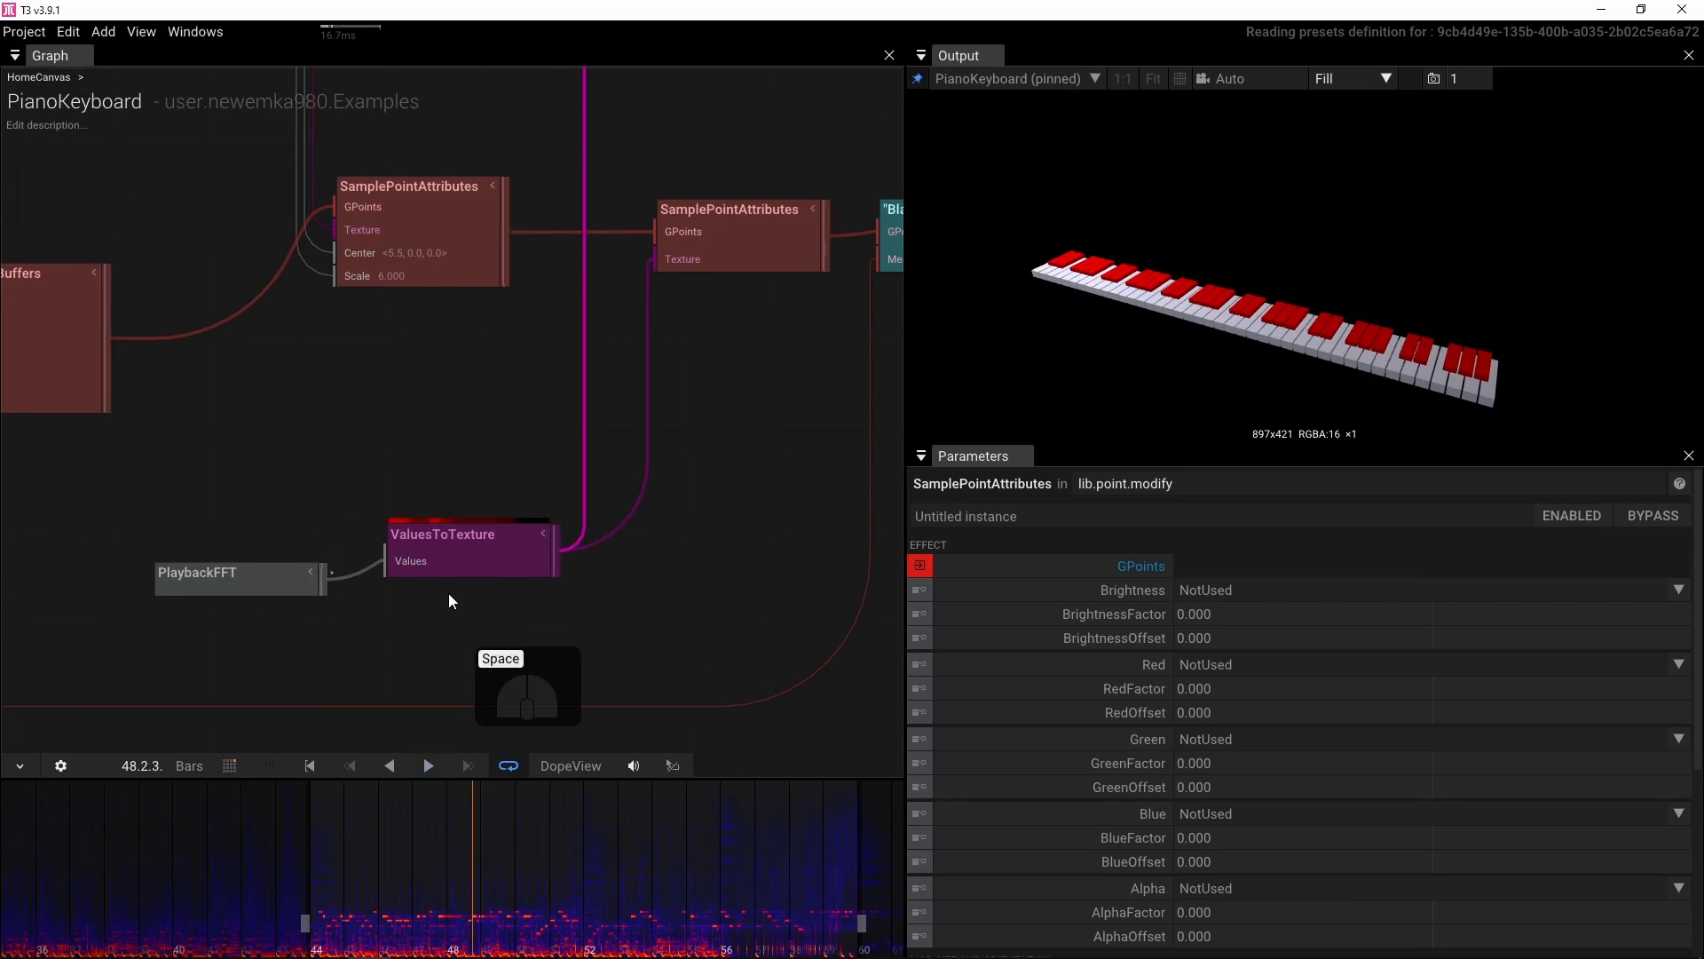
# Set the black keys' SamplePointAttributes Red attribute to For_Y
pyautogui.click(412, 538)
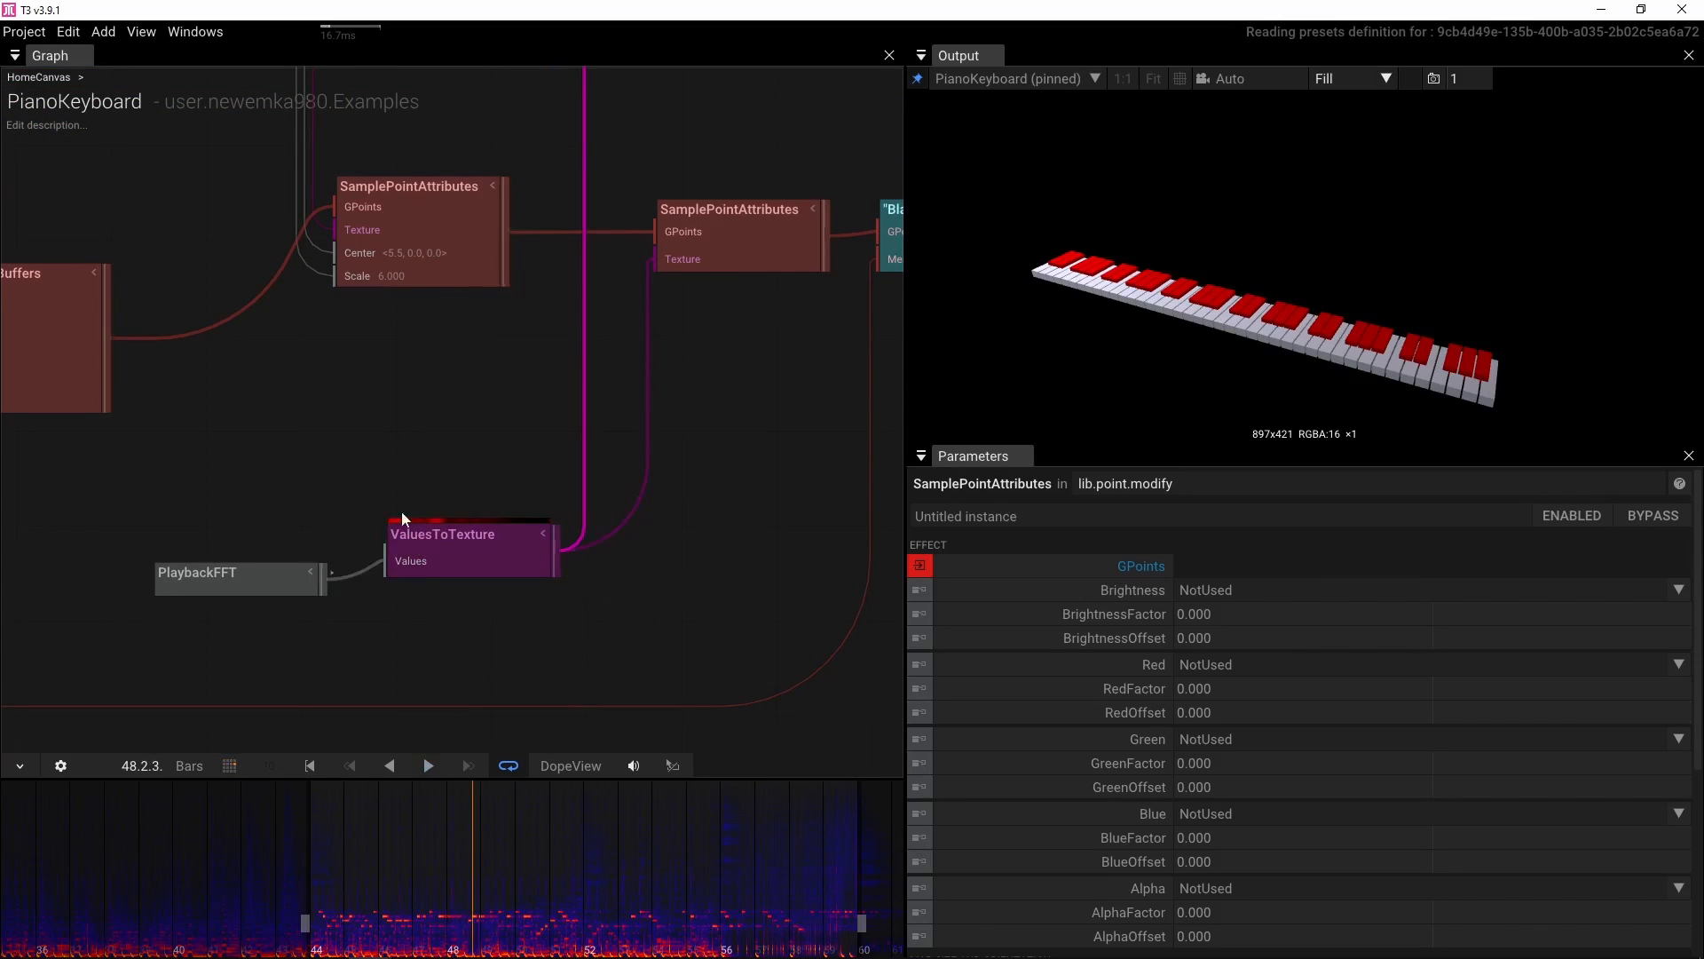
pyautogui.moveTo(442, 573); pyautogui.dragTo(346, 797)
pyautogui.scroll(-2, 504, 417)
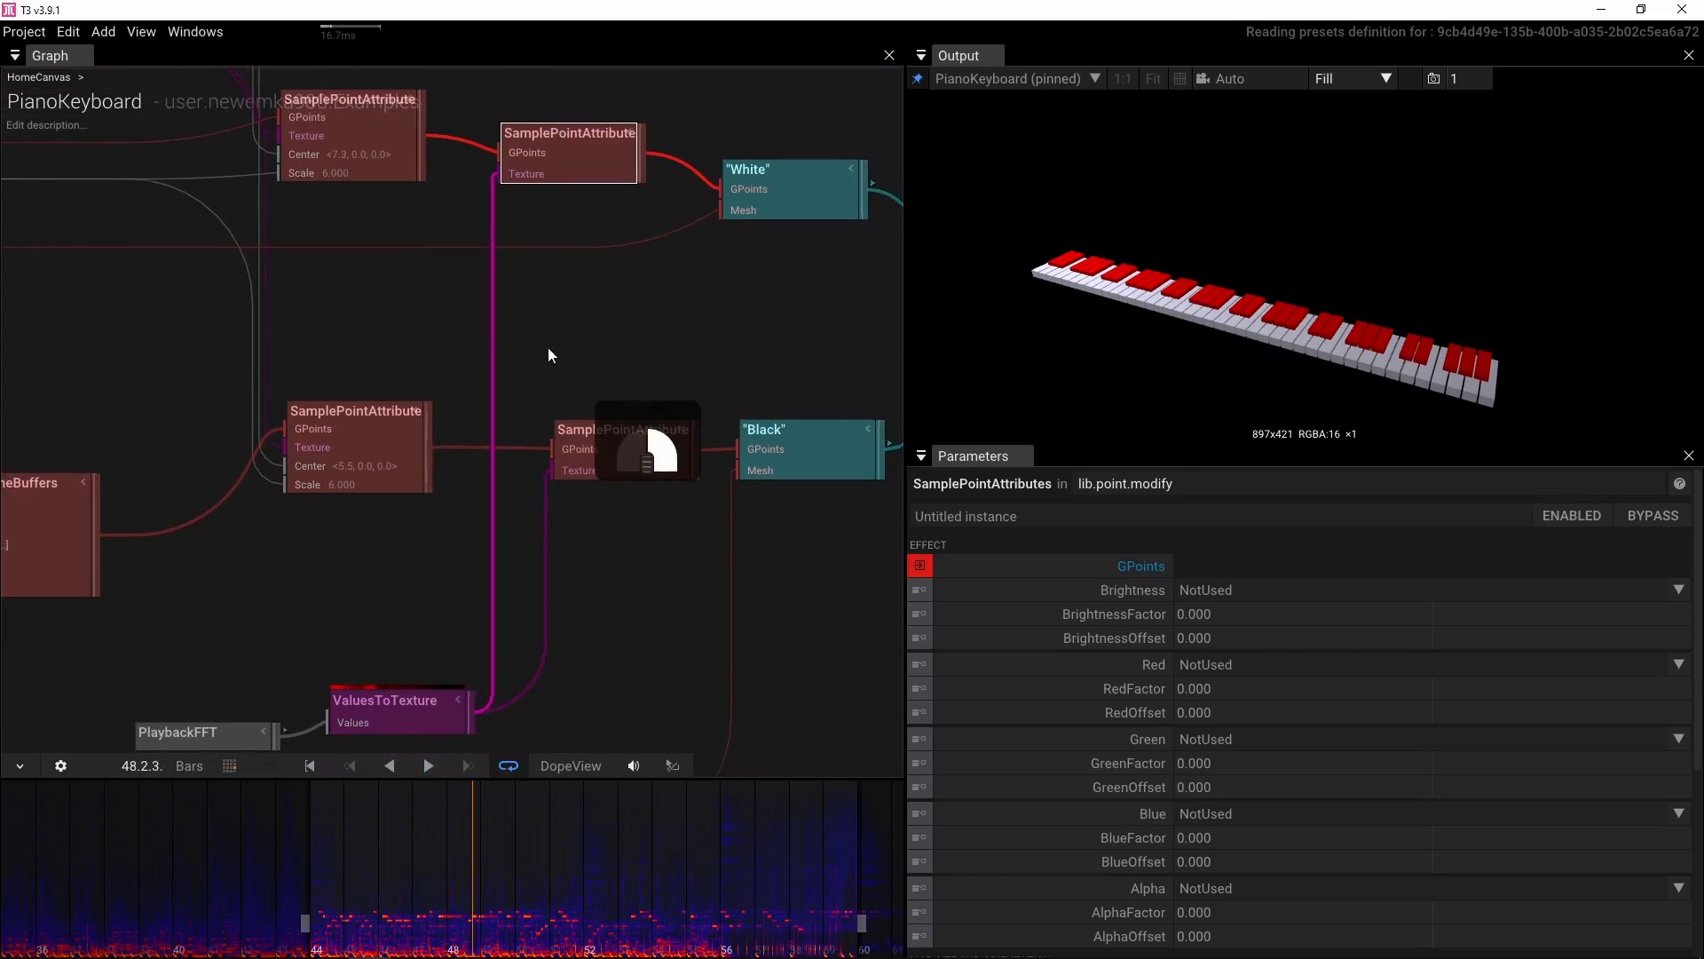
pyautogui.moveTo(547, 346); pyautogui.dragTo(488, 349)
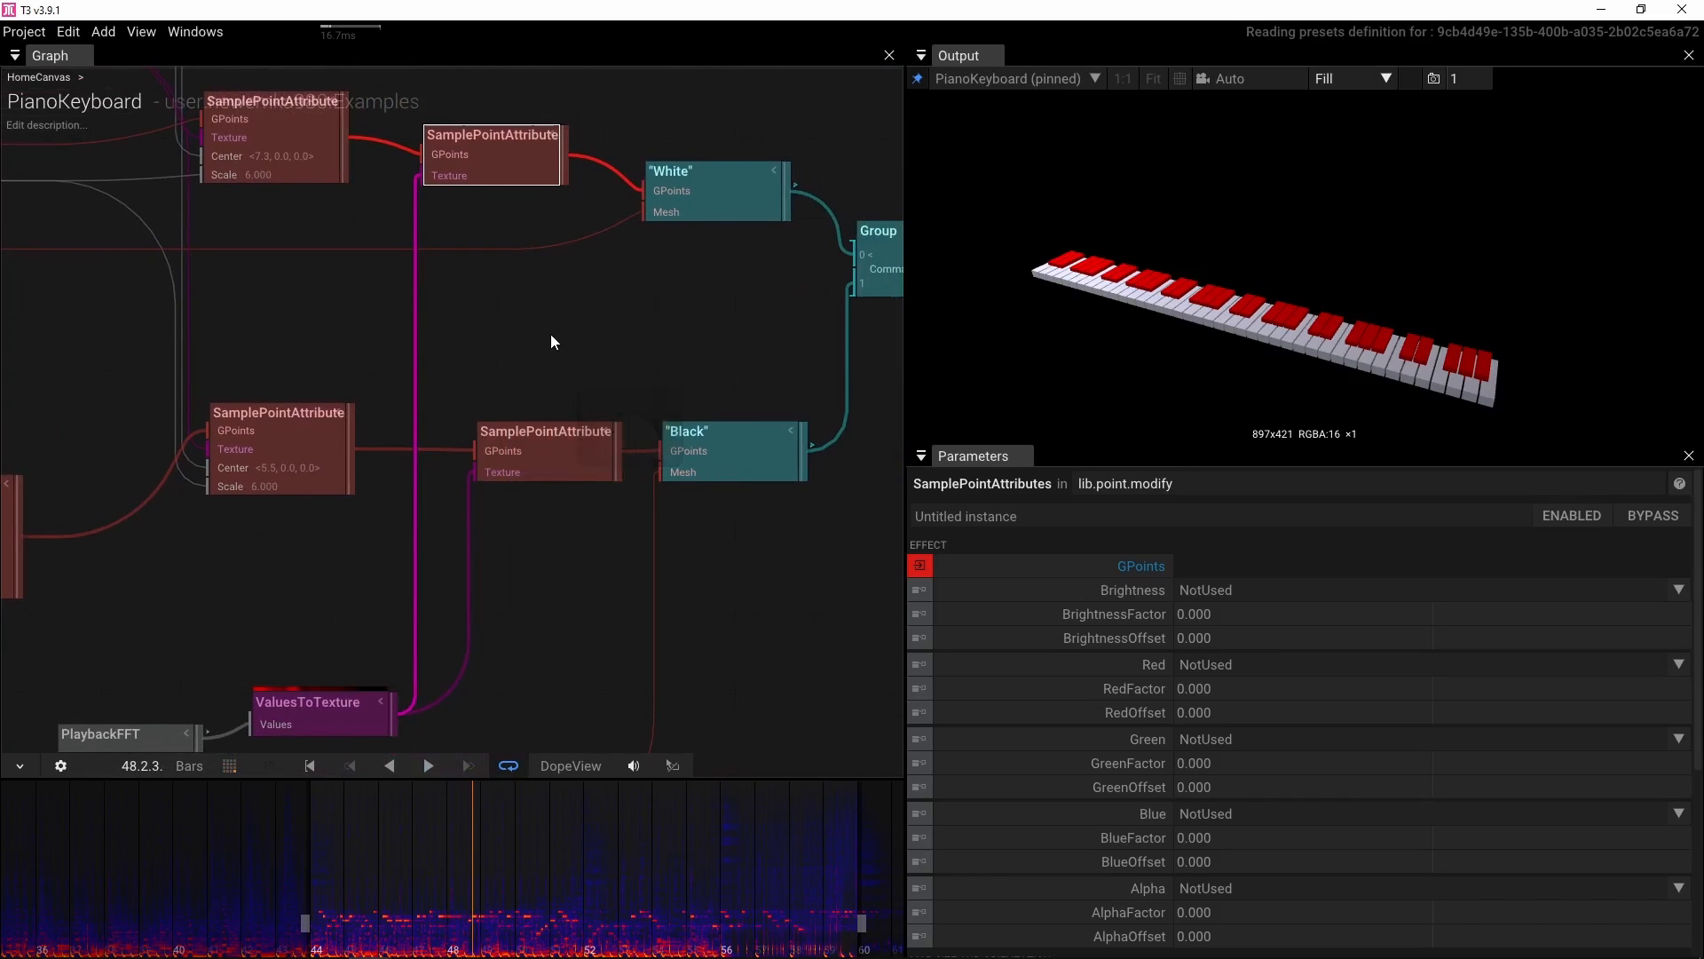
pyautogui.click(273, 724)
pyautogui.click(560, 441)
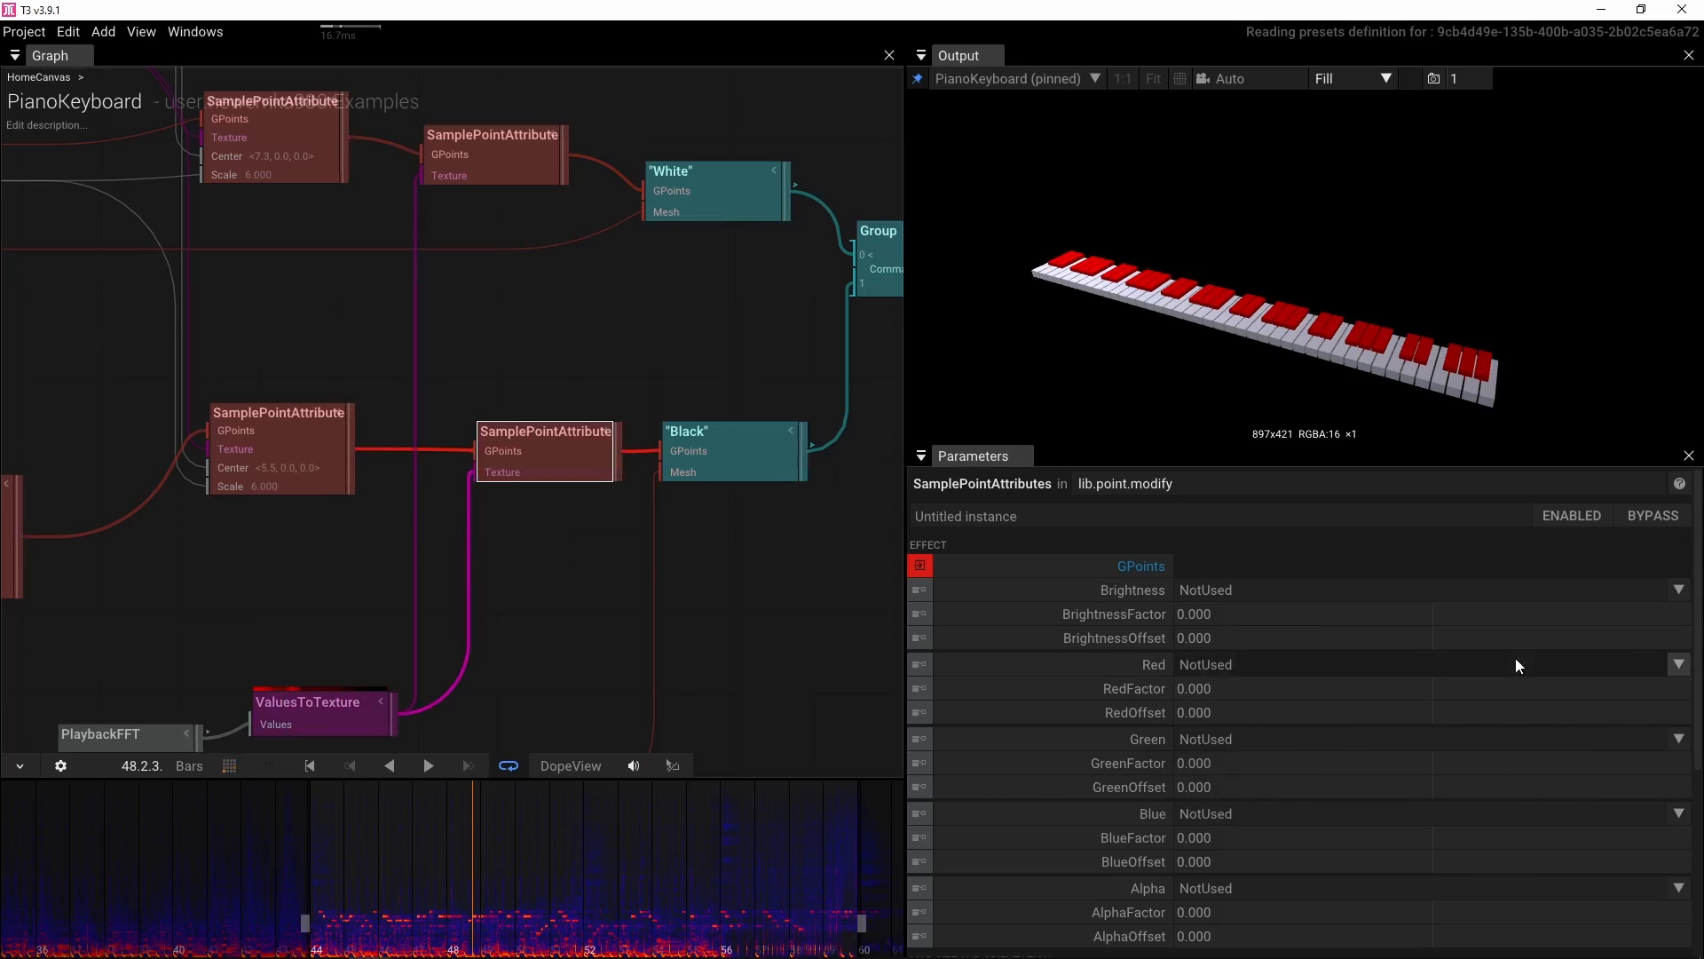
pyautogui.click(1682, 667)
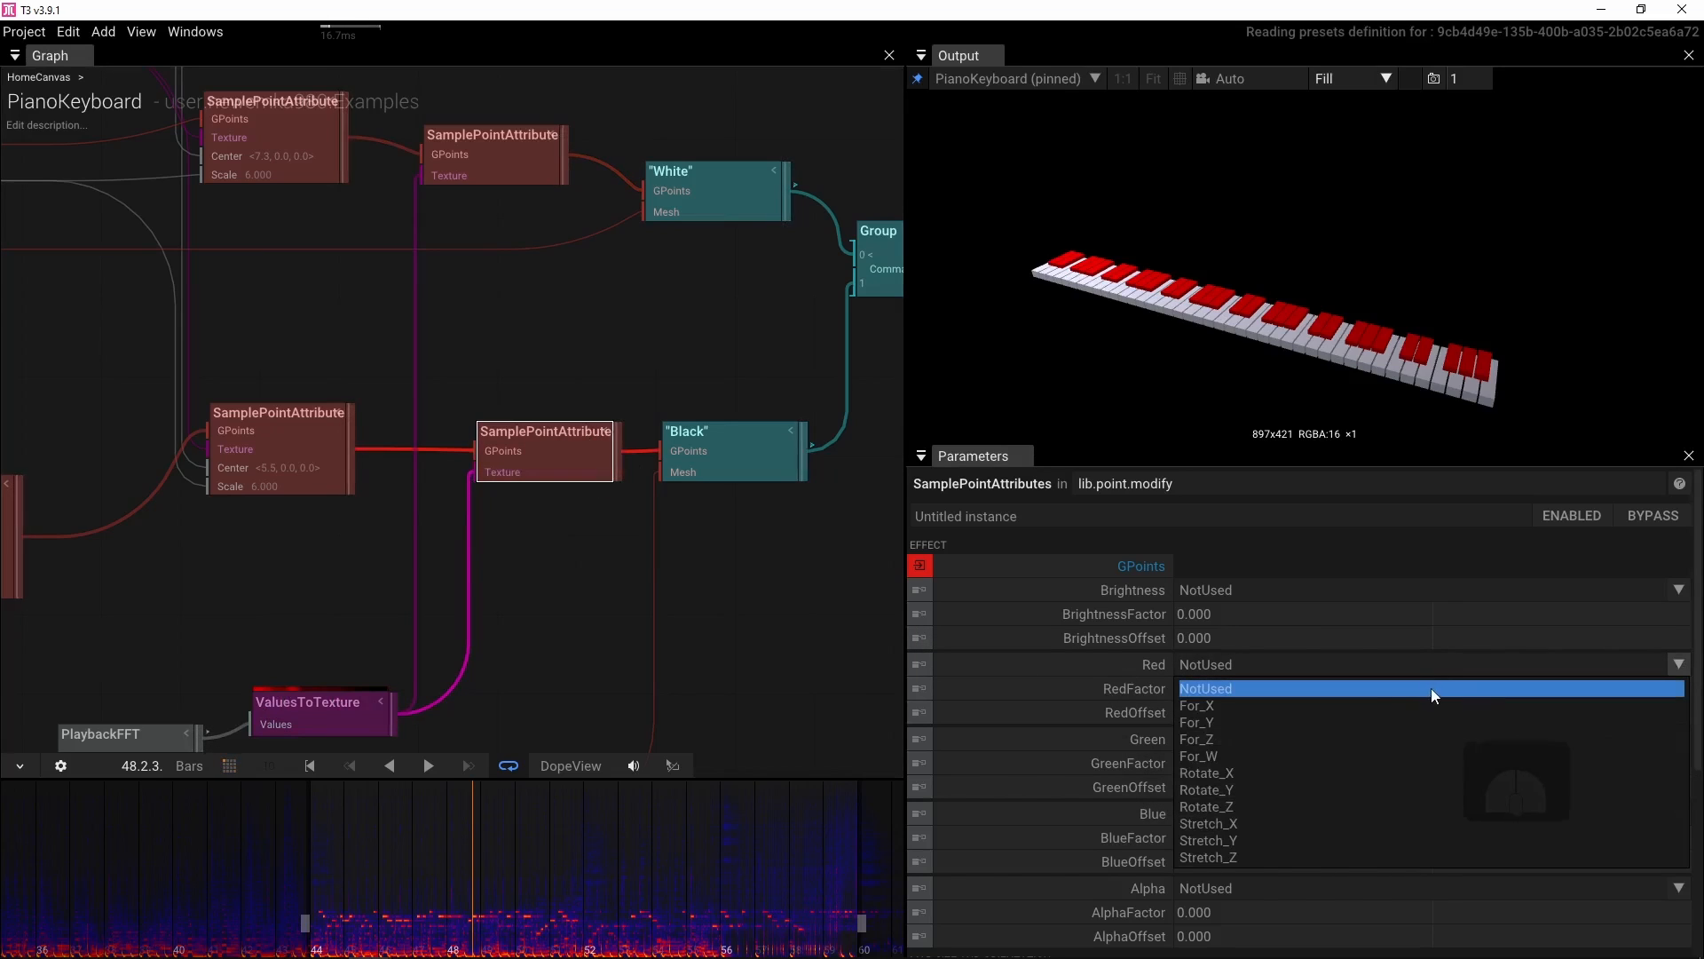
pyautogui.click(1292, 726)
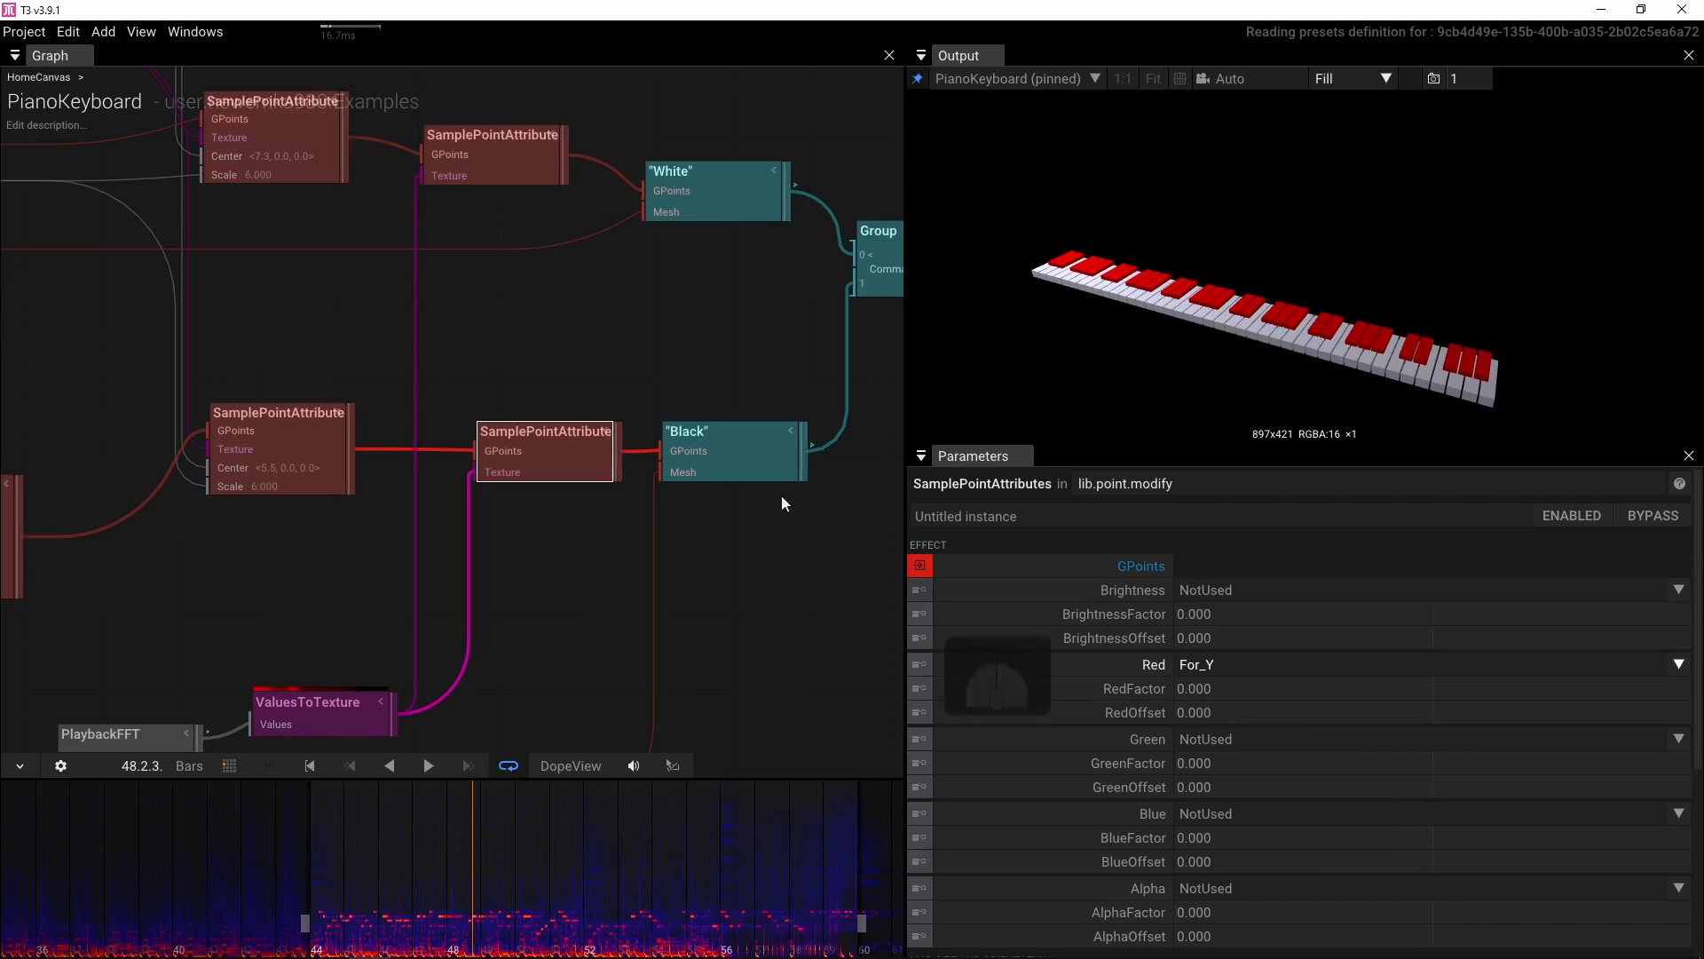
# Set the white keys' SamplePointAttributes Red attribute to For_Y with a RedFactor of -0.25
pyautogui.click(527, 175)
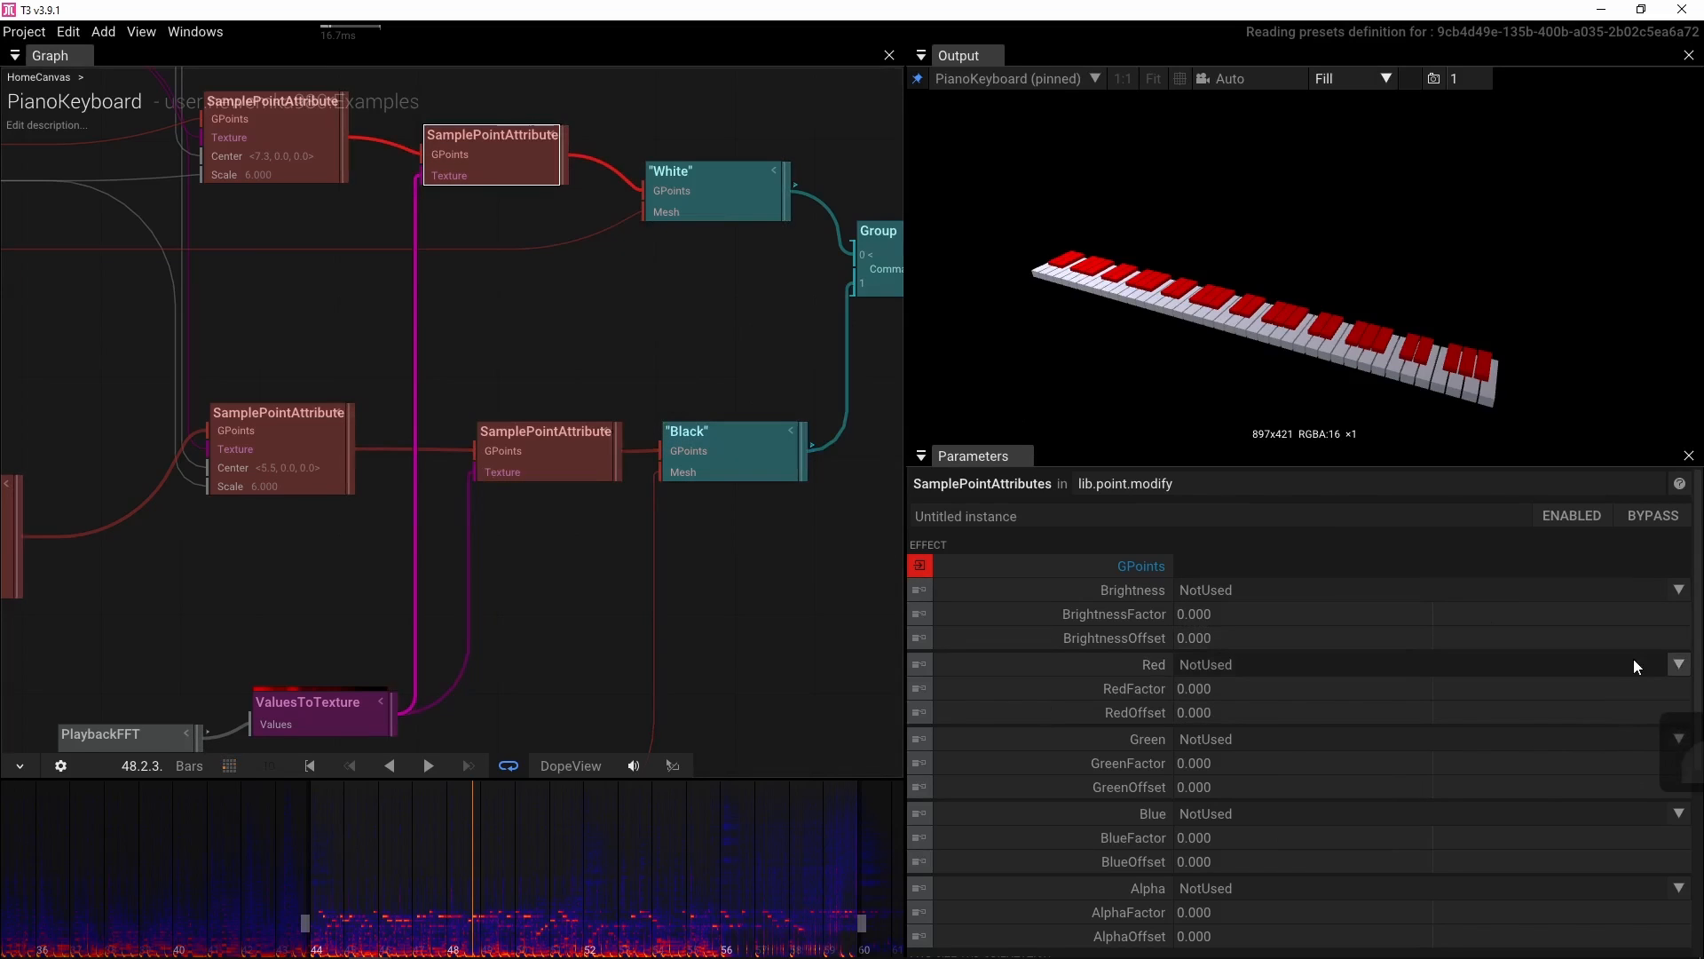
pyautogui.click(1679, 664)
pyautogui.click(1329, 721)
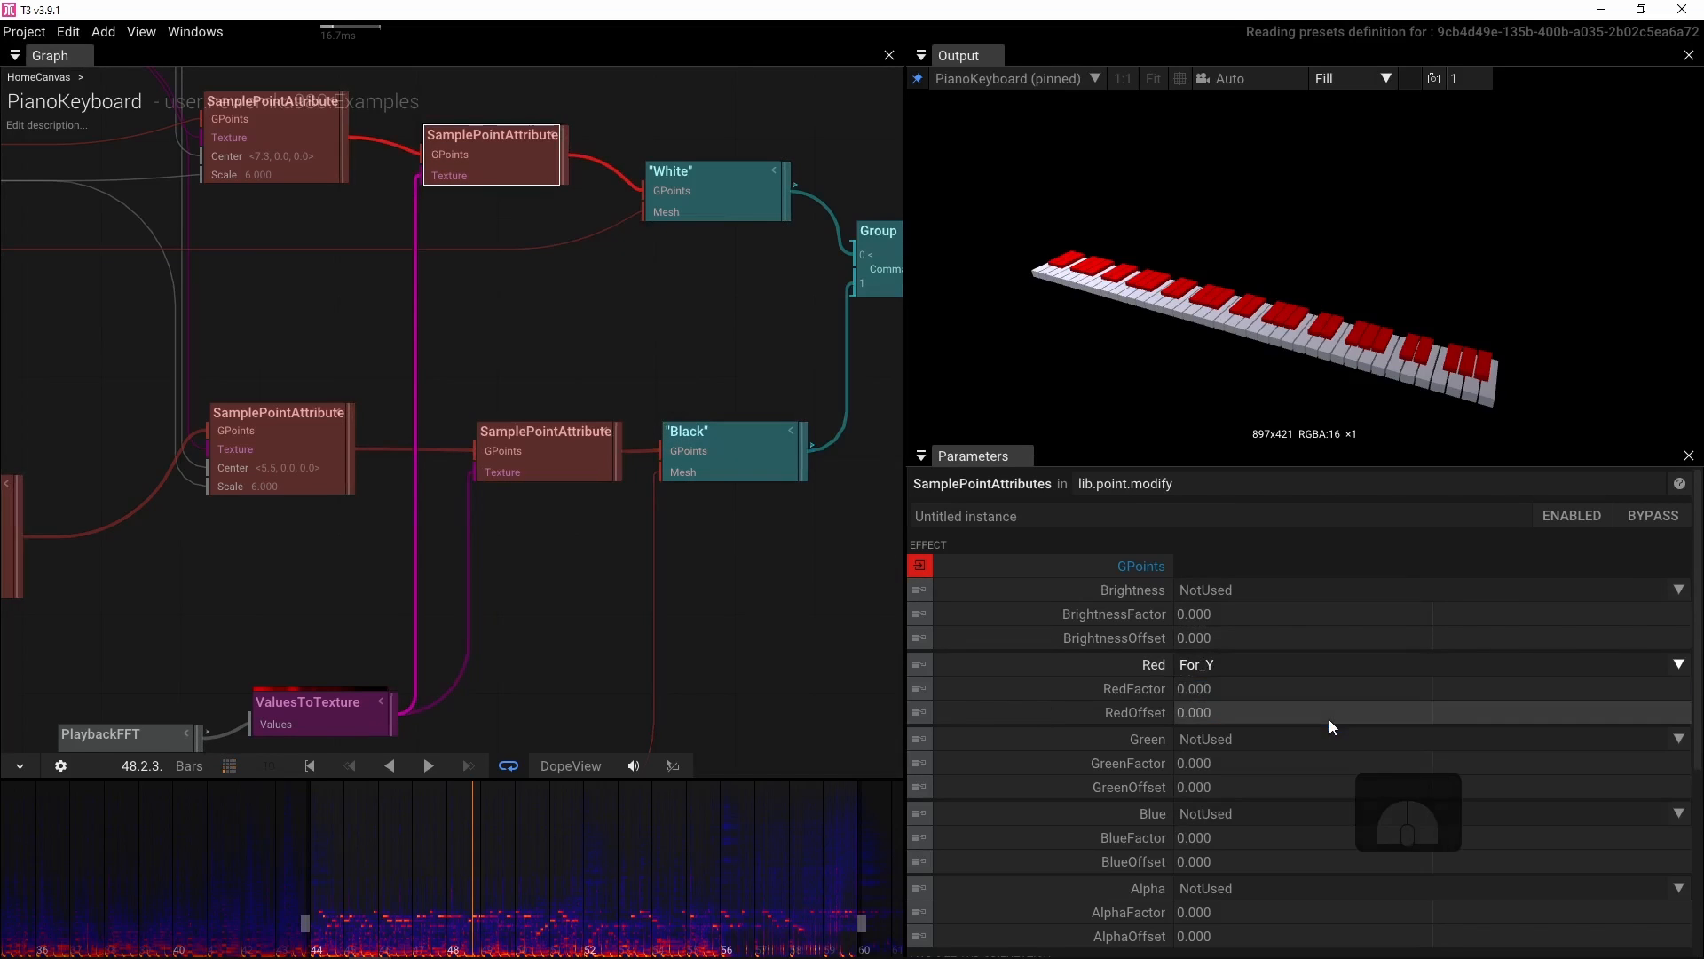
pyautogui.click(1261, 690)
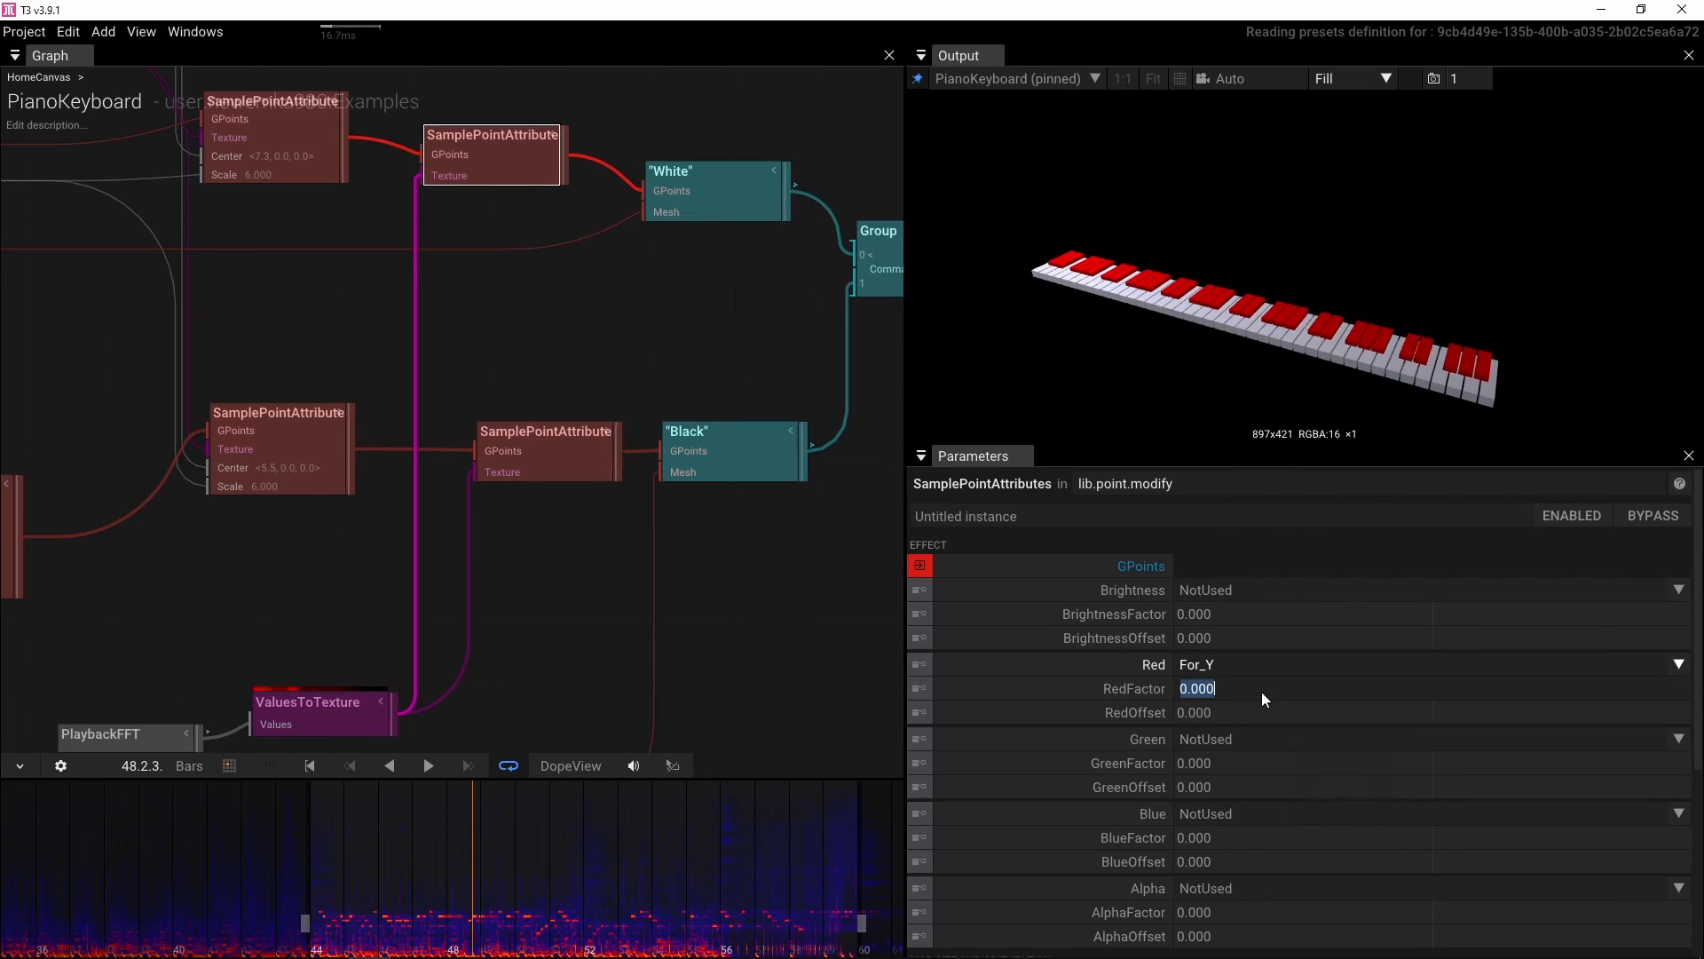
pyautogui.write('-.25')
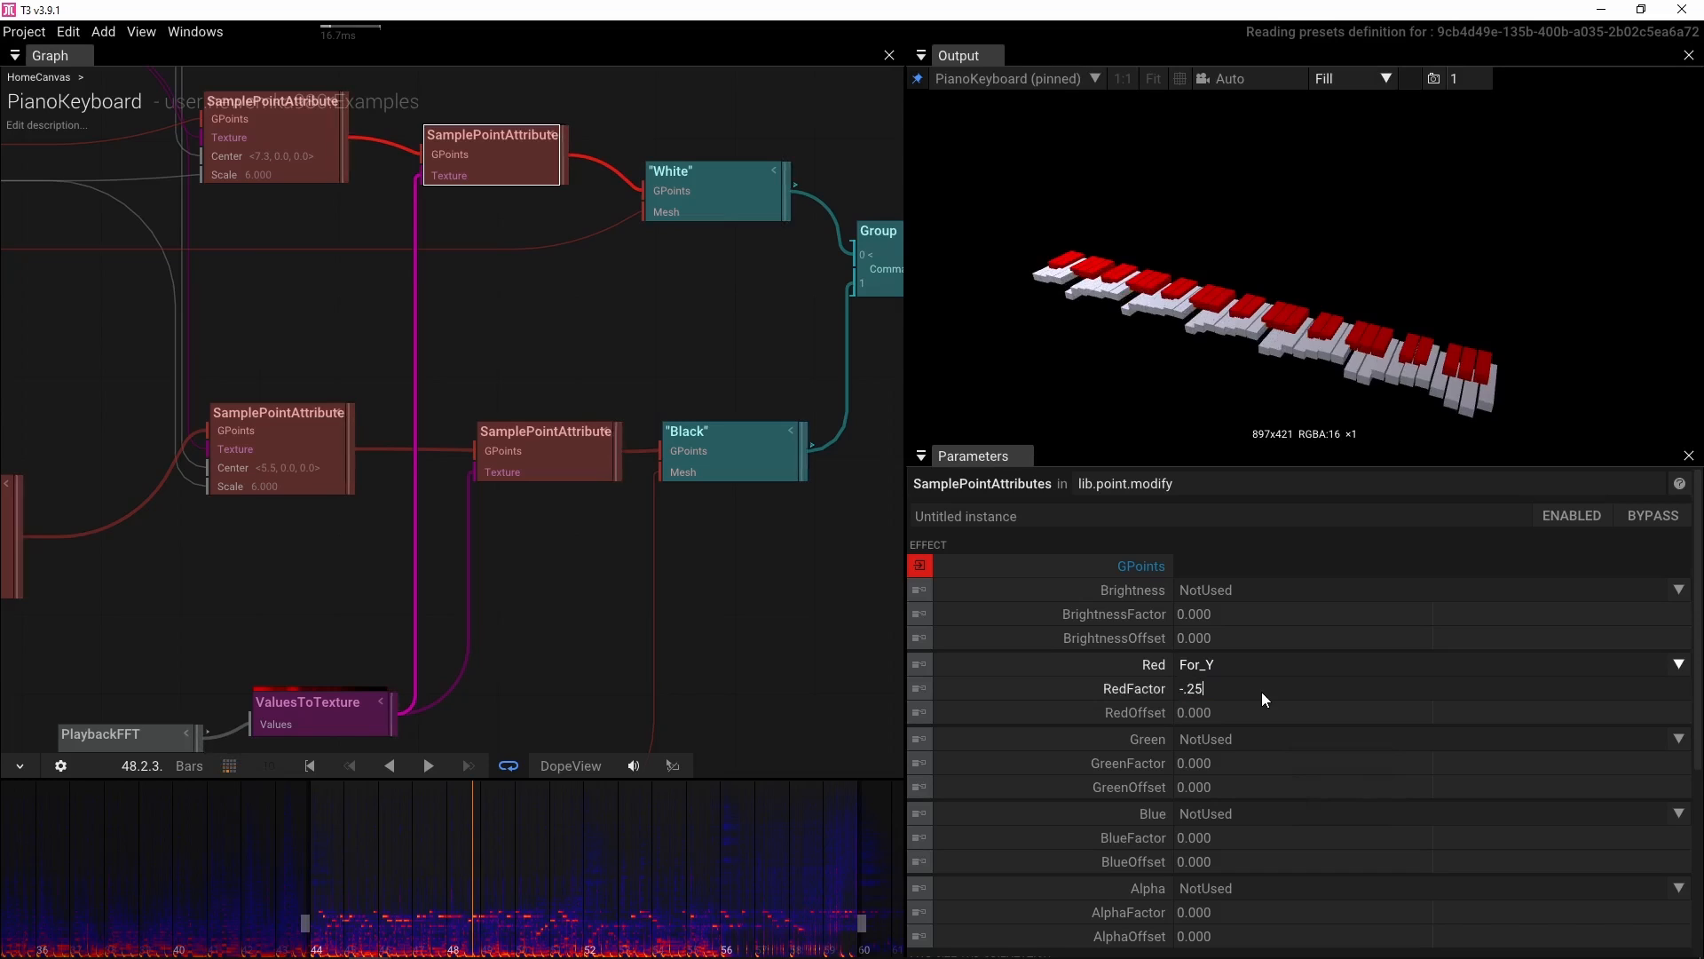
pyautogui.press('Return')
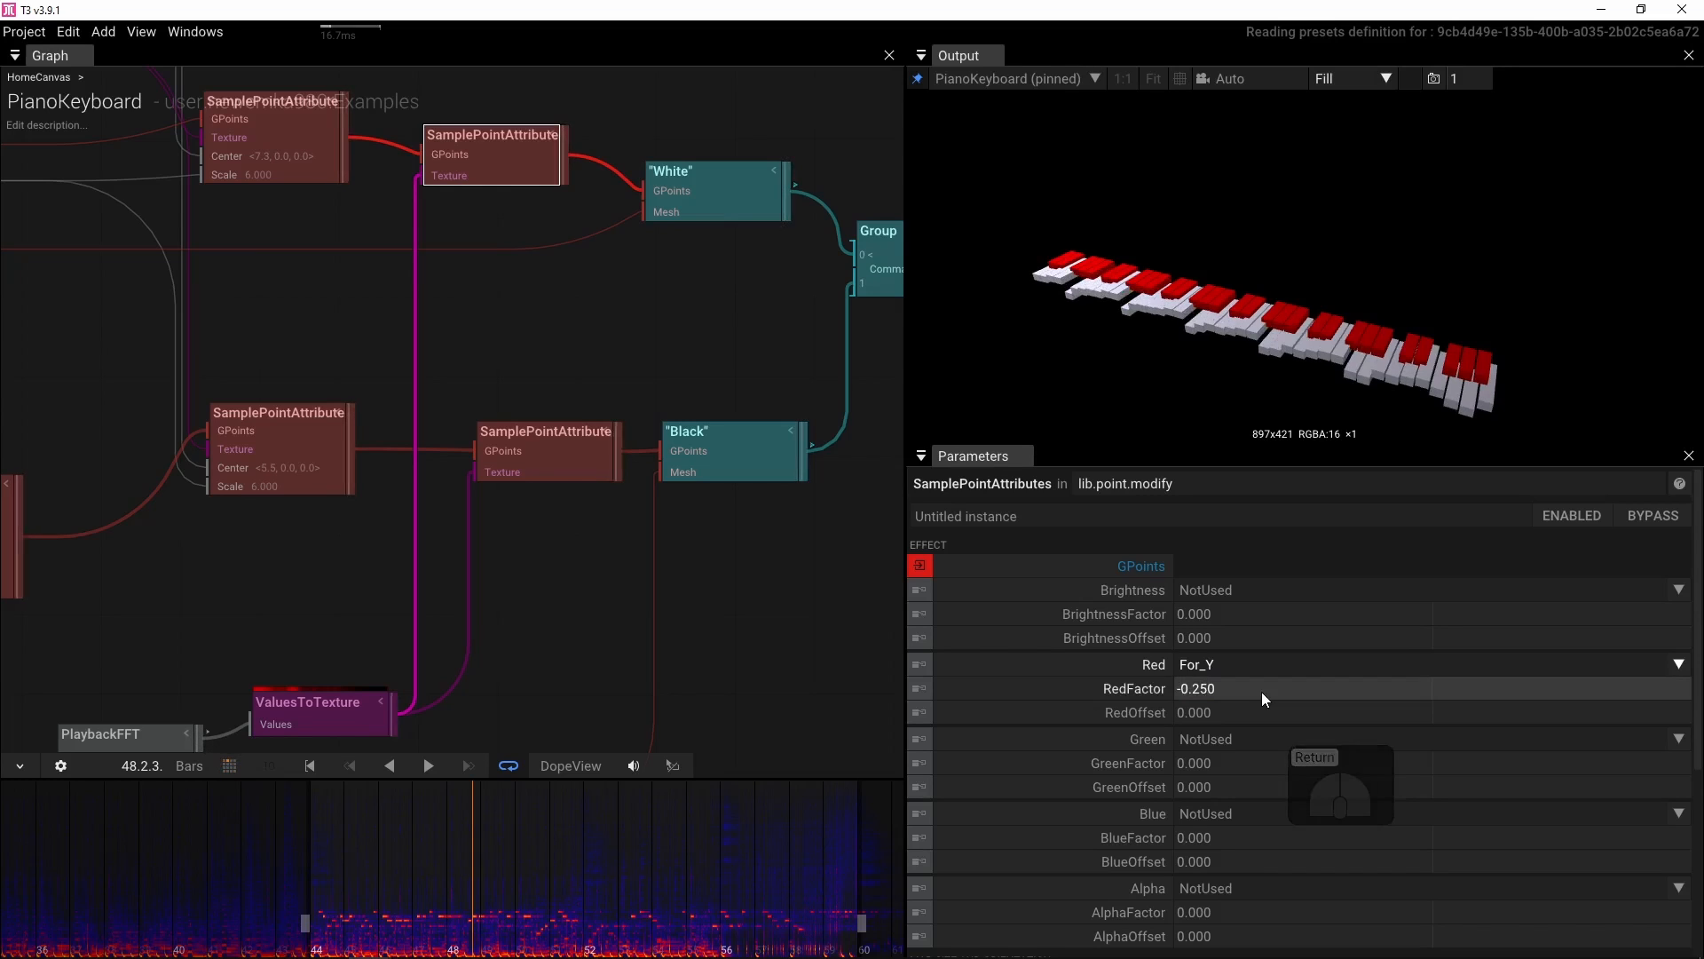
# Set the black keys' SamplePointAttributes RedFactor to -0.25
pyautogui.click(1217, 692)
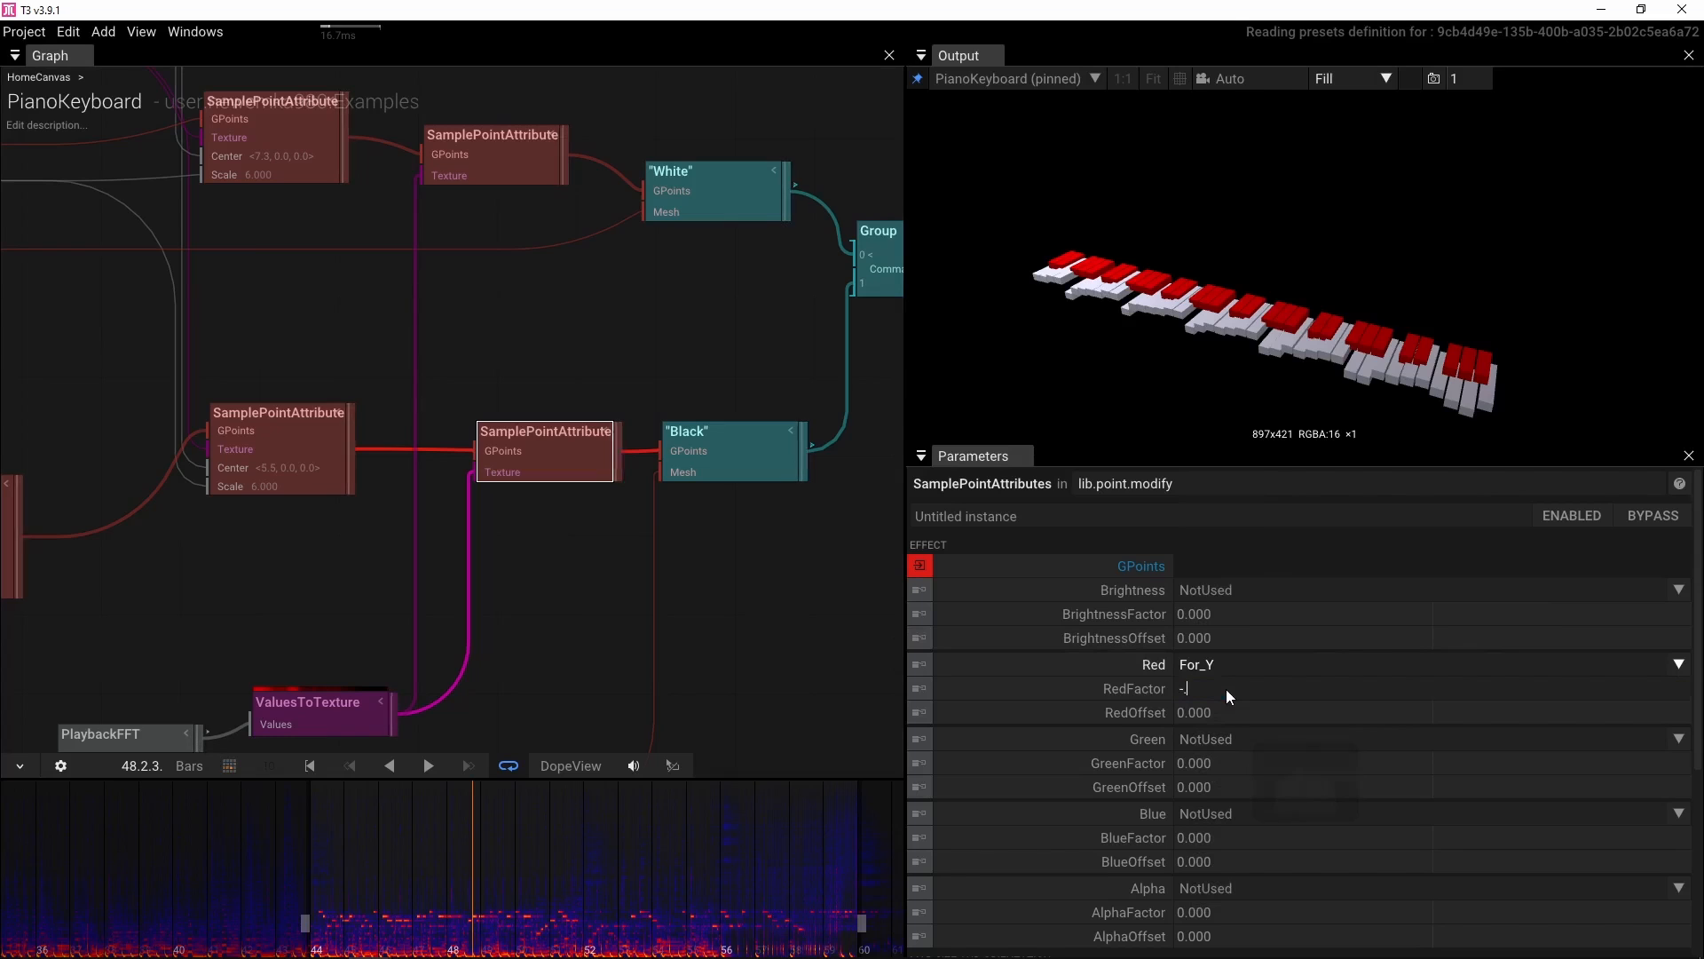
pyautogui.write('.25')
pyautogui.press('Return')
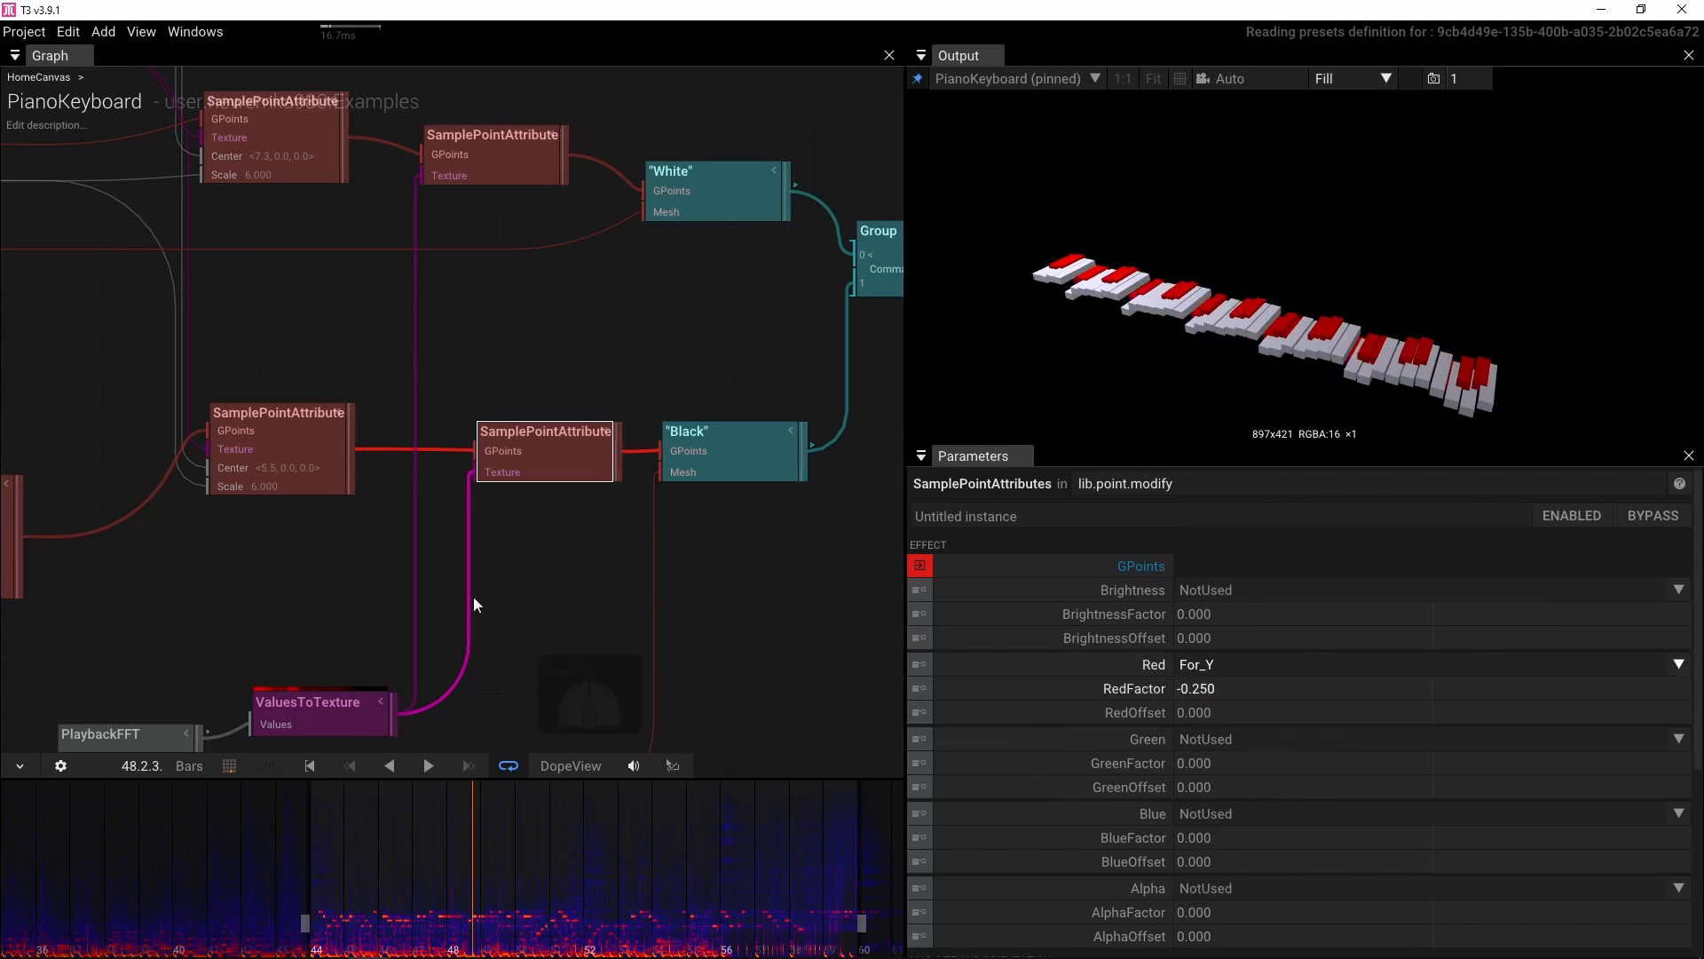
# Pan around the node graph and briefly play and stop the soundtrack to preview the keyboard
pyautogui.moveTo(472, 596); pyautogui.dragTo(582, 517)
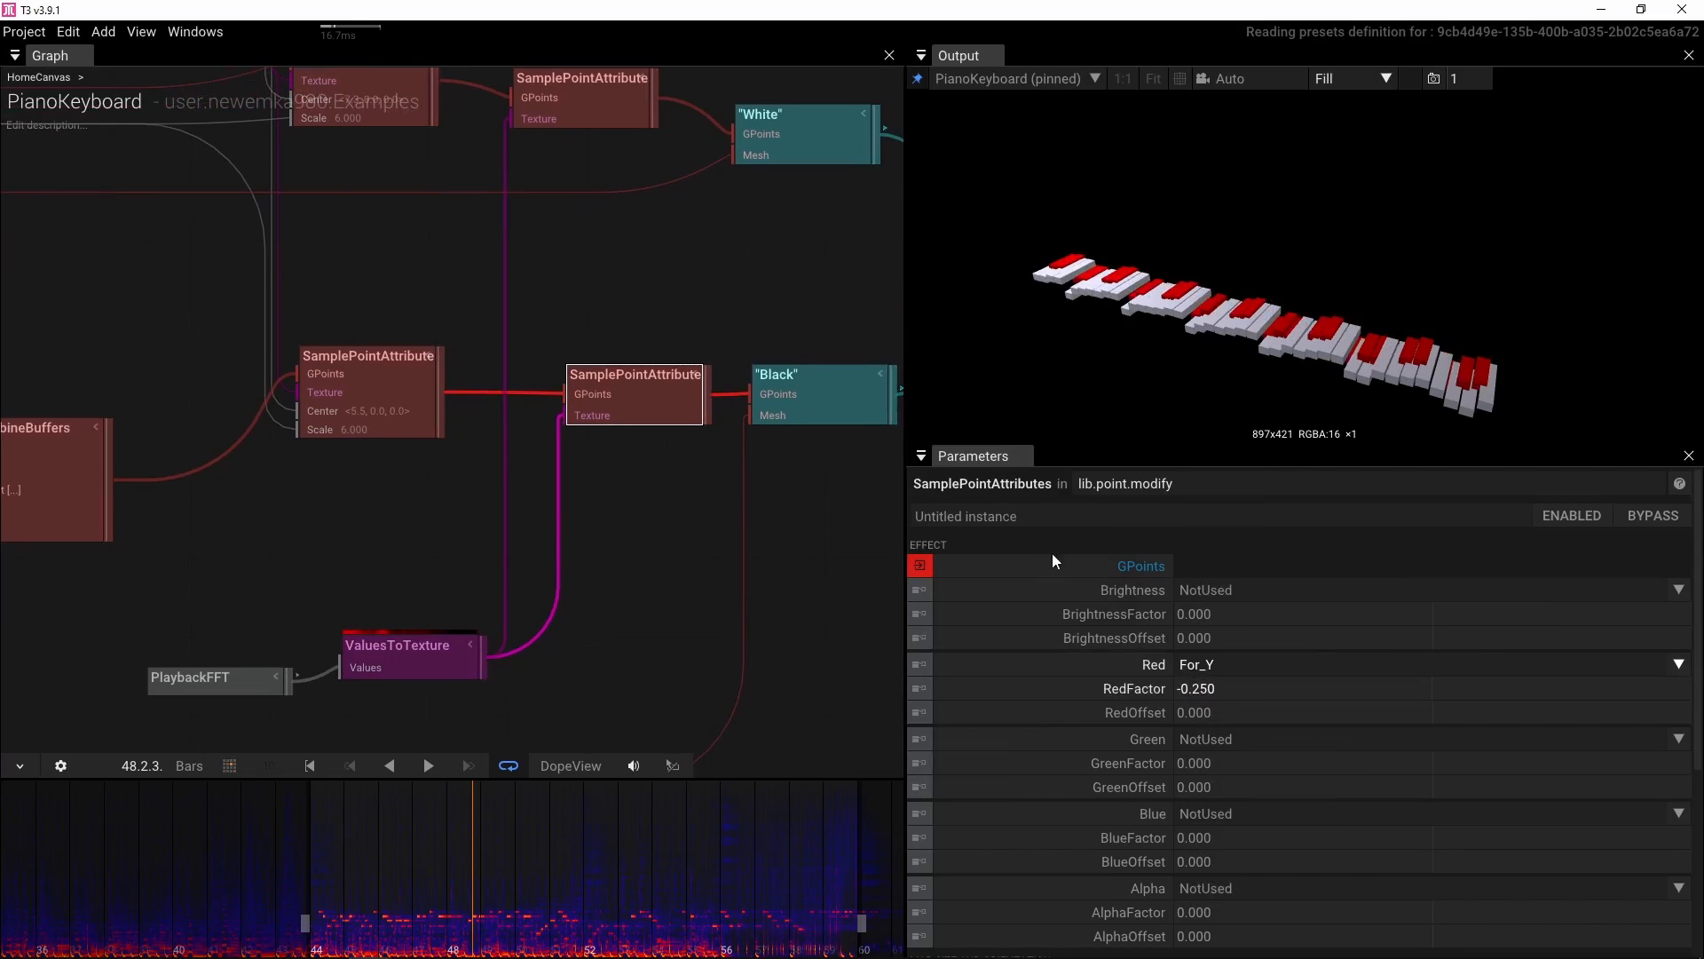
pyautogui.scroll(-1, 1052, 552)
pyautogui.scroll(-2, 1063, 577)
pyautogui.scroll(2, 1063, 577)
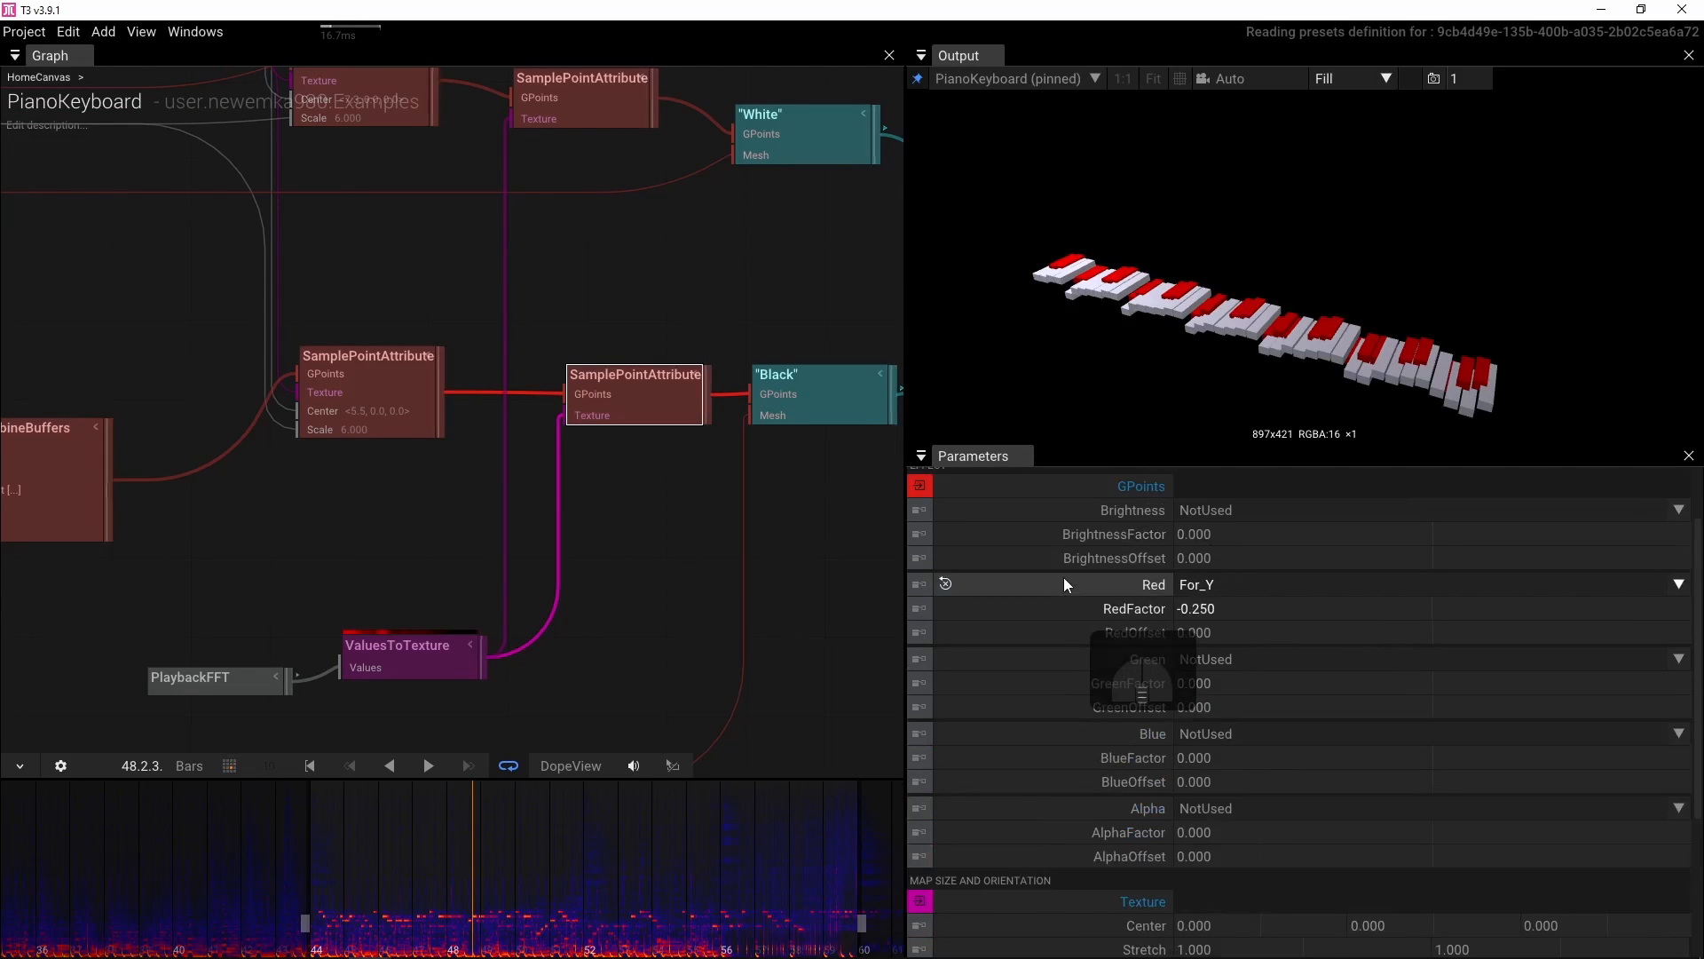
pyautogui.scroll(-3, 1086, 710)
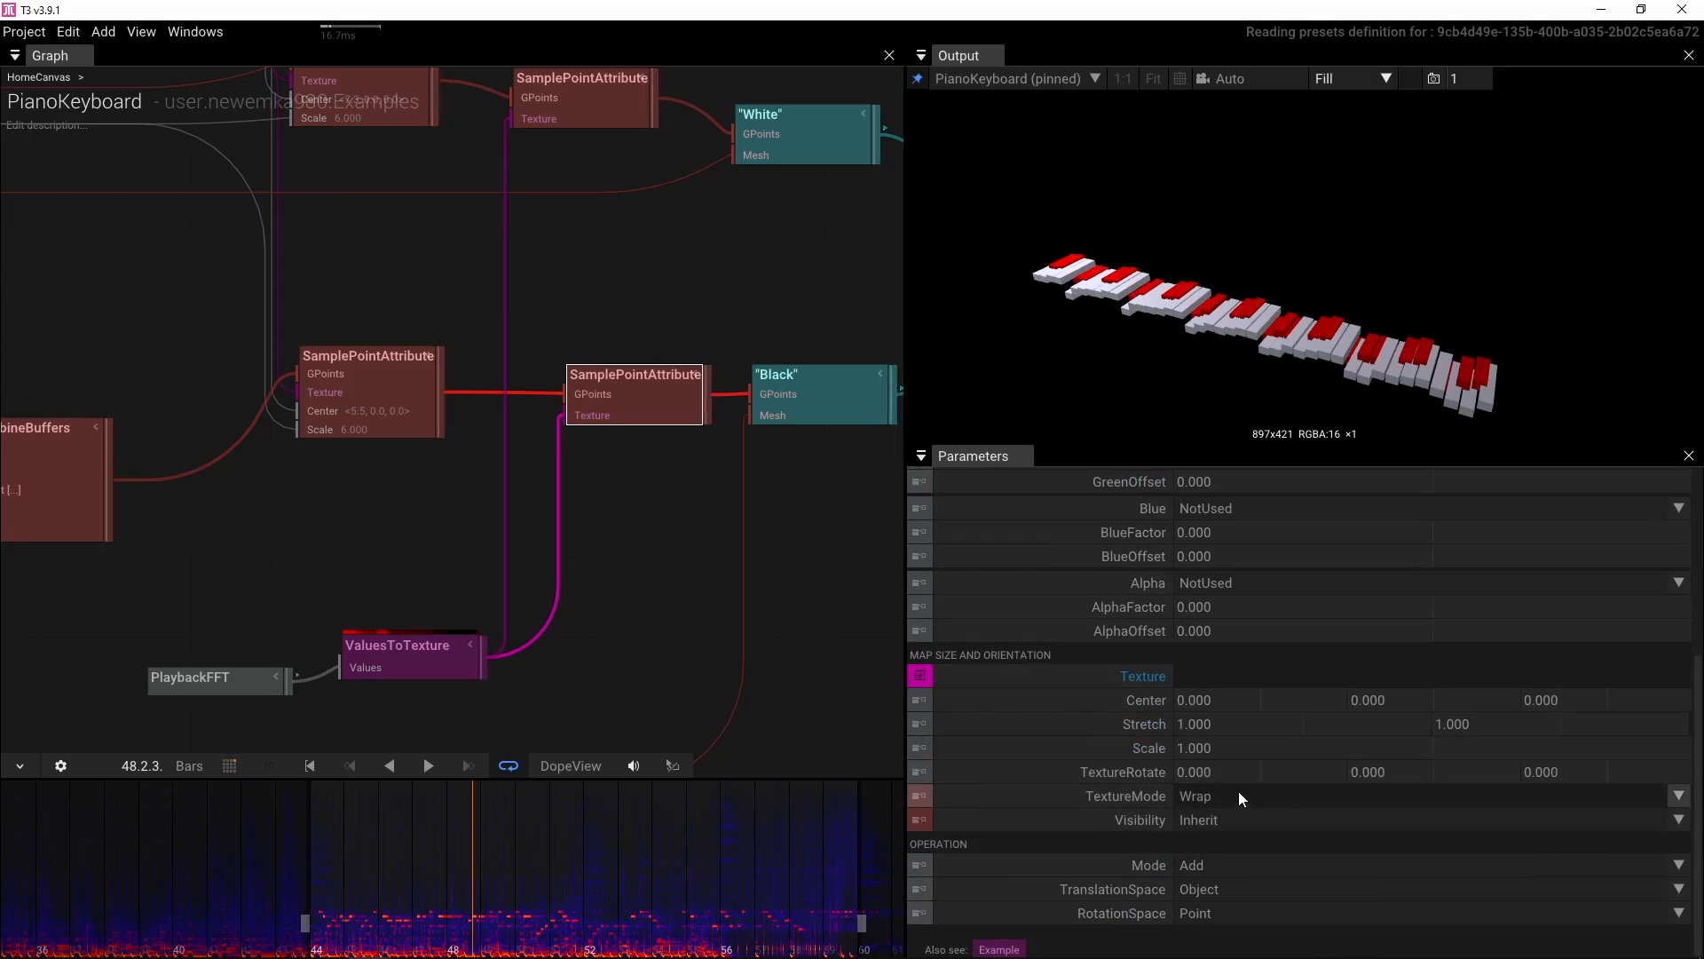
pyautogui.moveTo(370, 462); pyautogui.dragTo(500, 493)
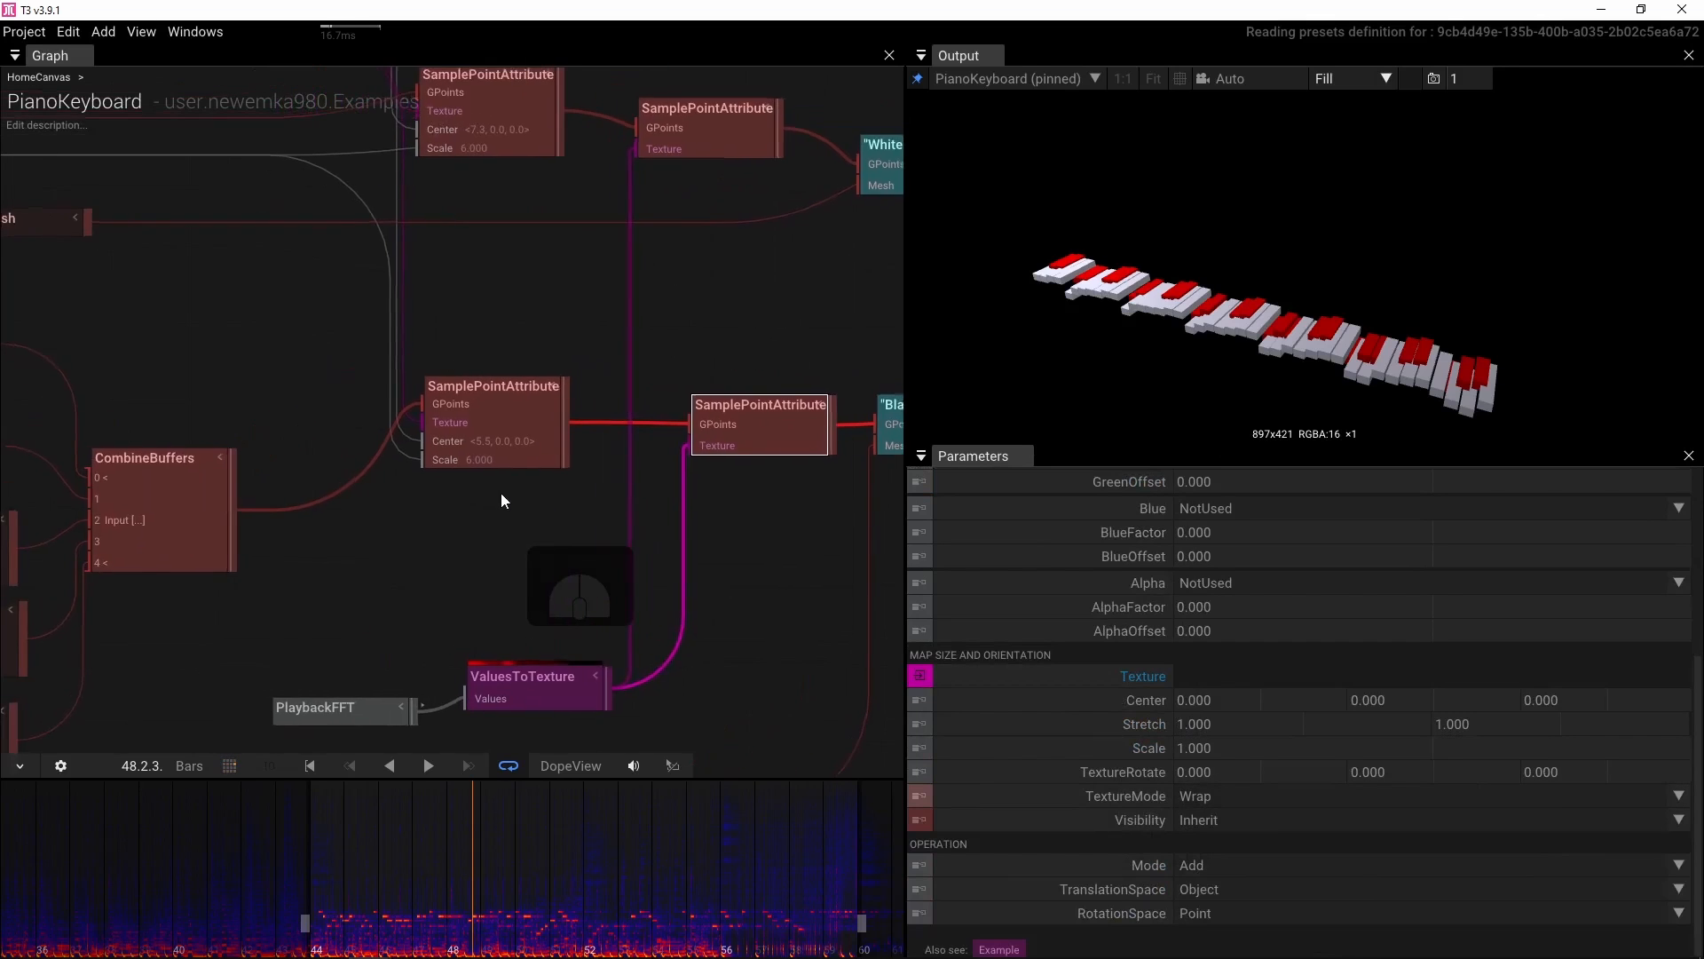
pyautogui.scroll(2, 501, 493)
pyautogui.scroll(1, 366, 432)
pyautogui.scroll(-3, 365, 431)
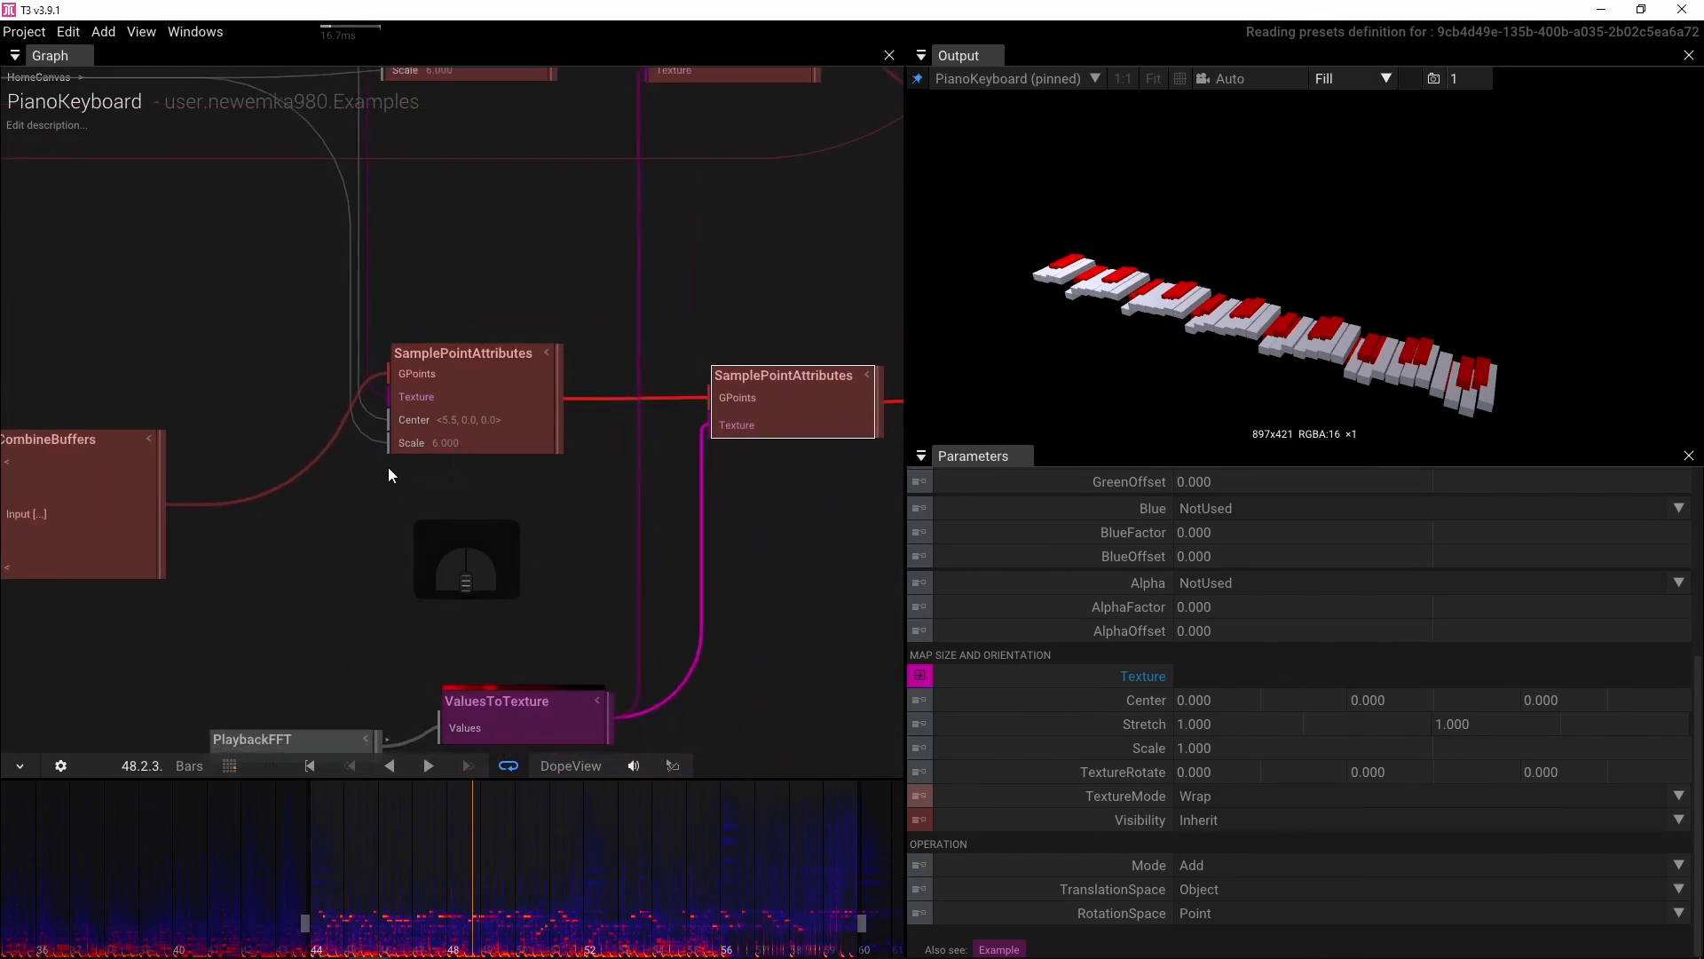
pyautogui.scroll(-6, 389, 470)
pyautogui.moveTo(384, 465); pyautogui.dragTo(562, 408)
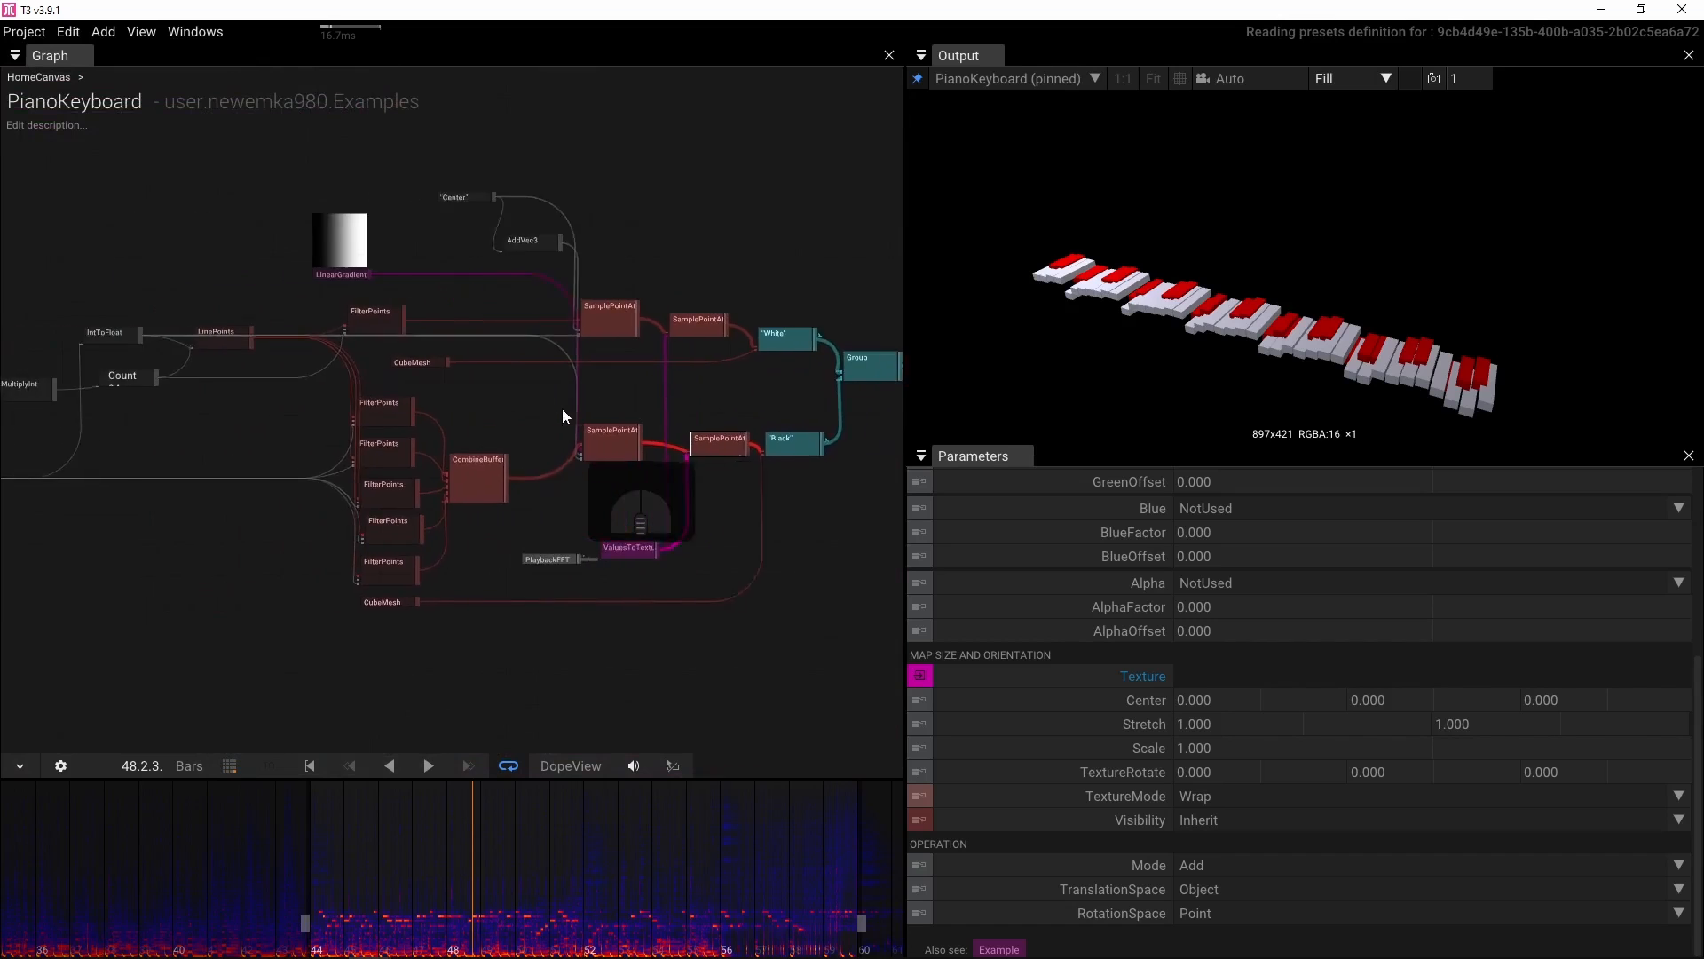
pyautogui.scroll(2, 283, 380)
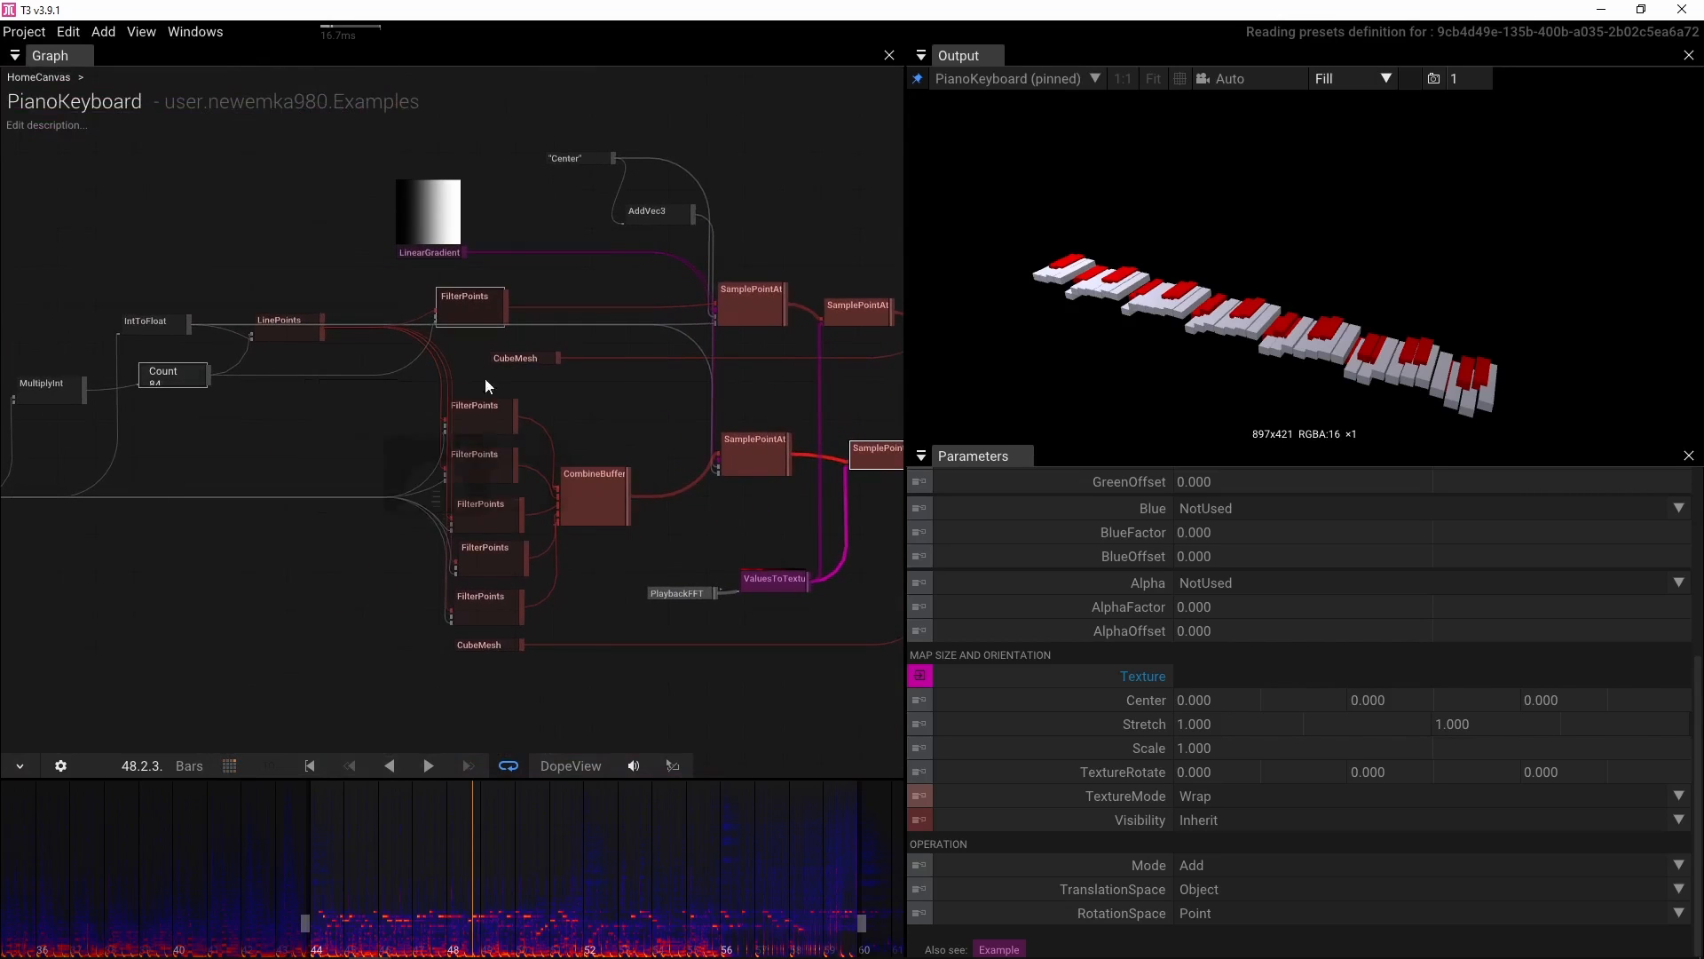
pyautogui.scroll(3, 739, 323)
pyautogui.scroll(-2, 739, 324)
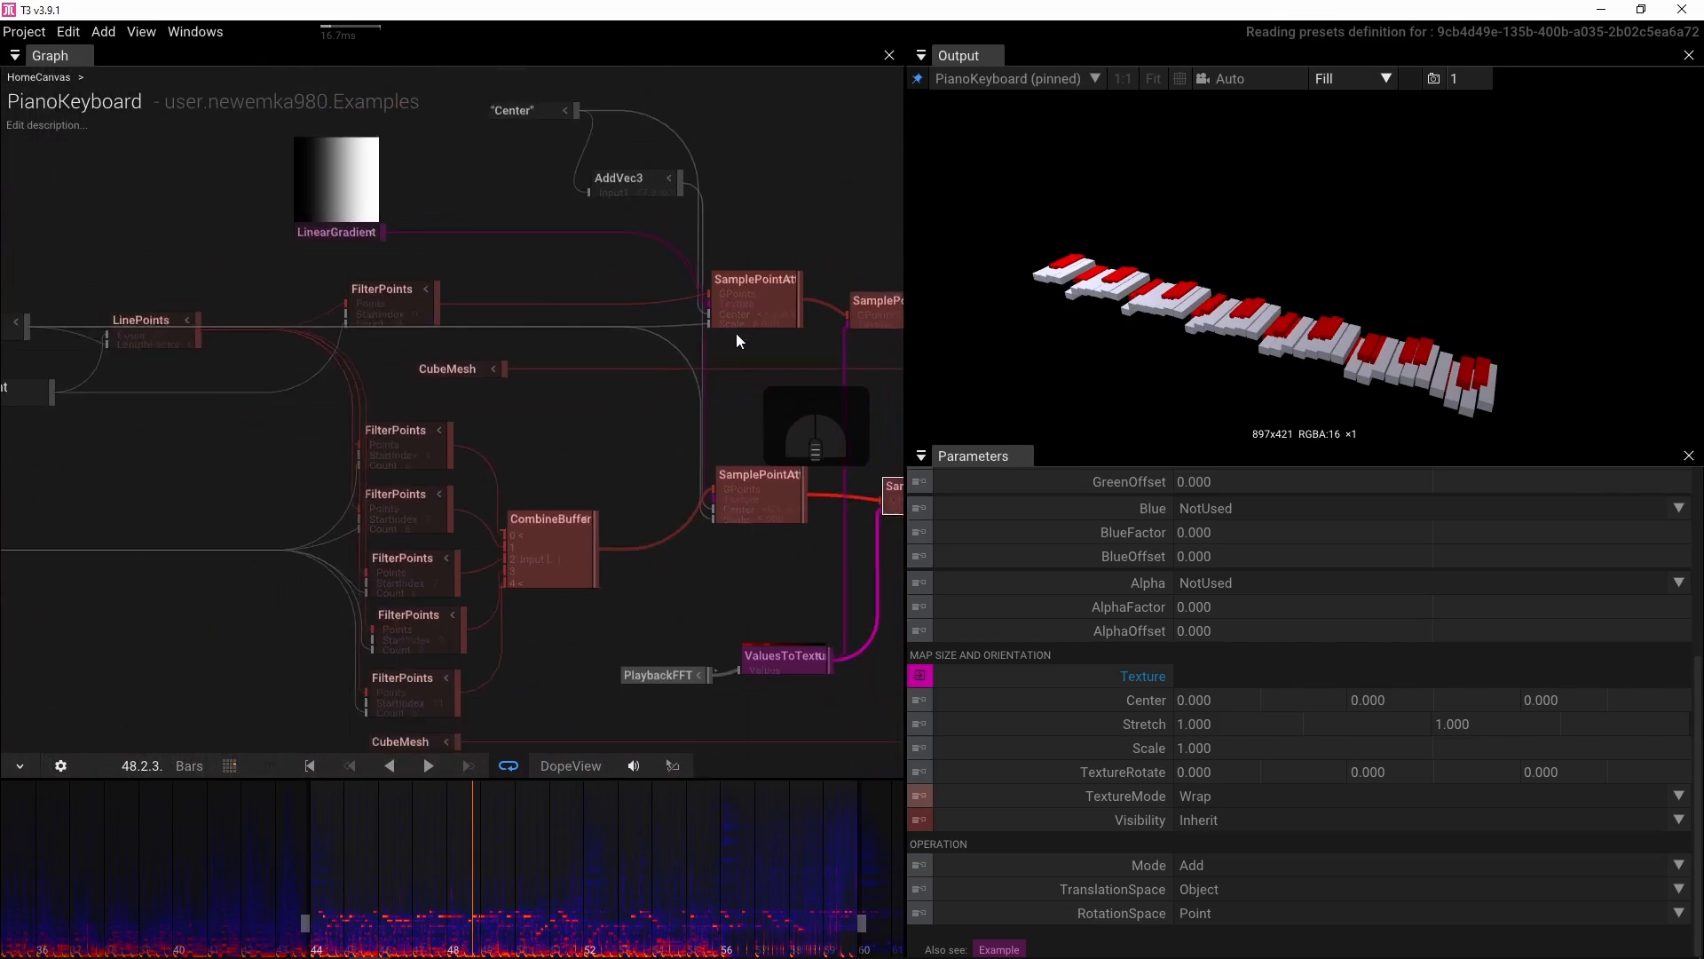
pyautogui.scroll(-1, 737, 333)
pyautogui.moveTo(79, 329); pyautogui.dragTo(873, 593)
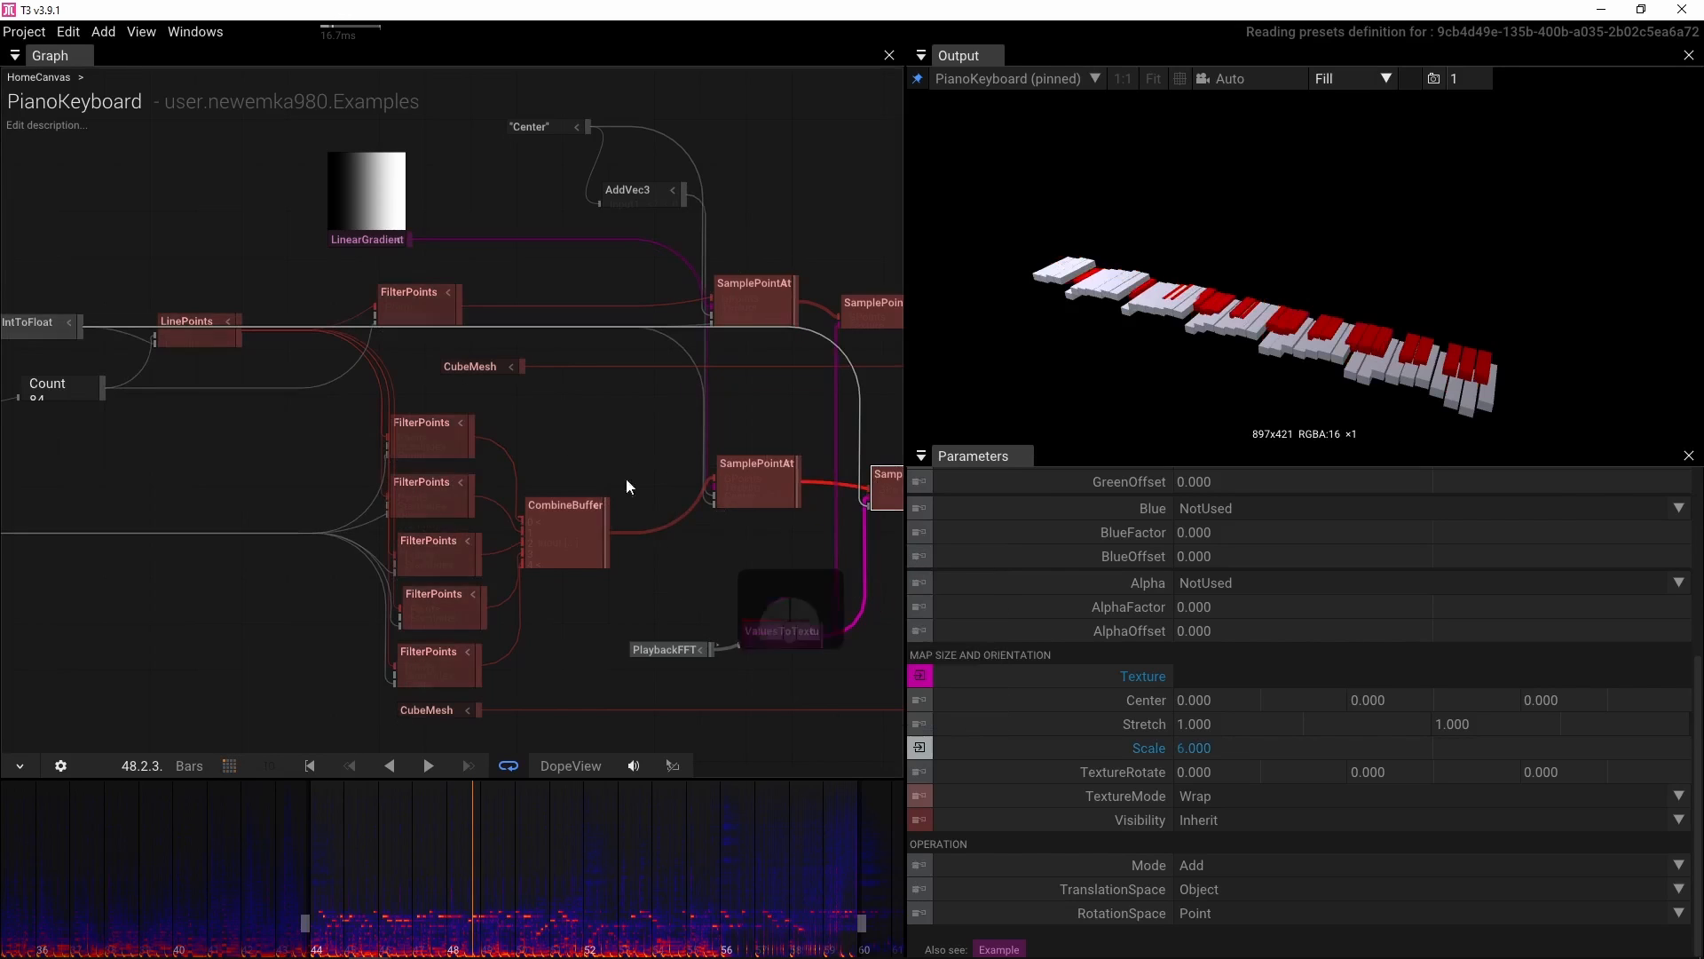
pyautogui.moveTo(82, 329); pyautogui.dragTo(856, 430)
pyautogui.moveTo(527, 382); pyautogui.dragTo(290, 357)
pyautogui.press('space')
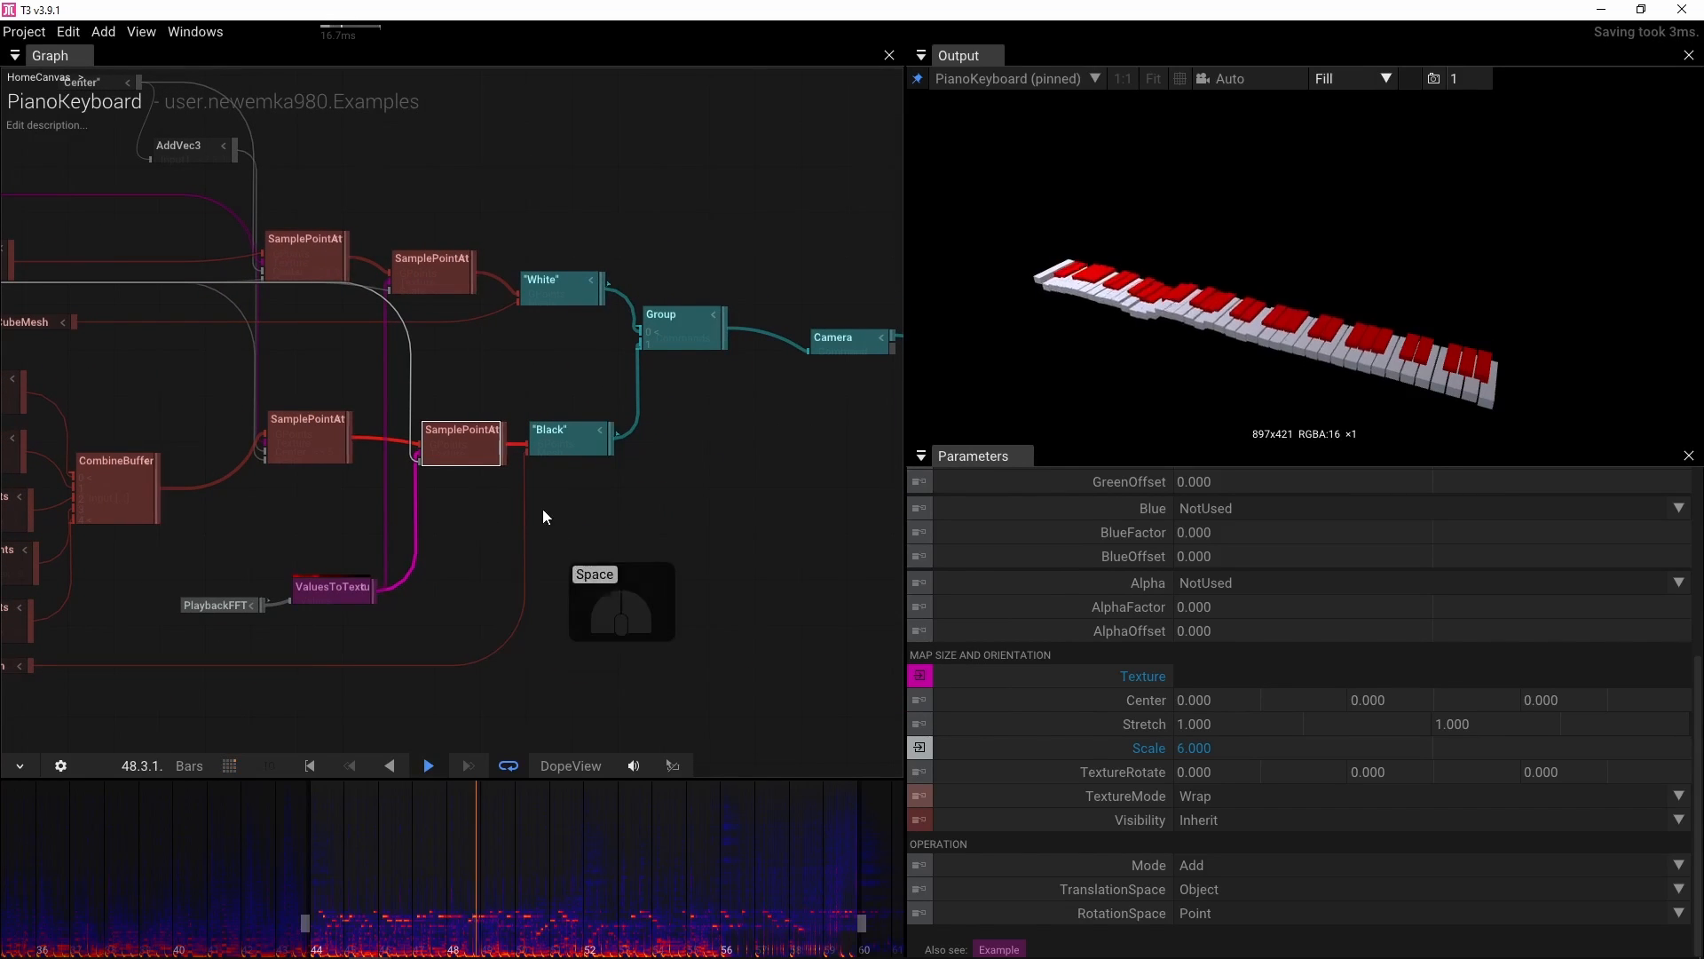
pyautogui.press('space')
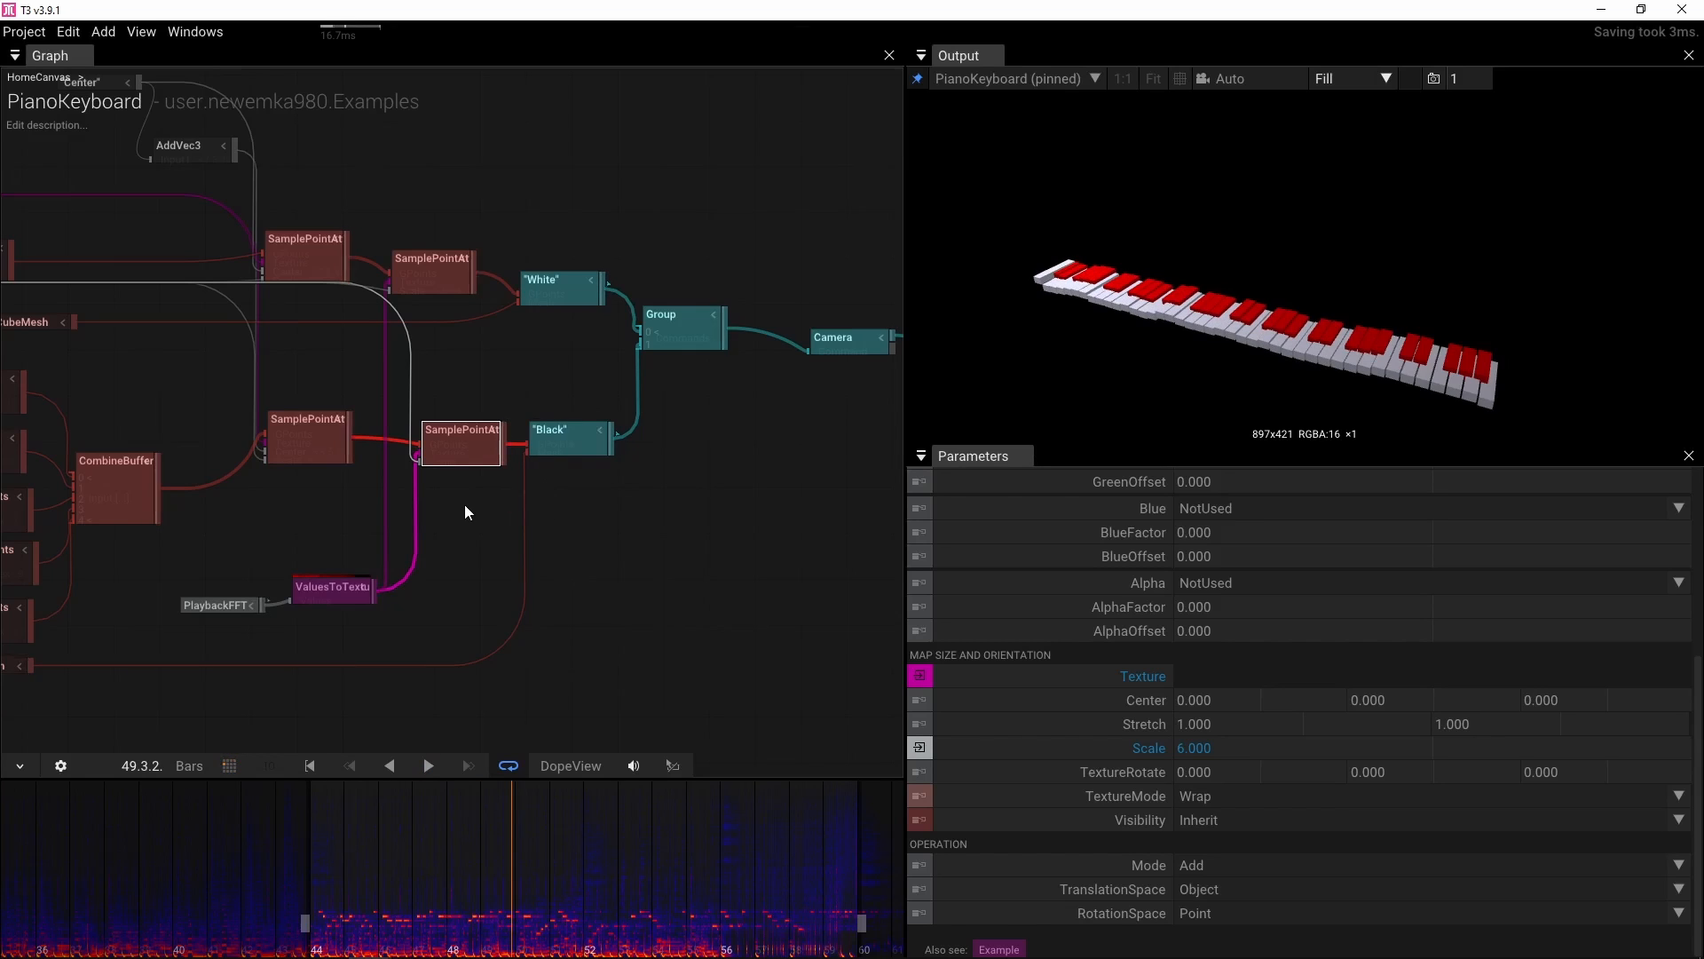
# Set the black keys' SamplePointAttributes TextureMode to Clamp and briefly play the soundtrack to check it
pyautogui.scroll(3, 465, 504)
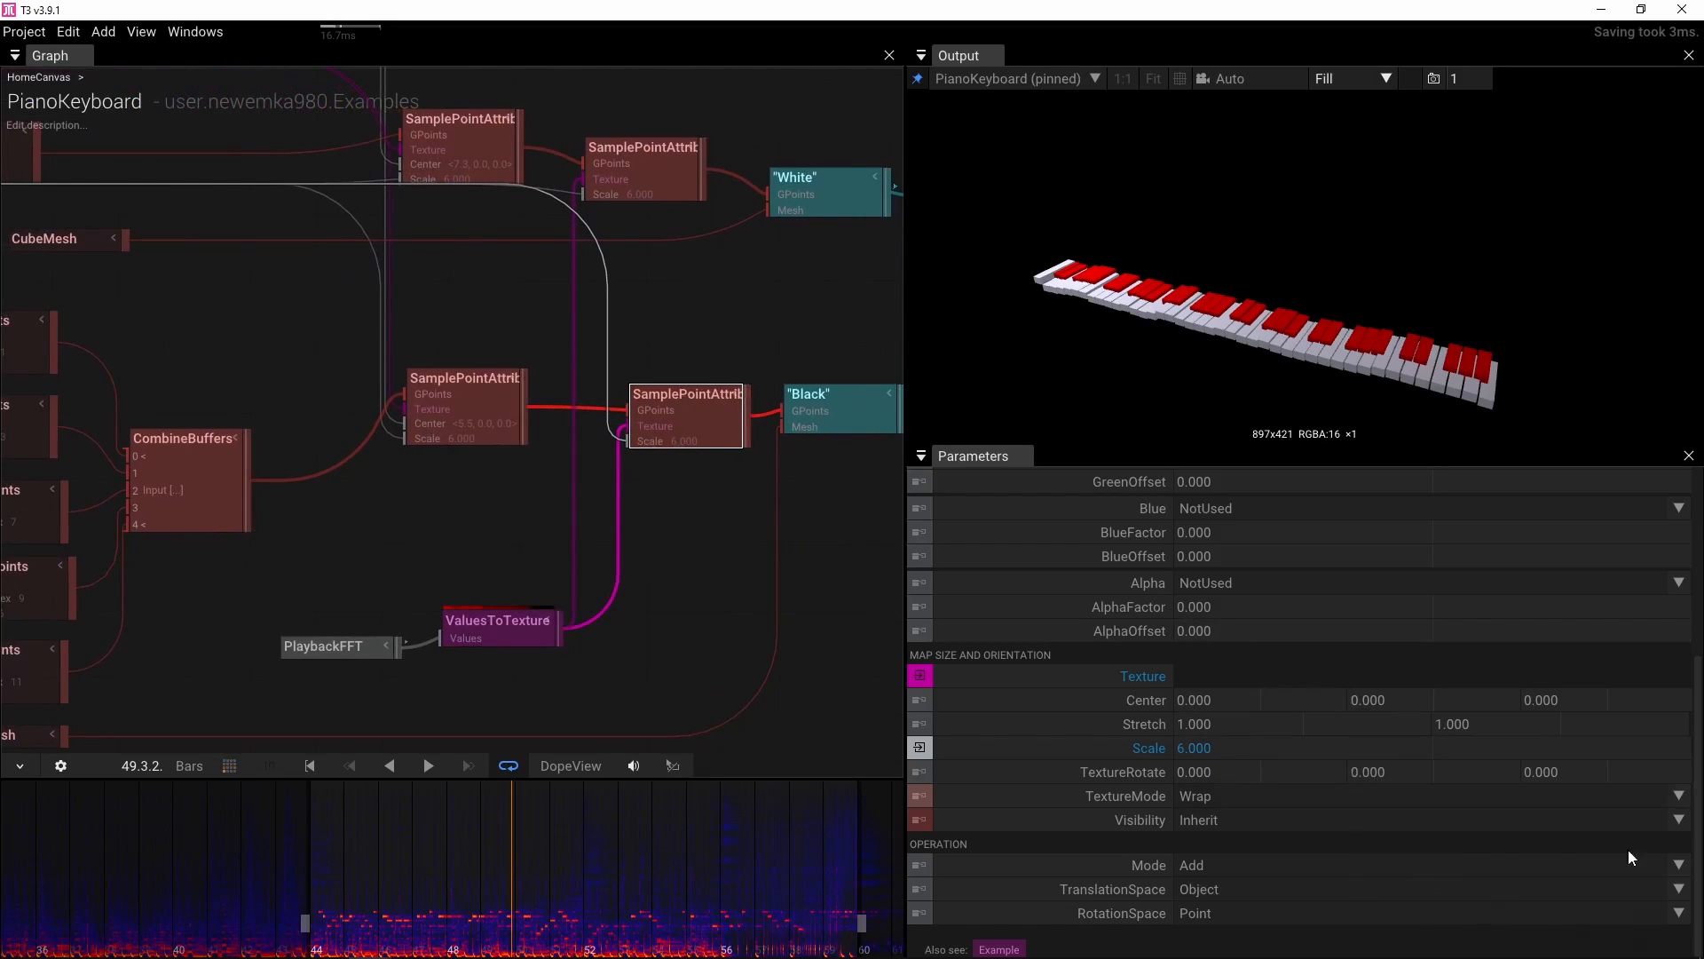
pyautogui.click(1682, 796)
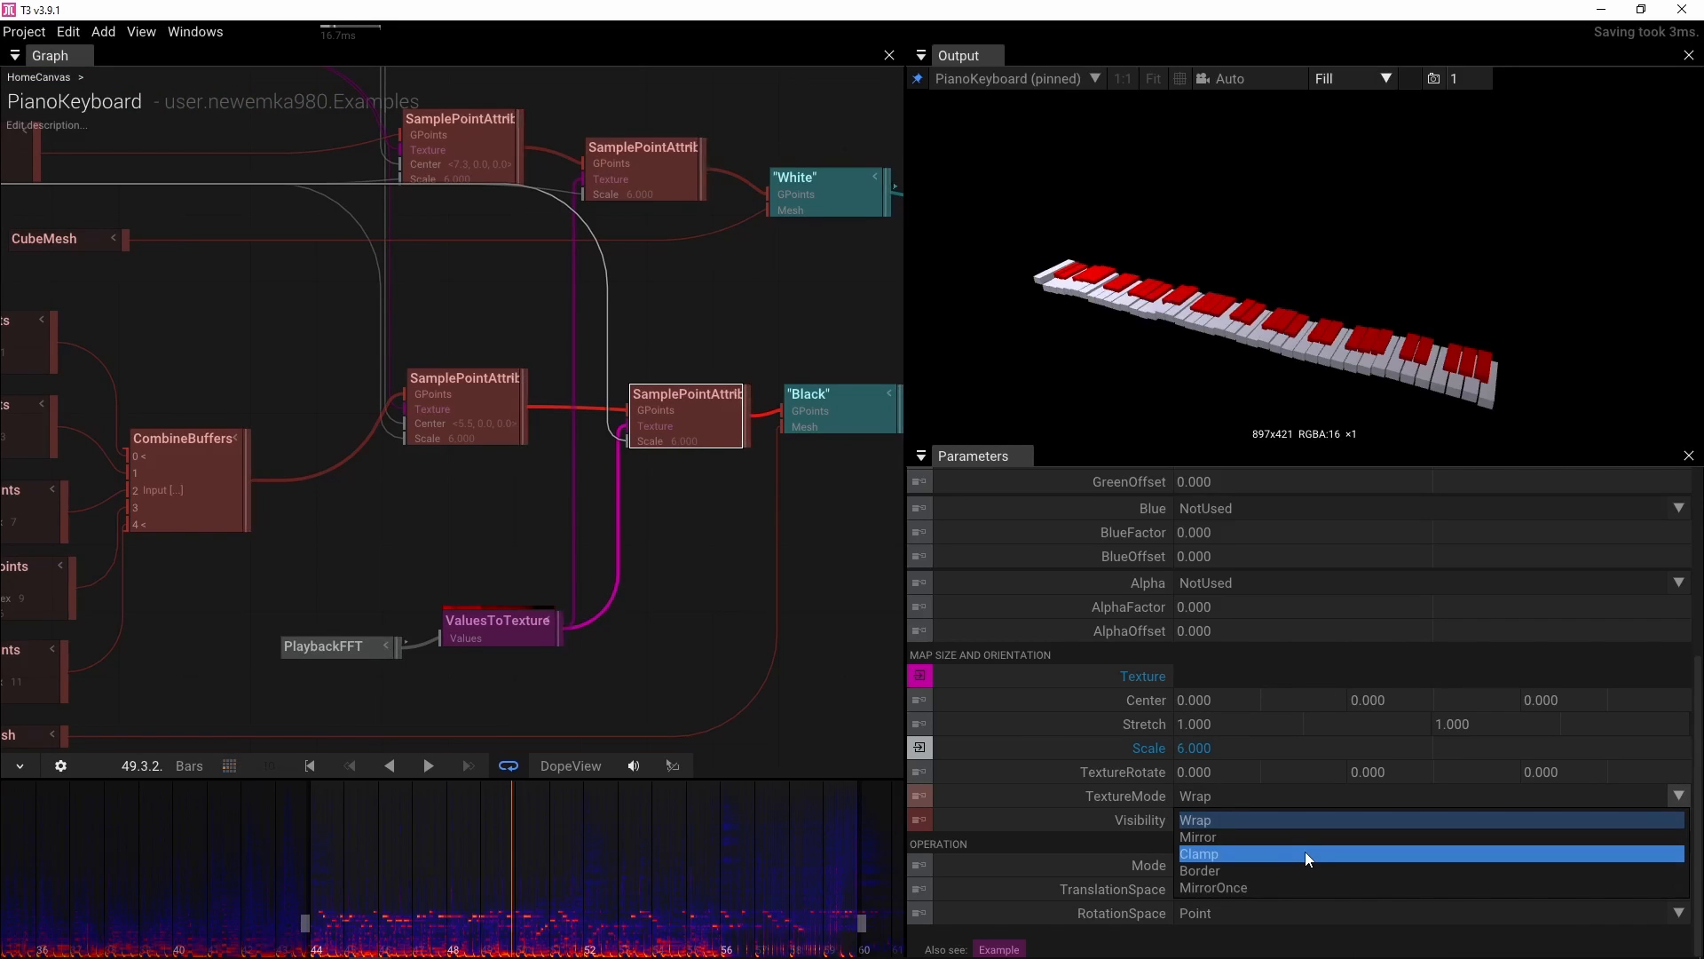
pyautogui.click(1239, 850)
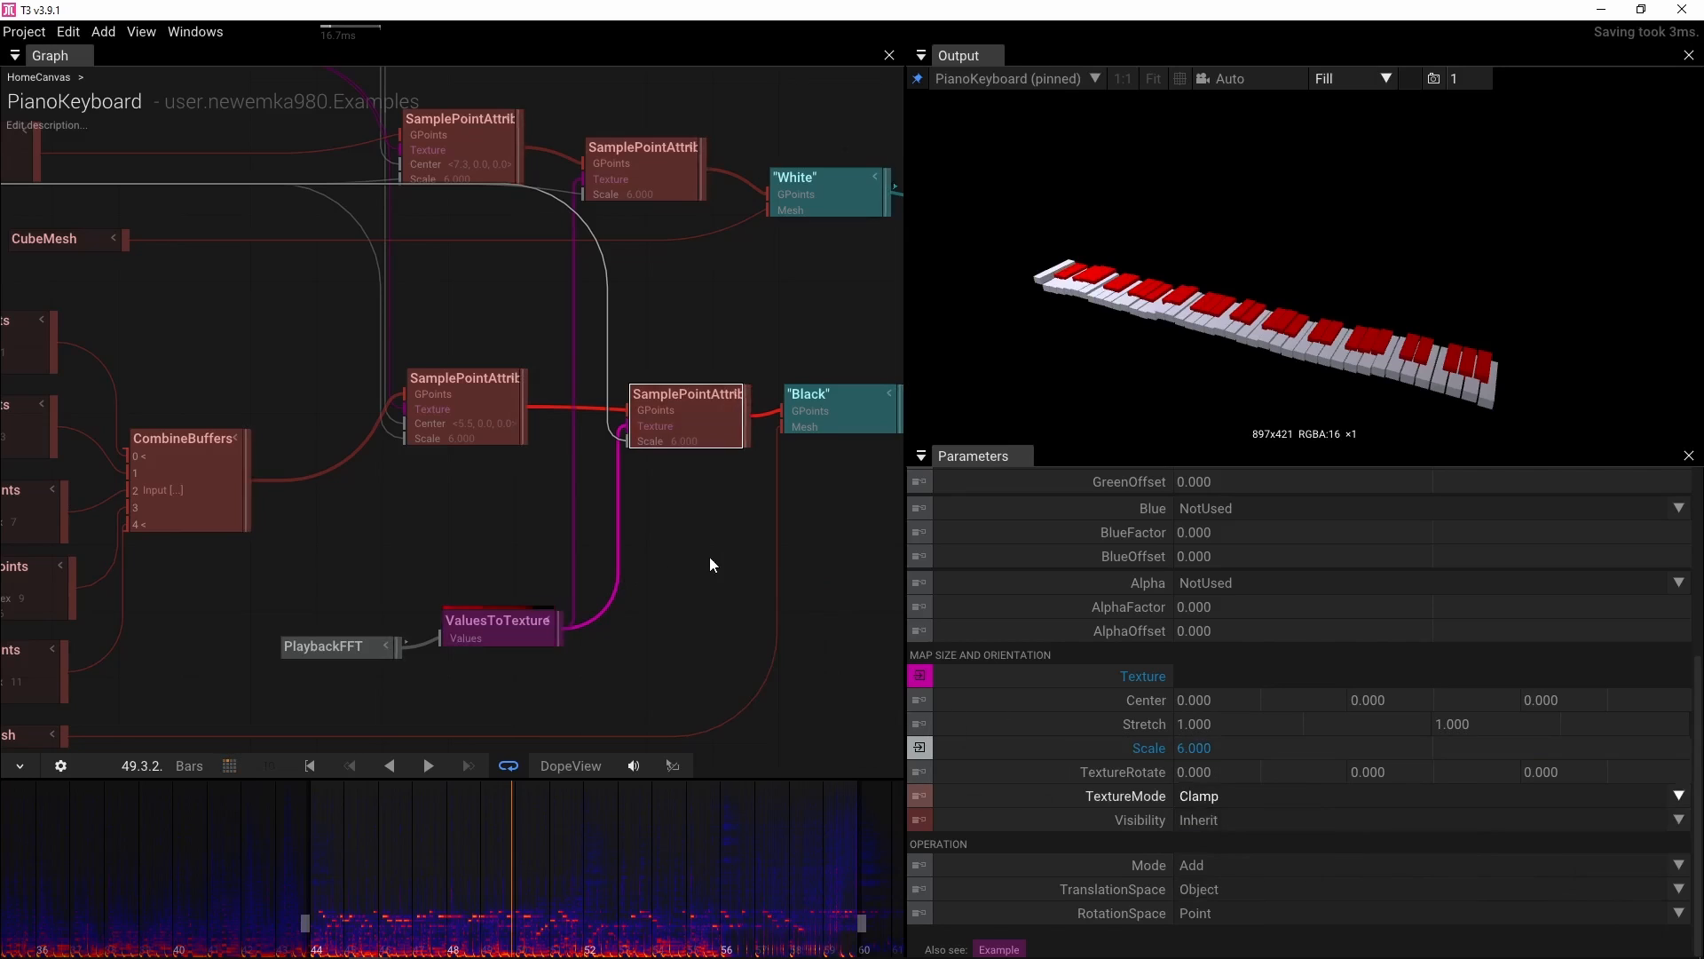
pyautogui.moveTo(710, 565); pyautogui.dragTo(630, 588)
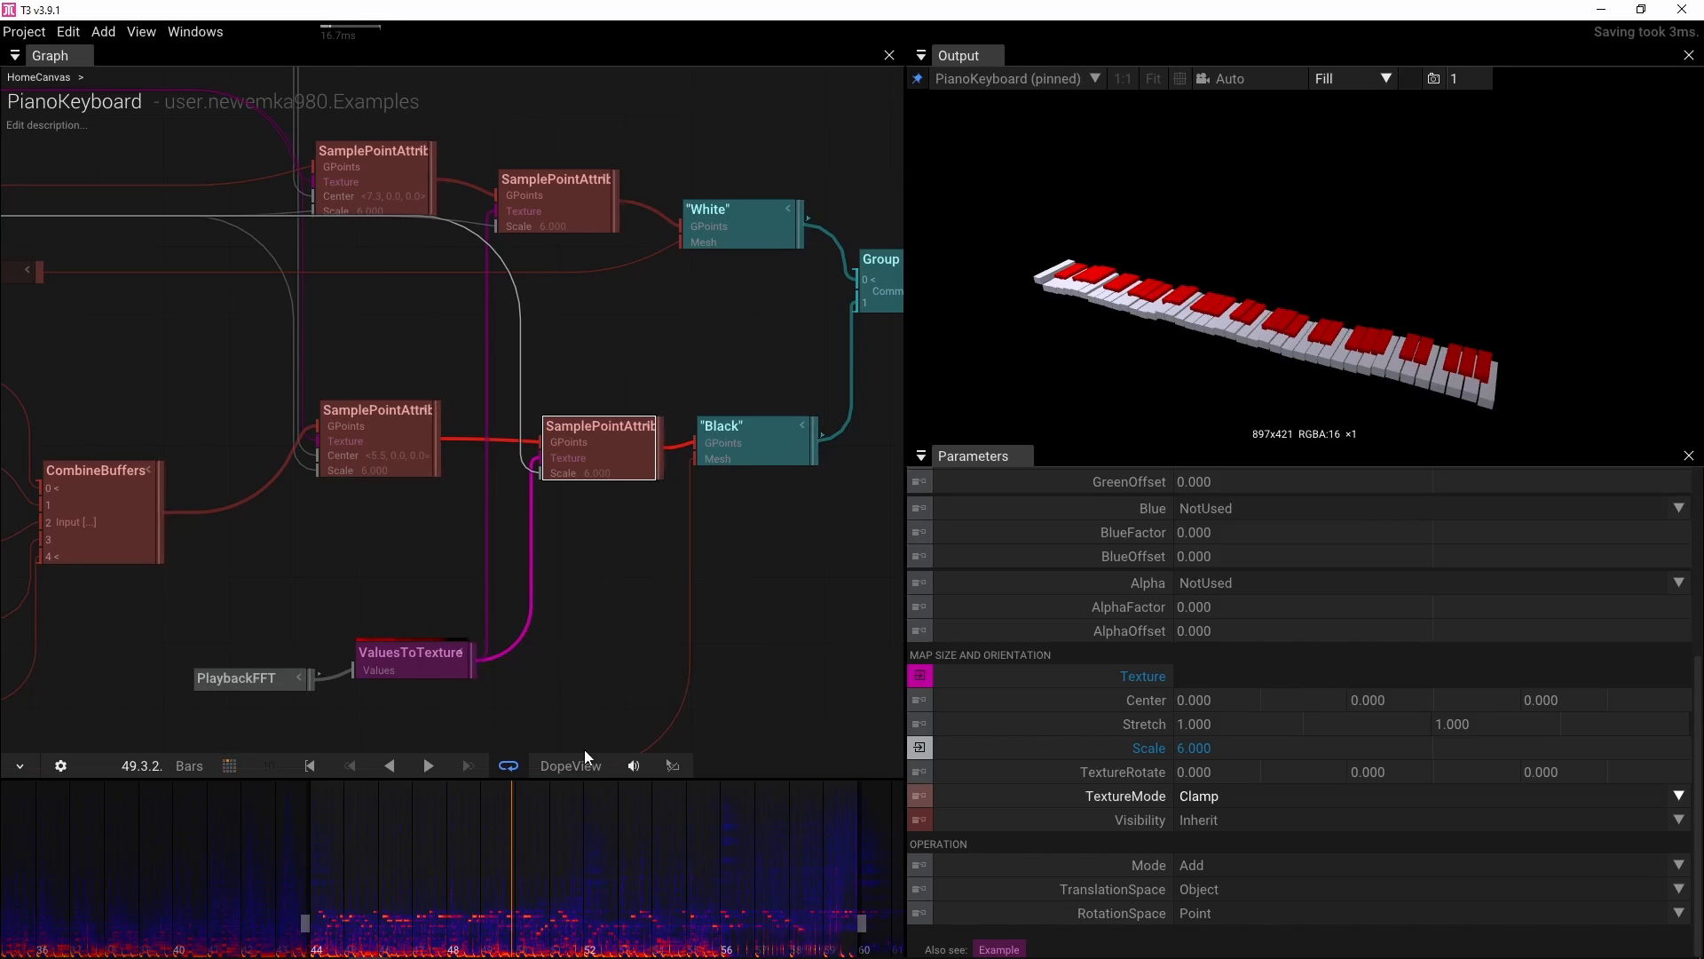
pyautogui.press('space')
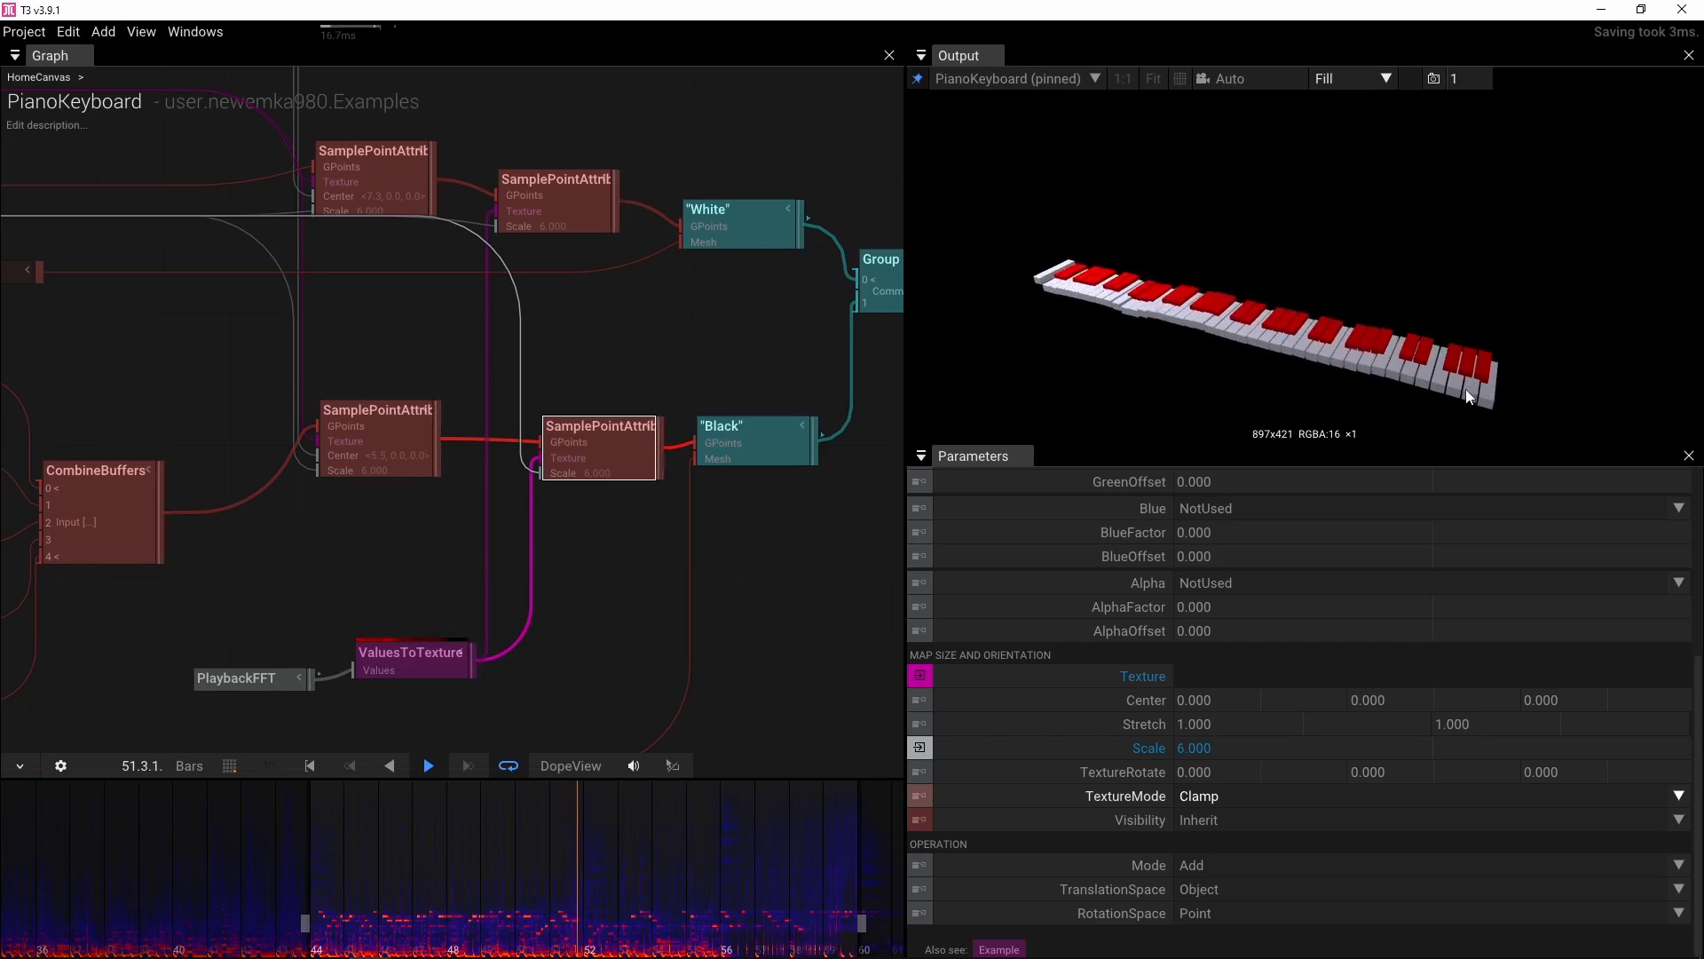
pyautogui.press('space')
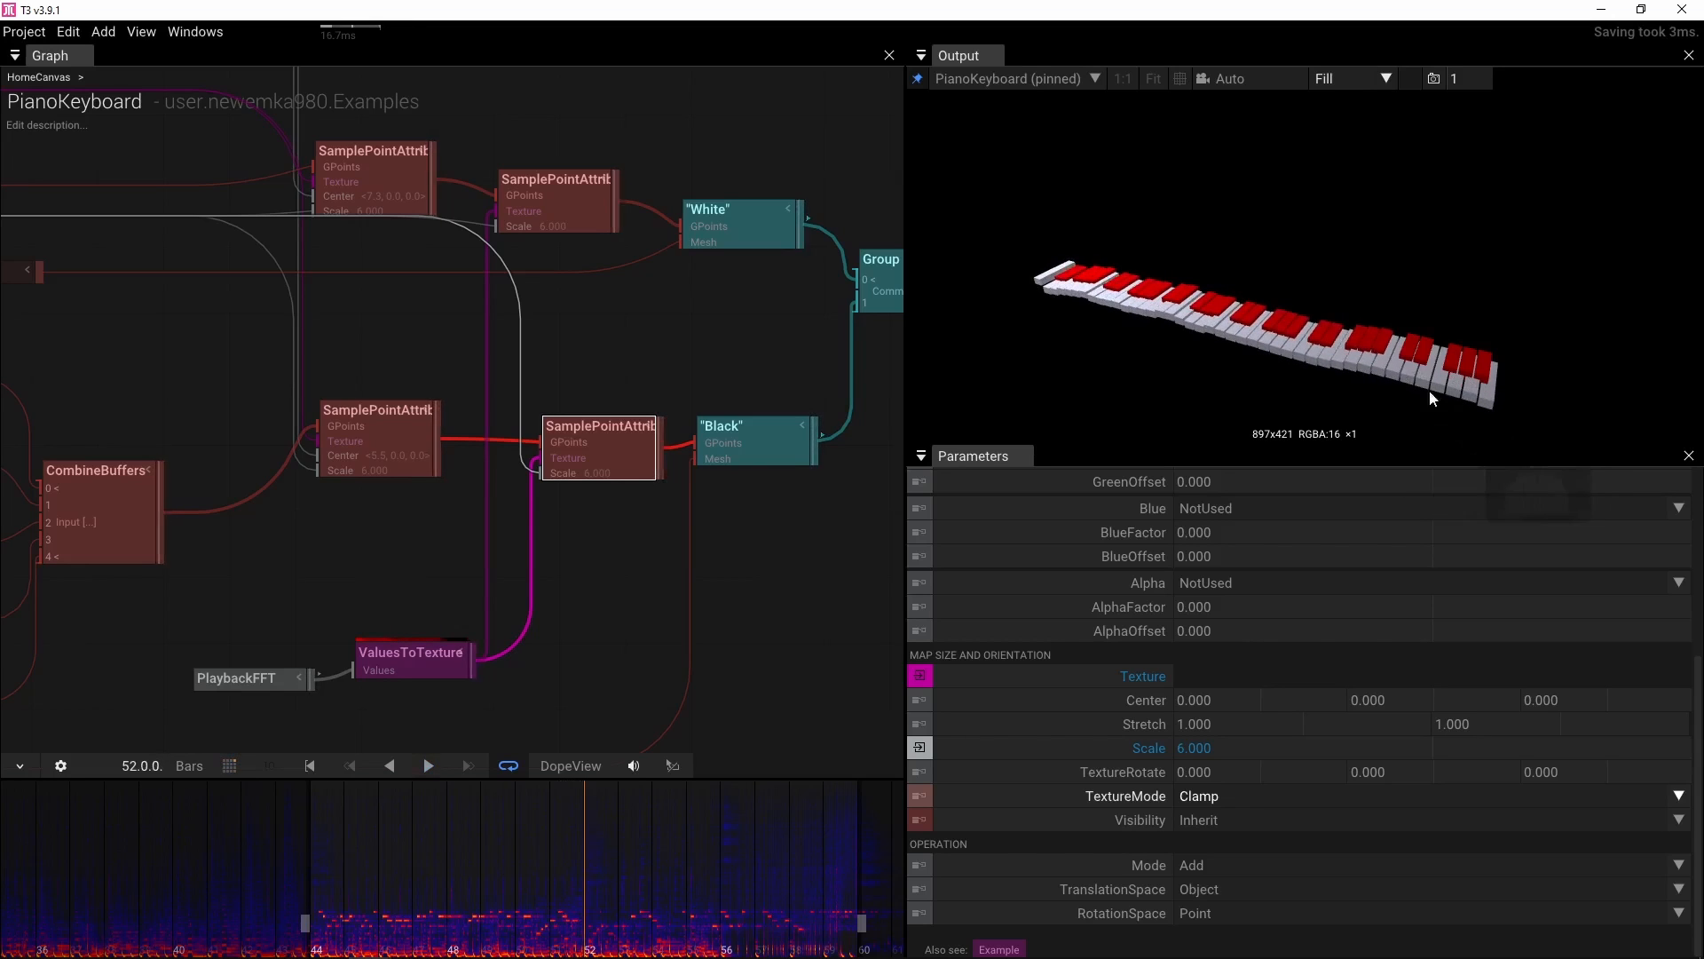
# On ValuesToTexture, turn off UseFullList and set RangeEnd to 25, then briefly preview playback
pyautogui.scroll(5, 556, 587)
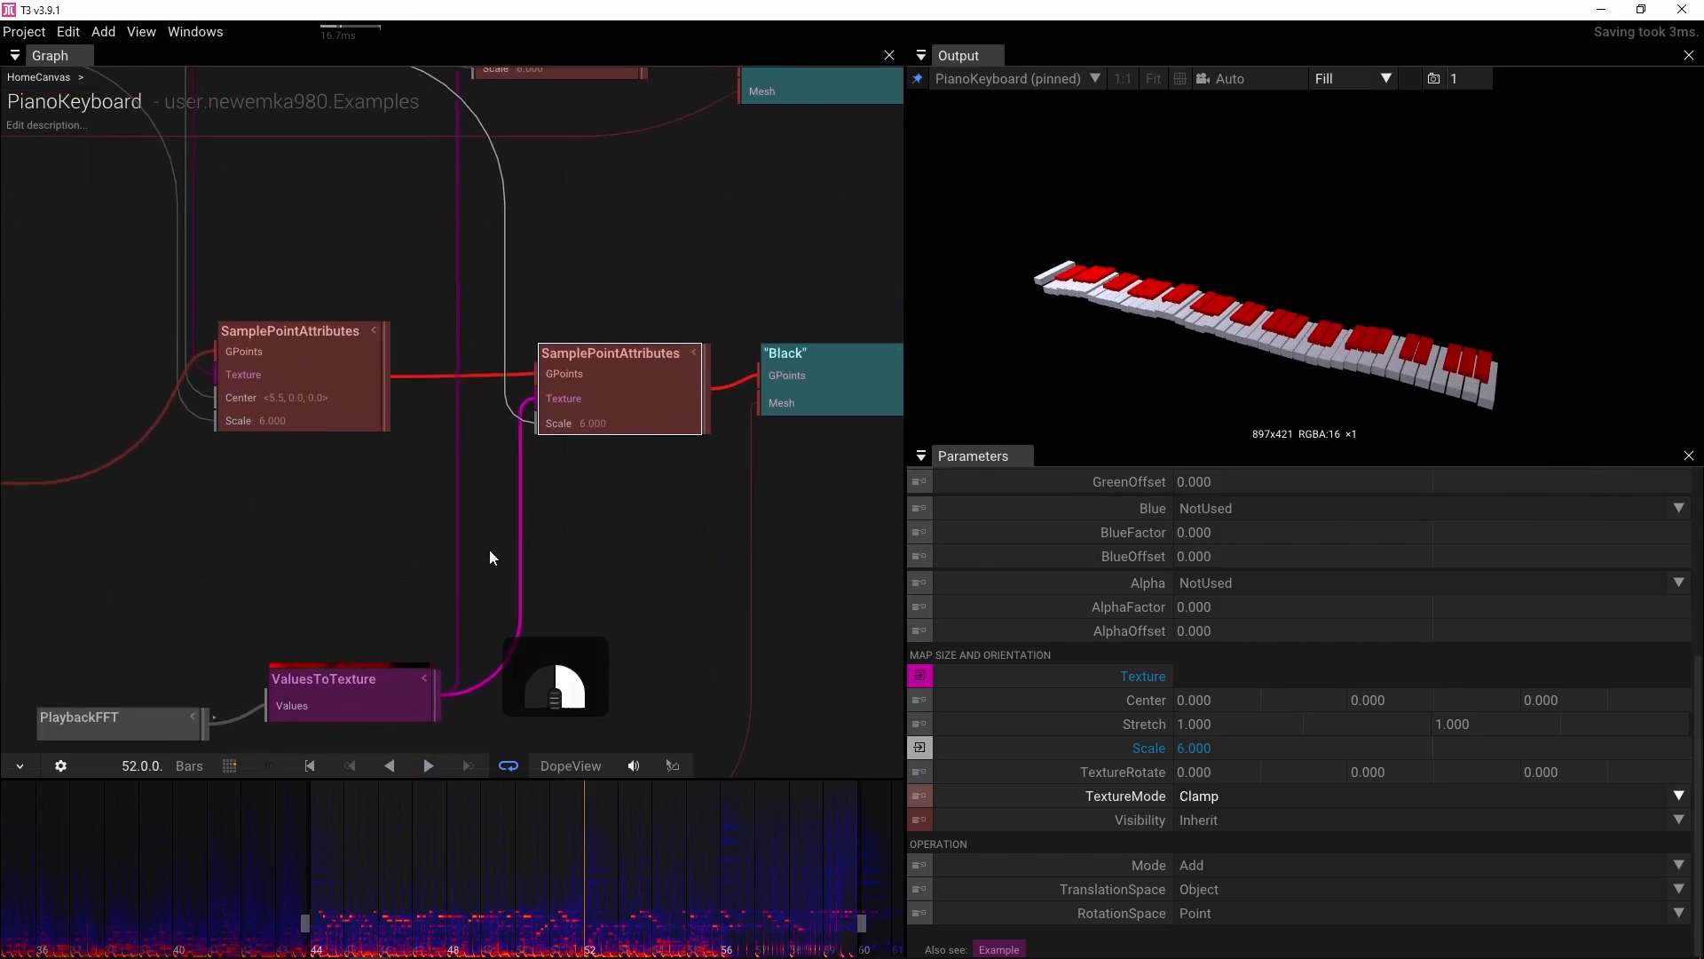
pyautogui.click(439, 603)
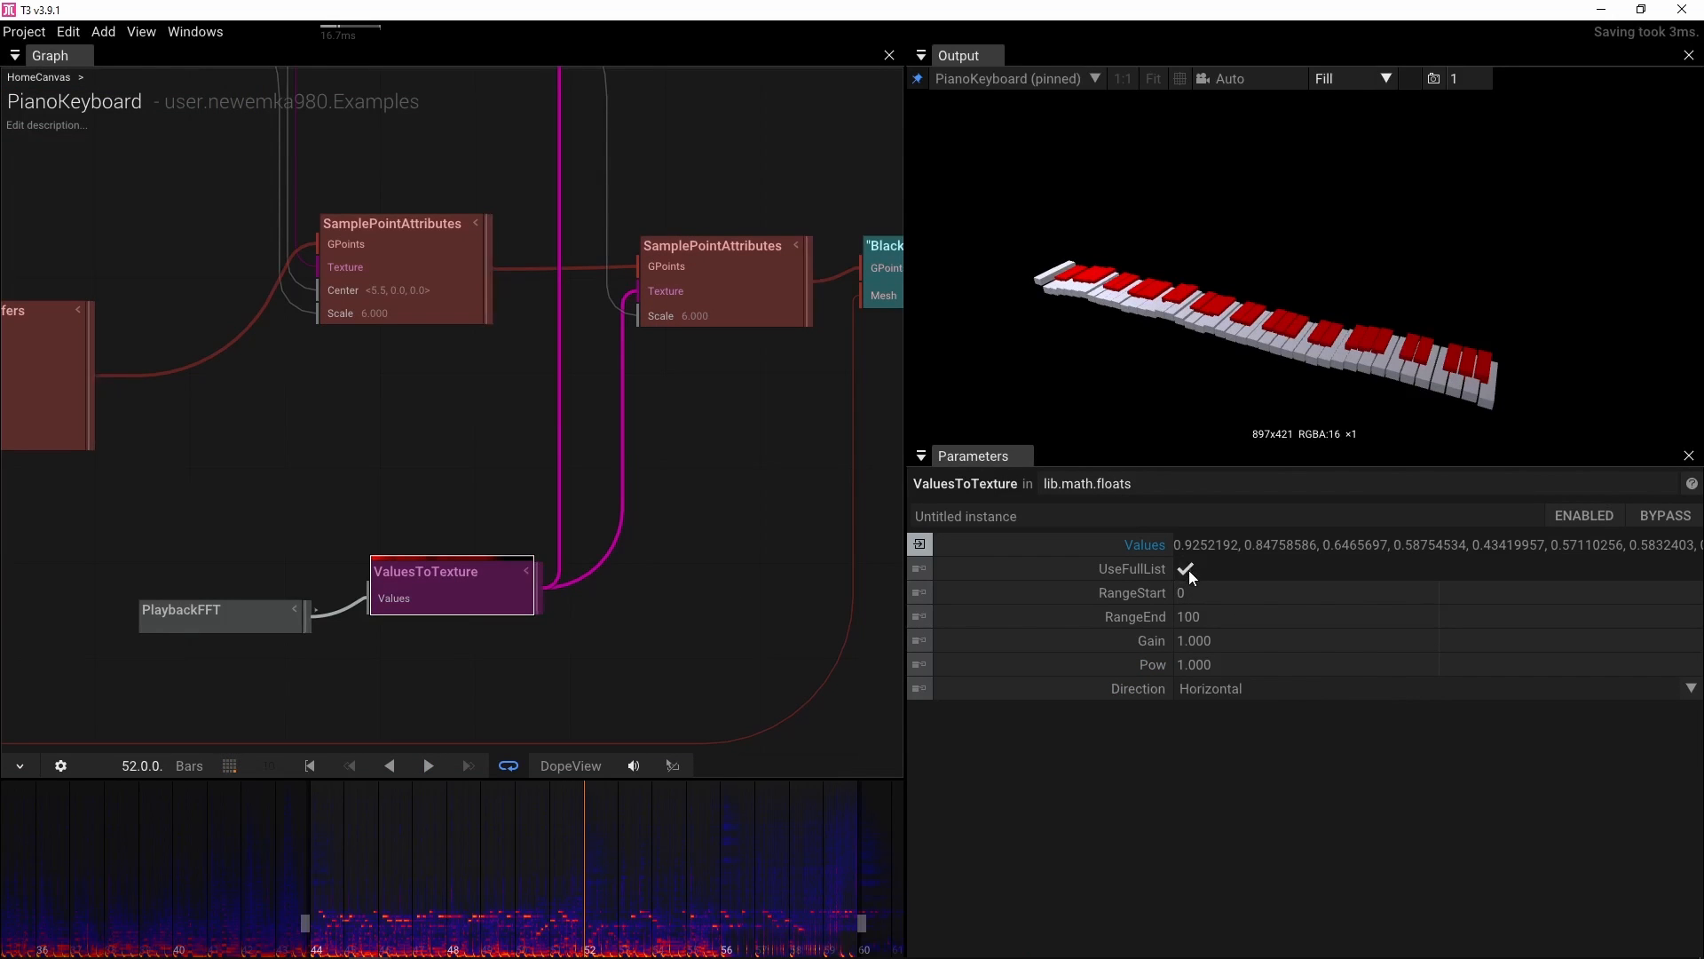
pyautogui.moveTo(1271, 618); pyautogui.dragTo(1048, 626)
pyautogui.moveTo(1229, 618); pyautogui.dragTo(1122, 626)
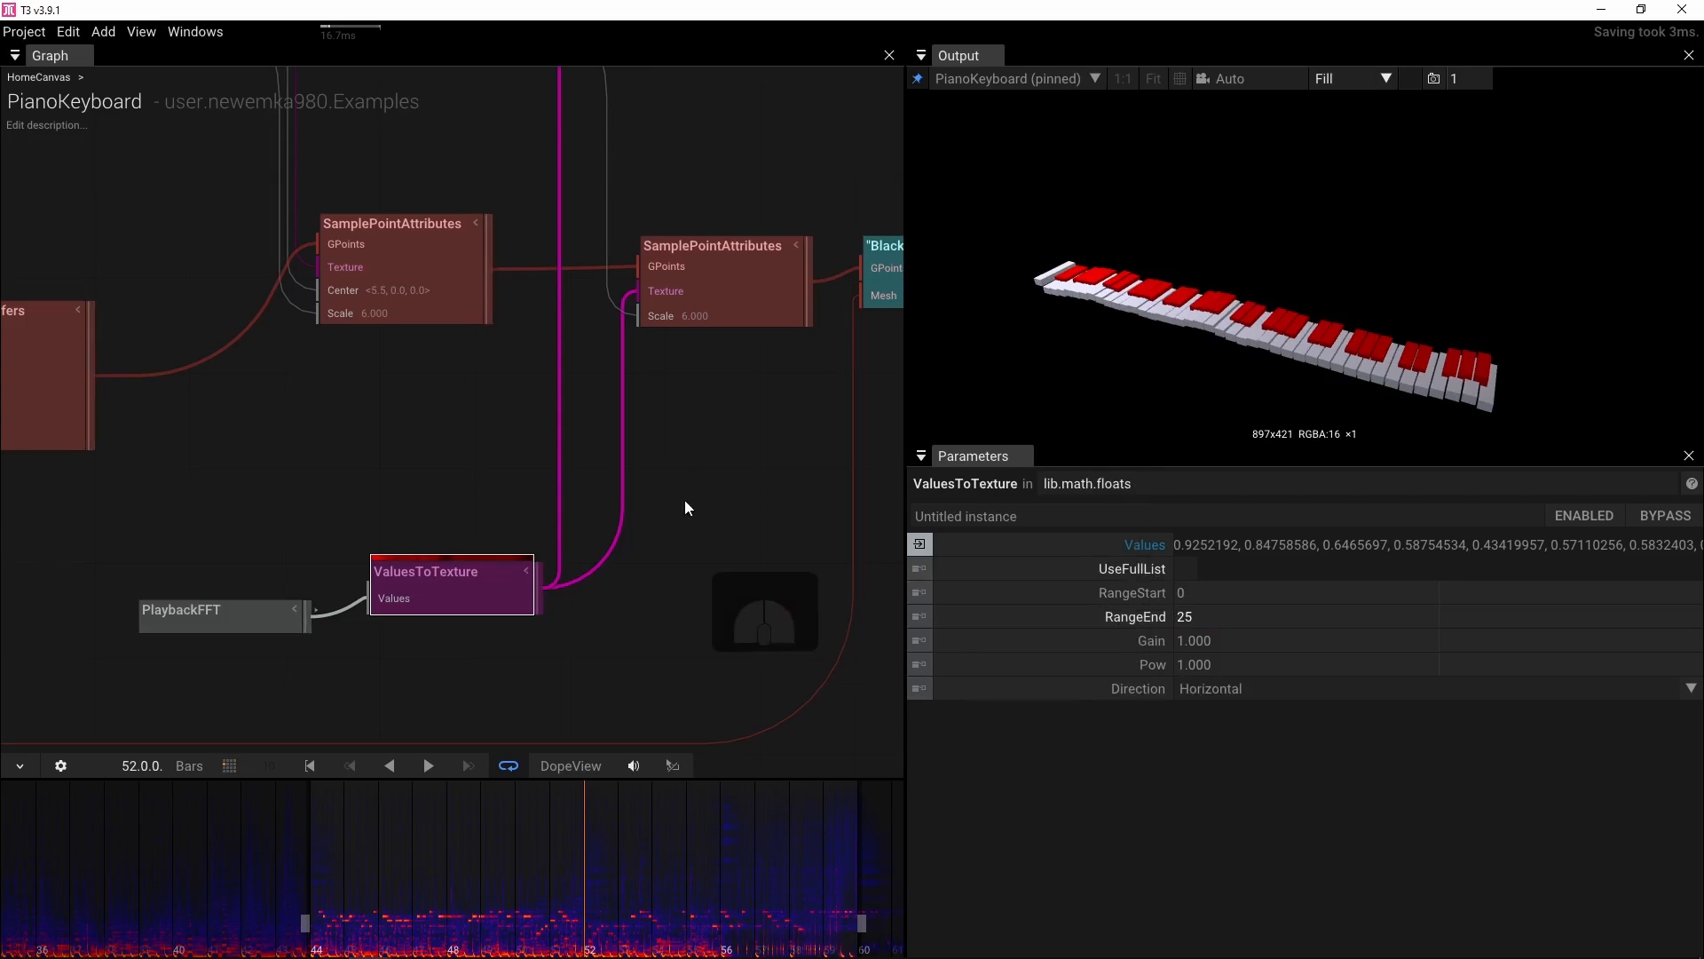
pyautogui.scroll(-5, 646, 643)
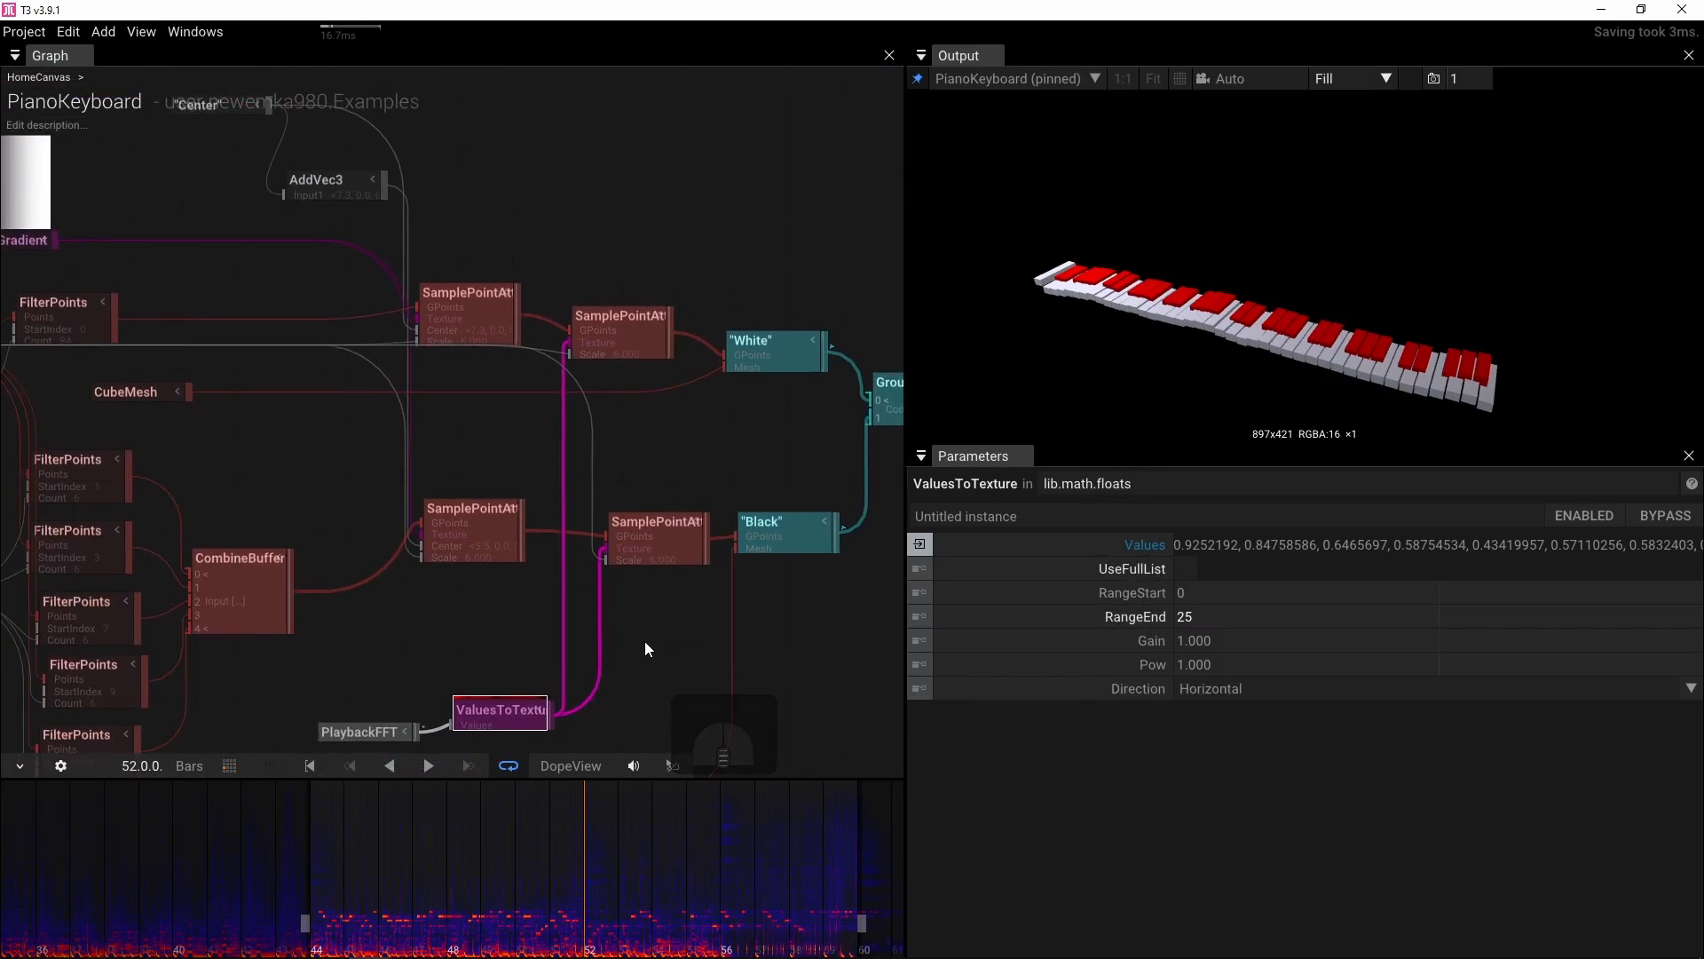
pyautogui.press('space')
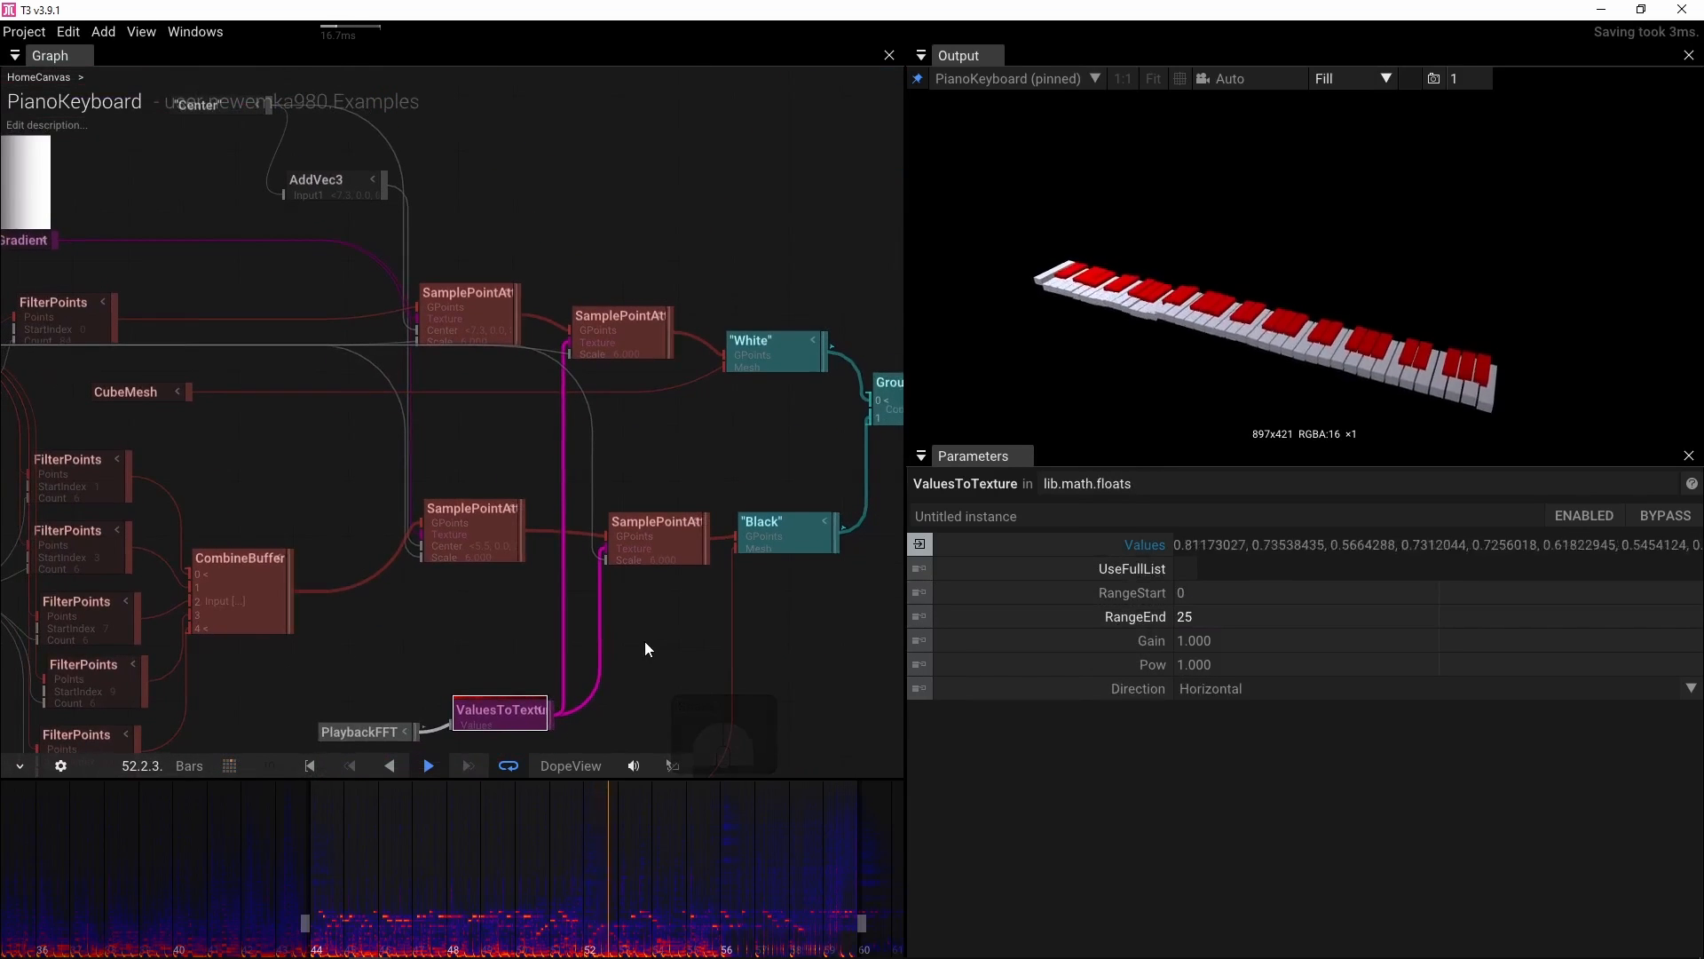
pyautogui.press('space')
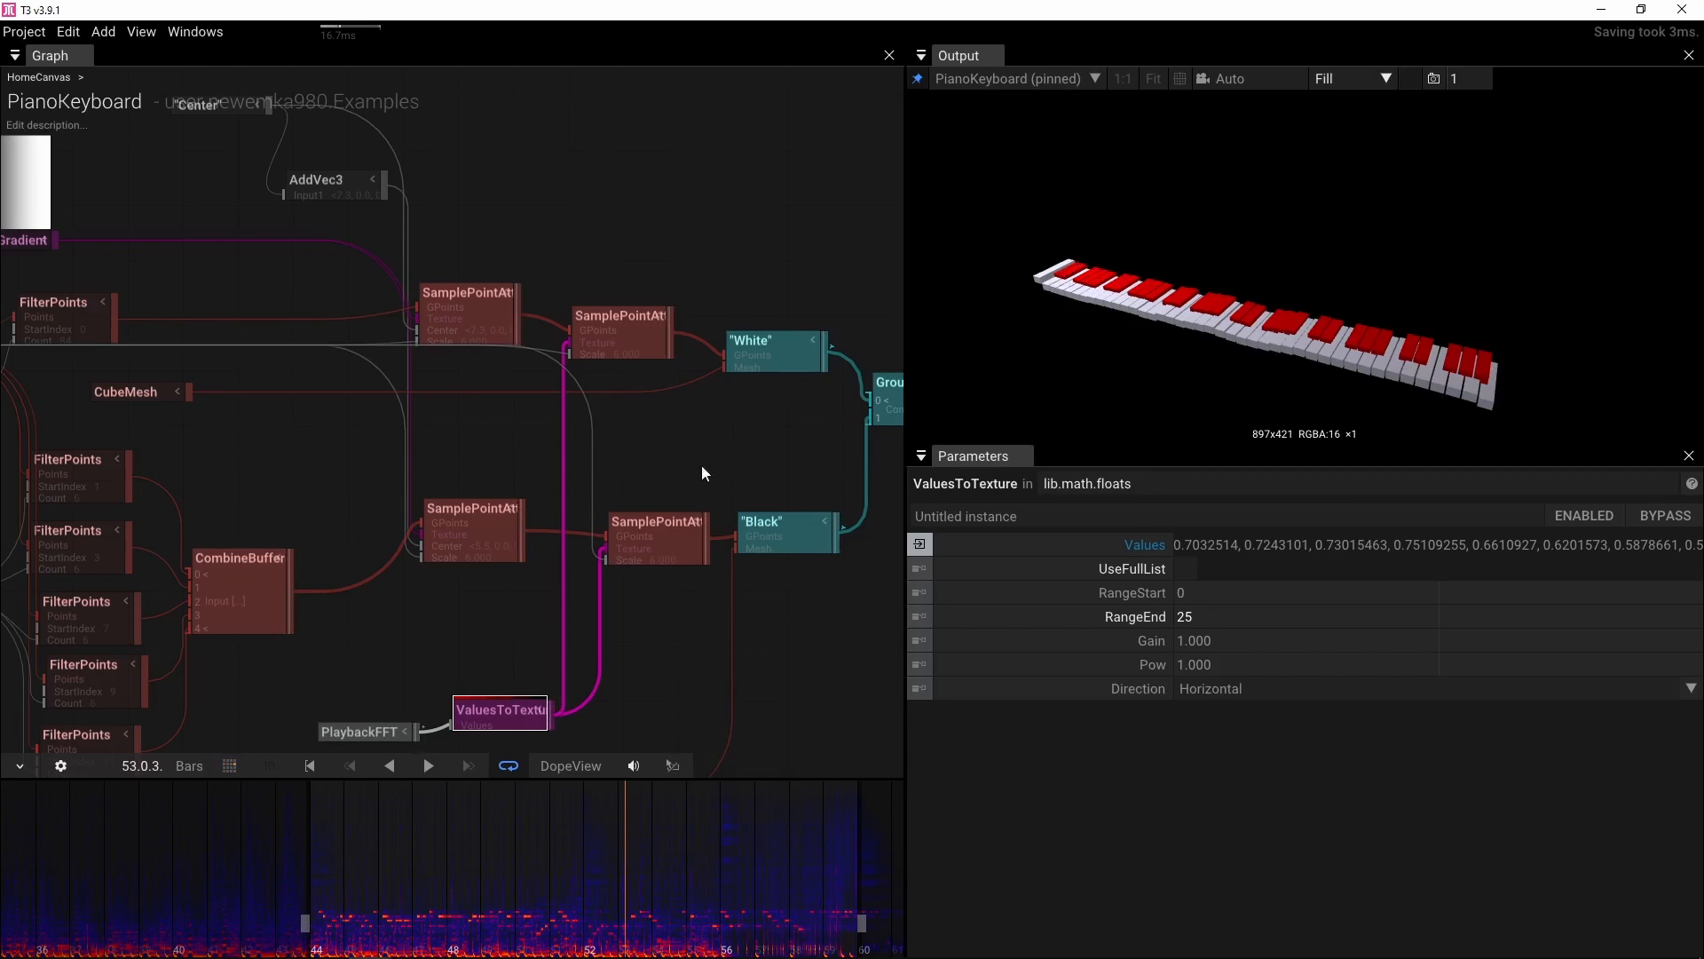
# Set the black keys' SamplePointAttributes TextureMode to Mirror
pyautogui.click(657, 515)
pyautogui.scroll(-2, 1497, 771)
pyautogui.scroll(-2, 1497, 776)
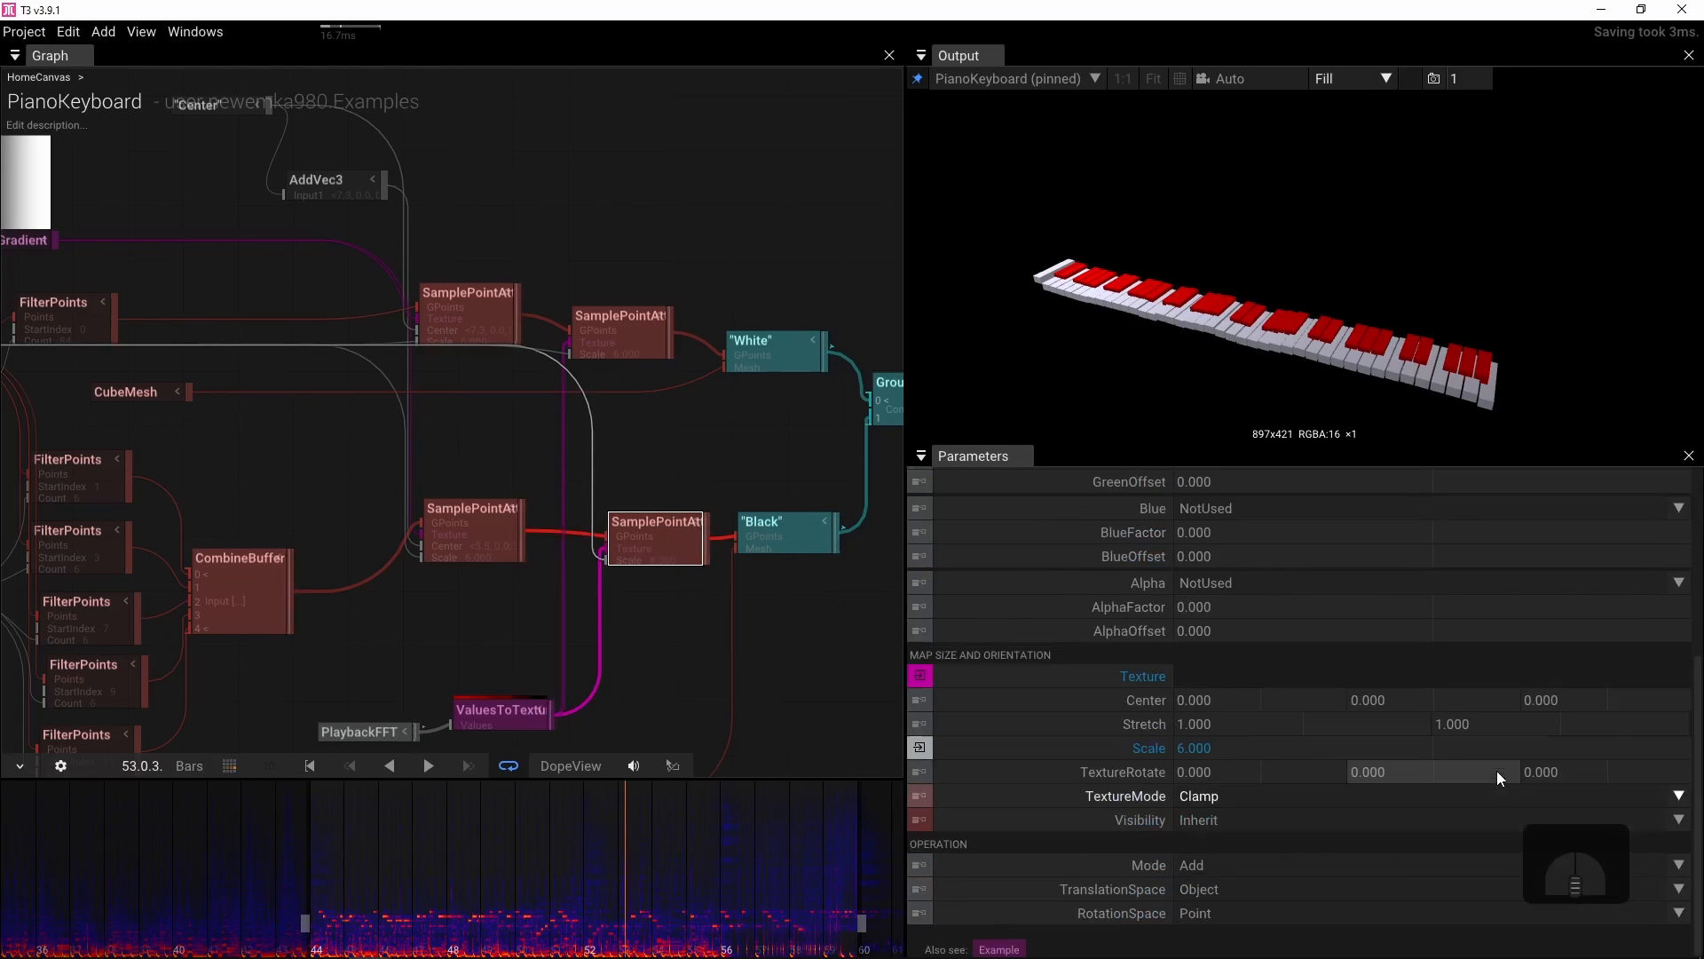
pyautogui.click(1679, 795)
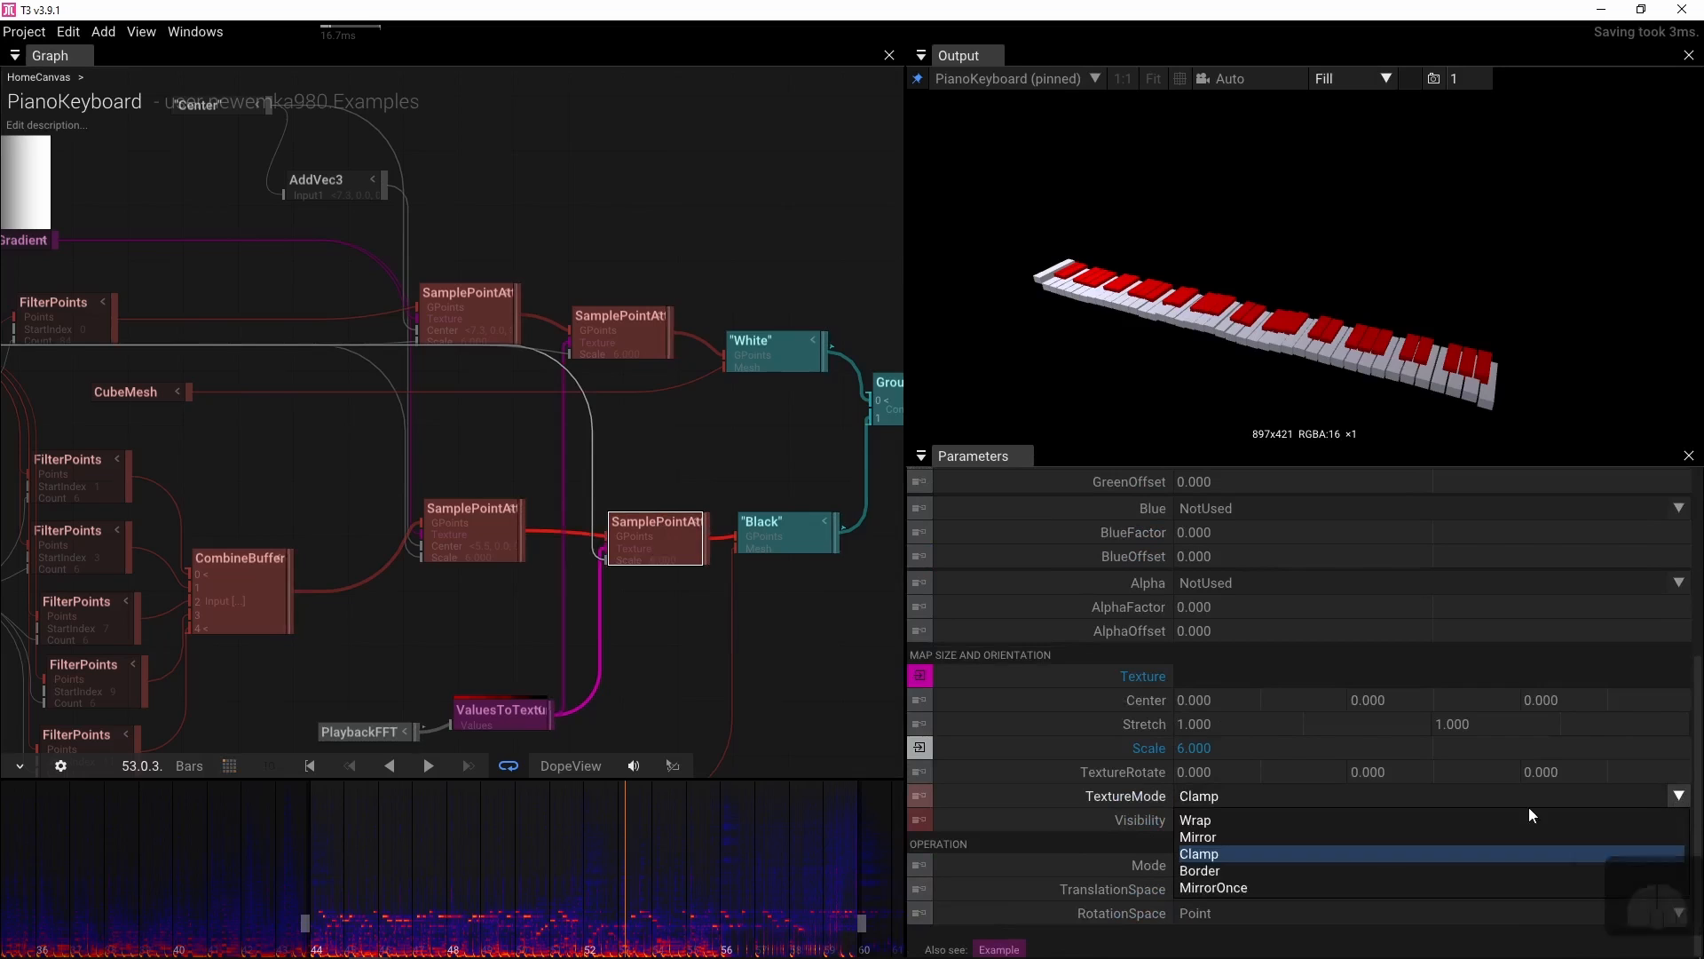
pyautogui.click(1286, 885)
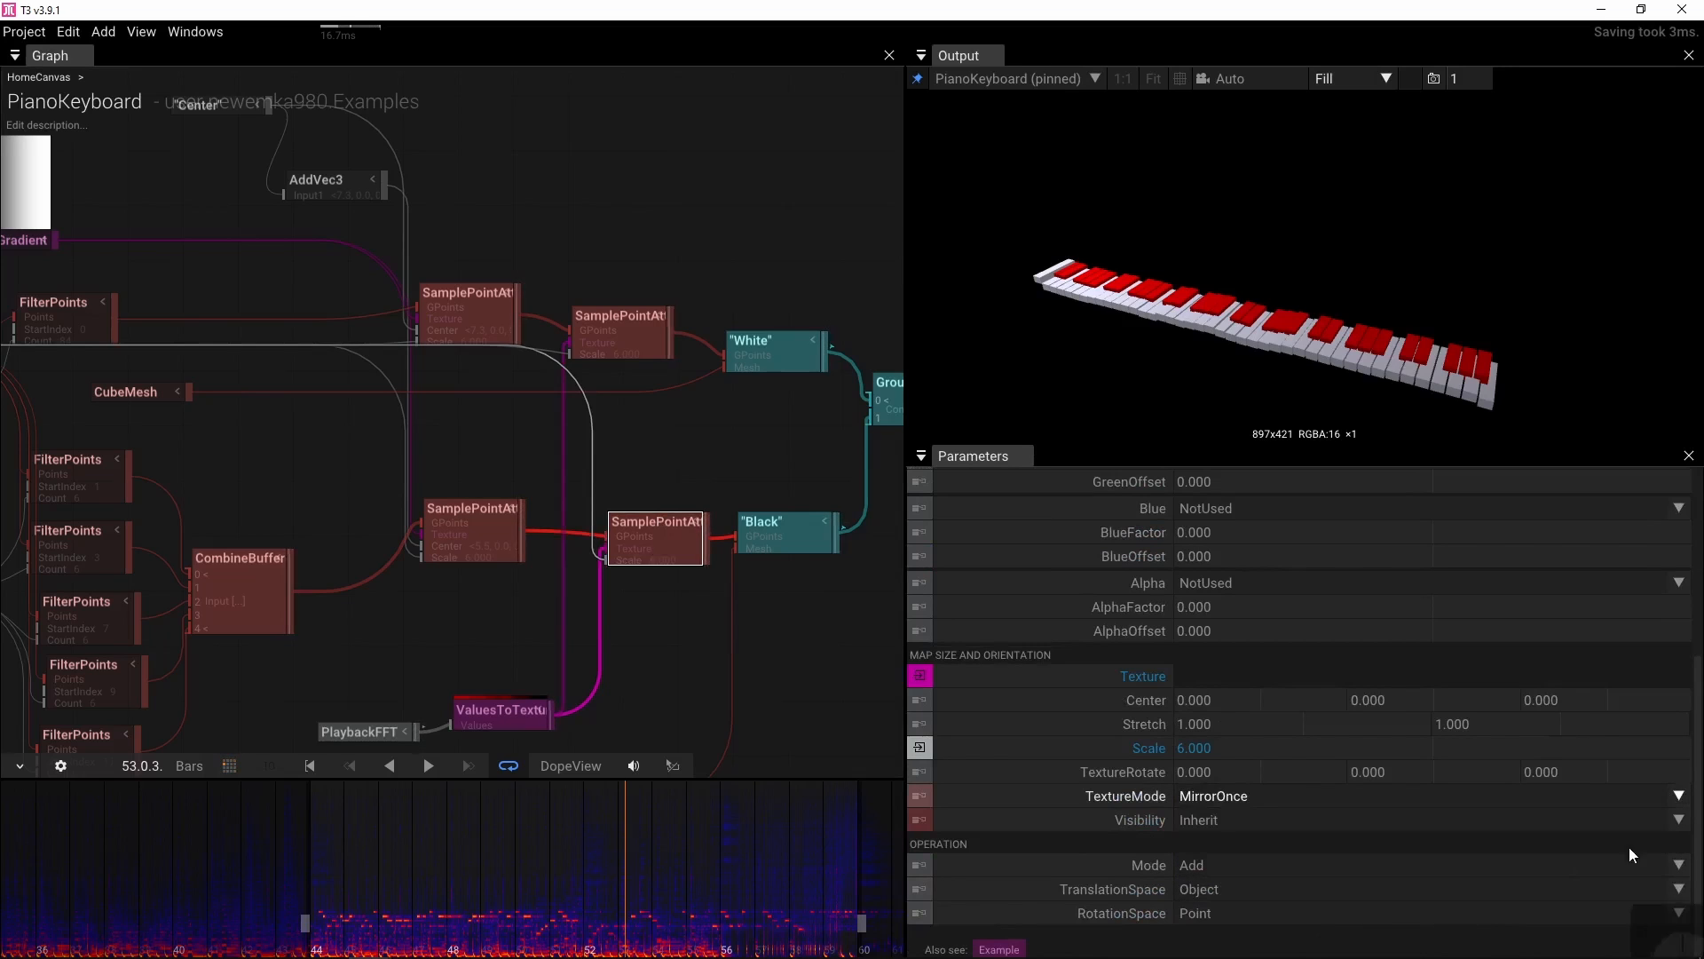
pyautogui.click(1679, 795)
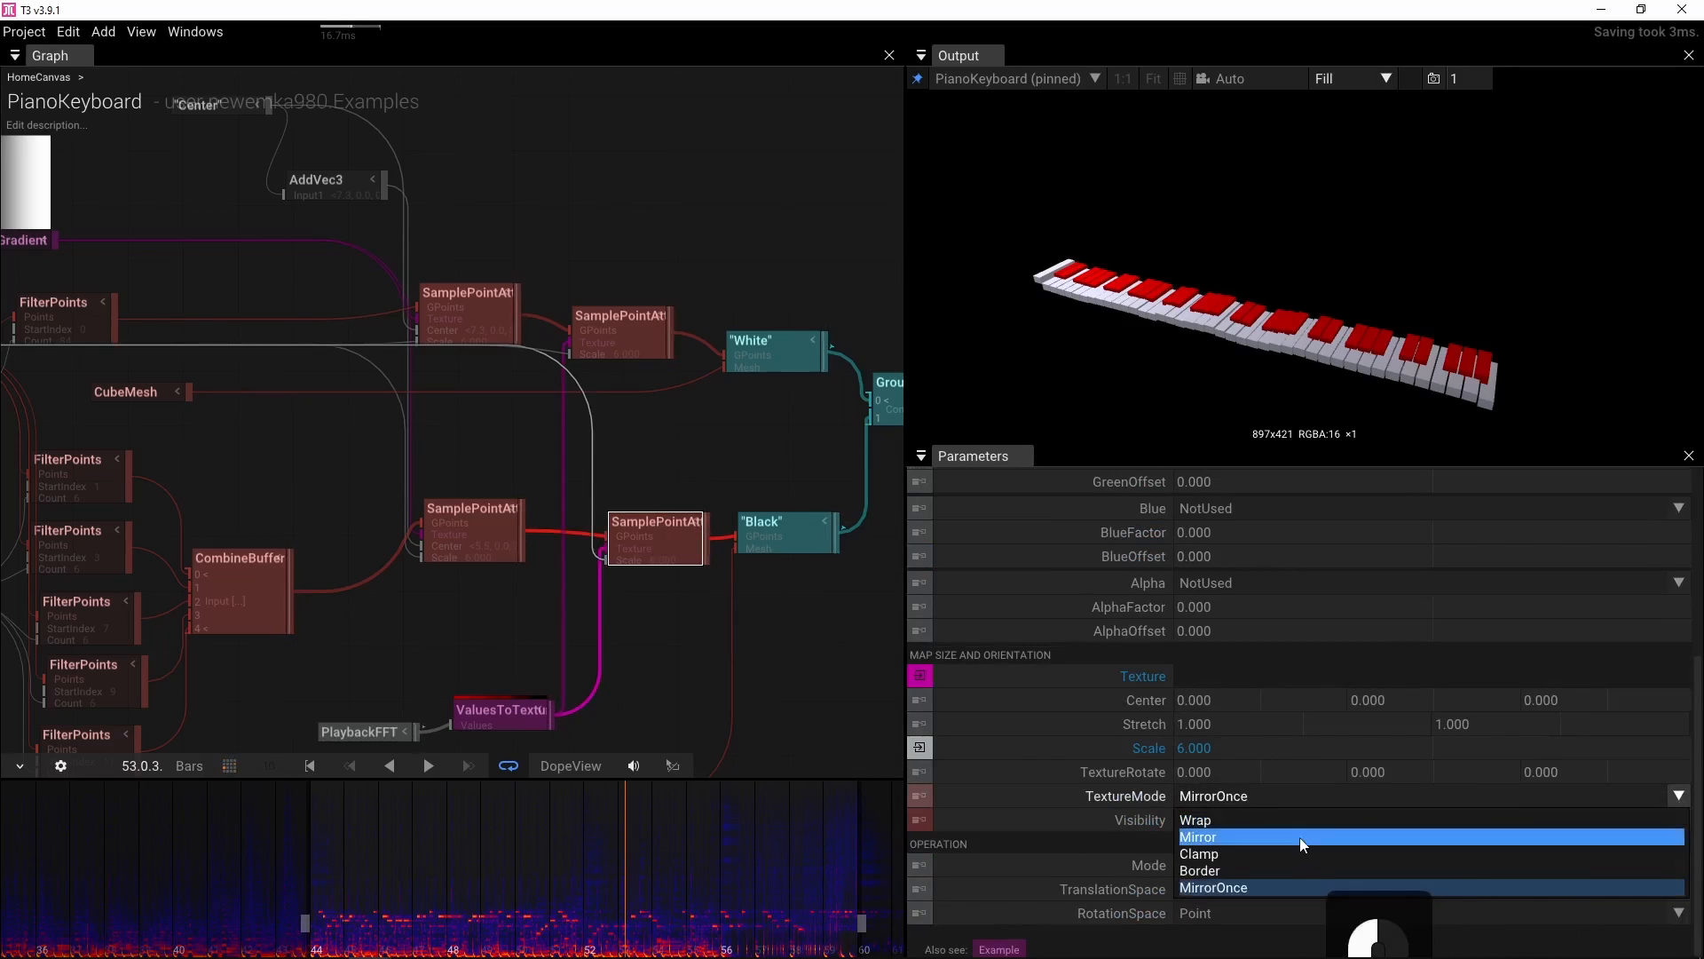
pyautogui.click(1299, 838)
# Set the white keys' SamplePointAttributes TextureMode to Mirror and briefly play the soundtrack to preview
pyautogui.click(621, 330)
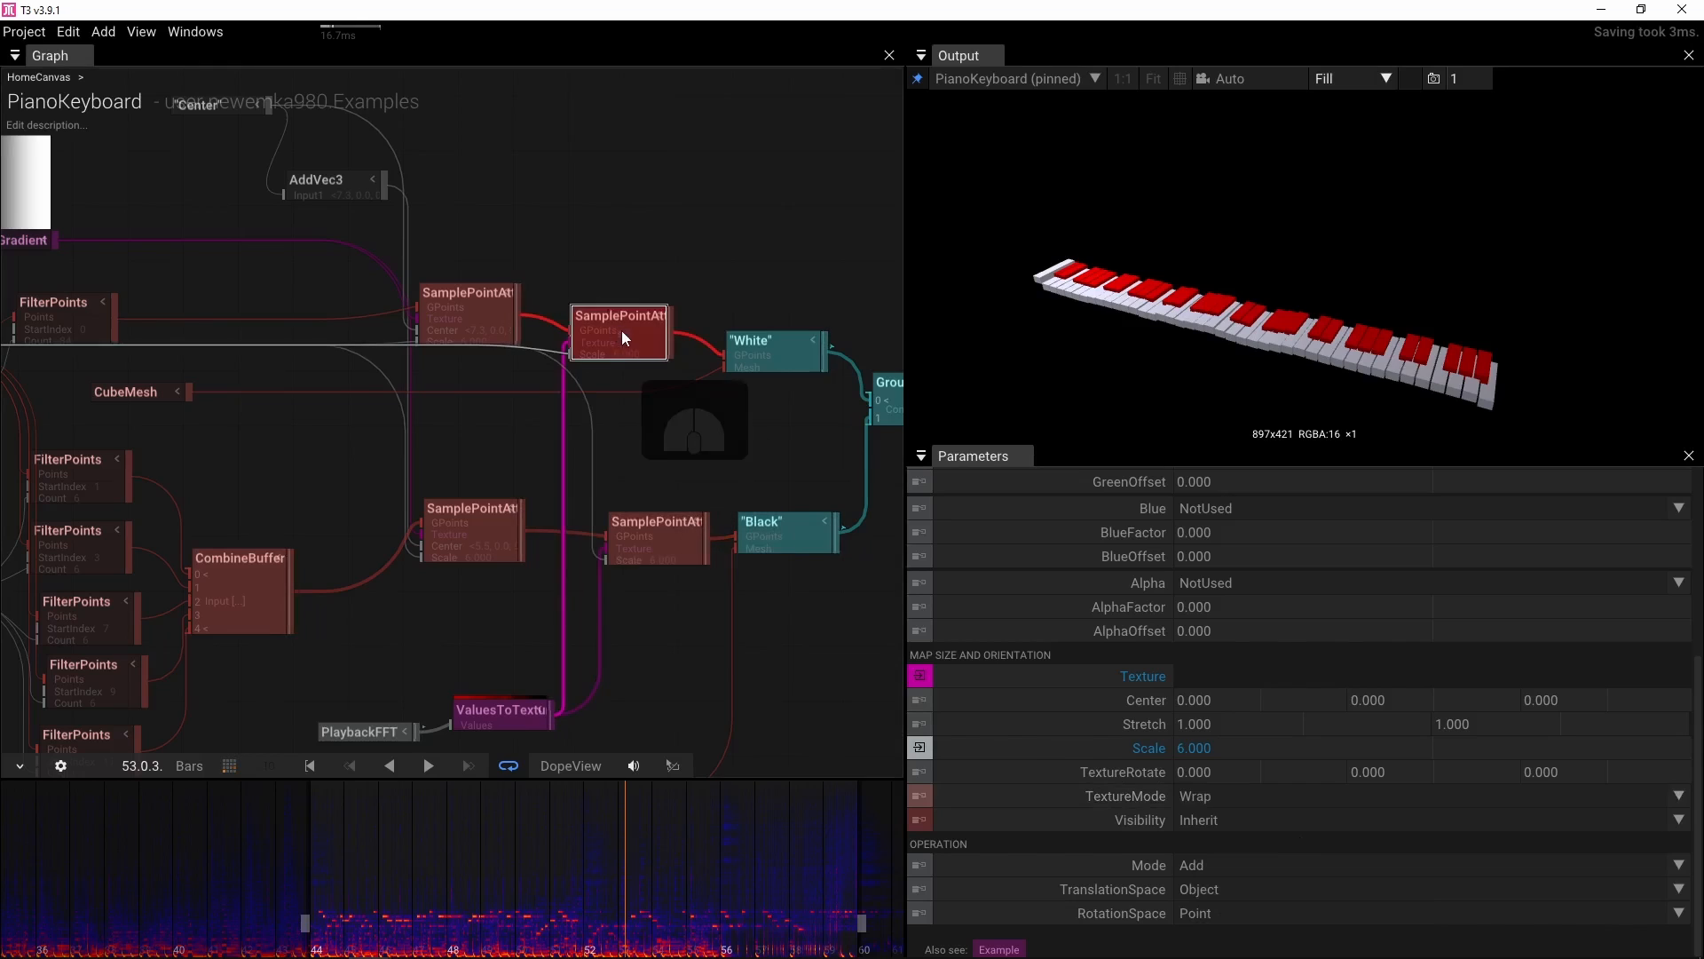
pyautogui.click(1679, 795)
pyautogui.click(1287, 832)
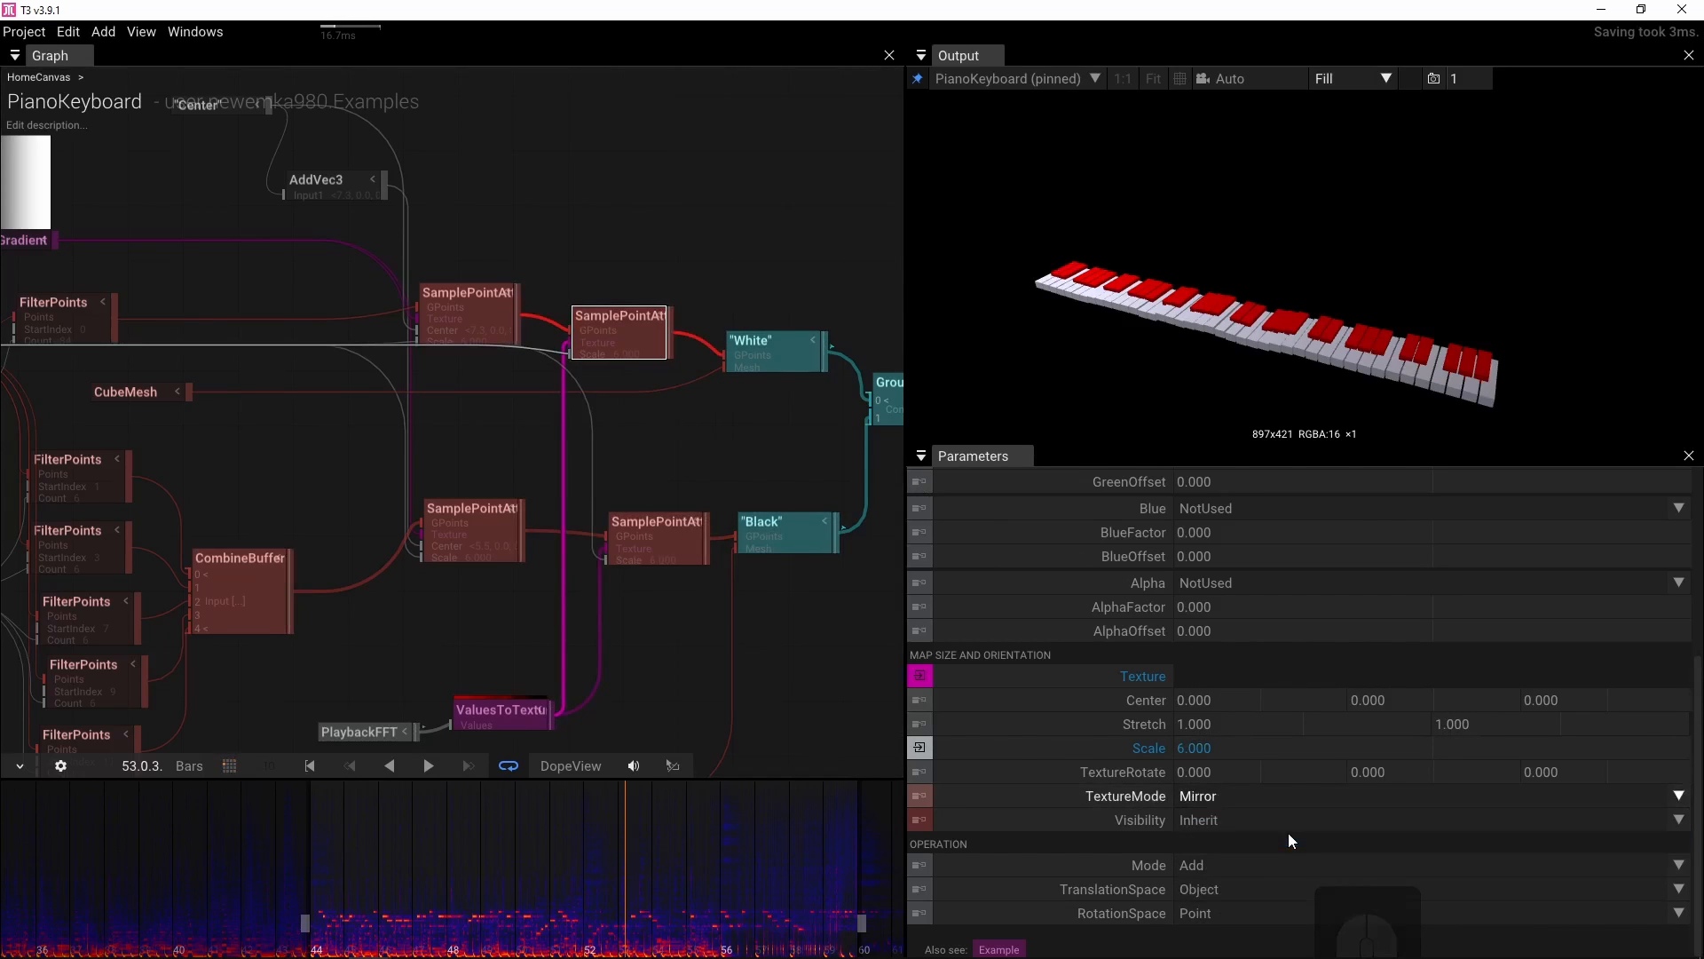
pyautogui.moveTo(703, 598); pyautogui.dragTo(742, 545)
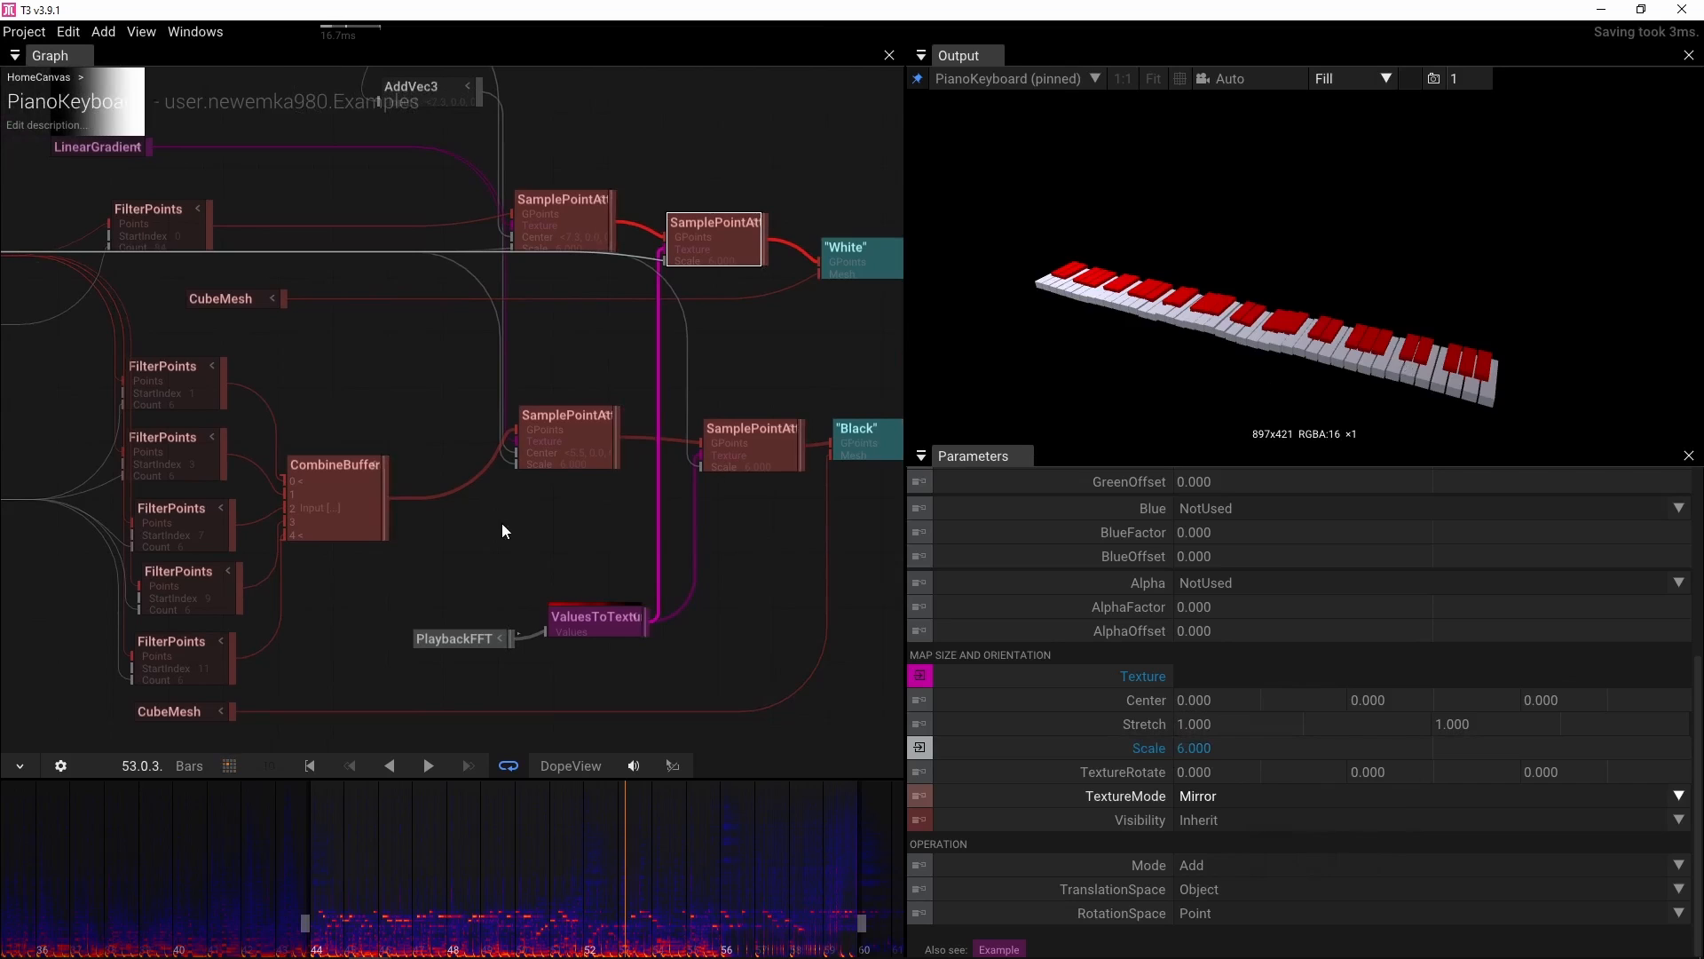
pyautogui.press('space')
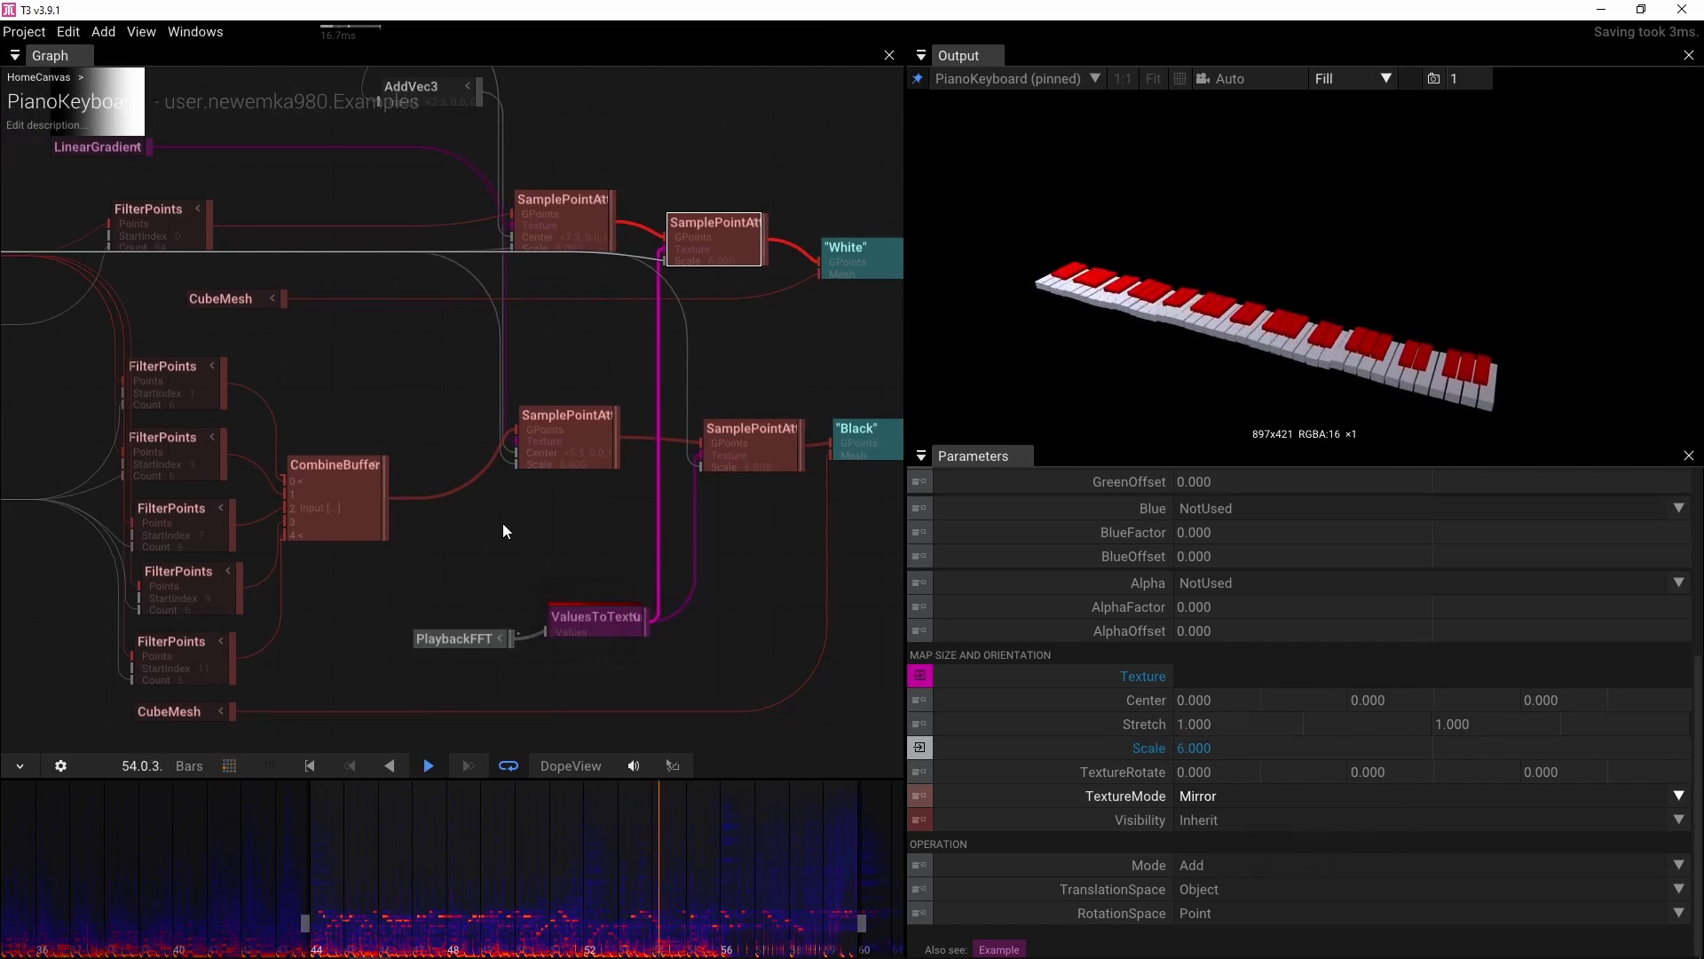
pyautogui.press('space')
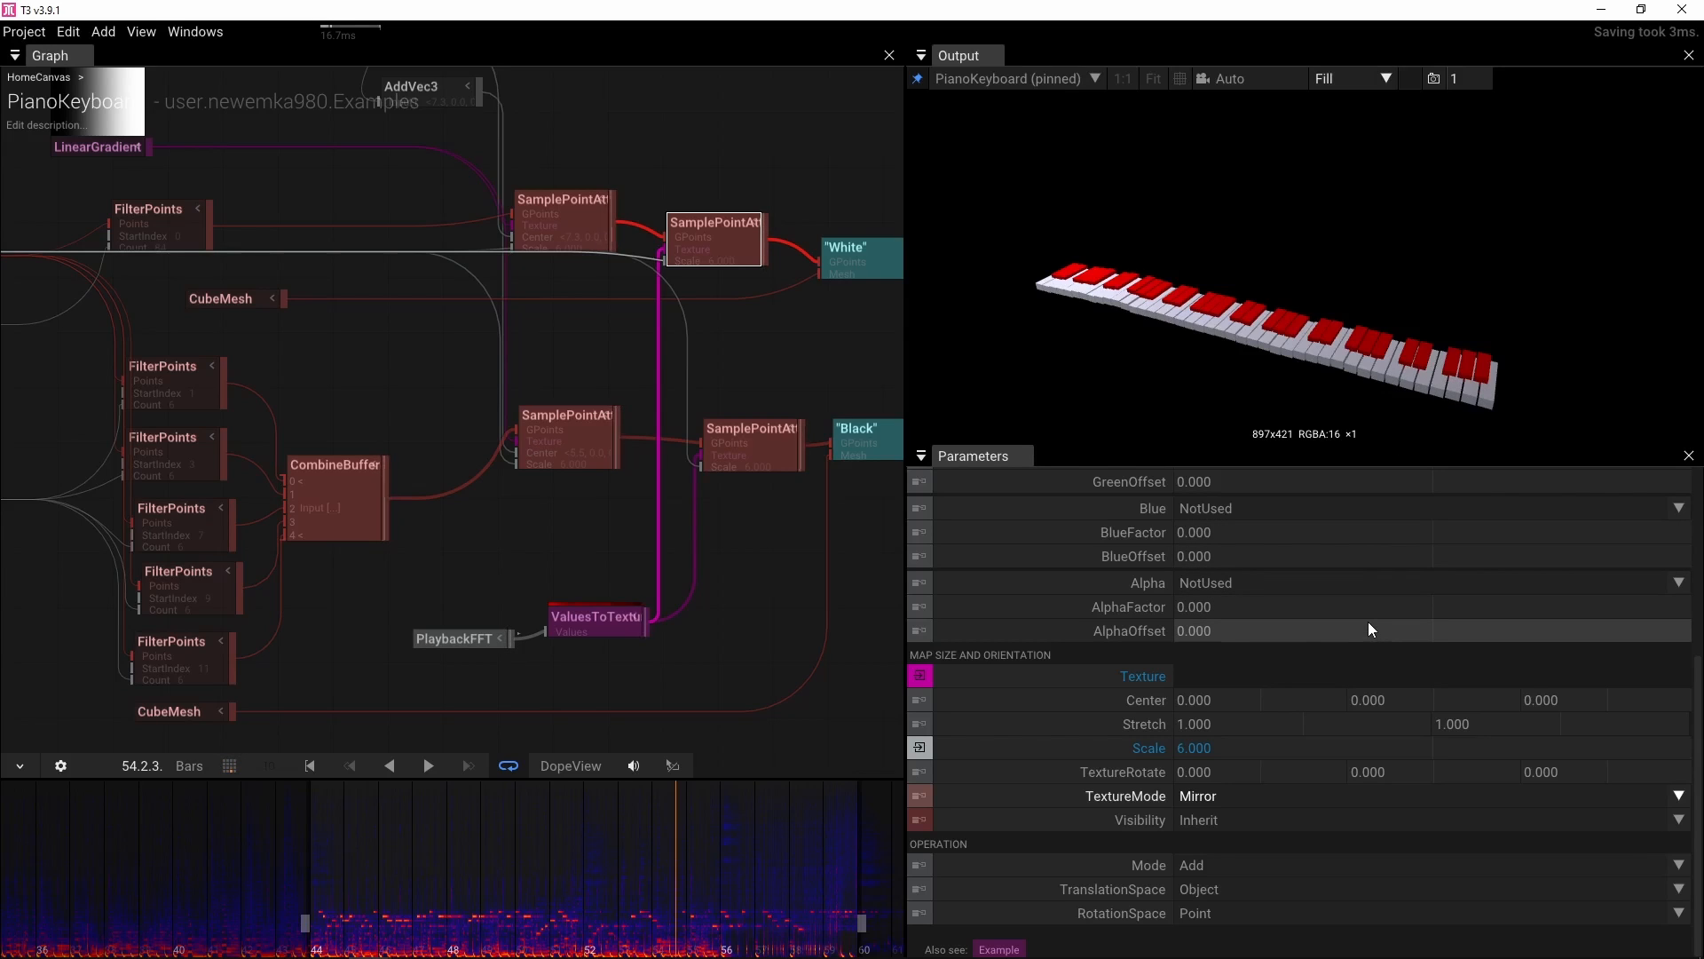
# Set the white keys' SamplePointAttributes TextureRotate Z to 180
pyautogui.click(1553, 772)
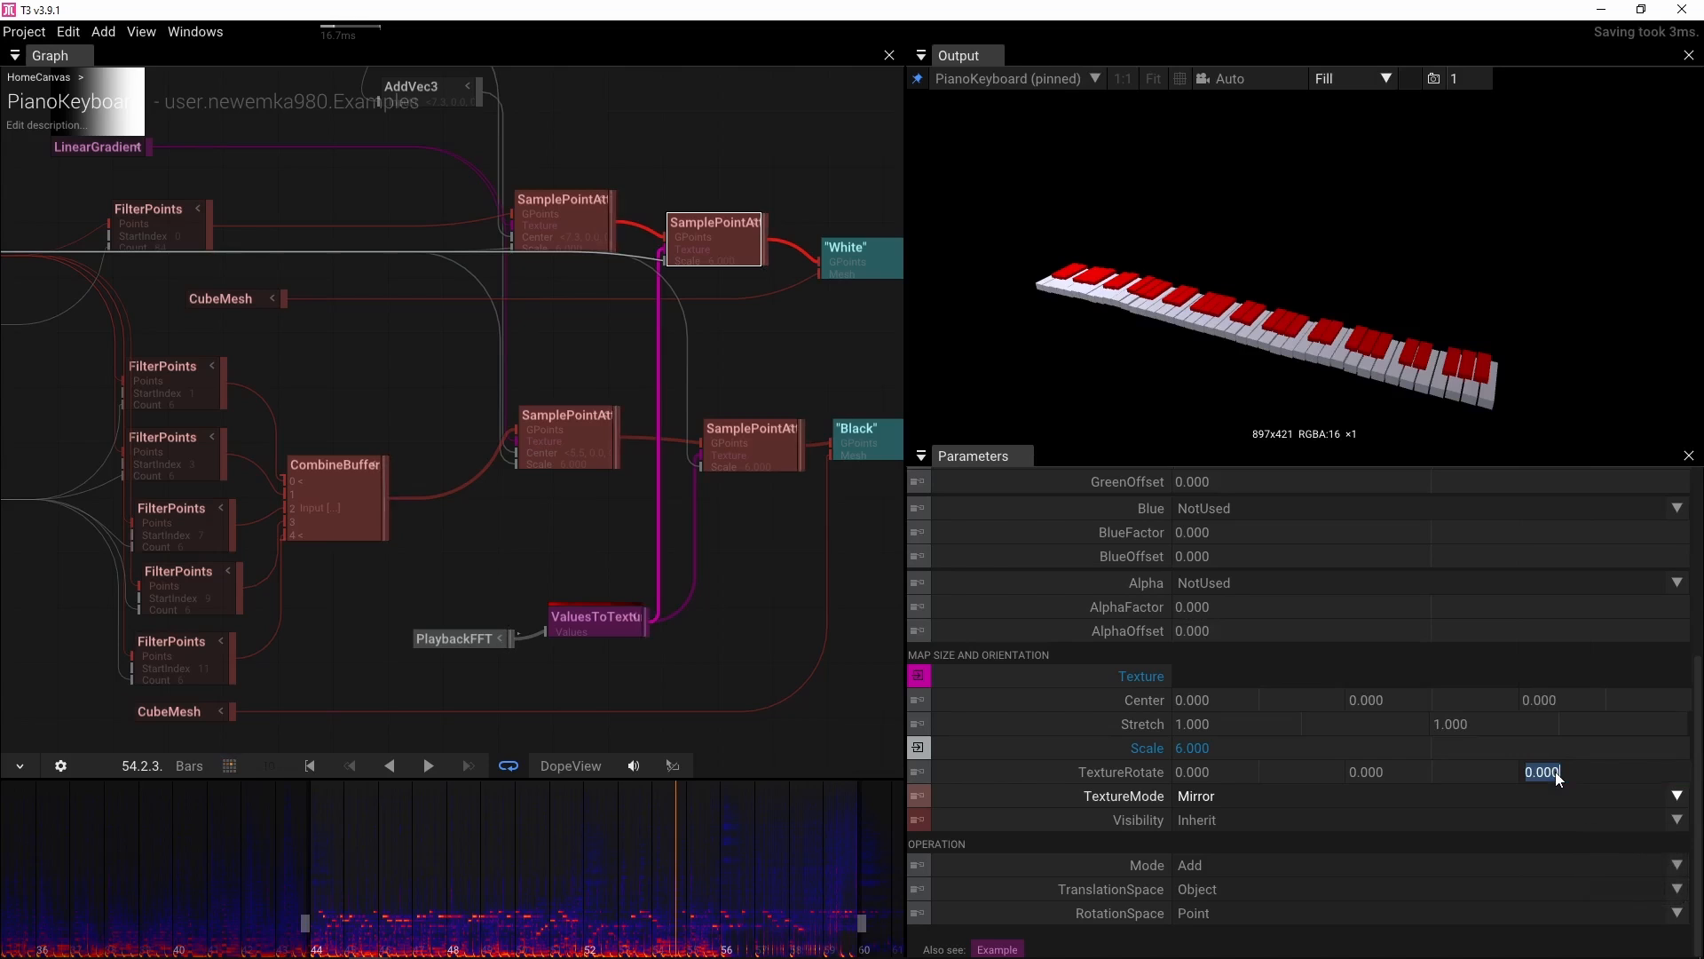
pyautogui.write('180')
pyautogui.press('Return')
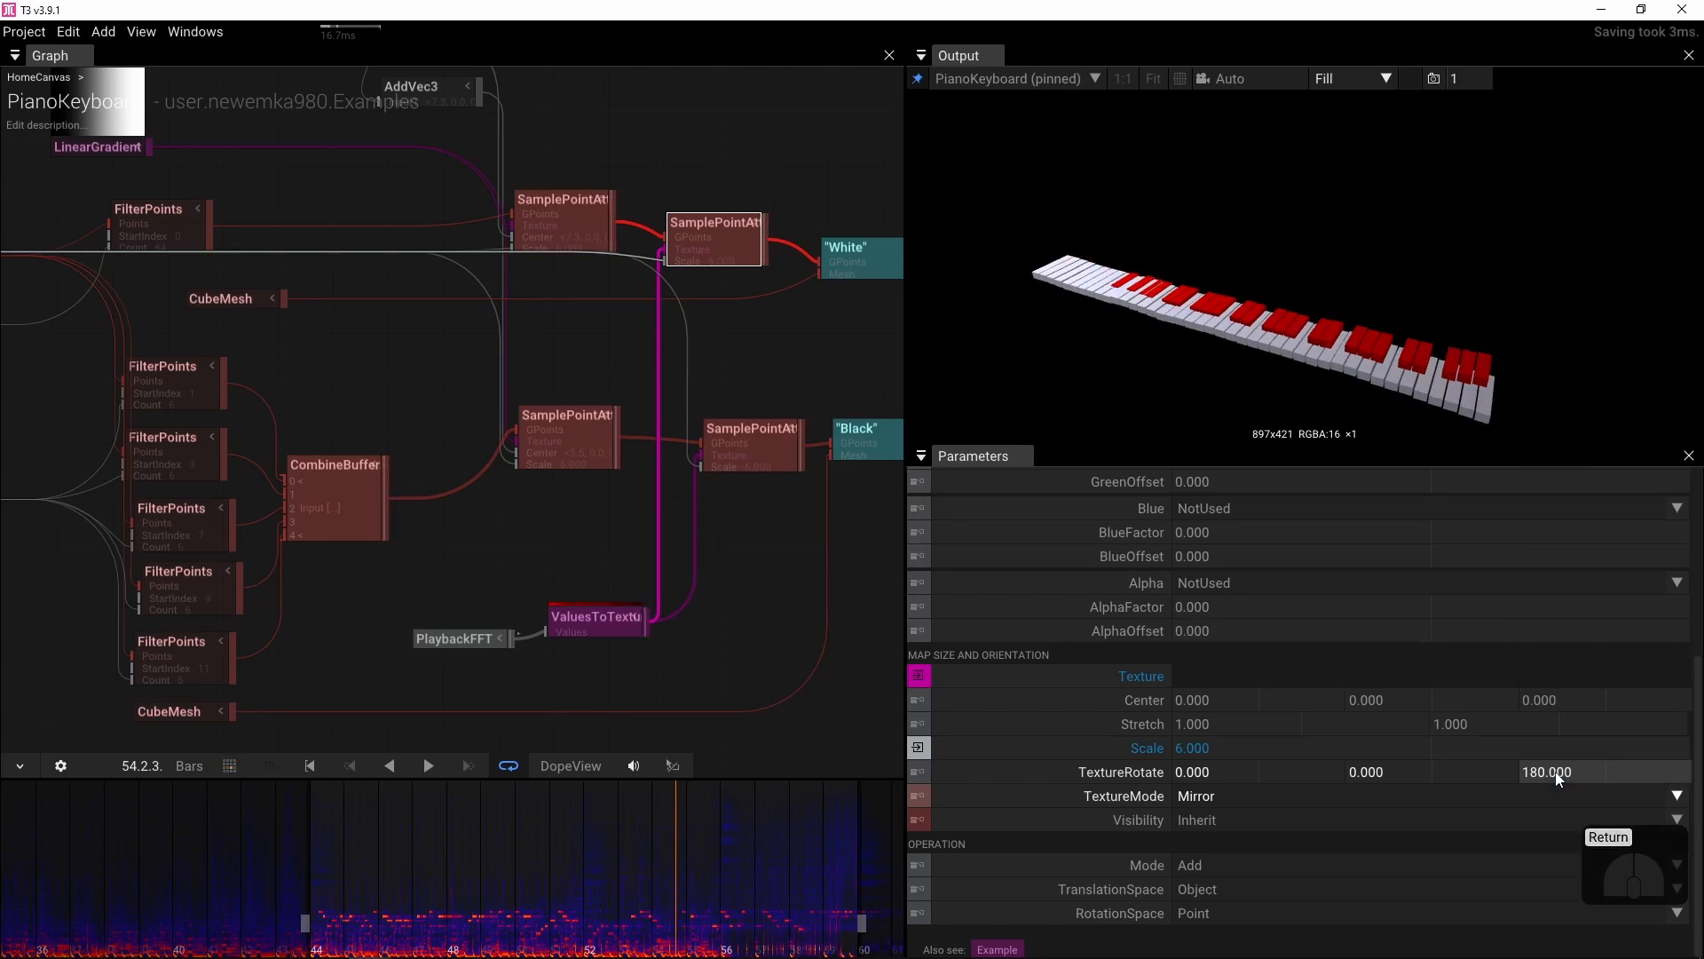
# Set the black keys' SamplePointAttributes TextureRotate Z to 180 and briefly play the soundtrack to preview
pyautogui.click(734, 447)
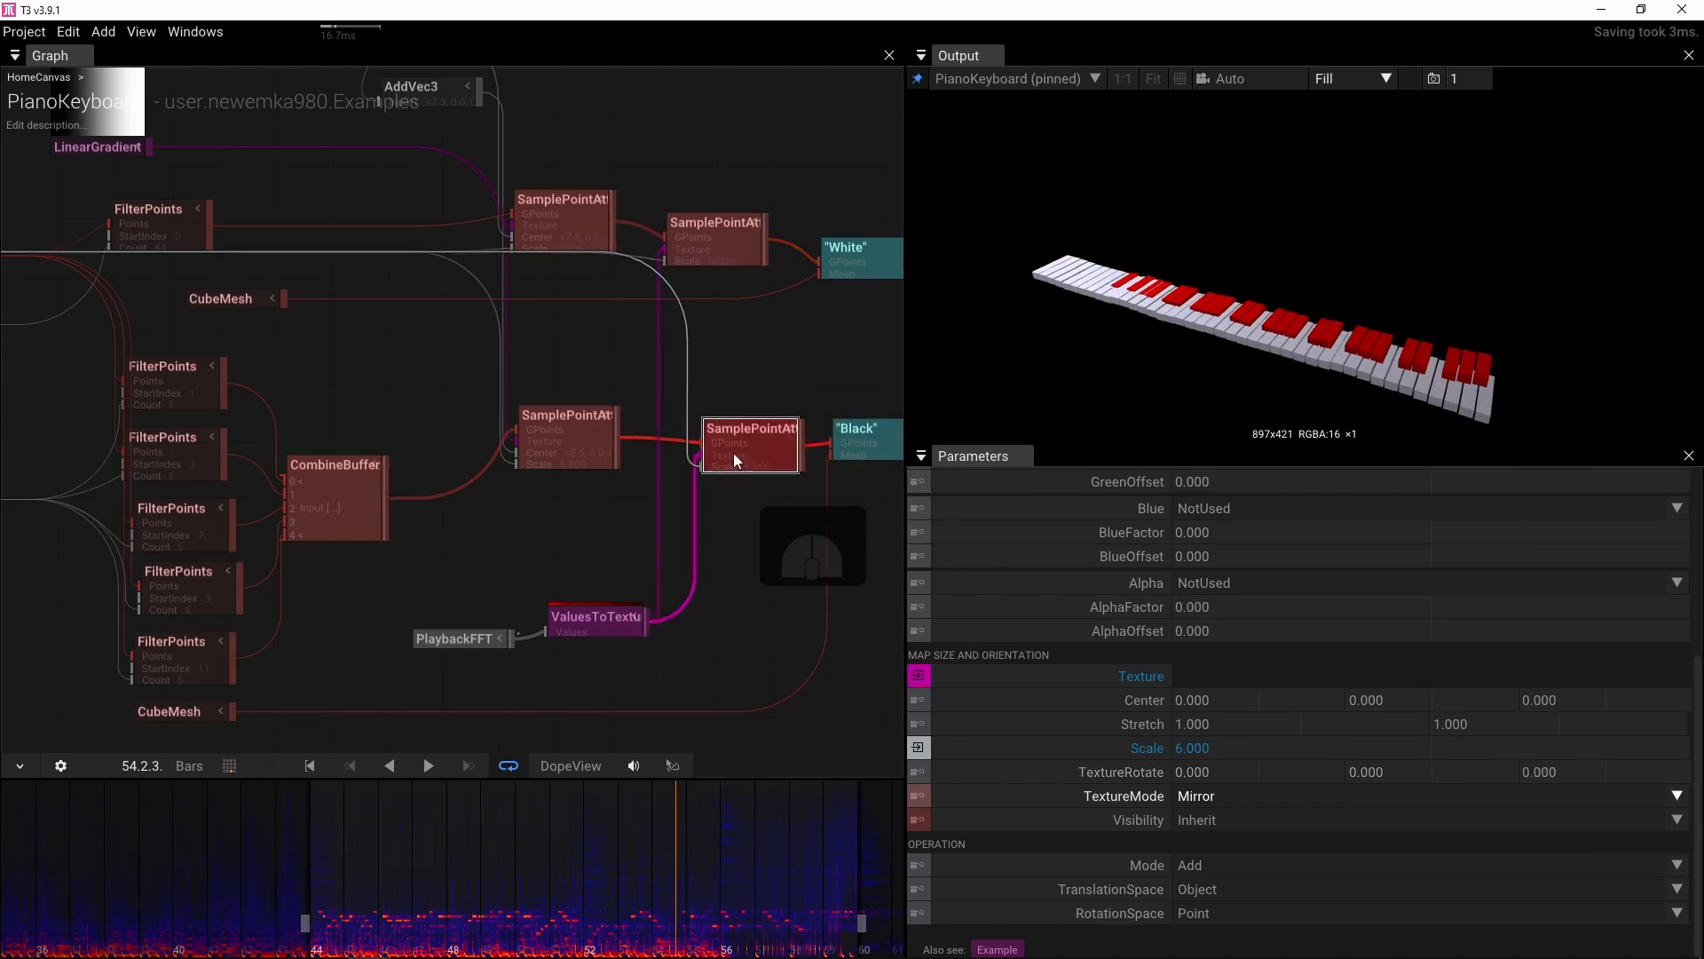
pyautogui.click(1589, 776)
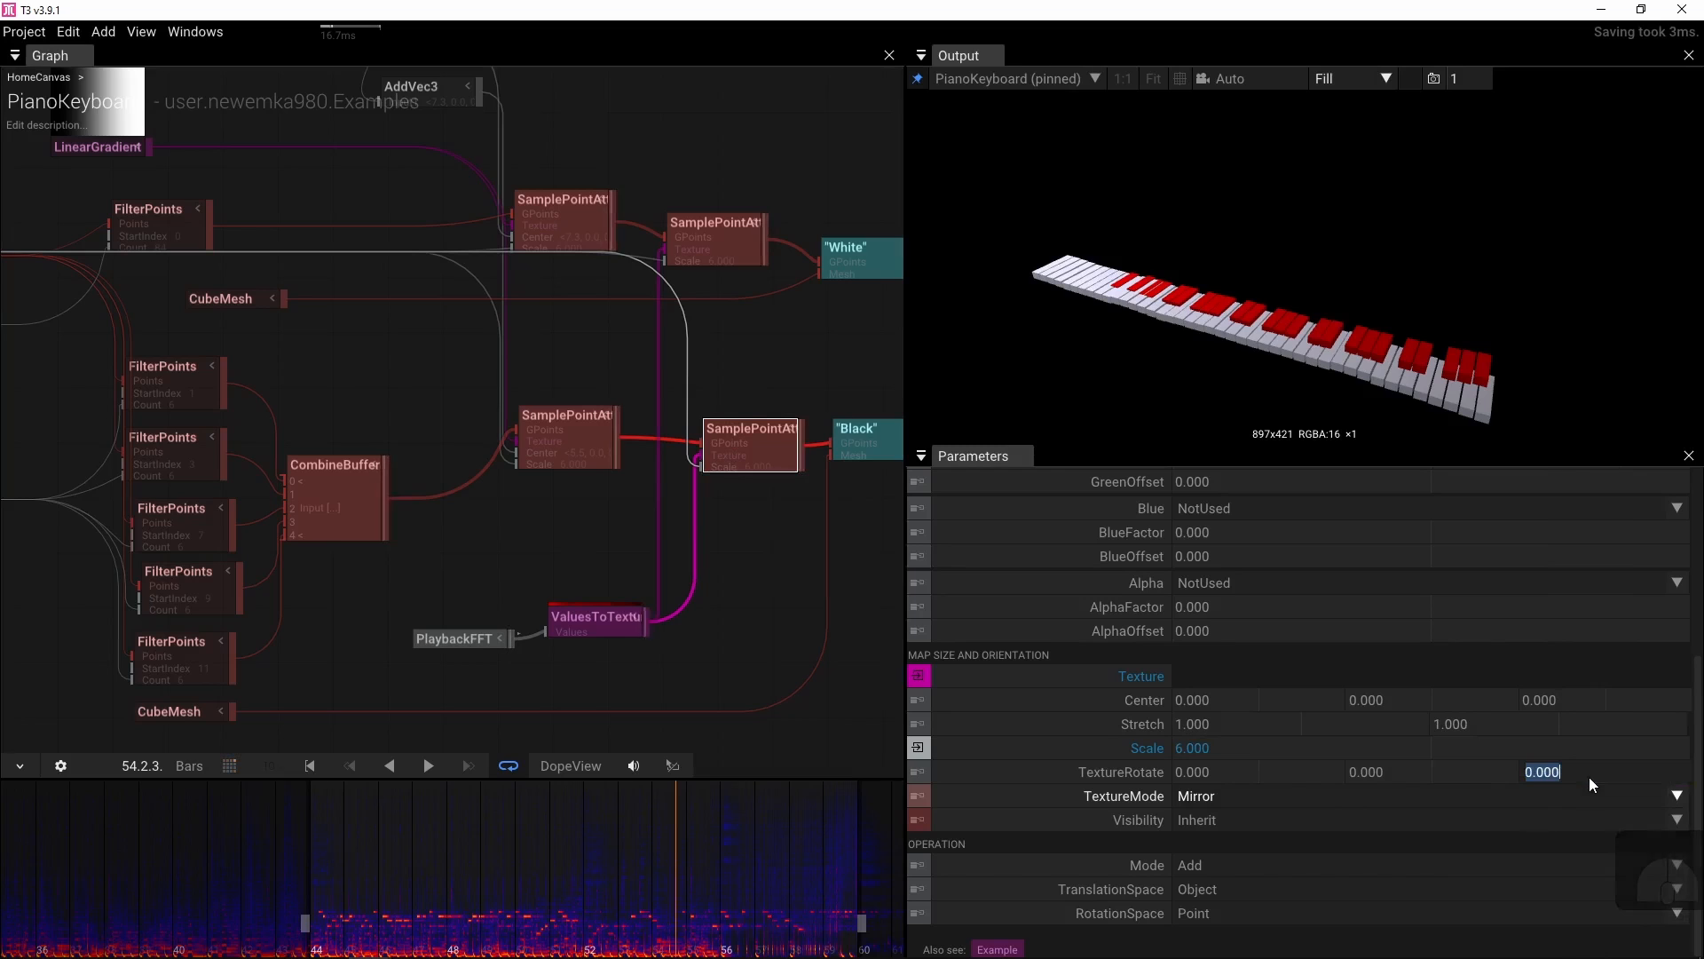
pyautogui.write('180')
pyautogui.press('Return')
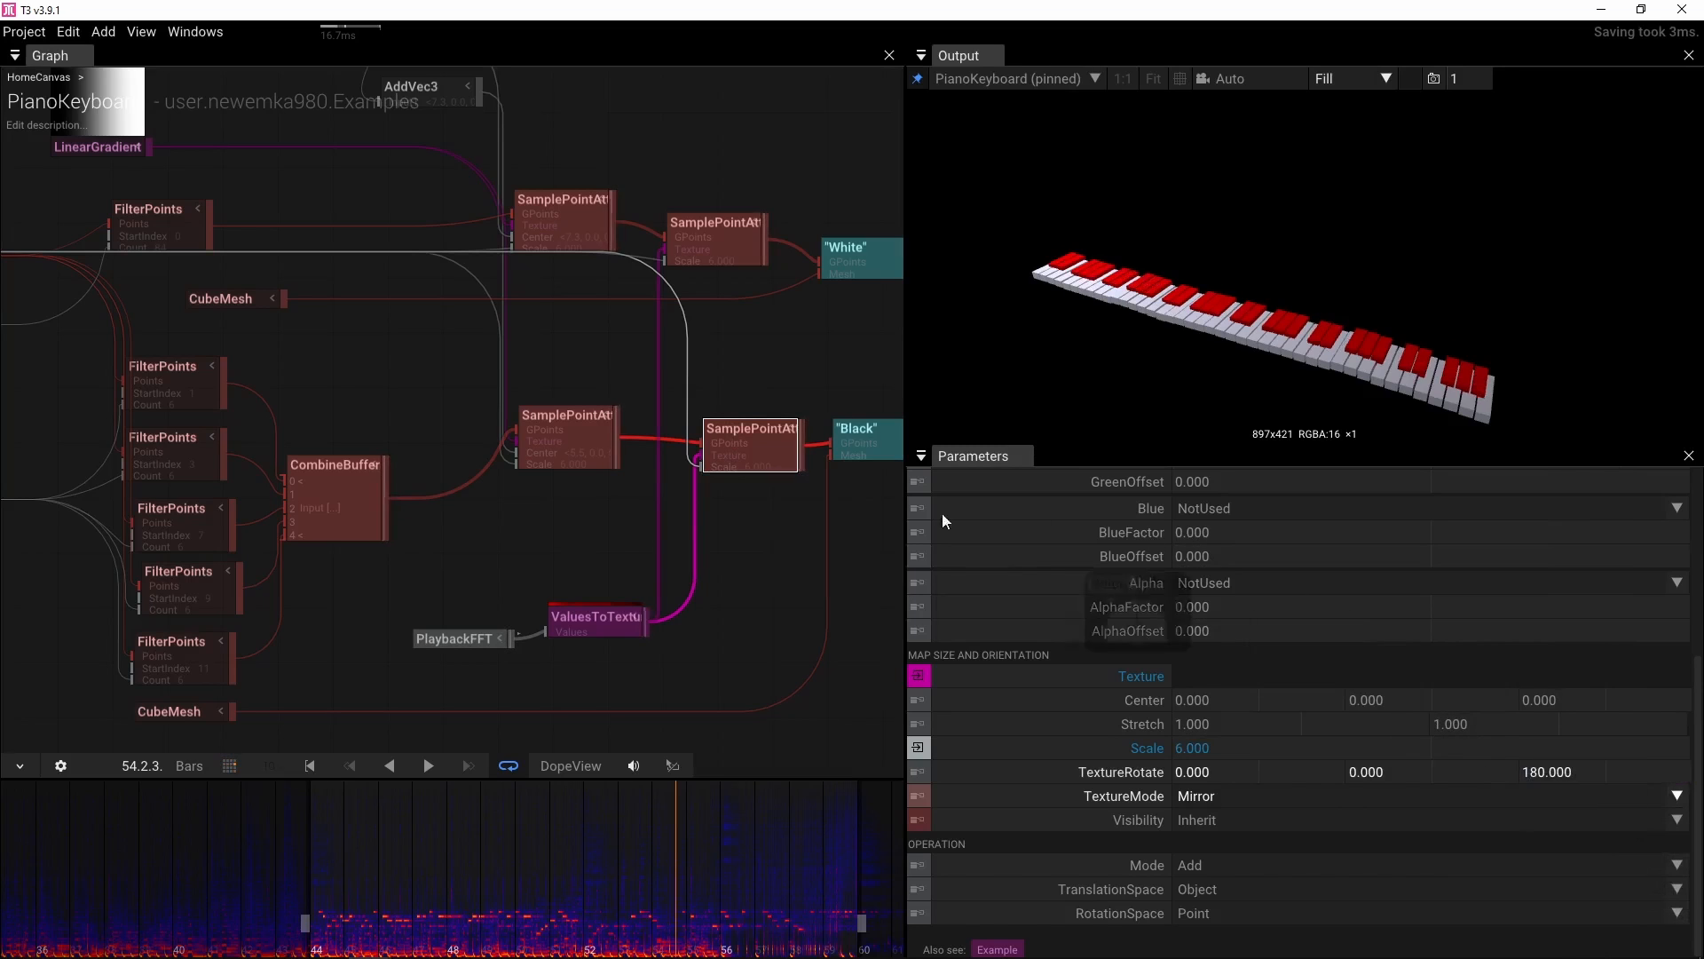
pyautogui.click(472, 909)
pyautogui.press('space')
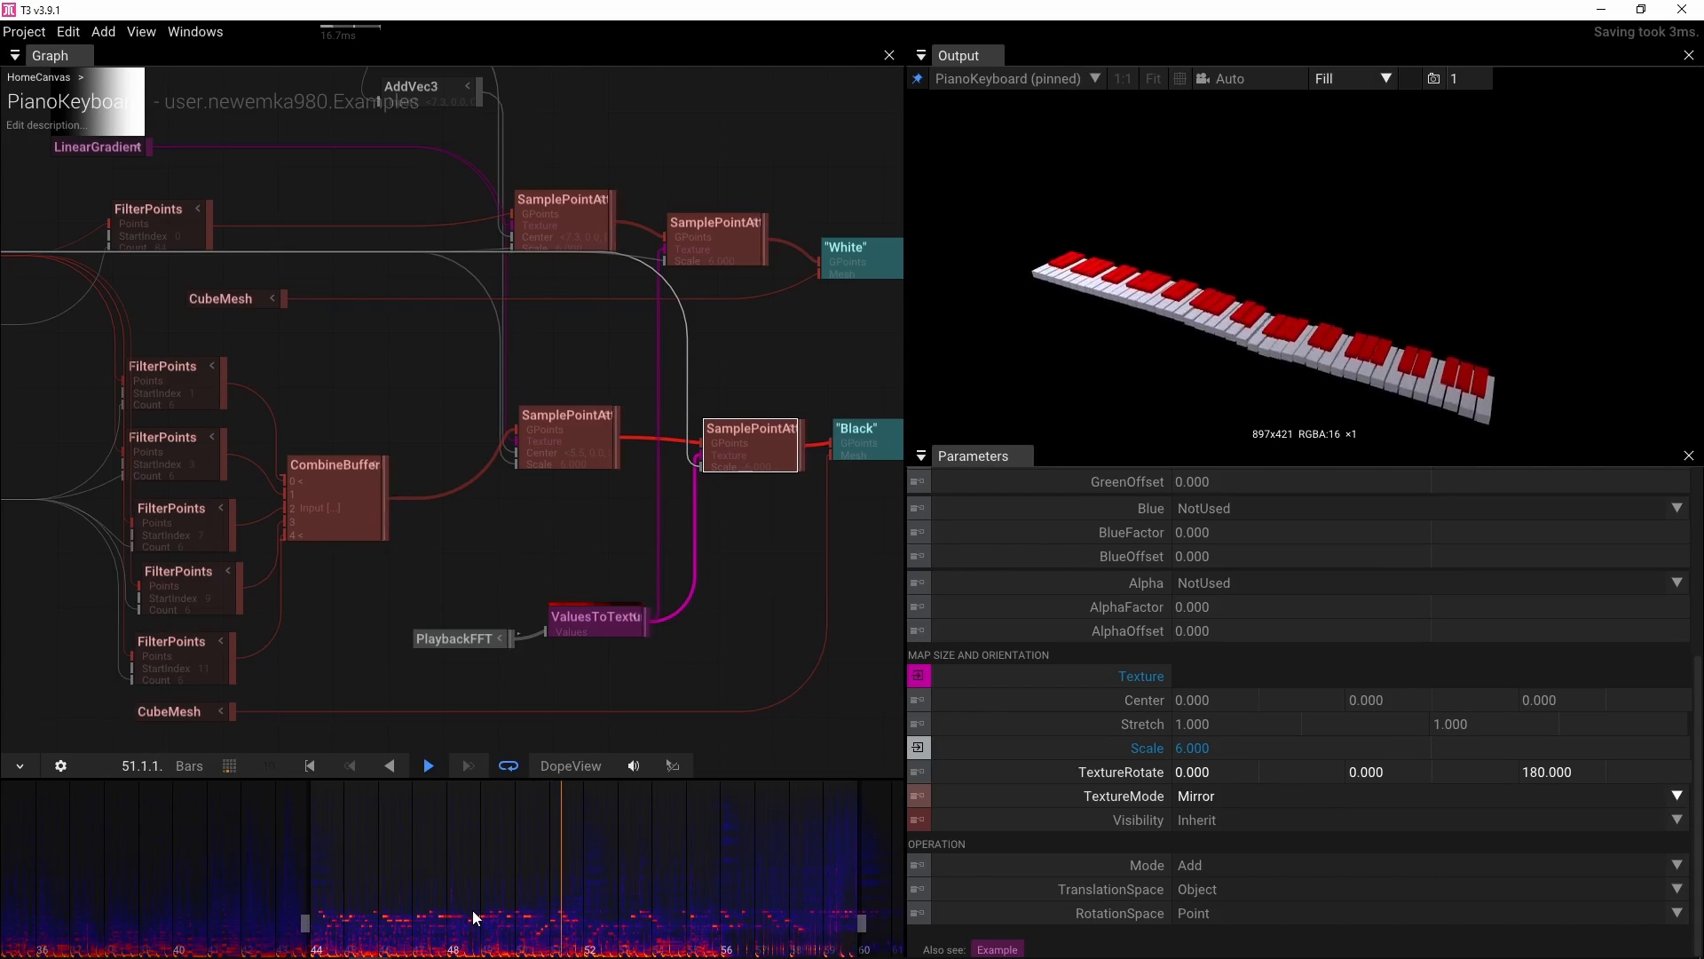
pyautogui.press('space')
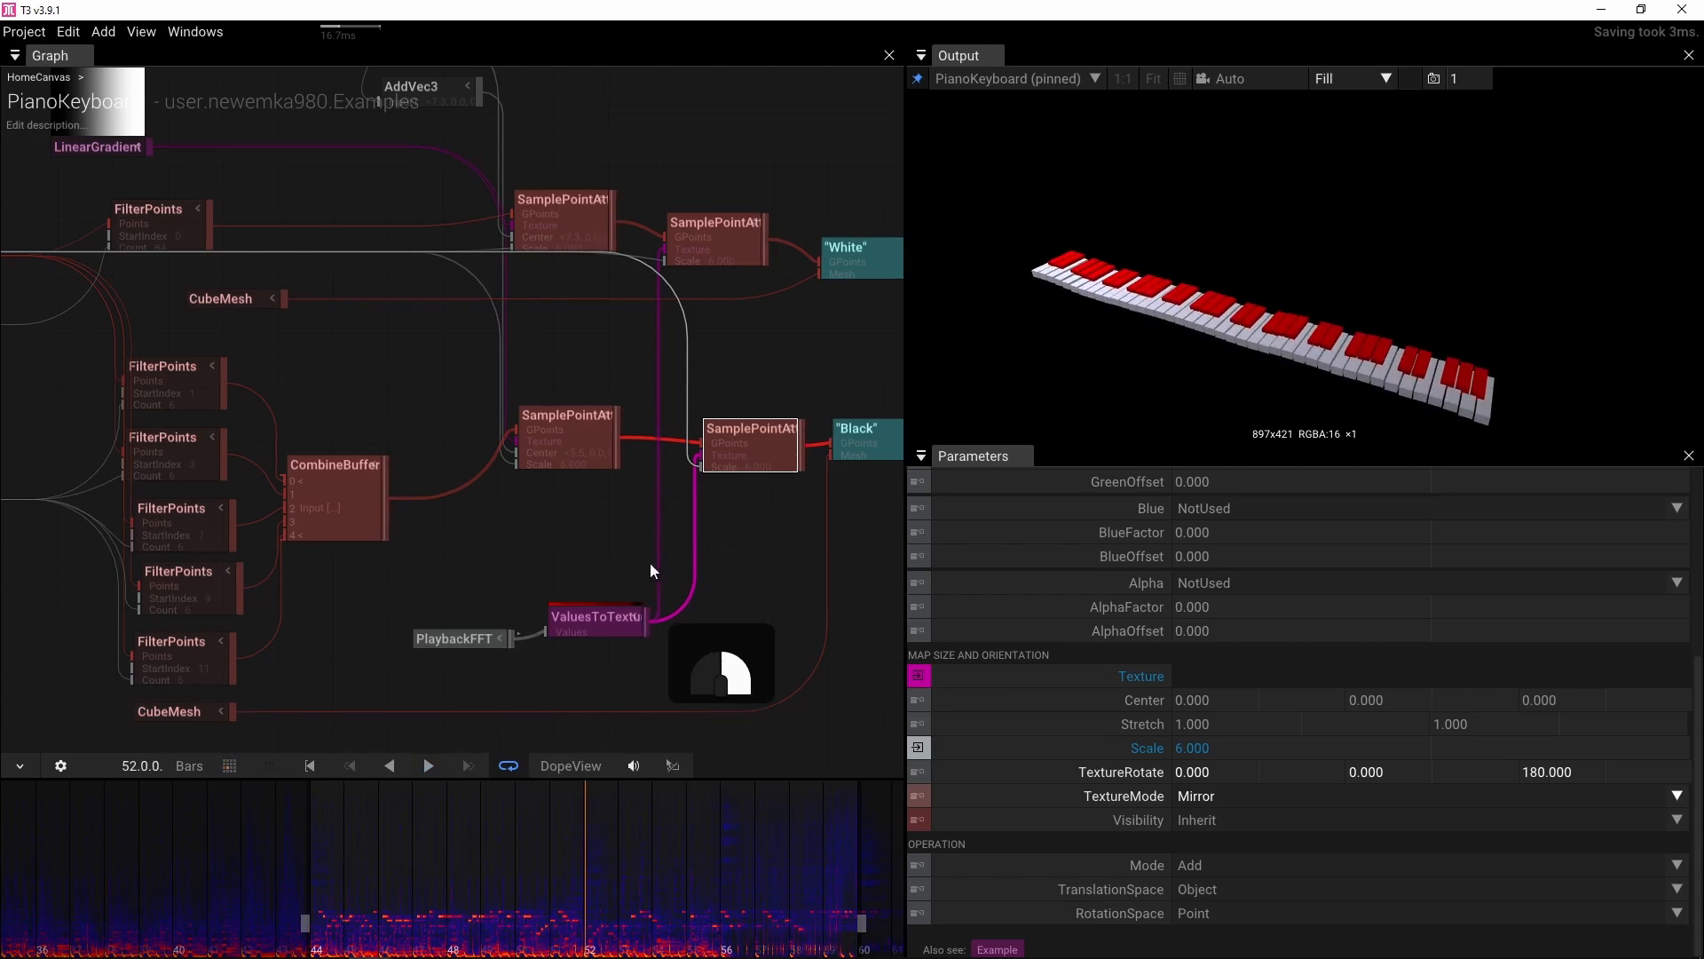
# Survey the graph's output chain from the key groups through Group, Camera and RenderTarget
pyautogui.moveTo(650, 563); pyautogui.dragTo(486, 515)
pyautogui.scroll(-2, 486, 510)
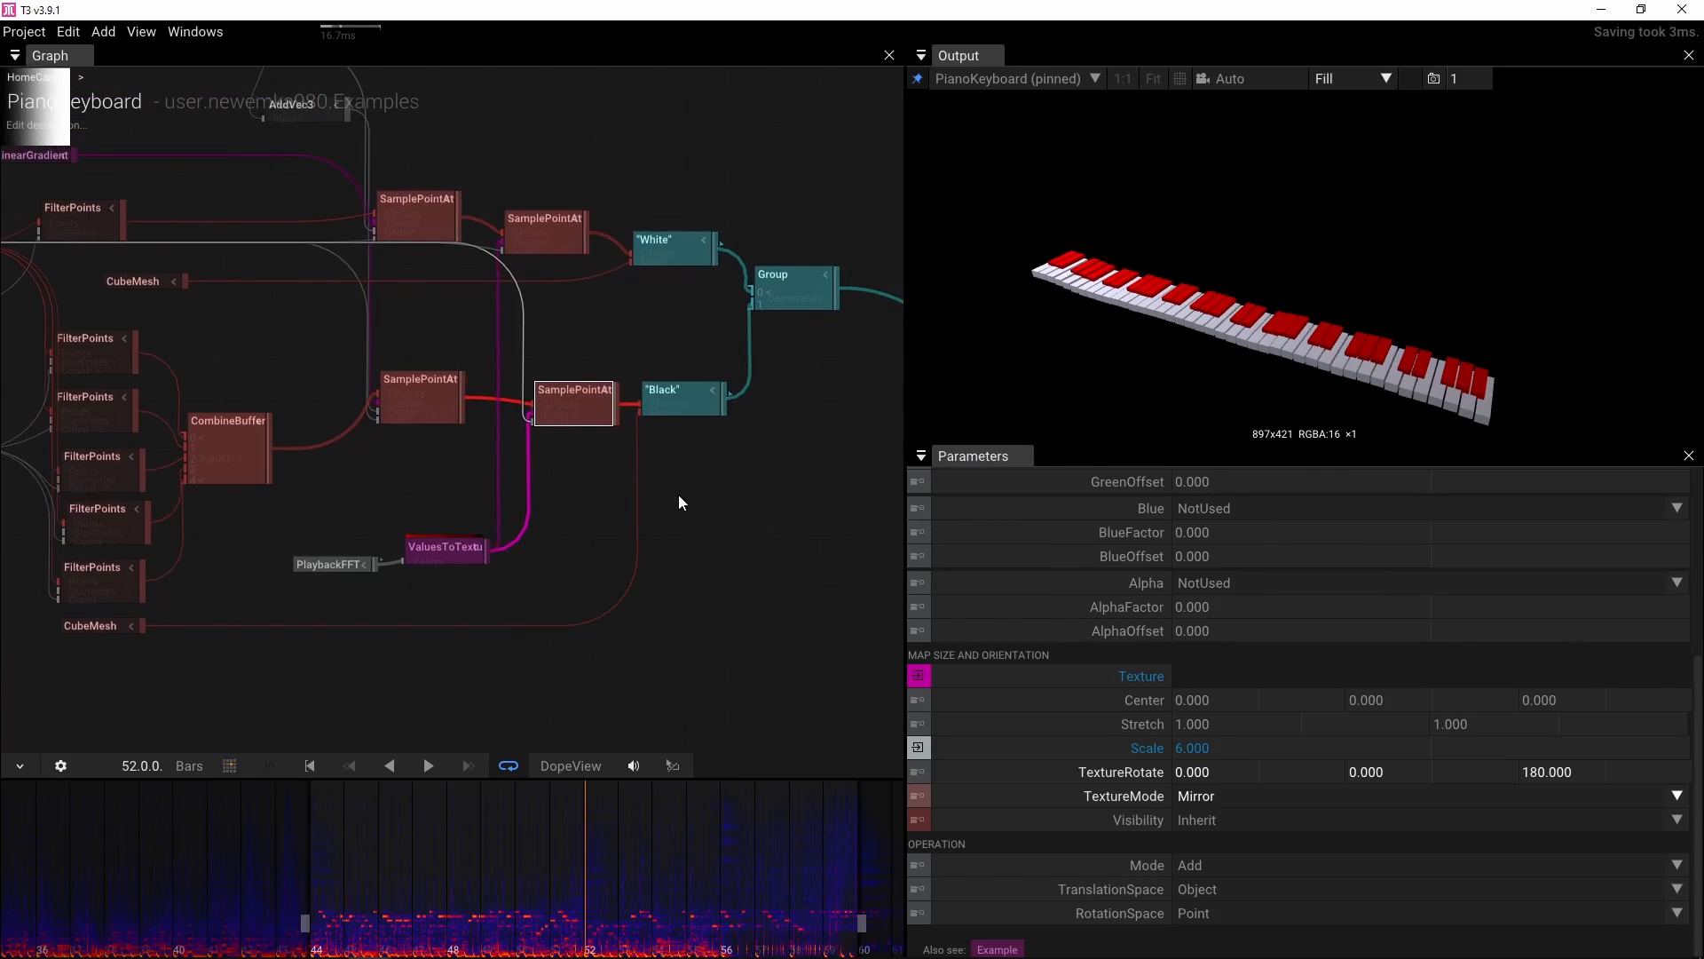
pyautogui.click(815, 303)
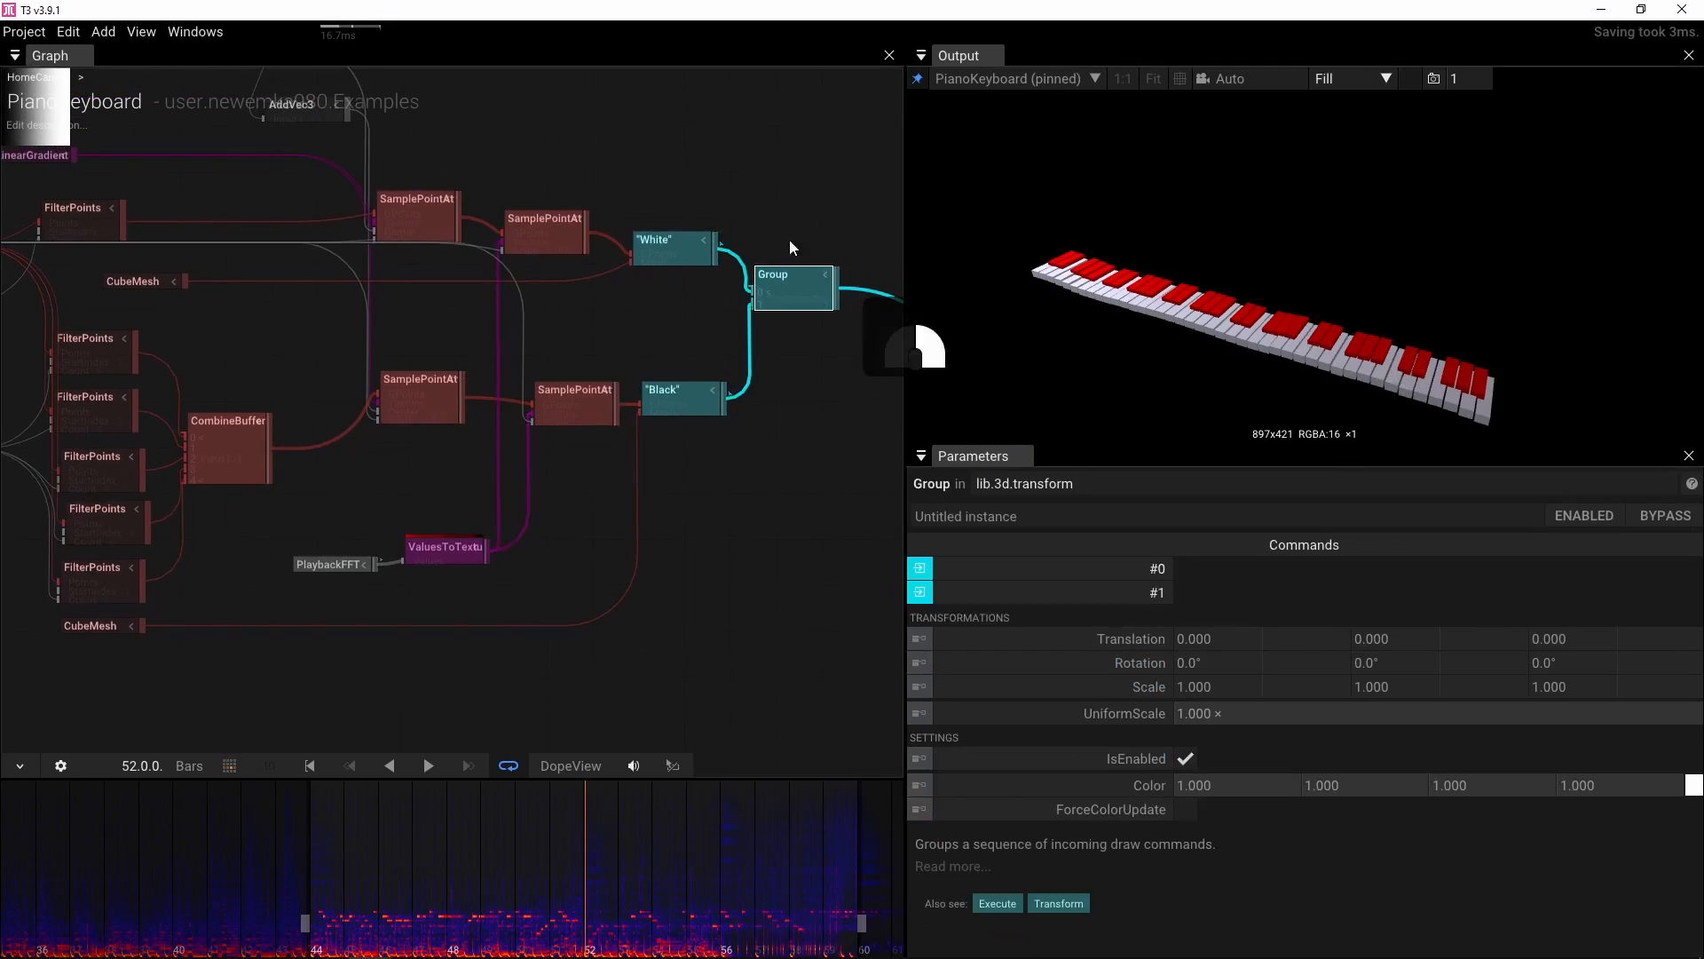
pyautogui.moveTo(790, 238); pyautogui.dragTo(442, 248)
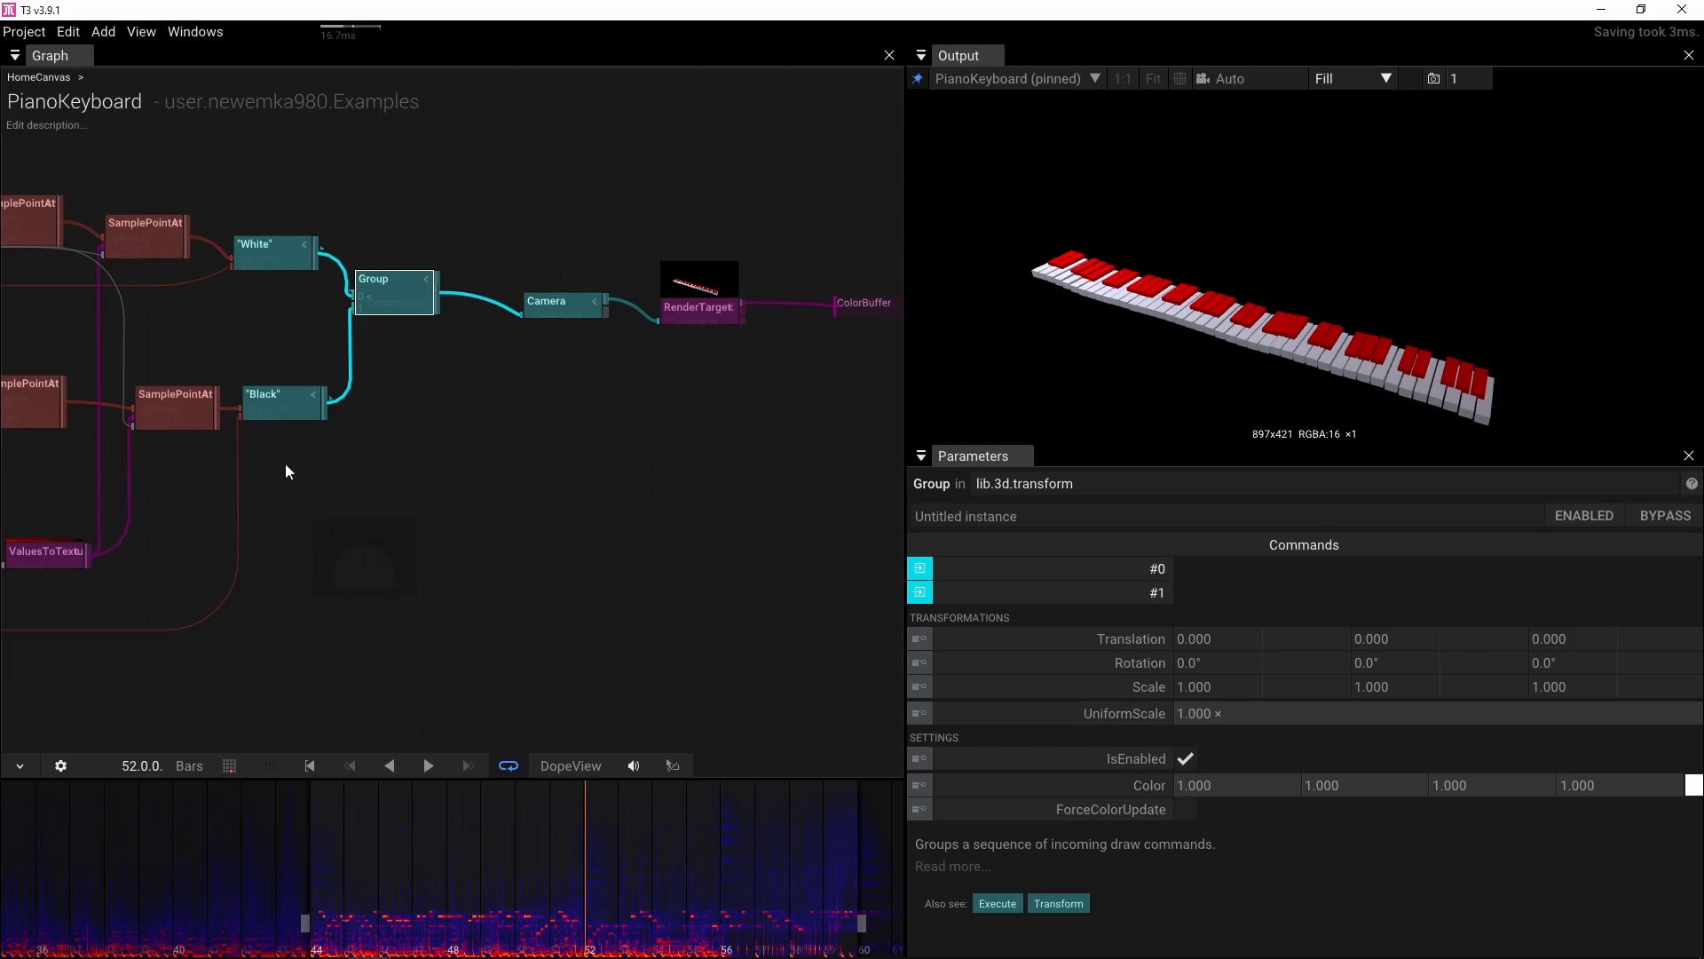
pyautogui.moveTo(285, 471); pyautogui.dragTo(758, 440)
pyautogui.scroll(-2, 566, 531)
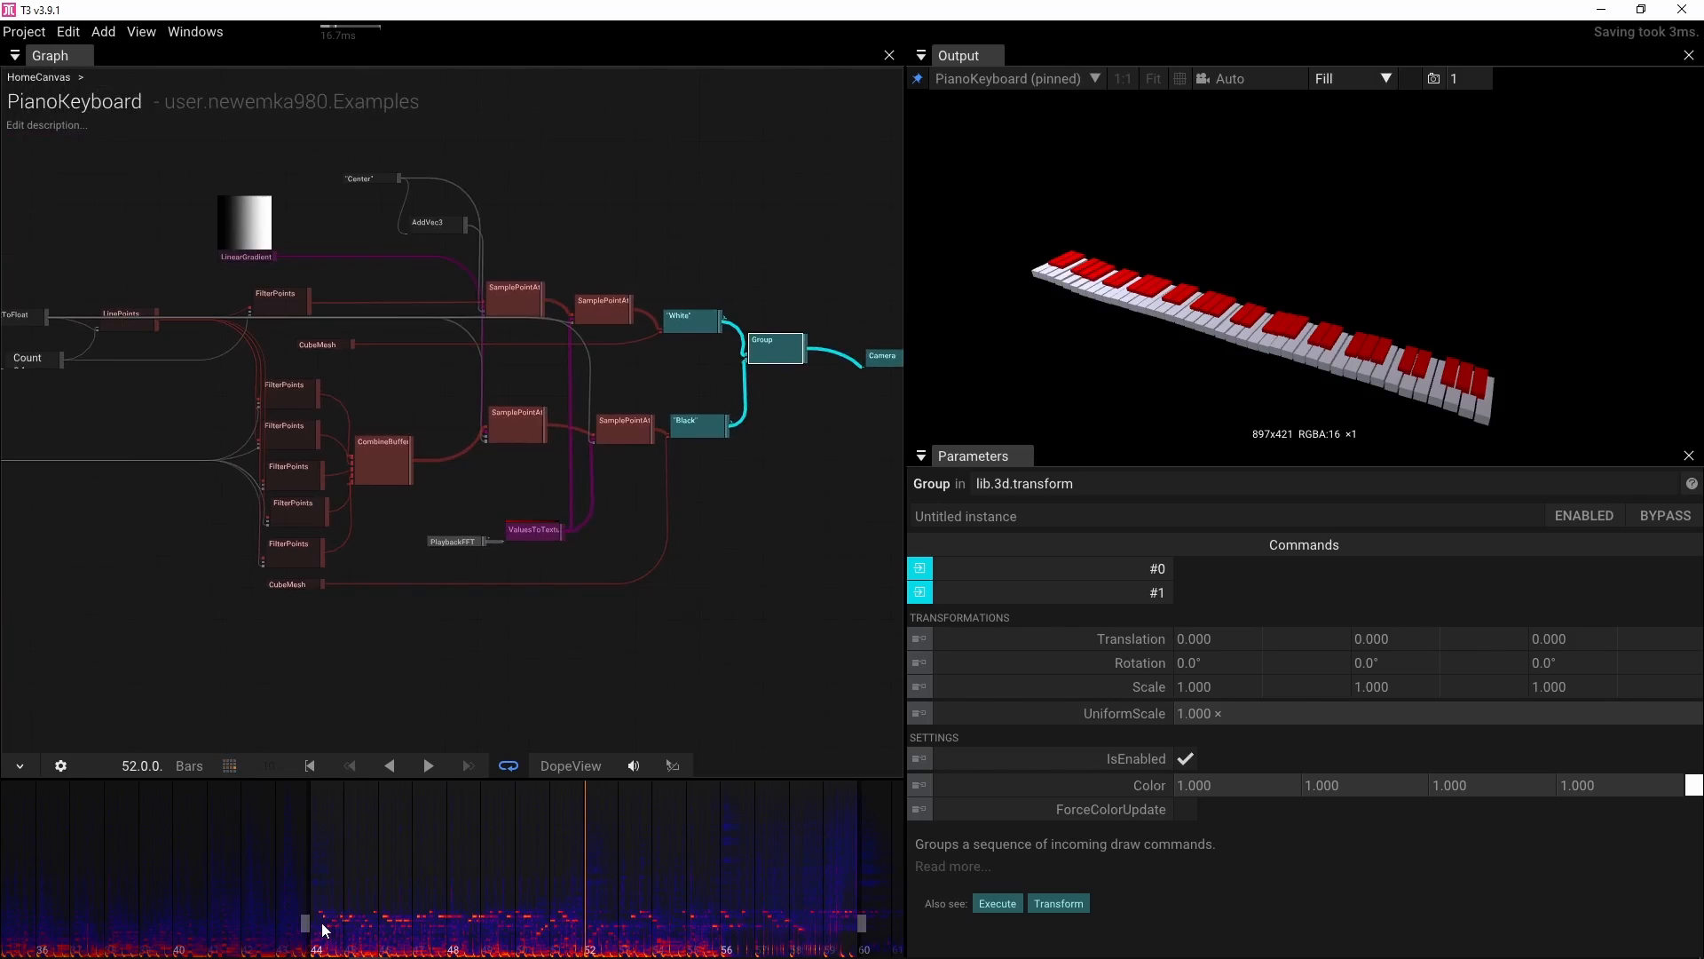
# Move the timeline loop start earlier and place the playhead around bar 39
pyautogui.moveTo(308, 929); pyautogui.dragTo(98, 926)
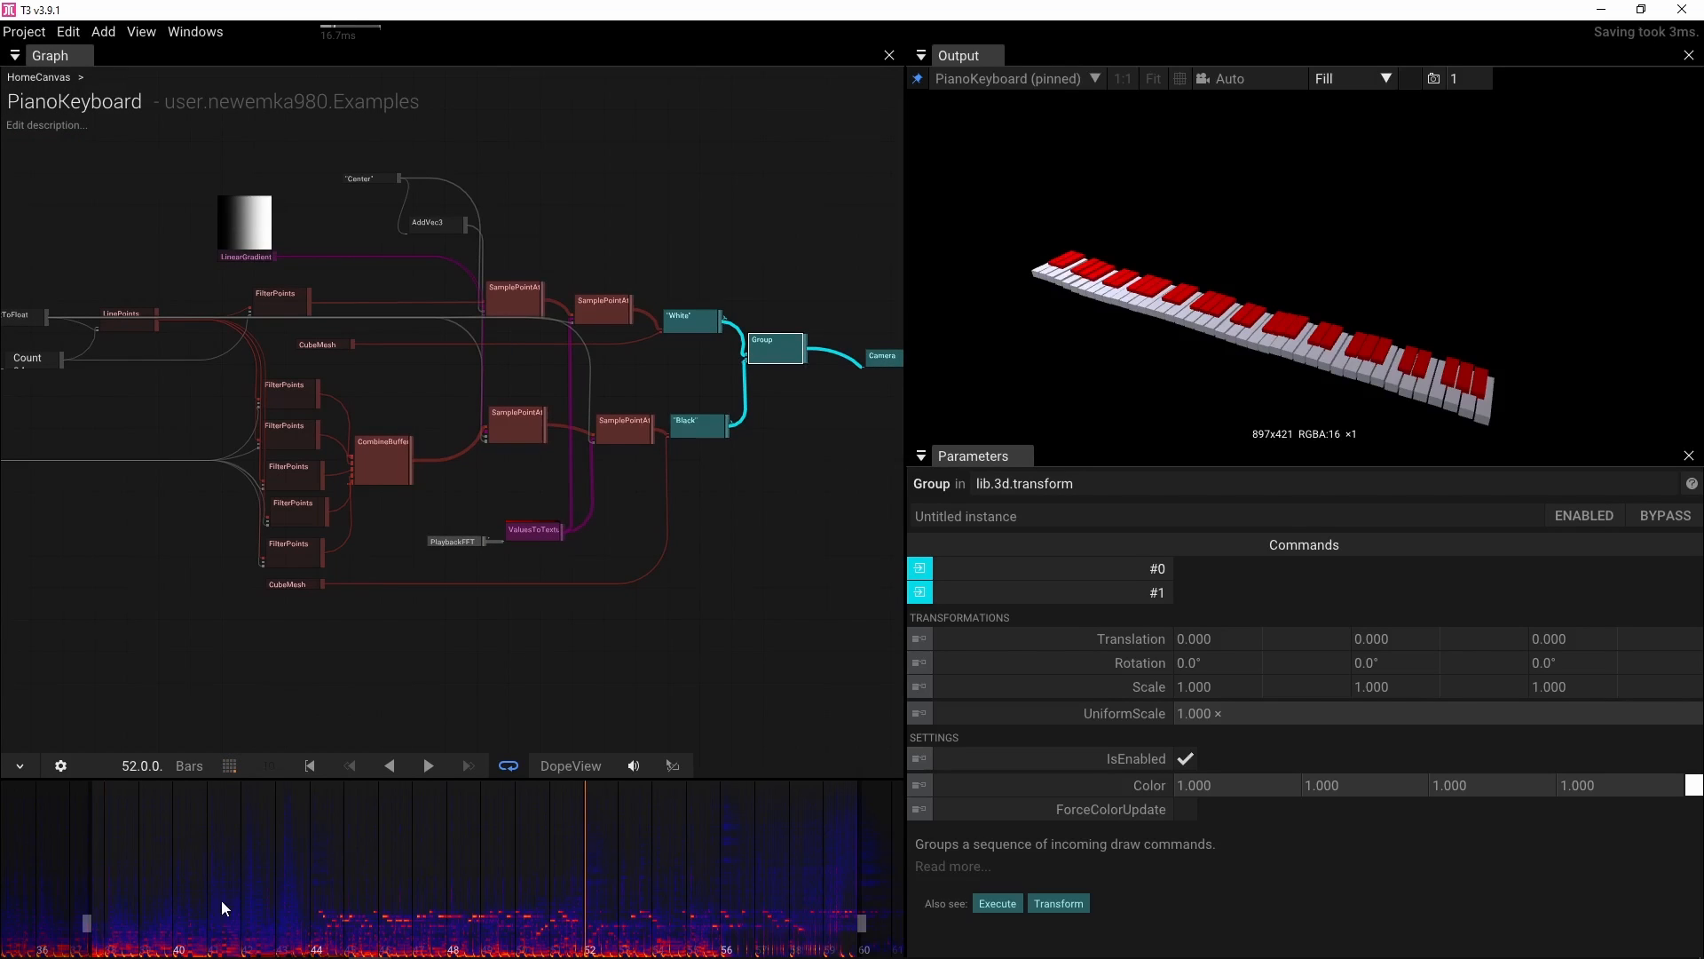
pyautogui.moveTo(312, 900); pyautogui.dragTo(548, 906)
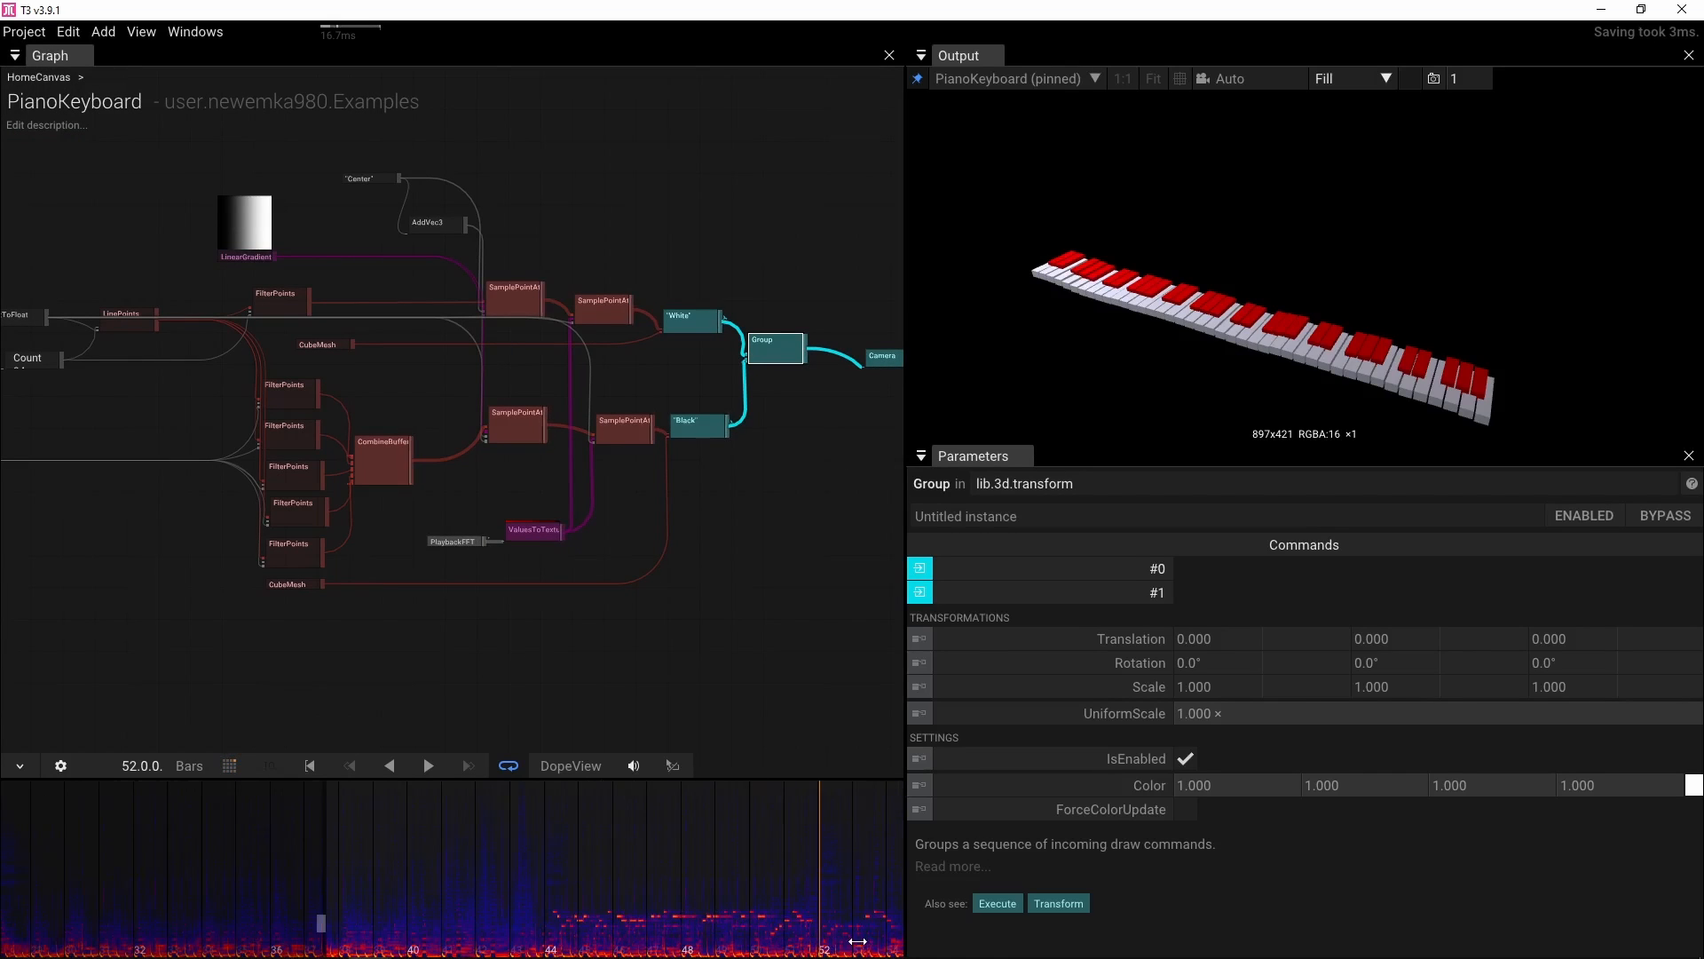
pyautogui.moveTo(431, 935); pyautogui.dragTo(367, 931)
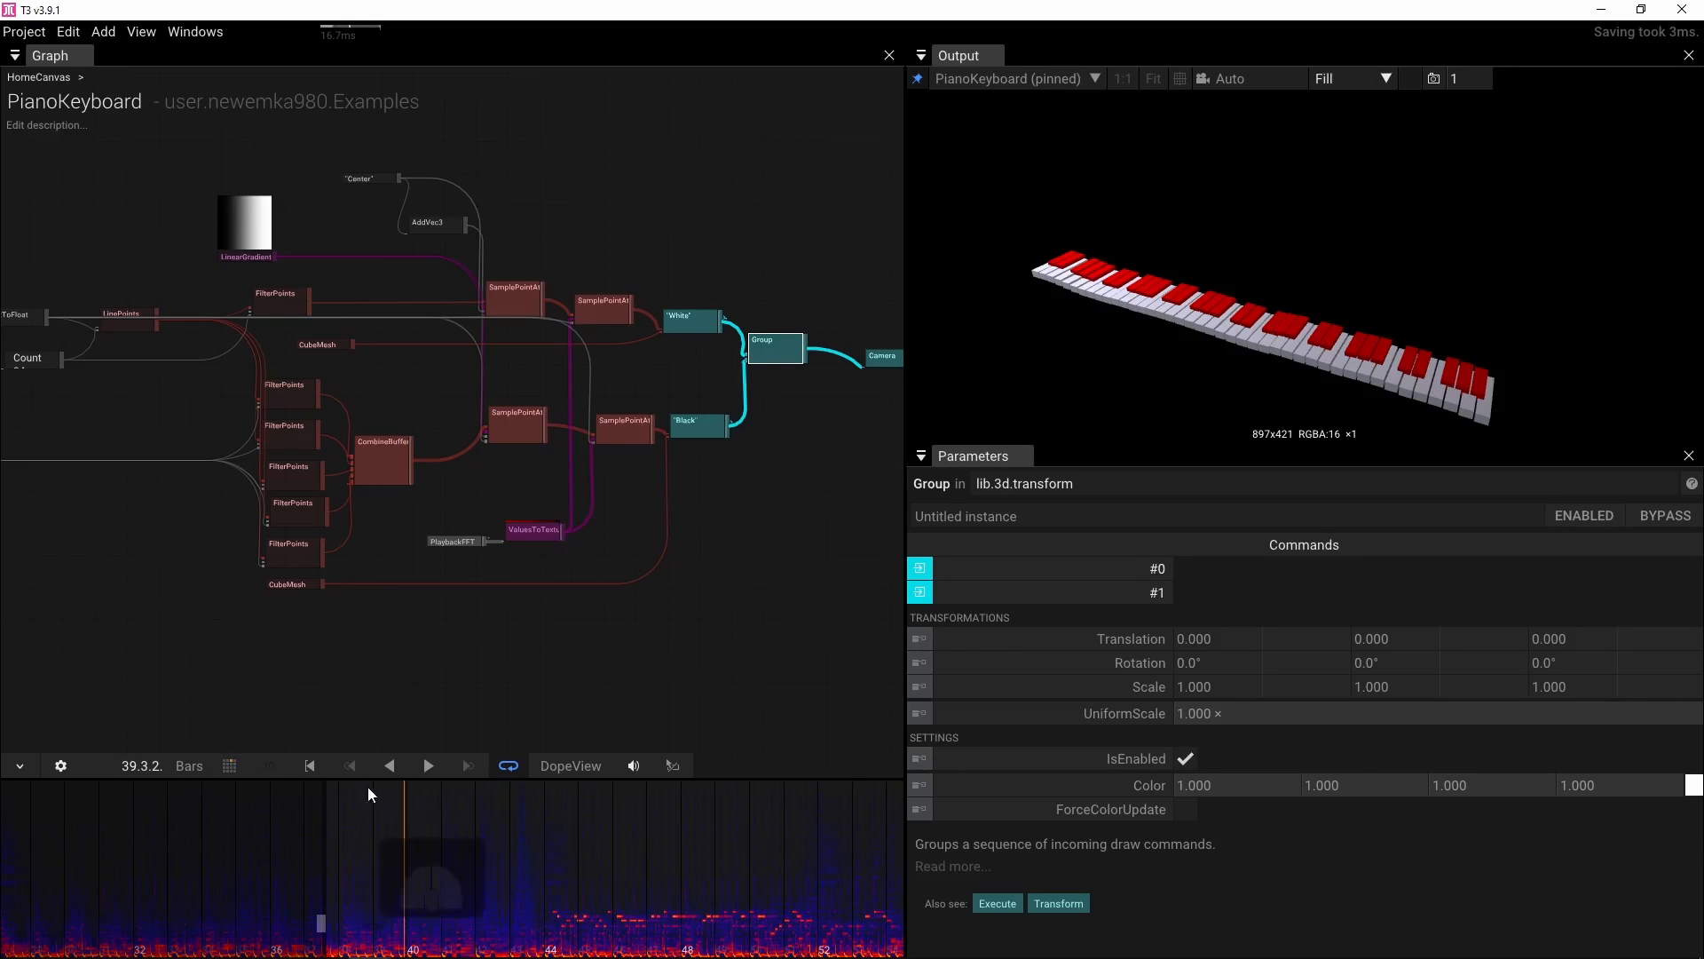
# On the Center vector node, set X to -3.8 and add an animation keyframe for it
pyautogui.click(357, 178)
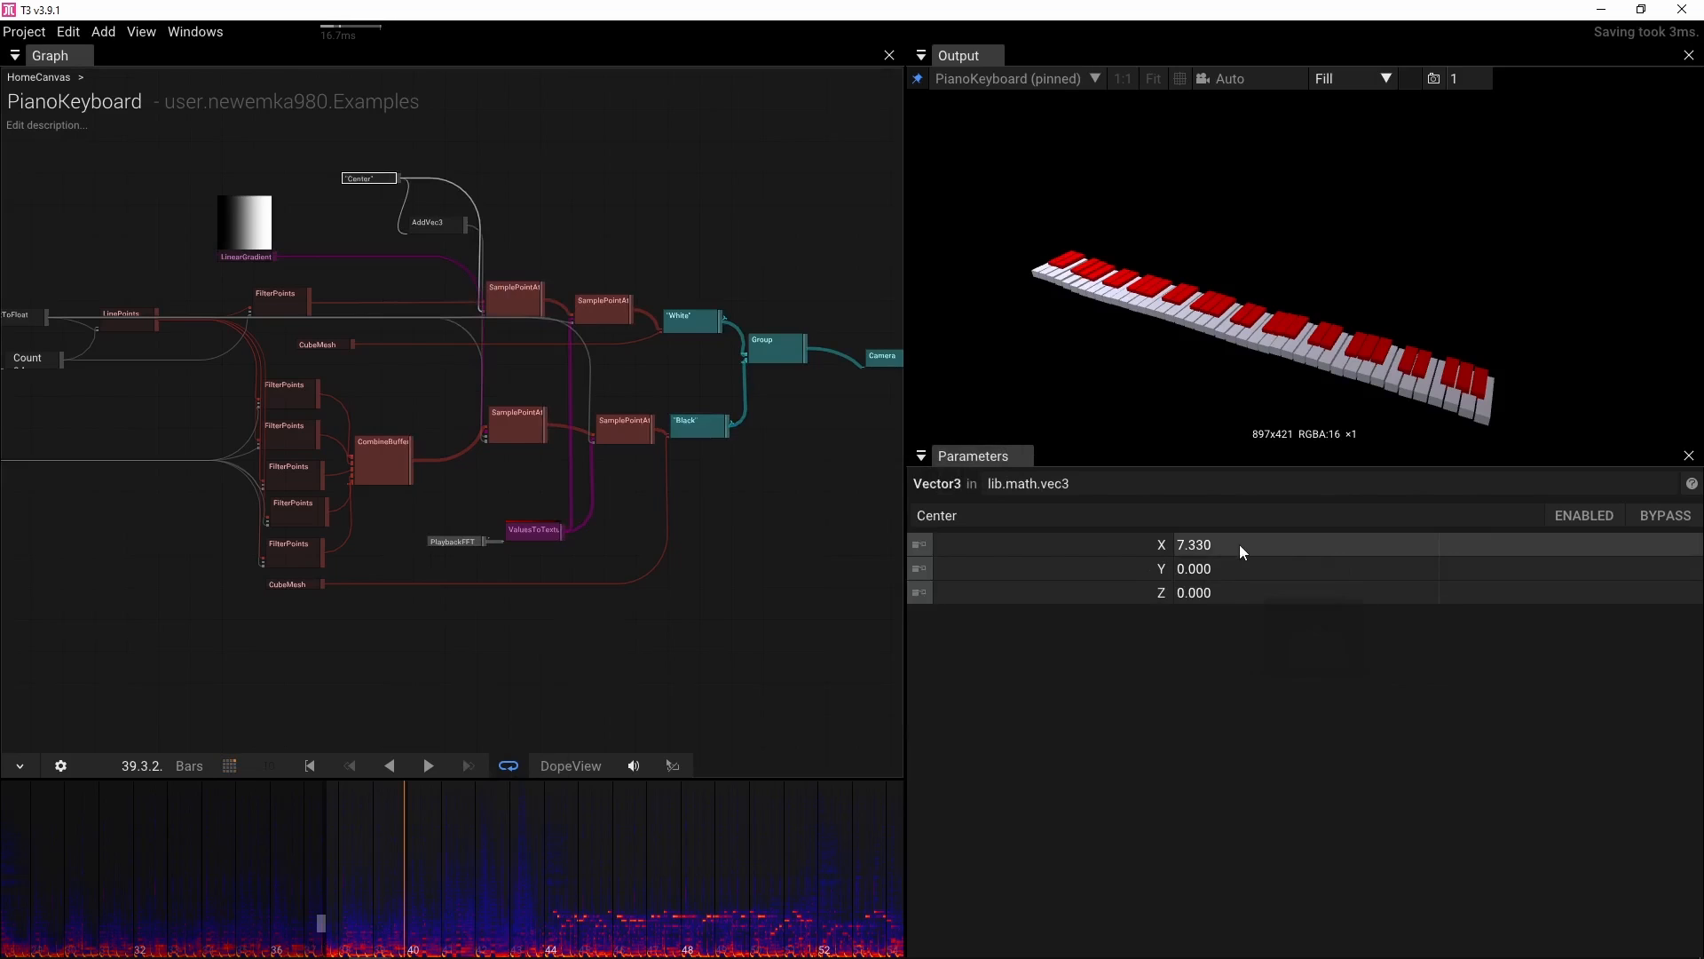
pyautogui.moveTo(1239, 545); pyautogui.dragTo(1241, 543)
pyautogui.moveTo(1240, 522); pyautogui.dragTo(600, 451)
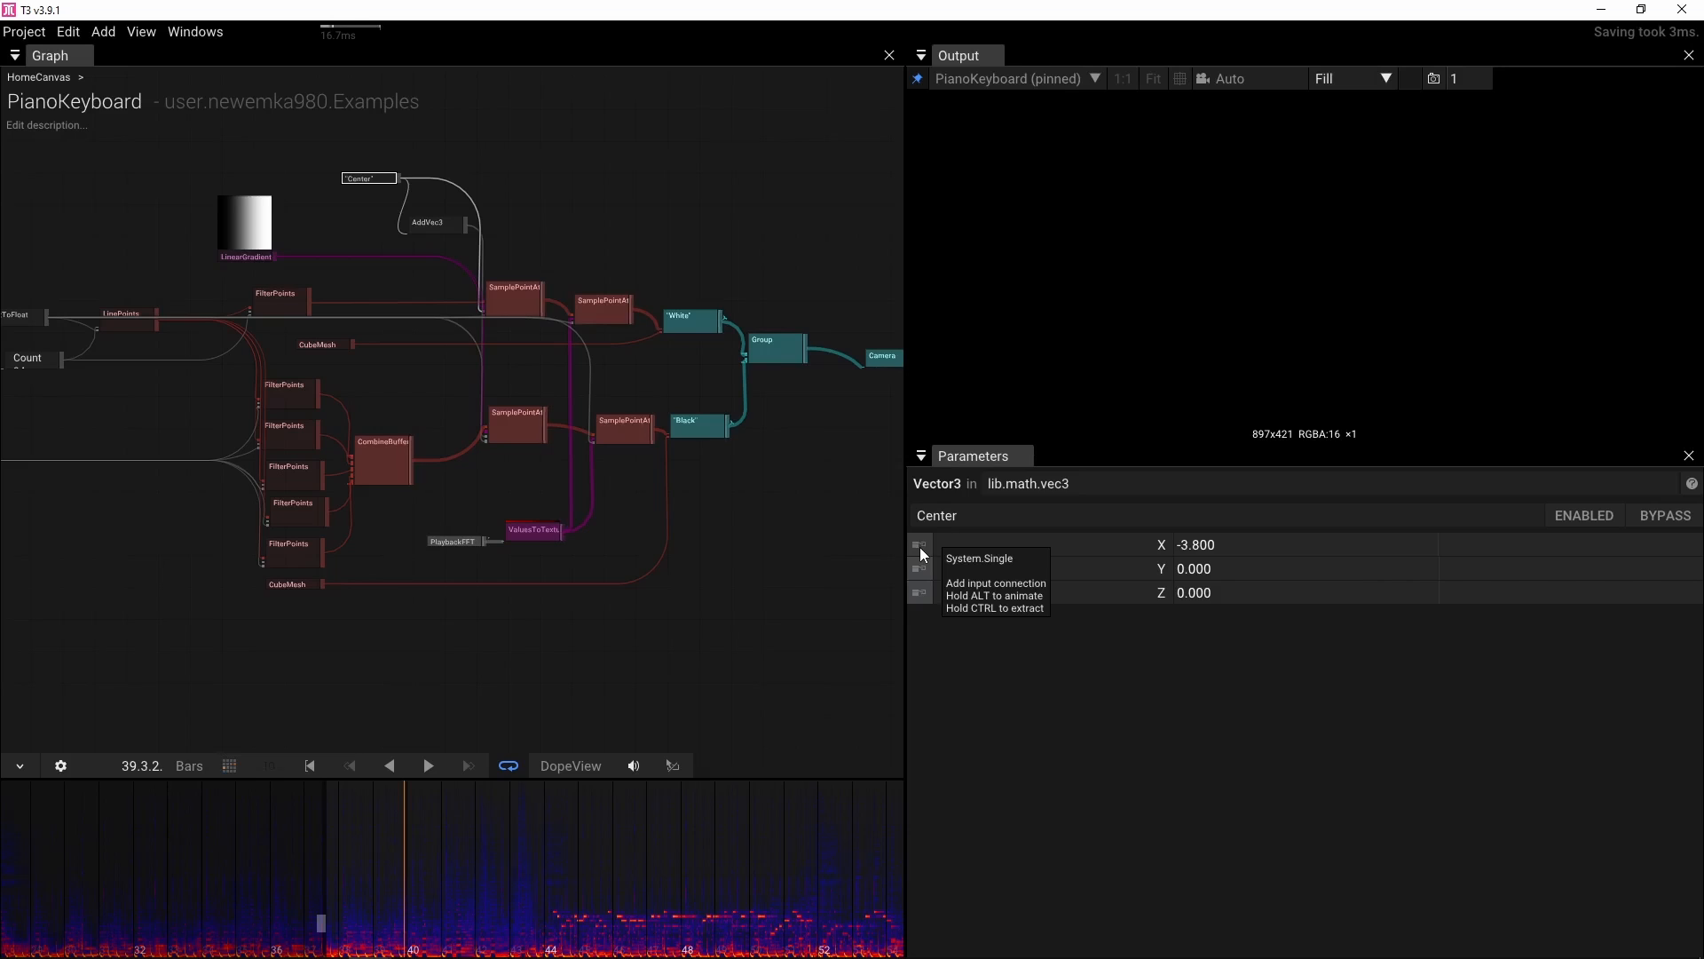
pyautogui.press('alt')
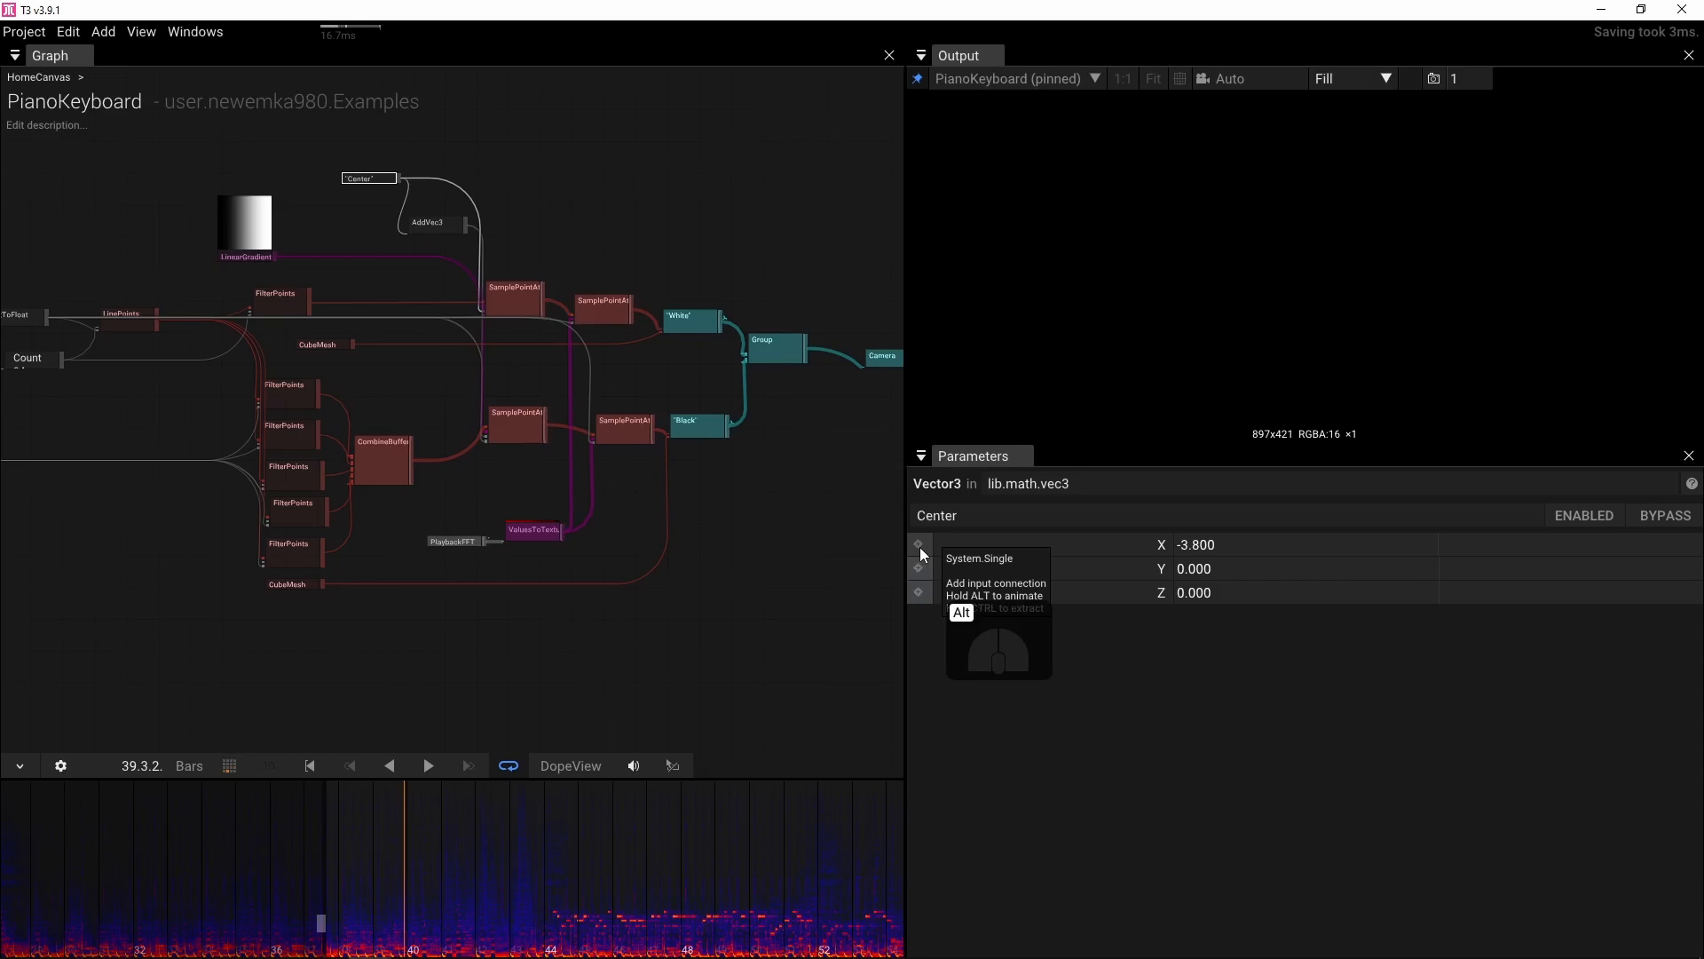
pyautogui.keyDown('alt'); pyautogui.click(919, 547); pyautogui.keyUp('alt')
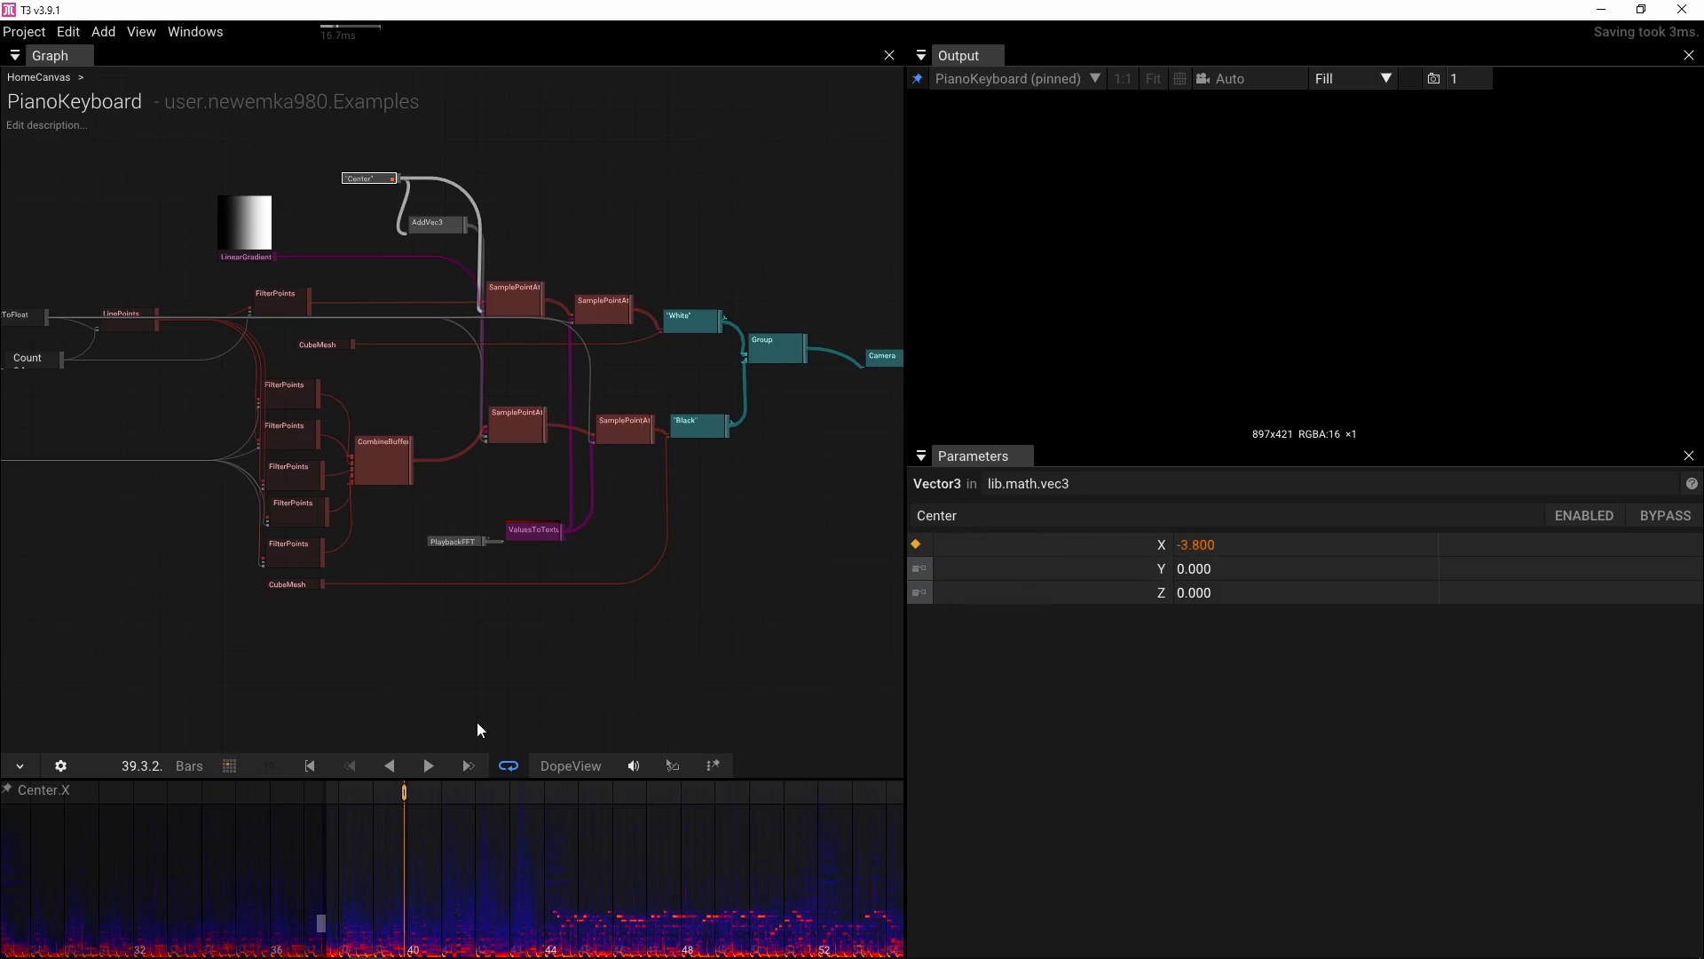
# At a later bar, set Center X to about 7.36 to create a second keyframe
pyautogui.click(1245, 545)
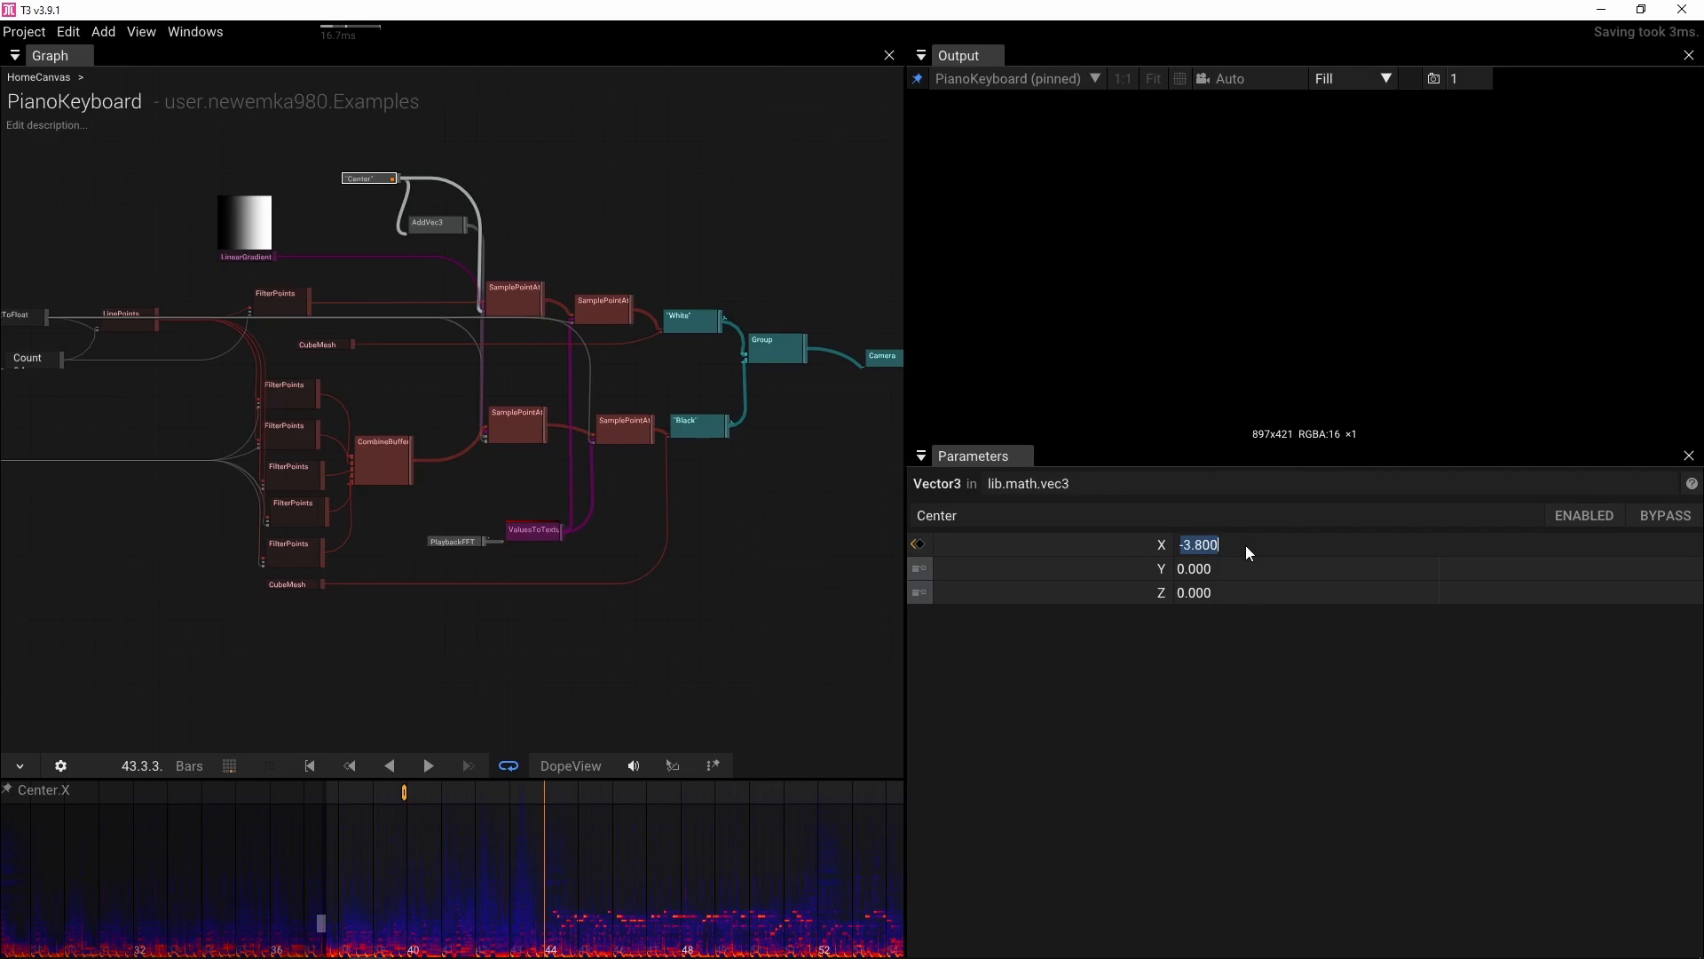
pyautogui.write('6')
pyautogui.press('Return')
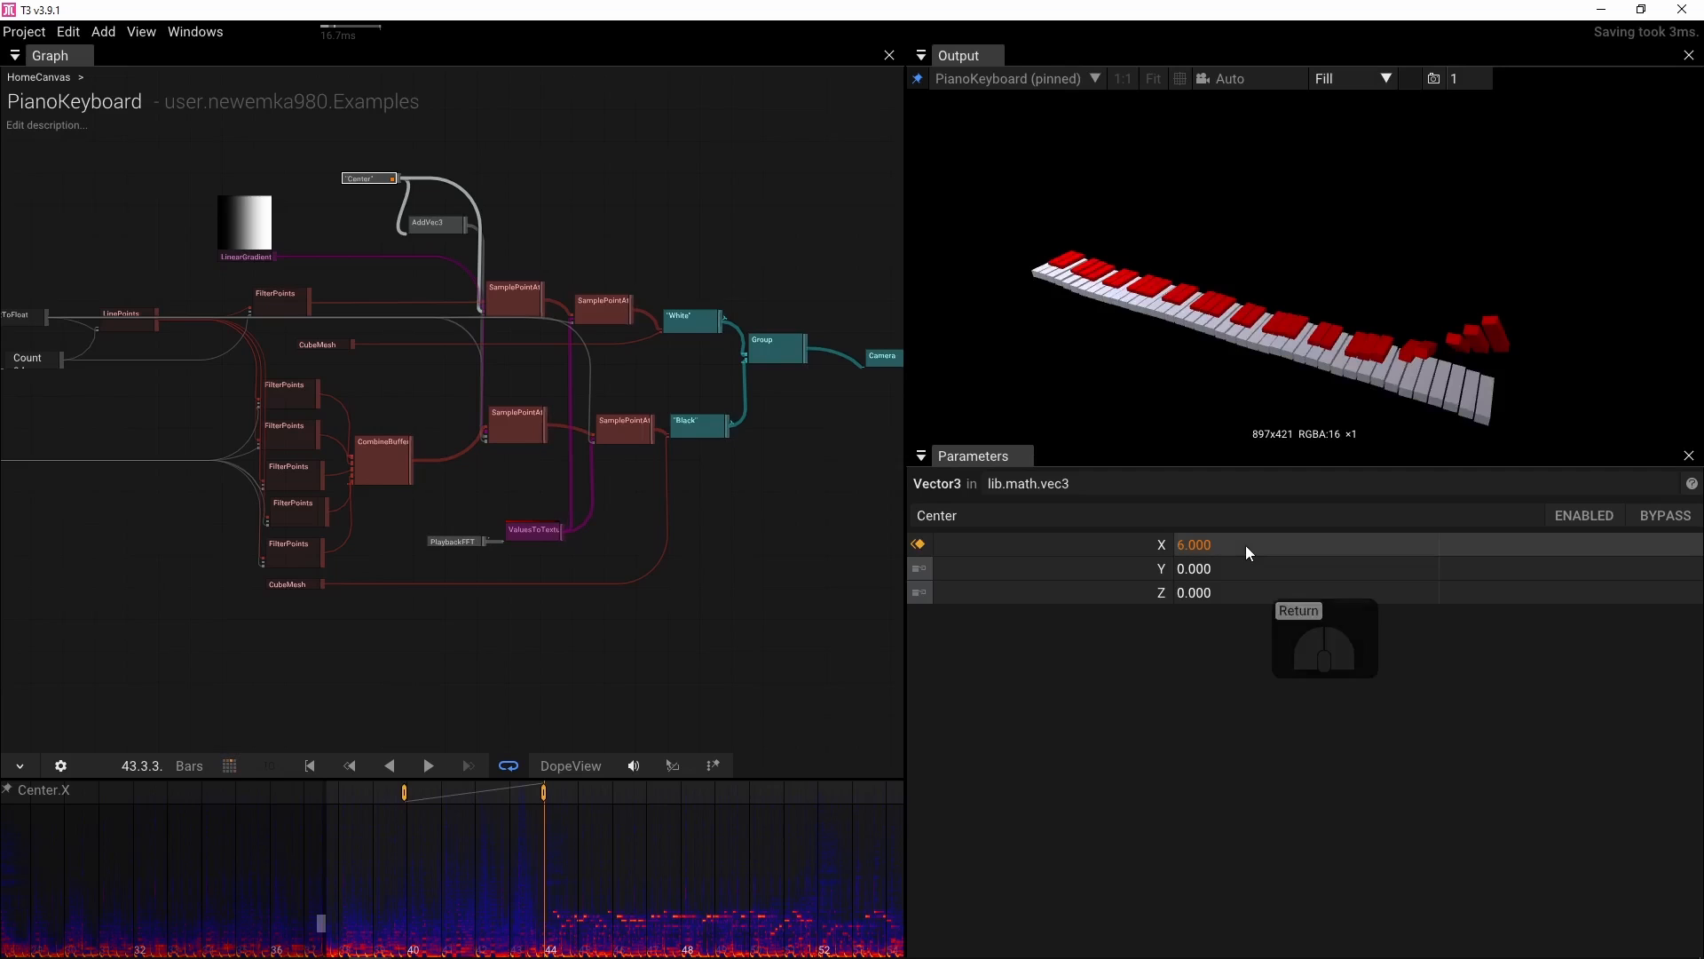
pyautogui.moveTo(1244, 545); pyautogui.dragTo(1664, 545)
pyautogui.moveTo(1186, 544); pyautogui.dragTo(1304, 548)
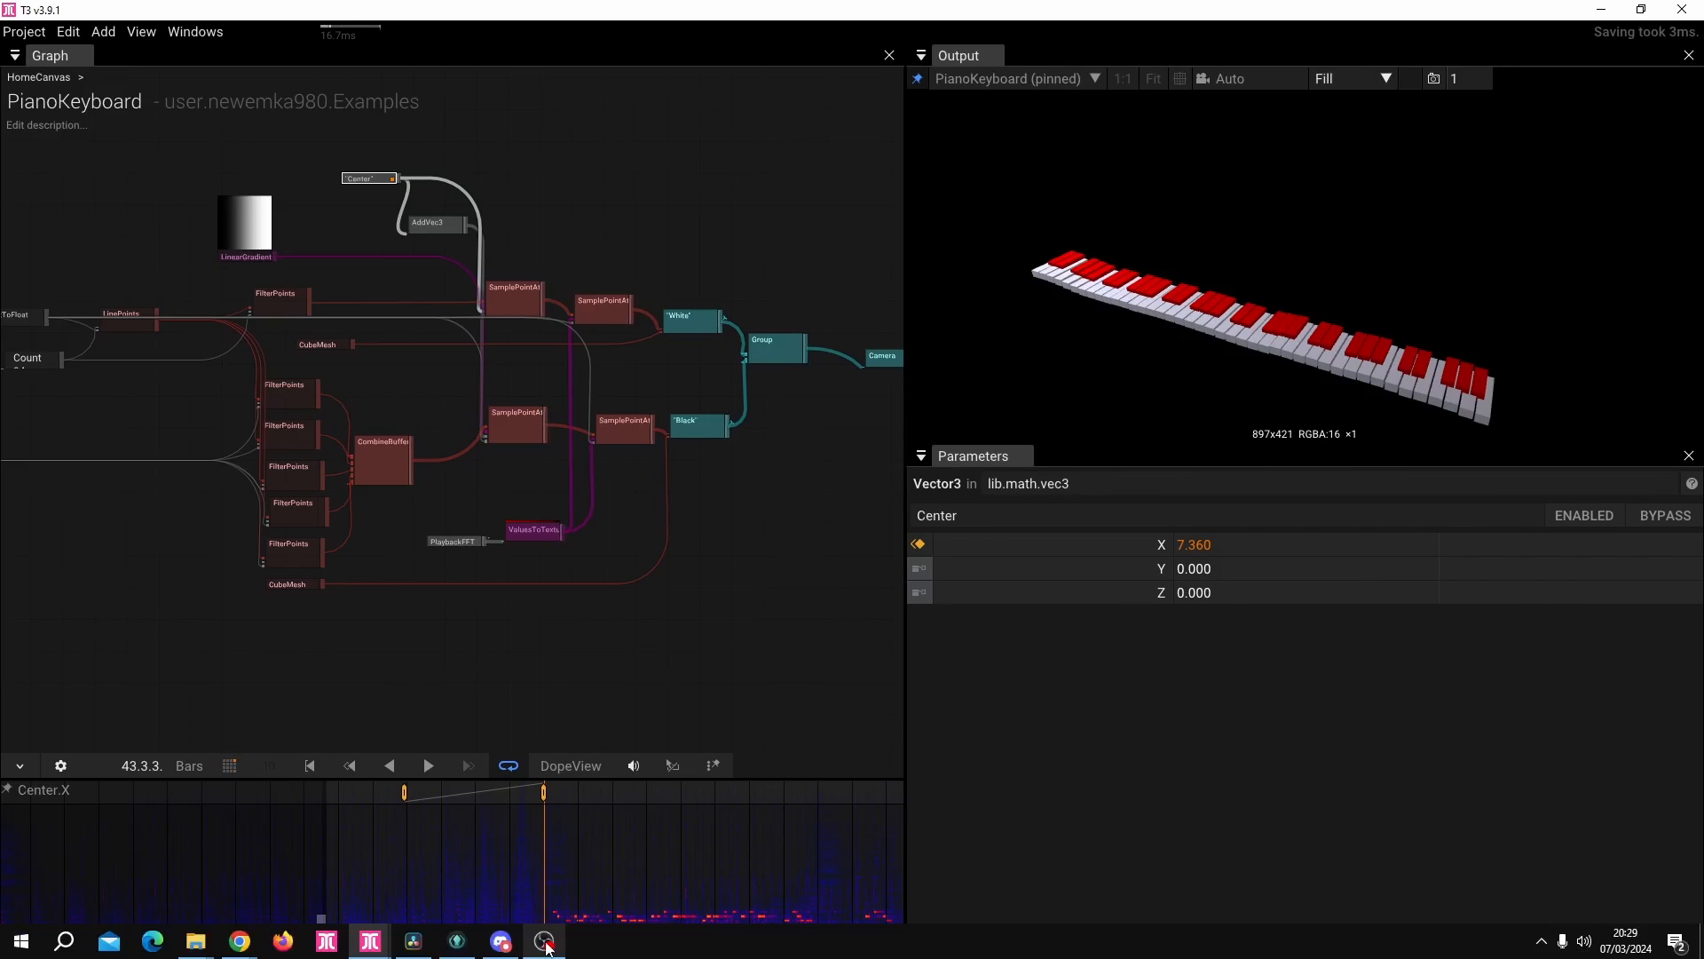
# Scrub and play the timeline to preview the animated center sweep
pyautogui.moveTo(543, 942); pyautogui.dragTo(409, 938)
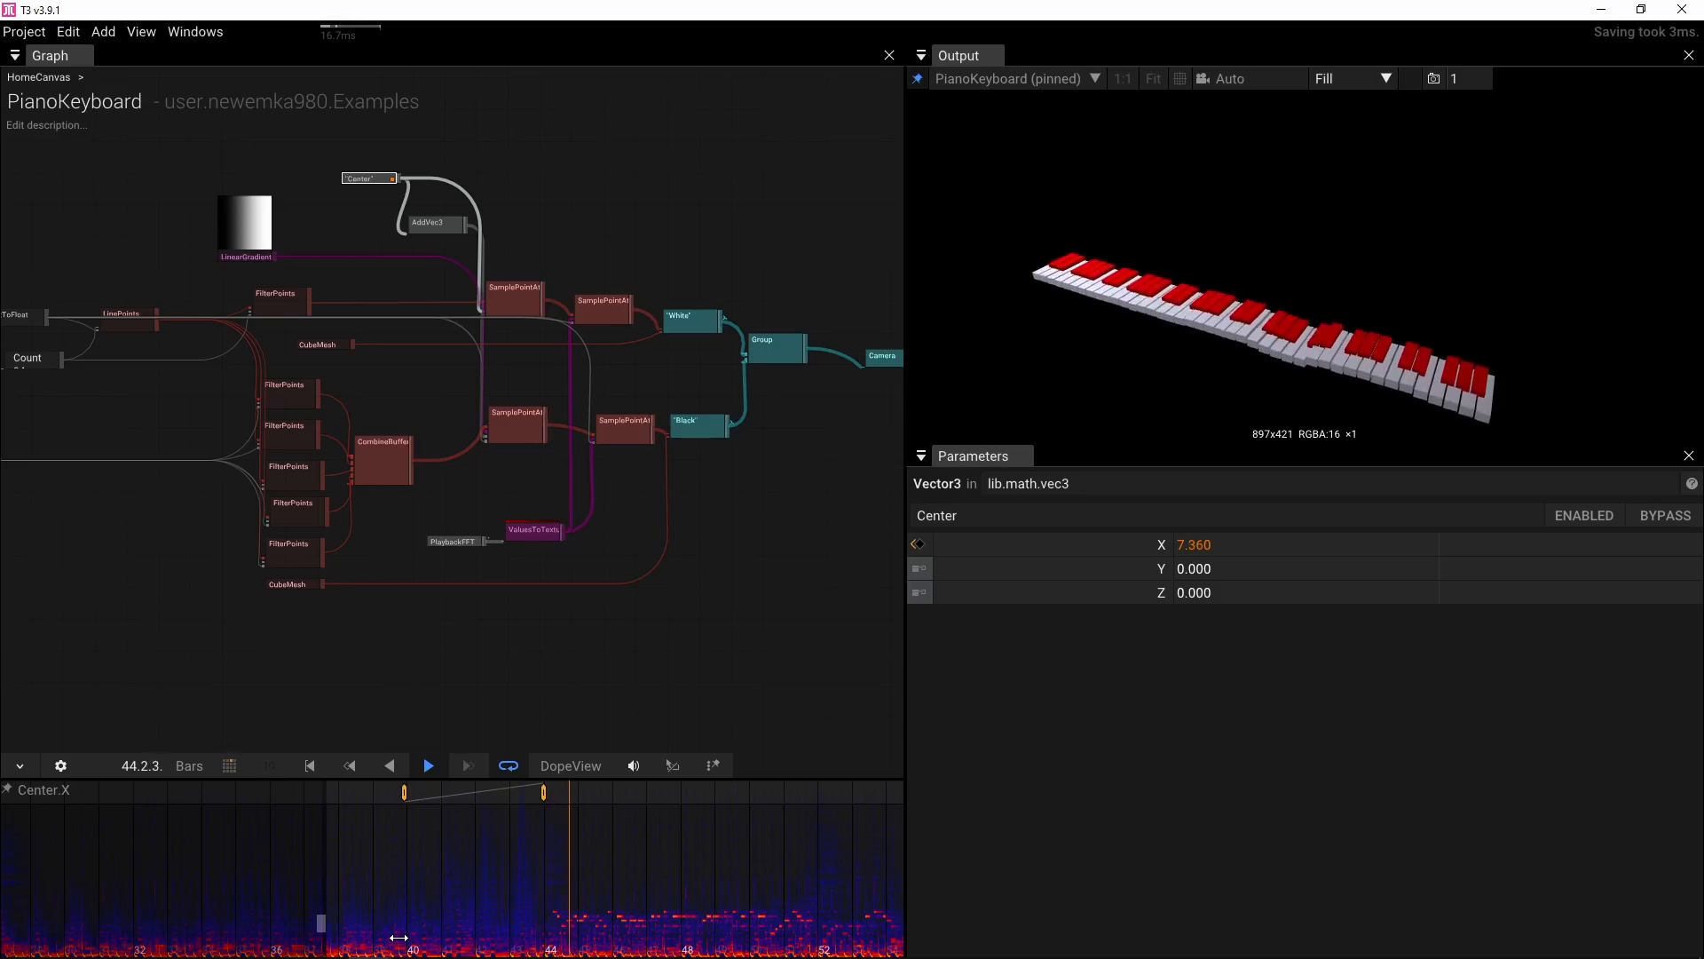
pyautogui.press('space')
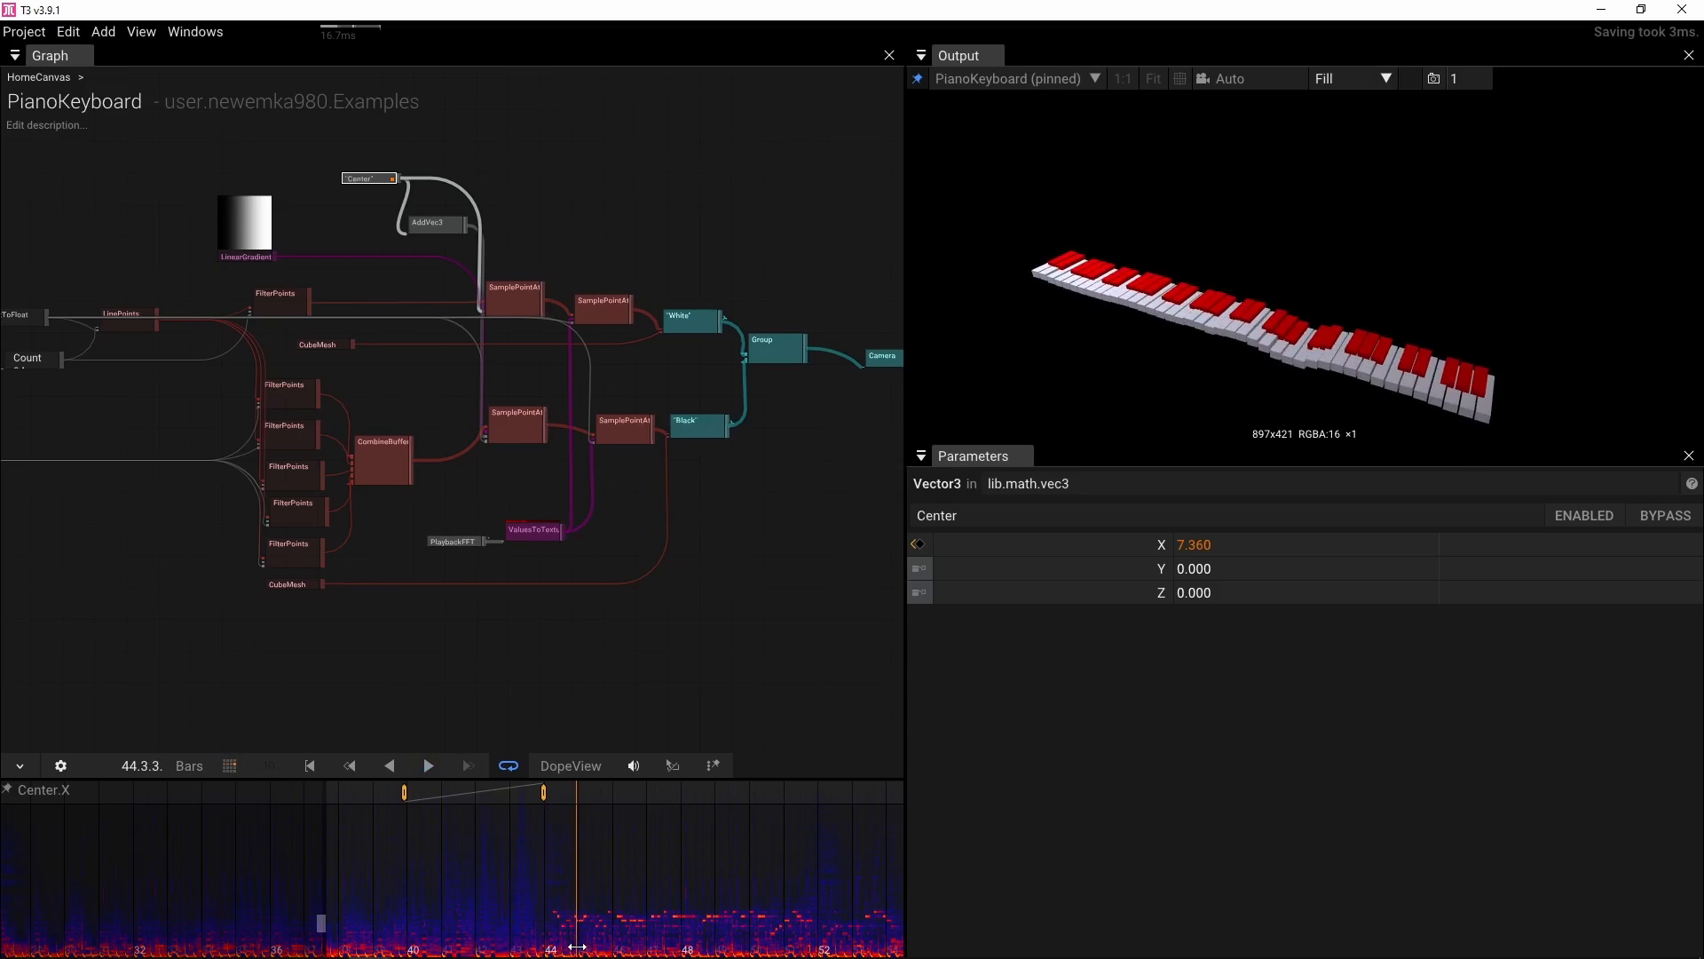
pyautogui.moveTo(577, 947); pyautogui.dragTo(488, 927)
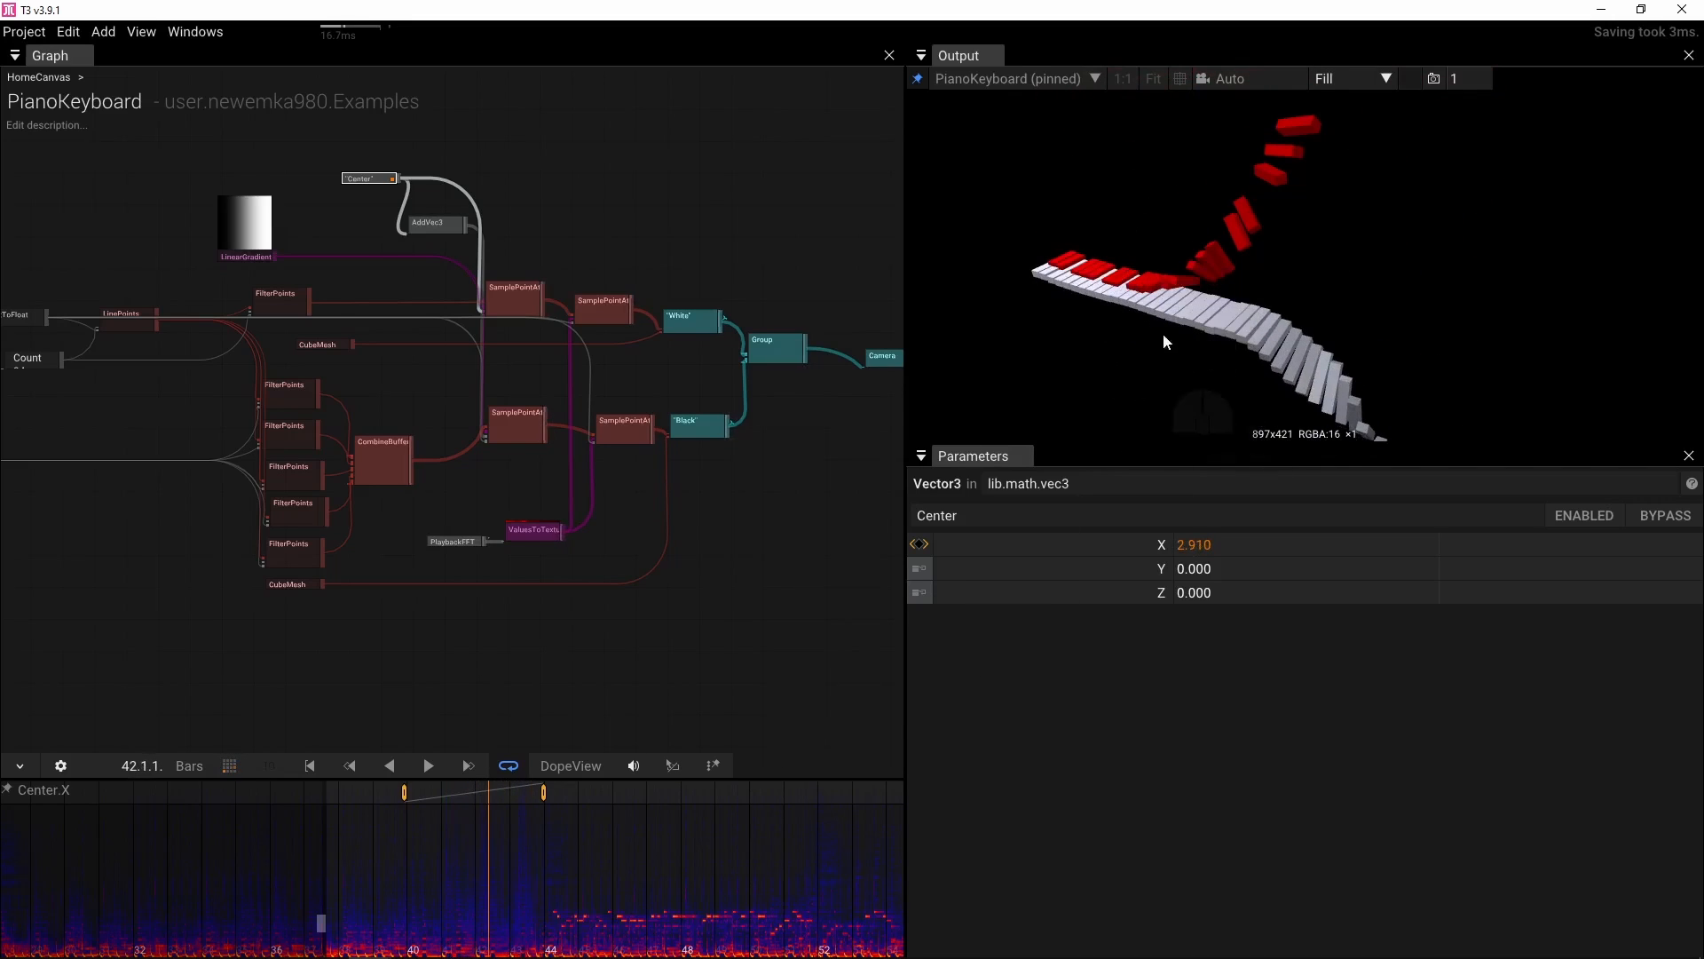
# Extract the black keys' SamplePointAttributes RedFactor parameter into a separate RedFactor value node
pyautogui.scroll(5, 479, 540)
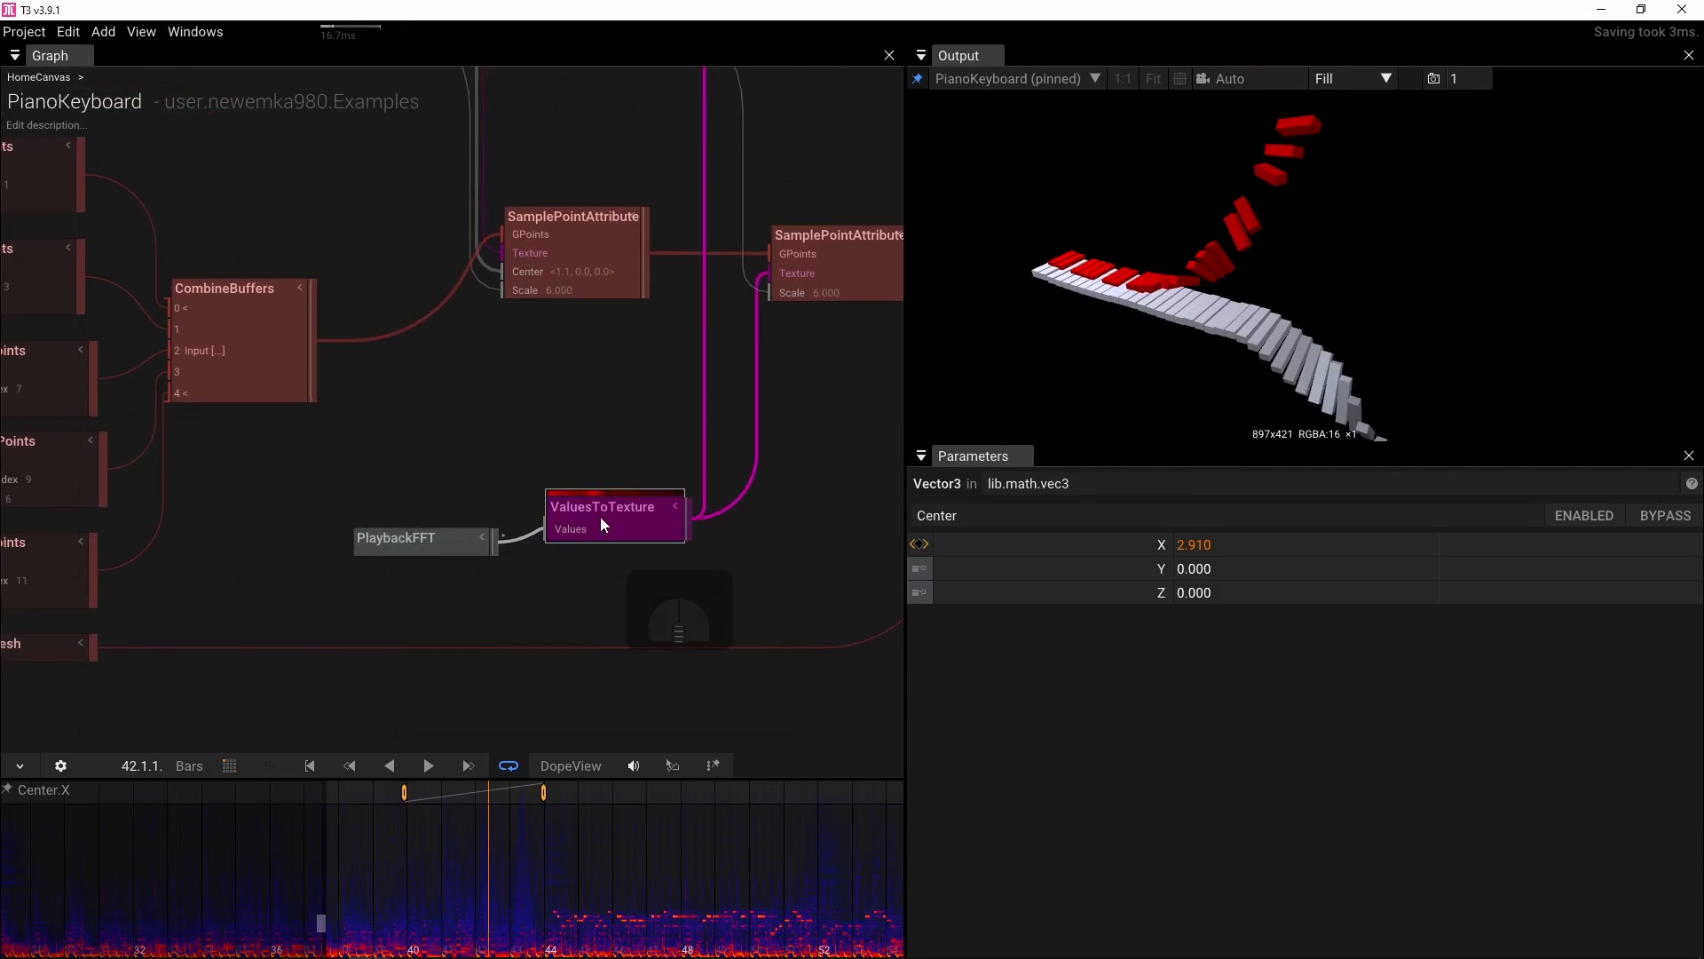
pyautogui.moveTo(410, 537); pyautogui.dragTo(377, 531)
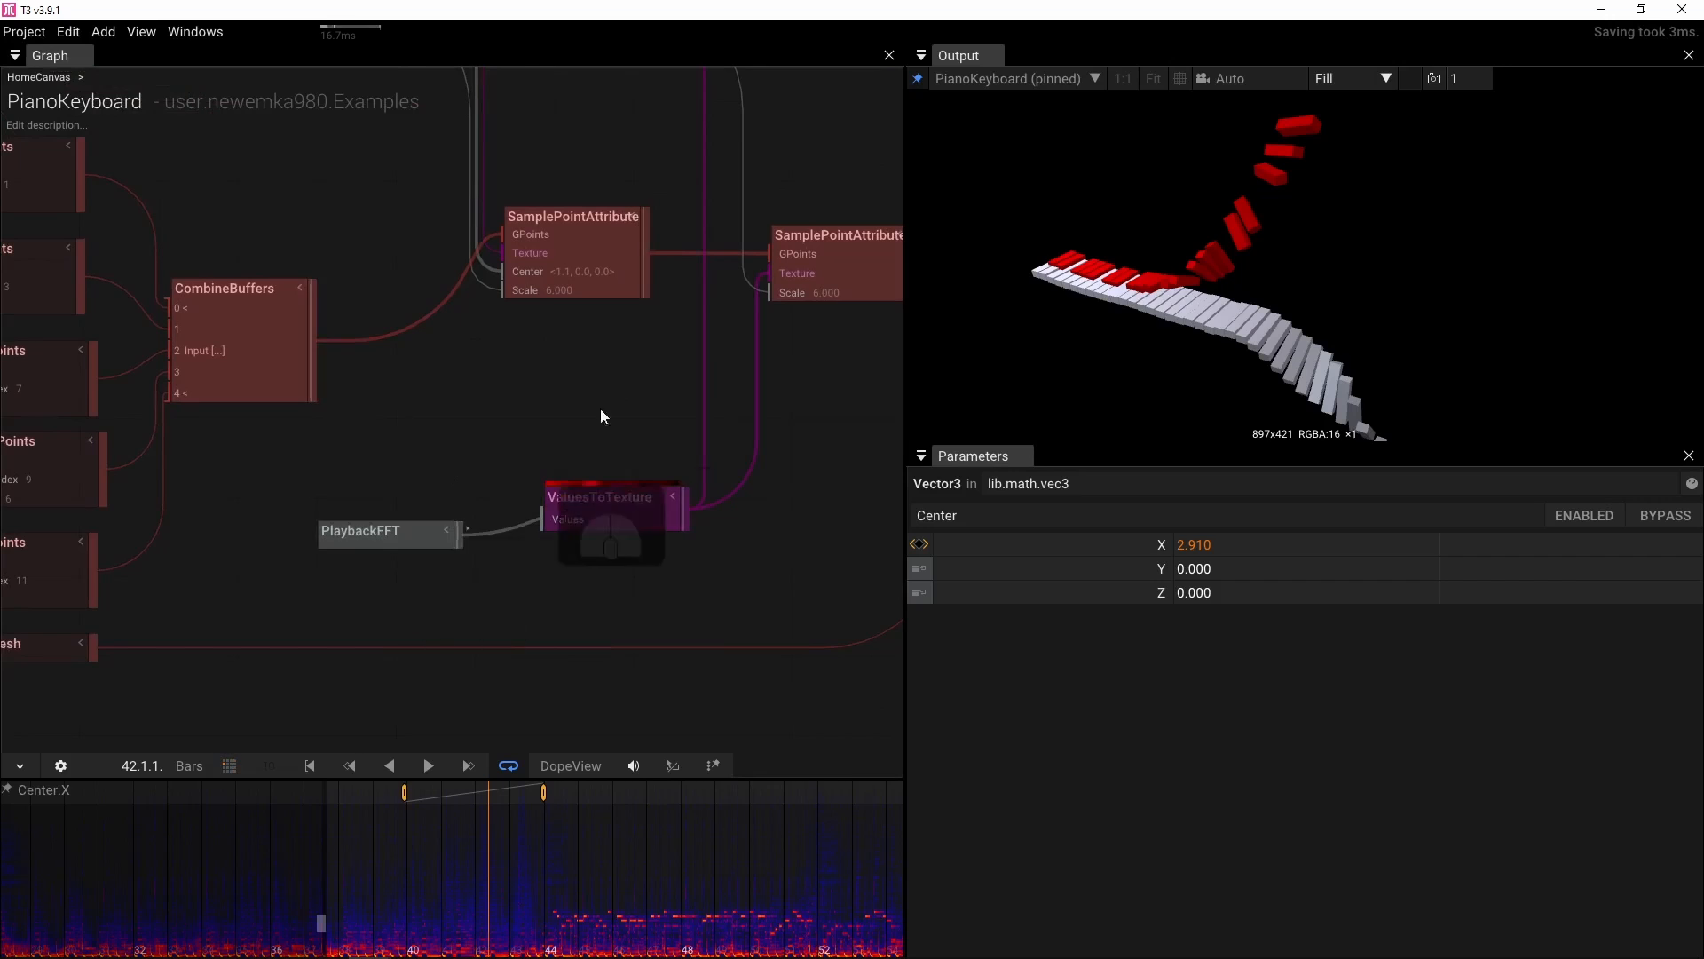
pyautogui.moveTo(600, 408); pyautogui.dragTo(423, 509)
pyautogui.scroll(4, 435, 517)
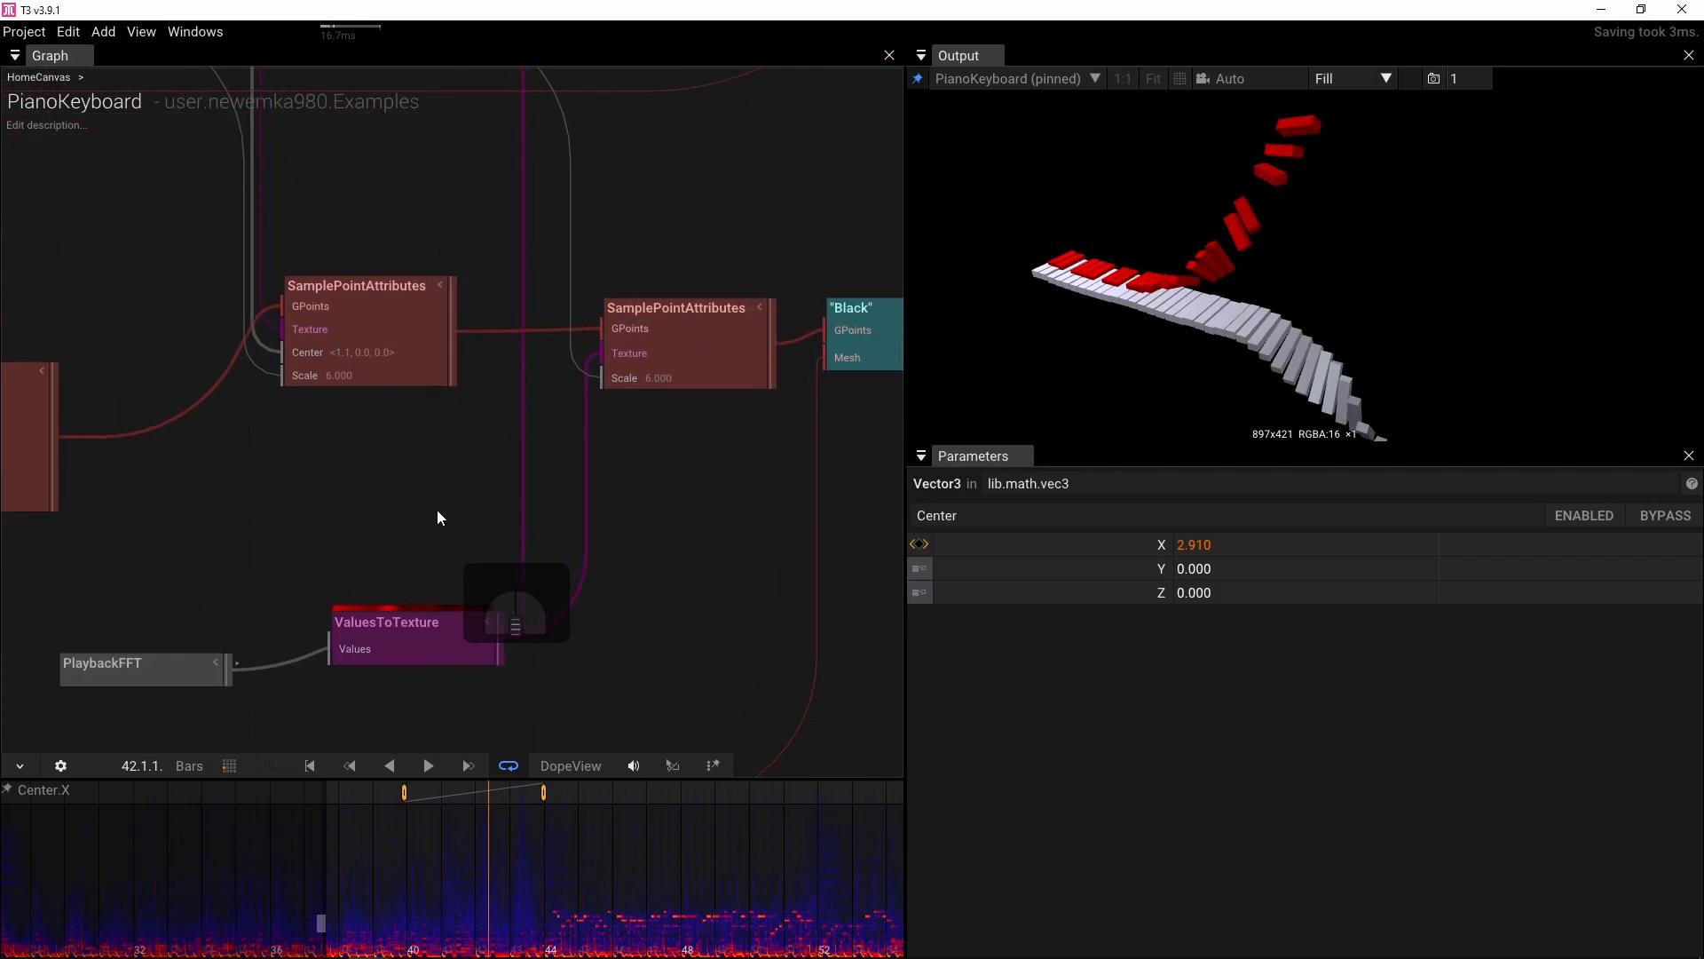
pyautogui.scroll(-4, 437, 518)
pyautogui.click(618, 387)
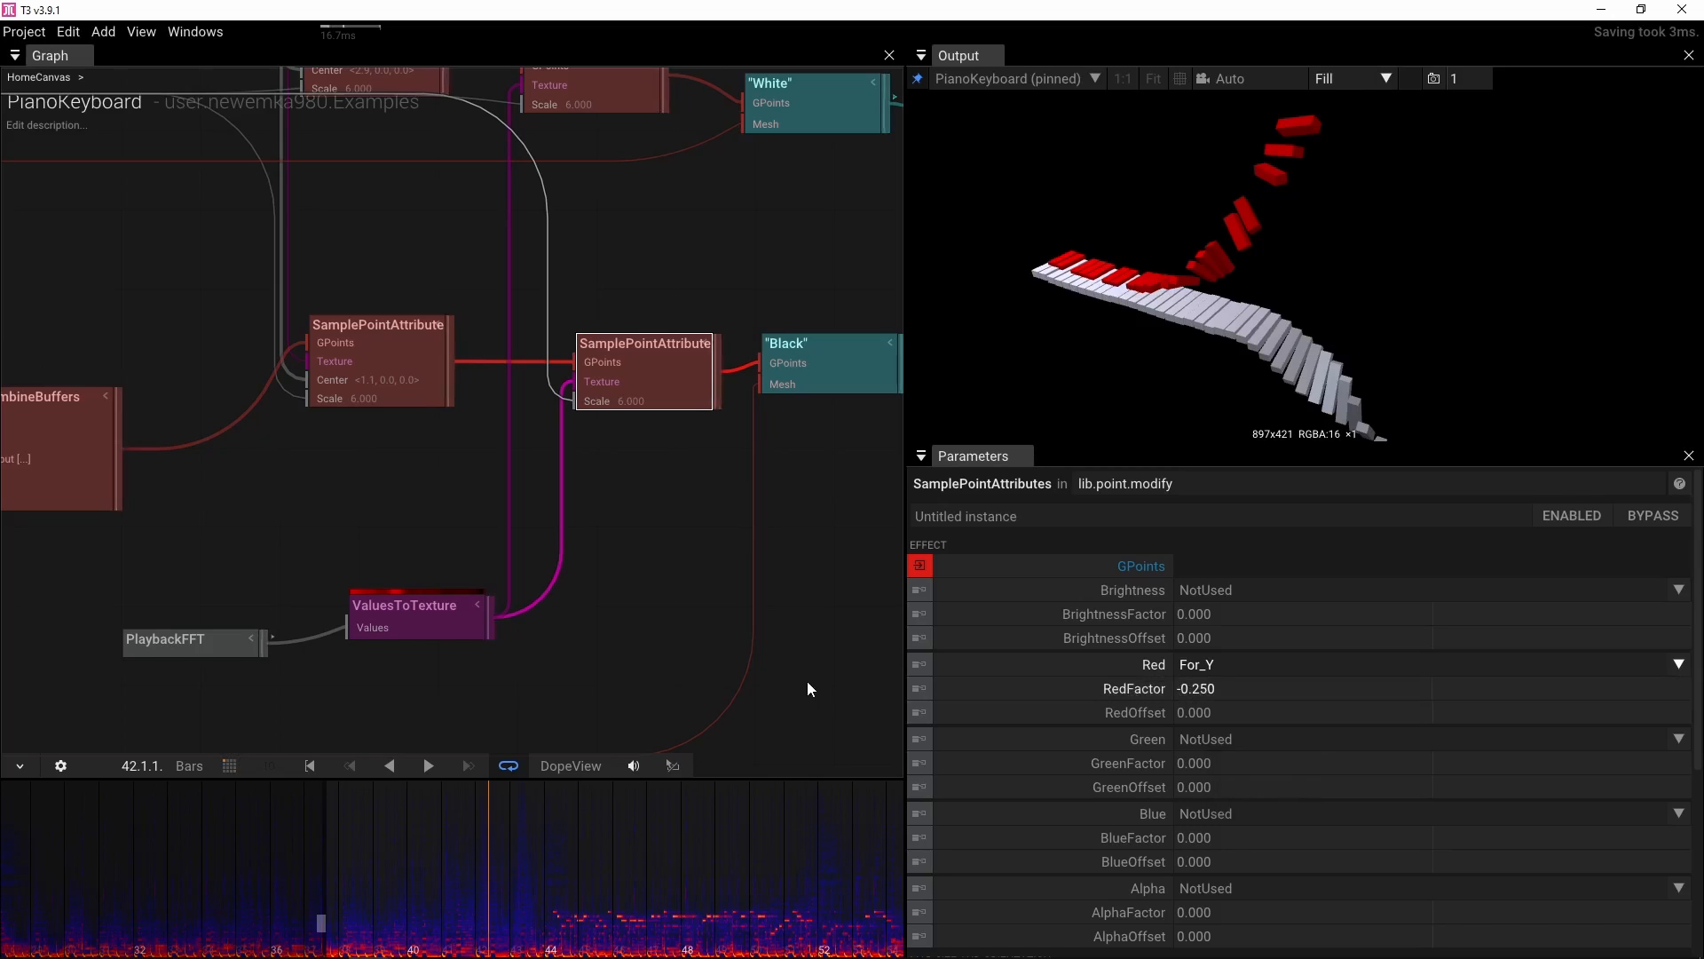
pyautogui.scroll(-3, 676, 643)
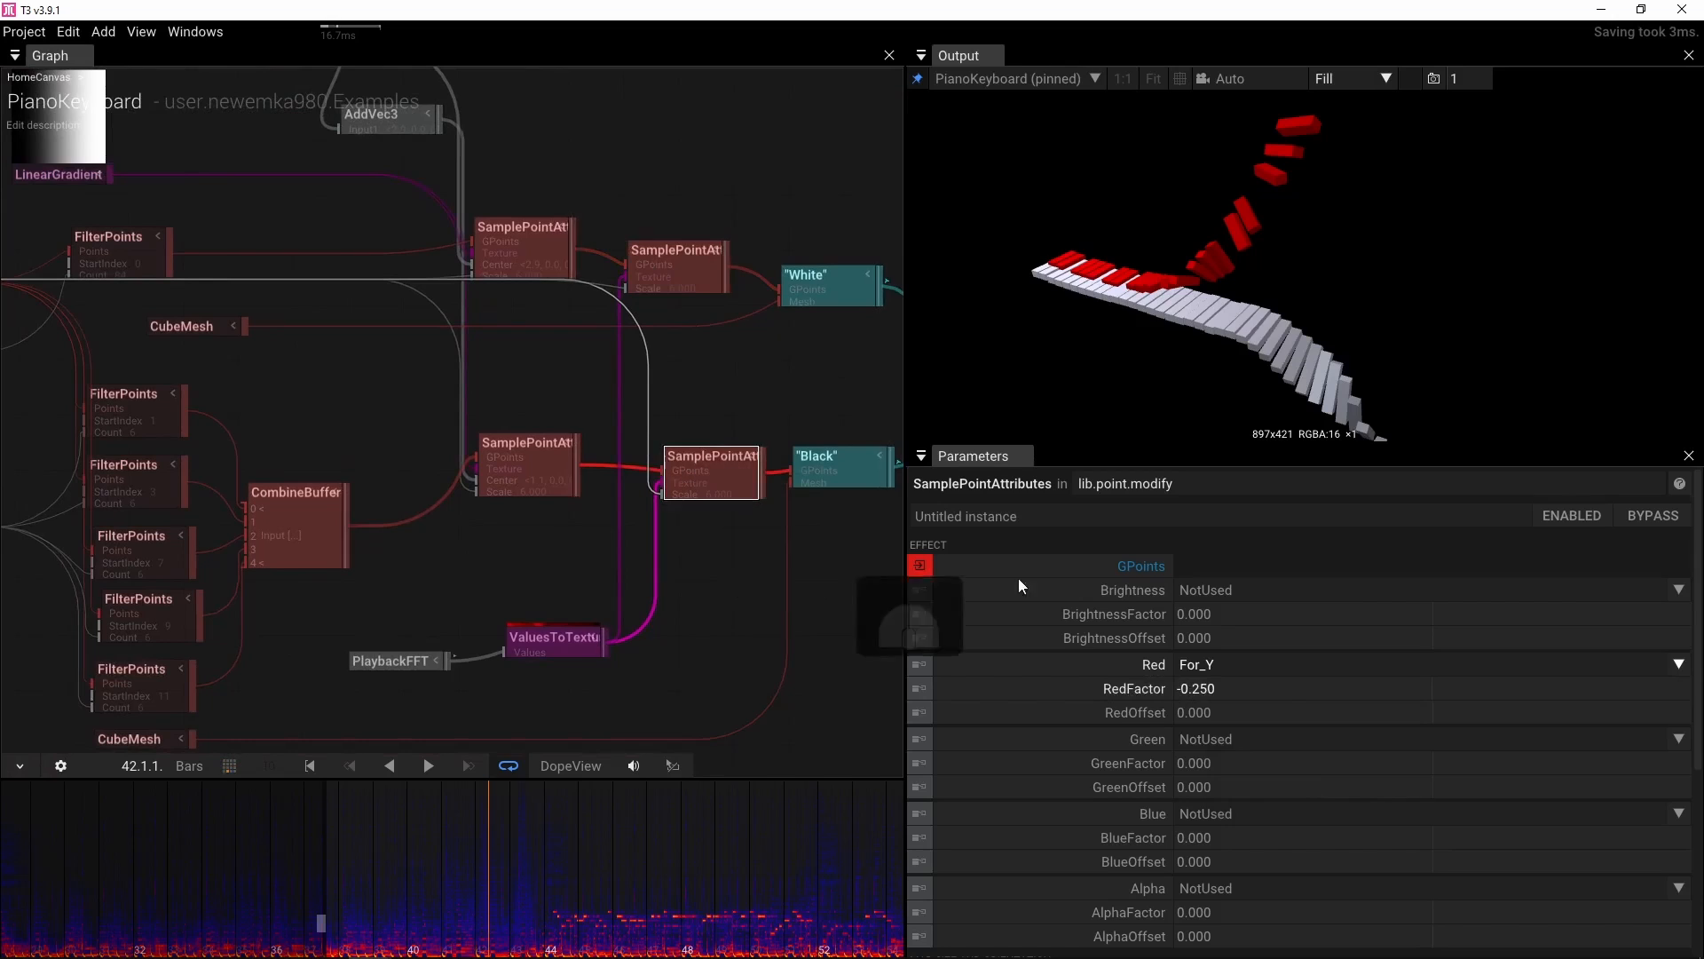
pyautogui.press('ctrl')
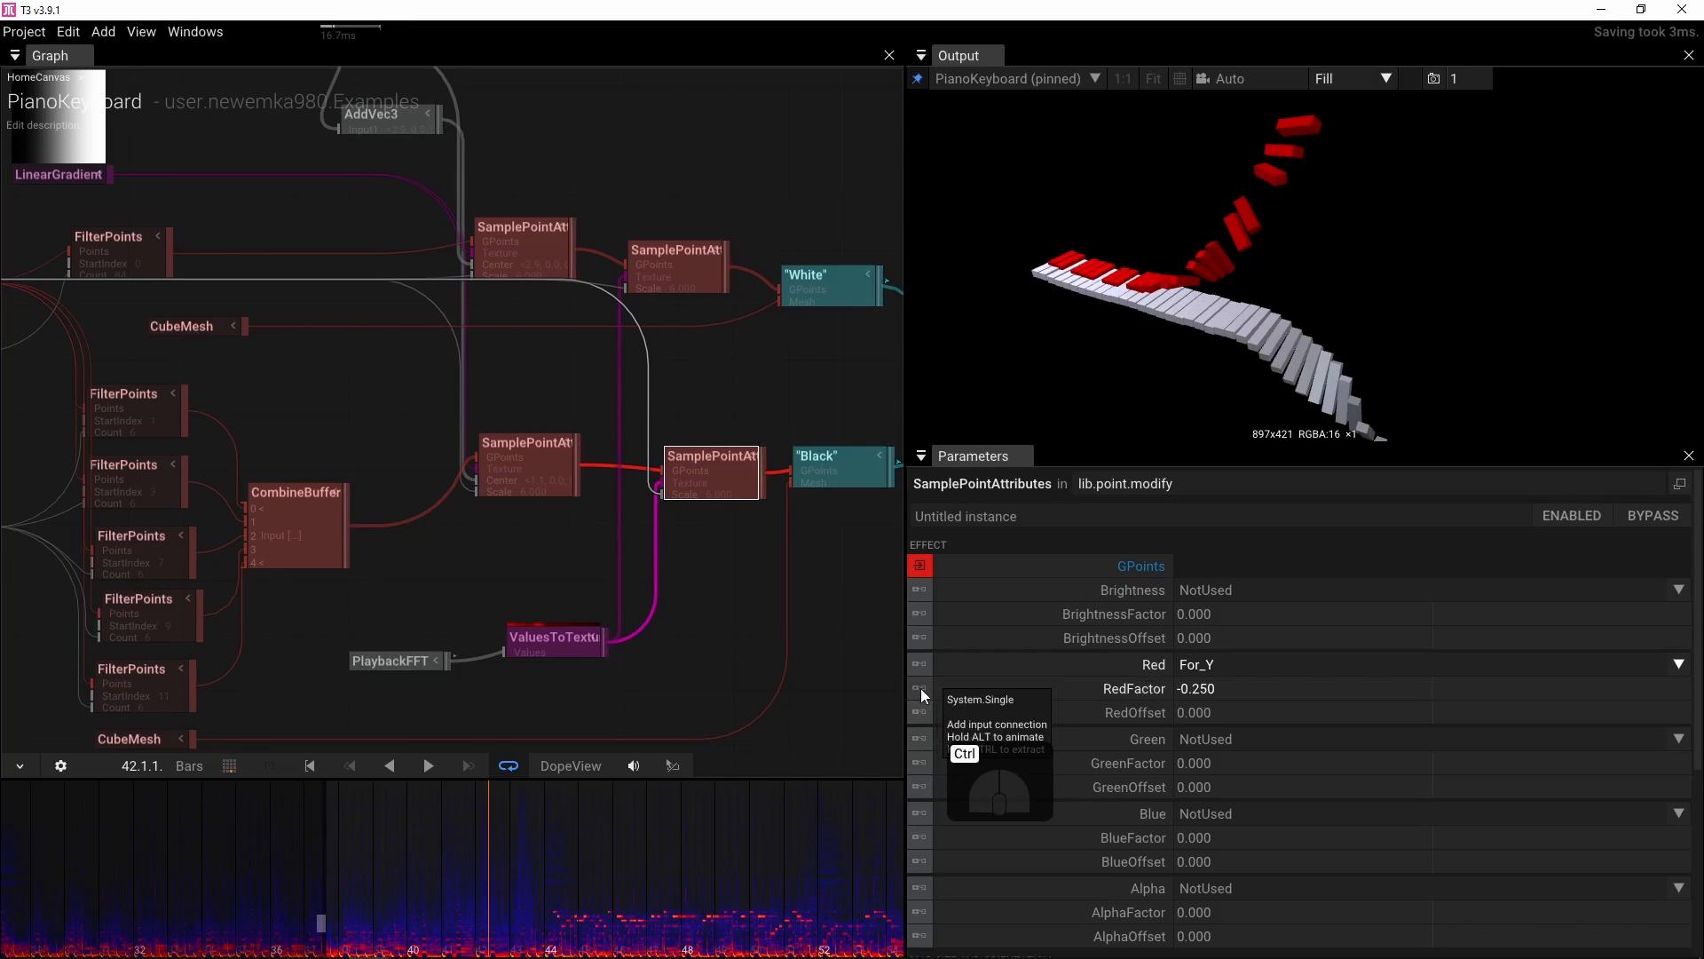
pyautogui.moveTo(920, 688); pyautogui.dragTo(627, 294)
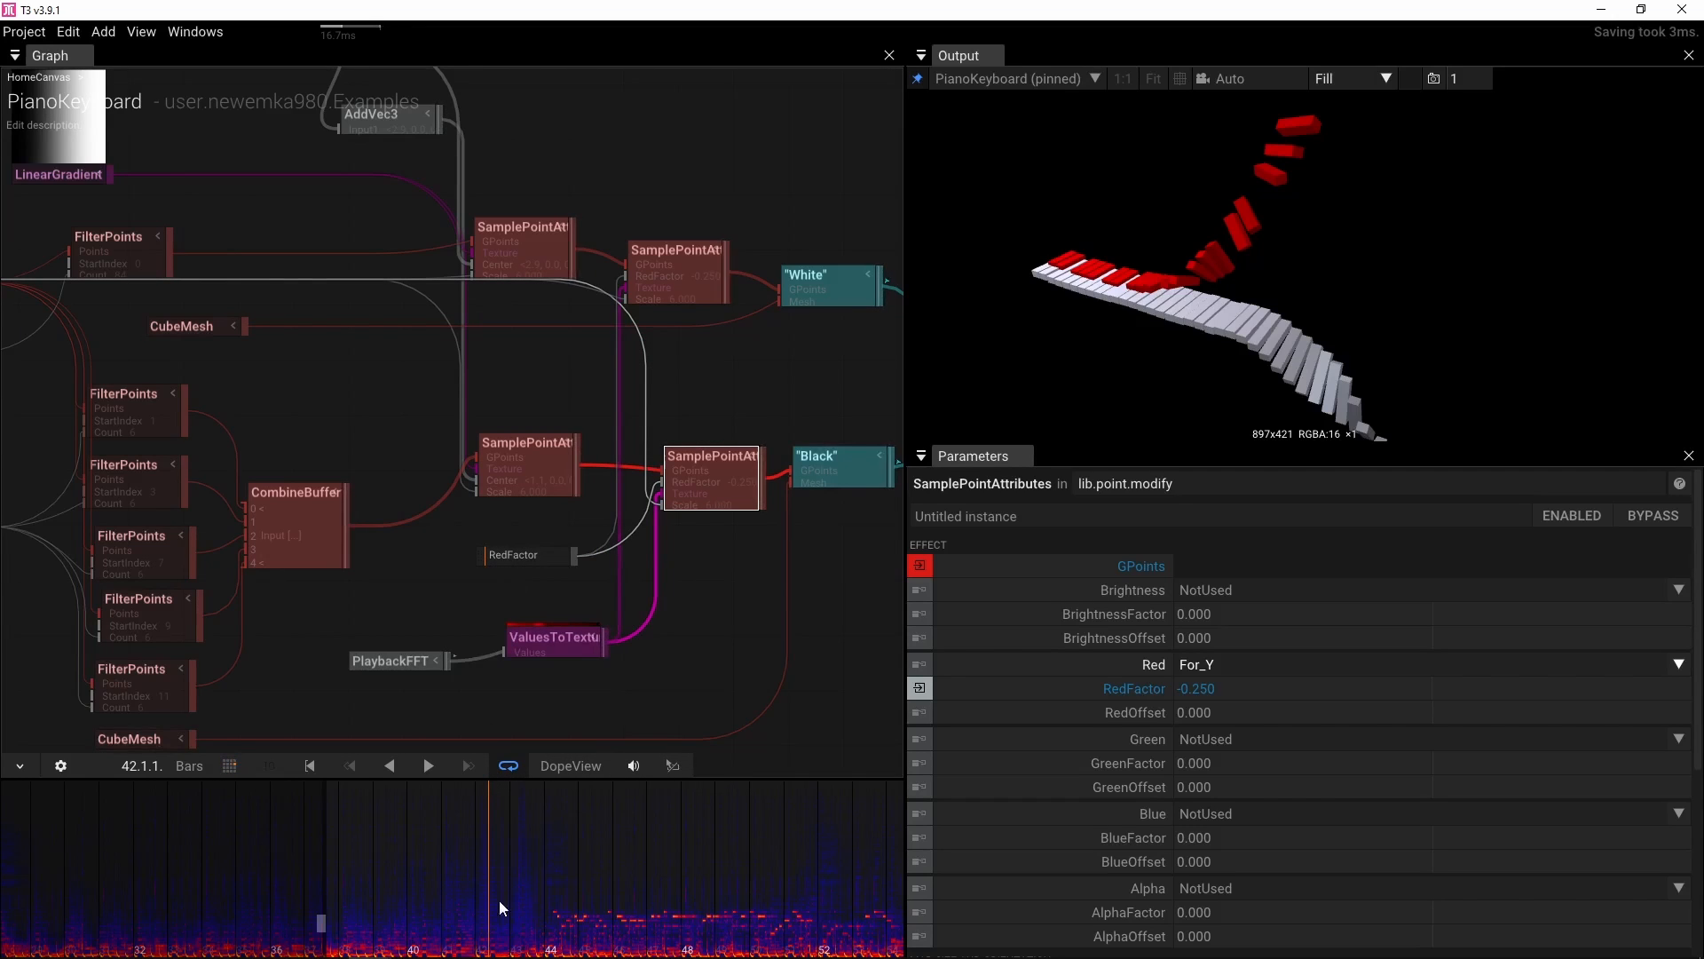
# Select the RedFactor value node and add an animation keyframe for its Float value of -0.250
pyautogui.moveTo(491, 942); pyautogui.dragTo(548, 941)
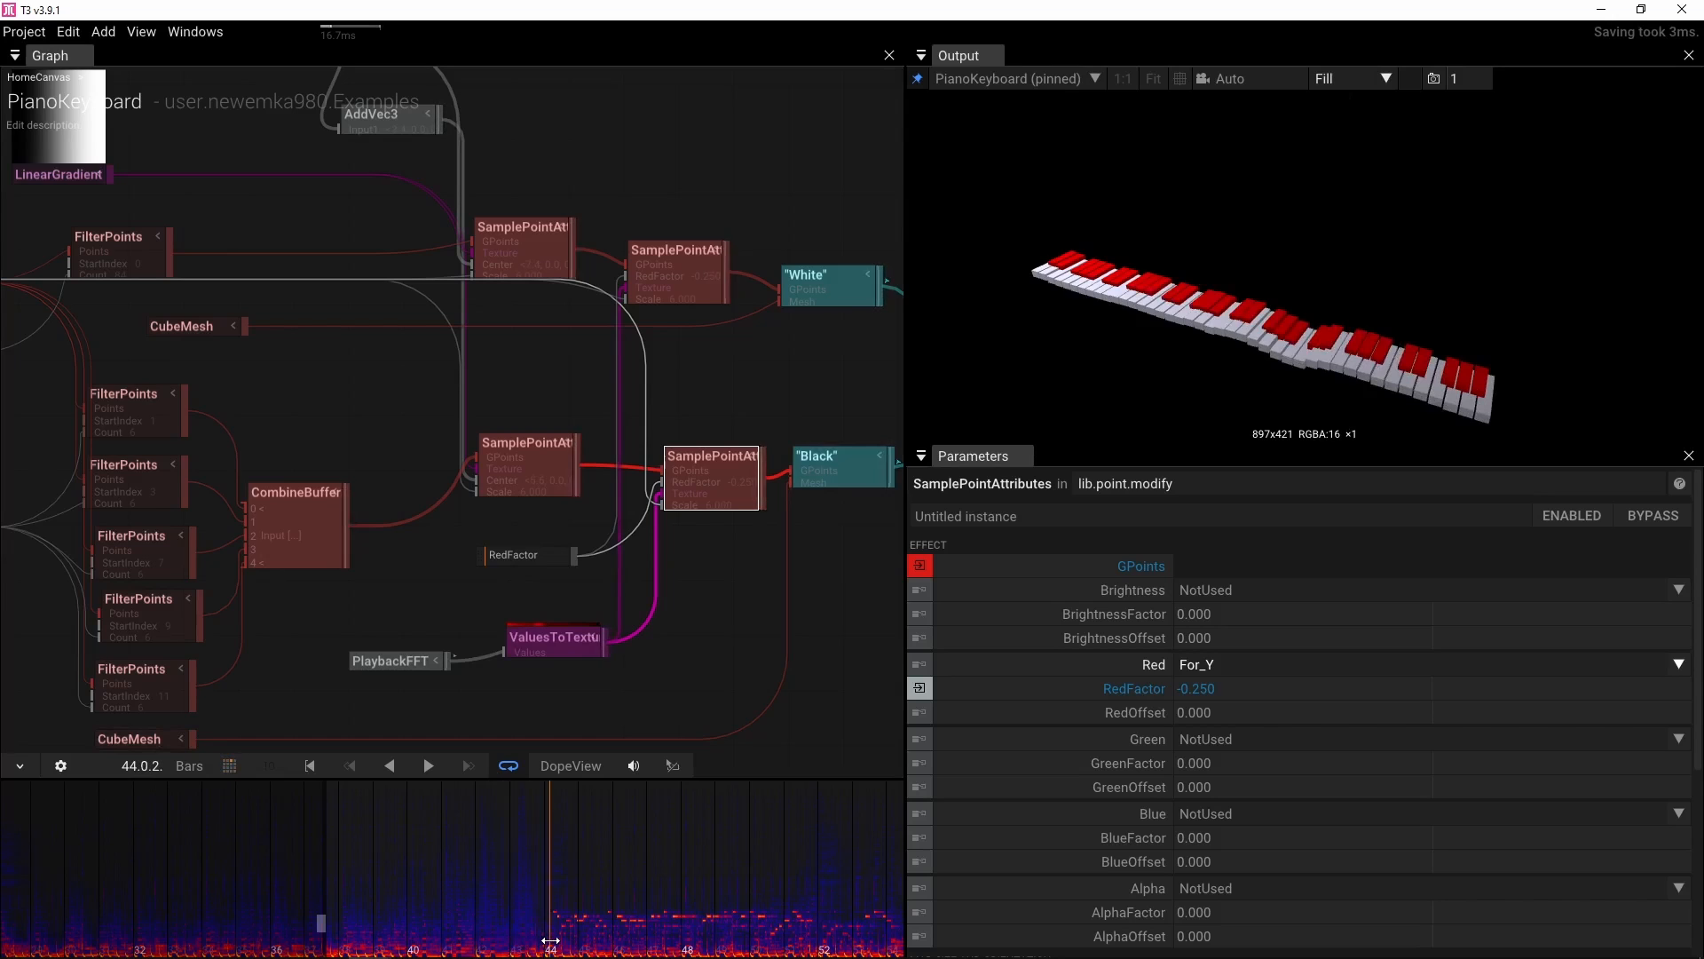
pyautogui.click(508, 522)
pyautogui.click(514, 556)
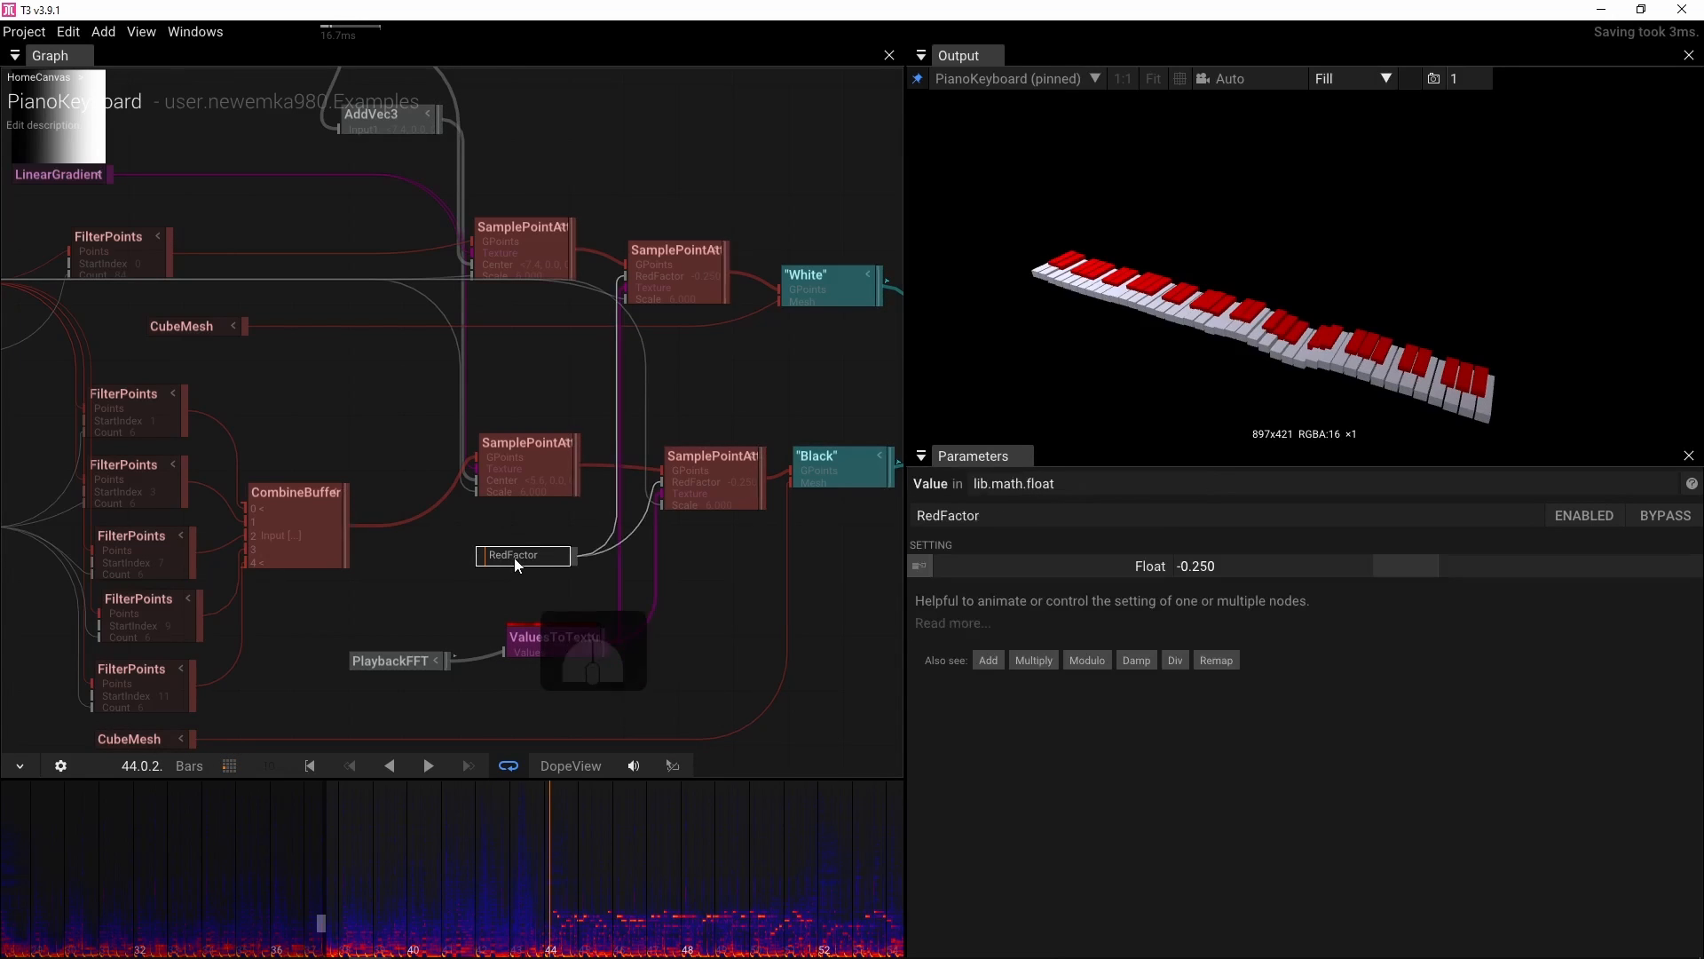
pyautogui.keyDown('alt'); pyautogui.click(920, 565); pyautogui.keyUp('alt')
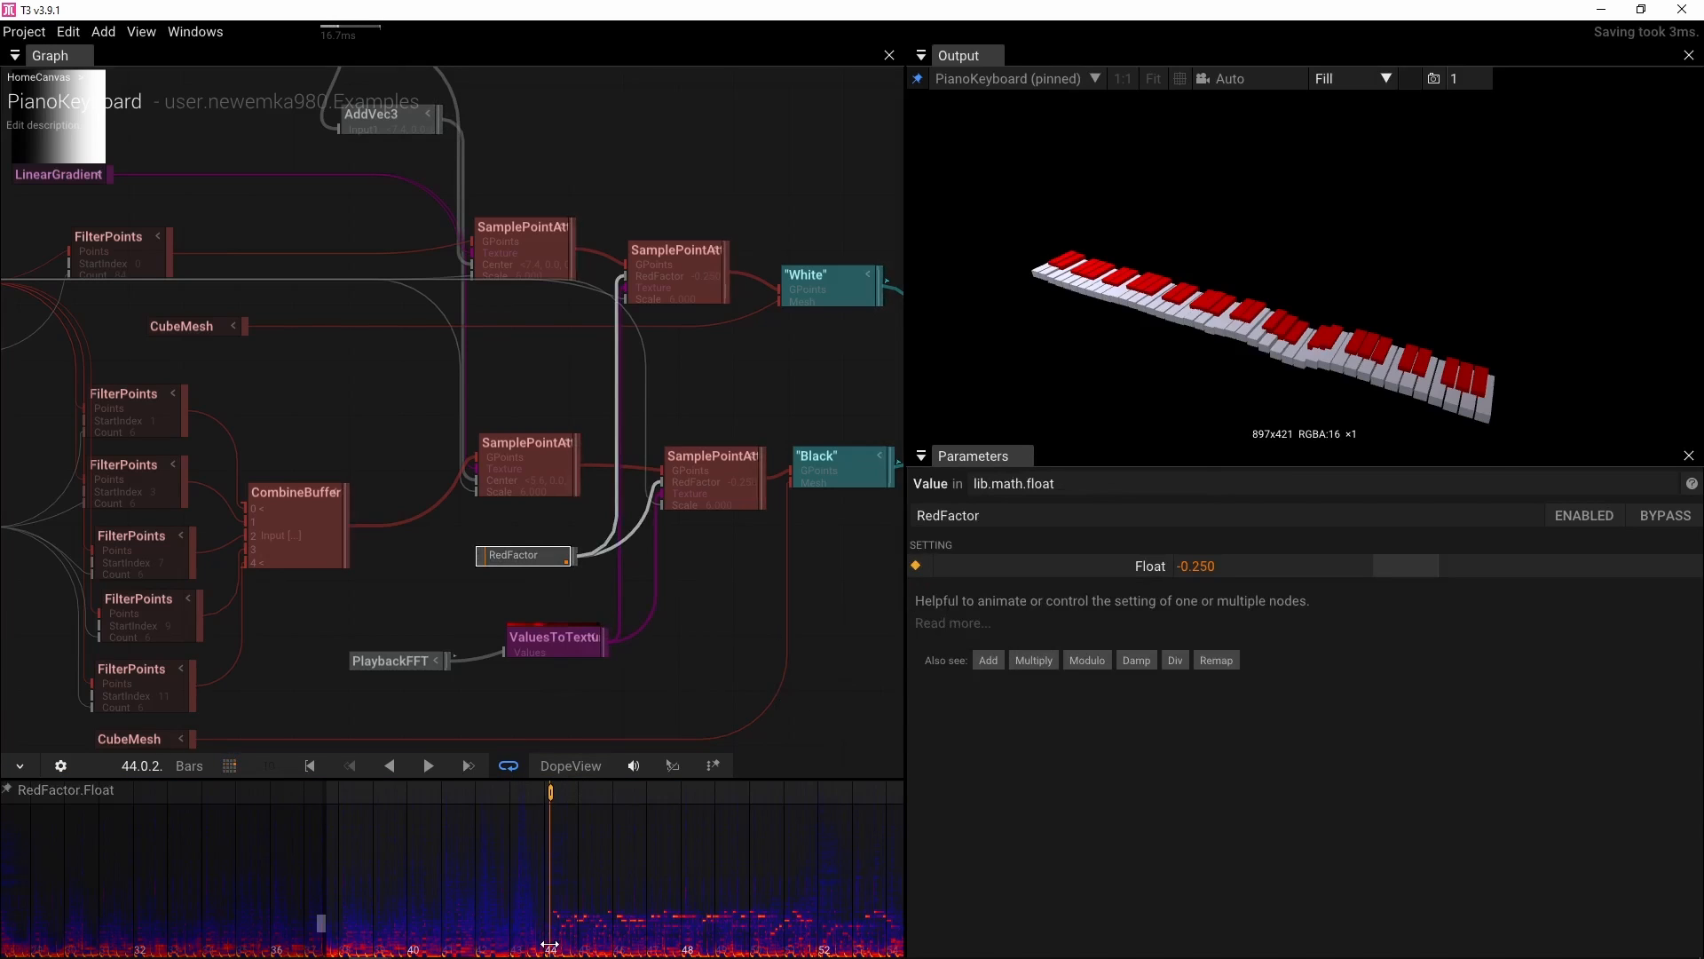
pyautogui.moveTo(551, 946); pyautogui.dragTo(513, 944)
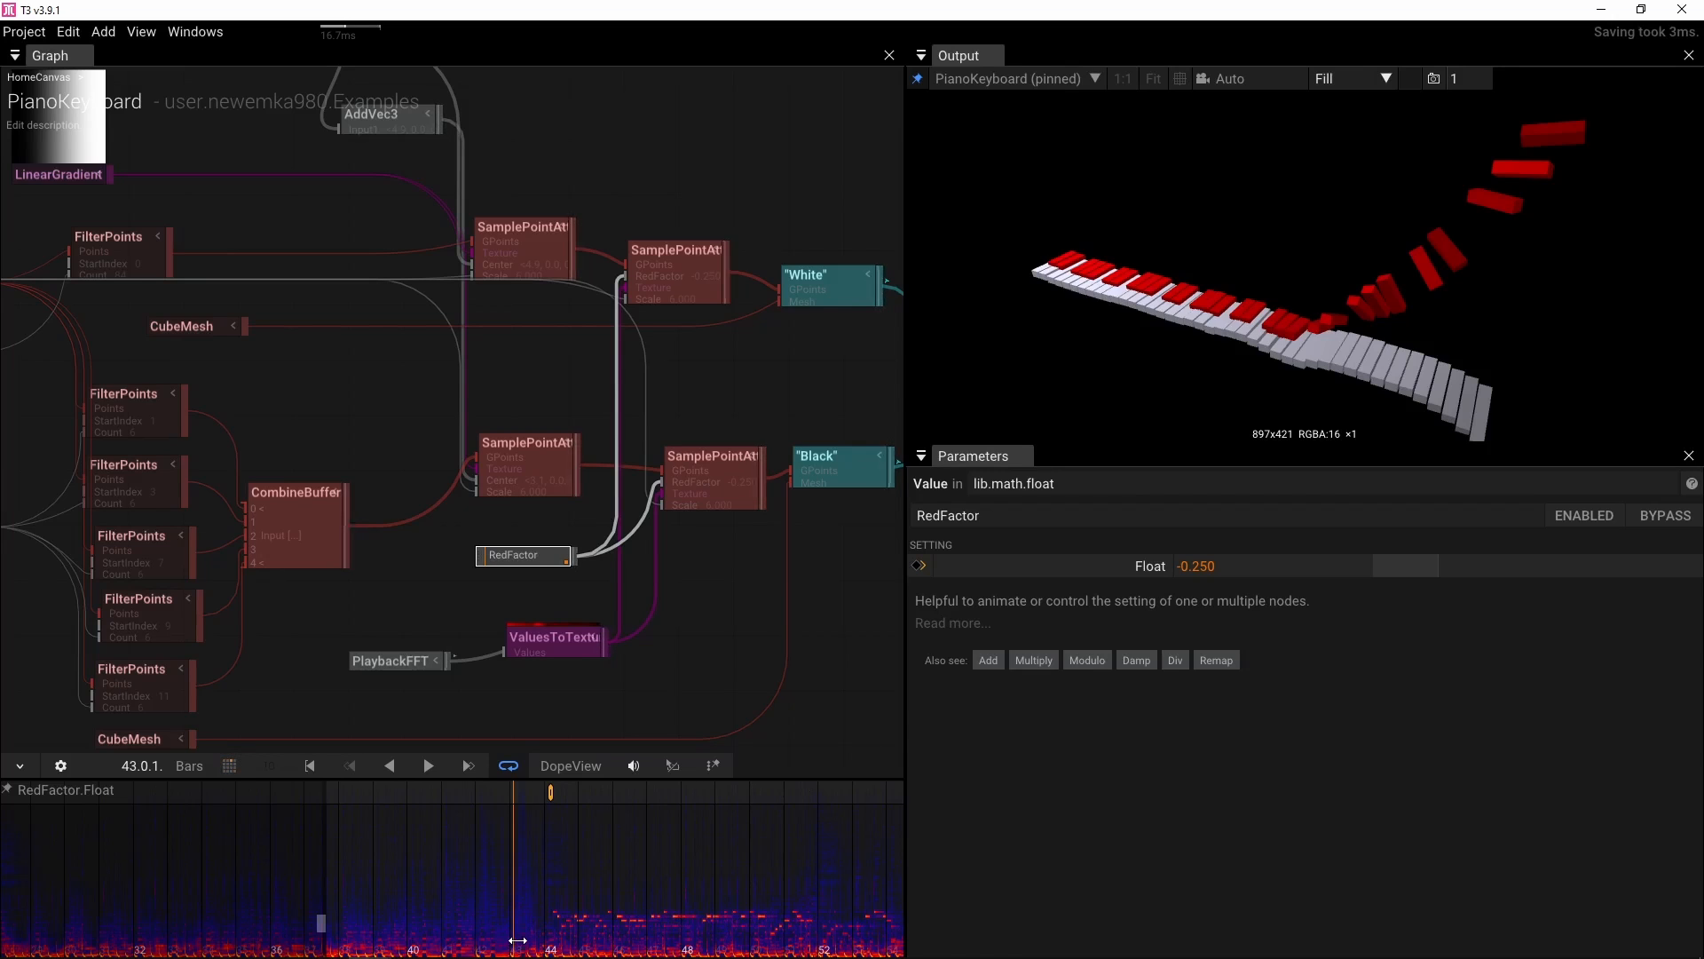
# At an earlier time just before bar 43, add a RedFactor keyframe with the Float value set to 0
pyautogui.moveTo(515, 939); pyautogui.dragTo(516, 941)
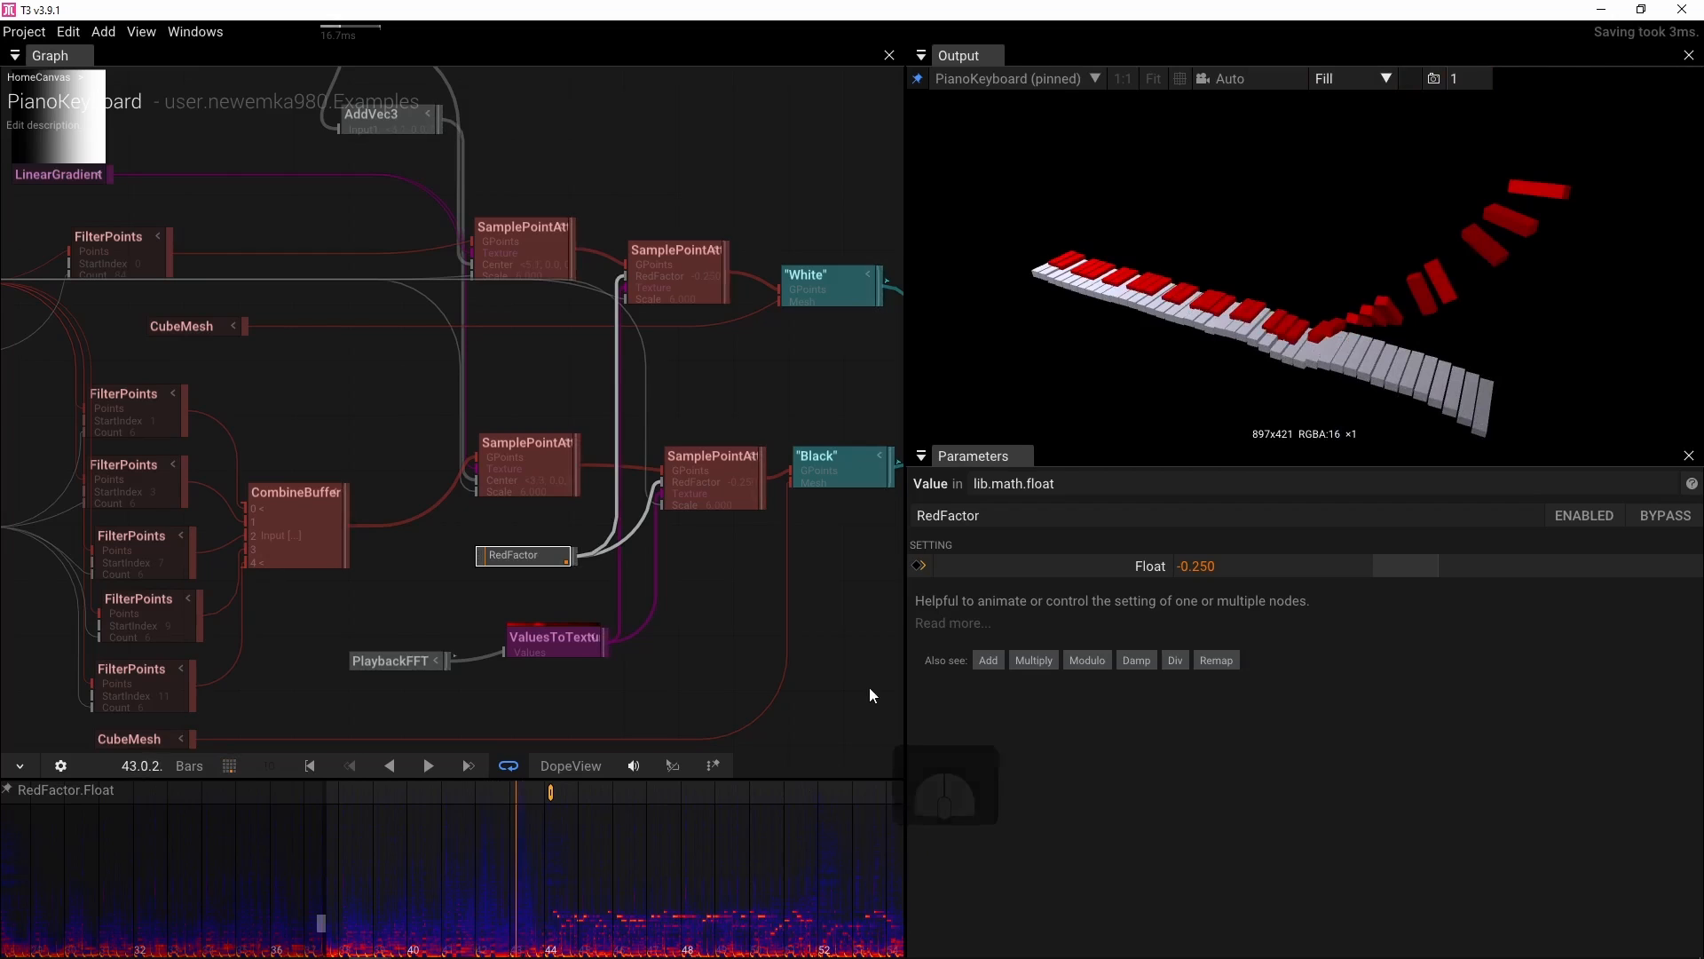
pyautogui.click(921, 565)
pyautogui.click(1229, 568)
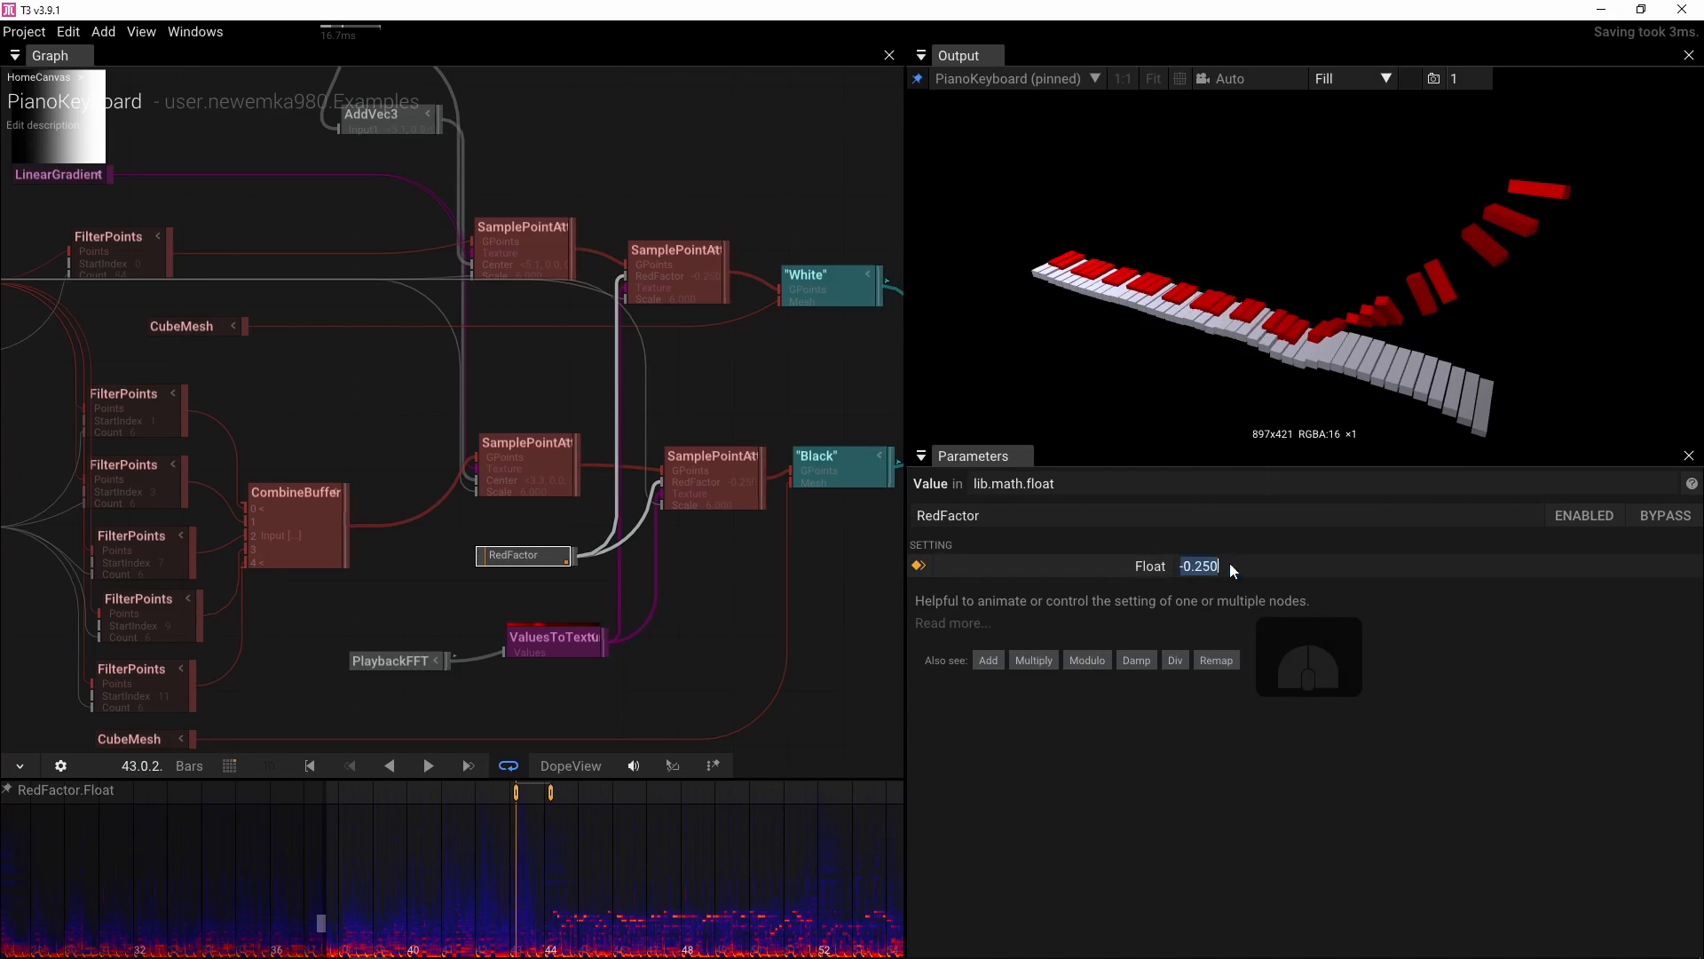
pyautogui.write('0')
pyautogui.press('Return')
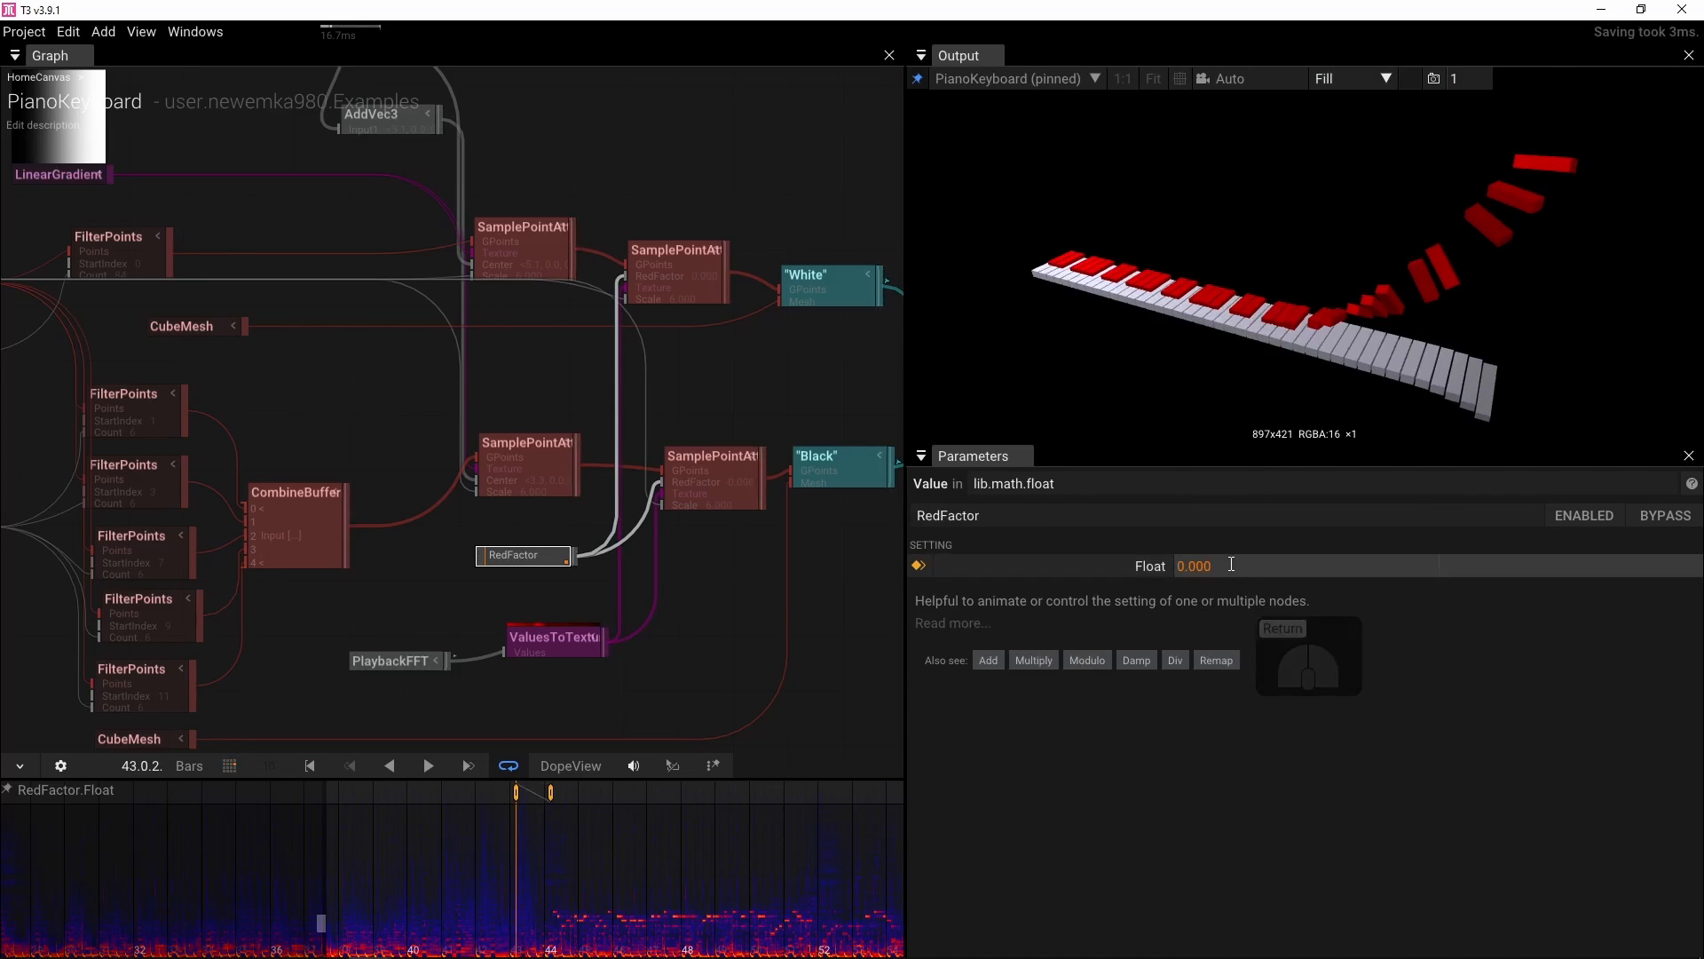
# Set the interpolation of the first RedFactor keyframe to Constant
pyautogui.scroll(3, 556, 837)
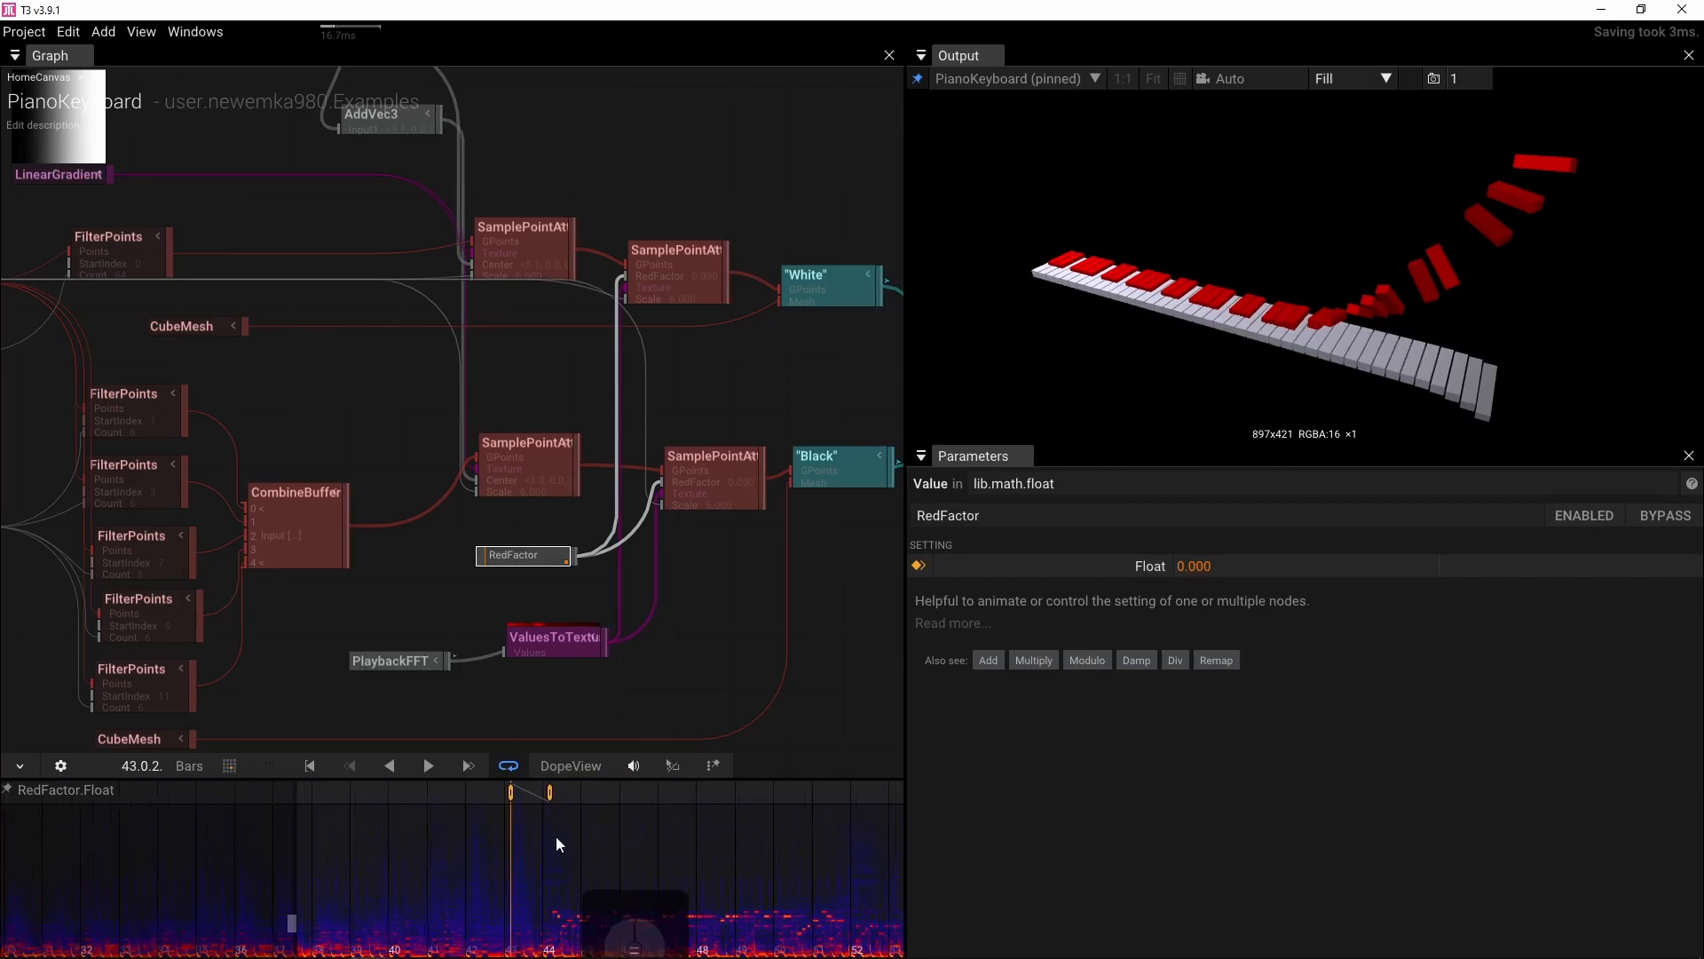
pyautogui.click(548, 792)
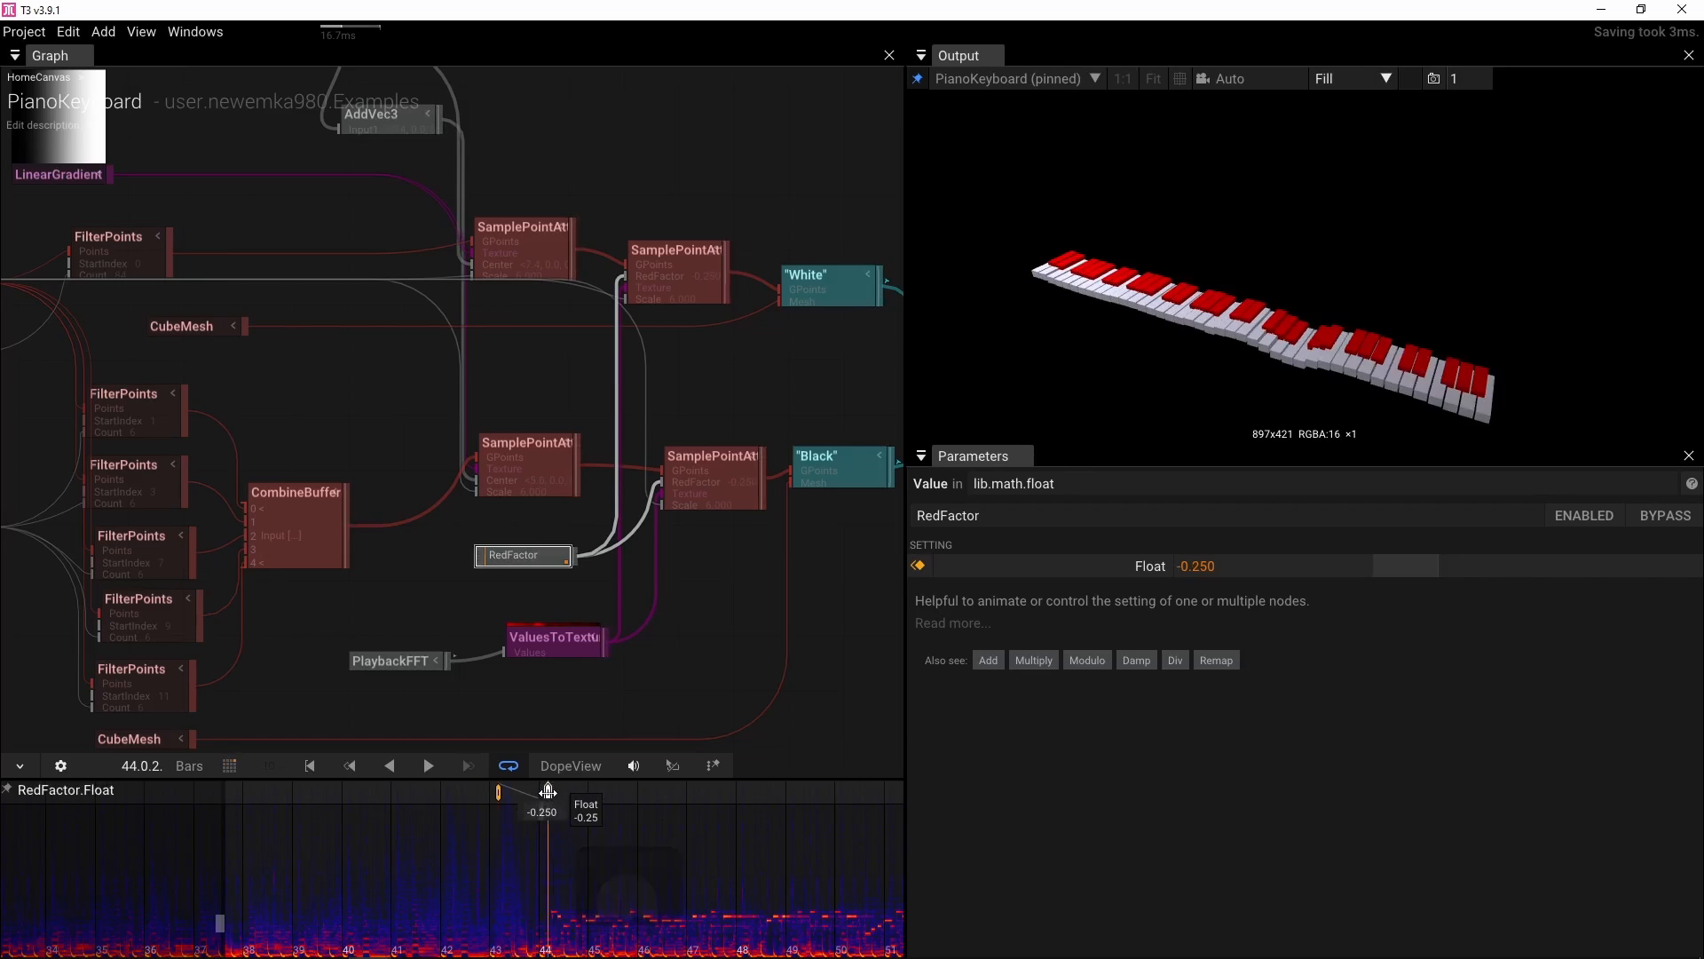
pyautogui.click(497, 792)
pyautogui.rightClick(497, 792)
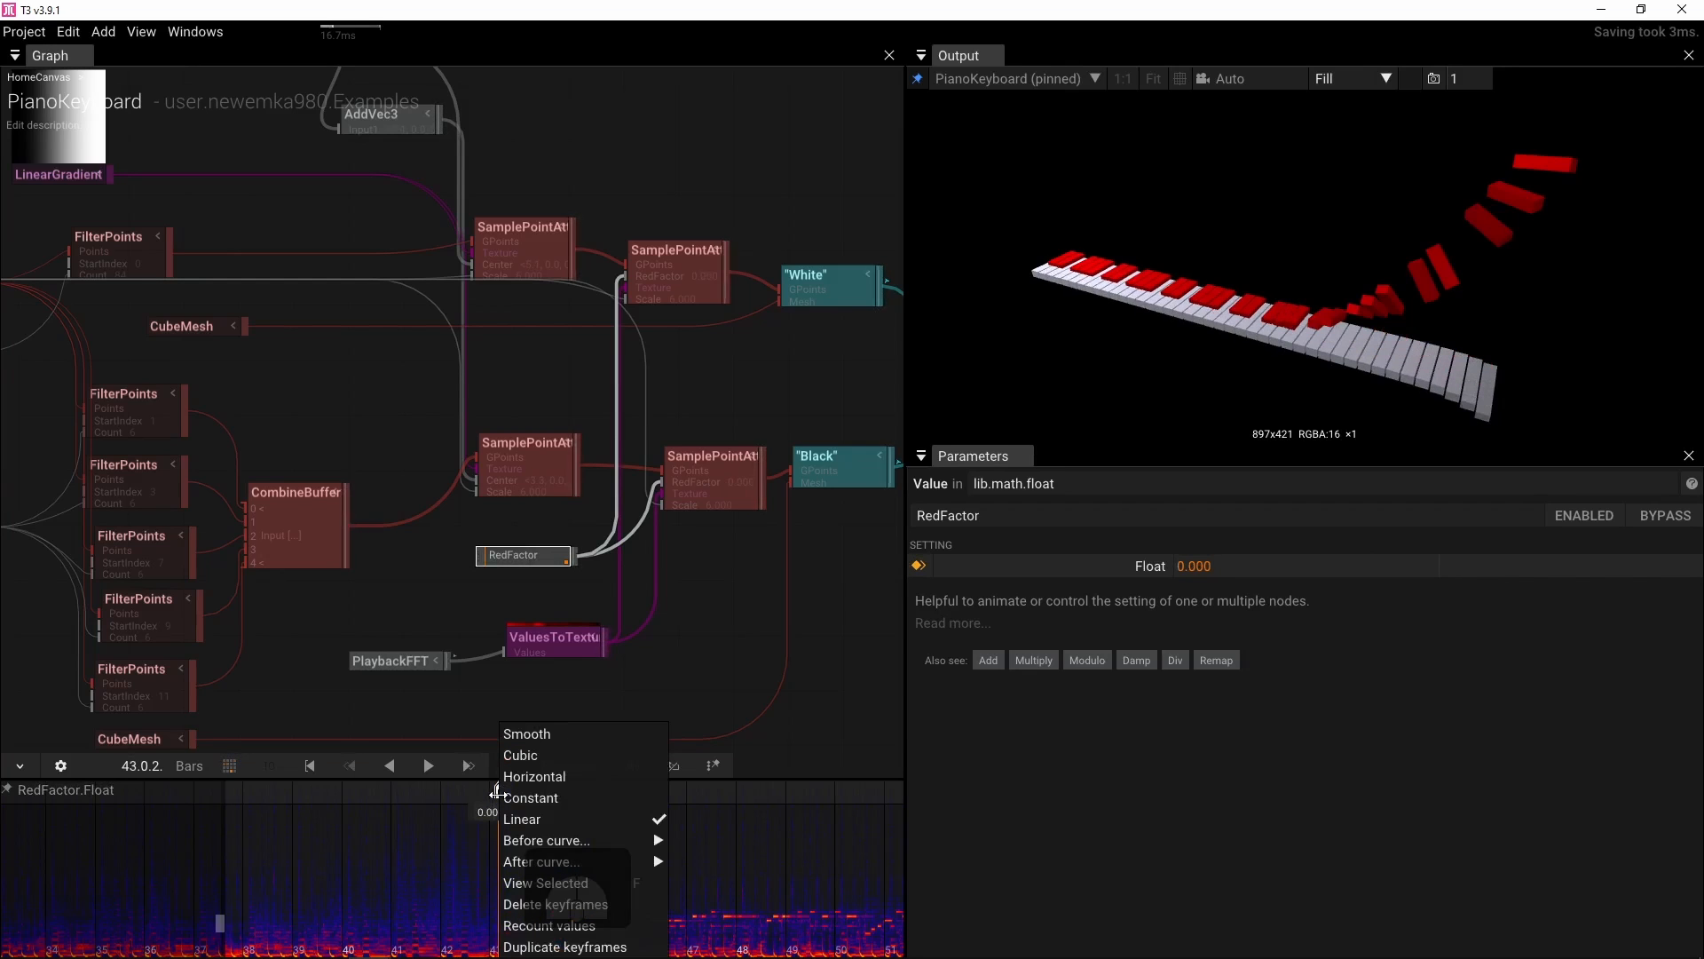
pyautogui.click(550, 802)
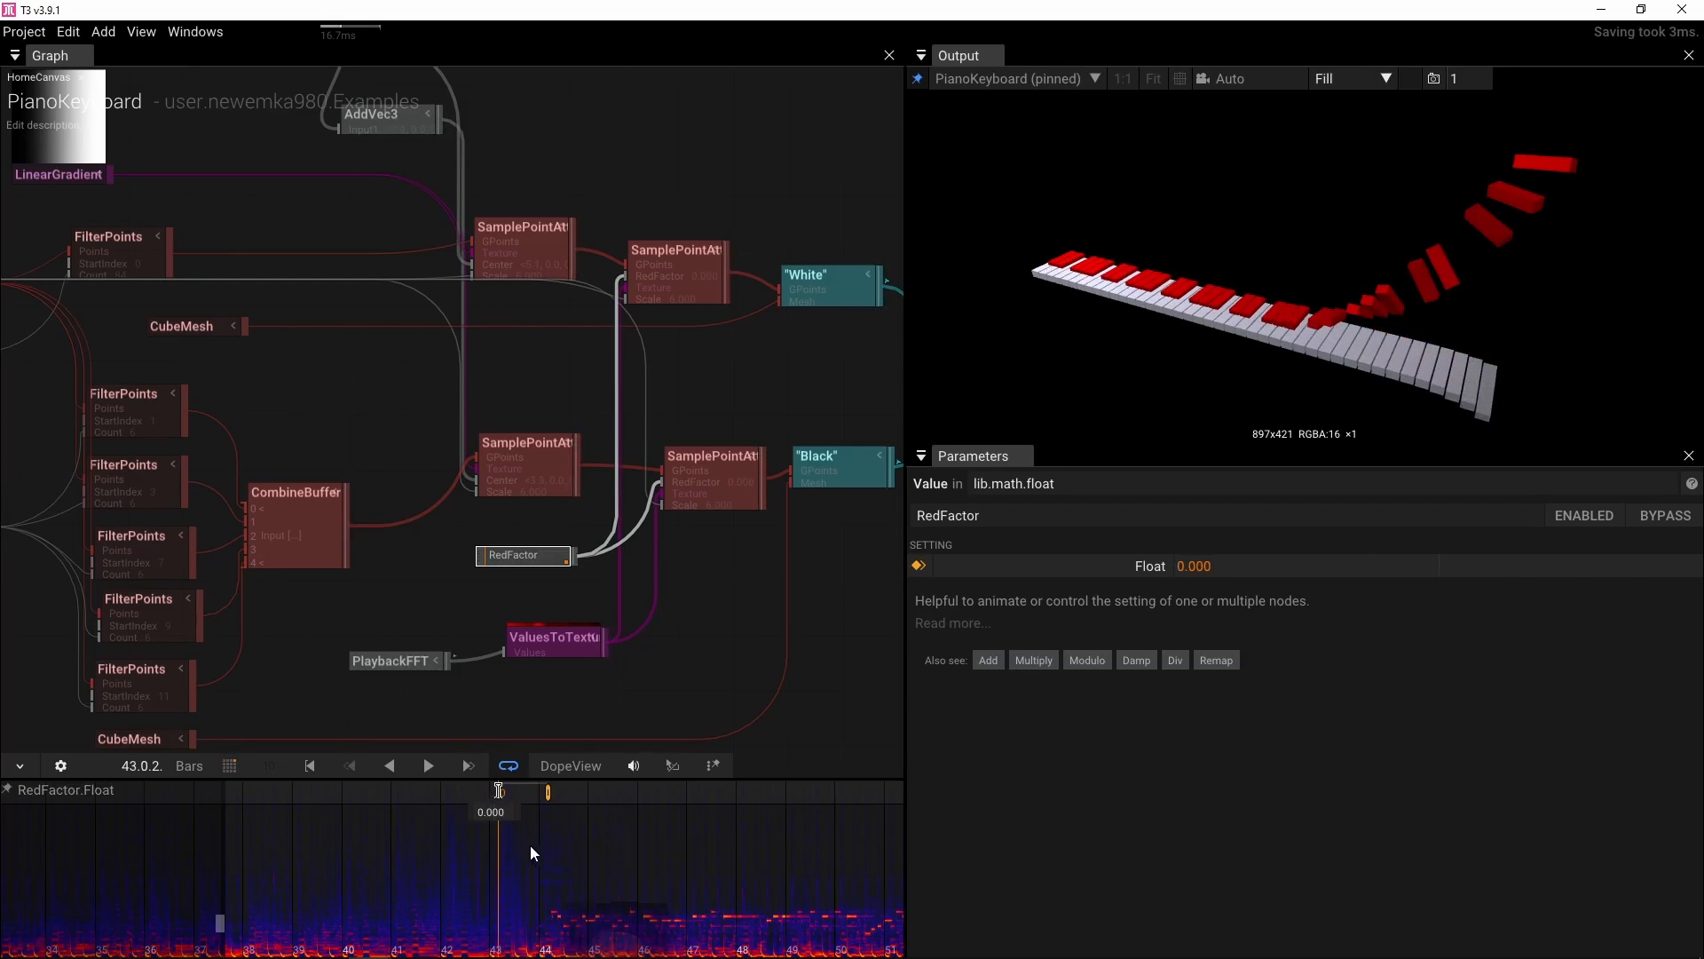
# Scrub and play the timeline around the two keyframes to preview the black keys' motion
pyautogui.scroll(3, 515, 813)
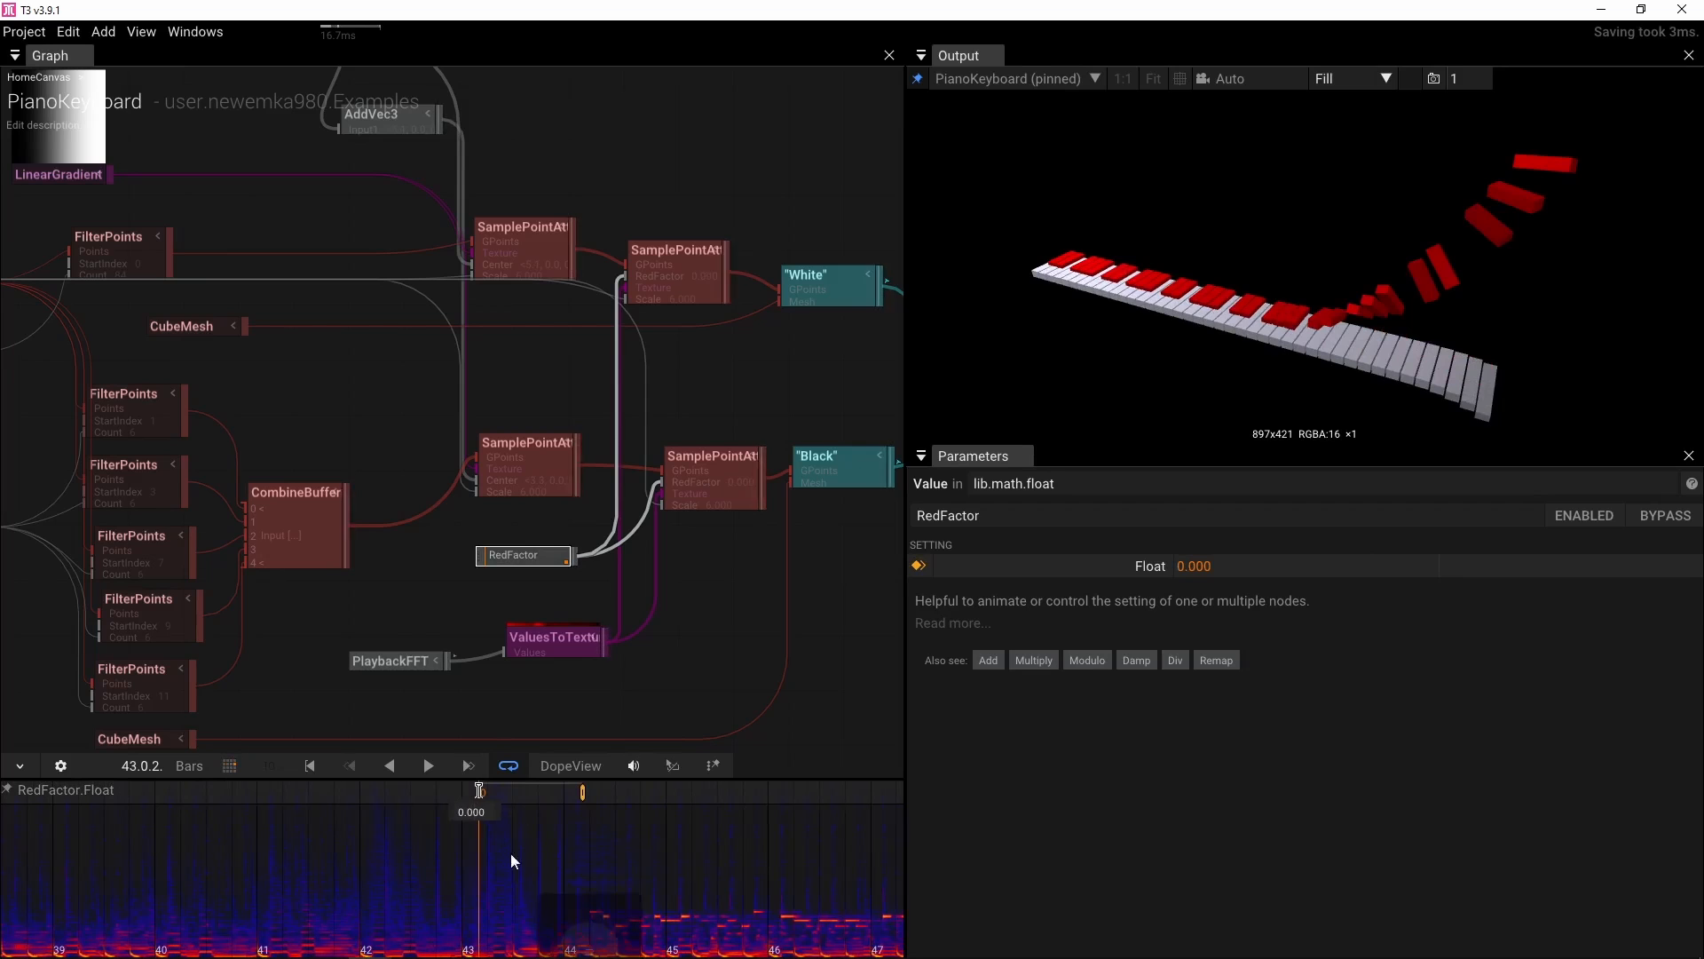
pyautogui.moveTo(477, 943); pyautogui.dragTo(323, 909)
pyautogui.press('space')
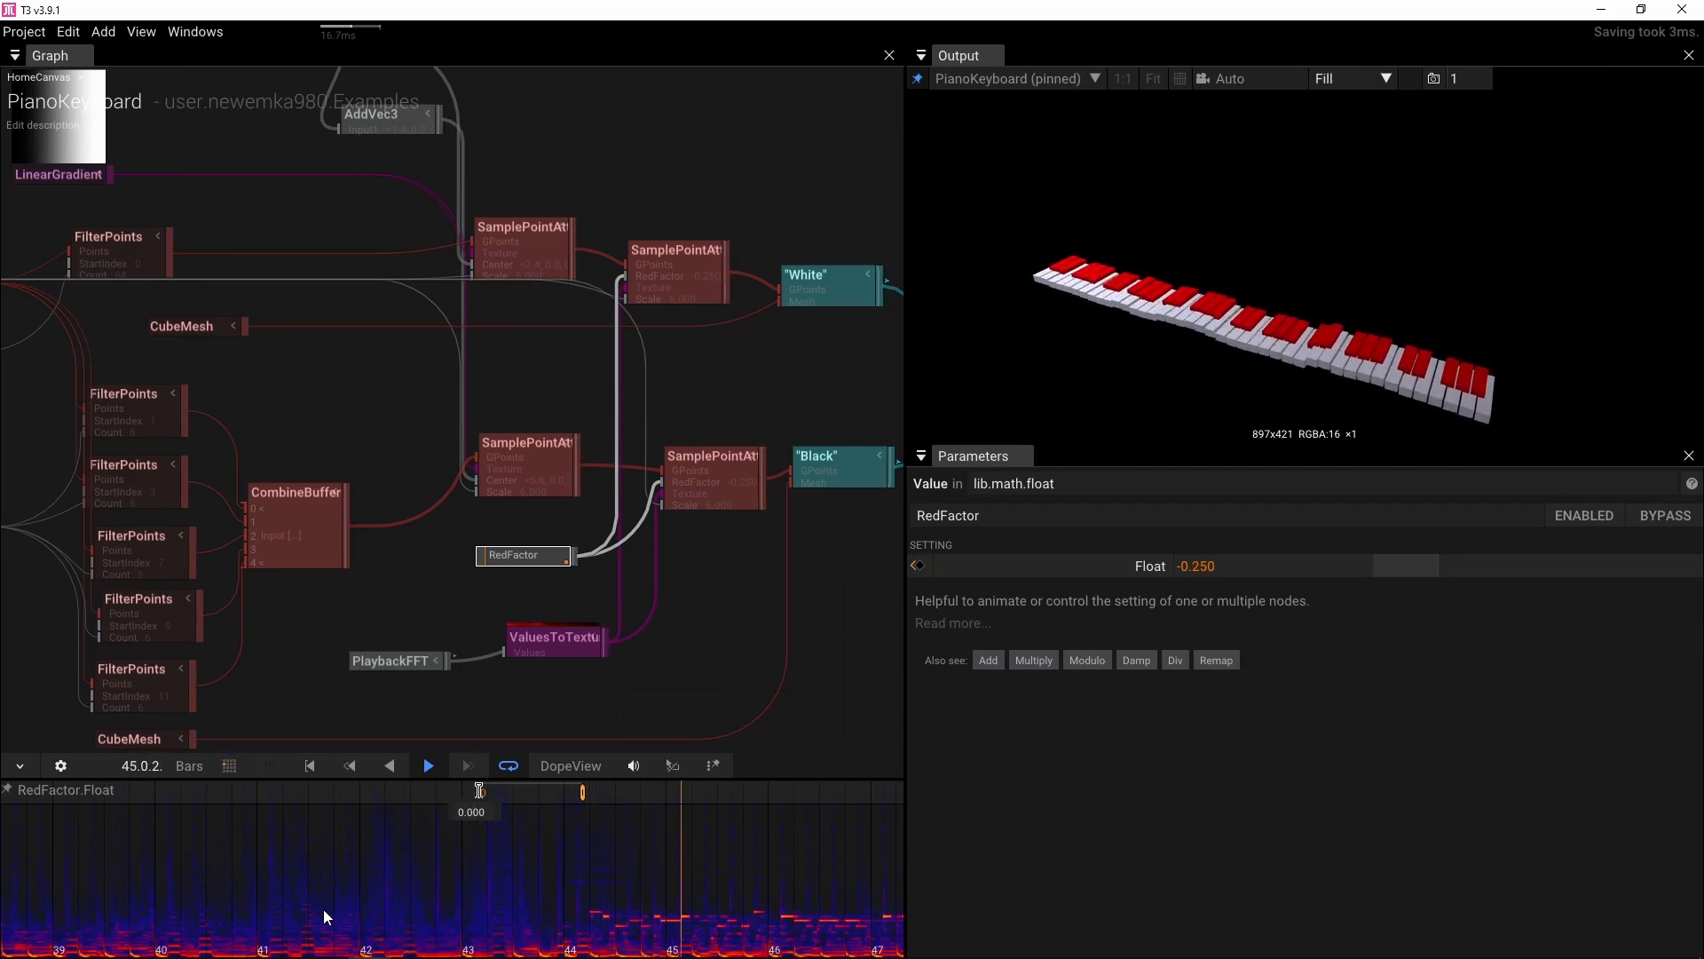
pyautogui.press('space')
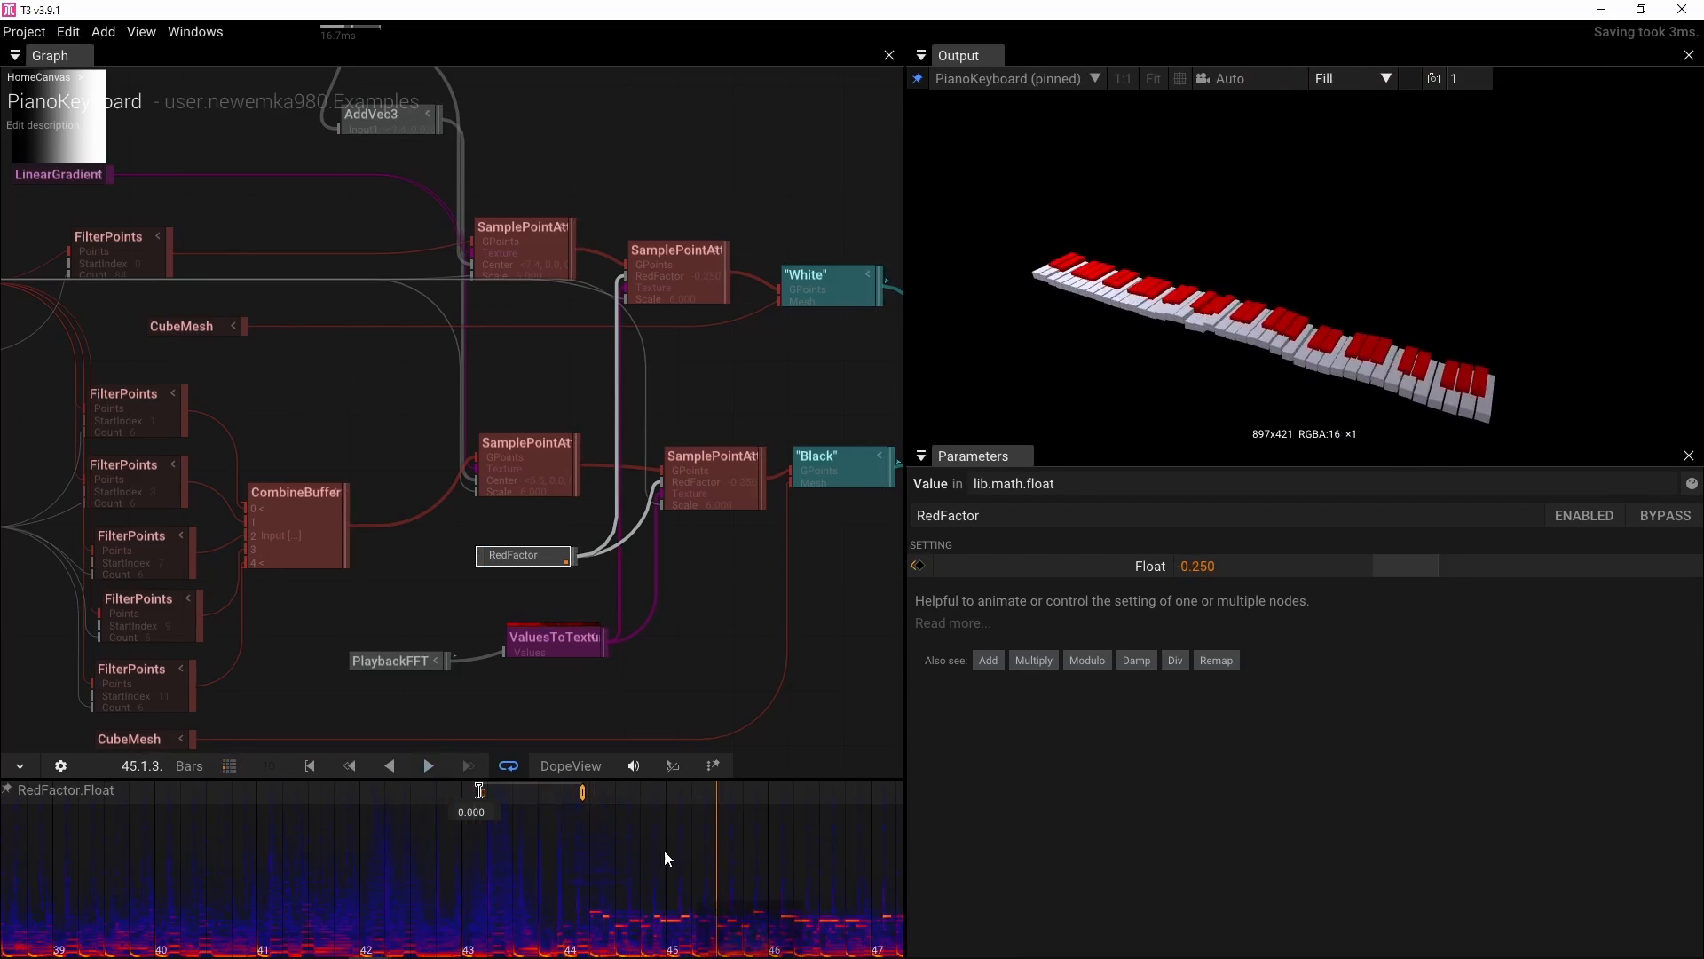
pyautogui.scroll(3, 664, 851)
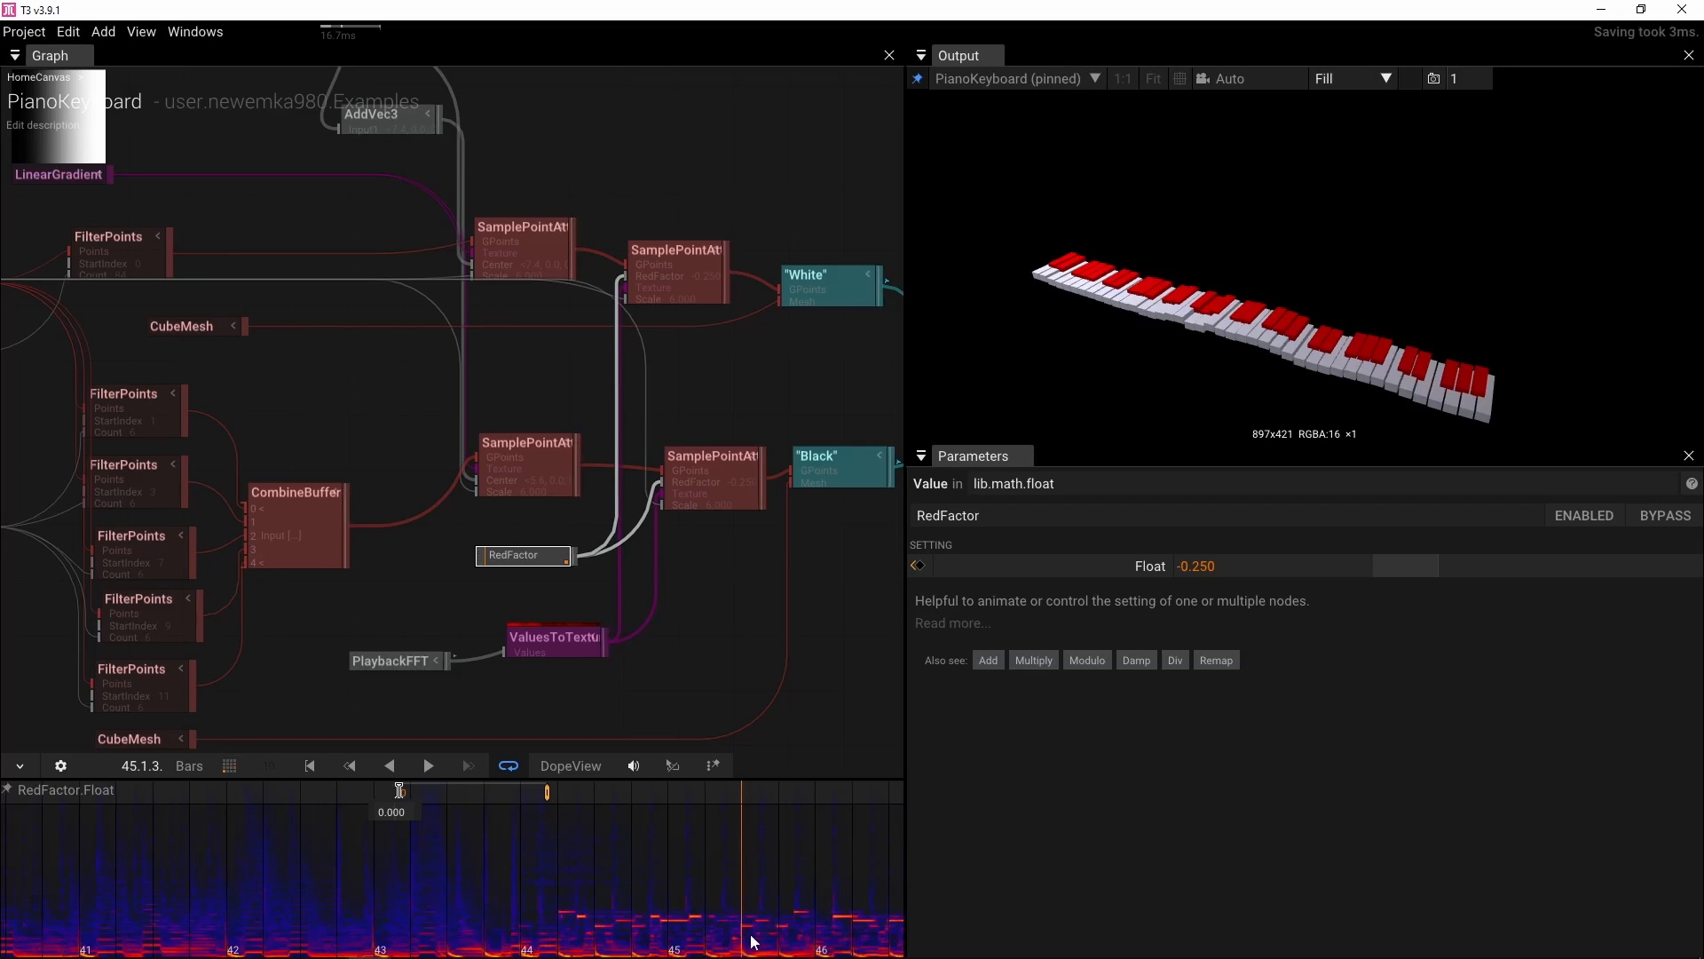
pyautogui.click(503, 934)
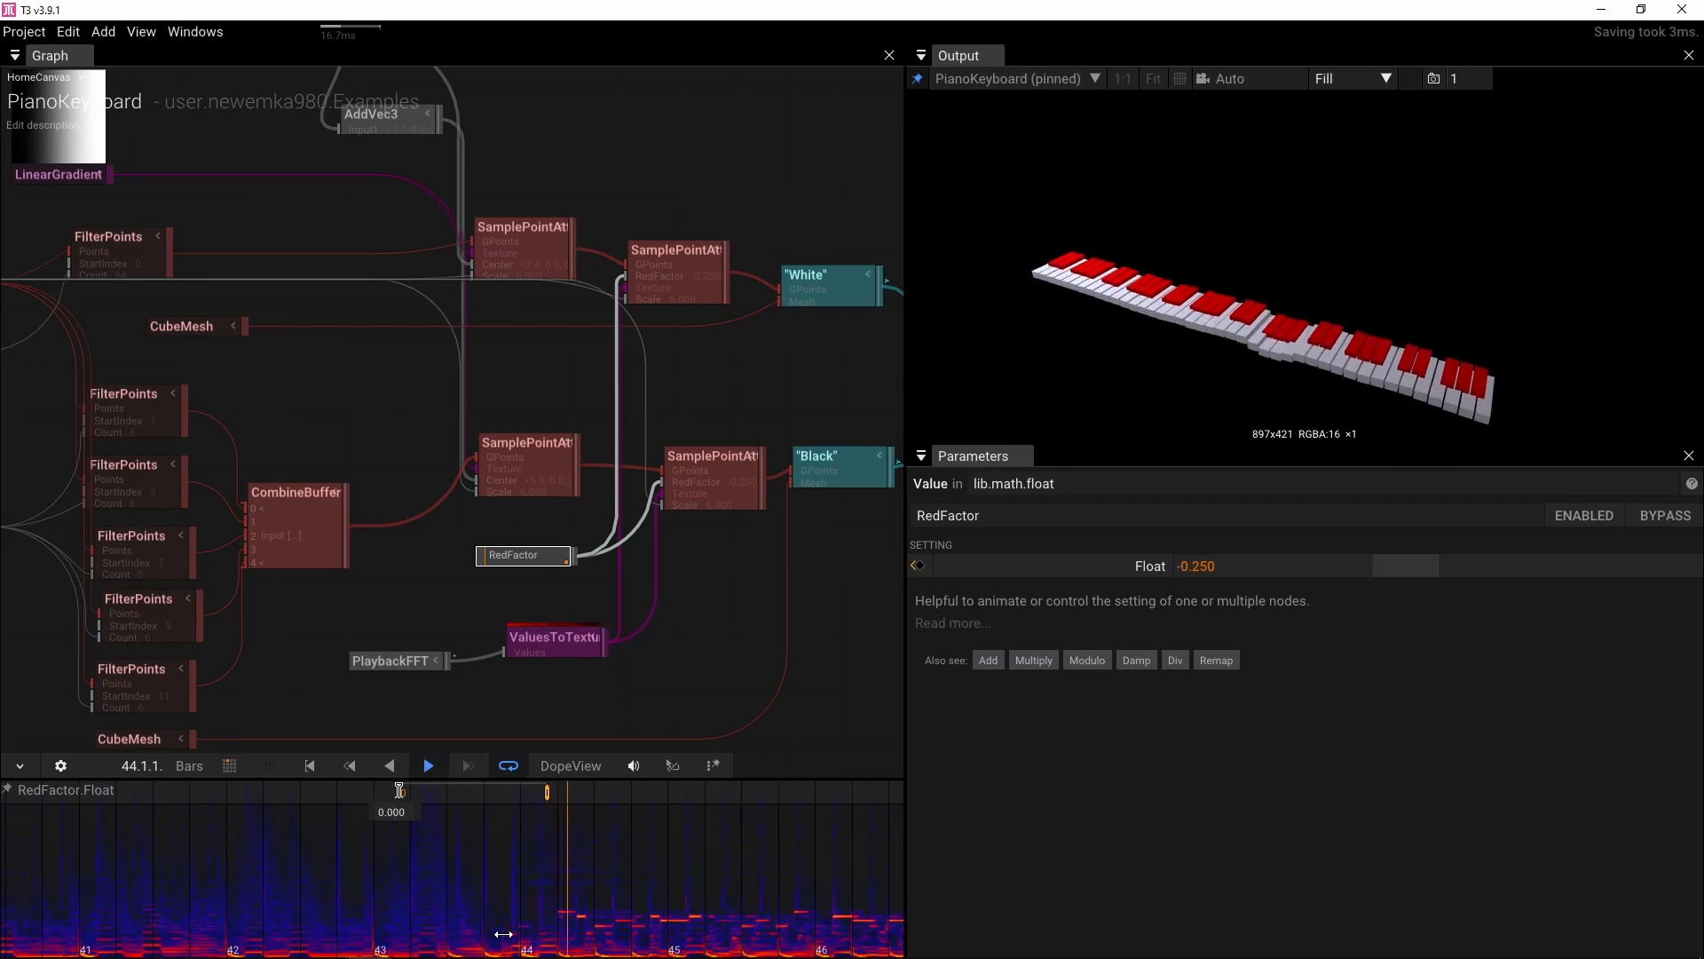
pyautogui.press('space')
pyautogui.click(477, 934)
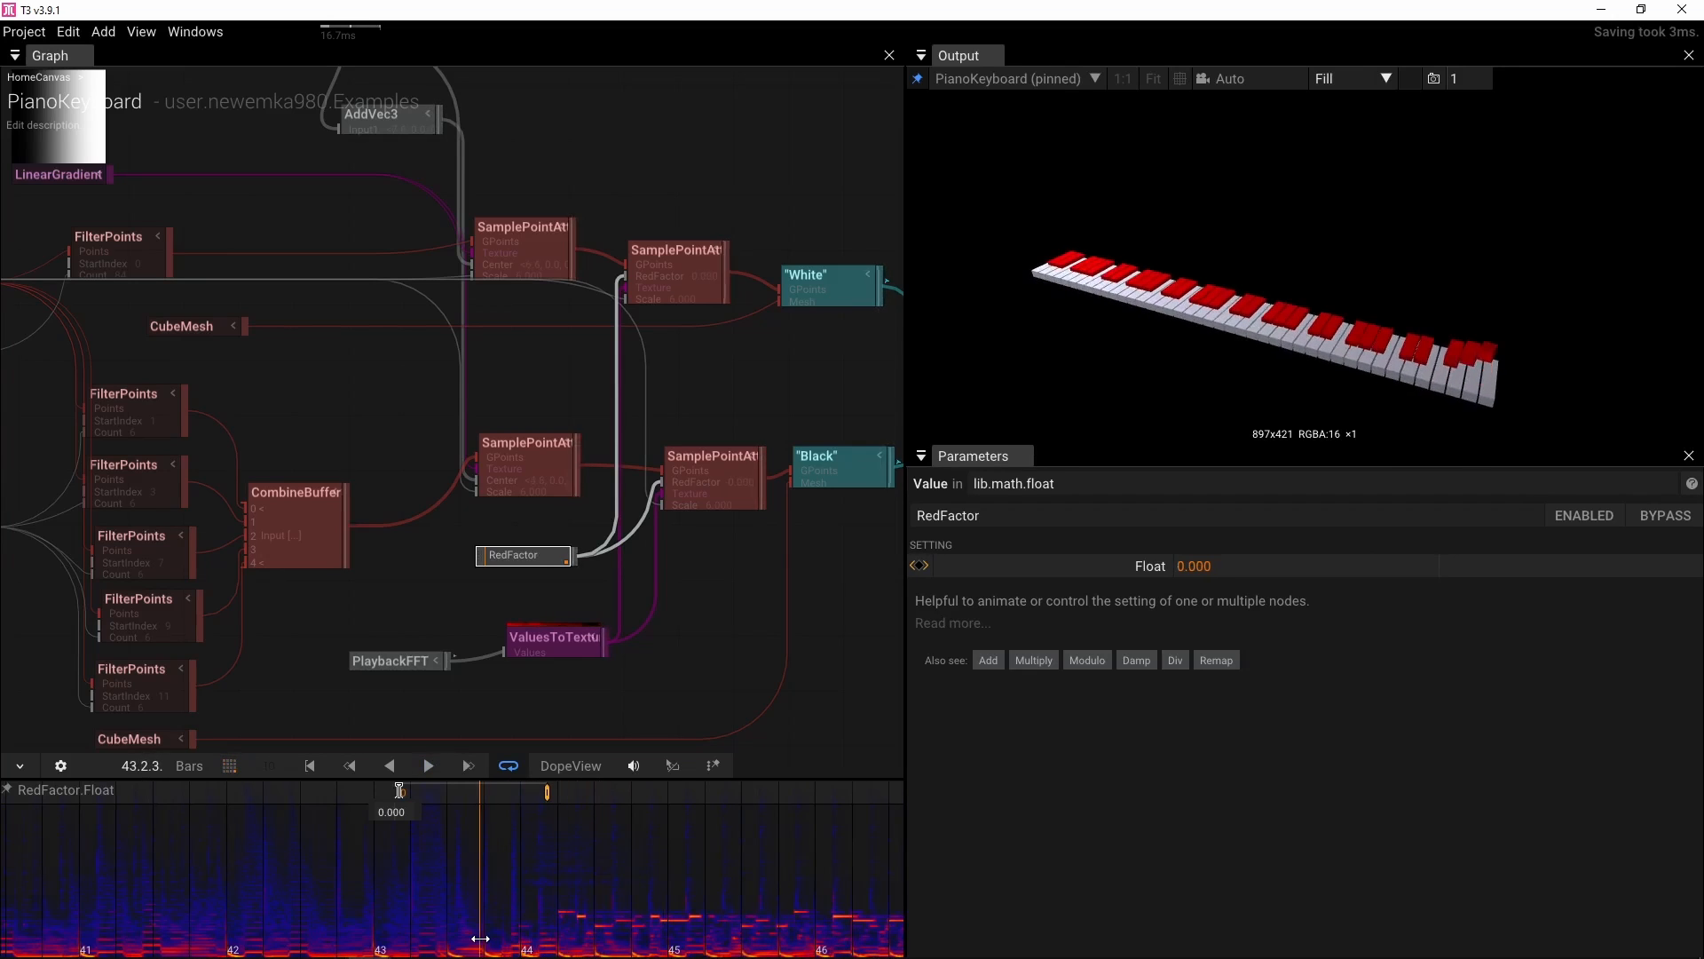
pyautogui.press('space')
pyautogui.press('space')
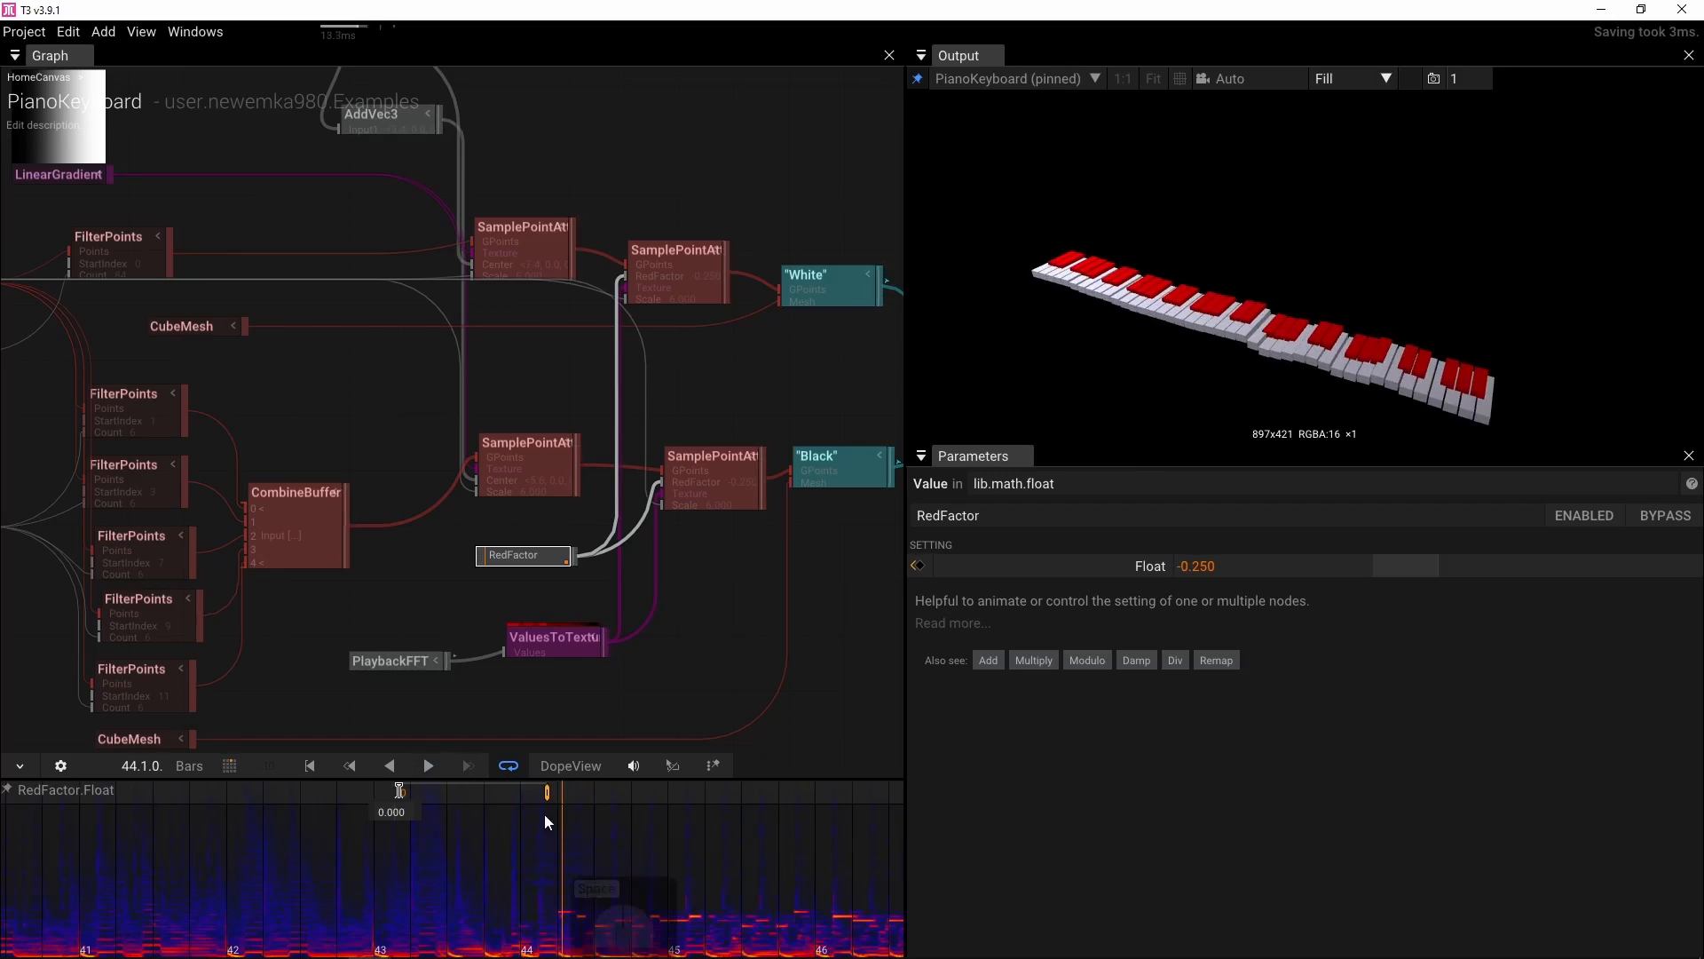
# Move the second RedFactor keyframe slightly earlier to about bar 44 and replay the section
pyautogui.moveTo(549, 807); pyautogui.dragTo(523, 809)
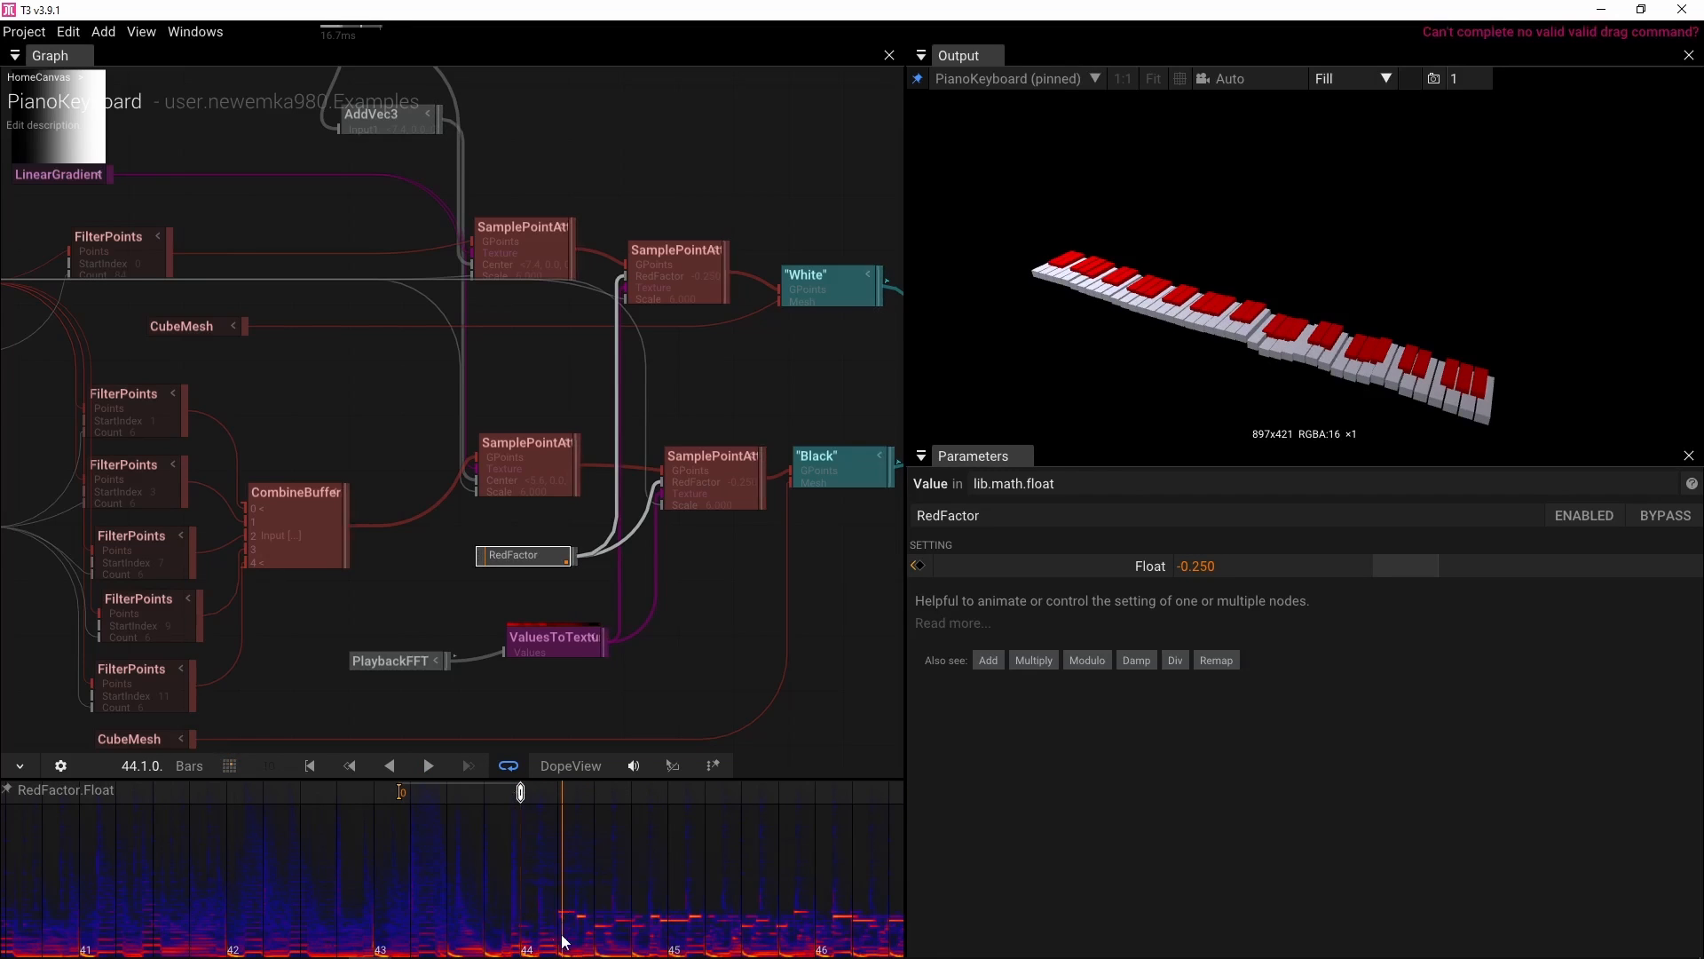
pyautogui.click(426, 939)
pyautogui.press('space')
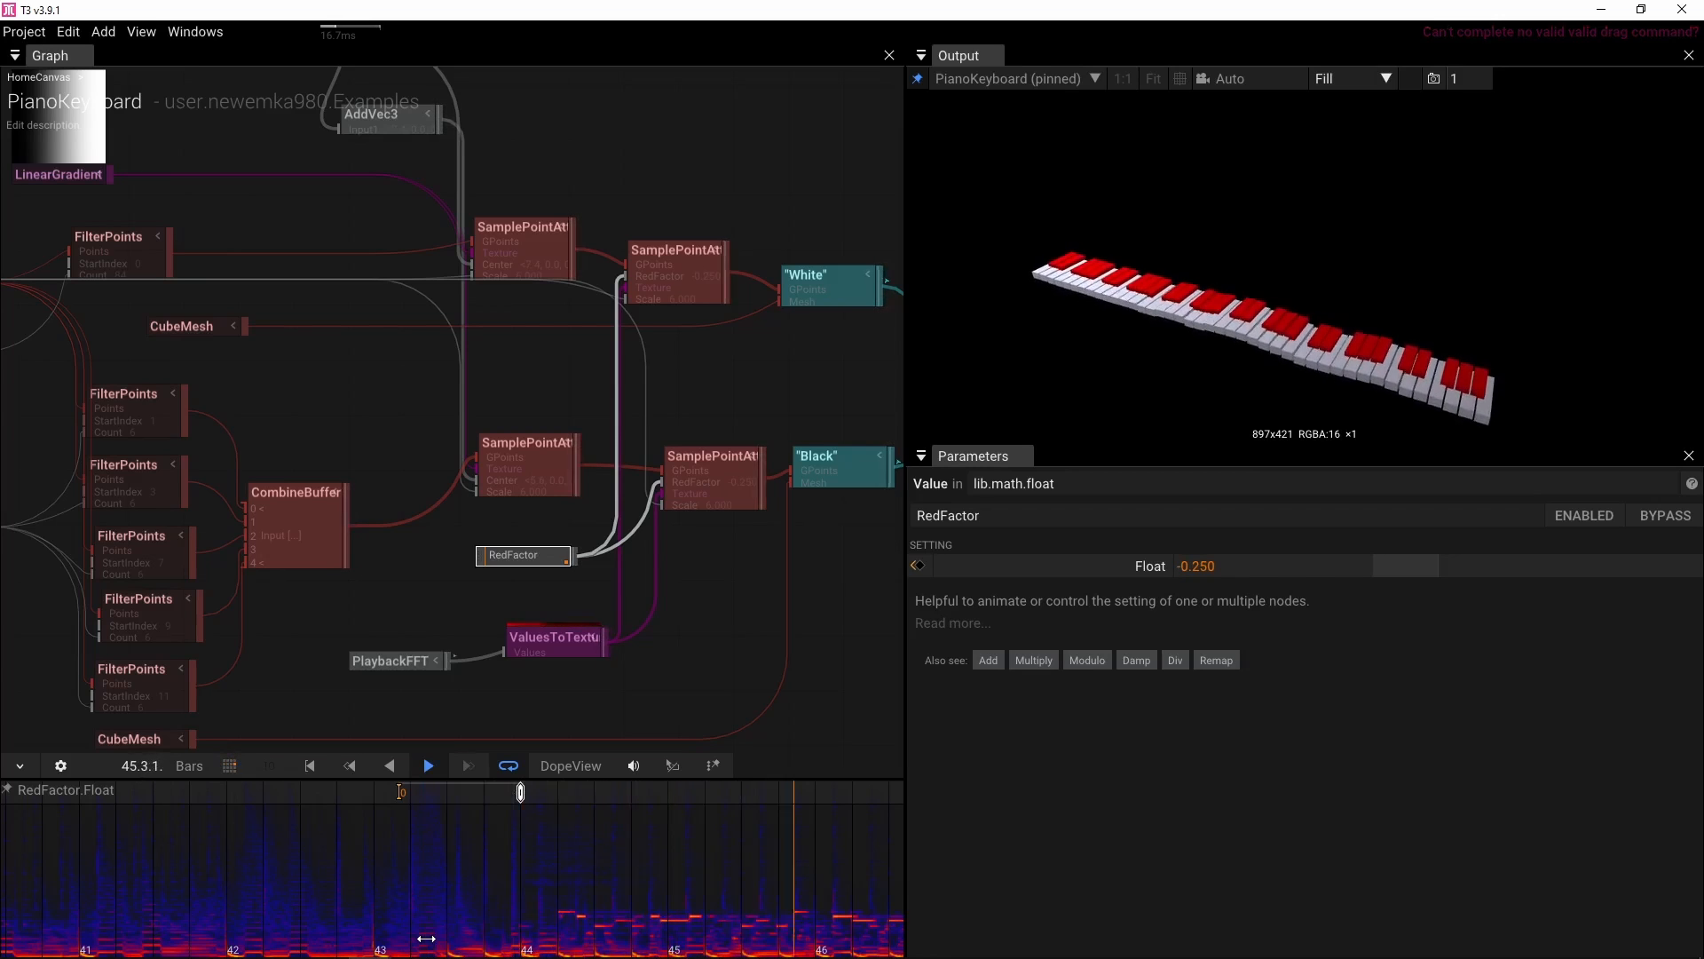
pyautogui.press('space')
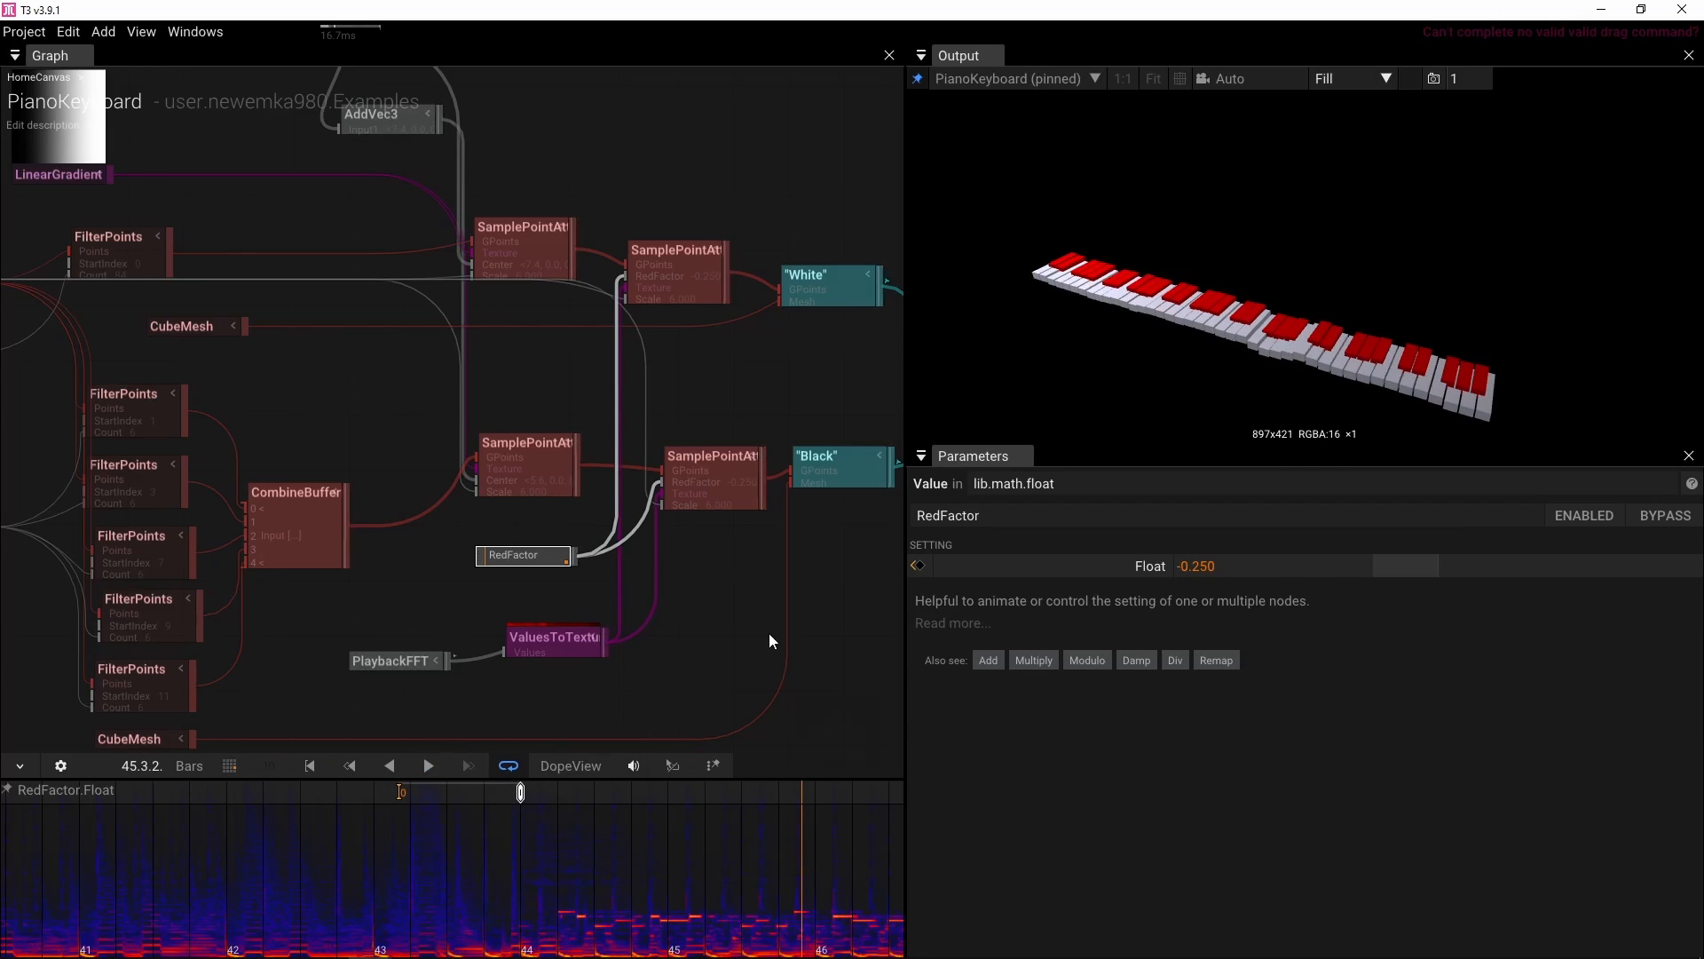
# Move the IntToFloat and LinePoints nodes to make room before the FilterPoints nodes
pyautogui.scroll(-10, 768, 633)
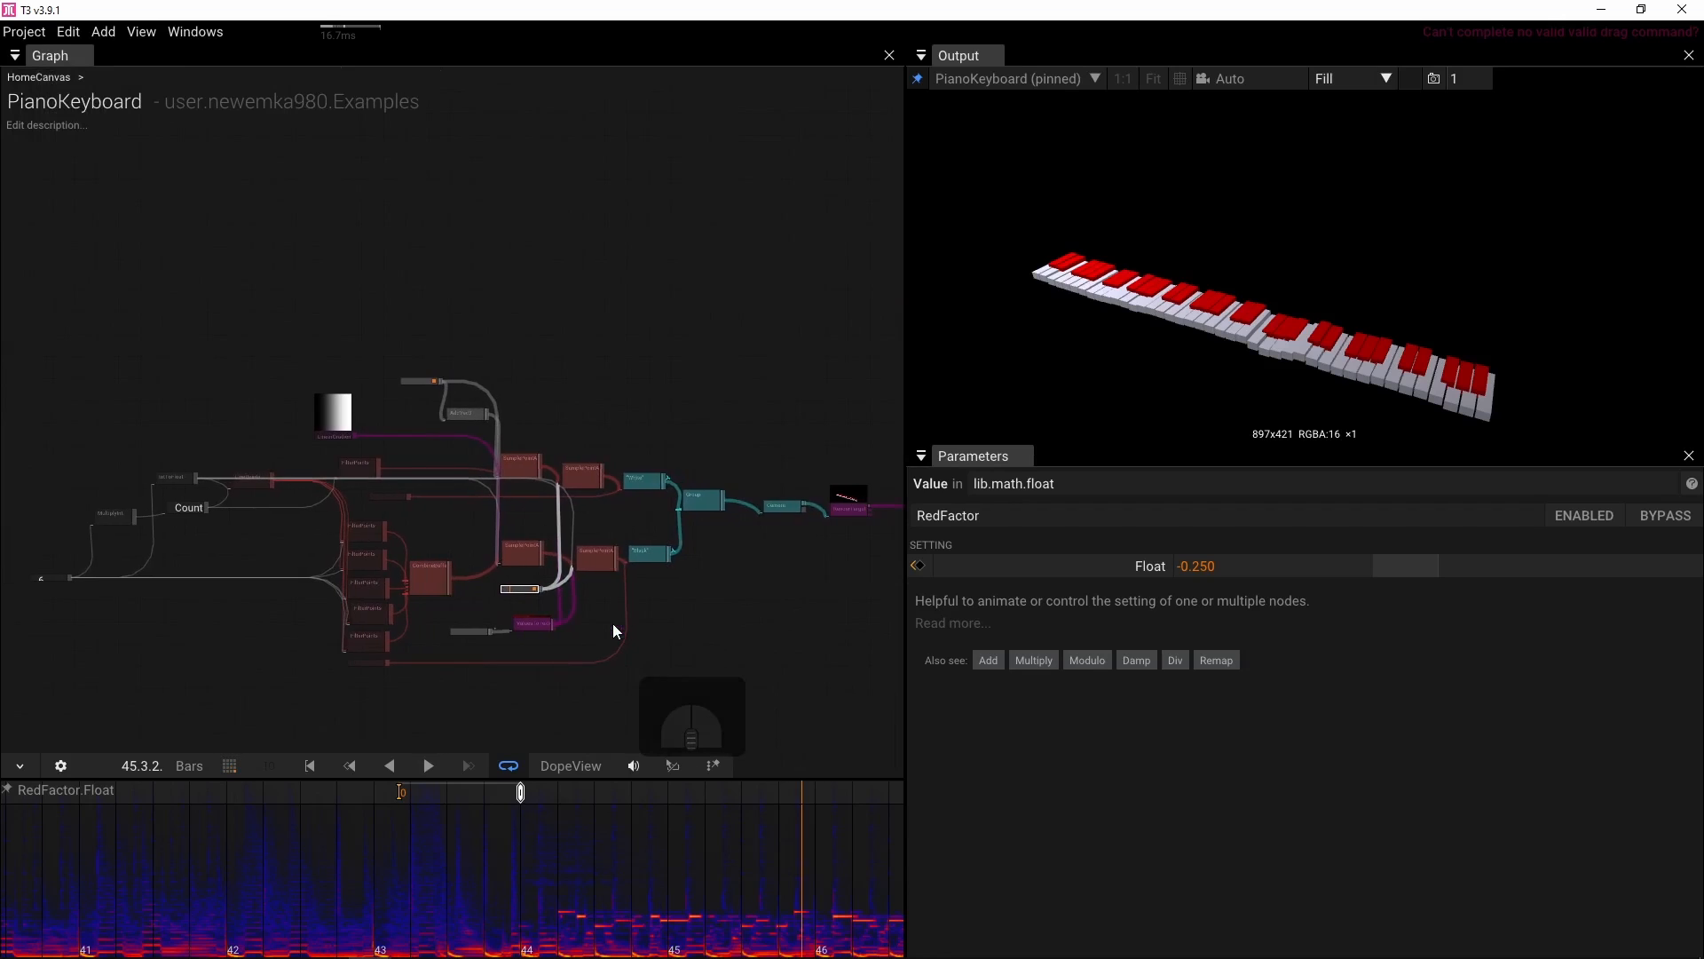
pyautogui.moveTo(613, 623); pyautogui.dragTo(440, 615)
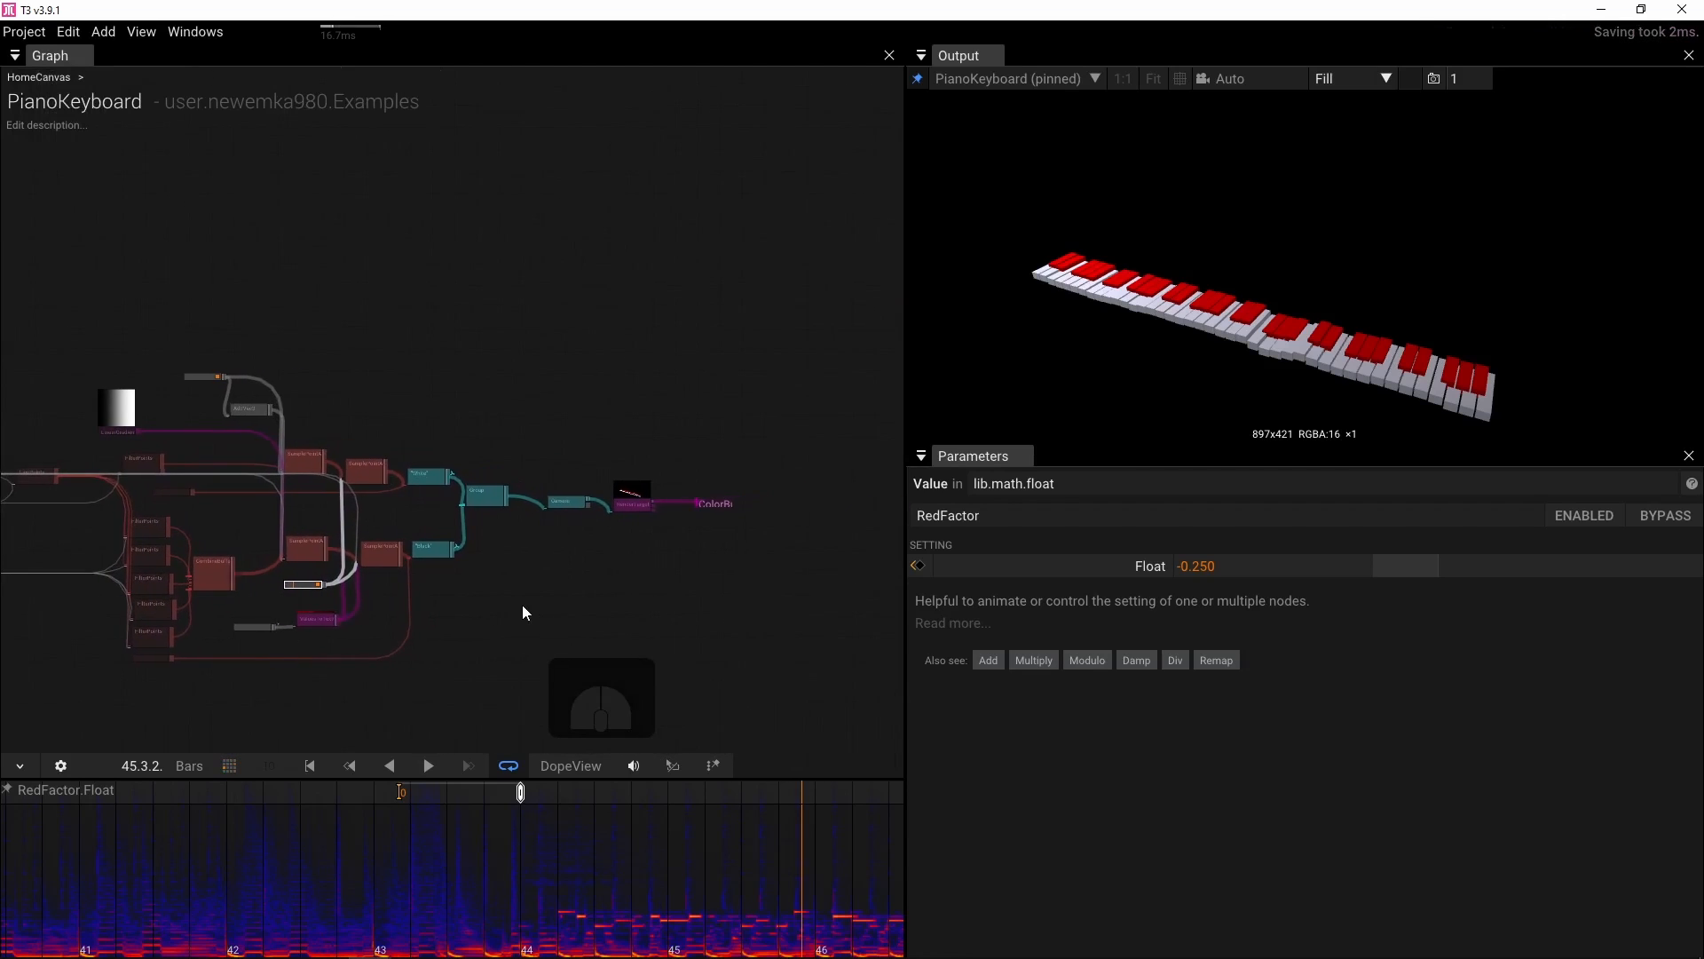
pyautogui.scroll(5, 522, 605)
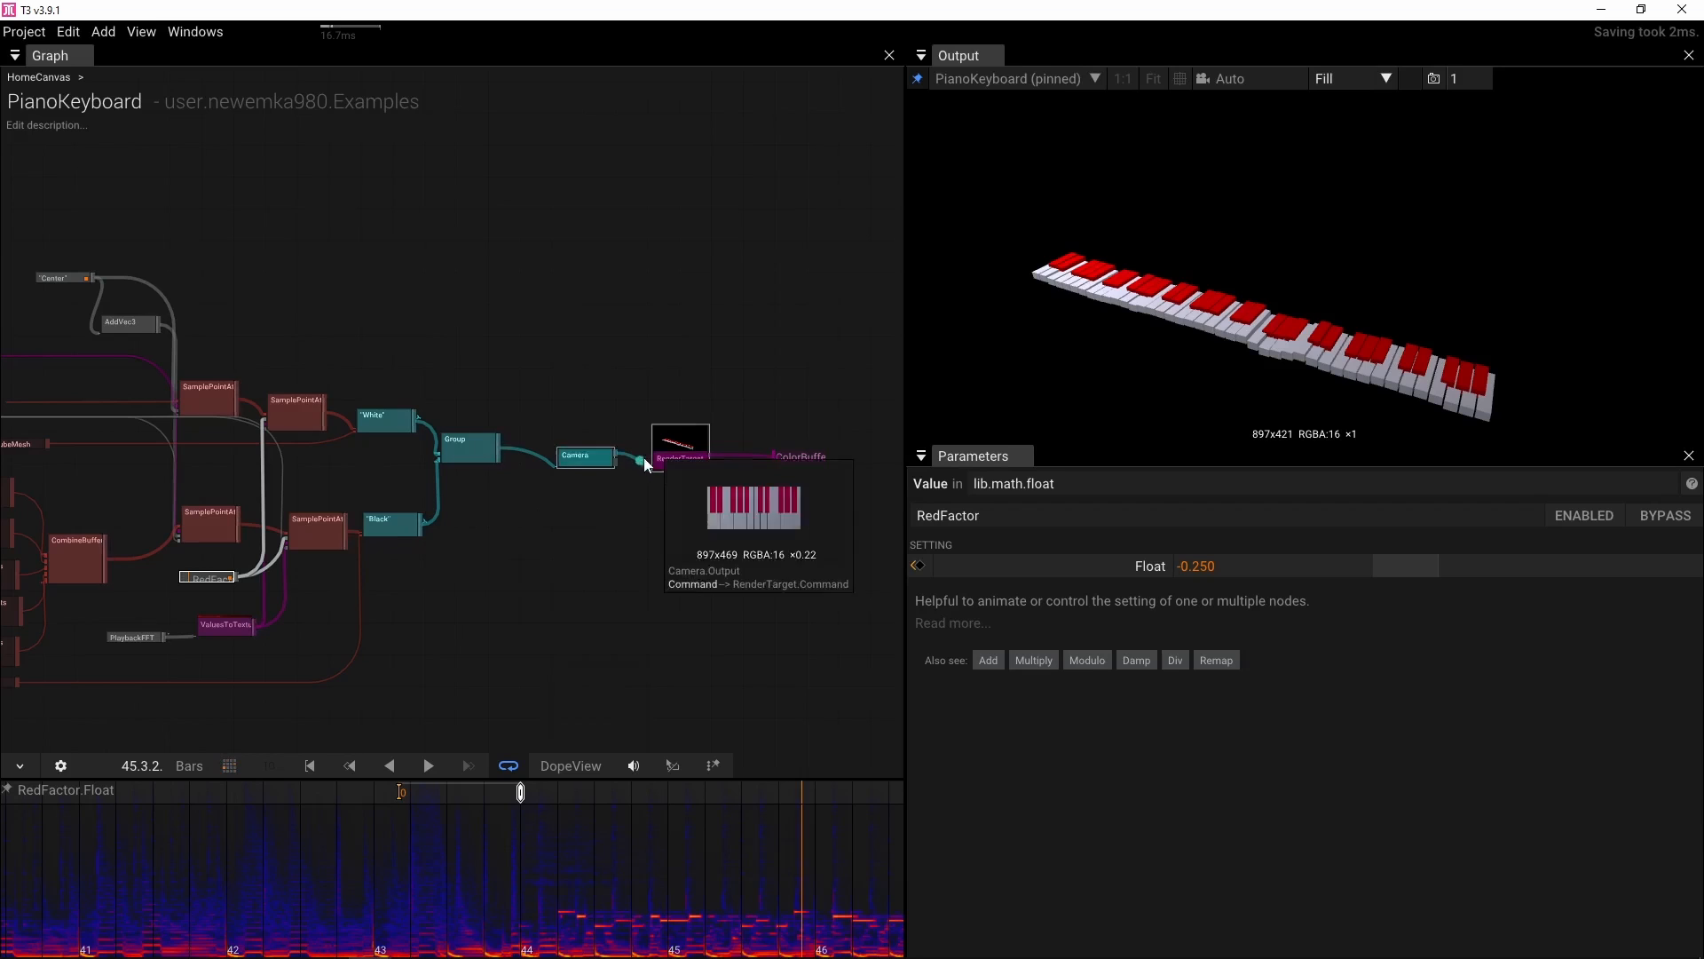
pyautogui.moveTo(356, 308); pyautogui.dragTo(827, 584)
pyautogui.moveTo(827, 585); pyautogui.dragTo(519, 536)
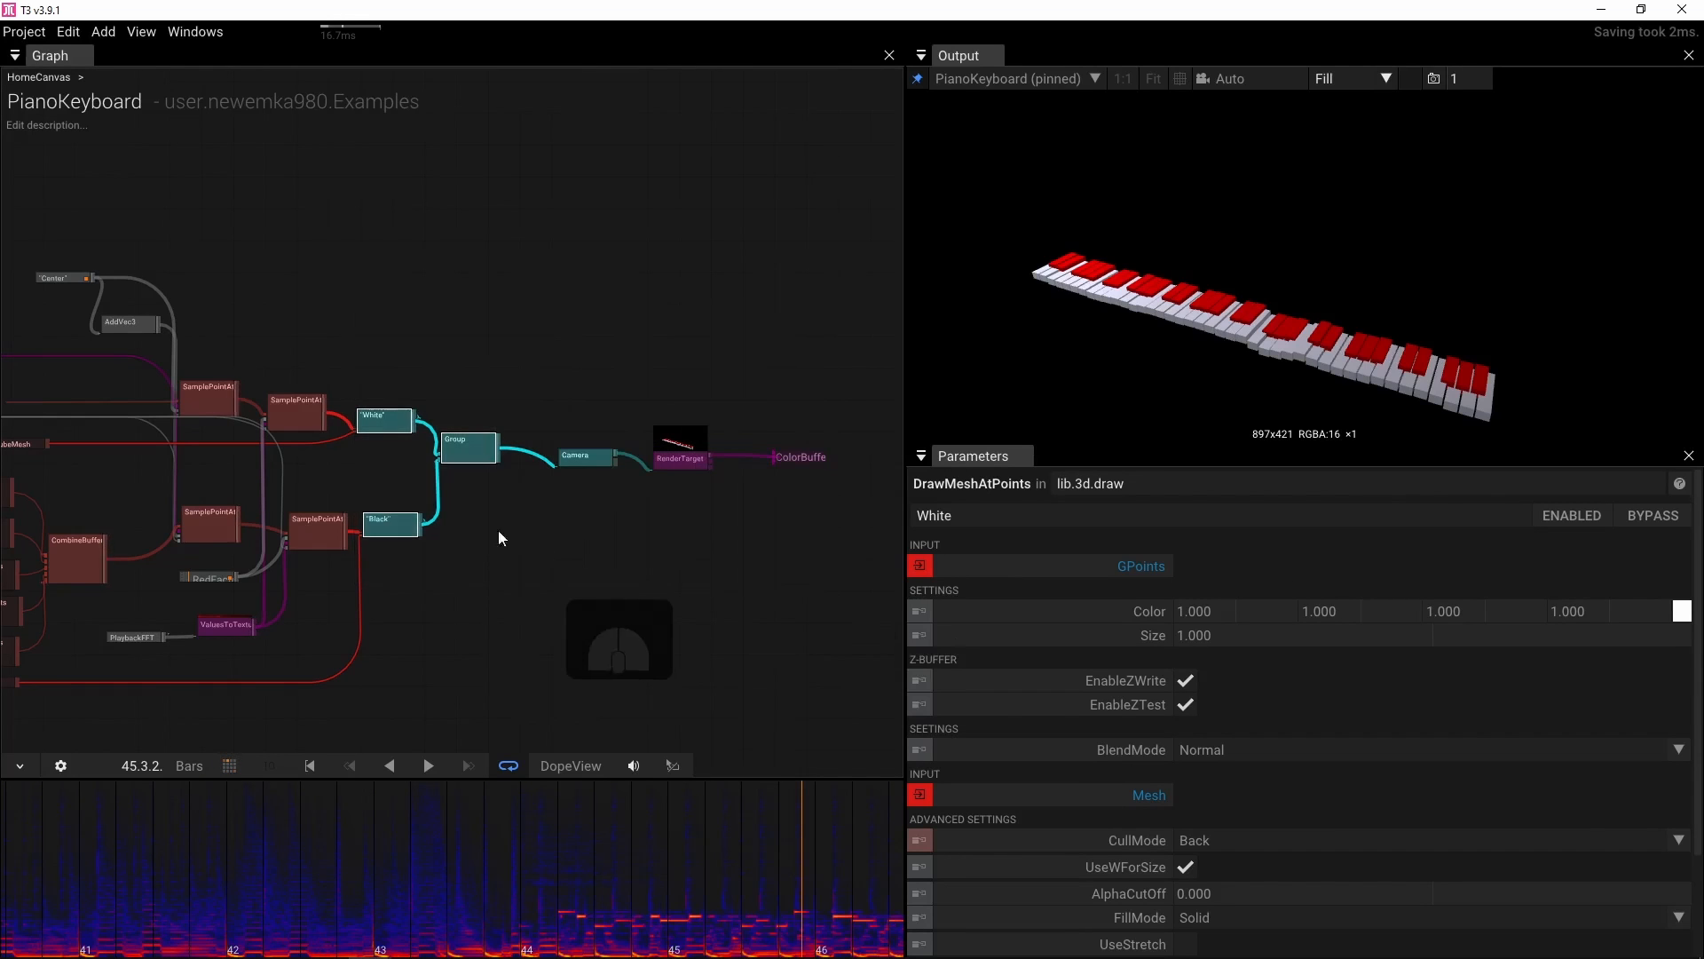
pyautogui.moveTo(338, 457); pyautogui.dragTo(604, 463)
pyautogui.scroll(2, 416, 457)
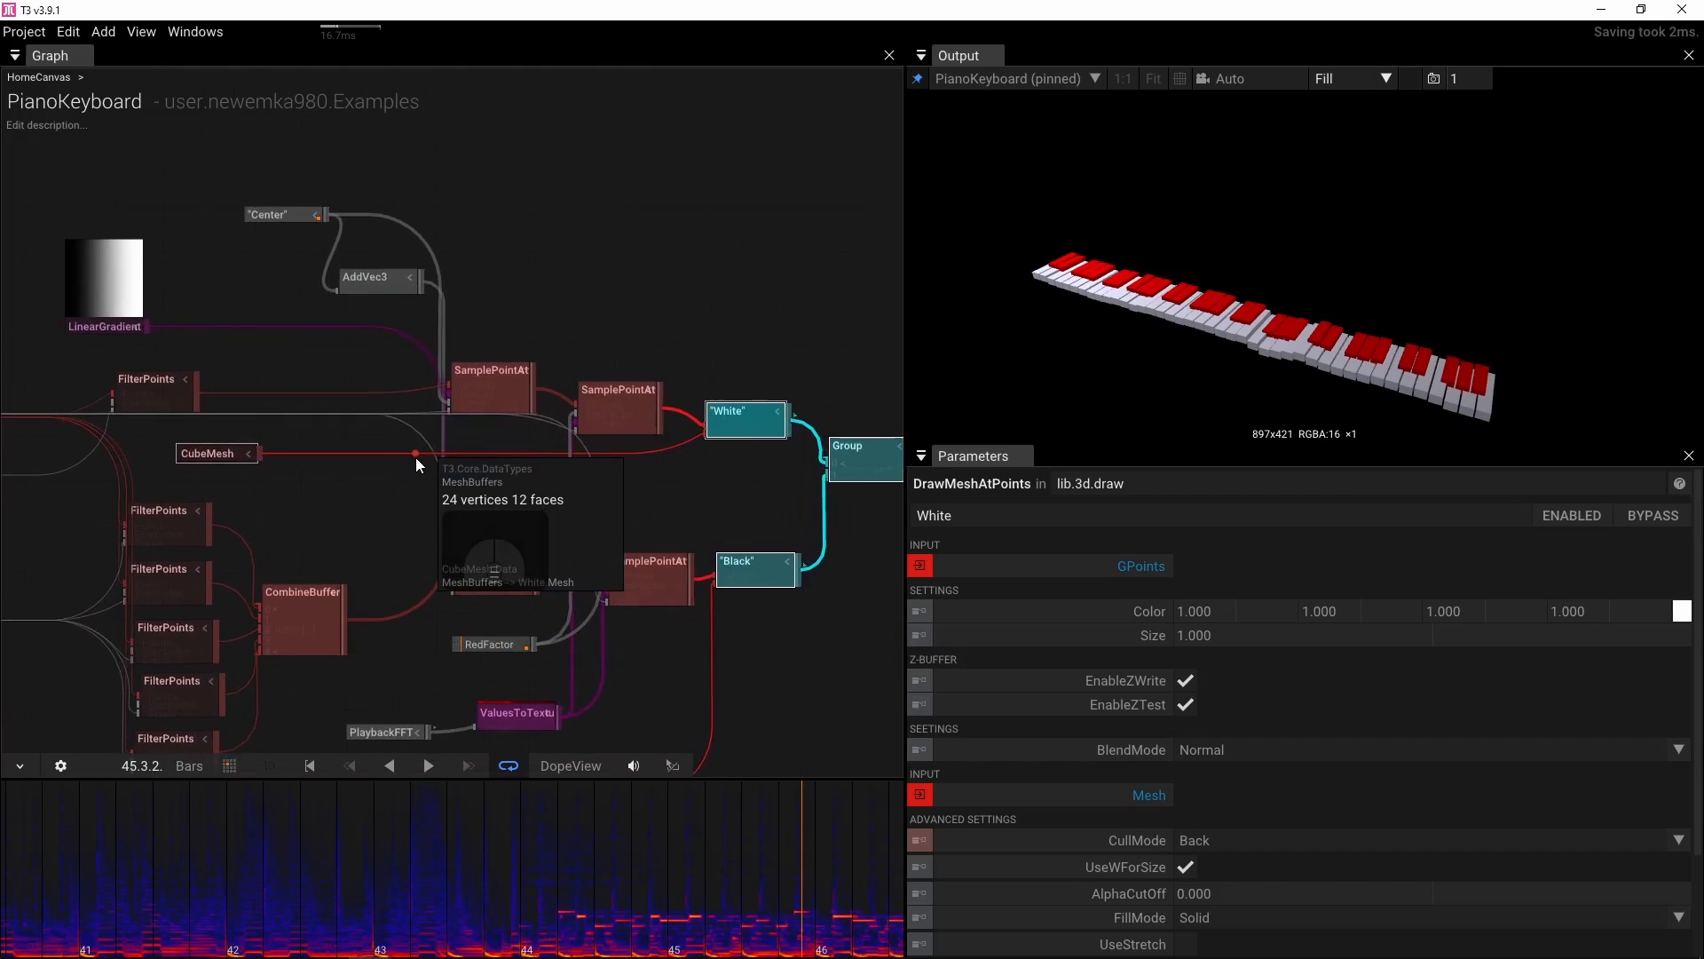
pyautogui.moveTo(420, 466); pyautogui.dragTo(710, 488)
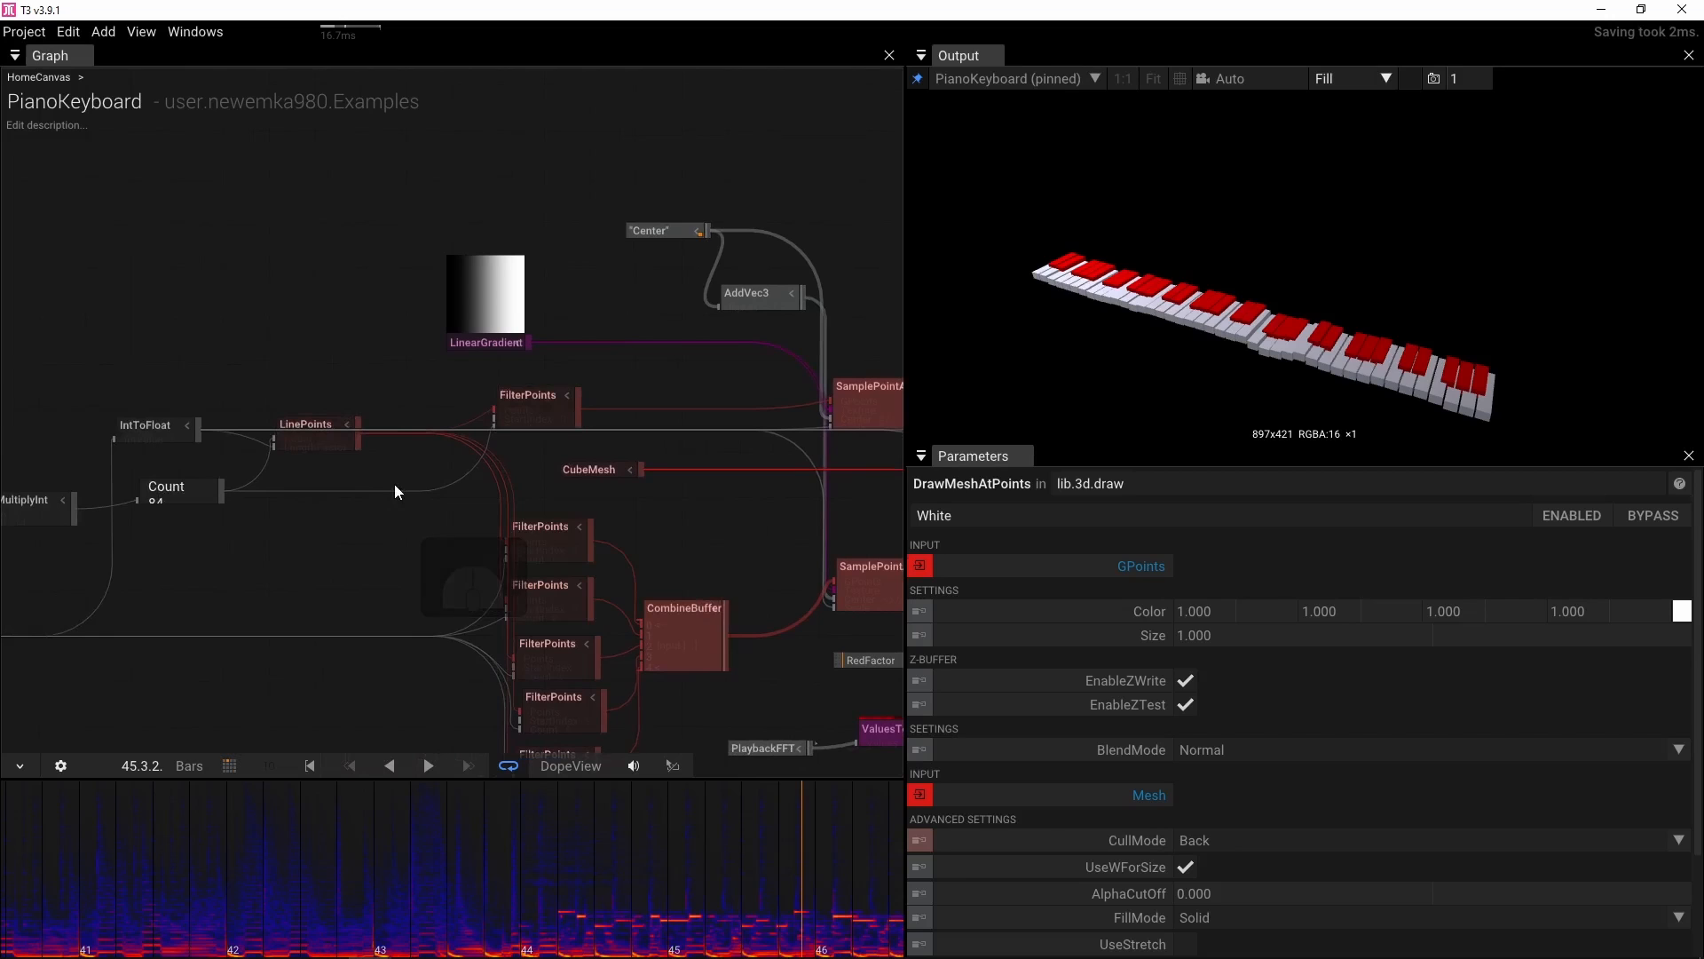
pyautogui.moveTo(189, 391); pyautogui.dragTo(413, 382)
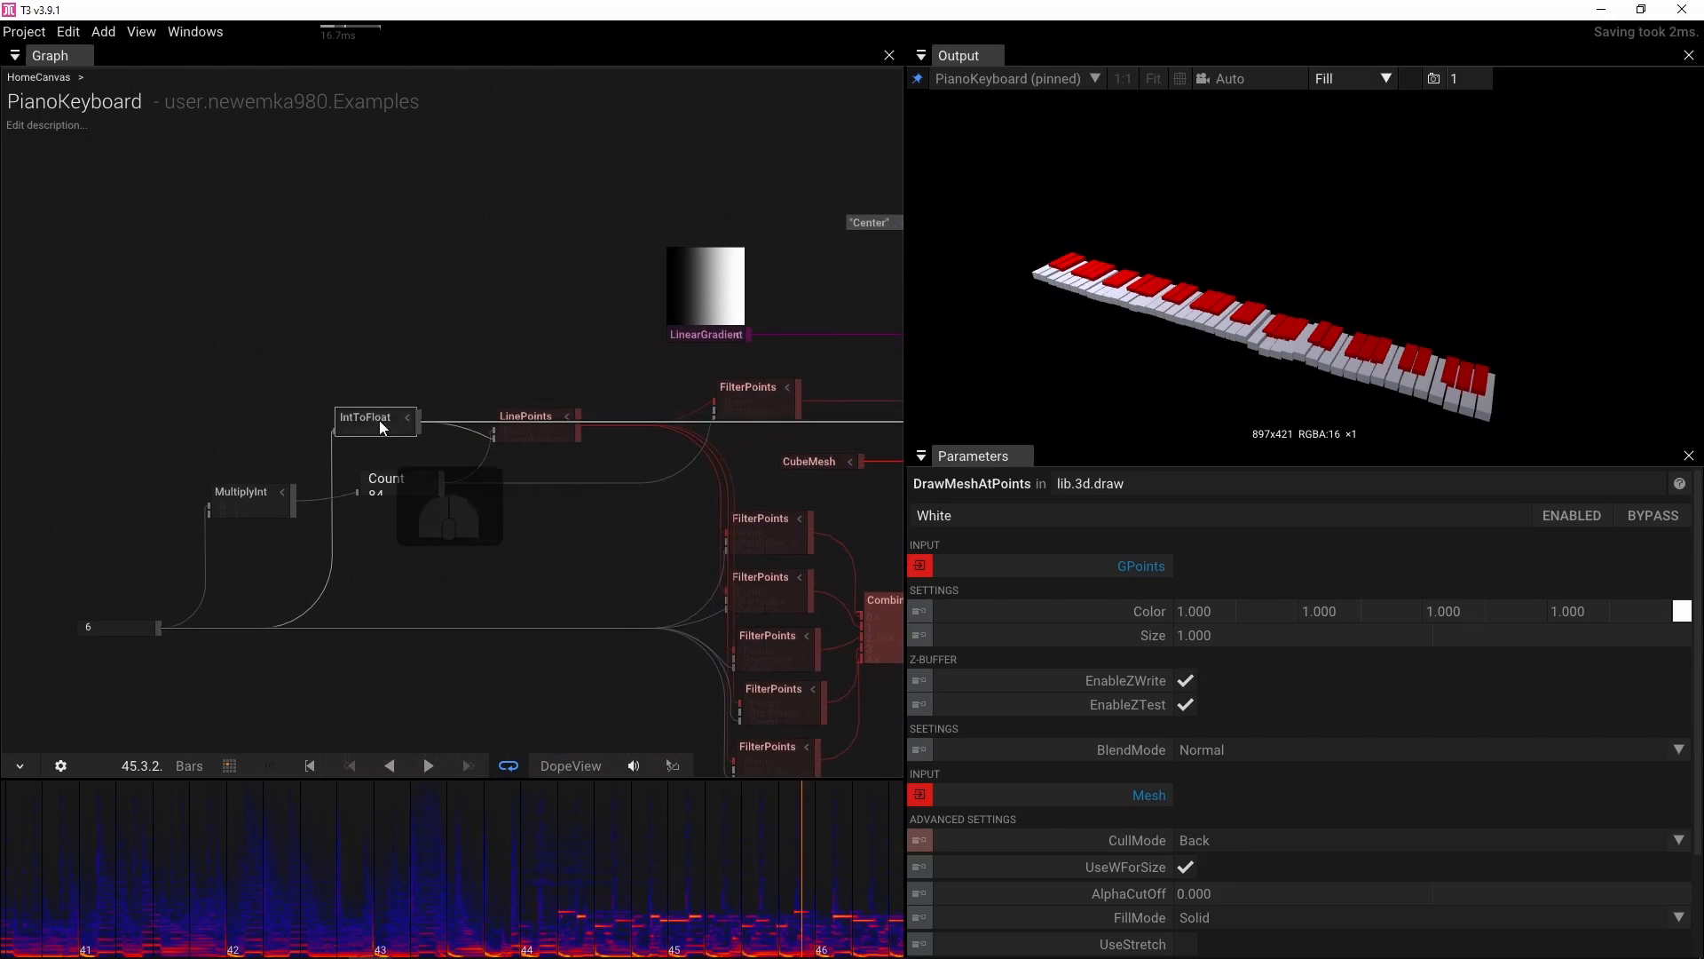
pyautogui.moveTo(536, 441); pyautogui.dragTo(451, 378)
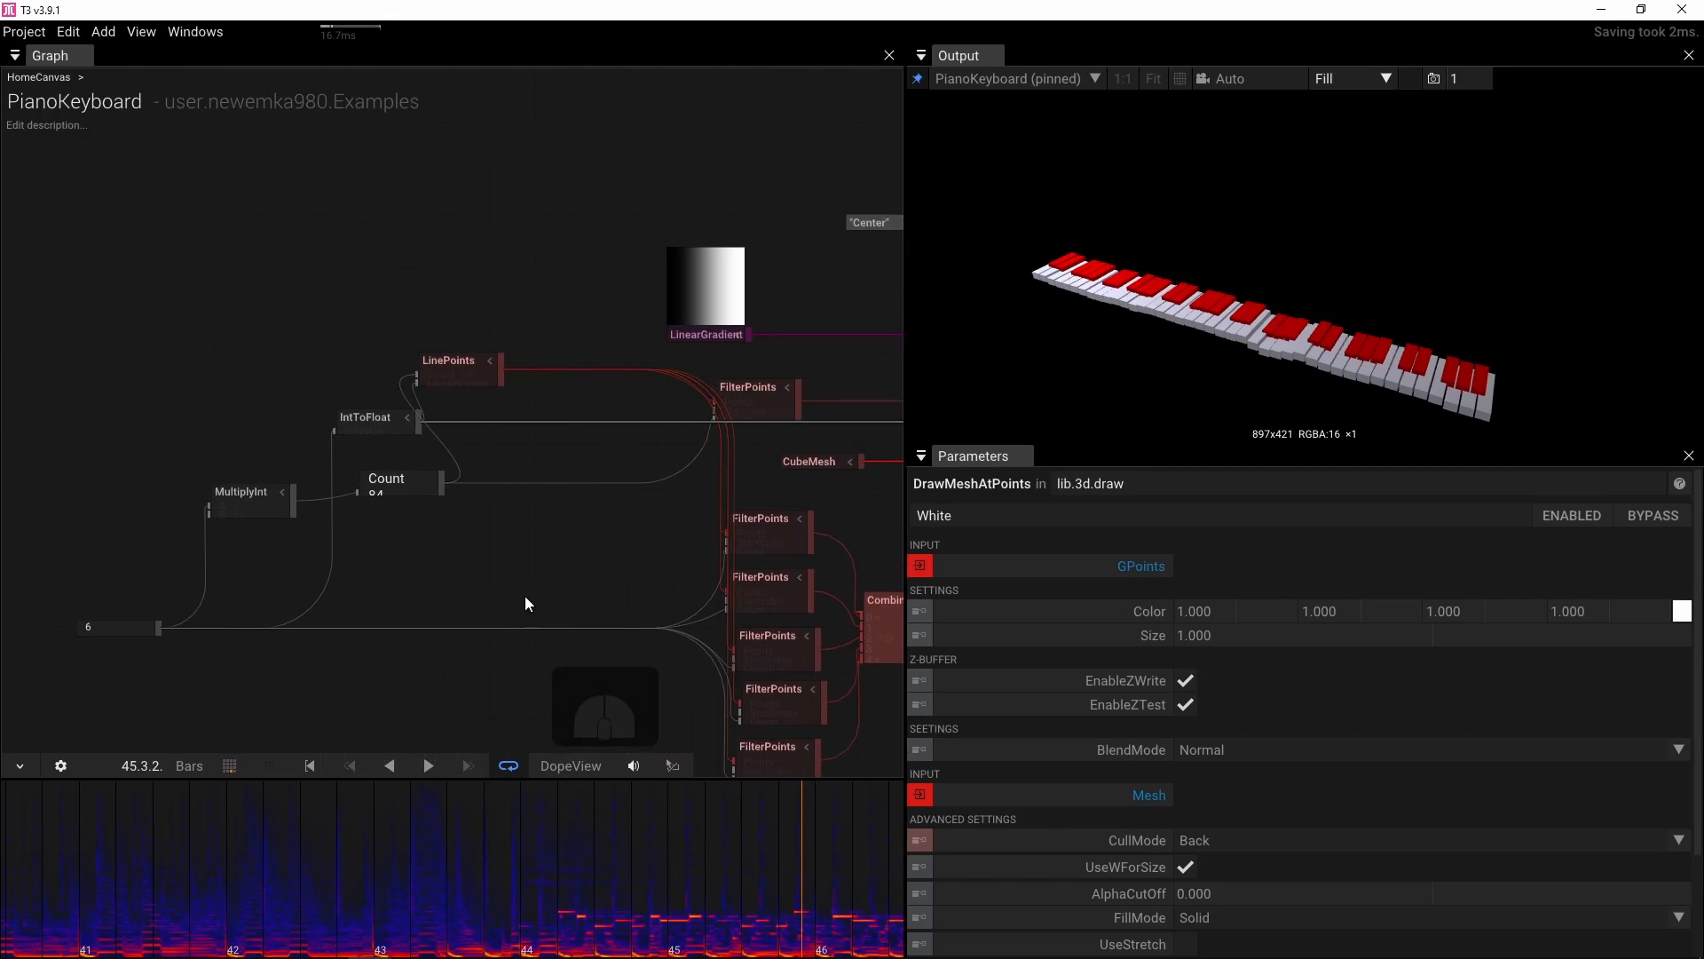
# Add a RandomizePoints node and insert it between LinePoints and the first FilterPoints node
pyautogui.doubleClick(525, 552)
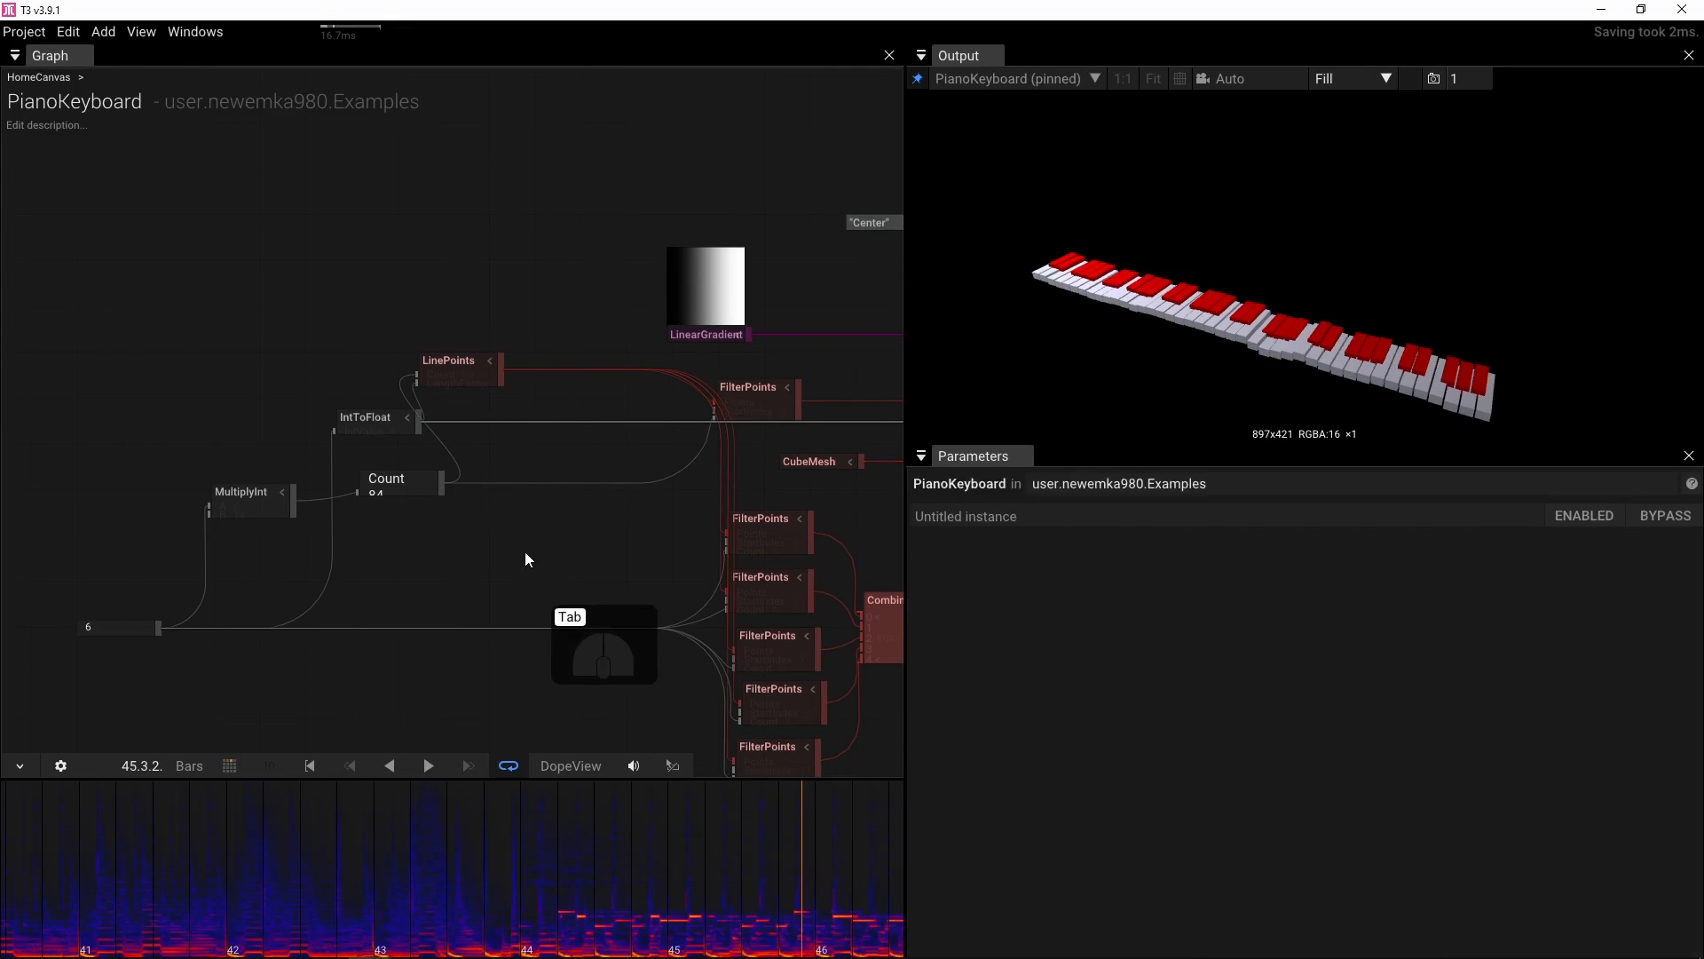
pyautogui.write('ran')
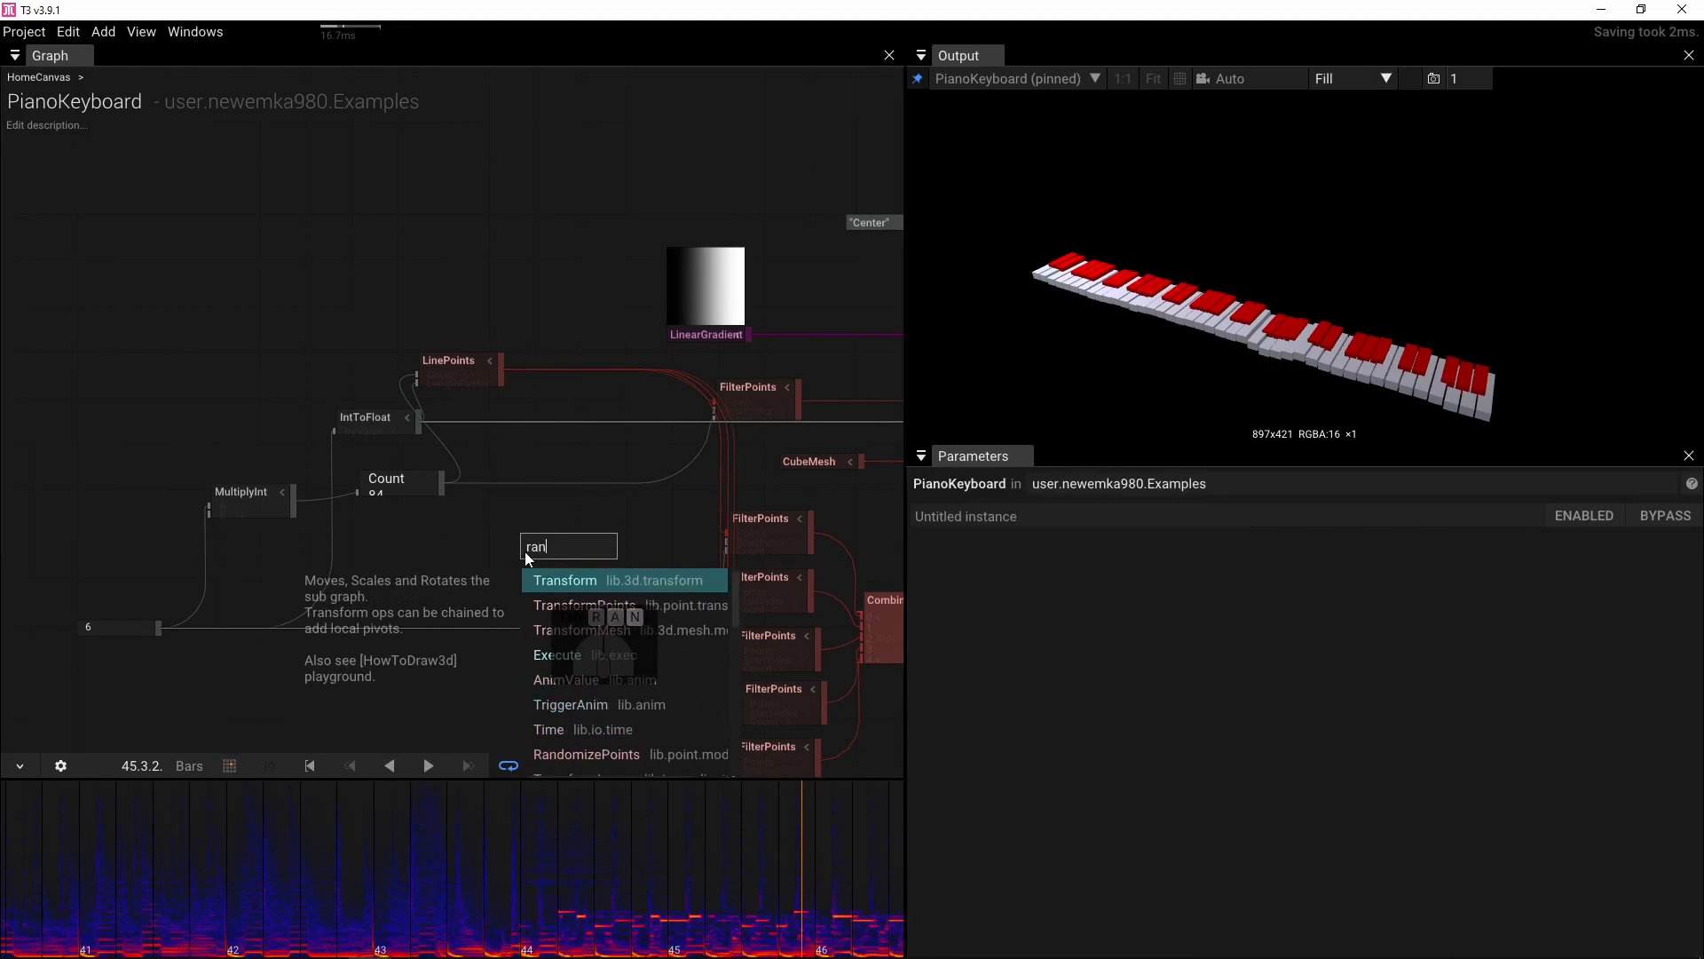
pyautogui.write('do')
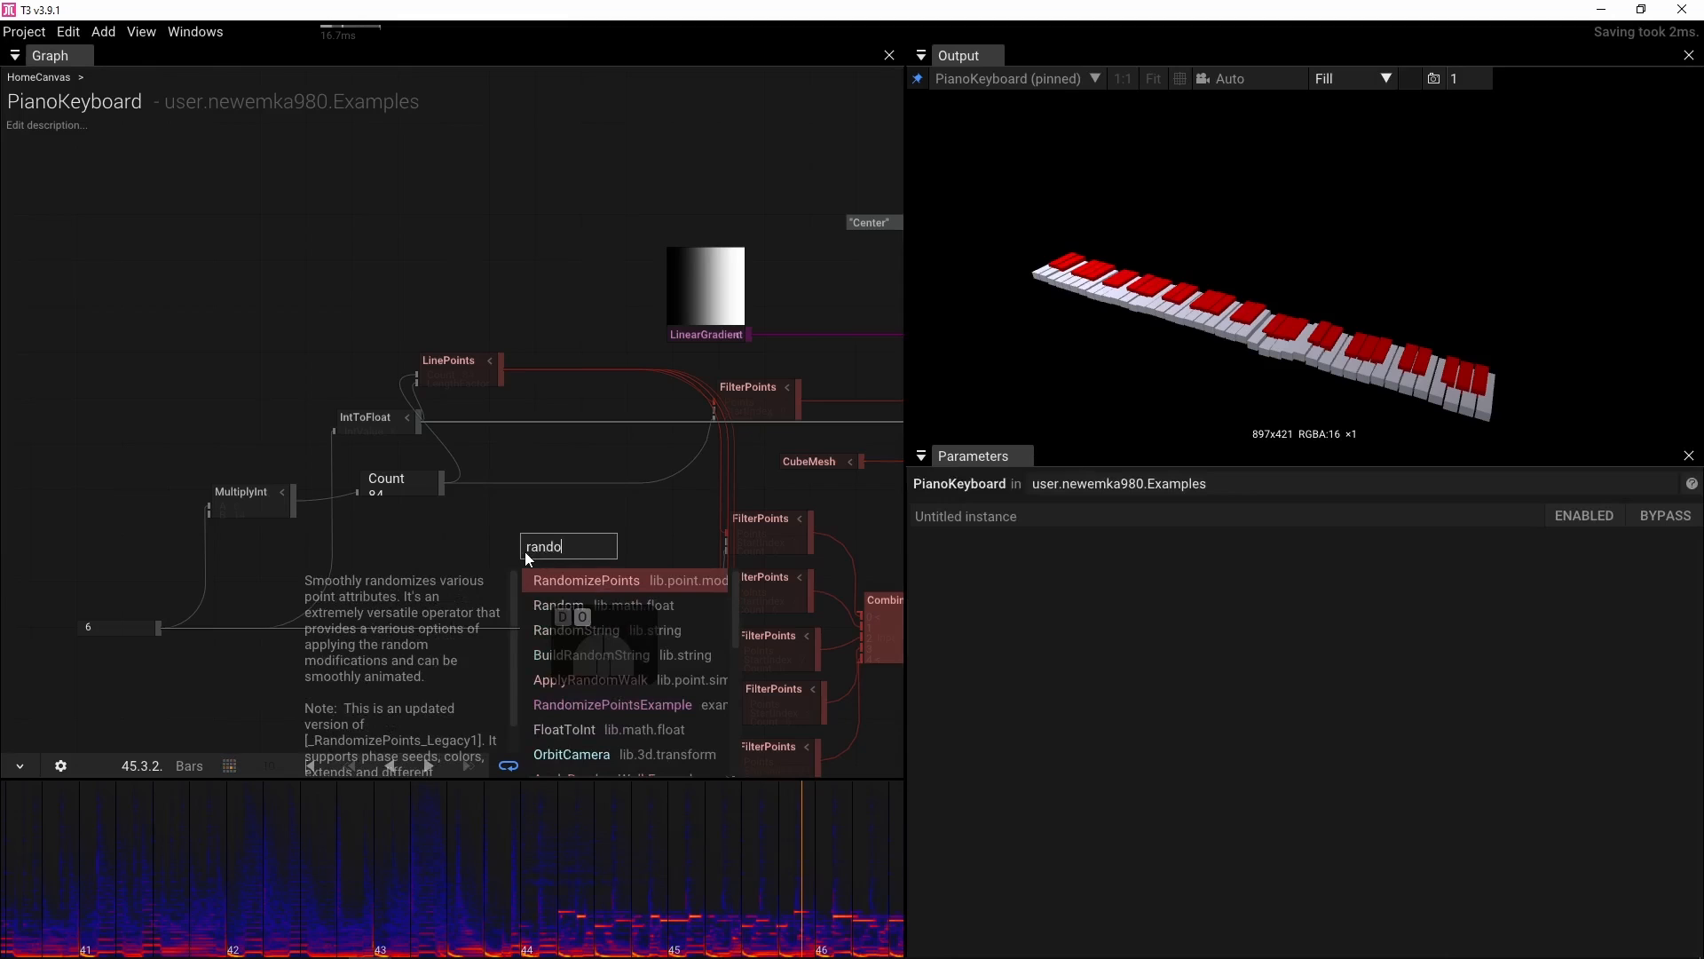
pyautogui.click(579, 580)
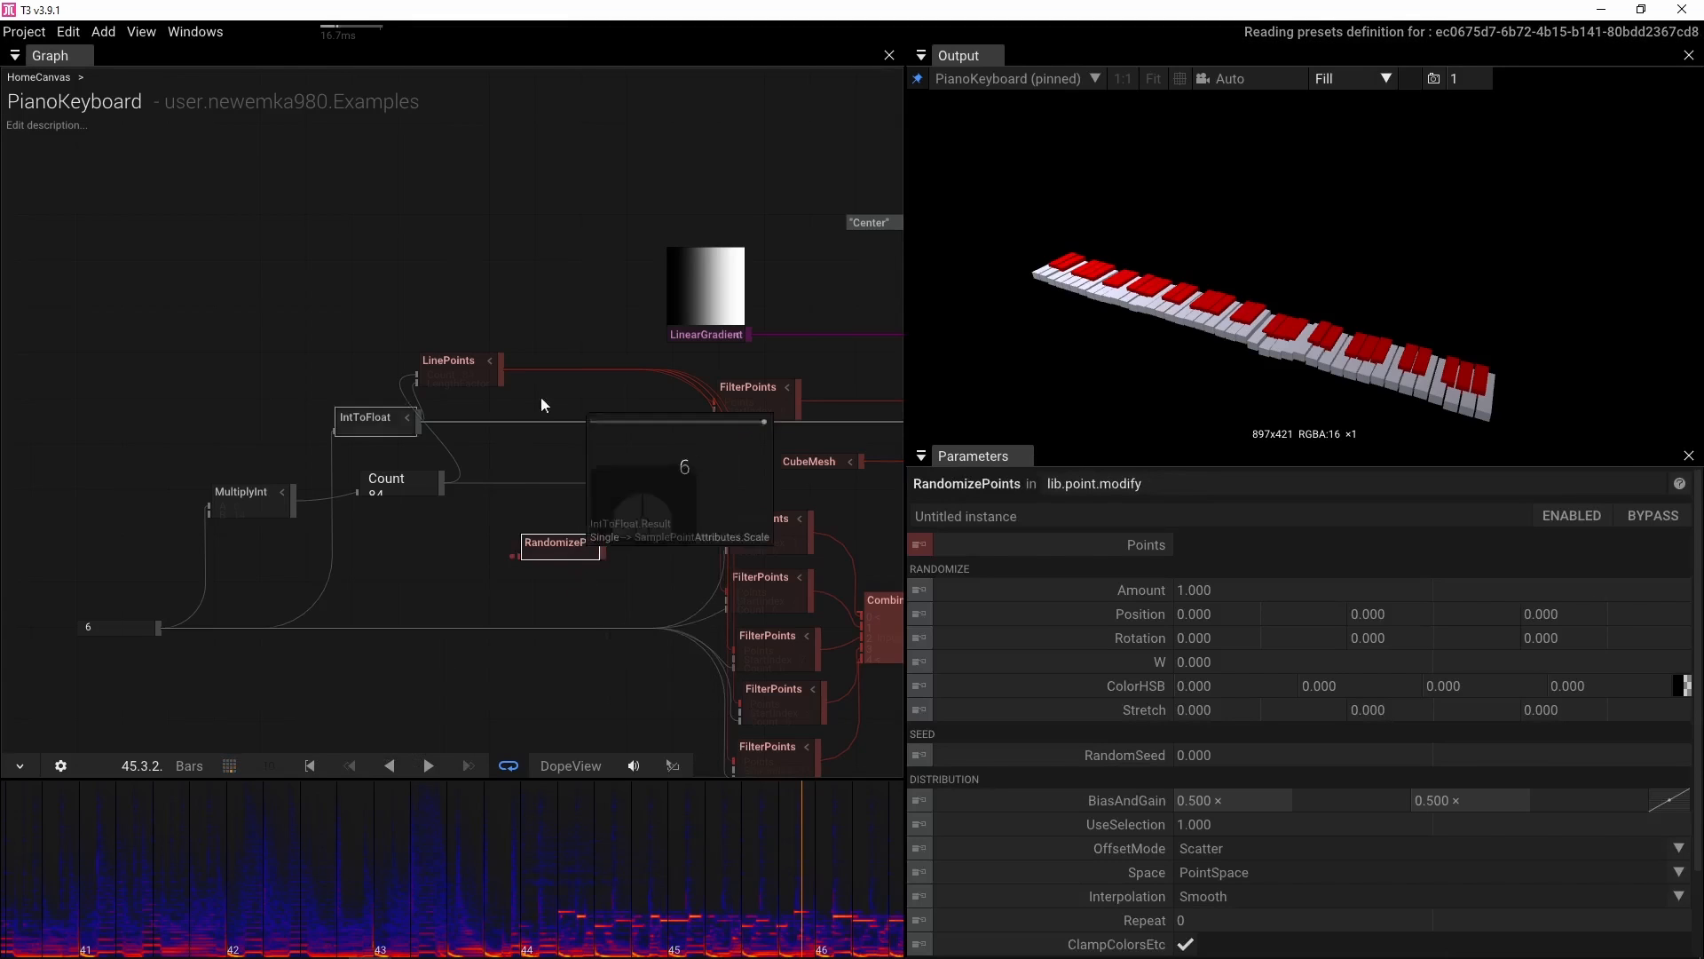
pyautogui.moveTo(499, 373); pyautogui.dragTo(708, 381)
pyautogui.scroll(3, 677, 433)
pyautogui.moveTo(639, 495); pyautogui.dragTo(535, 264)
pyautogui.scroll(-2, 536, 264)
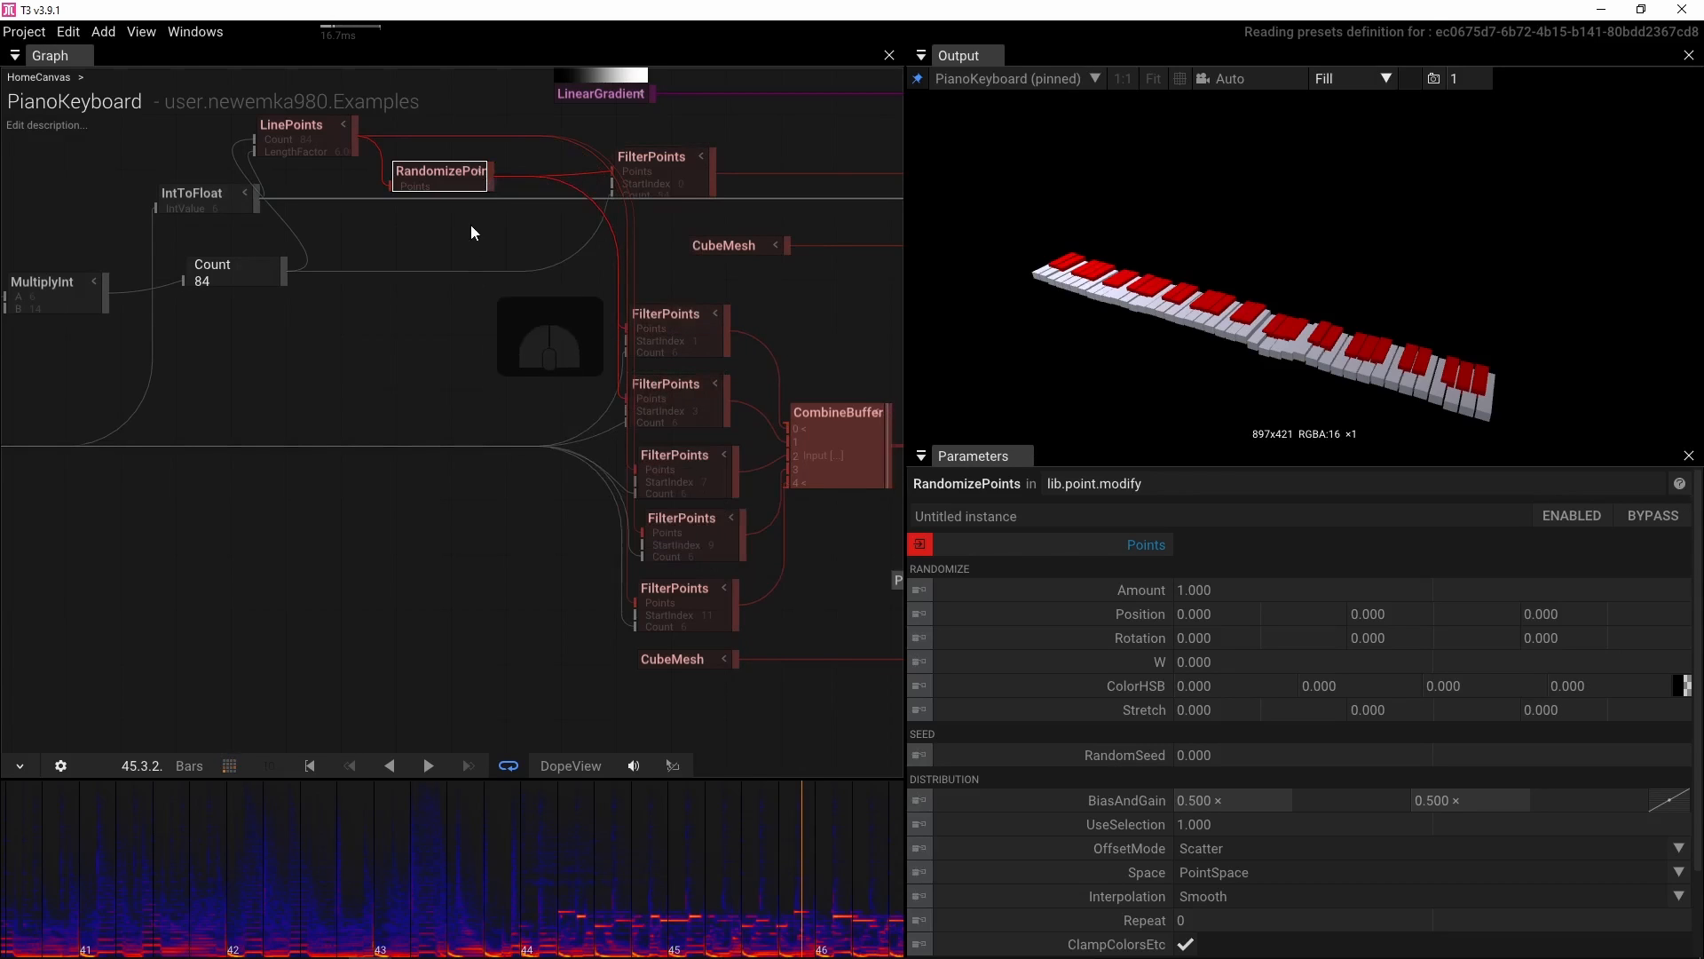
# Connect the RandomizePoints output to the remaining FilterPoints nodes' Points inputs
pyautogui.moveTo(491, 177); pyautogui.dragTo(615, 453)
pyautogui.moveTo(488, 186); pyautogui.dragTo(643, 533)
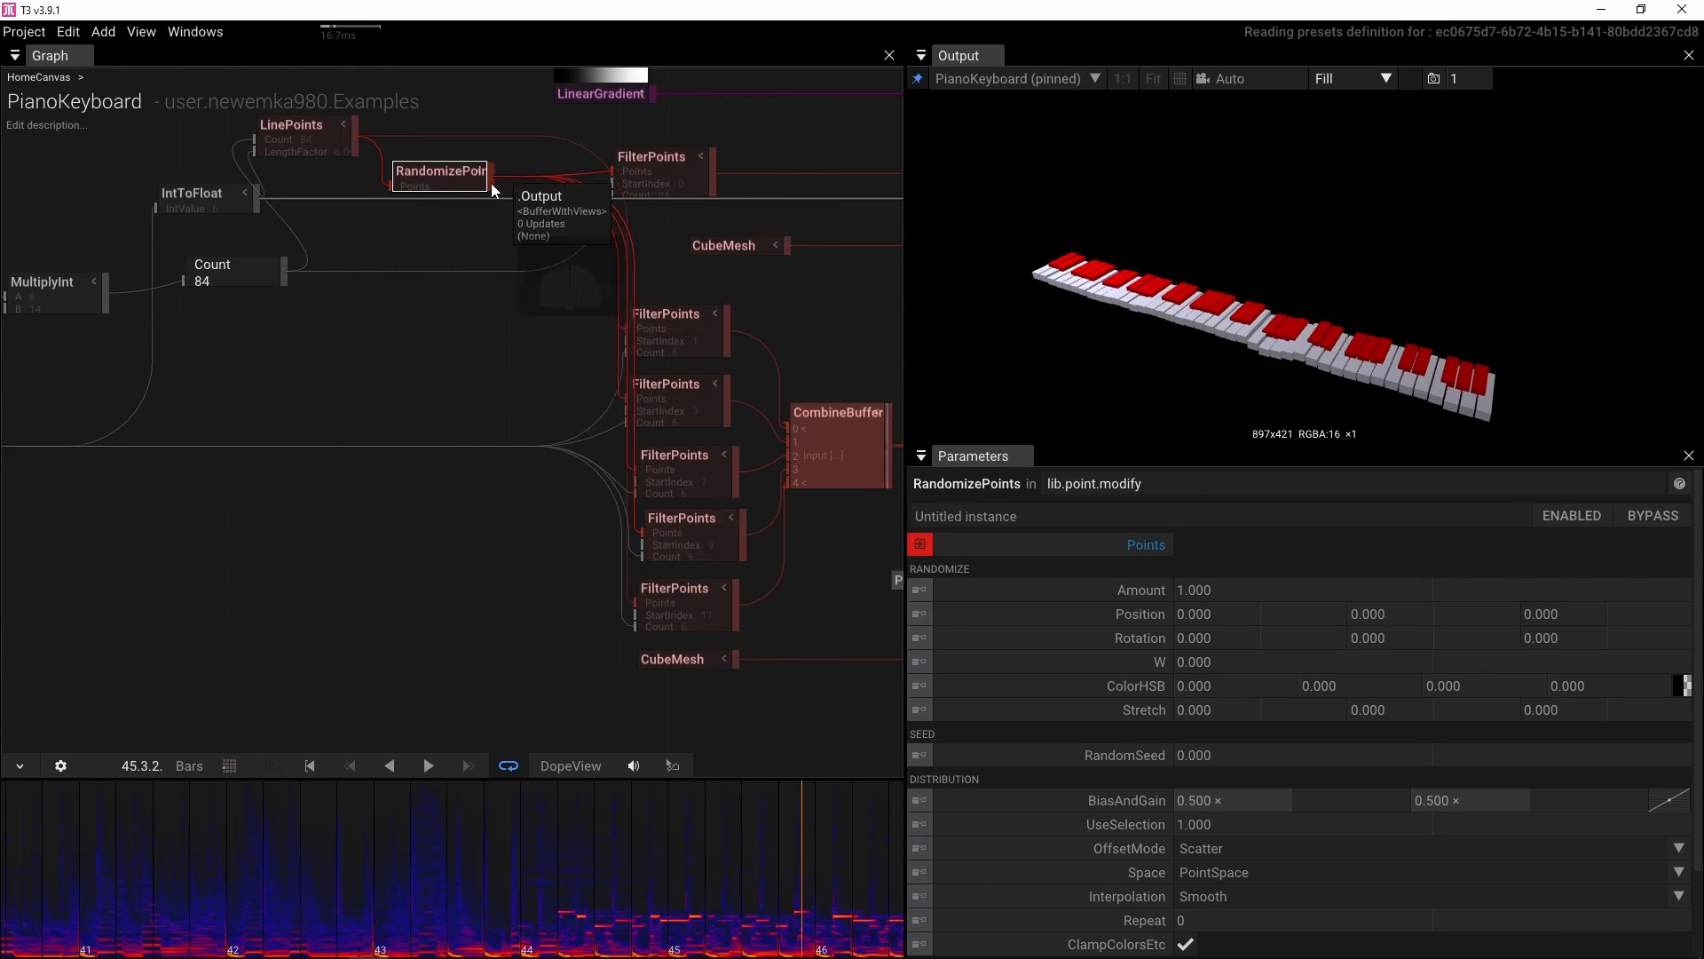
pyautogui.moveTo(492, 183); pyautogui.dragTo(636, 604)
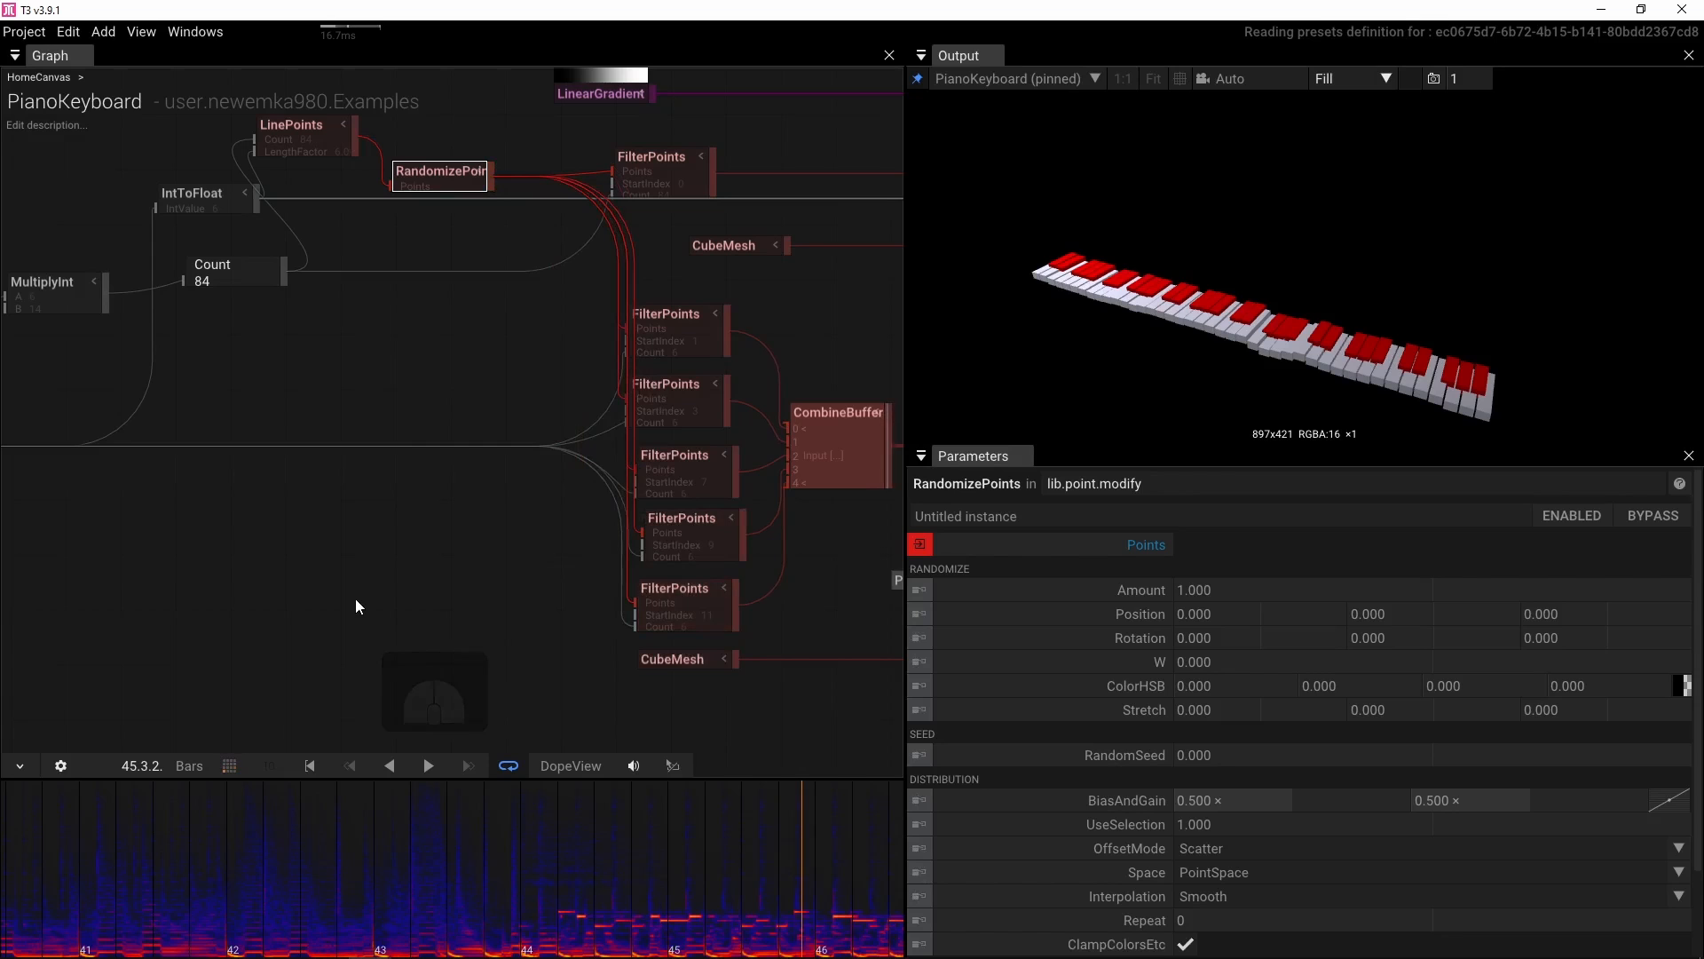
pyautogui.moveTo(455, 366); pyautogui.dragTo(499, 391)
pyautogui.scroll(-3, 284, 375)
pyautogui.moveTo(699, 876); pyautogui.dragTo(286, 846)
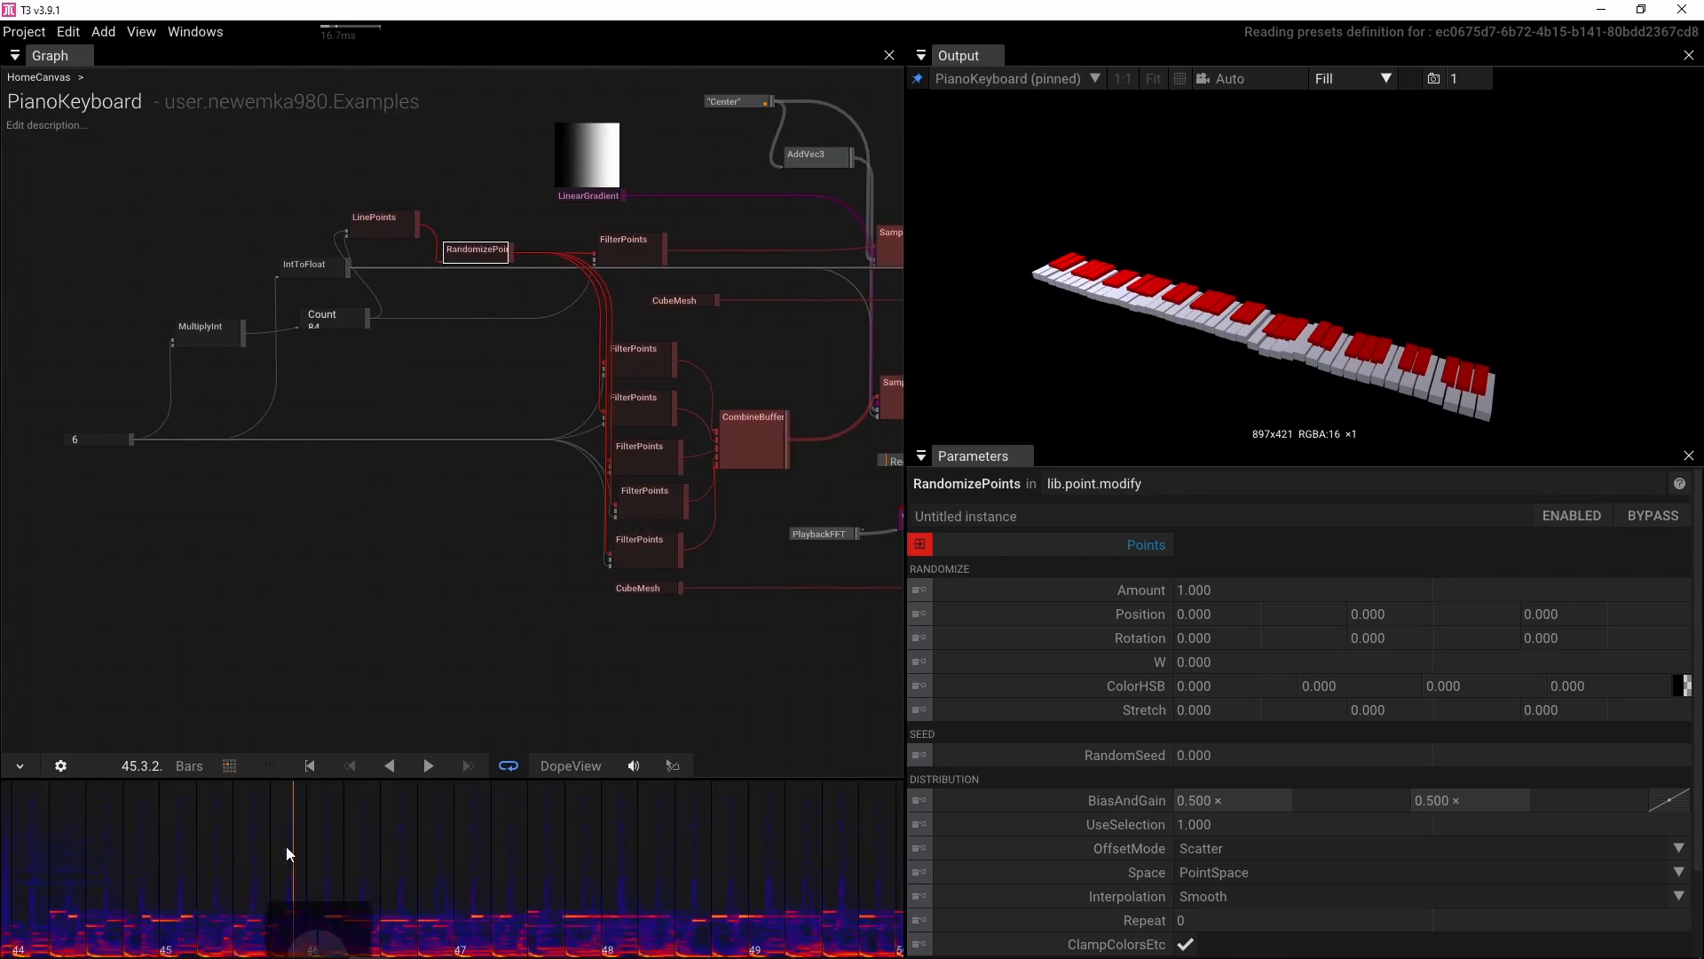
pyautogui.scroll(-5, 293, 847)
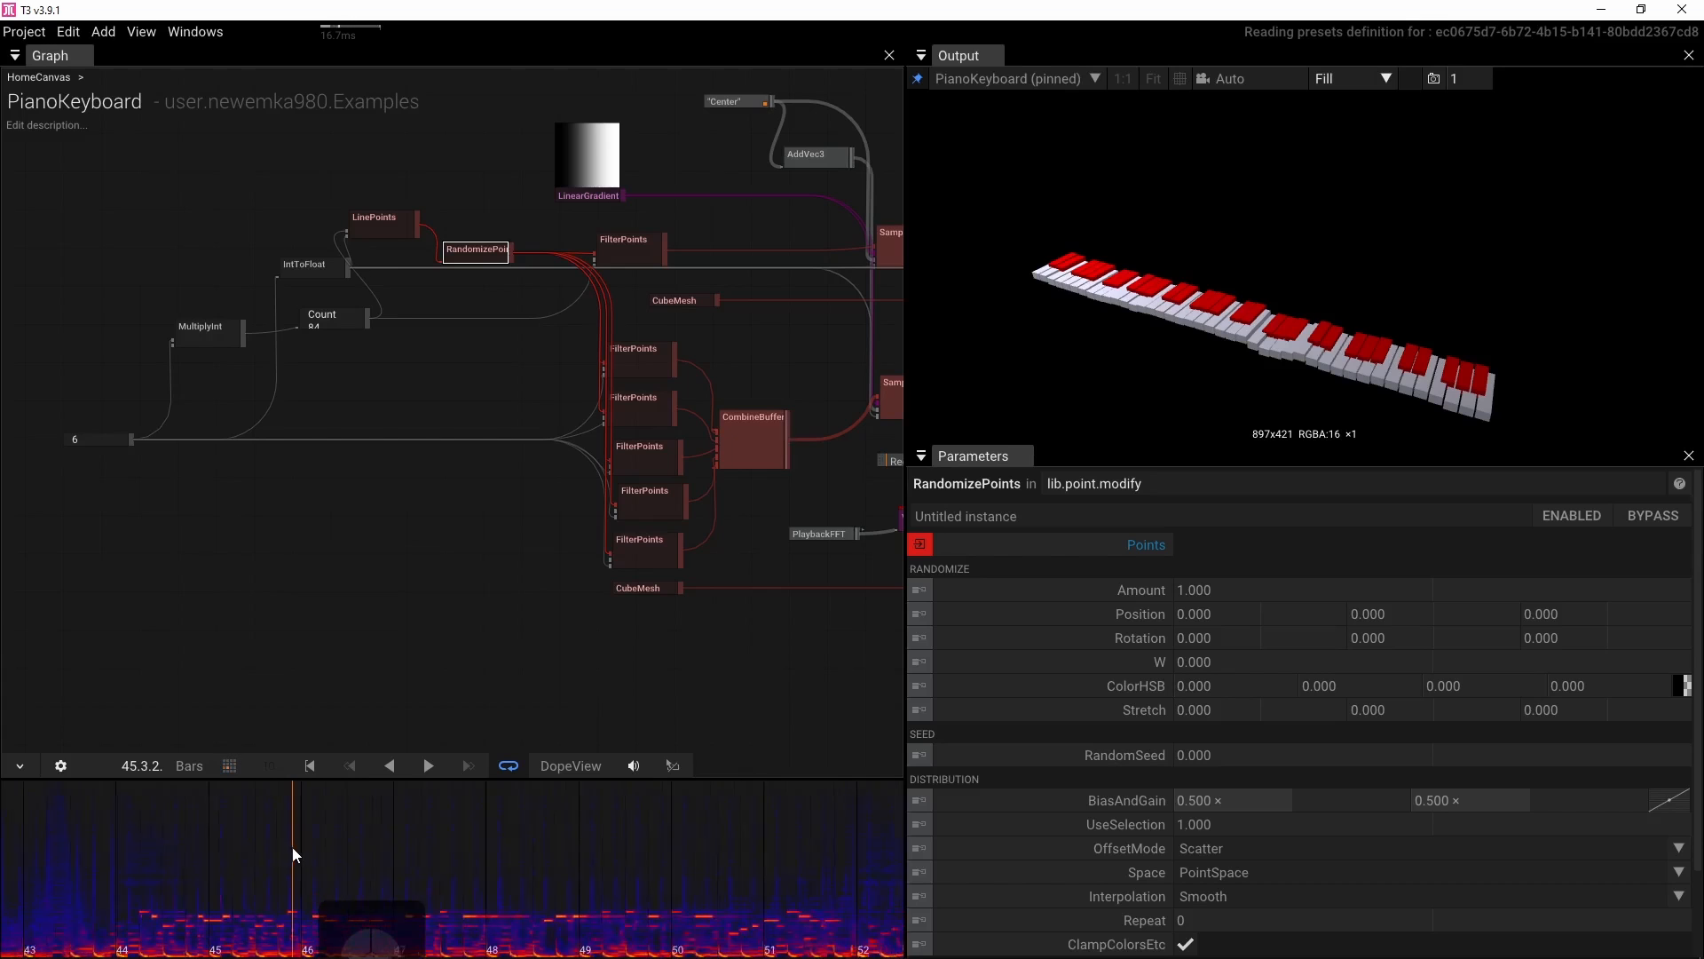
pyautogui.scroll(-4, 296, 854)
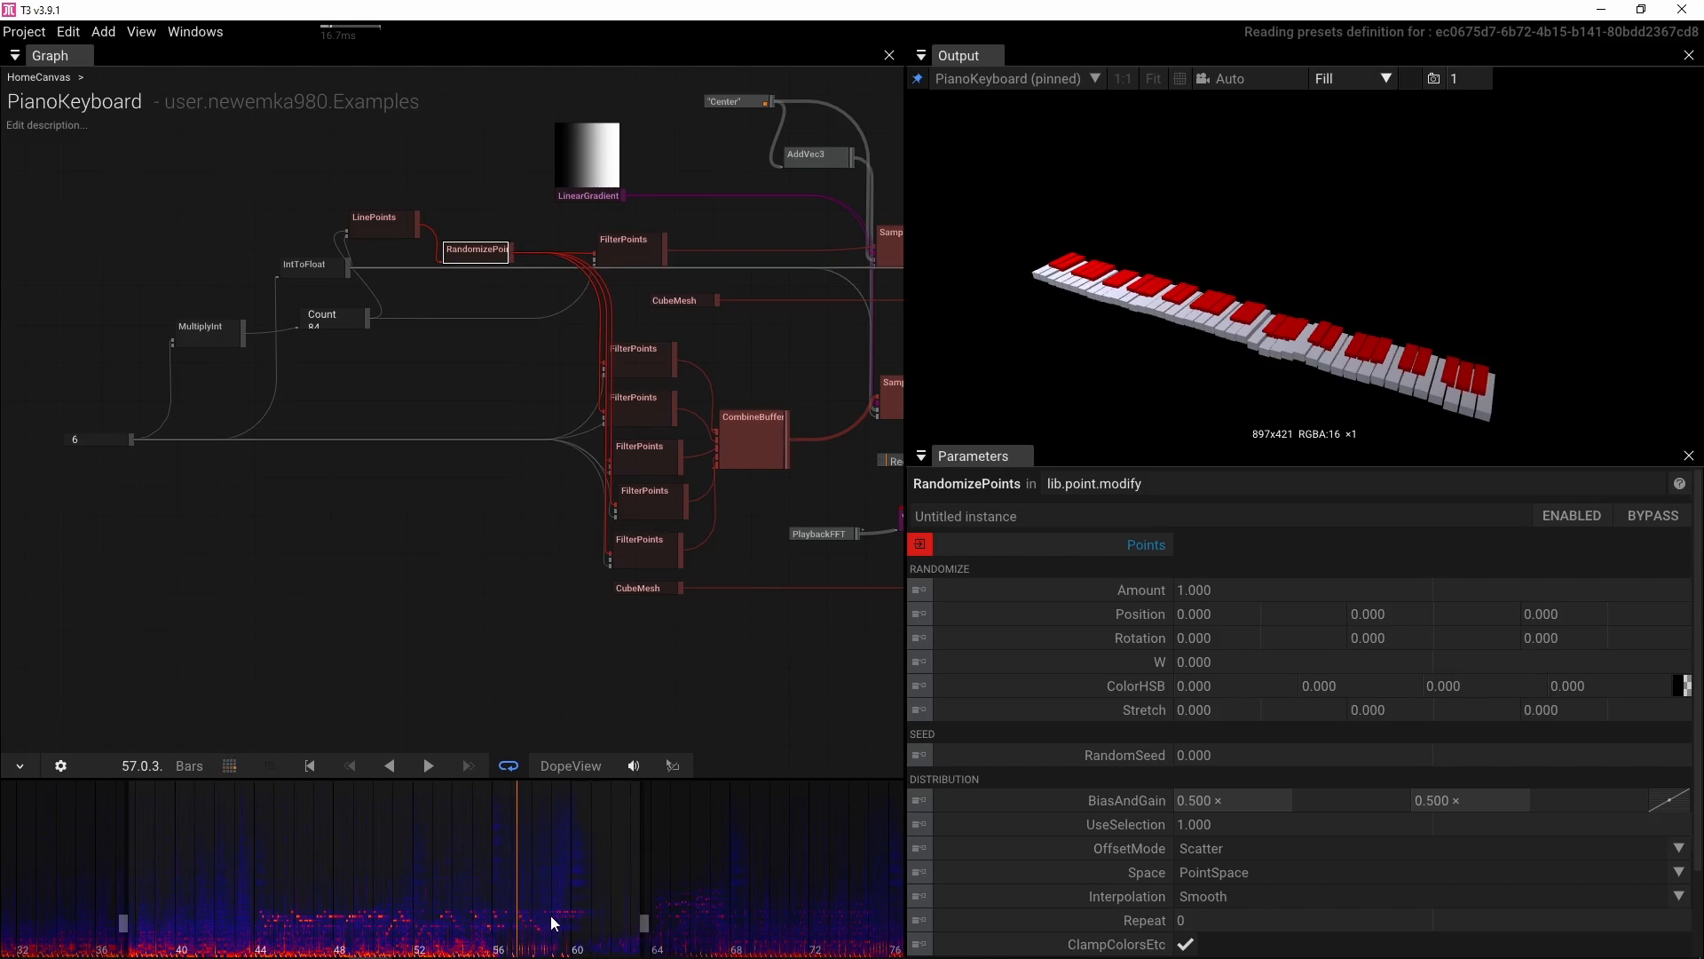
# Play and pause the soundtrack around bar 60 to preview the keyboard
pyautogui.press('space')
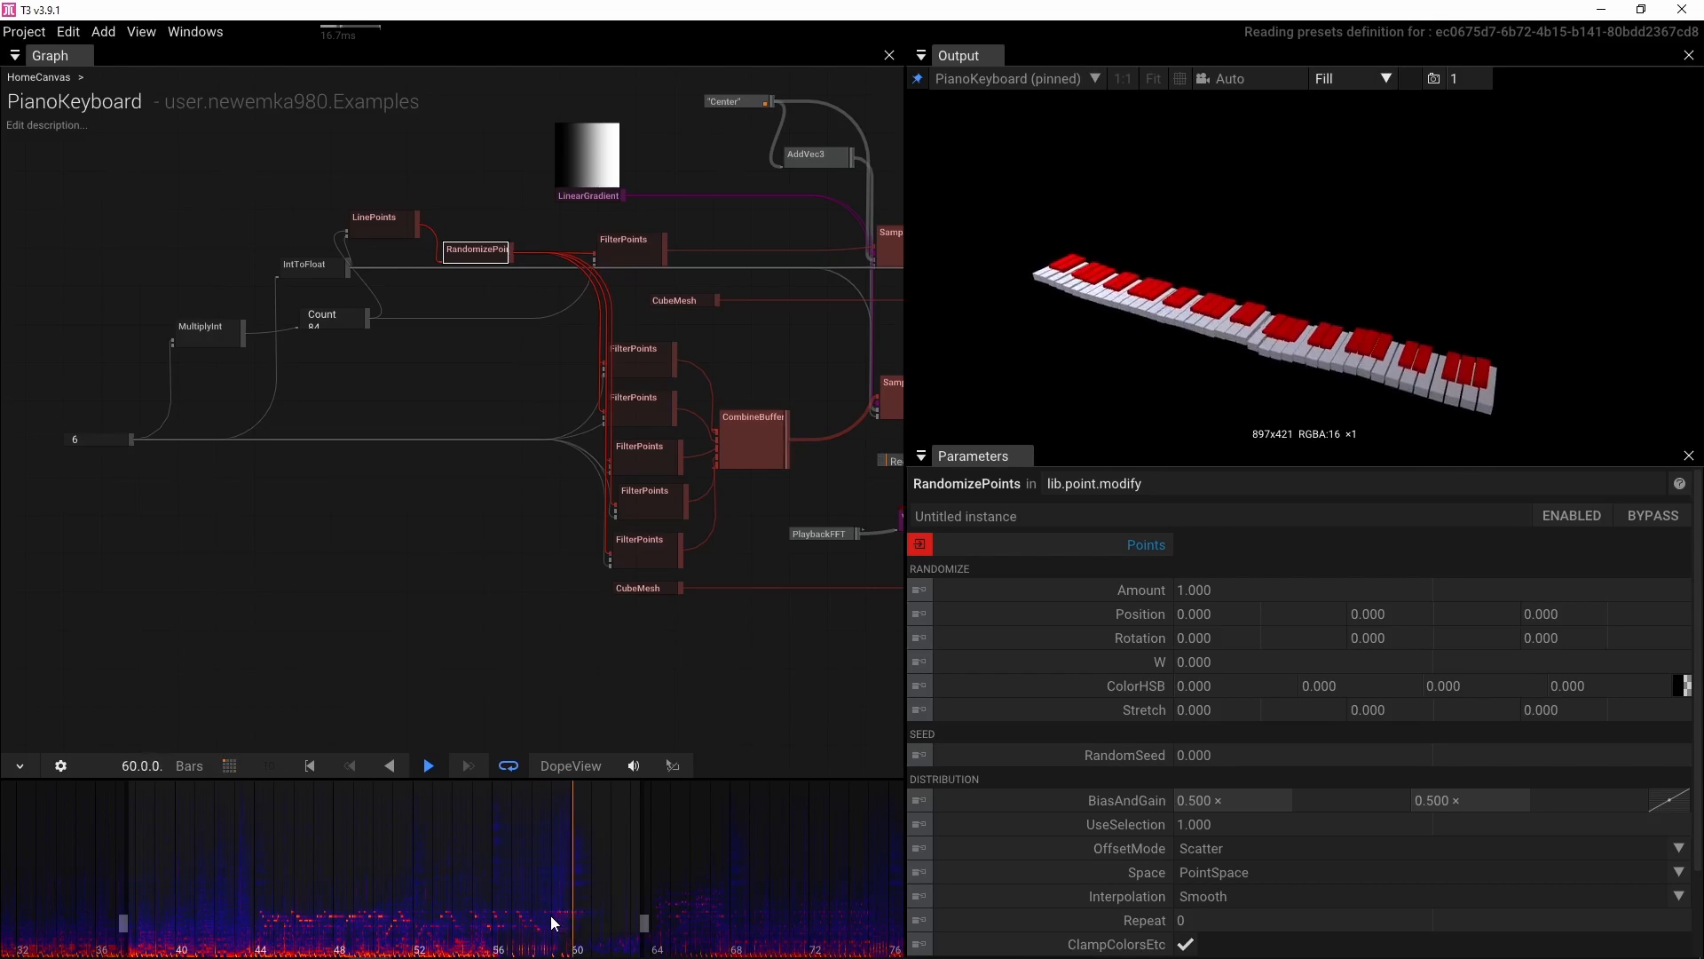
pyautogui.press('space')
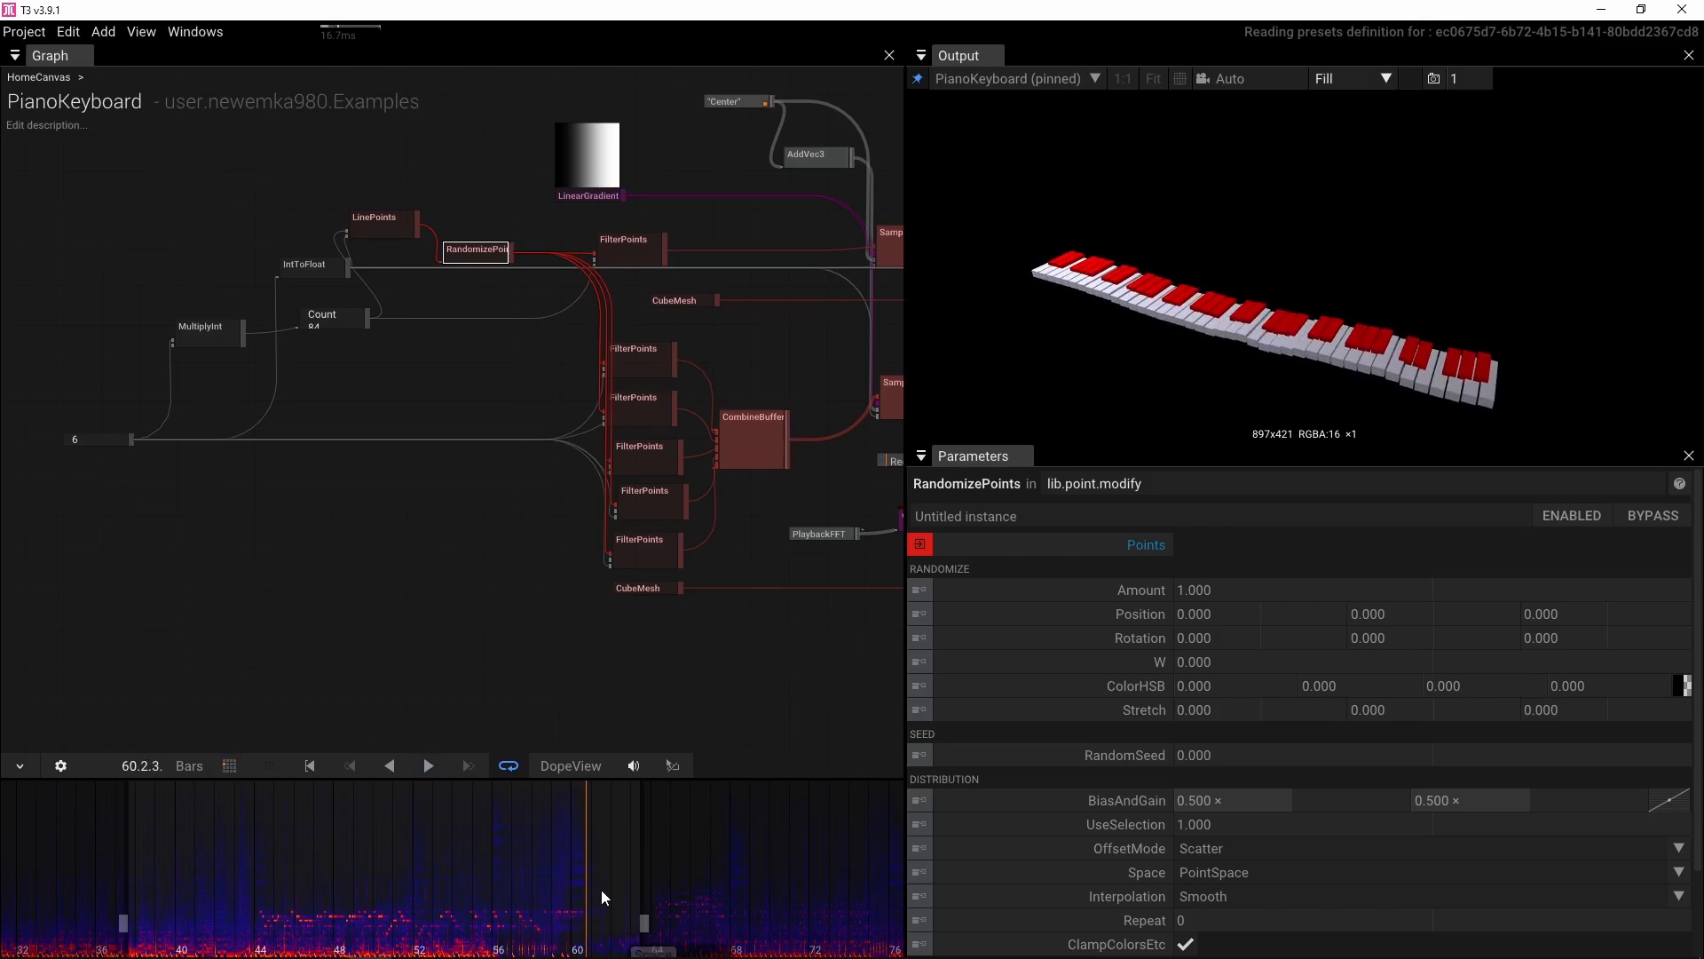
pyautogui.scroll(5, 600, 889)
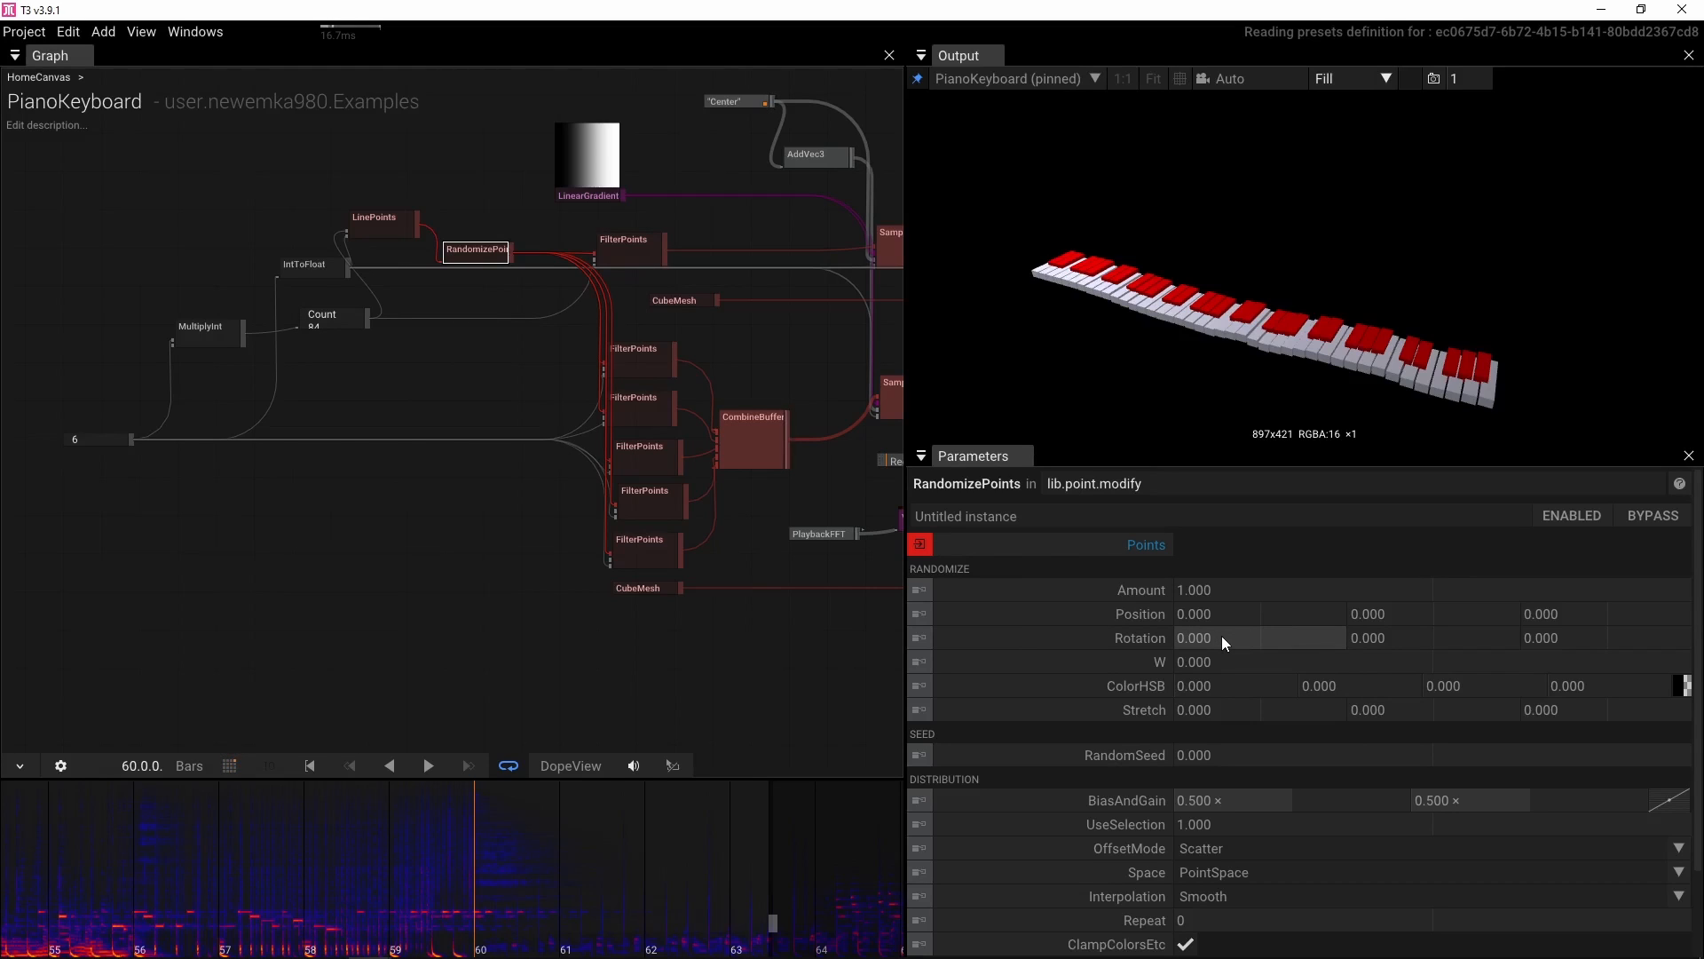
# Set the RandomizePoints Position randomization to 2 on all three axes
pyautogui.click(1243, 615)
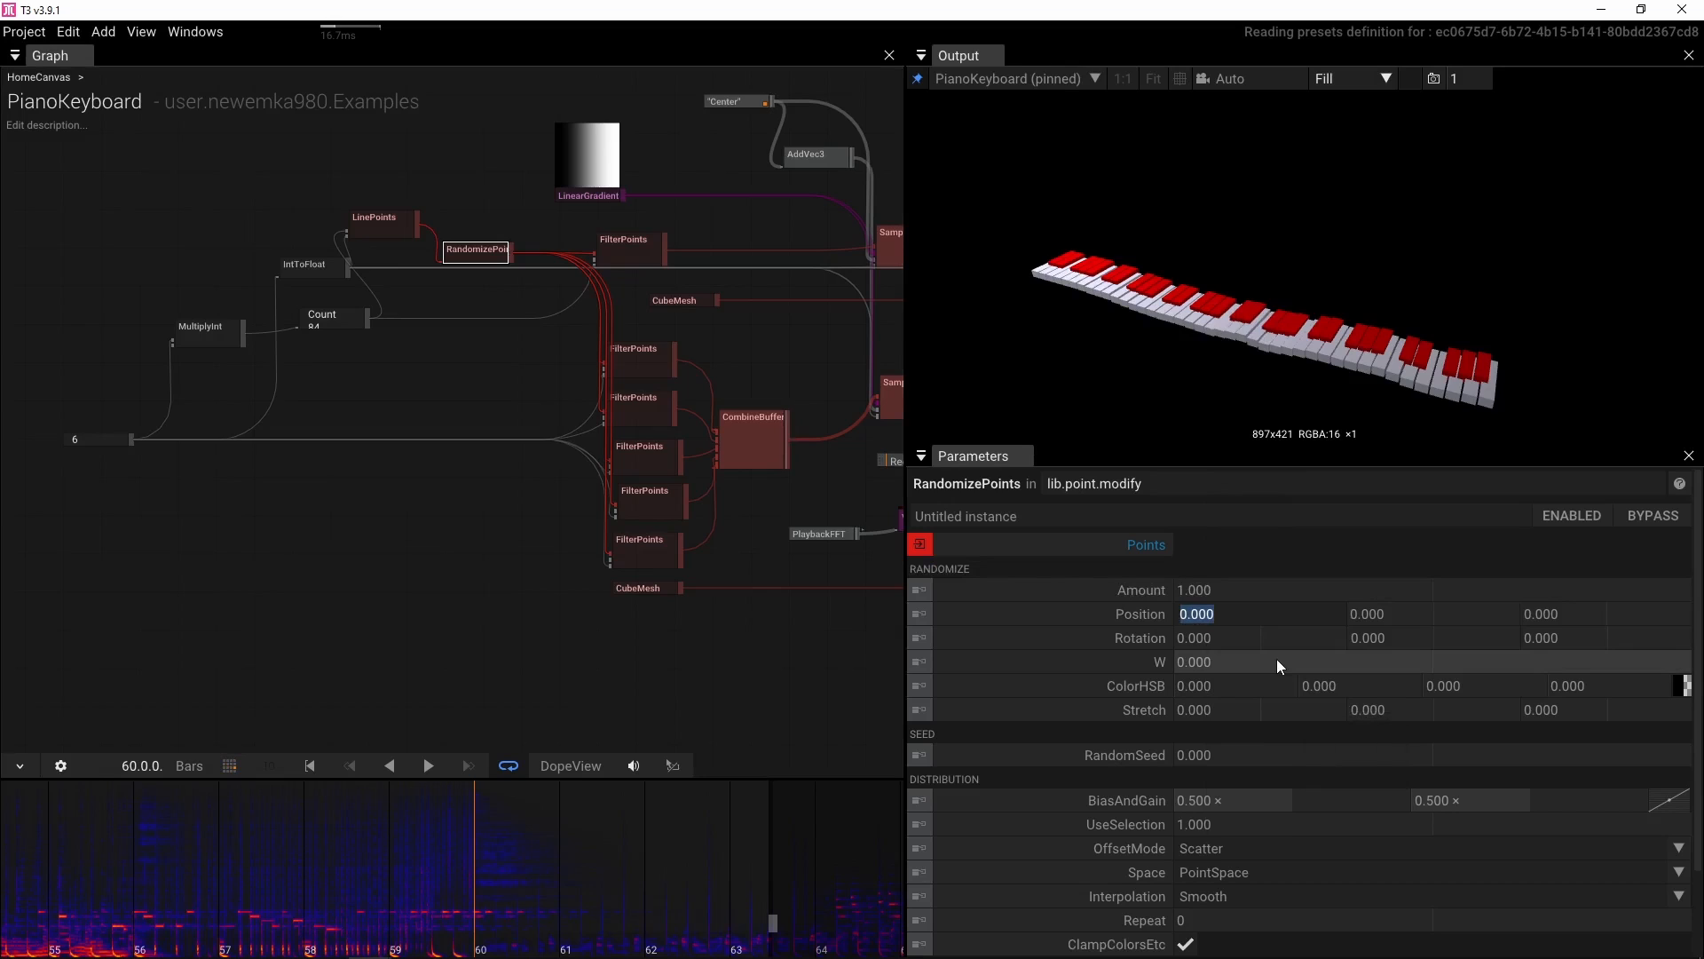
pyautogui.write('2')
pyautogui.click(1392, 615)
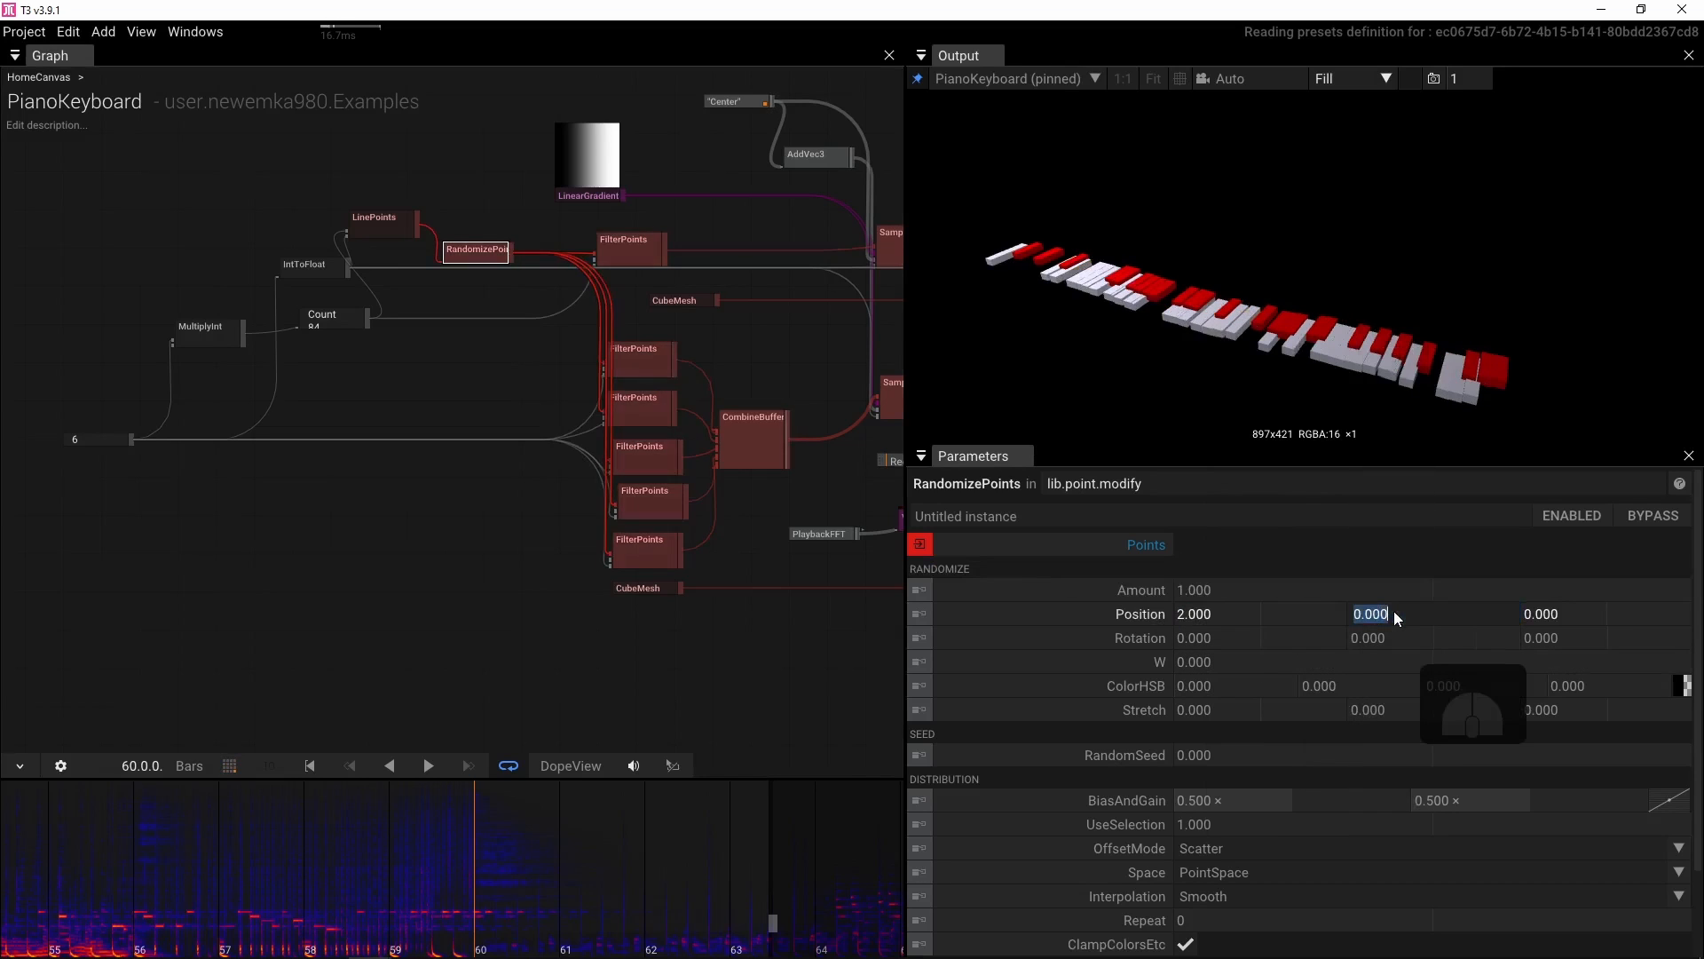
pyautogui.write('2')
pyautogui.press('Return')
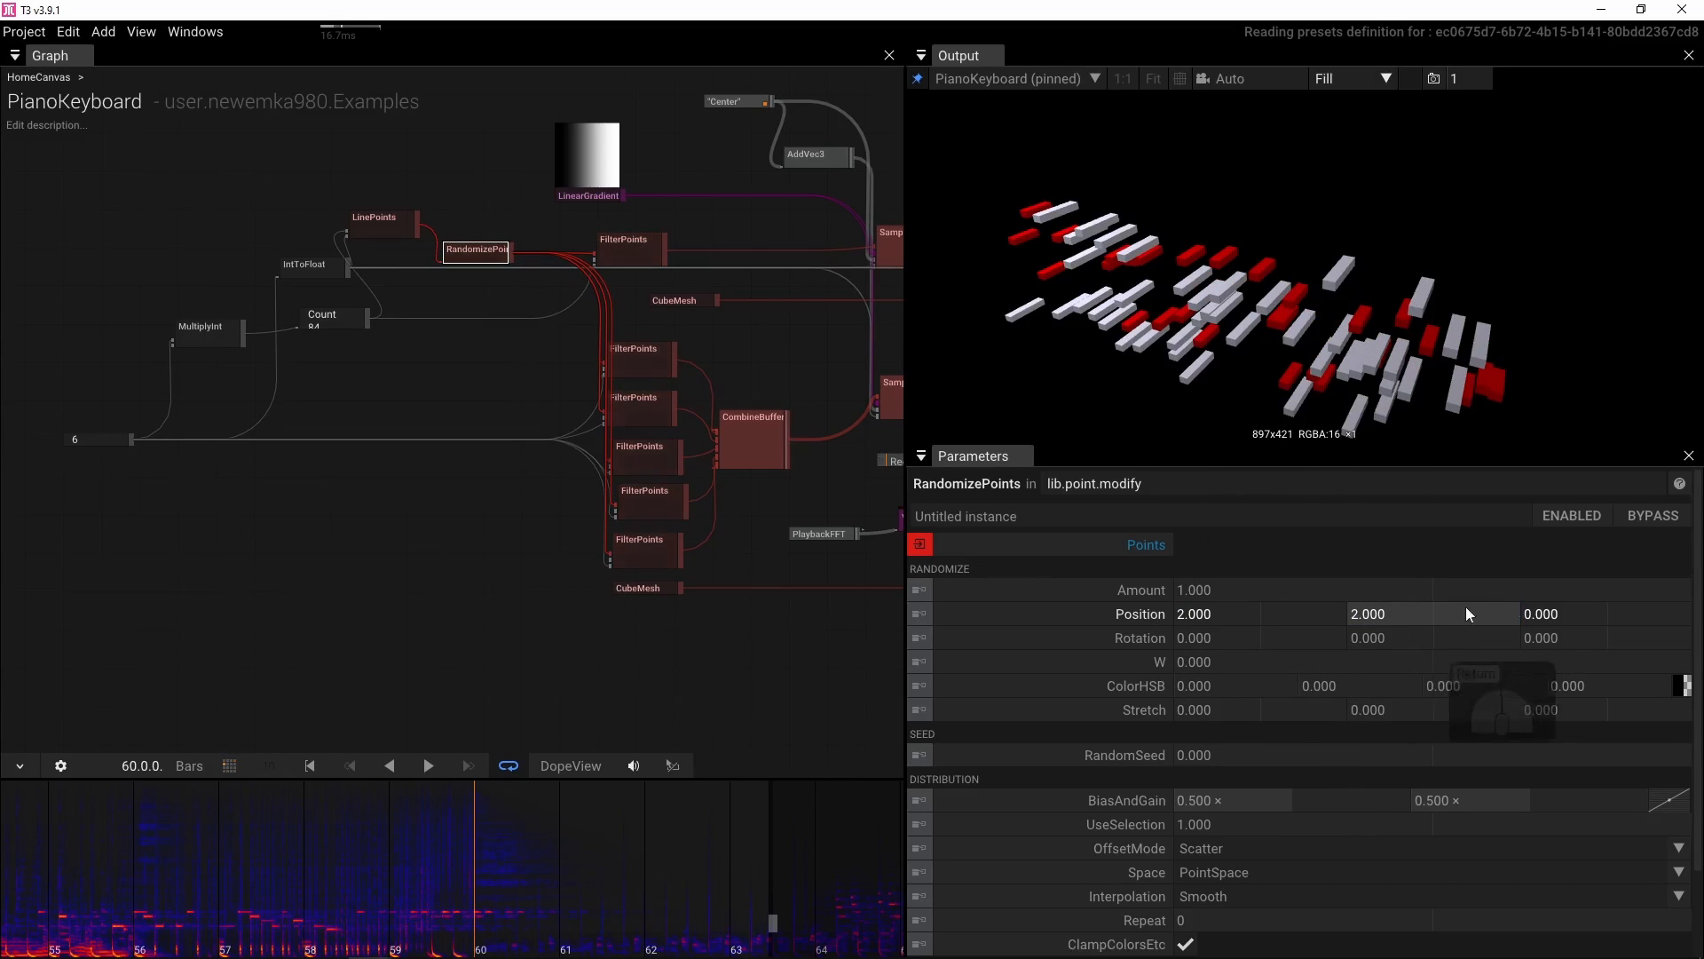
pyautogui.click(1548, 613)
pyautogui.write('2')
pyautogui.press('Return')
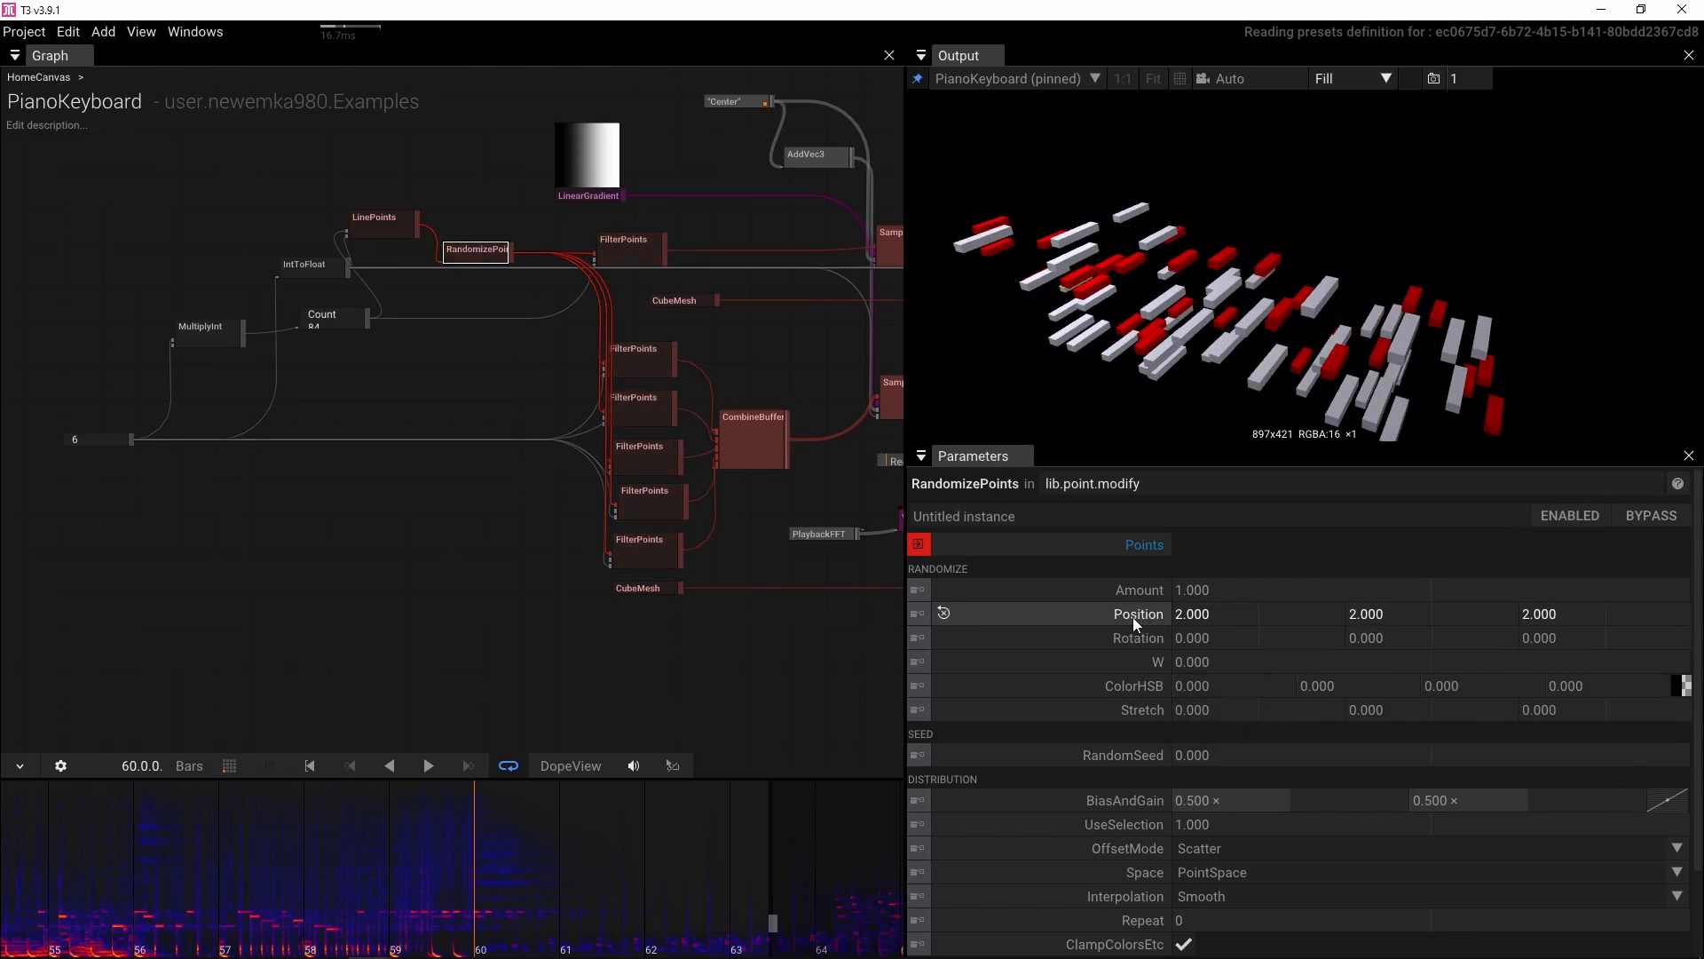
# Set the RandomizePoints Amount to 0
pyautogui.click(1250, 589)
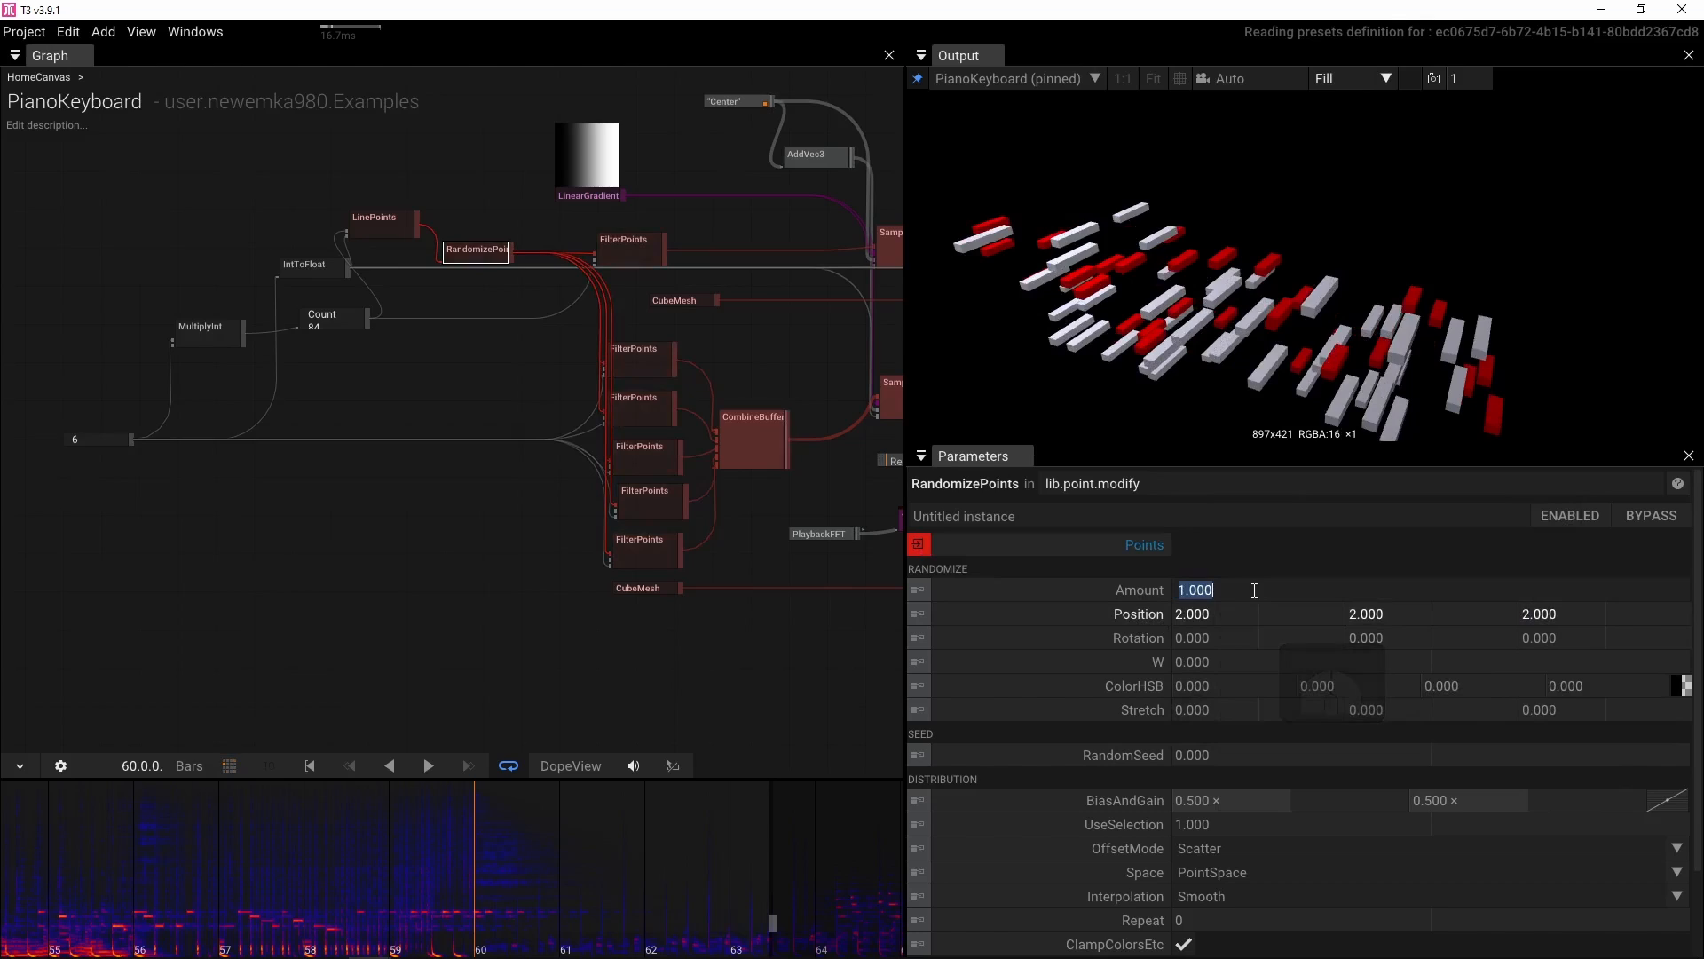
pyautogui.write('0')
pyautogui.press('Return')
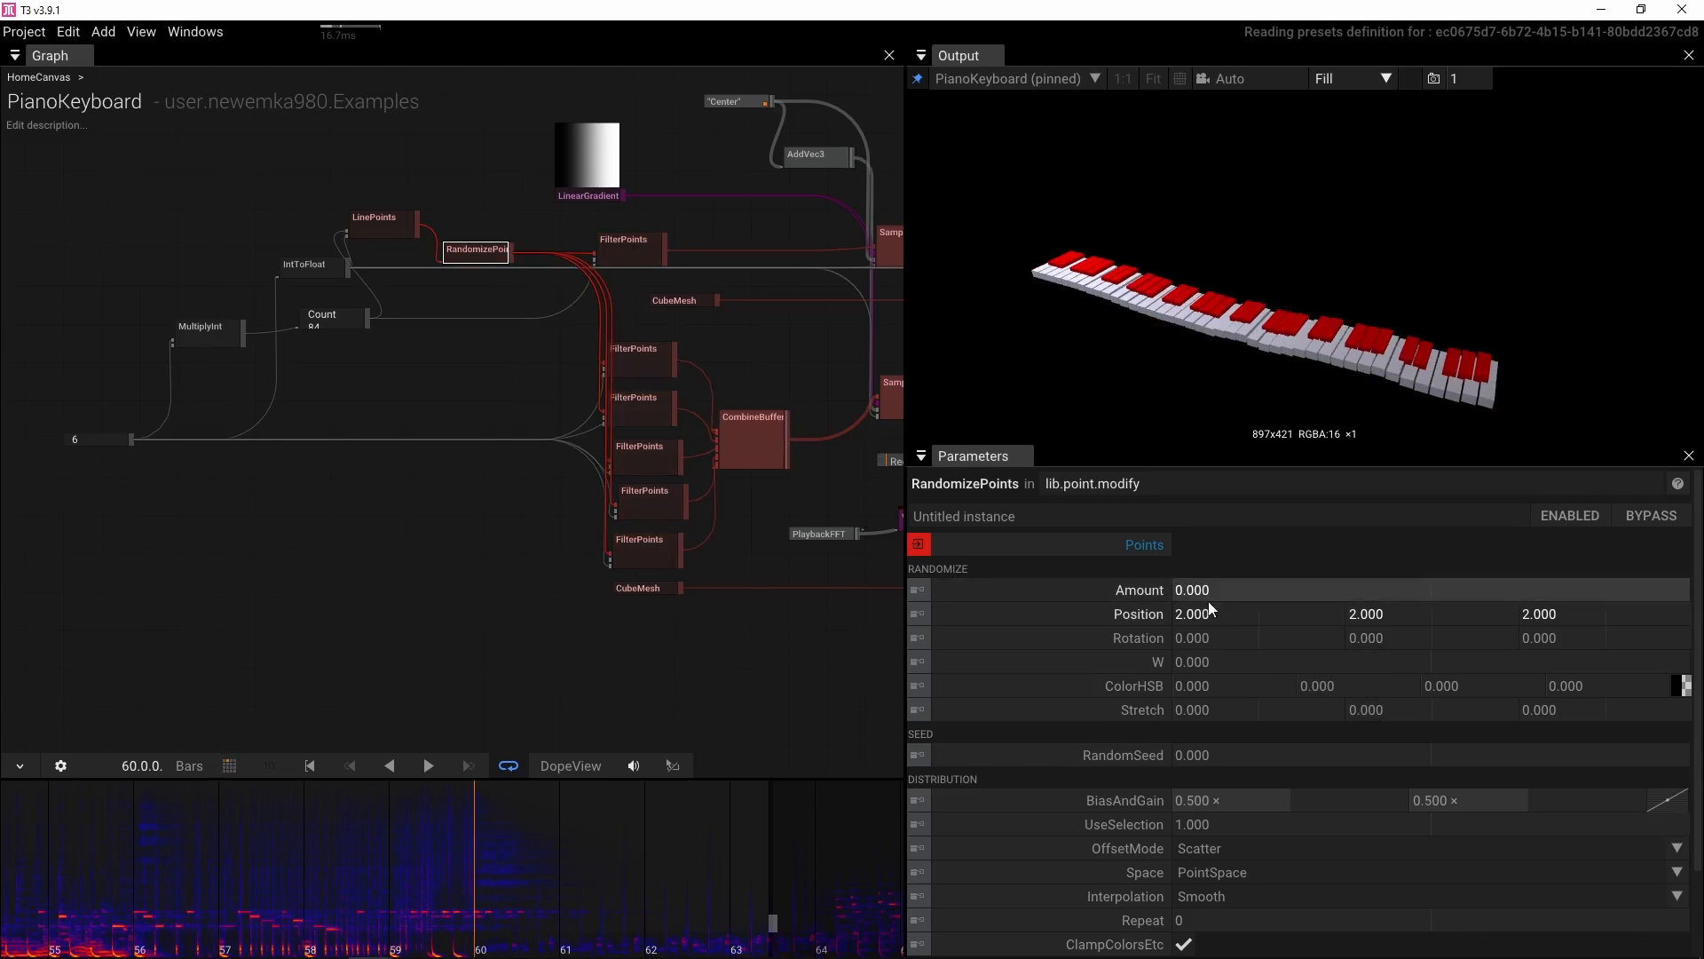
# Set the RandomizePoints Rotation randomization to 360 on all three axes
pyautogui.click(1243, 639)
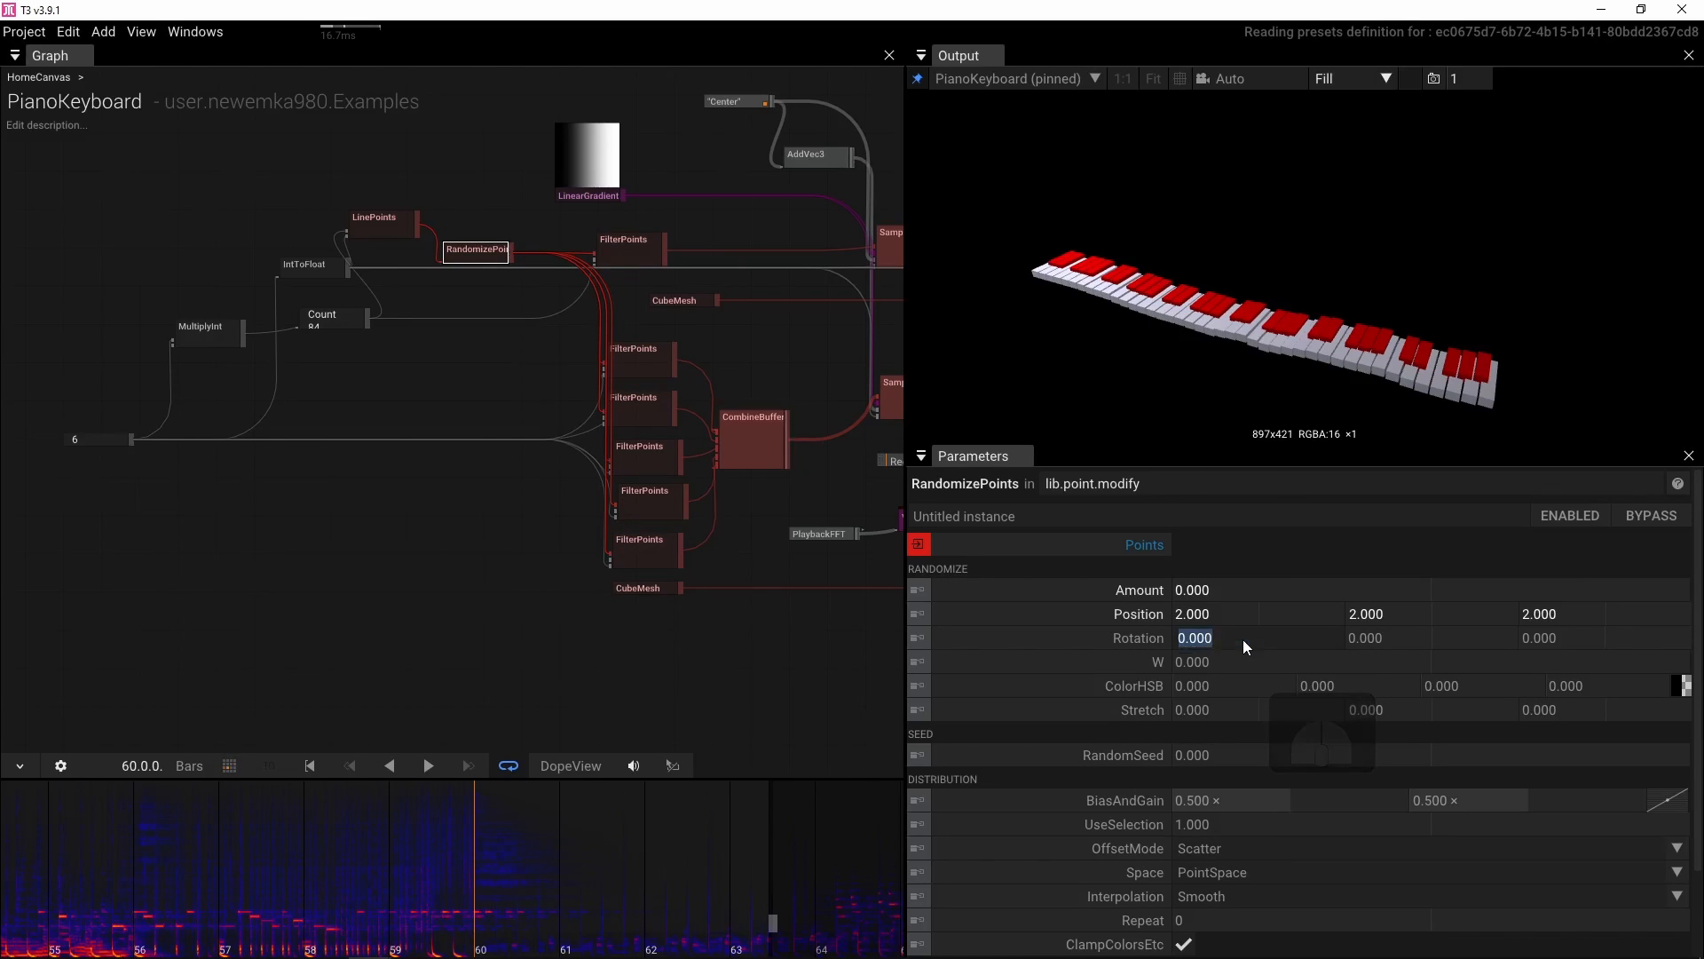
pyautogui.write('360')
pyautogui.press('Tab')
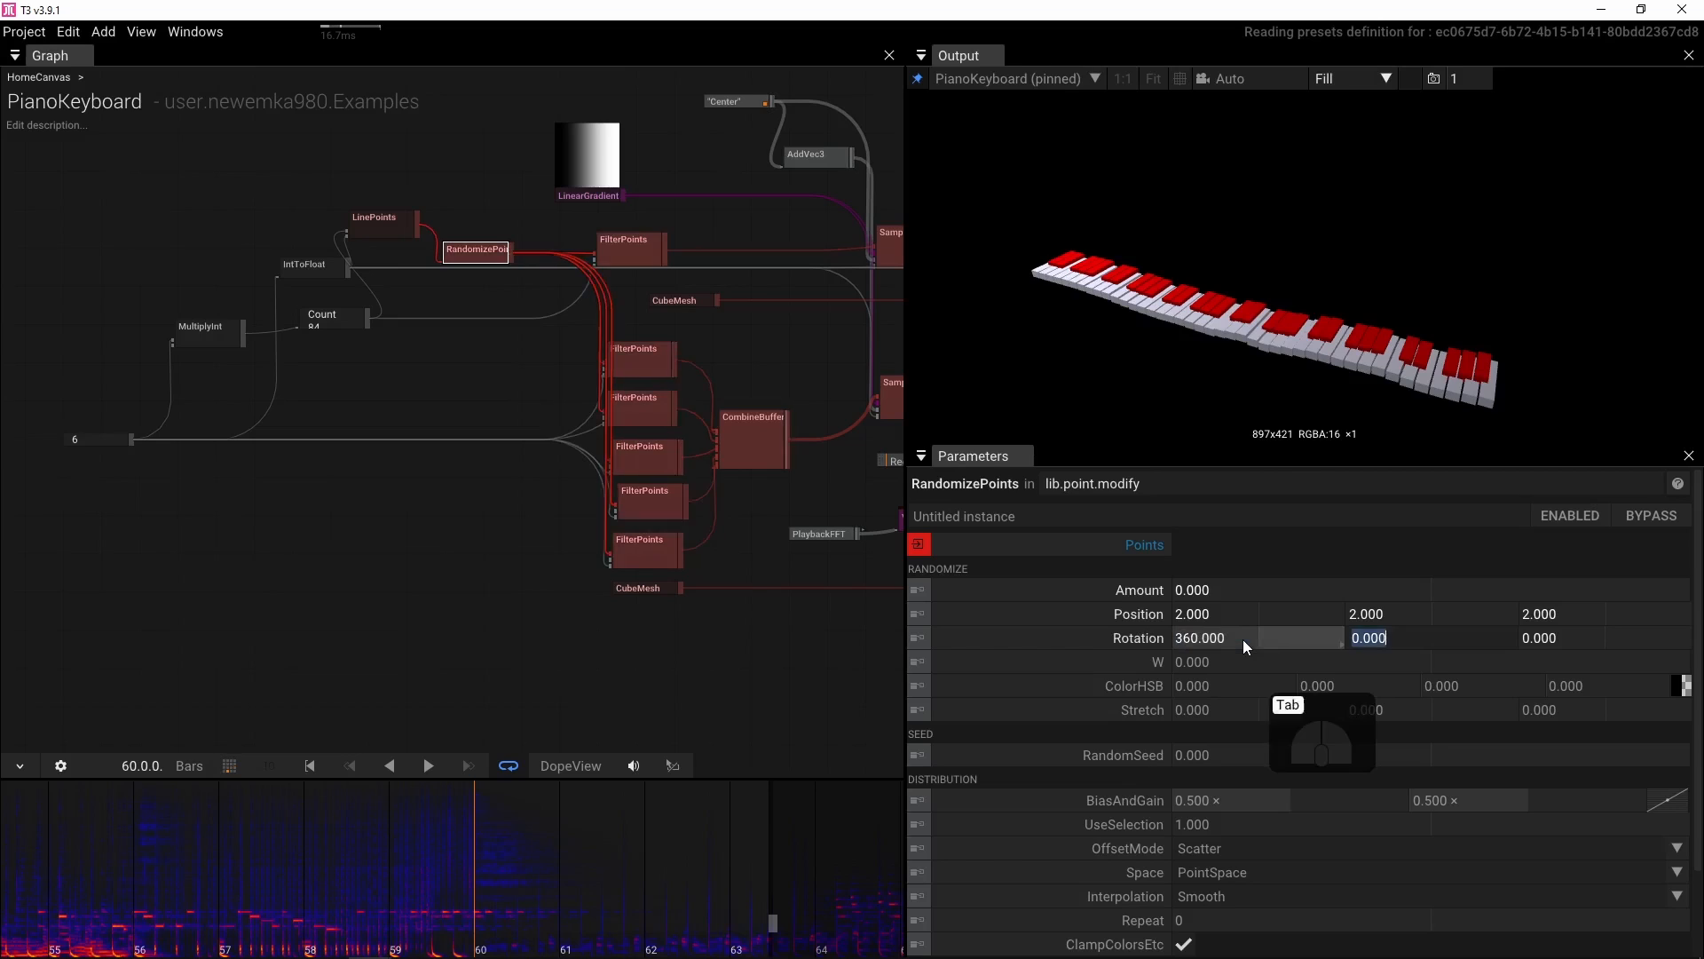
pyautogui.write('360')
pyautogui.press('Tab')
pyautogui.write('360')
pyautogui.press('Tab')
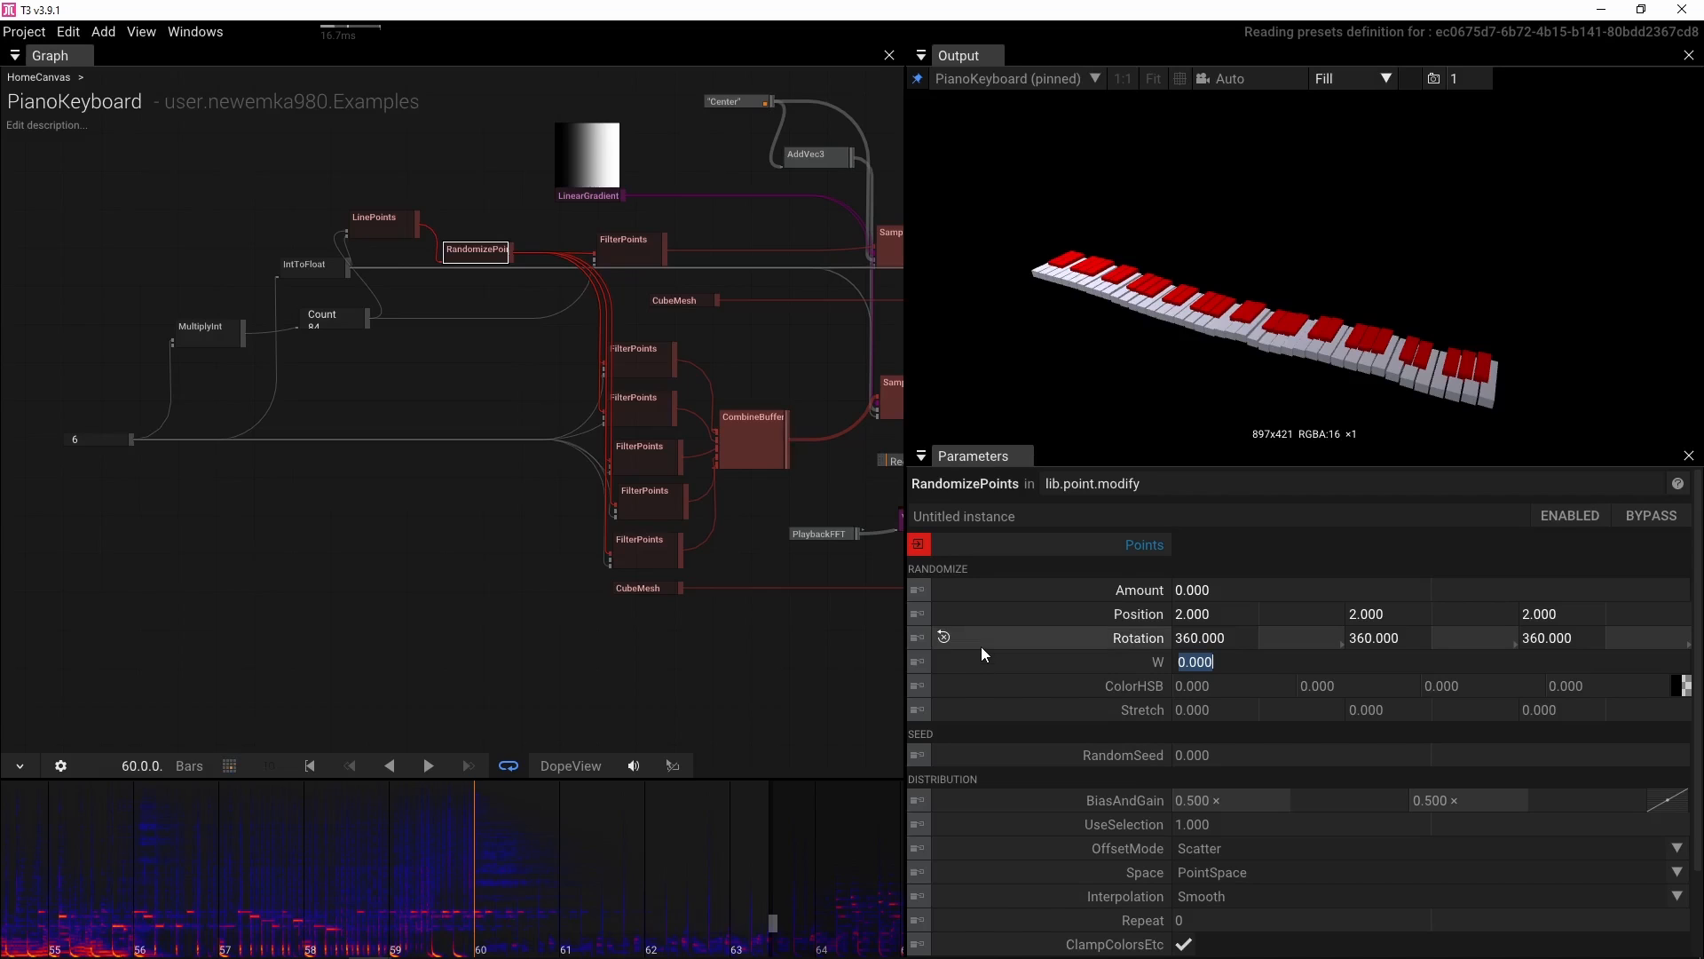
# Reselect the RandomizePoints node and animate its Amount, adding a keyframe at bar 60
pyautogui.click(735, 679)
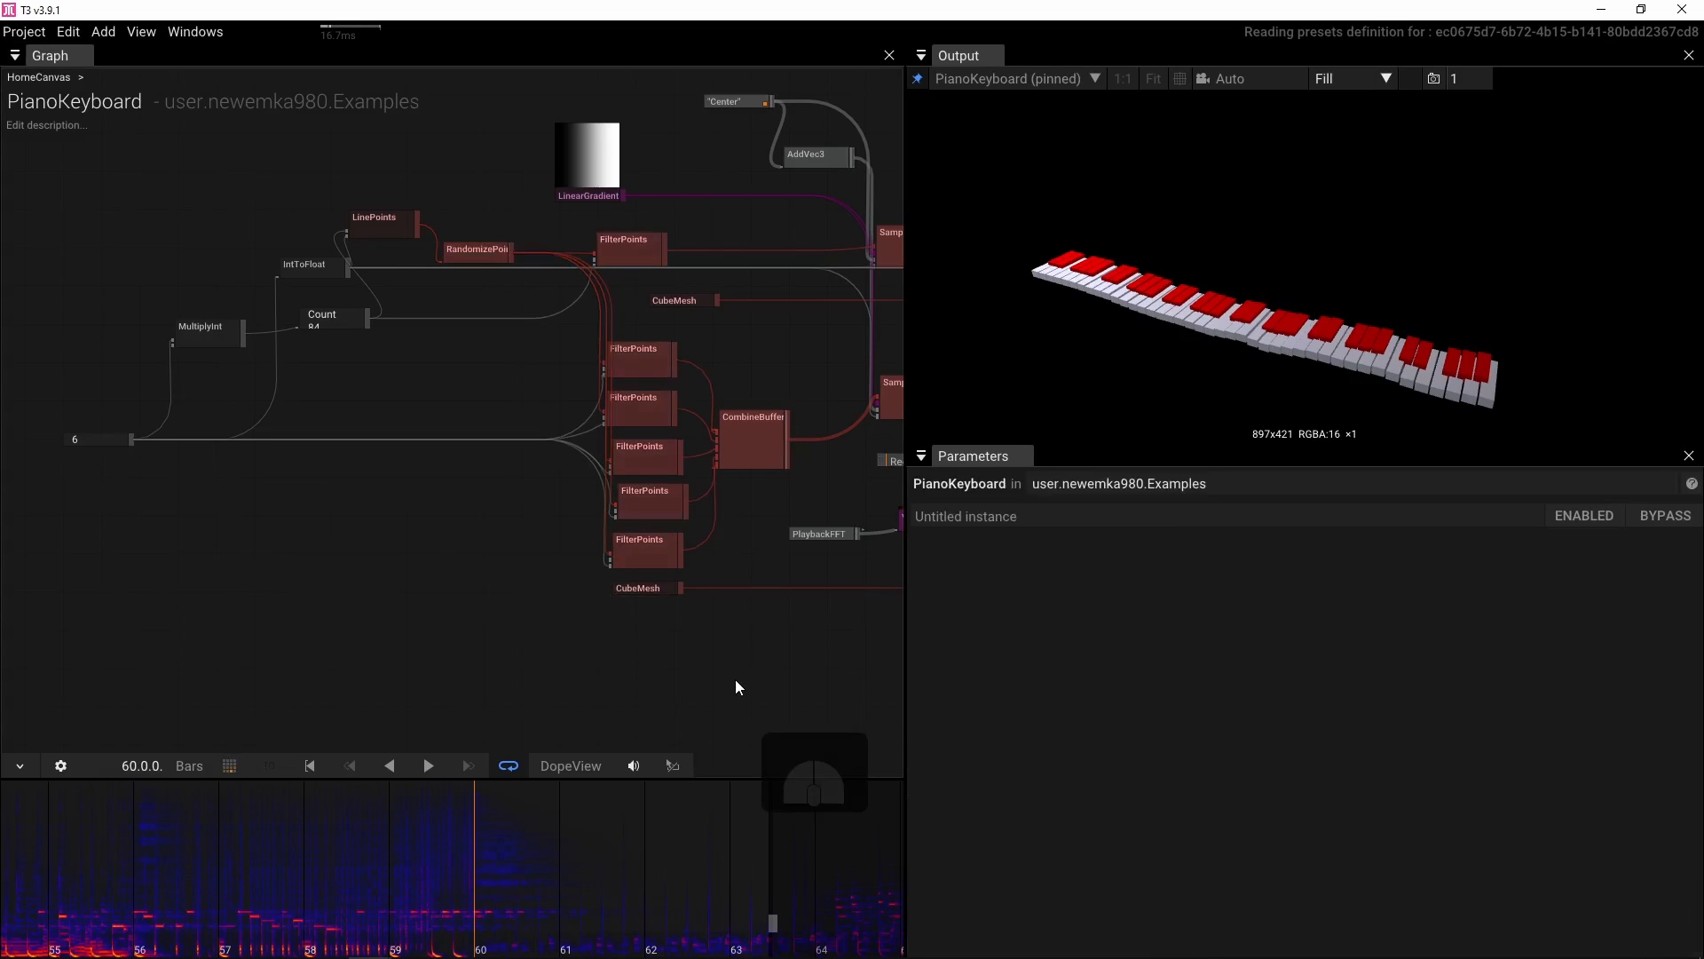
pyautogui.click(475, 250)
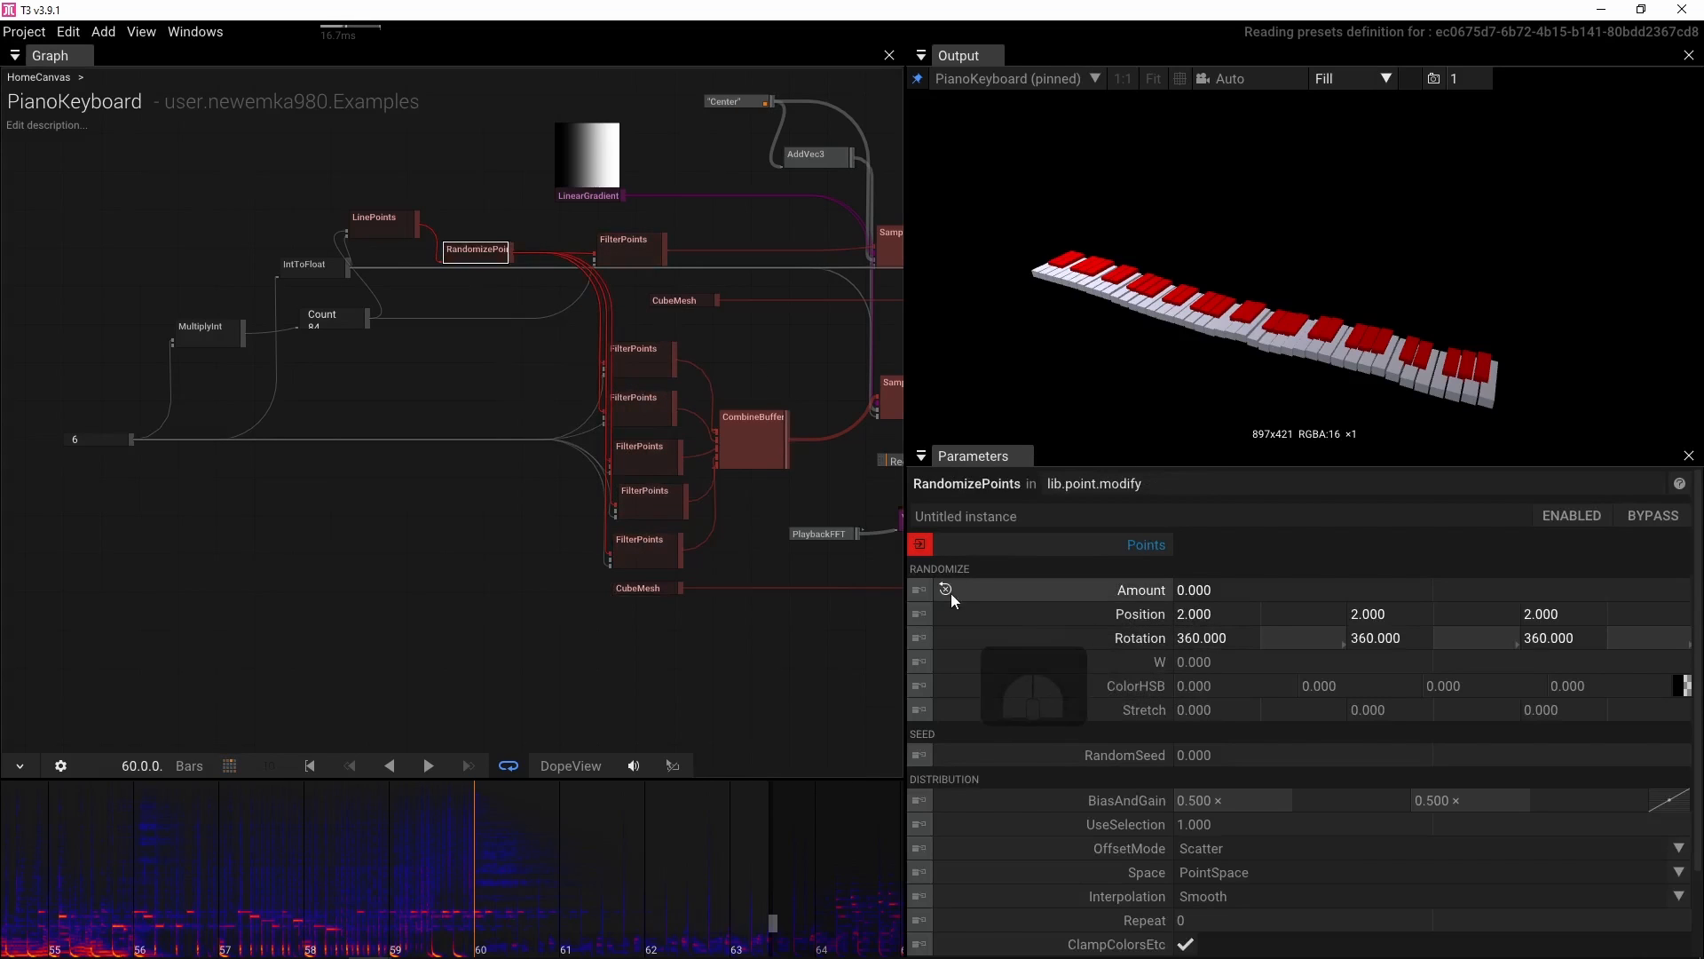
pyautogui.press('alt')
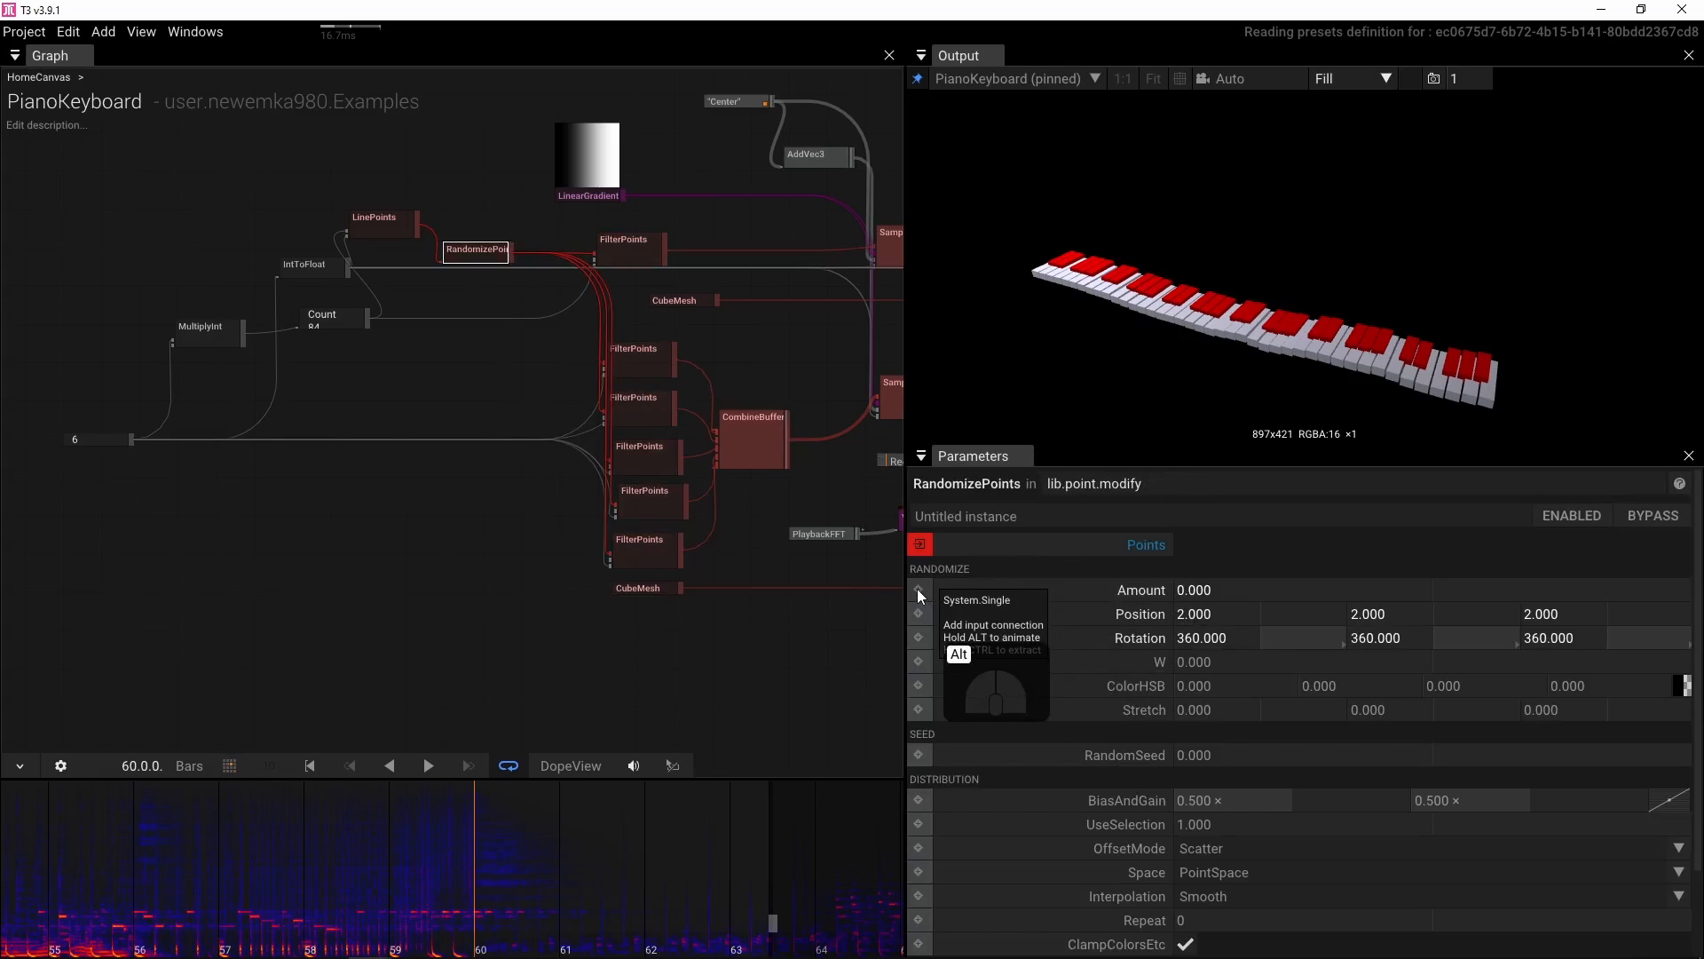
pyautogui.keyDown('alt'); pyautogui.click(918, 589); pyautogui.keyUp('alt')
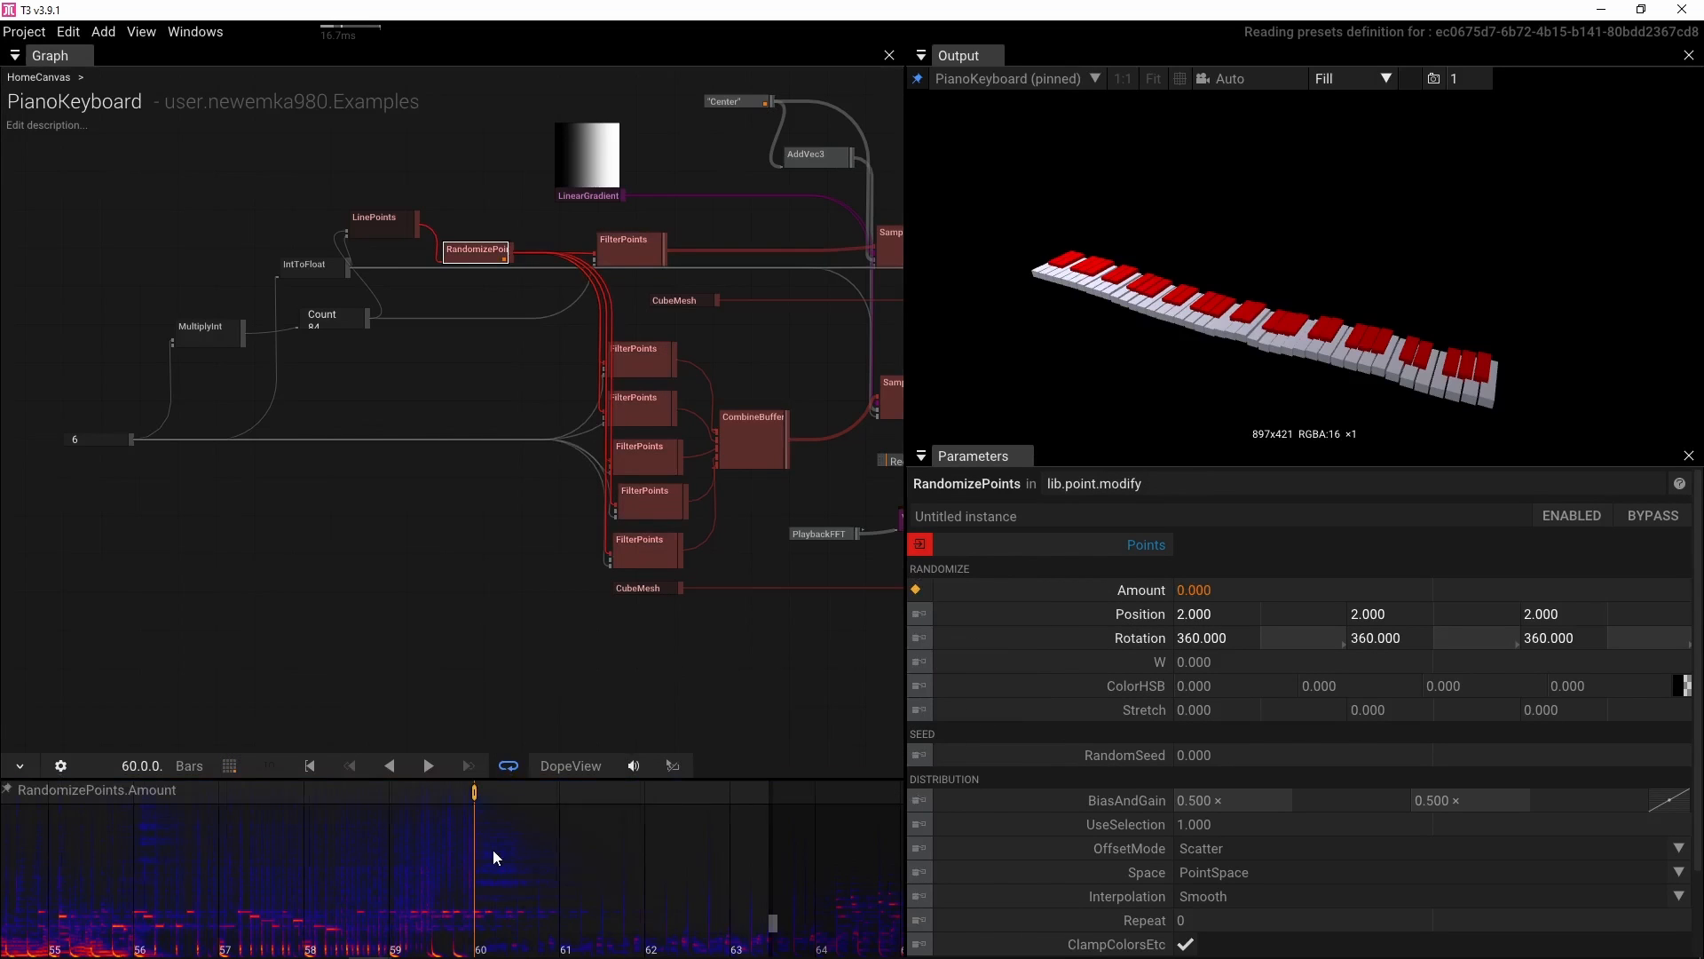
# Add a second Amount keyframe of 20 at about bar 63
pyautogui.scroll(3, 493, 853)
pyautogui.scroll(3, 494, 857)
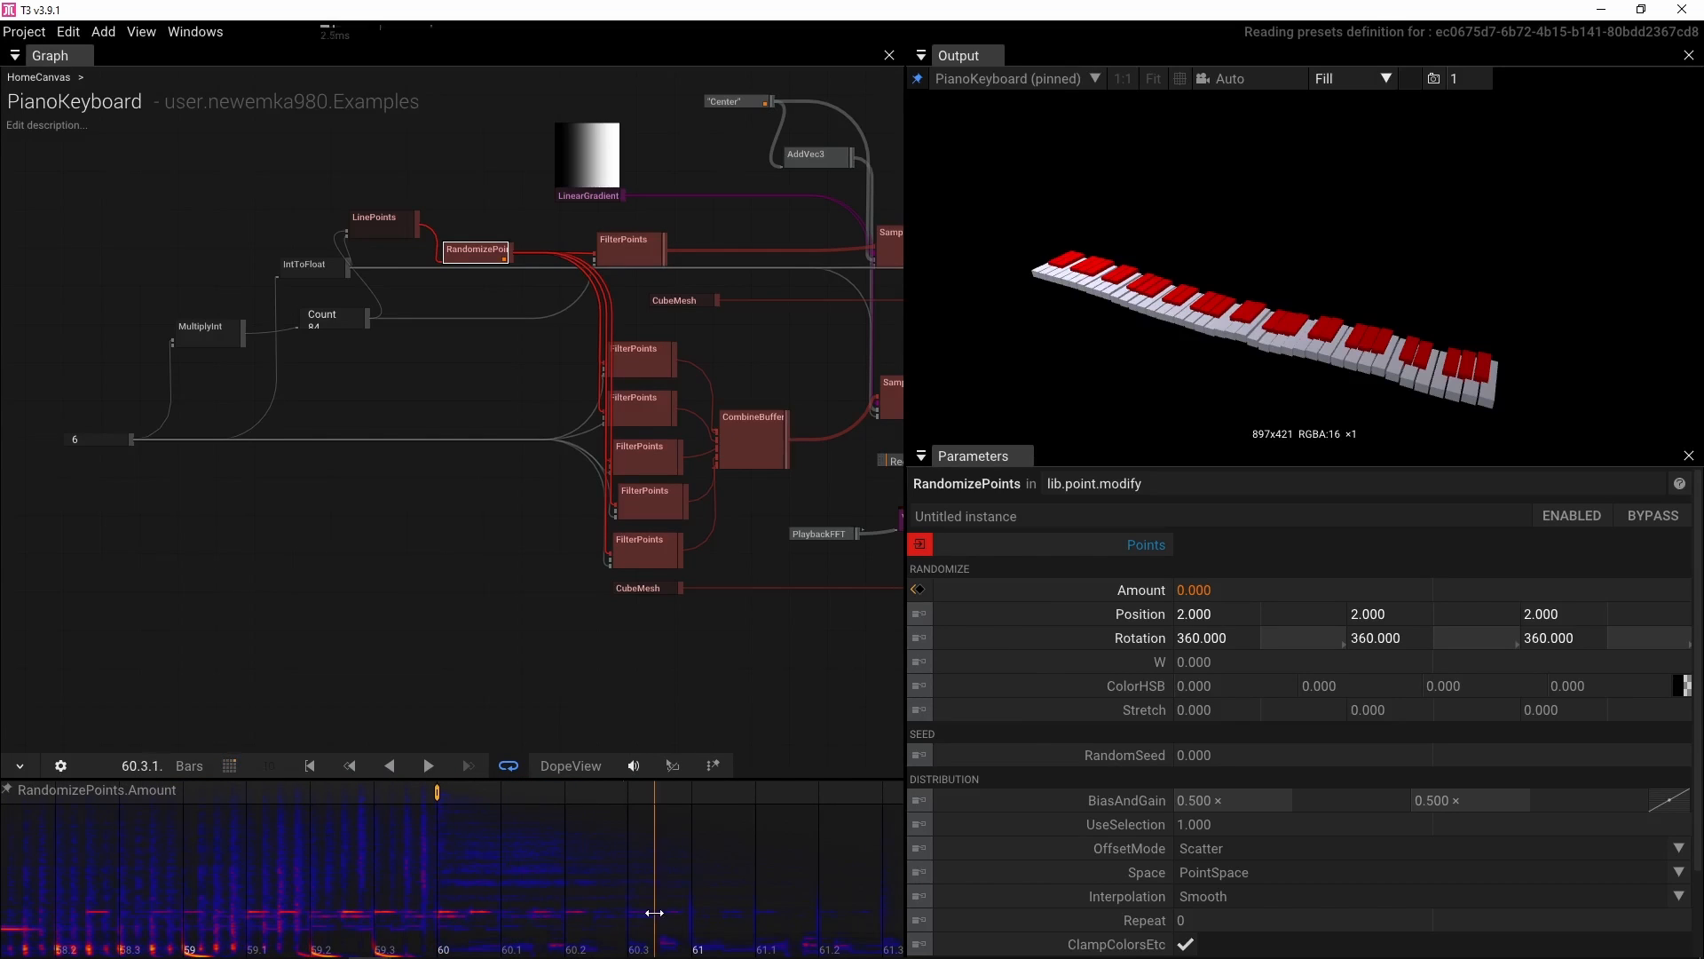
pyautogui.scroll(-5, 657, 920)
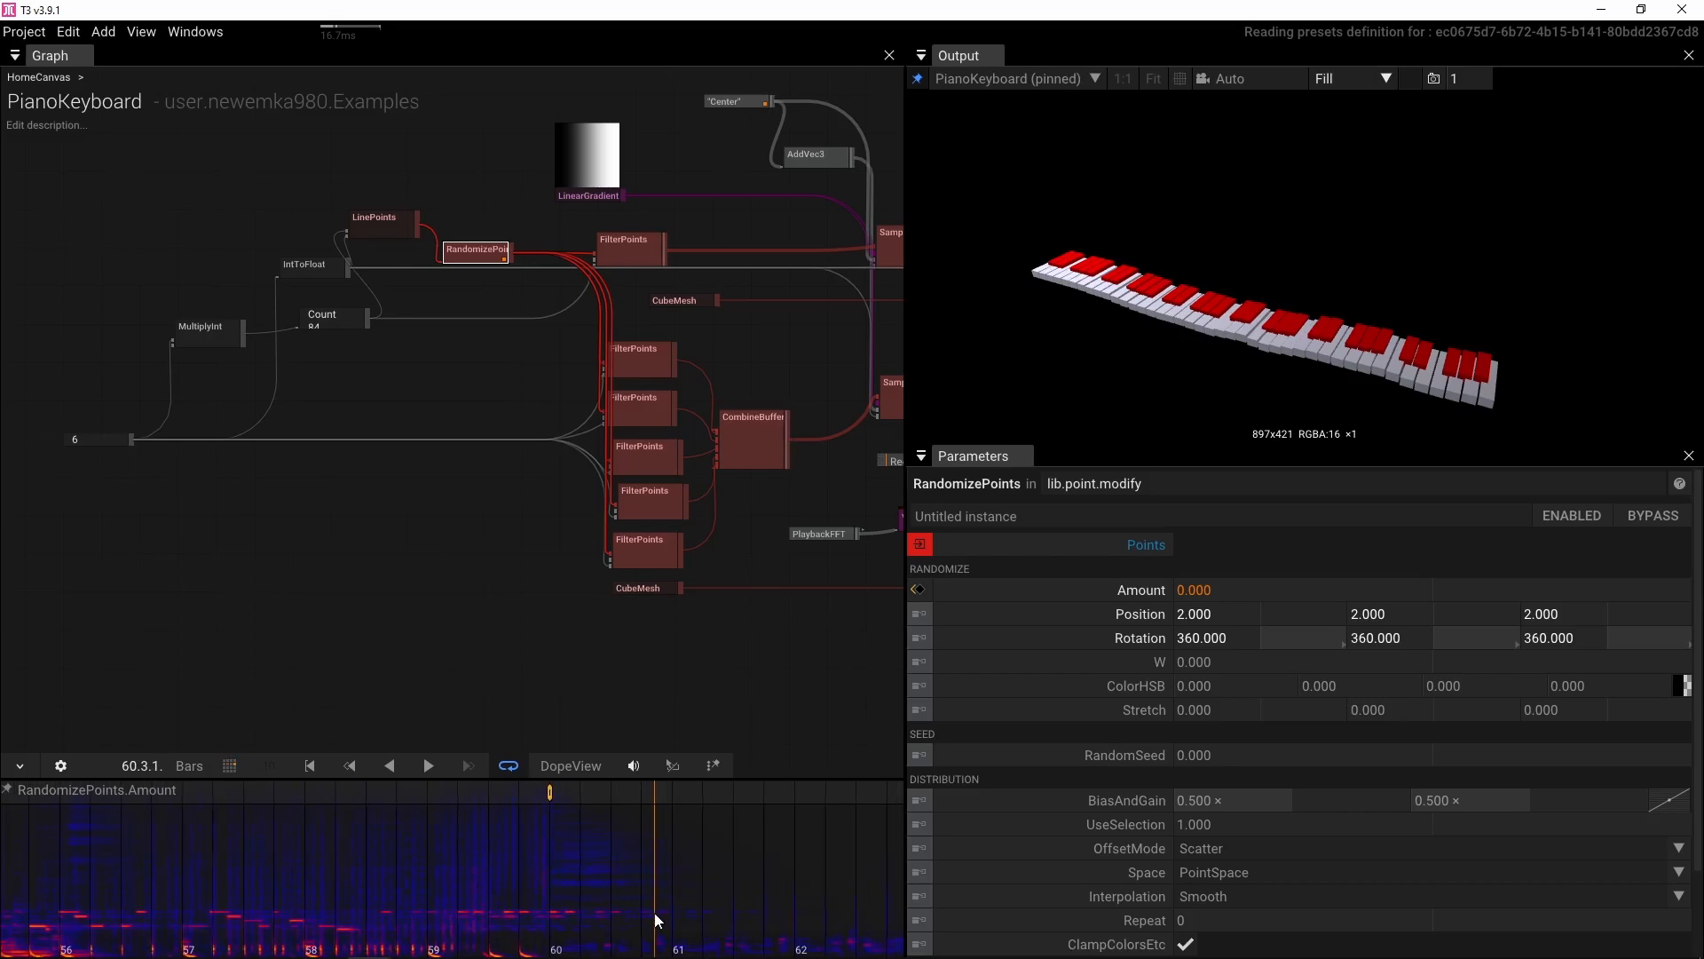
pyautogui.scroll(-3, 657, 923)
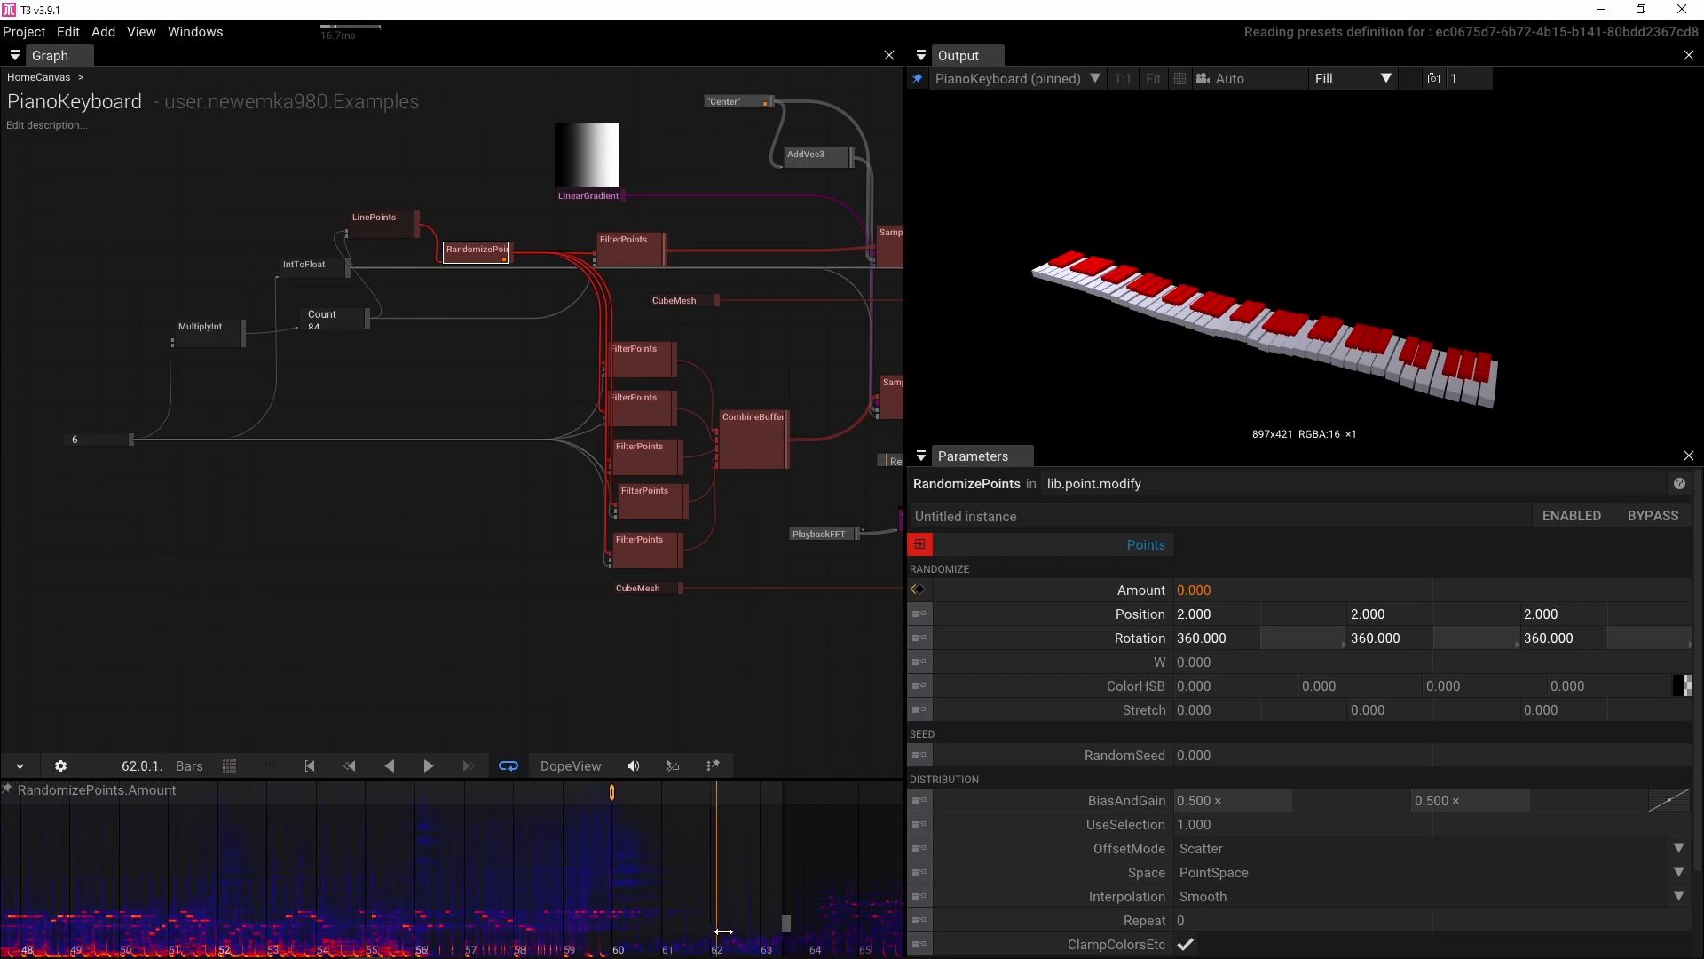
pyautogui.click(1238, 586)
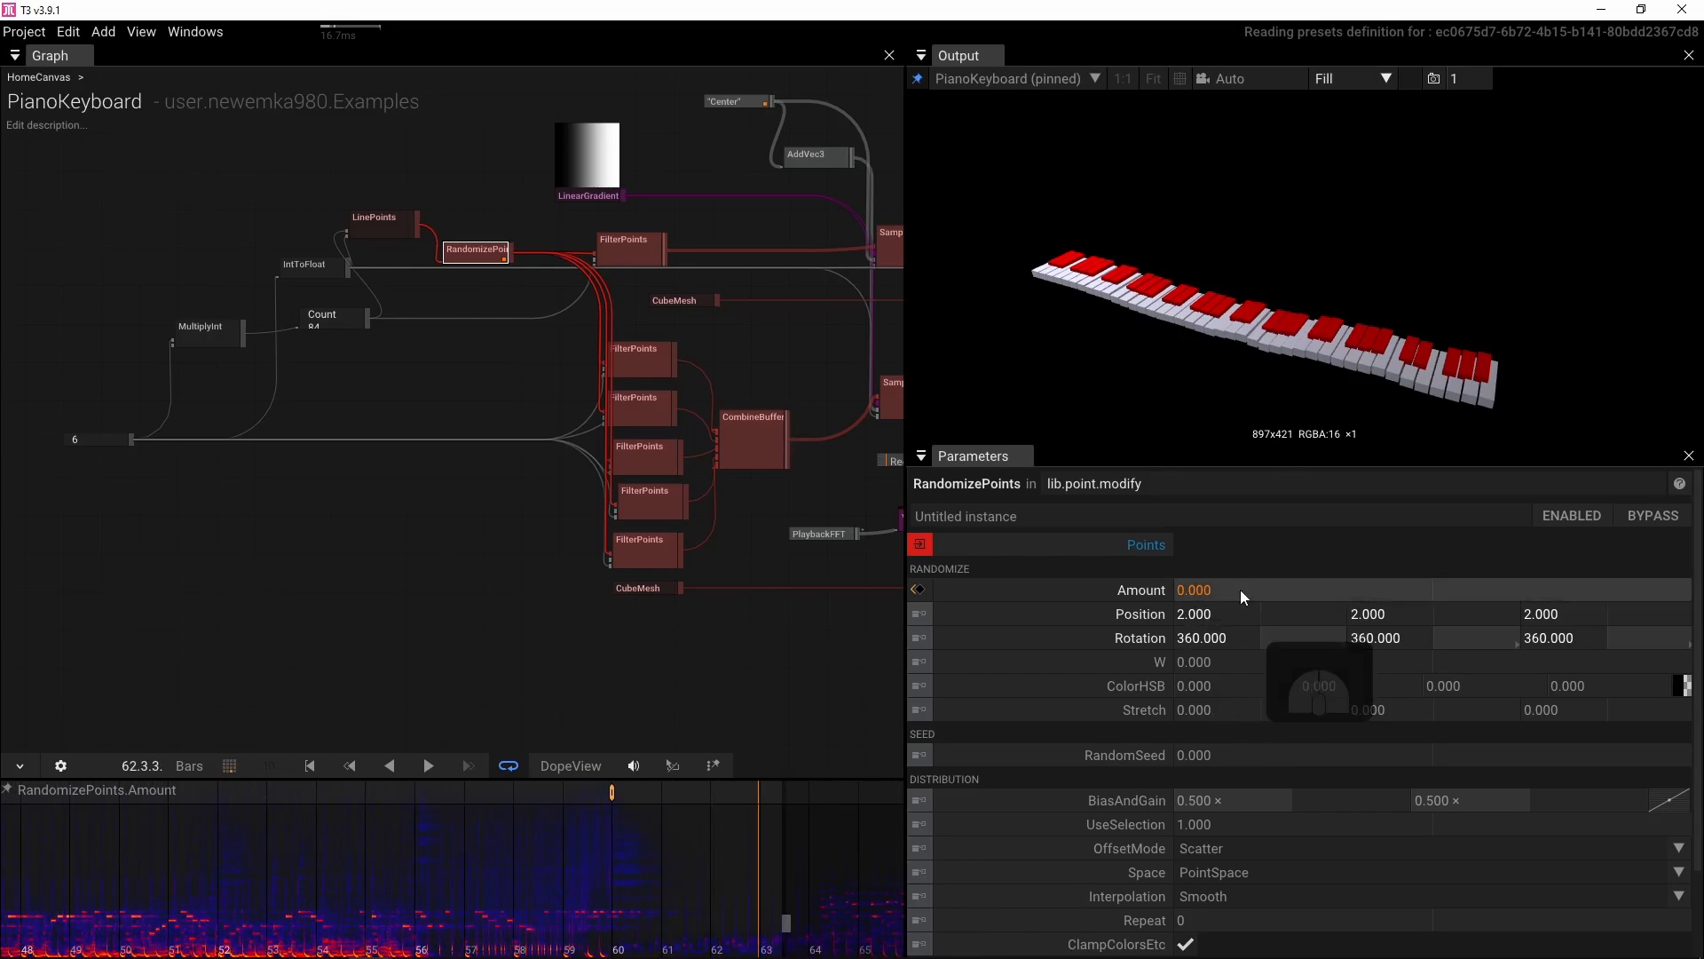
pyautogui.write('20')
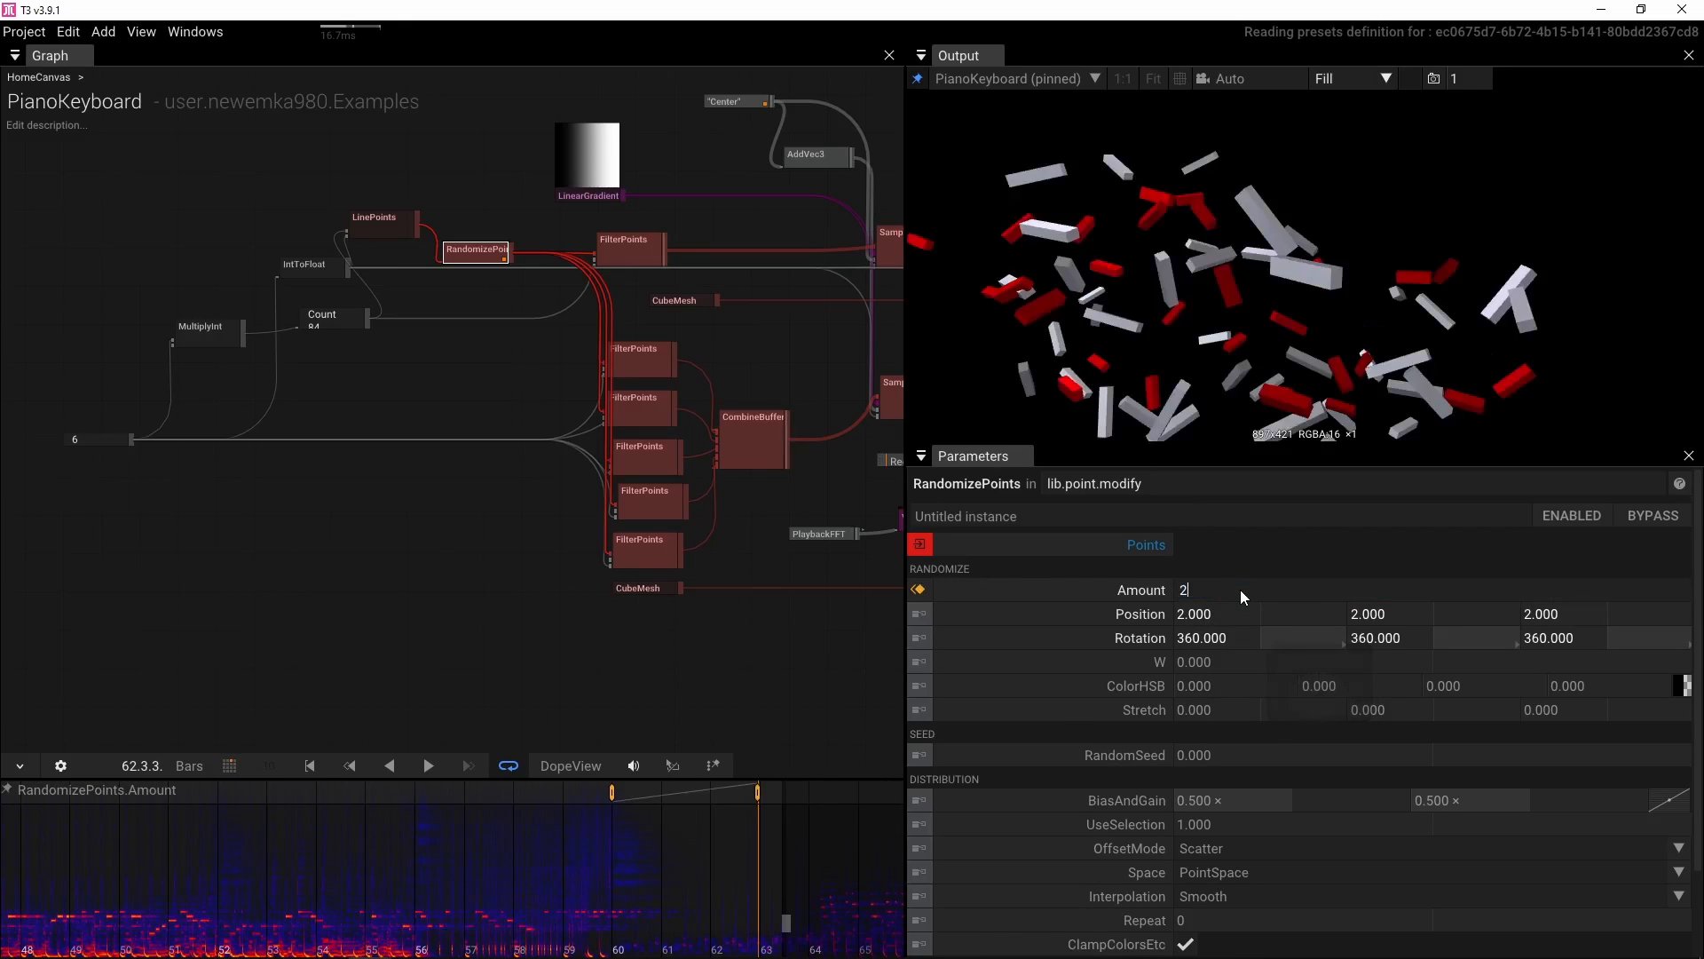
pyautogui.press('Return')
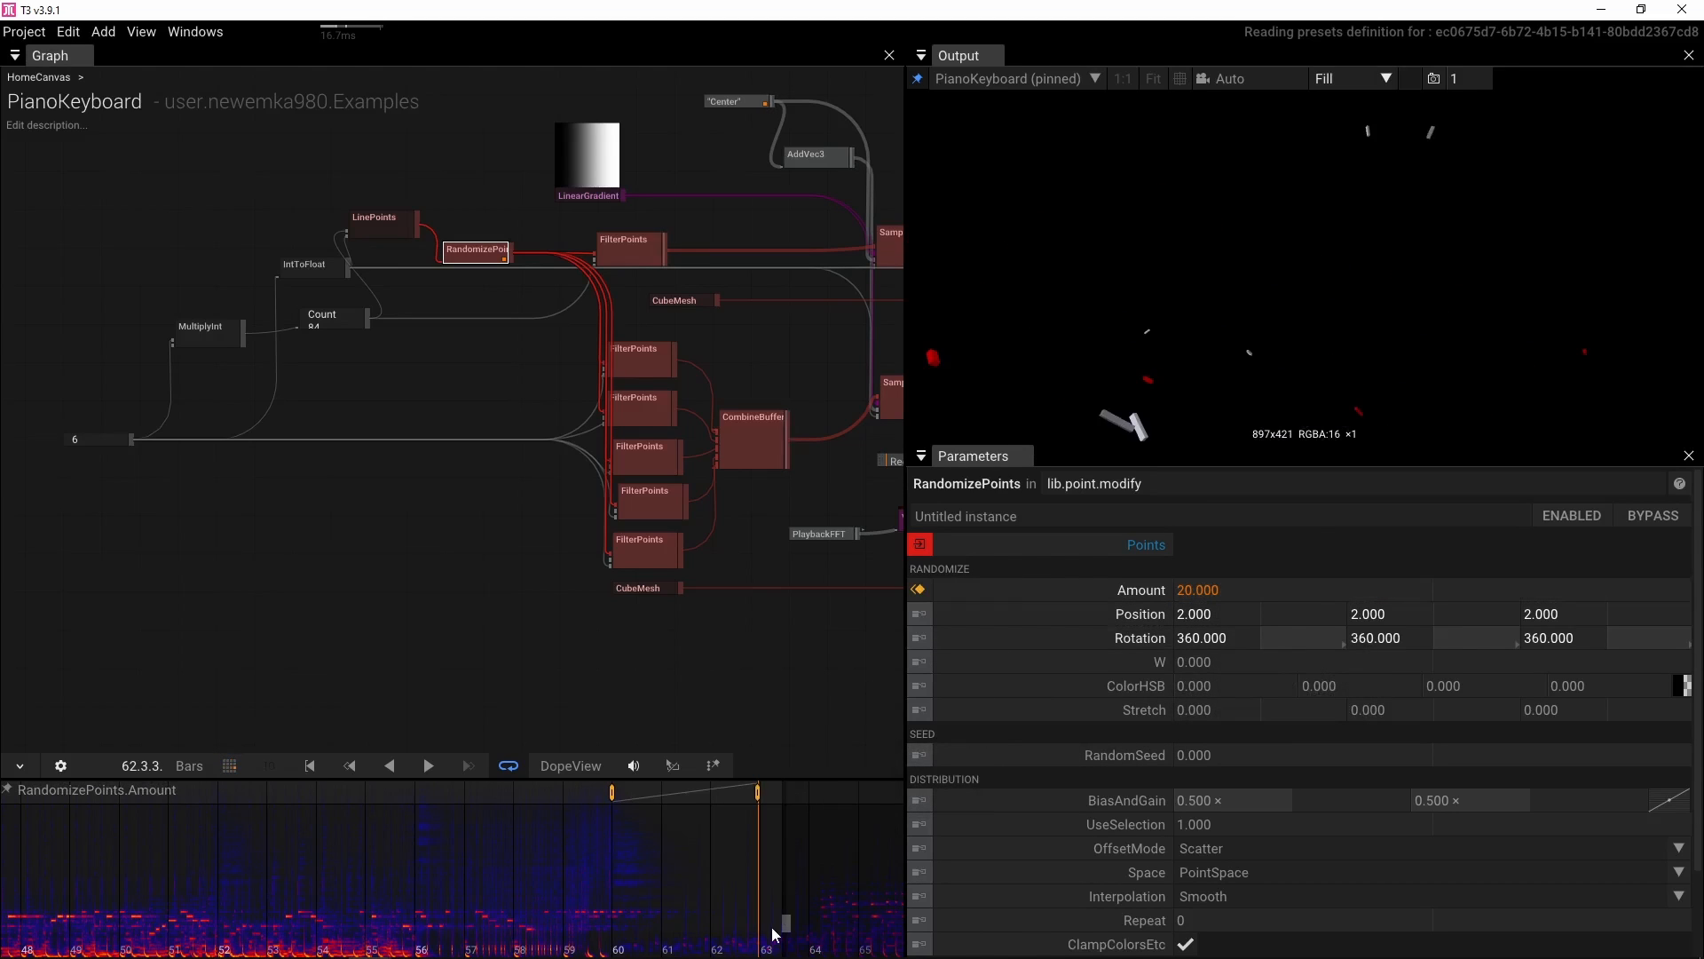
# Scrub and play the timeline between bars 60 and 63 to preview the scattering animation
pyautogui.moveTo(763, 941); pyautogui.dragTo(595, 936)
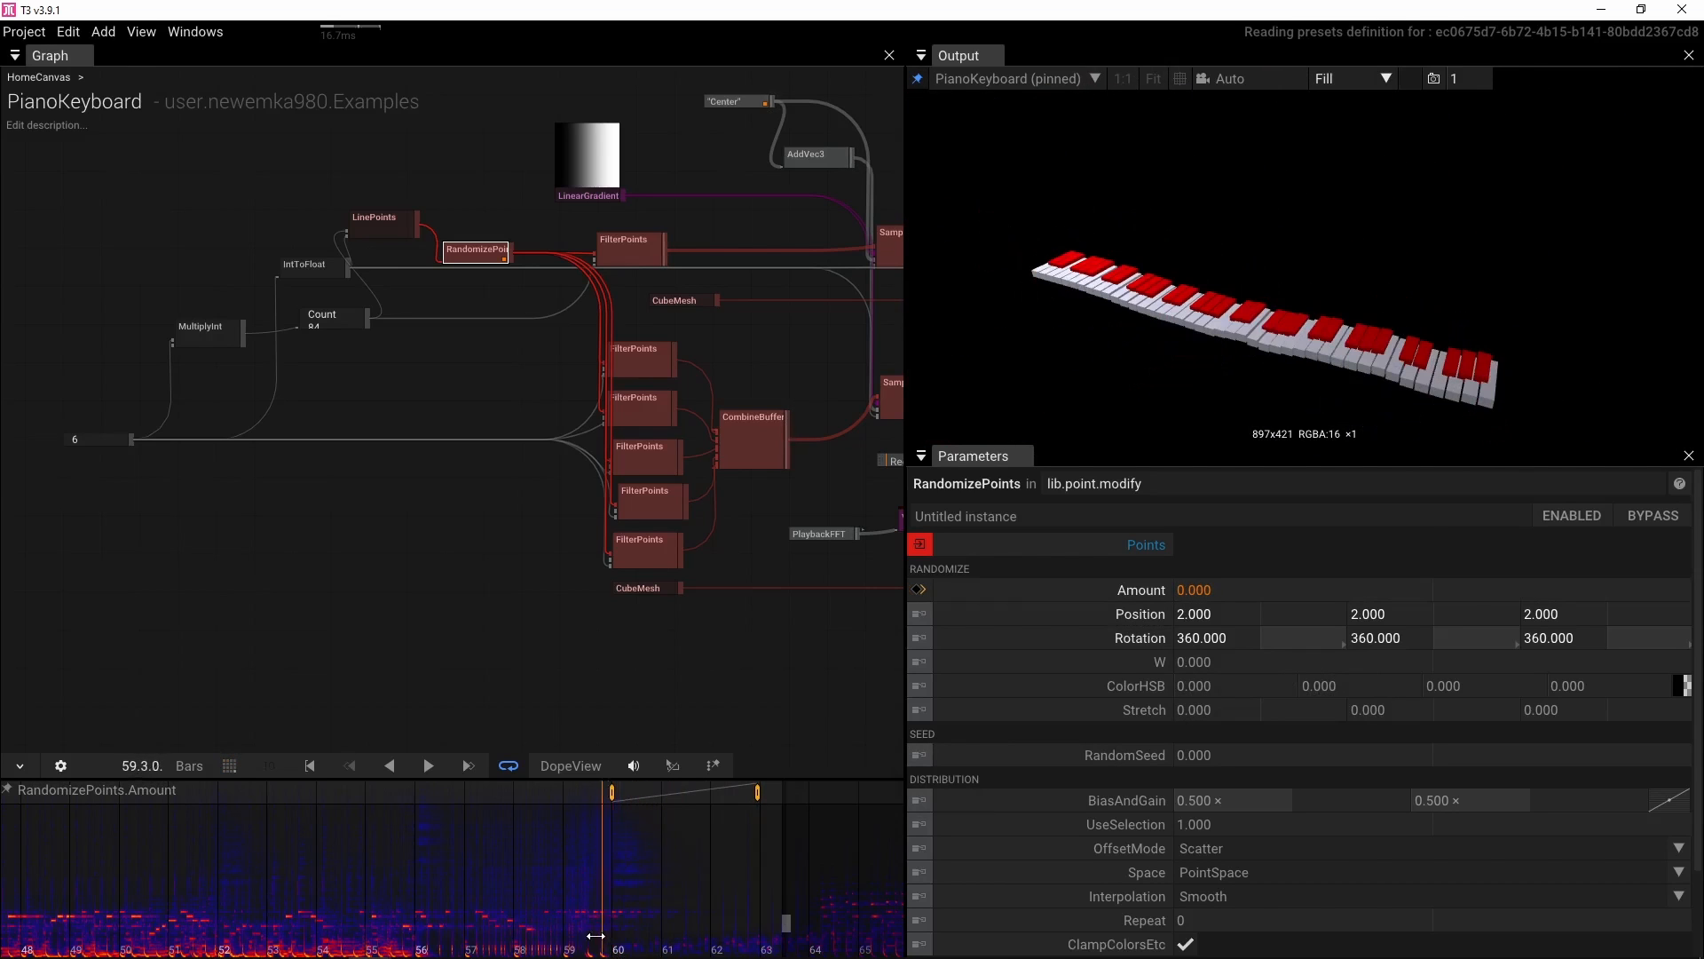
pyautogui.press('space')
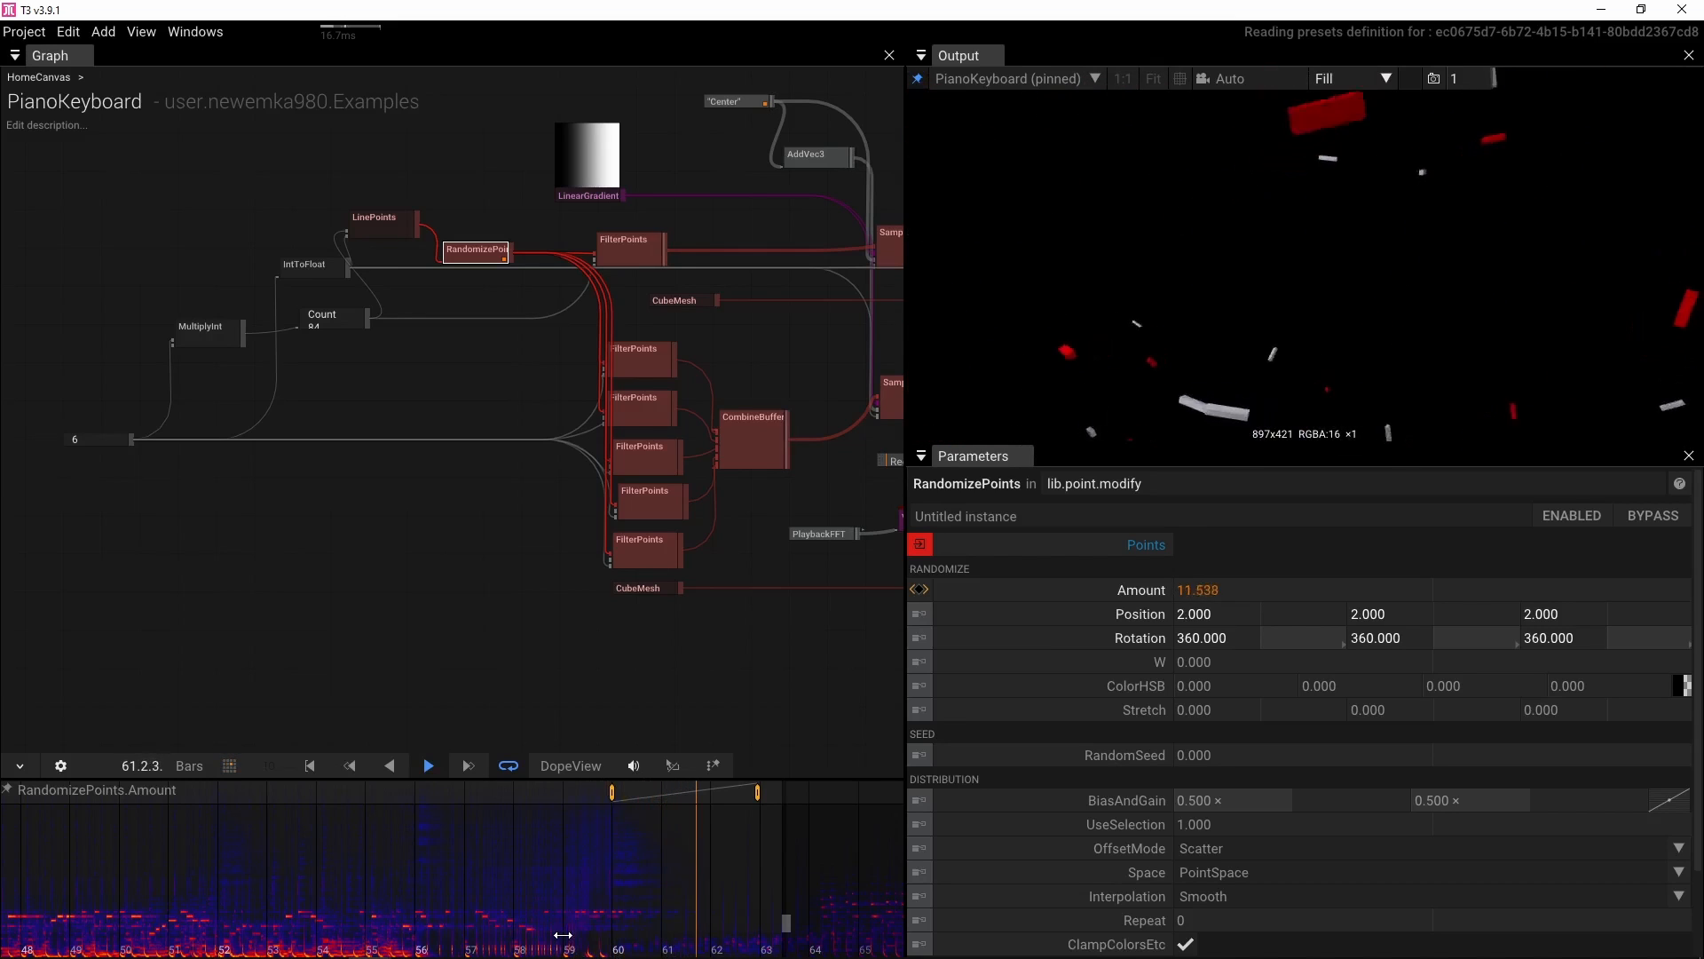
pyautogui.press('space')
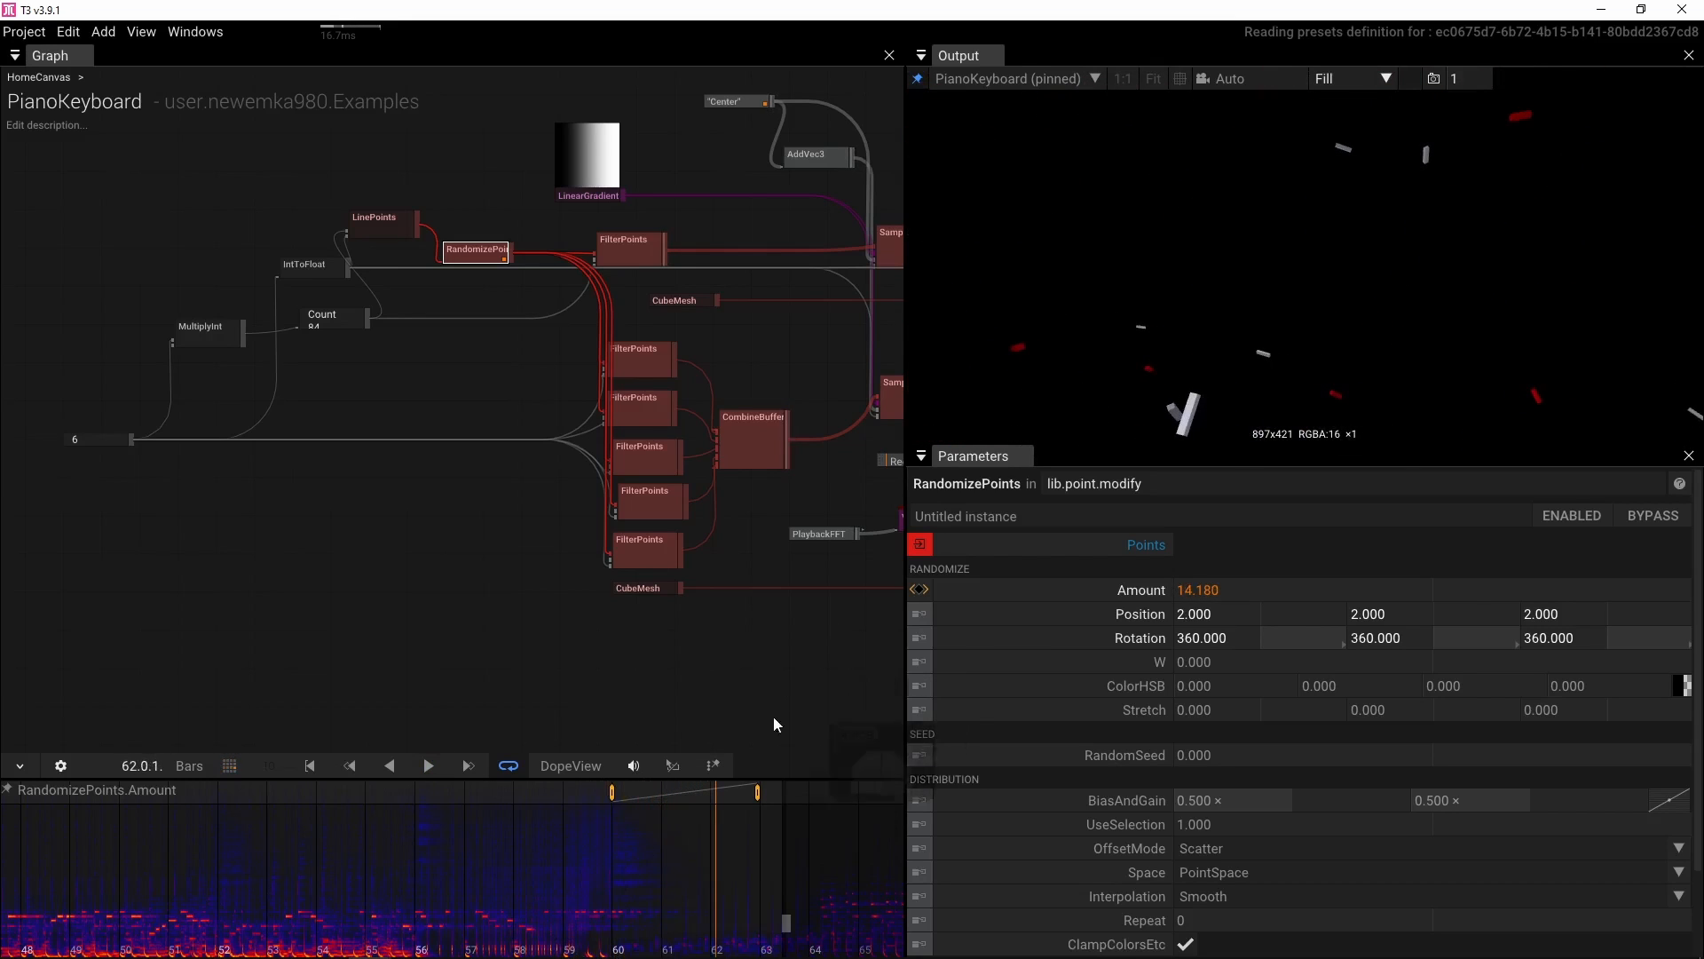
pyautogui.moveTo(715, 939); pyautogui.dragTo(619, 931)
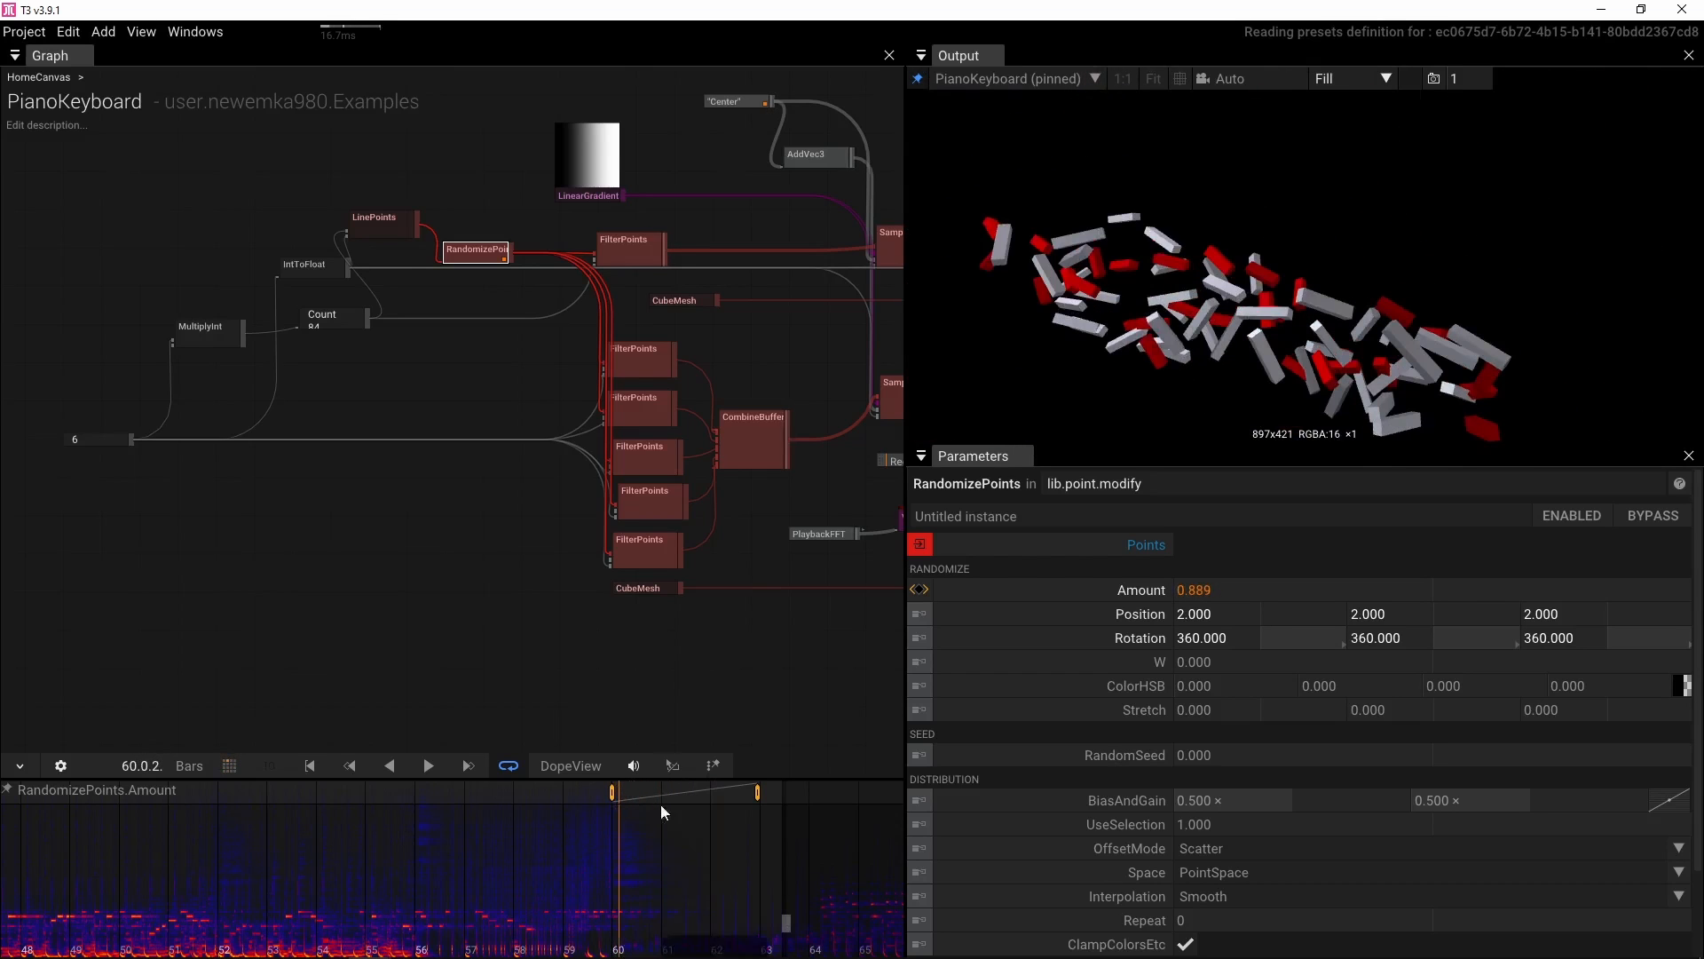
# Rearrange the PlaybackFFT and ValuesToTexture nodes in the graph
pyautogui.scroll(-6, 357, 590)
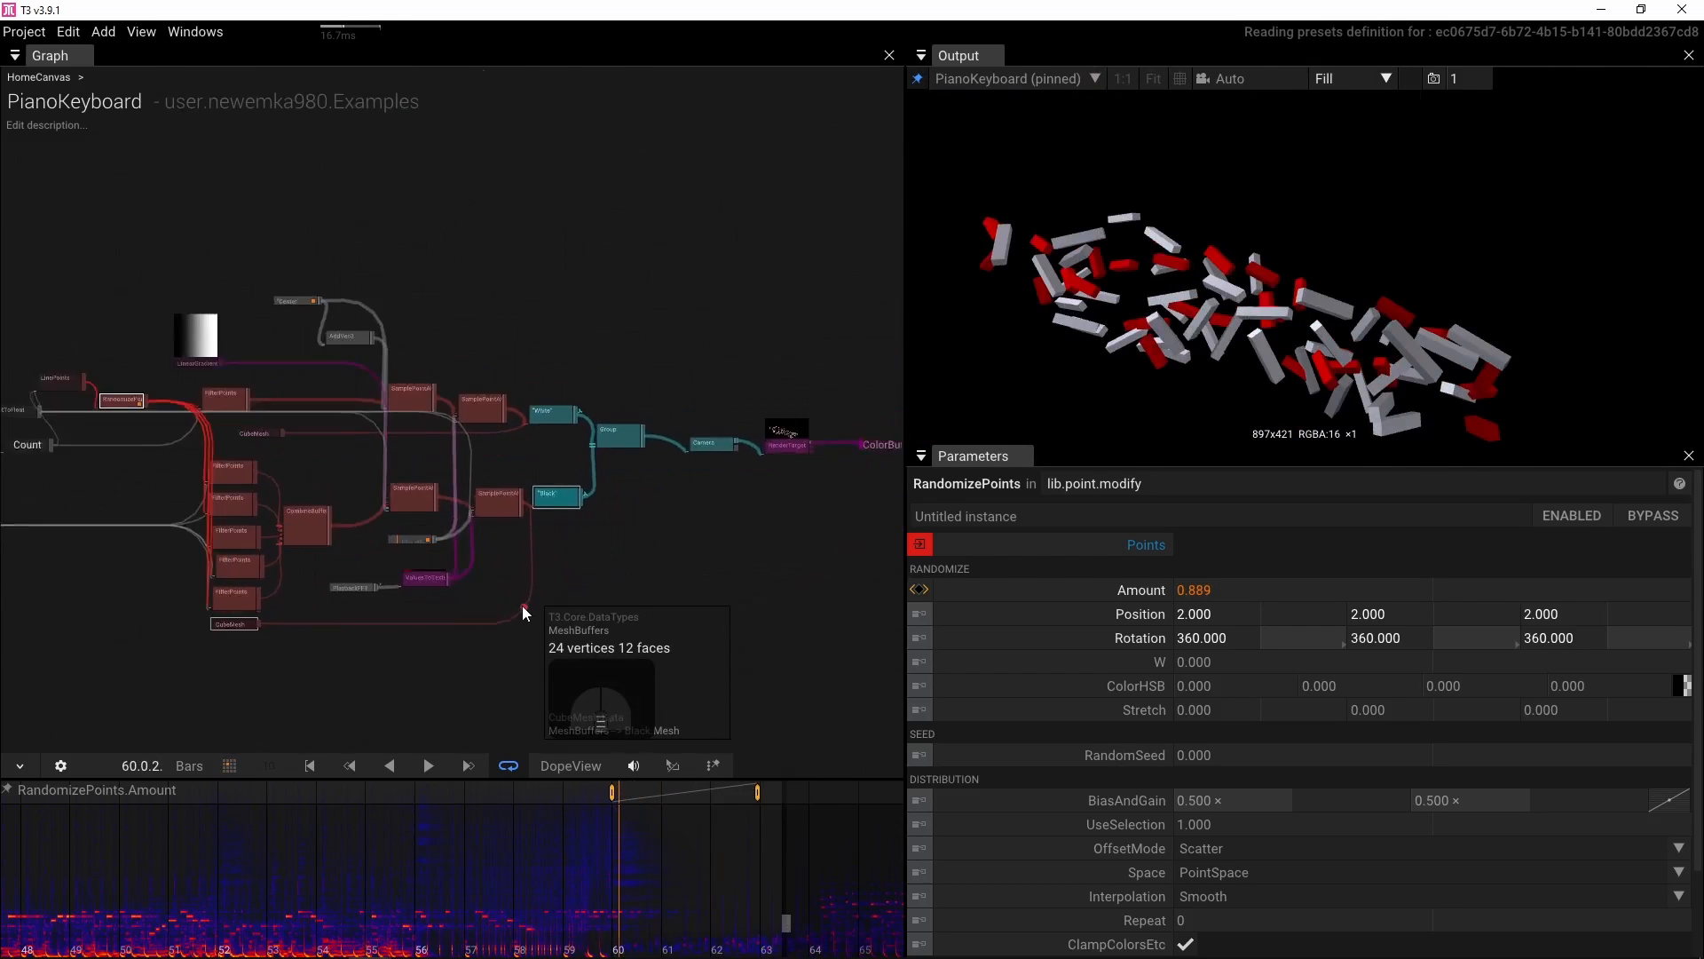
pyautogui.scroll(5, 522, 605)
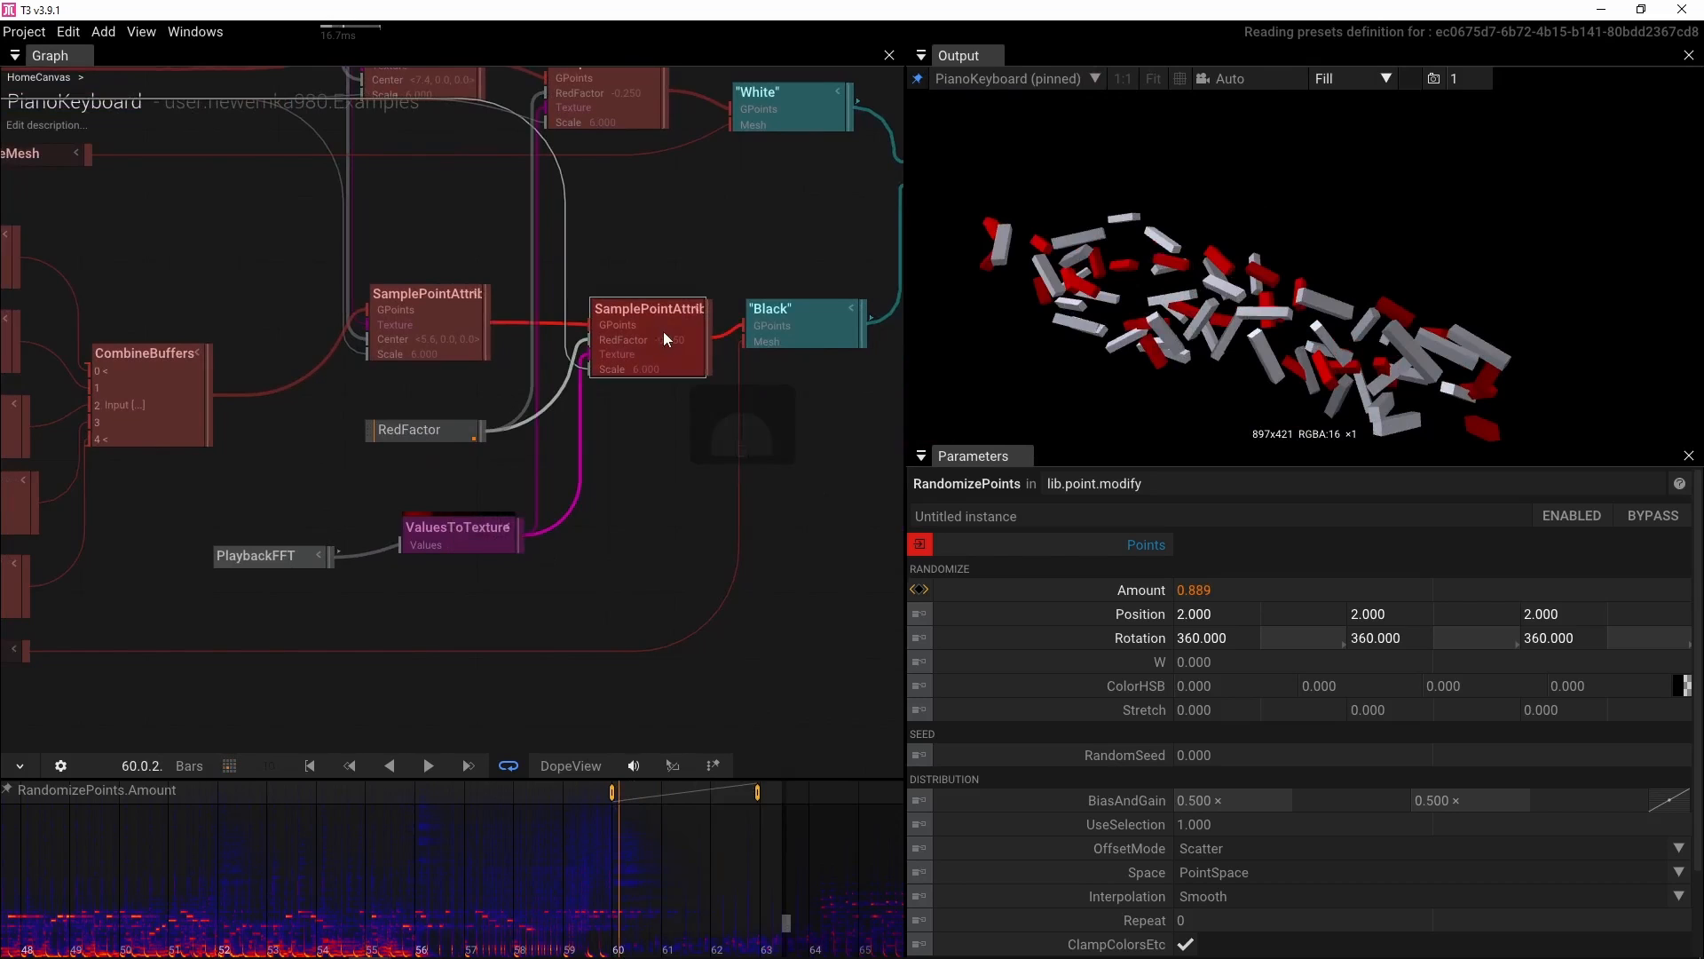
pyautogui.moveTo(539, 413); pyautogui.dragTo(809, 435)
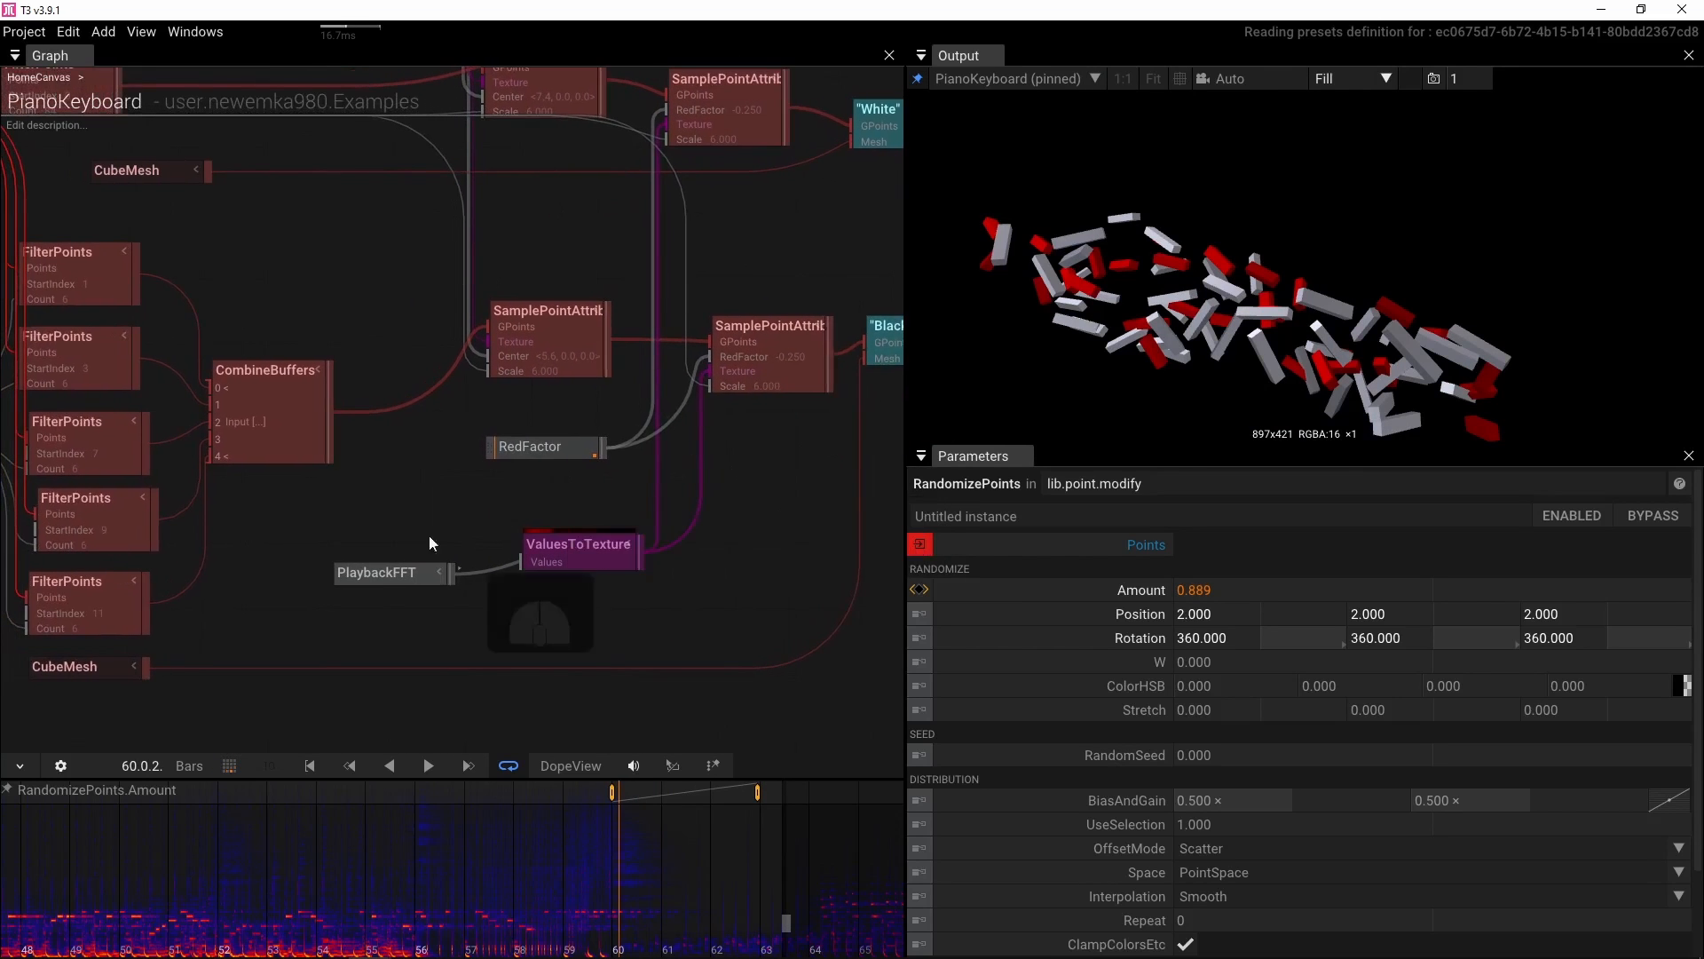
pyautogui.moveTo(365, 573); pyautogui.dragTo(359, 575)
pyautogui.moveTo(538, 538); pyautogui.dragTo(595, 503)
pyautogui.click(600, 582)
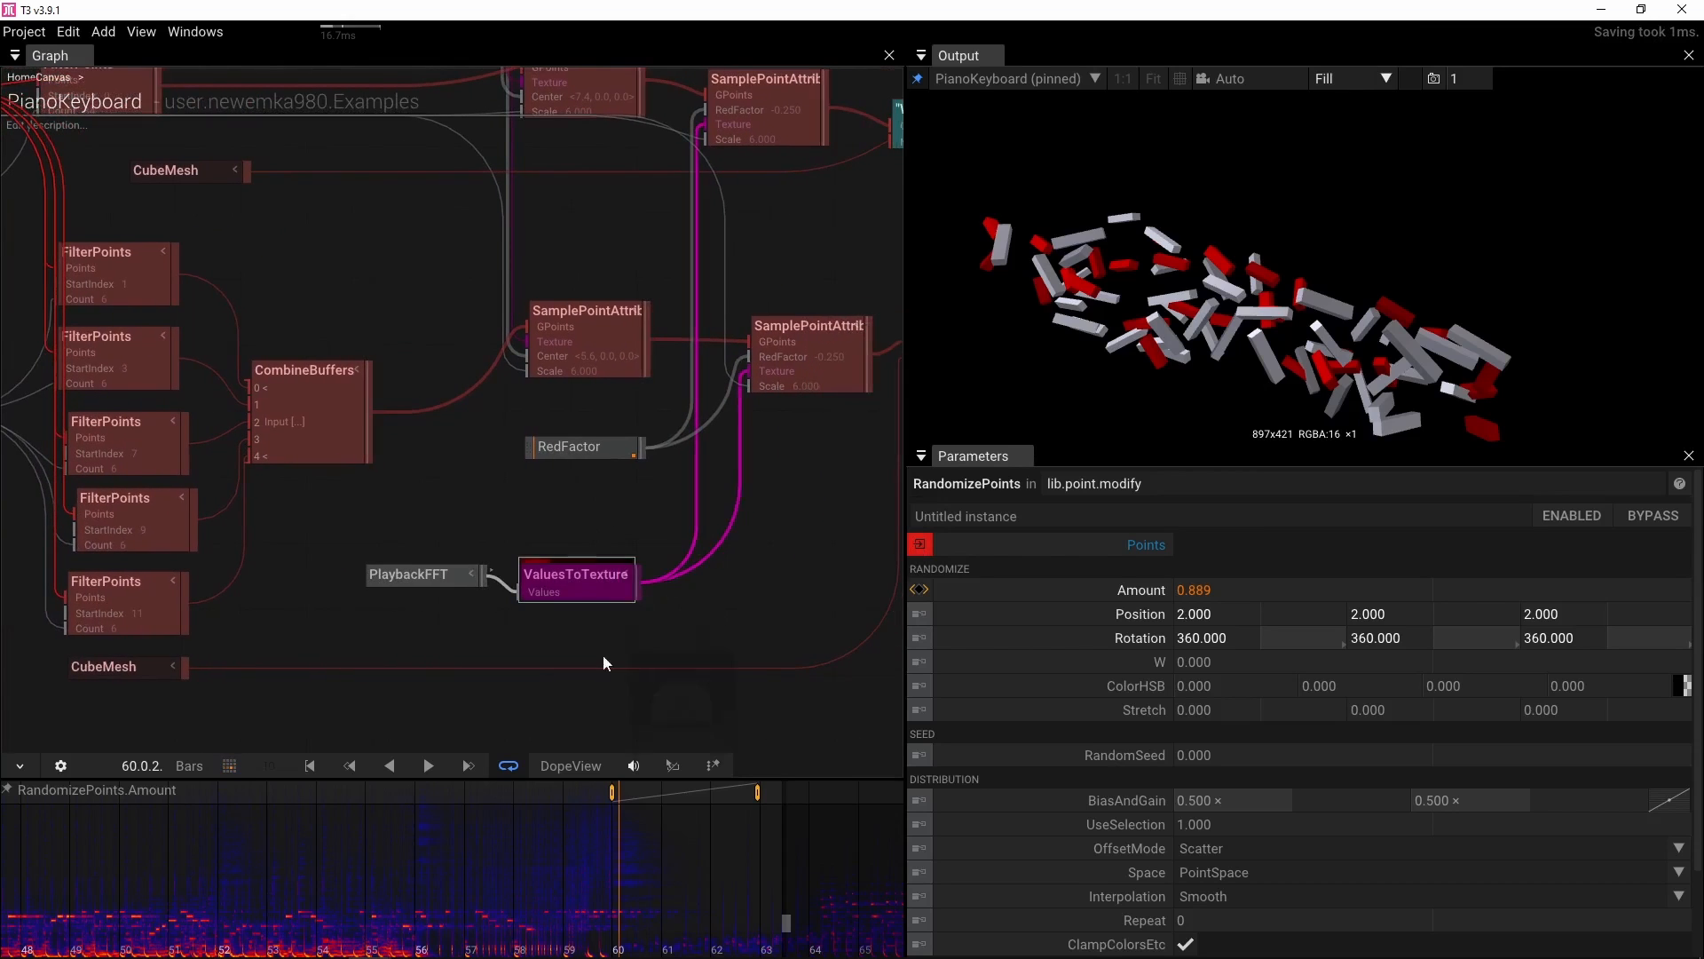
# Select the RedFactor node and browse its animation timeline around bar 60
pyautogui.click(581, 449)
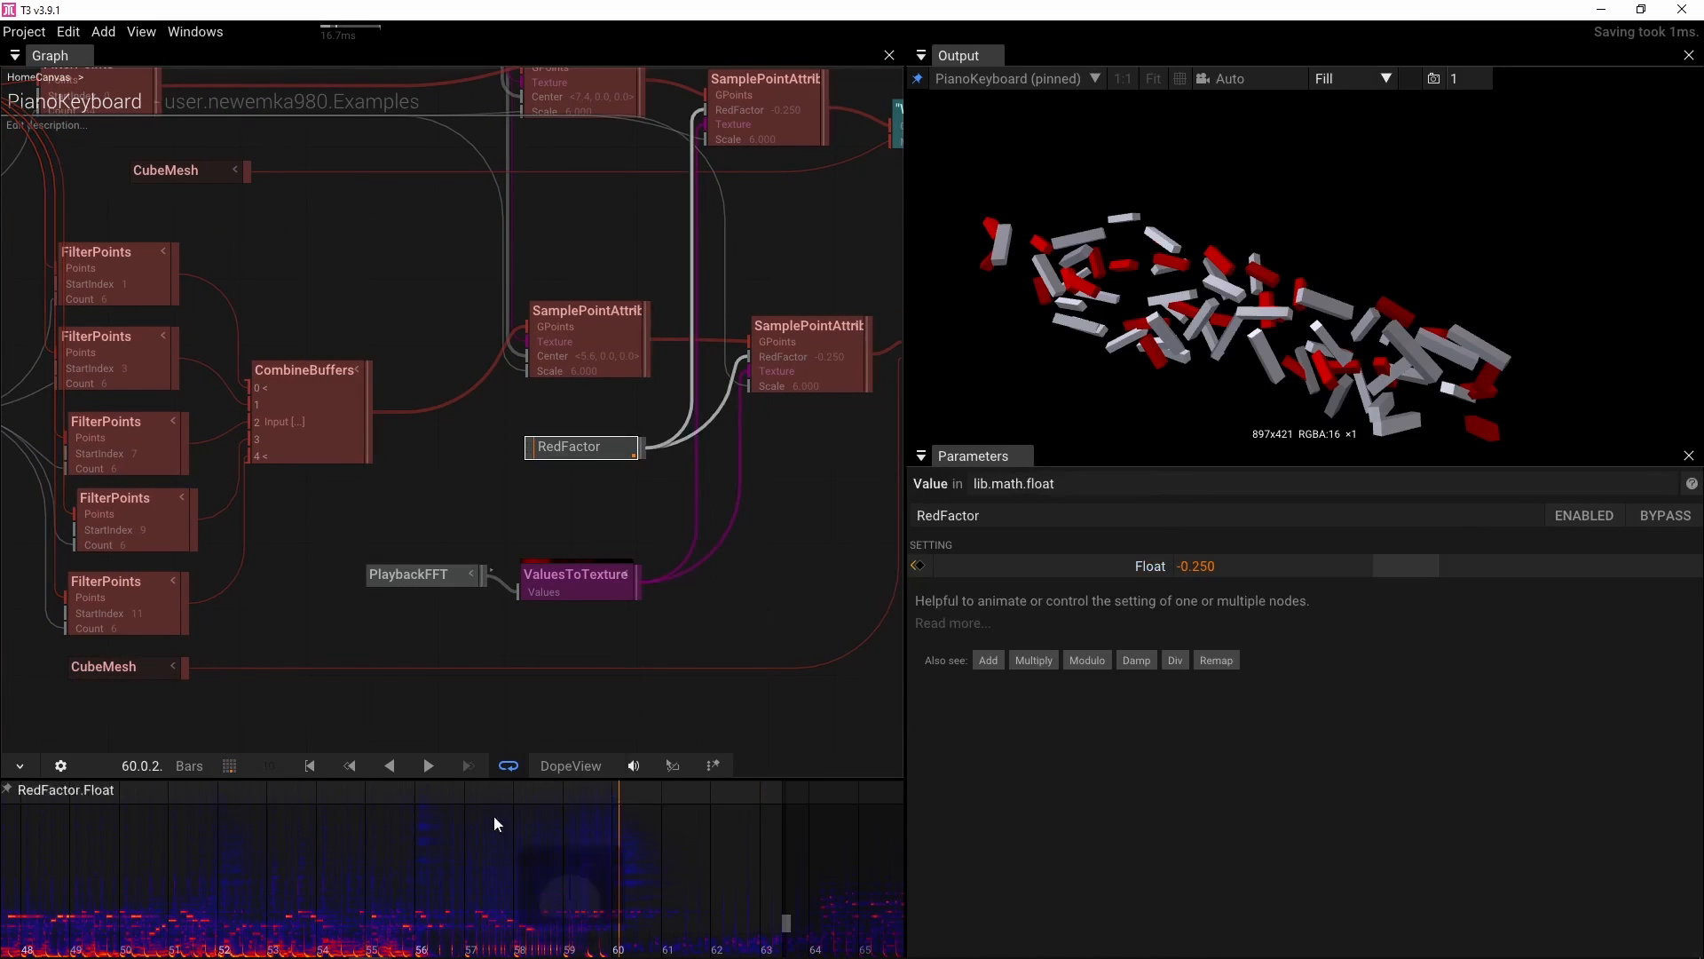
pyautogui.scroll(-3, 497, 835)
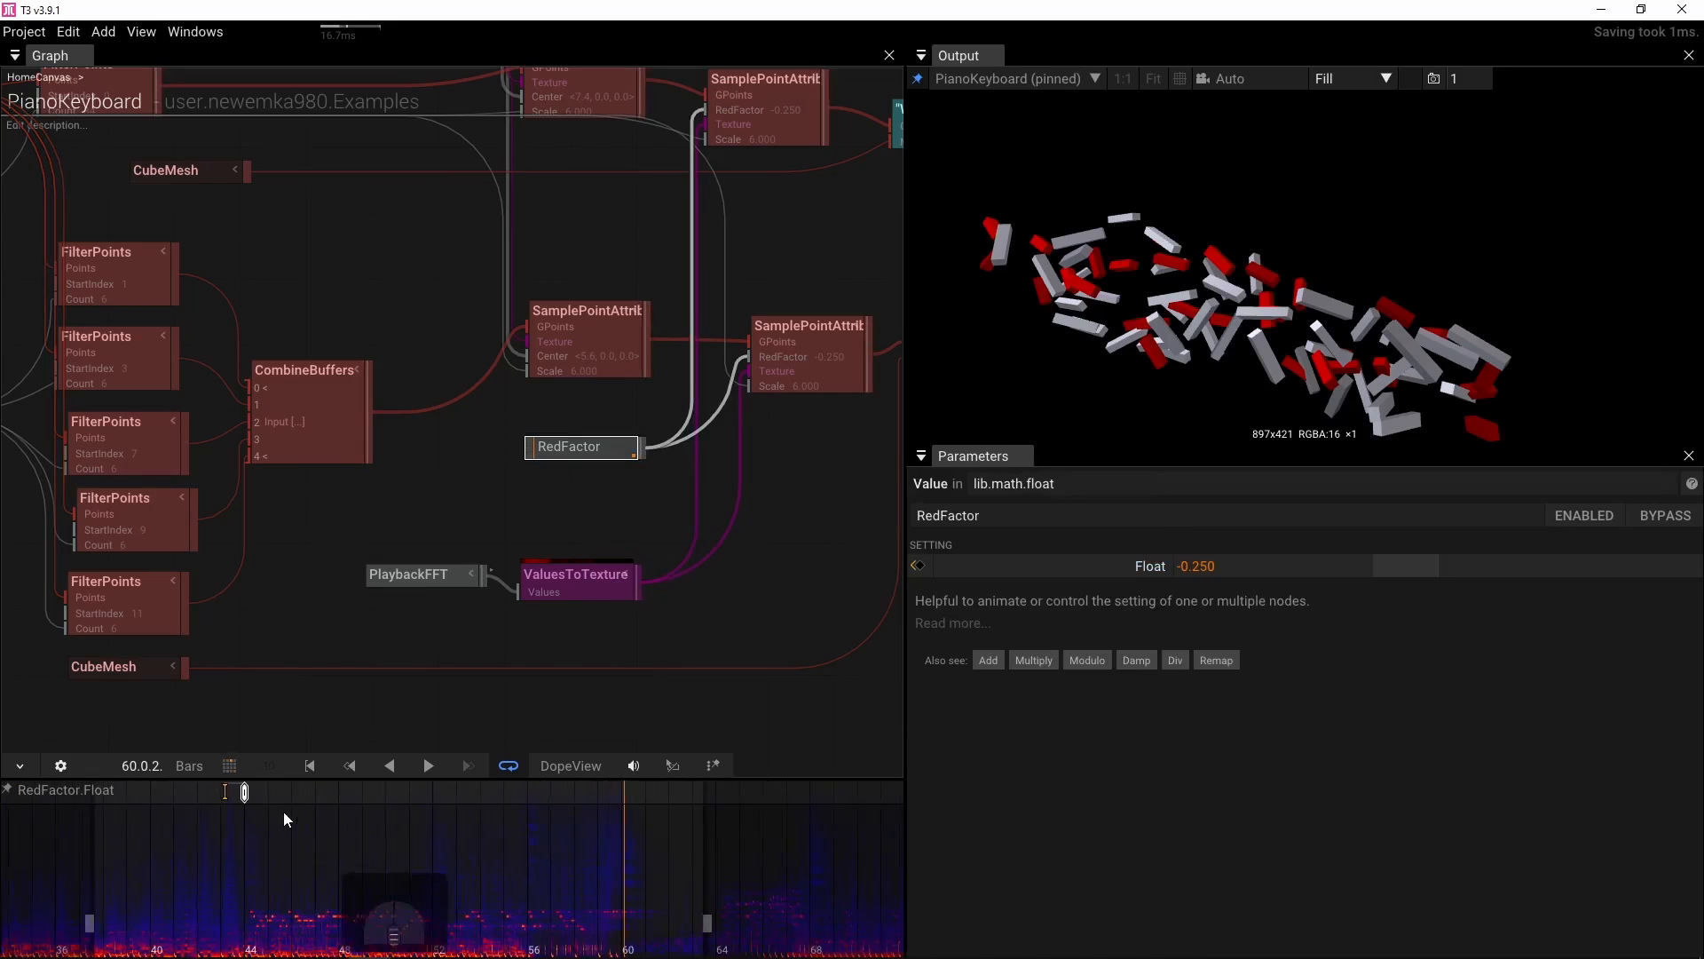
pyautogui.moveTo(284, 819); pyautogui.dragTo(331, 814)
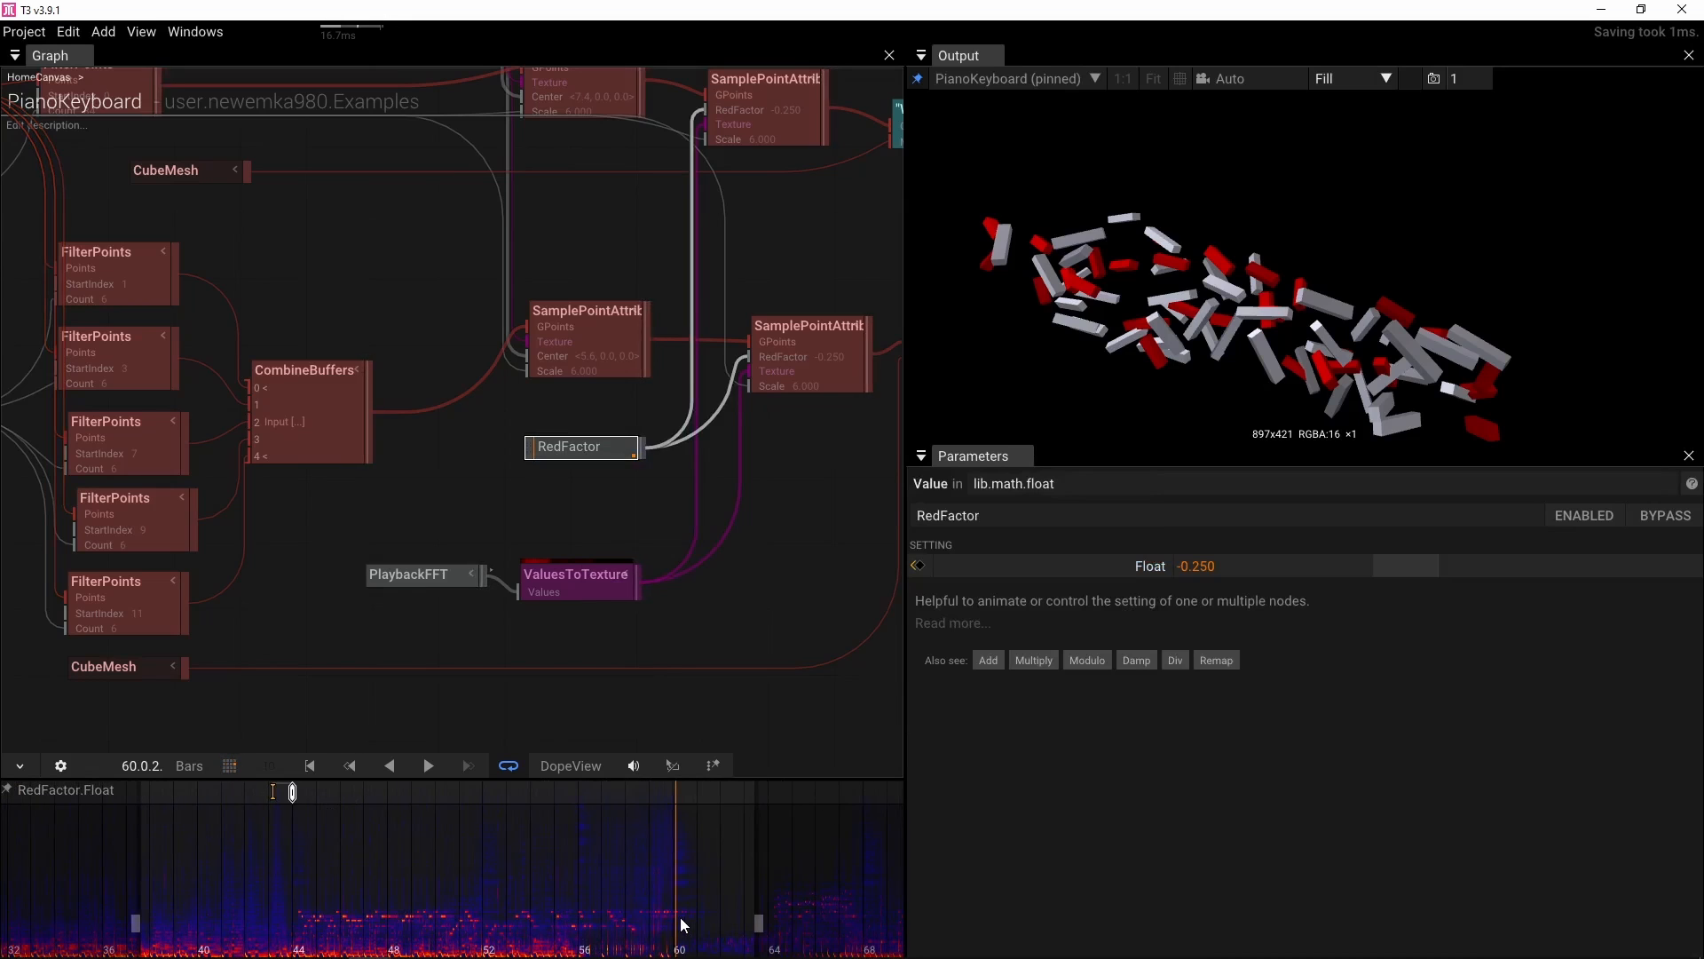
pyautogui.scroll(4, 684, 926)
pyautogui.moveTo(671, 939); pyautogui.dragTo(663, 939)
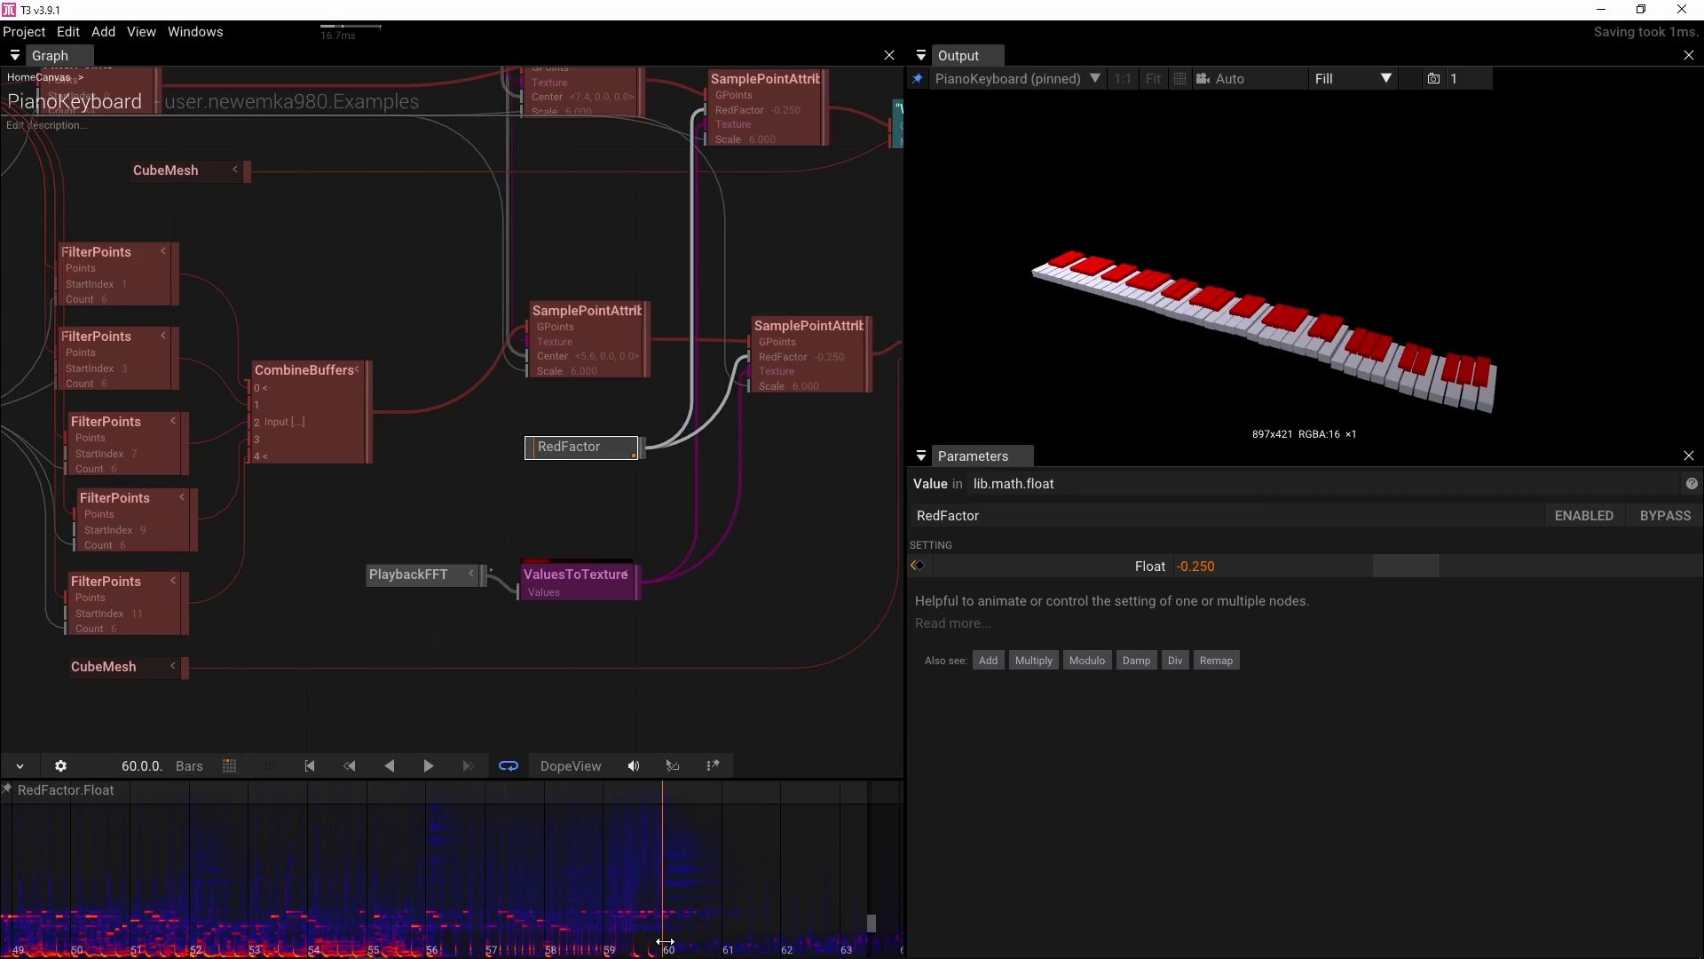
pyautogui.moveTo(583, 837); pyautogui.dragTo(659, 845)
pyautogui.scroll(1, 659, 845)
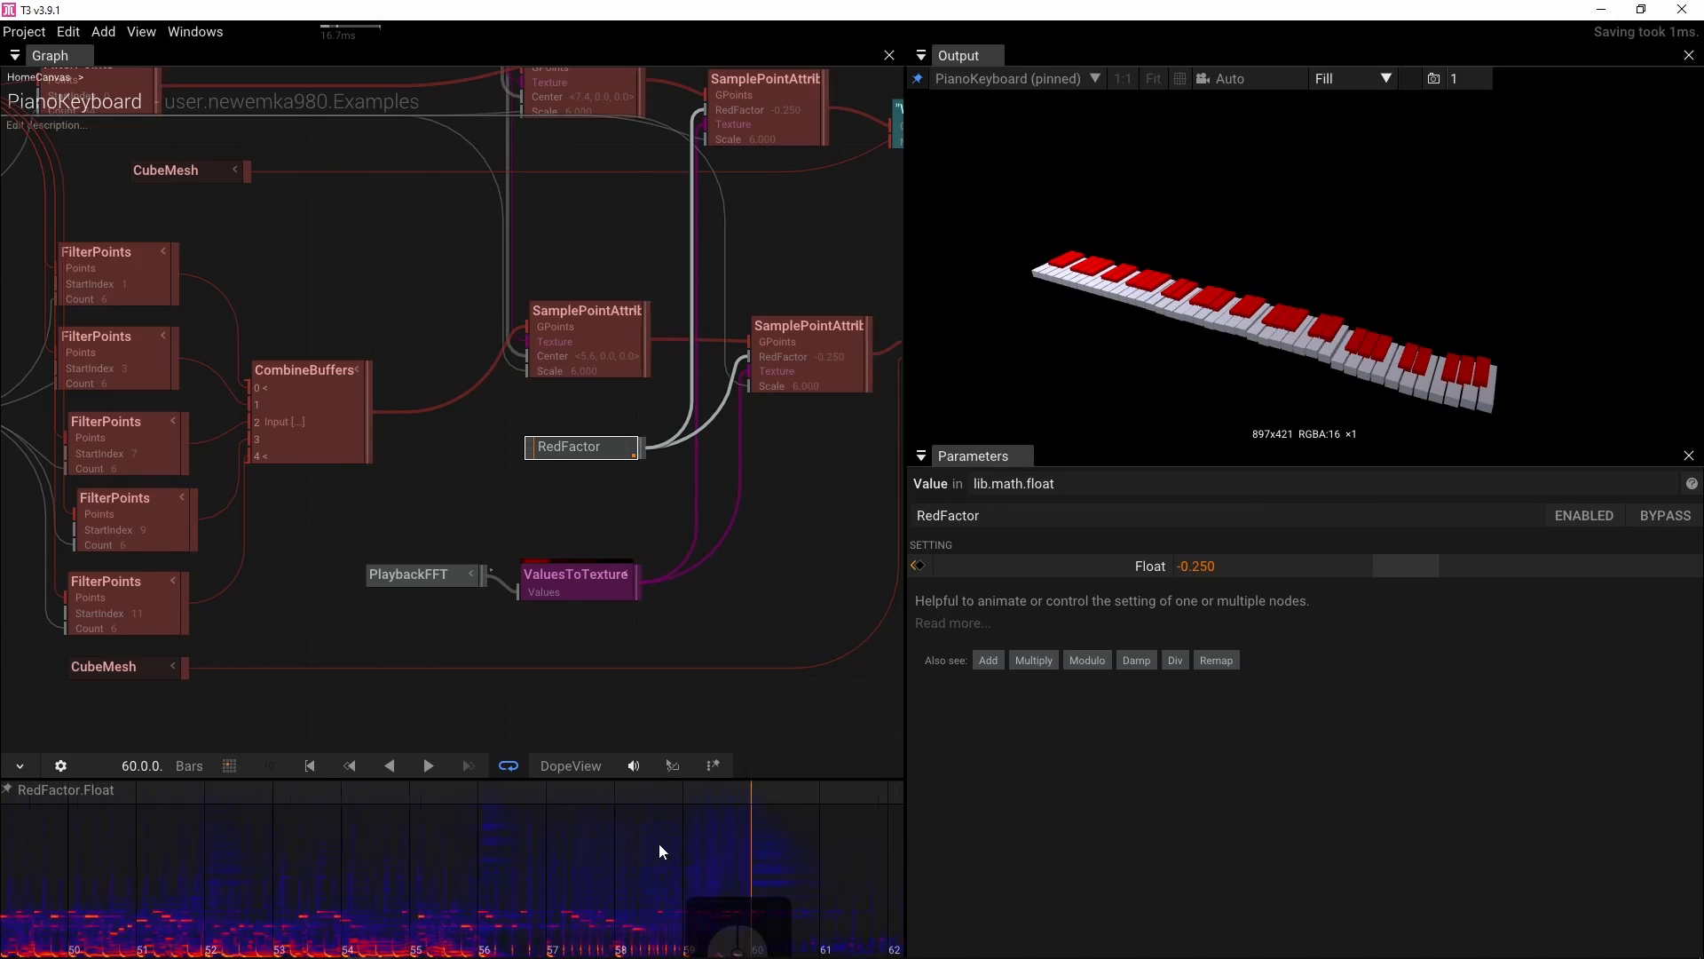
# Set a RedFactor keyframe of 0 at bar 60
pyautogui.scroll(-4, 659, 843)
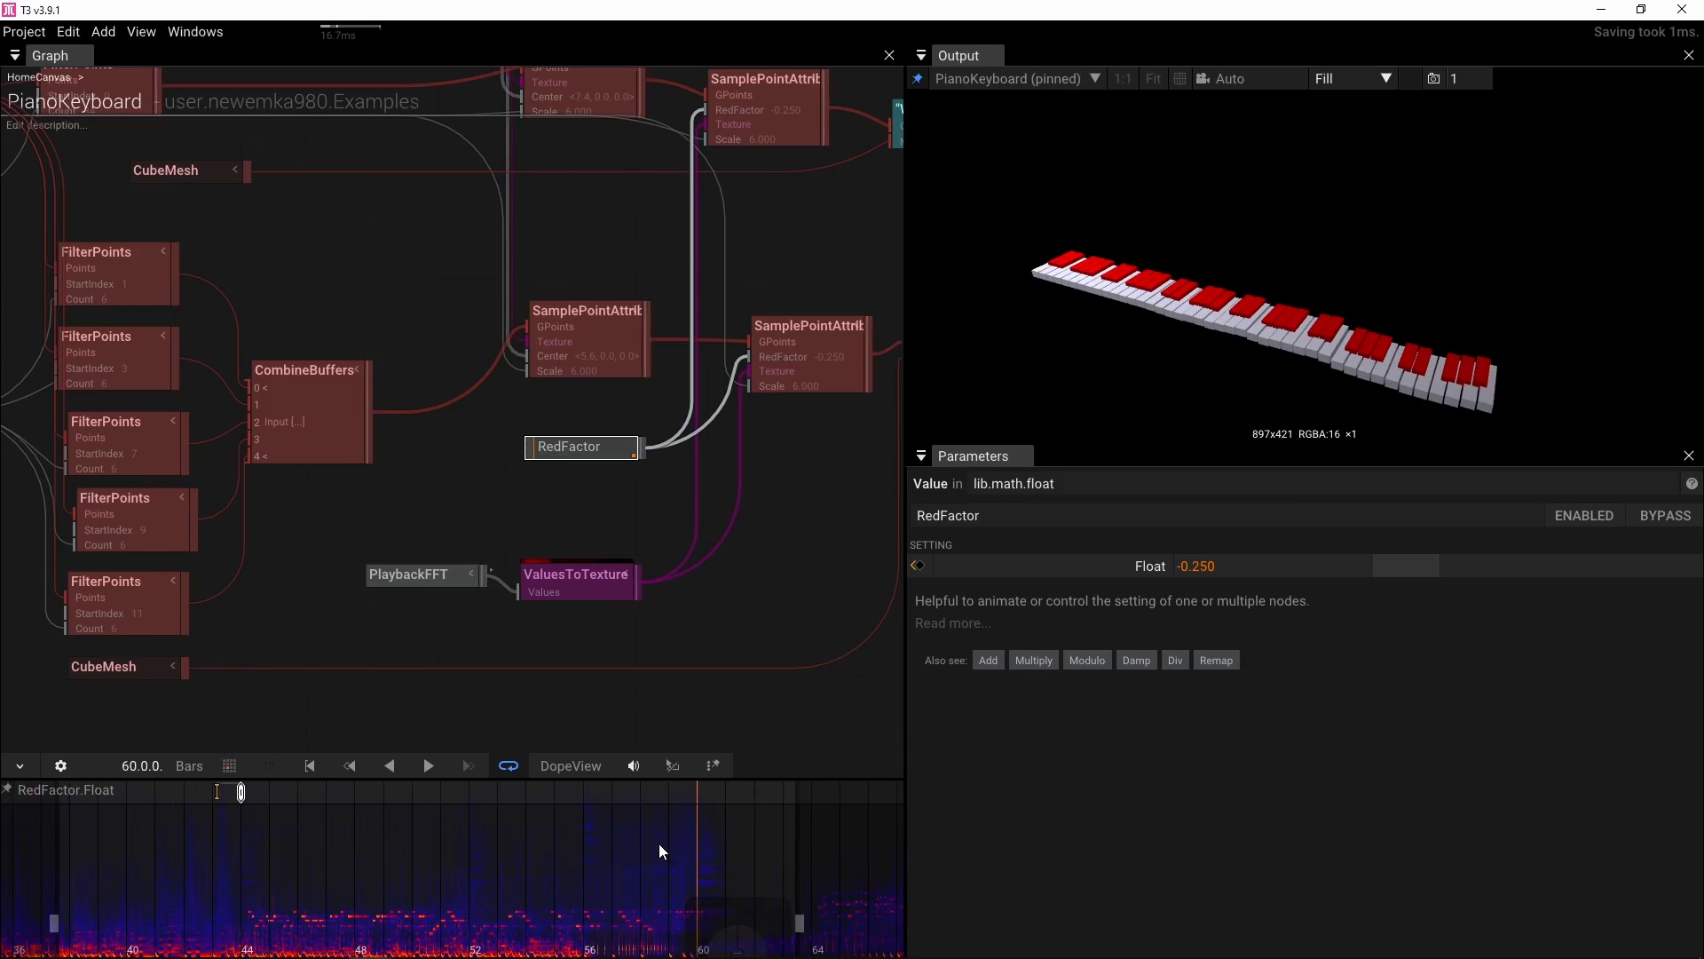
pyautogui.click(1248, 565)
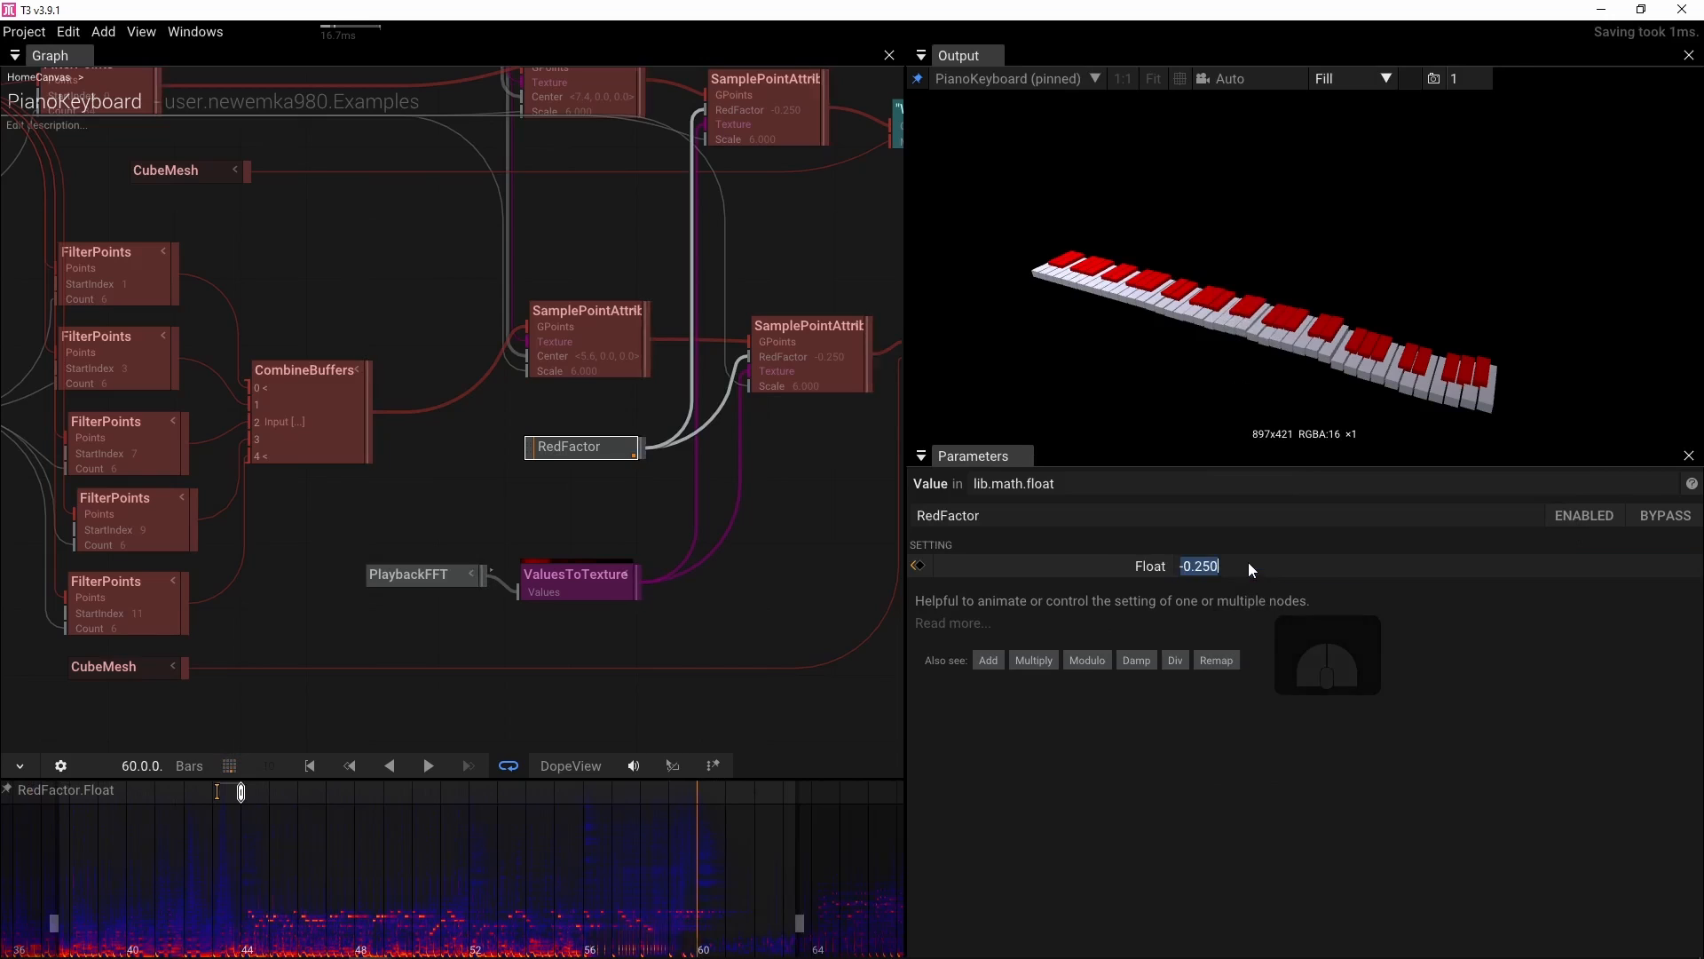
pyautogui.write('0')
pyautogui.press('Return')
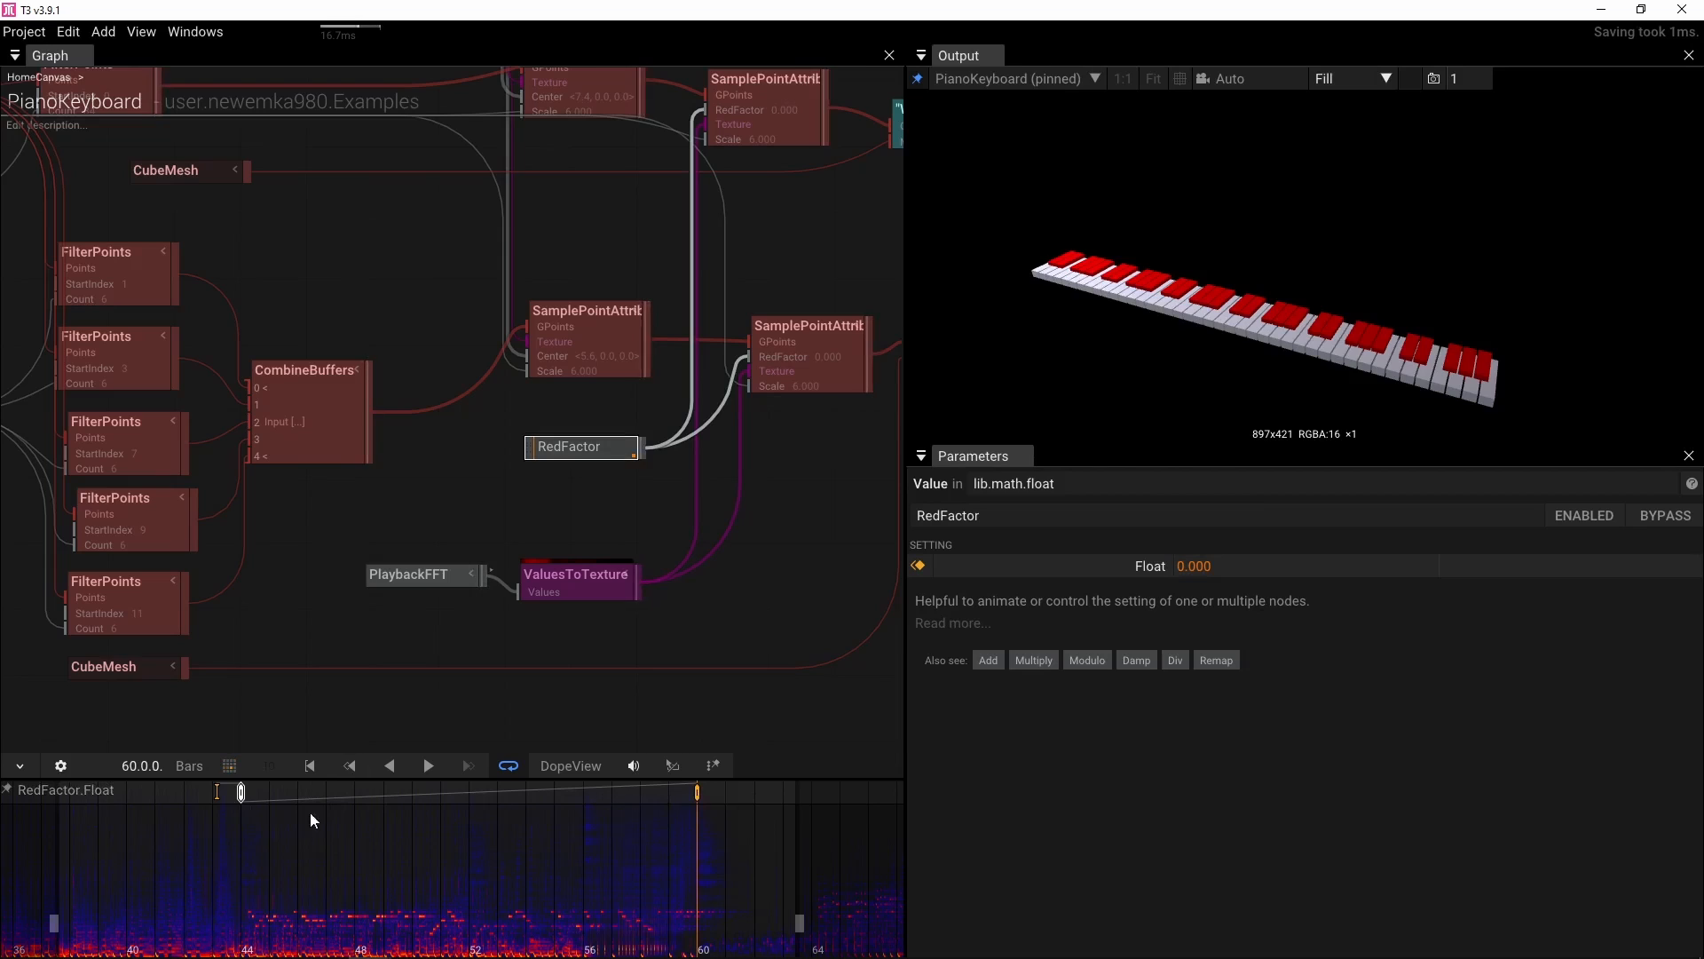
# Select the RedFactor keyframe at bar 44 and choose an option from its context menu
pyautogui.click(240, 791)
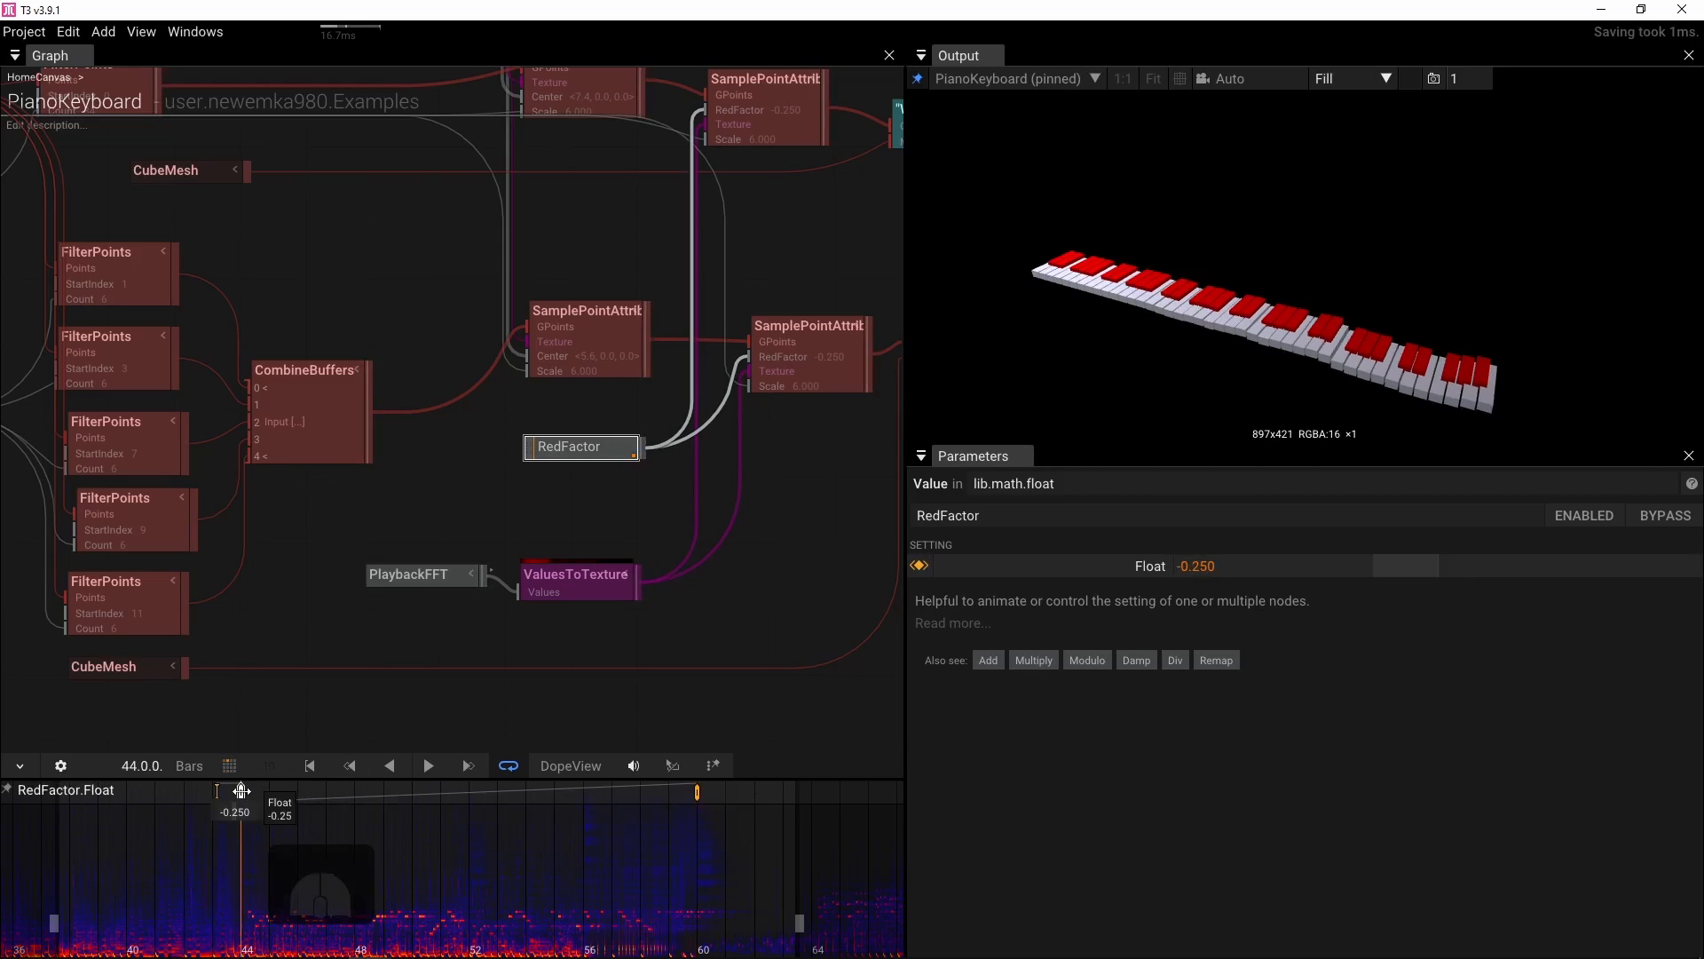
pyautogui.rightClick(241, 791)
pyautogui.click(274, 796)
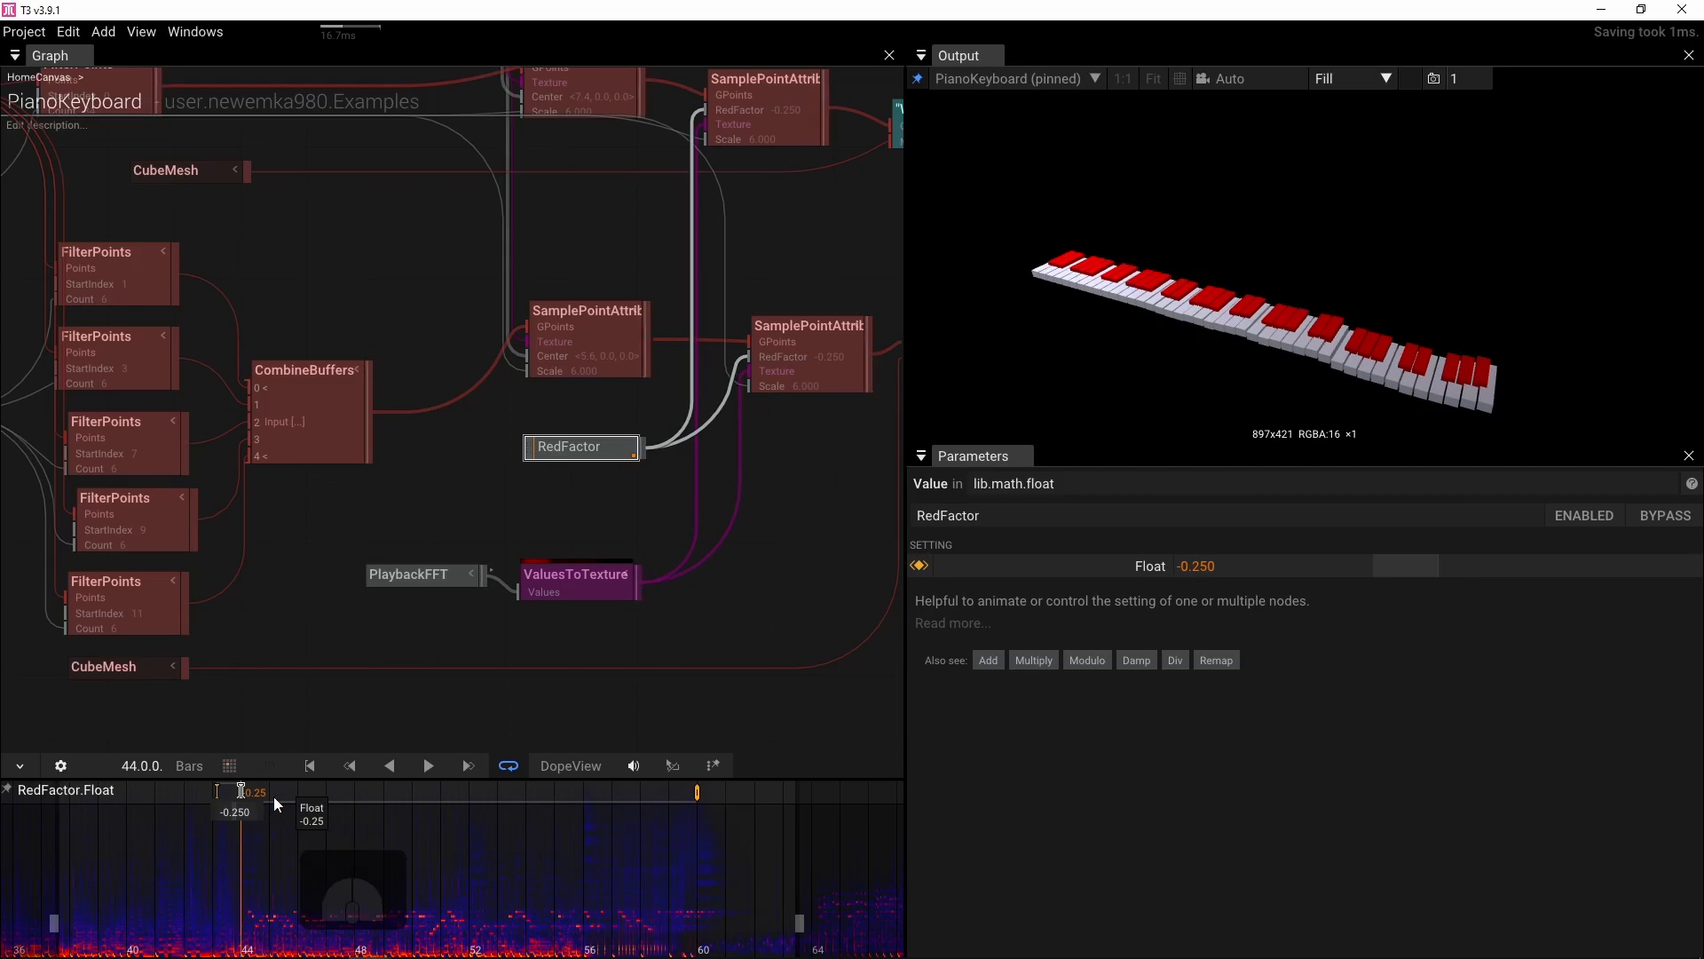
# Scrub and play the timeline from about bar 45 to 63 to preview the RedFactor and scattering animation
pyautogui.scroll(3, 364, 849)
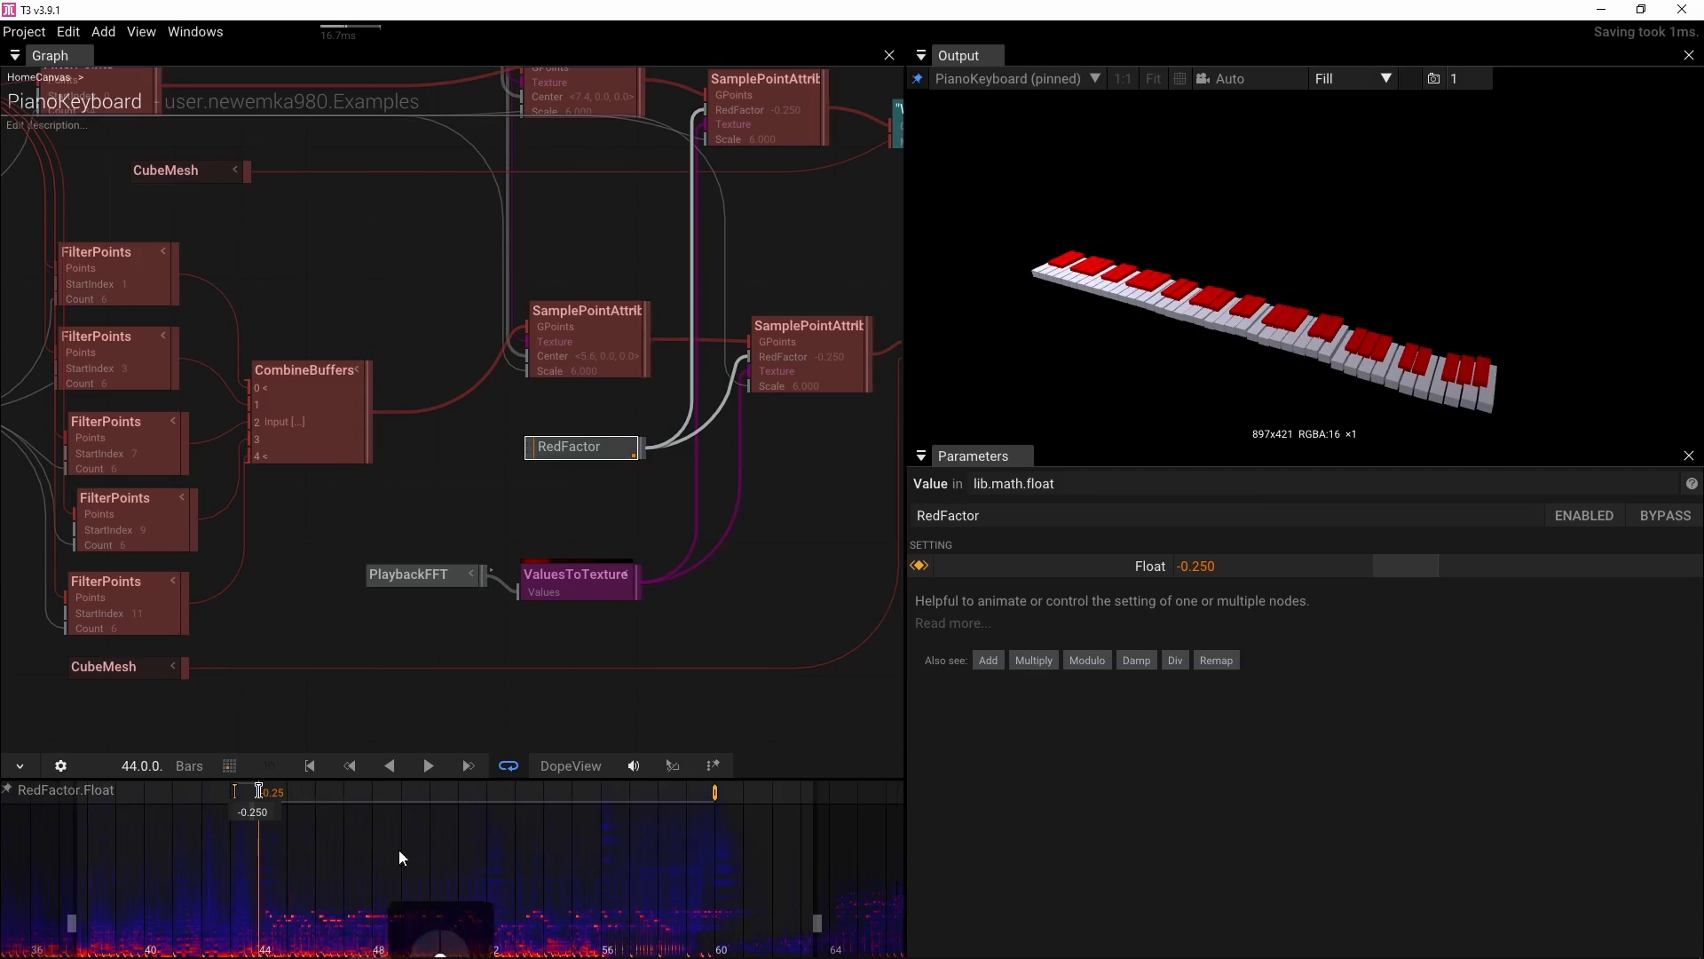
pyautogui.moveTo(449, 850); pyautogui.dragTo(503, 848)
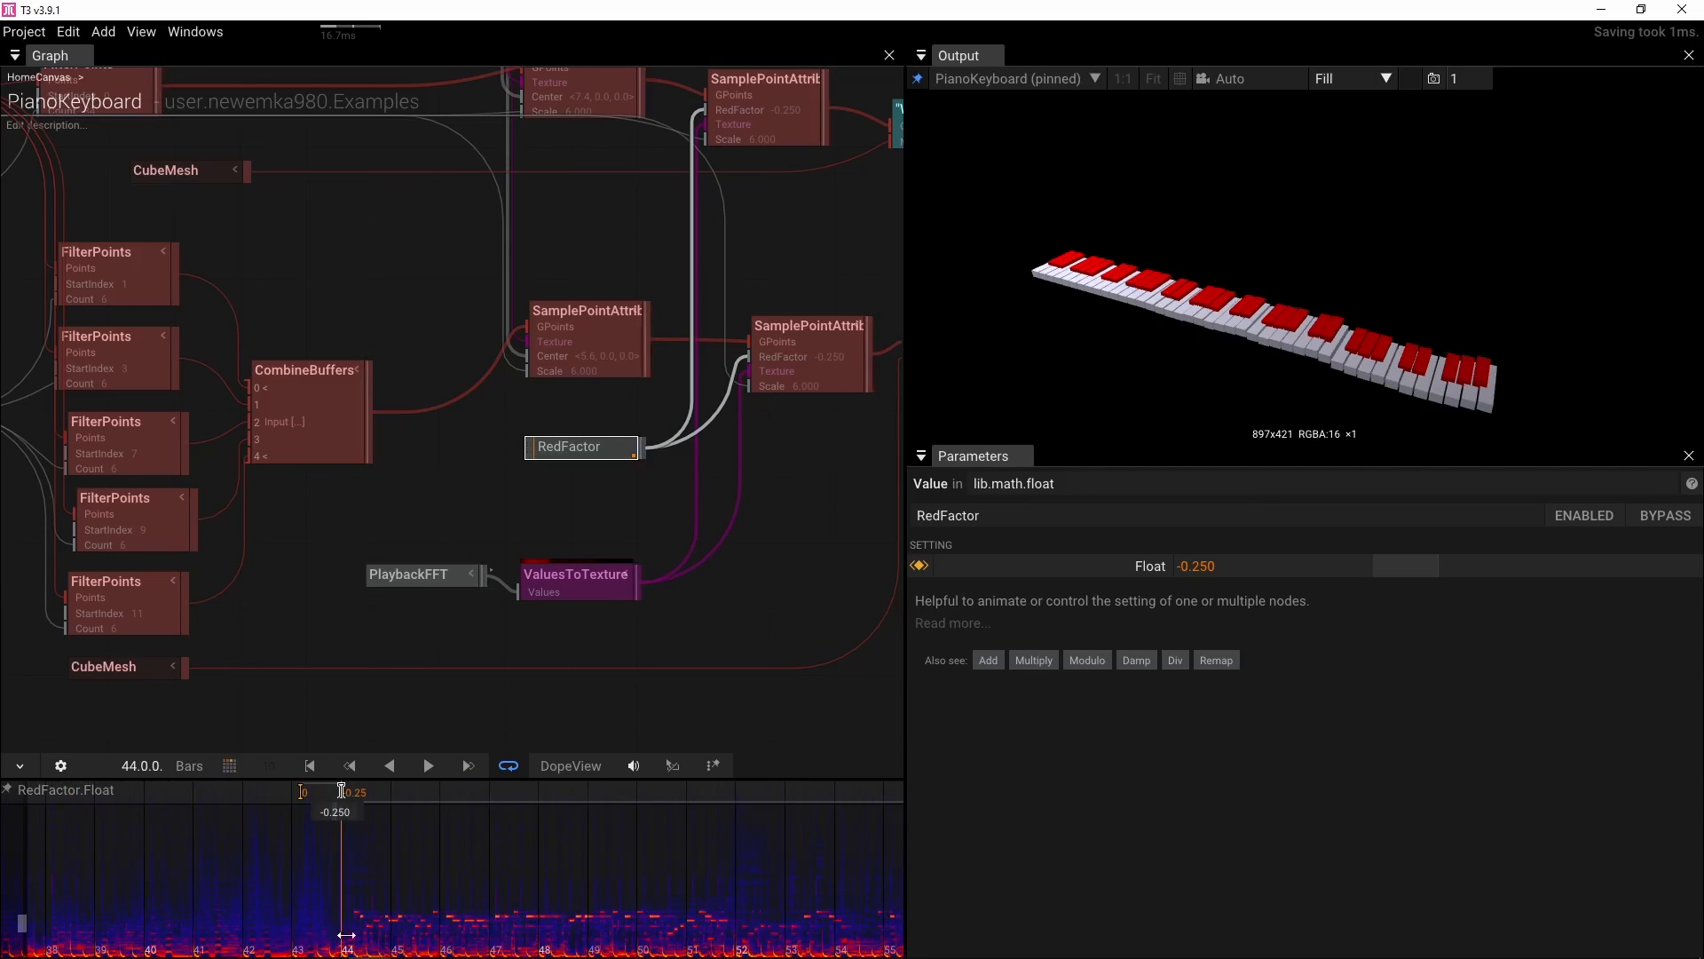
pyautogui.moveTo(347, 937)
pyautogui.mouseDown()
pyautogui.moveTo(264, 938)
pyautogui.moveTo(349, 932)
pyautogui.mouseUp()
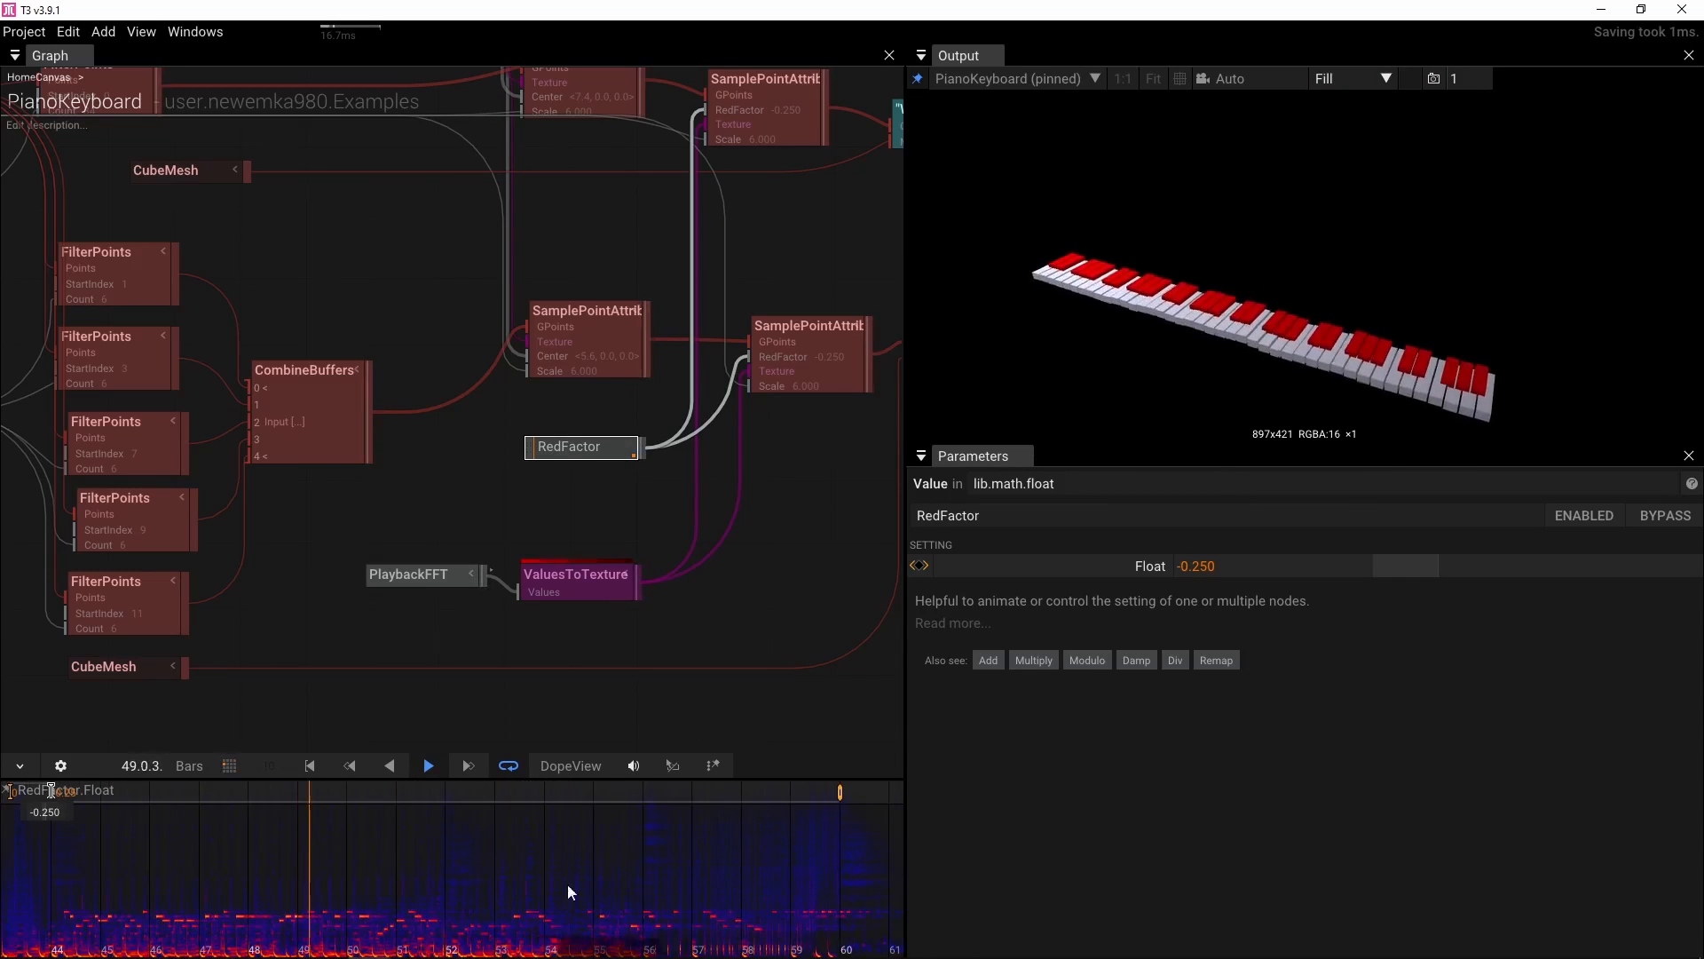
pyautogui.click(648, 826)
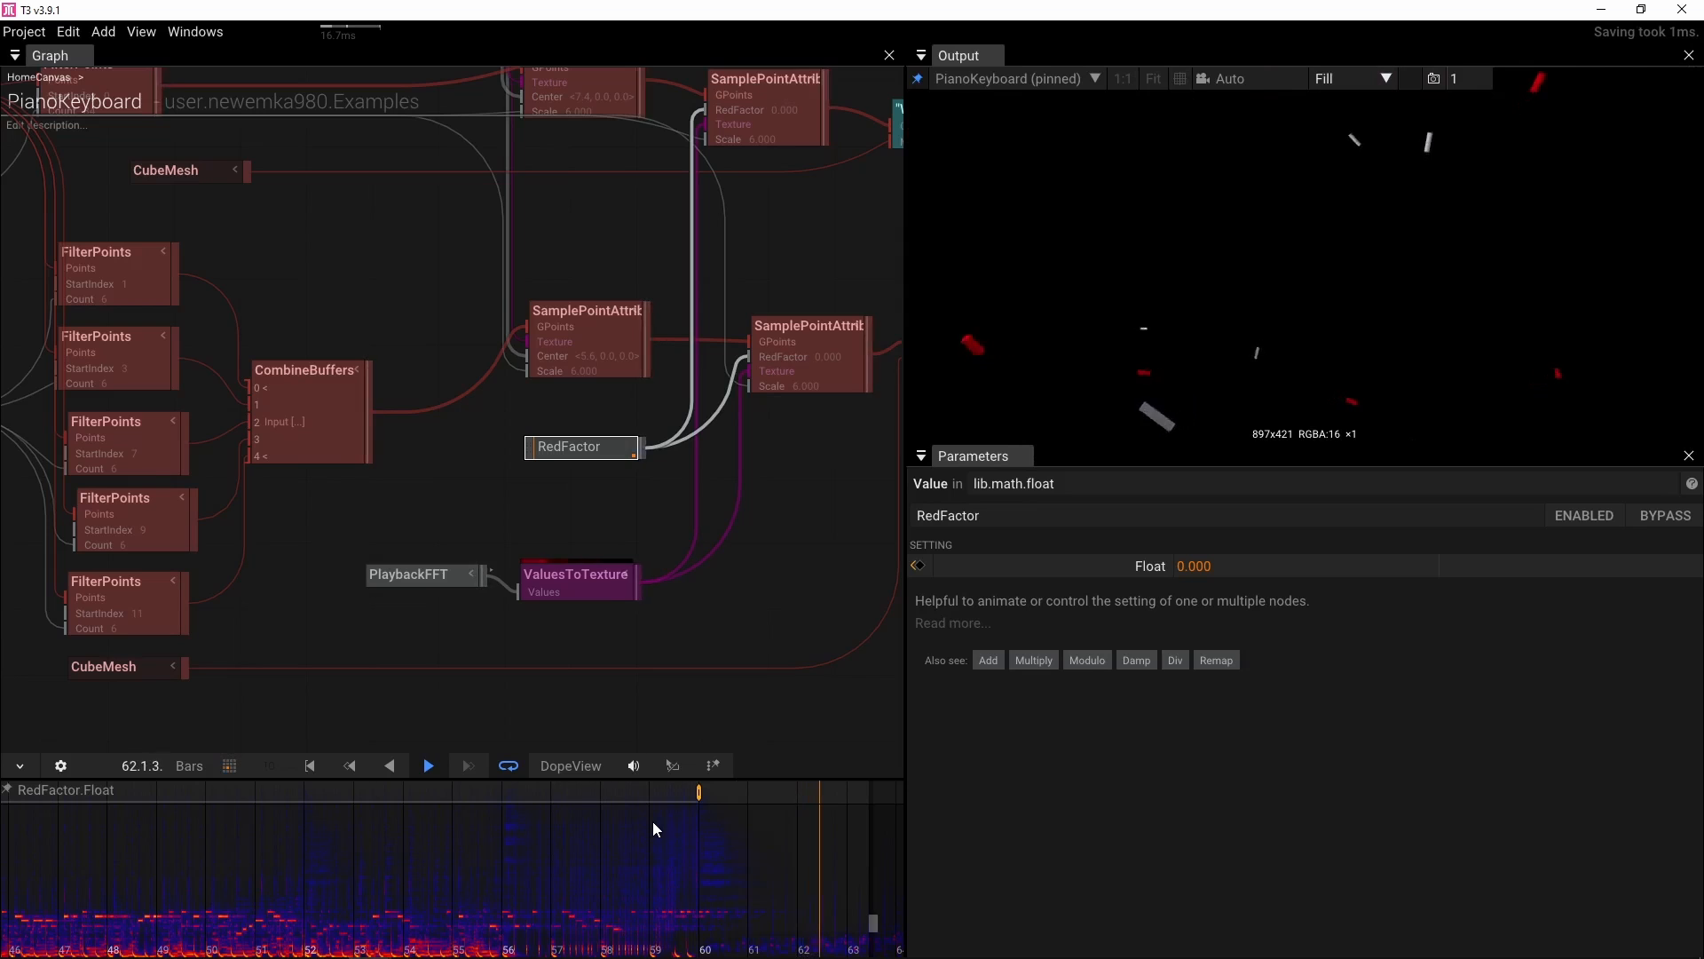
pyautogui.press('space')
pyautogui.hscroll(-10, 322, 839)
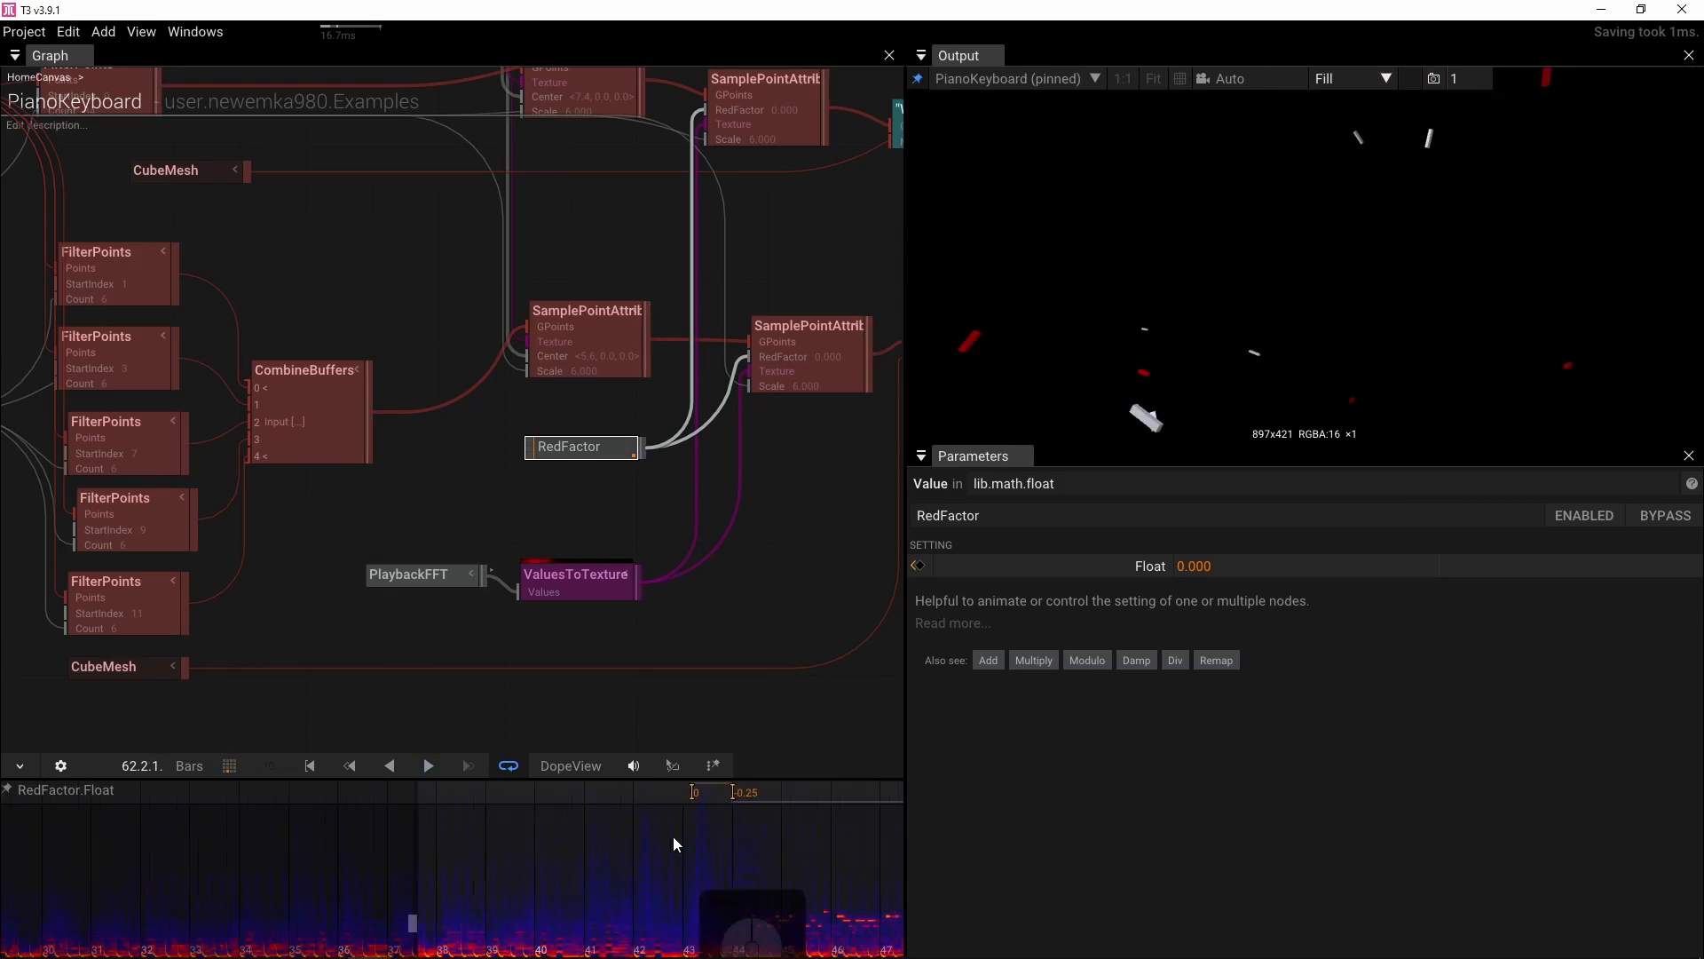
pyautogui.click(703, 826)
pyautogui.press('space')
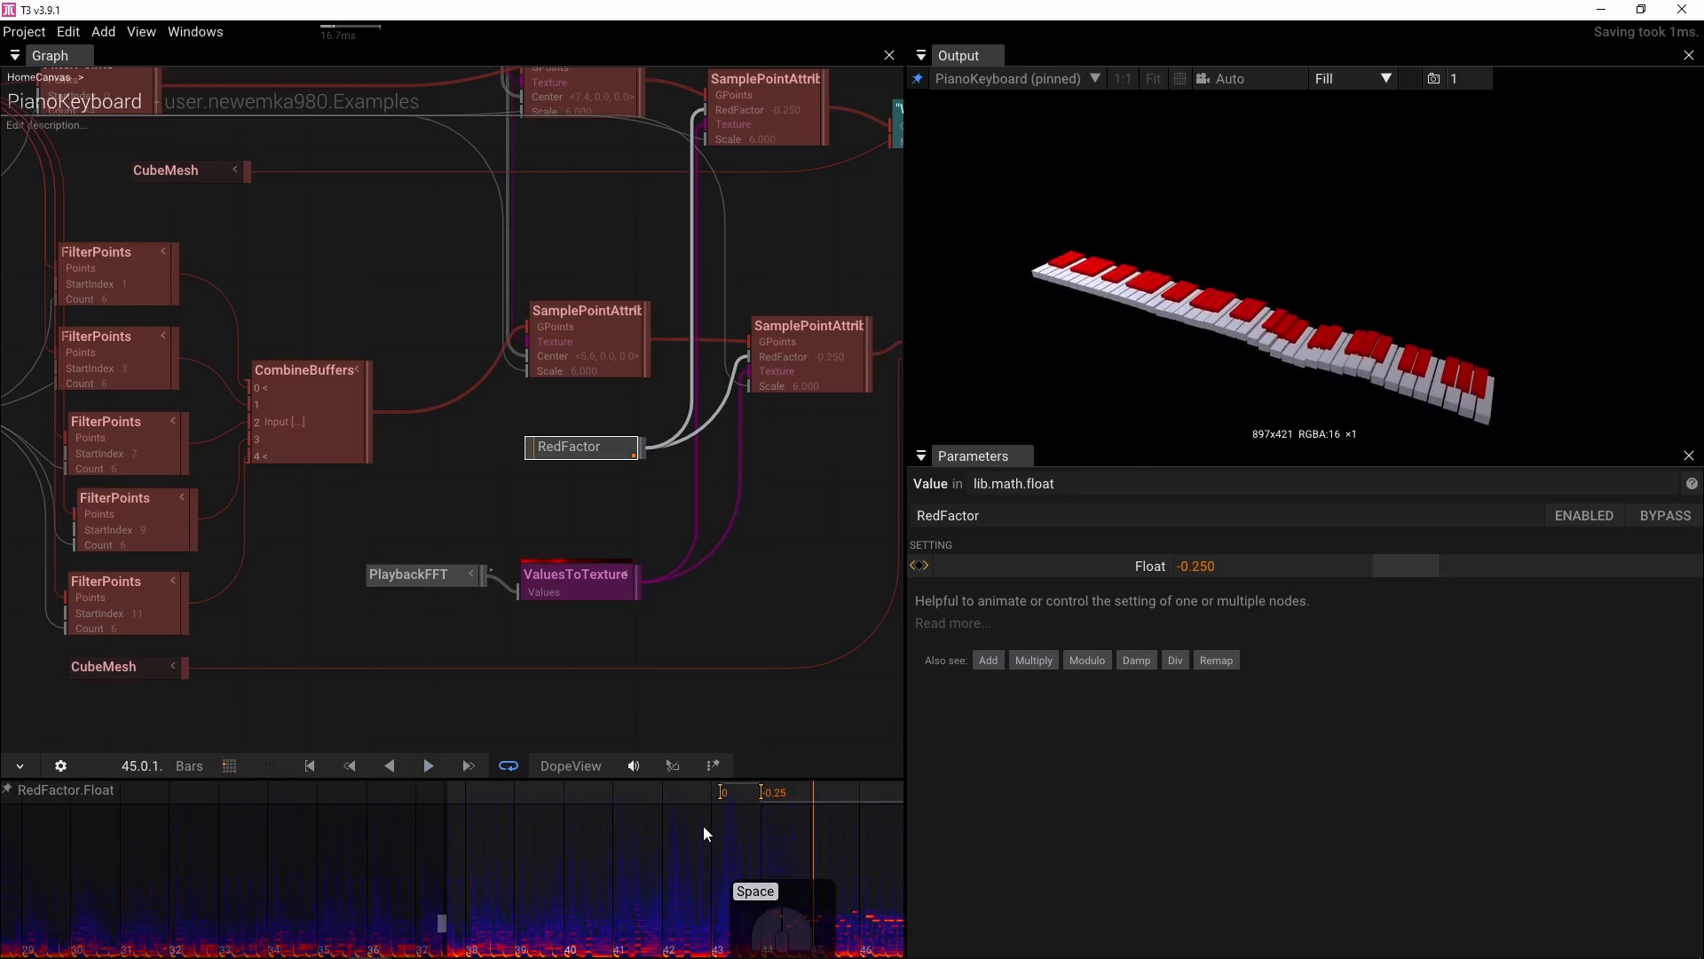
pyautogui.press('space')
pyautogui.hscroll(7, 711, 843)
pyautogui.hscroll(6, 314, 852)
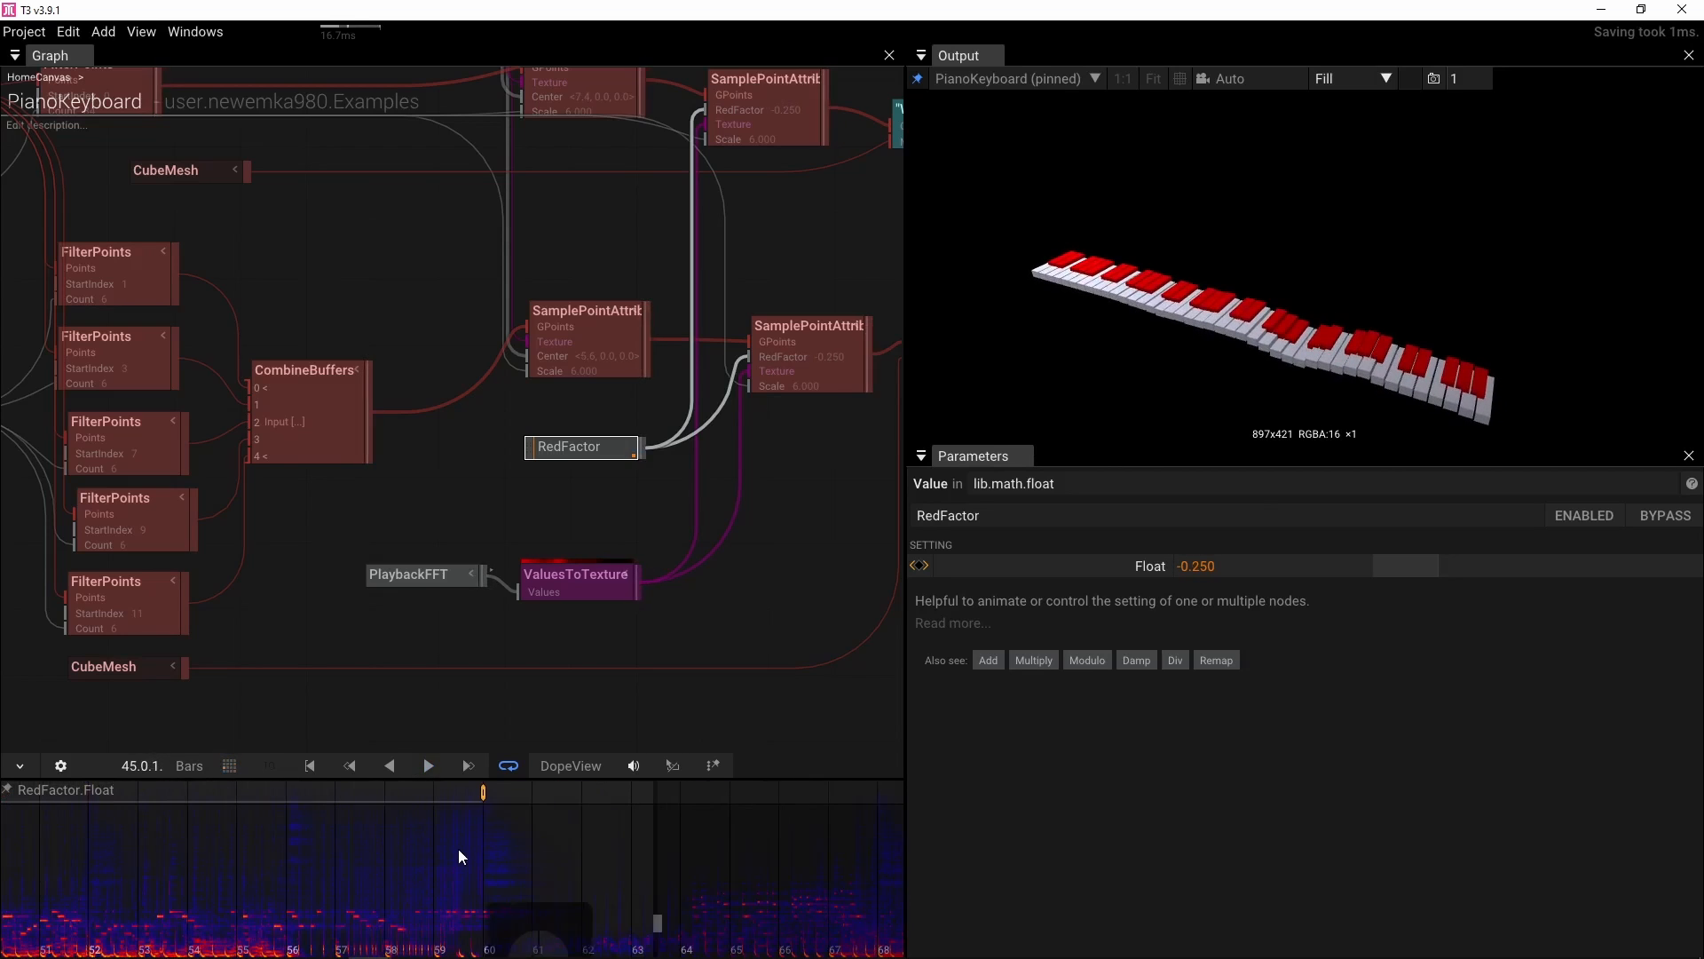
pyautogui.click(458, 848)
pyautogui.press('space')
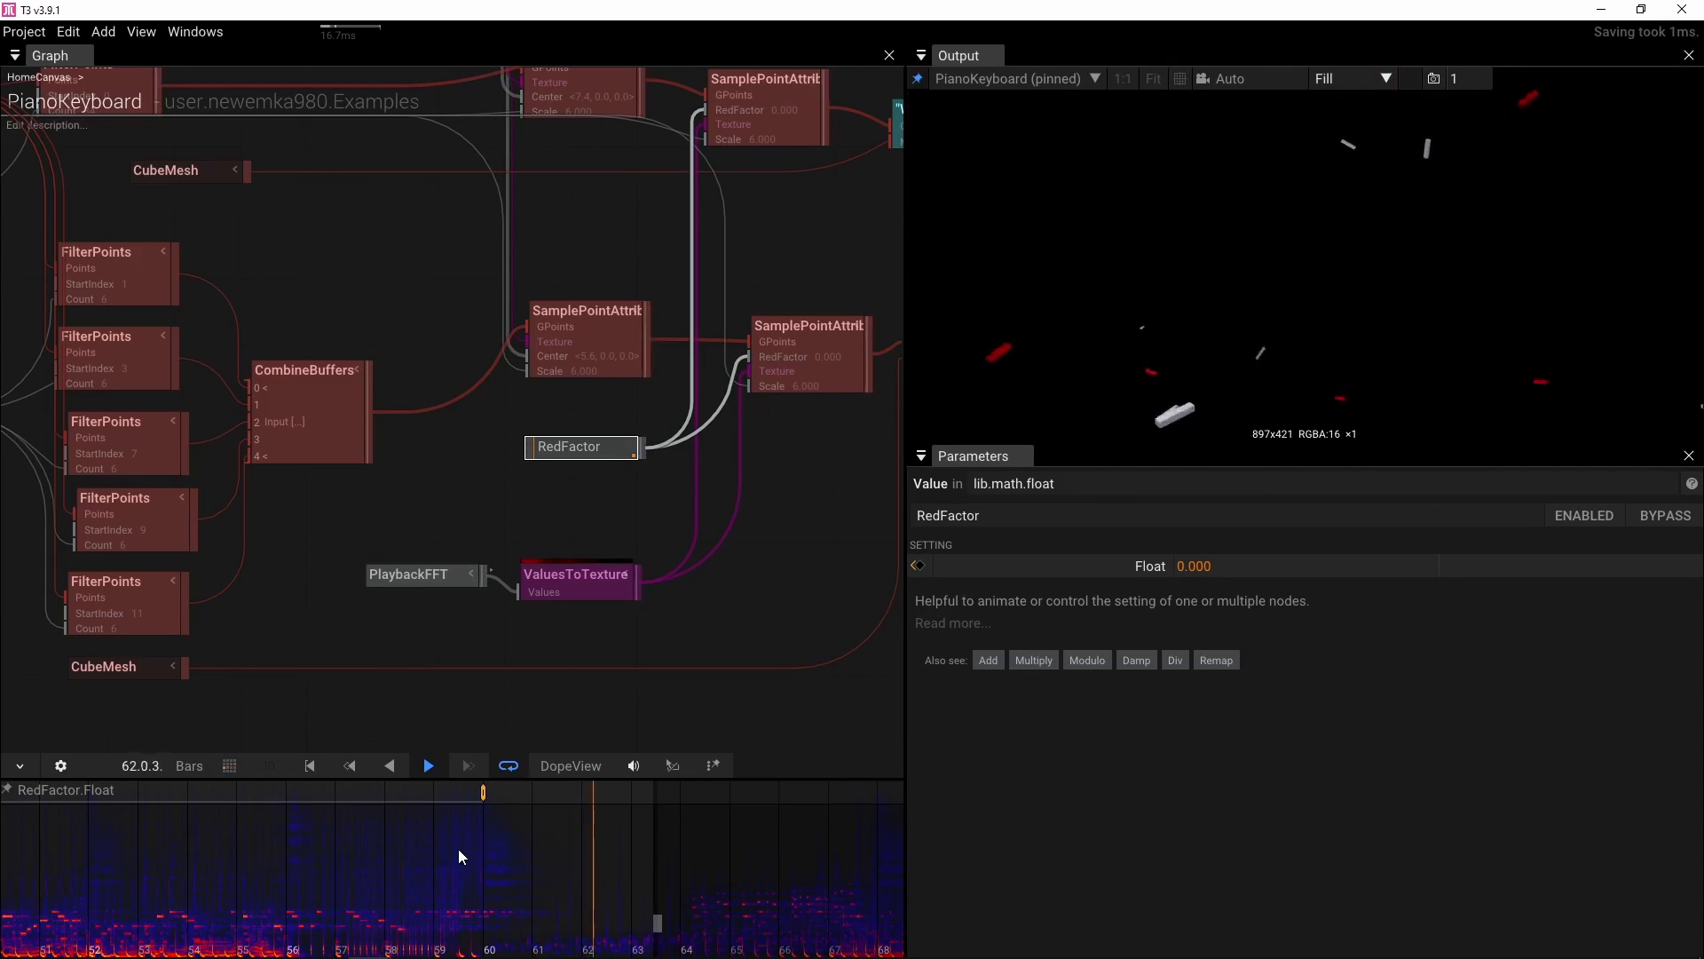
pyautogui.press('space')
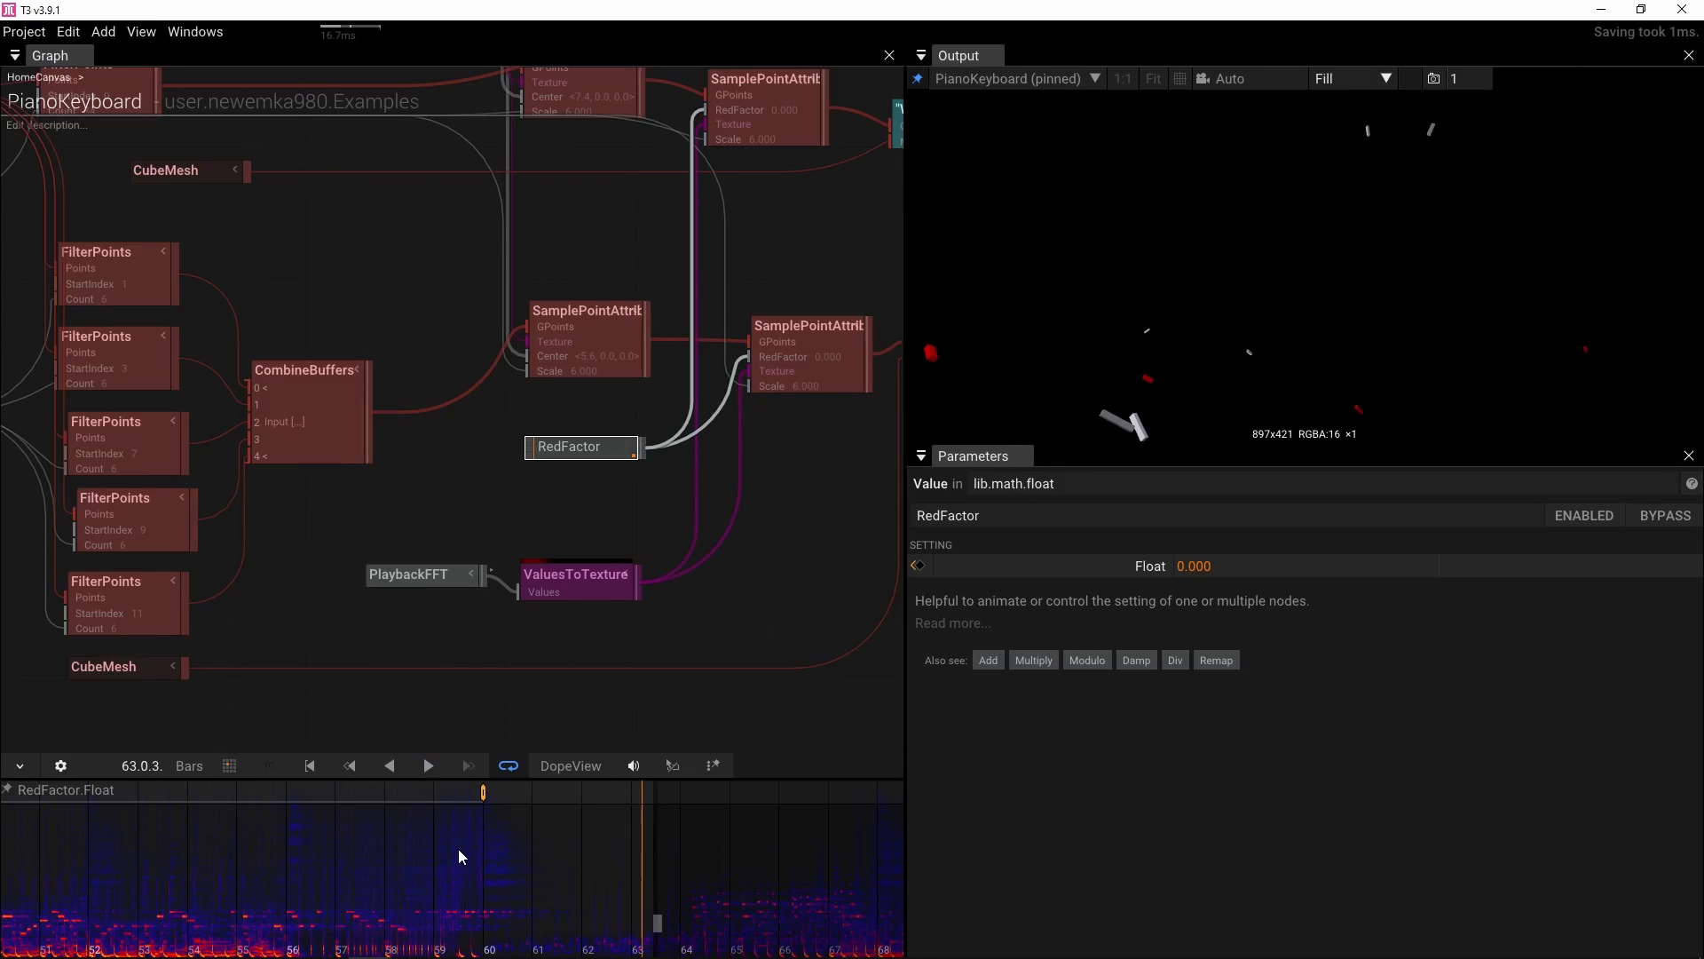
pyautogui.scroll(-3, 590, 855)
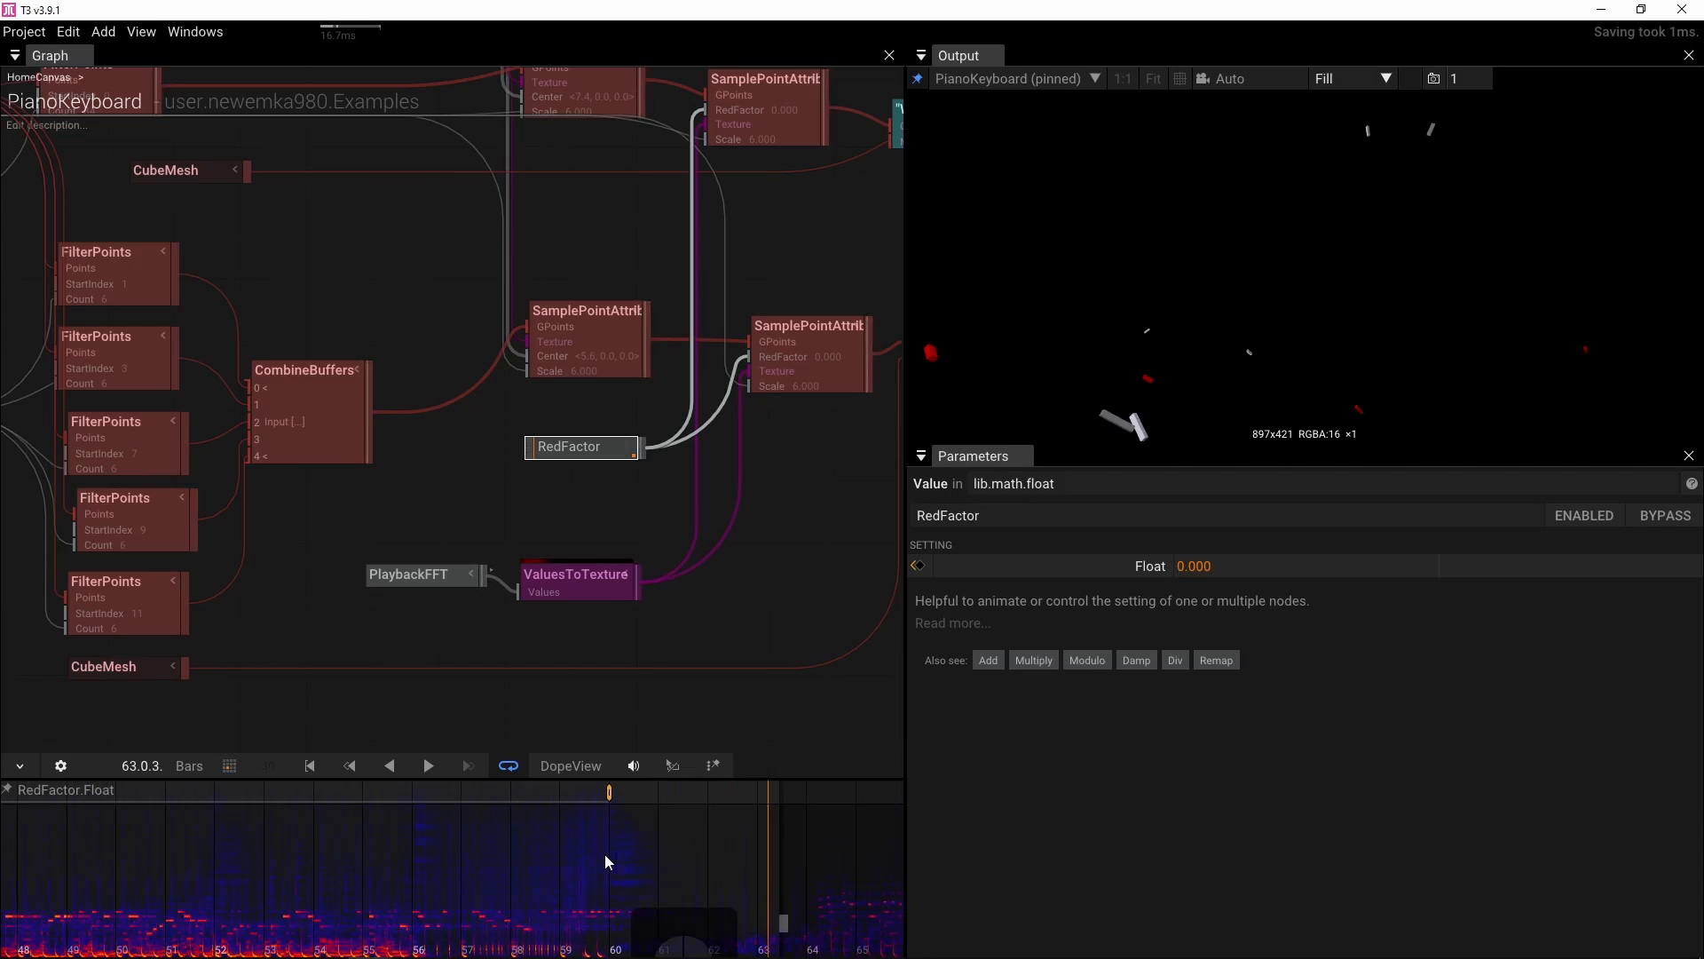
pyautogui.scroll(-4, 604, 854)
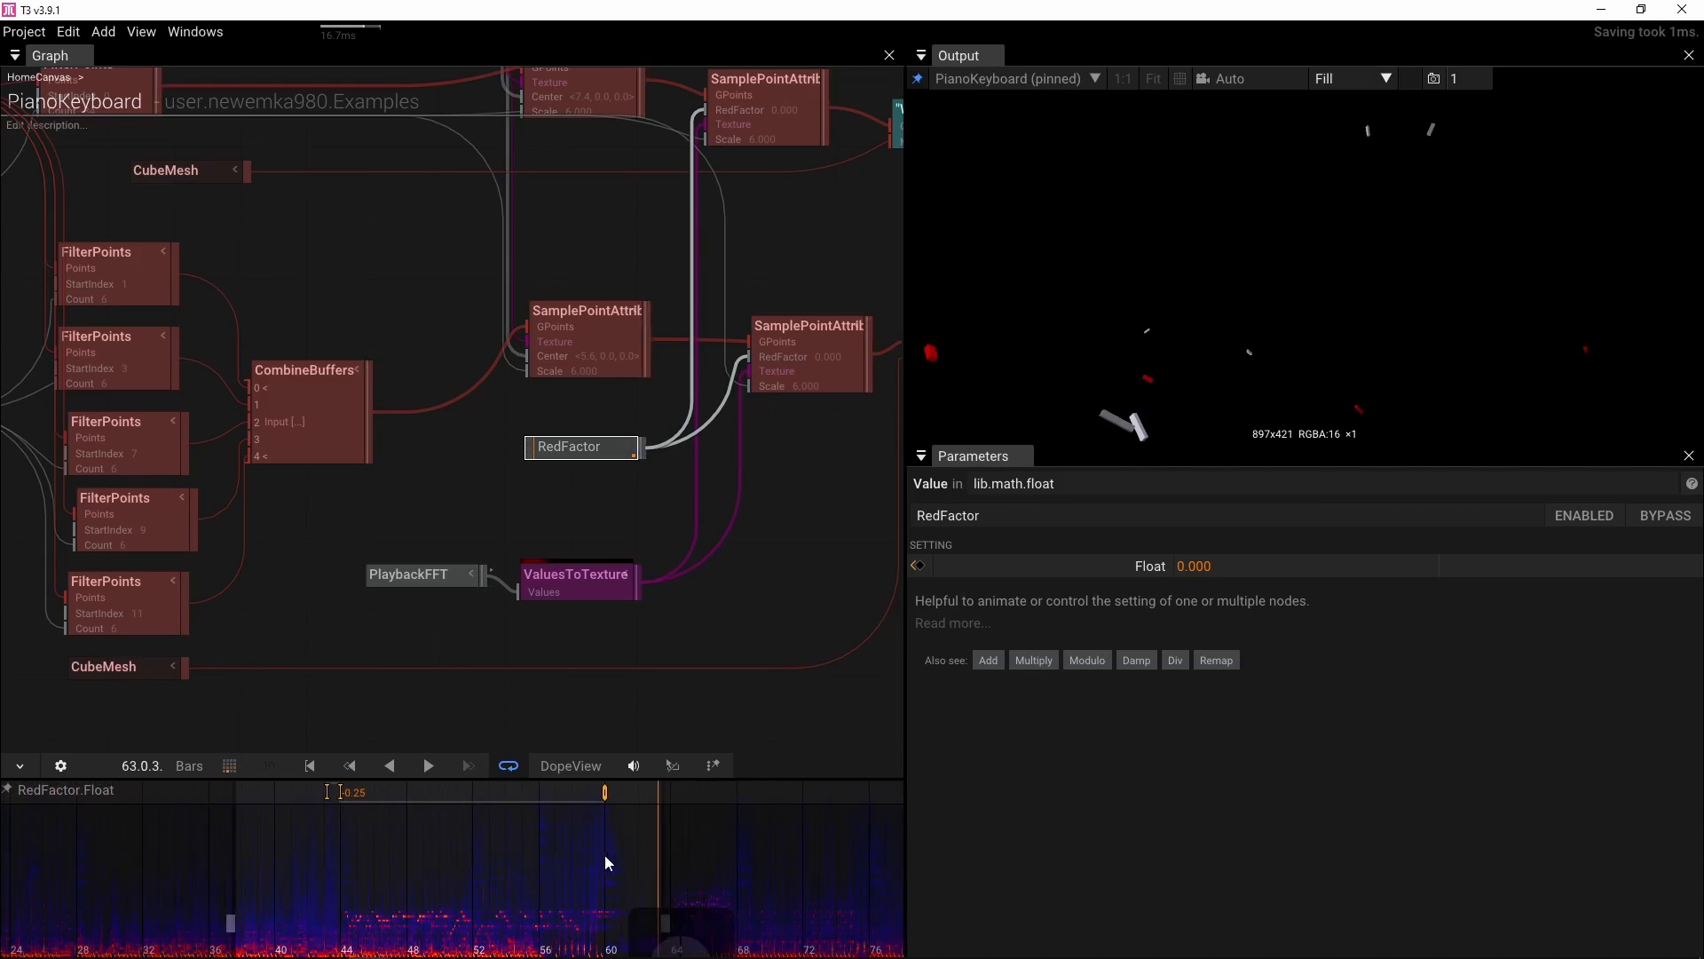
pyautogui.moveTo(658, 940); pyautogui.dragTo(377, 914)
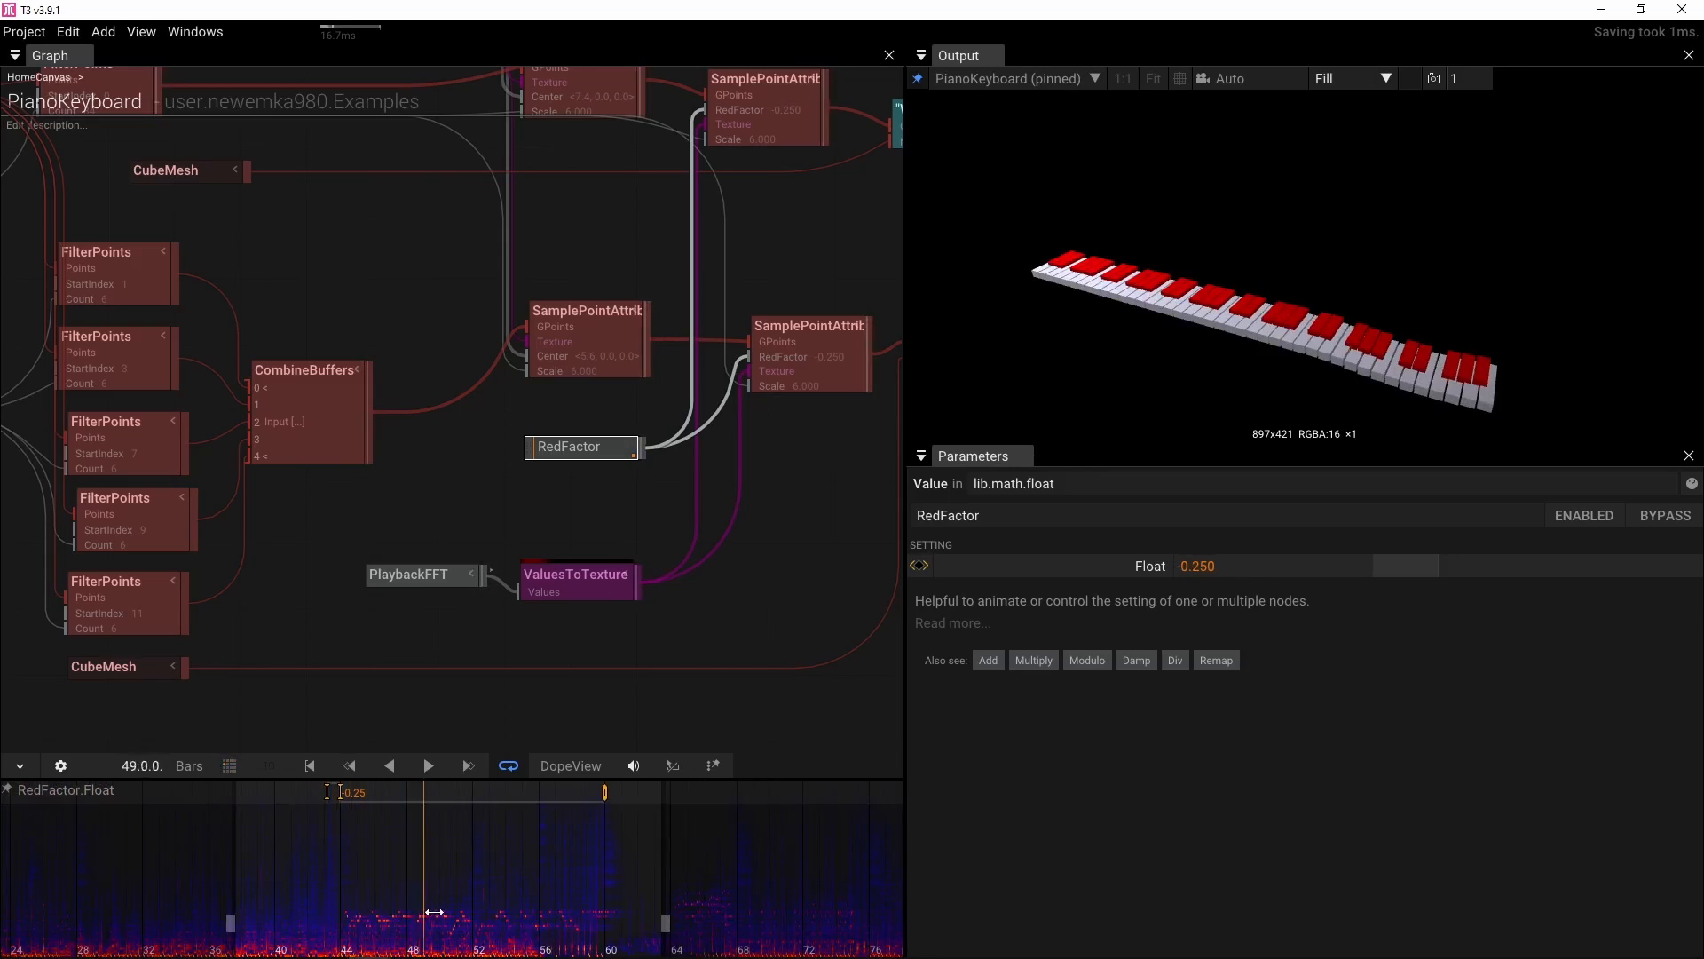
pyautogui.moveTo(580, 907); pyautogui.dragTo(291, 901)
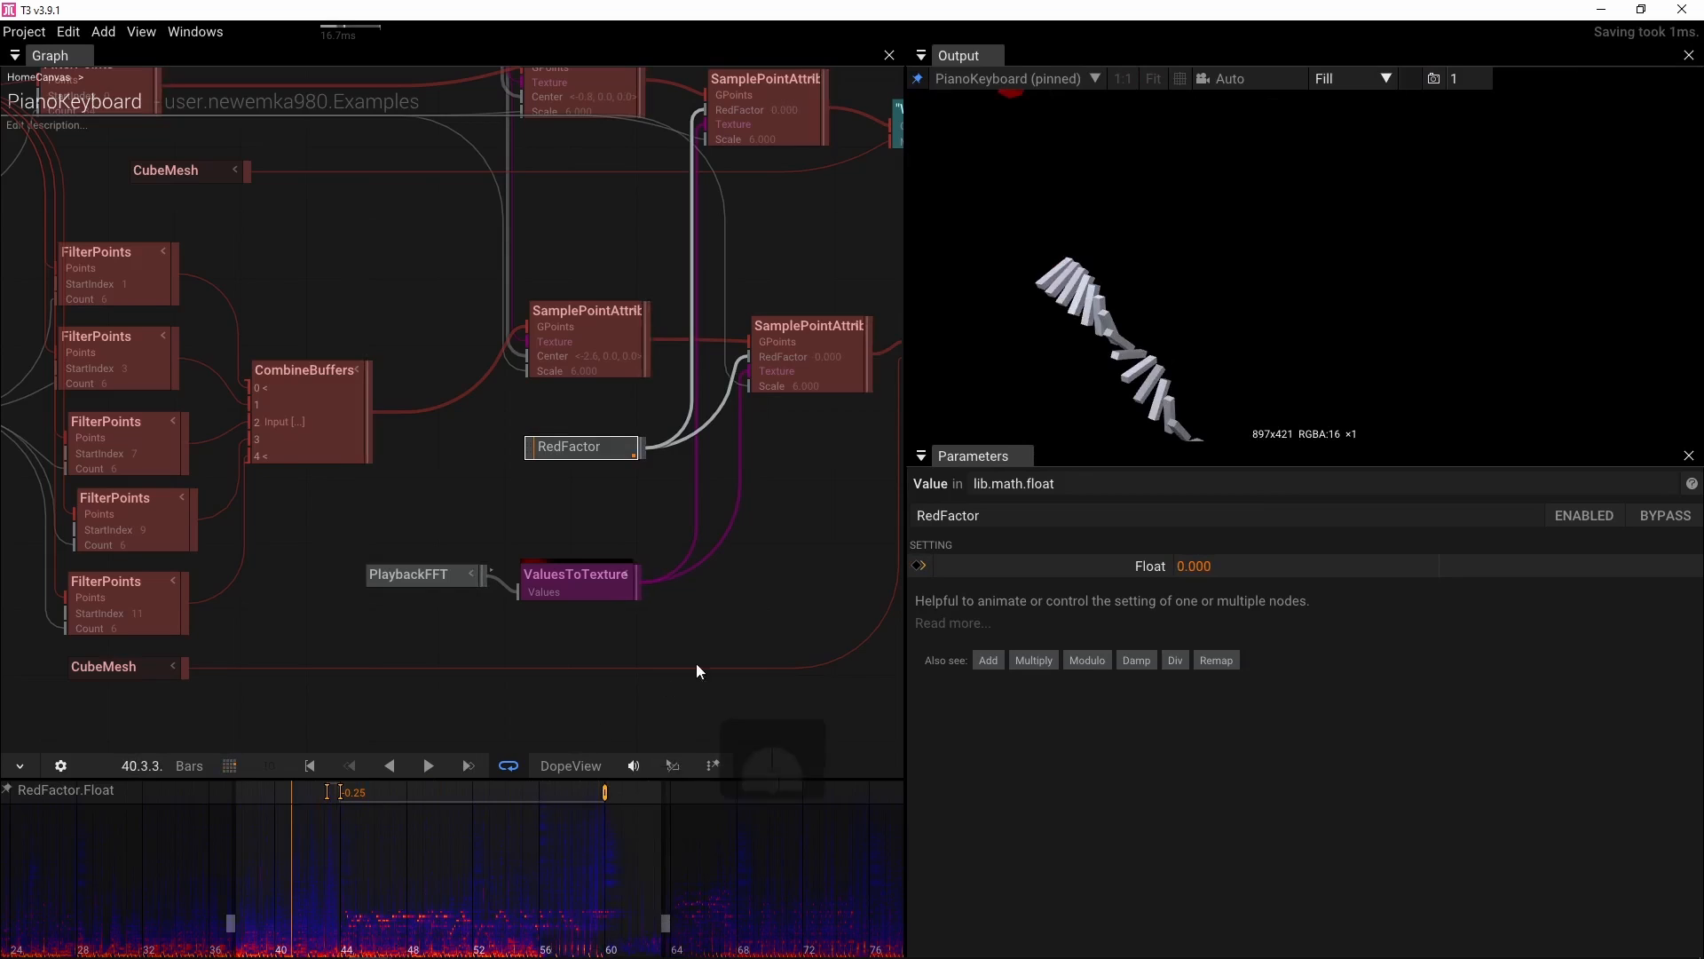
# Select the Group node and set its Translation Y to 0.19 and Rotation to 17°, -10°, -46°
pyautogui.moveTo(696, 664); pyautogui.dragTo(139, 677)
pyautogui.moveTo(573, 609); pyautogui.dragTo(322, 672)
pyautogui.moveTo(418, 528); pyautogui.dragTo(539, 591)
pyautogui.scroll(-1, 411, 601)
pyautogui.click(419, 483)
pyautogui.moveTo(694, 588); pyautogui.dragTo(613, 593)
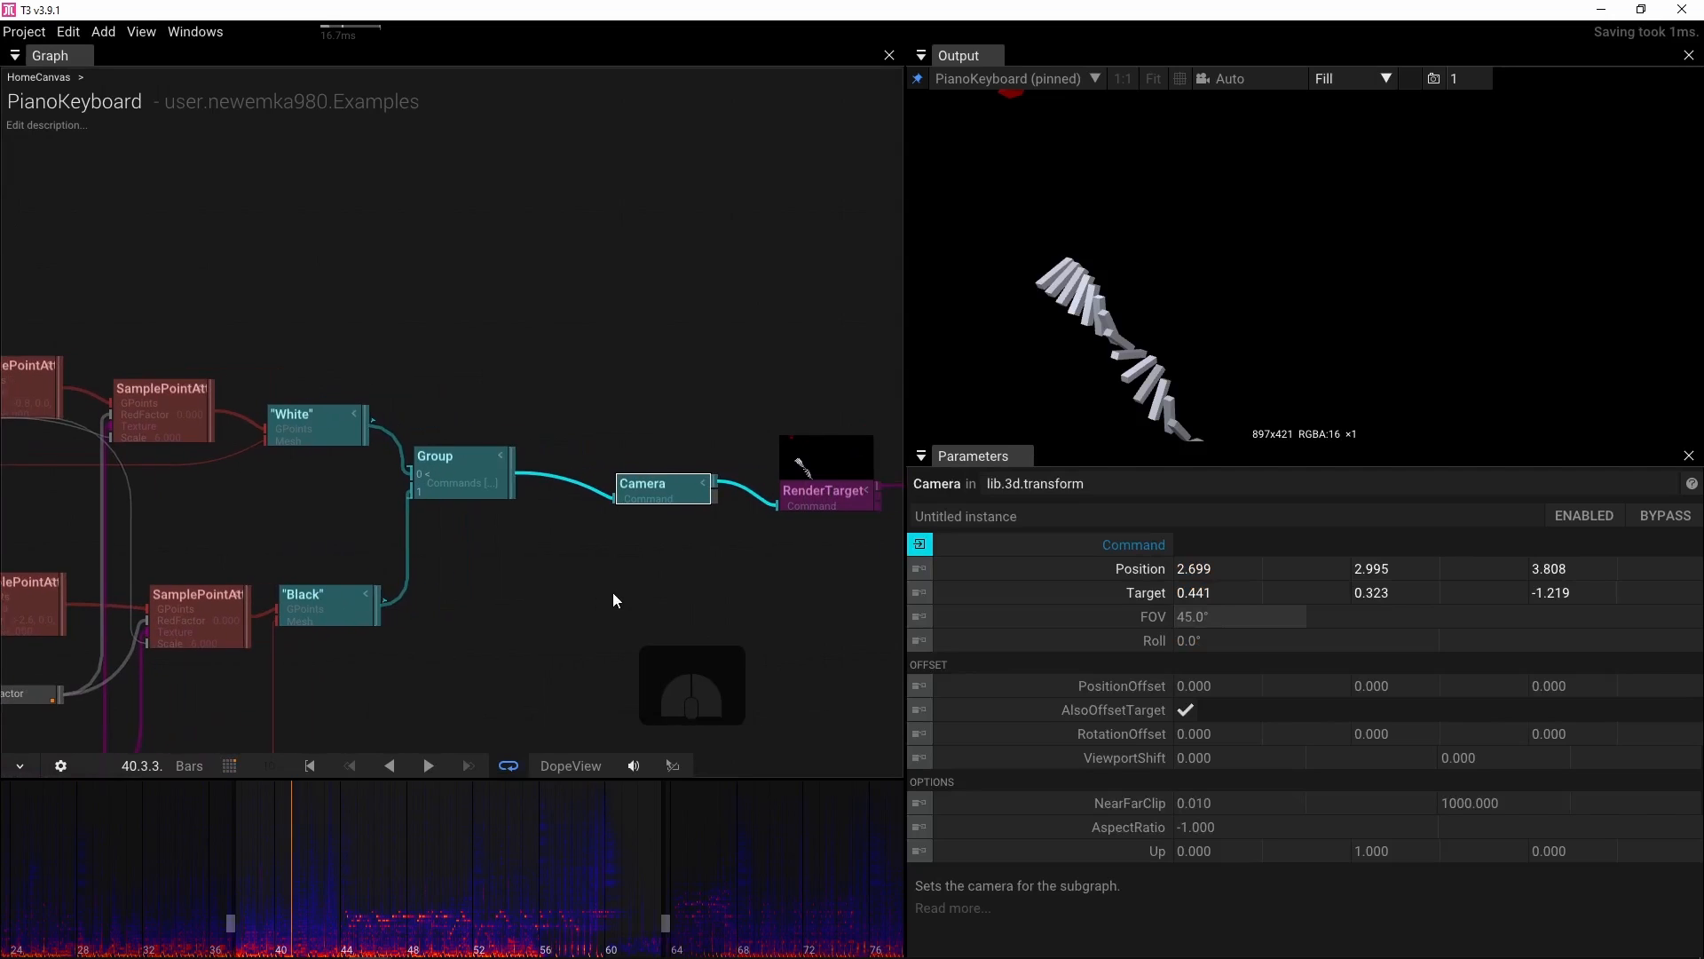
pyautogui.click(453, 471)
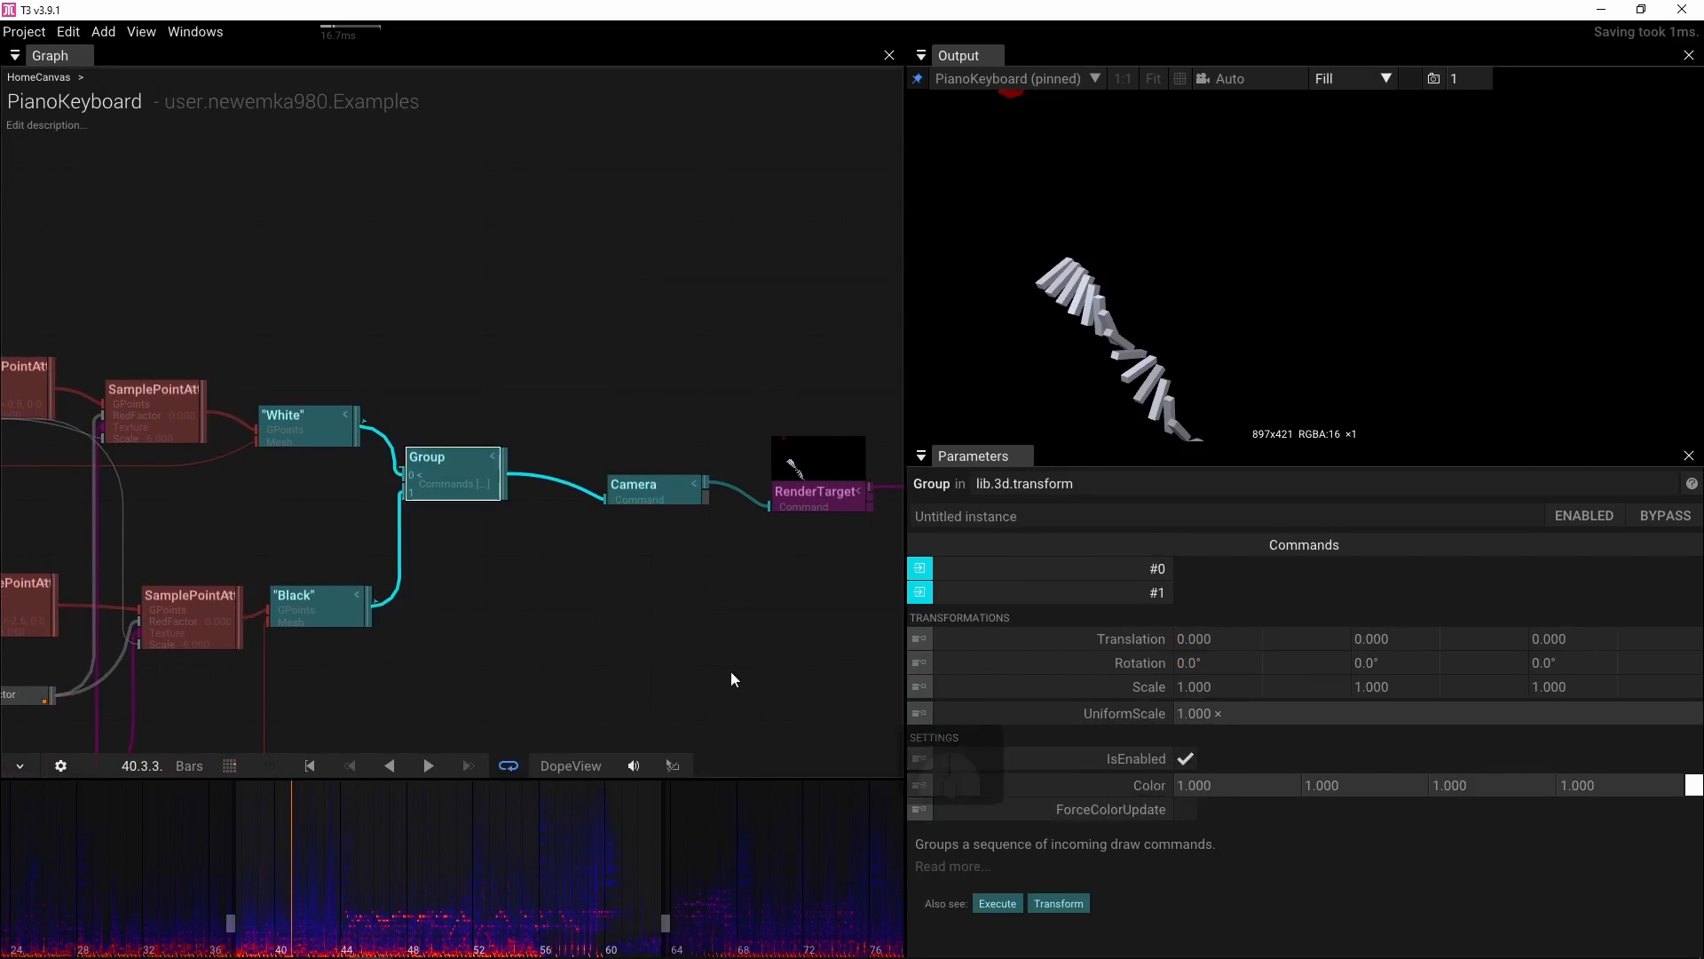
pyautogui.moveTo(617, 663); pyautogui.dragTo(629, 563)
pyautogui.scroll(-2, 404, 543)
pyautogui.moveTo(405, 549); pyautogui.dragTo(709, 571)
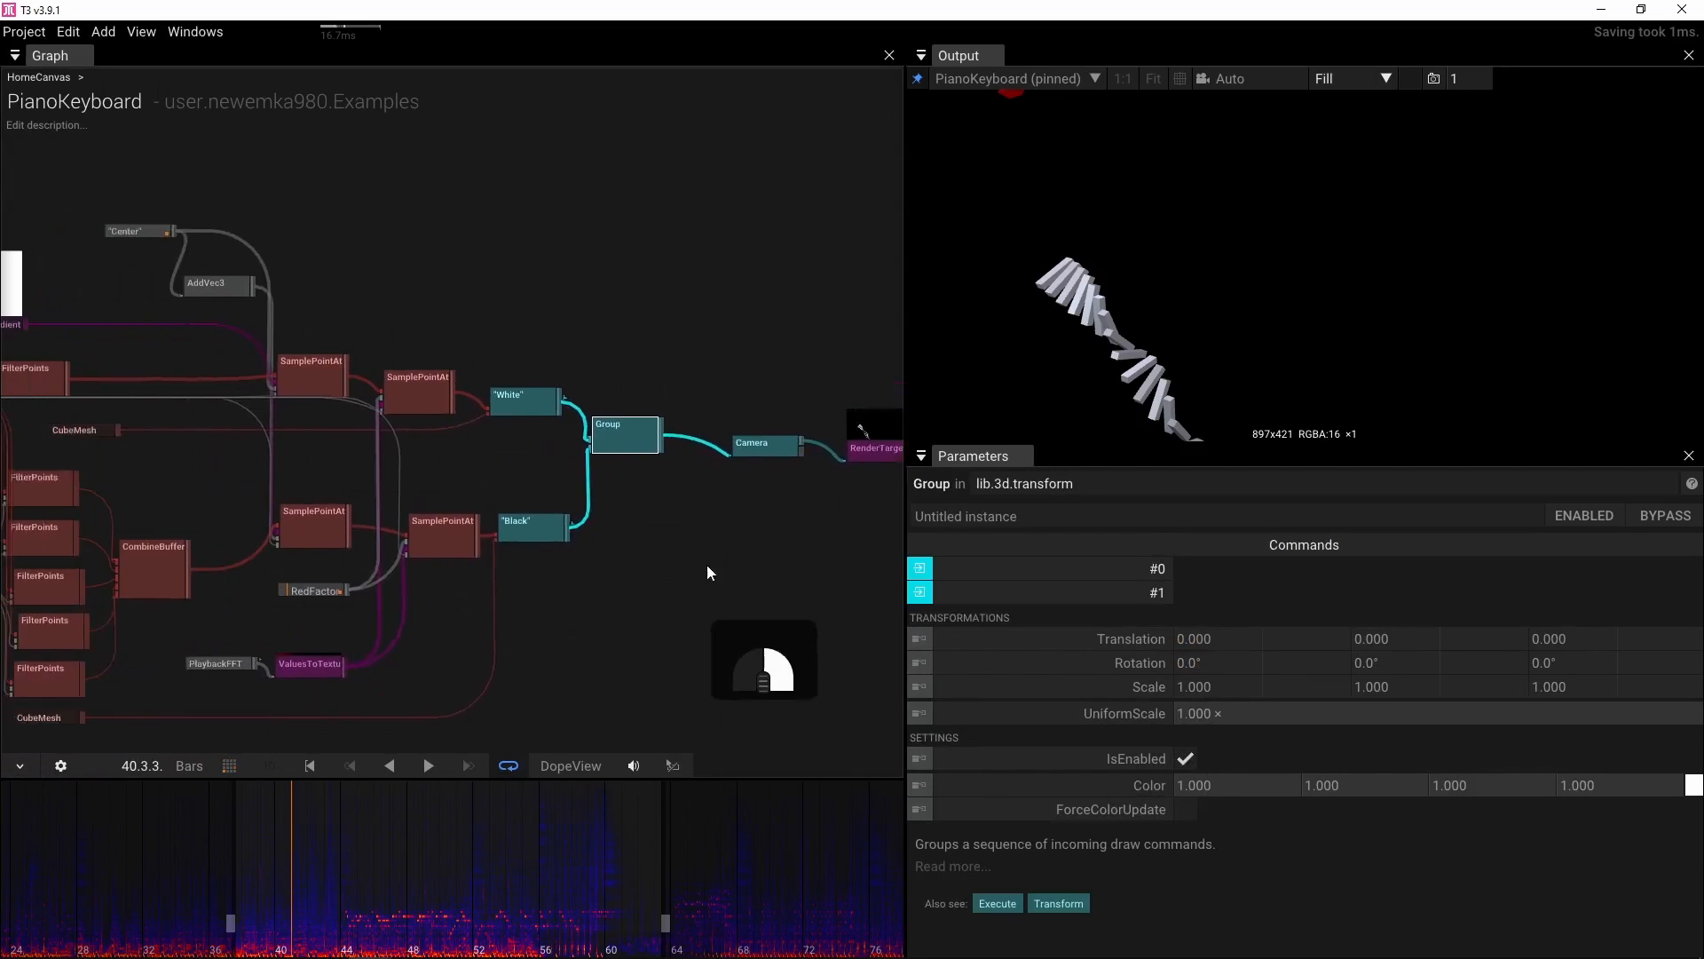
pyautogui.moveTo(574, 502); pyautogui.dragTo(536, 541)
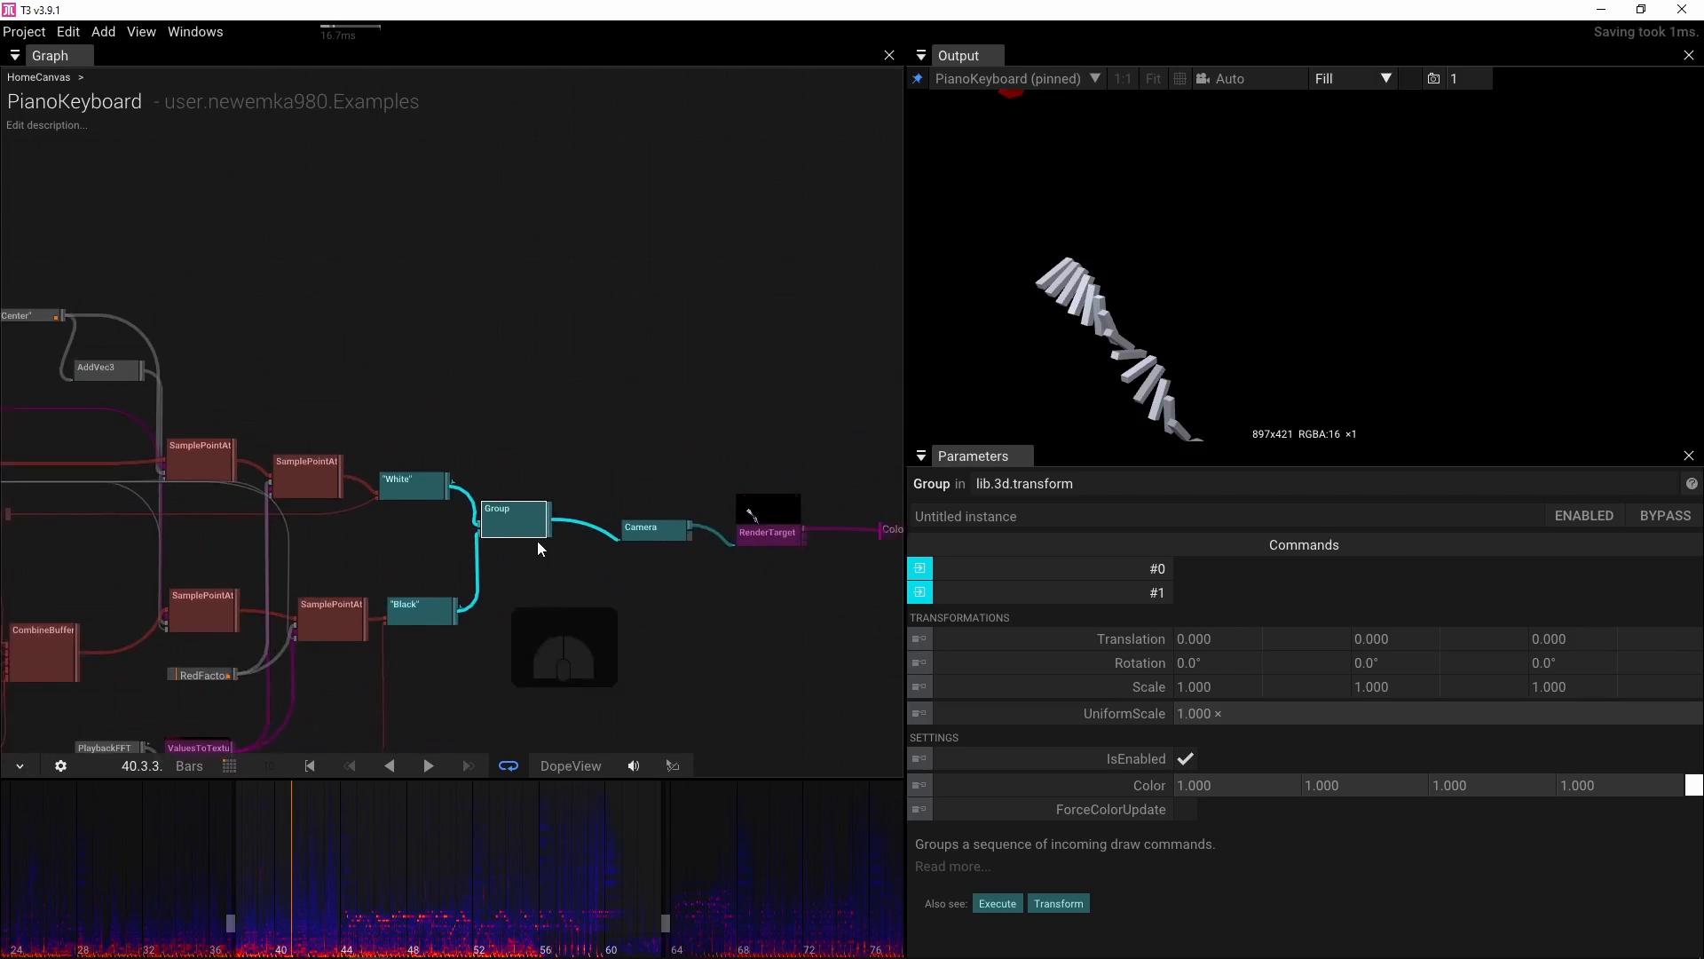
pyautogui.scroll(3, 543, 541)
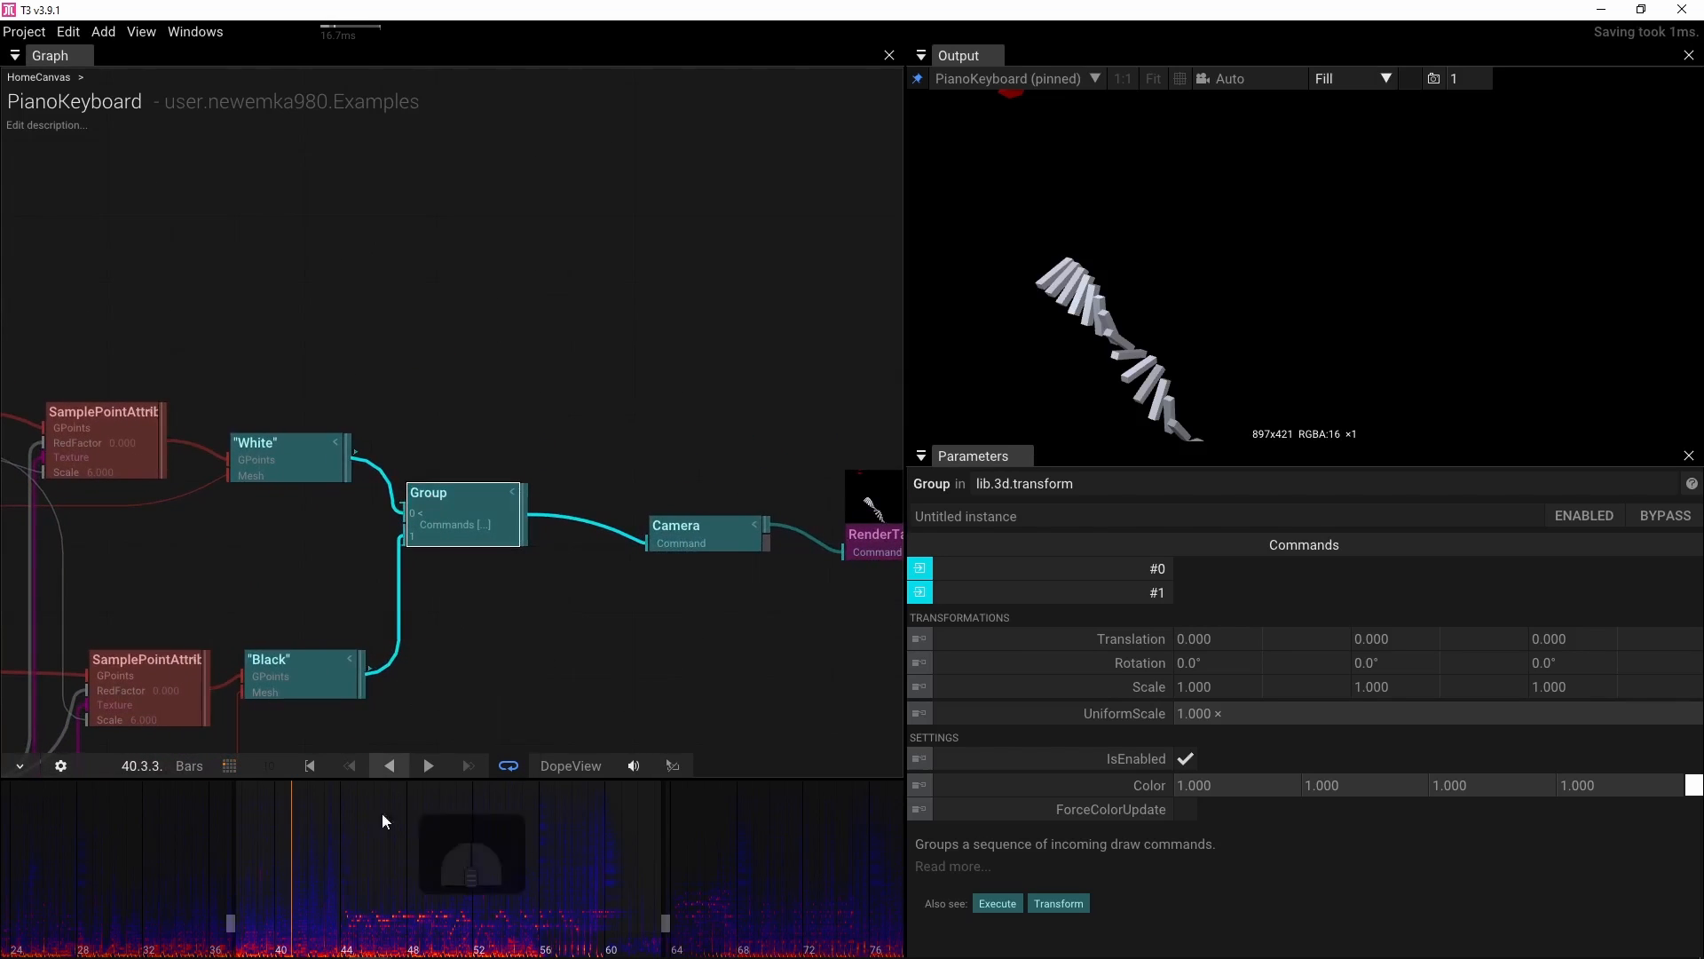
pyautogui.click(346, 939)
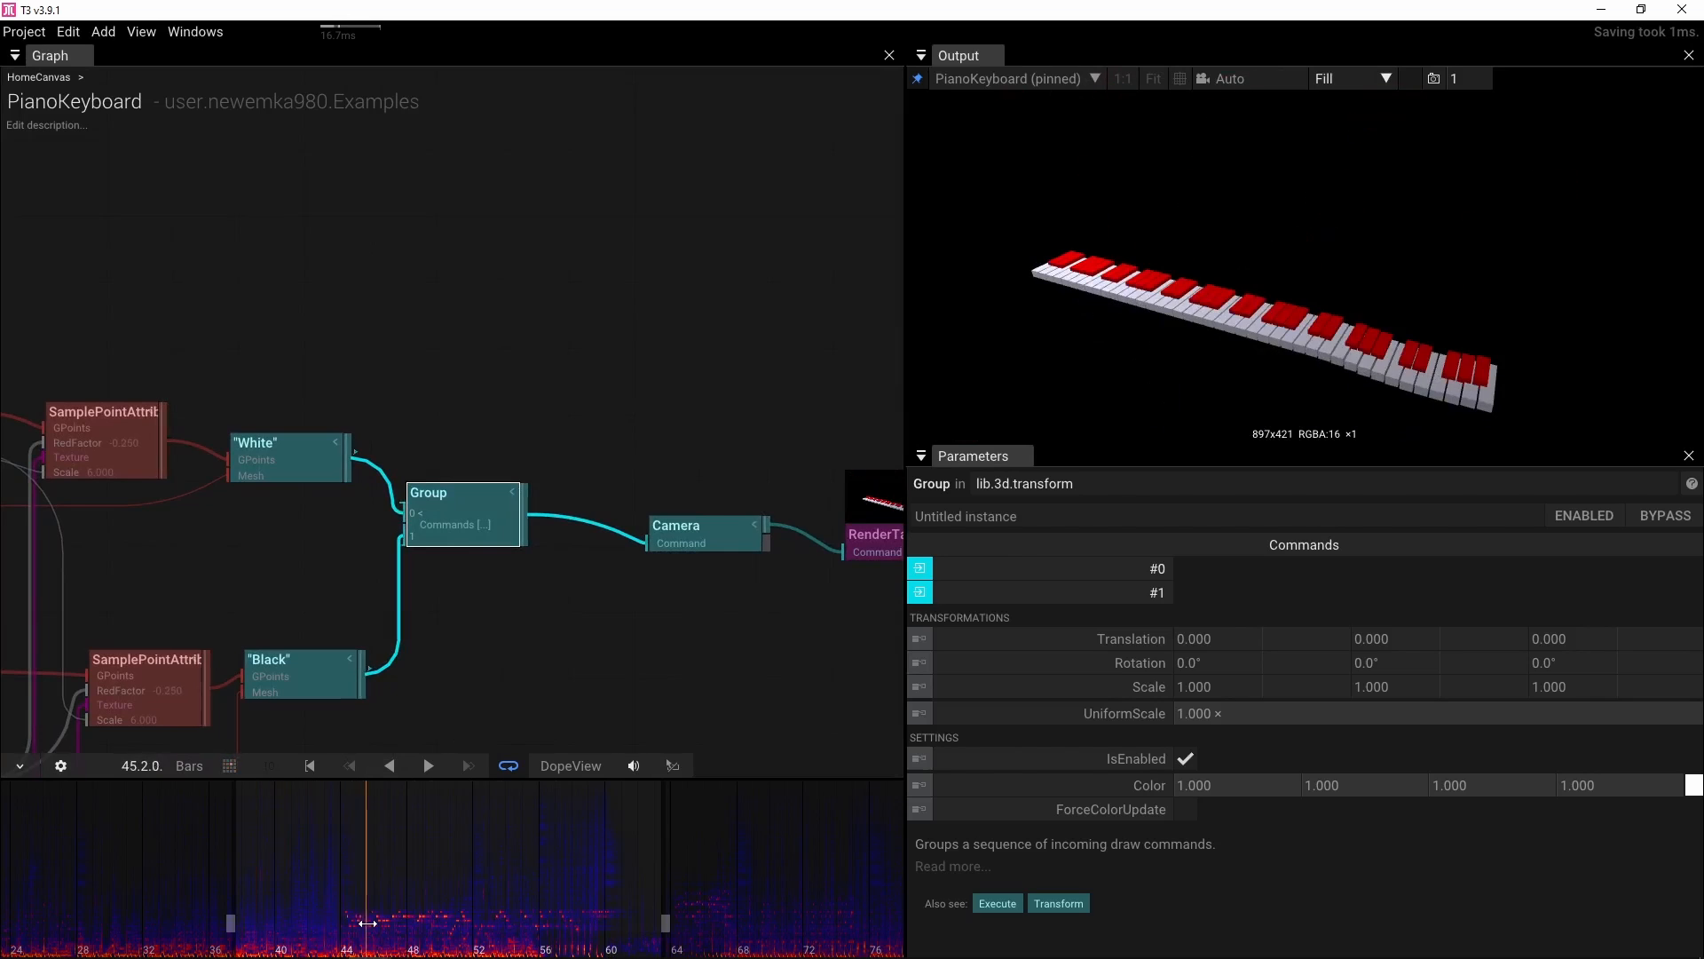
pyautogui.moveTo(1377, 638); pyautogui.dragTo(1296, 662)
pyautogui.moveTo(1584, 668); pyautogui.dragTo(1373, 664)
pyautogui.moveTo(1213, 663)
pyautogui.mouseDown()
pyautogui.moveTo(1021, 665)
pyautogui.moveTo(1443, 664)
pyautogui.moveTo(1232, 667)
pyautogui.mouseUp()
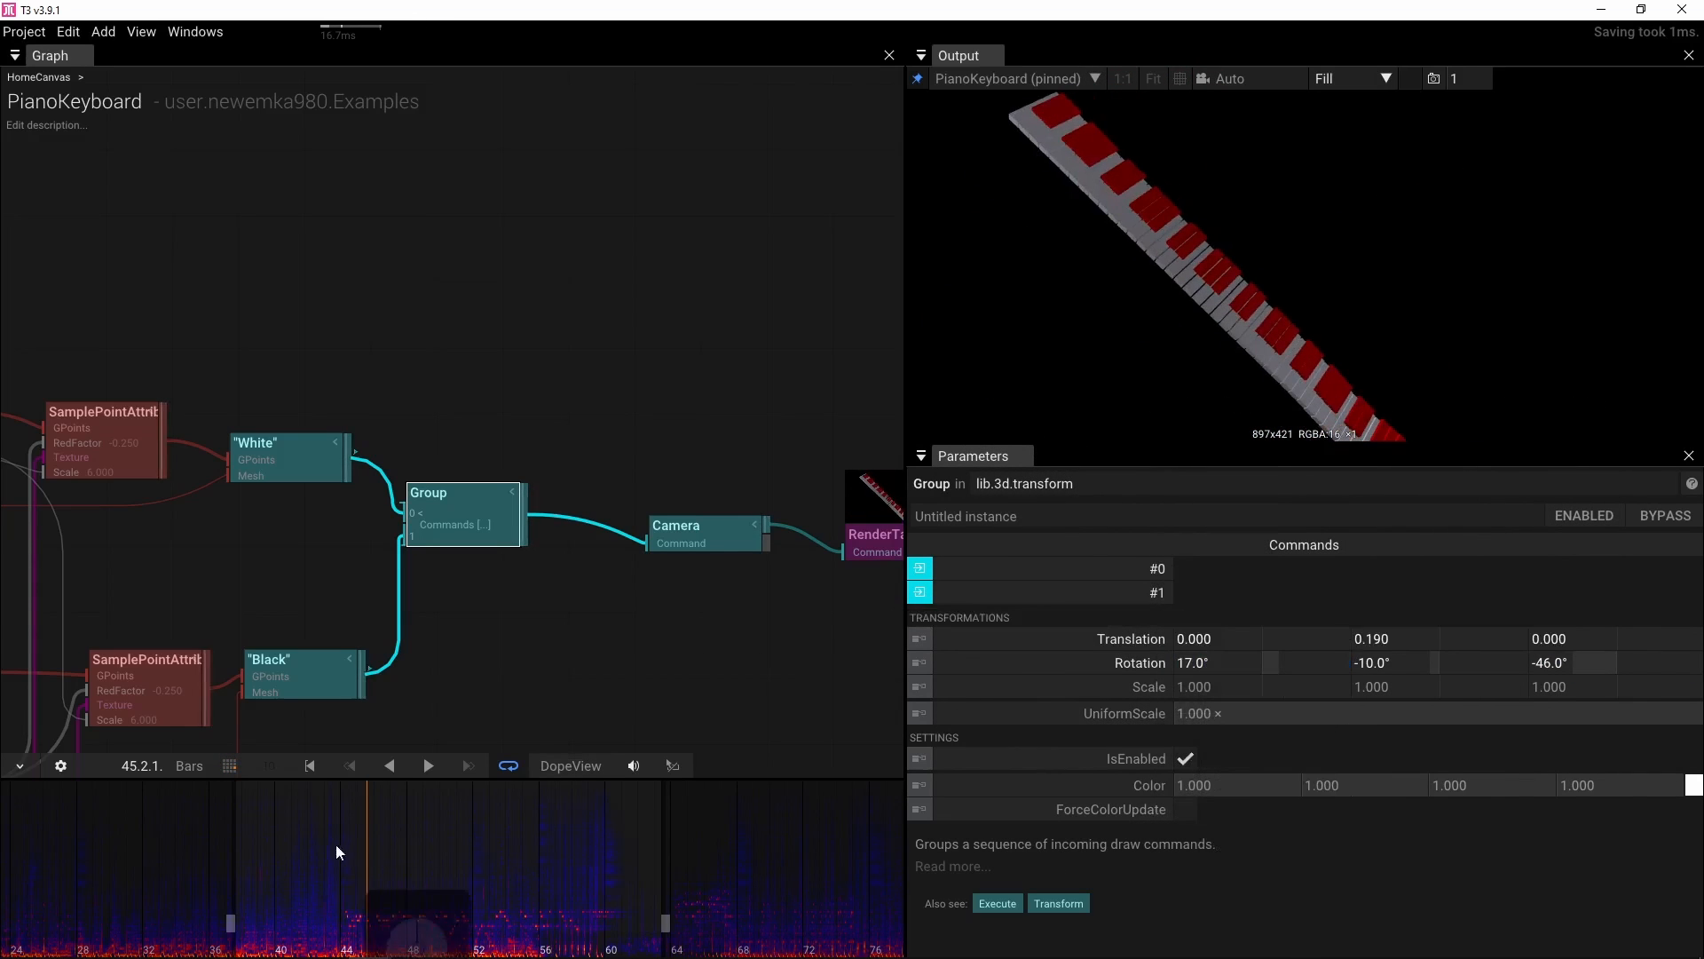
# Set the integer value feeding MultiplyInt's A input to 2
pyautogui.moveTo(370, 946)
pyautogui.mouseDown()
pyautogui.moveTo(265, 940)
pyautogui.moveTo(340, 930)
pyautogui.mouseUp()
pyautogui.moveTo(555, 923); pyautogui.dragTo(293, 923)
pyautogui.scroll(-2, 370, 553)
pyautogui.scroll(-2, 343, 563)
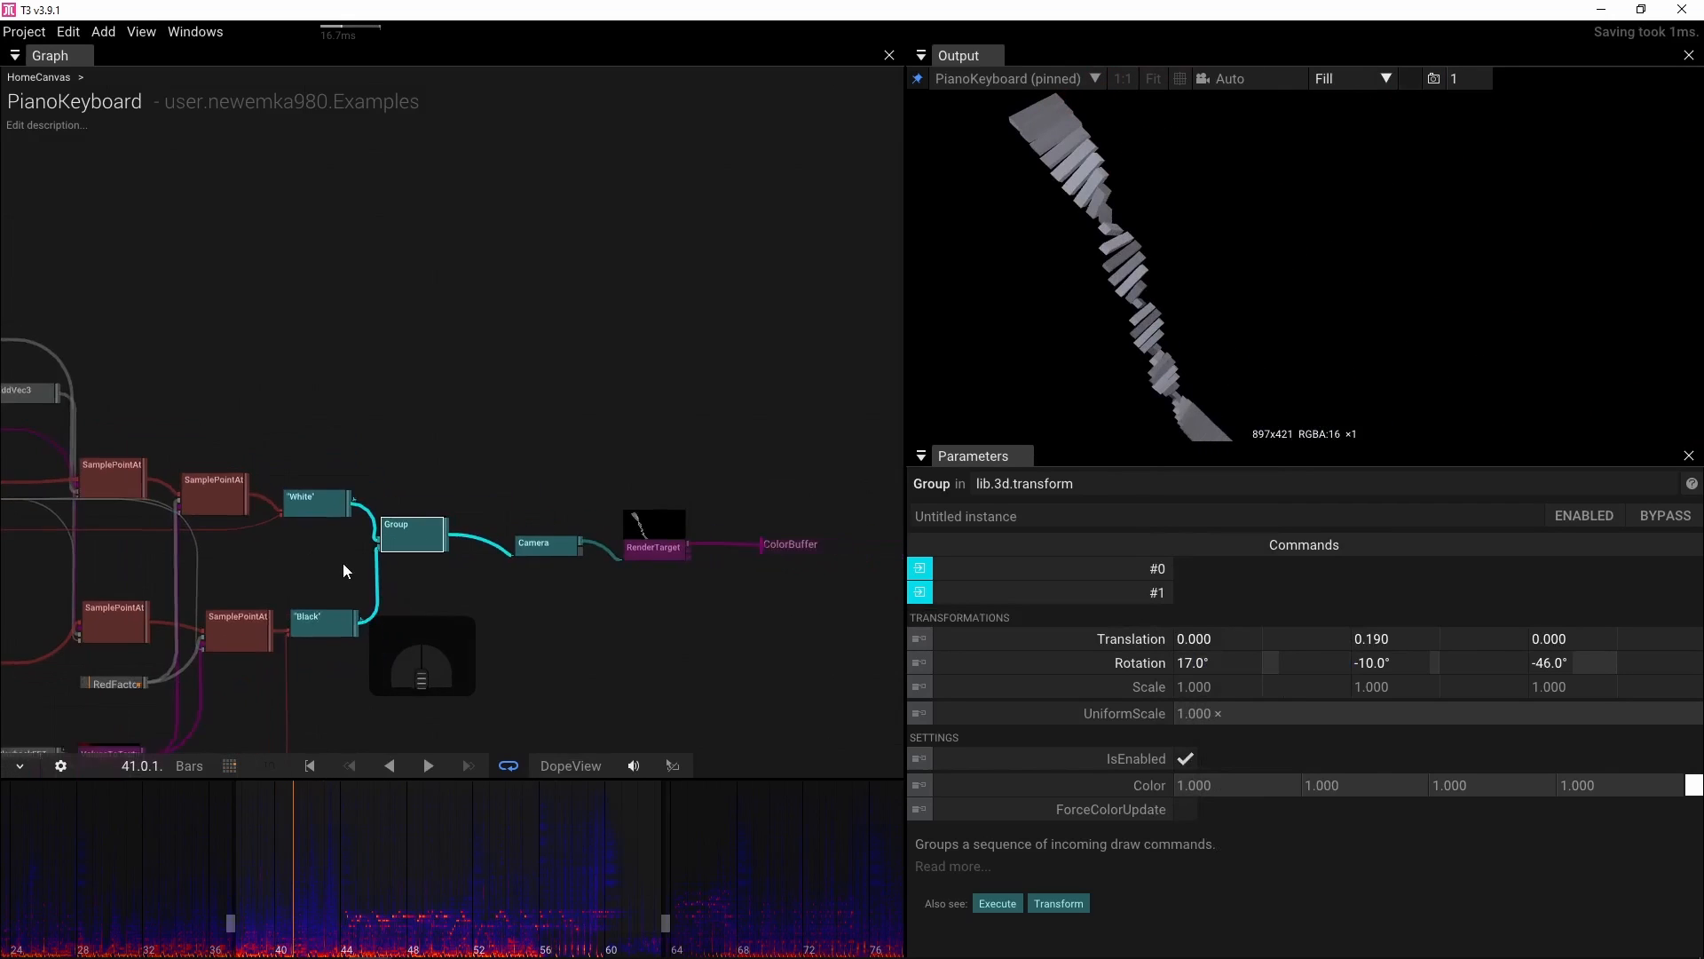
pyautogui.moveTo(435, 557); pyautogui.dragTo(825, 538)
pyautogui.moveTo(346, 567); pyautogui.dragTo(755, 546)
pyautogui.moveTo(342, 573); pyautogui.dragTo(430, 570)
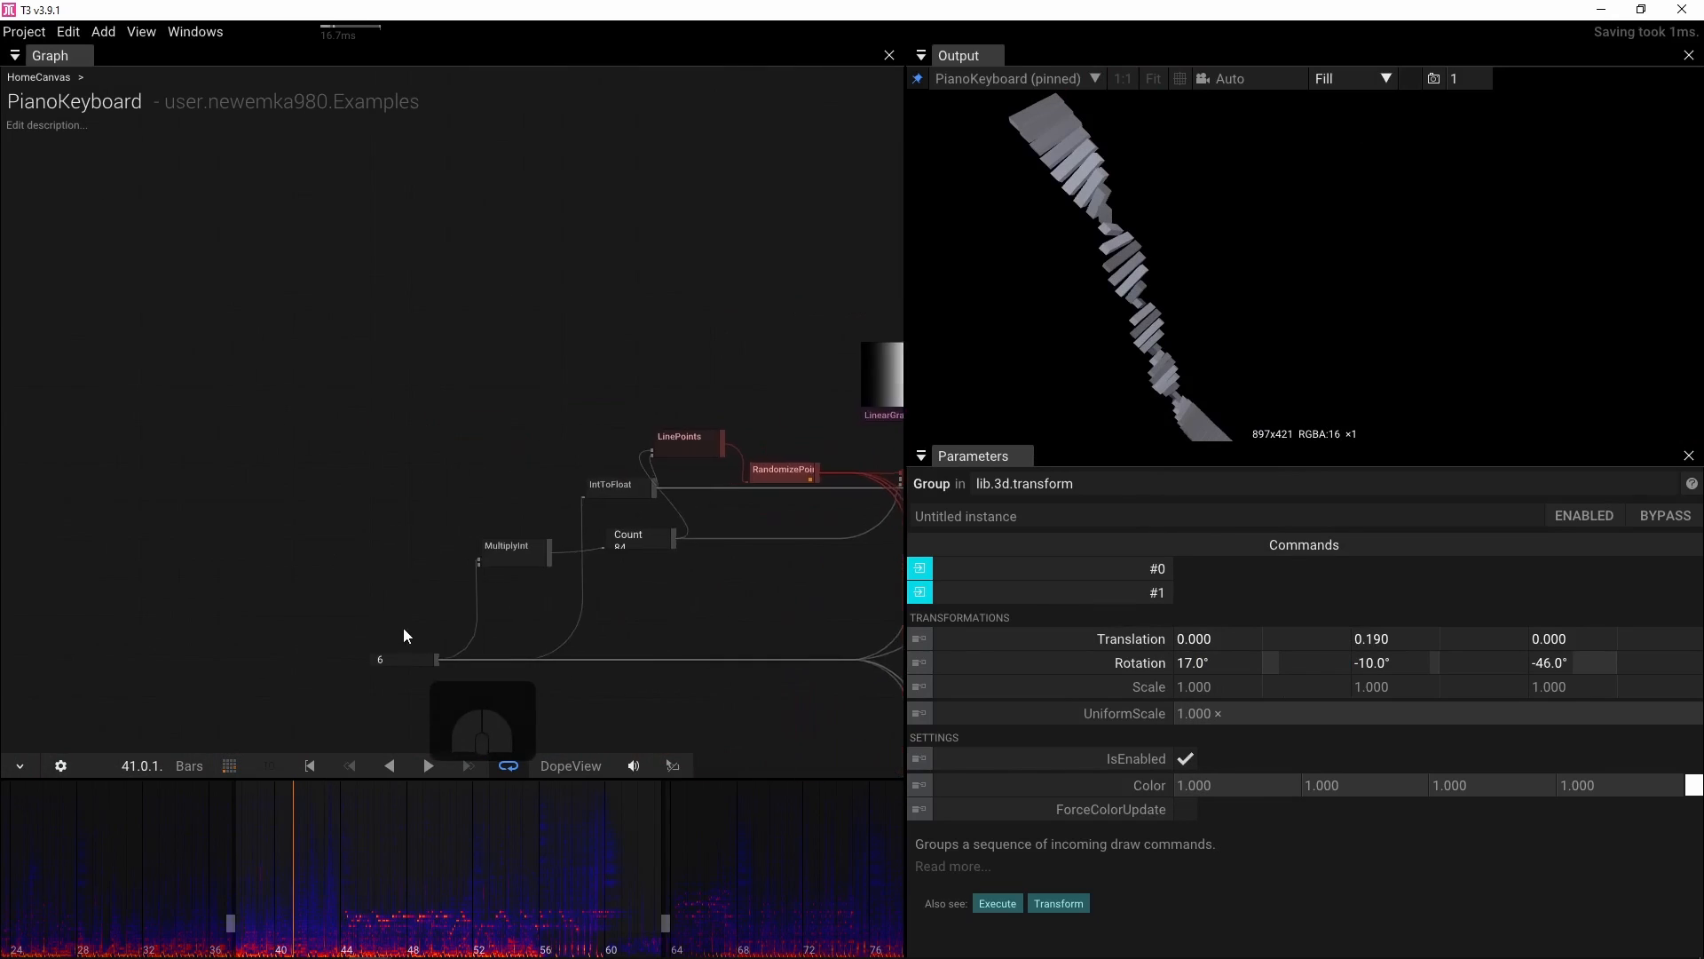
pyautogui.scroll(4, 414, 533)
pyautogui.click(494, 568)
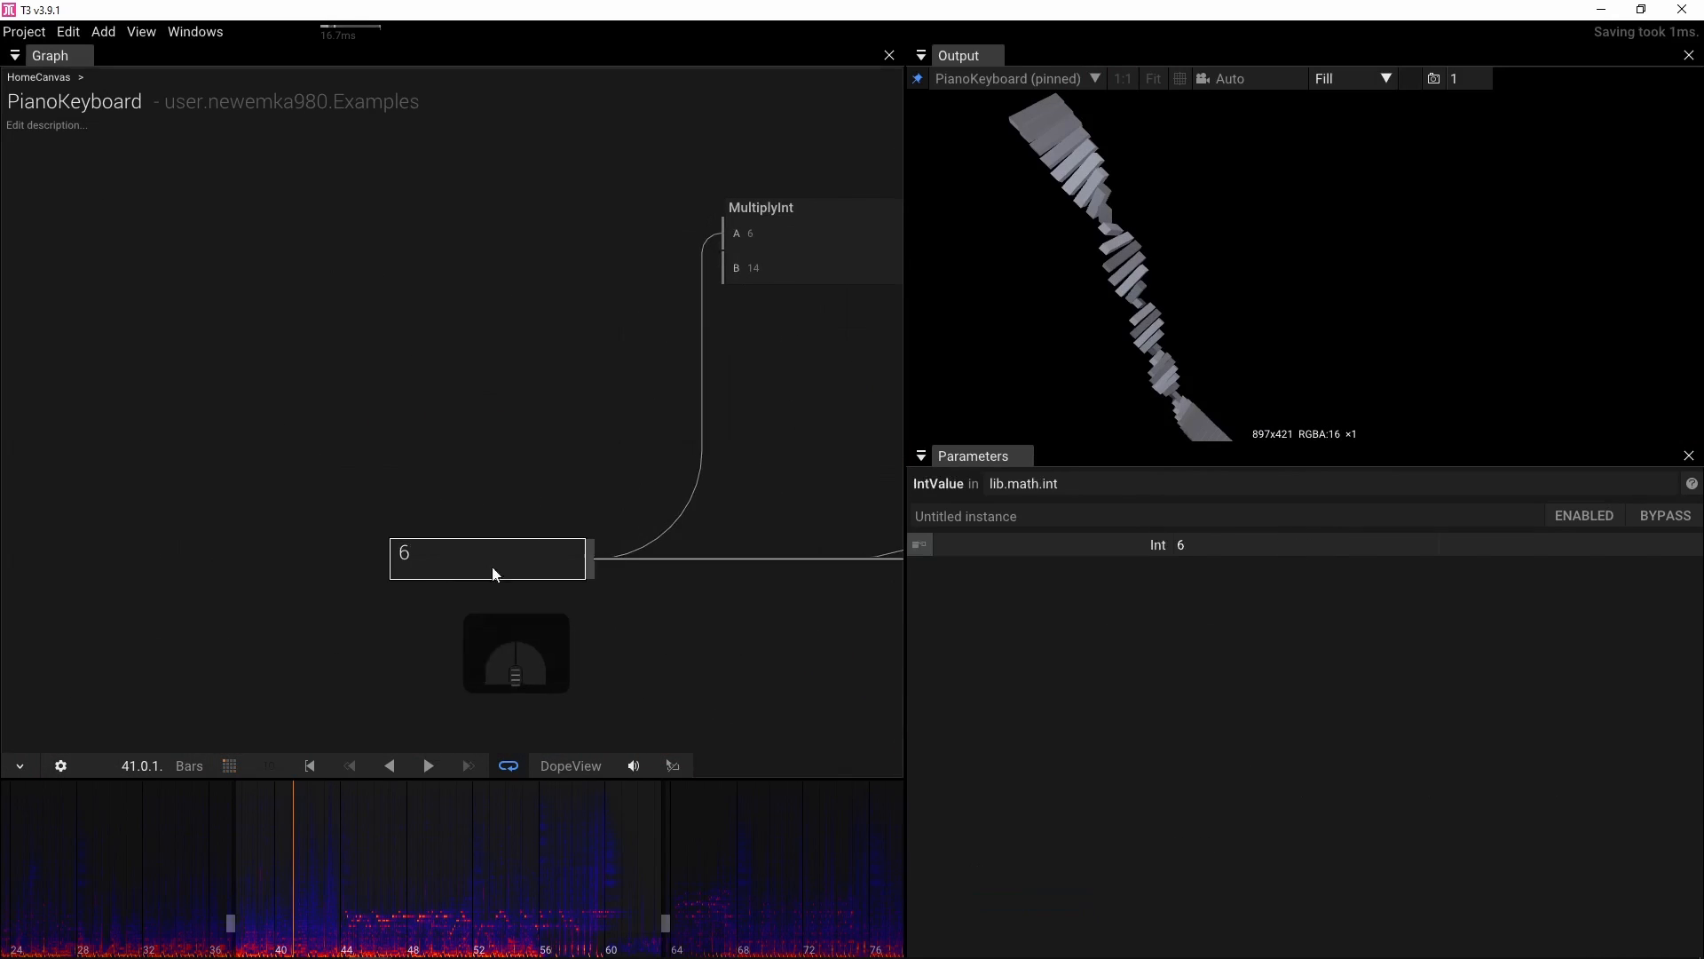
pyautogui.click(1254, 545)
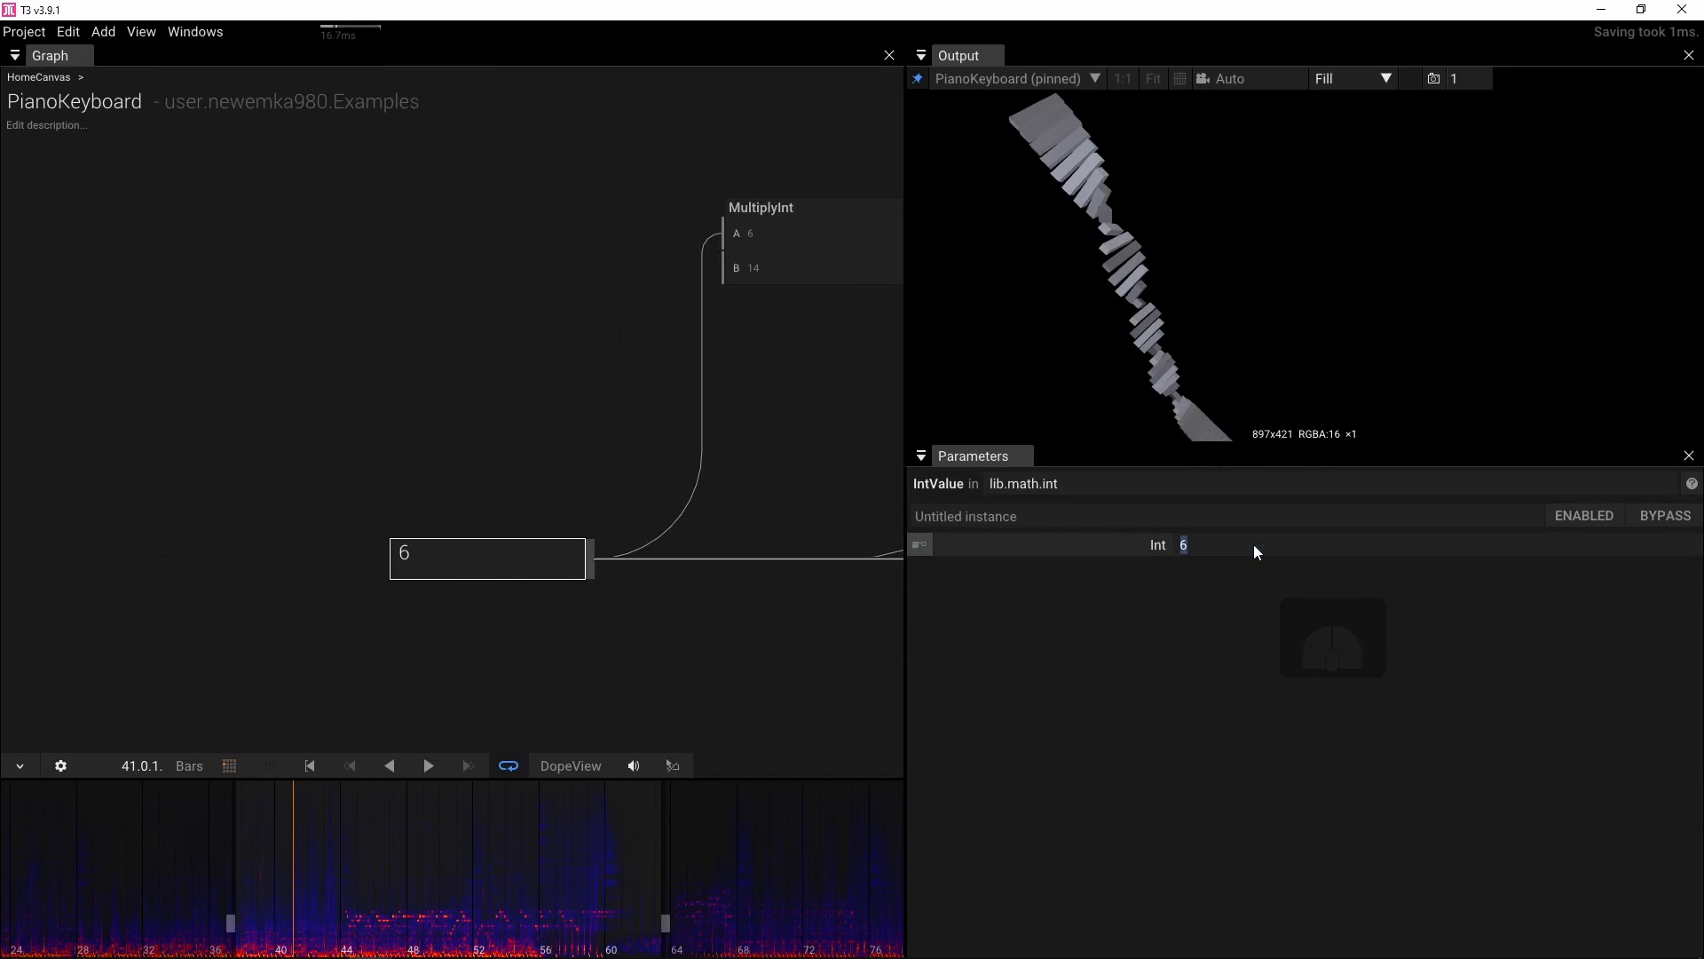
pyautogui.write('2')
pyautogui.press('Return')
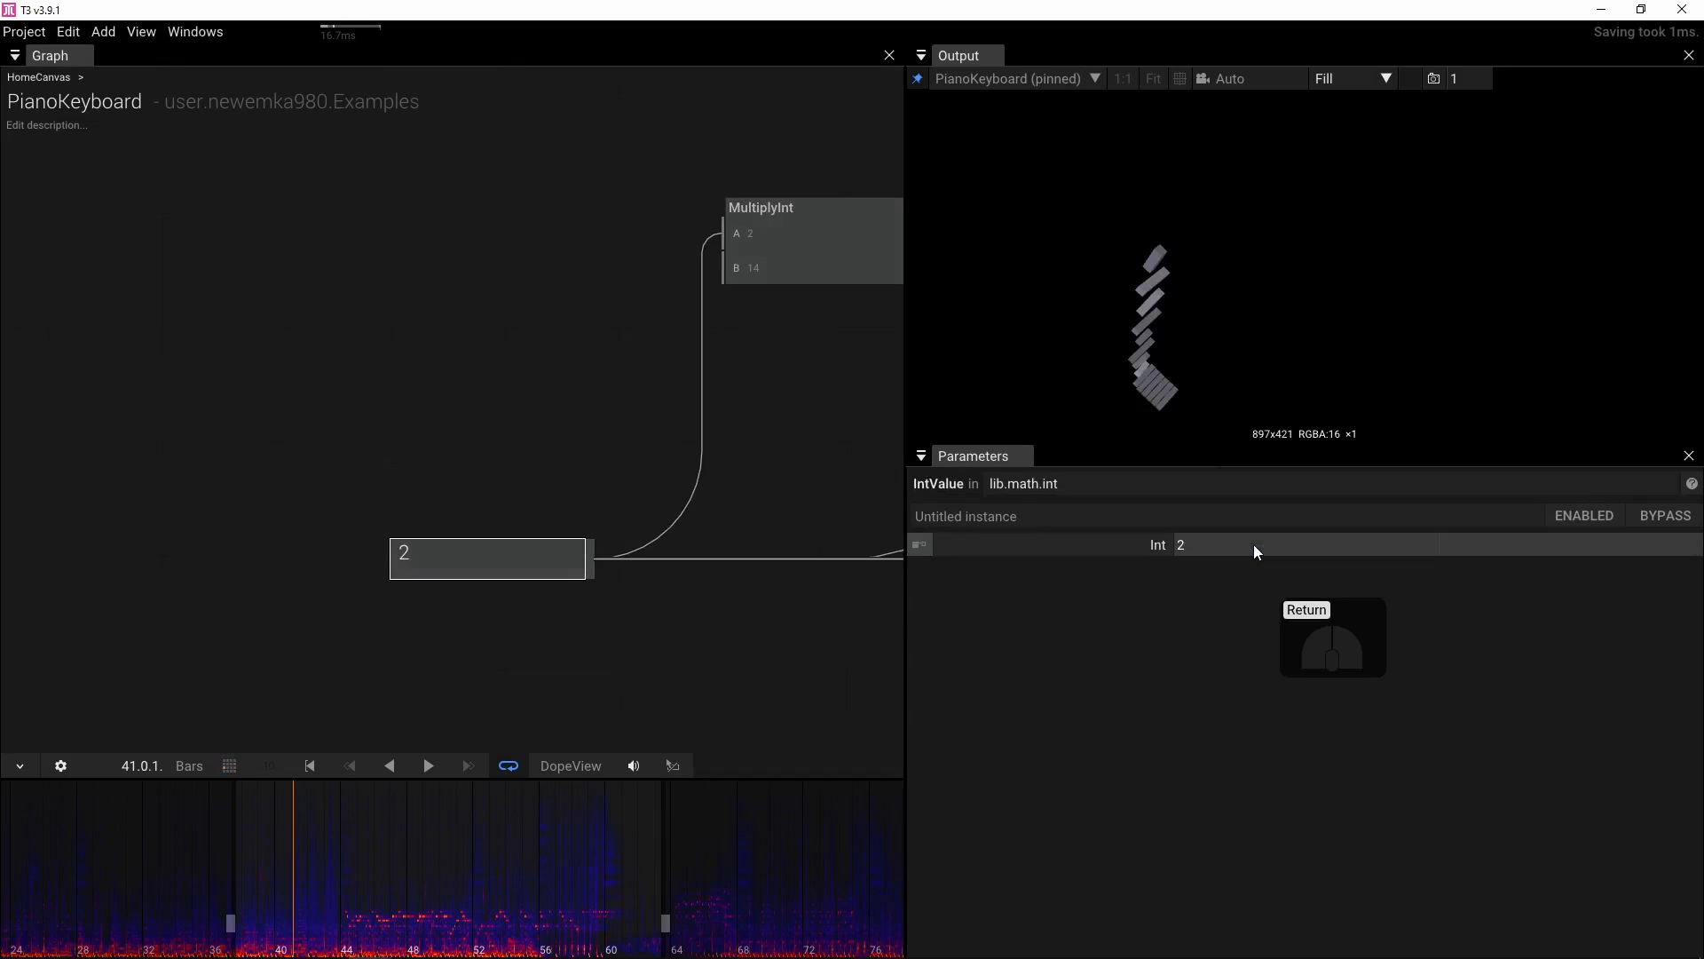
# Set the integer value feeding MultiplyInt's A input to 9
pyautogui.moveTo(307, 945)
pyautogui.mouseDown()
pyautogui.moveTo(288, 943)
pyautogui.moveTo(315, 946)
pyautogui.mouseUp()
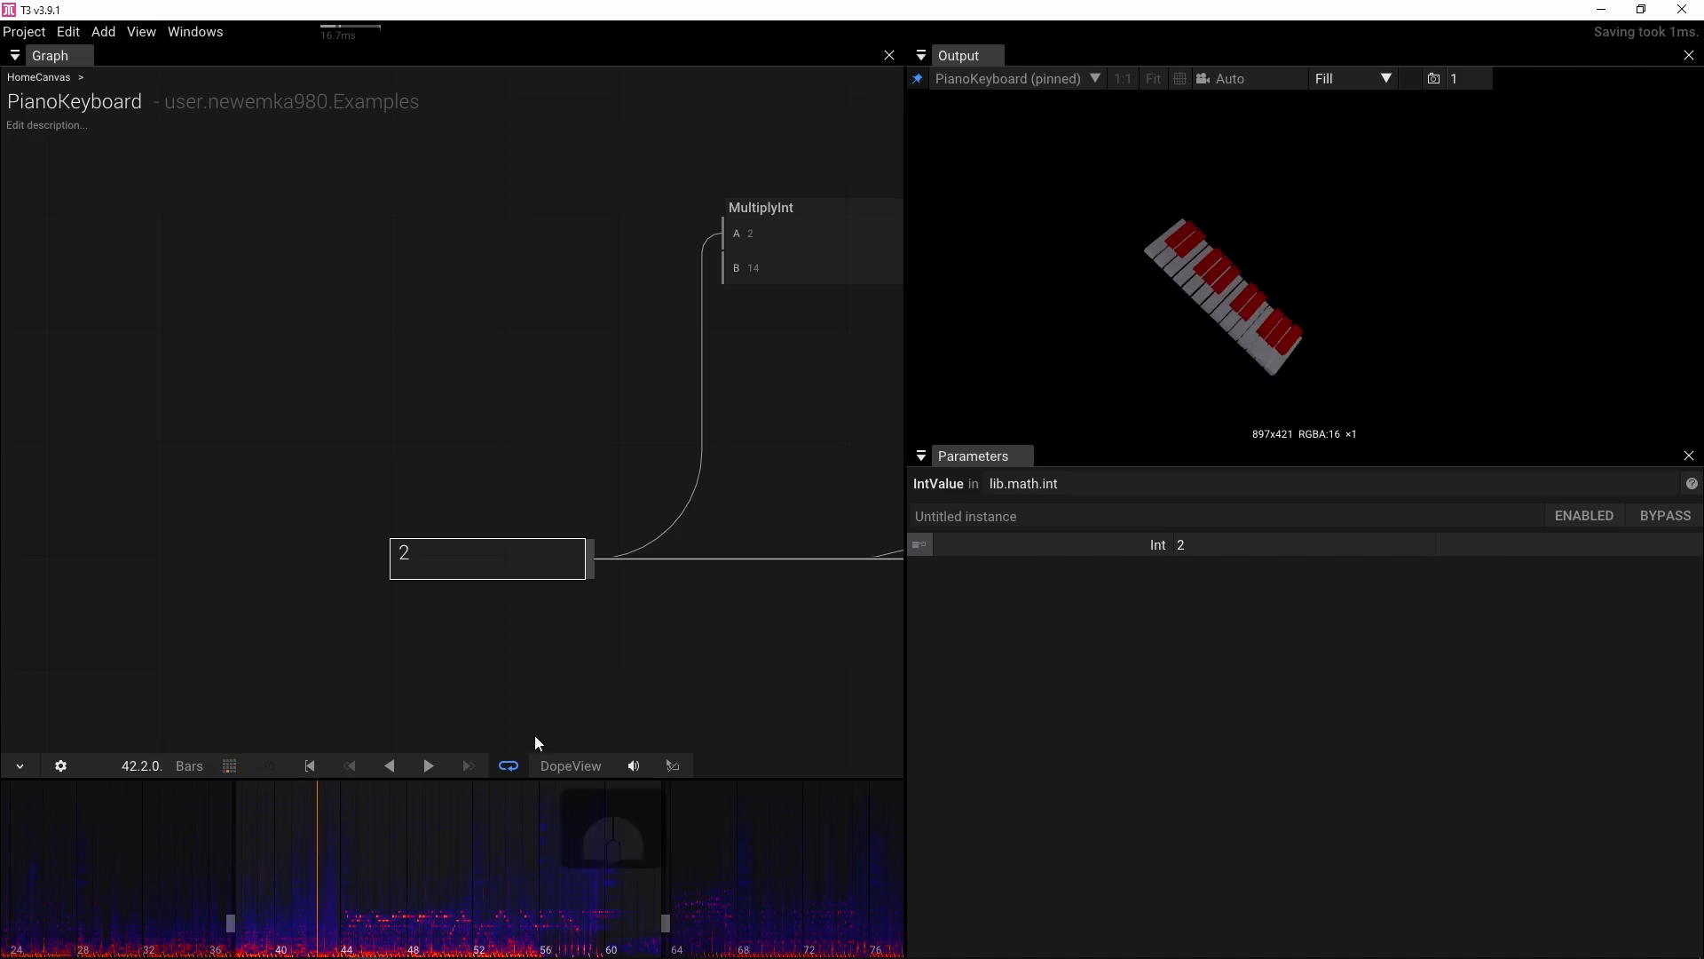
pyautogui.click(1186, 547)
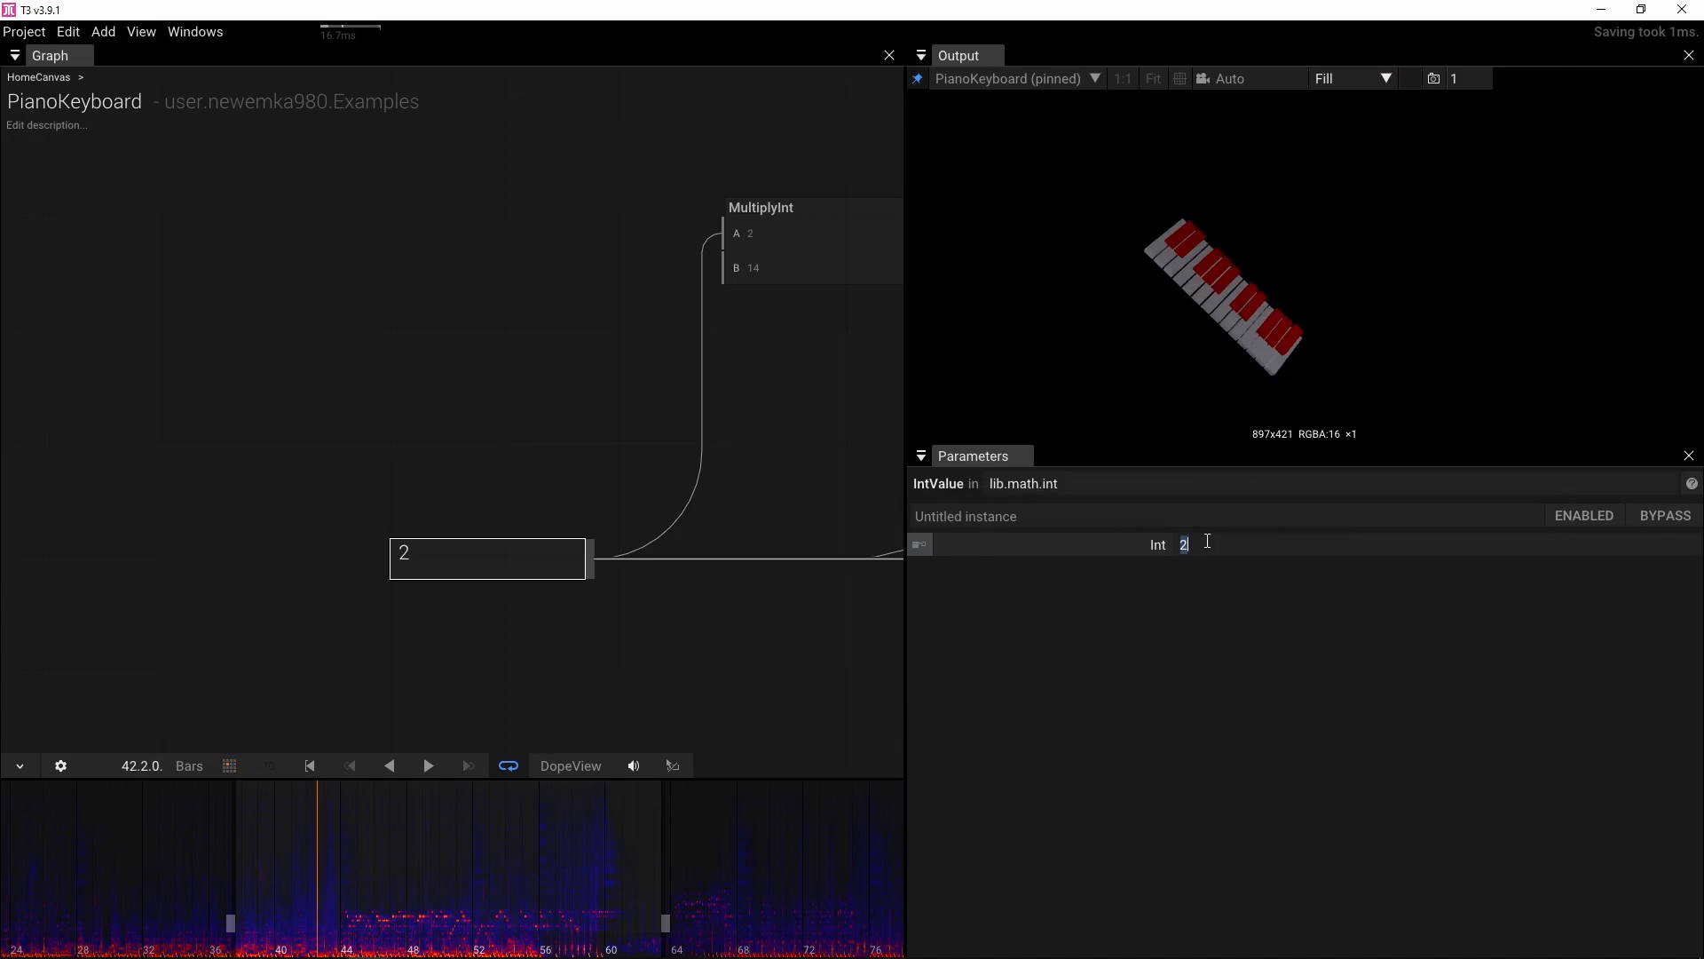
pyautogui.write('9')
pyautogui.click(1207, 541)
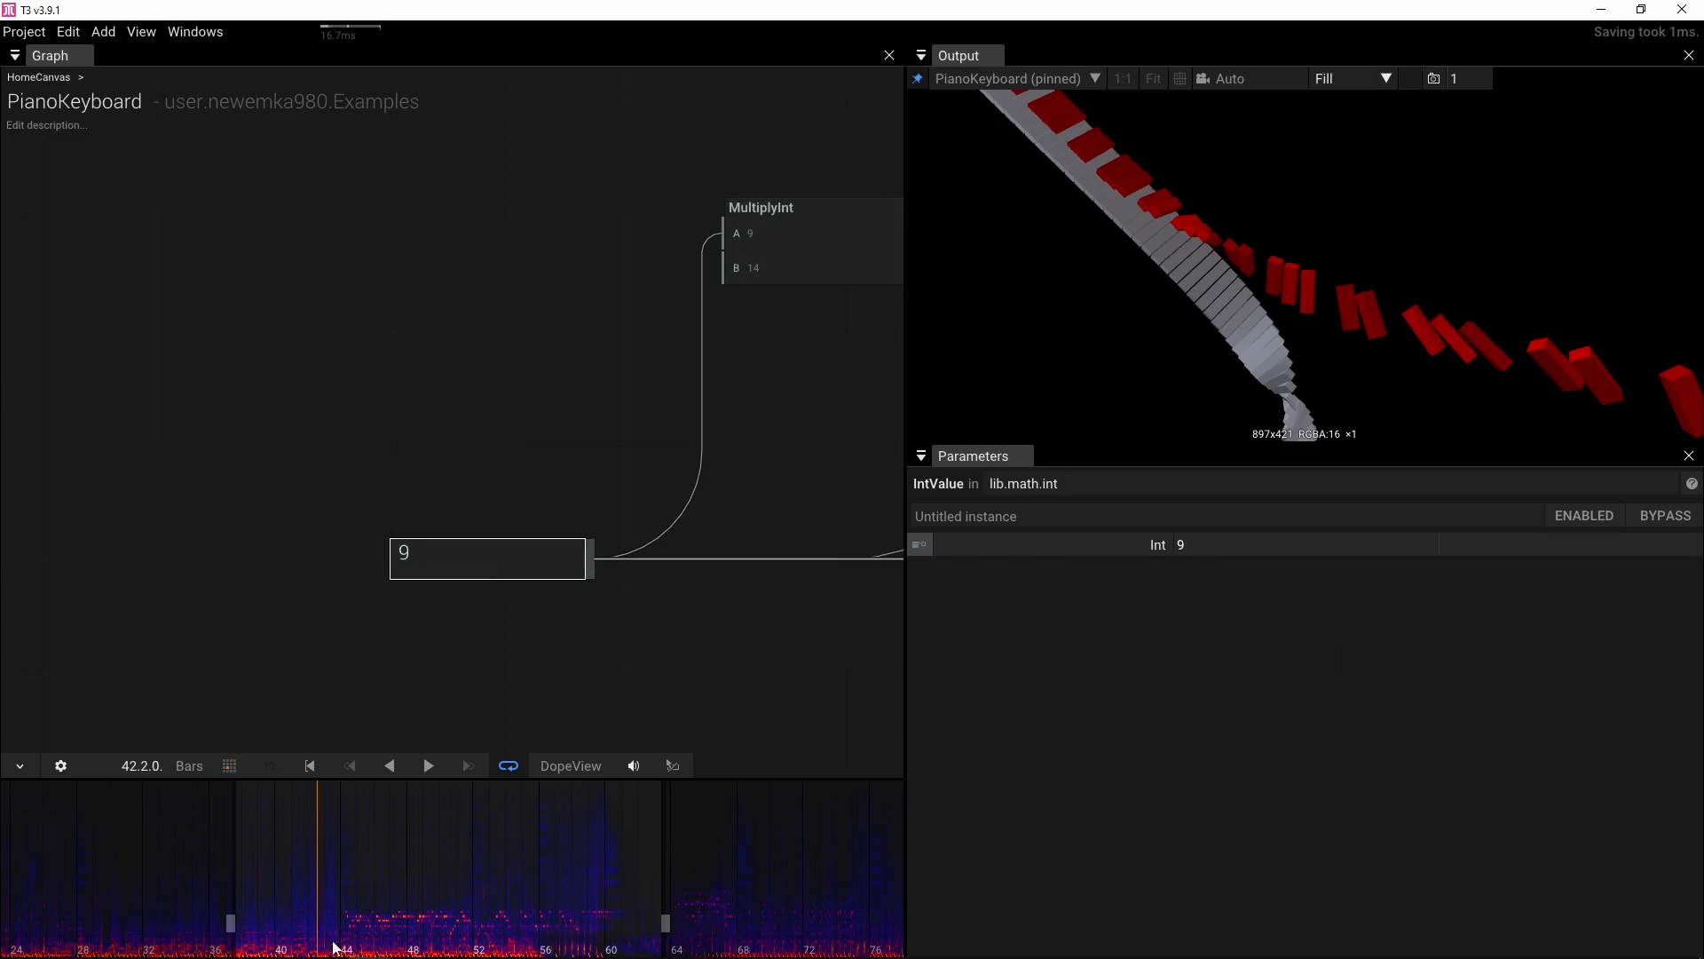
pyautogui.moveTo(336, 948)
pyautogui.mouseDown()
pyautogui.moveTo(253, 946)
pyautogui.moveTo(342, 946)
pyautogui.mouseUp()
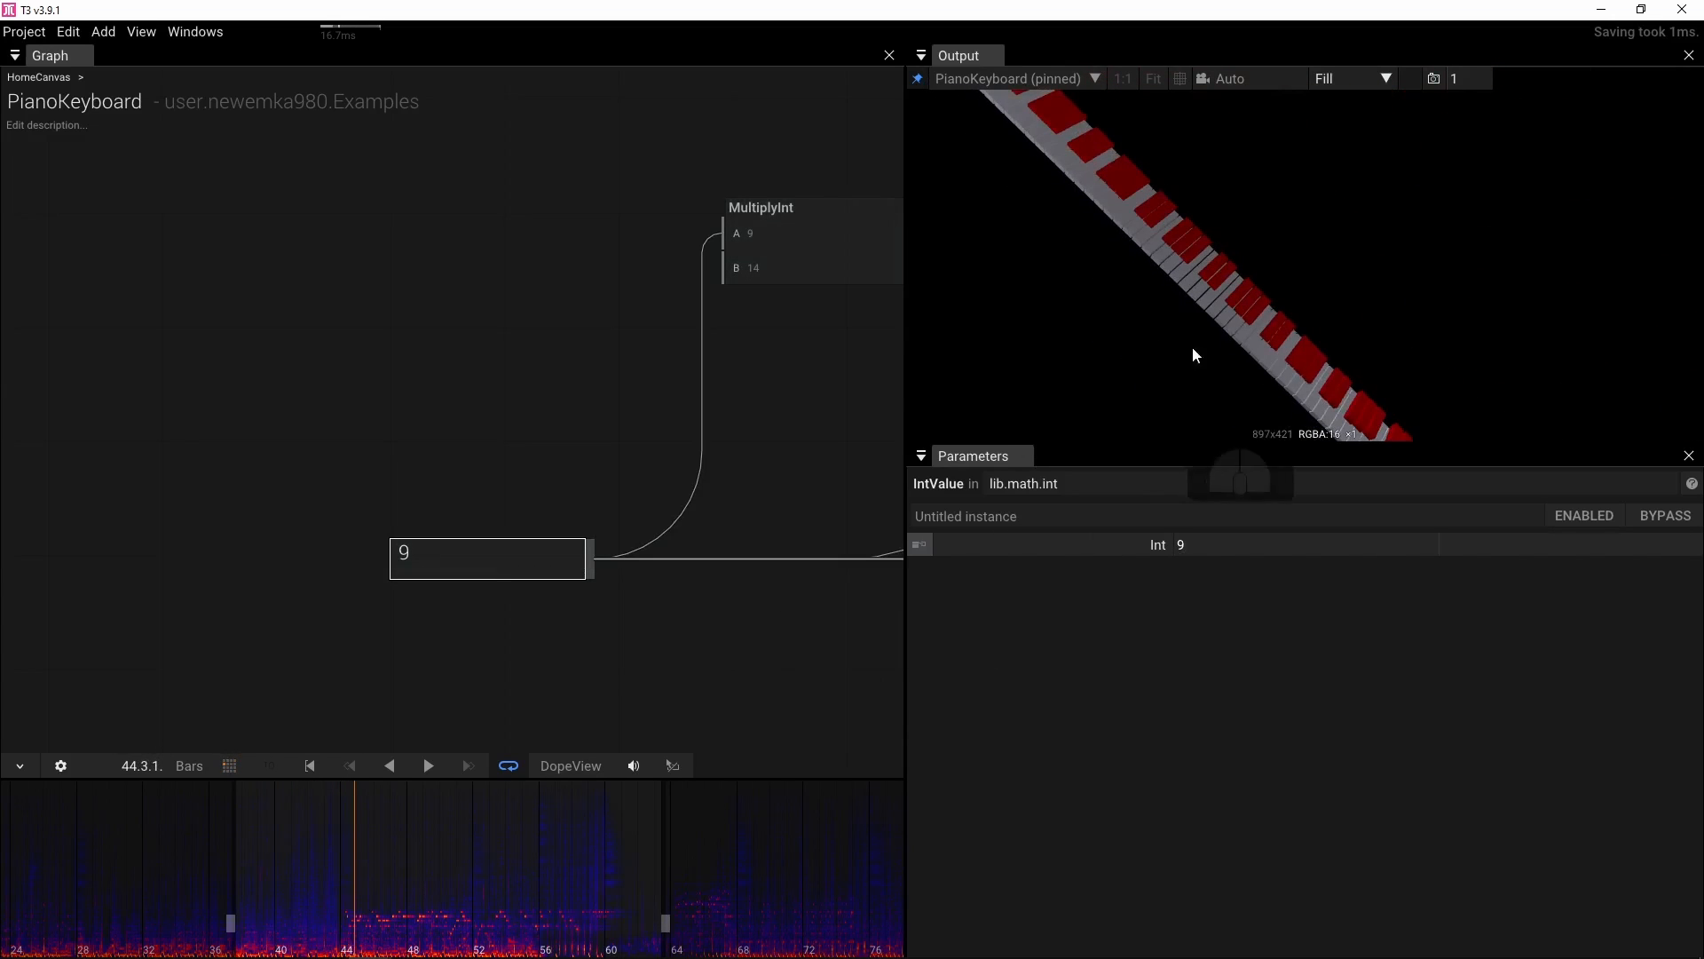
pyautogui.moveTo(784, 396); pyautogui.dragTo(64, 458)
pyautogui.moveTo(723, 494); pyautogui.dragTo(295, 499)
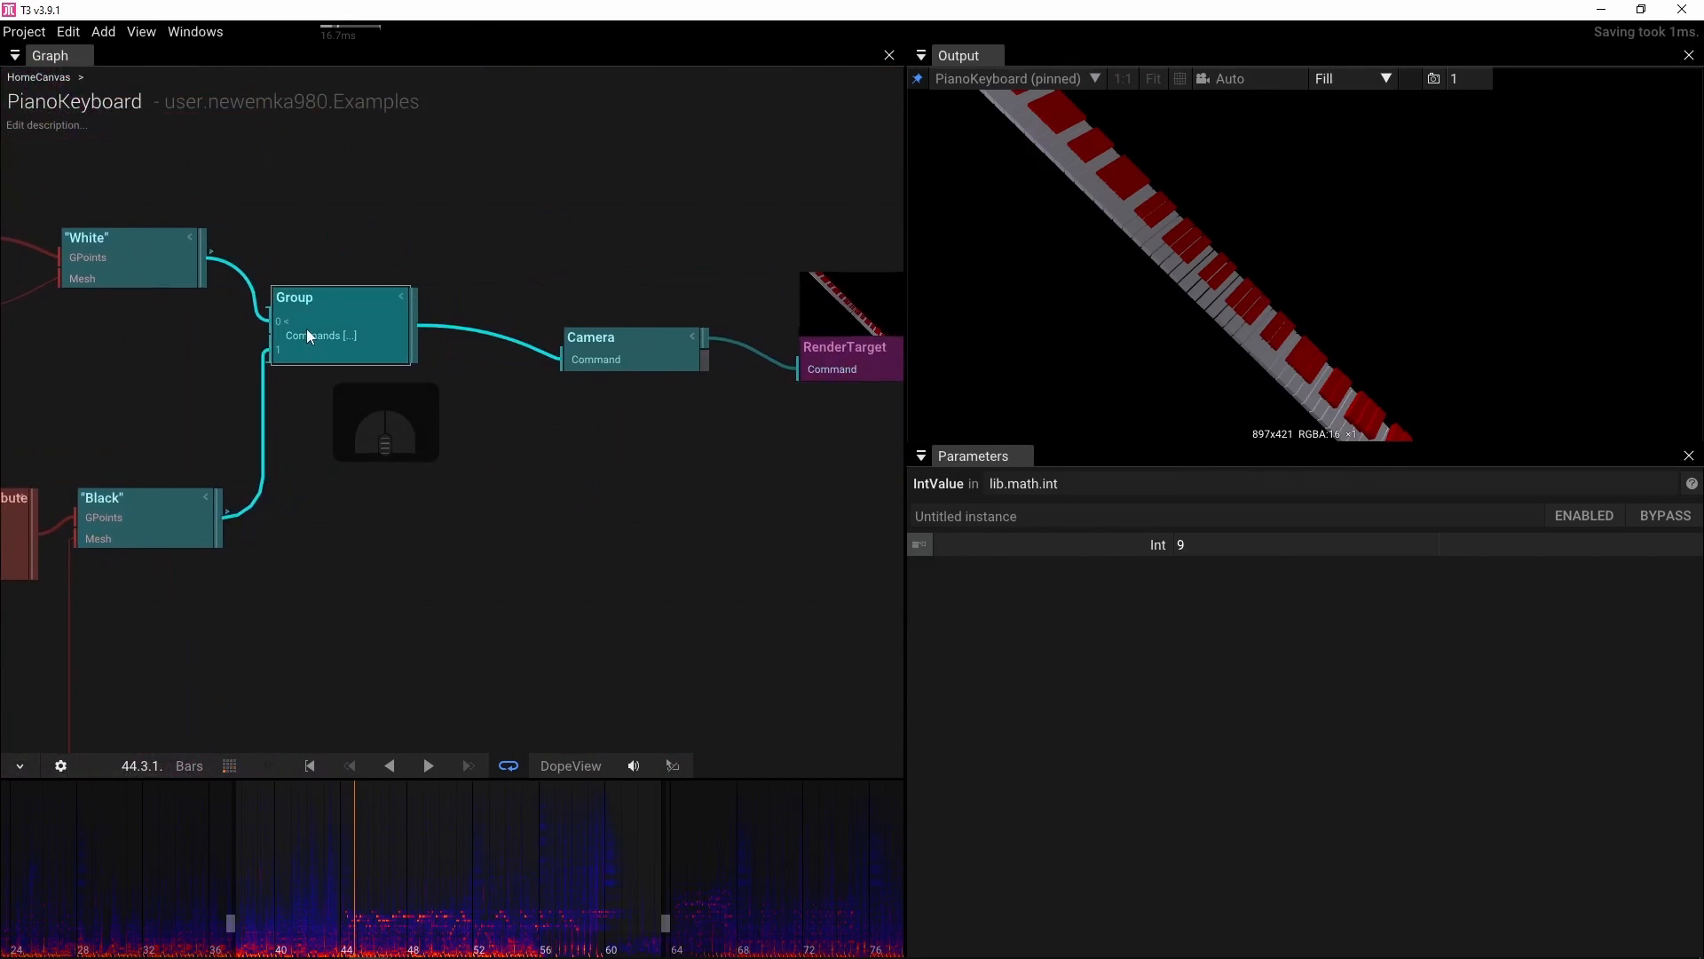
# Select the Group node and play the timeline around bar 44 to preview the keyboard animation
pyautogui.click(307, 328)
pyautogui.click(945, 670)
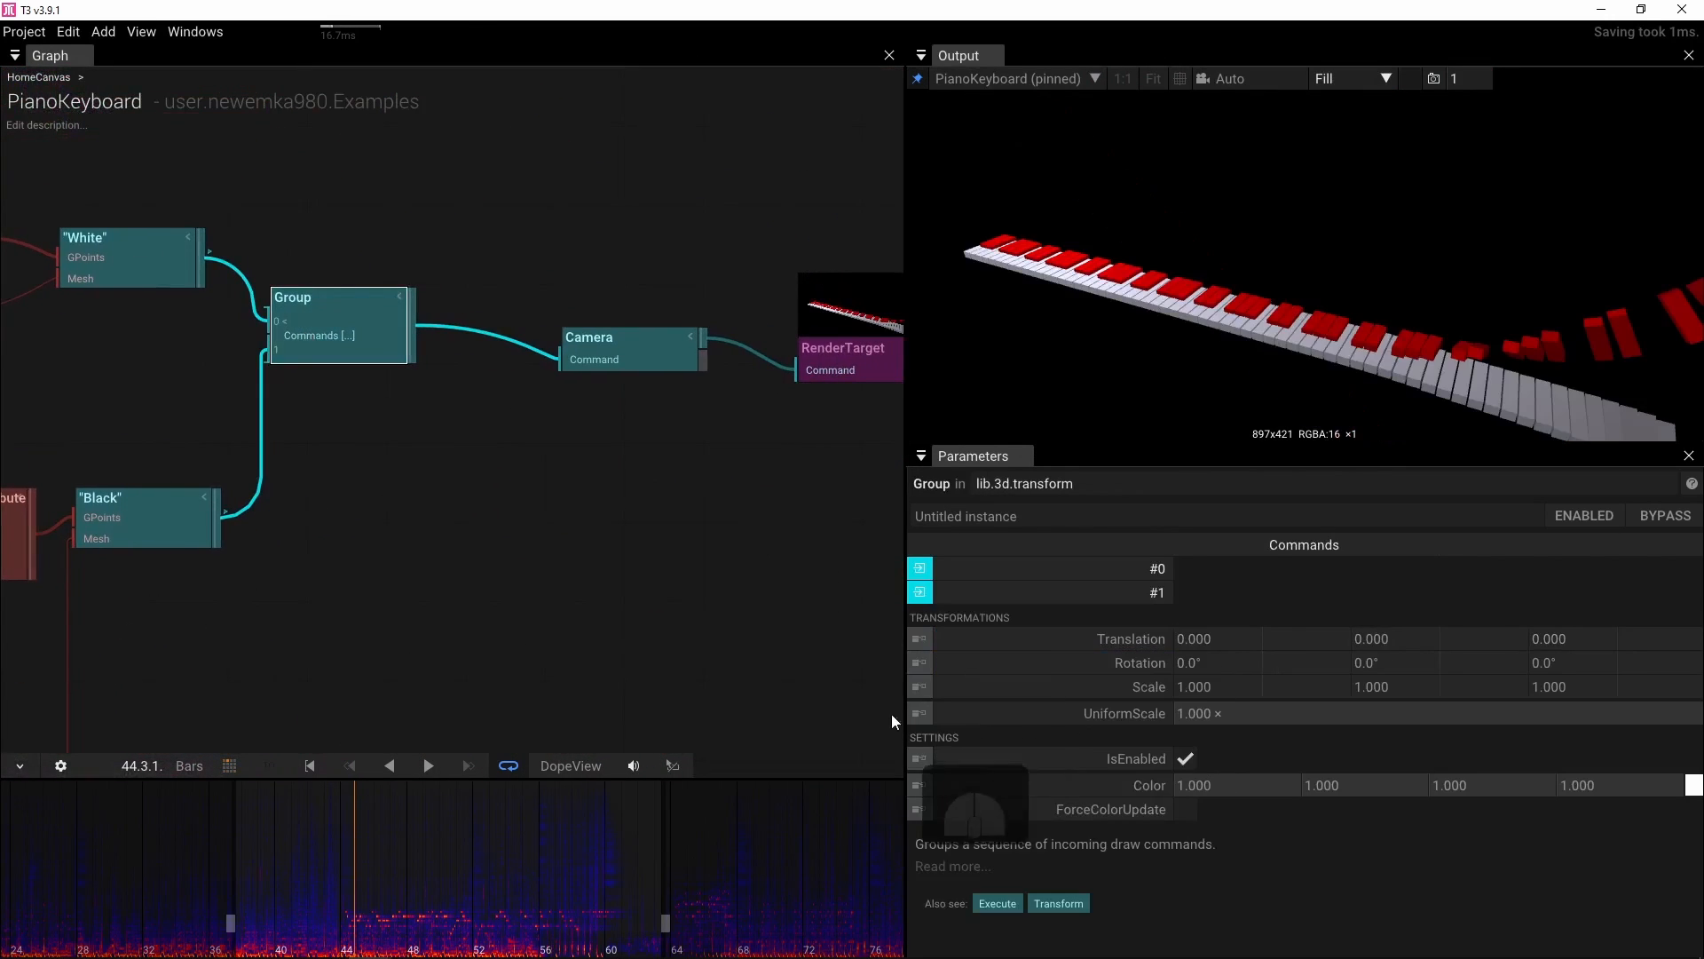
pyautogui.moveTo(374, 942); pyautogui.dragTo(270, 935)
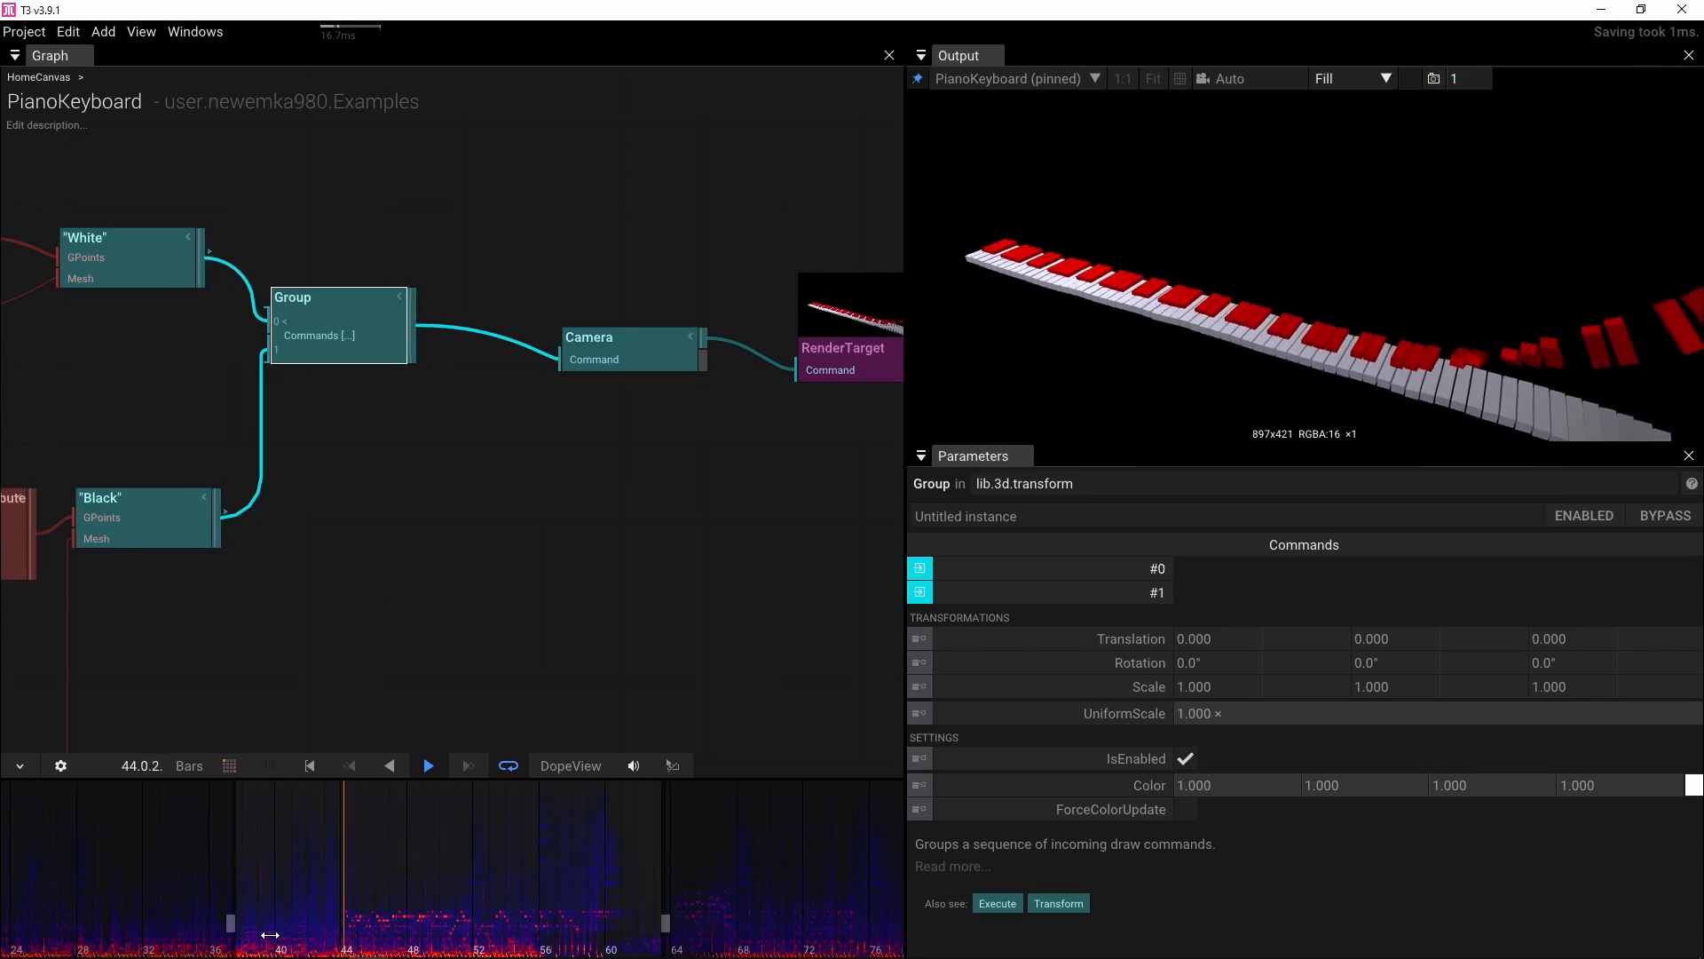
pyautogui.press('space')
# Select the Center vector node, set its X keyframe near bar 44 to 10.110, and move the first keyframe to about bar 41
pyautogui.scroll(-3, 705, 647)
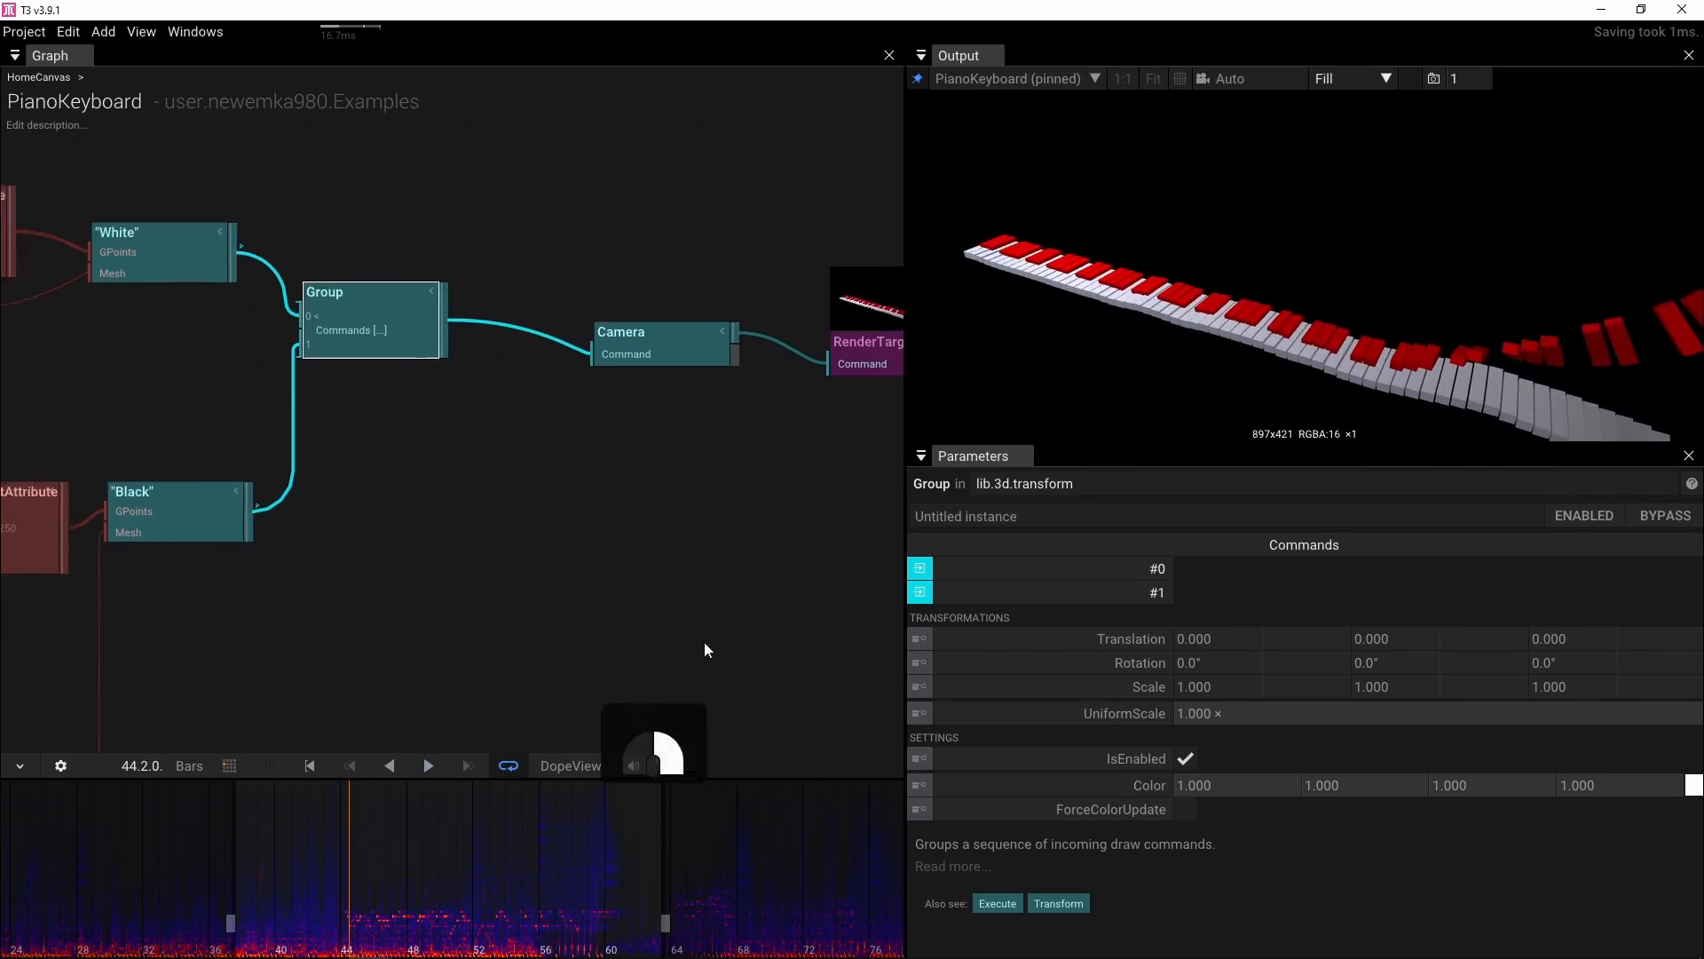
pyautogui.scroll(-3, 580, 637)
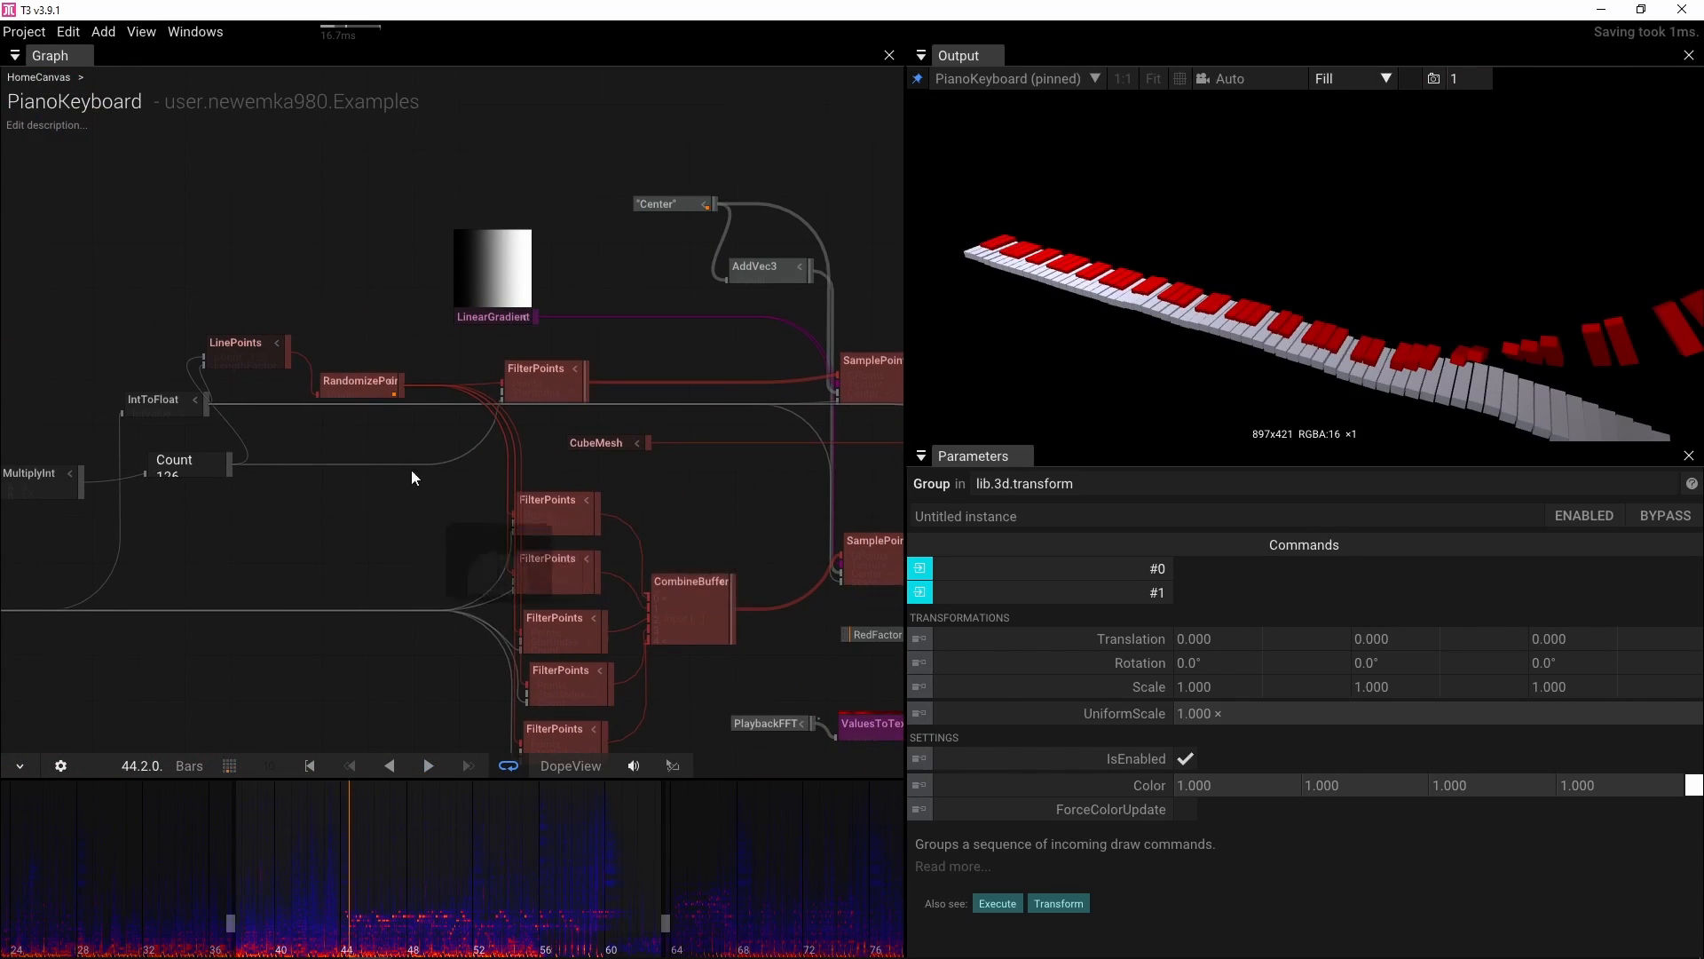
pyautogui.moveTo(412, 476); pyautogui.dragTo(497, 481)
pyautogui.click(750, 214)
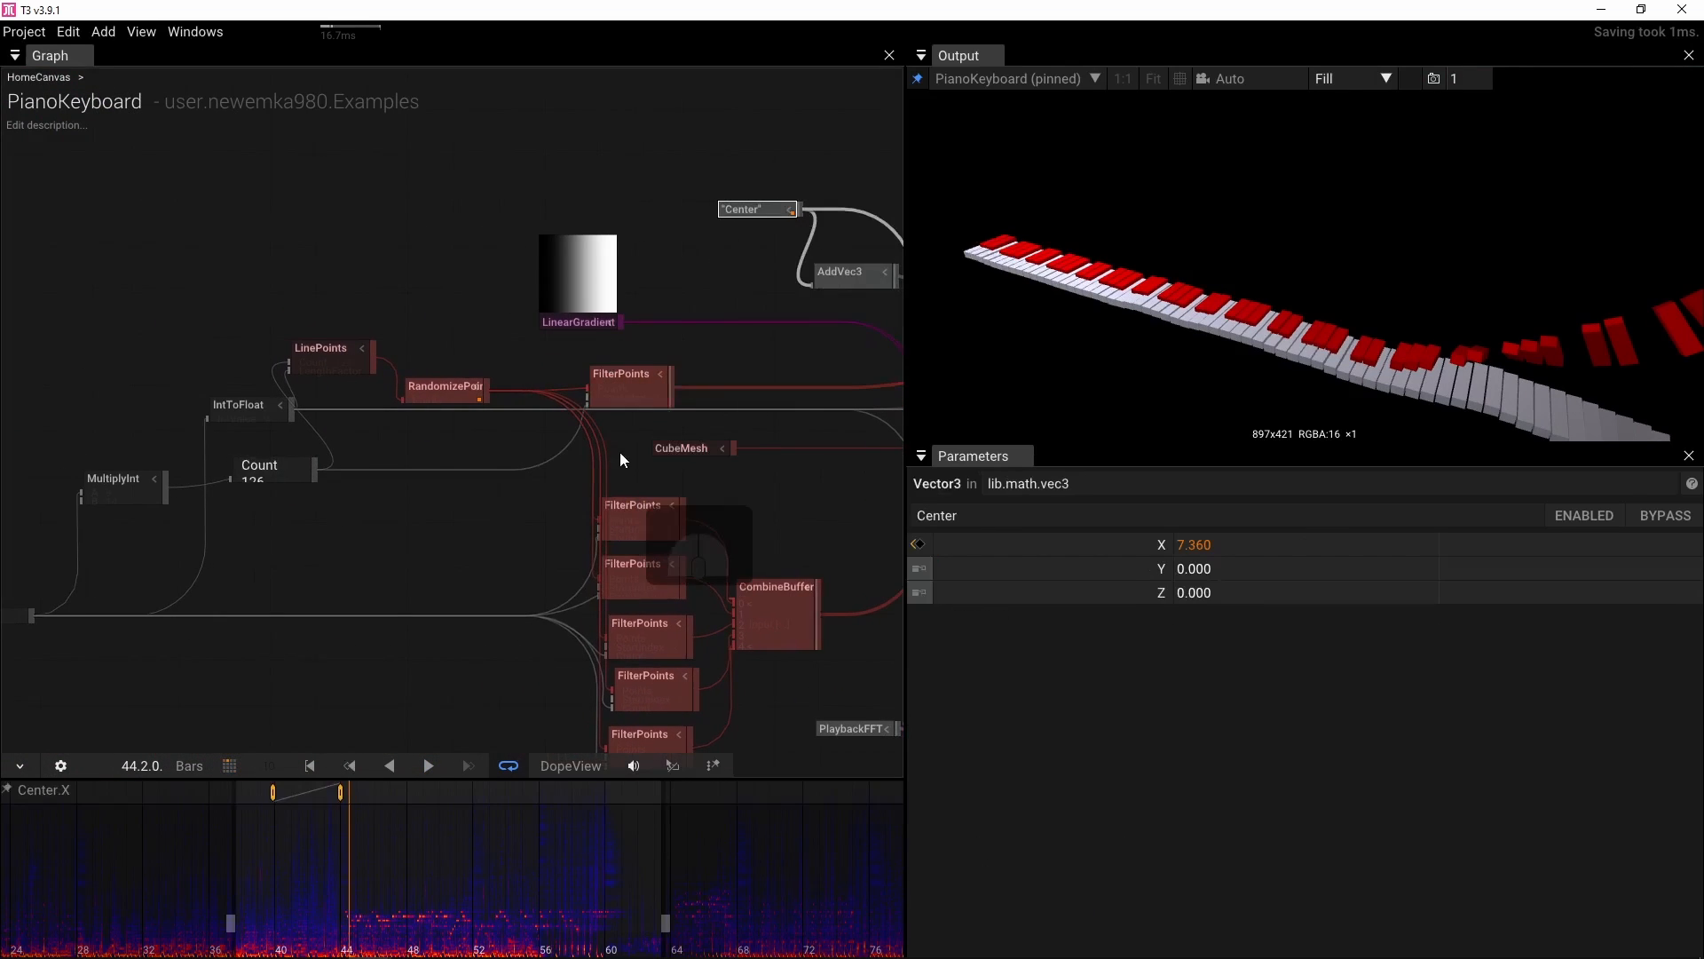
pyautogui.click(338, 789)
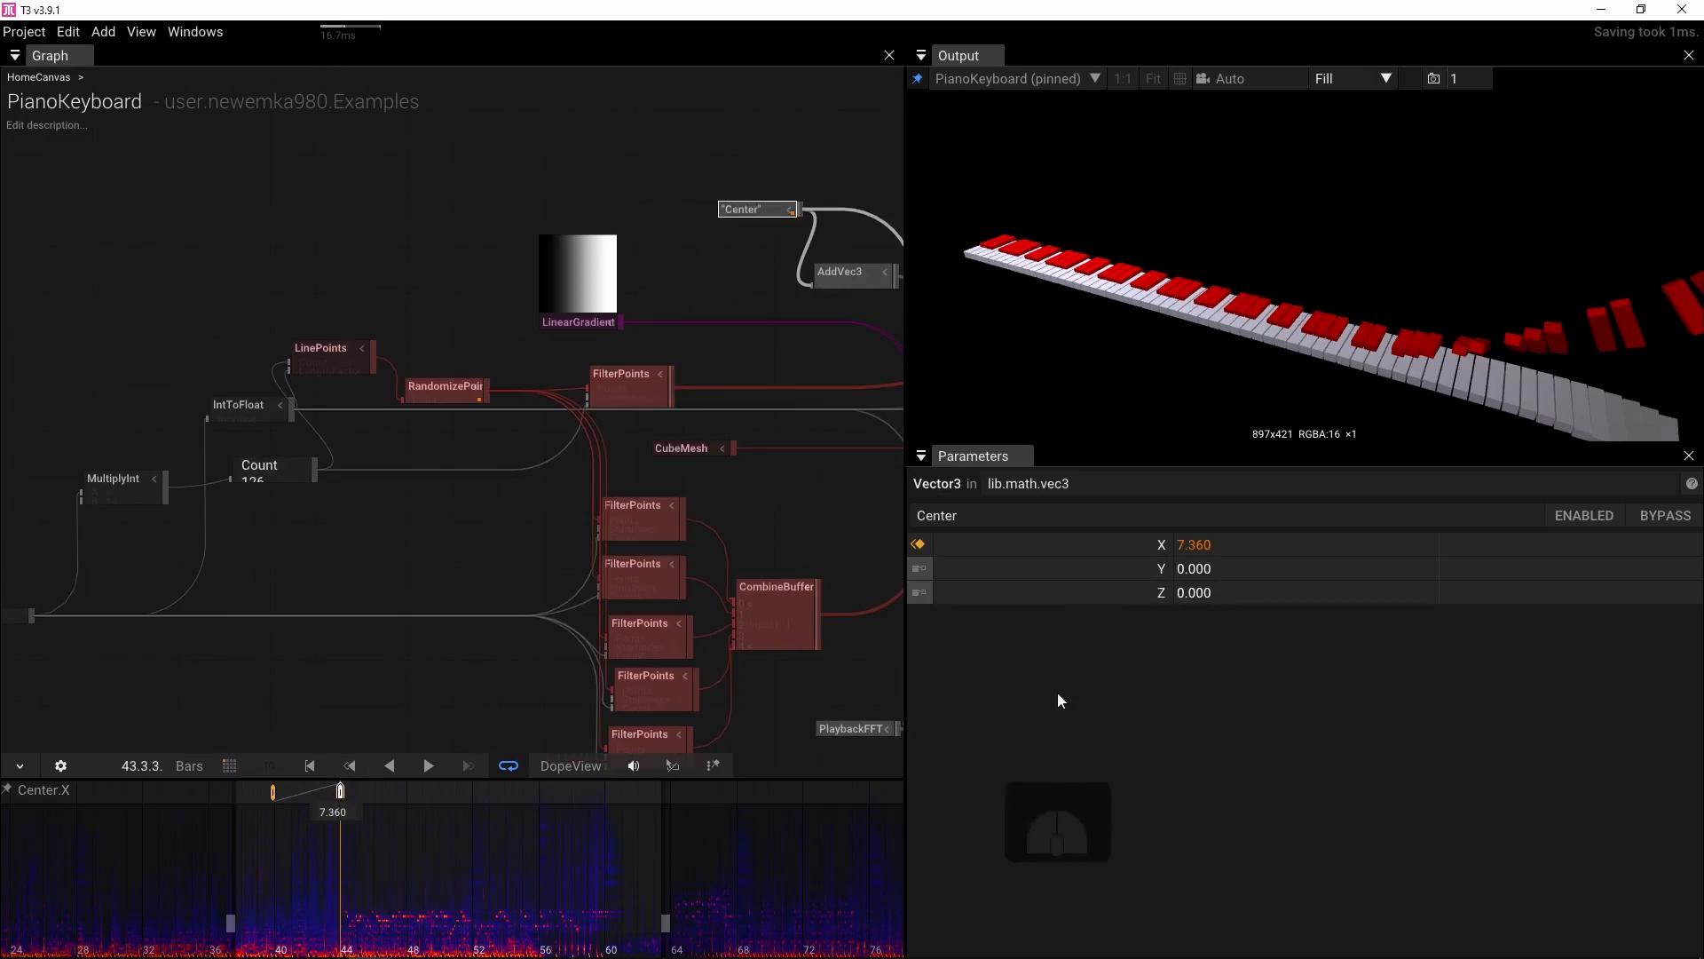
pyautogui.moveTo(1193, 545); pyautogui.dragTo(1703, 544)
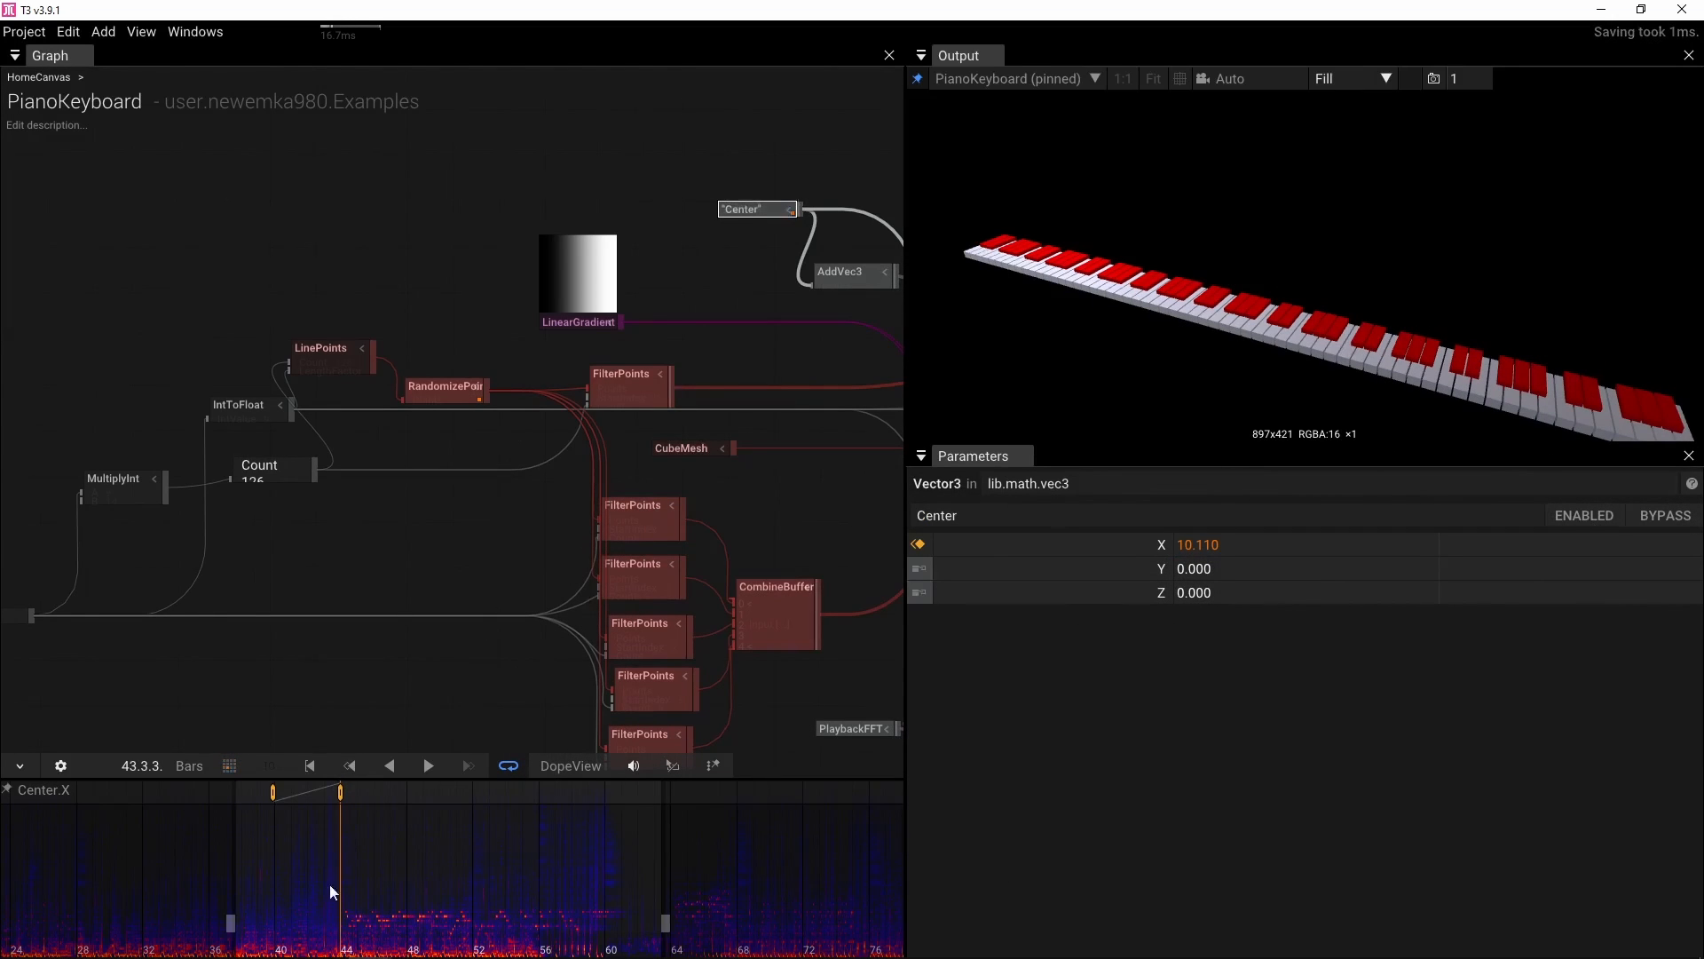
pyautogui.moveTo(274, 792); pyautogui.dragTo(292, 792)
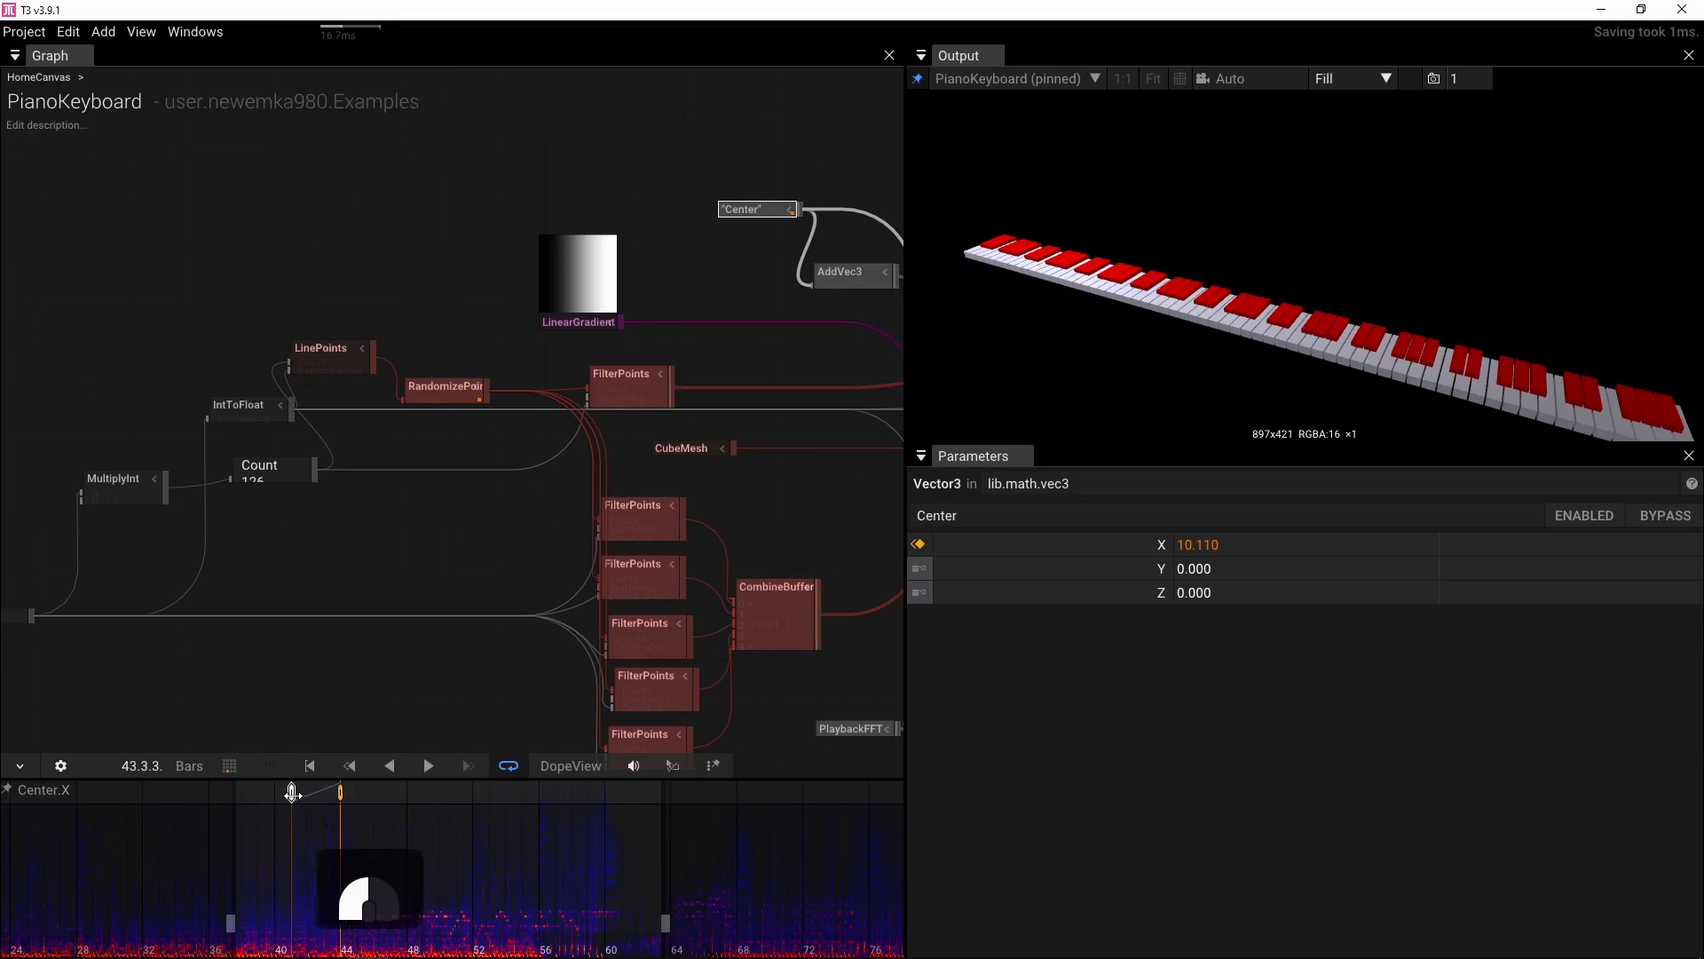
# Play the timeline from about bar 42 to 63 to preview the Center X animation
pyautogui.moveTo(344, 936); pyautogui.dragTo(301, 936)
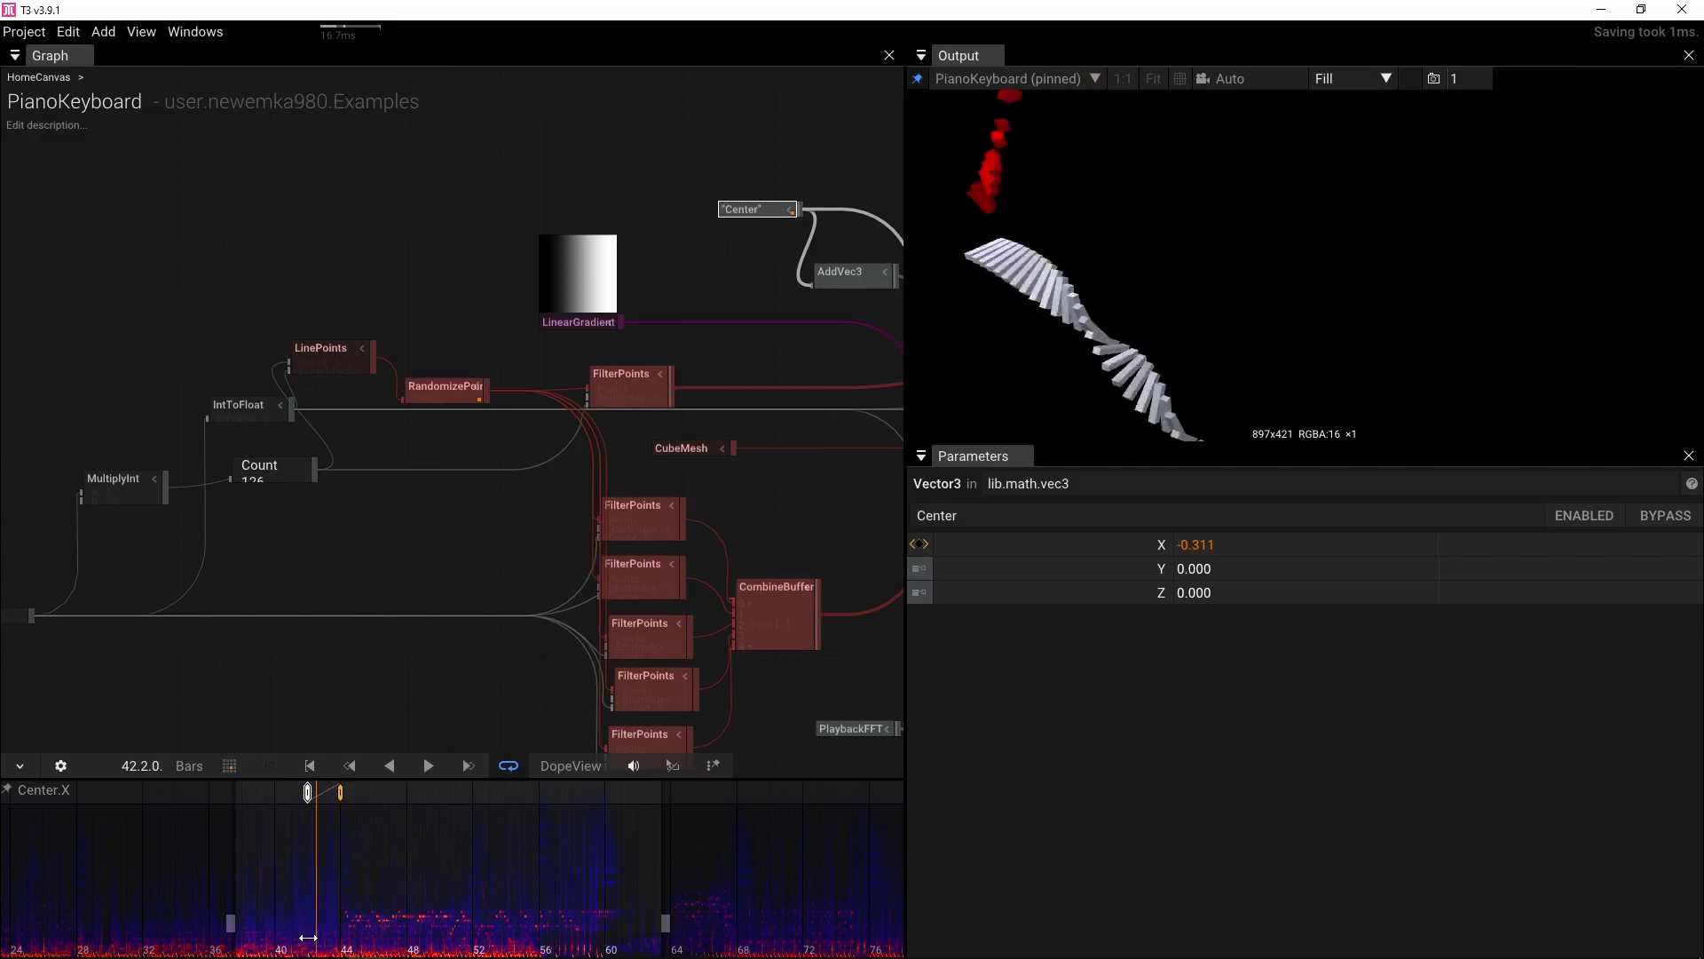
pyautogui.press('space')
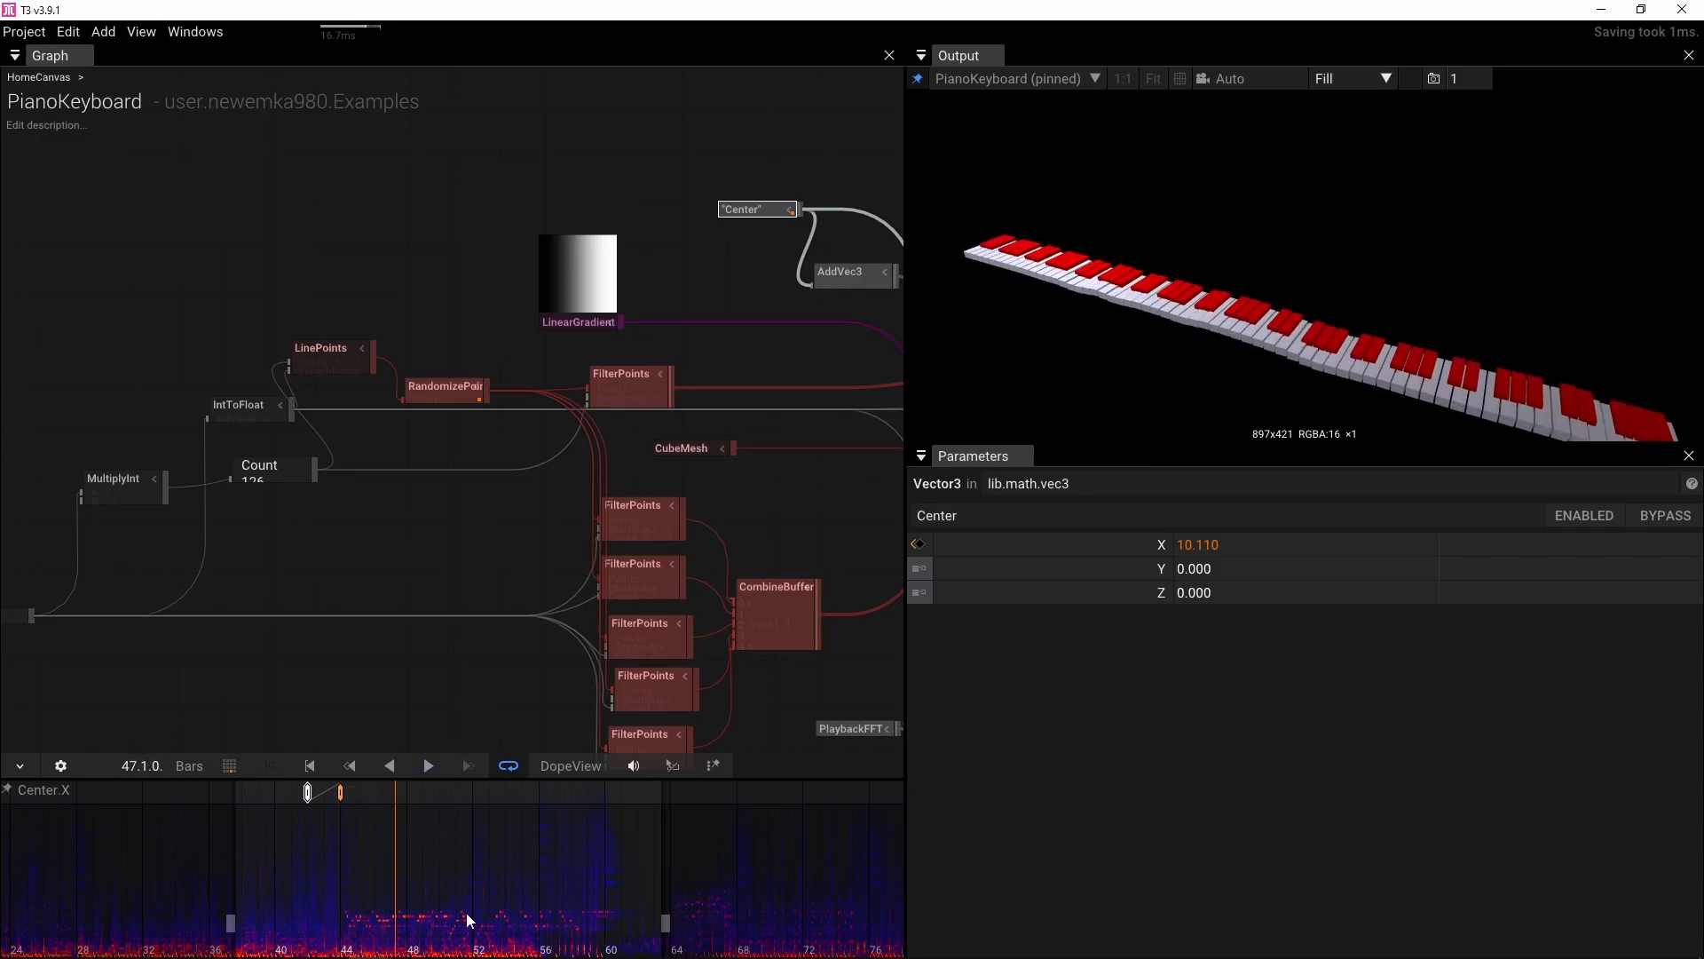
pyautogui.press('space')
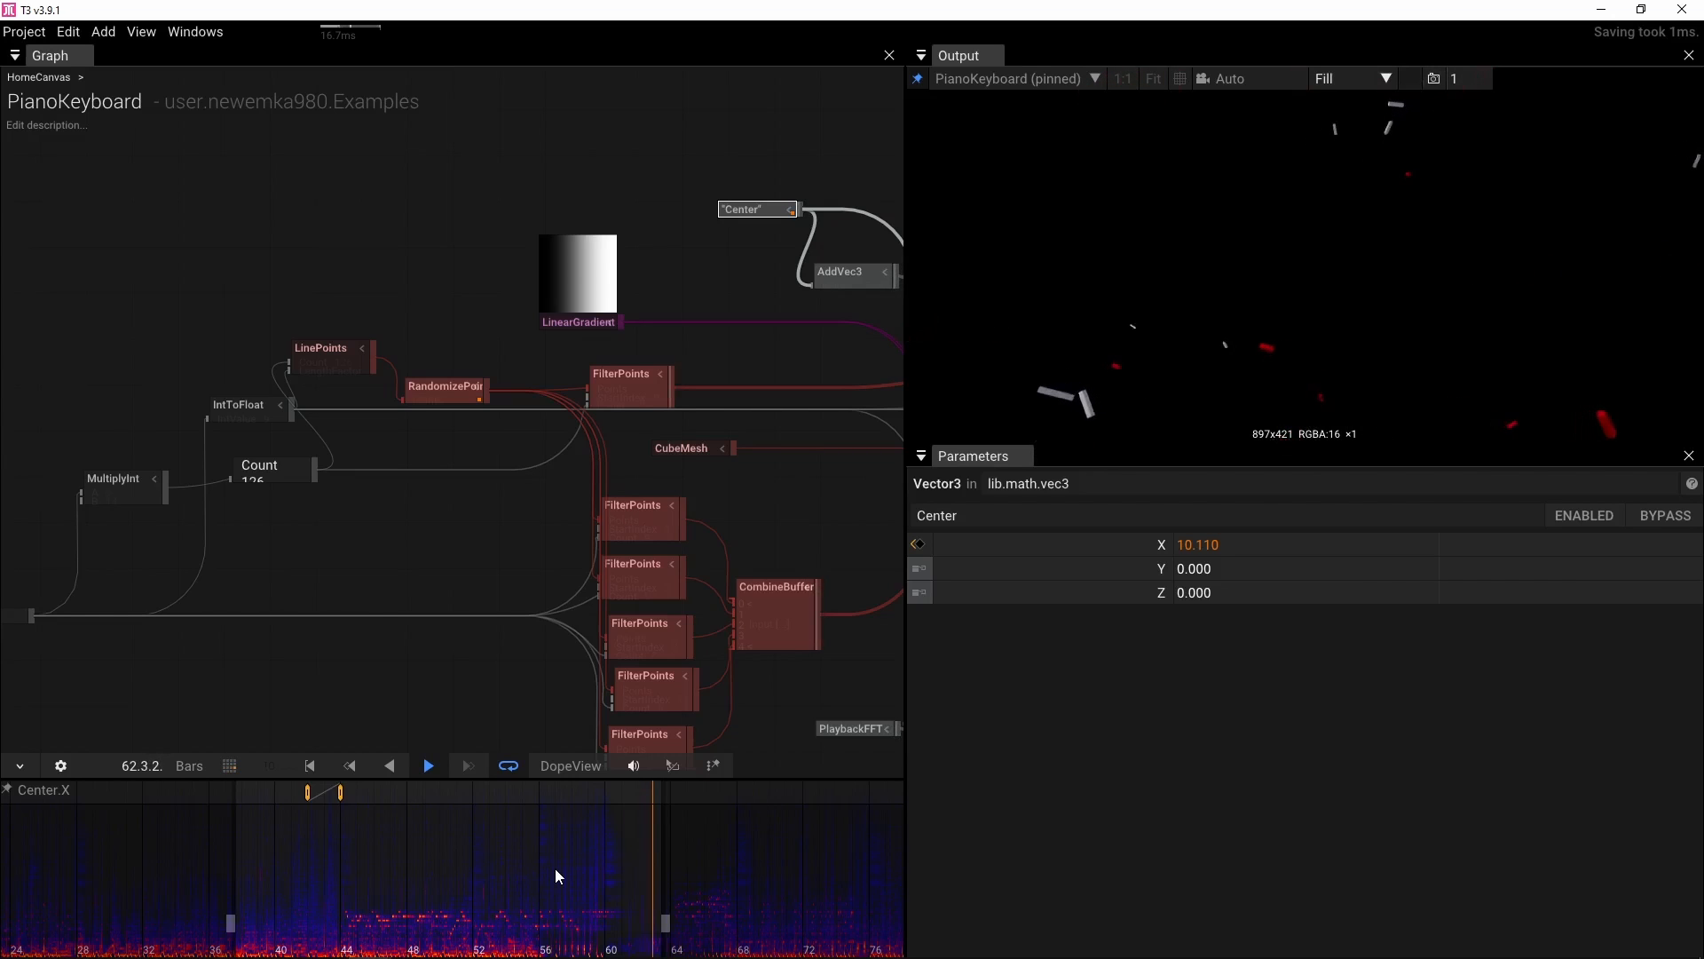
pyautogui.press('space')
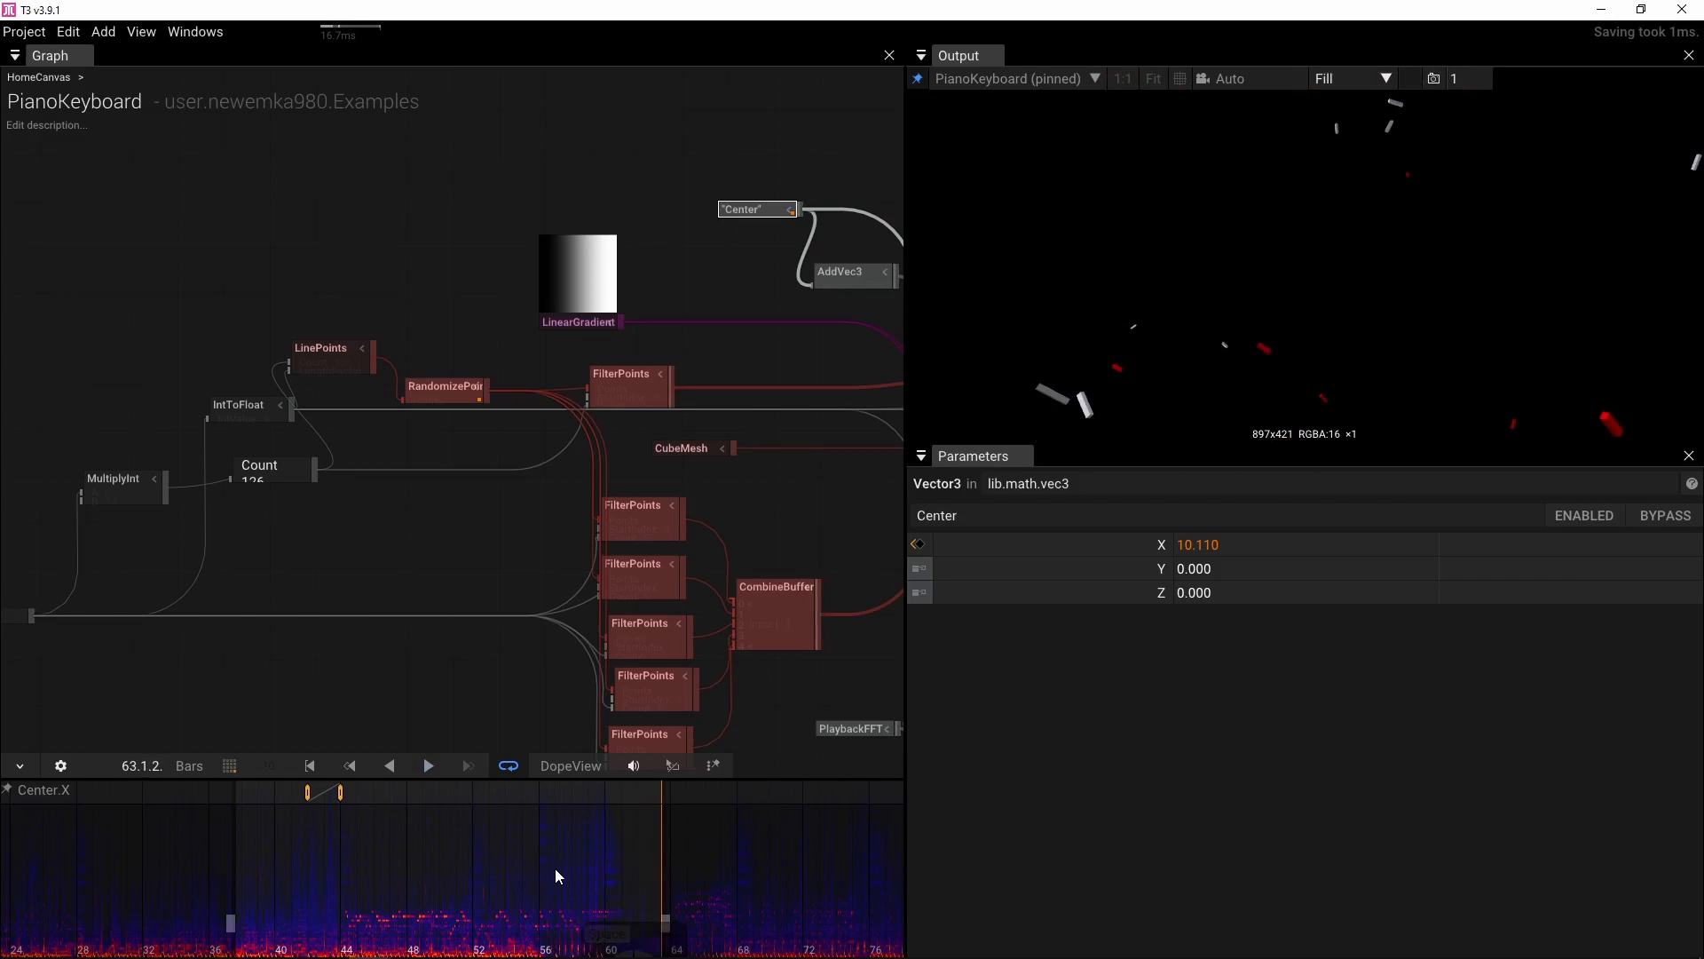